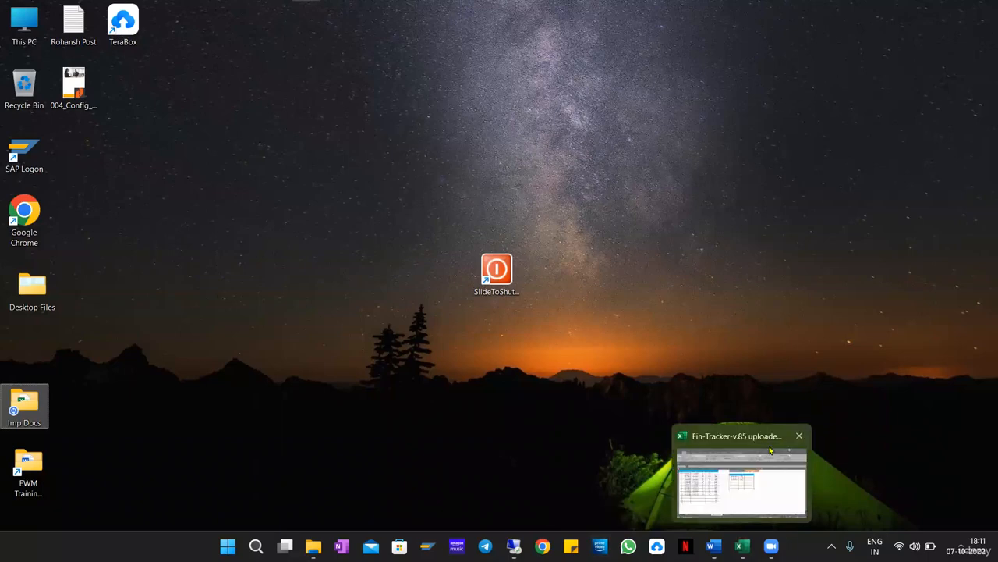
# Close the Excel workbook and bring up the '1. EWM Training Topics' Word document at topics 12–16.
pyautogui.click(798, 434)
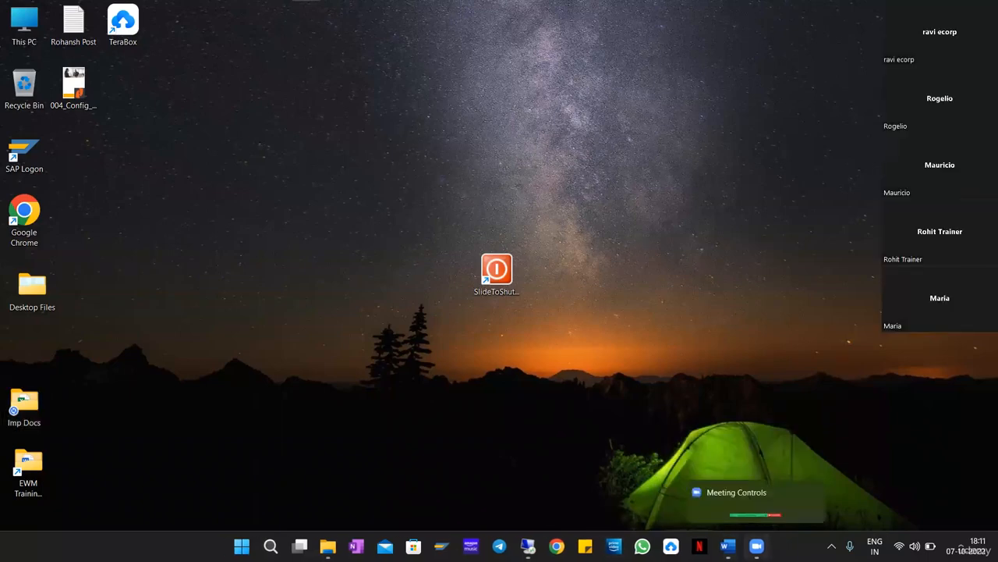
pyautogui.click(728, 546)
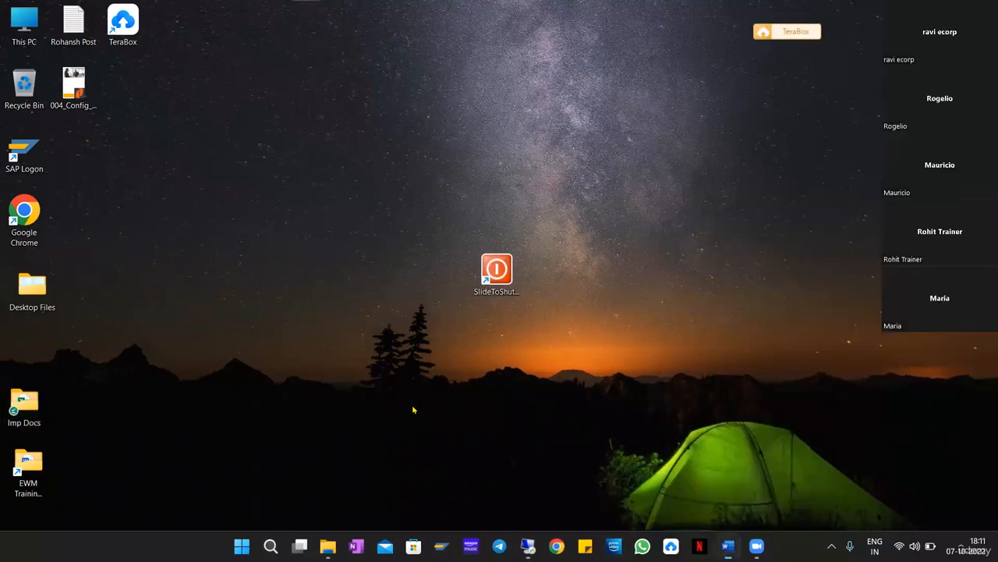
pyautogui.scroll(-1, 406, 375)
pyautogui.click(568, 340)
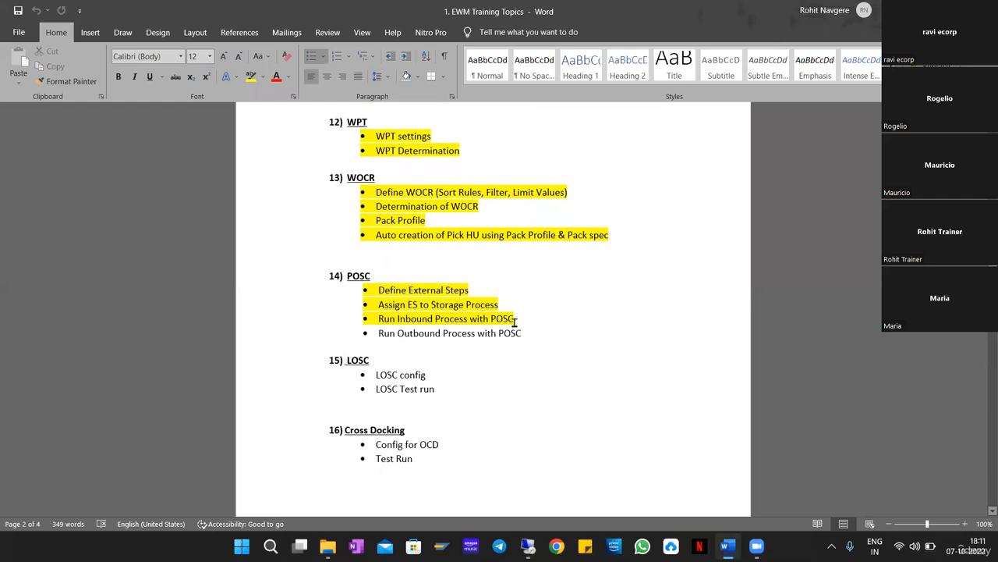
# Highlight the 'Run Inbound Process with POSC' and 'Run Outbound Process with POSC' lines.
pyautogui.moveTo(539, 322); pyautogui.dragTo(375, 318)
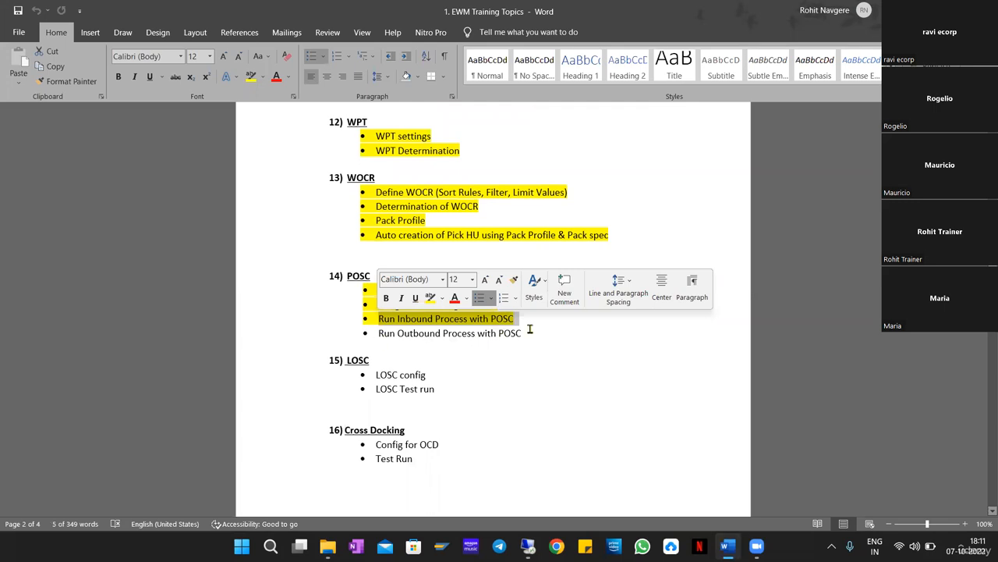
pyautogui.moveTo(542, 334); pyautogui.dragTo(394, 341)
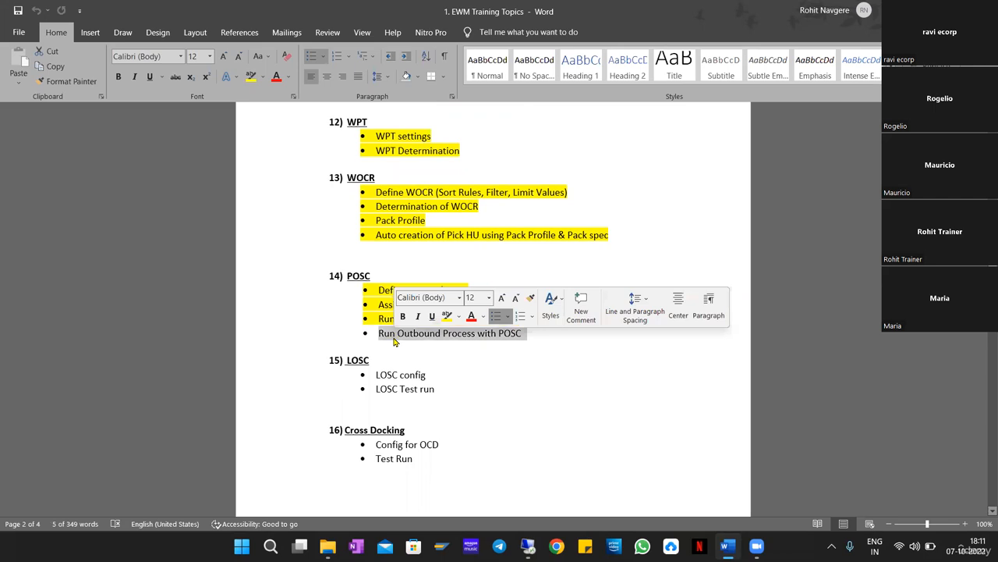
pyautogui.click(550, 357)
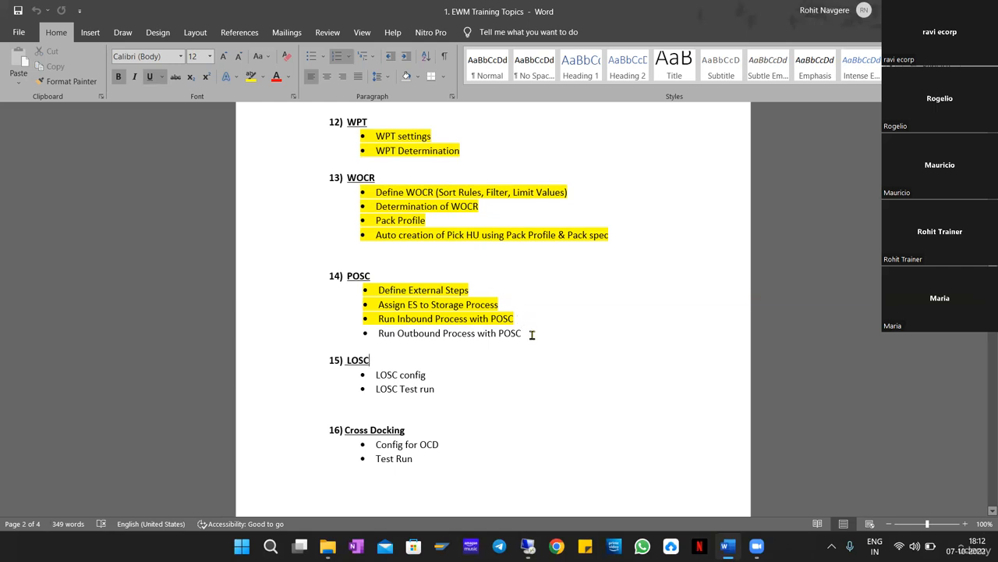
pyautogui.moveTo(531, 334); pyautogui.dragTo(379, 334)
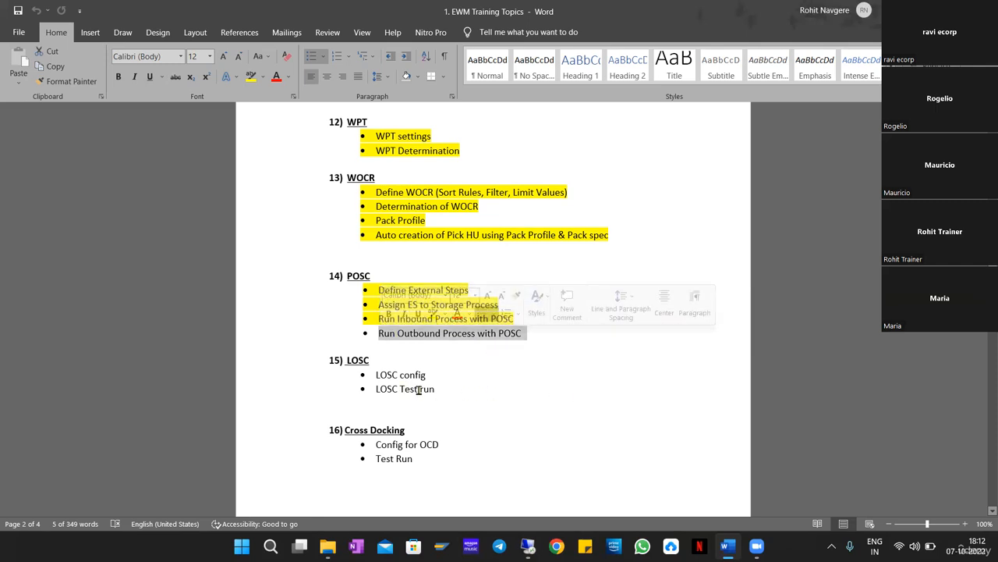
# Highlight the LOSC heading and its bullets, then switch to the remote Windows Server session.
pyautogui.moveTo(466, 390); pyautogui.dragTo(349, 359)
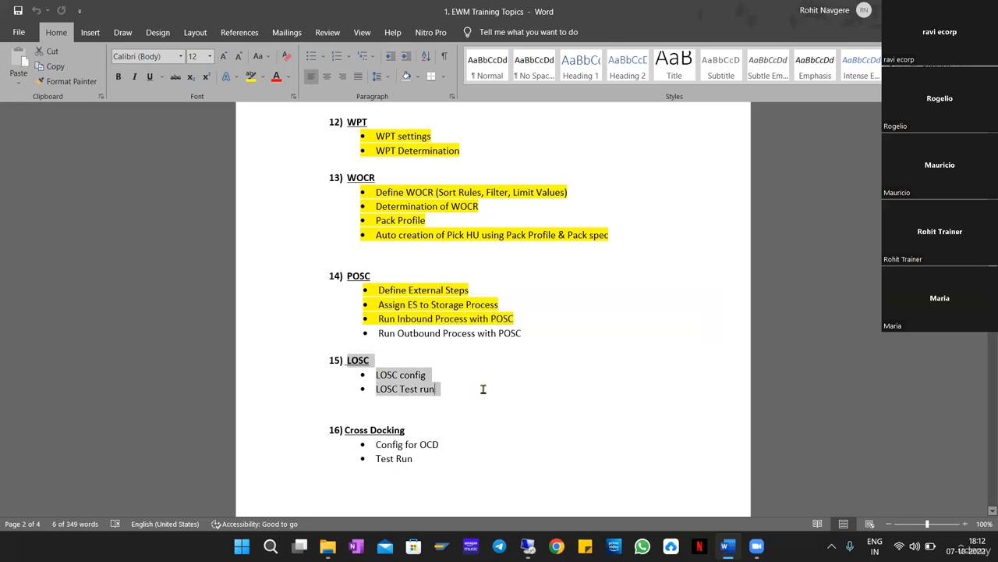
pyautogui.click(483, 389)
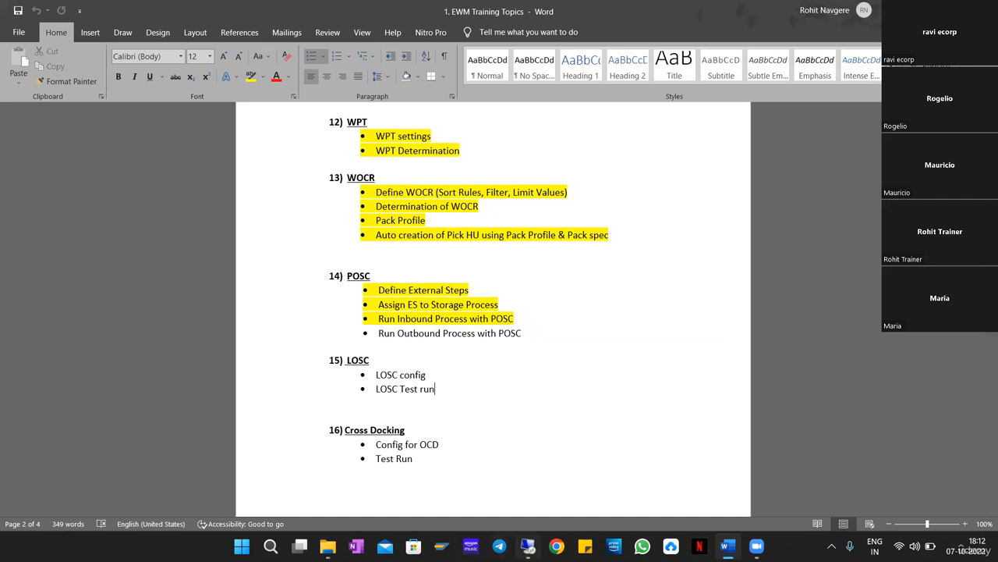
pyautogui.click(528, 545)
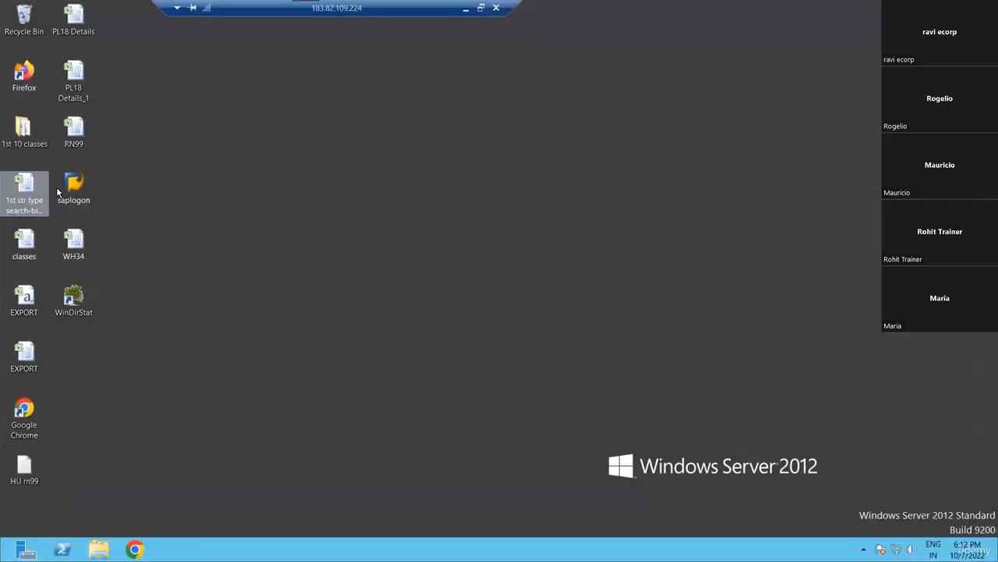
# Start SAP Logon from the server desktop, then minimize Remote Desktop back to the Word topics document.
pyautogui.doubleClick(74, 187)
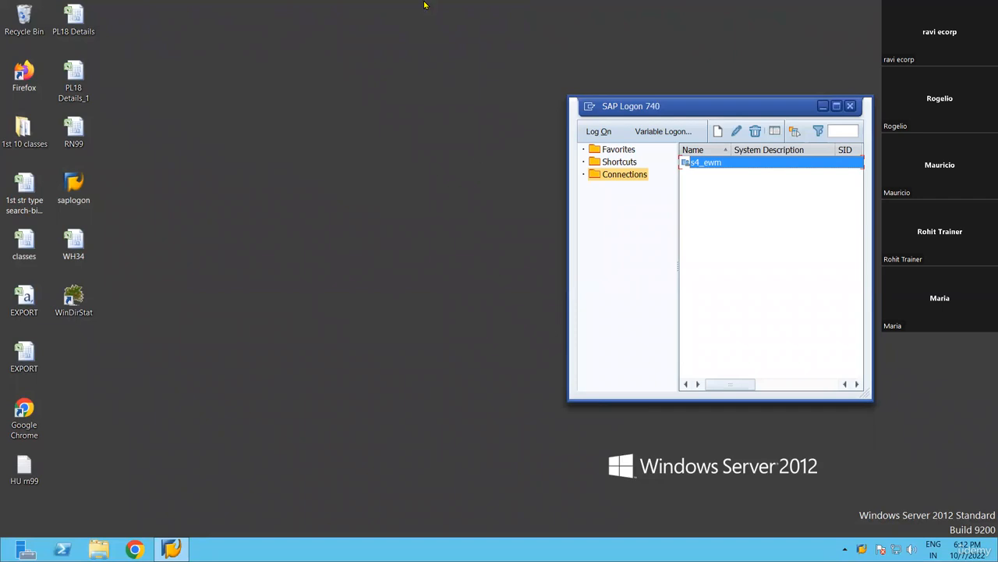
pyautogui.moveTo(425, 5)
pyautogui.click(465, 8)
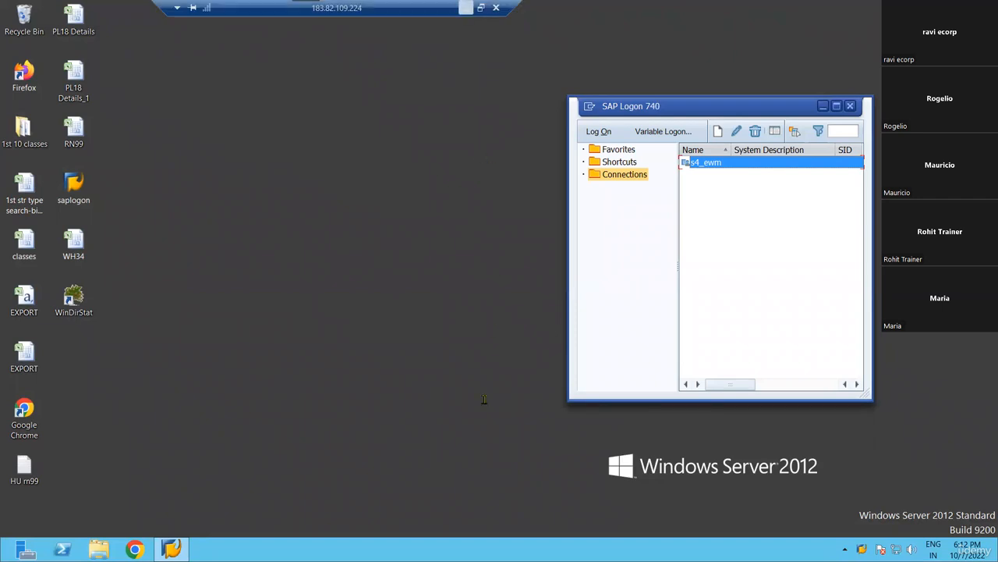
pyautogui.scroll(2, 522, 365)
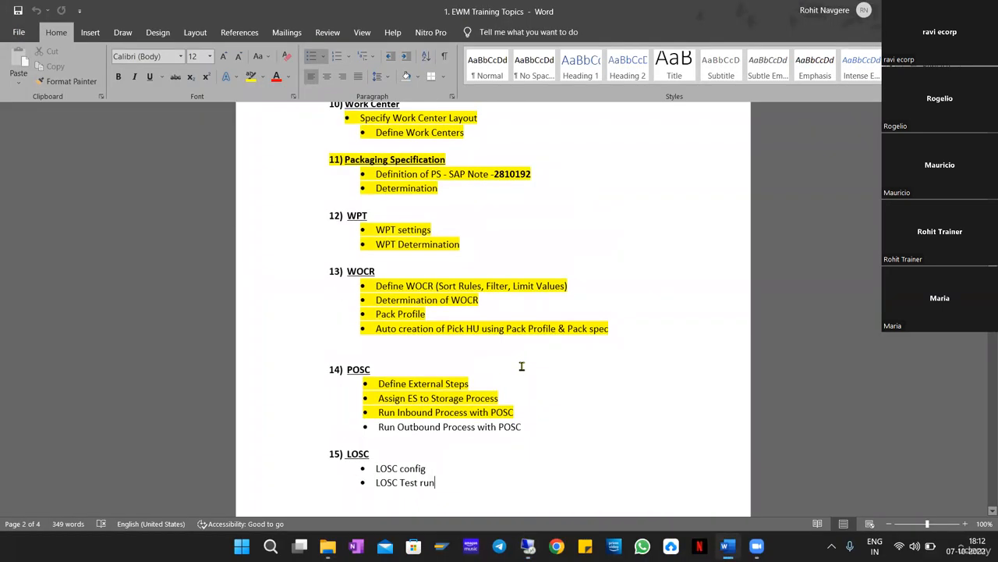
pyautogui.scroll(2, 521, 366)
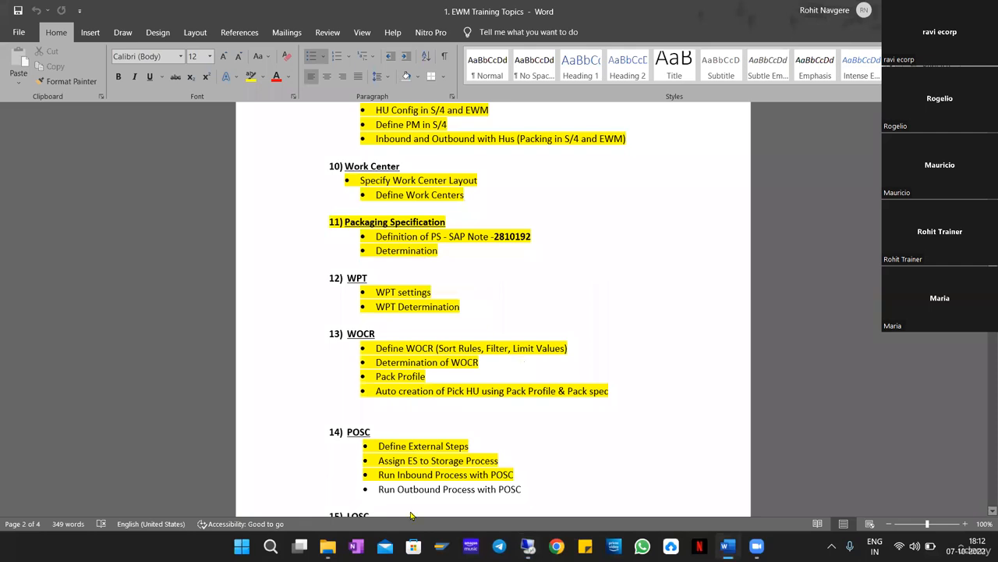
pyautogui.click(754, 544)
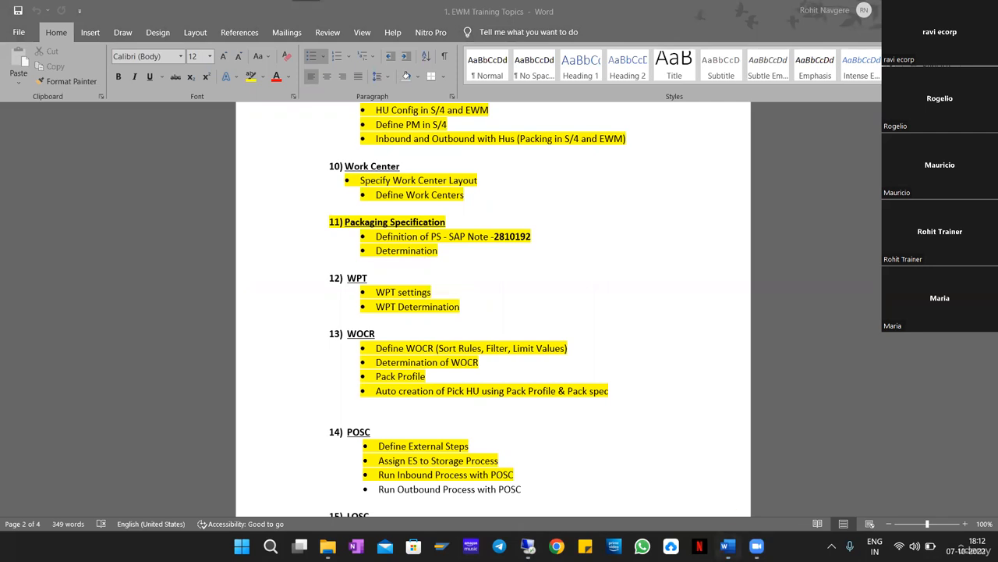
pyautogui.moveTo(755, 545)
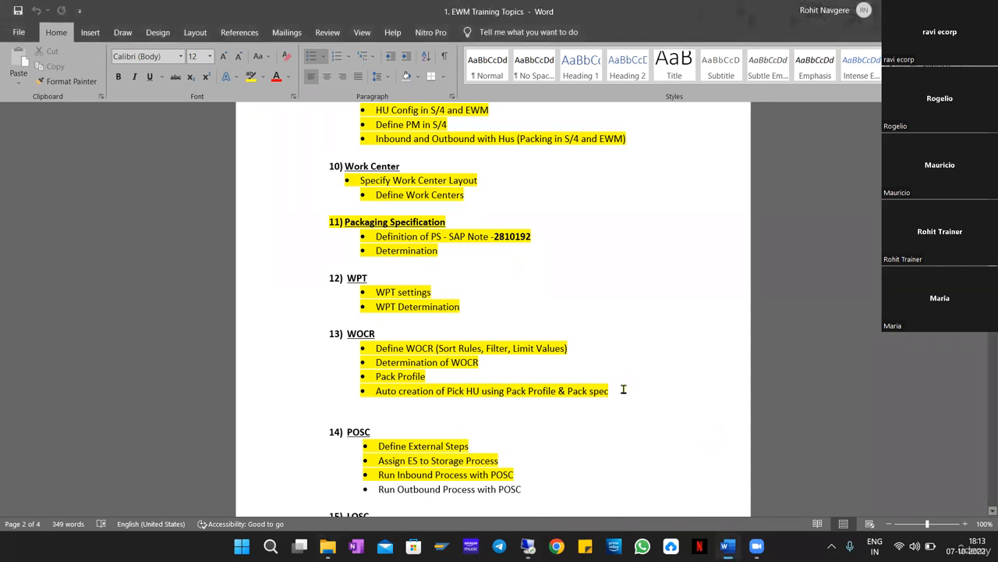
pyautogui.moveTo(622, 390); pyautogui.dragTo(513, 348)
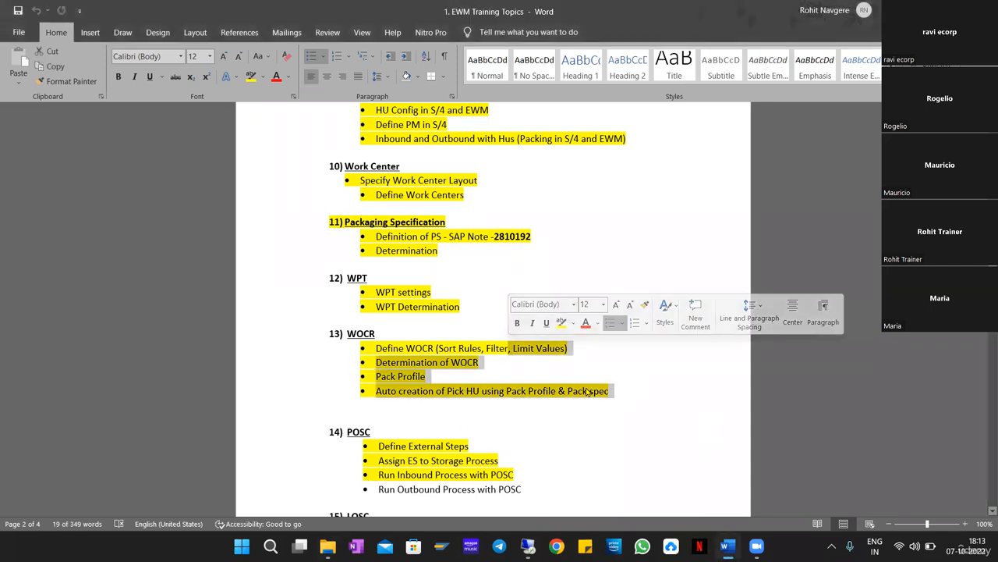
pyautogui.scroll(5, 593, 382)
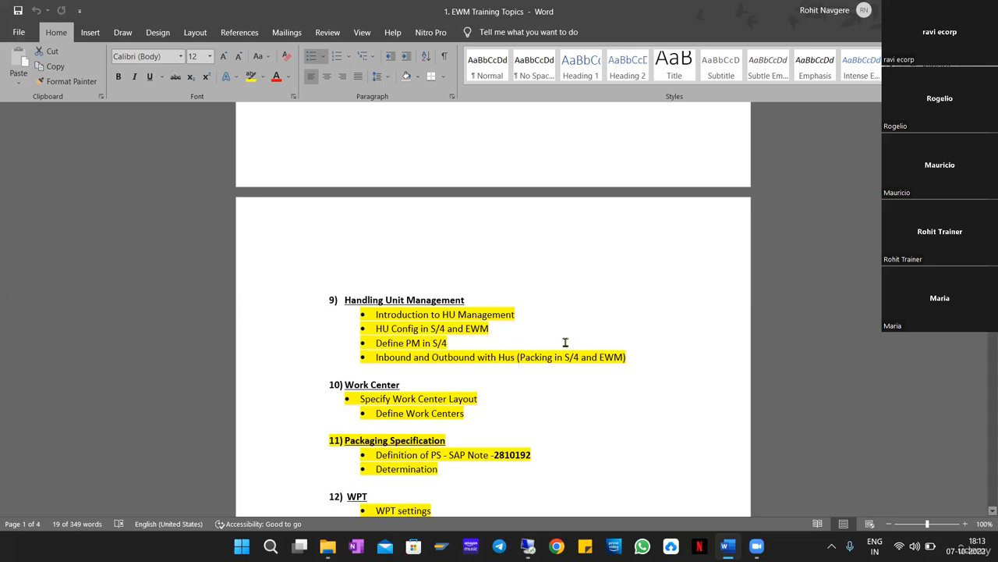
pyautogui.scroll(1, 565, 343)
pyautogui.scroll(15, 566, 342)
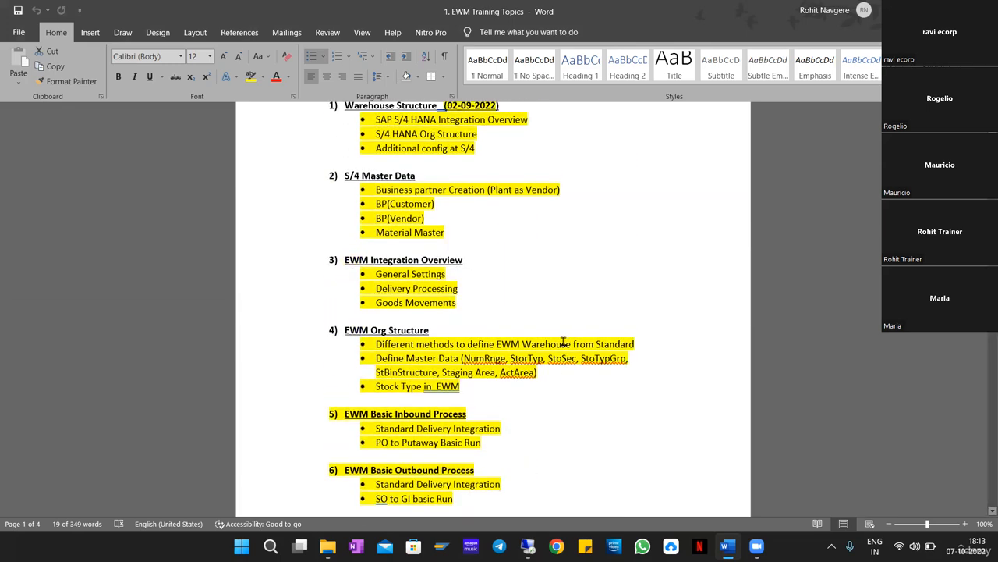
pyautogui.scroll(3, 563, 343)
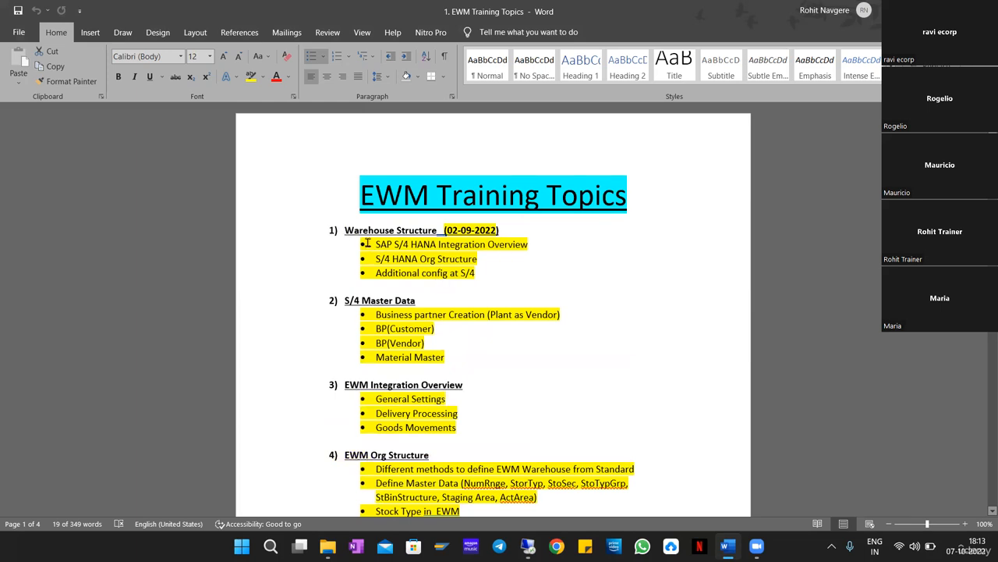
pyautogui.moveTo(367, 244); pyautogui.dragTo(512, 507)
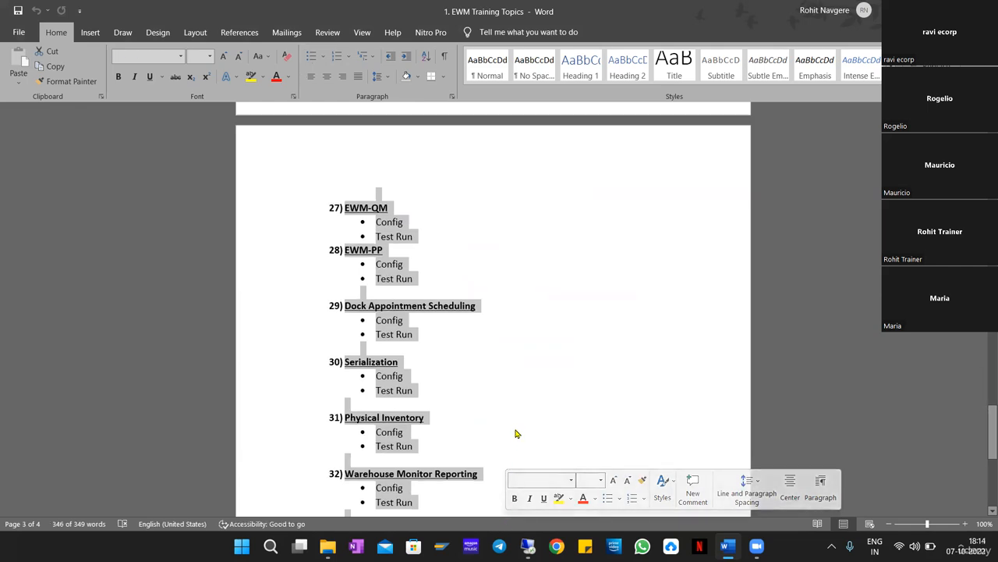
pyautogui.scroll(-5, 515, 433)
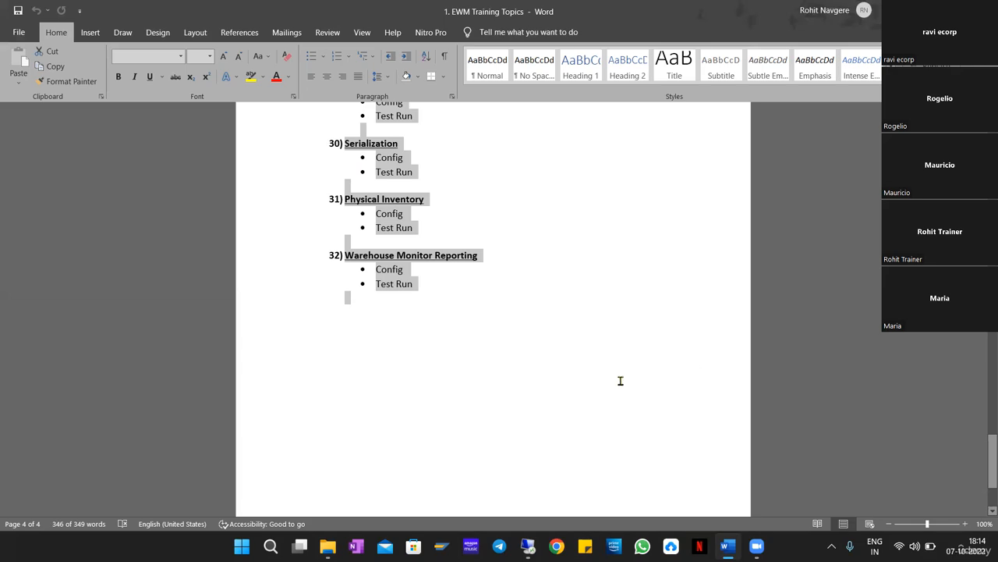
pyautogui.scroll(8, 616, 382)
pyautogui.scroll(1, 588, 375)
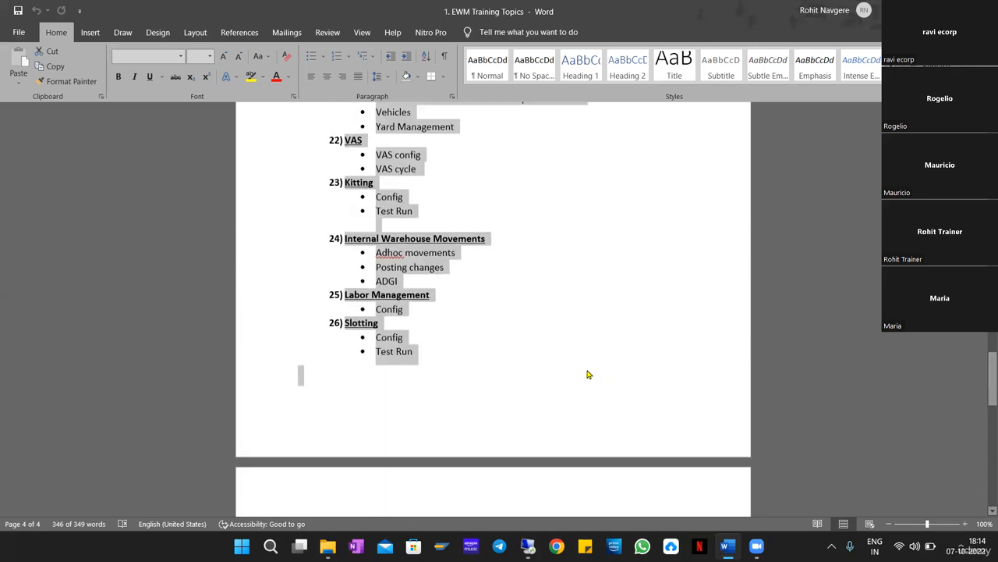
pyautogui.scroll(18, 589, 374)
pyautogui.click(574, 345)
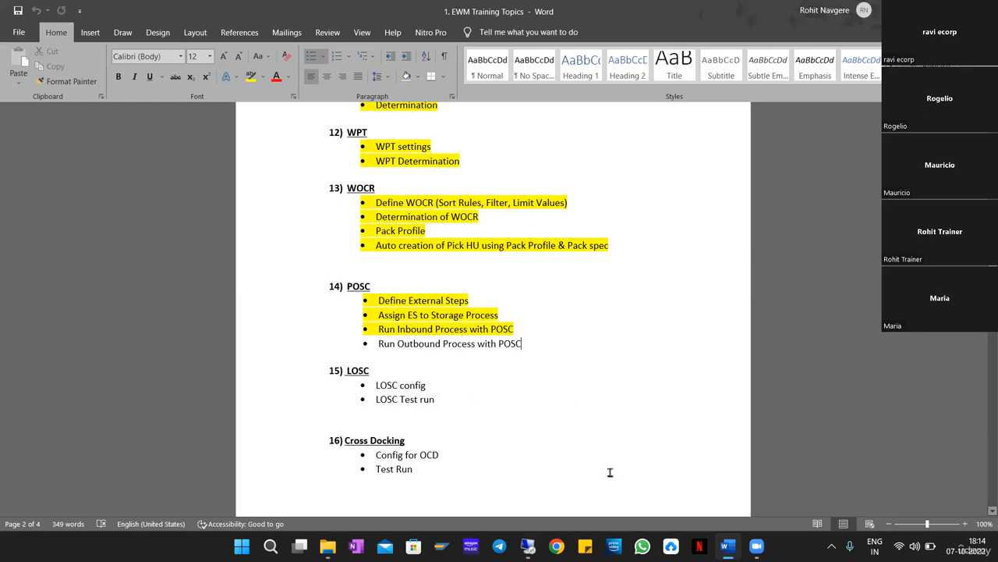
pyautogui.moveTo(528, 545)
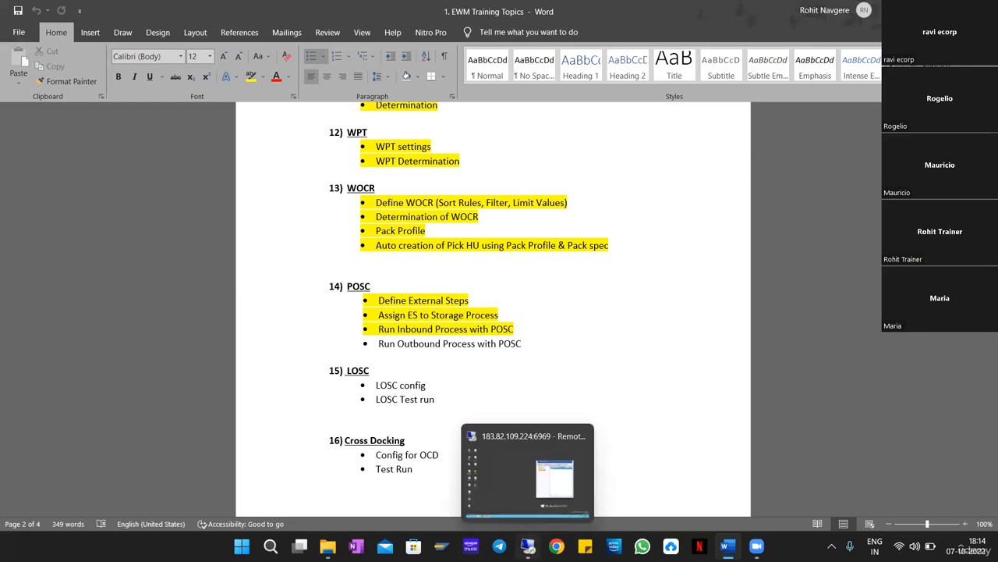
# Return to the remote session and open the logon screen for the s4_ewm connection.
pyautogui.click(528, 472)
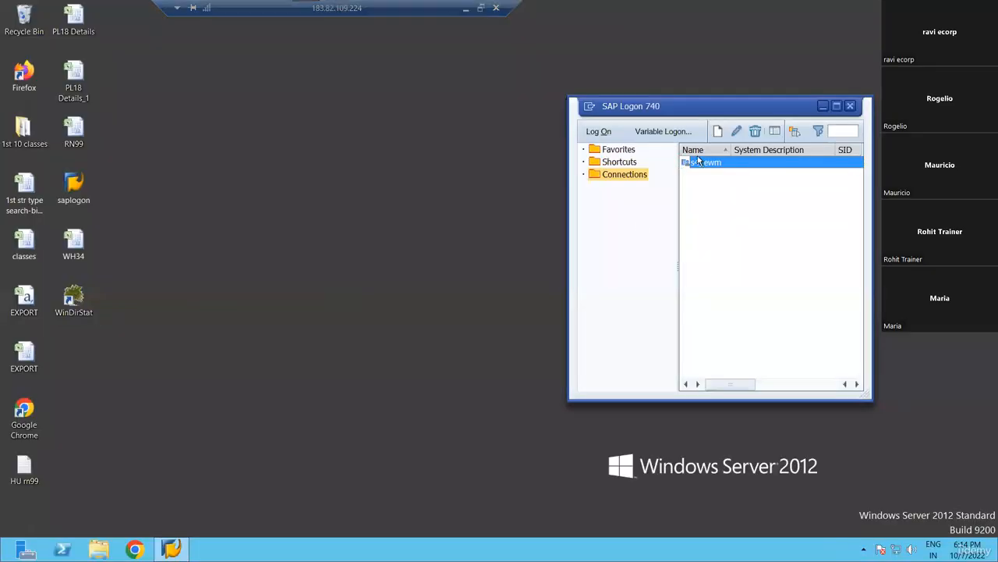
pyautogui.moveTo(748, 106); pyautogui.dragTo(433, 131)
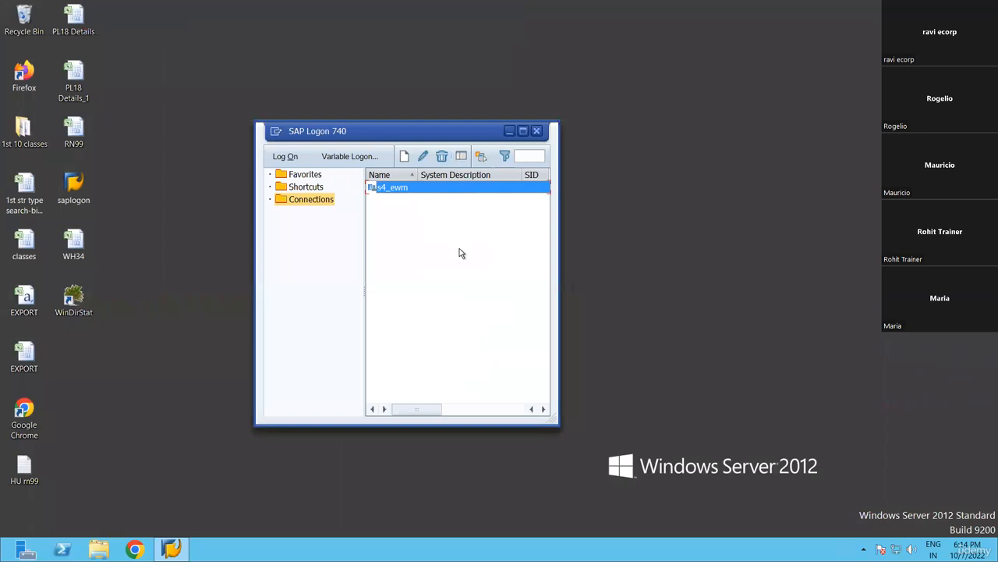
pyautogui.press('Return')
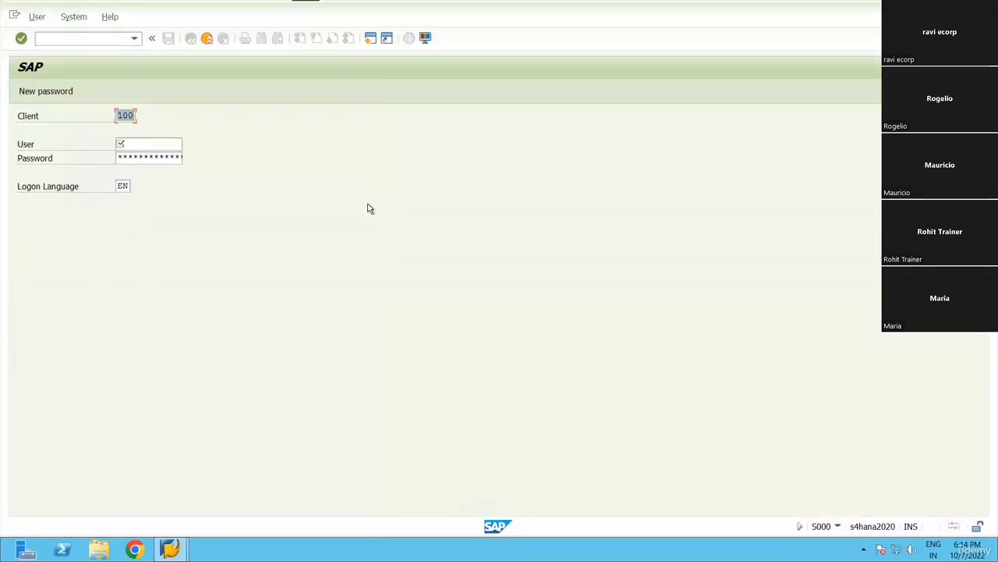
# Log on to client 400 with the training user's credentials, then minimize the session.
pyautogui.press('BackSpace')
pyautogui.press('Tab')
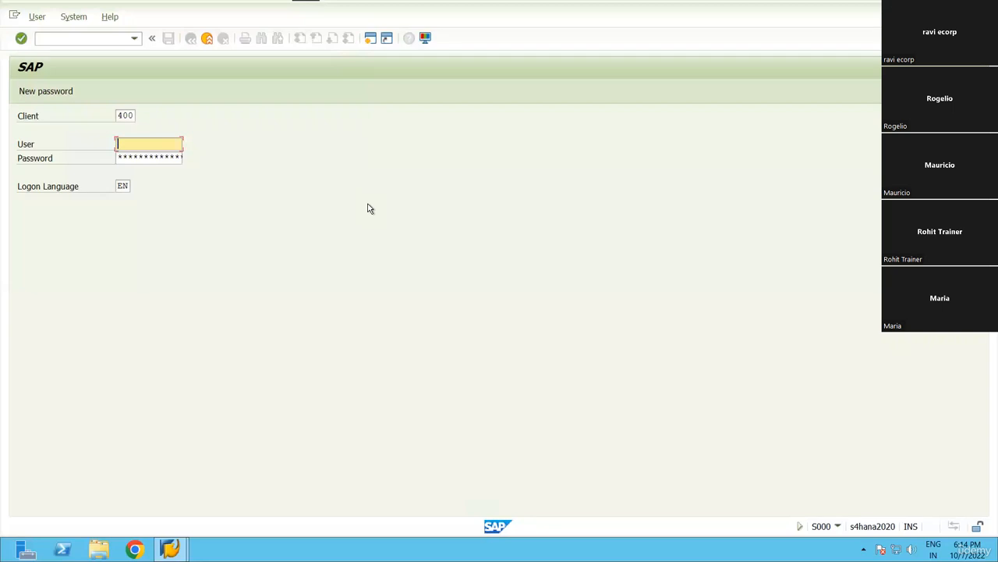
pyautogui.press('Tab')
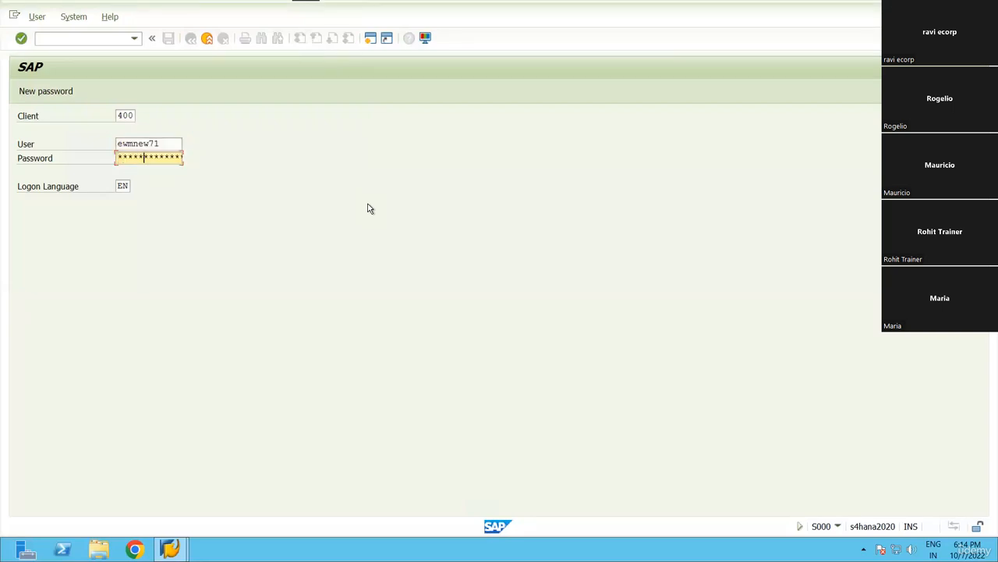
pyautogui.press('Return')
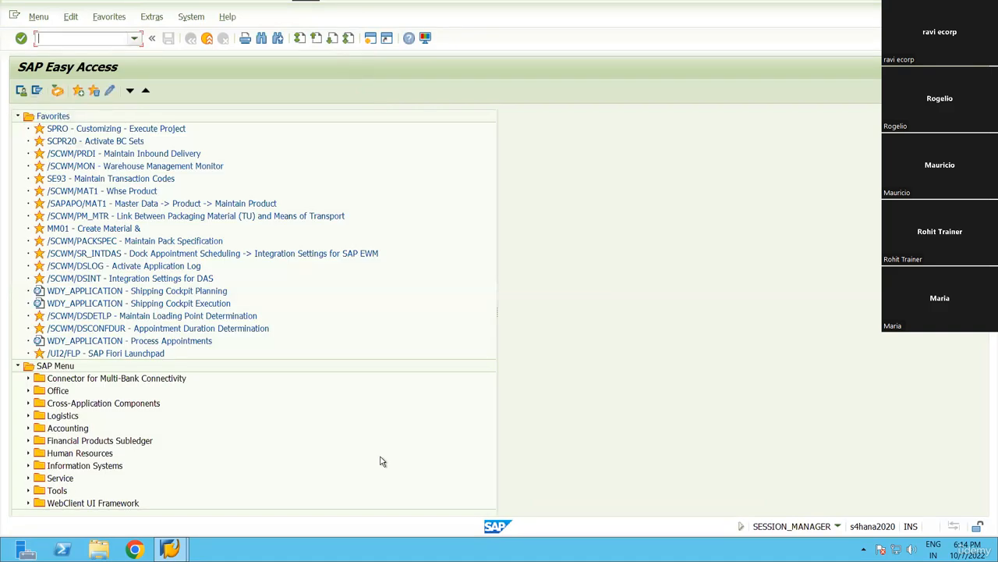
pyautogui.click(468, 5)
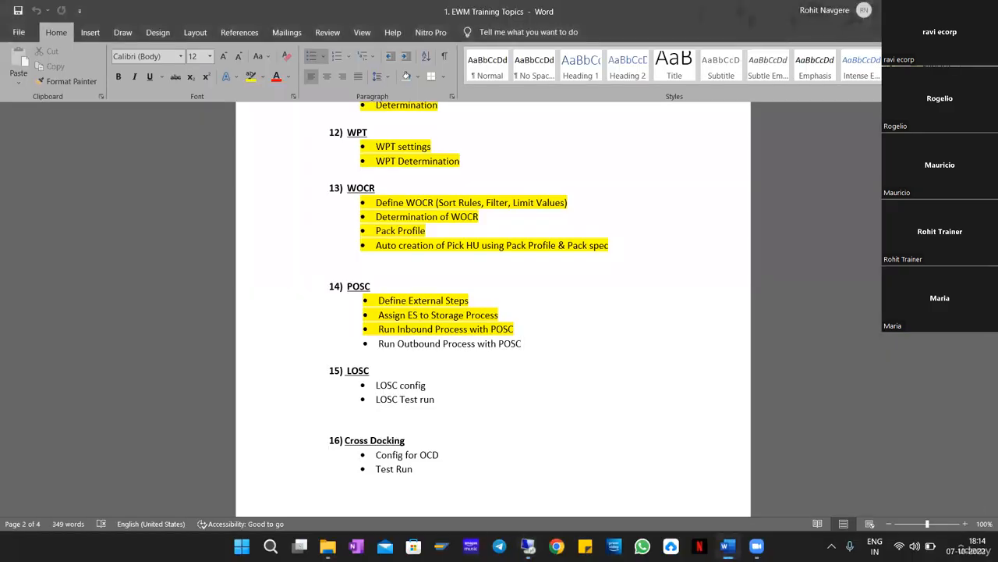
# Launch Excel, create a blank workbook, and put a thick outside border around F6:M20.
pyautogui.press('super')
pyautogui.write('excel')
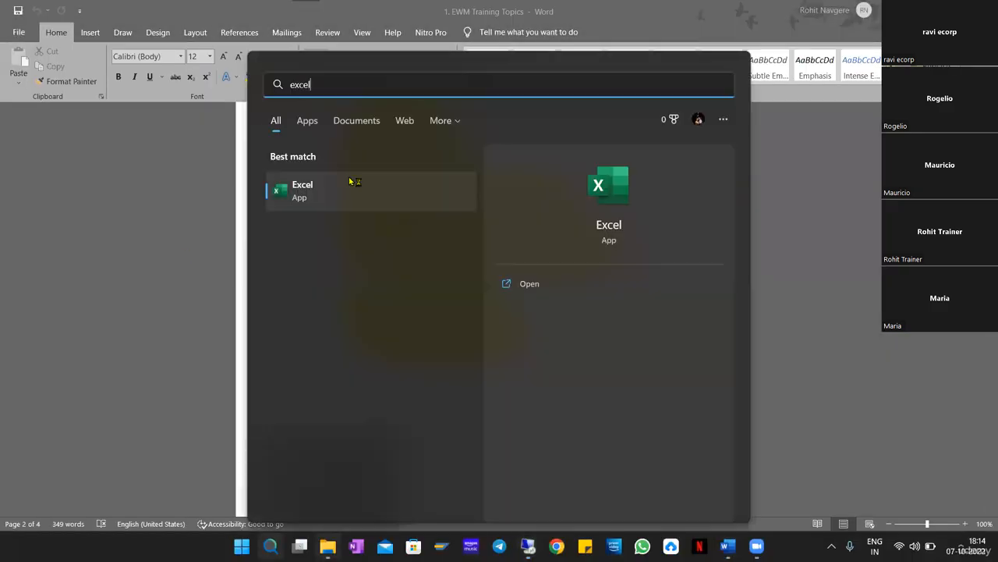
pyautogui.click(351, 189)
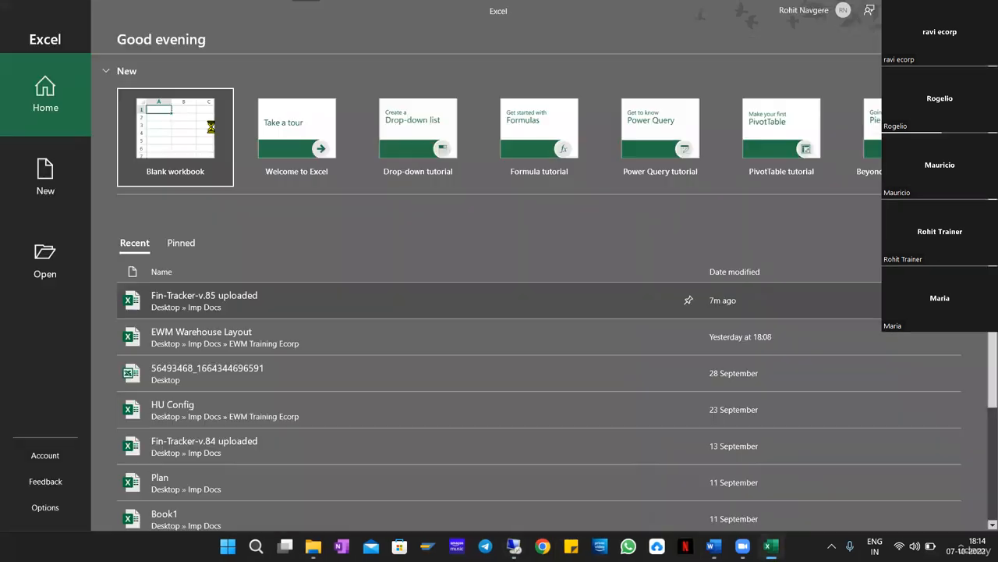
pyautogui.click(179, 156)
pyautogui.moveTo(245, 230); pyautogui.dragTo(539, 405)
pyautogui.click(190, 76)
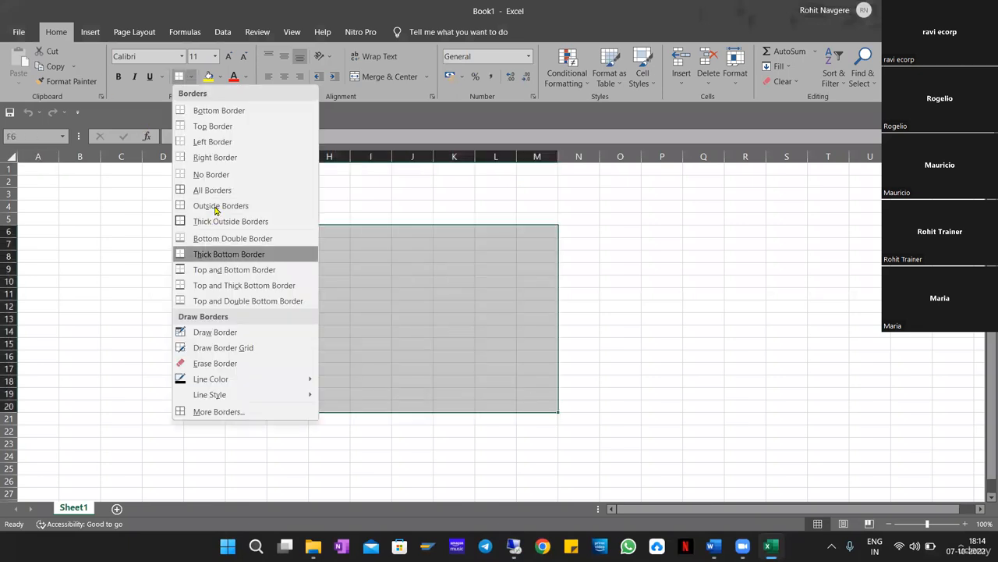
pyautogui.click(223, 222)
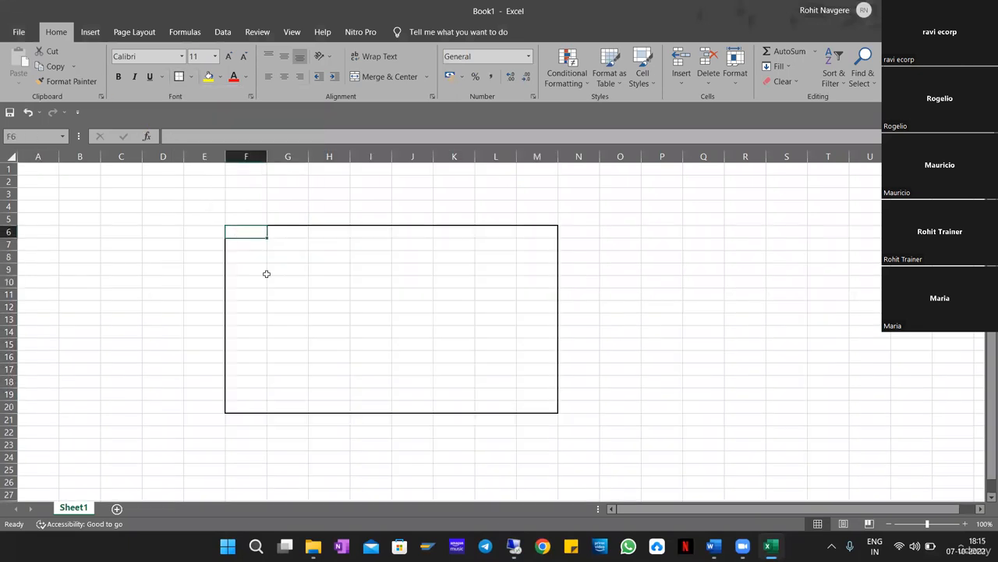
# Enter the header 'SP= INB1' in F6 and the steps 1ULD and 2PTY in G9:G10.
pyautogui.write('SP')
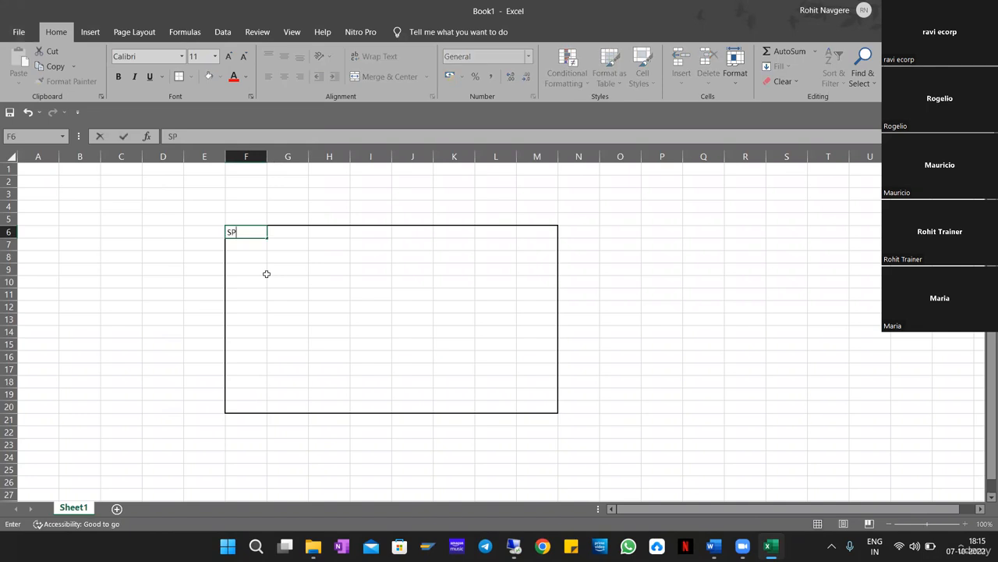
pyautogui.write('= INB1')
pyautogui.press('Return')
pyautogui.press('Right')
pyautogui.press('Right')
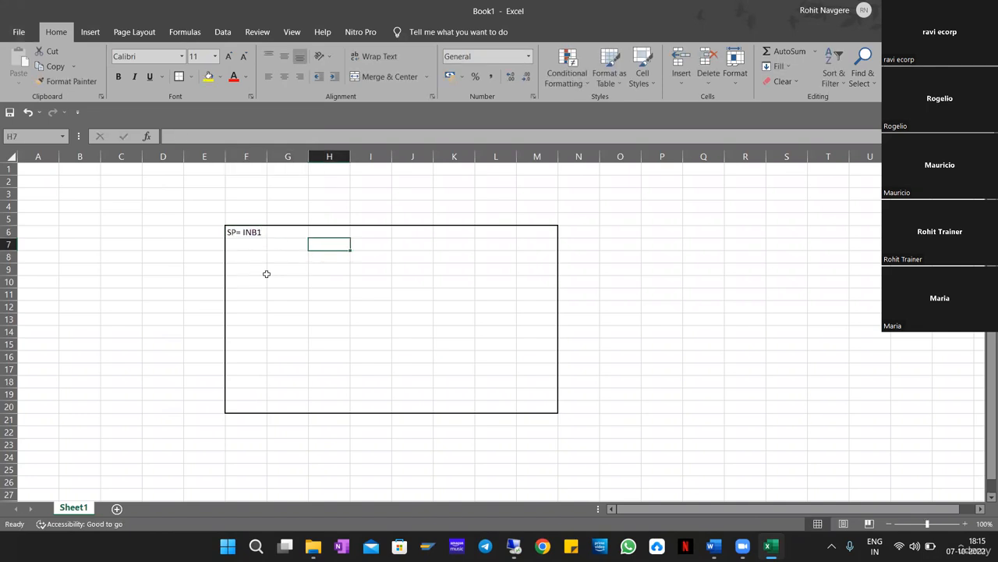
pyautogui.click(267, 274)
pyautogui.write('1')
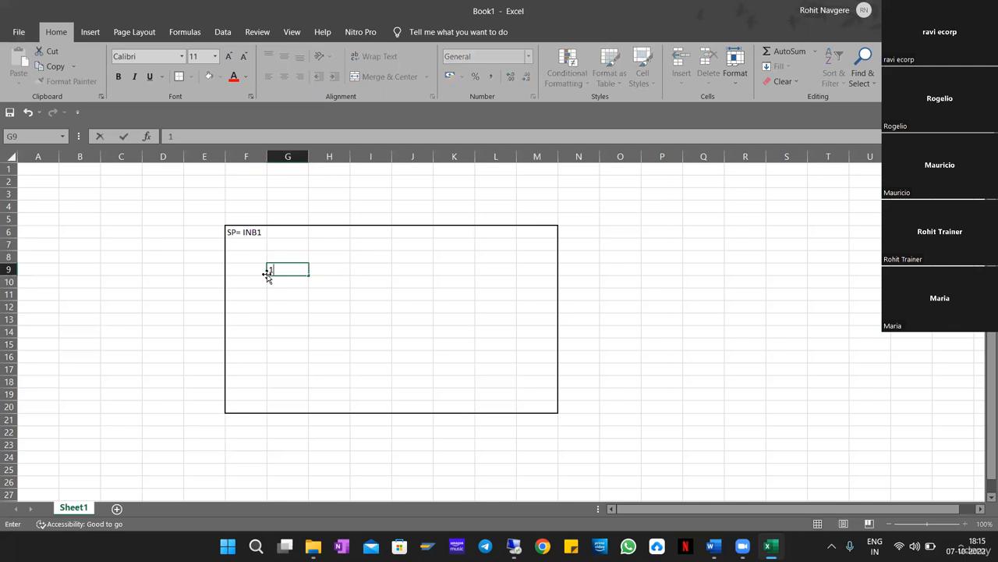
pyautogui.write('ULD')
pyautogui.press('Return')
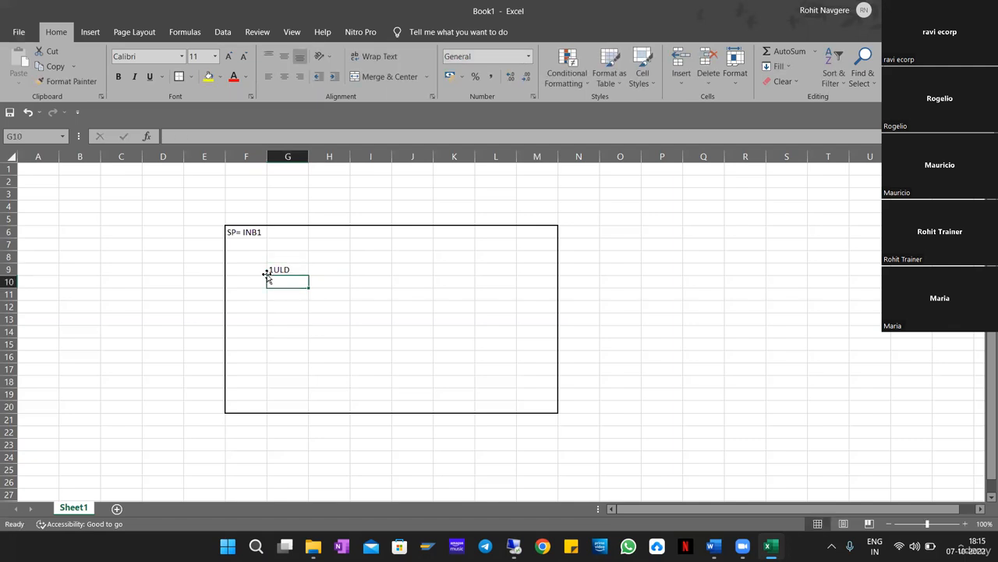
pyautogui.write('2PTY')
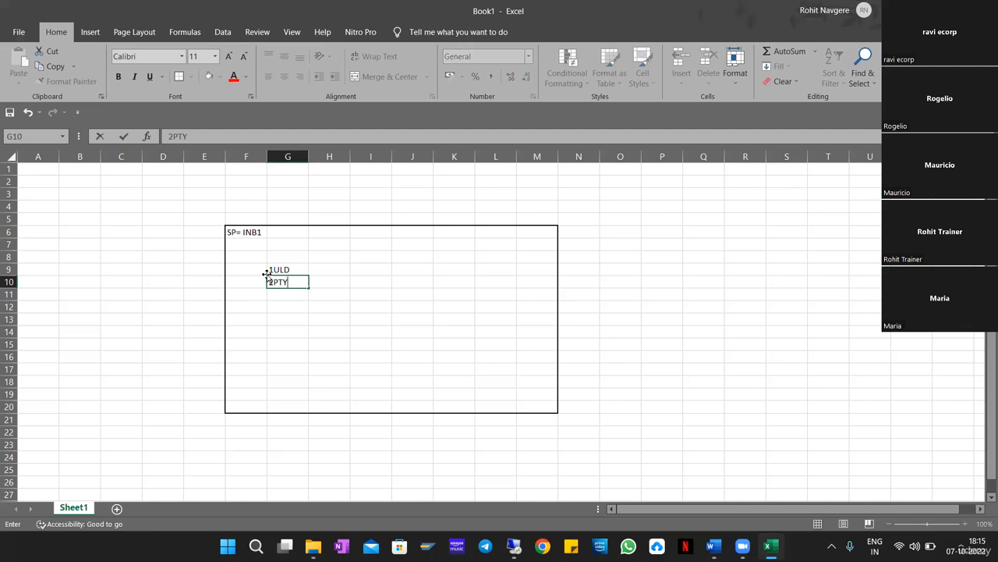
pyautogui.press('Return')
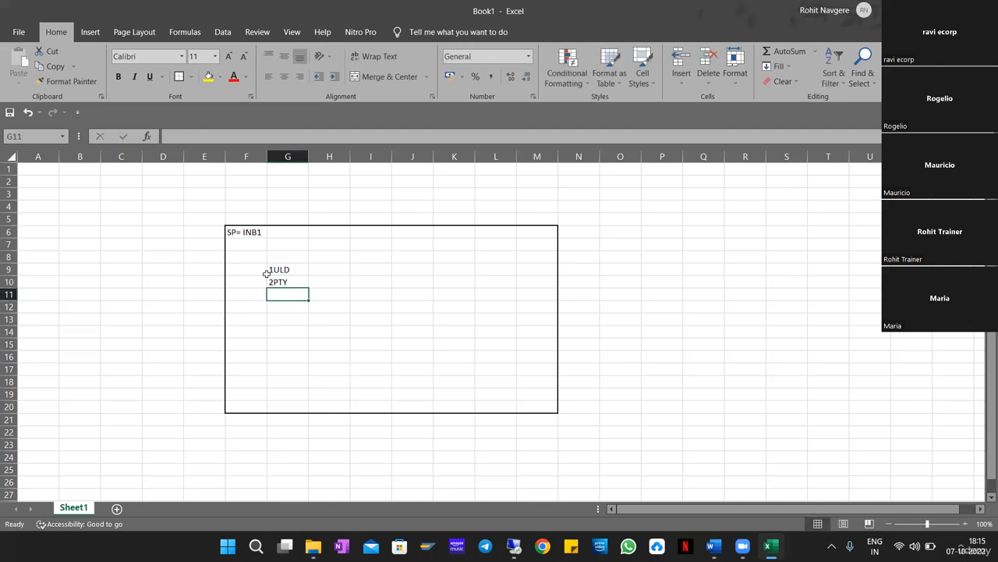
# Add the column headings SOURCE, DEST and AUTO WT in H8:J8.
pyautogui.click(334, 258)
pyautogui.write('SOURCE')
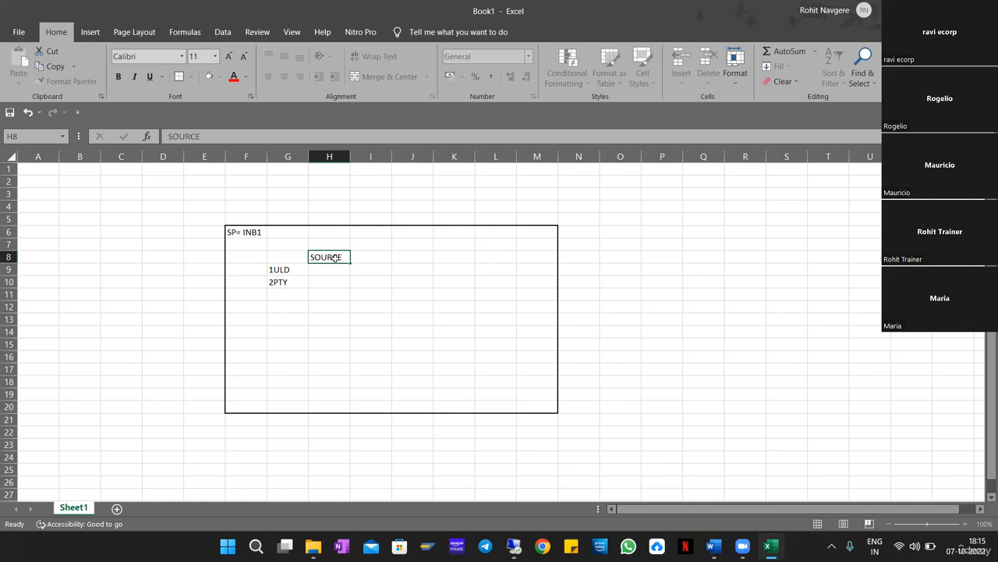
pyautogui.press('Tab')
pyautogui.write('DEST')
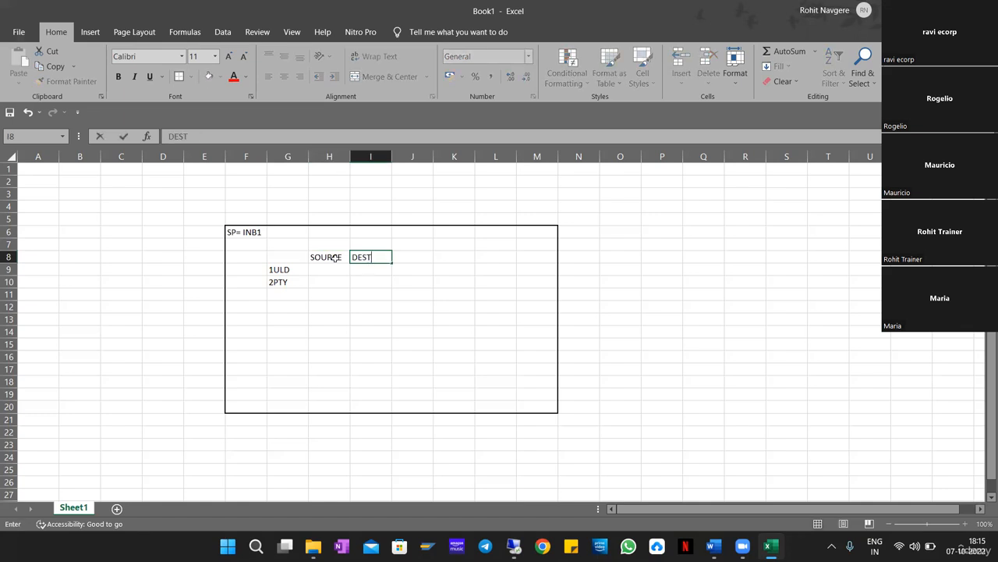
pyautogui.press('Tab')
pyautogui.write('AU')
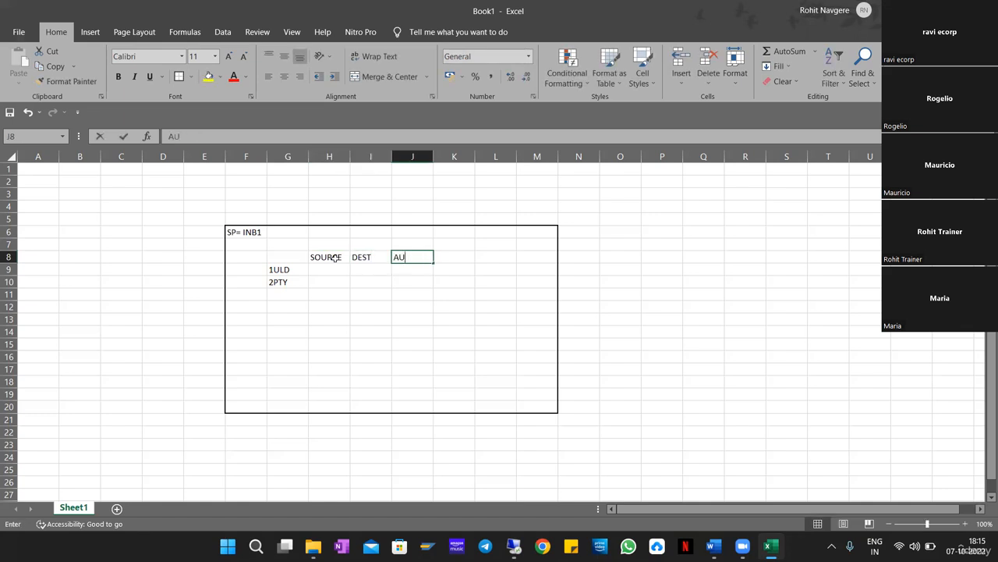
pyautogui.write('TO WT')
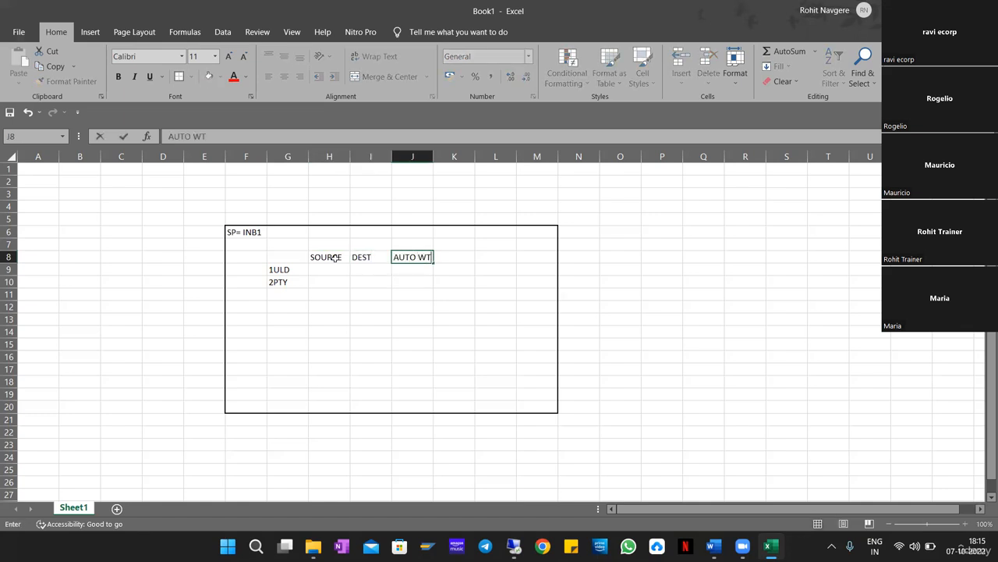
pyautogui.press('Down')
# Give the 1ULD step source DOOR and destination GR-ZONE.
pyautogui.press('Left')
pyautogui.press('Left')
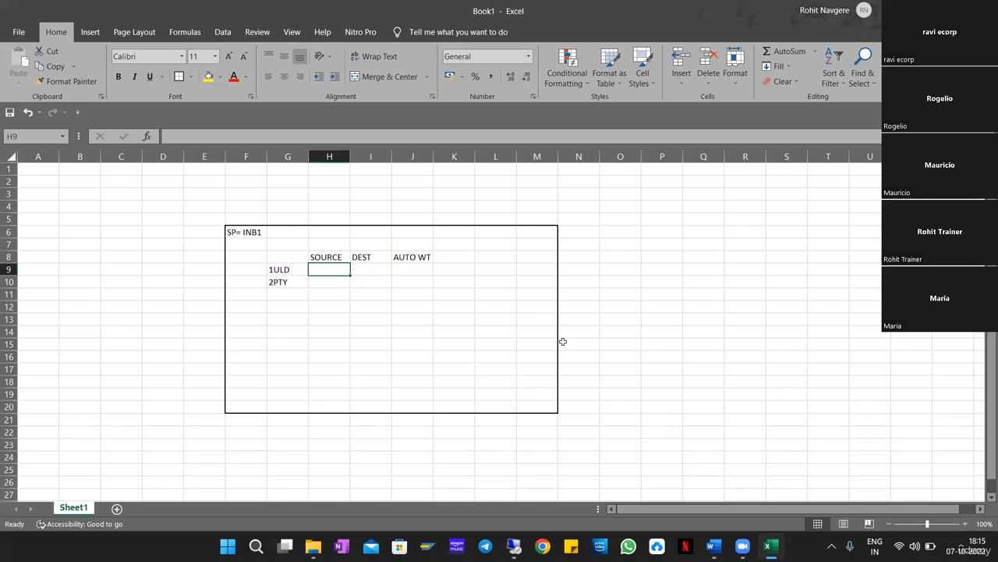
pyautogui.write('DOOR')
pyautogui.press('Right')
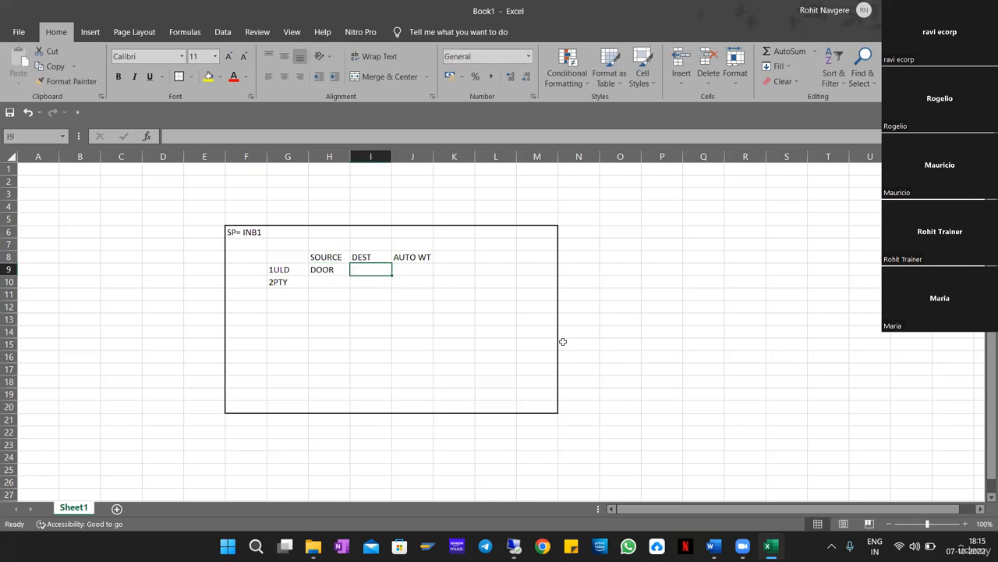
pyautogui.write('GR-ZONE')
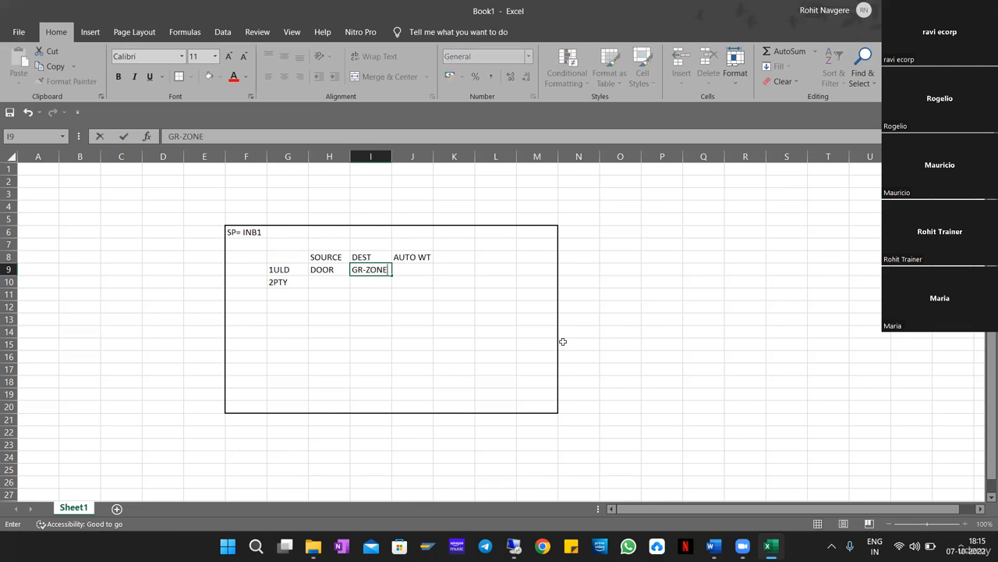
pyautogui.press('Return')
# Enter ST01/ST02/ST03 as the destination of the 2PTY step in I10.
pyautogui.press('Left')
pyautogui.hotkey('shift', 'Right')
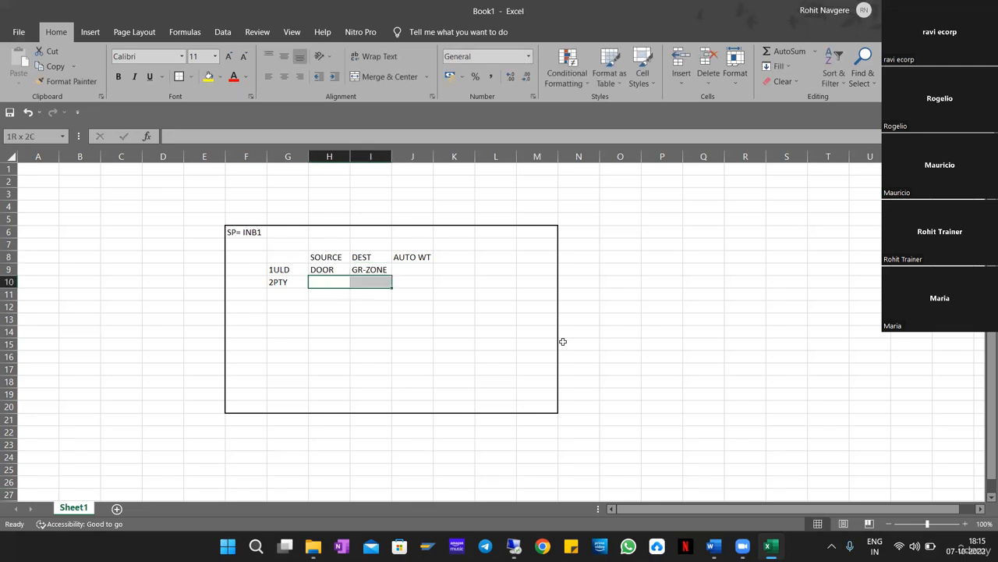
pyautogui.press('Right')
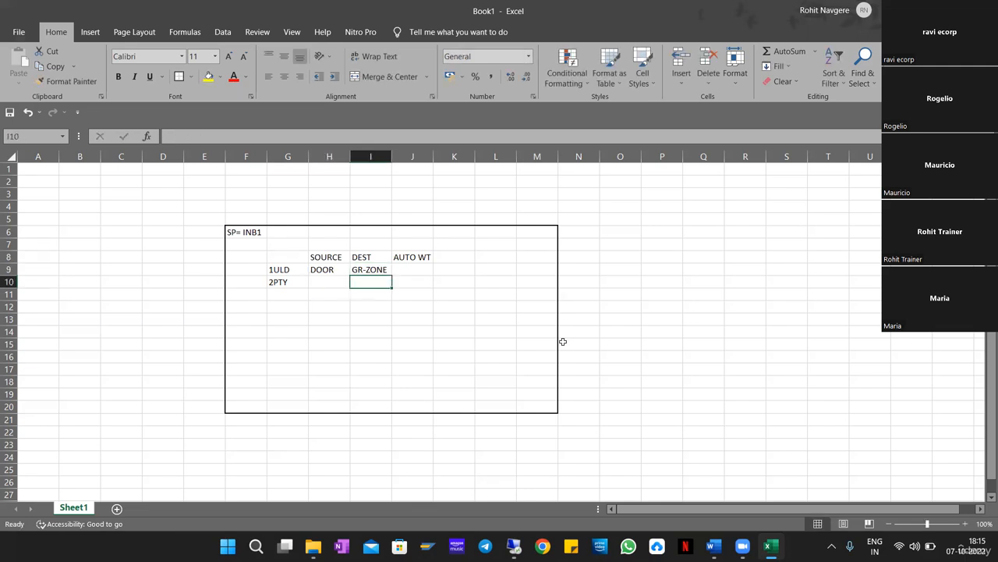
pyautogui.write('st')
pyautogui.press('BackSpace')
pyautogui.press('BackSpace')
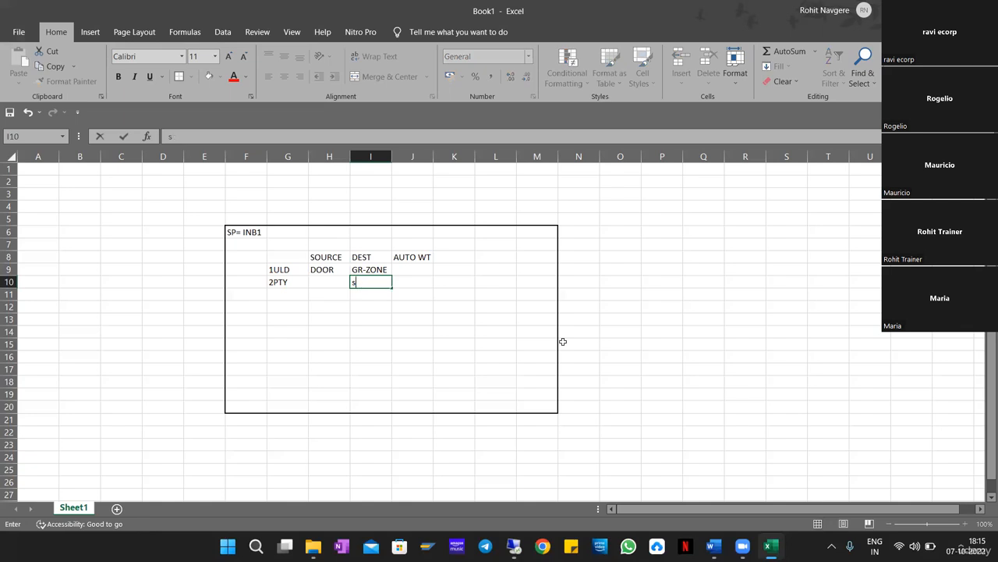
pyautogui.write('ST')
pyautogui.write('01/')
pyautogui.write('DT')
pyautogui.press('BackSpace')
pyautogui.press('BackSpace')
pyautogui.write('ST02/ST03')
pyautogui.press('Return')
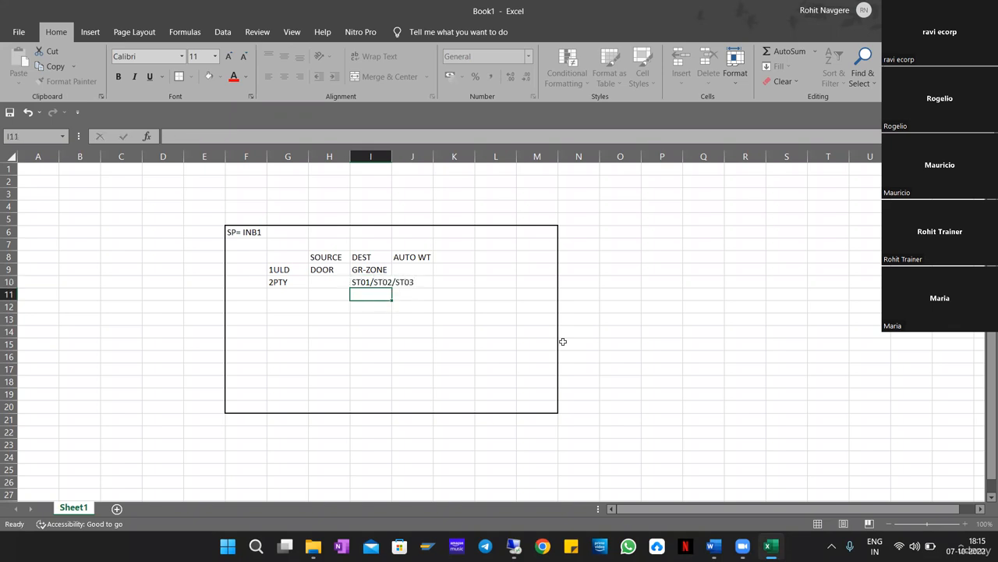
# Widen column I to fit ST01/ST02/ST03 and fill the empty 2PTY source cell H10 yellow.
pyautogui.doubleClick(392, 156)
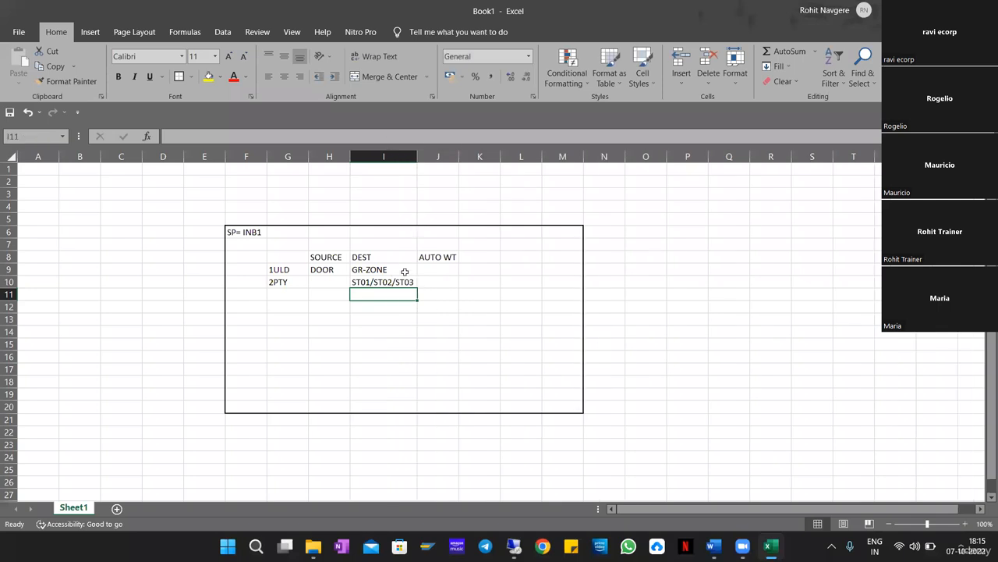
pyautogui.click(390, 282)
pyautogui.click(340, 281)
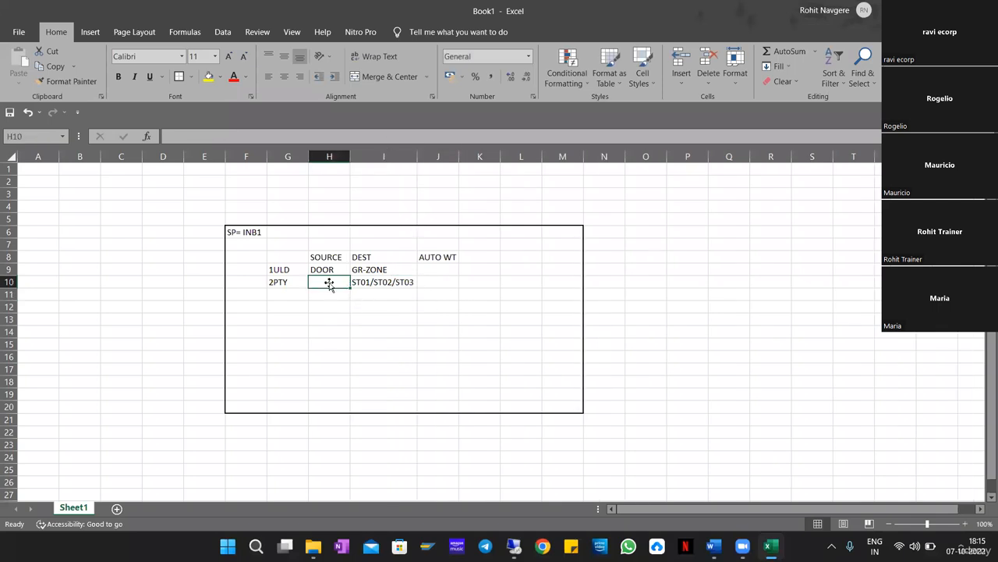
pyautogui.moveTo(277, 282); pyautogui.dragTo(355, 291)
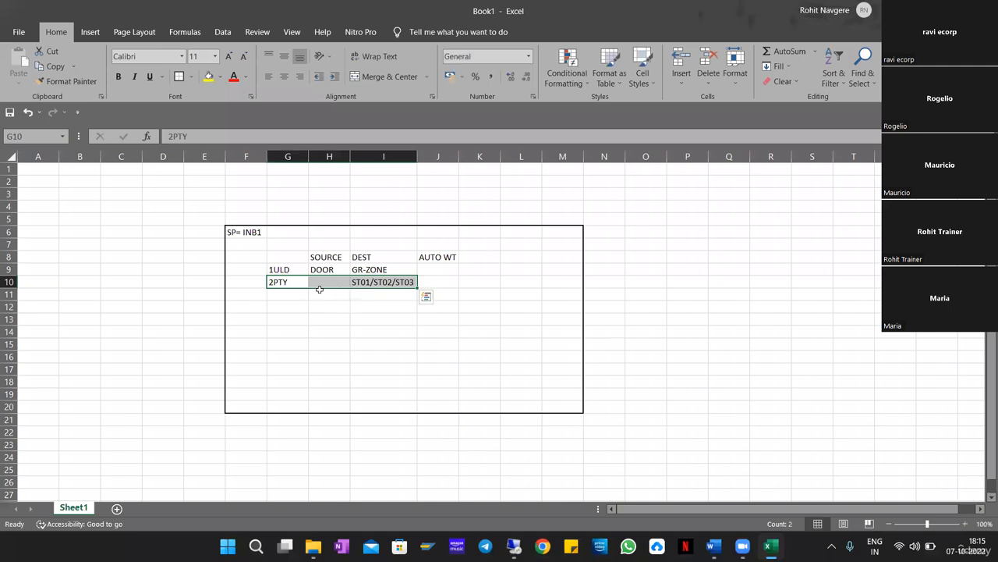
pyautogui.click(327, 282)
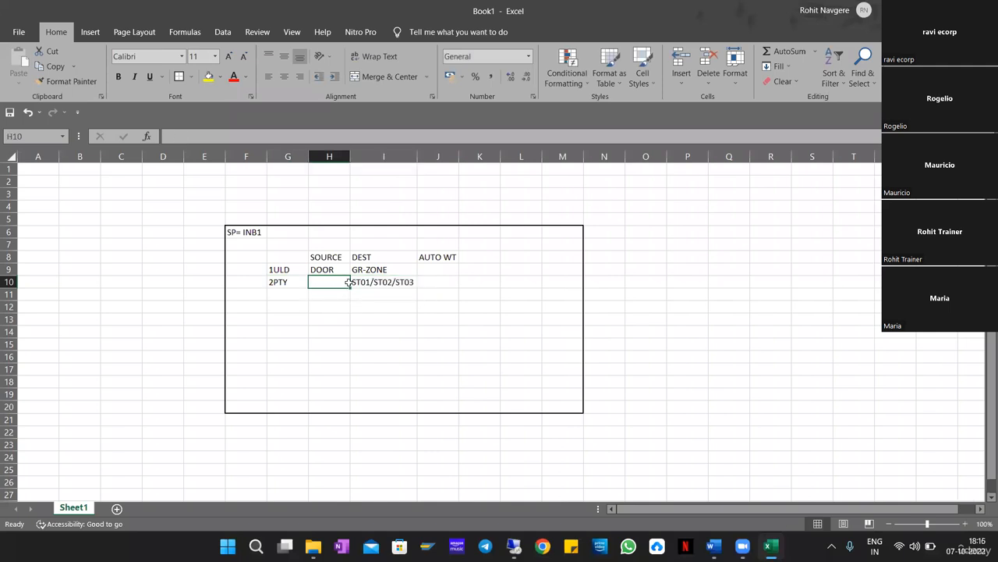
pyautogui.click(209, 75)
pyautogui.click(421, 358)
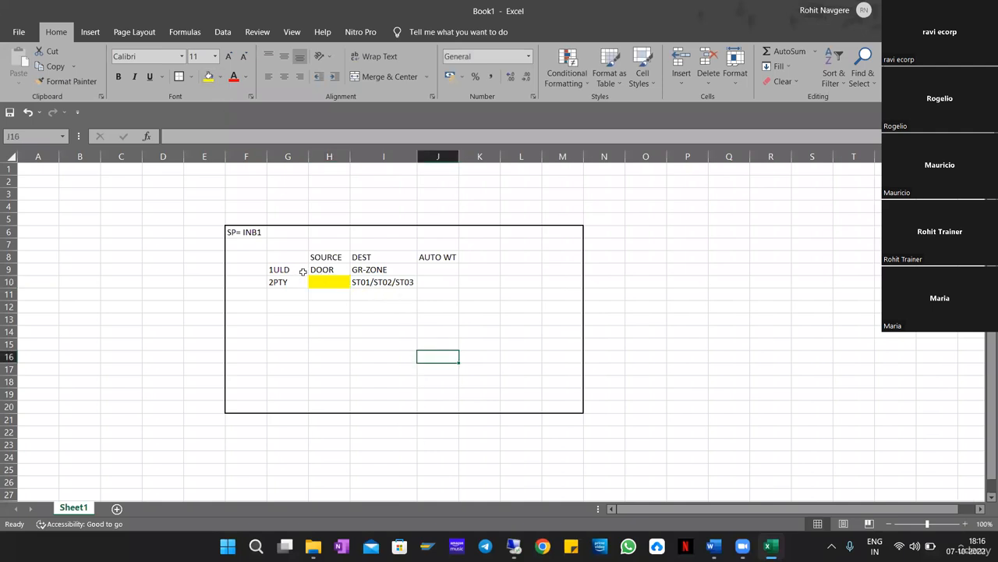
# Drag the 2PTY row G10:I10 down to row 11, leaving a blank row below 1ULD.
pyautogui.moveTo(276, 270); pyautogui.dragTo(383, 327)
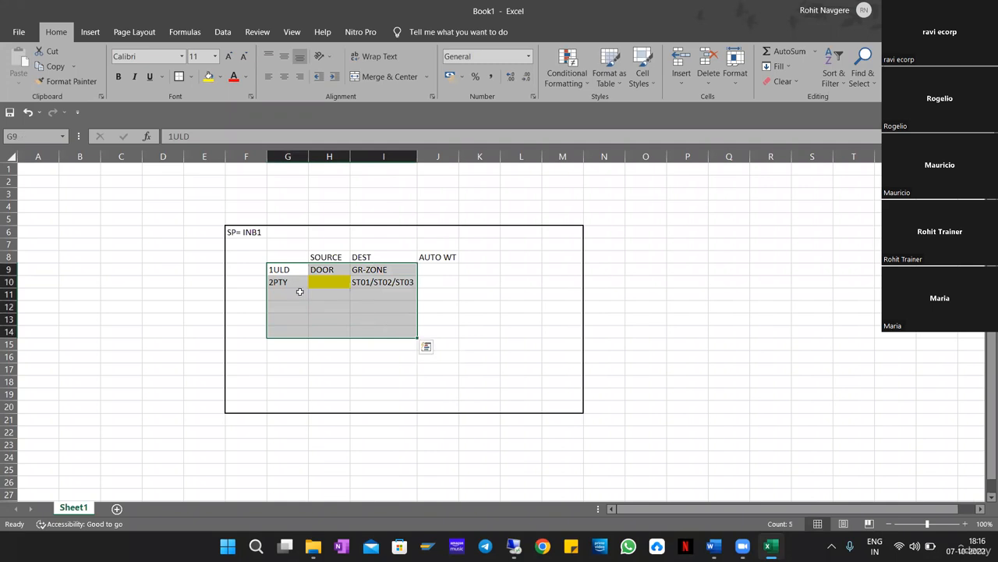
pyautogui.click(389, 270)
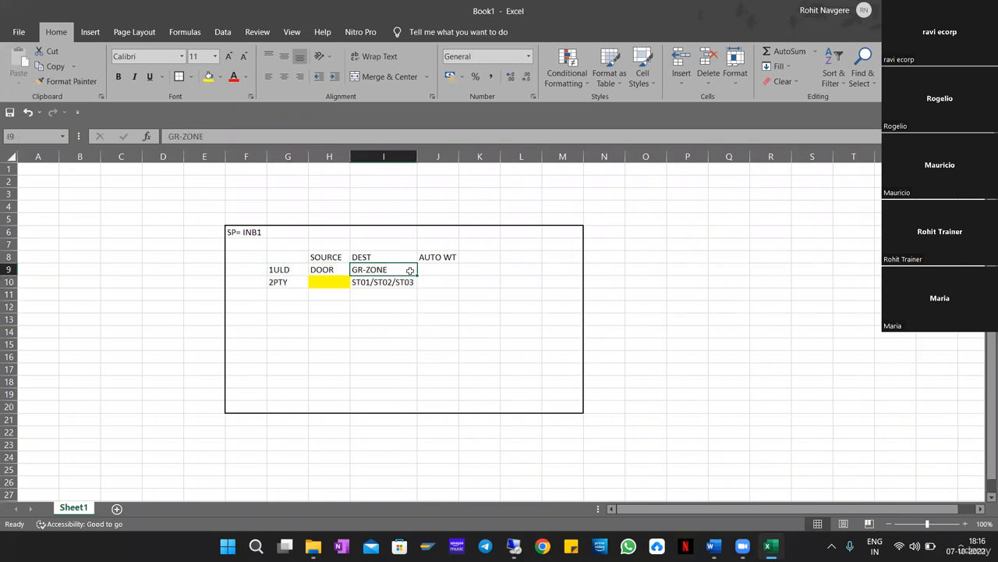
pyautogui.click(324, 280)
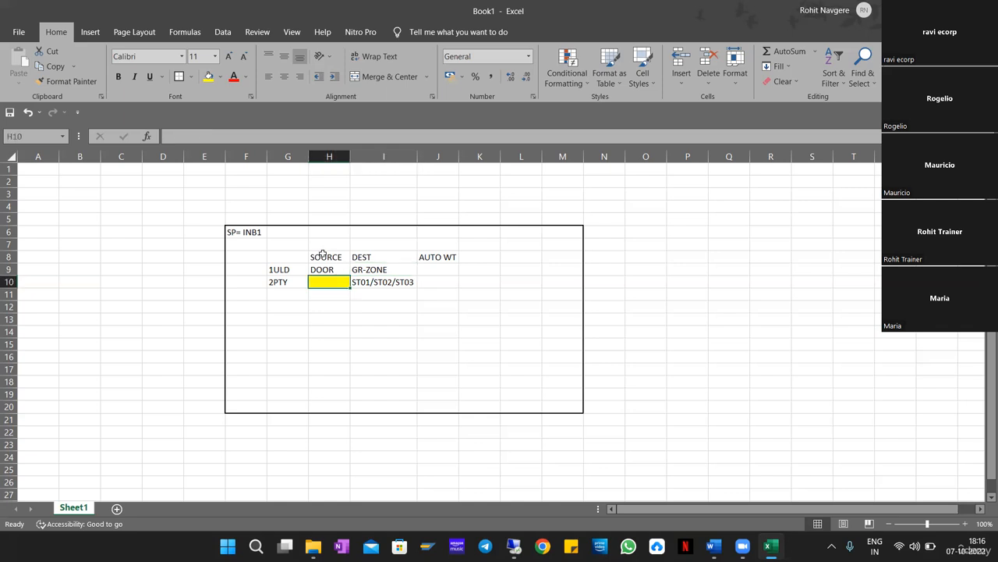
pyautogui.moveTo(323, 253); pyautogui.dragTo(386, 296)
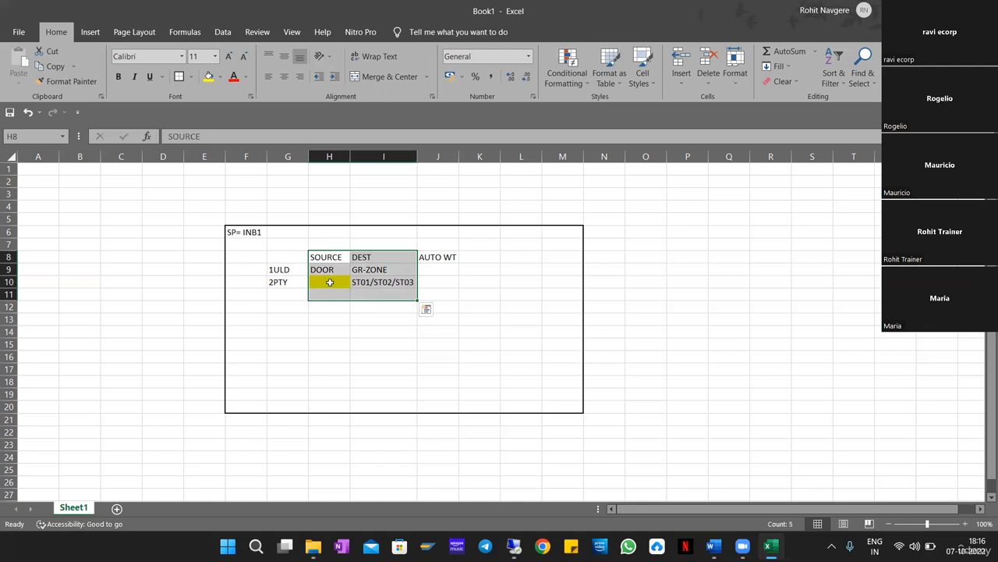
pyautogui.moveTo(330, 282); pyautogui.dragTo(385, 284)
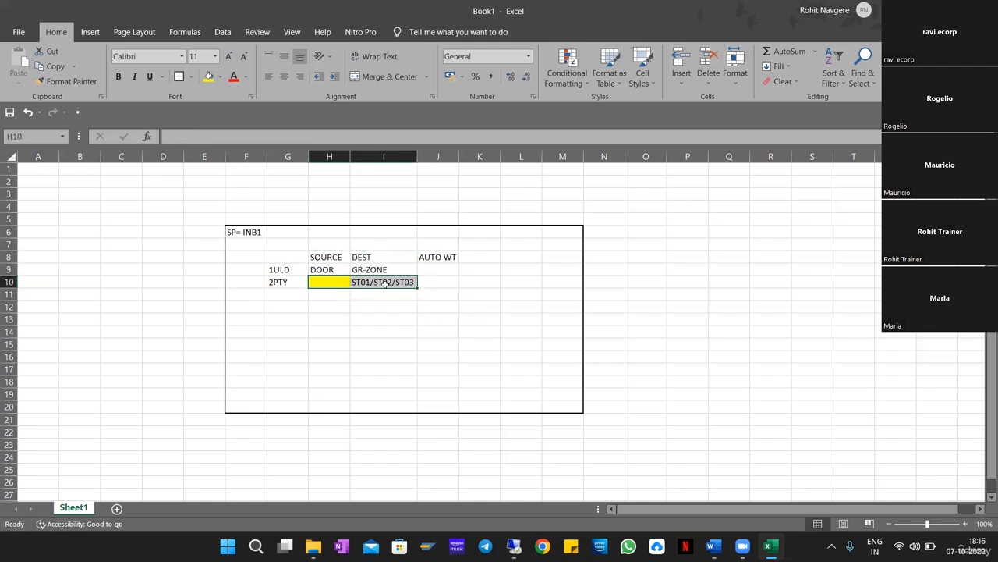
pyautogui.click(336, 283)
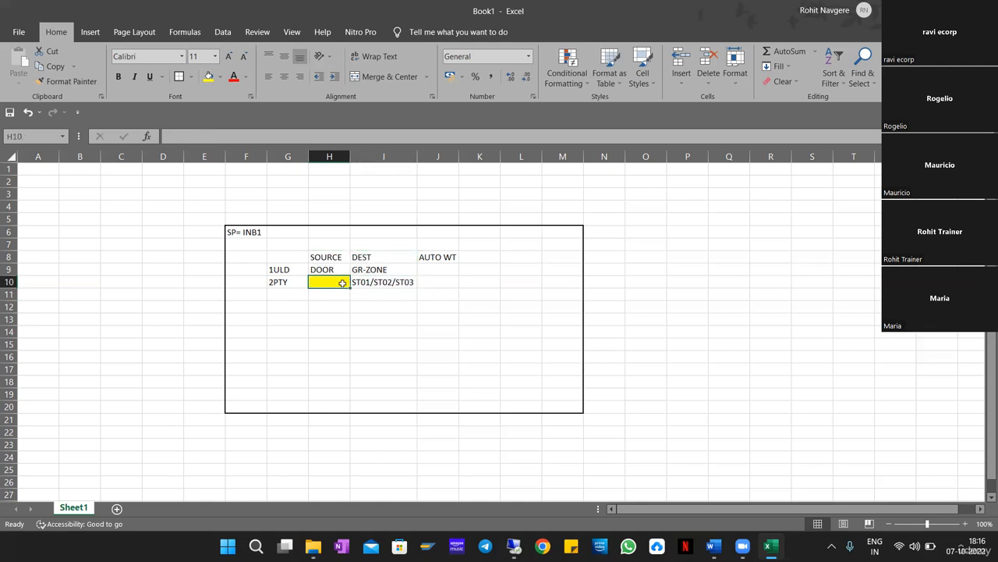
pyautogui.click(390, 282)
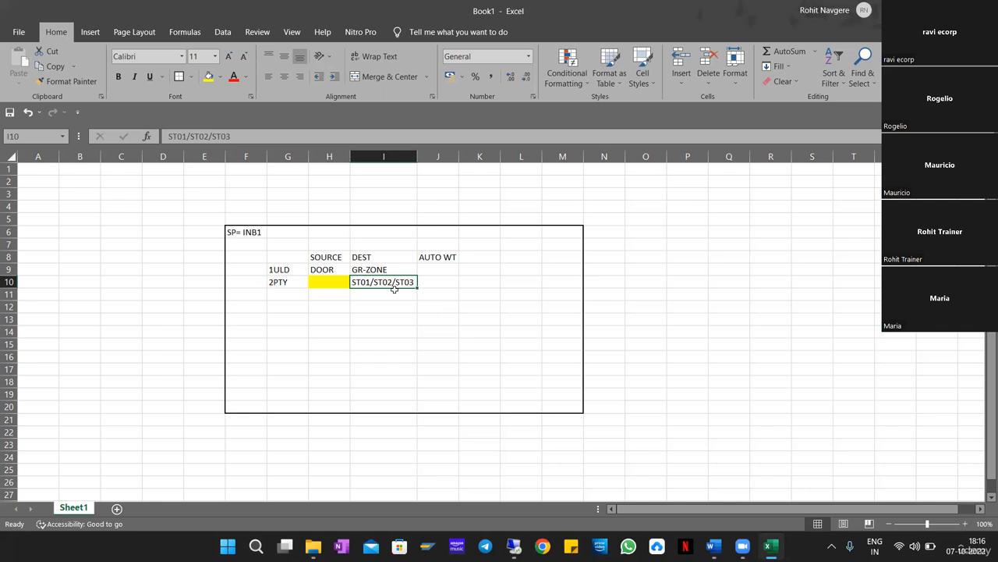
pyautogui.moveTo(245, 283); pyautogui.dragTo(441, 283)
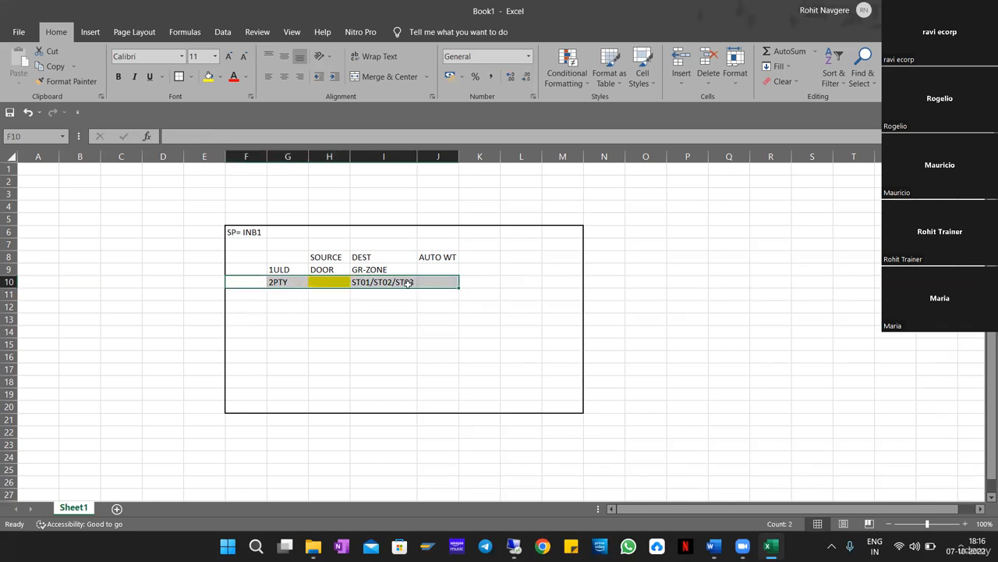
pyautogui.moveTo(281, 283); pyautogui.dragTo(390, 282)
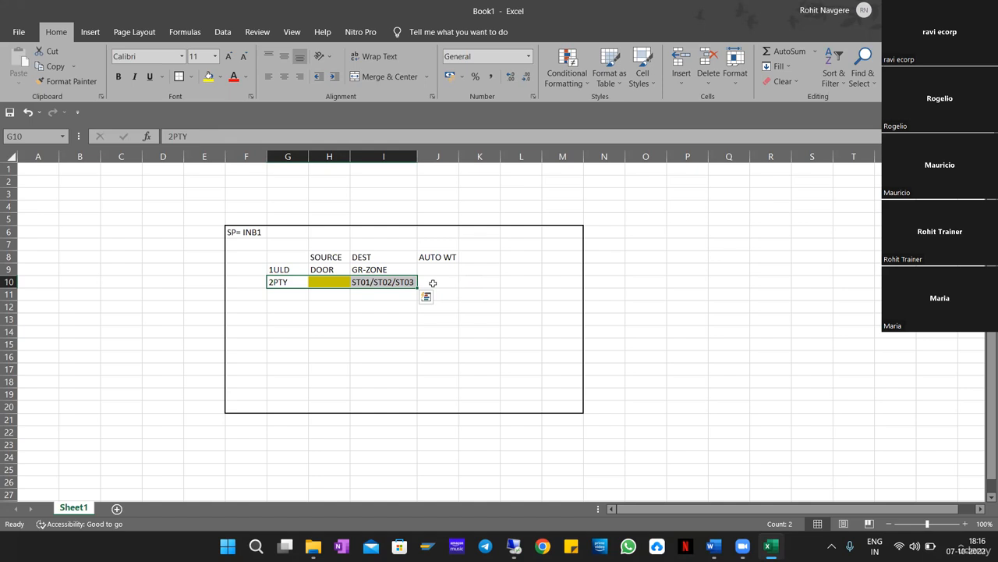
pyautogui.click(282, 304)
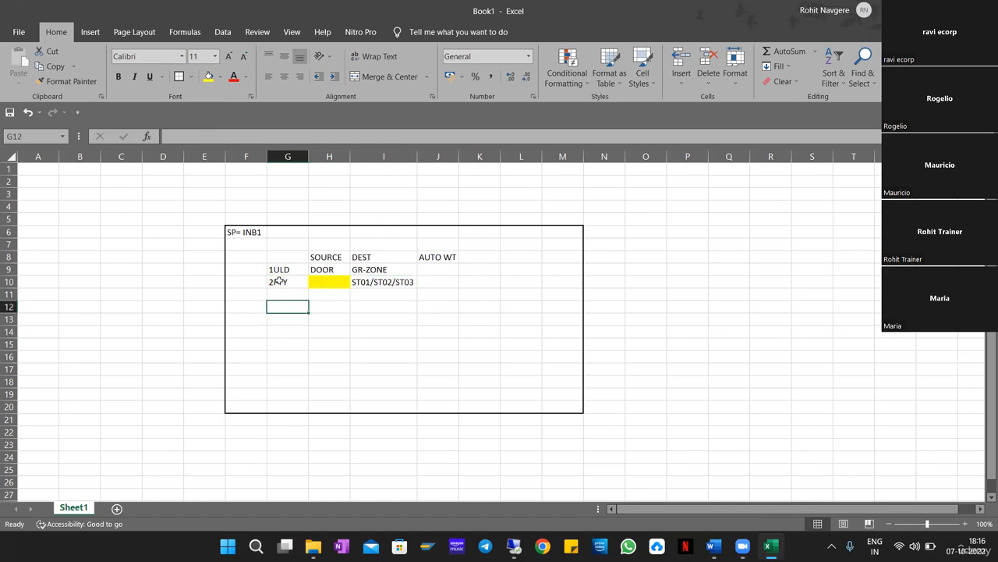
pyautogui.moveTo(273, 281); pyautogui.dragTo(298, 298)
# Type HU001 in B7 with MAT01 and MAT02 beneath it, then select the box area through column D.
pyautogui.click(368, 345)
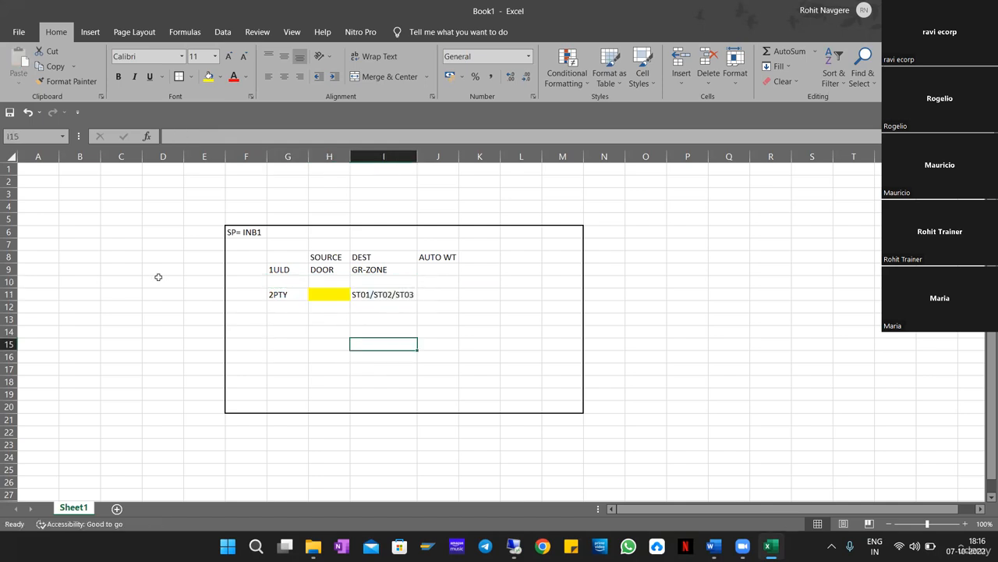
pyautogui.moveTo(89, 247); pyautogui.dragTo(156, 322)
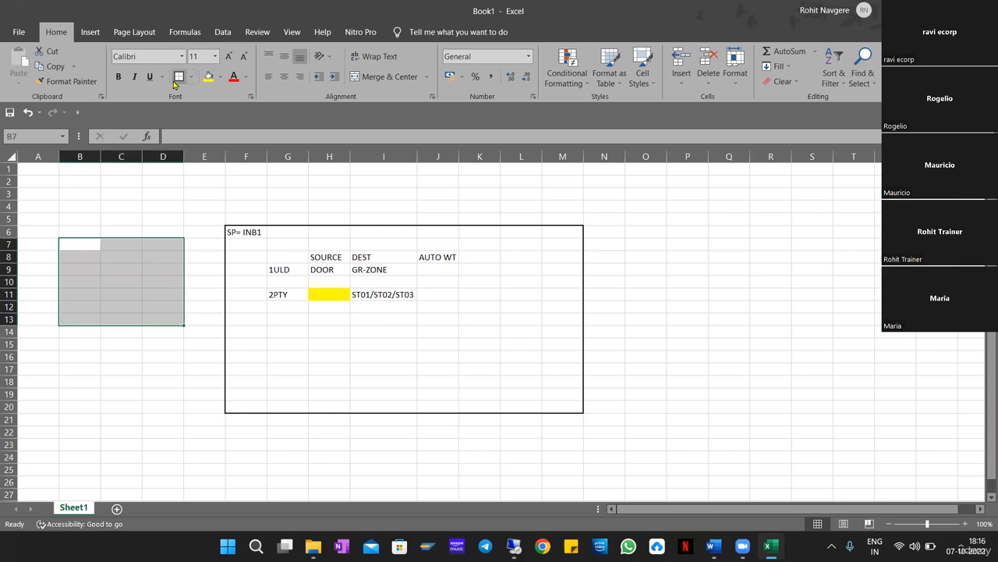
pyautogui.click(79, 242)
pyautogui.write('HU001')
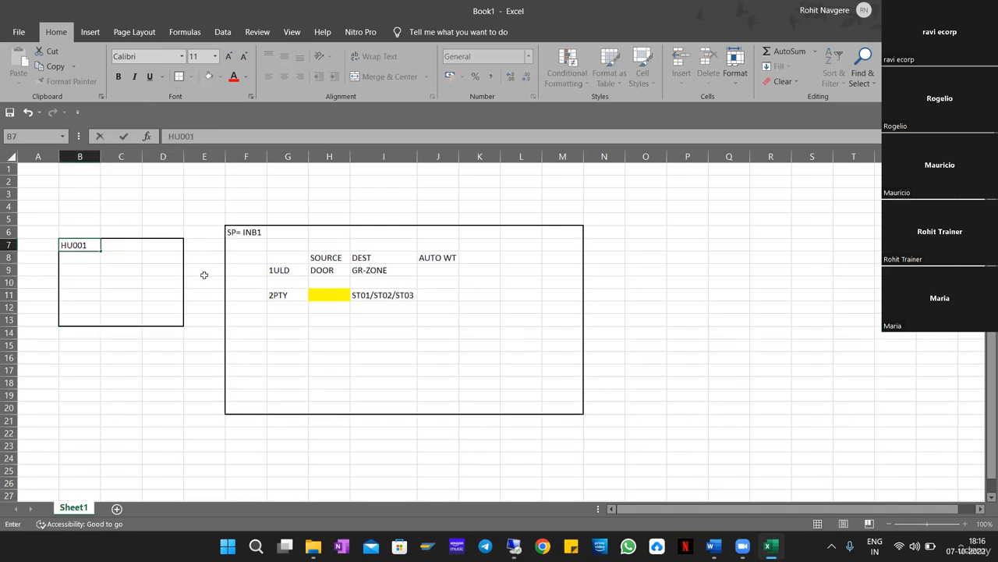
pyautogui.press('Return')
pyautogui.press('Return')
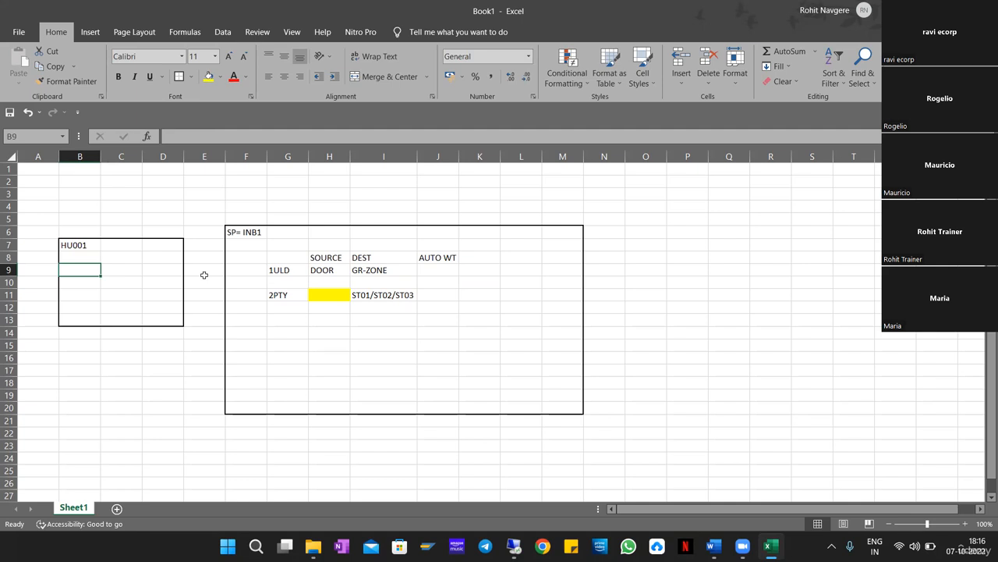
pyautogui.write('MAT')
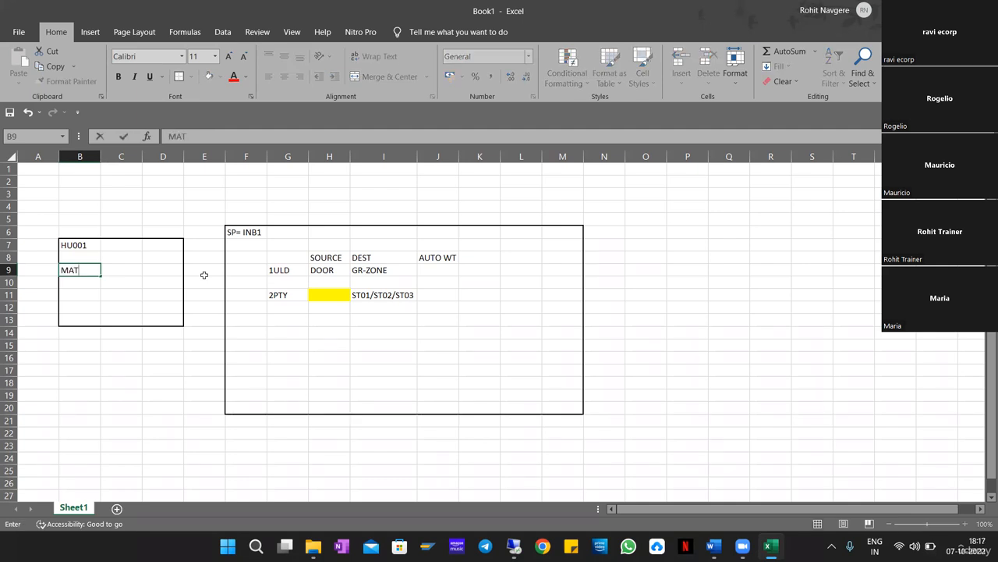
pyautogui.write('01')
pyautogui.press('Return')
pyautogui.write('MAT0')
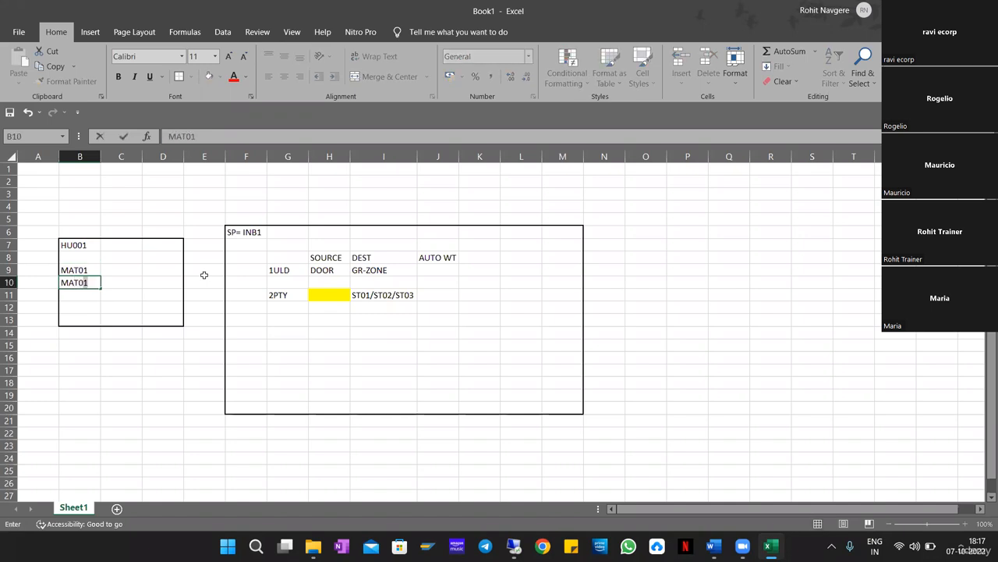
pyautogui.write('2')
pyautogui.press('Return')
pyautogui.press('Up')
pyautogui.press('Up')
pyautogui.press('Up')
pyautogui.press('Up')
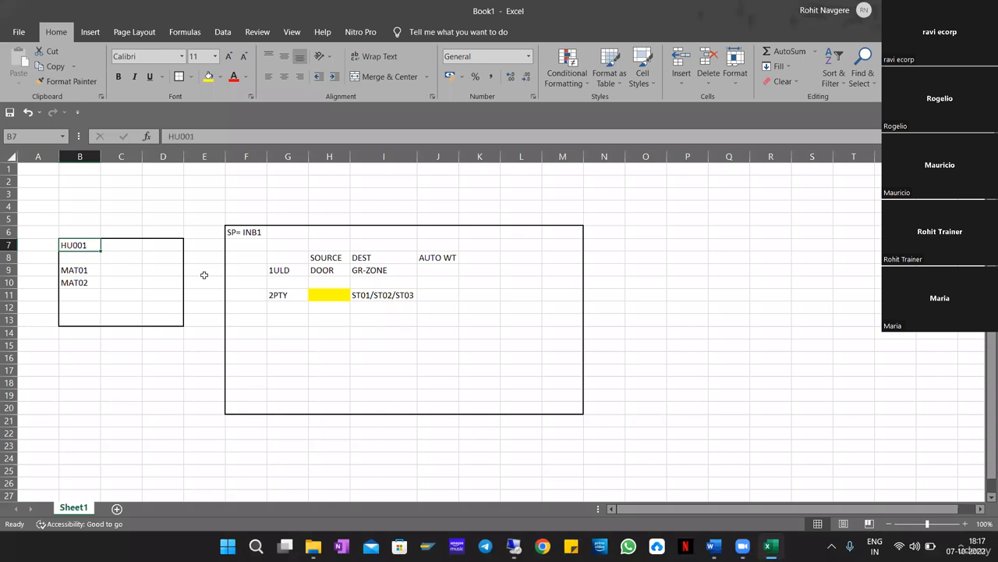
pyautogui.hotkey('shift', 'Down')
pyautogui.hotkey('shift', 'Down')
pyautogui.hotkey('shift', 'Down')
pyautogui.hotkey('shift', 'Down')
pyautogui.hotkey('shift', 'Down')
pyautogui.hotkey('shift', 'Down')
pyautogui.hotkey('shift', 'Right')
pyautogui.hotkey('shift', 'Right')
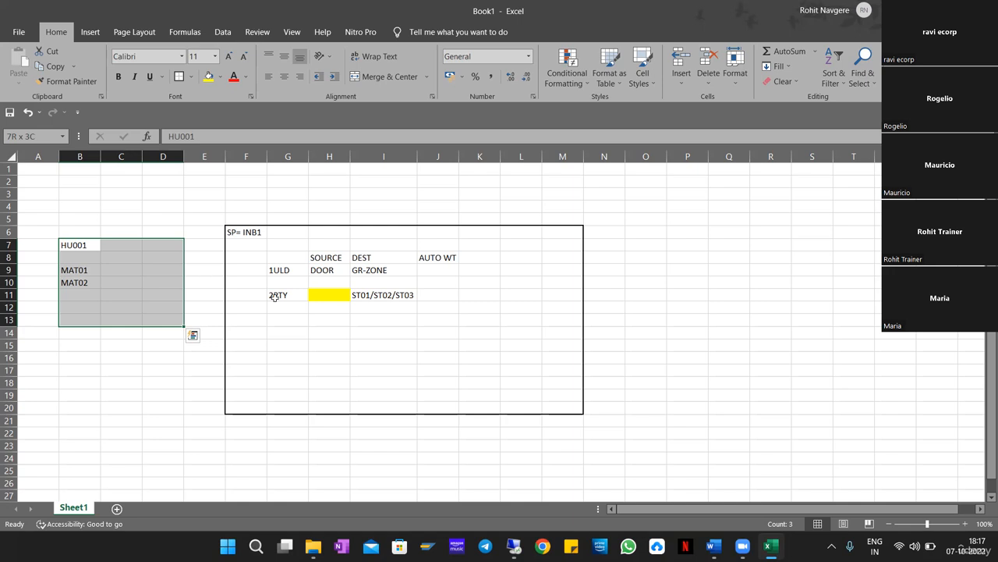
# Change the header in F6 from SP= INB1 to SP= INB2.
pyautogui.click(263, 231)
pyautogui.press('F2')
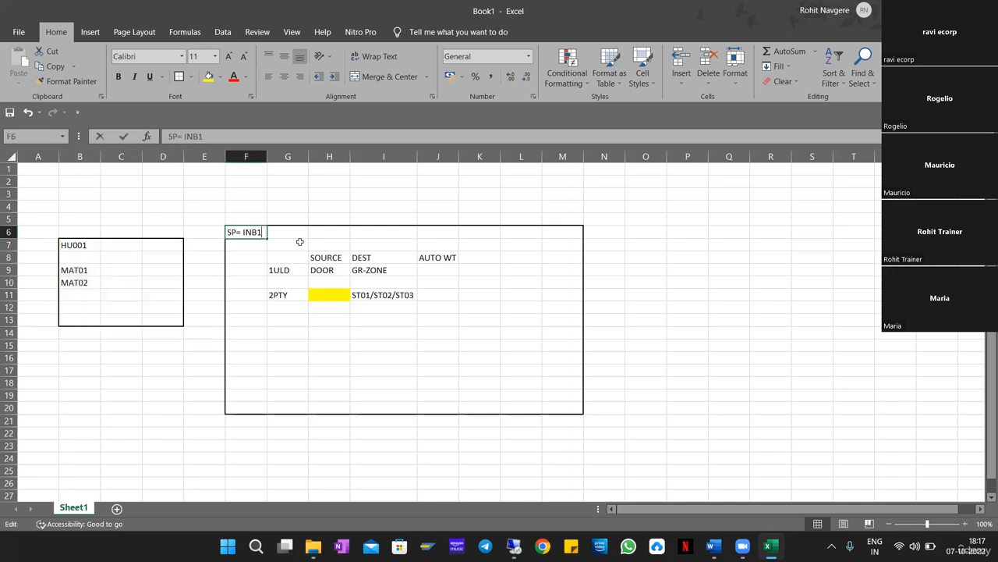
pyautogui.press('BackSpace')
pyautogui.write('2')
pyautogui.press('Return')
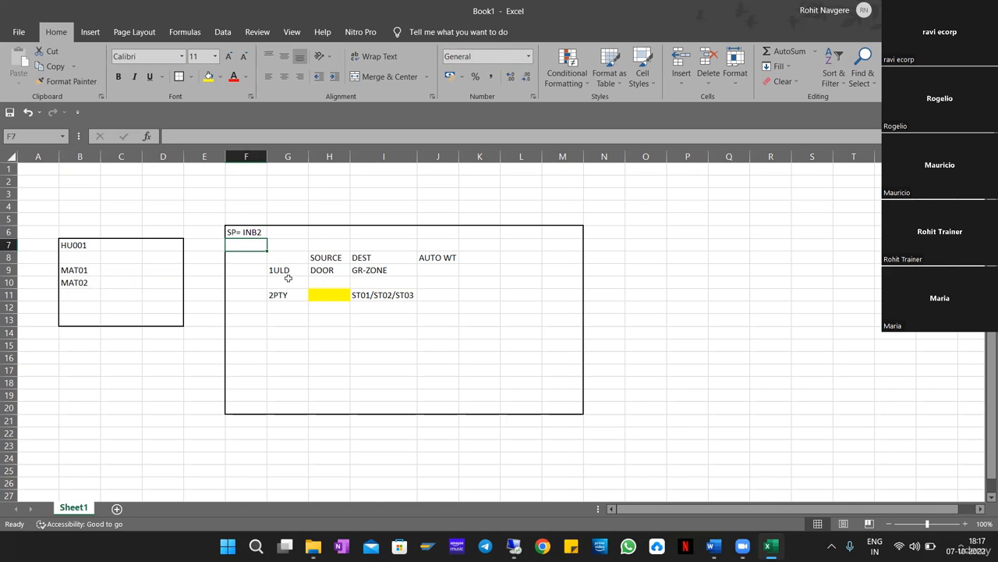
# Enter a new DCON step in G10, between 1ULD and 2PTY.
pyautogui.moveTo(279, 268); pyautogui.dragTo(372, 272)
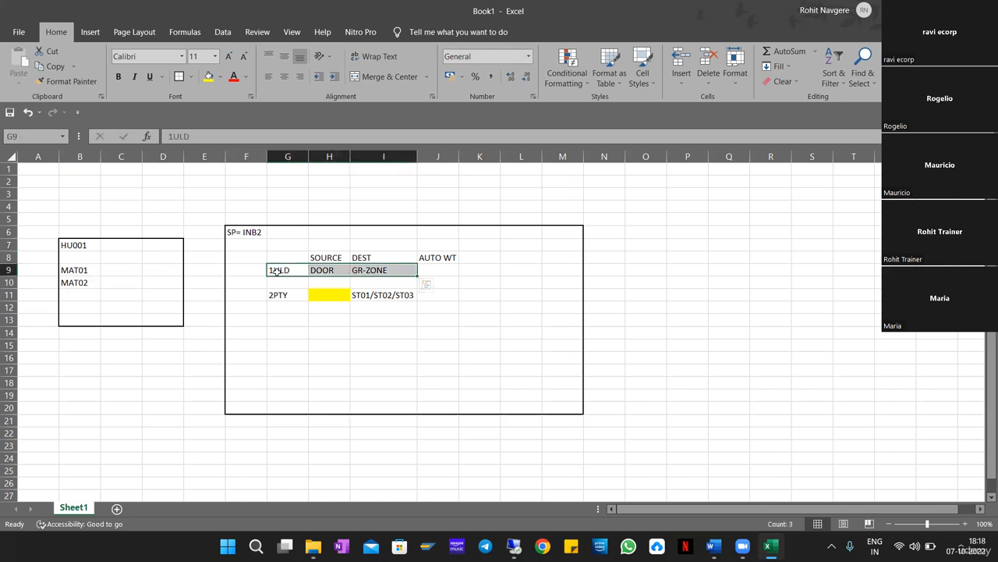
pyautogui.click(322, 273)
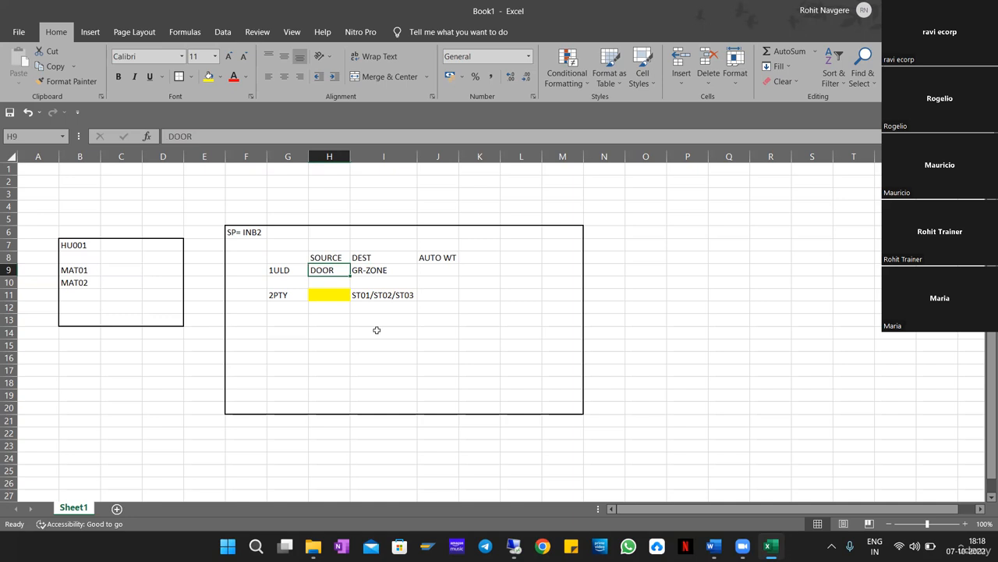
pyautogui.click(373, 271)
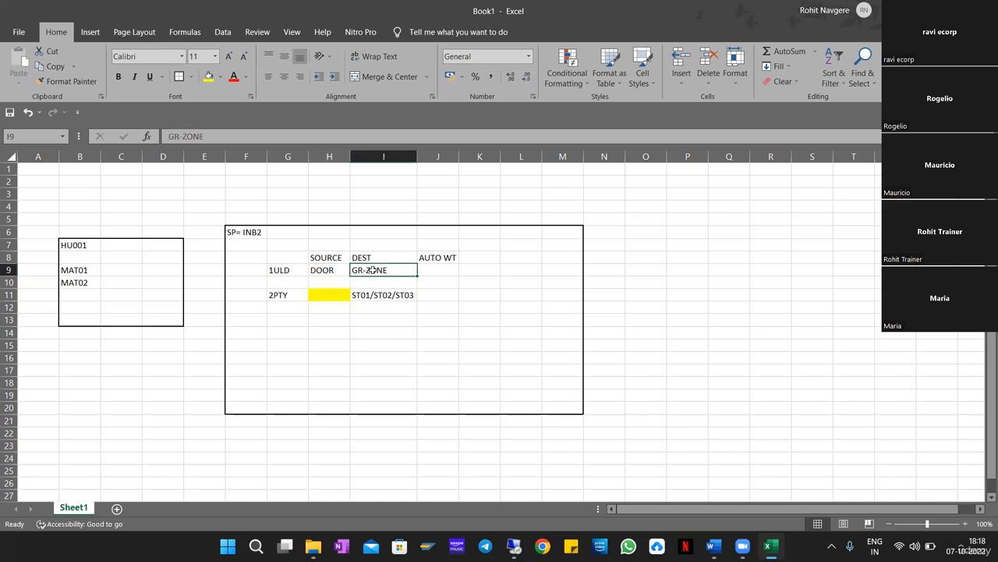
pyautogui.click(277, 285)
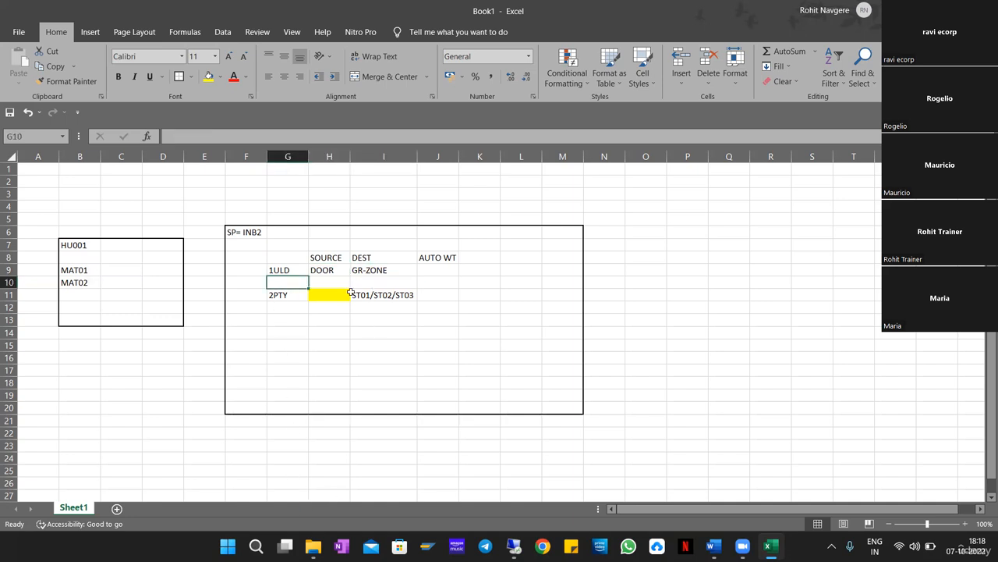
pyautogui.write('DC')
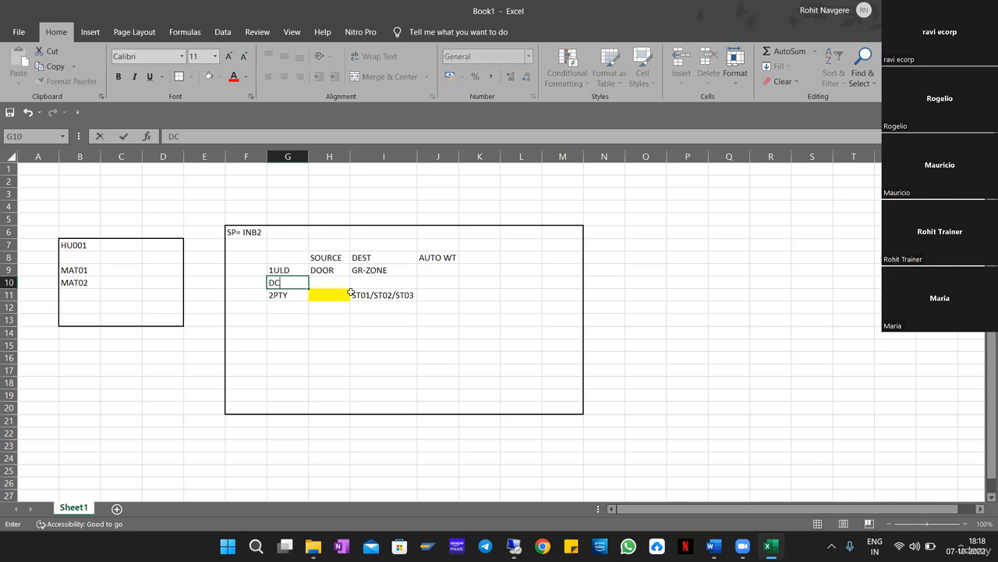
pyautogui.write('ON')
pyautogui.press('Tab')
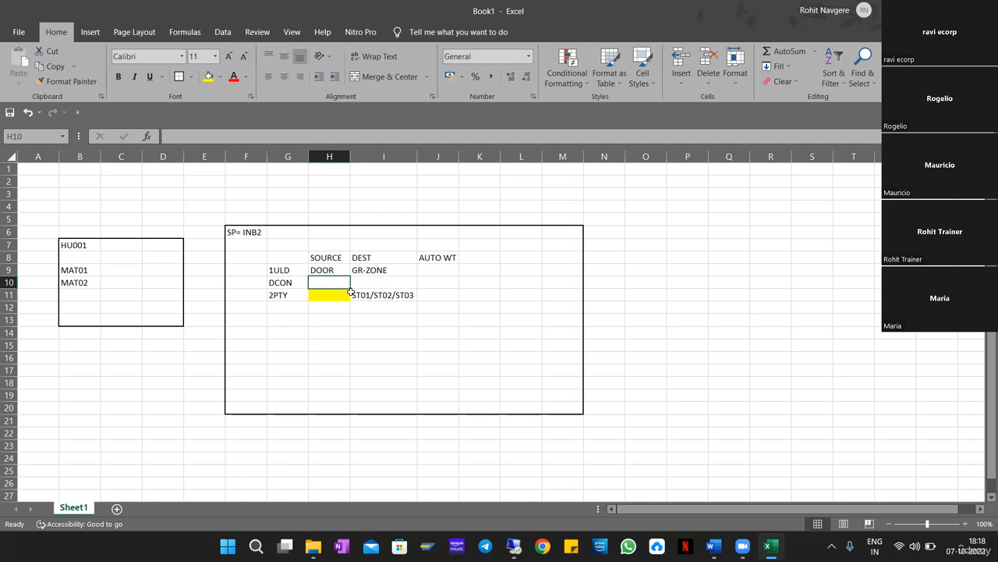
# Enter DCON-01 as the DCON step's destination in I10 and review the neighbouring cells.
pyautogui.press('Tab')
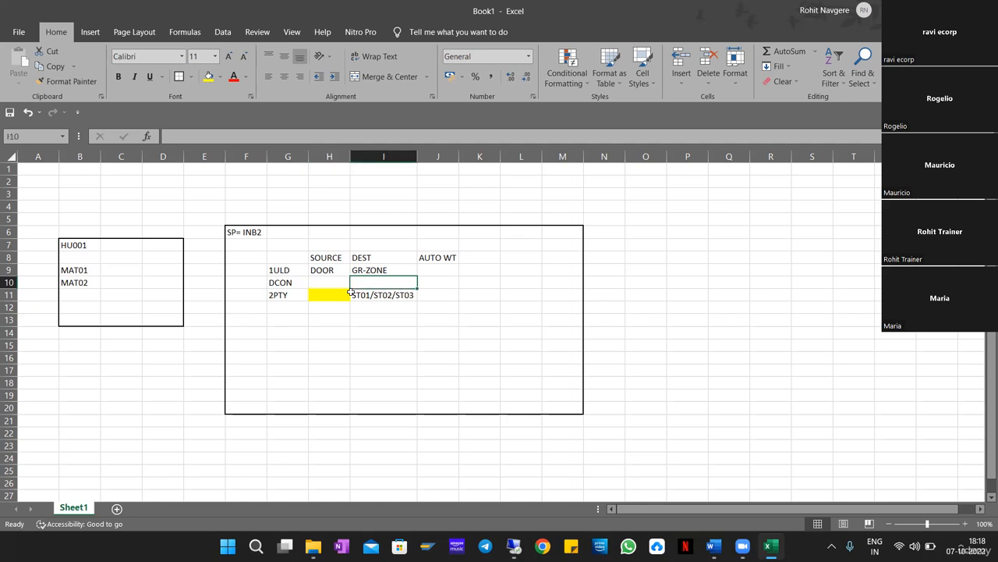
pyautogui.write('DCO')
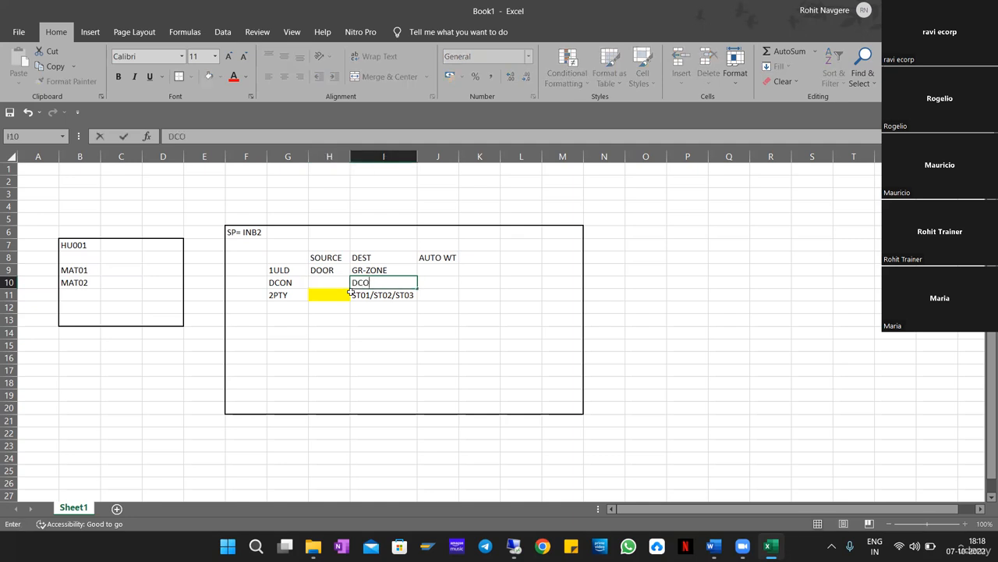
pyautogui.write('N-01')
pyautogui.click(352, 294)
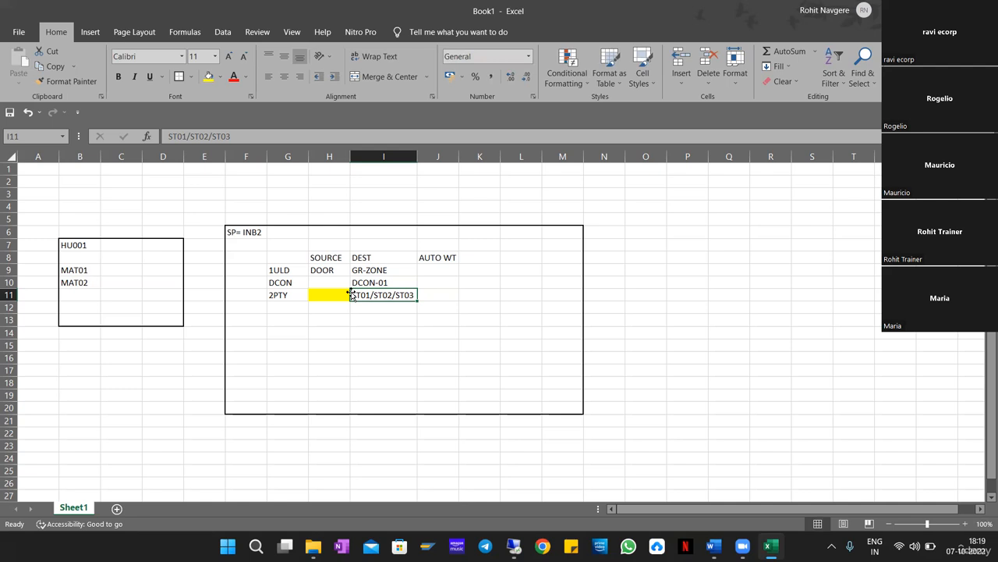
pyautogui.press('Up')
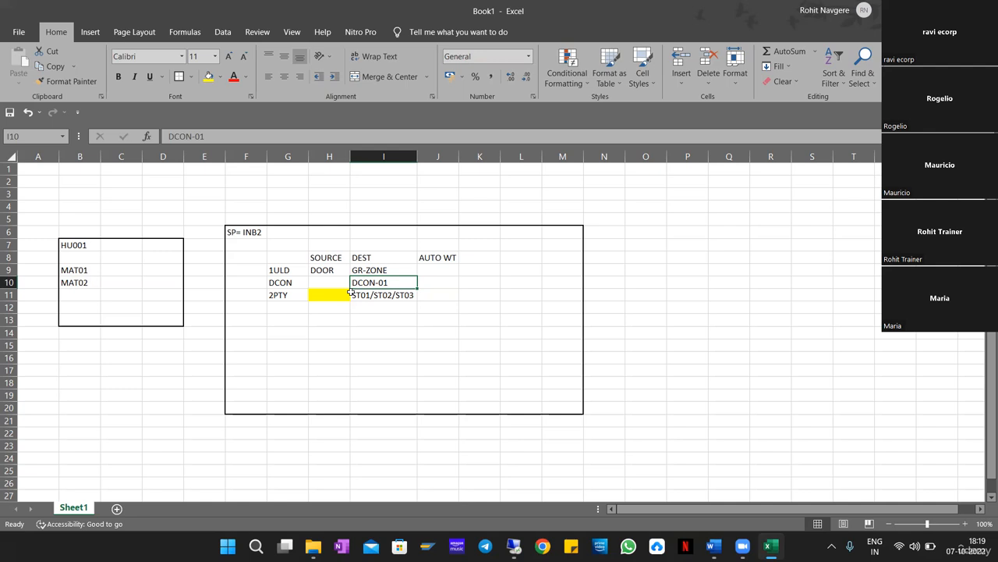
pyautogui.press('Left')
pyautogui.press('Left')
pyautogui.press('Left')
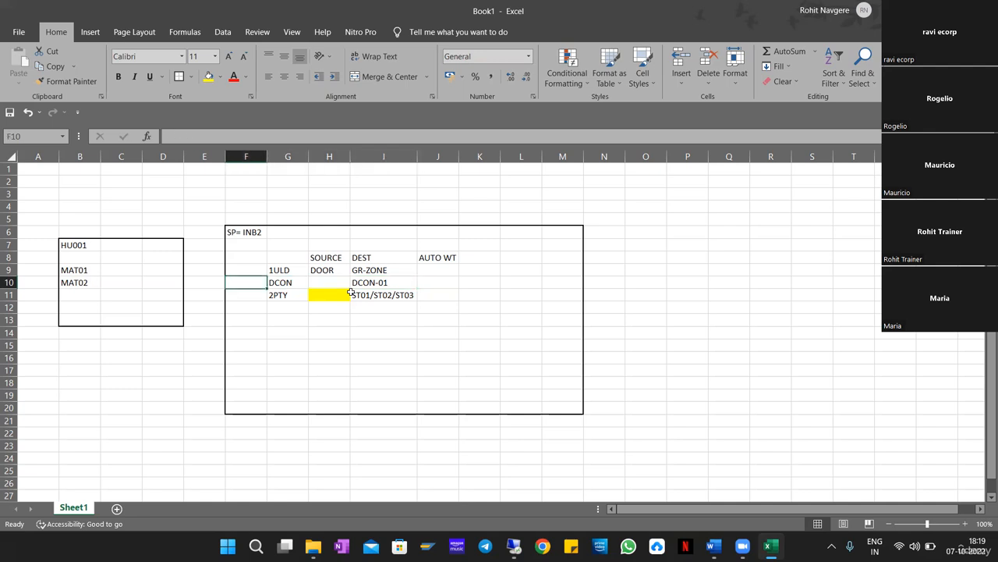
pyautogui.press('Right')
pyautogui.press('Right')
pyautogui.press('Right')
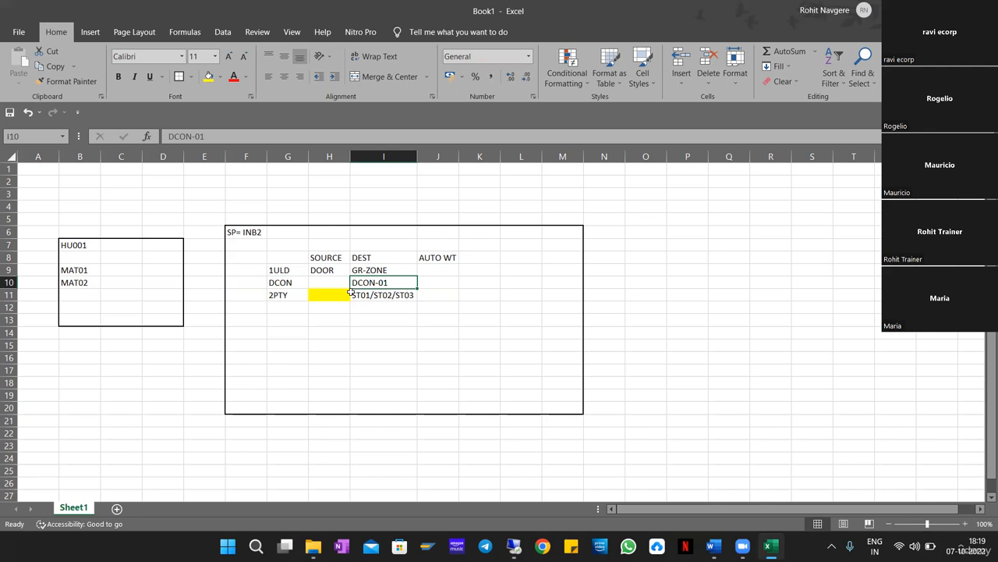
pyautogui.press('Down')
pyautogui.press('Left')
pyautogui.press('Left')
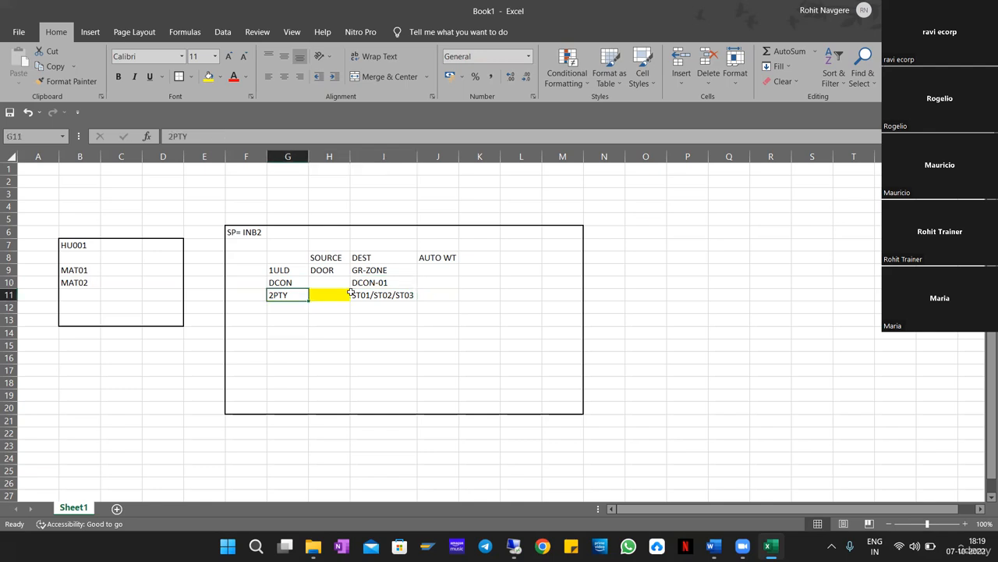
pyautogui.press('Right')
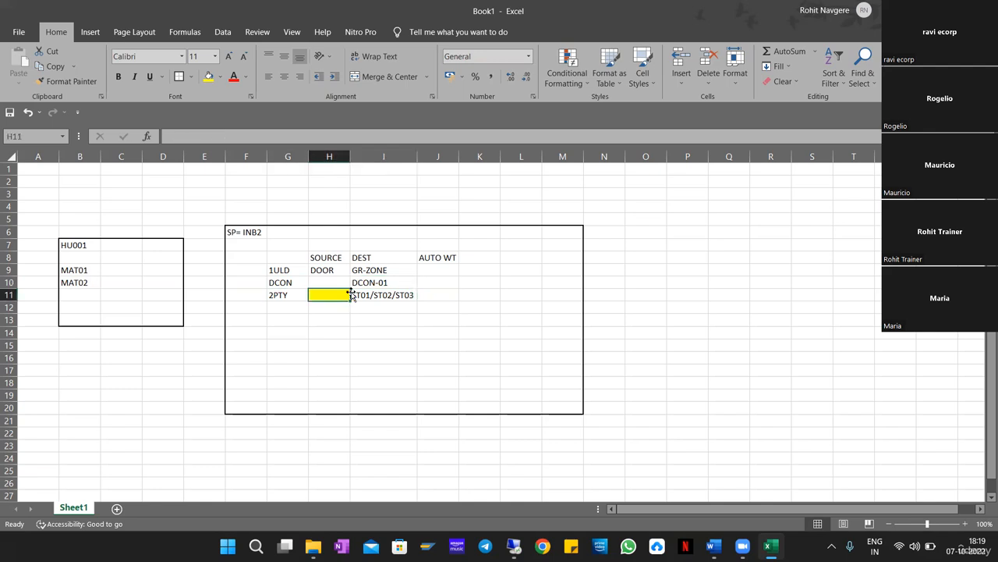
pyautogui.press('Up')
pyautogui.press('Right')
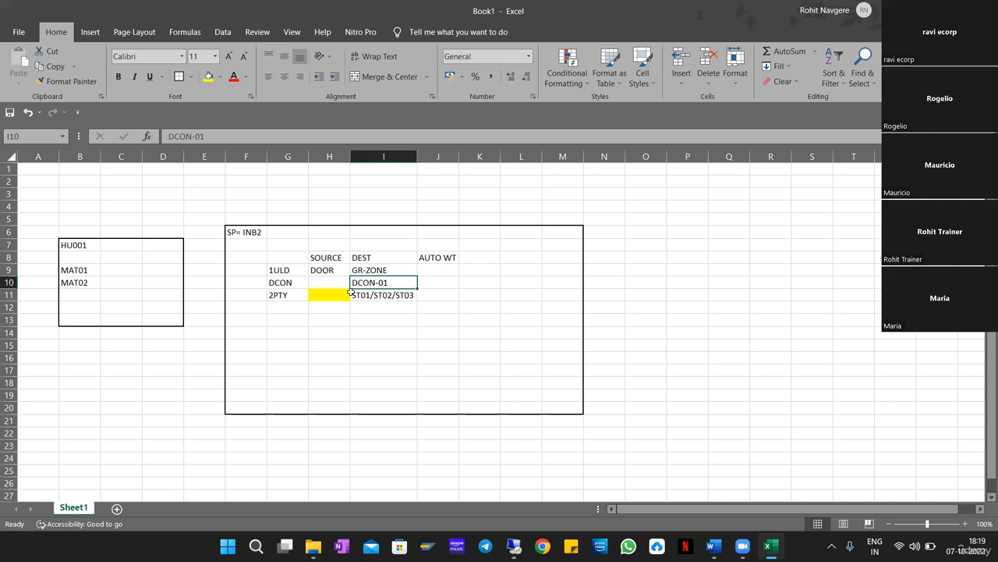
pyautogui.press('Down')
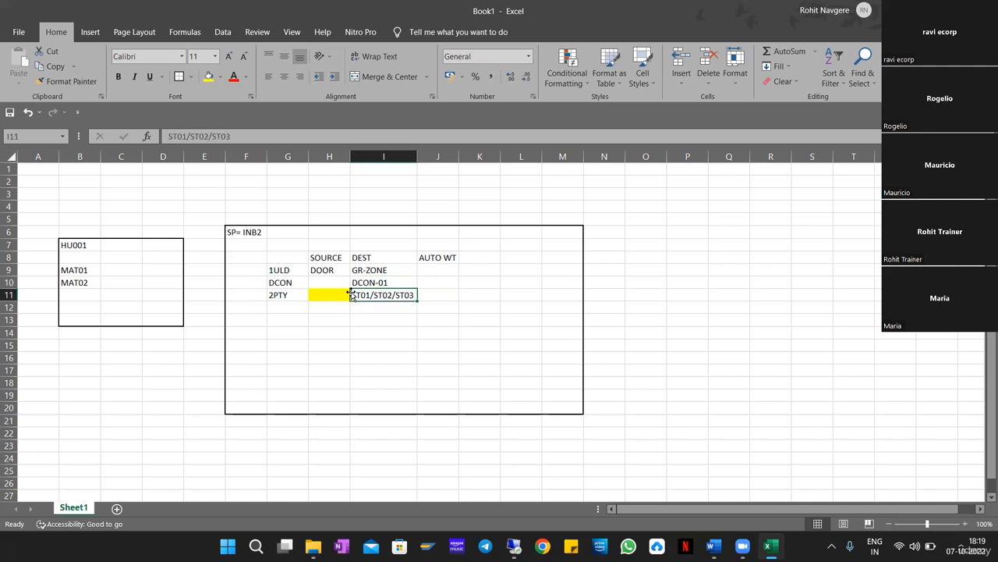
# Delete the ST01/ST02/ST03 destination from the 2PTY step.
pyautogui.press('Delete')
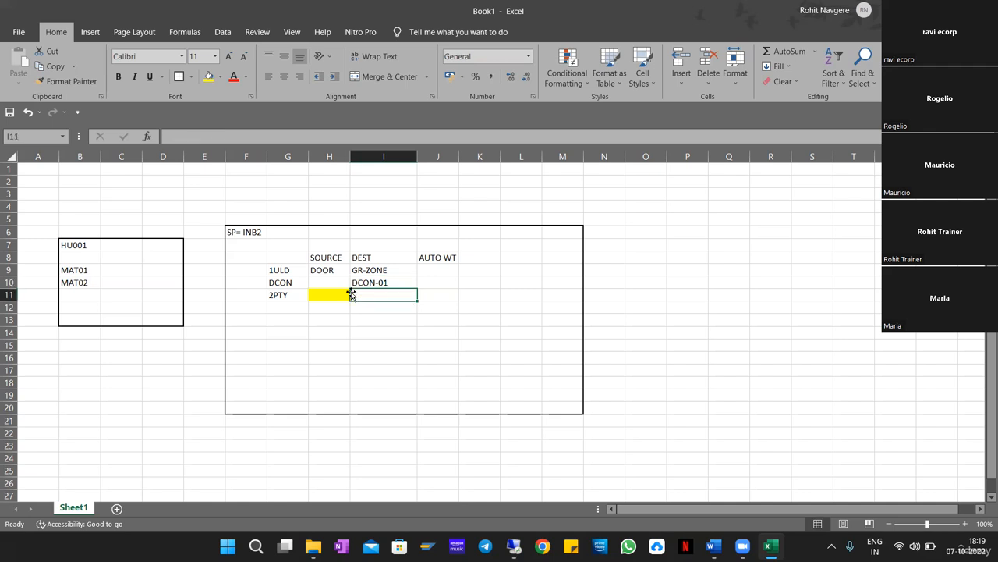
pyautogui.hotkey('shift', 'Left')
pyautogui.hotkey('shift', 'Left')
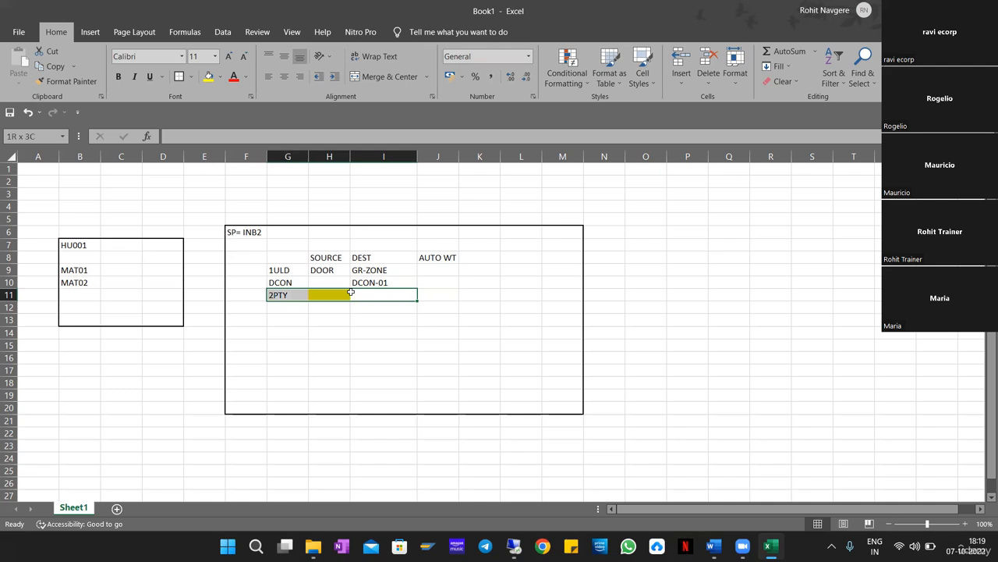
pyautogui.hotkey('shift', 'Left')
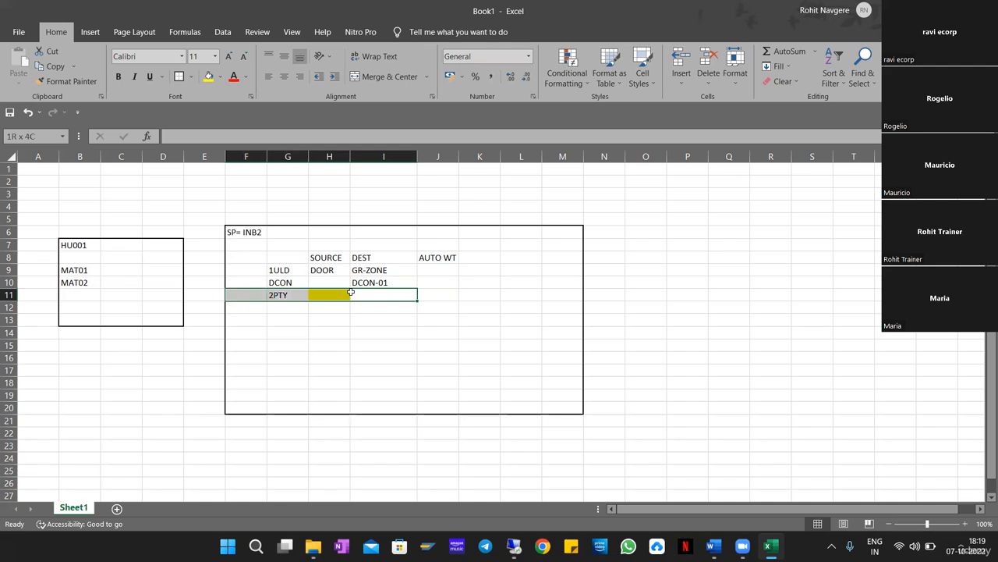
# Put an X under AUTO WT for the 1ULD and DCON steps in J9 and J10.
pyautogui.press('Right')
pyautogui.press('Up')
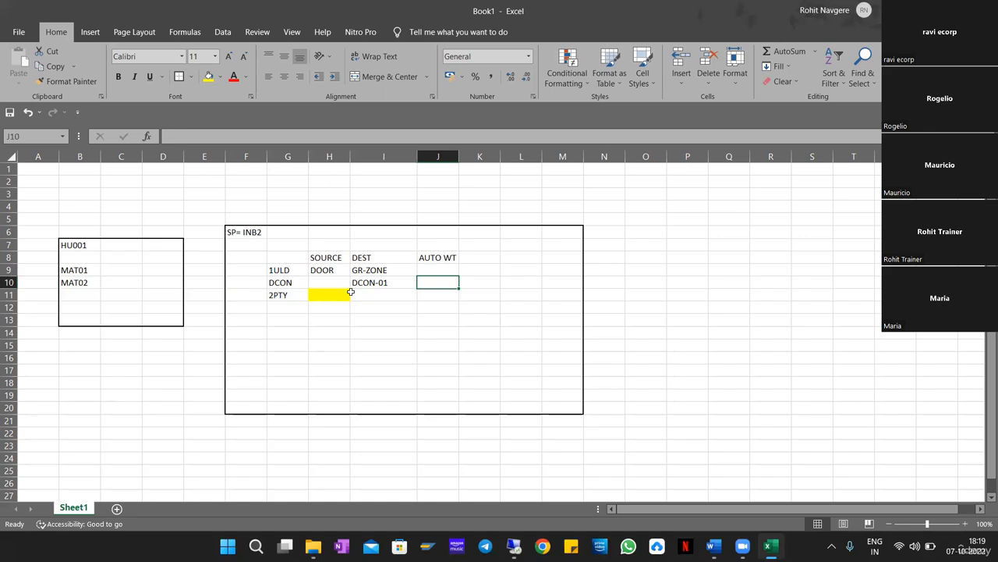
pyautogui.press('Up')
pyautogui.write('X')
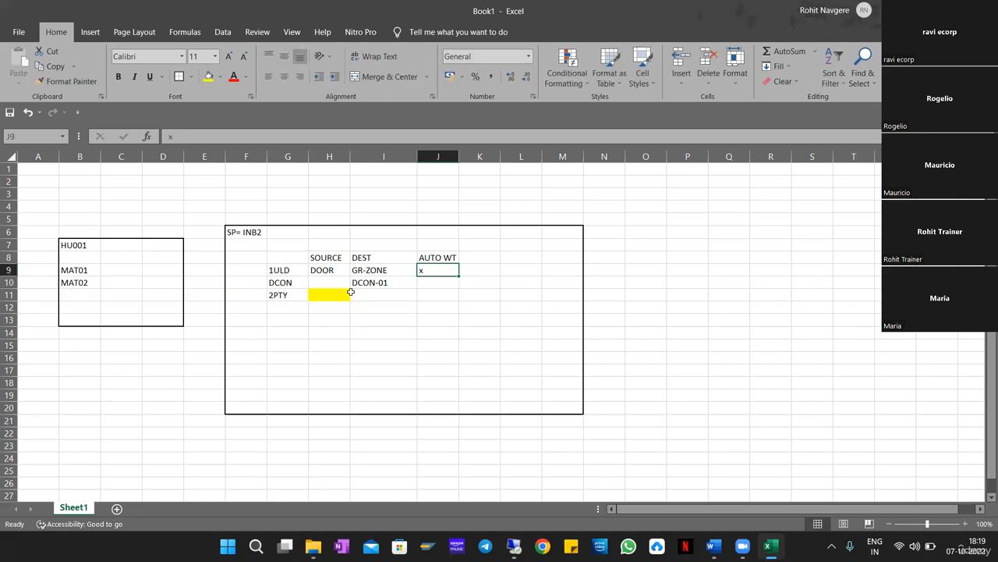
pyautogui.press('Return')
pyautogui.write('X')
pyautogui.press('Return')
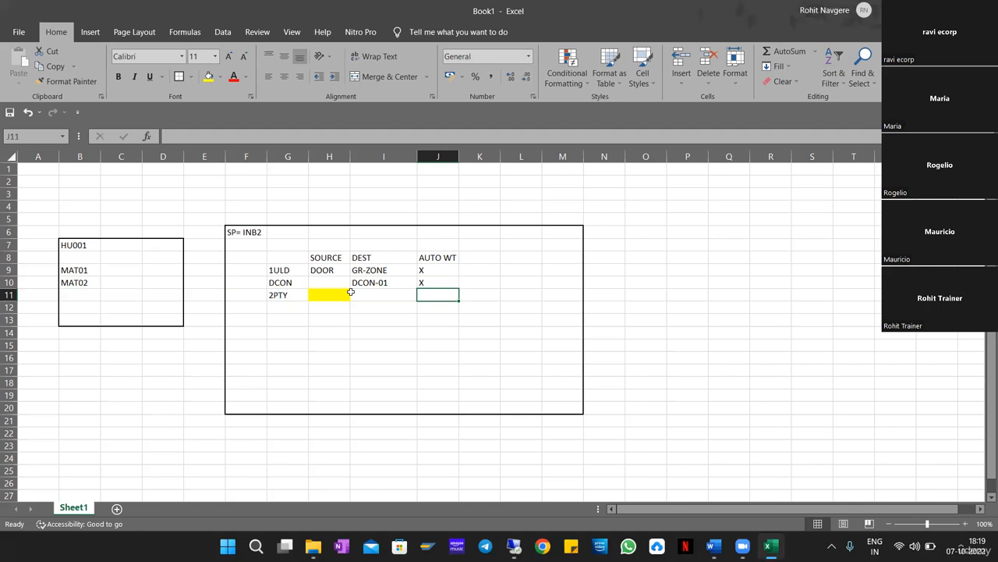
# Enter step numbers 1, 2 and 3 in F9:F11 beside 1ULD, DCON and 2PTY.
pyautogui.click(239, 234)
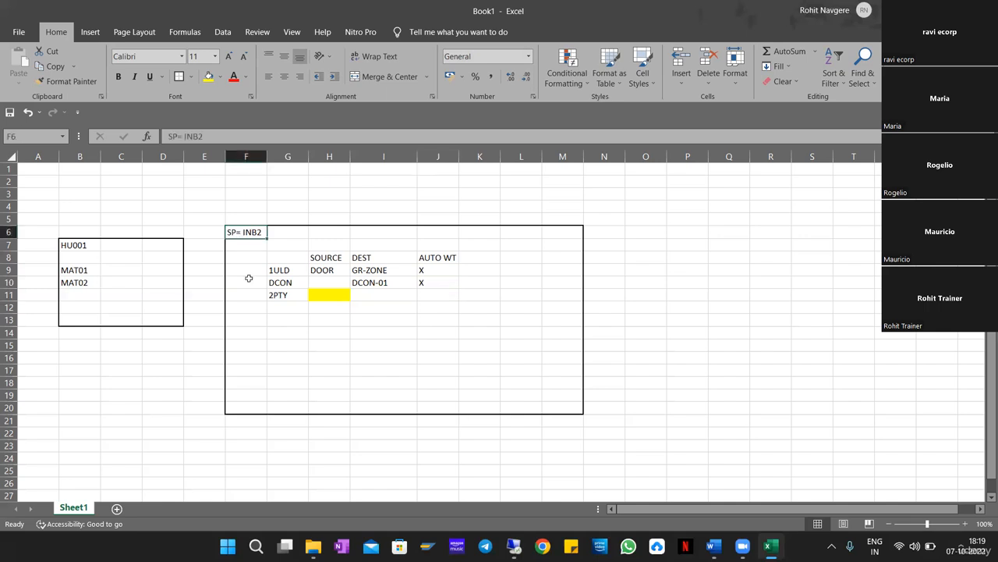
pyautogui.press('Down')
pyautogui.press('Down')
pyautogui.press('Down')
pyautogui.write('1')
pyautogui.press('Return')
pyautogui.write('2')
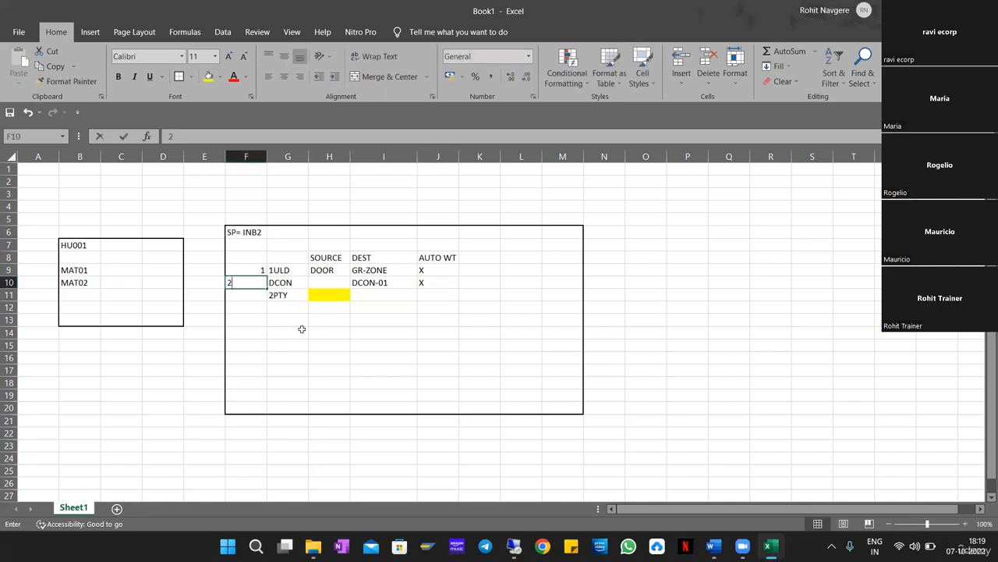
pyautogui.press('Return')
pyautogui.write('3')
pyautogui.press('Return')
# Select the 2PTY row from its empty source through AUTO WT (G11:J11).
pyautogui.press('Up')
pyautogui.press('Up')
pyautogui.press('Up')
pyautogui.press('Right')
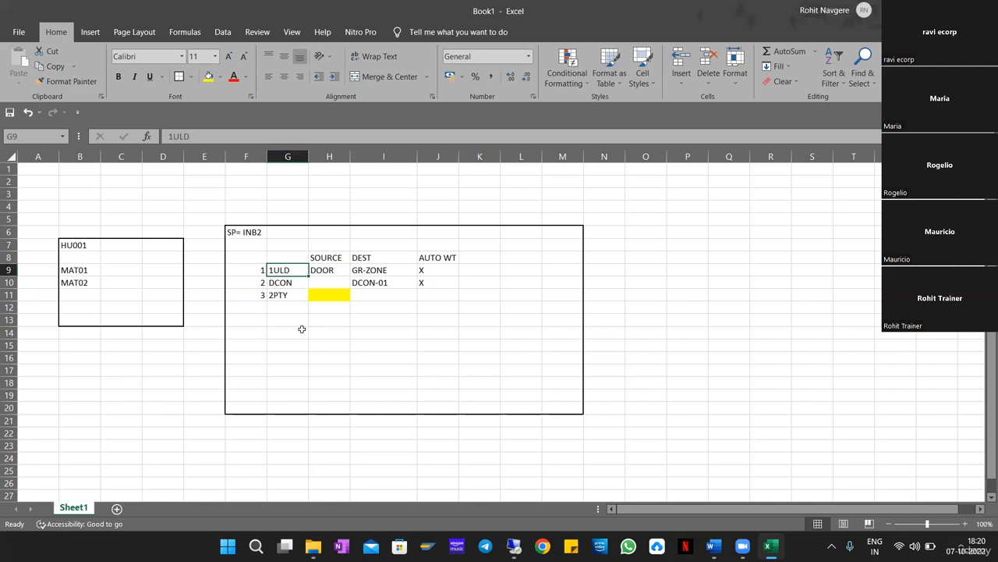
pyautogui.press('Down')
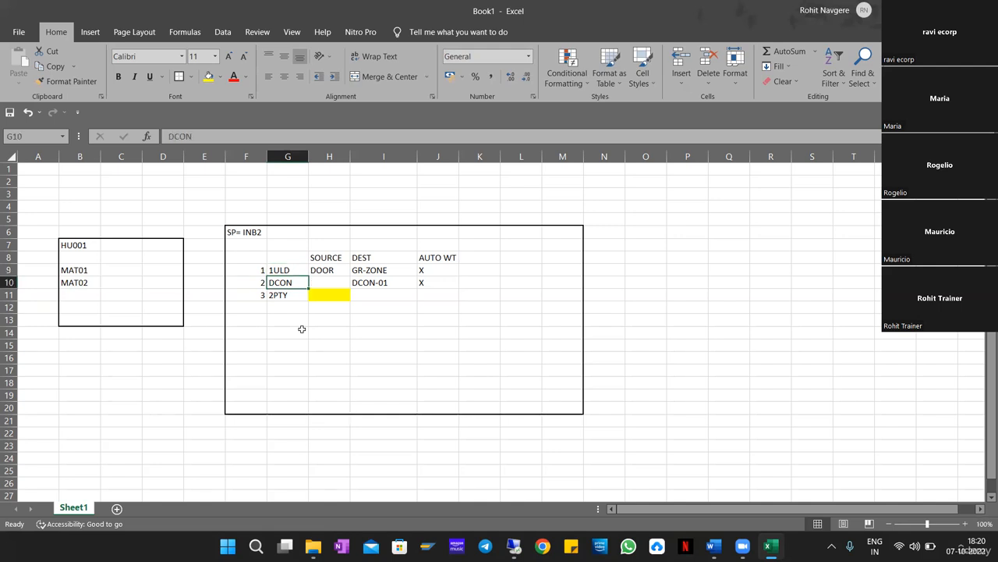
pyautogui.press('Down')
pyautogui.press('Right')
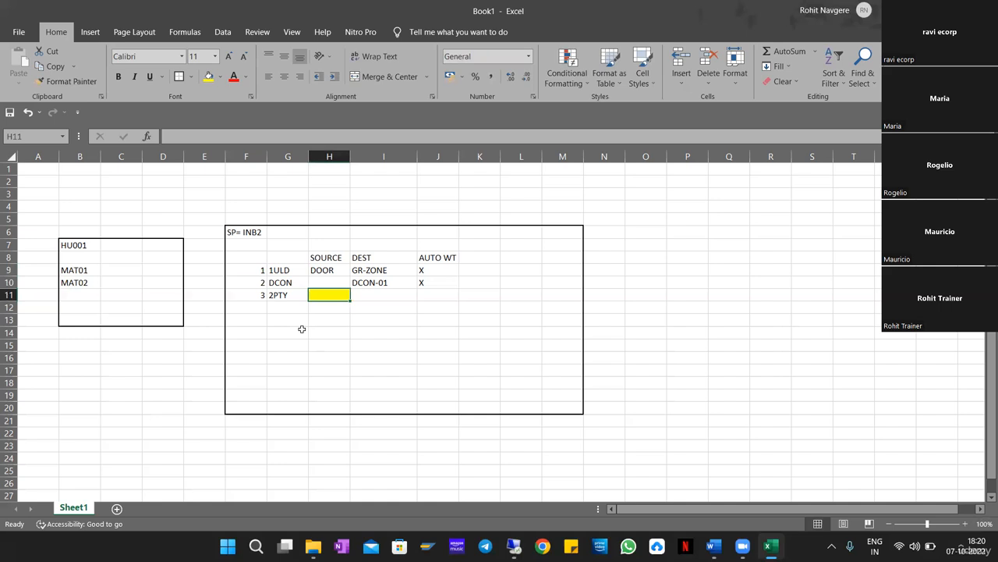
pyautogui.press('Right')
pyautogui.press('Right')
pyautogui.press('Left')
pyautogui.press('Right')
pyautogui.press('Left')
pyautogui.press('Left')
pyautogui.press('Left')
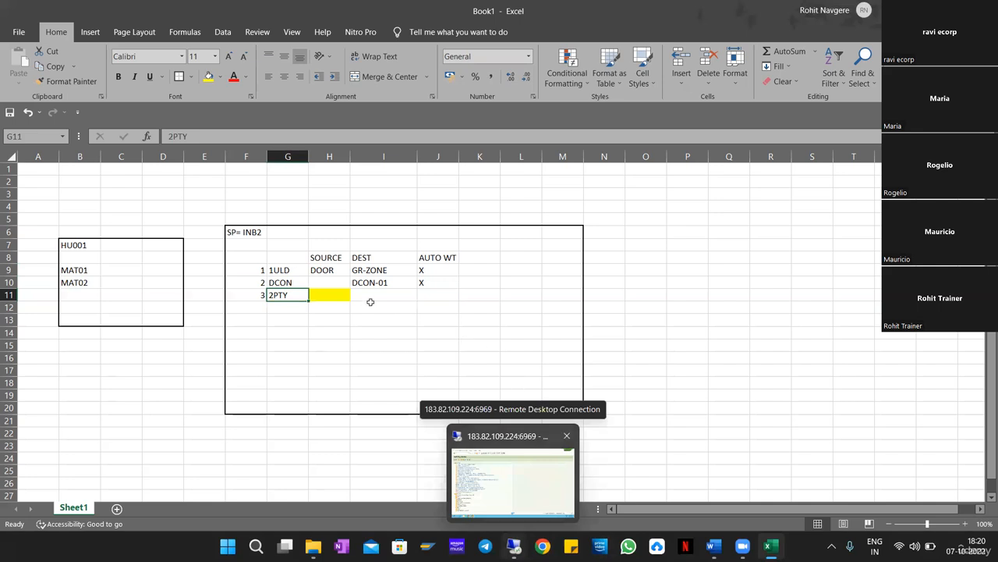
pyautogui.moveTo(300, 297); pyautogui.dragTo(435, 294)
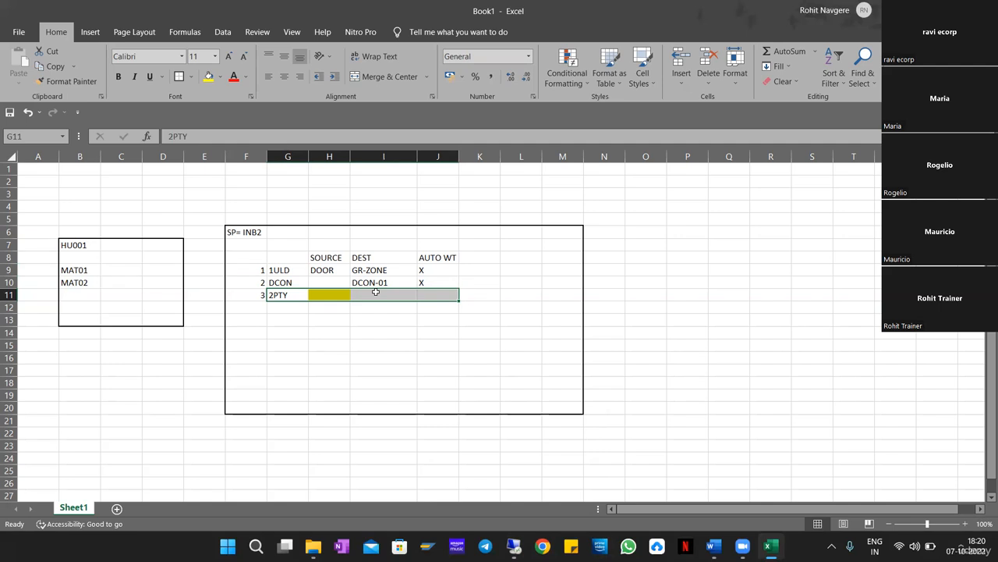
# Add a PROD/HU WT header in K8 and mark the 1ULD step with X.
pyautogui.click(469, 268)
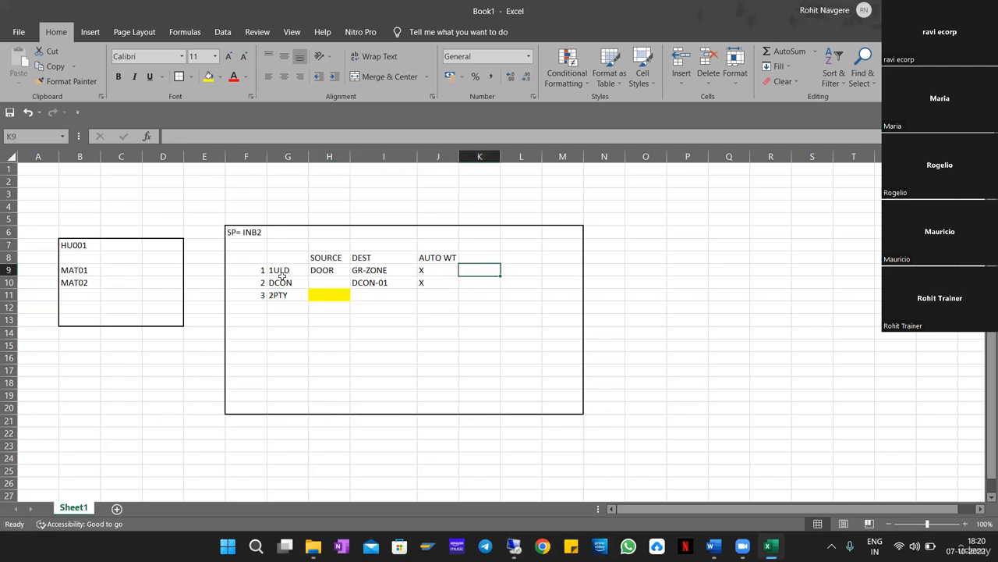
pyautogui.moveTo(282, 273); pyautogui.dragTo(329, 295)
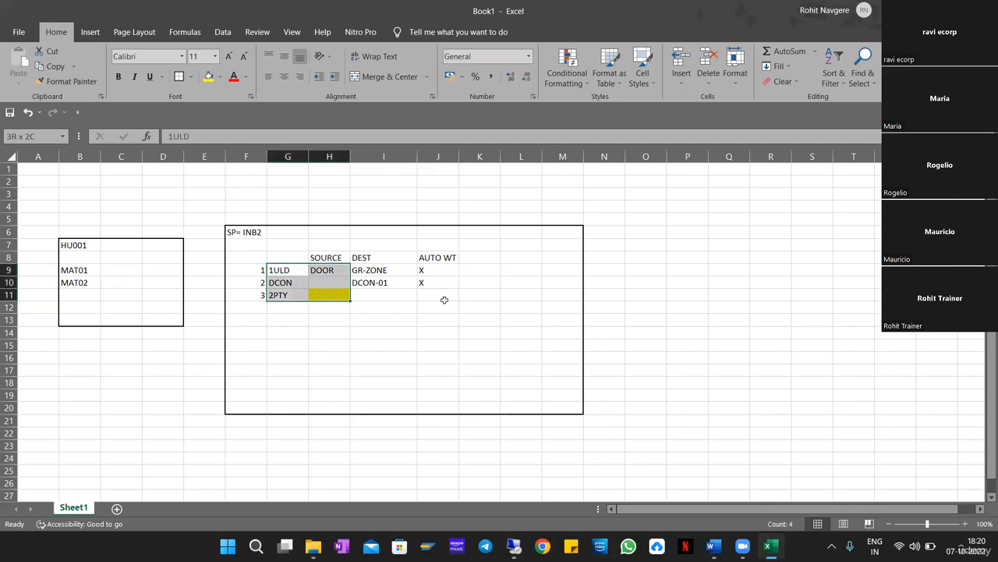
pyautogui.click(475, 258)
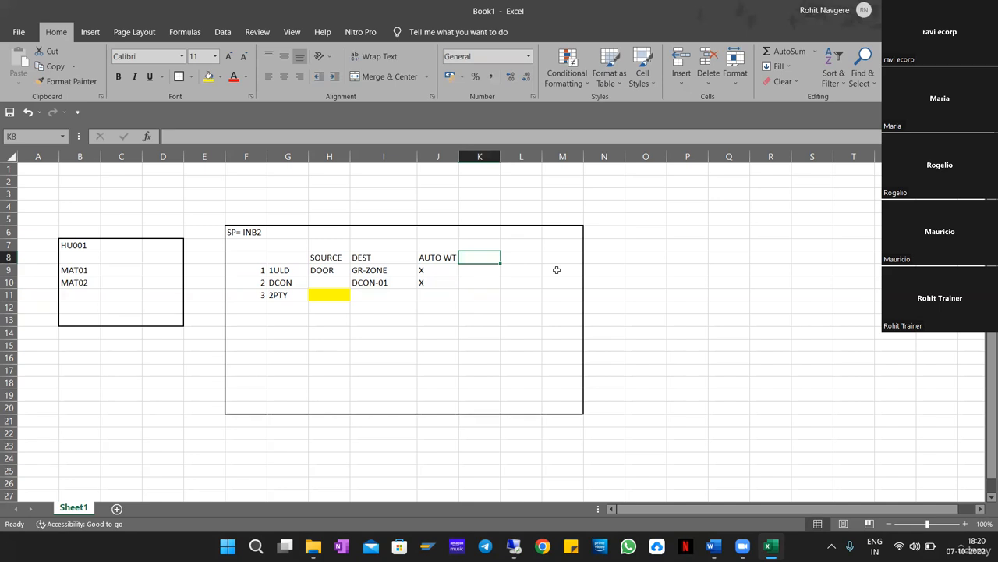
pyautogui.write('PROD')
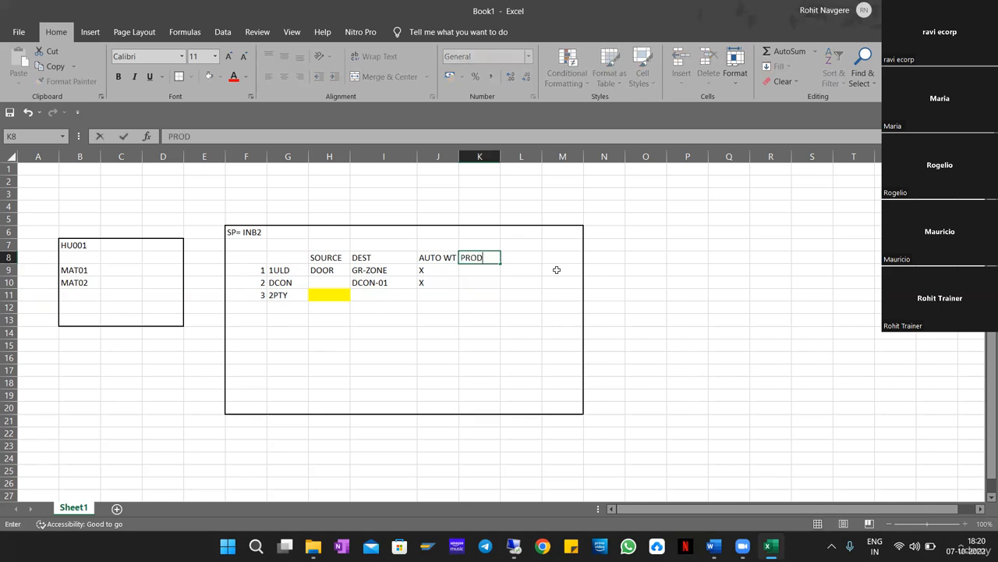
pyautogui.write('/HU WT')
pyautogui.press('Return')
pyautogui.write('X')
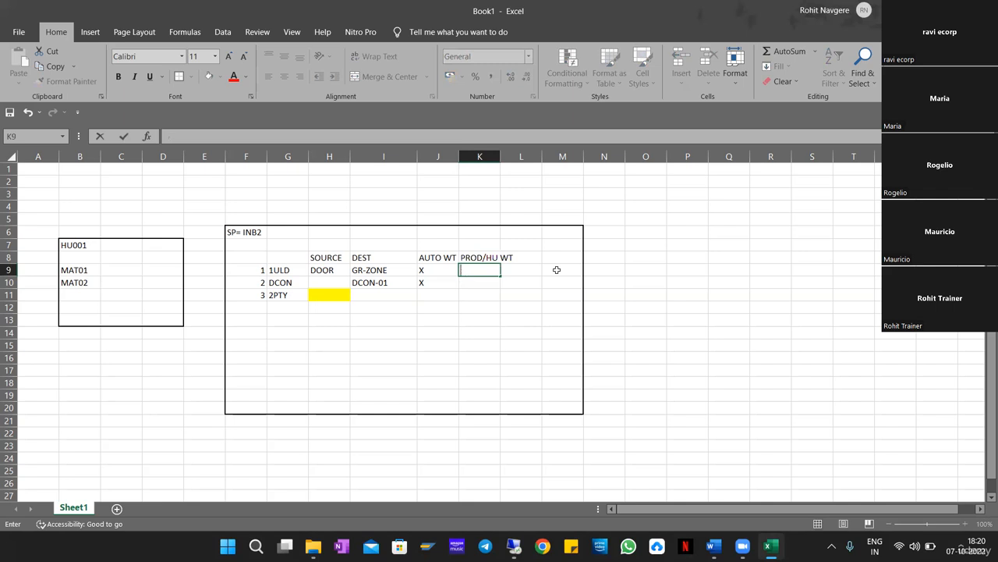
pyautogui.press('Return')
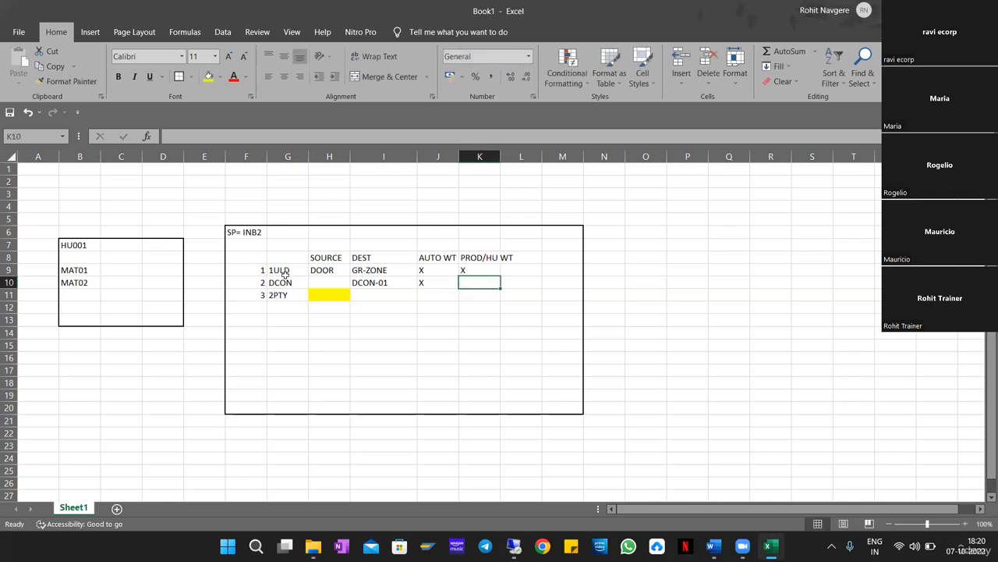
# Review the 1ULD and 2PTY rows, then switch to the SAP remote session.
pyautogui.moveTo(288, 271); pyautogui.dragTo(482, 270)
pyautogui.click(481, 269)
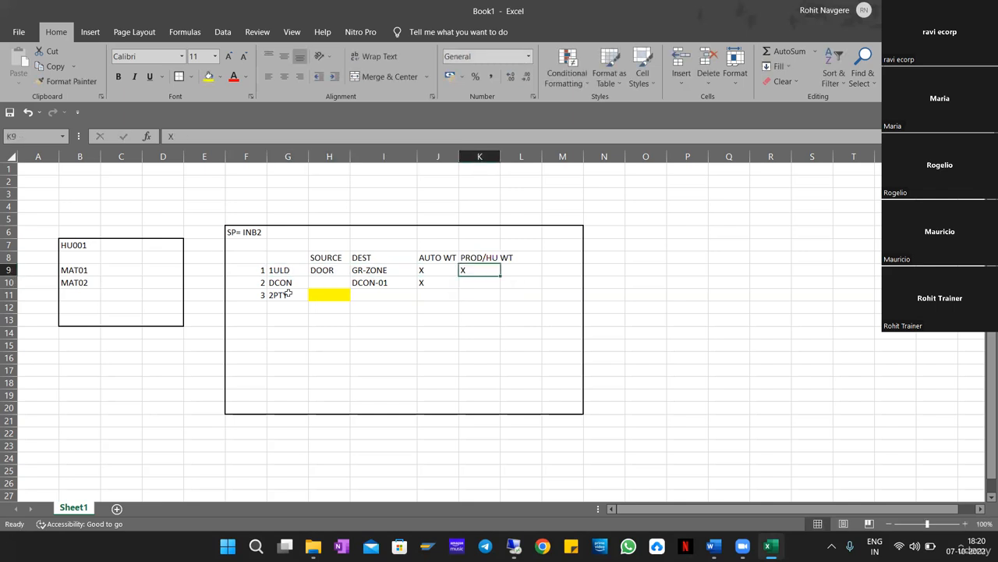
pyautogui.moveTo(288, 295); pyautogui.dragTo(476, 293)
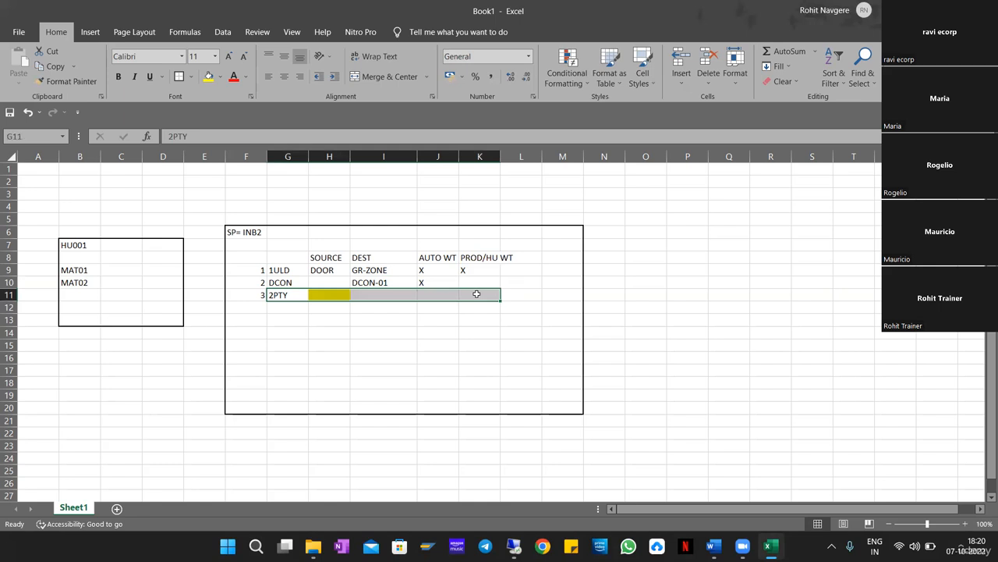
pyautogui.click(387, 296)
pyautogui.moveTo(460, 270); pyautogui.dragTo(285, 270)
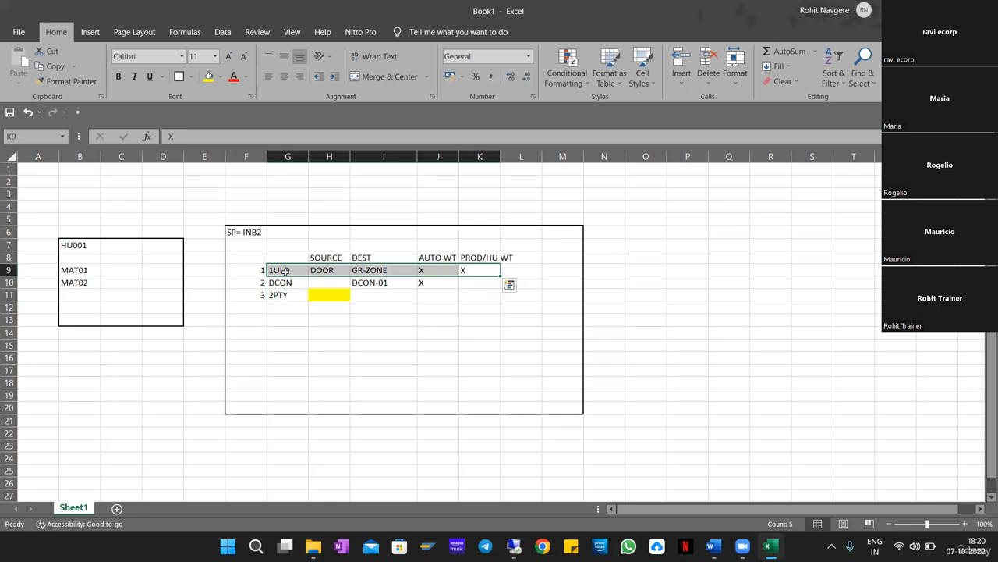
pyautogui.click(414, 296)
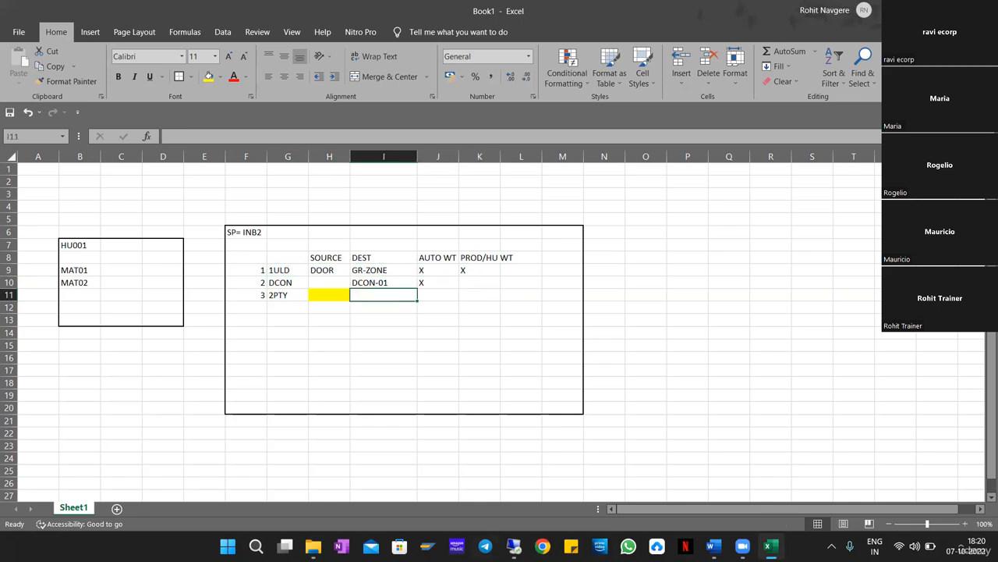
pyautogui.click(514, 546)
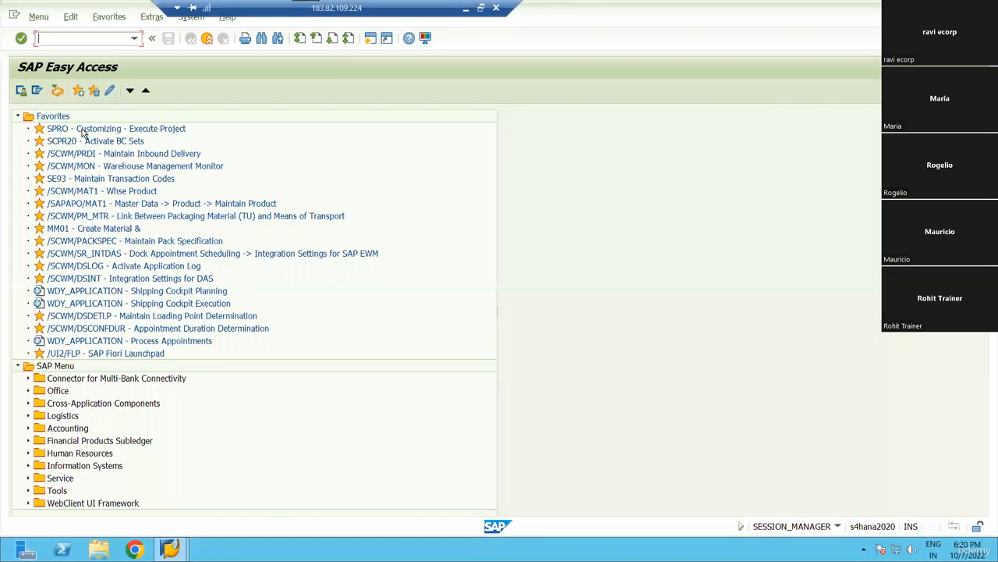
# In SPRO, go to Cross-Process Settings > Warehouse Task > Process-Oriented Storage Control.
pyautogui.doubleClick(88, 129)
pyautogui.press('F5')
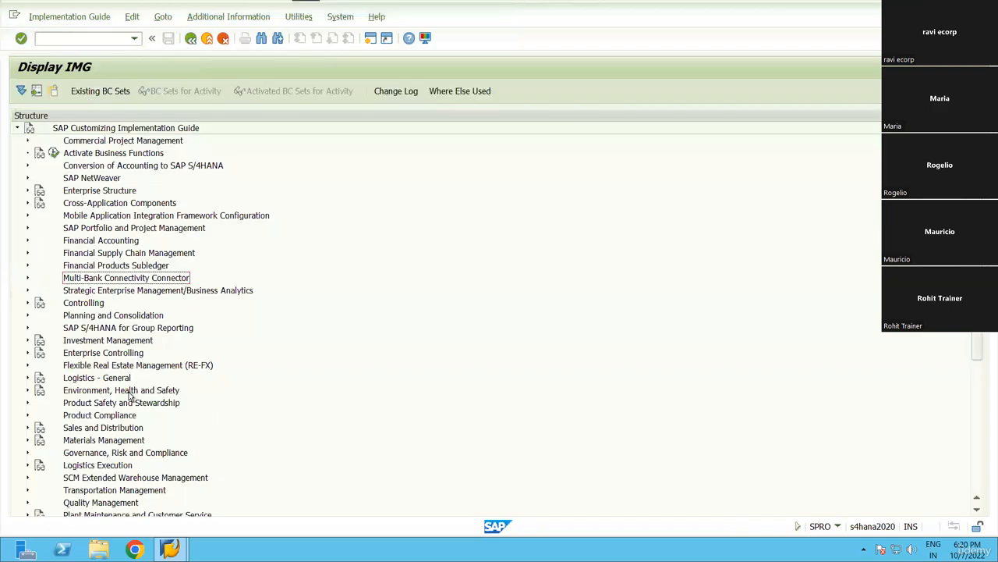
pyautogui.scroll(-2, 129, 405)
pyautogui.doubleClick(129, 402)
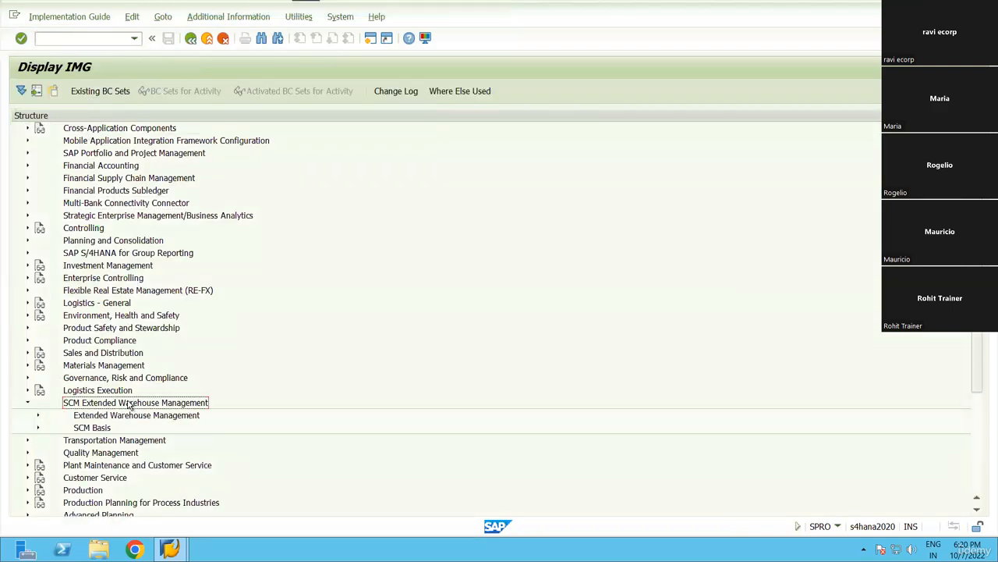
pyautogui.click(130, 402)
pyautogui.press('Down')
pyautogui.press('Right')
pyautogui.press('Down')
pyautogui.press('Down')
pyautogui.press('Down')
pyautogui.press('Down')
pyautogui.press('Down')
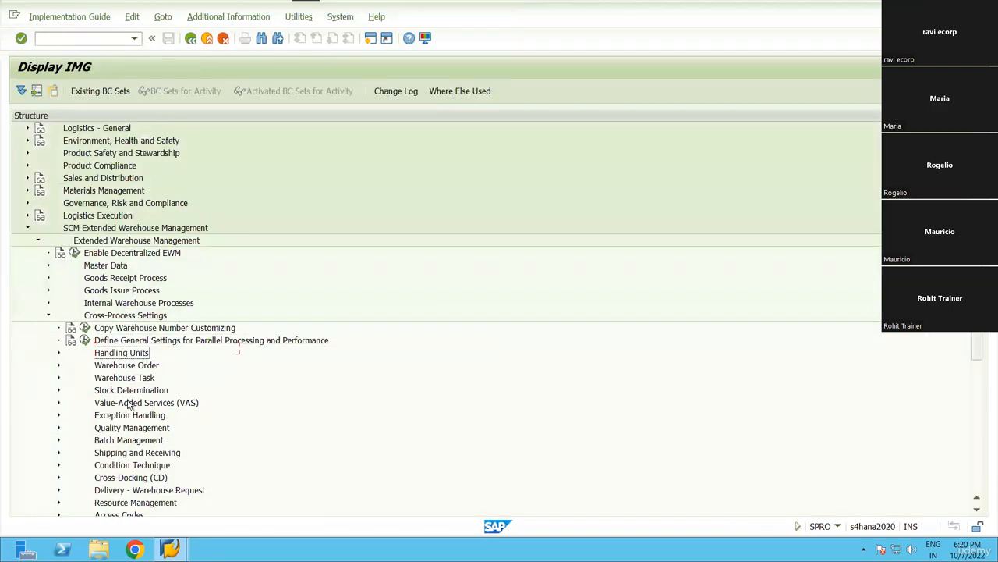
pyautogui.press('Right')
pyautogui.press('Down')
pyautogui.press('Down')
pyautogui.press('Down')
pyautogui.press('Left')
pyautogui.press('Return')
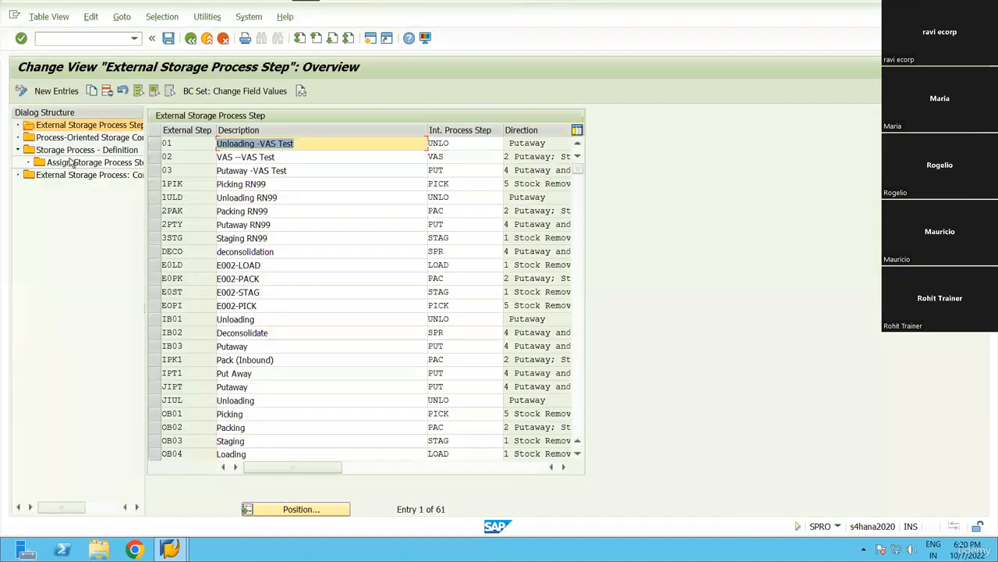
# Position to warehouse RN99, storage process INB1, and show its assigned storage process steps.
pyautogui.doubleClick(101, 151)
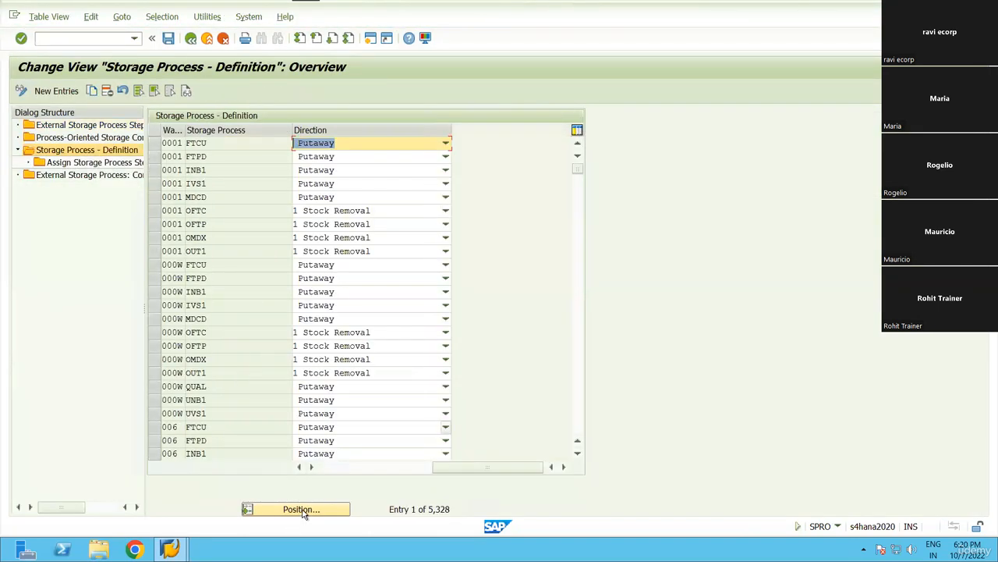
pyautogui.click(302, 511)
pyautogui.write('RN99')
pyautogui.press('Tab')
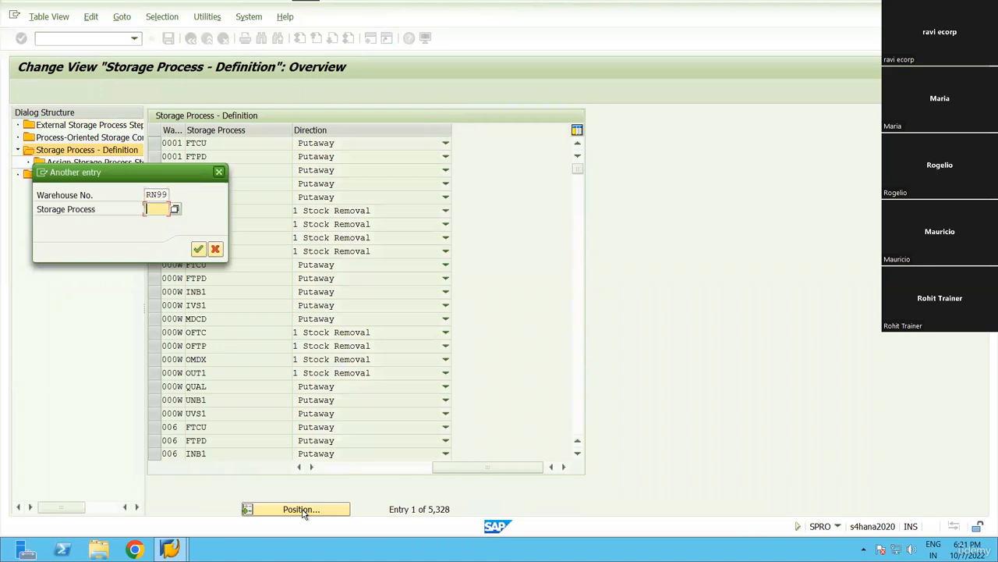
pyautogui.write('INB1')
pyautogui.press('Return')
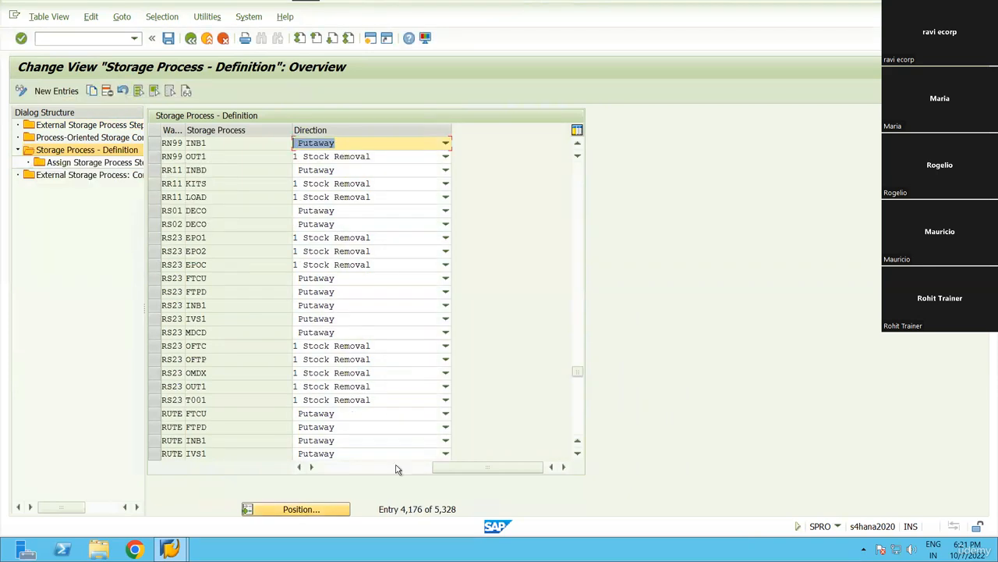
pyautogui.click(155, 143)
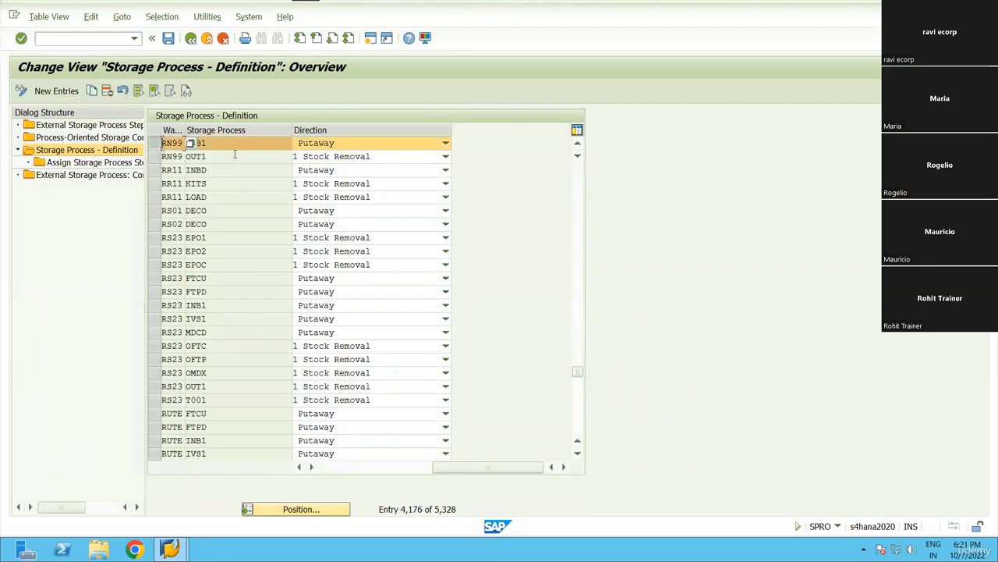
pyautogui.doubleClick(109, 163)
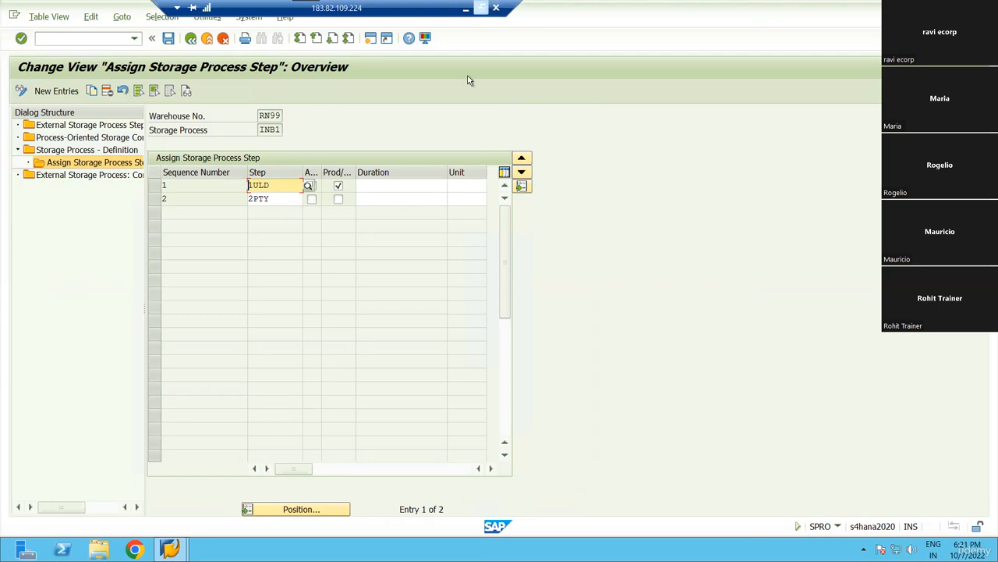
# Return to the Excel step plan and highlight the 1ULD step's flags.
pyautogui.click(481, 8)
pyautogui.hotkey('alt', 'Tab')
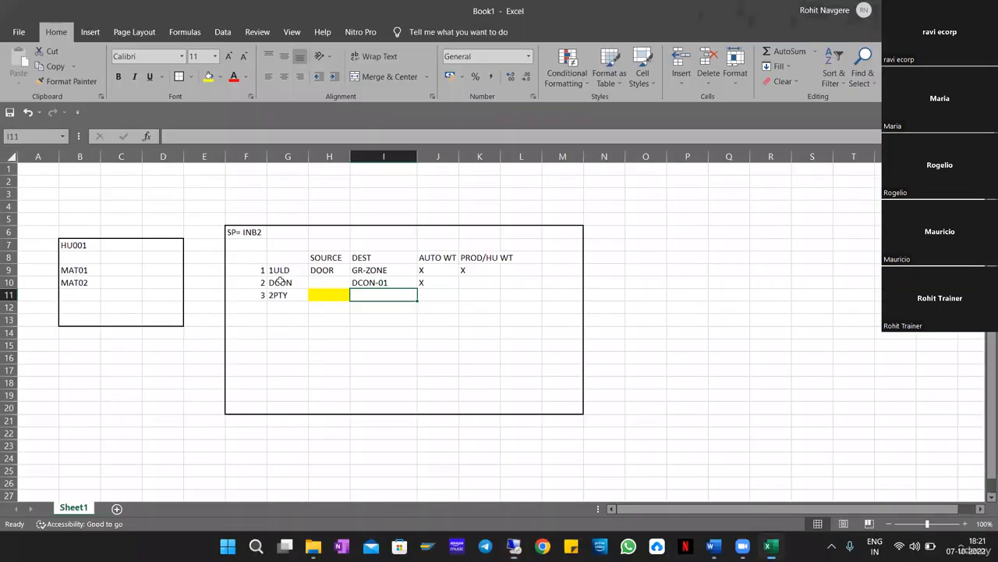
pyautogui.press('Left')
pyautogui.press('Left')
pyautogui.hotkey('alt', 'Tab')
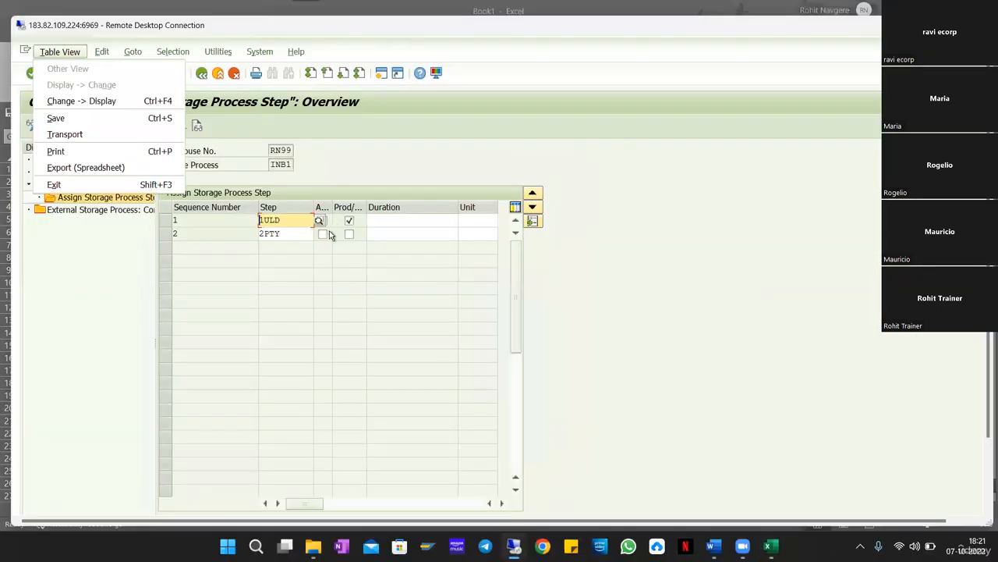
pyautogui.click(350, 221)
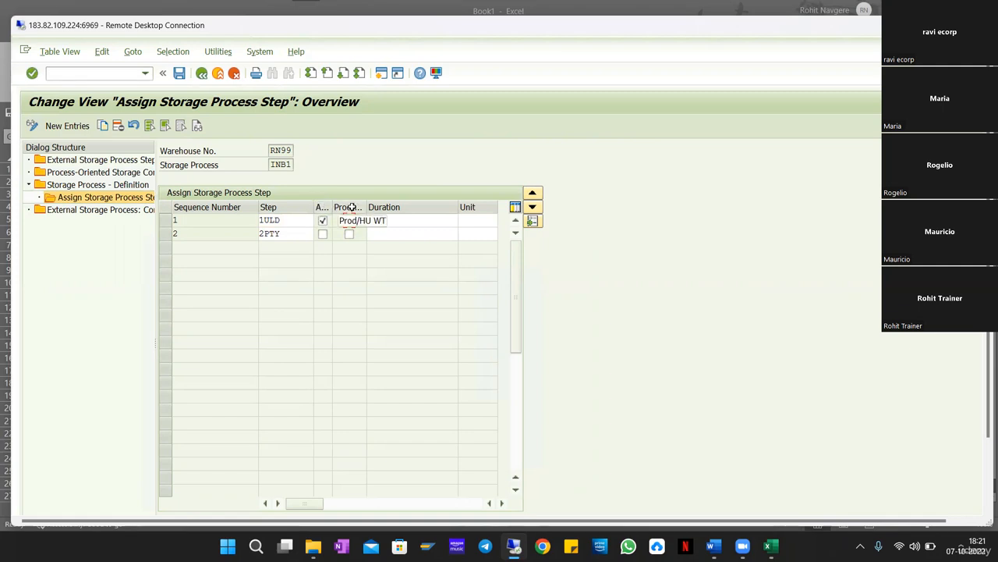
pyautogui.hotkey('alt', 'Tab')
pyautogui.moveTo(431, 269); pyautogui.dragTo(462, 269)
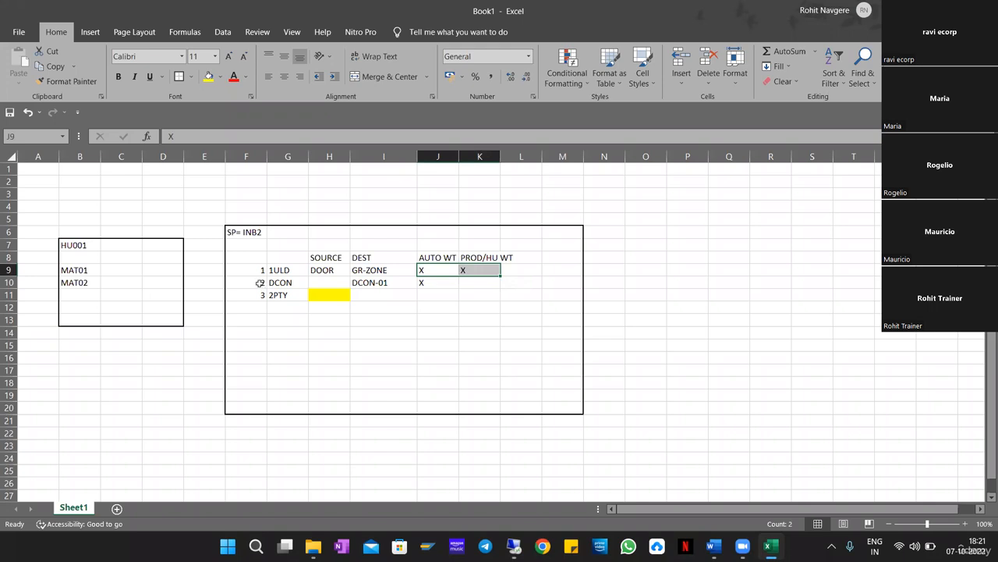
# Delete MAT02 from cell B10 of the HU001 box, leaving only MAT01.
pyautogui.moveTo(261, 284); pyautogui.dragTo(555, 282)
pyautogui.moveTo(247, 283); pyautogui.dragTo(567, 282)
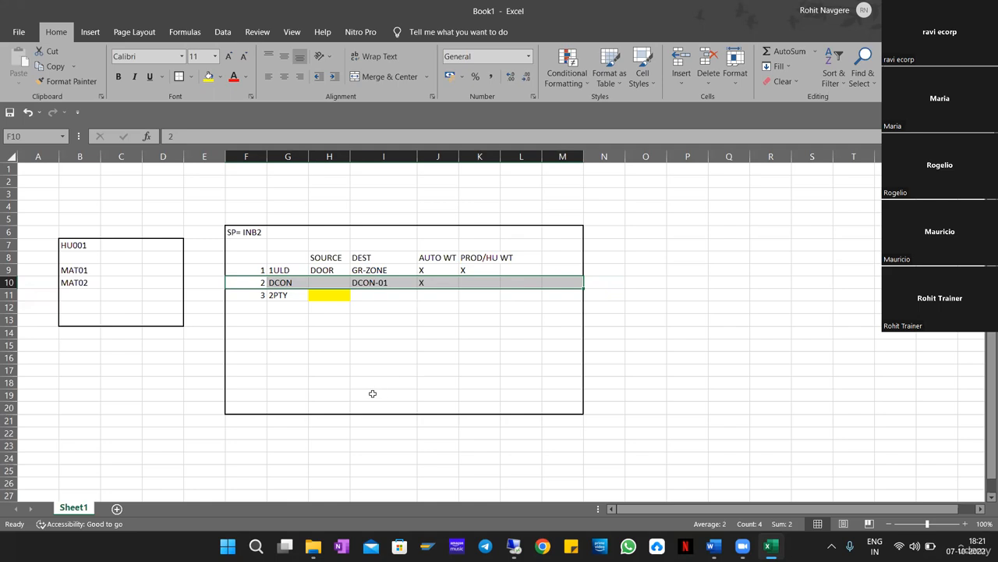
pyautogui.click(315, 434)
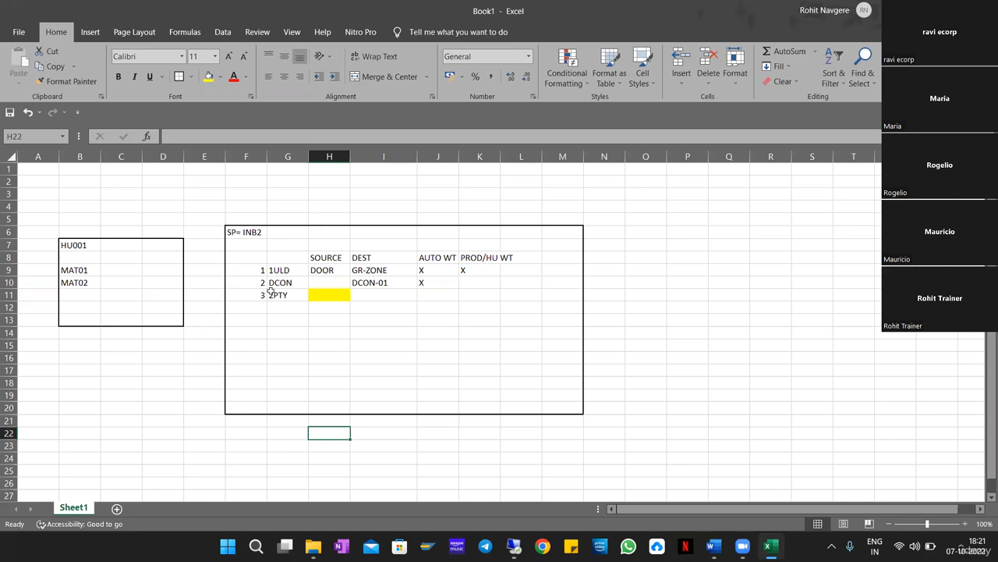
pyautogui.moveTo(263, 284); pyautogui.dragTo(555, 285)
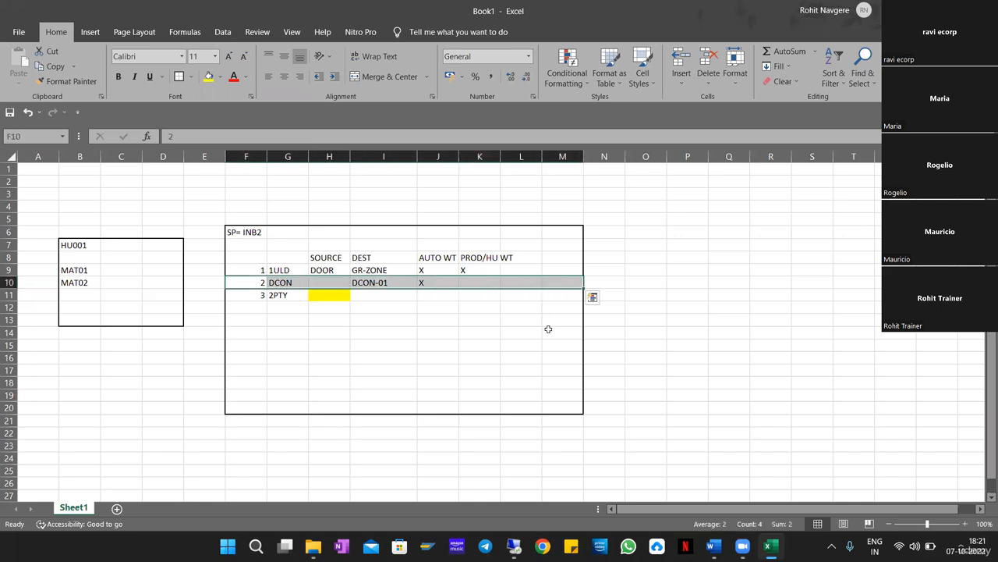
pyautogui.click(84, 283)
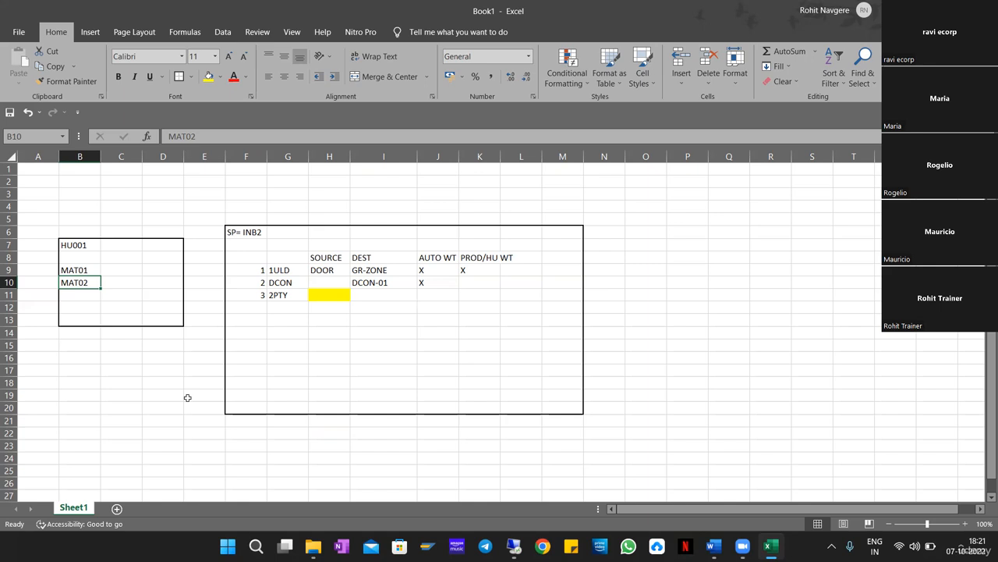
pyautogui.press('Delete')
pyautogui.press('Right')
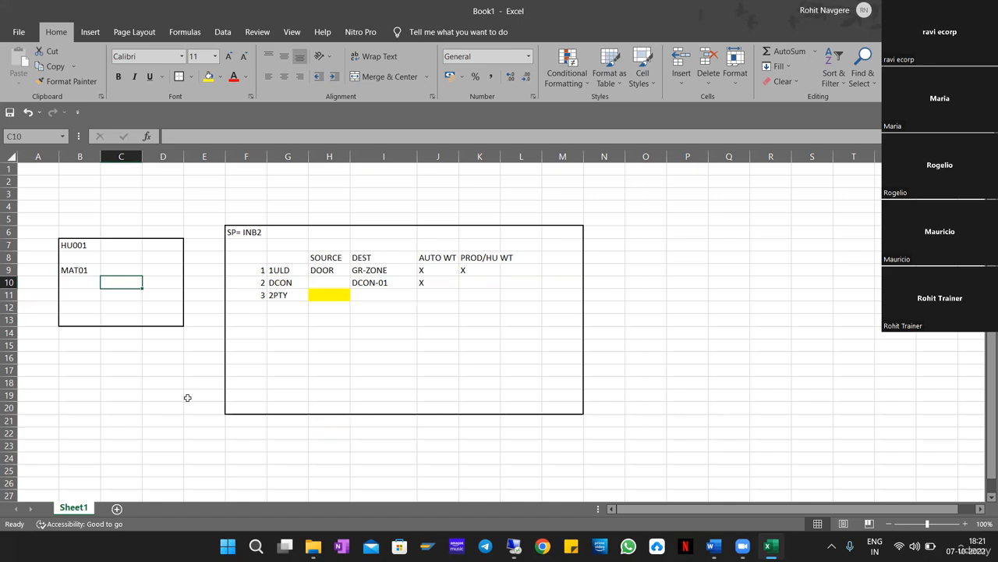
pyautogui.press('Up')
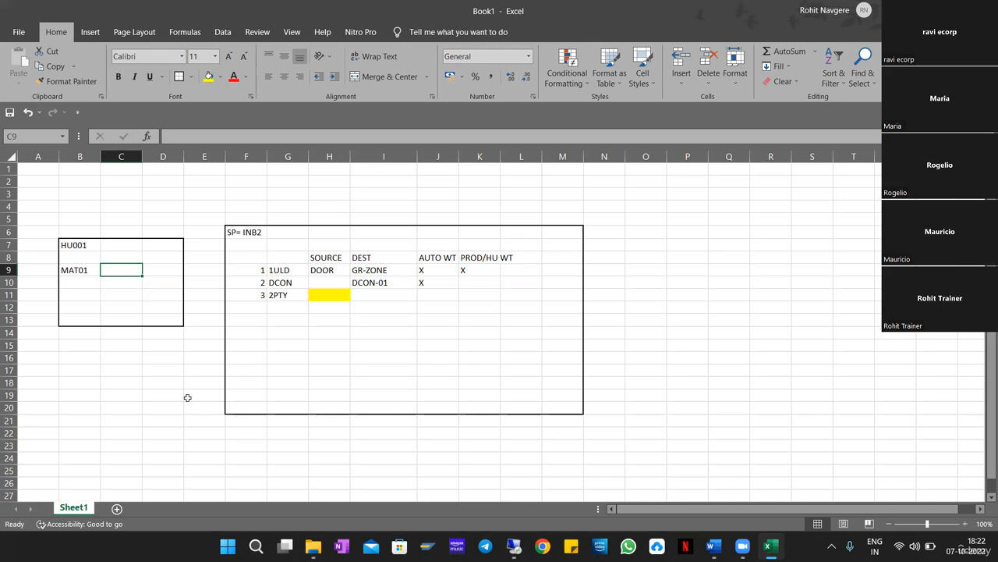
pyautogui.press('Right')
pyautogui.press('Right')
pyautogui.press('Right')
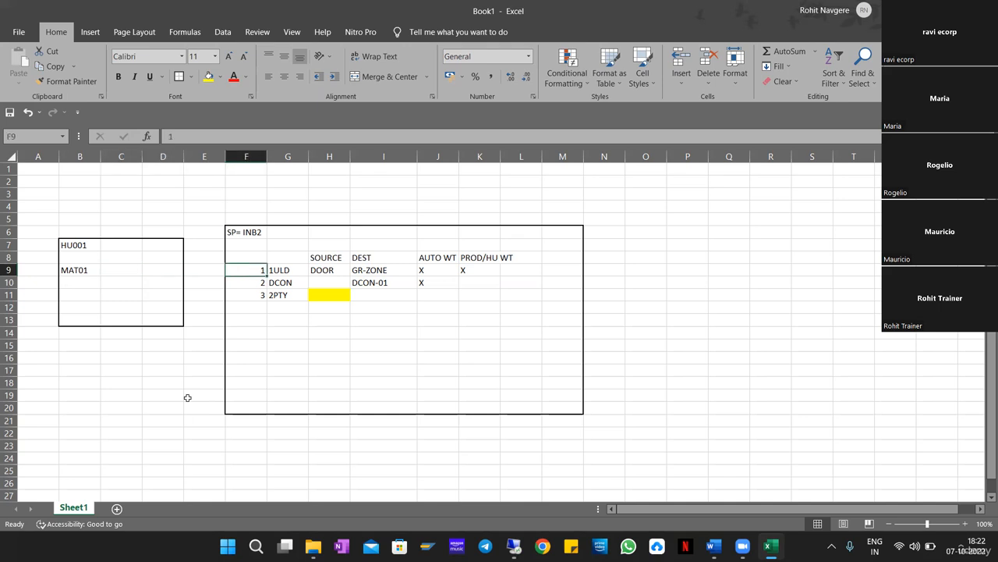
pyautogui.press('Up')
pyautogui.press('Up')
pyautogui.press('Up')
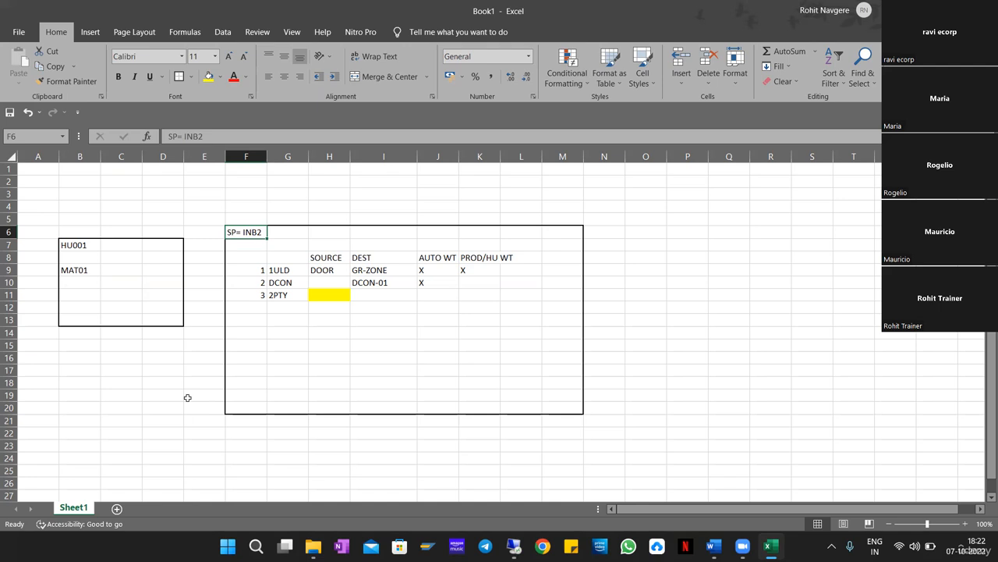
pyautogui.press('Down')
pyautogui.press('Down')
pyautogui.press('Down')
pyautogui.press('Down')
pyautogui.hotkey('shift', 'Right')
pyautogui.hotkey('shift', 'Right')
pyautogui.hotkey('shift', 'Right')
pyautogui.hotkey('shift', 'Right')
pyautogui.hotkey('shift', 'Right')
pyautogui.hotkey('shift', 'Right')
pyautogui.hotkey('shift', 'Right')
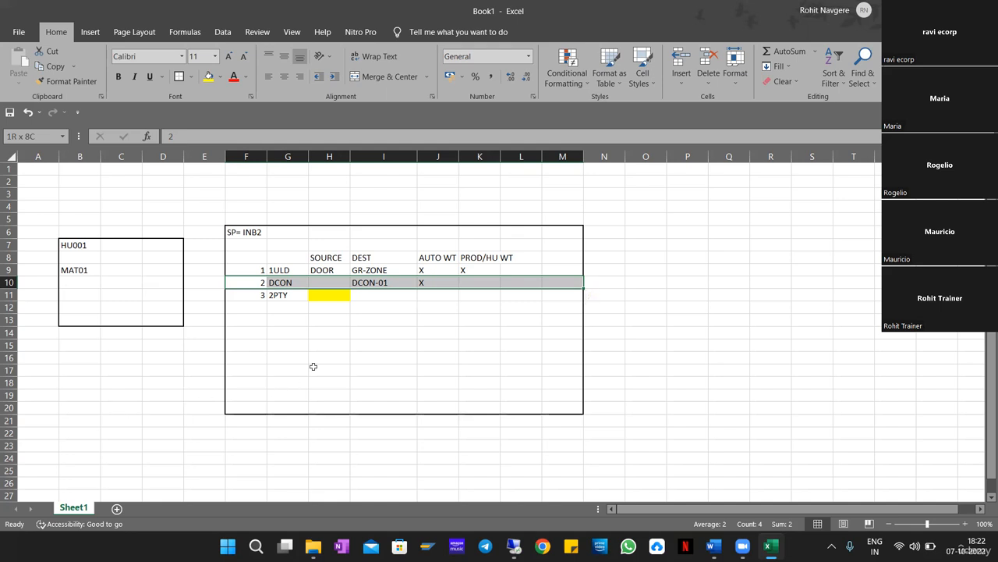
pyautogui.click(475, 267)
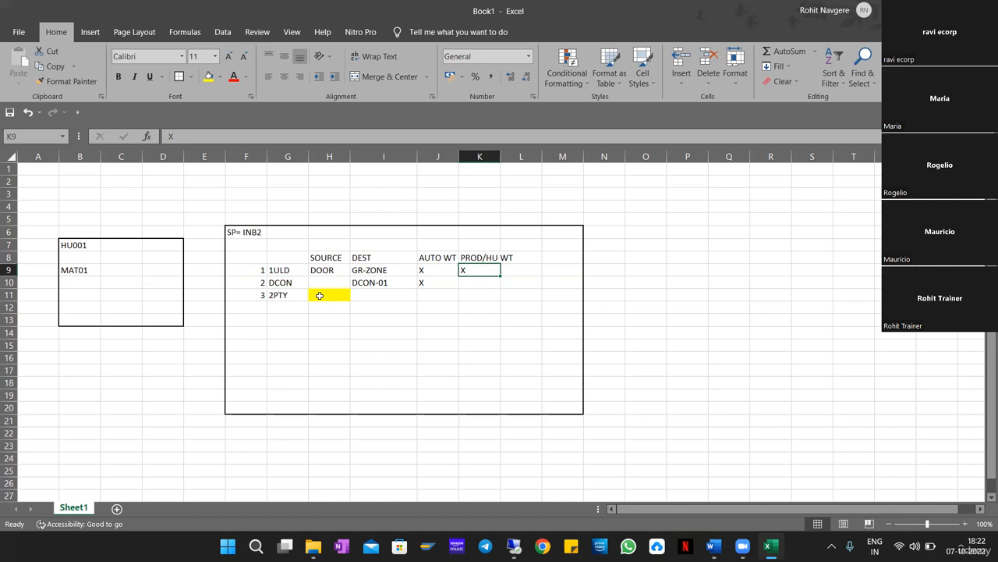
pyautogui.moveTo(261, 281); pyautogui.dragTo(477, 281)
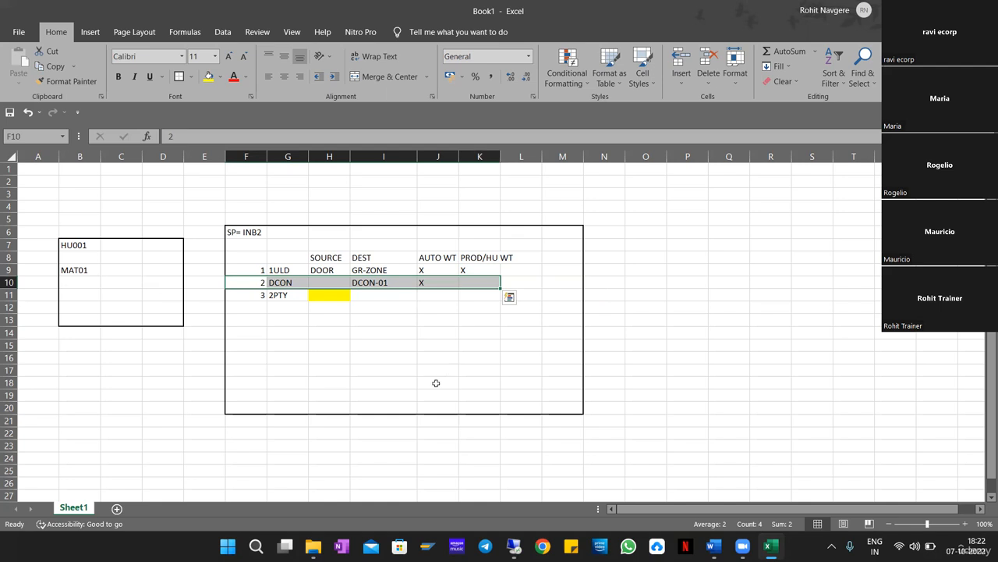
pyautogui.moveTo(78, 272); pyautogui.dragTo(80, 295)
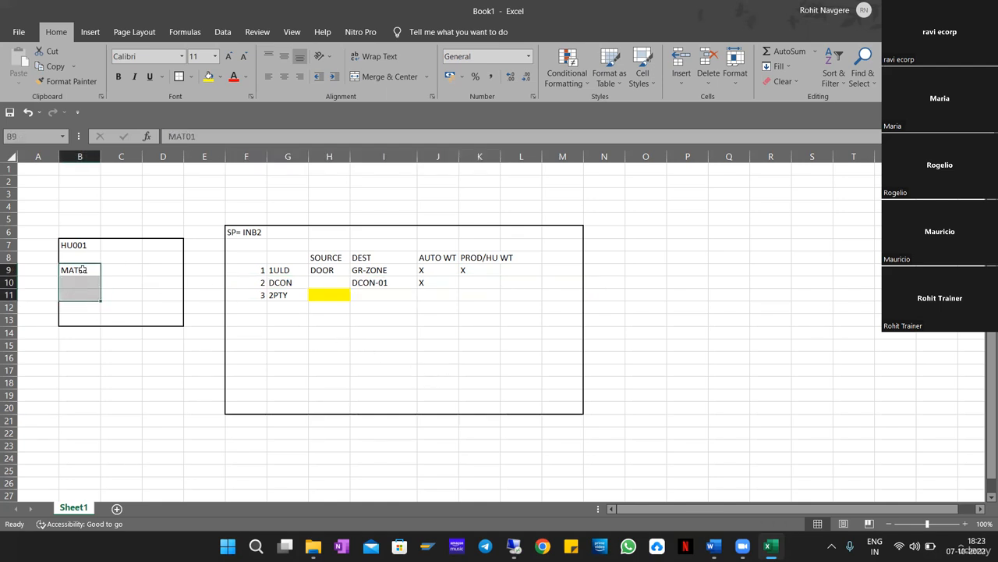
pyautogui.moveTo(82, 269); pyautogui.dragTo(83, 283)
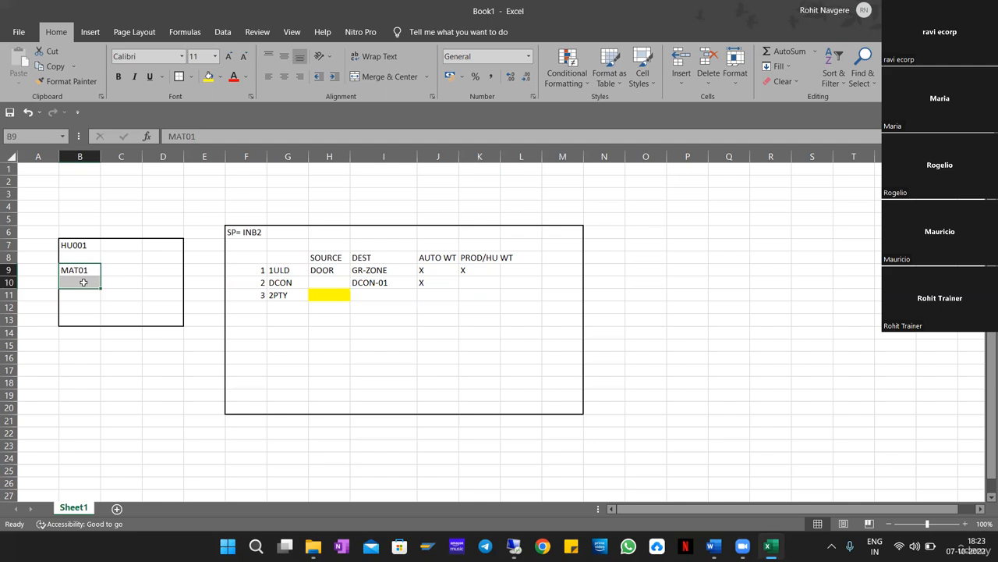
pyautogui.moveTo(278, 284); pyautogui.dragTo(453, 285)
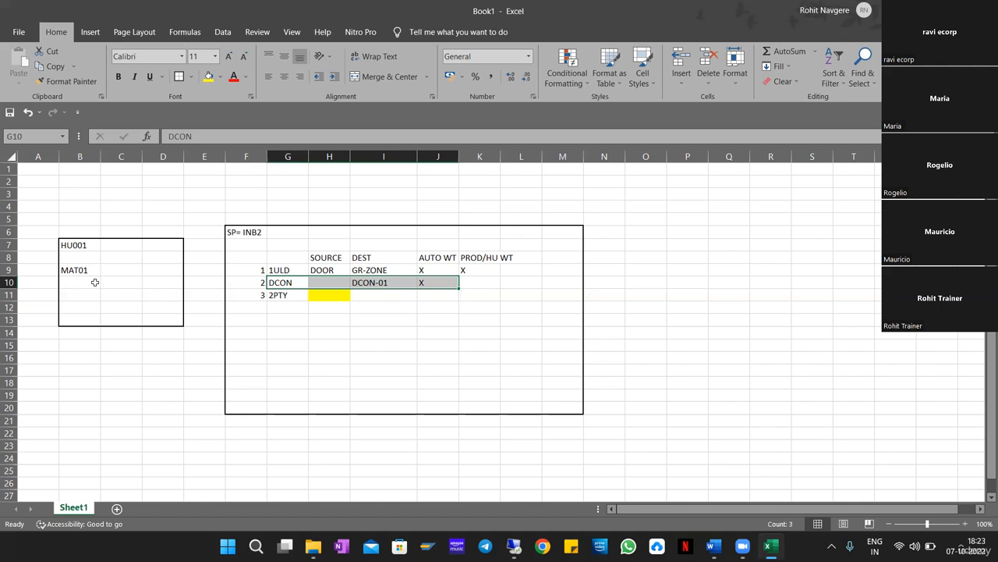
pyautogui.moveTo(77, 271); pyautogui.dragTo(81, 284)
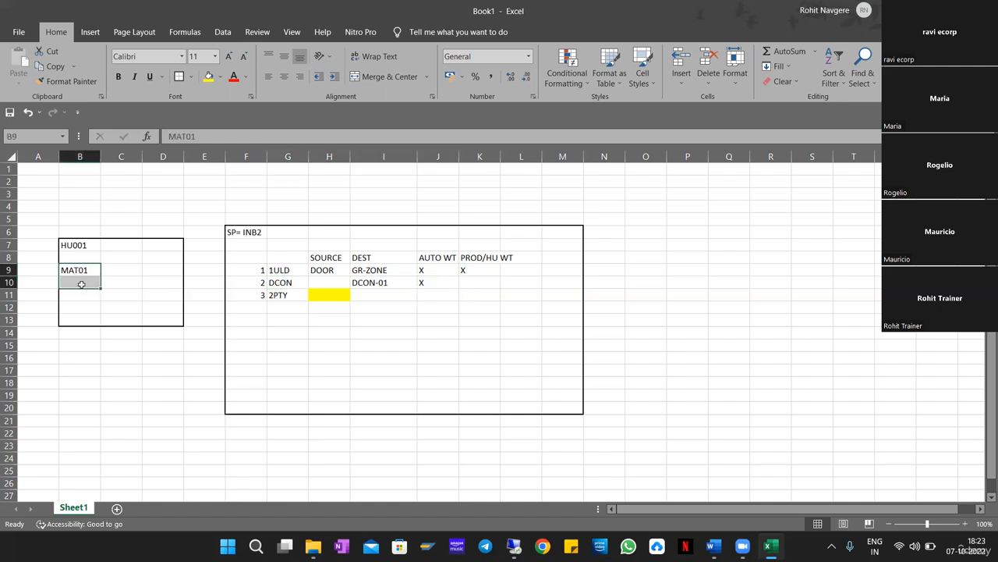
# Re-enter MAT02 below MAT01 in the HU001 box.
pyautogui.click(81, 281)
pyautogui.write('M')
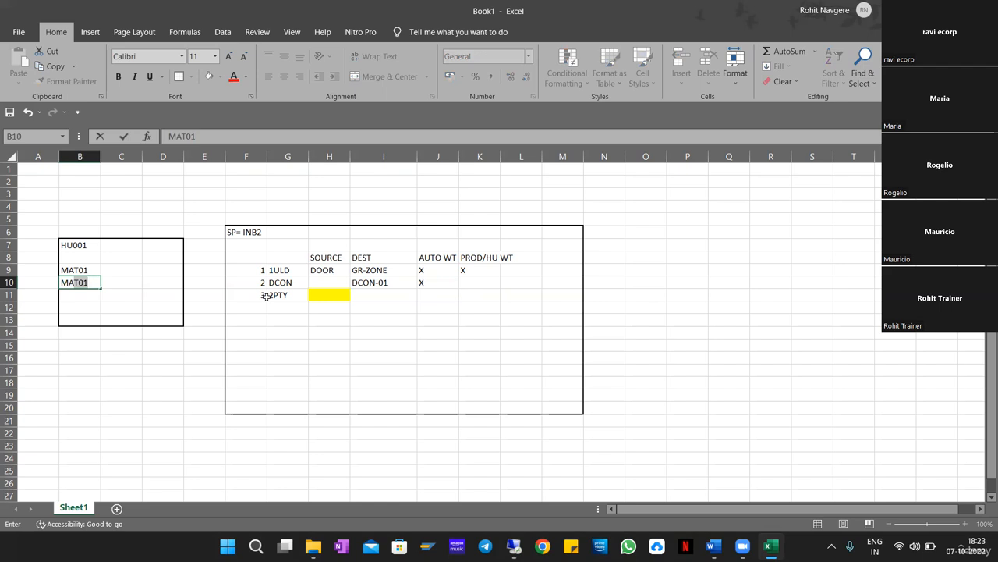
pyautogui.write('AT02')
pyautogui.press('Return')
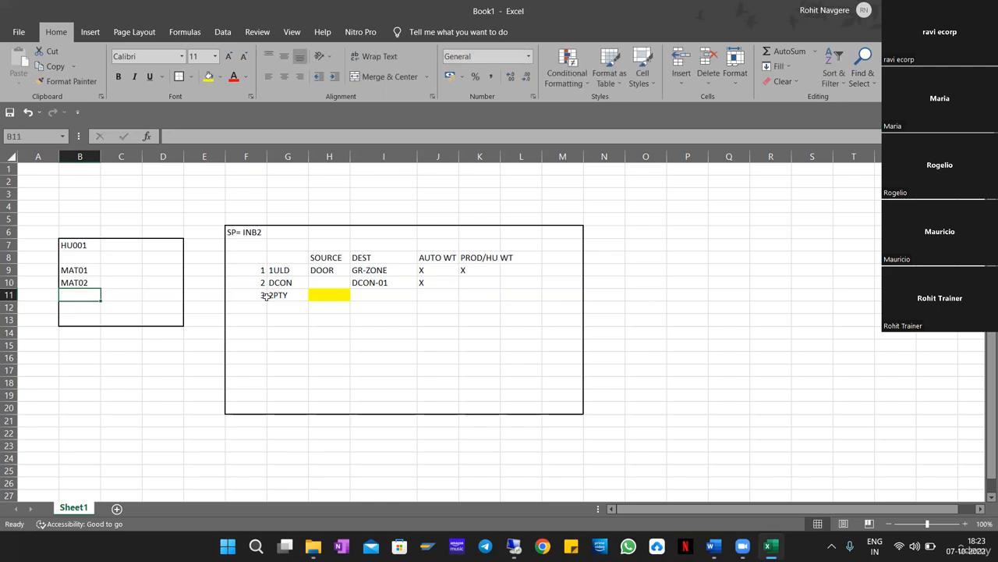
pyautogui.press('Up')
pyautogui.press('Up')
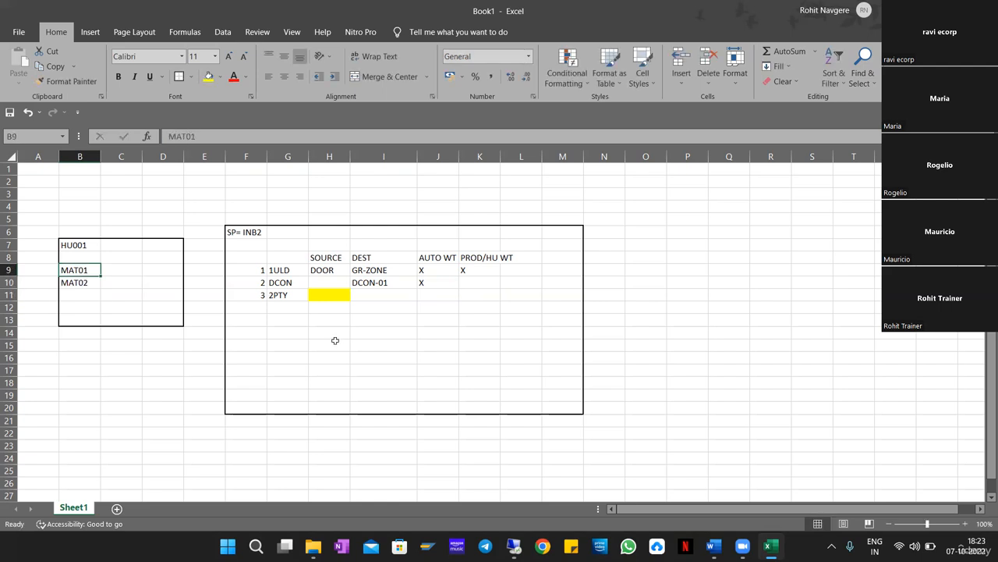
pyautogui.click(485, 269)
pyautogui.click(69, 273)
# Enter ST01 in C9 beside MAT01 and ST02 in C10 beside MAT02.
pyautogui.click(118, 273)
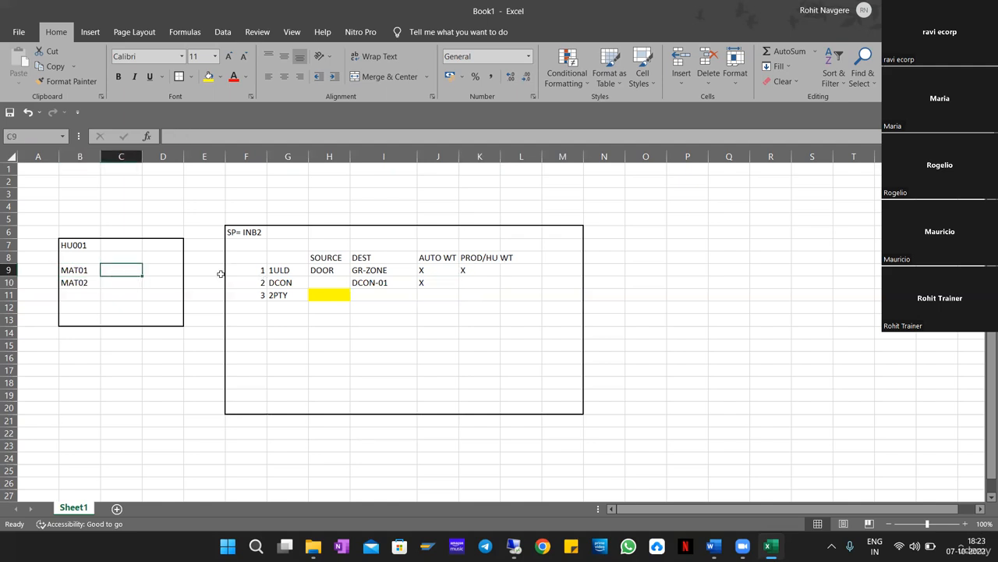
pyautogui.write('AAAS')
pyautogui.press('BackSpace')
pyautogui.press('BackSpace')
pyautogui.press('BackSpace')
pyautogui.press('BackSpace')
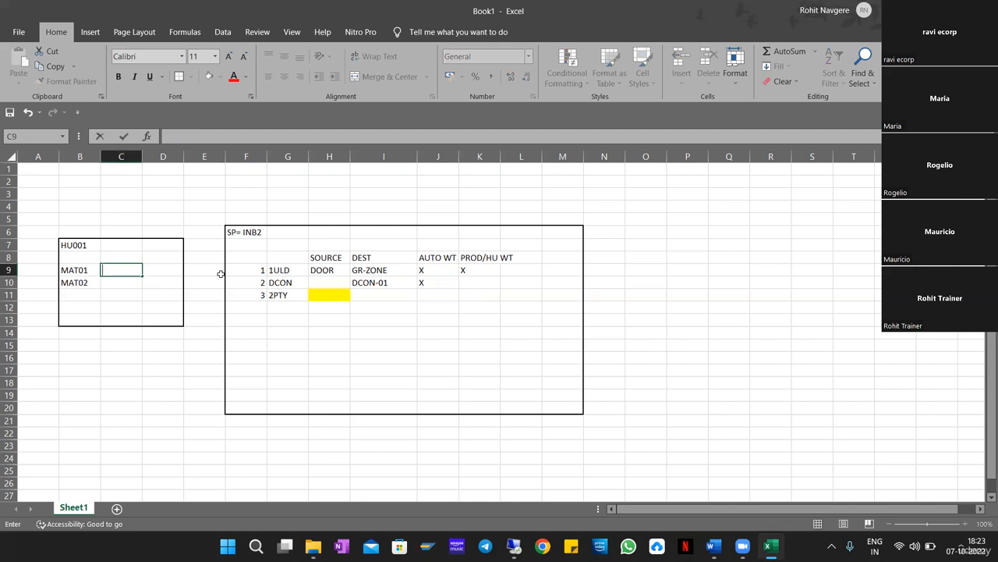
pyautogui.write('ST01')
pyautogui.press('Return')
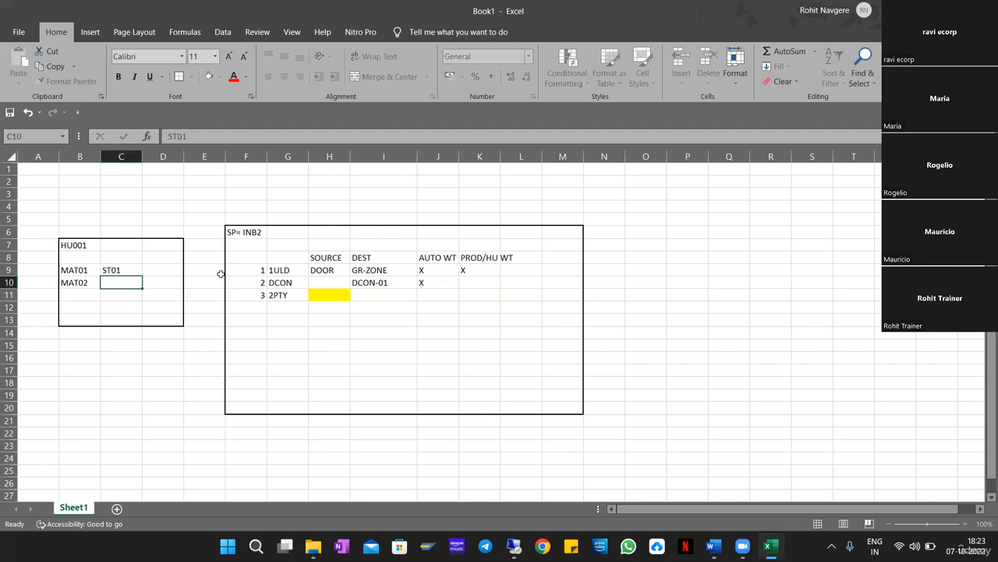
pyautogui.write('ST01')
pyautogui.press('BackSpace')
pyautogui.write('2')
pyautogui.press('Return')
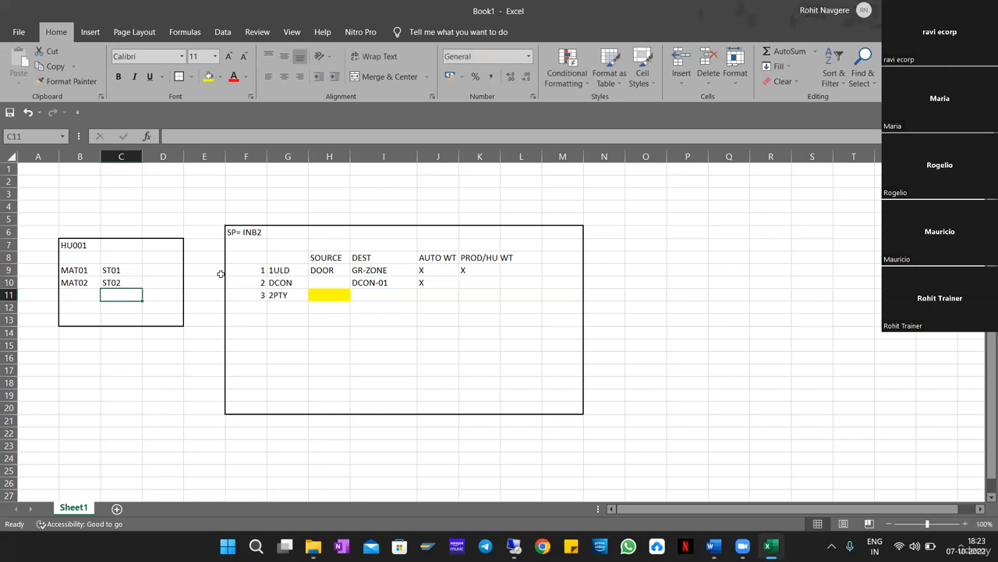
pyautogui.click(462, 307)
pyautogui.click(472, 274)
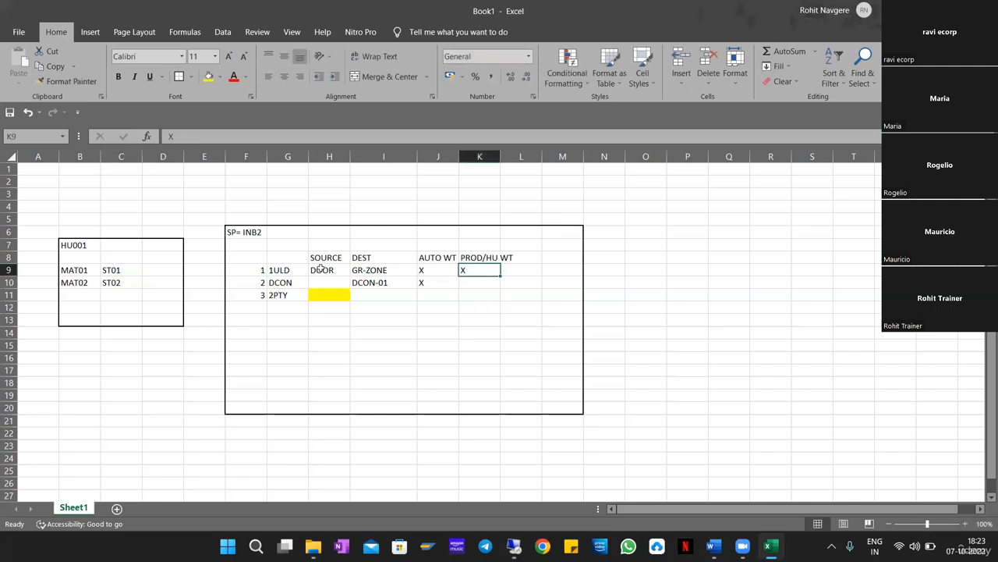
# Clear MAT02 and ST02 from B10:C10 in the HU001 box.
pyautogui.moveTo(275, 270); pyautogui.dragTo(489, 271)
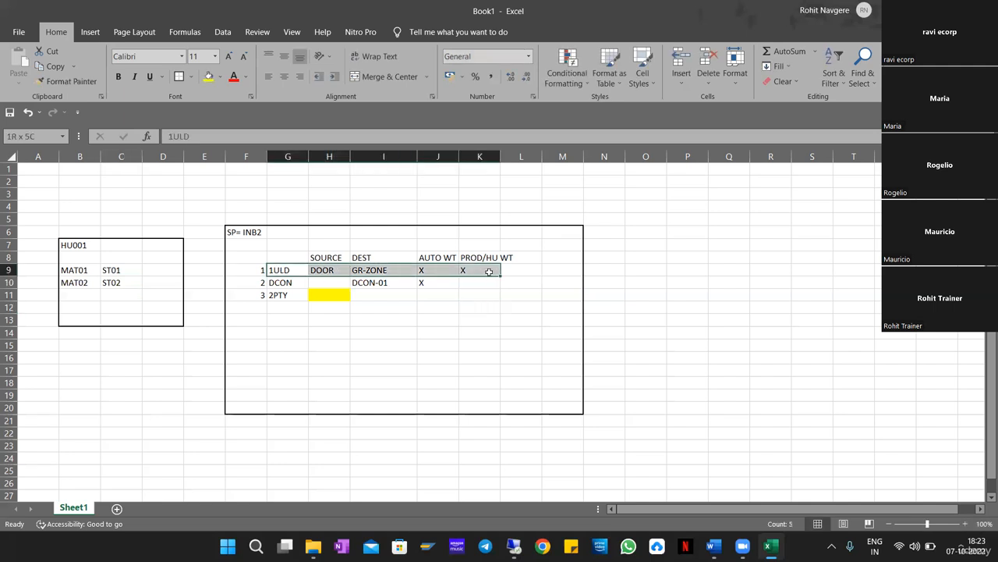
pyautogui.click(123, 270)
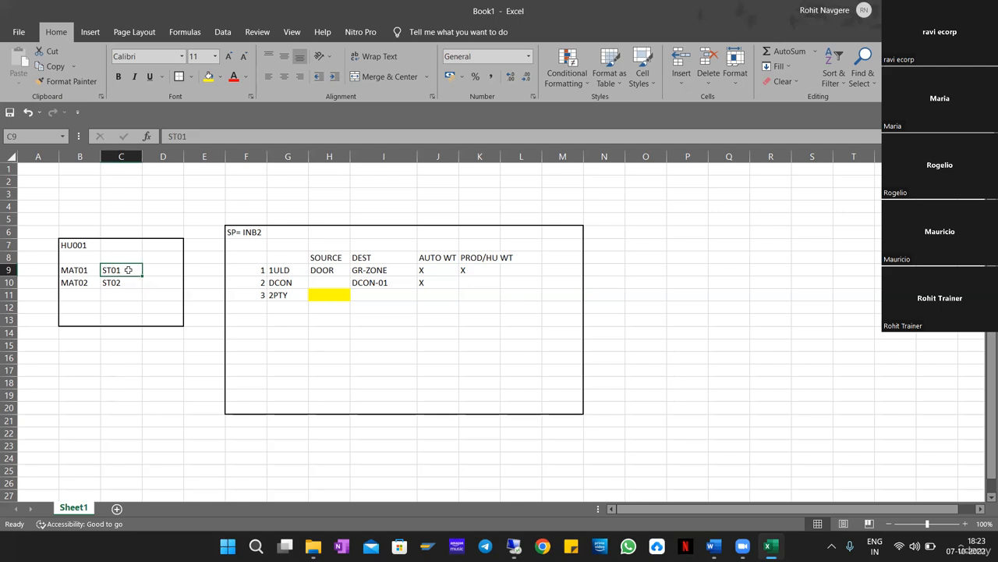
pyautogui.moveTo(128, 273); pyautogui.dragTo(128, 282)
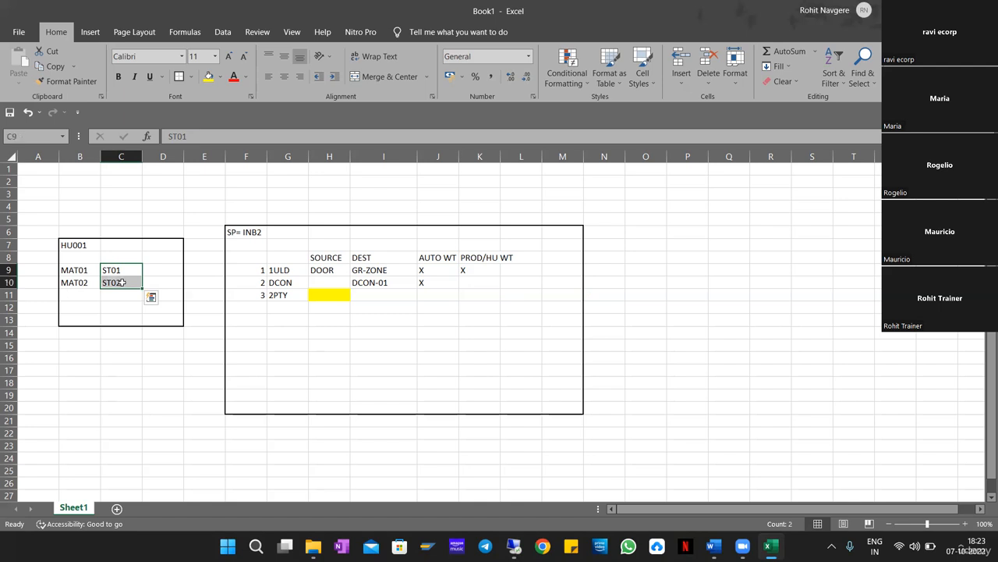
pyautogui.moveTo(248, 282); pyautogui.dragTo(565, 283)
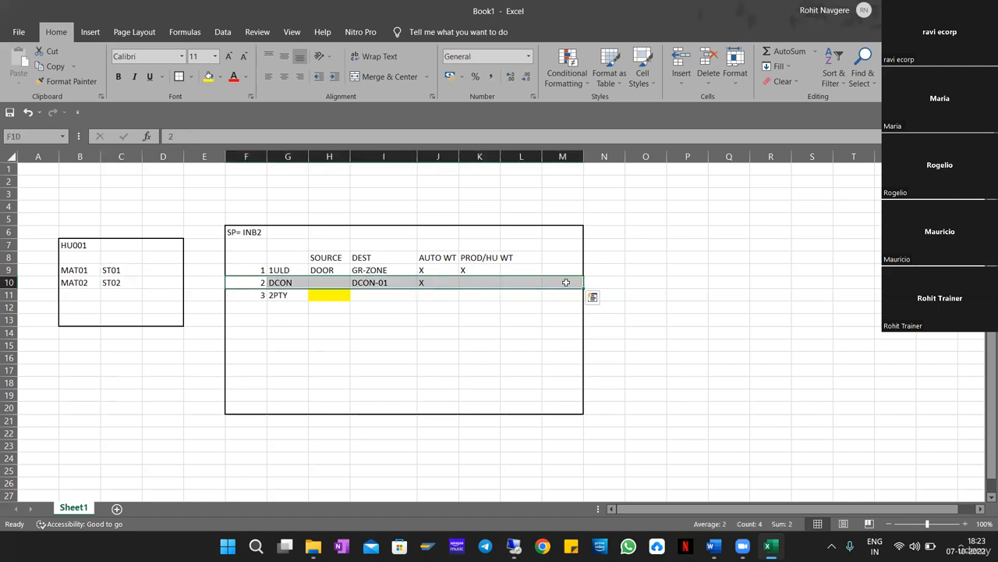
pyautogui.click(81, 283)
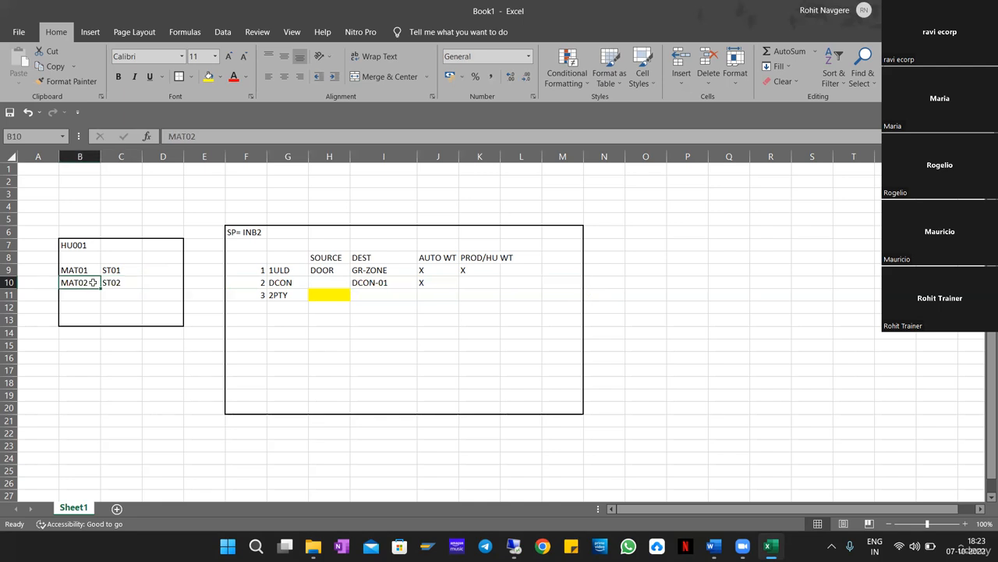
pyautogui.click(117, 283)
pyautogui.click(89, 283)
pyautogui.hotkey('shift', 'Right')
pyautogui.press('Delete')
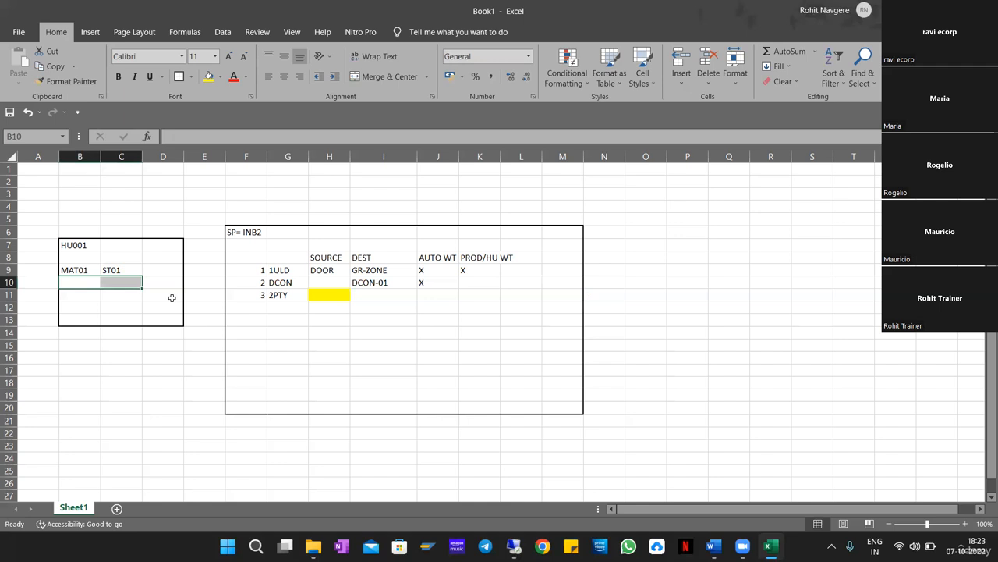
pyautogui.click(113, 355)
# Check the remaining MAT01/ST01 line and DCON row, then bring the SAP session forward.
pyautogui.moveTo(65, 251); pyautogui.dragTo(143, 314)
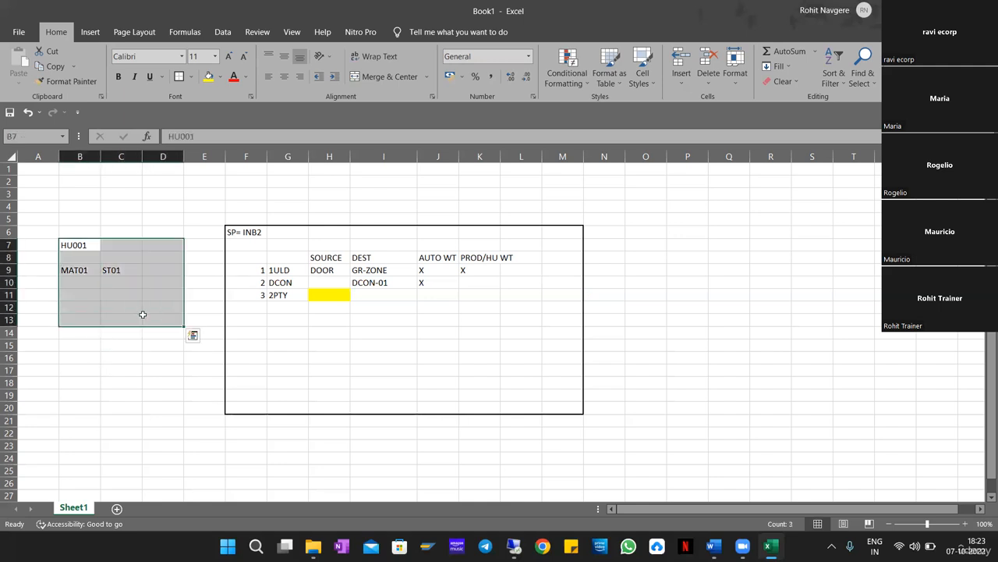
pyautogui.click(114, 273)
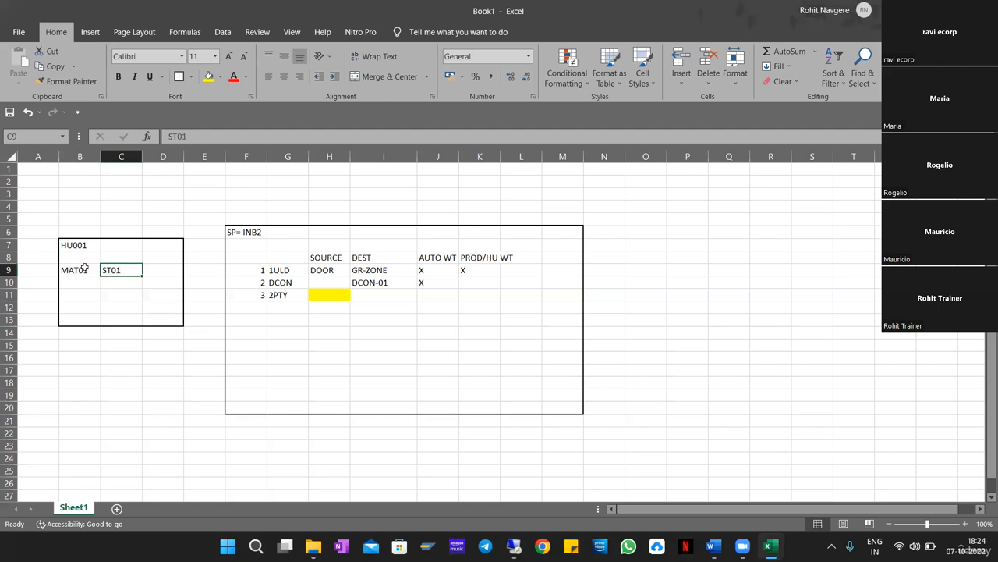
pyautogui.moveTo(77, 245); pyautogui.dragTo(164, 316)
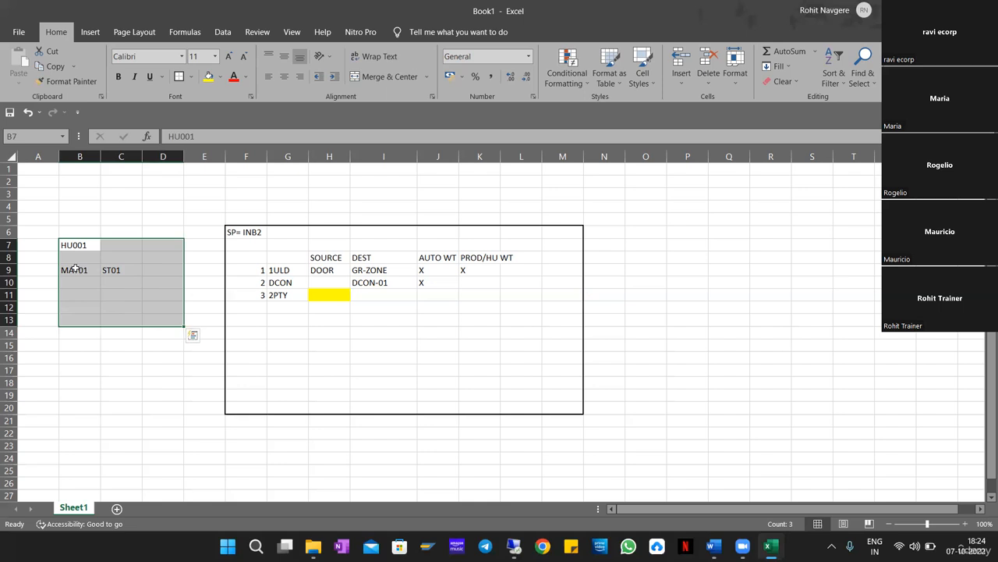
pyautogui.moveTo(75, 270); pyautogui.dragTo(160, 270)
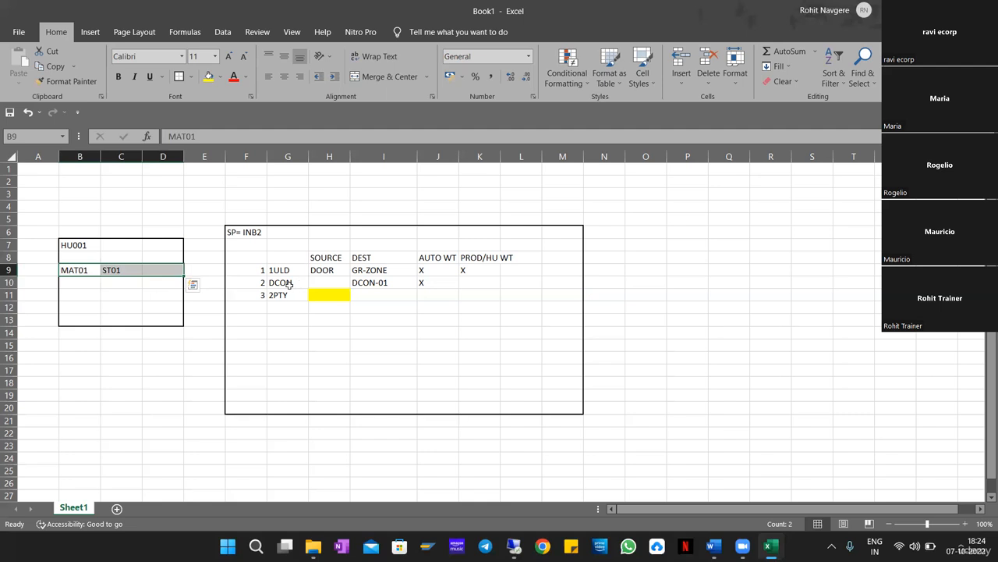
pyautogui.click(245, 281)
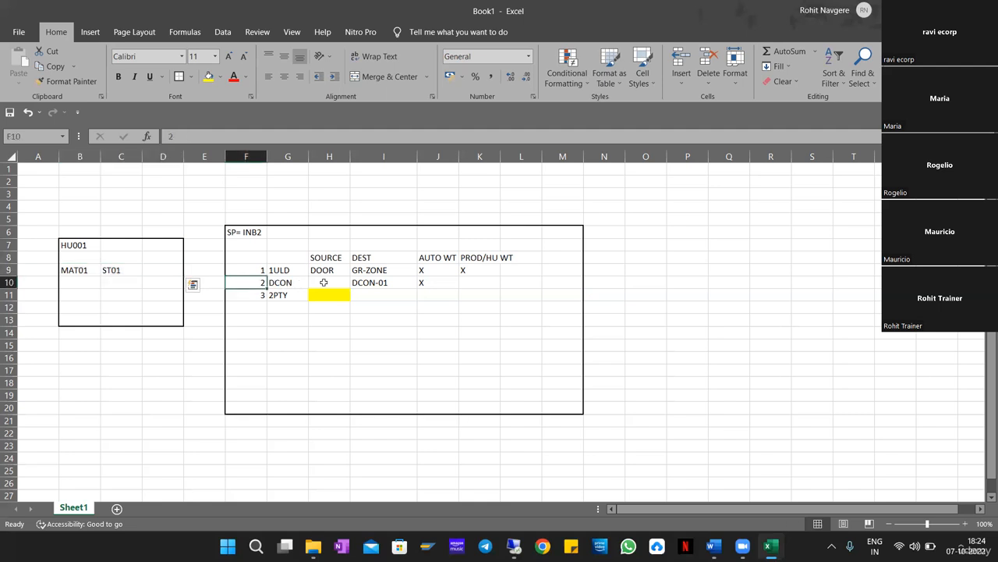
pyautogui.moveTo(323, 282); pyautogui.dragTo(552, 279)
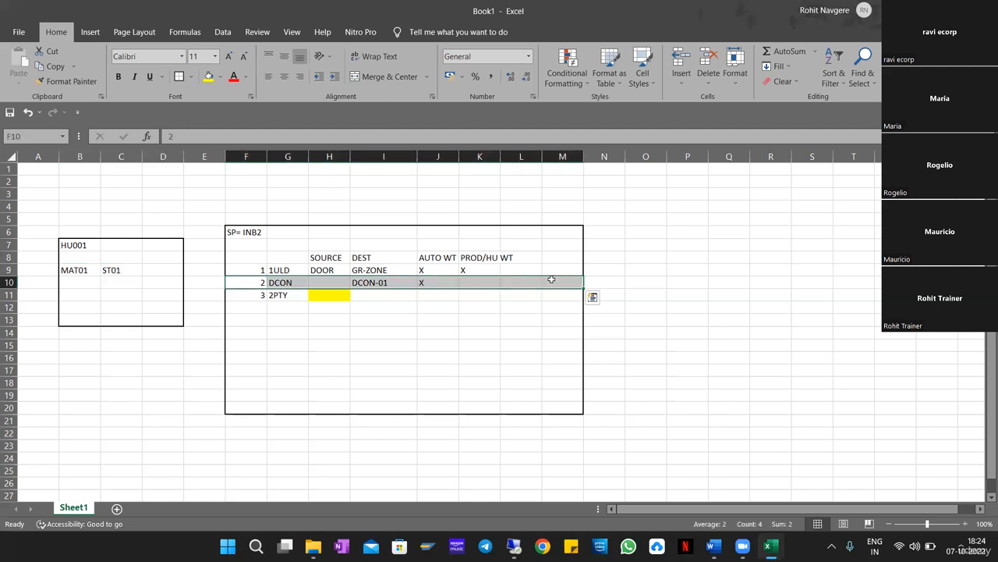
pyautogui.click(234, 234)
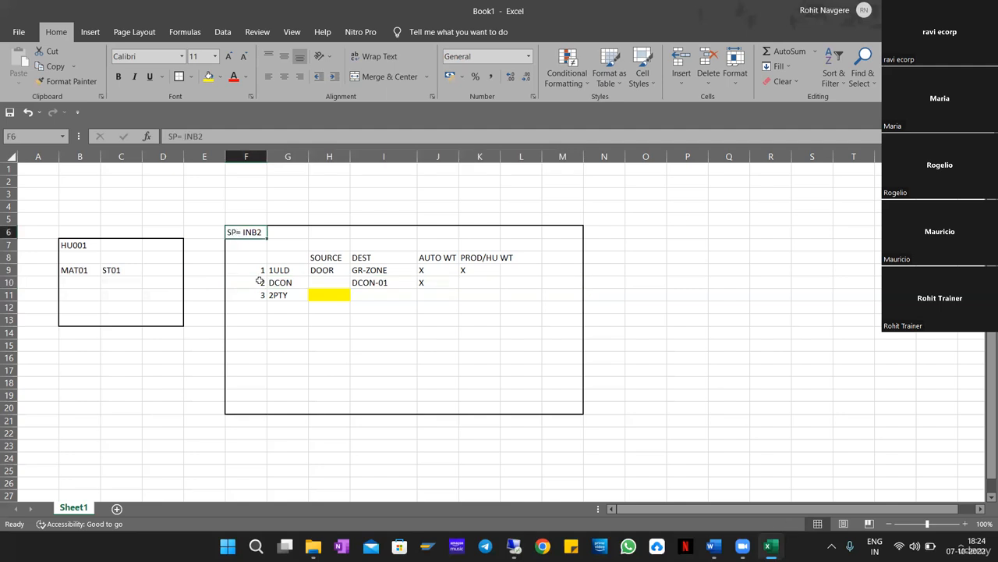
pyautogui.moveTo(234, 281); pyautogui.dragTo(562, 288)
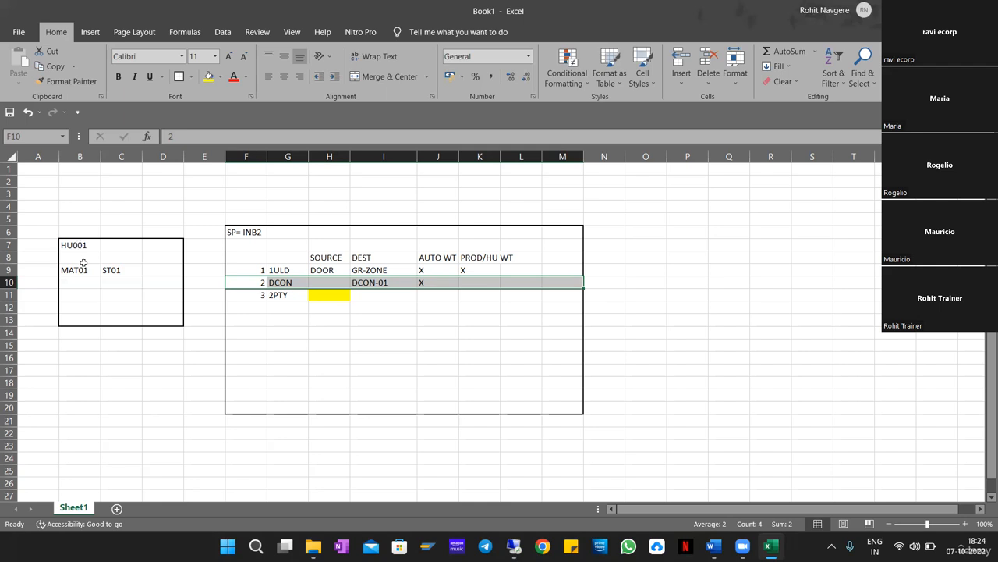
pyautogui.moveTo(78, 245); pyautogui.dragTo(216, 327)
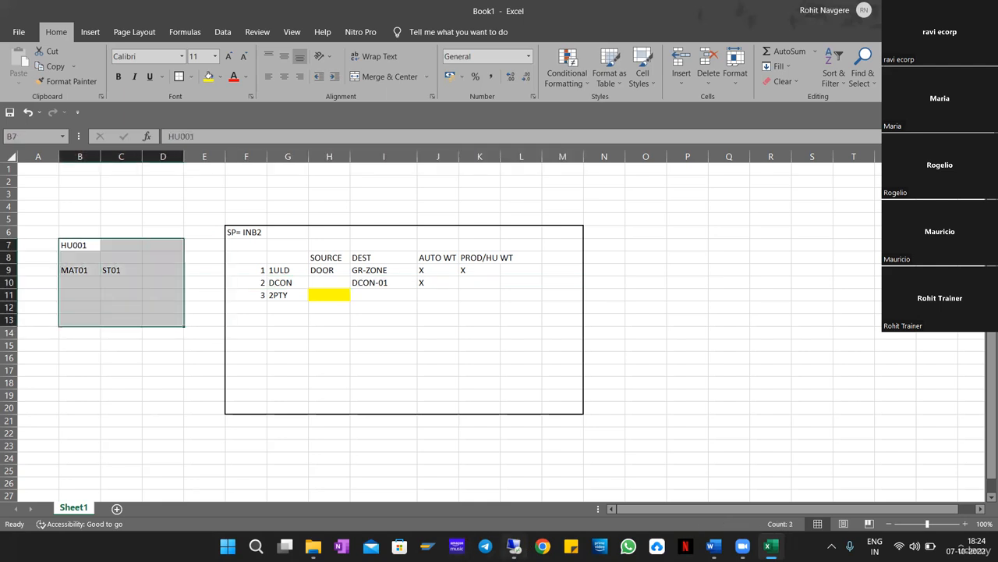
pyautogui.click(517, 546)
# Maximize the remote desktop and go back from the step assignment to the IMG tree.
pyautogui.click(303, 321)
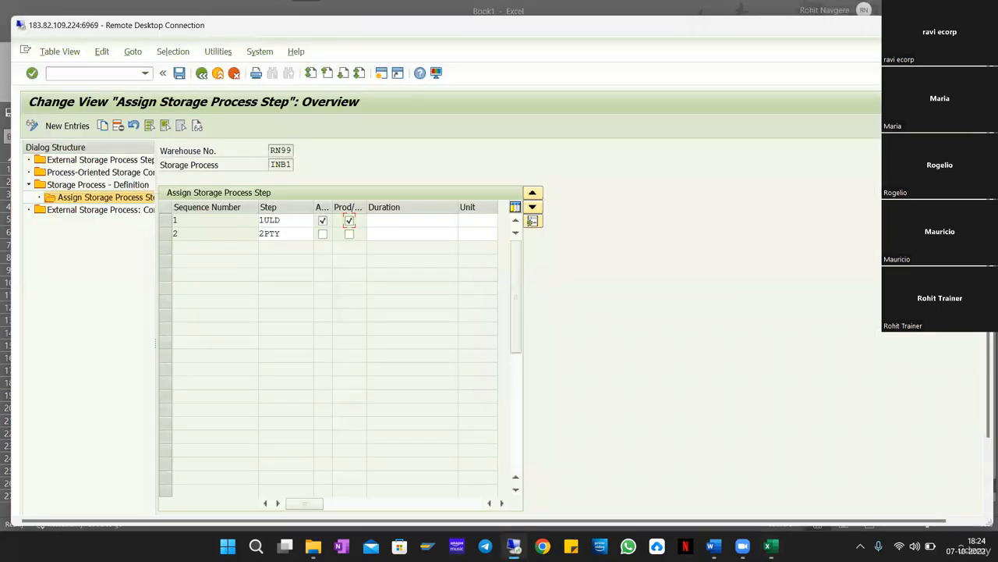
pyautogui.doubleClick(390, 29)
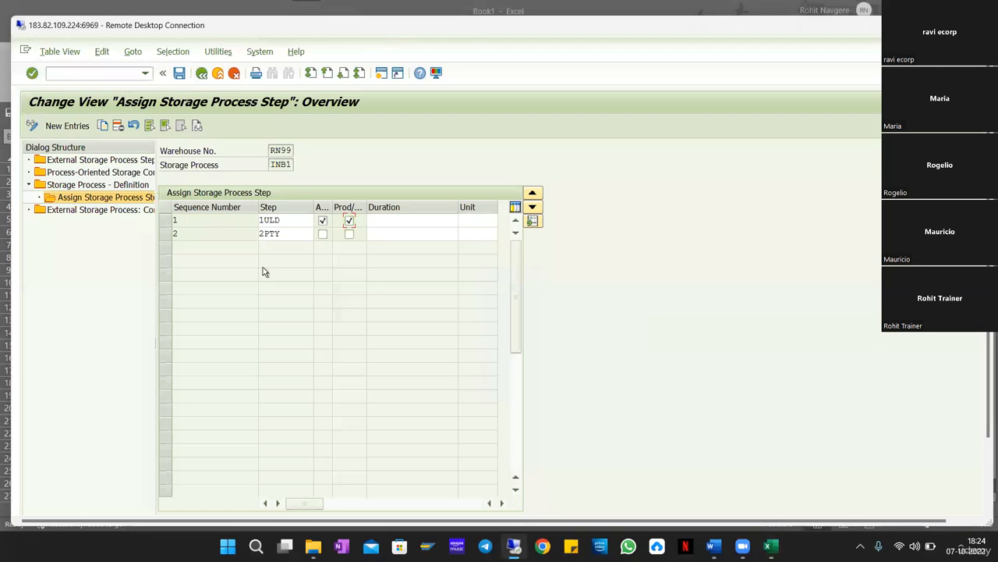
pyautogui.click(193, 40)
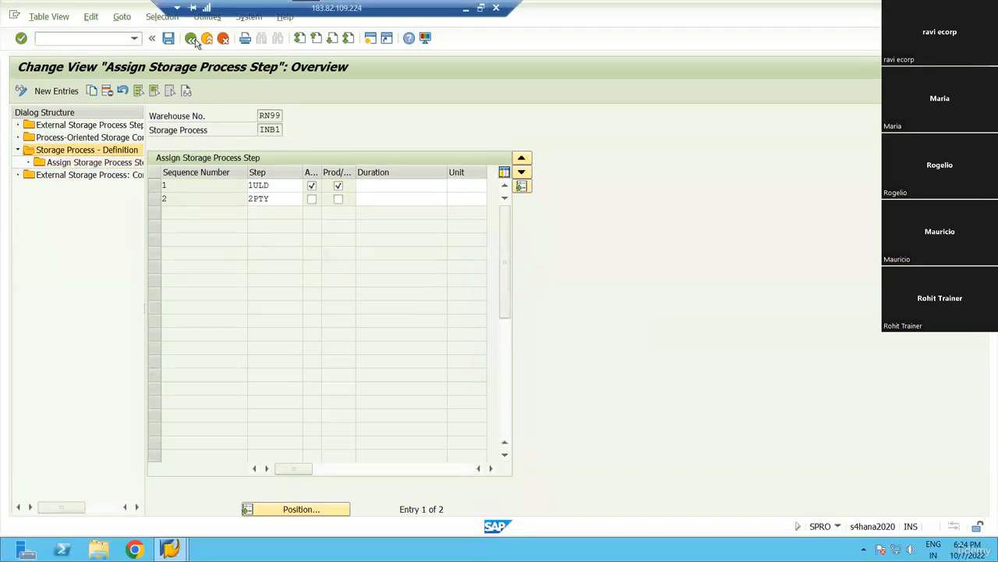
pyautogui.click(193, 40)
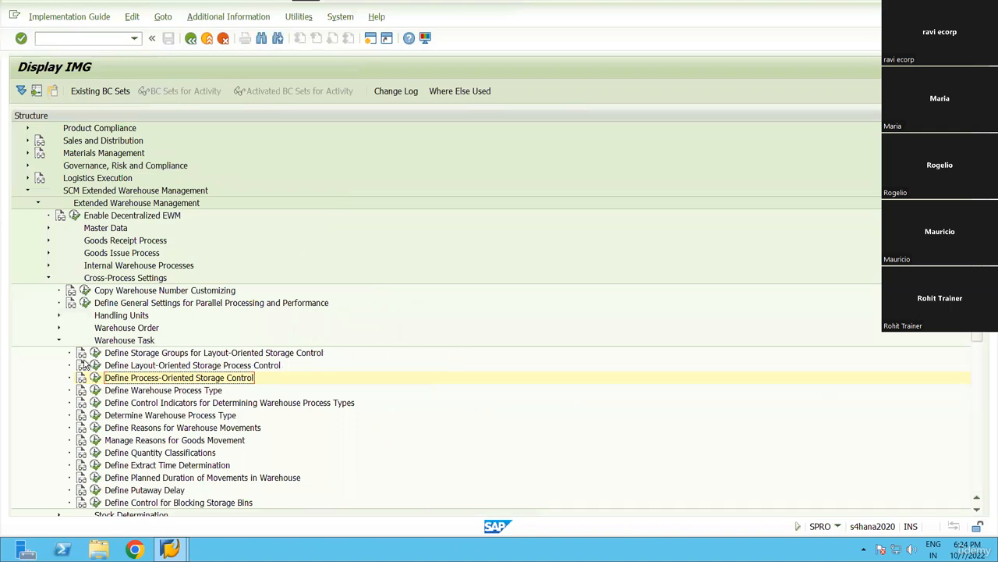
# Expand Goods Issue Process and open Define Consolidation Group.
pyautogui.click(58, 340)
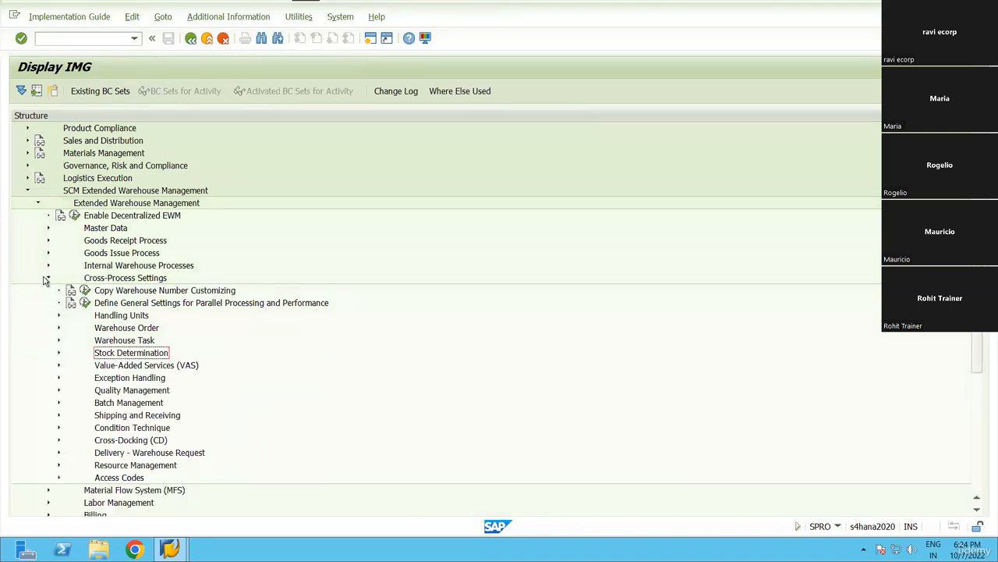
pyautogui.click(48, 277)
pyautogui.click(48, 253)
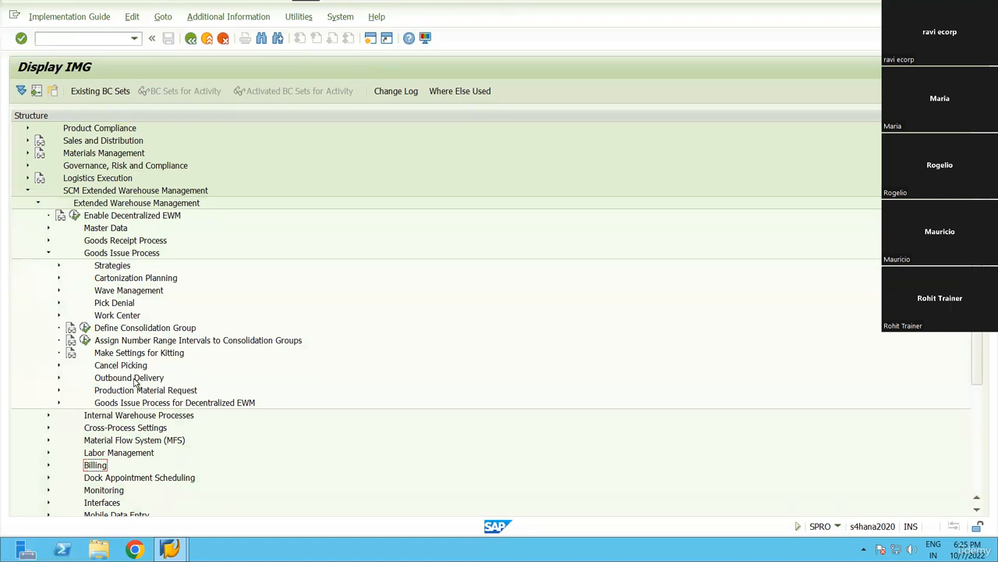
pyautogui.click(59, 265)
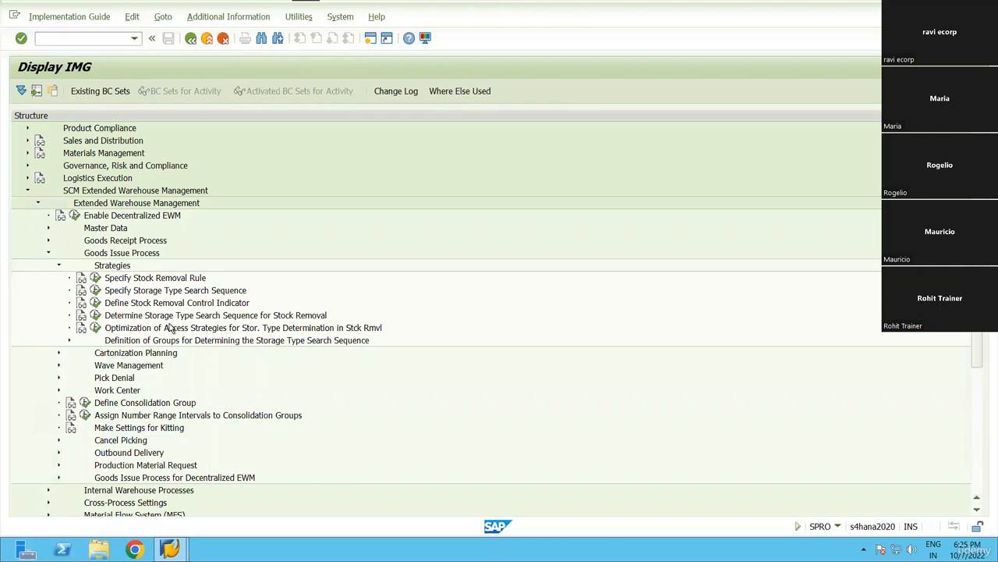
pyautogui.click(59, 266)
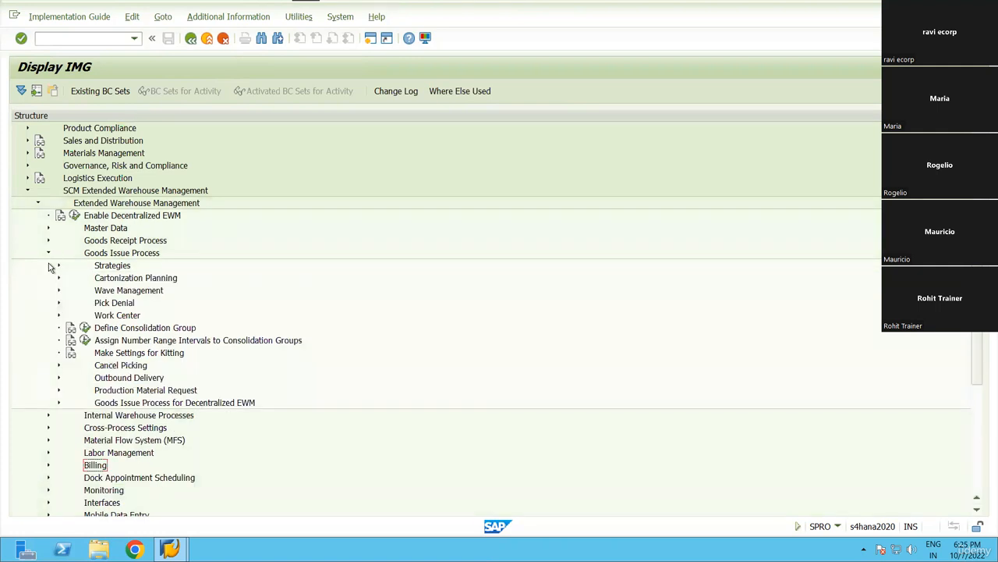
pyautogui.click(101, 327)
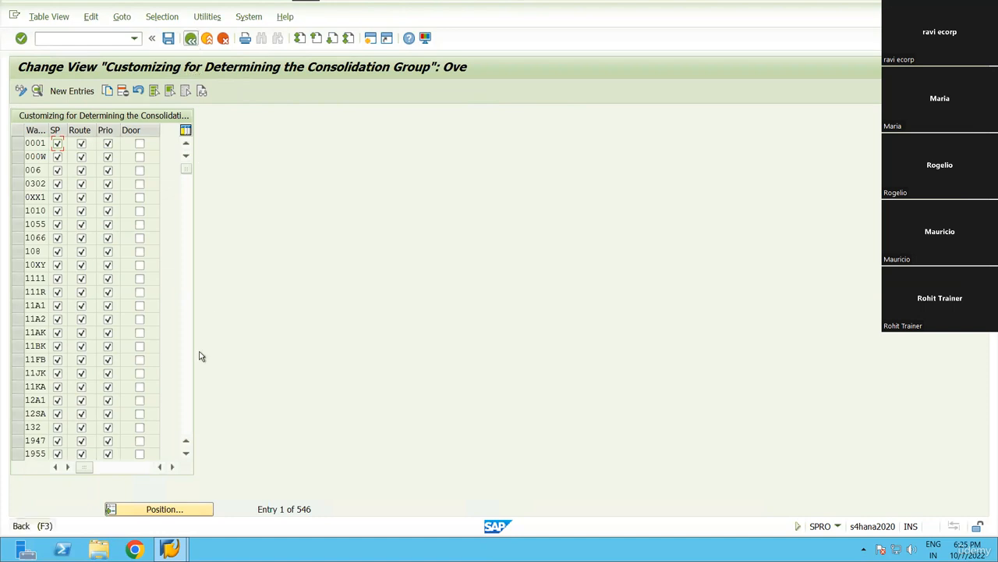
pyautogui.press('F3')
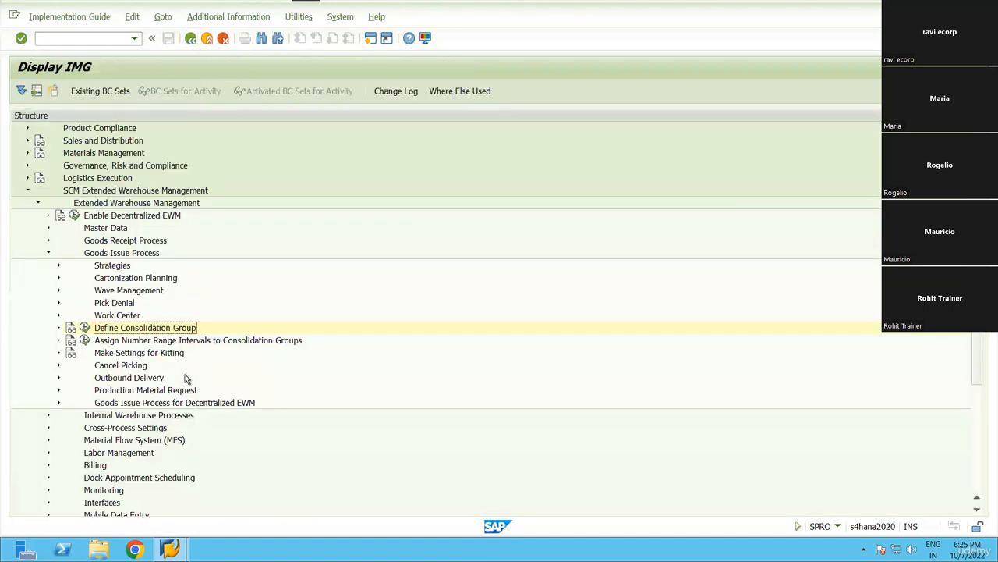
pyautogui.click(216, 344)
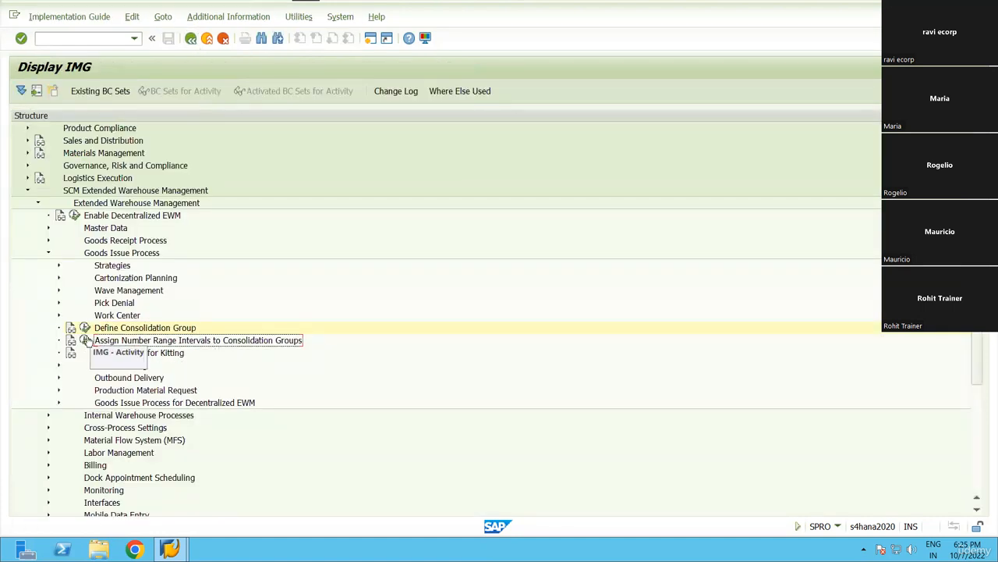
pyautogui.click(86, 341)
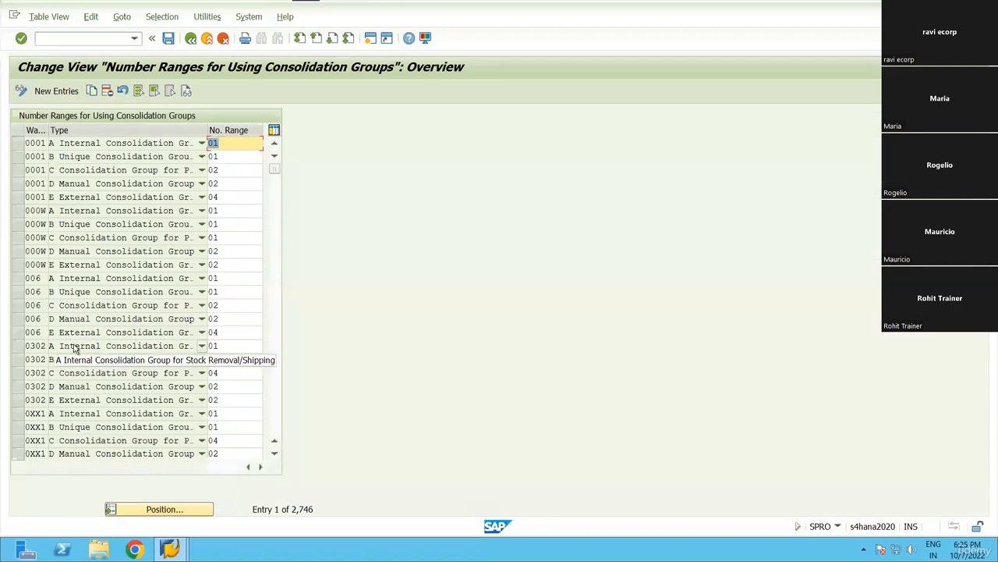
pyautogui.click(162, 17)
pyautogui.click(176, 33)
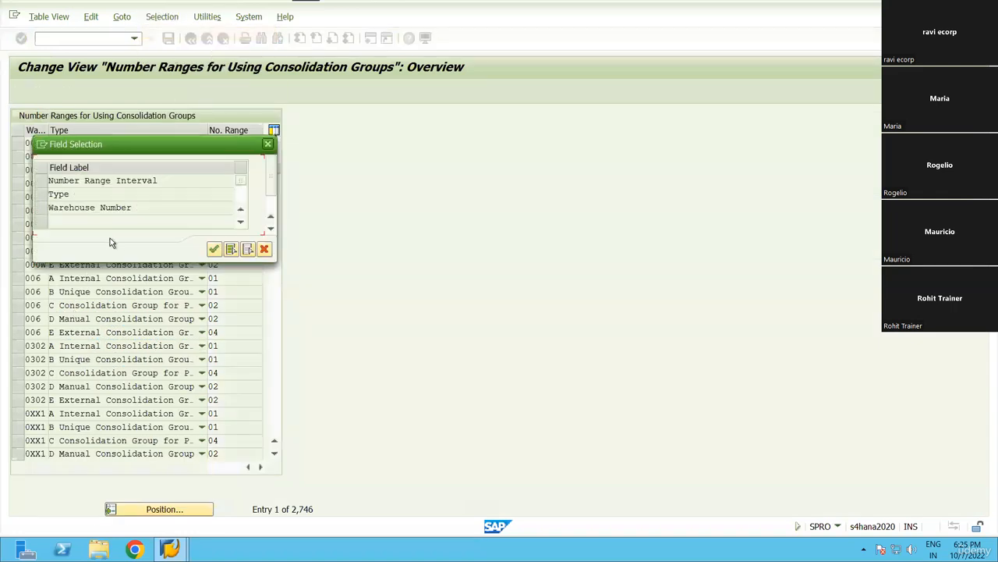
pyautogui.click(45, 209)
pyautogui.click(214, 248)
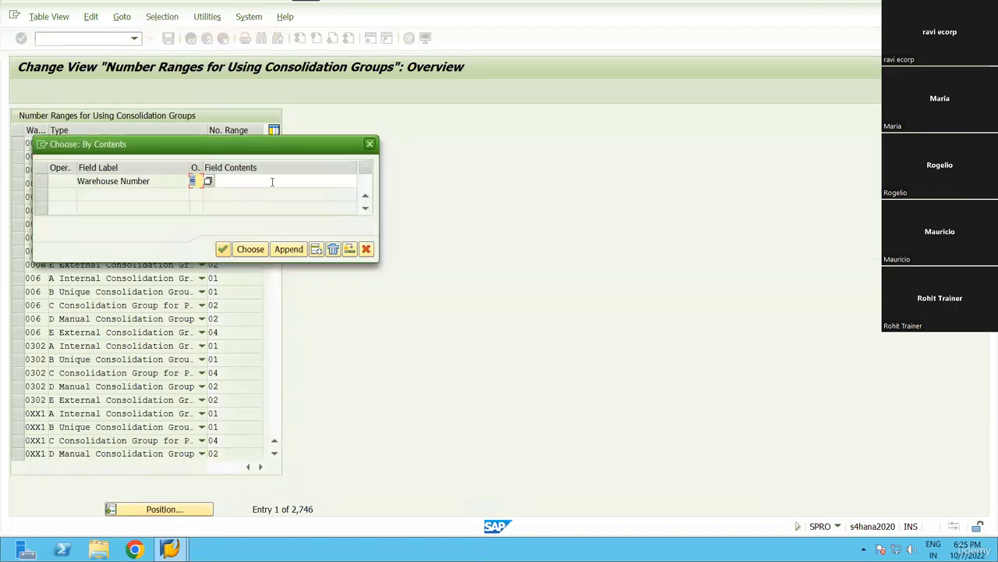
pyautogui.write('RN99')
pyautogui.press('Return')
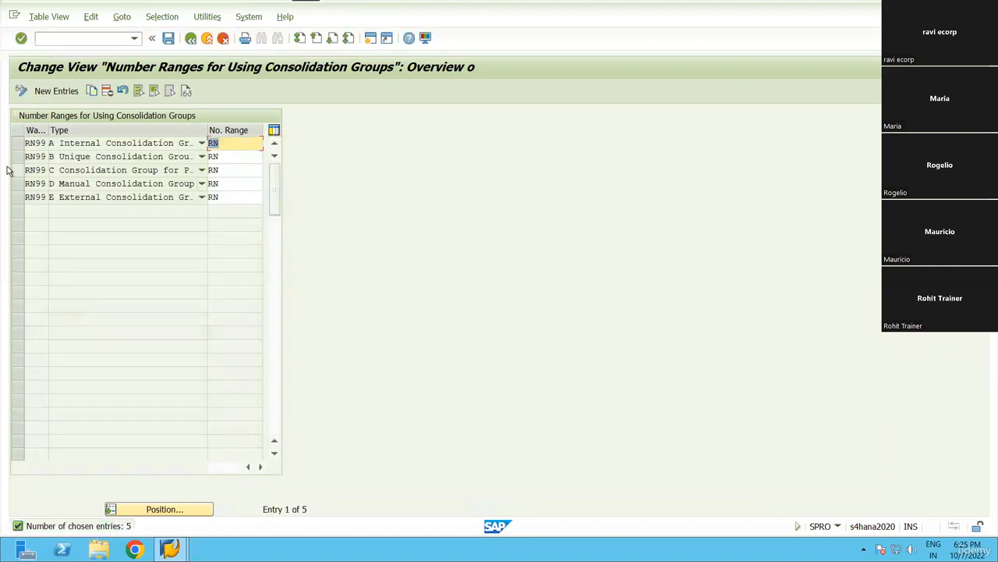
pyautogui.click(110, 173)
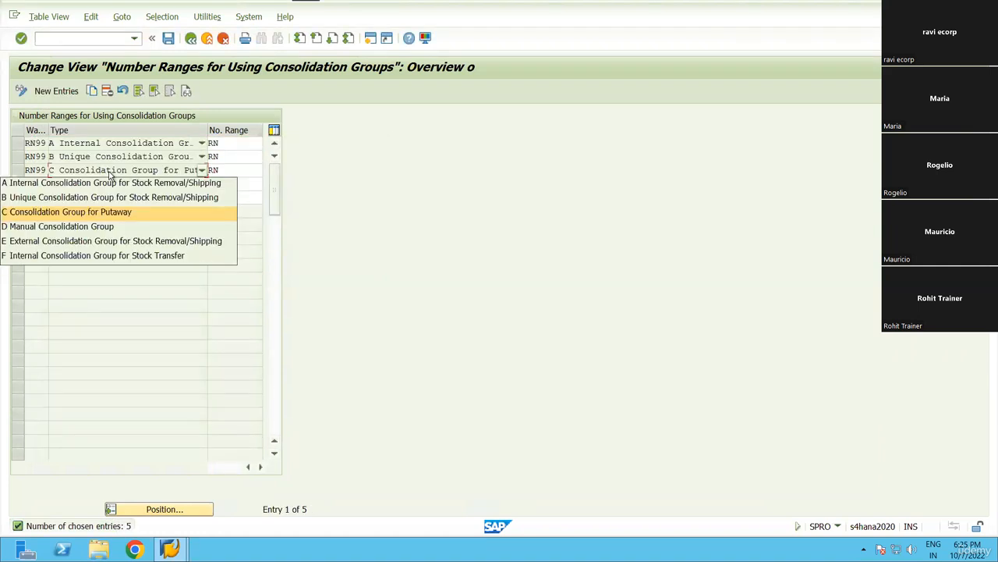
pyautogui.click(96, 215)
pyautogui.click(19, 170)
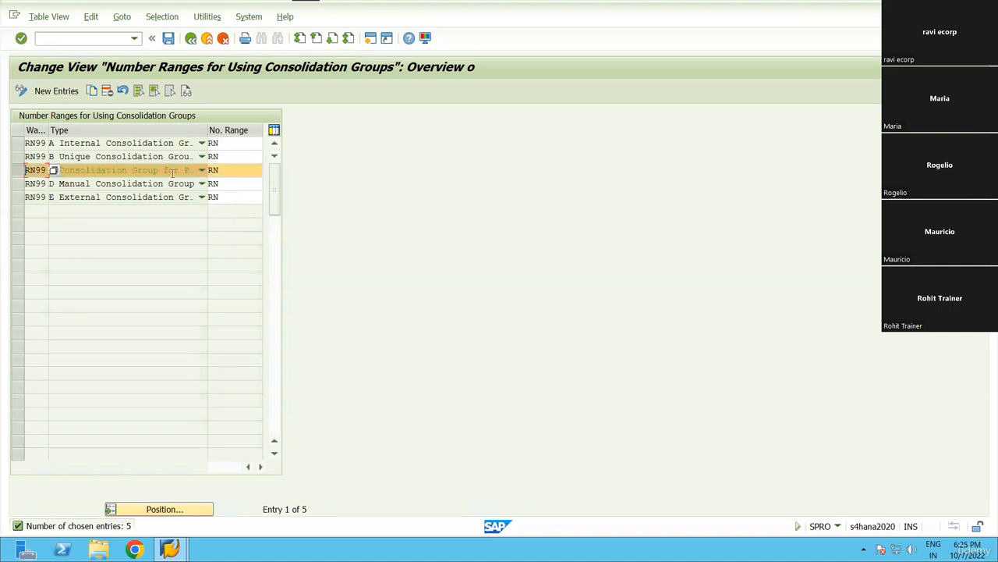
pyautogui.moveTo(221, 169); pyautogui.dragTo(182, 169)
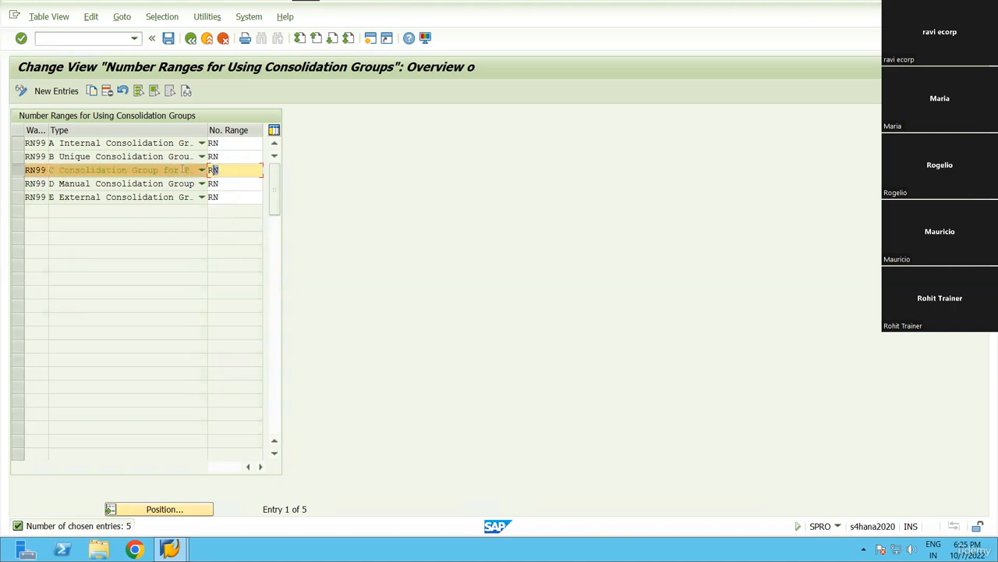
pyautogui.click(191, 39)
pyautogui.click(192, 40)
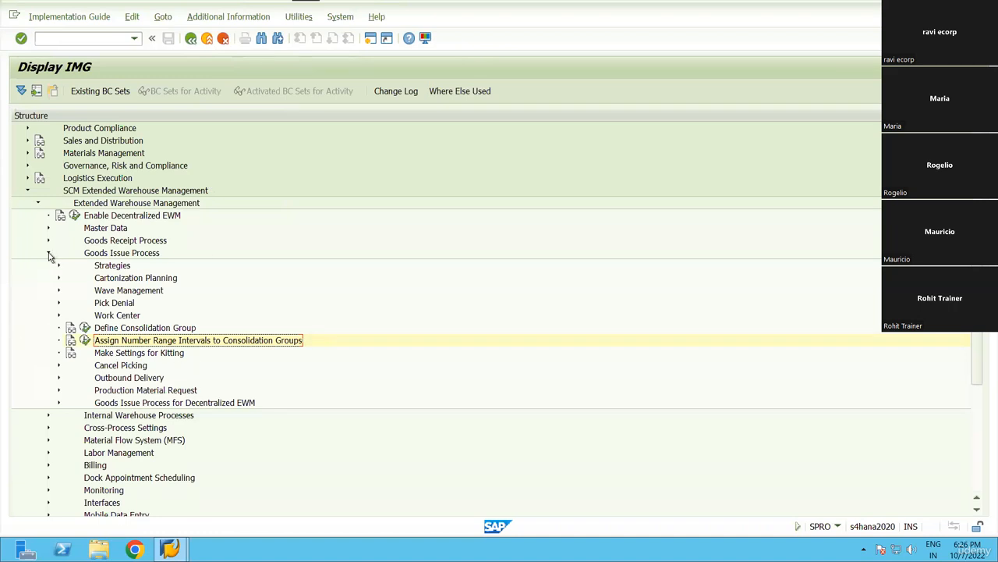
# Expand Master Data > Activity Areas and open Define Activity Areas.
pyautogui.click(48, 253)
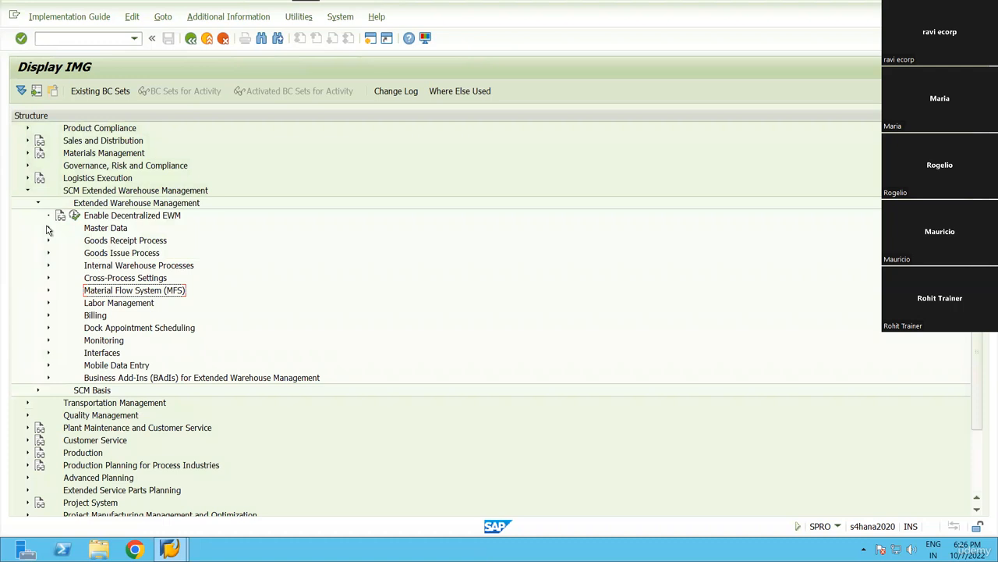
pyautogui.click(49, 228)
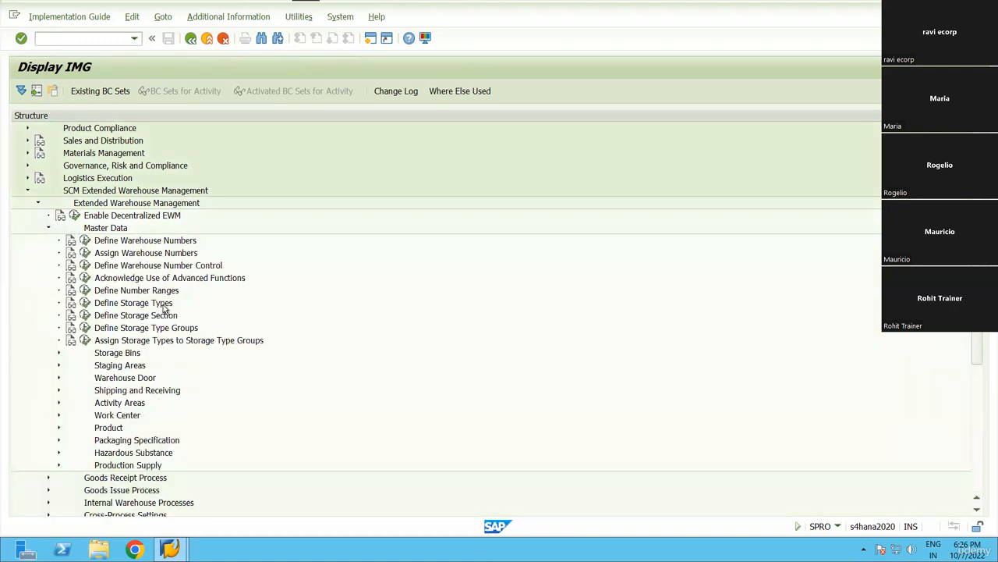
pyautogui.click(164, 306)
pyautogui.click(122, 406)
pyautogui.doubleClick(122, 406)
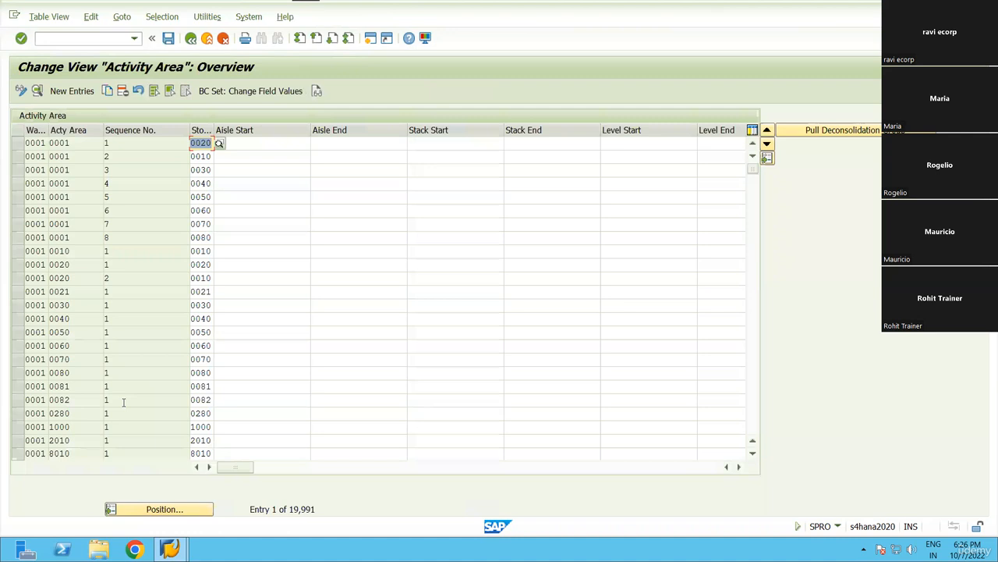
# Position the table to warehouse RN99, activity area ST01.
pyautogui.click(186, 509)
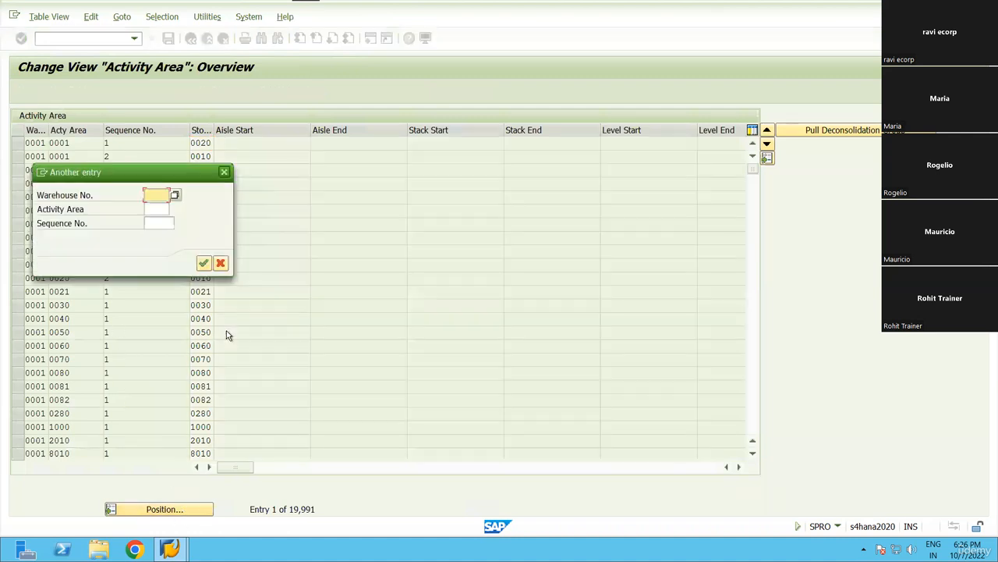
pyautogui.write('RN99')
pyautogui.press('Tab')
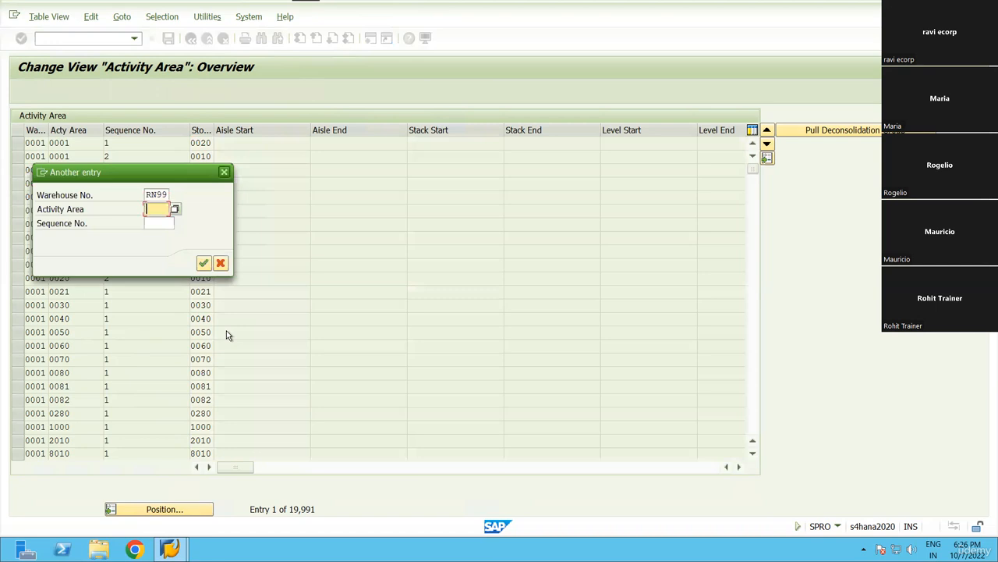
pyautogui.write('ST01')
pyautogui.press('Tab')
pyautogui.press('Tab')
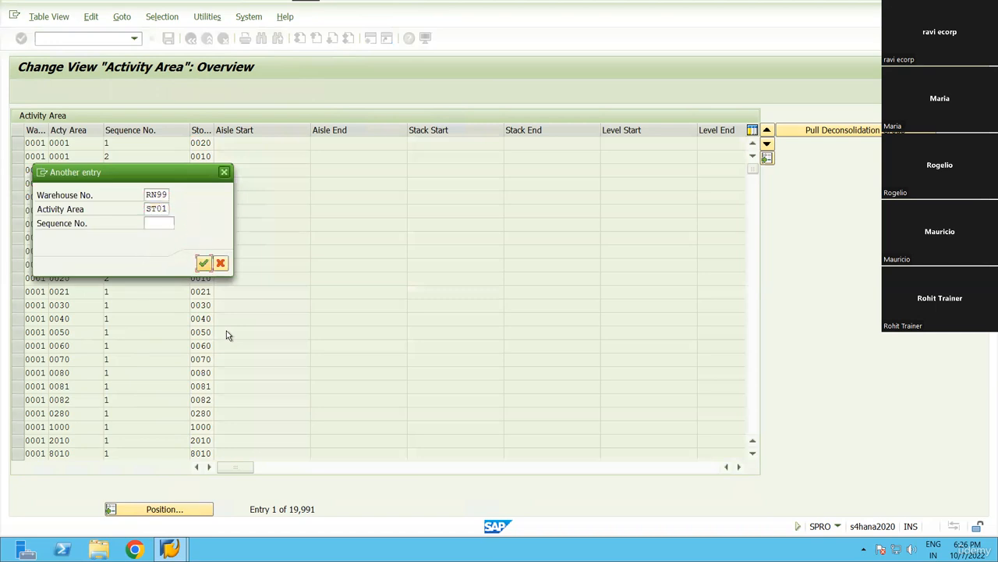
pyautogui.press('Return')
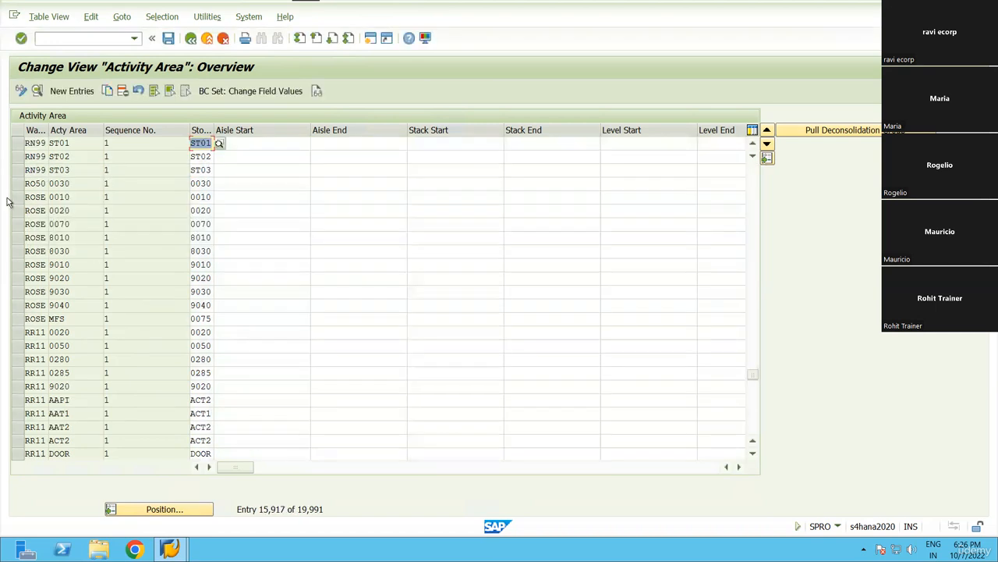
# Mark rows ST01–ST03 and scroll right to the empty Cons.Grp column.
pyautogui.moveTo(17, 144); pyautogui.dragTo(19, 177)
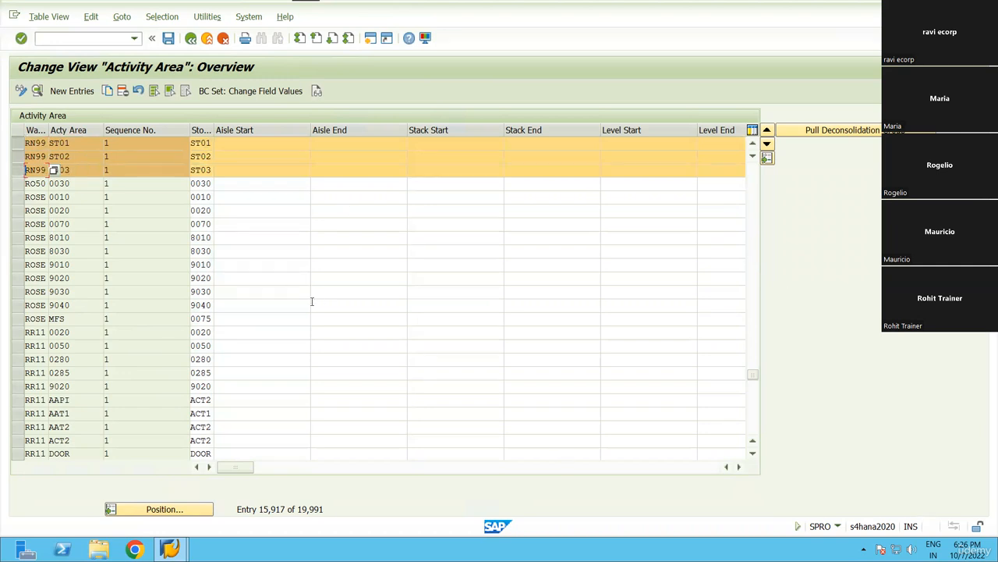
pyautogui.click(739, 467)
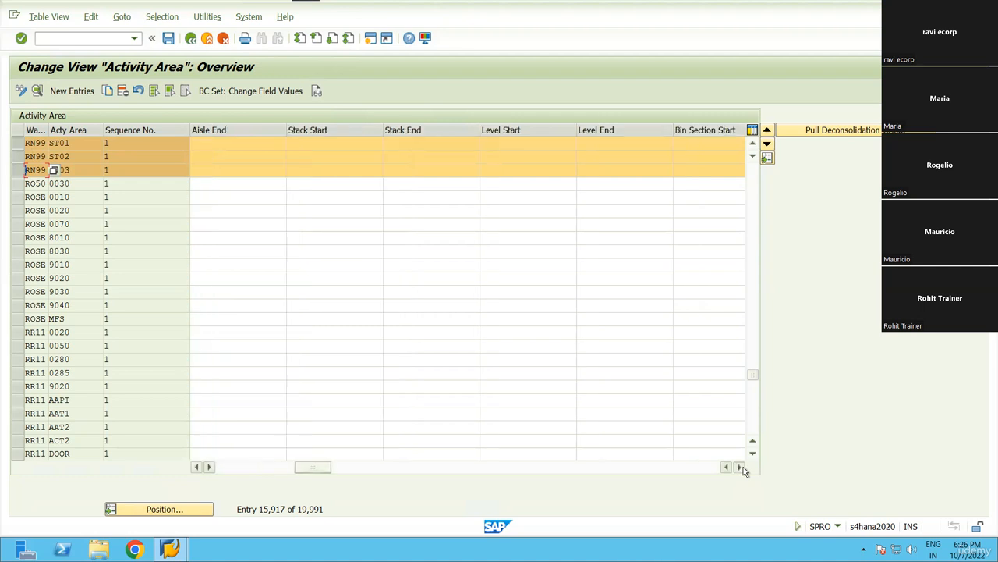
pyautogui.click(738, 466)
pyautogui.click(739, 466)
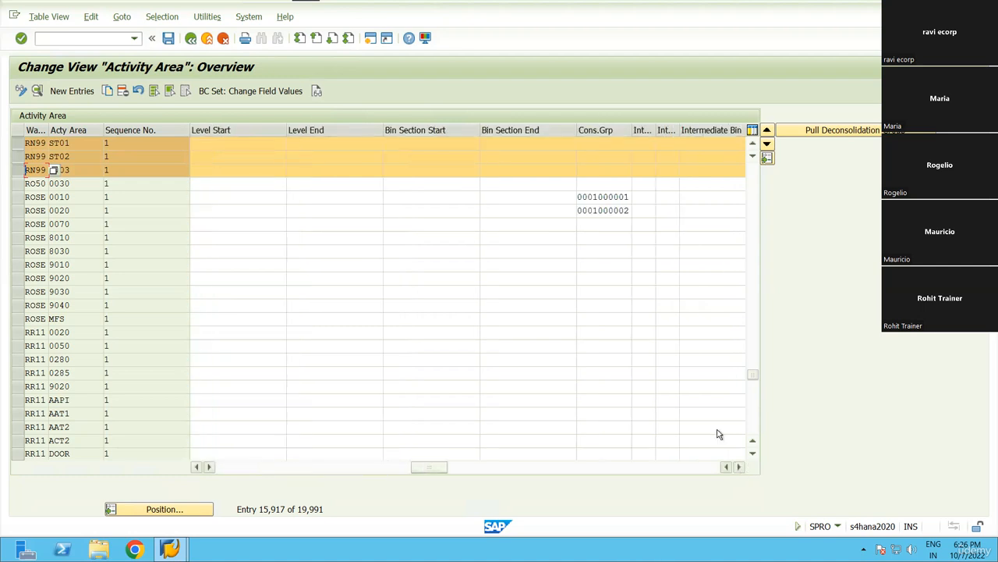
pyautogui.click(604, 145)
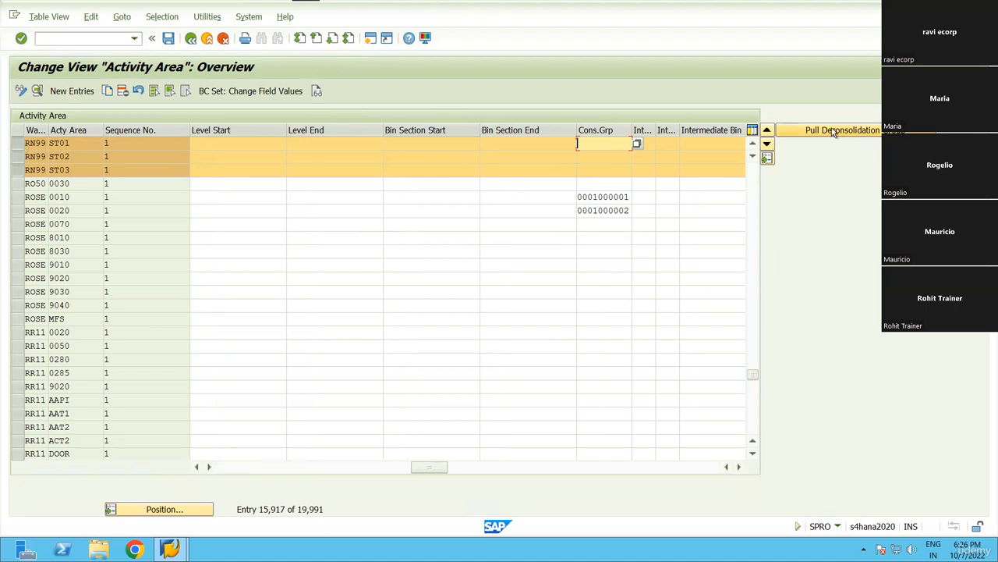
pyautogui.hotkey('ctrl', 'v')
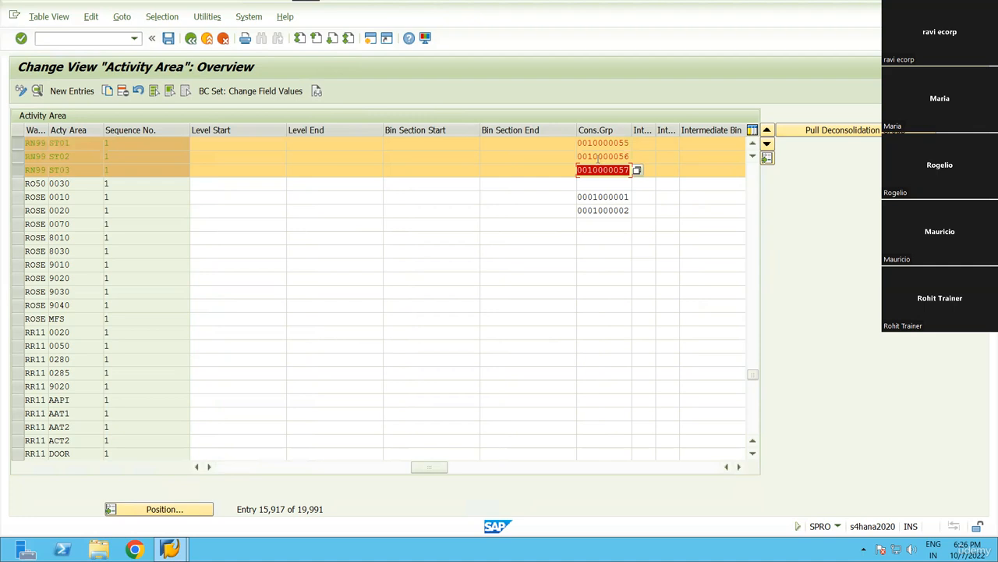
pyautogui.moveTo(632, 129); pyautogui.dragTo(559, 148)
pyautogui.hotkey('ctrl', 'y')
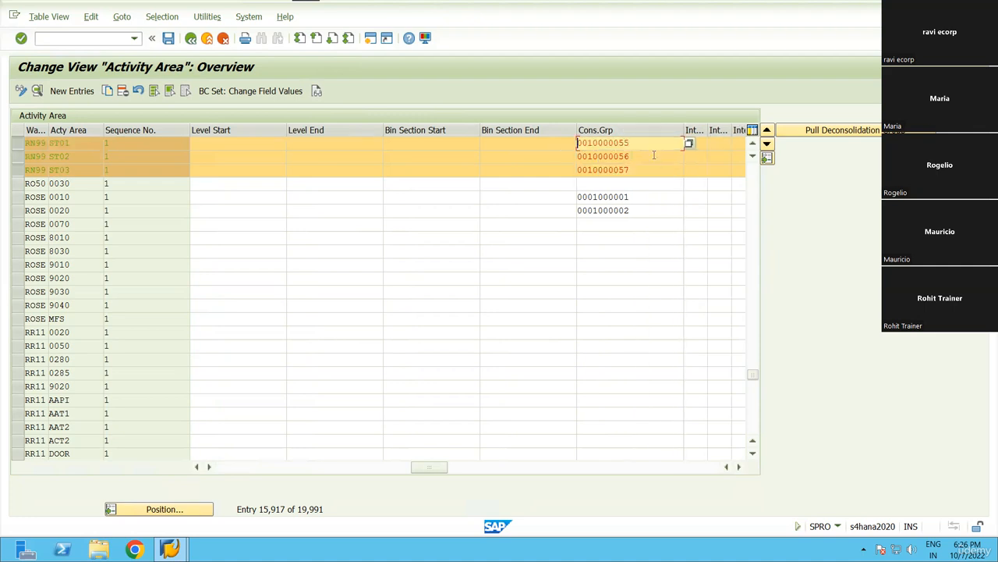
pyautogui.press('Down')
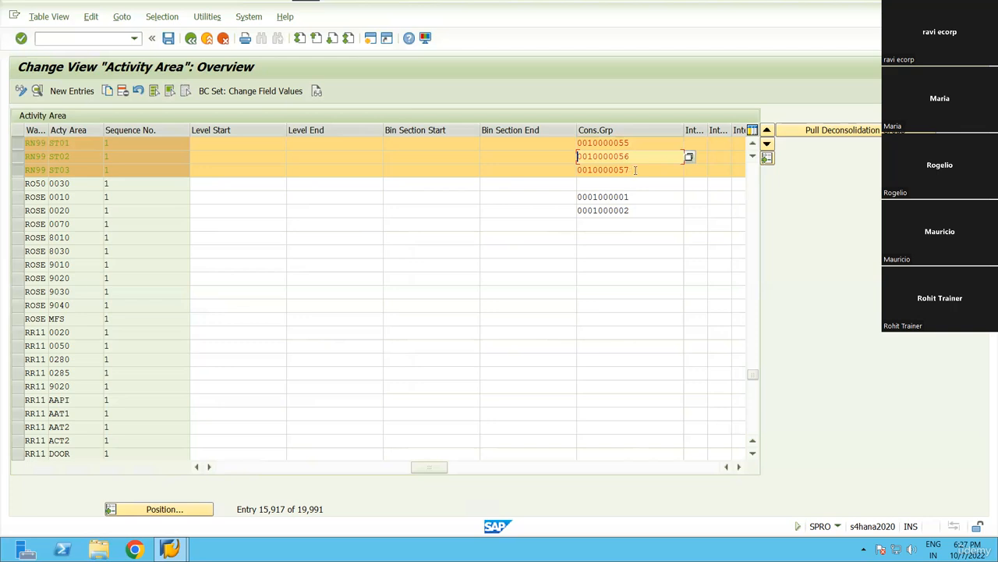
pyautogui.press('Down')
pyautogui.moveTo(632, 171); pyautogui.dragTo(557, 160)
pyautogui.moveTo(628, 141); pyautogui.dragTo(576, 158)
pyautogui.moveTo(632, 170); pyautogui.dragTo(527, 176)
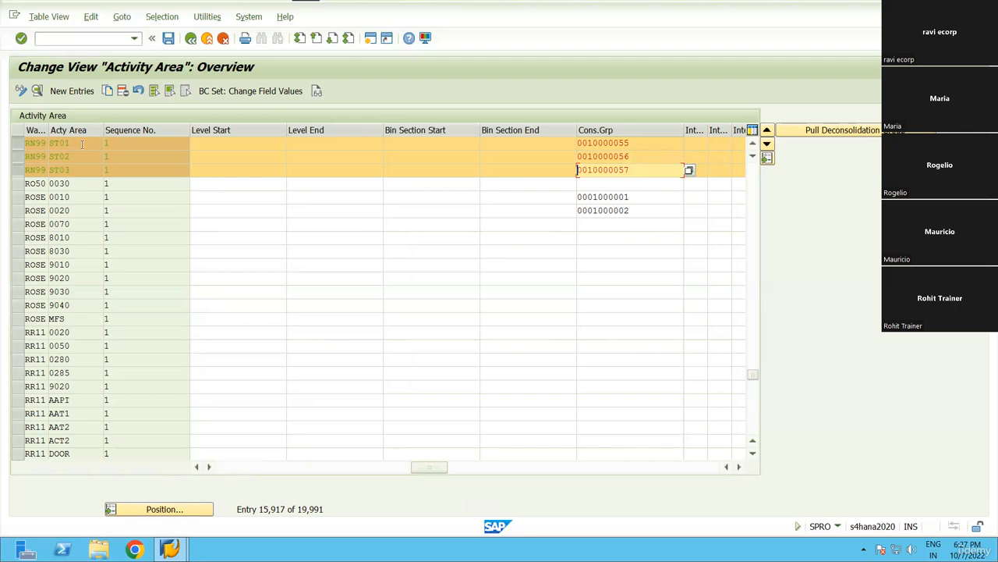
pyautogui.moveTo(72, 145); pyautogui.dragTo(40, 142)
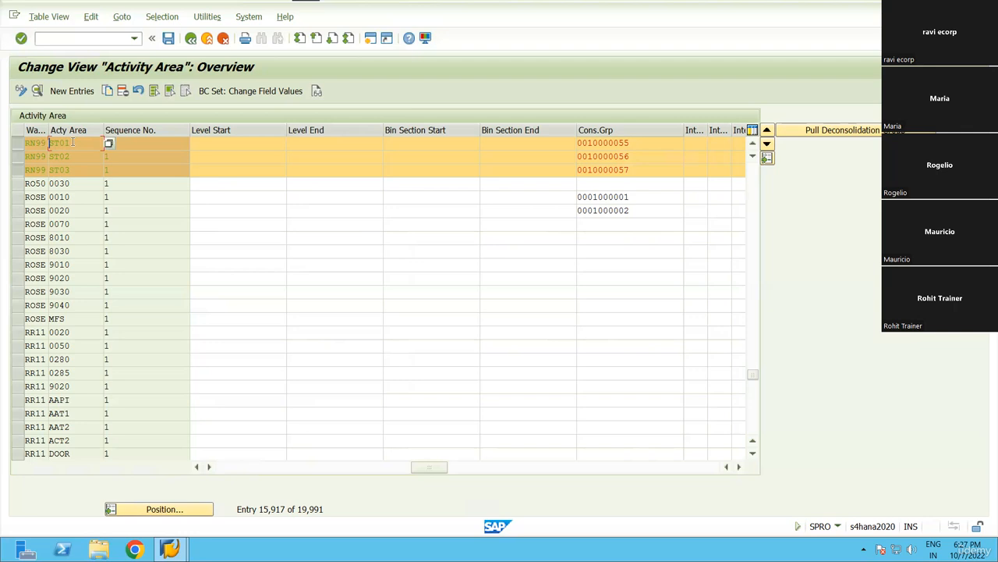
pyautogui.moveTo(650, 159); pyautogui.dragTo(554, 162)
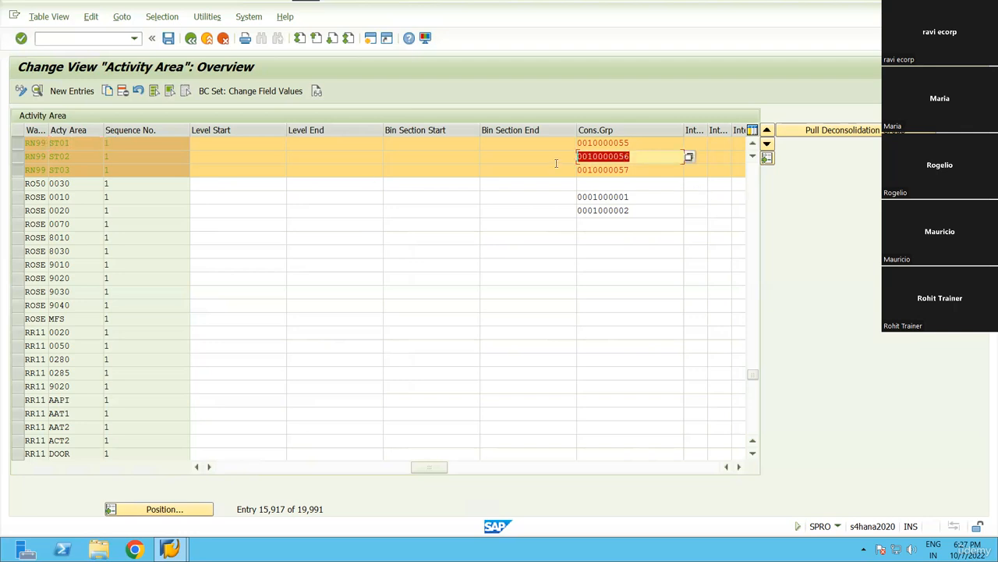
pyautogui.moveTo(643, 172); pyautogui.dragTo(552, 173)
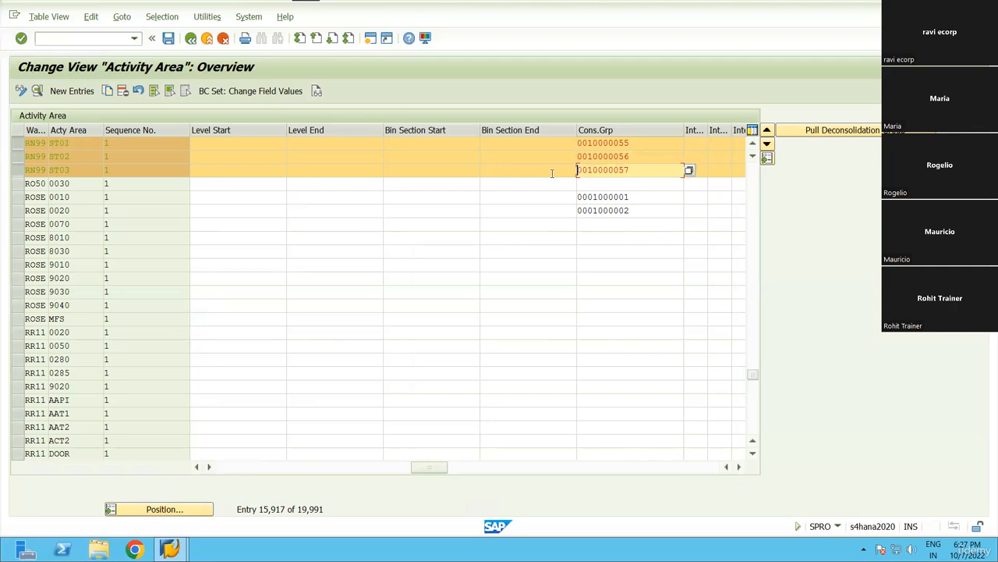
pyautogui.click(646, 157)
pyautogui.moveTo(636, 171); pyautogui.dragTo(567, 173)
pyautogui.press('Return')
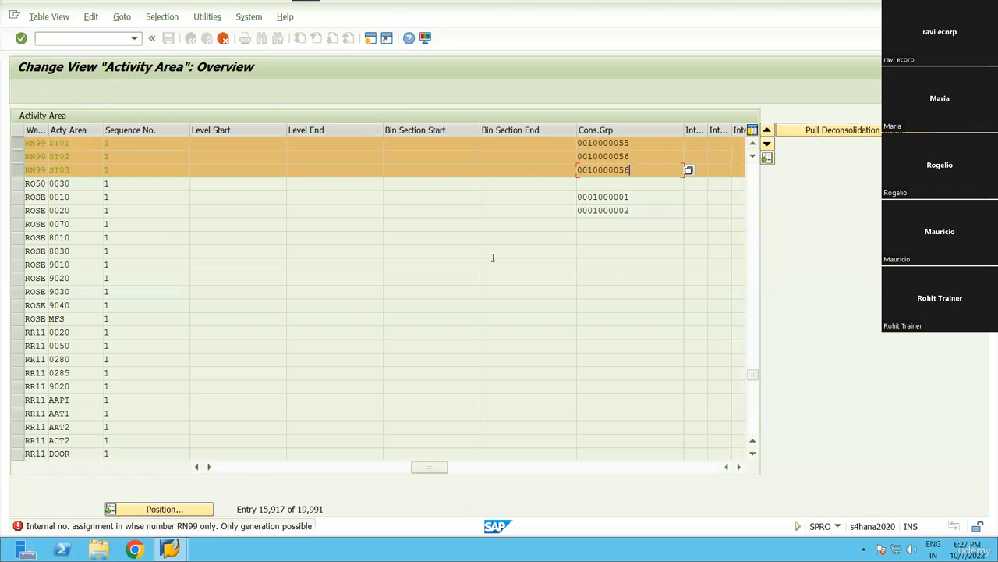
# Discard the unsaved consolidation group edits and leave the activity area table without saving.
pyautogui.moveTo(645, 159); pyautogui.dragTo(551, 161)
pyautogui.press('F12')
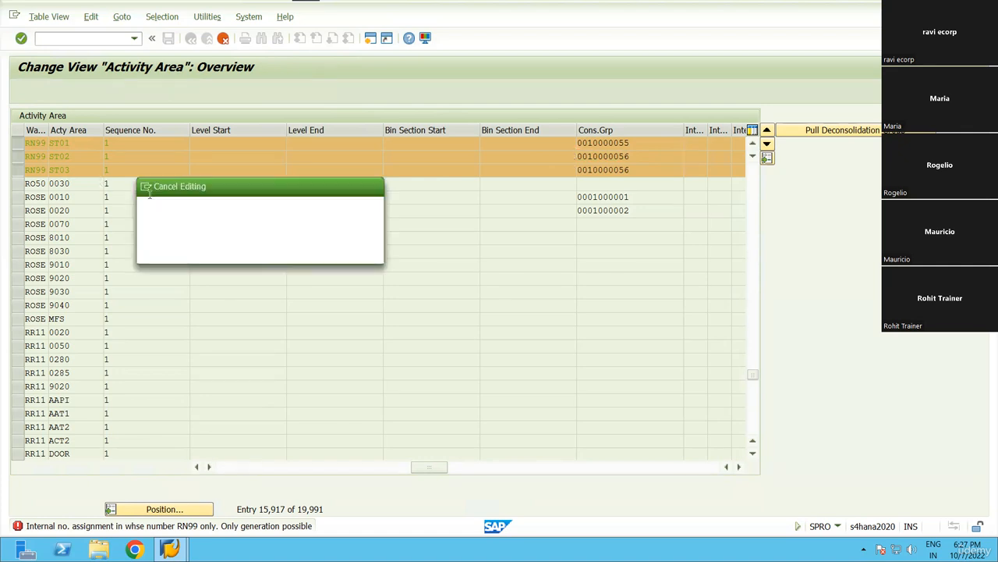
pyautogui.click(201, 253)
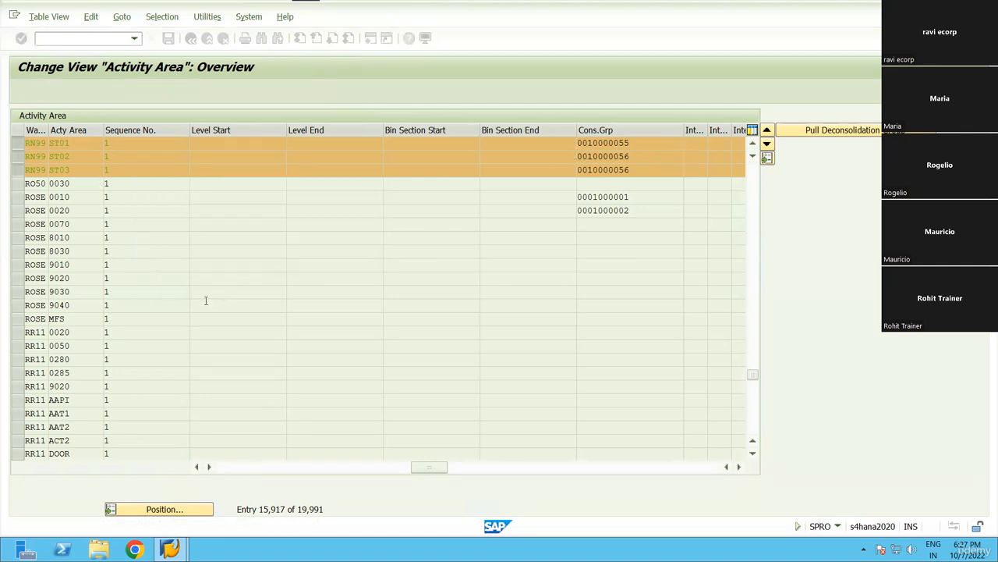
pyautogui.press('F3')
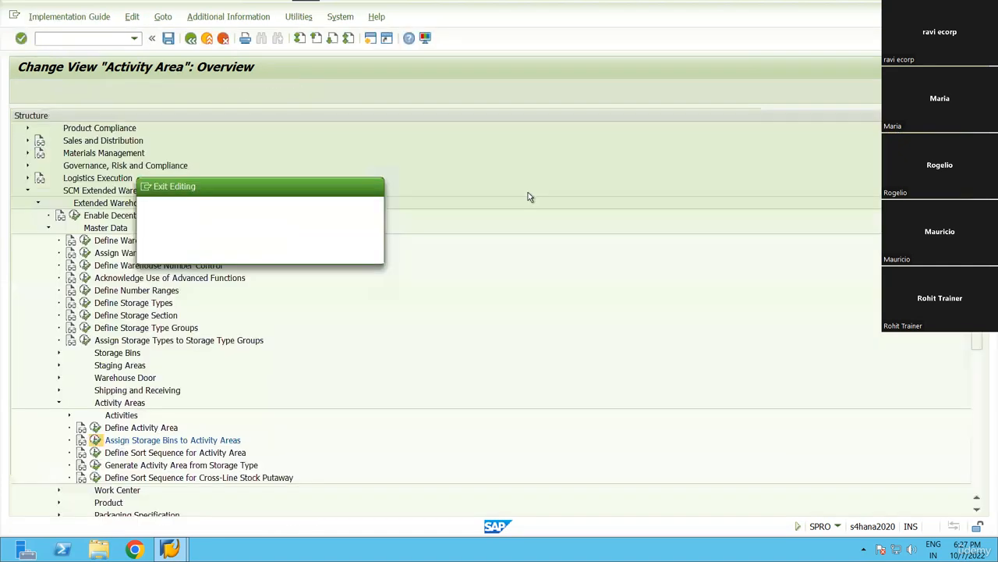
pyautogui.click(263, 250)
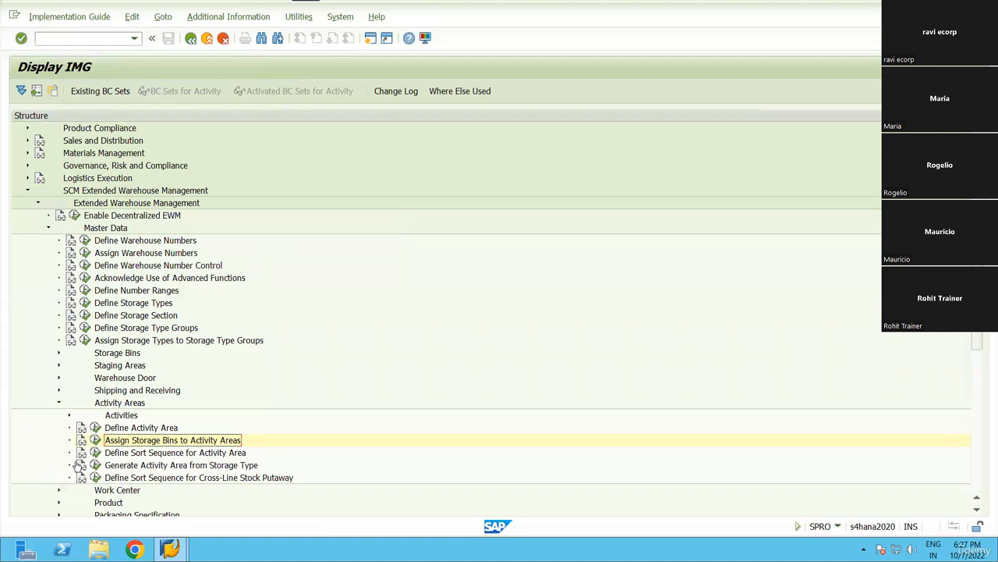
# Reopen Assign Storage Bins to Activity Areas, position to RN99 ST01, and select rows ST01–ST03.
pyautogui.click(95, 440)
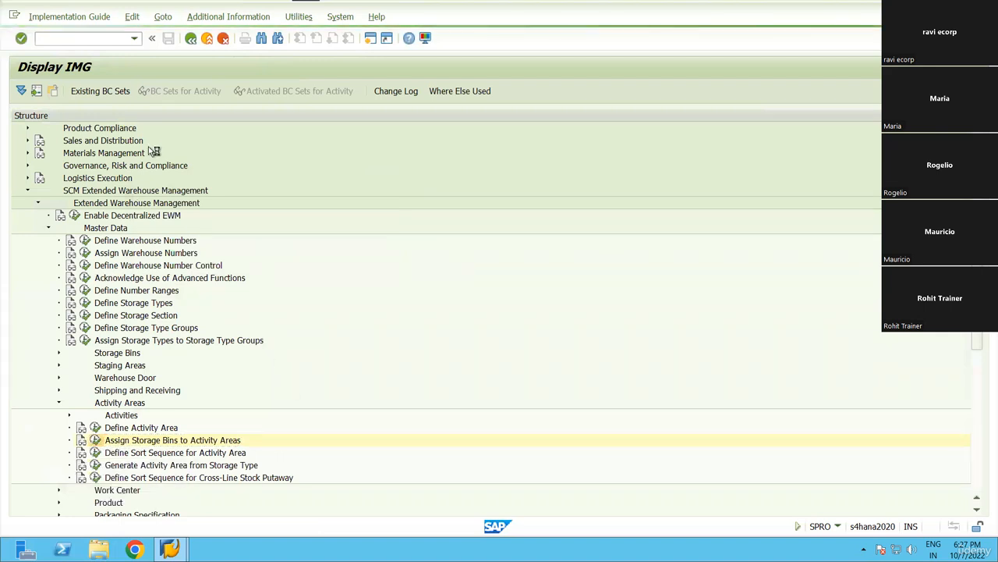
pyautogui.click(187, 508)
pyautogui.write('RN99')
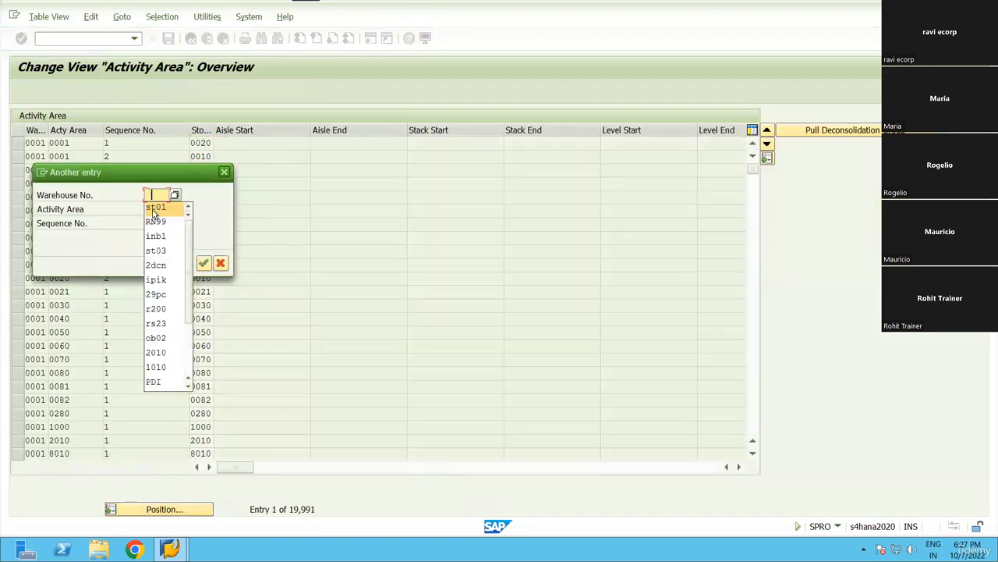
pyautogui.press('Tab')
pyautogui.write('st01')
pyautogui.click(203, 264)
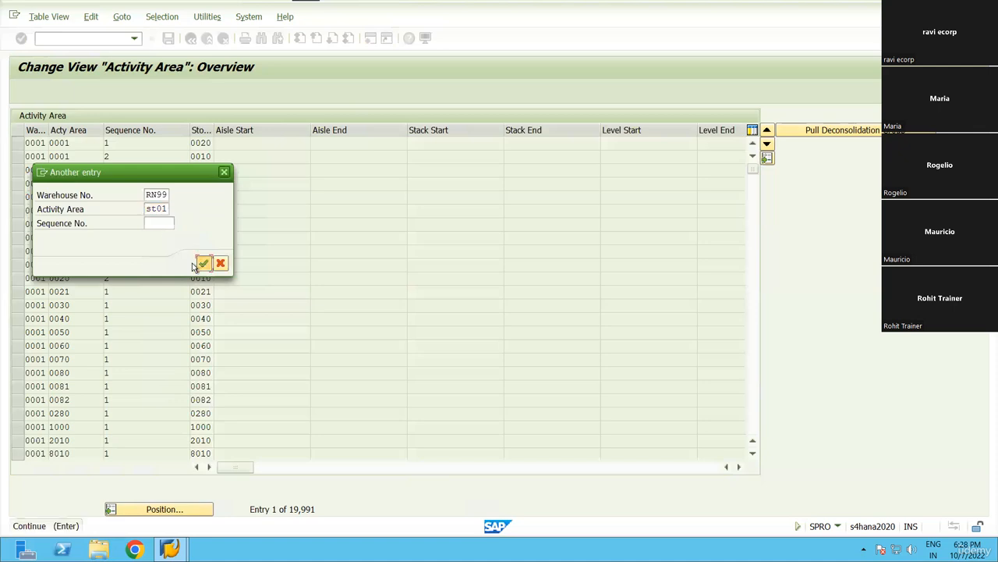
pyautogui.click(18, 144)
pyautogui.click(18, 157)
pyautogui.click(18, 170)
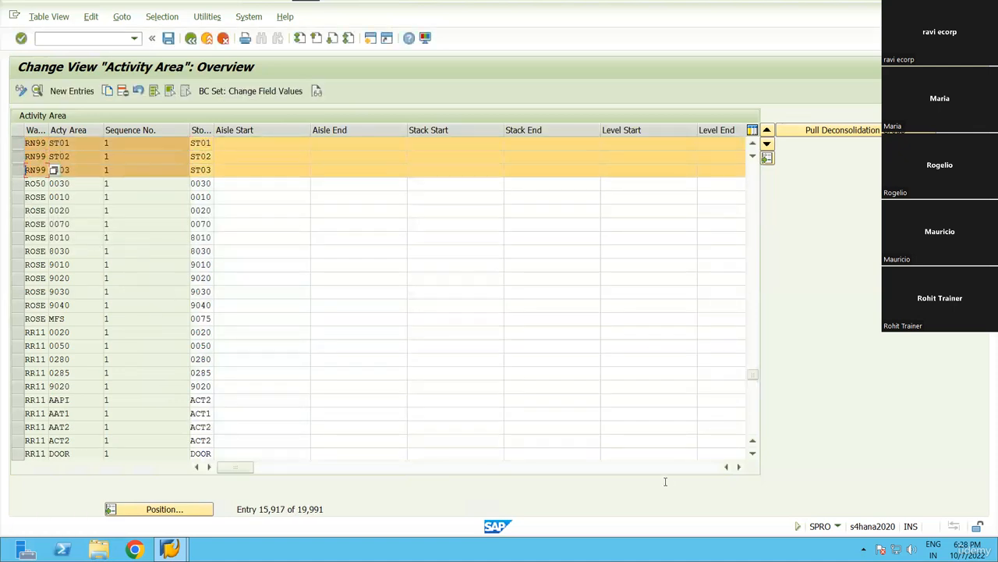
pyautogui.click(739, 466)
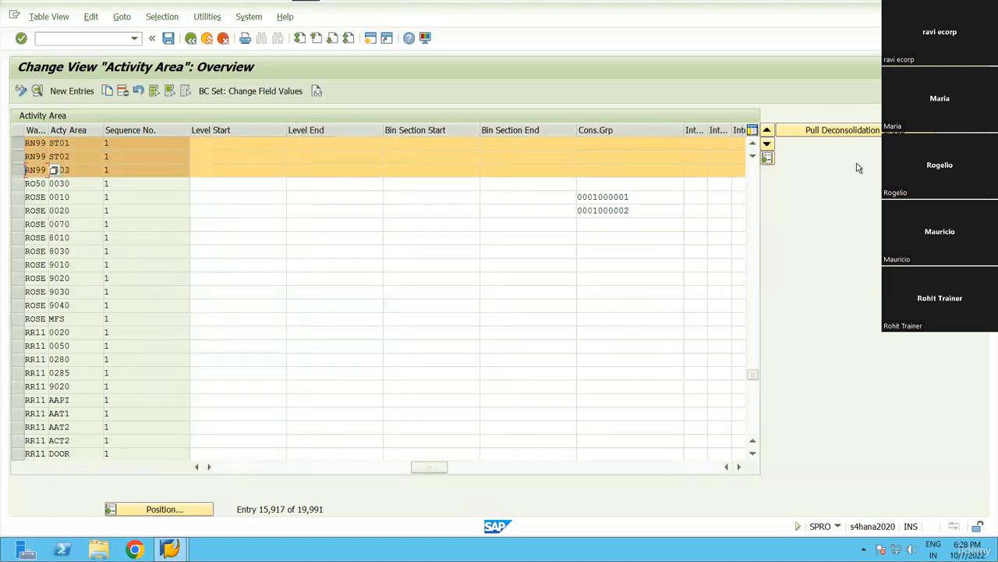
pyautogui.hotkey('ctrl', 'v')
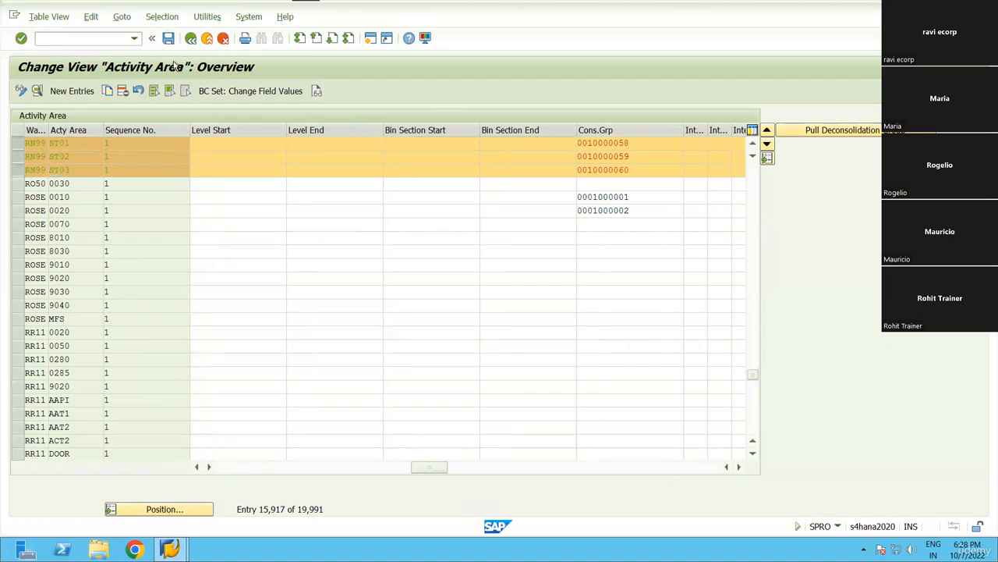
pyautogui.hotkey('ctrl', 's')
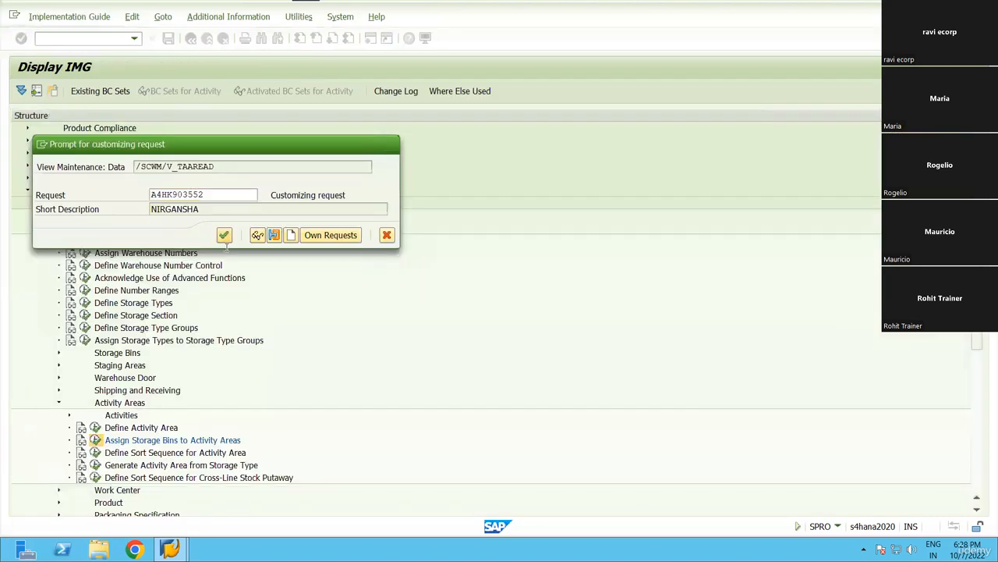
pyautogui.click(223, 232)
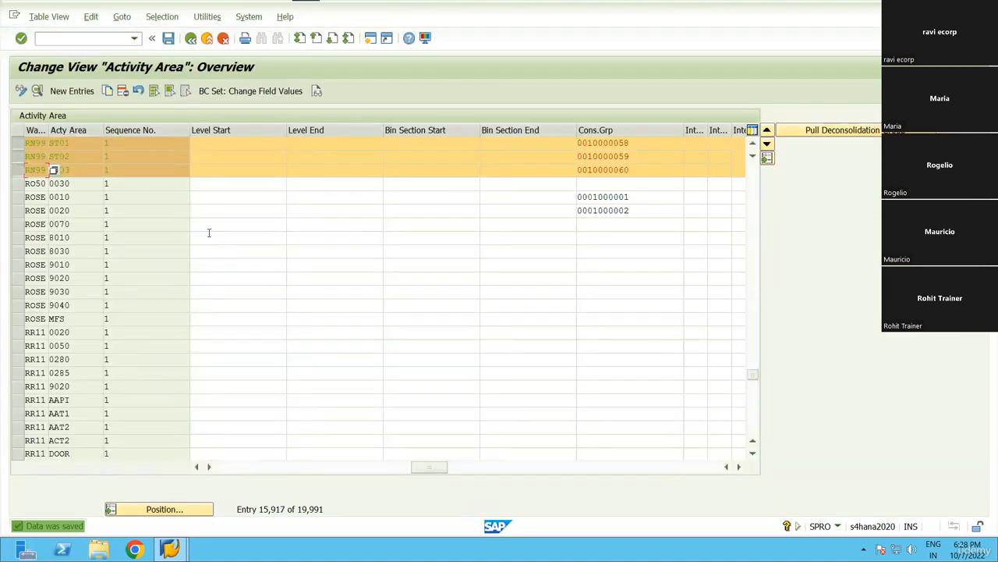
# Check the three new consolidation groups and return to the IMG tree.
pyautogui.click(579, 145)
pyautogui.click(581, 158)
pyautogui.click(582, 170)
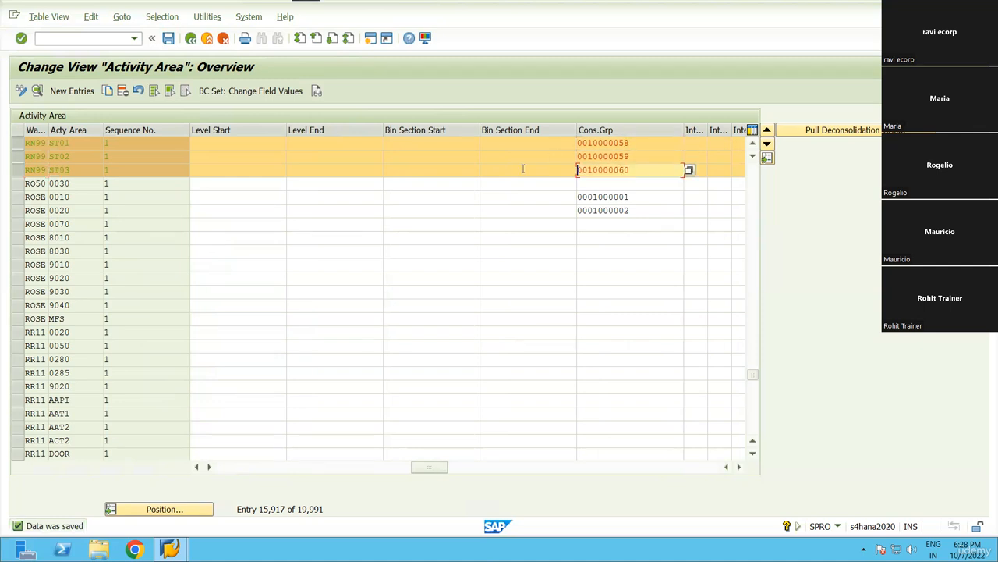
pyautogui.click(57, 143)
pyautogui.click(51, 156)
pyautogui.click(49, 170)
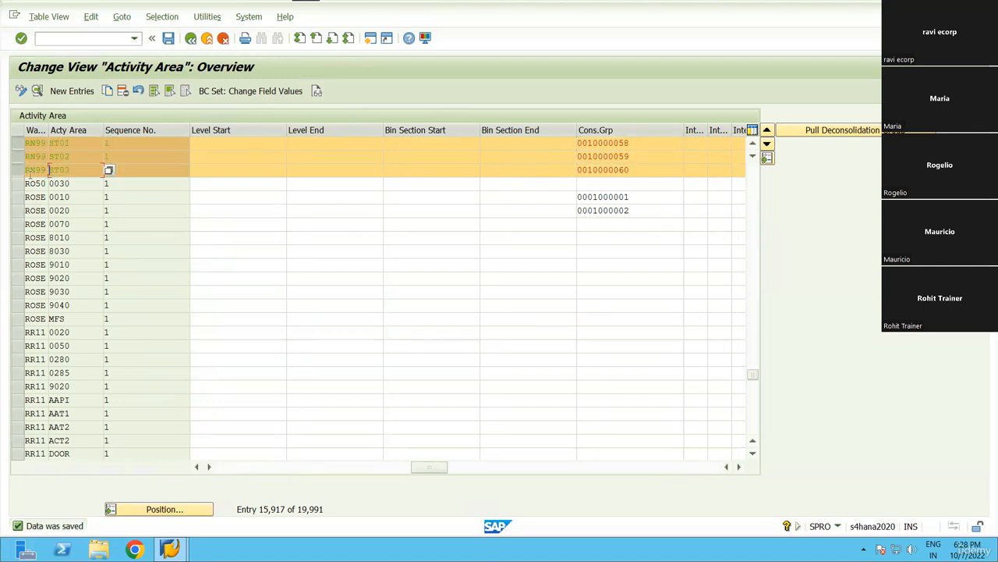
pyautogui.click(190, 39)
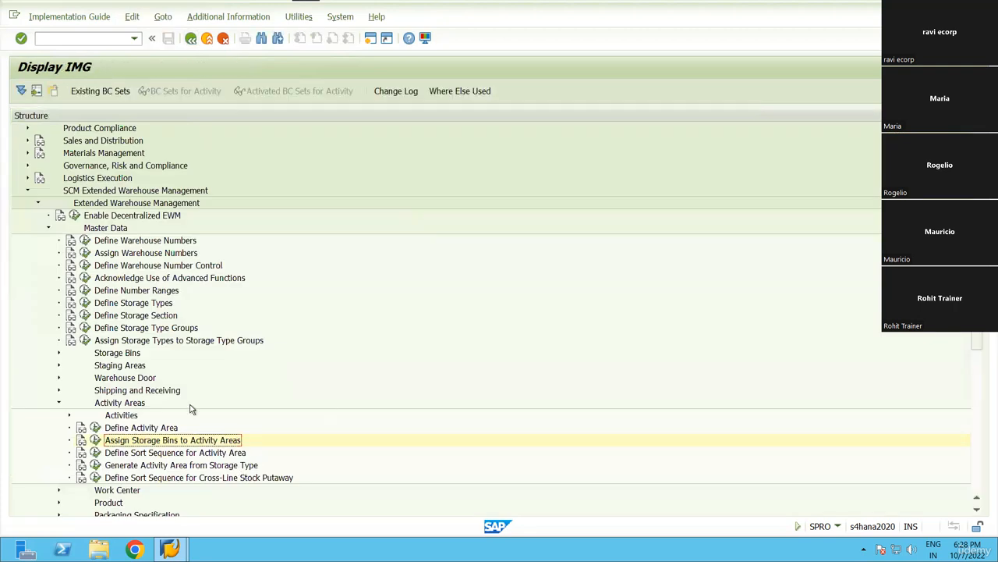
# Collapse the Activity Areas and Master Data branches and select Cross-Process Settings.
pyautogui.scroll(-1, 208, 394)
pyautogui.click(60, 366)
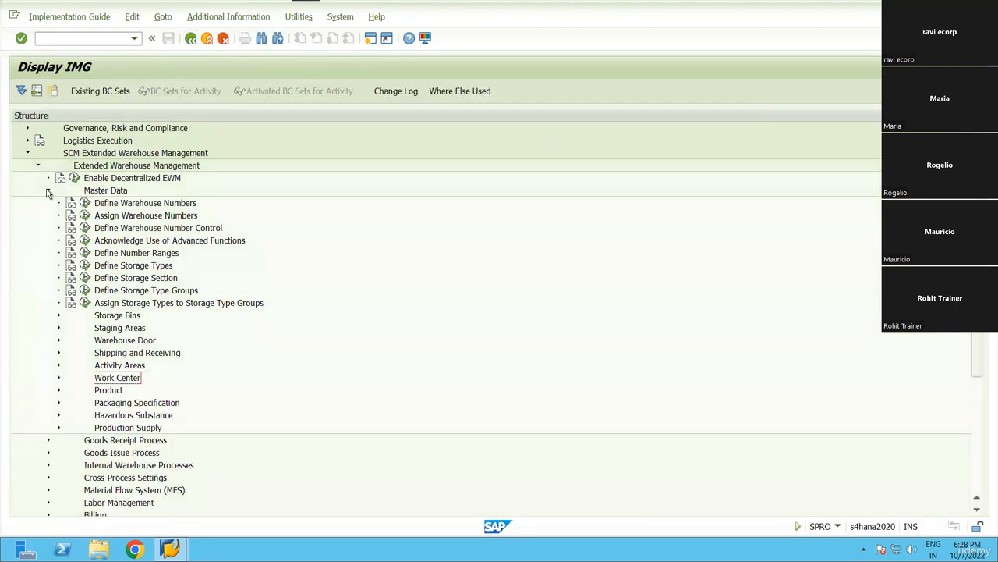
pyautogui.click(48, 191)
pyautogui.click(122, 244)
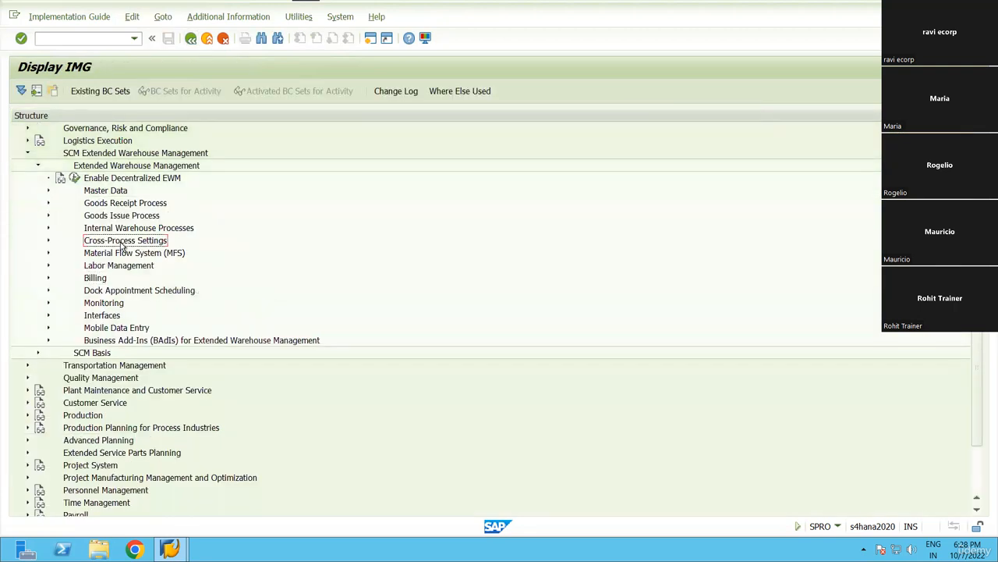
# Run Define Process-Oriented Storage Control under Cross-Process Settings > Warehouse Task, then restore the remote window.
pyautogui.press('Right')
pyautogui.press('Down')
pyautogui.press('Down')
pyautogui.press('Down')
pyautogui.press('Down')
pyautogui.press('Down')
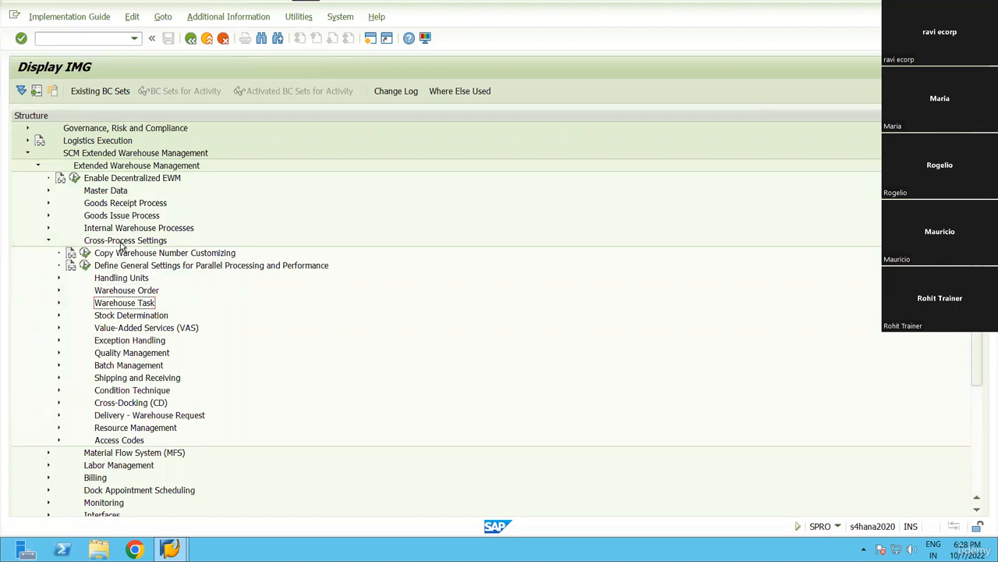
pyautogui.press('Right')
pyautogui.press('Down')
pyautogui.press('Down')
pyautogui.press('Down')
pyautogui.press('Down')
pyautogui.press('Up')
pyautogui.press('Left')
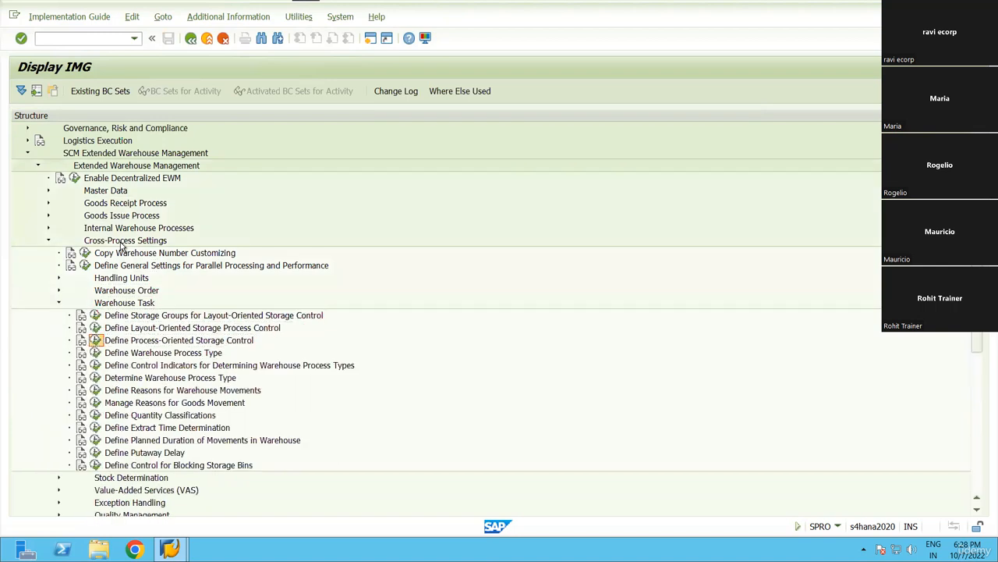
pyautogui.press('Return')
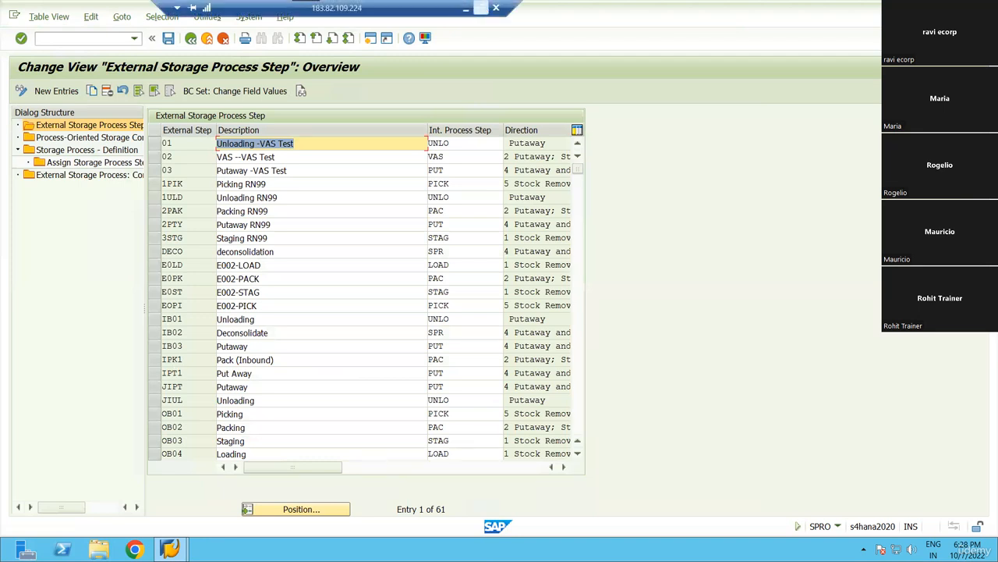
pyautogui.click(481, 7)
# Look up the DCON step row in the Excel process notes.
pyautogui.hotkey('alt', 'Tab')
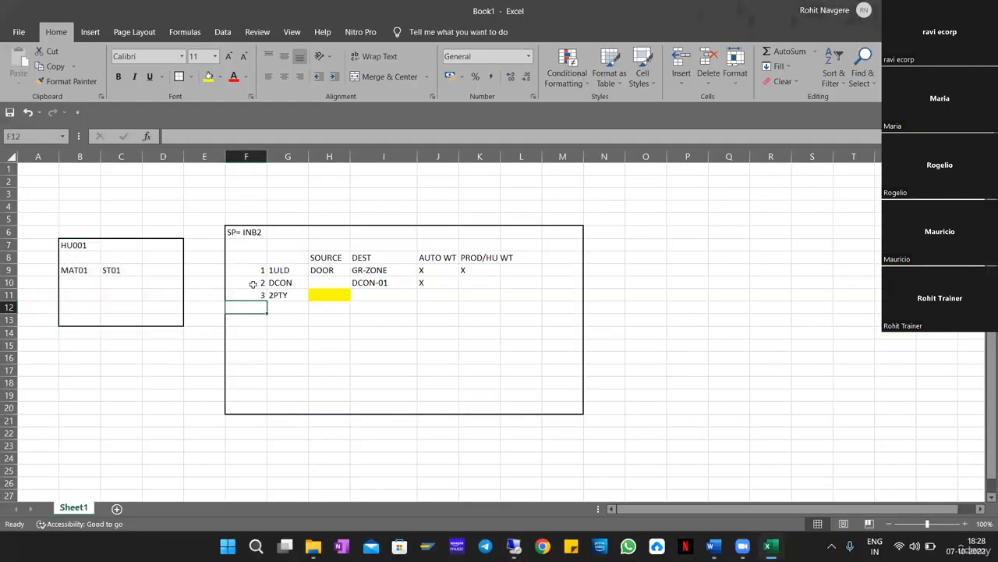
pyautogui.moveTo(257, 284); pyautogui.dragTo(538, 283)
pyautogui.hotkey('alt', 'Tab')
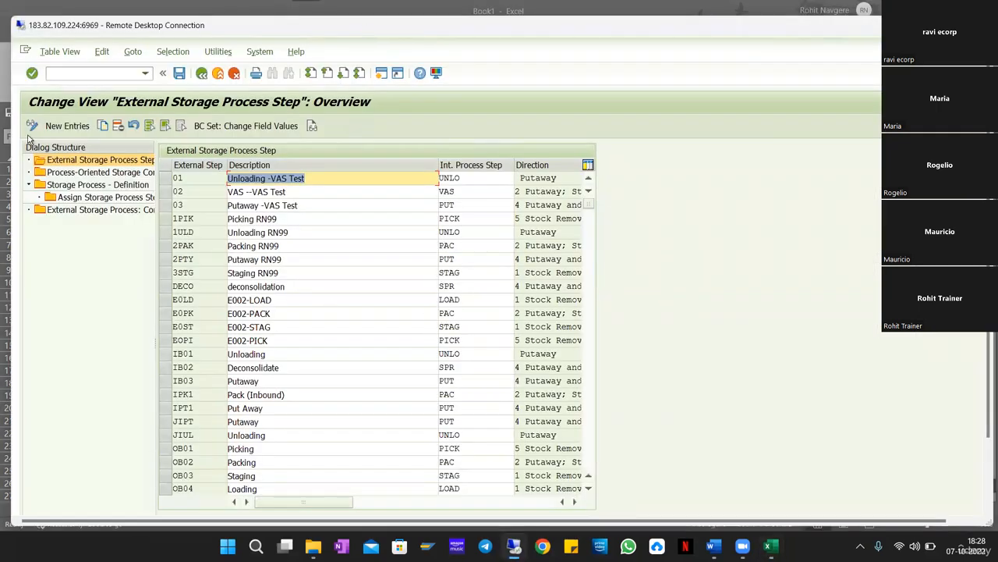
# Add and save external step DCON, 'Dcon for RN99', mapped to internal step SPR.
pyautogui.click(72, 113)
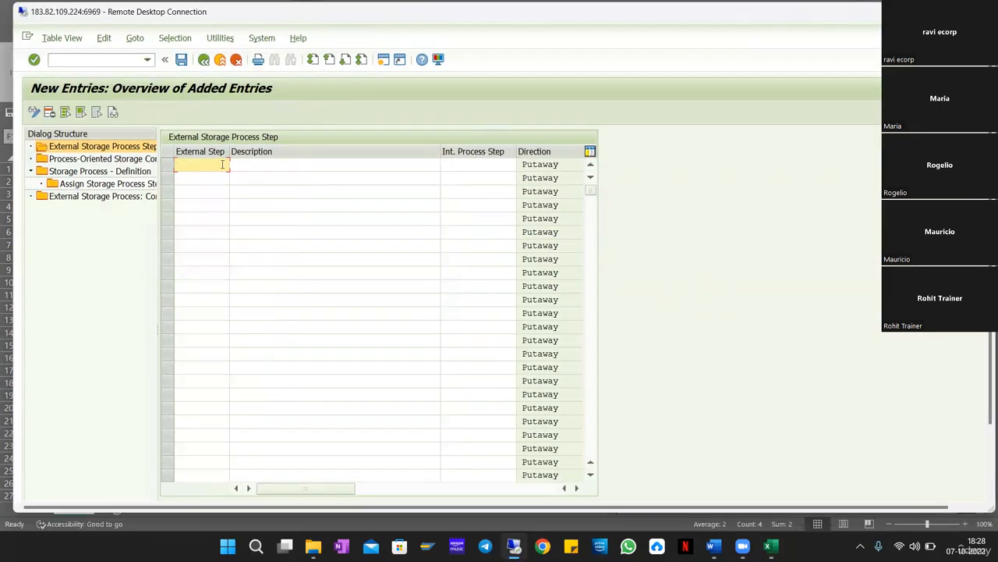
pyautogui.write('DCON')
pyautogui.press('Tab')
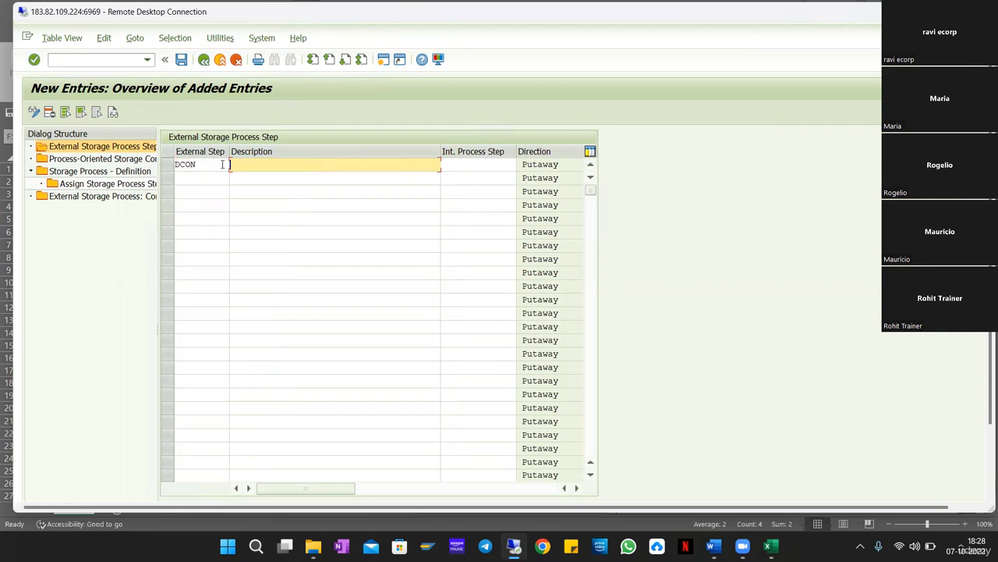
pyautogui.press('Down')
pyautogui.press('Down')
pyautogui.press('Return')
pyautogui.press('Tab')
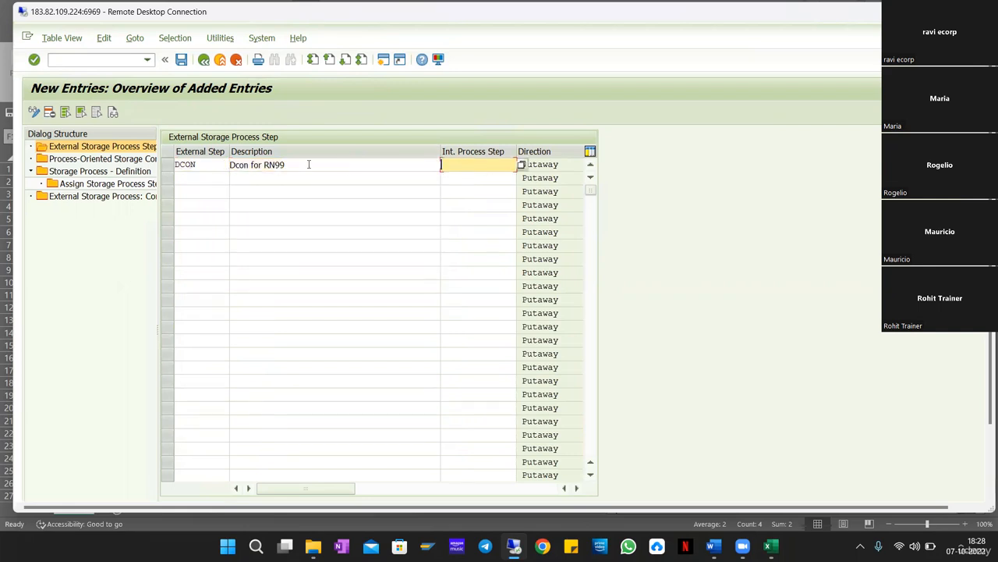
pyautogui.click(521, 166)
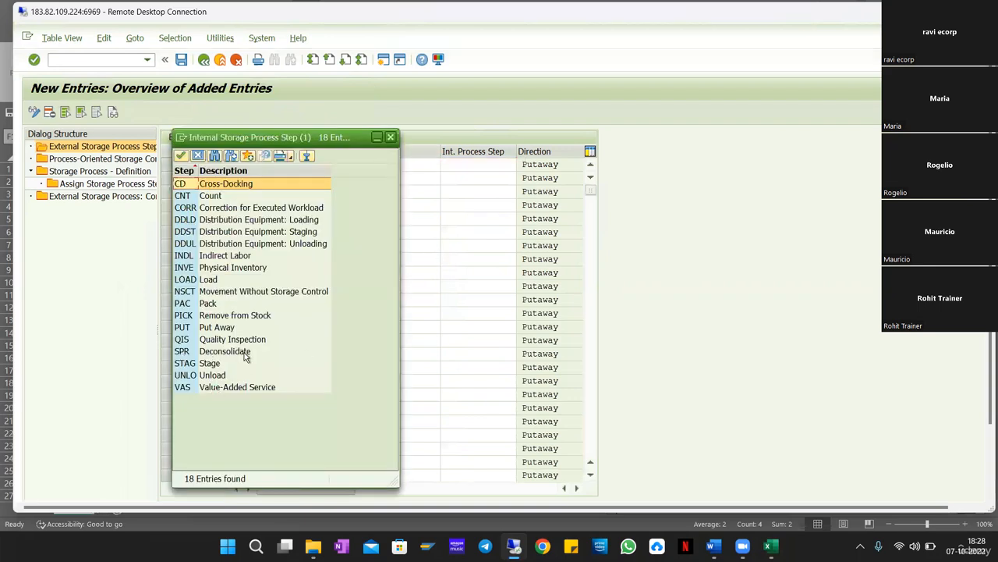
pyautogui.doubleClick(224, 353)
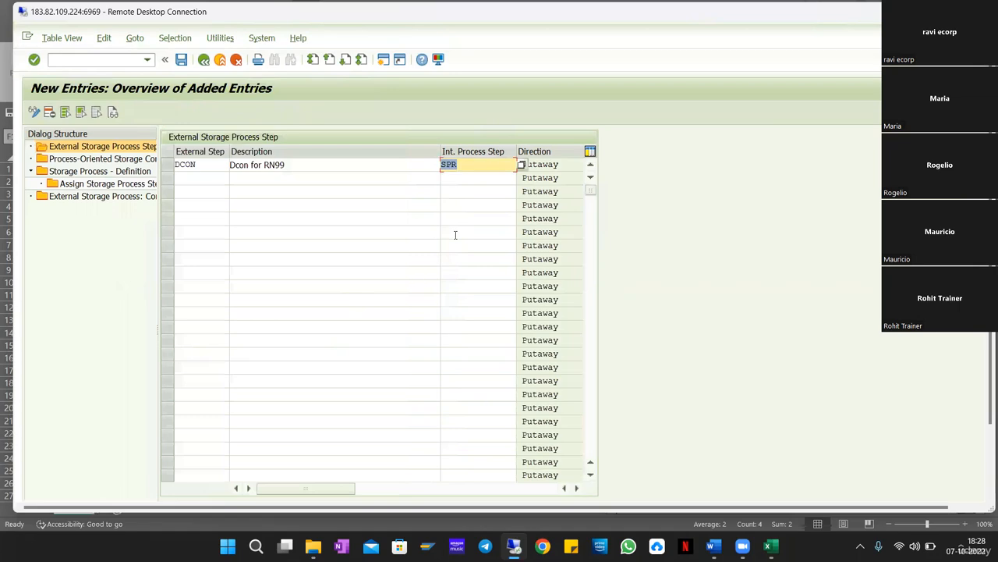
pyautogui.press('Return')
pyautogui.hotkey('ctrl', 's')
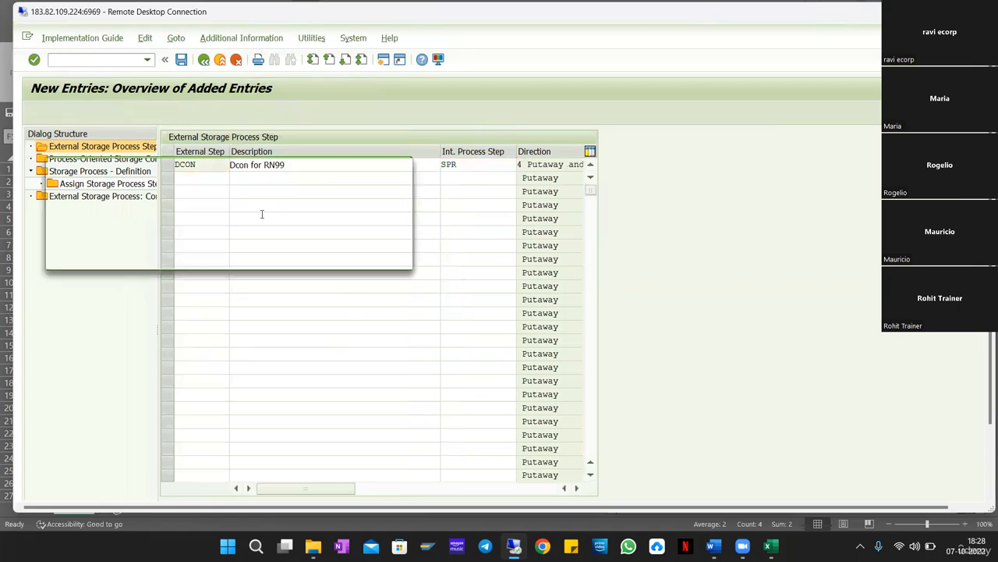
pyautogui.click(238, 257)
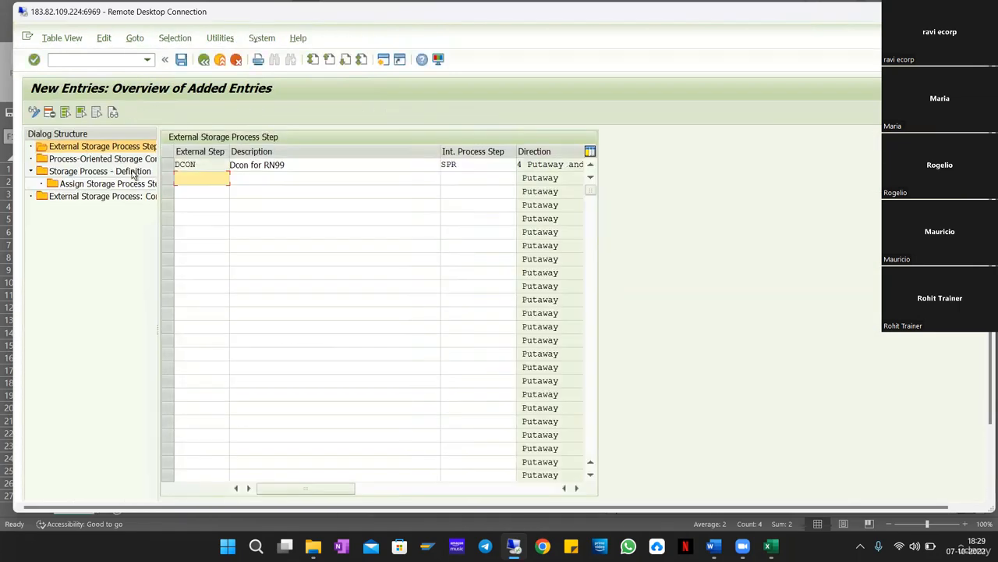
# Open the Process-Oriented Storage Control table and review the 1ULD row in the Excel plan.
pyautogui.doubleClick(92, 160)
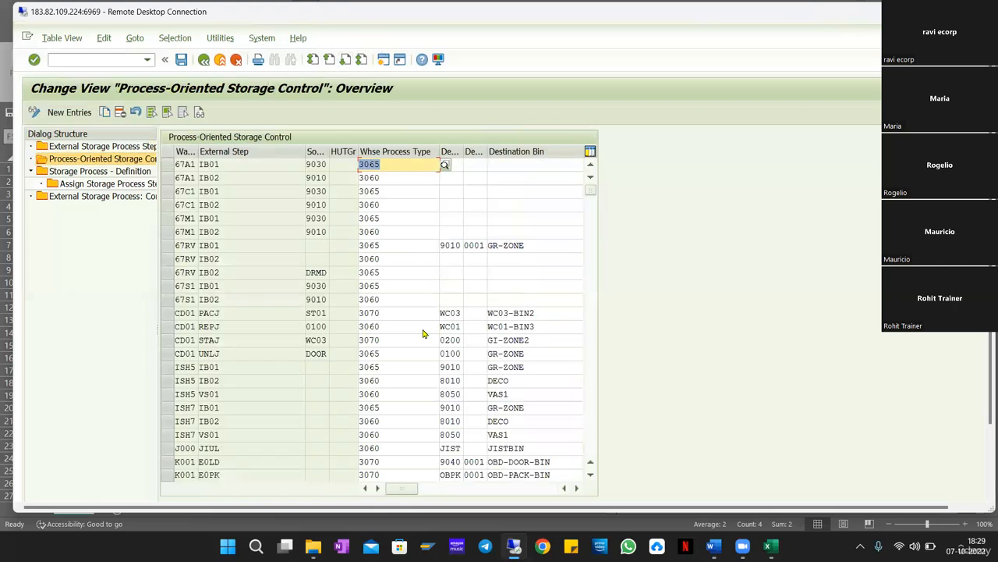
pyautogui.hotkey('alt', 'Tab')
pyautogui.moveTo(242, 270); pyautogui.dragTo(465, 270)
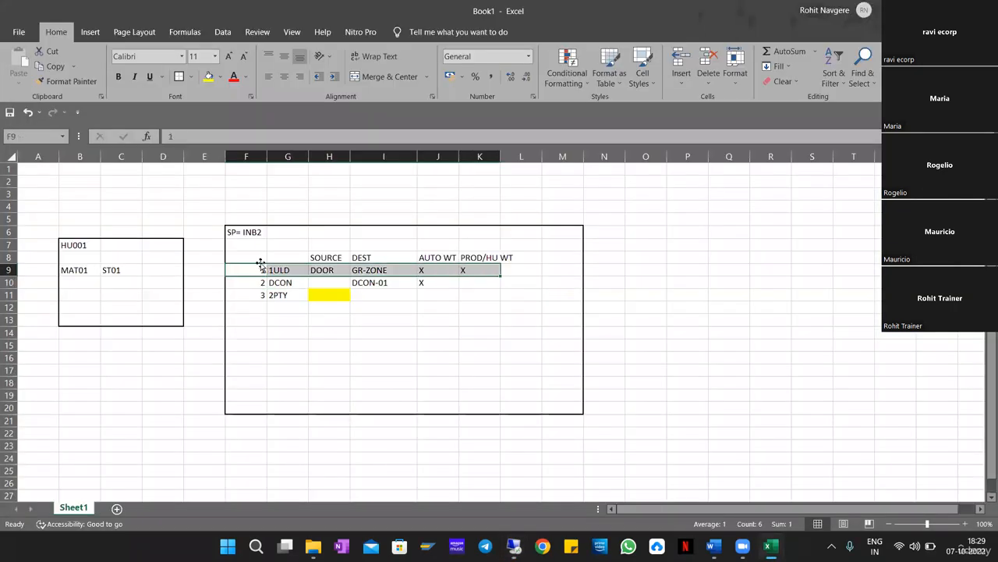
pyautogui.moveTo(243, 269); pyautogui.dragTo(472, 270)
pyautogui.hotkey('alt', 'Tab')
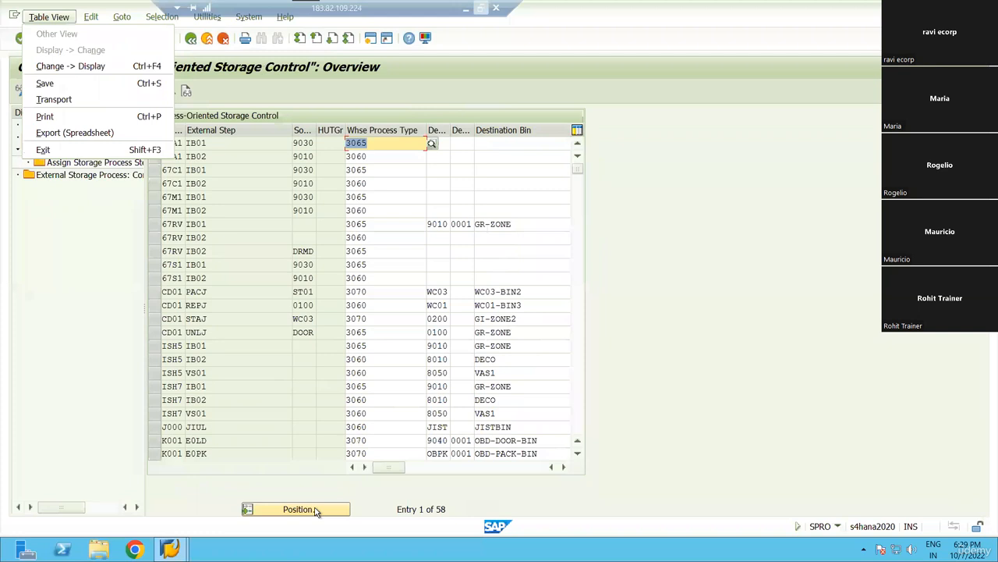
# Position the table to warehouse RN99 and inspect its 1ULD step entry.
pyautogui.click(320, 508)
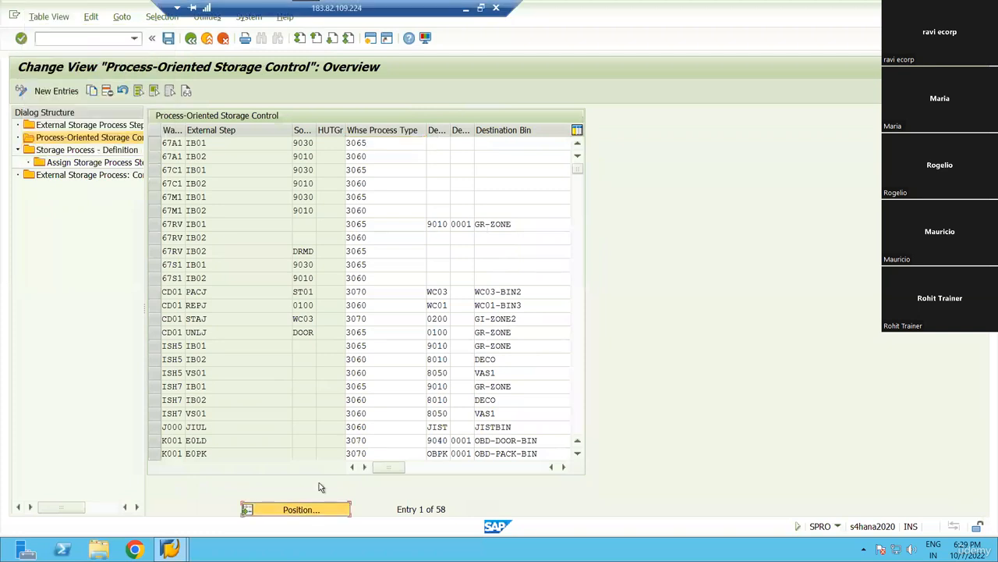
pyautogui.write('RN99')
pyautogui.press('Tab')
pyautogui.press('Tab')
pyautogui.press('Tab')
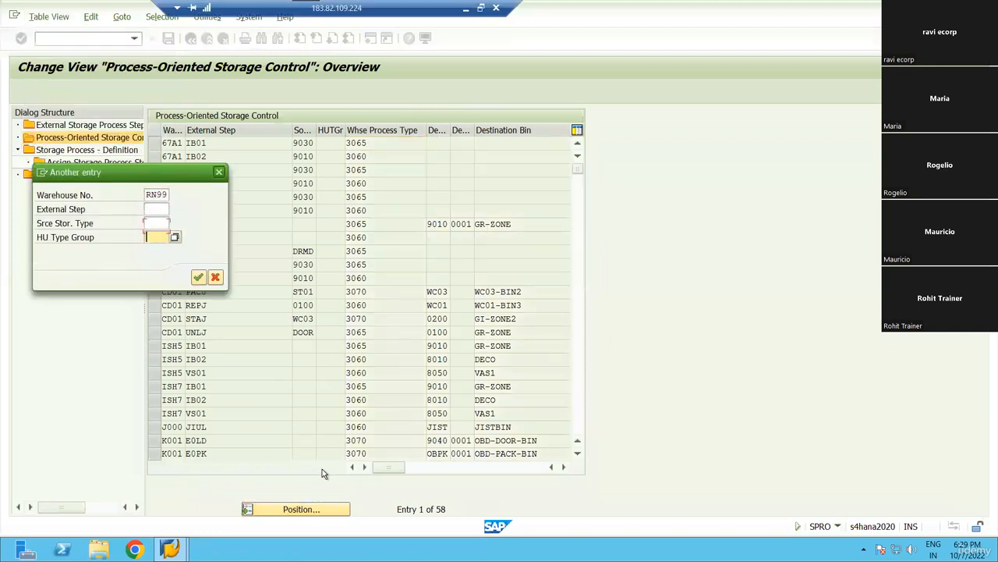
pyautogui.press('Return')
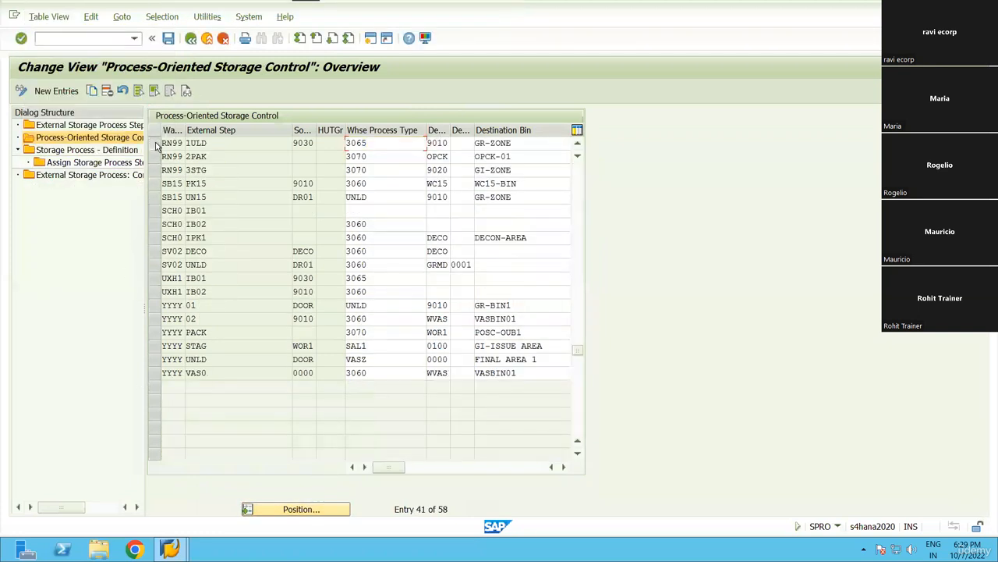
pyautogui.click(412, 143)
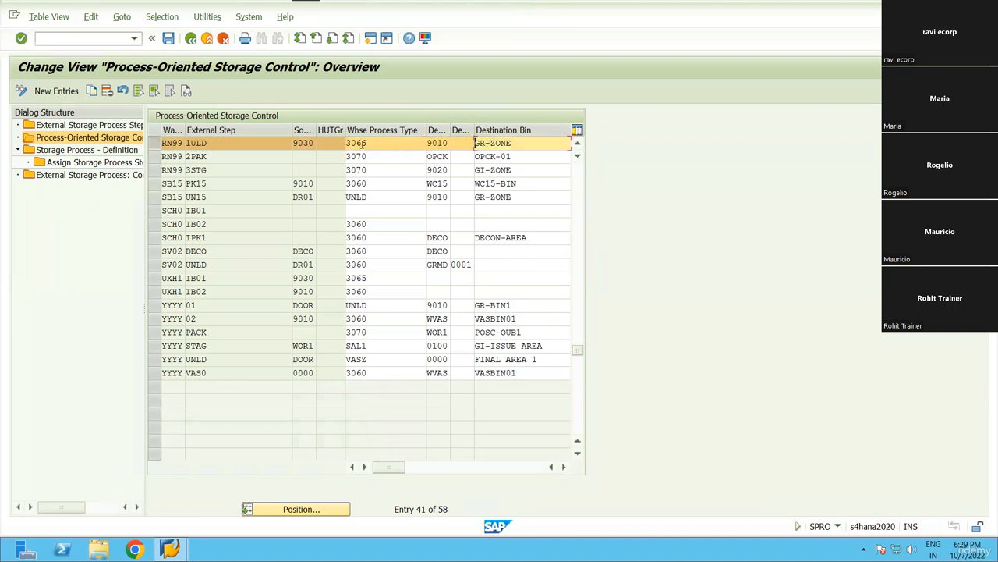
pyautogui.click(153, 143)
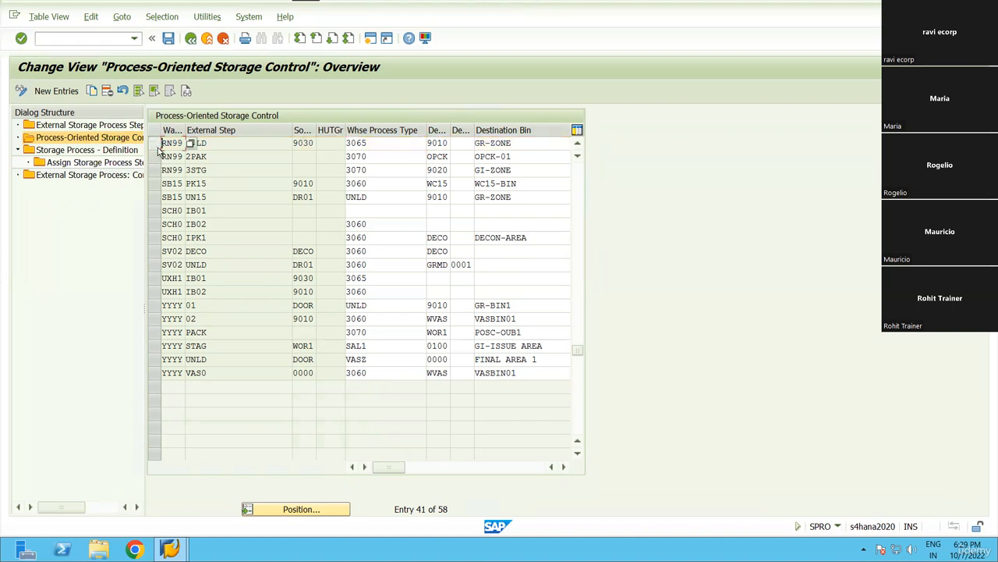
# Start a new storage control entry for warehouse RN99 with external step DCON.
pyautogui.click(57, 91)
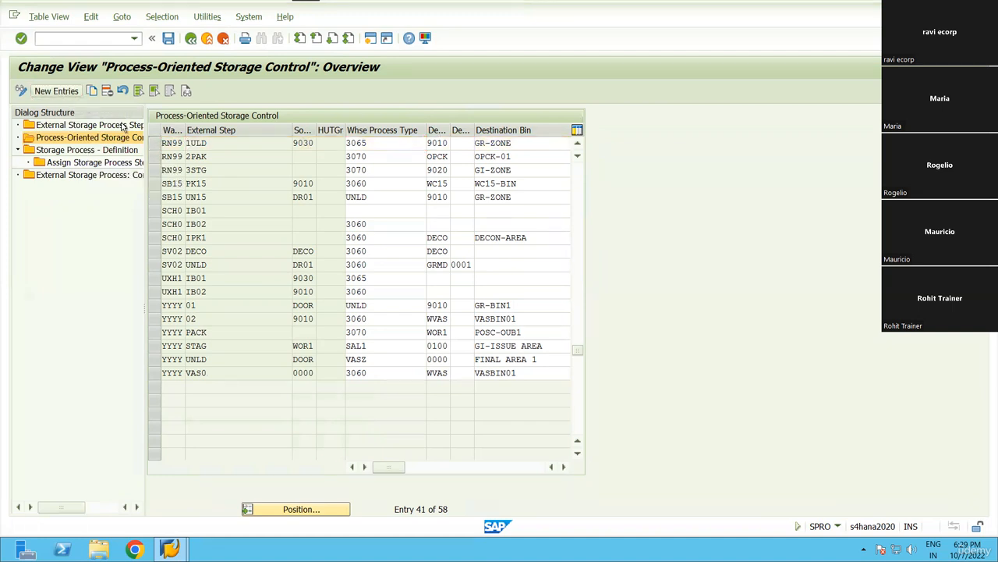
pyautogui.write('RN99')
pyautogui.press('Tab')
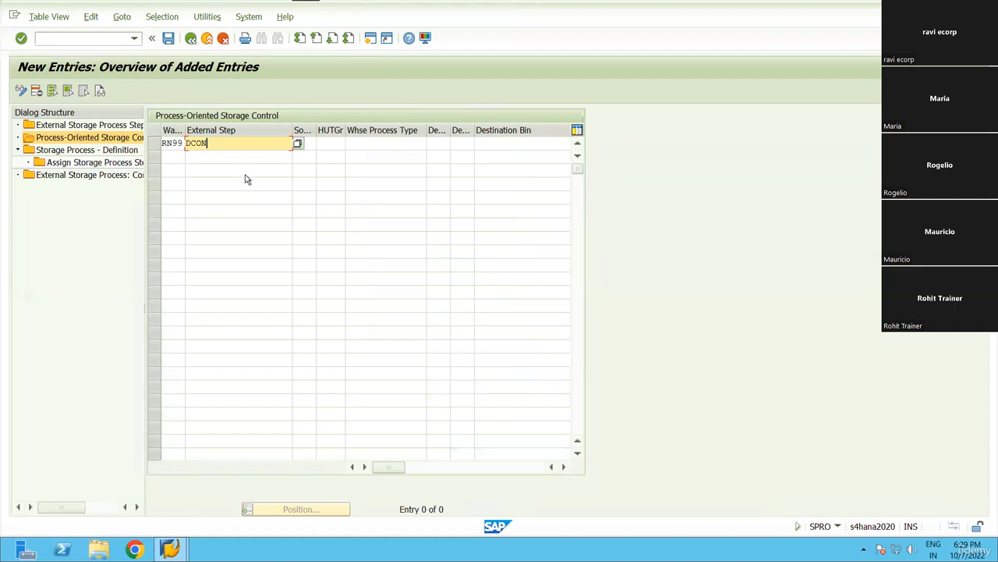
pyautogui.click(297, 144)
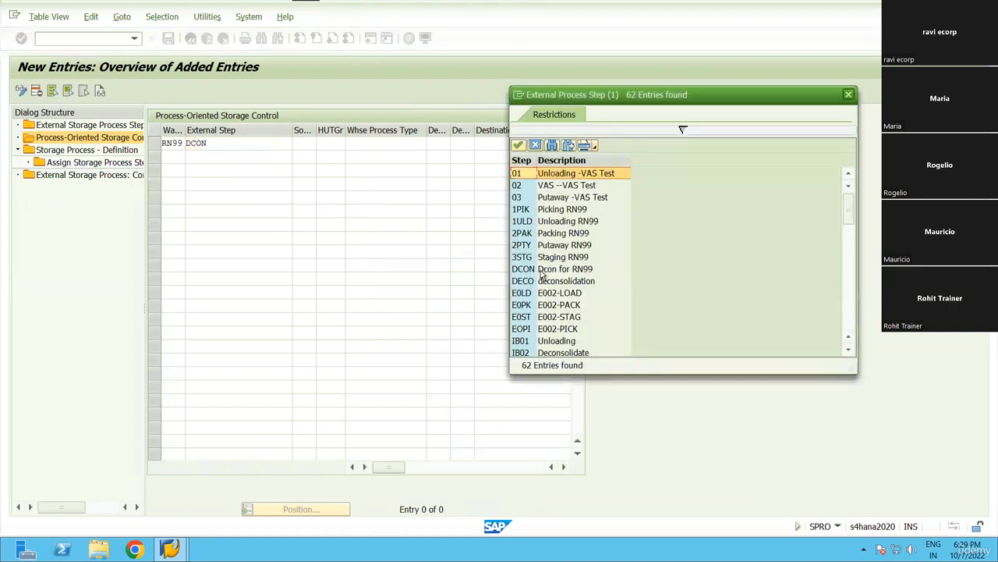
pyautogui.doubleClick(542, 274)
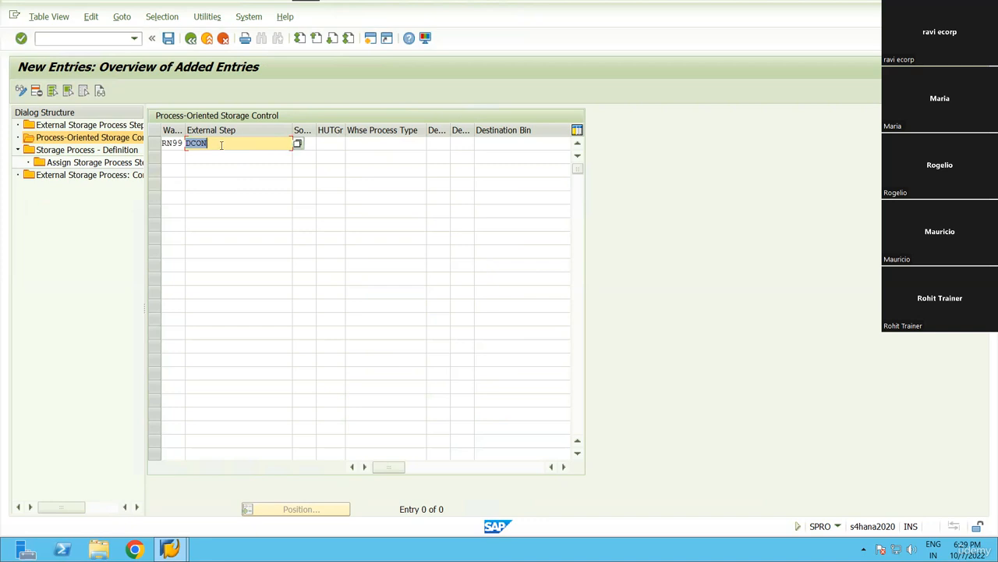
pyautogui.click(299, 145)
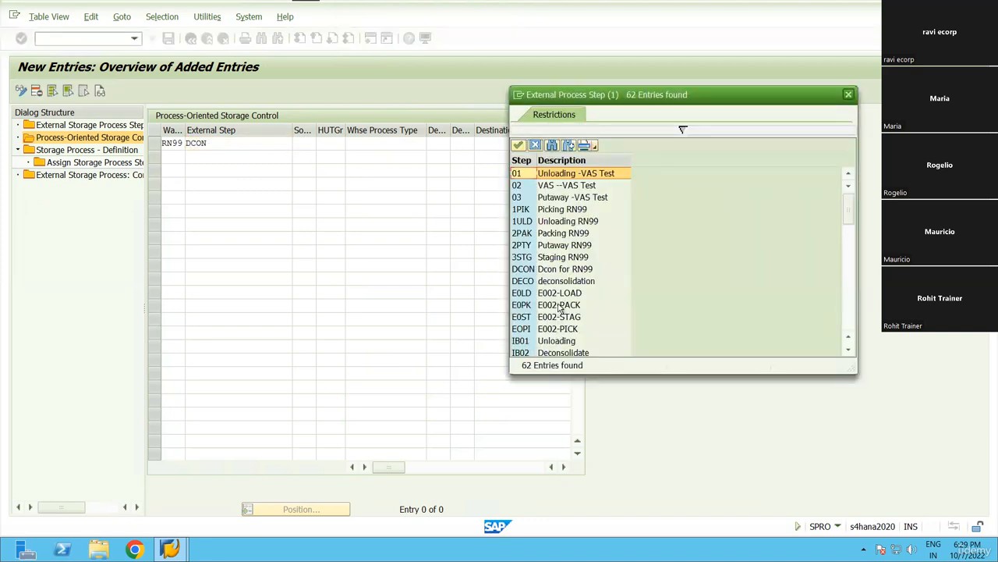
pyautogui.doubleClick(559, 275)
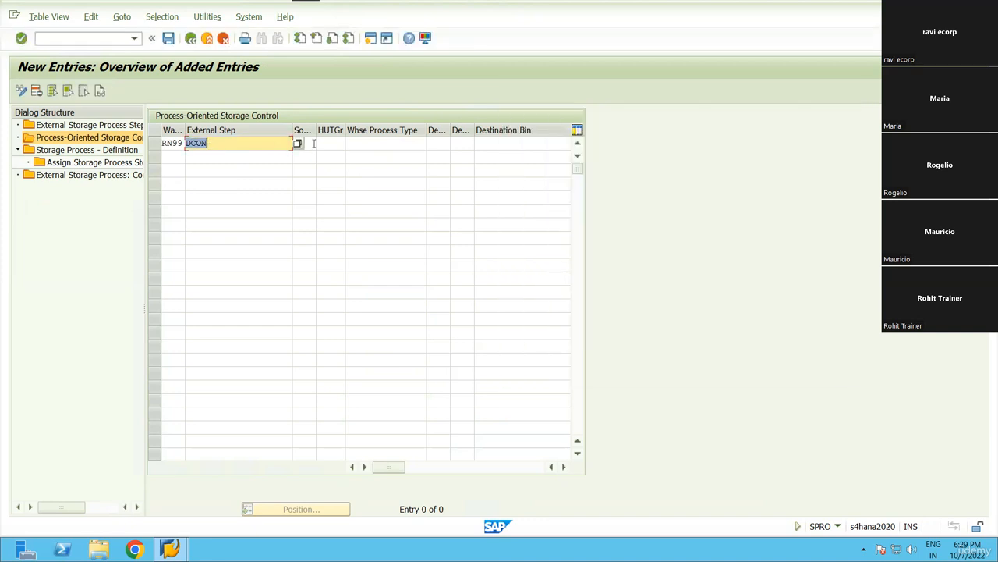
pyautogui.click(311, 144)
# Browse the destination storage type options without choosing one, then shrink the remote window.
pyautogui.hotkey('alt', 'Tab')
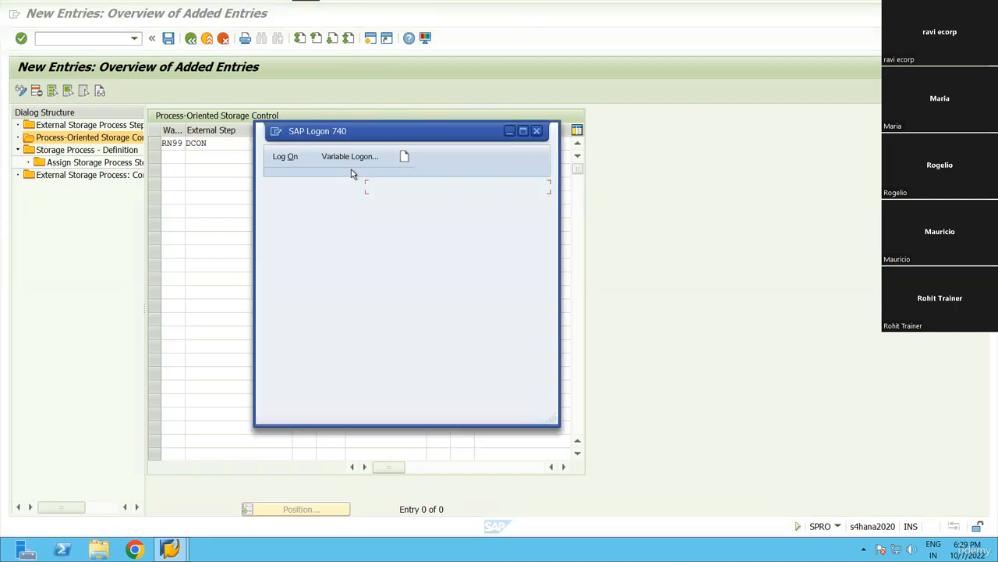
pyautogui.hotkey('alt', 'Tab')
pyautogui.click(494, 145)
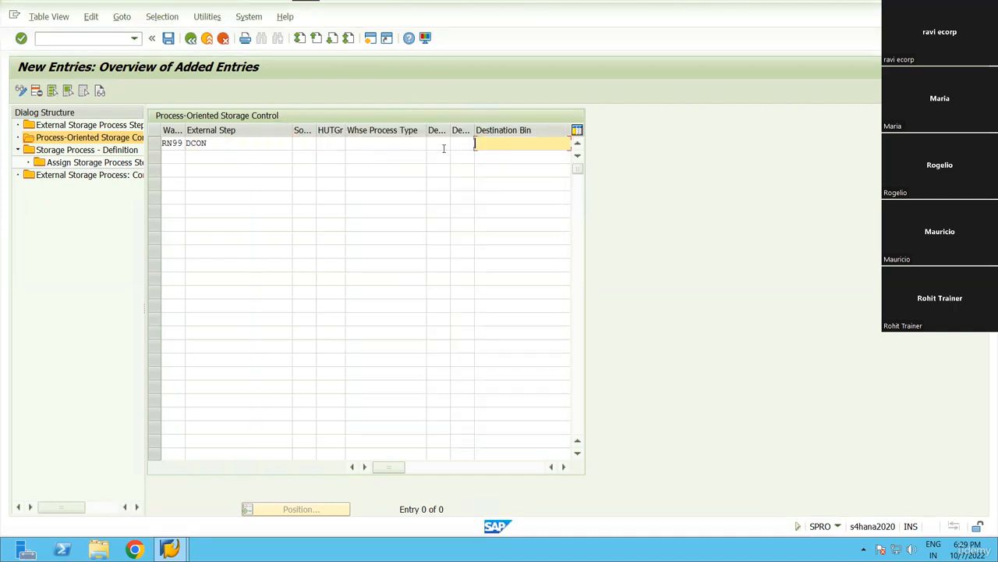
pyautogui.click(446, 144)
pyautogui.click(457, 145)
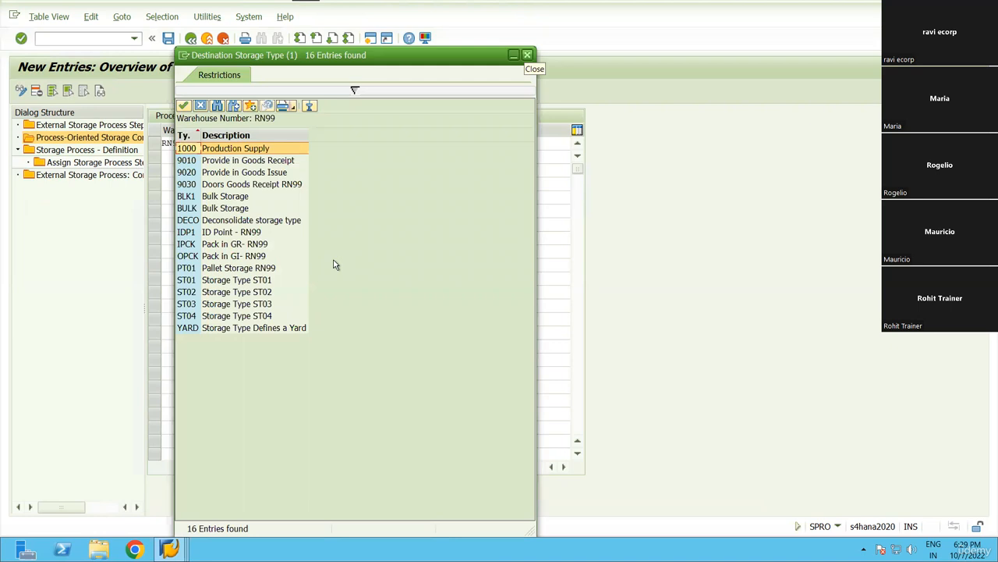
pyautogui.click(528, 55)
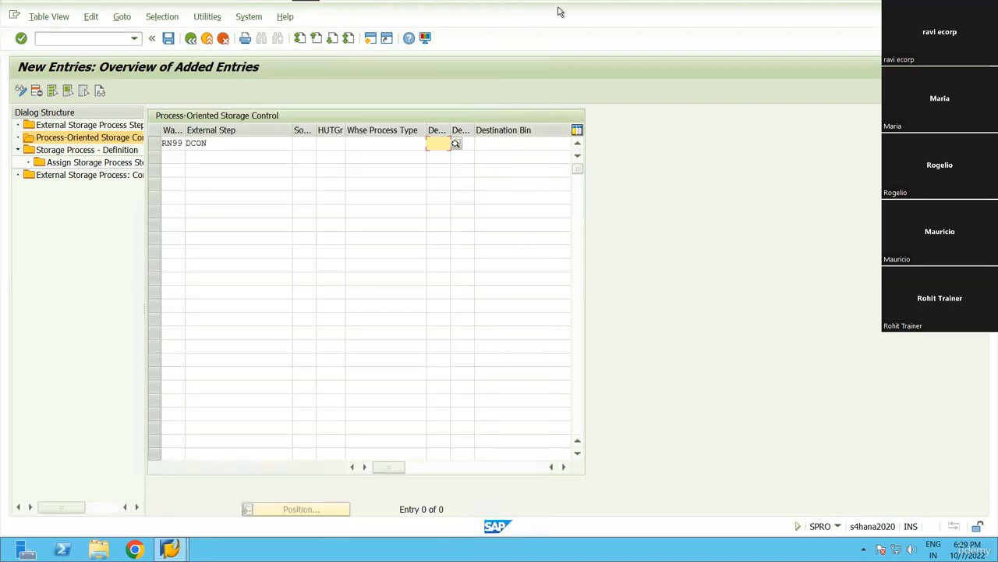
pyautogui.click(489, 7)
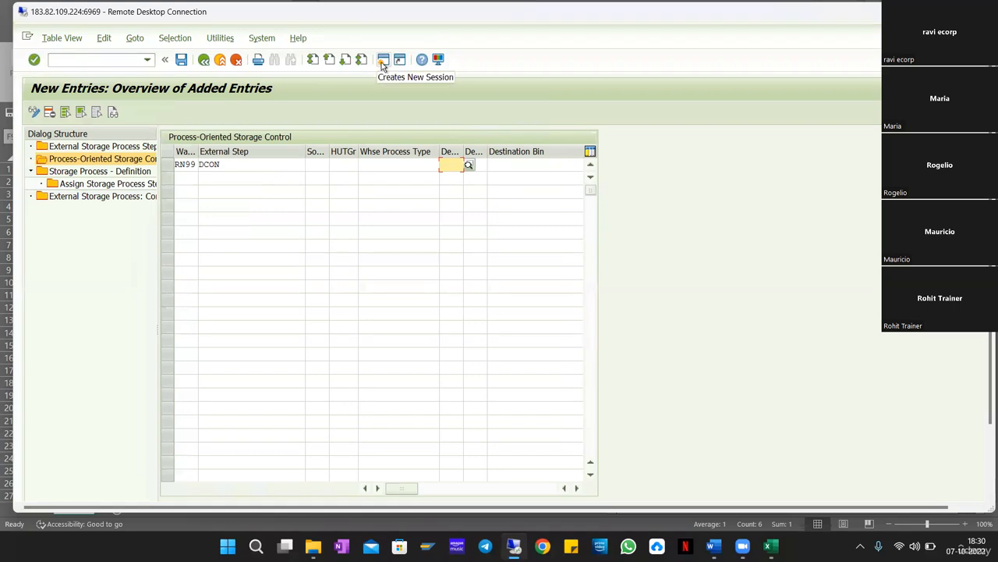
# Open a second session with SPRO and display the SAP Reference IMG.
pyautogui.click(383, 62)
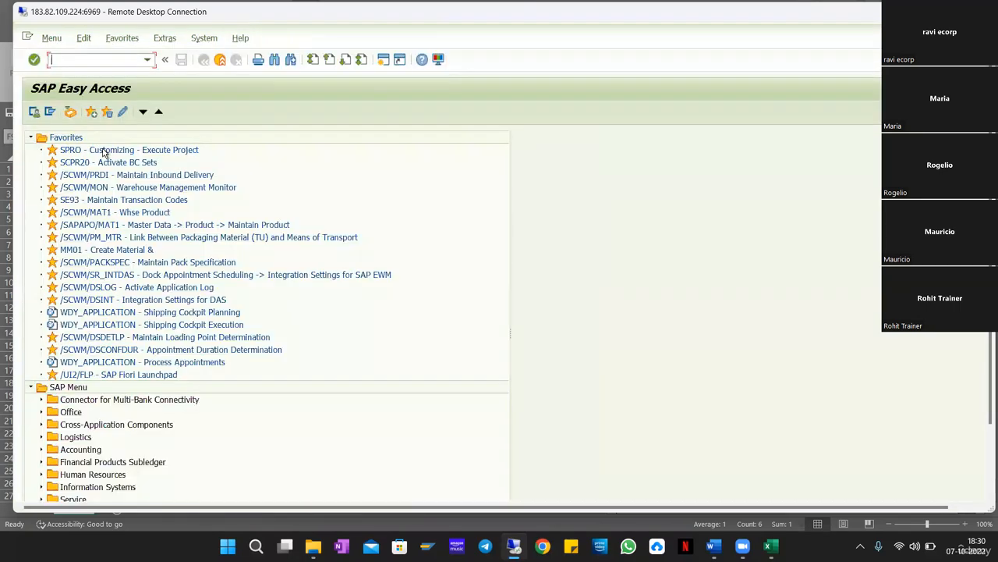
pyautogui.doubleClick(134, 153)
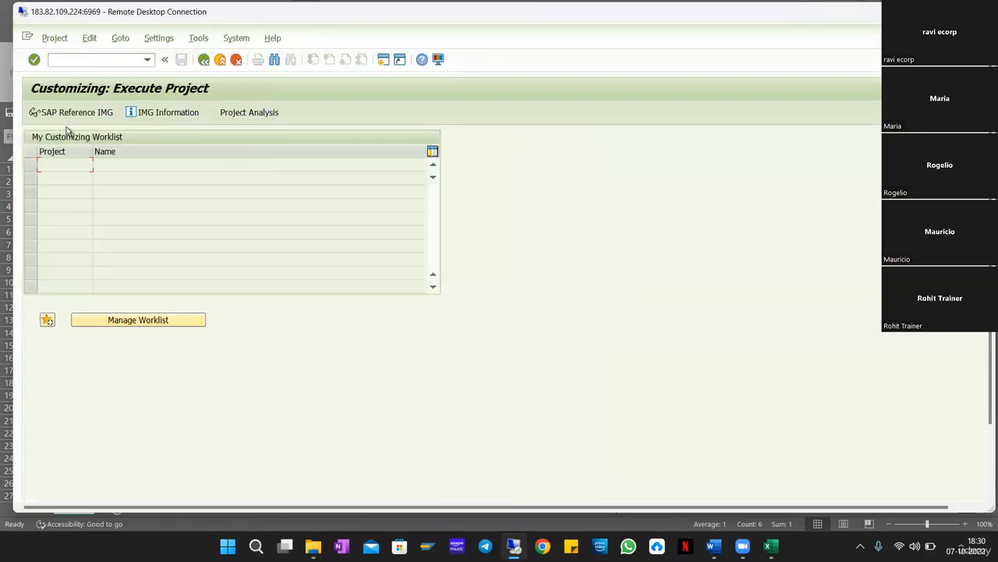
pyautogui.press('F5')
pyautogui.scroll(-5, 125, 349)
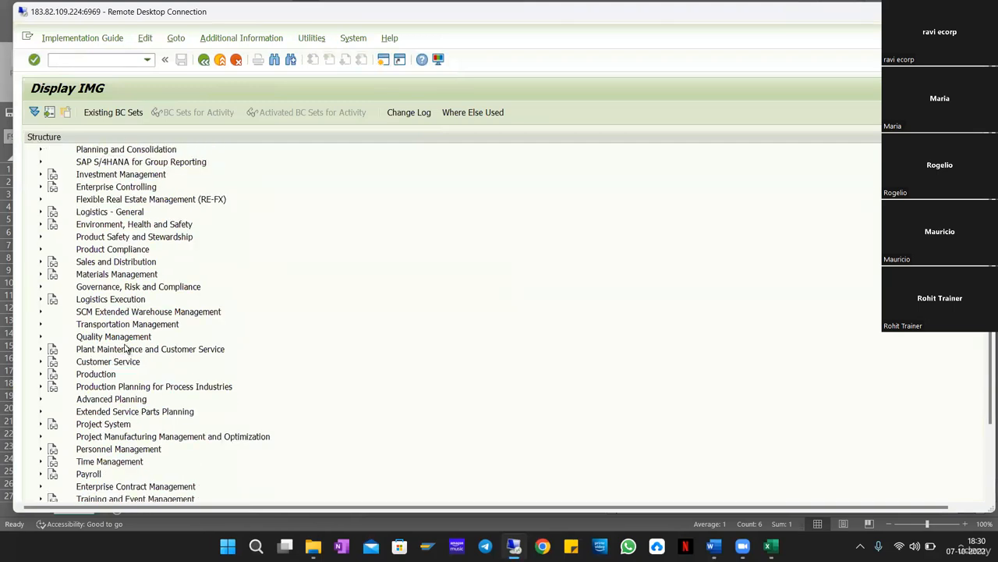
# Expand SCM EWM > Extended Warehouse Management > Master Data > Work Center.
pyautogui.click(146, 314)
pyautogui.press('Right')
pyautogui.press('Down')
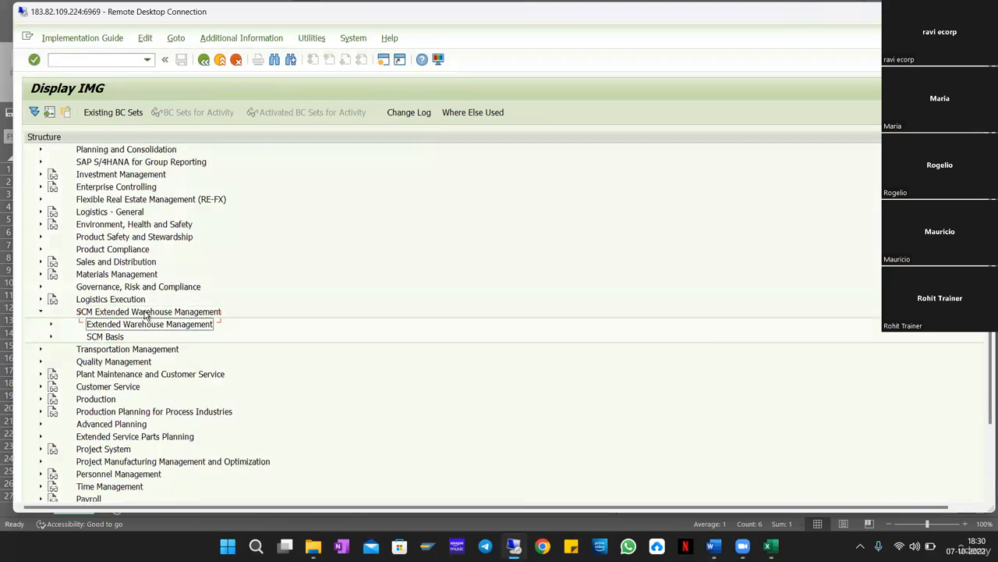
pyautogui.press('Right')
pyautogui.press('Down')
pyautogui.press('Down')
pyautogui.press('Right')
pyautogui.press('Down')
pyautogui.press('Down')
pyautogui.press('Down')
pyautogui.press('Down')
pyautogui.press('Down')
pyautogui.press('Down')
pyautogui.press('Down')
pyautogui.press('Down')
pyautogui.press('Down')
pyautogui.press('Down')
pyautogui.press('Down')
pyautogui.press('Down')
pyautogui.press('Down')
pyautogui.press('Down')
pyautogui.press('Down')
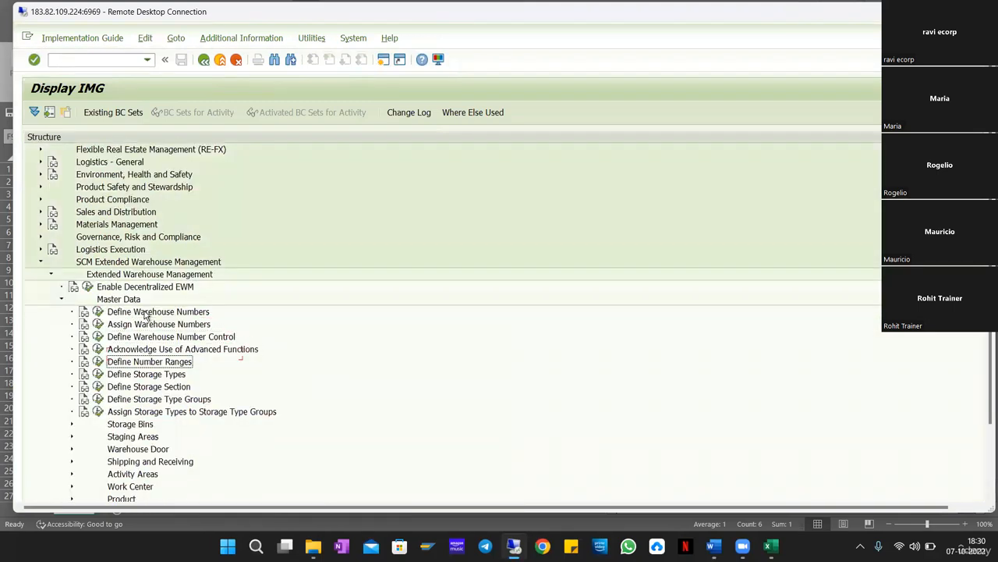
pyautogui.press('Right')
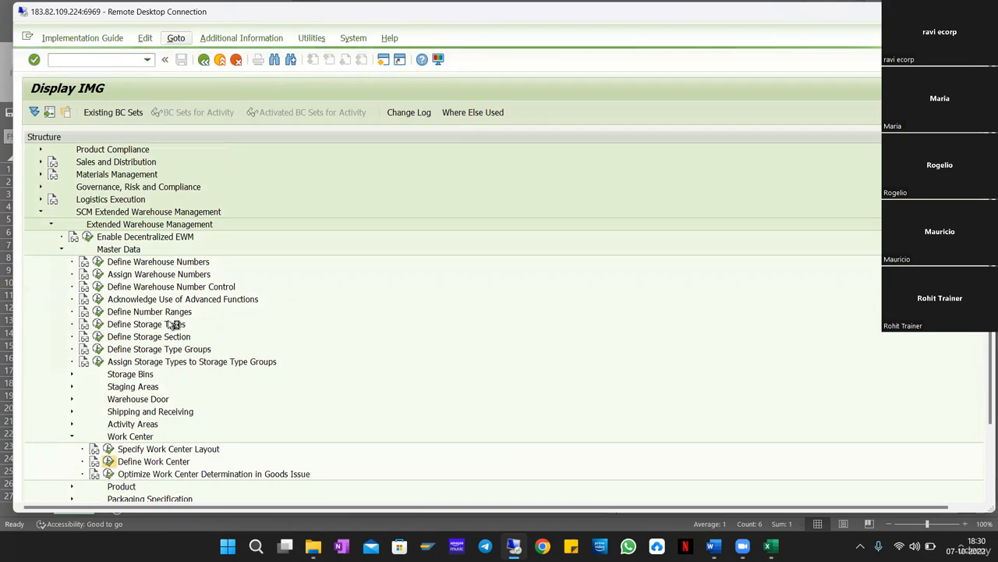
# Filter work centers to warehouse RN99 (IPCK, OPCK, ZGEN), then go back to the IMG tree.
pyautogui.click(175, 37)
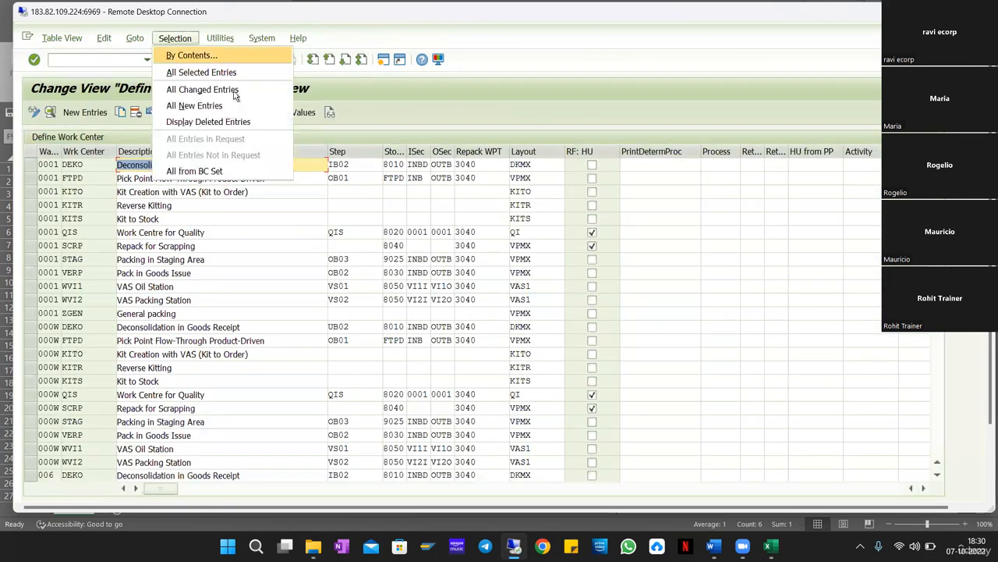
pyautogui.click(191, 54)
pyautogui.scroll(-10, 77, 274)
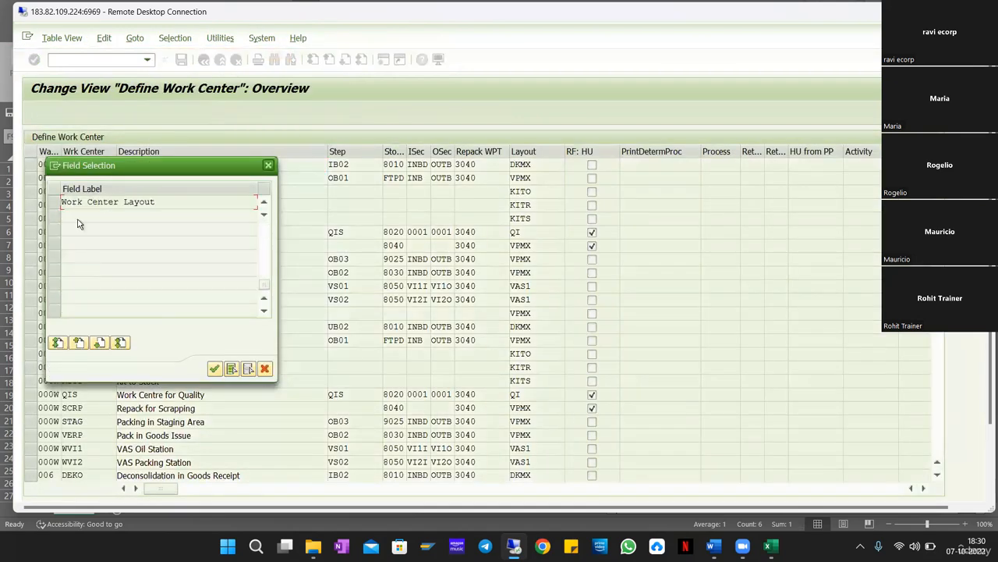
pyautogui.scroll(1, 76, 232)
pyautogui.click(55, 215)
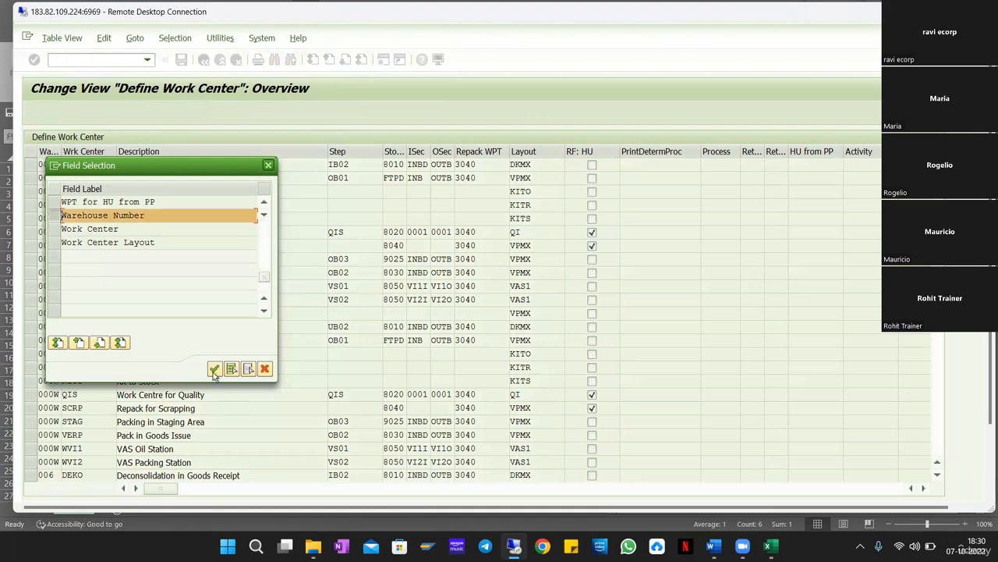
pyautogui.click(214, 368)
pyautogui.write('RN99')
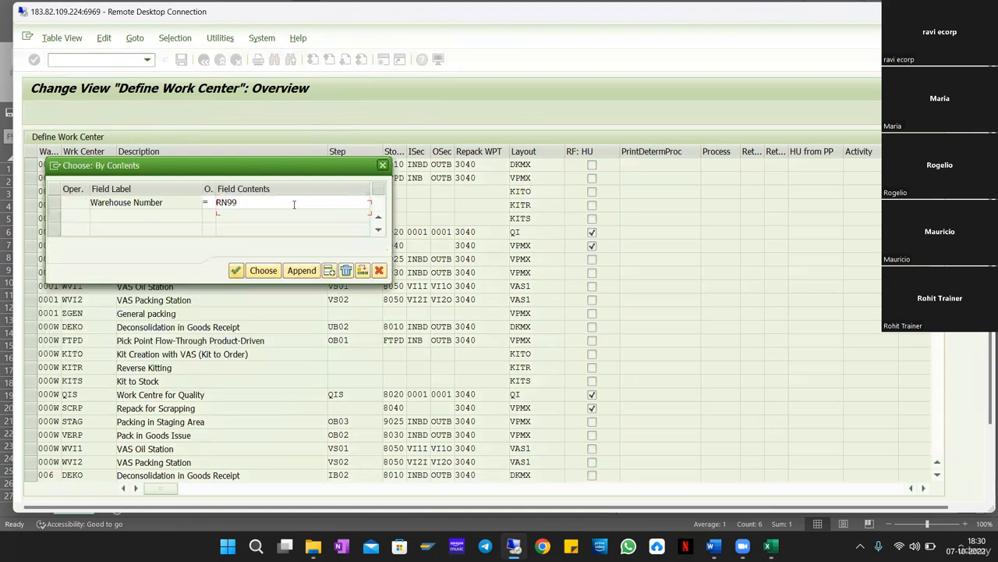
pyautogui.press('Return')
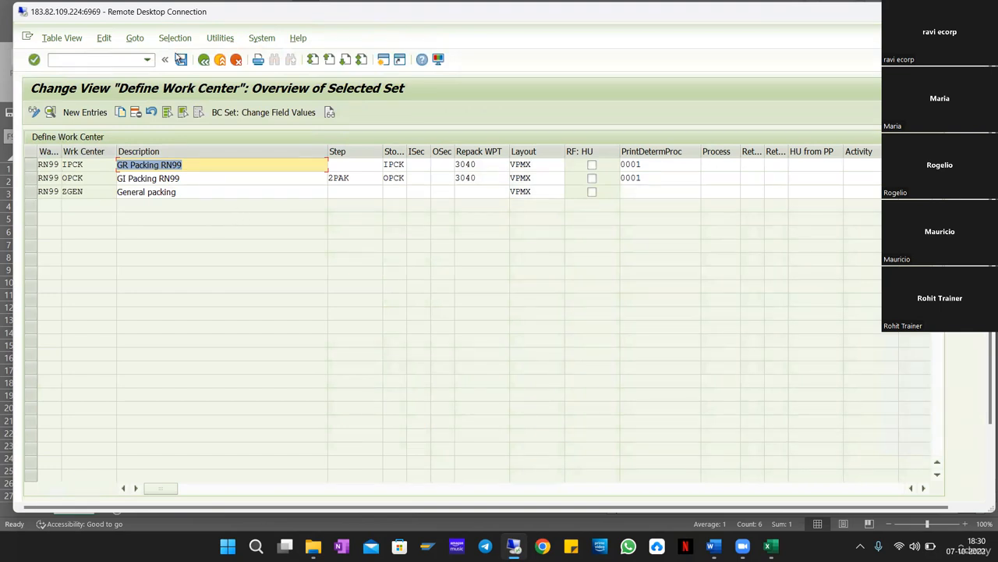
pyautogui.click(204, 61)
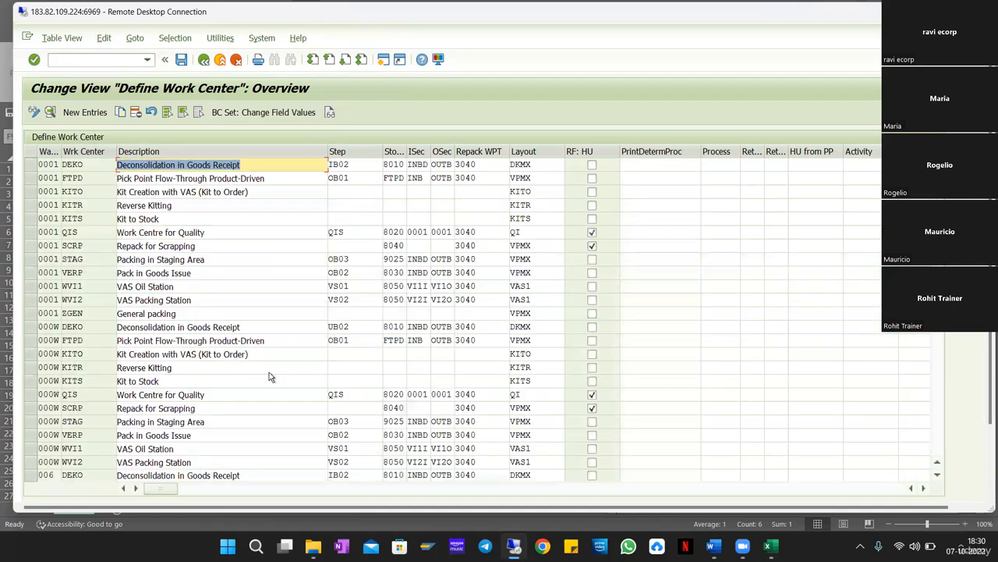
pyautogui.click(204, 61)
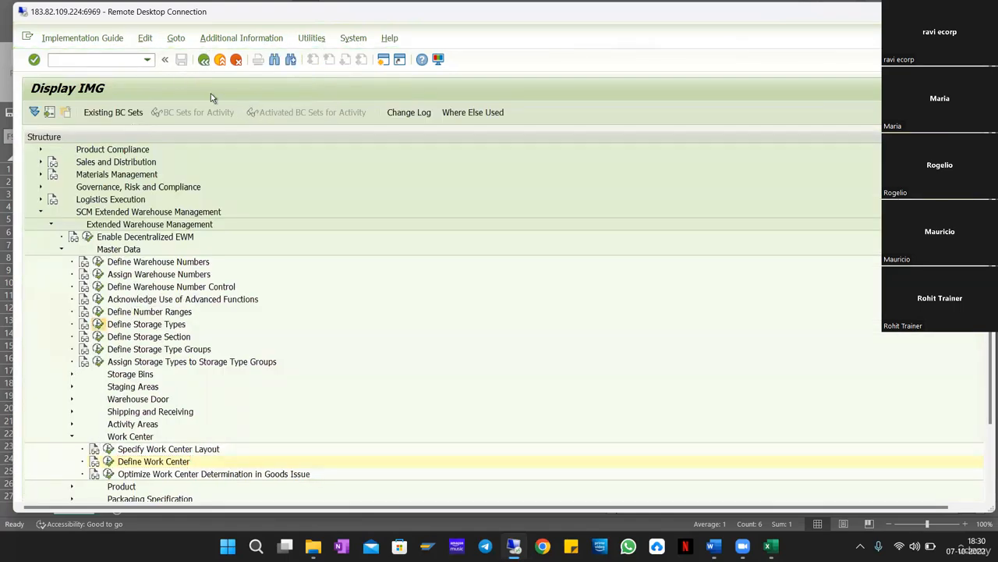
# Open Define Storage Types restricted to warehouse RN99 by Warehouse Number contents.
pyautogui.click(174, 38)
pyautogui.click(191, 55)
pyautogui.scroll(-15, 134, 273)
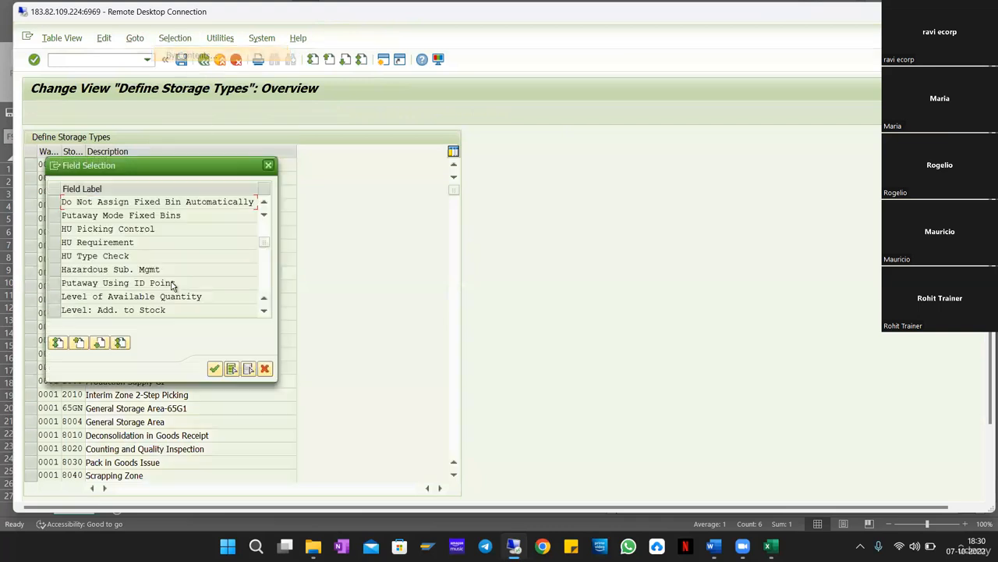
pyautogui.scroll(-3, 134, 273)
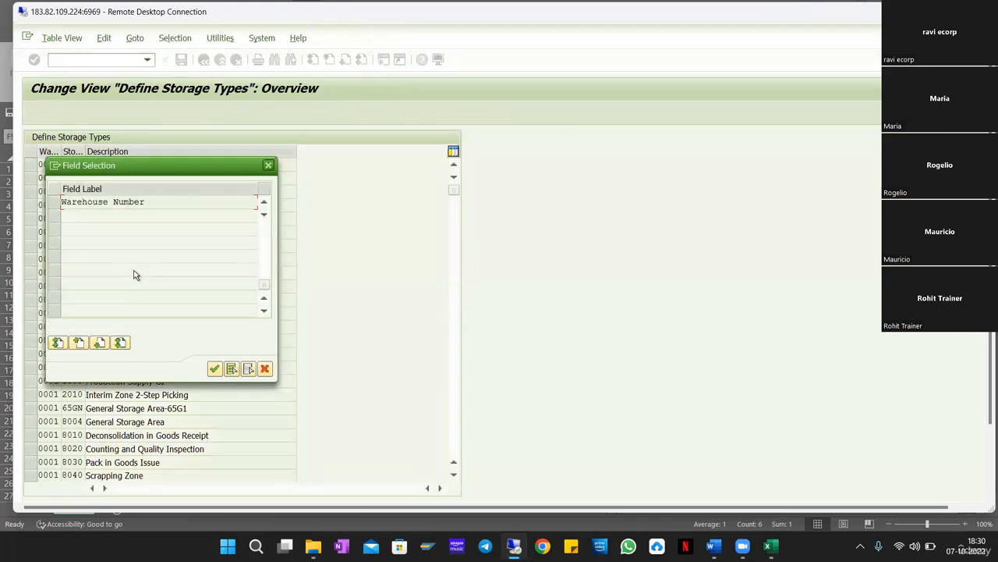
pyautogui.click(62, 204)
pyautogui.click(214, 369)
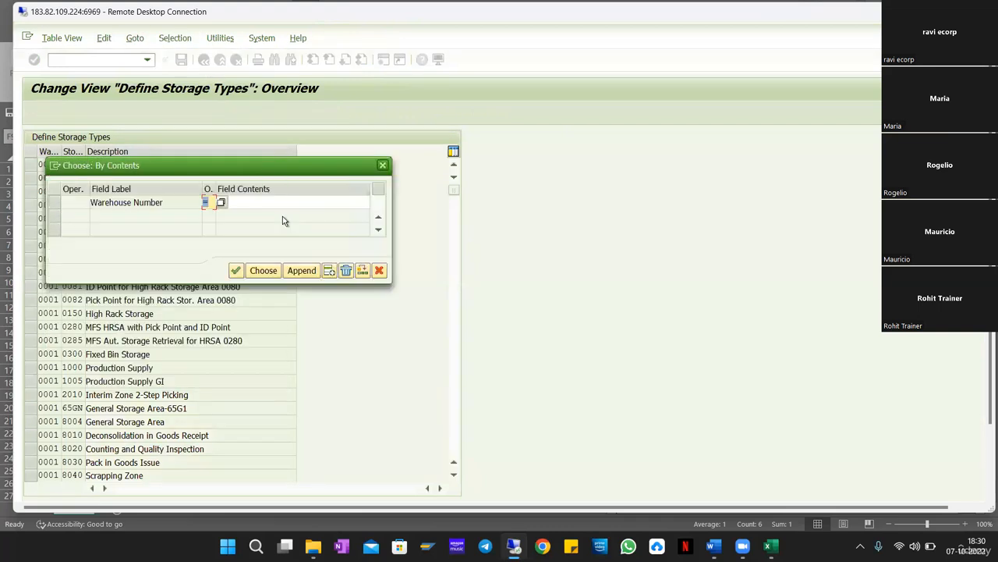
pyautogui.write('rn99')
pyautogui.click(258, 272)
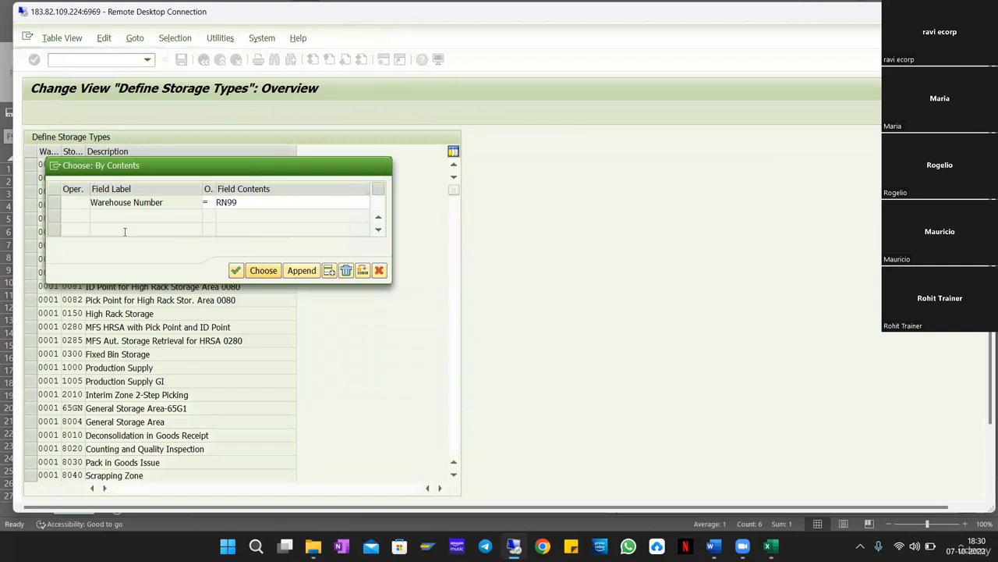
# Open the details of storage type DECO, Deconsolidate storage type.
pyautogui.click(228, 248)
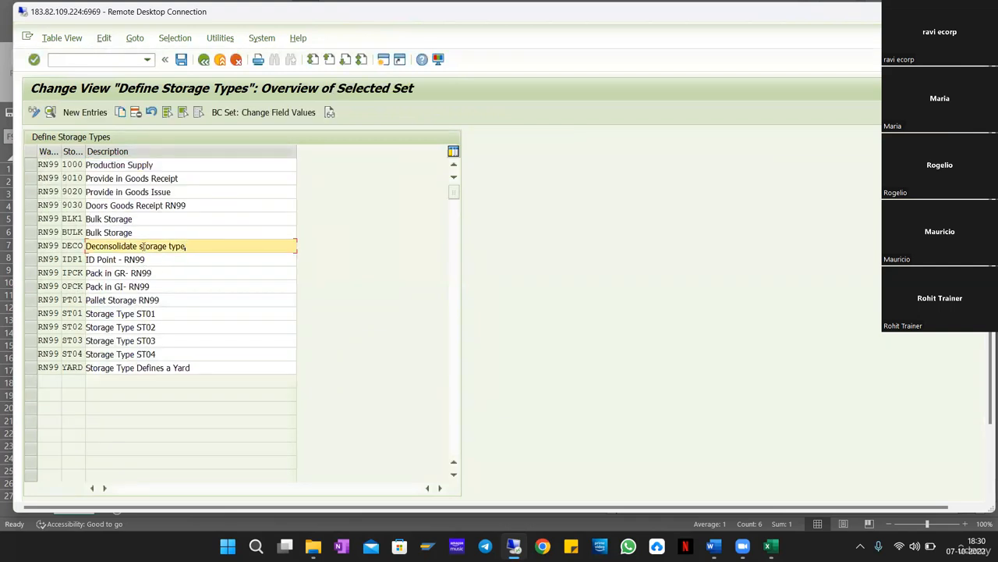
pyautogui.click(40, 247)
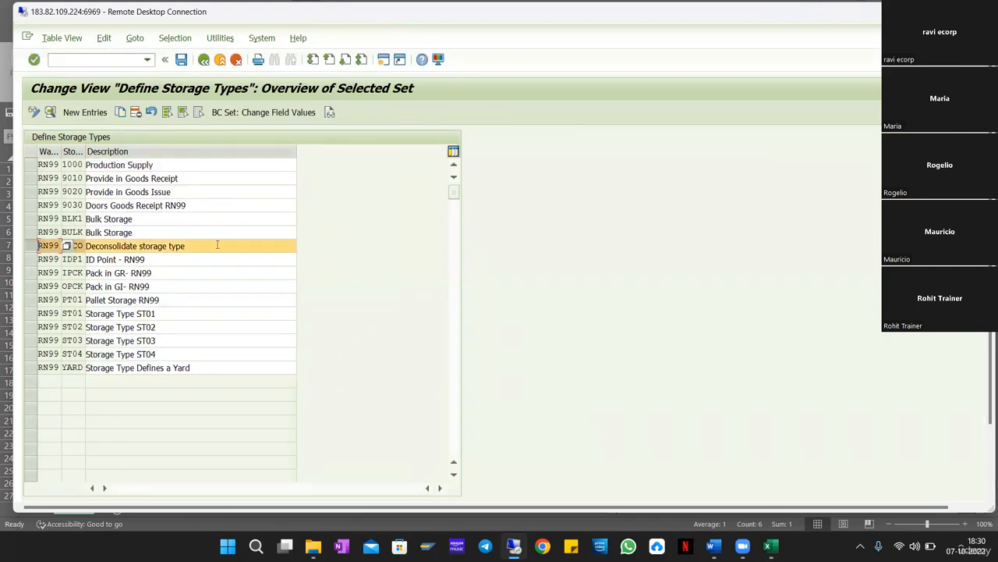
pyautogui.click(50, 112)
# Check that DECO's storage type role stays E, Work Center.
pyautogui.doubleClick(343, 11)
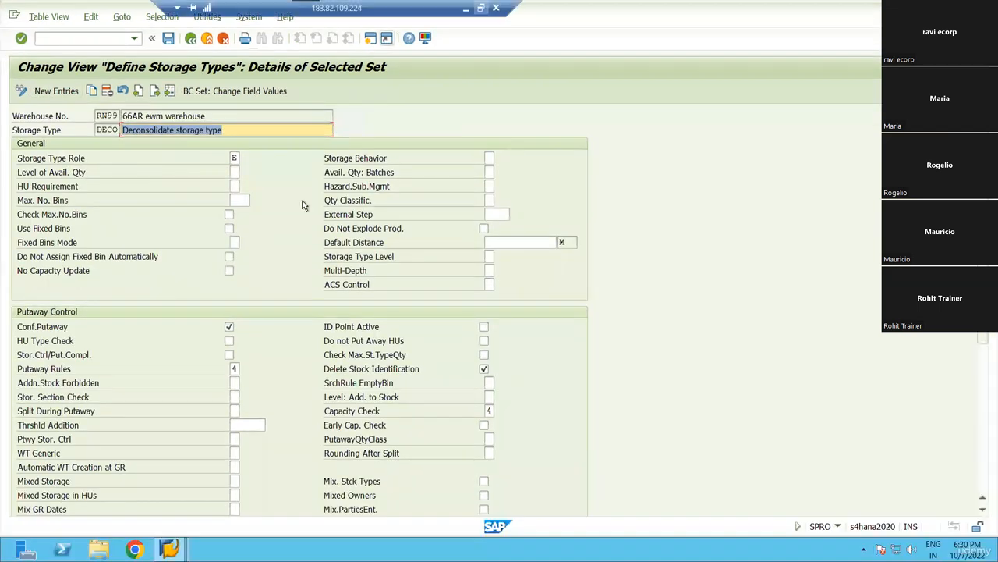
pyautogui.click(234, 158)
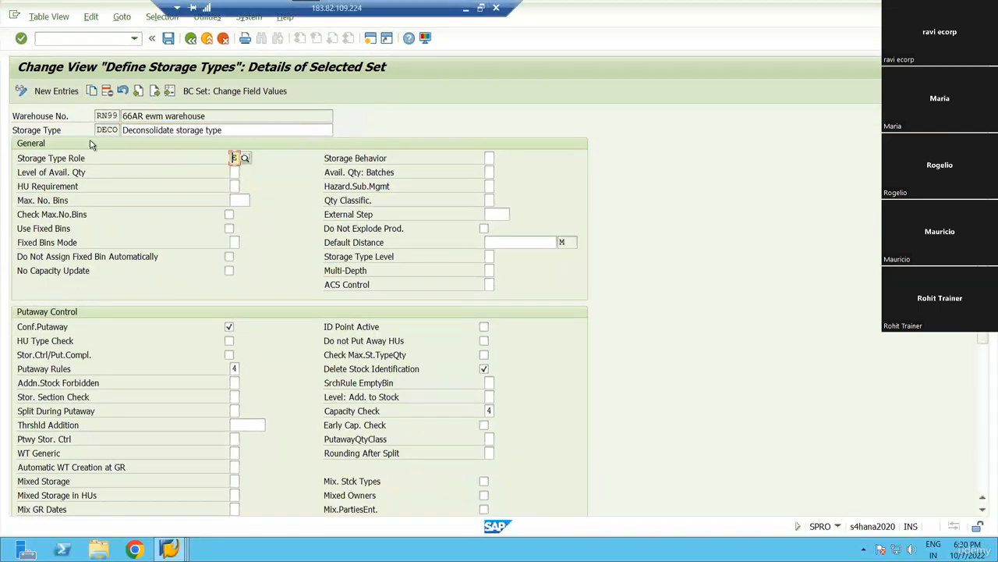
pyautogui.click(245, 158)
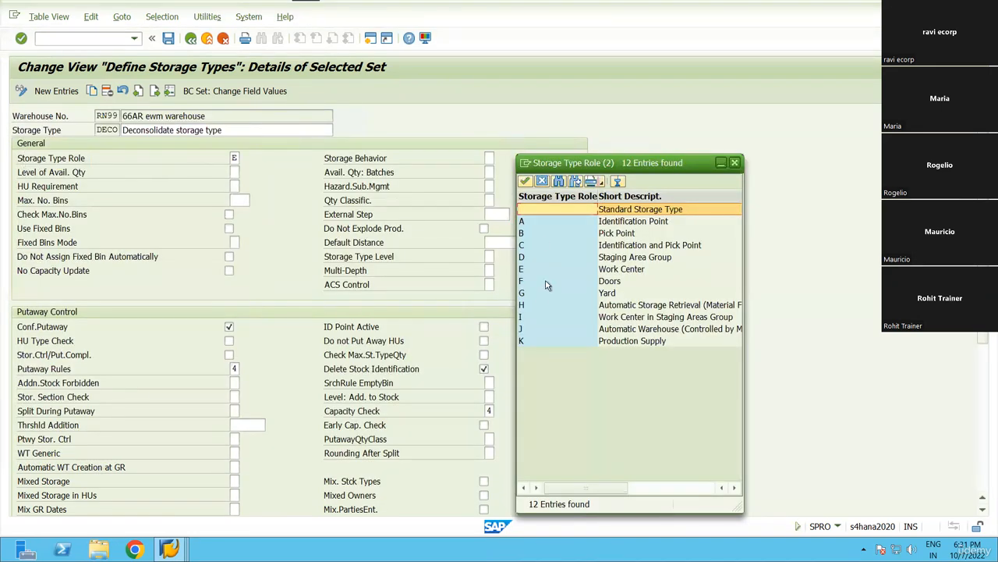
pyautogui.doubleClick(569, 271)
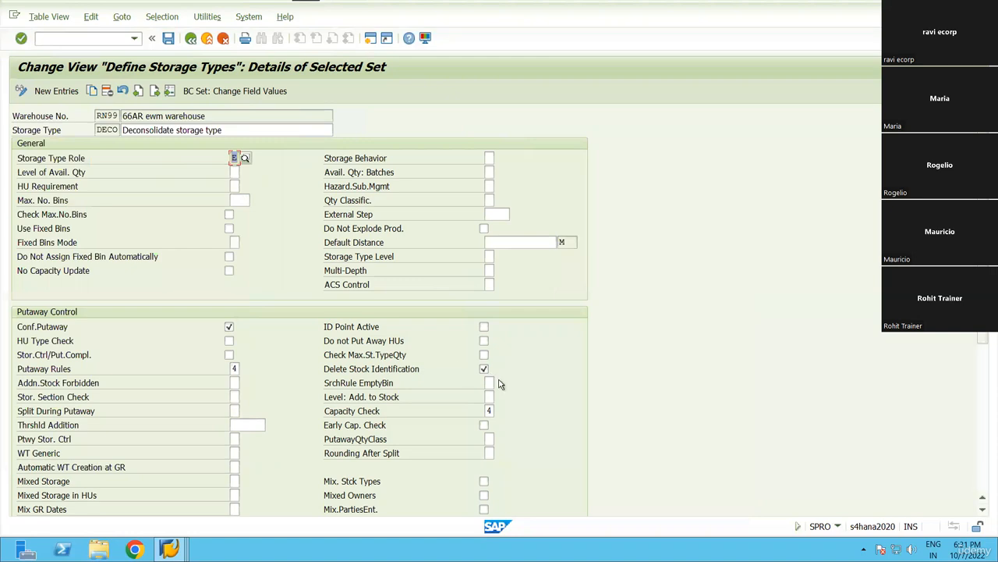
# Scroll through the DECO settings, then return to the full list of 30,566 storage types.
pyautogui.scroll(-2, 234, 296)
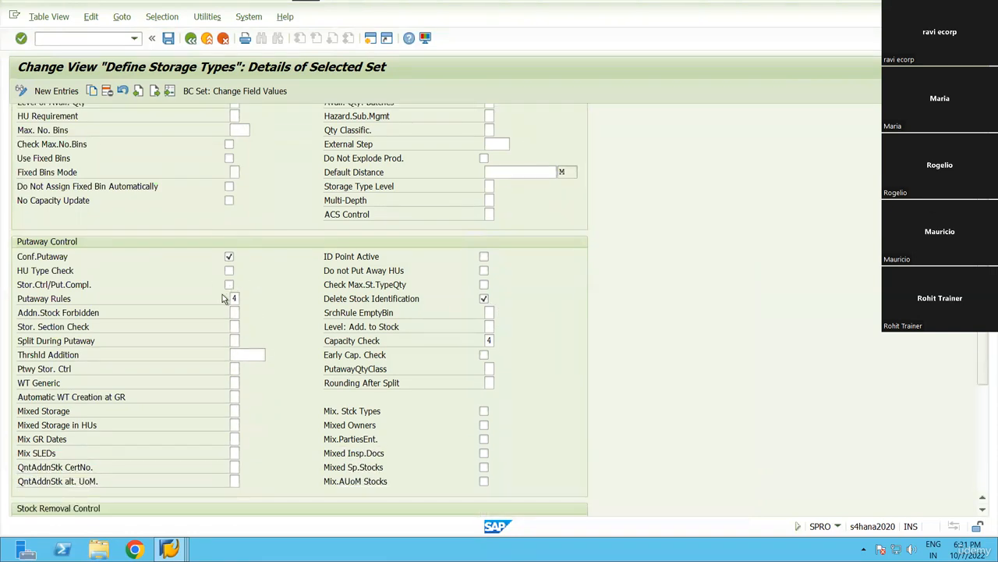
pyautogui.scroll(-3, 223, 298)
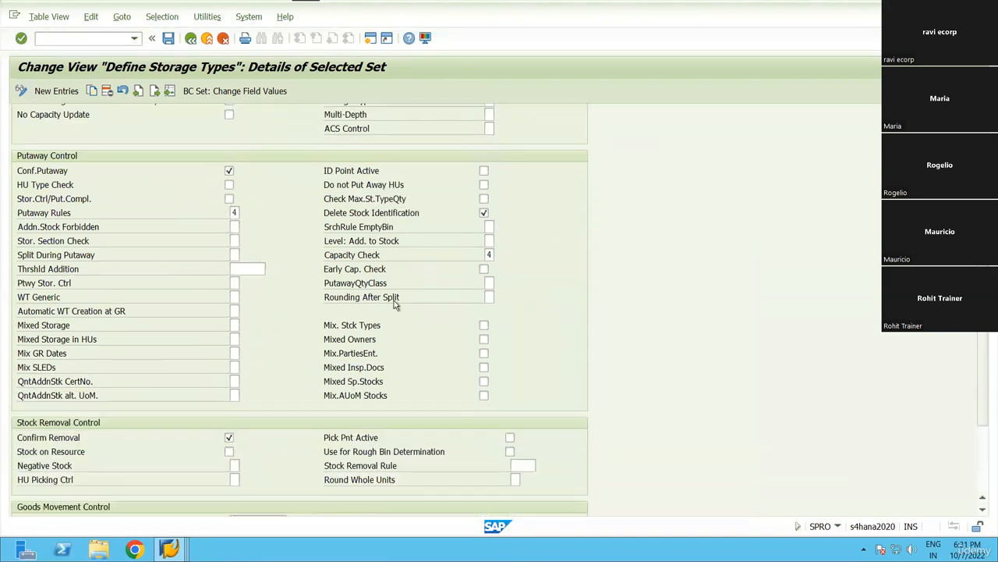
pyautogui.scroll(-4, 395, 306)
pyautogui.scroll(3, 327, 246)
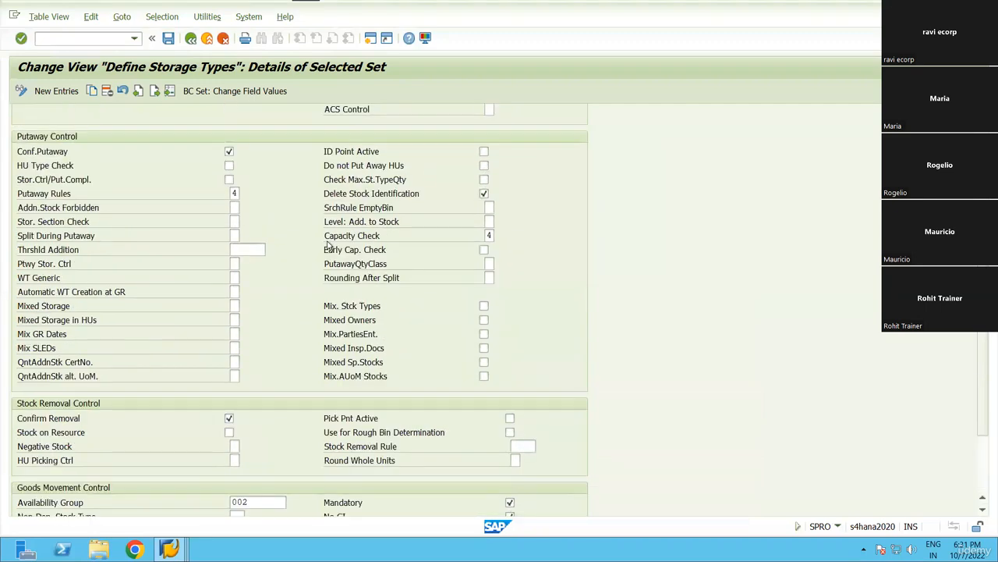
pyautogui.scroll(2, 328, 246)
pyautogui.scroll(2, 281, 240)
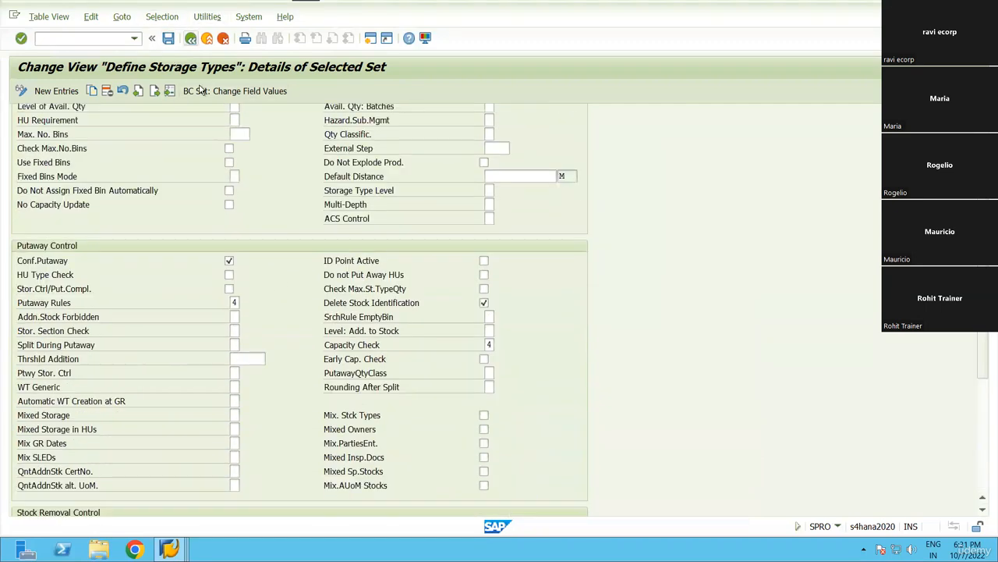
pyautogui.scroll(3, 214, 196)
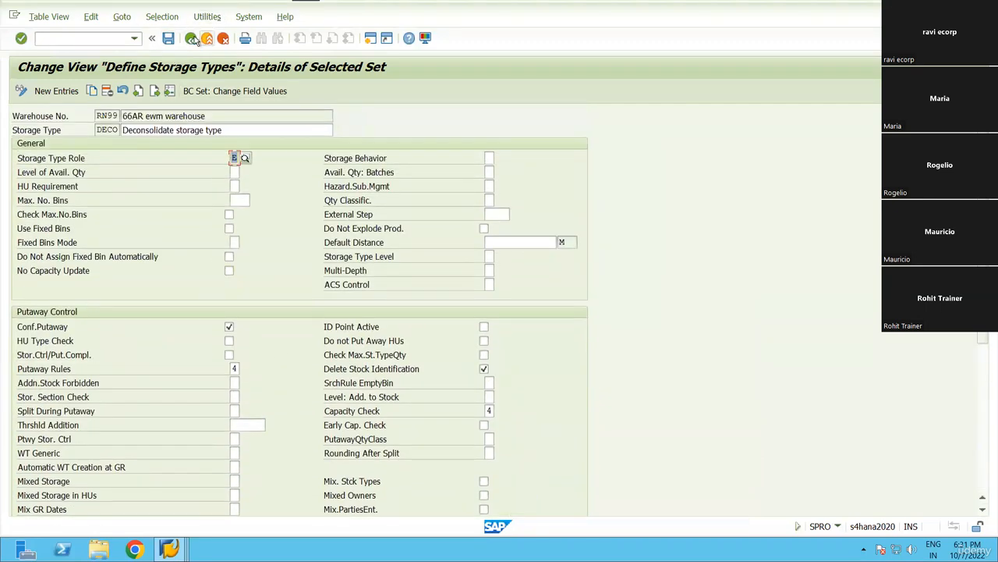
pyautogui.click(192, 39)
pyautogui.click(191, 39)
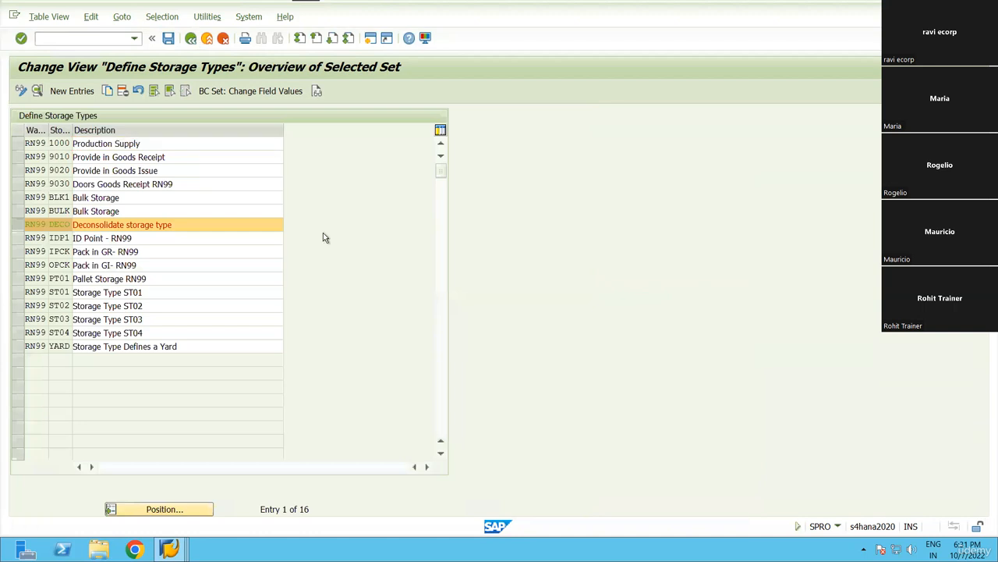
pyautogui.click(106, 39)
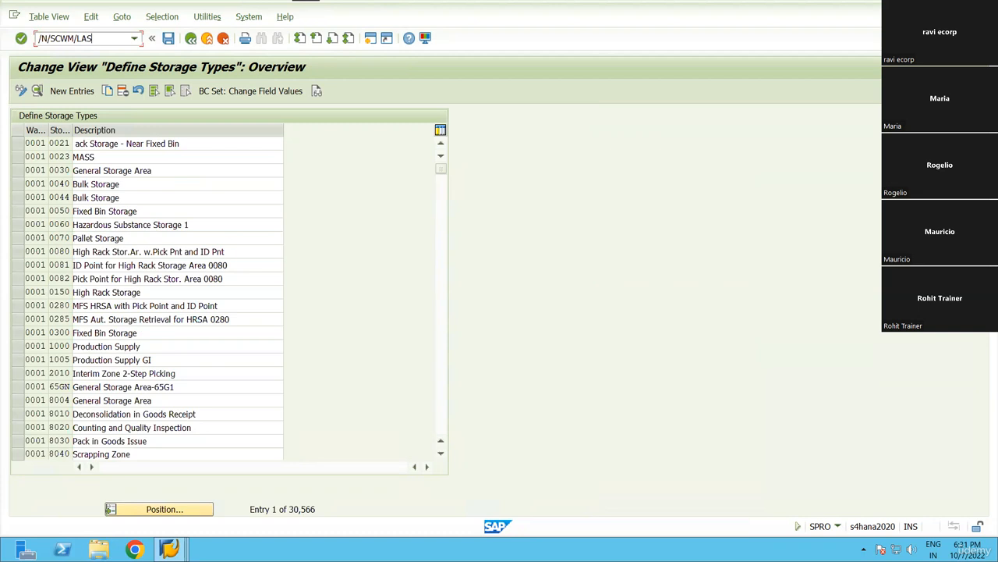
# Start storage bin creation (/SCWM/LS01) and pick warehouse RN99 from the entry history.
pyautogui.press('BackSpace')
pyautogui.press('BackSpace')
pyautogui.press('BackSpace')
pyautogui.write('1')
pyautogui.press('Return')
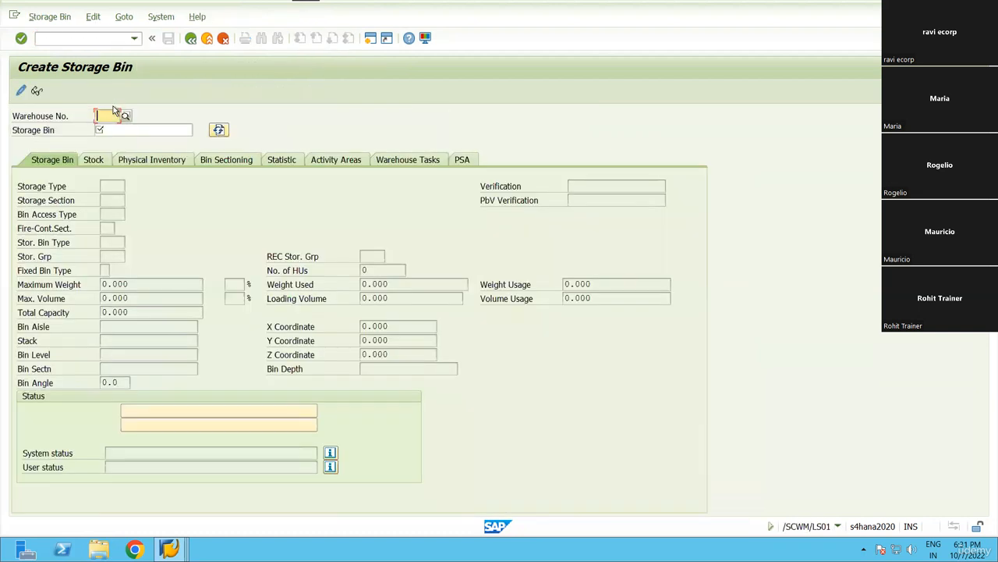
pyautogui.press('BackSpace')
pyautogui.press('Down')
pyautogui.press('Return')
pyautogui.press('Tab')
pyautogui.press('BackSpace')
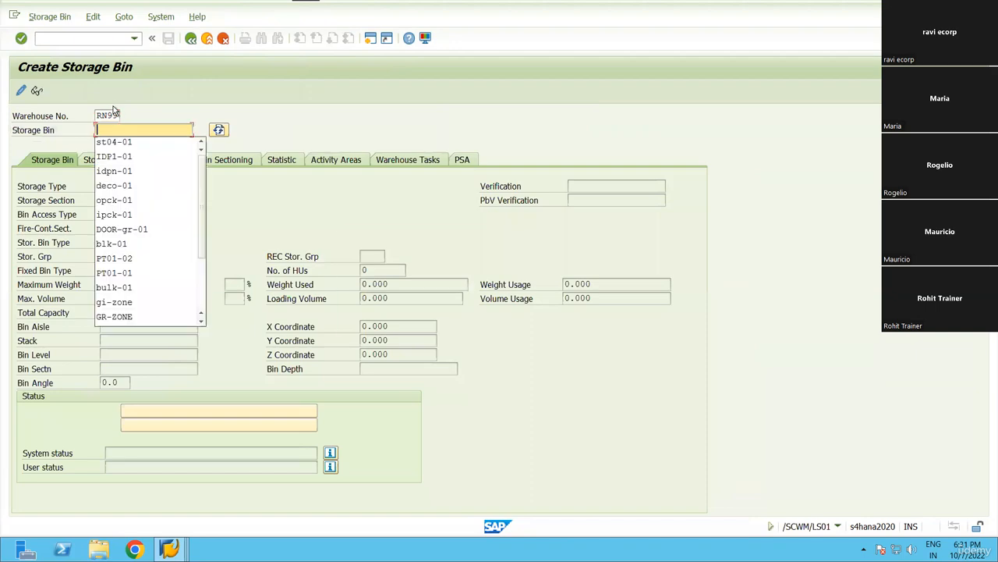
pyautogui.hotkey('alt', 'Tab')
pyautogui.hotkey('alt', 'Tab')
pyautogui.hotkey('alt', 'Tab')
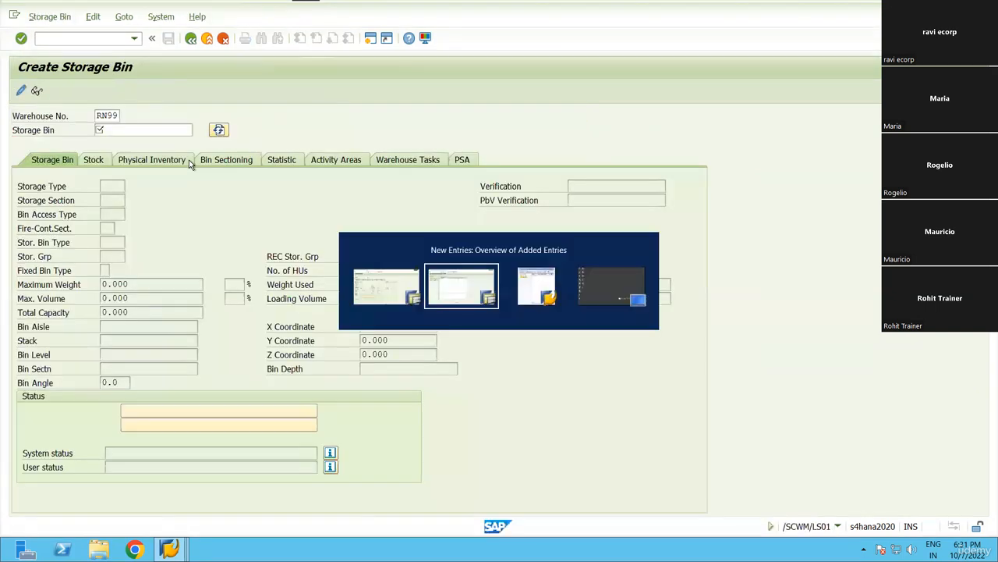
pyautogui.press('Escape')
# Enter bin DCON-01, browse the storage type list, then leave without saving.
pyautogui.click(129, 129)
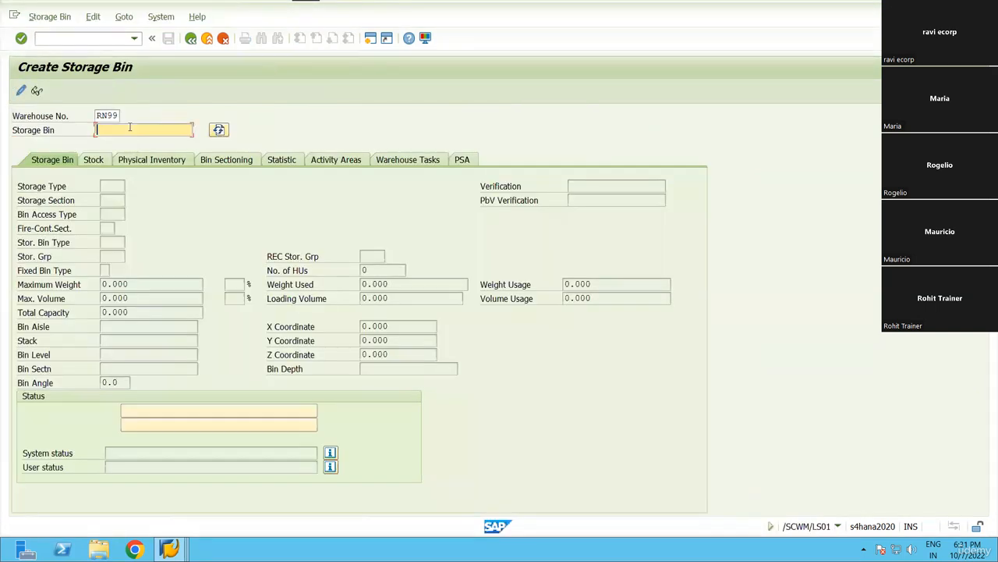
pyautogui.write('DCON-01')
pyautogui.press('Return')
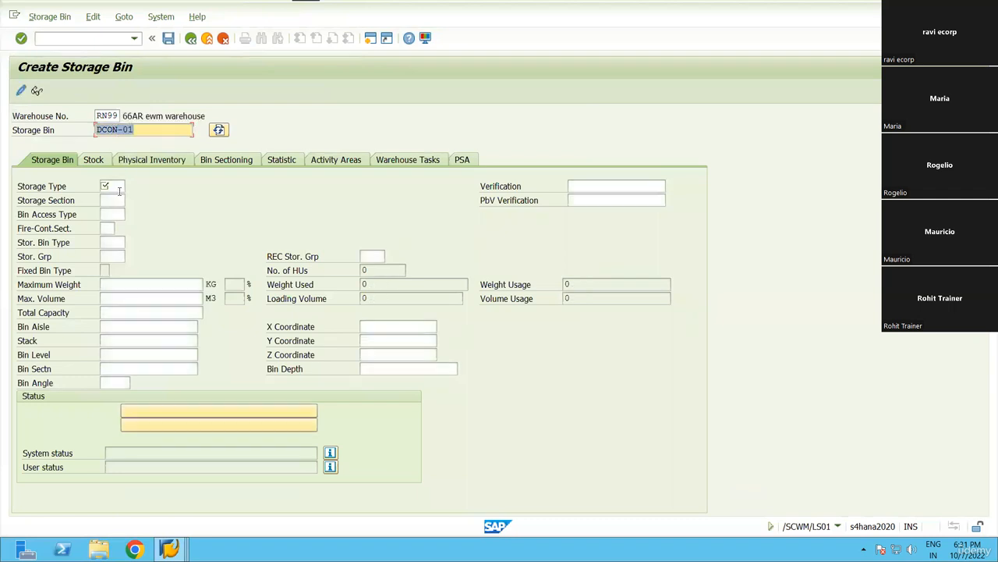
pyautogui.click(114, 188)
pyautogui.click(134, 191)
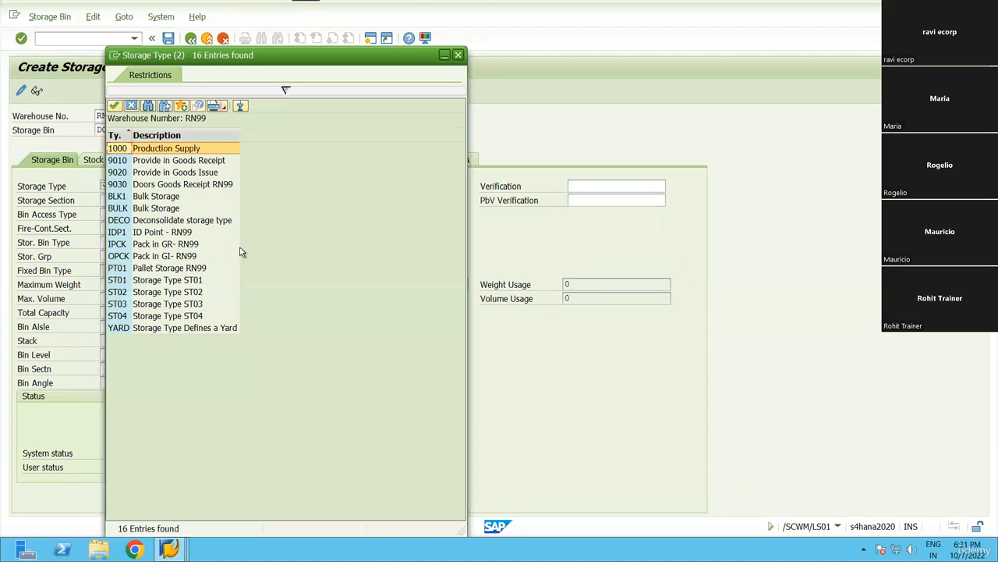
pyautogui.press('Escape')
pyautogui.press('F3')
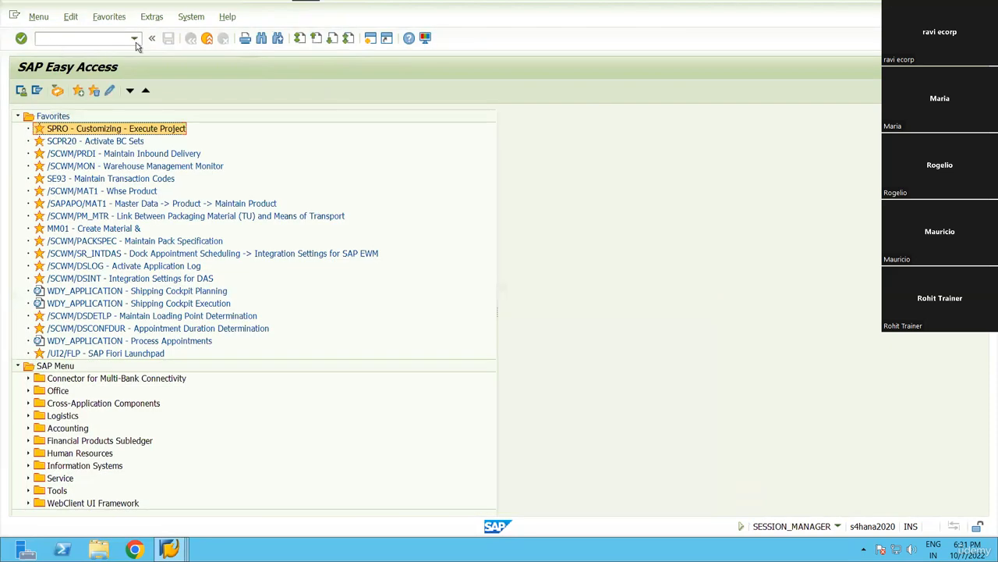
# Reopen storage bin creation and enter bin name DECON-01 for warehouse RN99.
pyautogui.click(135, 39)
pyautogui.click(119, 52)
pyautogui.press('Return')
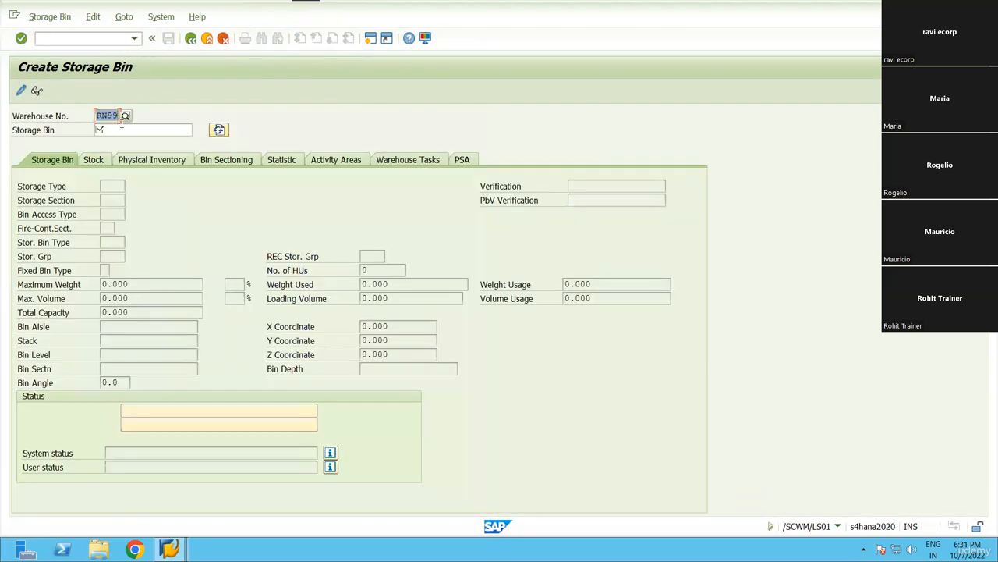
pyautogui.write('DECO')
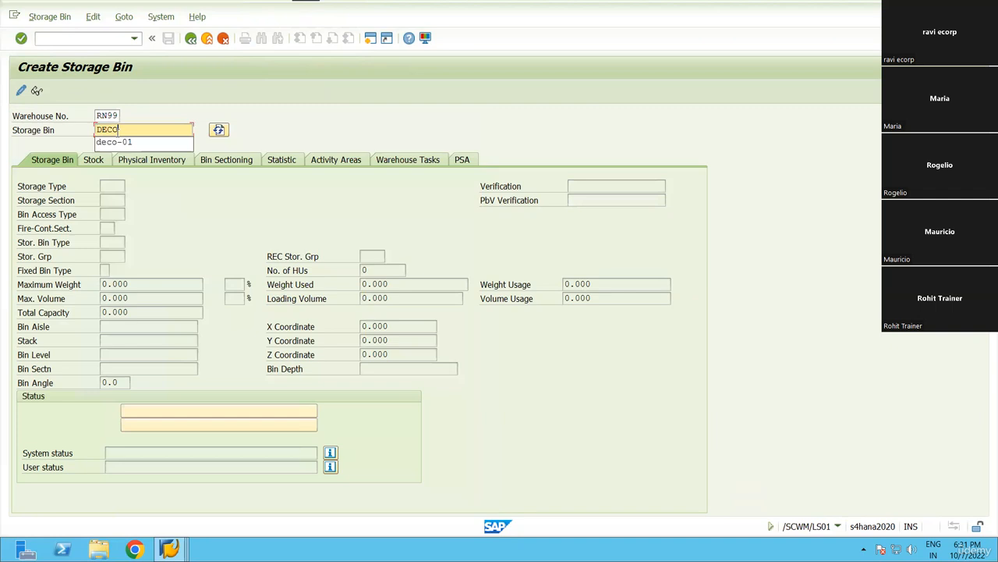
pyautogui.write('-01')
pyautogui.press('Return')
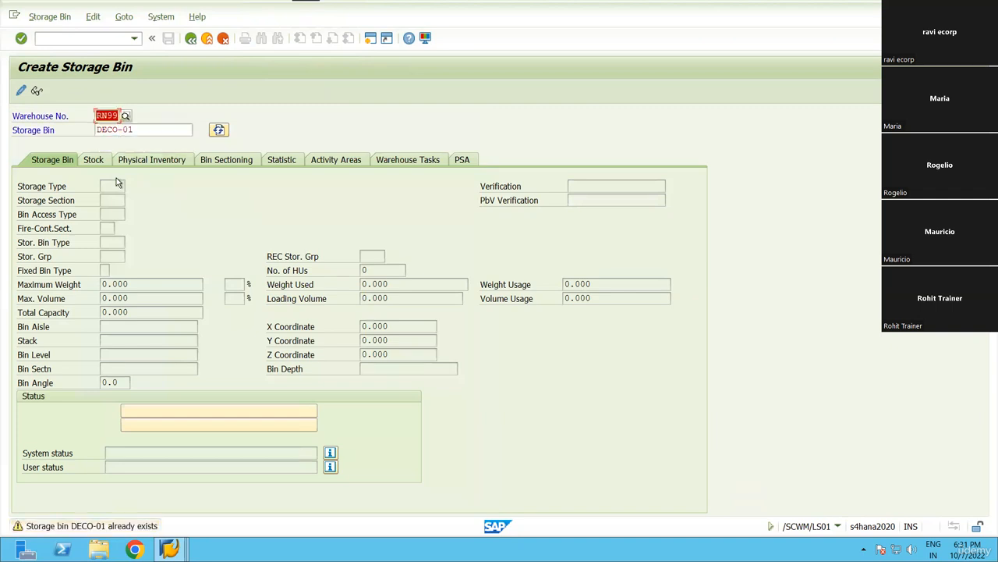
pyautogui.click(123, 129)
pyautogui.write('N')
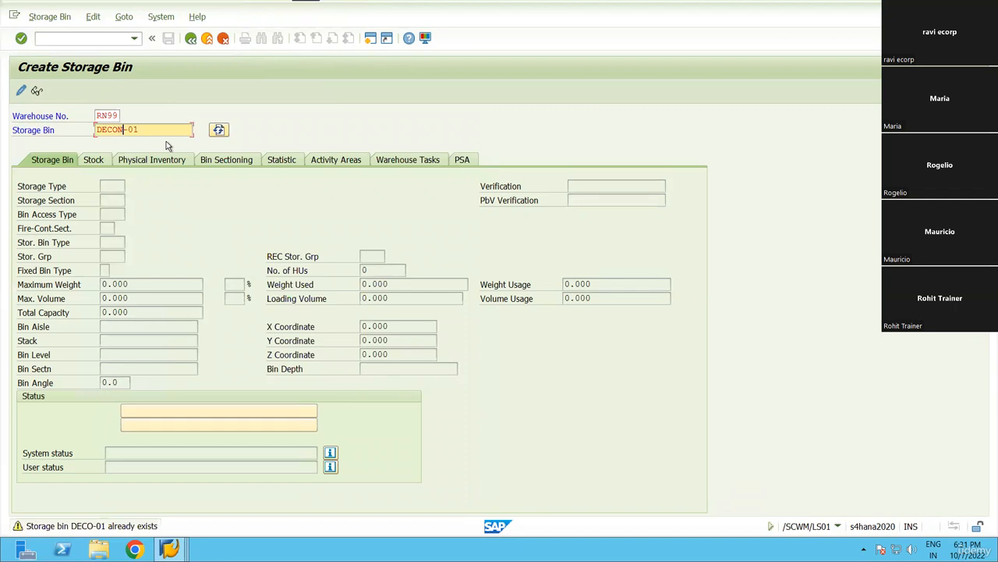
pyautogui.press('Return')
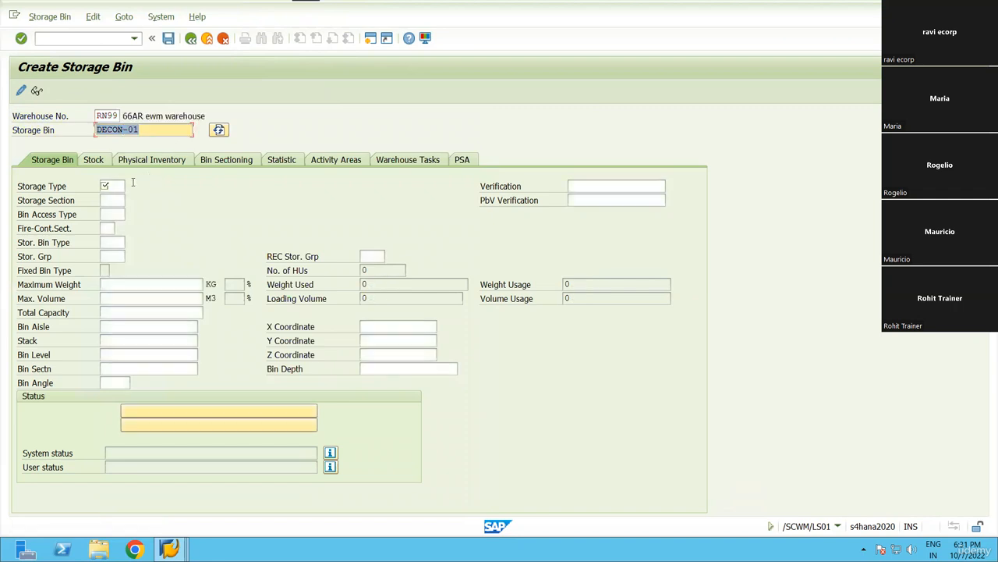
# Assign storage type DECO to bin DECON-01, save it, and return to the main menu.
pyautogui.click(131, 189)
pyautogui.click(131, 188)
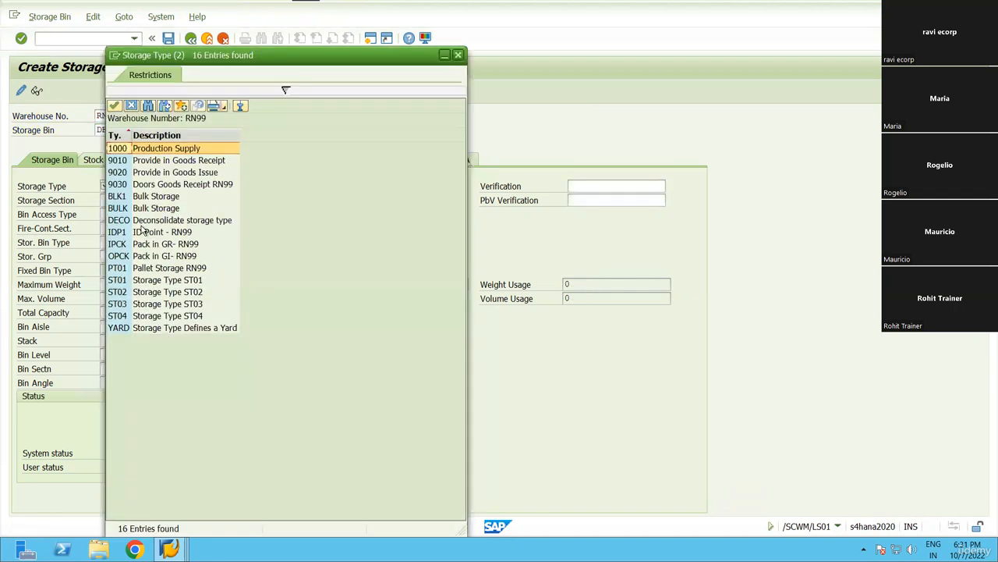
pyautogui.doubleClick(155, 225)
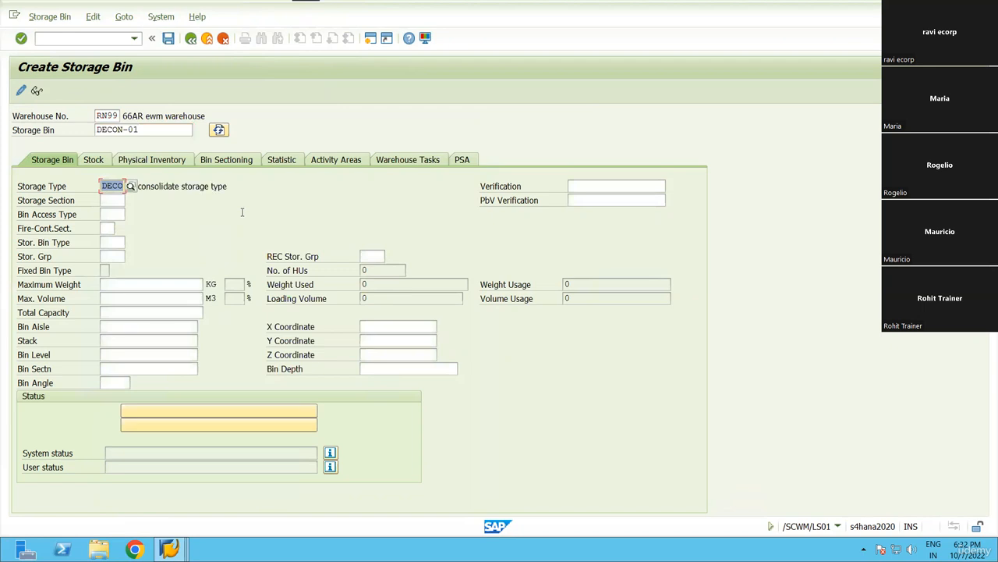
pyautogui.hotkey('ctrl', 's')
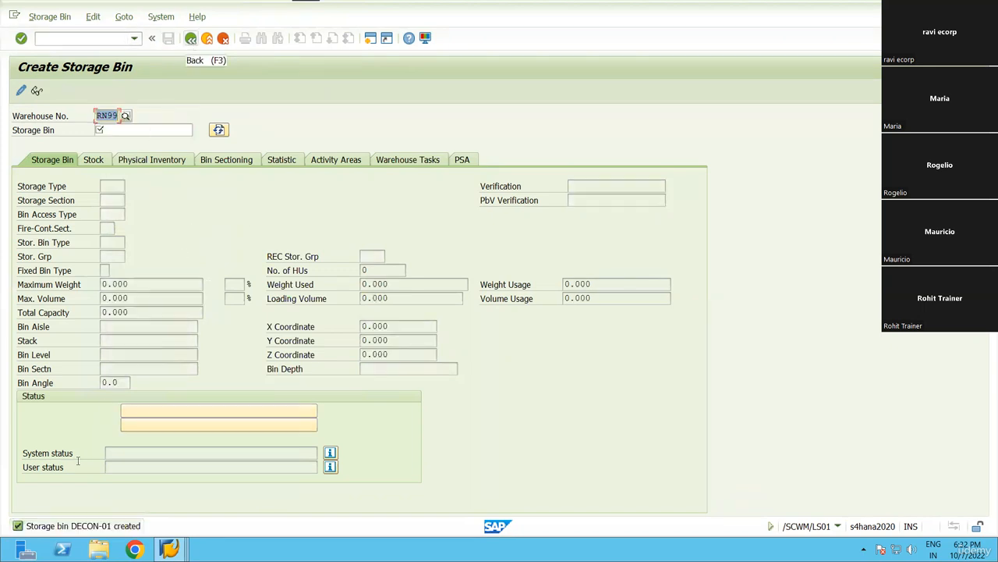
pyautogui.click(192, 39)
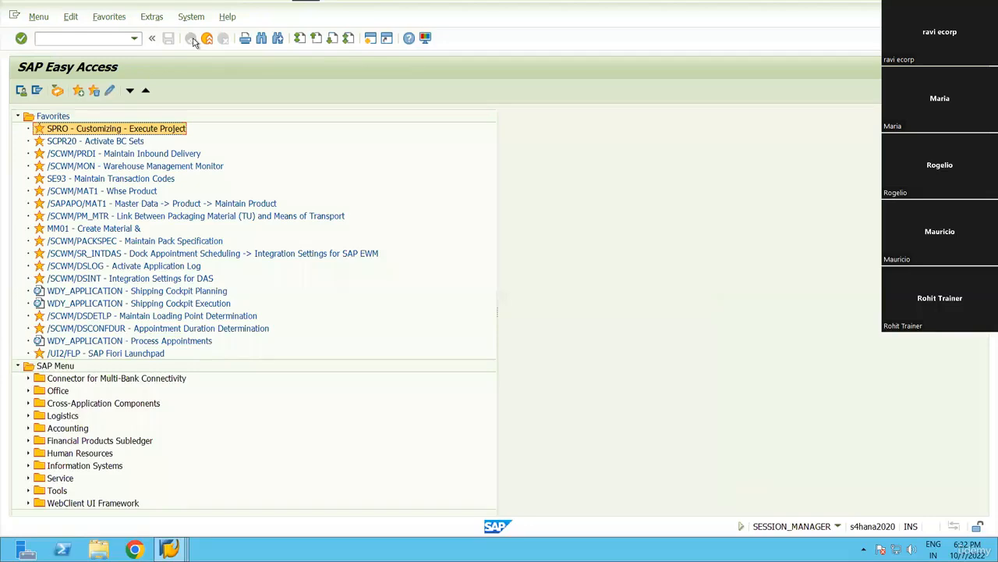
# Run the IMG activity SCM EWM > Master Data > Work Center > Define Work Center.
pyautogui.doubleClick(92, 133)
pyautogui.click(49, 91)
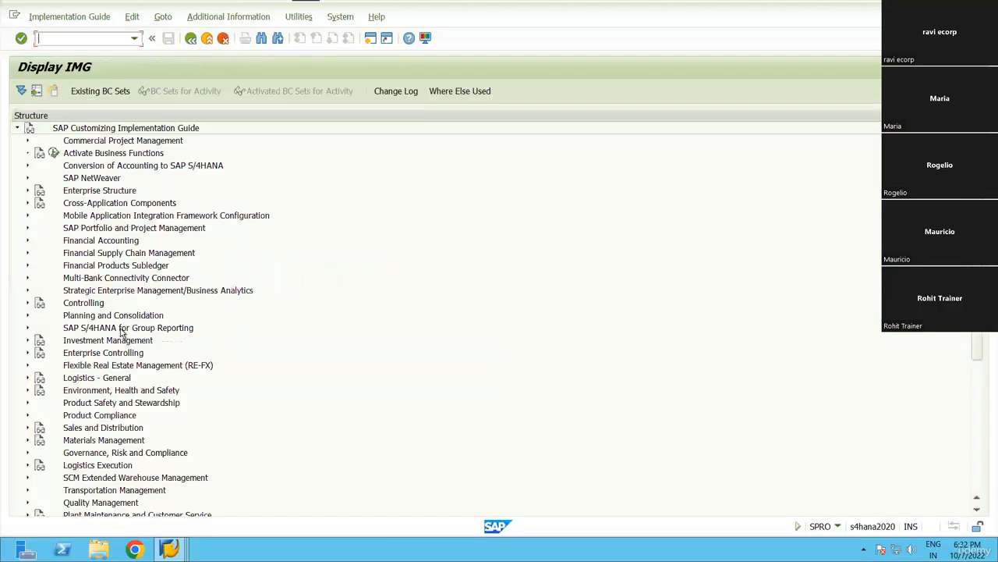
pyautogui.scroll(-3, 121, 332)
pyautogui.click(119, 391)
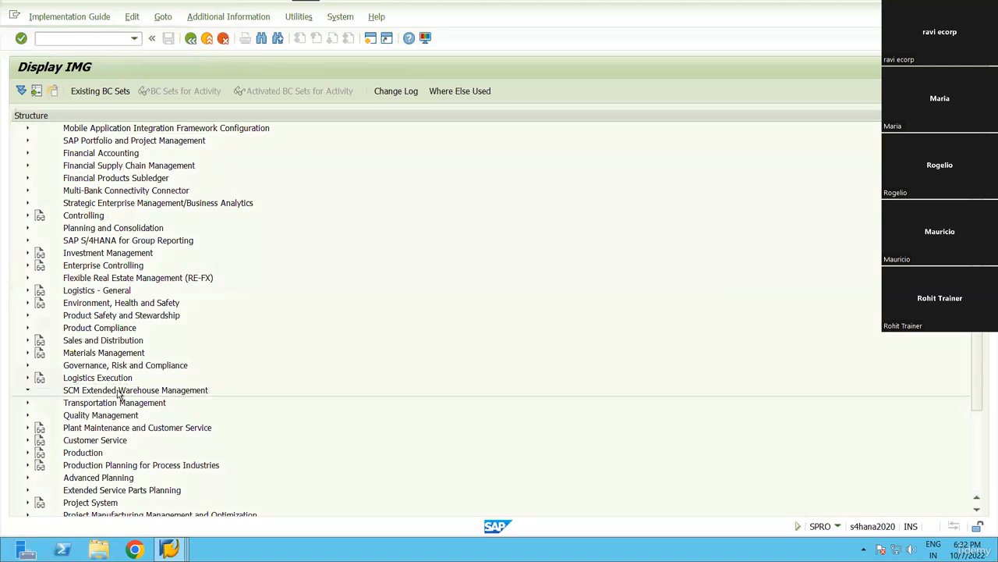
pyautogui.press('Down')
pyautogui.press('Right')
pyautogui.press('Down')
pyautogui.press('Down')
pyautogui.press('Down')
pyautogui.press('Down')
pyautogui.press('Down')
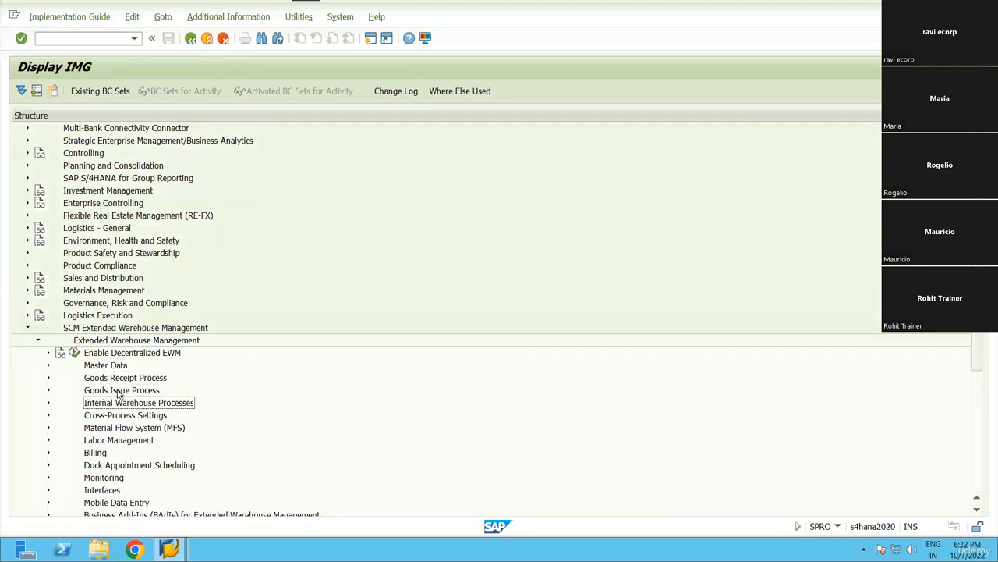
pyautogui.press('Up')
pyautogui.press('Up')
pyautogui.press('Up')
pyautogui.press('Right')
pyautogui.press('Down')
pyautogui.press('Down')
pyautogui.press('Down')
pyautogui.press('Down')
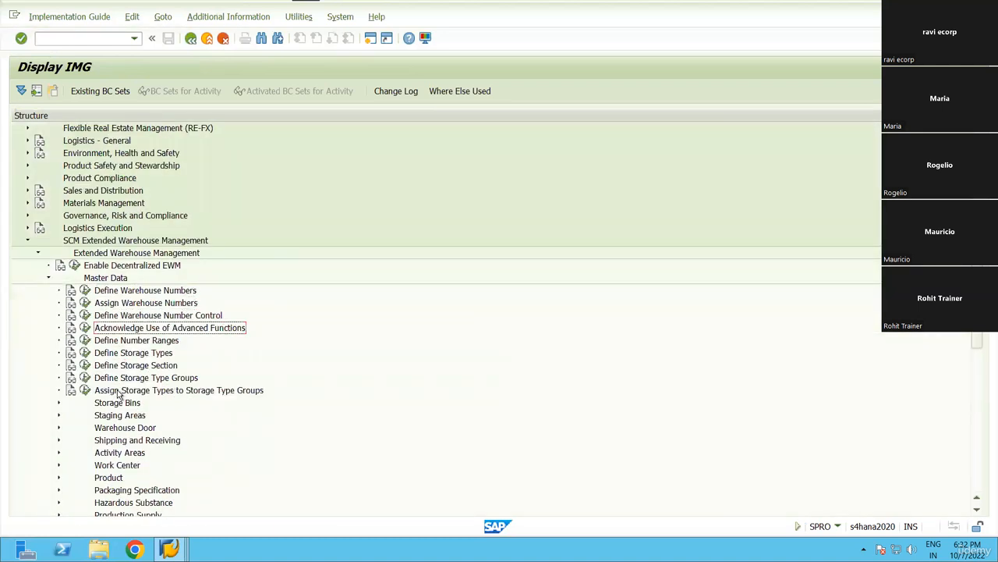
pyautogui.press('Down')
pyautogui.press('Down')
pyautogui.press('Down')
pyautogui.press('Down')
pyautogui.press('Down')
pyautogui.press('Down')
pyautogui.press('Down')
pyautogui.press('Down')
pyautogui.press('Down')
pyautogui.press('Down')
pyautogui.press('Down')
pyautogui.press('Right')
pyautogui.press('Down')
pyautogui.press('Down')
pyautogui.press('Down')
pyautogui.press('Up')
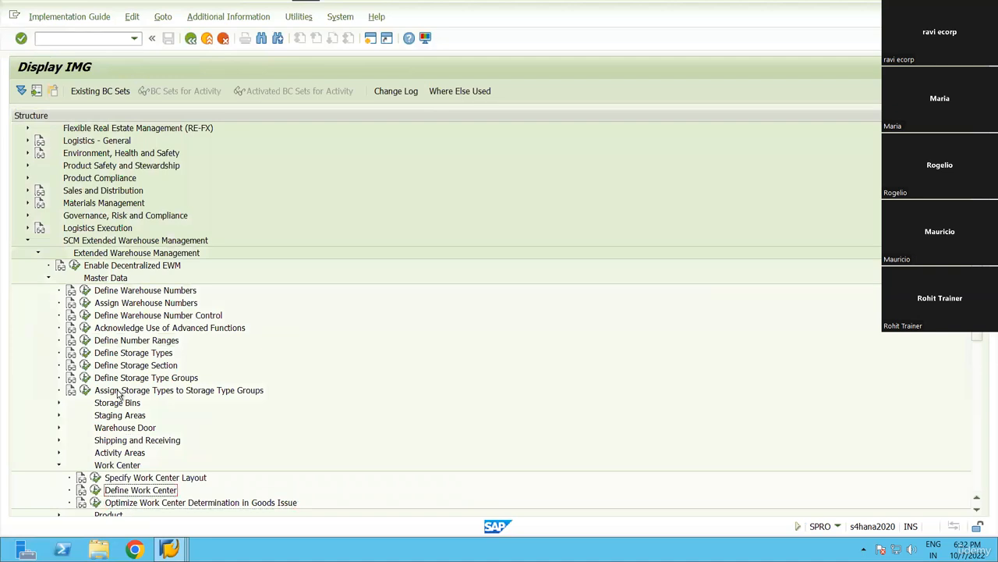
pyautogui.press('Left')
pyautogui.press('Return')
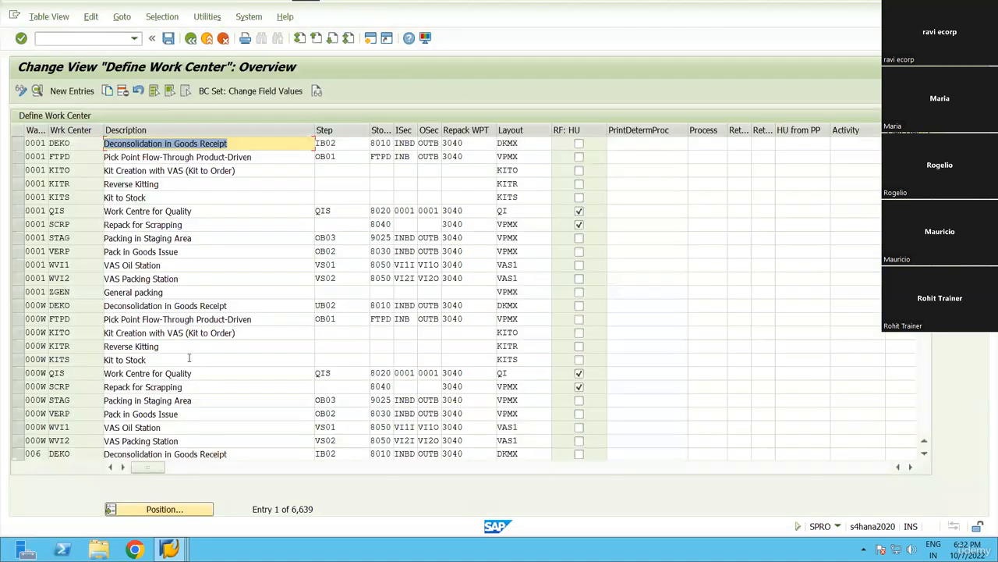
# Position the table to RN99, select the RS01 DEKO work center, and Copy As.
pyautogui.click(164, 508)
pyautogui.write('RN99')
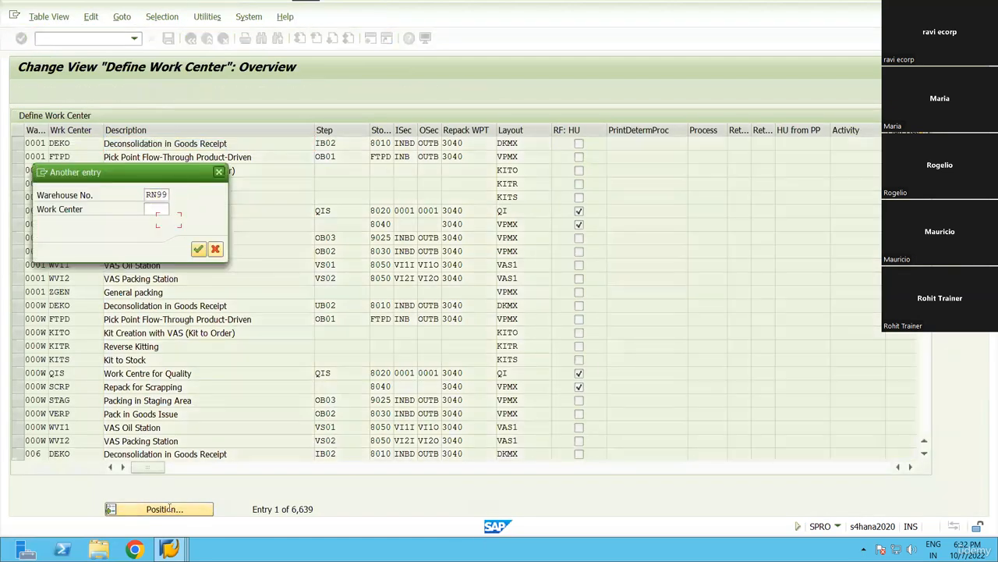
pyautogui.click(198, 249)
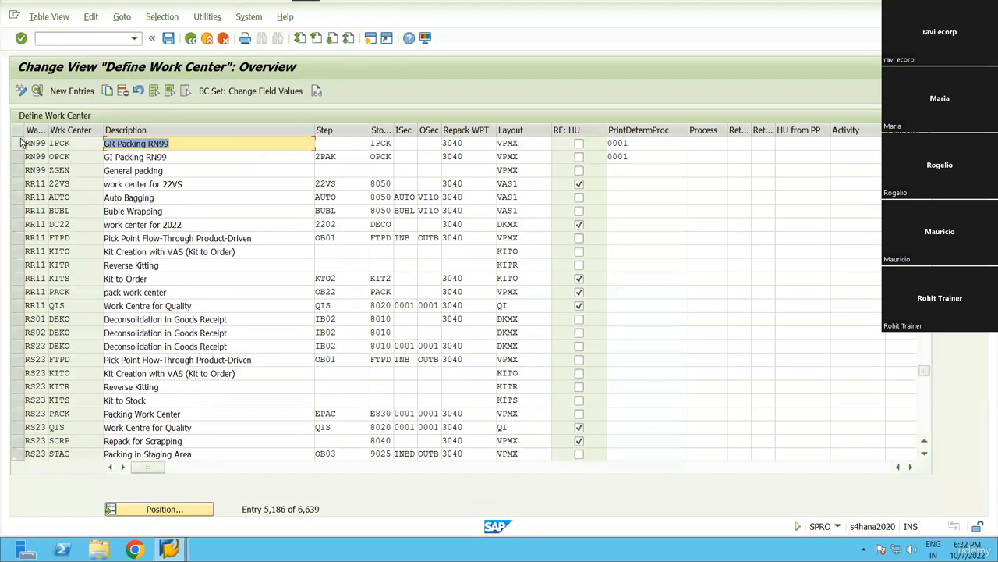
pyautogui.click(18, 143)
pyautogui.click(19, 157)
pyautogui.click(18, 170)
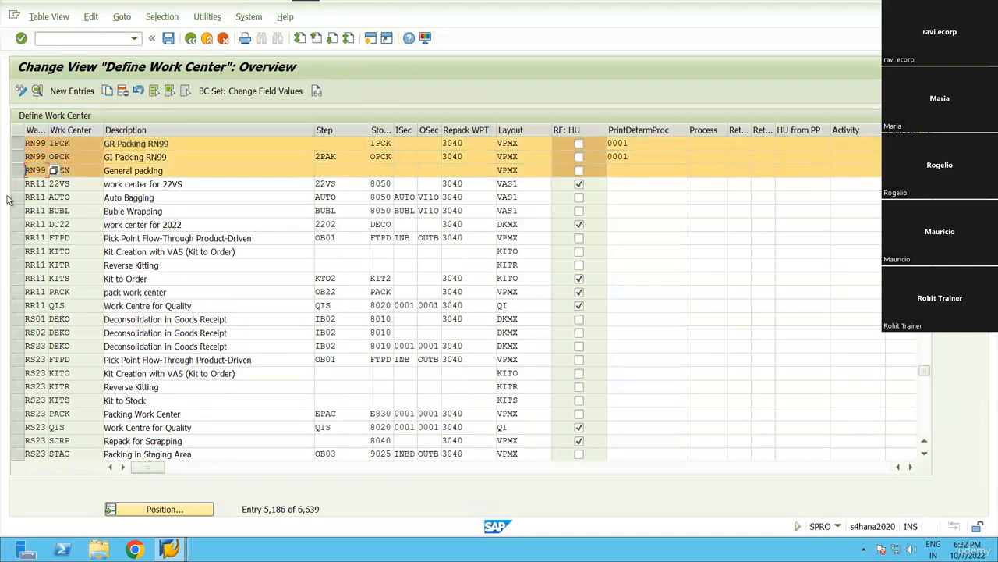
pyautogui.click(18, 170)
pyautogui.click(19, 157)
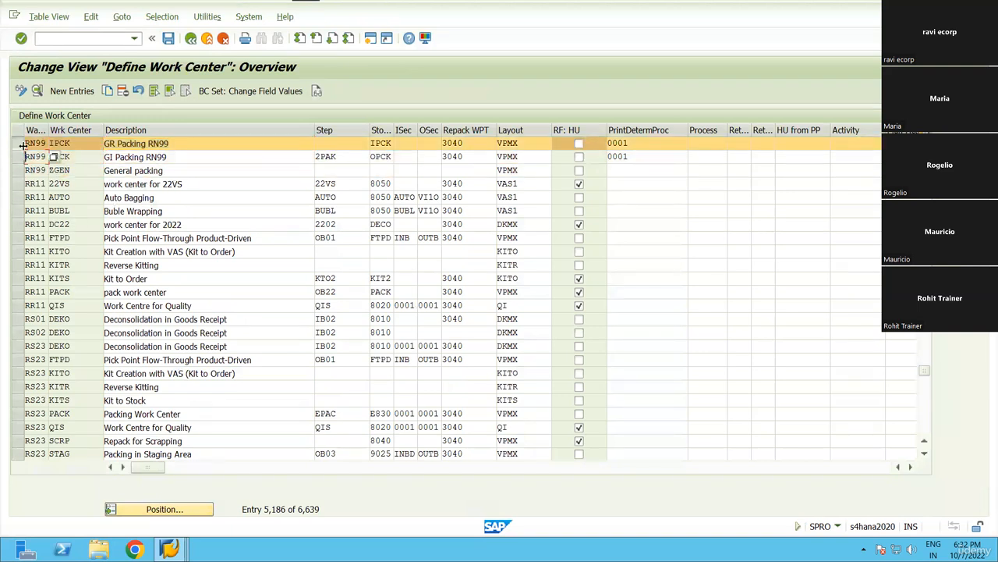
pyautogui.click(19, 144)
pyautogui.click(17, 319)
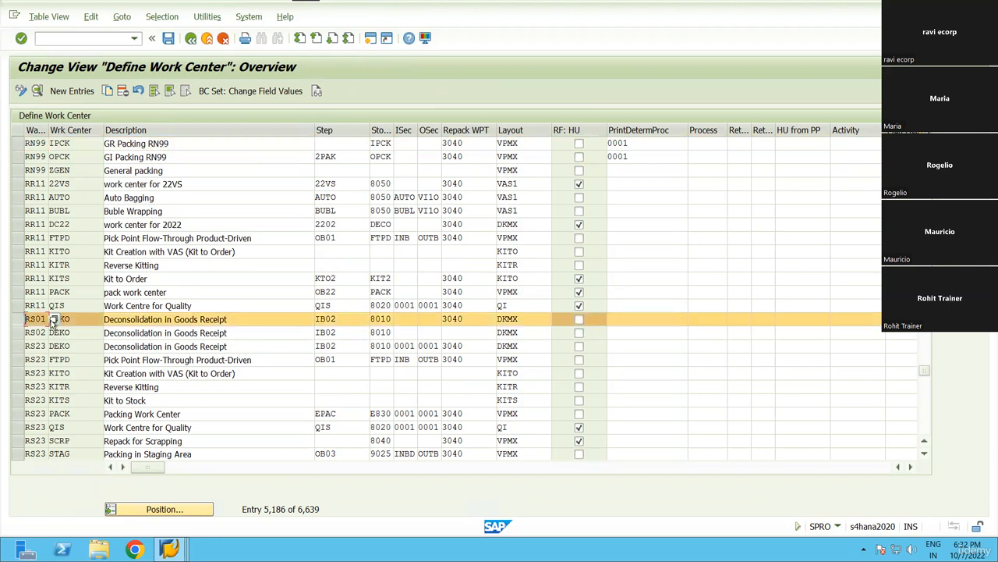
pyautogui.click(107, 91)
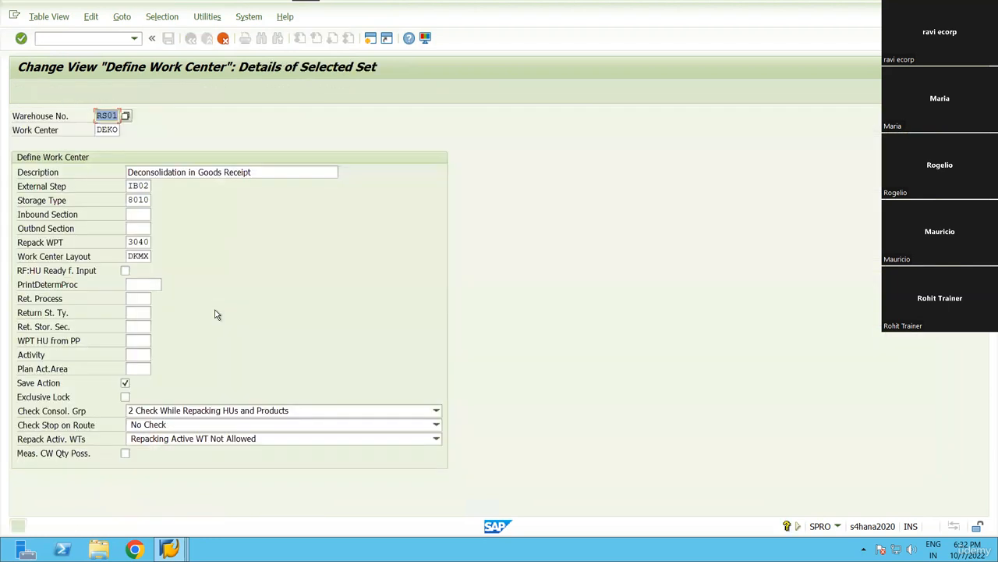
# Change the copy's warehouse to RN99 and its description to 'Deconsolidation in GR RN99'.
pyautogui.click(107, 131)
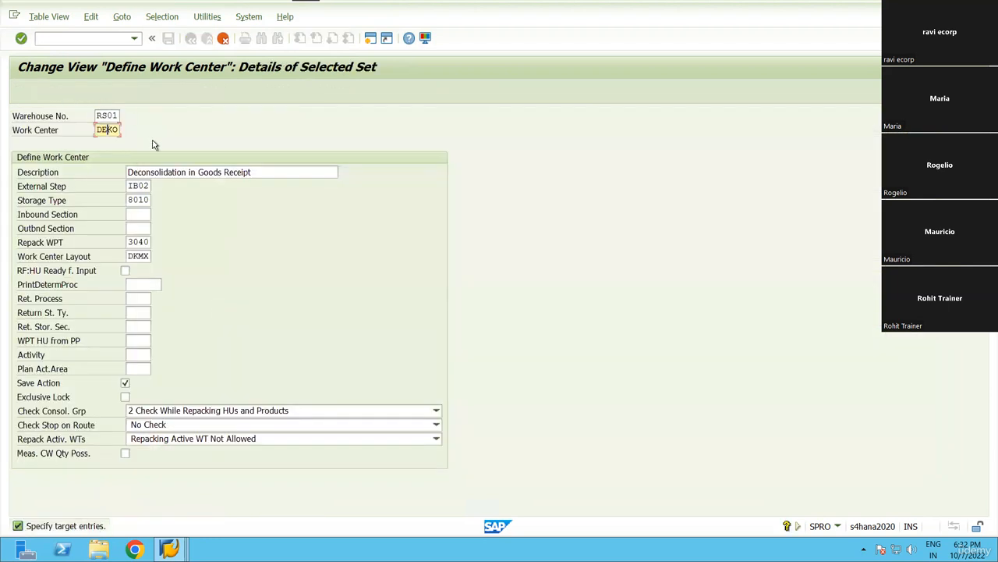
pyautogui.click(117, 116)
pyautogui.write('RN99')
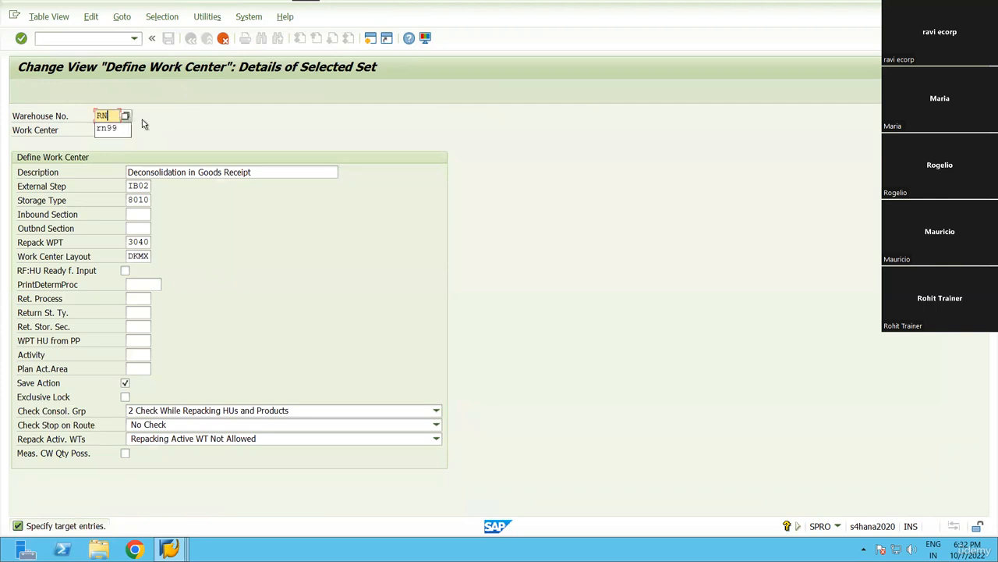
pyautogui.press('Tab')
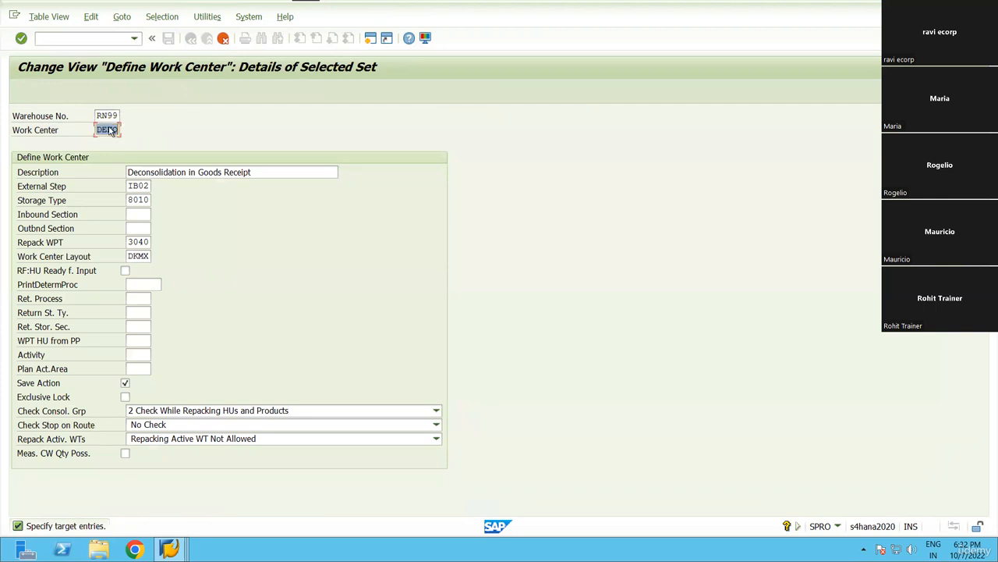
pyautogui.click(290, 173)
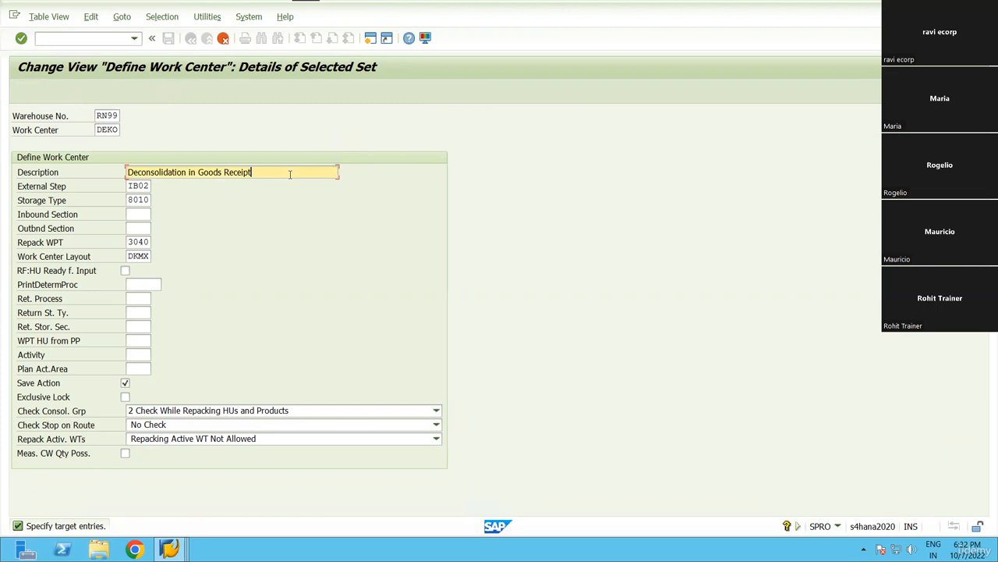
pyautogui.press('BackSpace')
pyautogui.press('BackSpace')
pyautogui.press('BackSpace')
pyautogui.press('BackSpace')
pyautogui.press('BackSpace')
pyautogui.press('BackSpace')
pyautogui.press('BackSpace')
pyautogui.press('BackSpace')
pyautogui.press('BackSpace')
pyautogui.press('BackSpace')
pyautogui.click(201, 172)
pyautogui.press('BackSpace')
pyautogui.press('BackSpace')
pyautogui.press('BackSpace')
pyautogui.write('in')
pyautogui.click(137, 186)
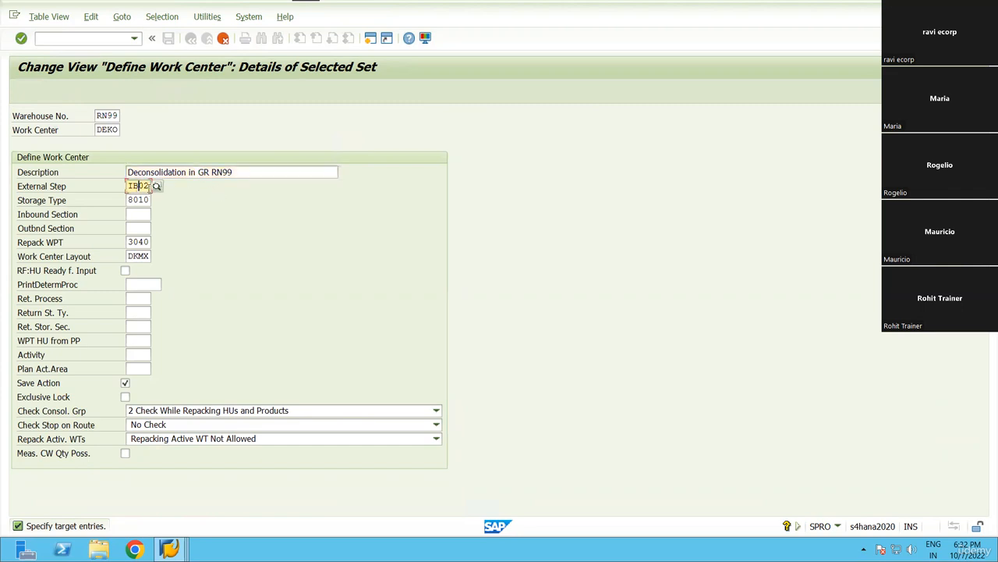
# Set the work center's external step to DCON and storage type to DECO.
pyautogui.click(156, 188)
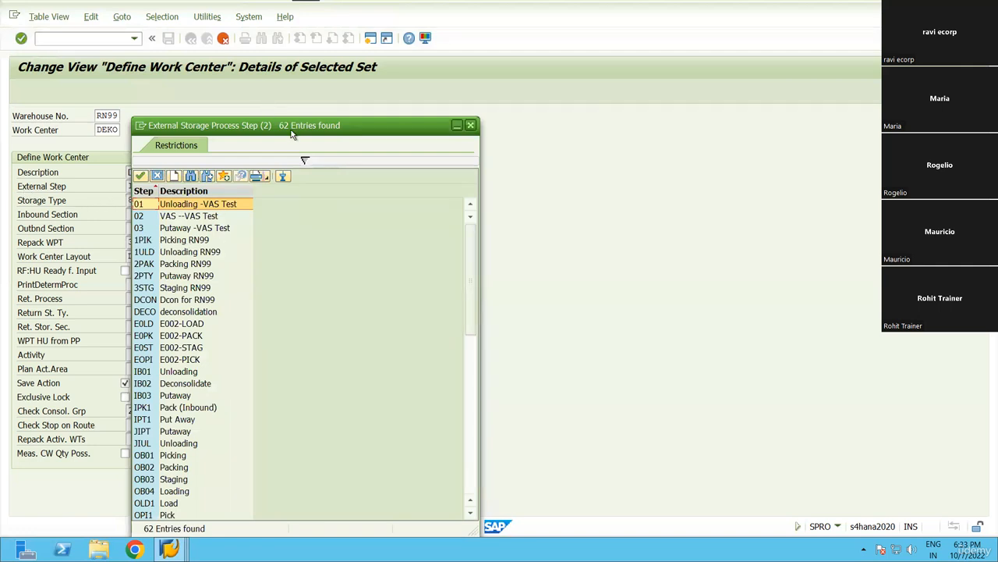
pyautogui.moveTo(307, 125); pyautogui.dragTo(464, 58)
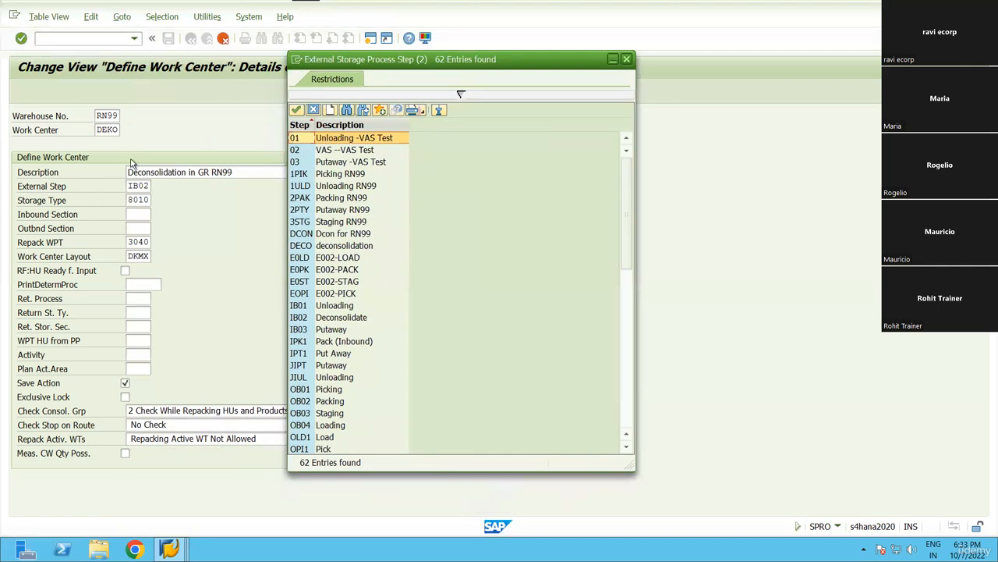
pyautogui.doubleClick(330, 236)
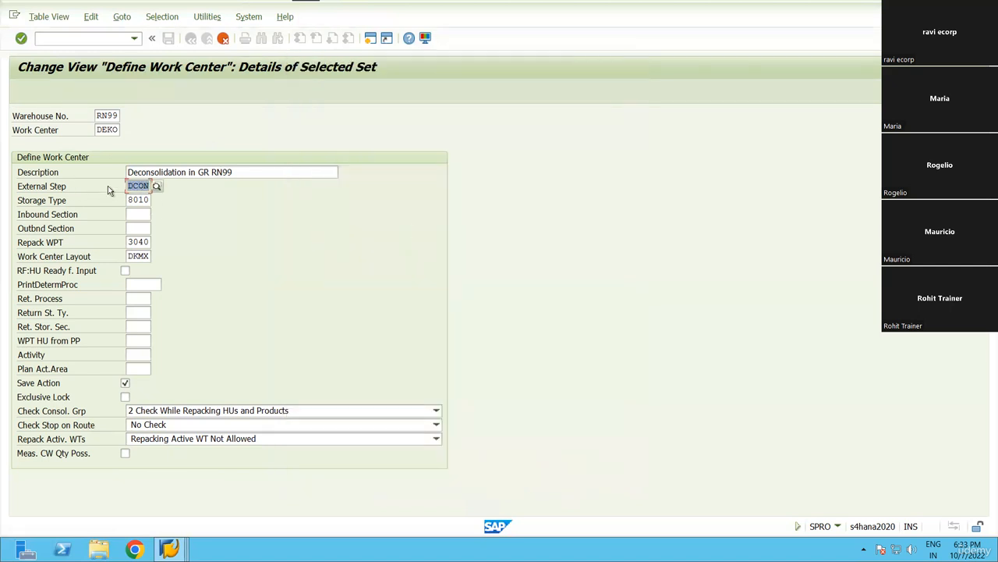
pyautogui.click(131, 200)
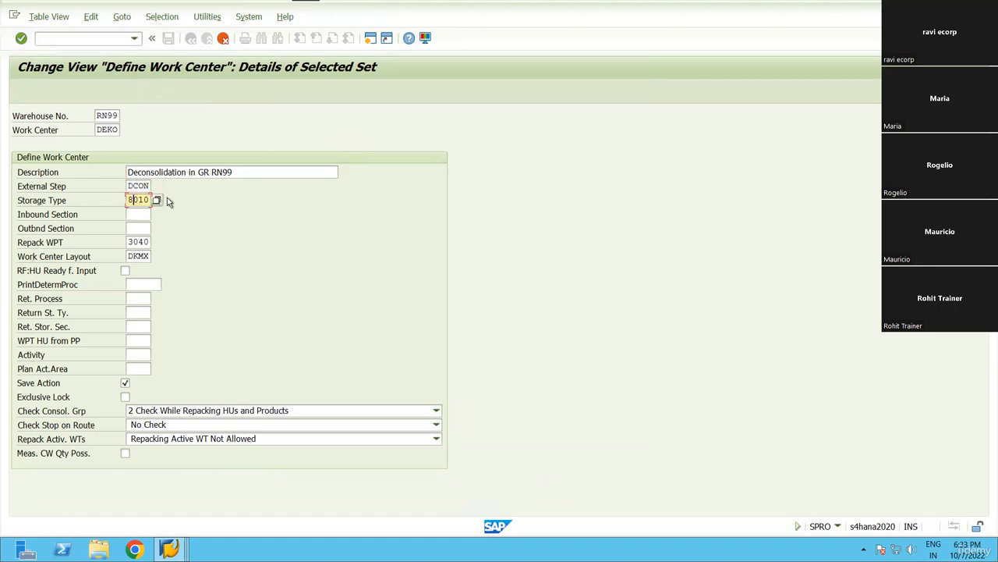
pyautogui.click(156, 200)
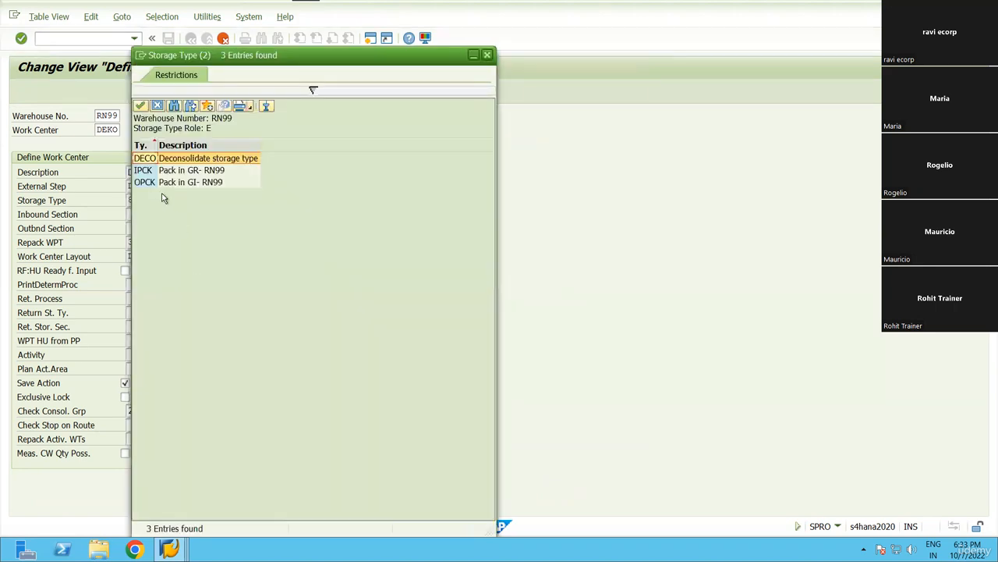
pyautogui.press('Return')
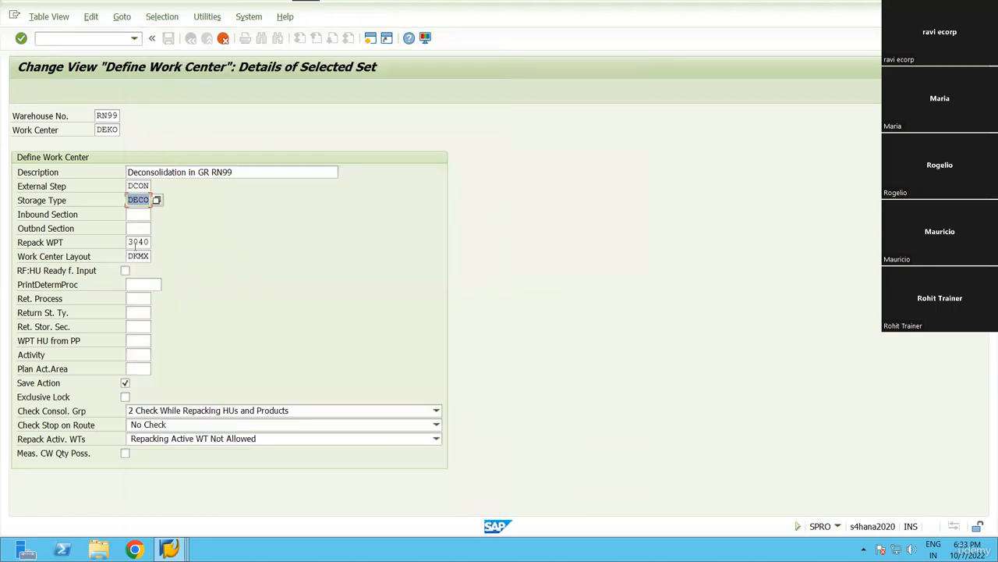
# Choose work center layout DKMX, save the copy under the customizing request, and go back.
pyautogui.click(134, 242)
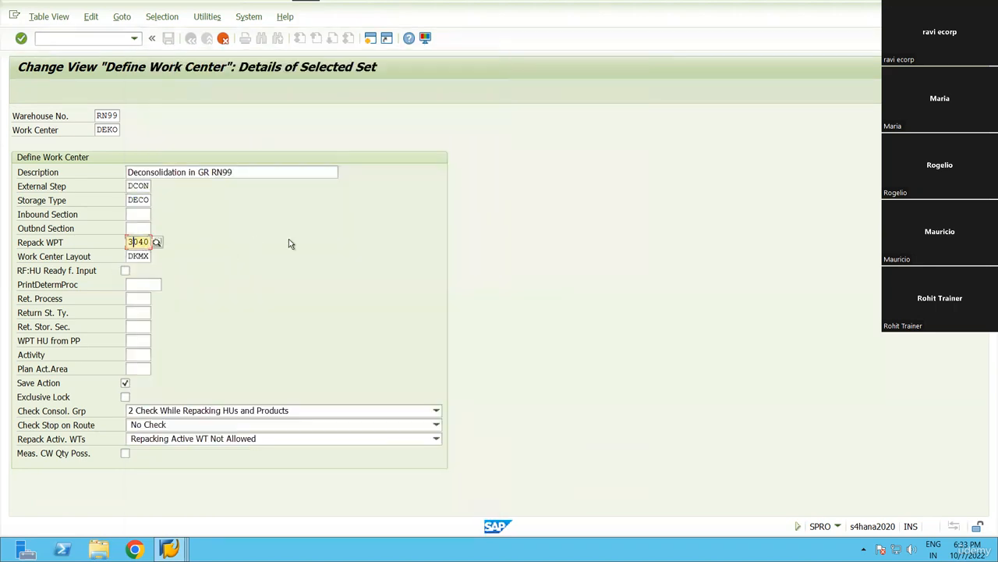
pyautogui.click(138, 255)
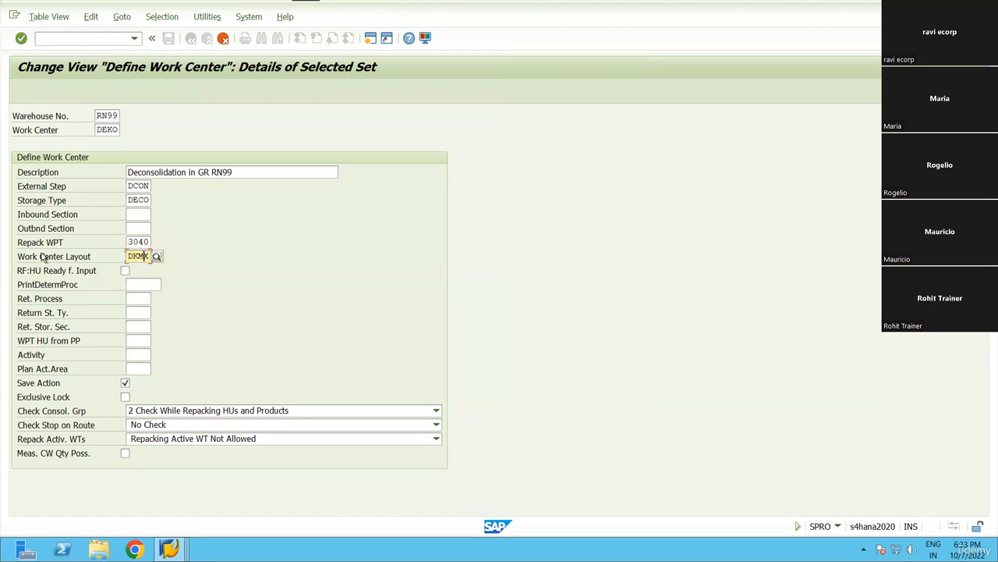
pyautogui.click(157, 257)
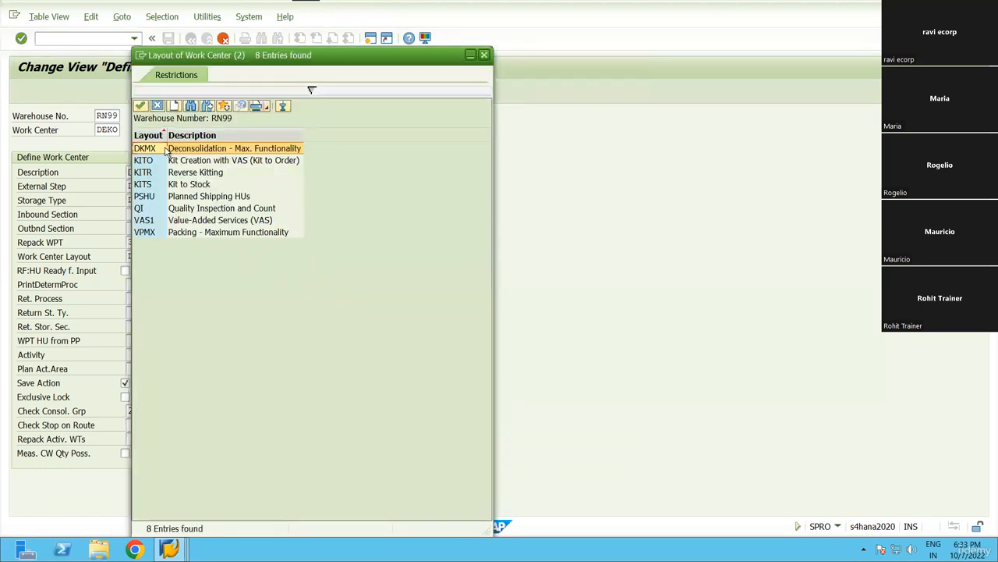
pyautogui.click(228, 148)
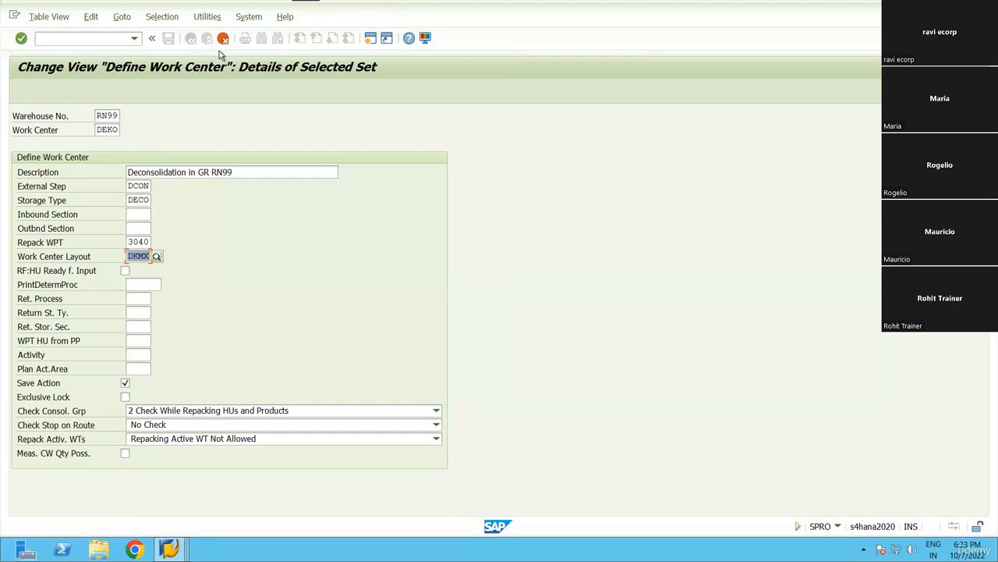
pyautogui.press('Return')
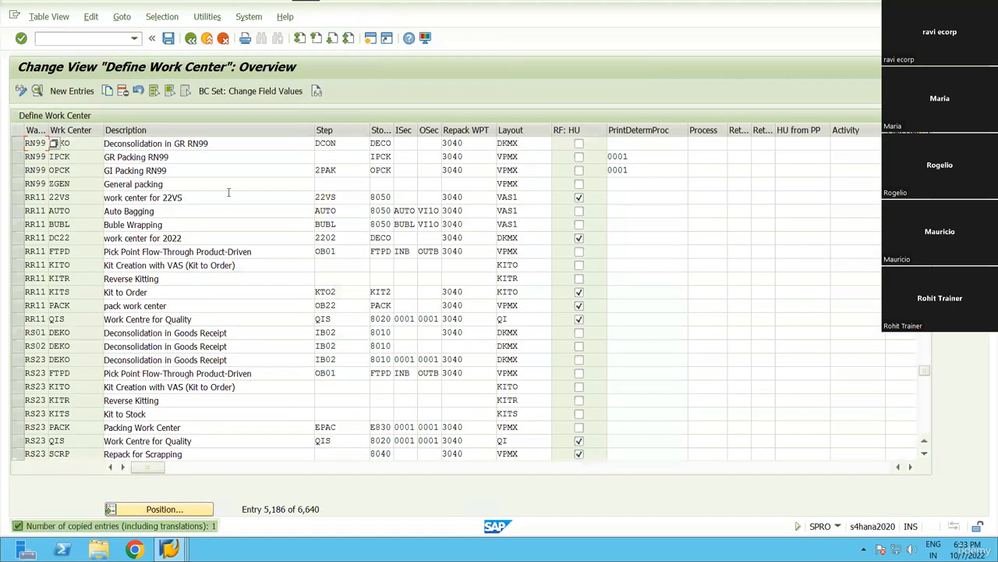
pyautogui.hotkey('ctrl', 's')
pyautogui.click(221, 233)
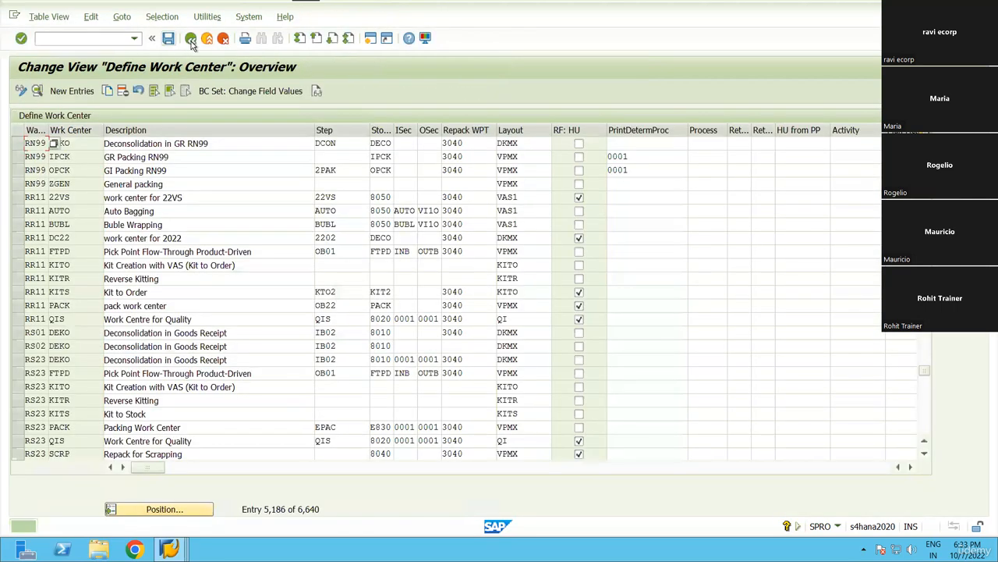
pyautogui.press('F3')
# In Specify Work Center Layout, position to RN99 and open the DKMX layout details.
pyautogui.scroll(-2, 129, 487)
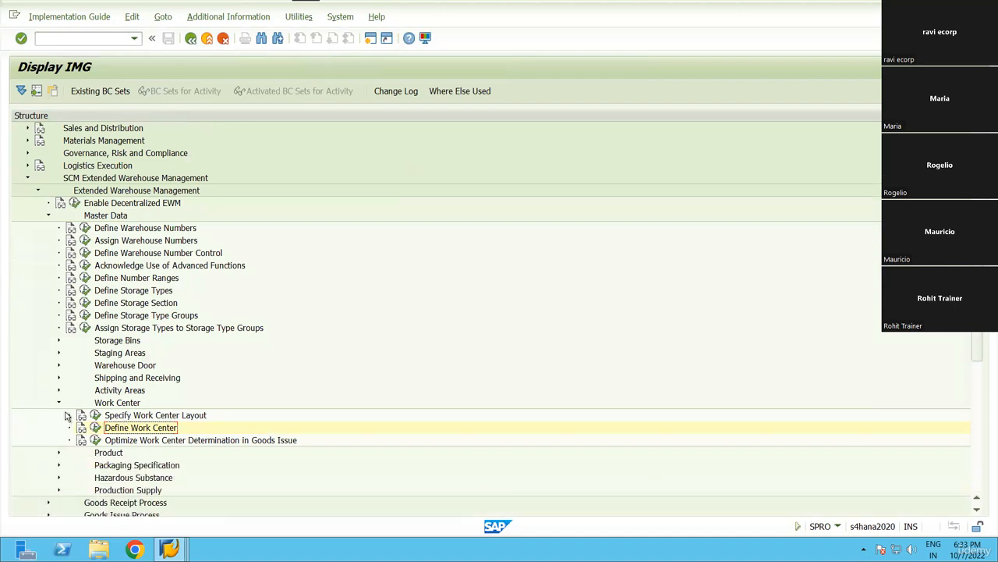
pyautogui.click(95, 415)
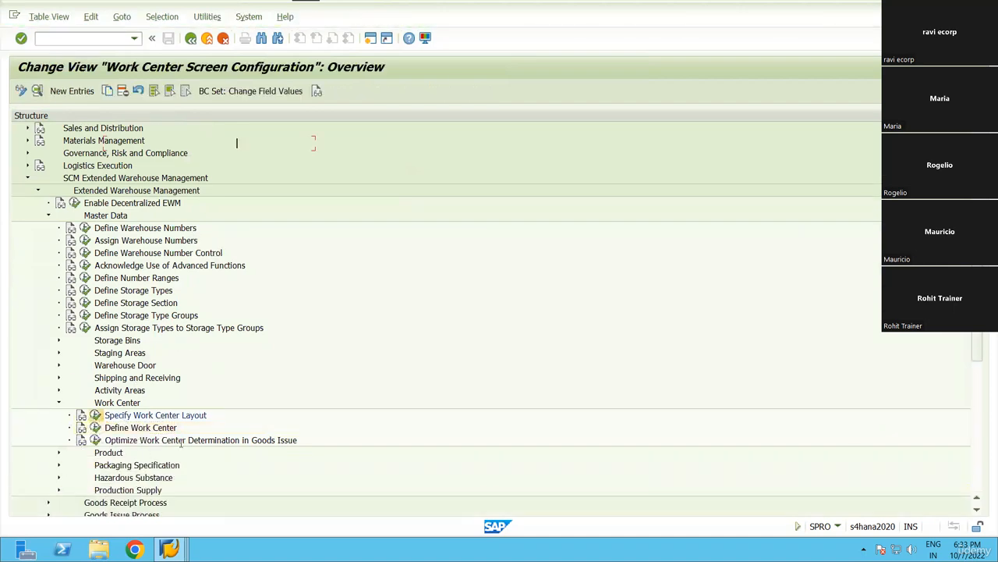
pyautogui.click(165, 508)
pyautogui.write('rn')
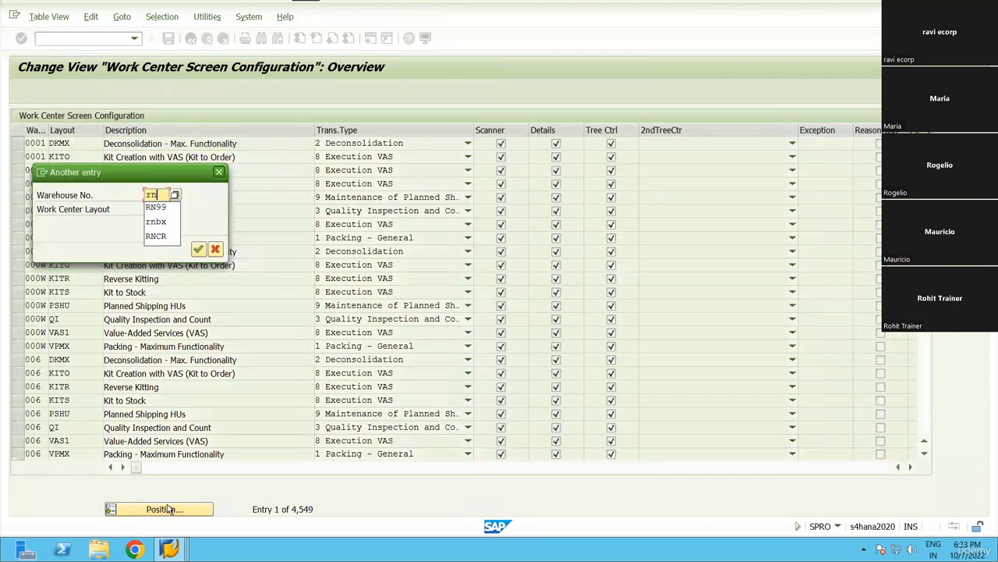
pyautogui.write('99')
pyautogui.press('Tab')
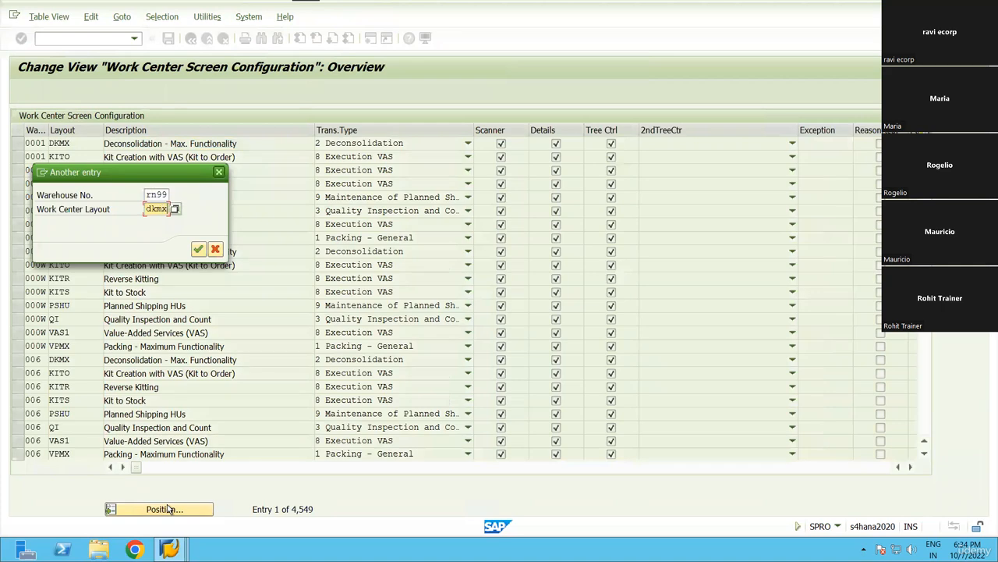
pyautogui.press('Return')
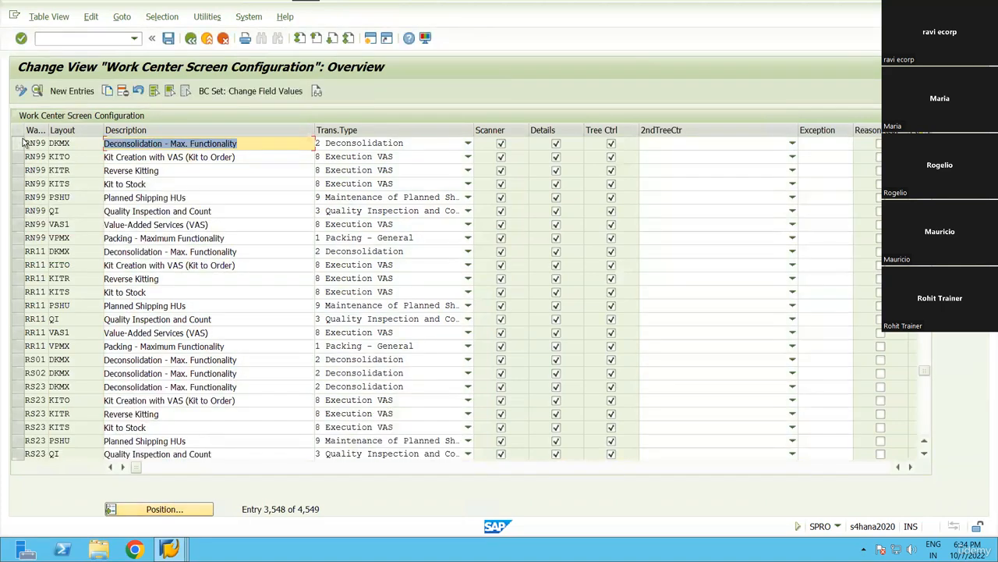
pyautogui.click(18, 143)
pyautogui.click(37, 90)
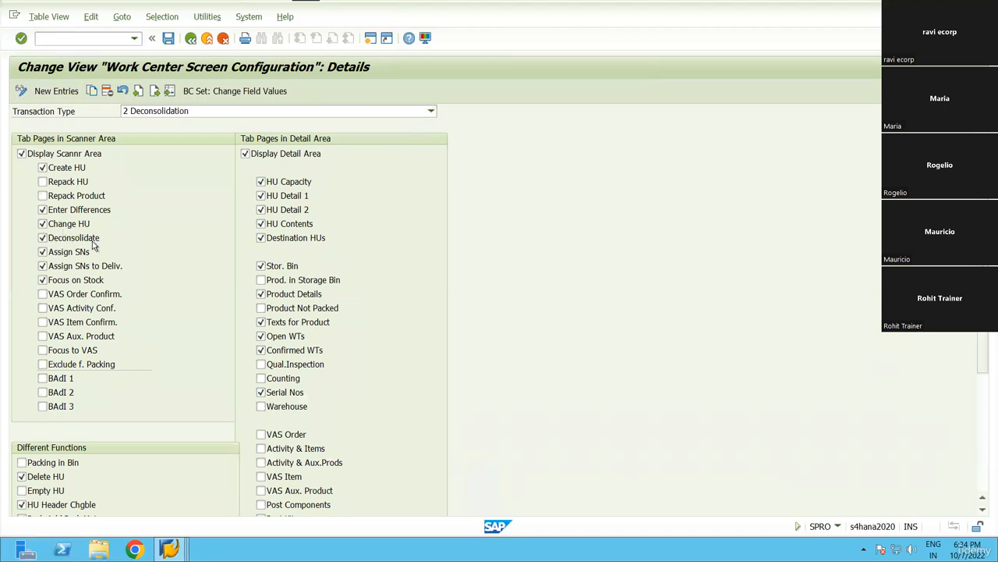
# Review the DKMX settings, return to the IMG, and switch to the storage control New Entries window.
pyautogui.scroll(3, 182, 172)
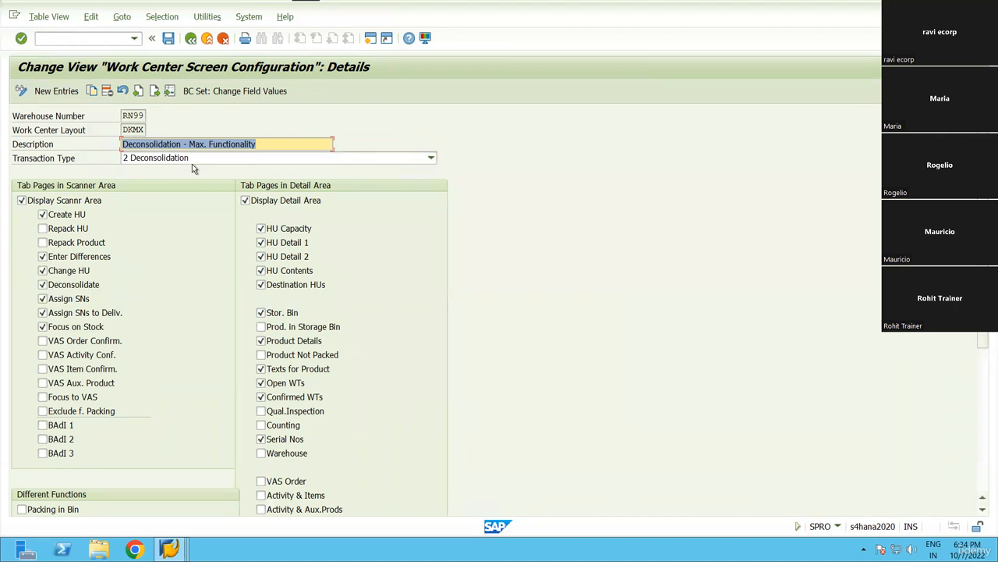
pyautogui.click(191, 39)
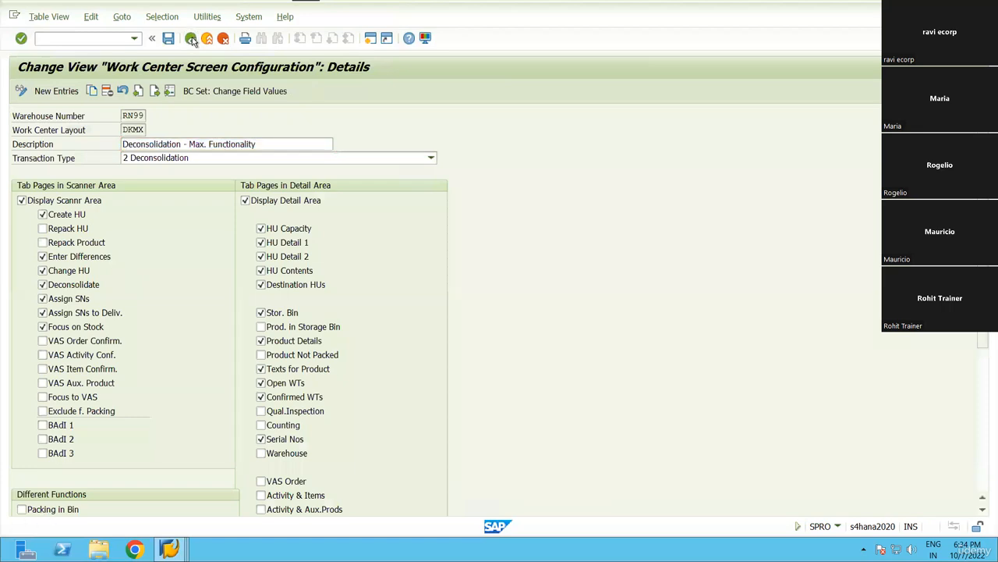
pyautogui.click(191, 39)
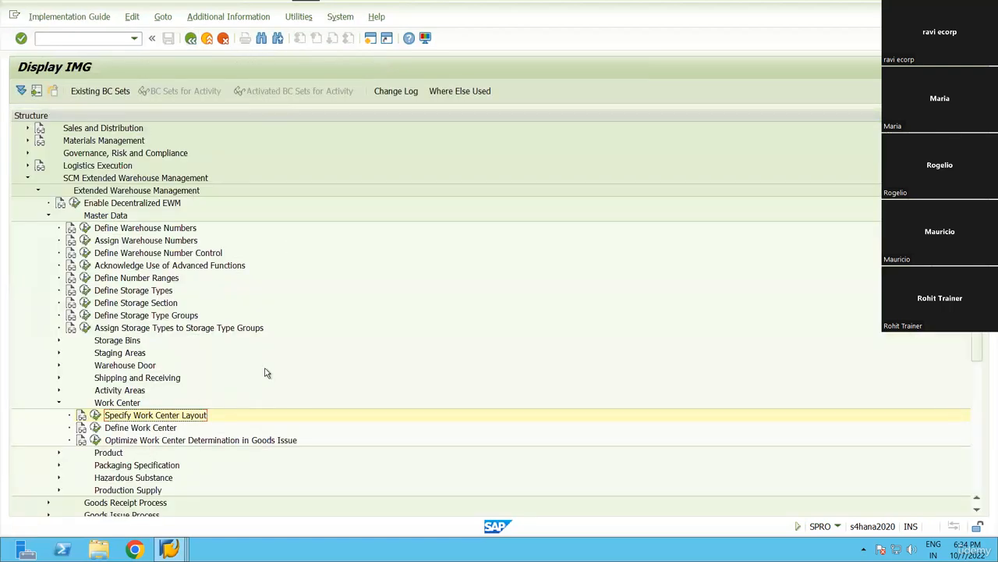
pyautogui.scroll(-2, 265, 373)
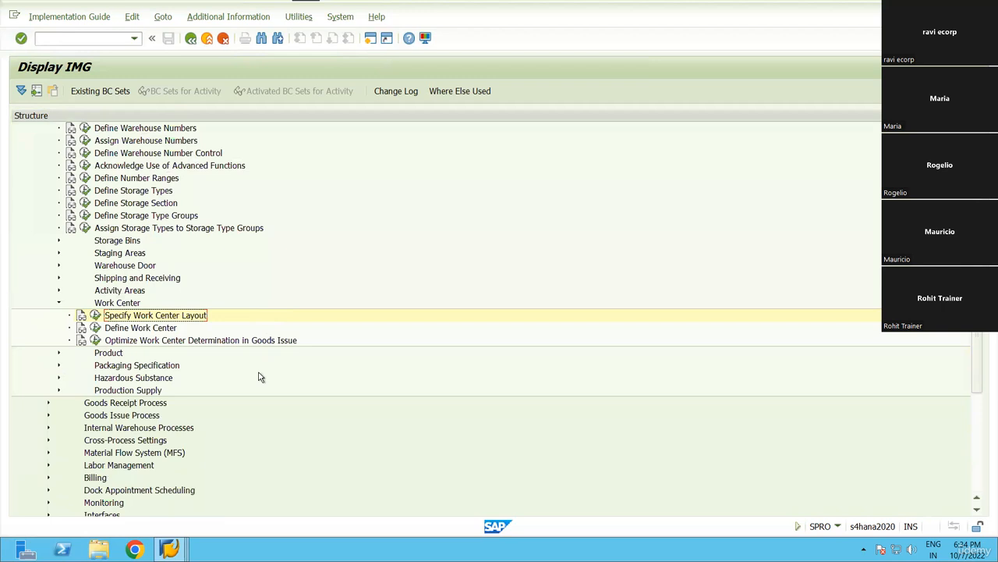
pyautogui.moveTo(169, 549)
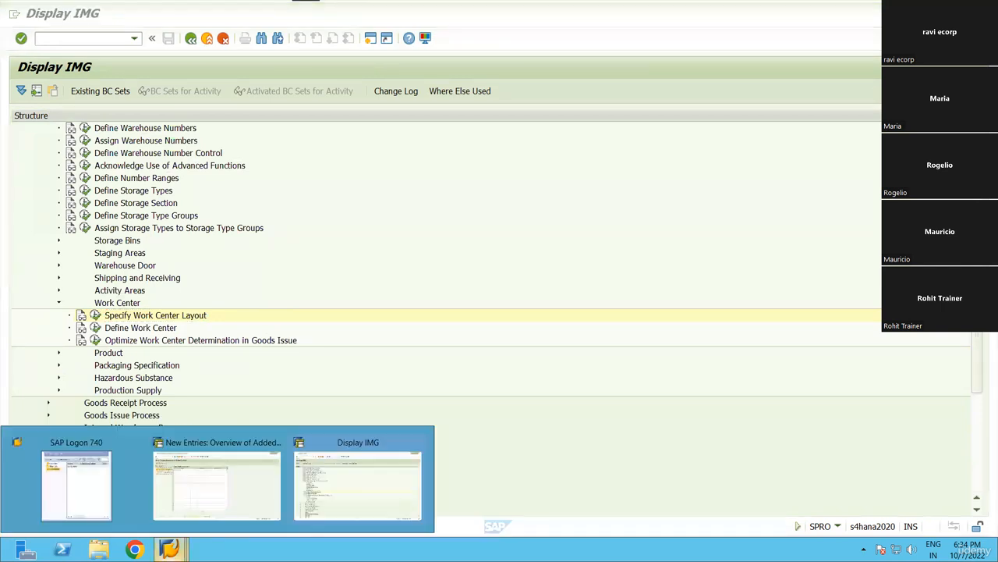
pyautogui.click(205, 496)
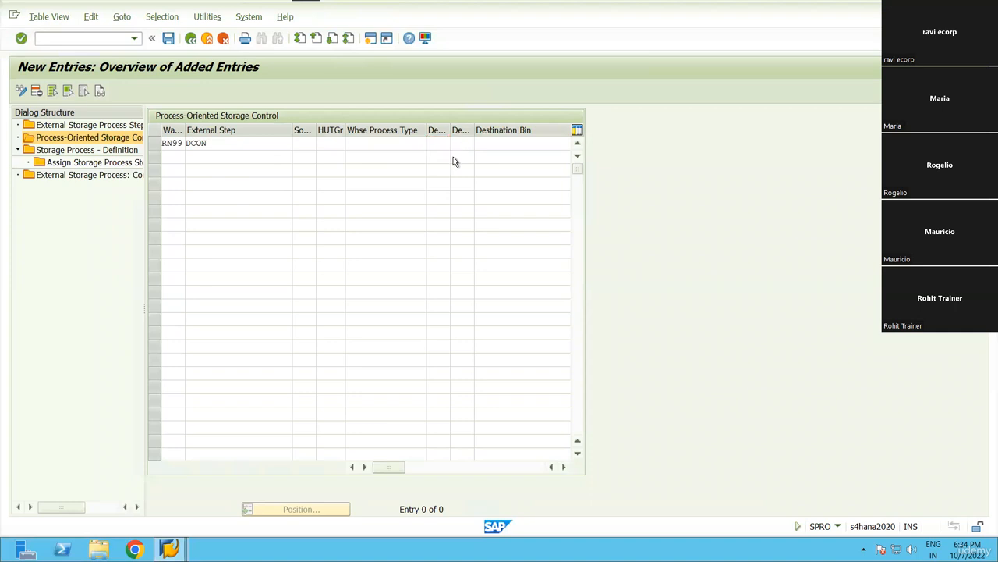
# Set destination storage type DECO and destination bin DECON-01 on the RN99 DCON entry.
pyautogui.press('F4')
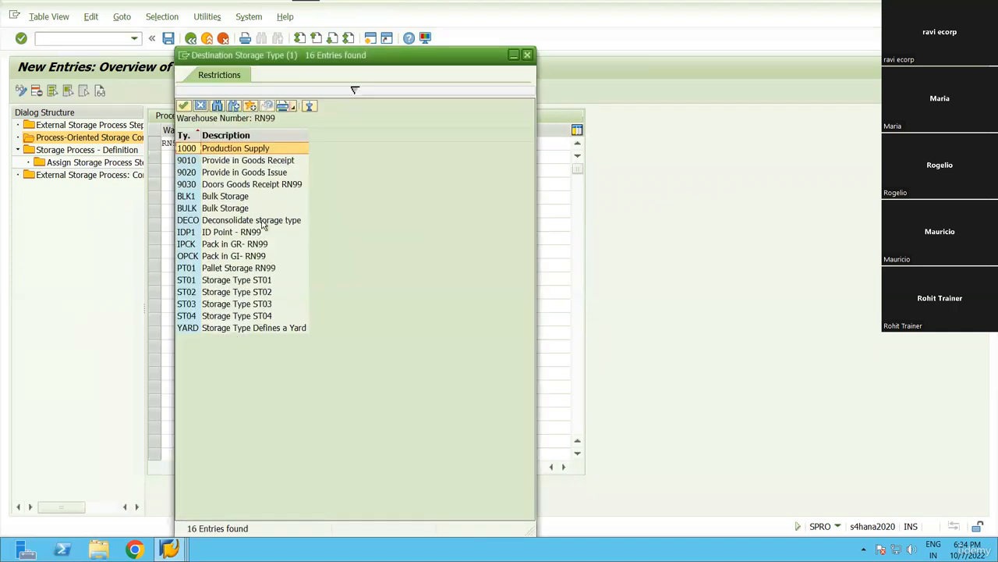
pyautogui.doubleClick(221, 225)
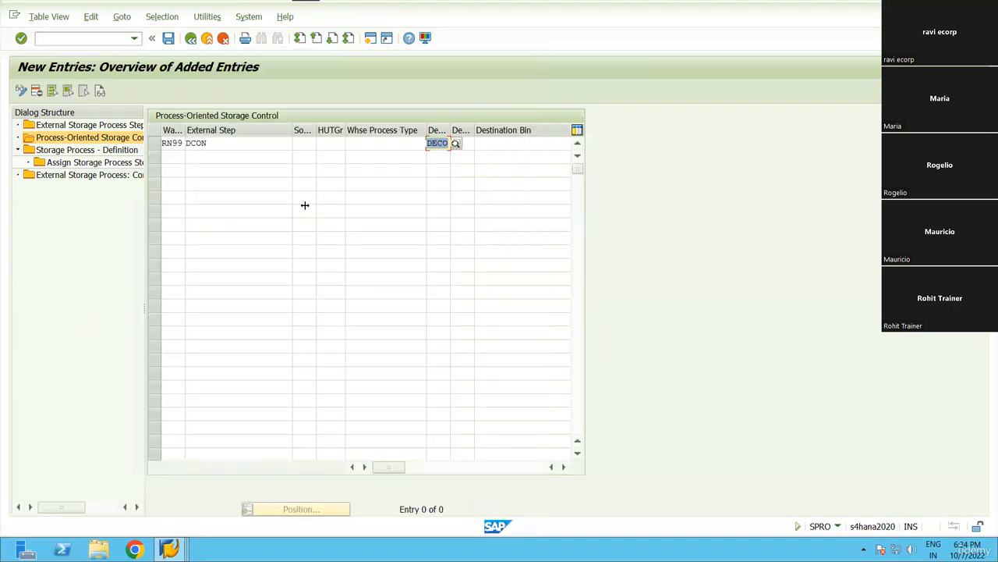
pyautogui.click(506, 145)
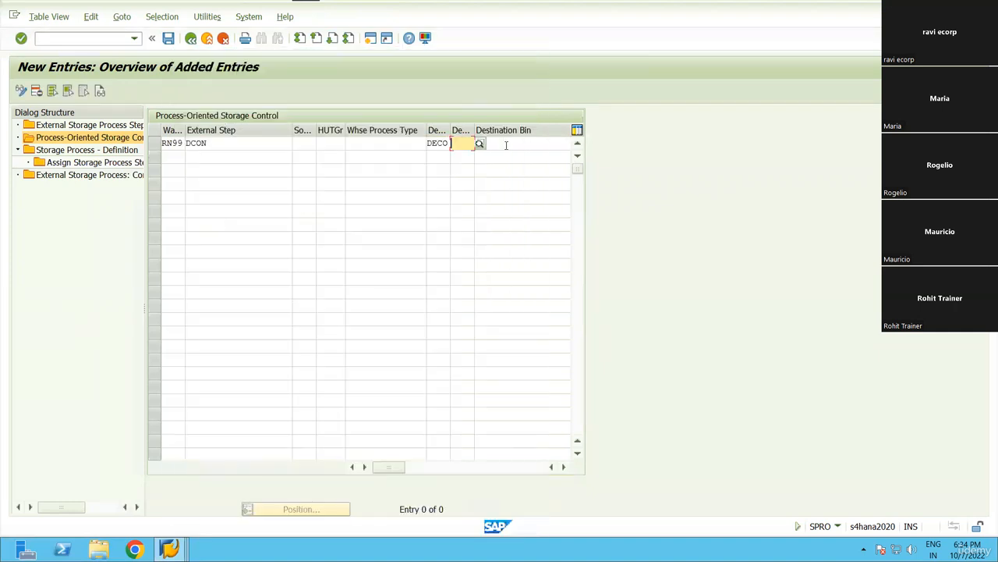
pyautogui.click(562, 467)
pyautogui.click(496, 143)
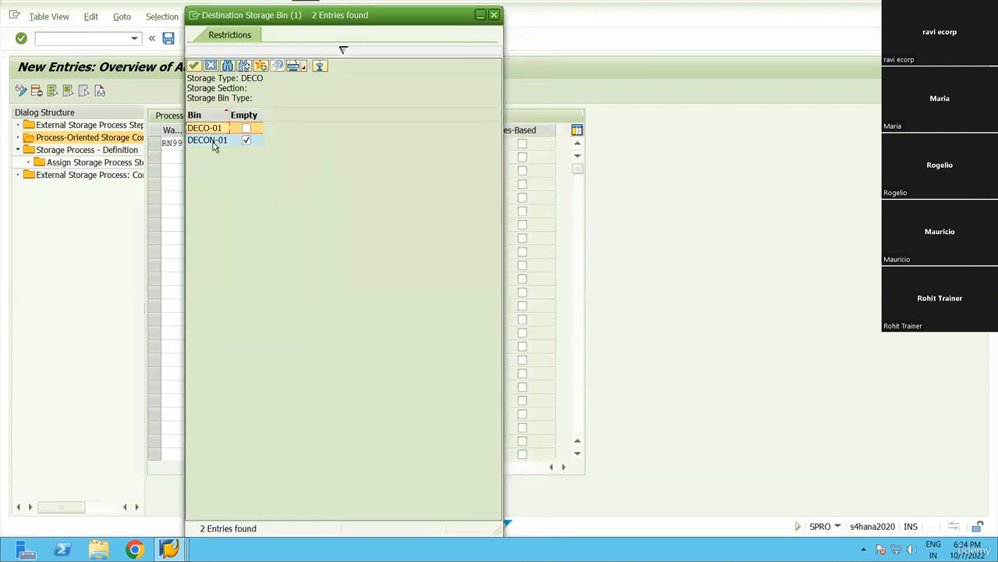
pyautogui.doubleClick(209, 141)
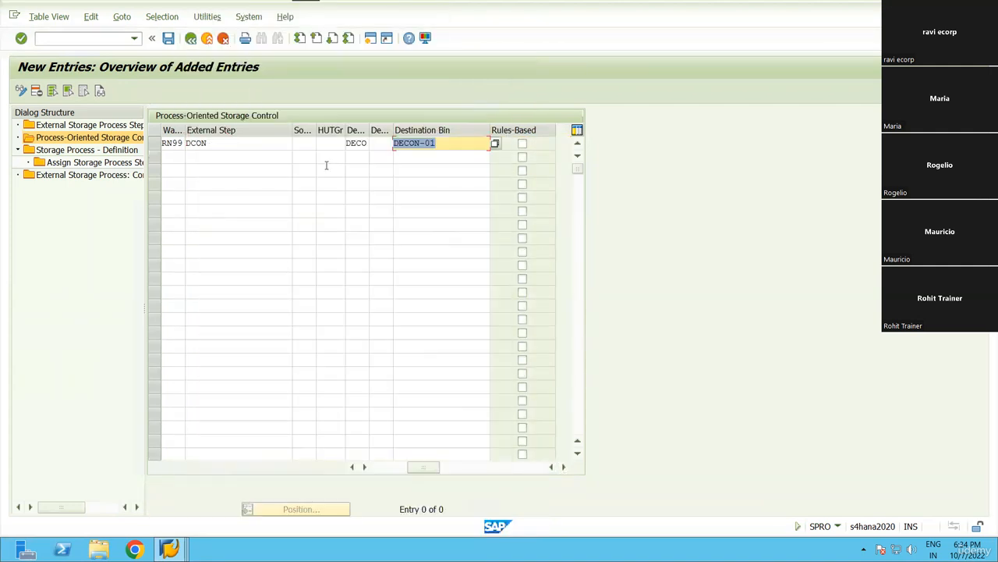
# Confirm the new RN99 DCON storage control entry and save it.
pyautogui.press('Return')
pyautogui.click(72, 34)
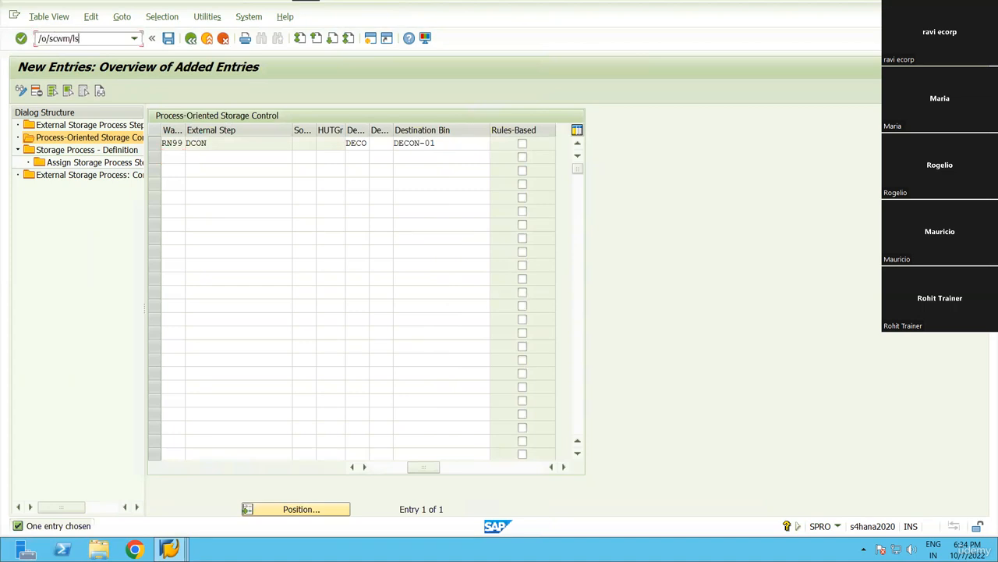
pyautogui.press('BackSpace')
pyautogui.press('BackSpace')
pyautogui.press('BackSpace')
pyautogui.press('BackSpace')
pyautogui.press('BackSpace')
pyautogui.press('Return')
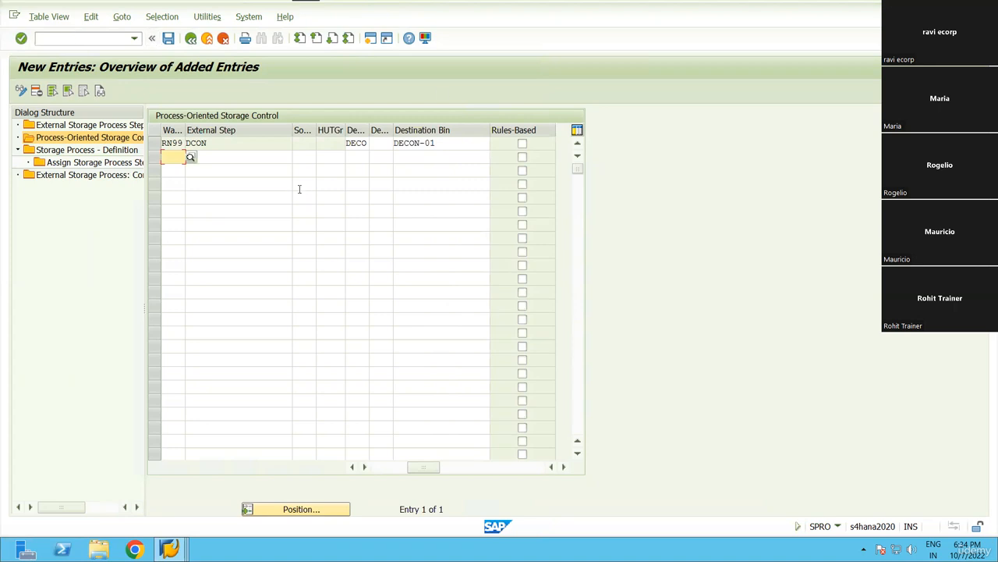
pyautogui.moveTo(429, 468); pyautogui.dragTo(382, 468)
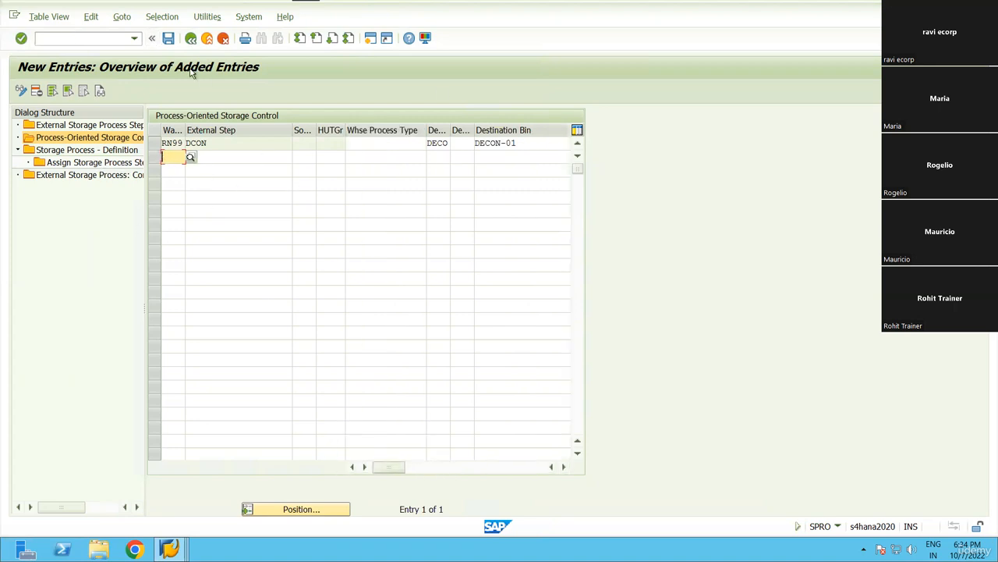
pyautogui.click(168, 38)
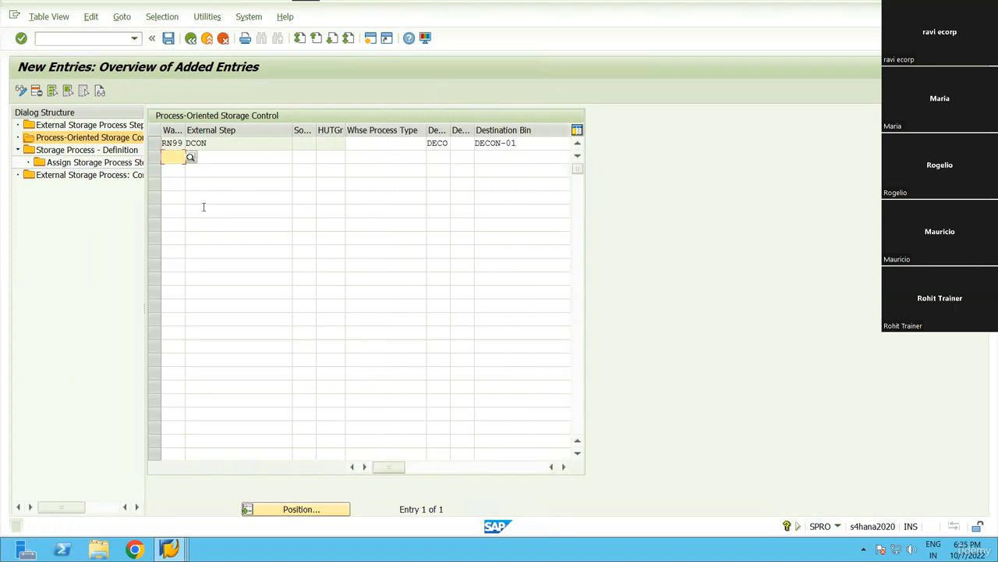
# Add a new storage process definition for warehouse RN99, storage process INB2.
pyautogui.doubleClick(86, 151)
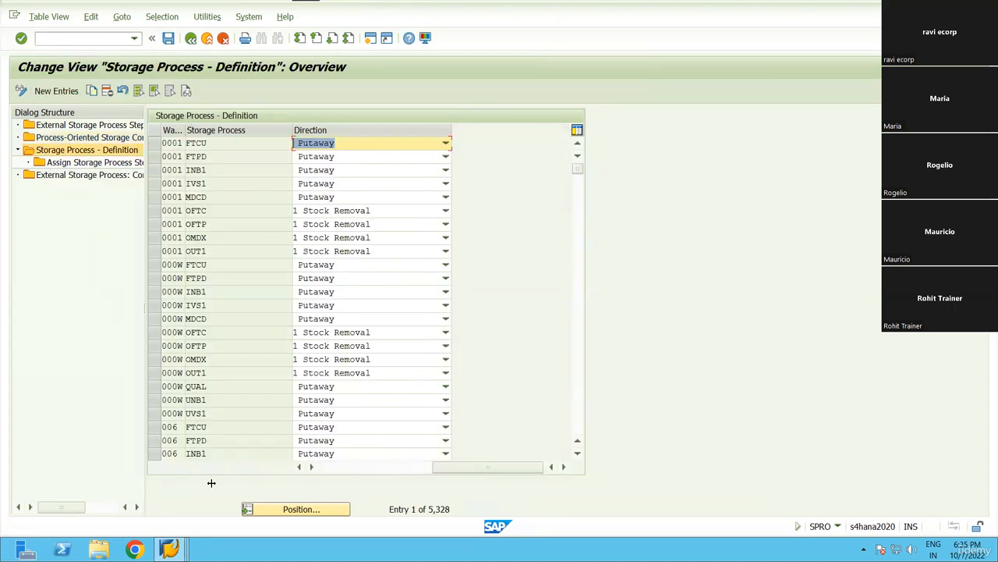
pyautogui.click(57, 91)
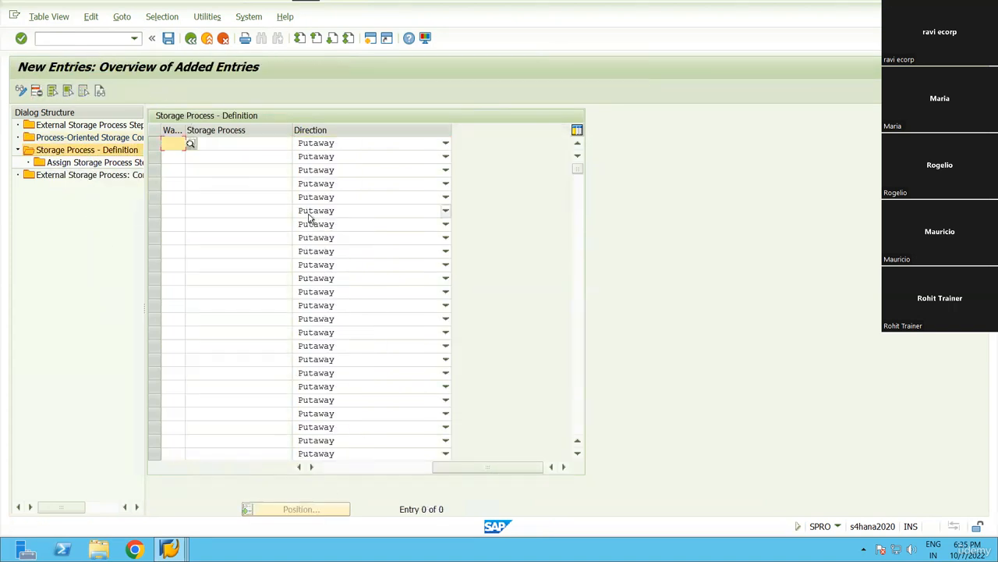
pyautogui.press('BackSpace')
pyautogui.press('Down')
pyautogui.press('Return')
pyautogui.press('Tab')
pyautogui.press('BackSpace')
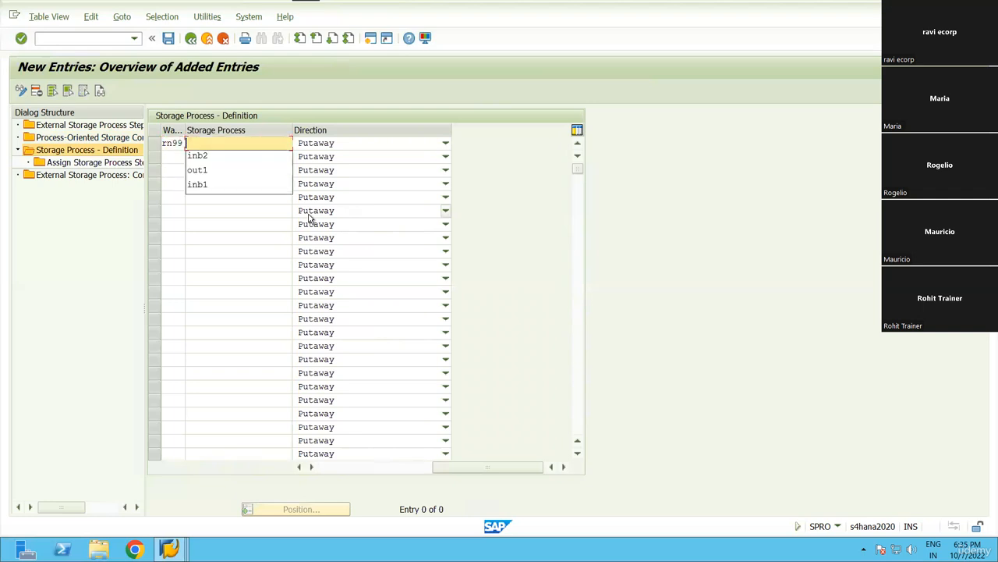
pyautogui.press('Down')
pyautogui.press('Return')
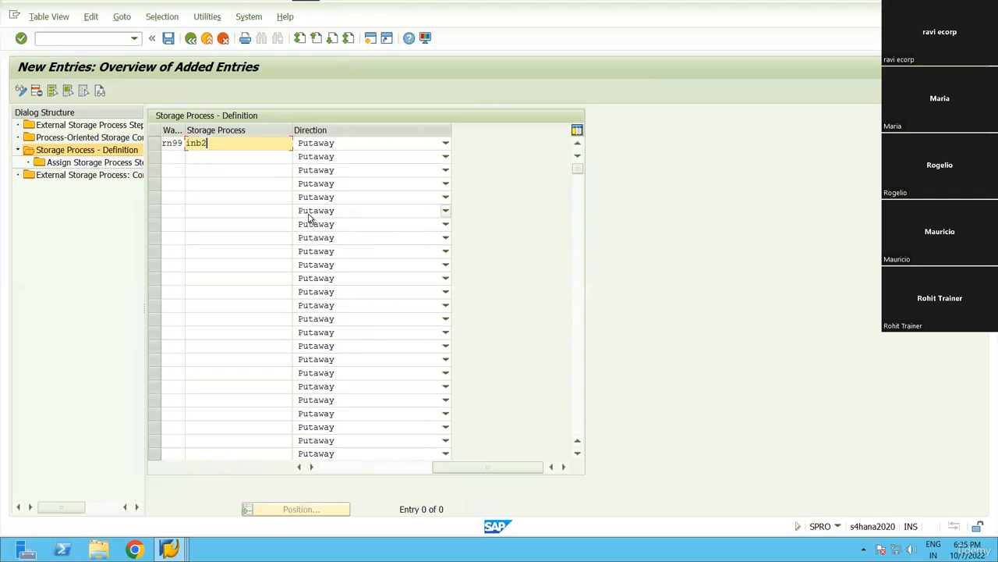
pyautogui.press('Return')
# Keep direction Putaway for INB2 and open its Assign Storage Process Step list.
pyautogui.click(359, 143)
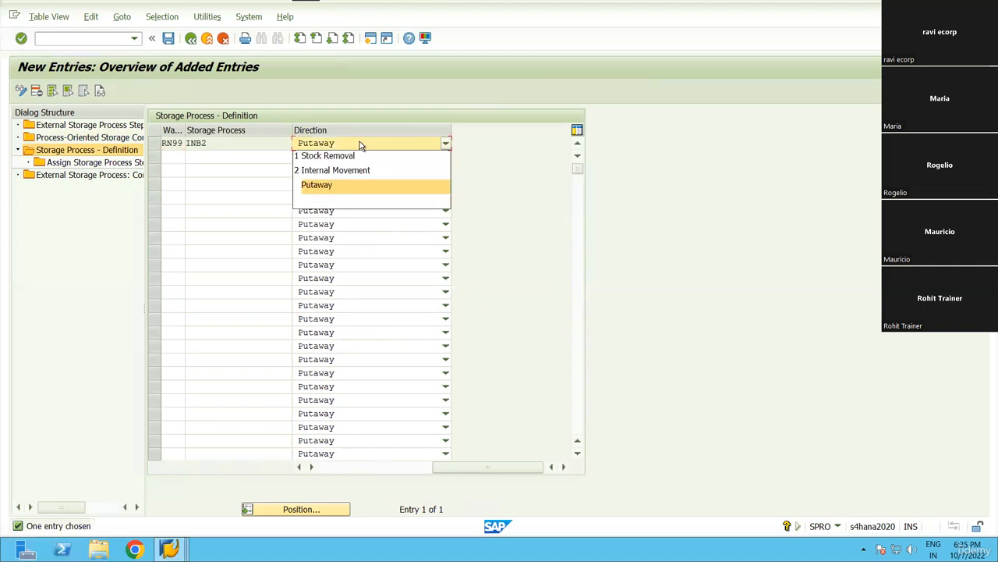
pyautogui.click(365, 145)
pyautogui.click(155, 144)
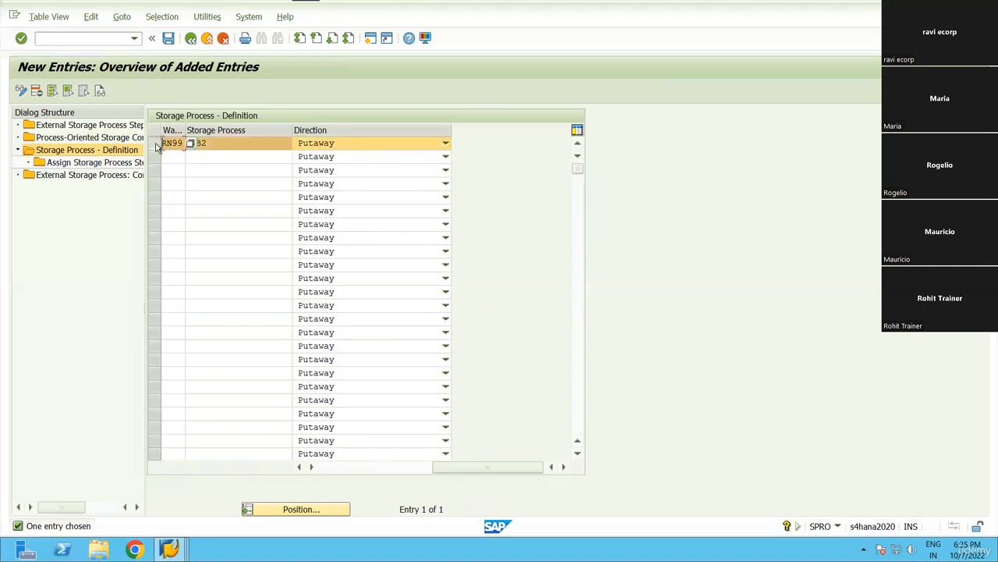
pyautogui.doubleClick(76, 162)
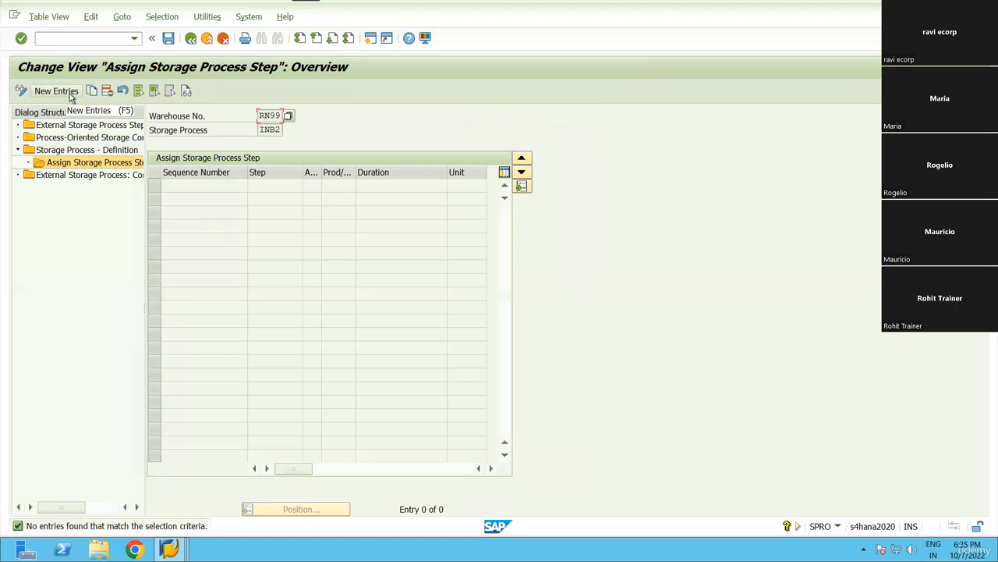
# Add new INB2 step rows for 1ULD, DCON and 2PTY as sequence 1–3.
pyautogui.click(56, 91)
pyautogui.click(272, 186)
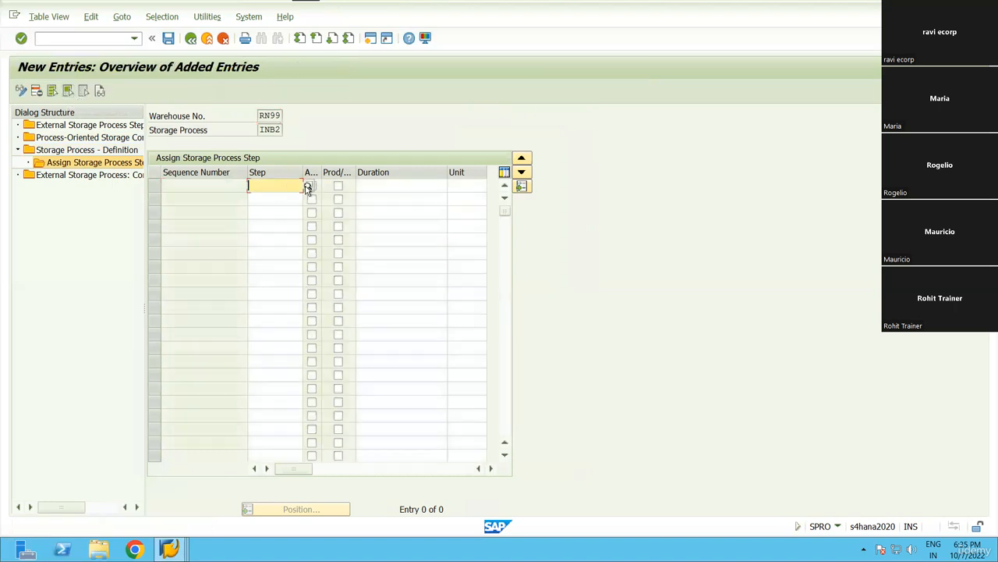
pyautogui.click(308, 188)
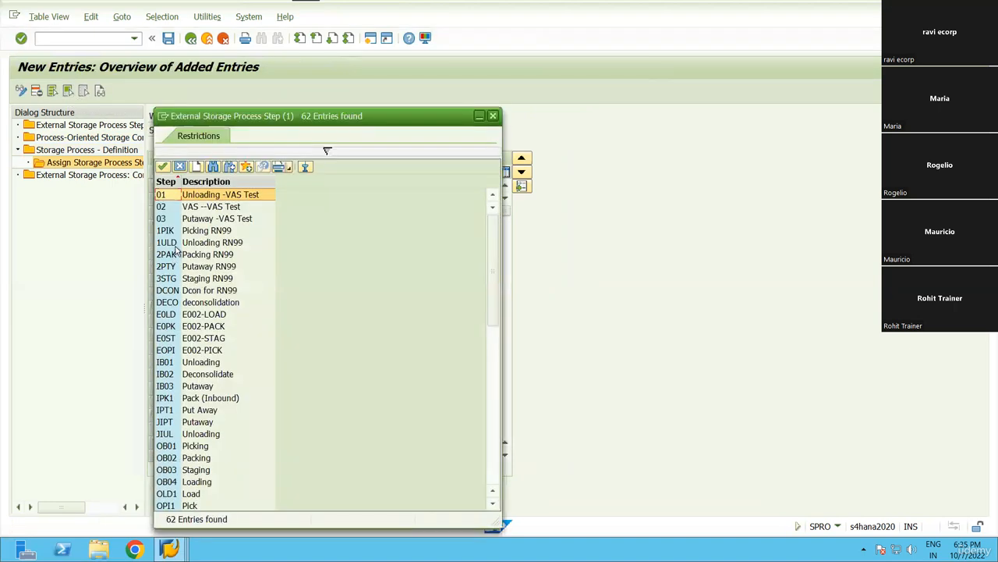
pyautogui.doubleClick(178, 244)
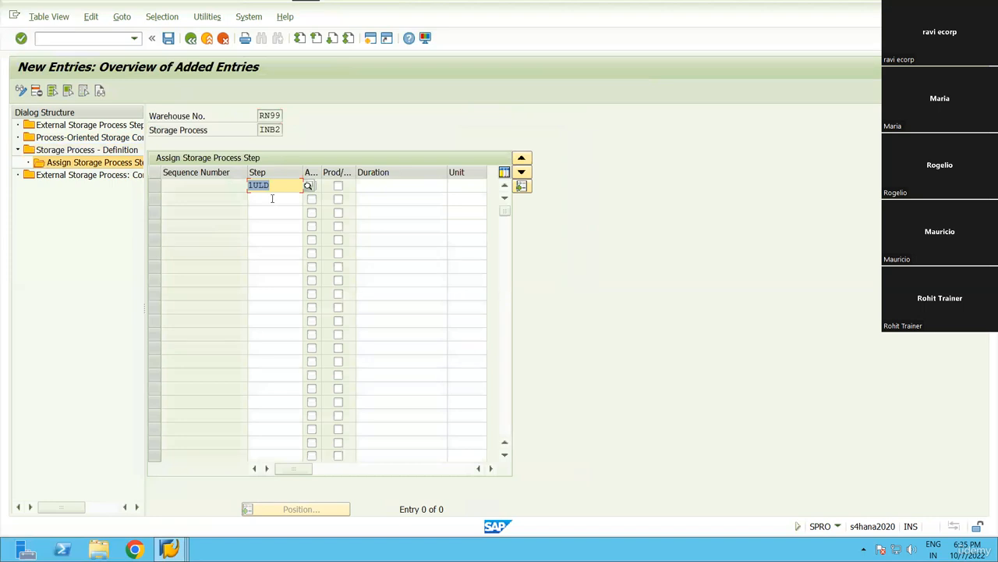
pyautogui.click(272, 199)
pyautogui.click(308, 200)
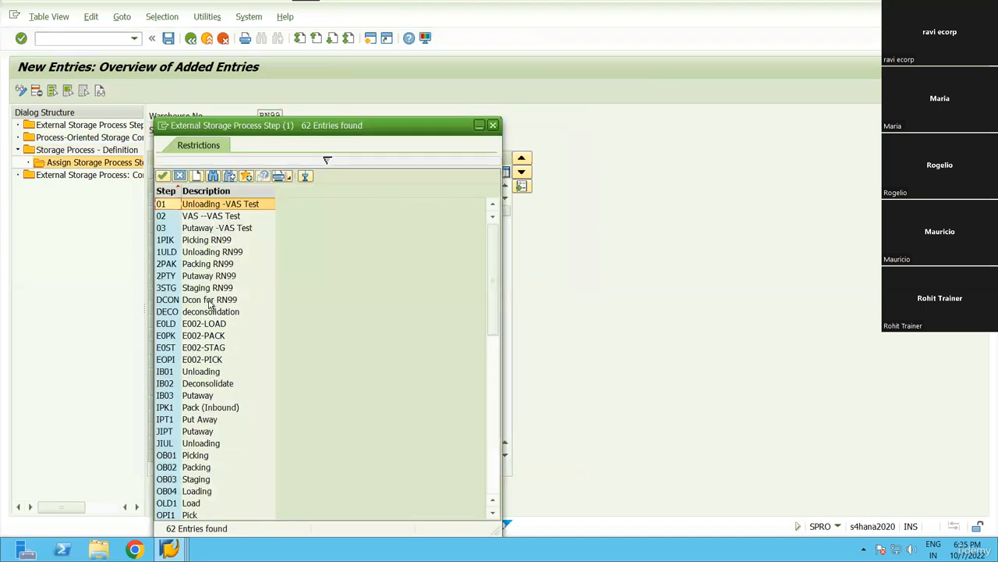
pyautogui.doubleClick(209, 302)
pyautogui.click(275, 213)
pyautogui.click(309, 213)
pyautogui.doubleClick(191, 276)
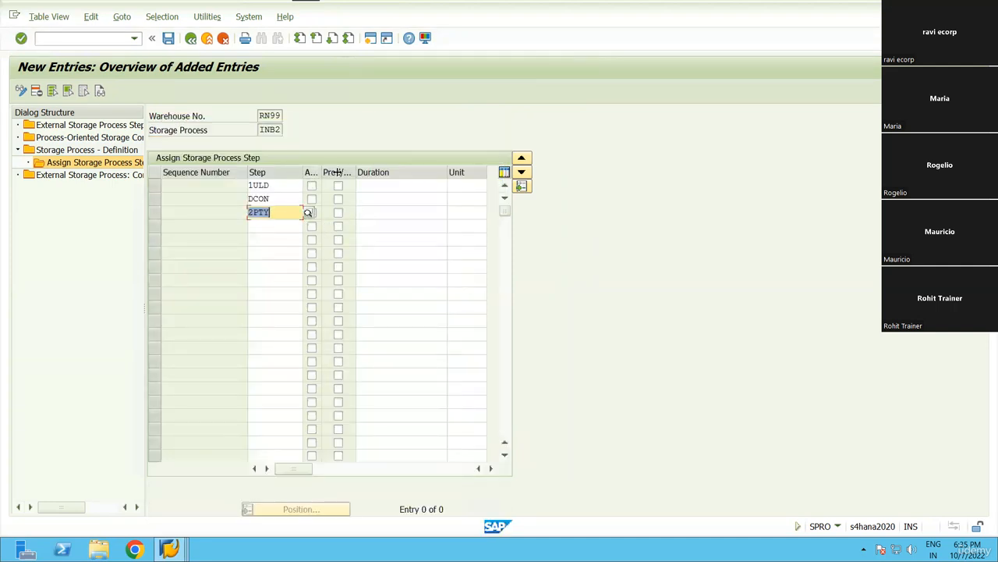
# Enable automatic warehouse task creation for 1ULD and DCON and save the assignments.
pyautogui.moveTo(337, 172); pyautogui.dragTo(357, 172)
pyautogui.click(330, 187)
pyautogui.click(330, 199)
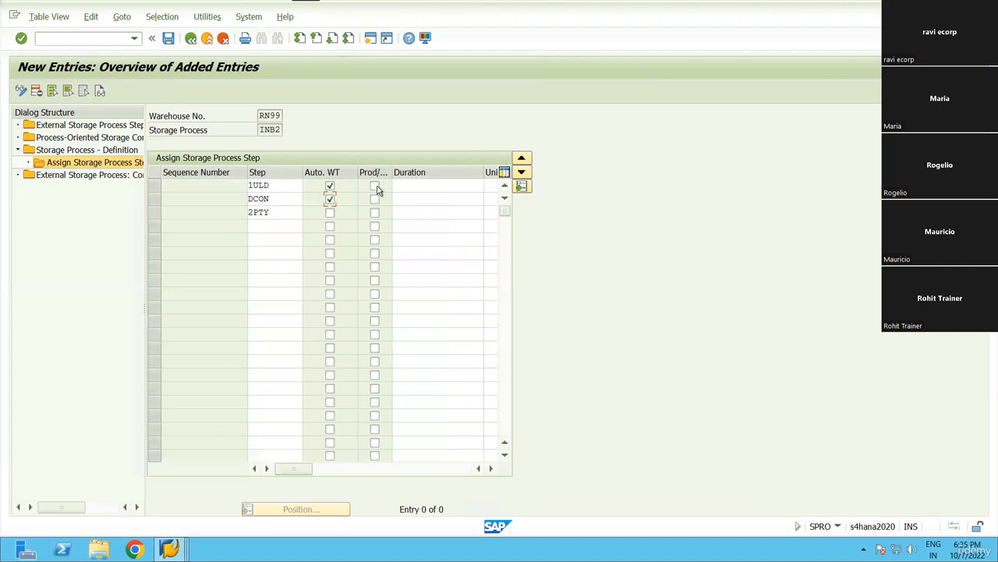
pyautogui.click(490, 468)
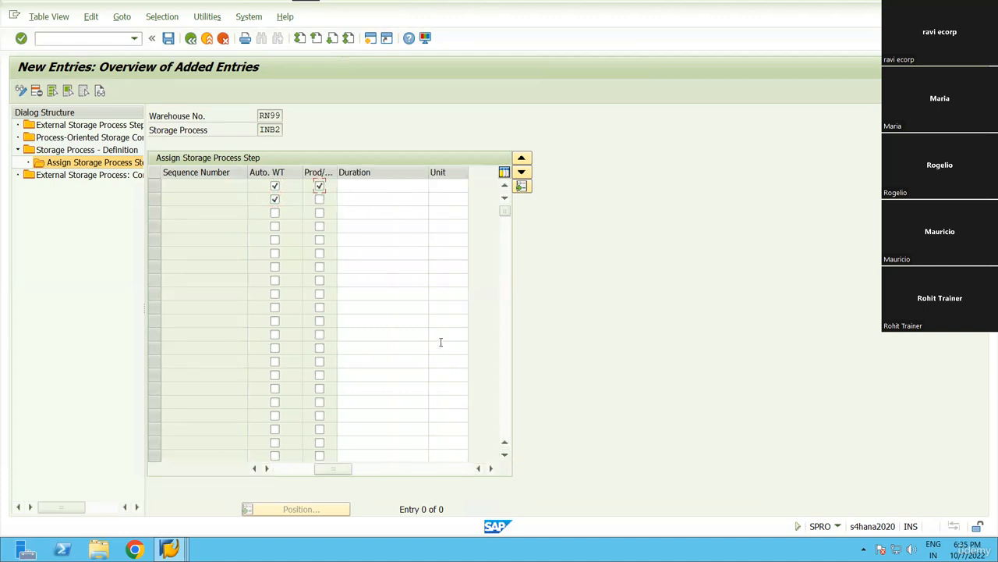
pyautogui.press('Return')
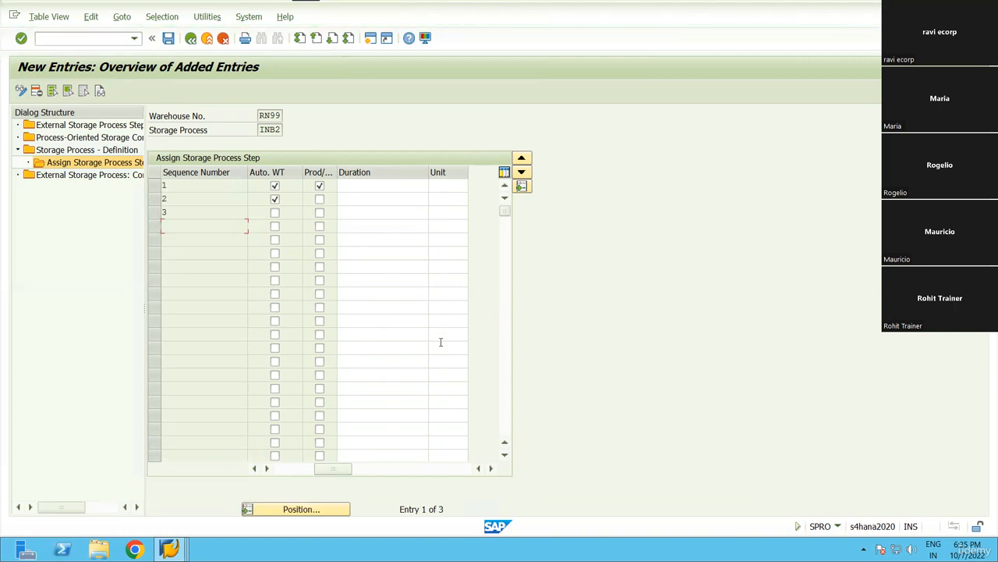
pyautogui.click(163, 212)
pyautogui.click(168, 39)
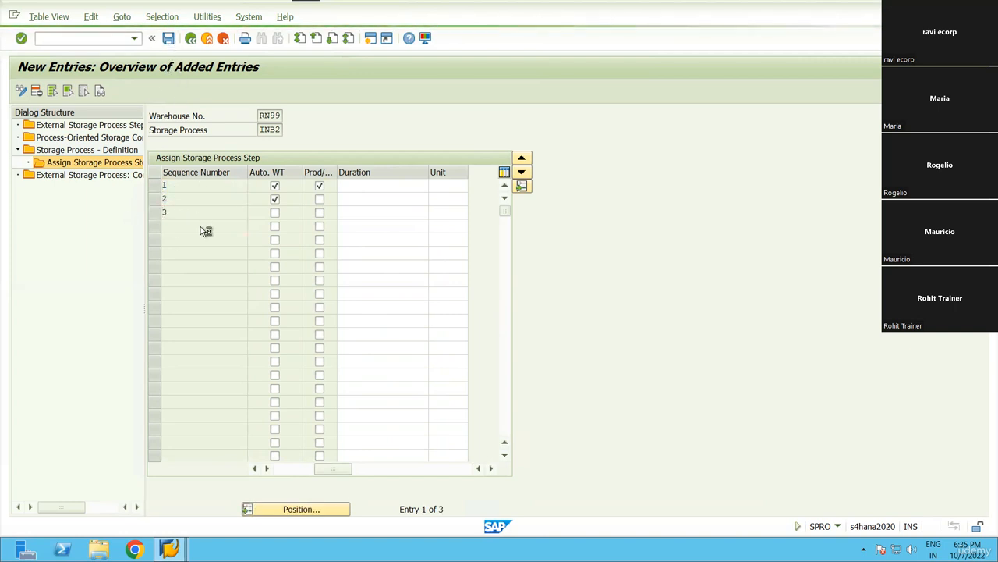
# Back out to the storage process overview.
pyautogui.click(190, 39)
pyautogui.click(190, 39)
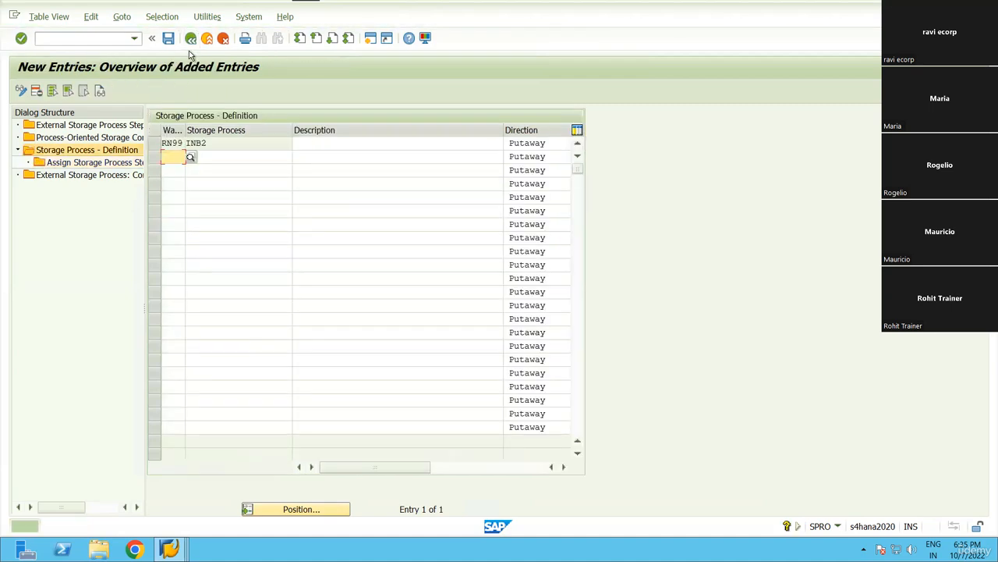
pyautogui.click(192, 39)
pyautogui.click(192, 39)
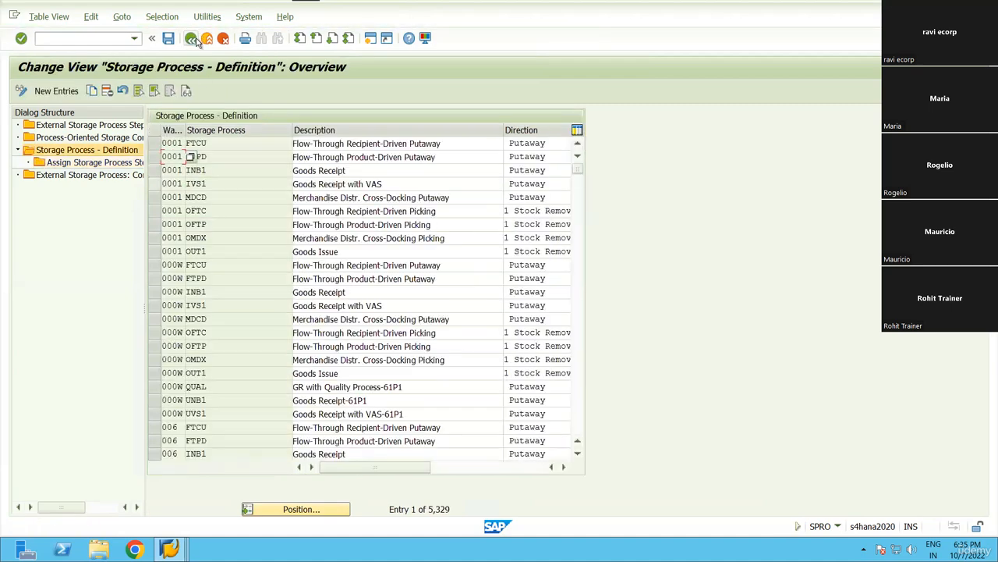
# Open Define Warehouse Process Type and position on RN99 process type 1012.
pyautogui.click(206, 39)
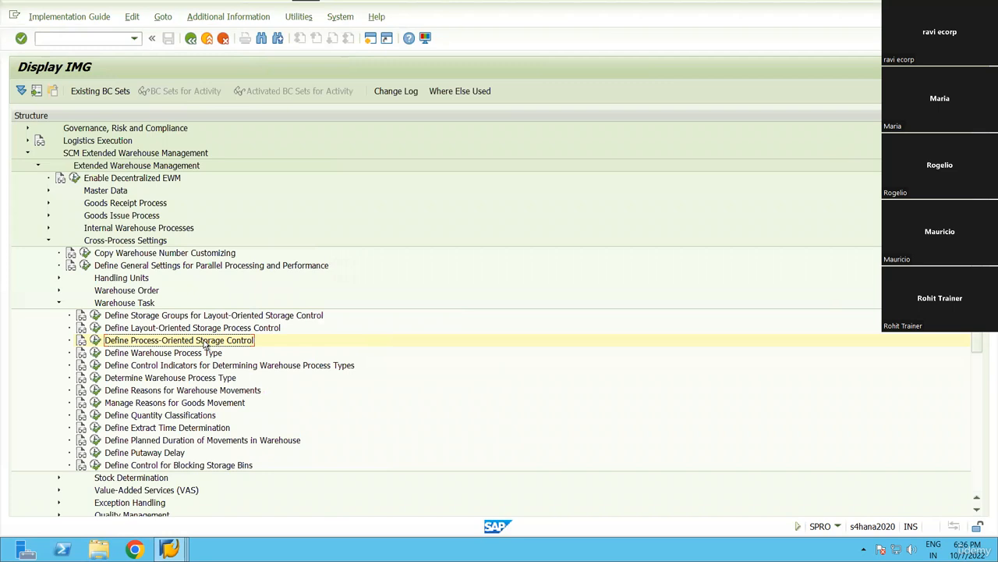
pyautogui.click(207, 353)
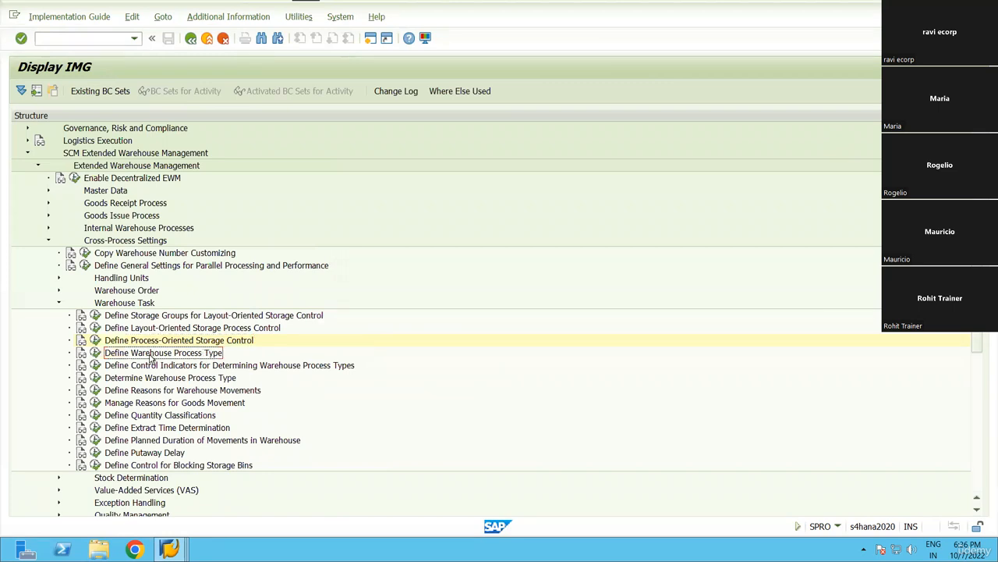
pyautogui.click(93, 355)
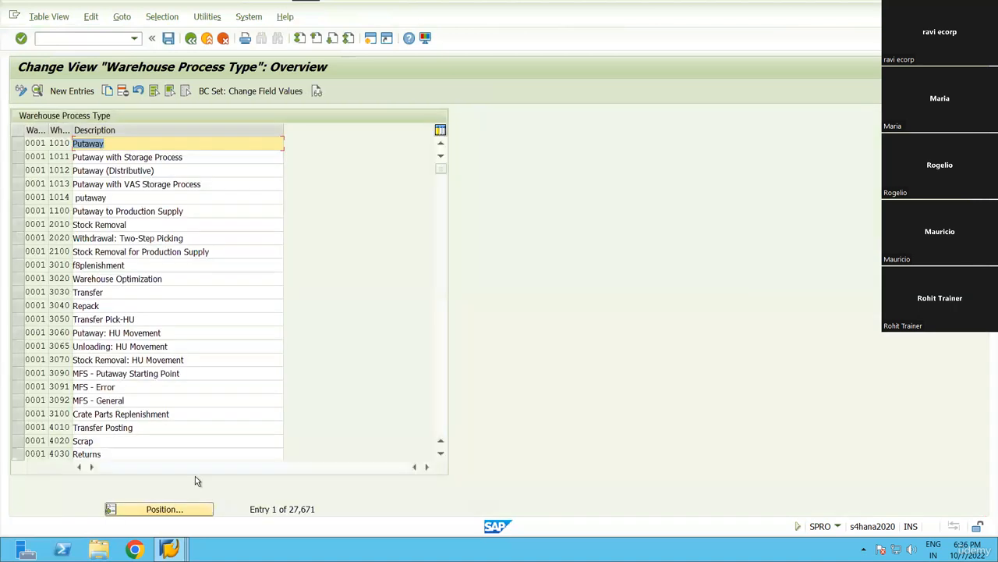
pyautogui.click(160, 515)
pyautogui.write('rn99')
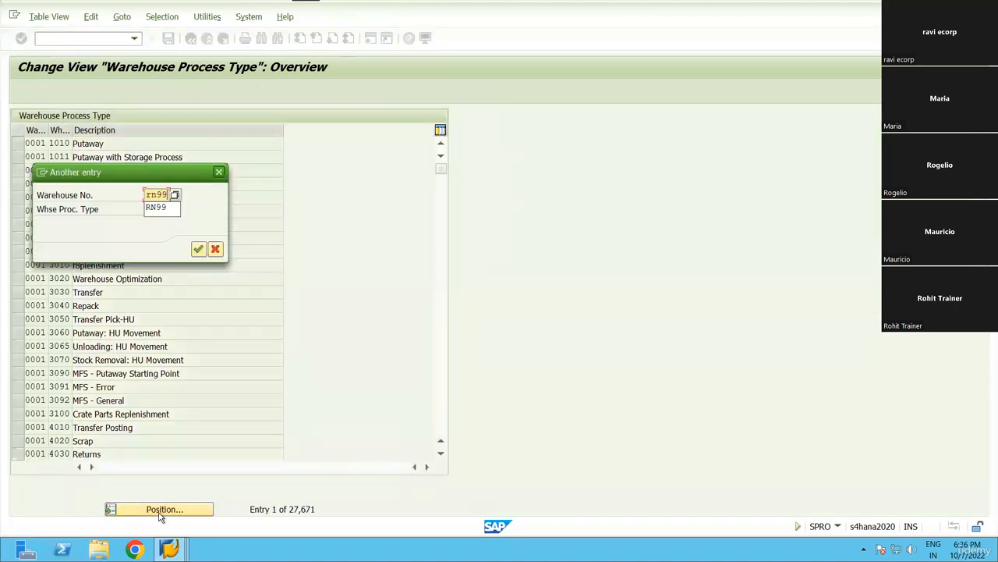
pyautogui.press('Tab')
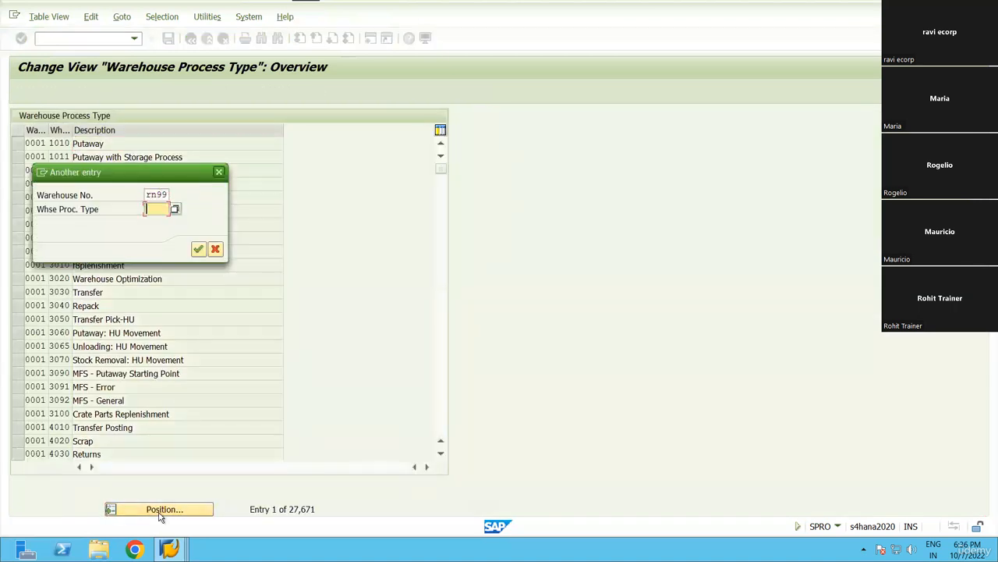
pyautogui.write('1012')
pyautogui.press('Return')
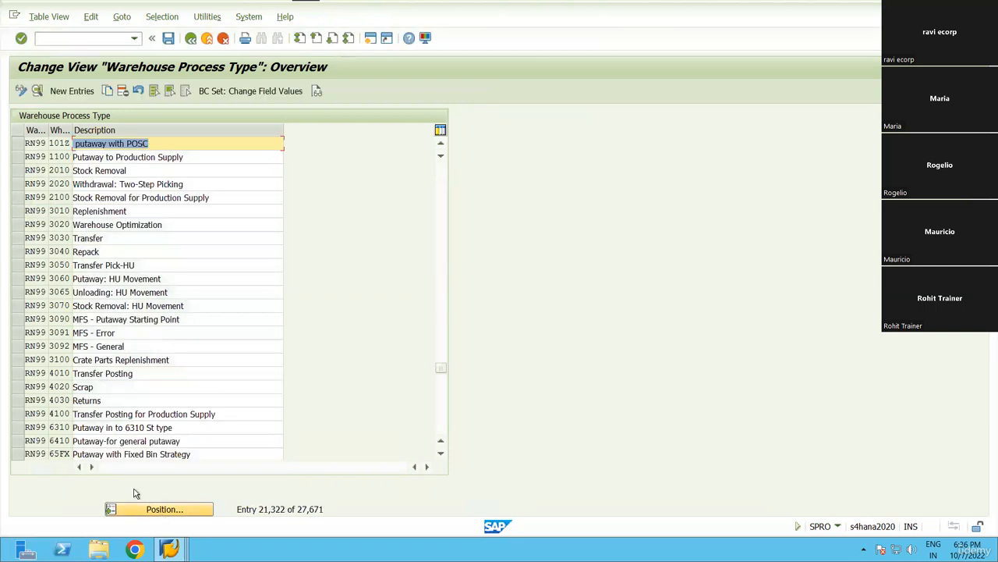
# Set storage process INB2 on the putaway with POSC type and save with a request.
pyautogui.click(16, 144)
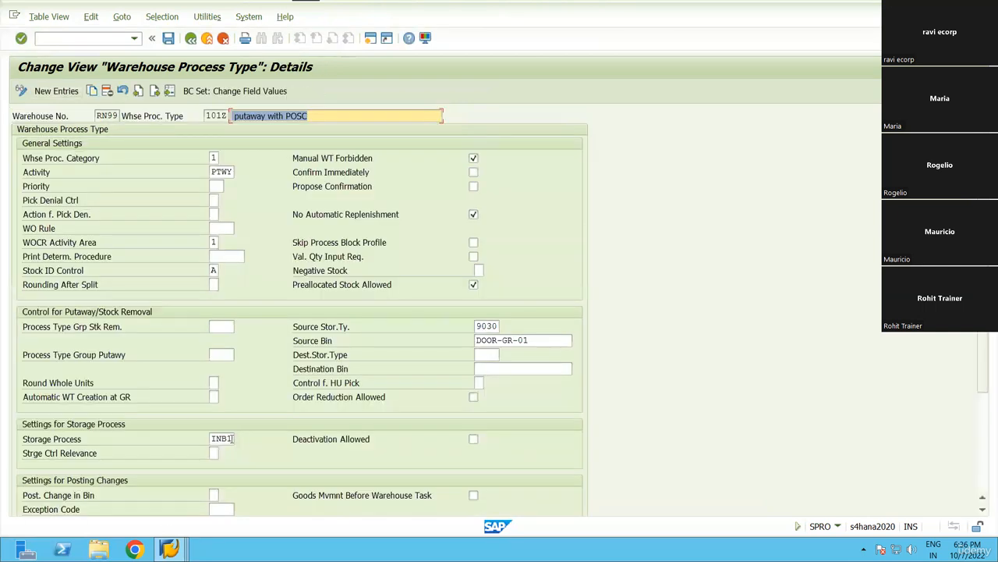
pyautogui.click(231, 439)
pyautogui.click(240, 440)
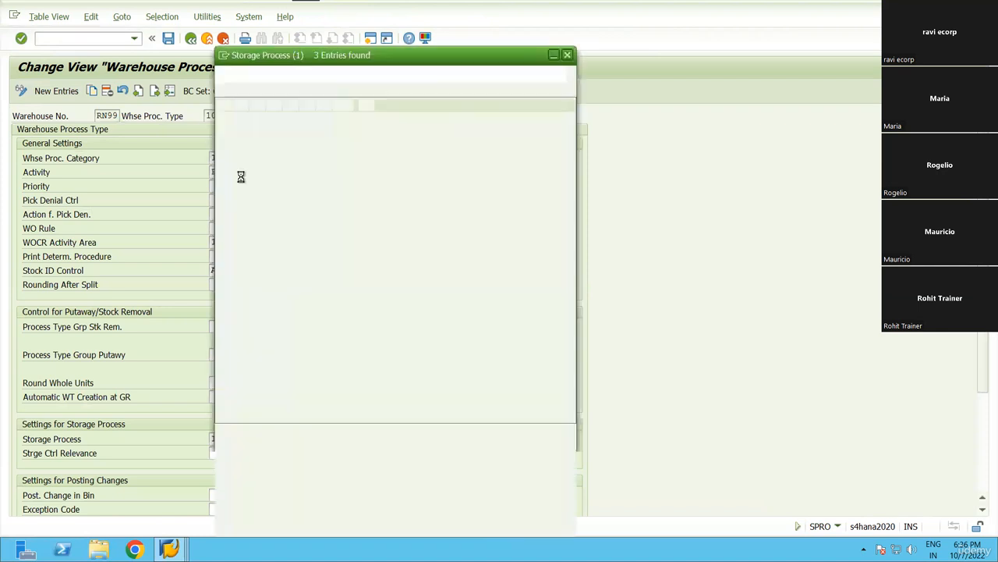
pyautogui.doubleClick(230, 161)
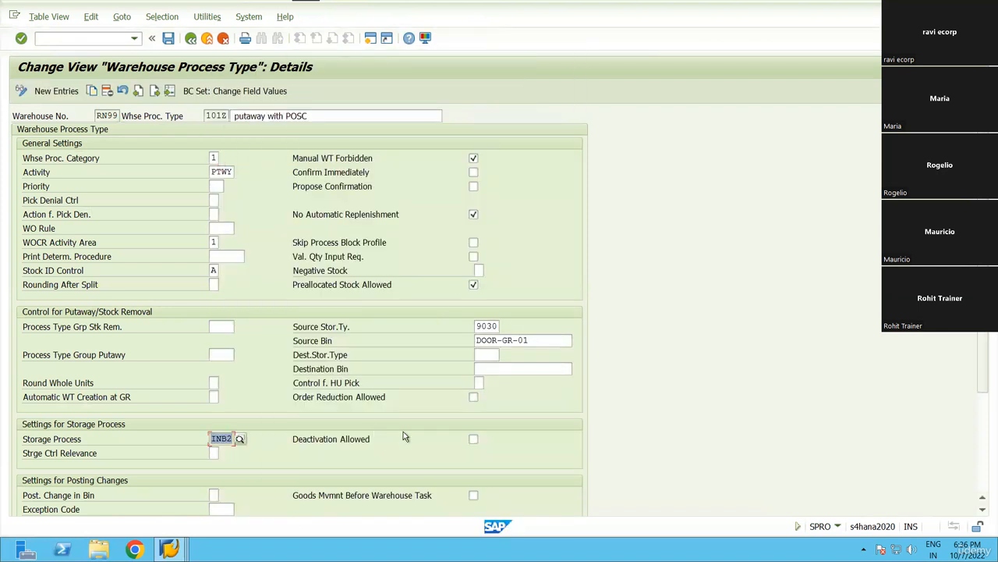
pyautogui.moveTo(475, 328); pyautogui.dragTo(555, 344)
pyautogui.click(458, 343)
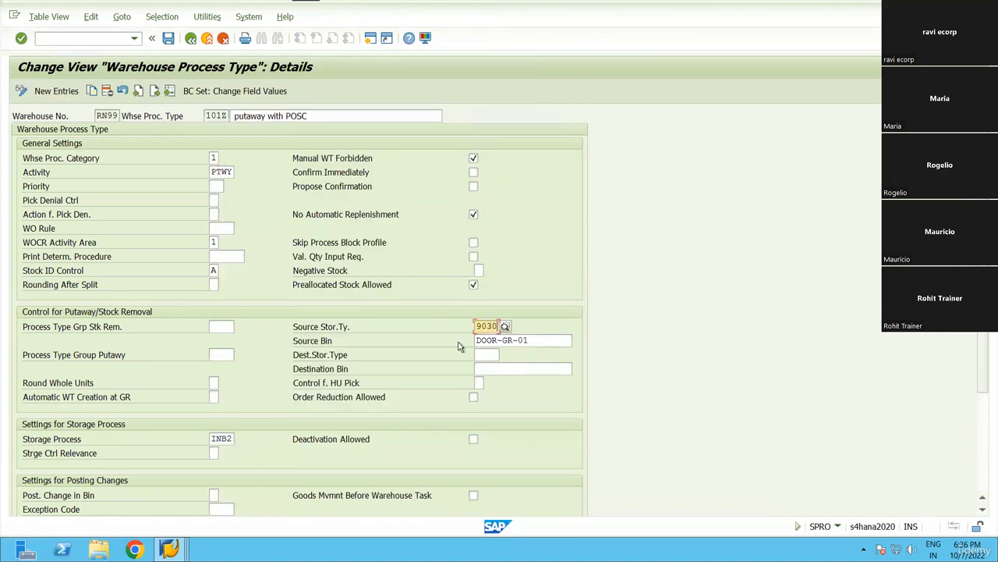
pyautogui.click(168, 37)
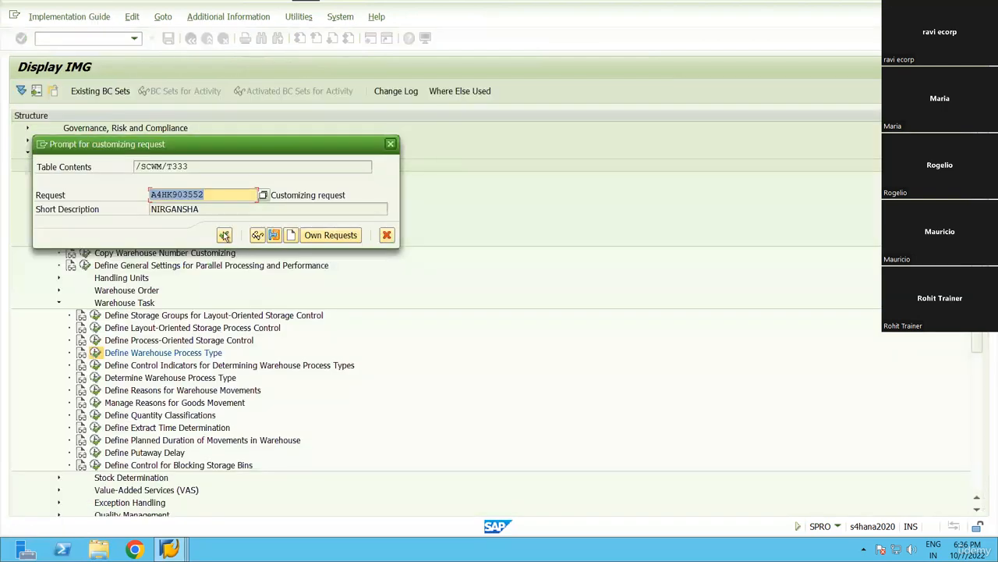
pyautogui.click(224, 235)
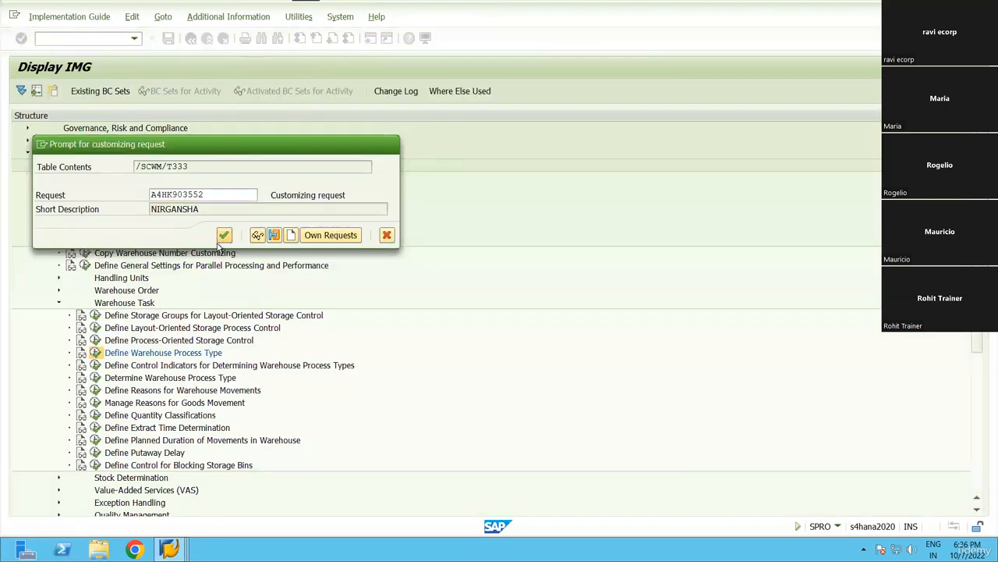
# Back out to the Customizing: Execute Project screen.
pyautogui.click(191, 39)
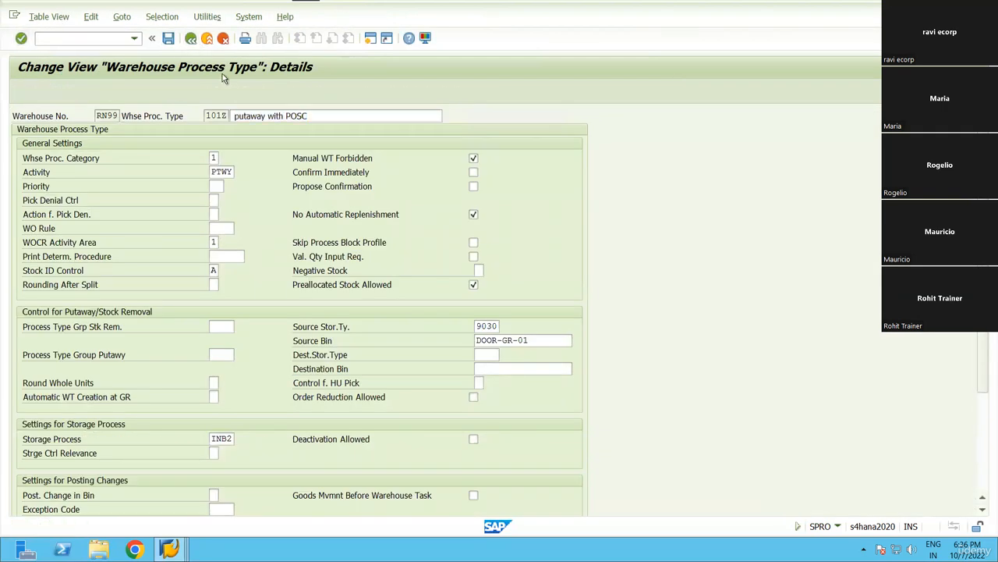
pyautogui.click(192, 39)
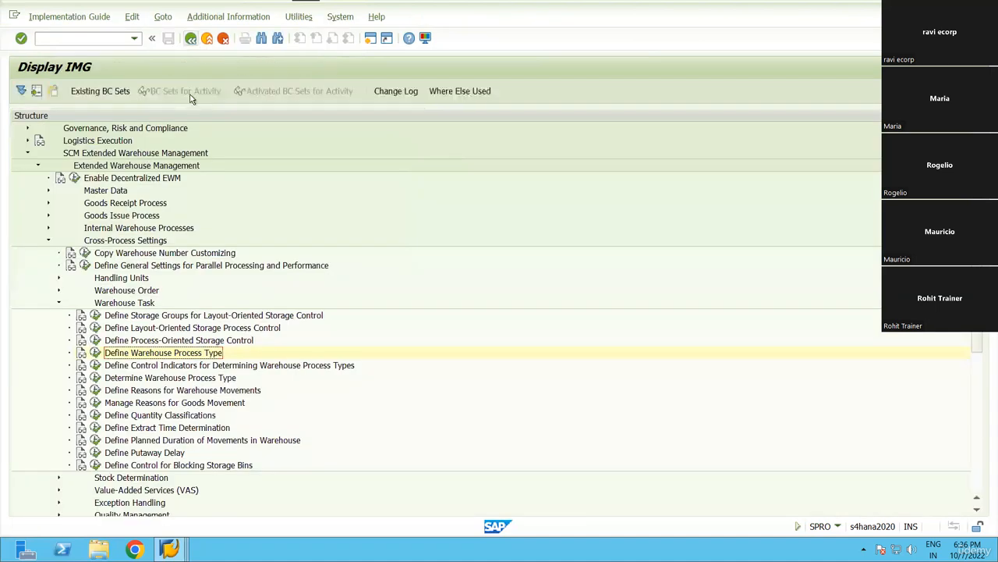
pyautogui.click(191, 39)
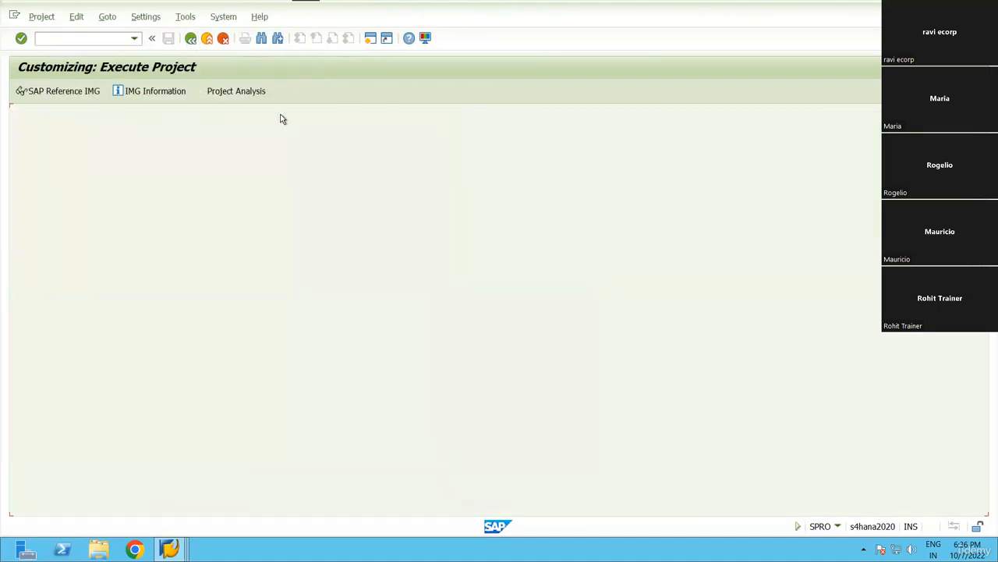
# Return to SAP Easy Access and launch the Warehouse Management Monitor.
pyautogui.click(191, 39)
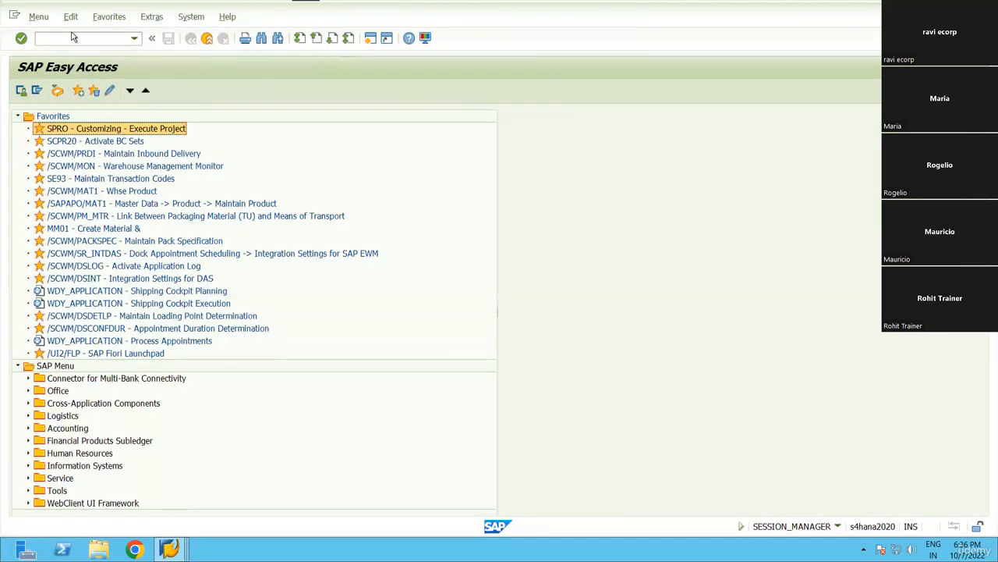
pyautogui.click(73, 37)
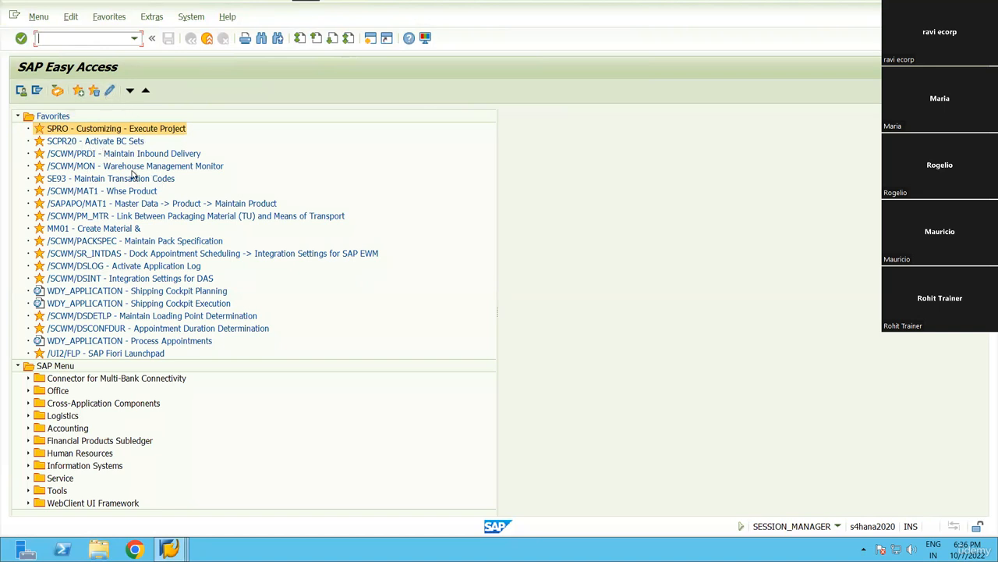
pyautogui.doubleClick(100, 166)
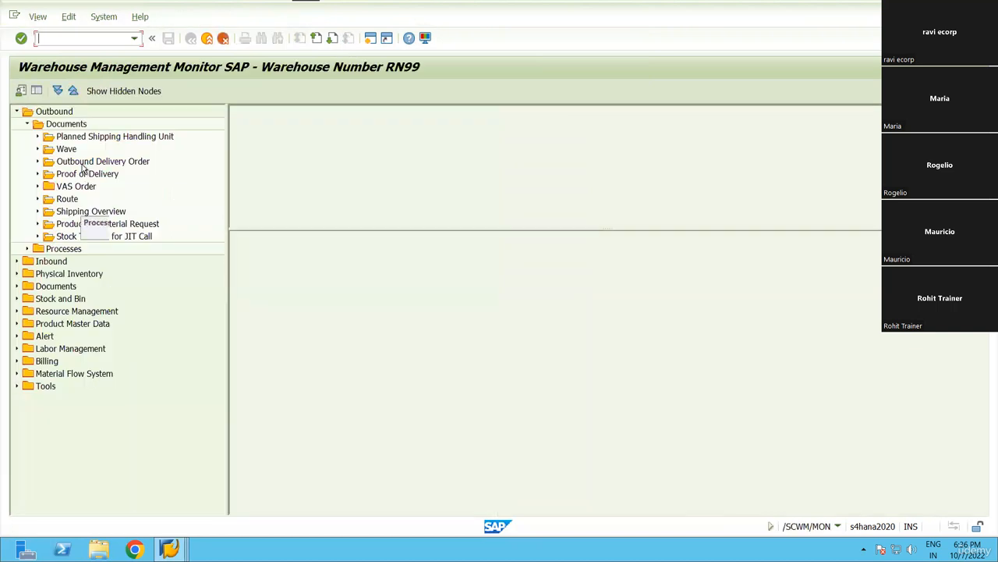
pyautogui.click(72, 91)
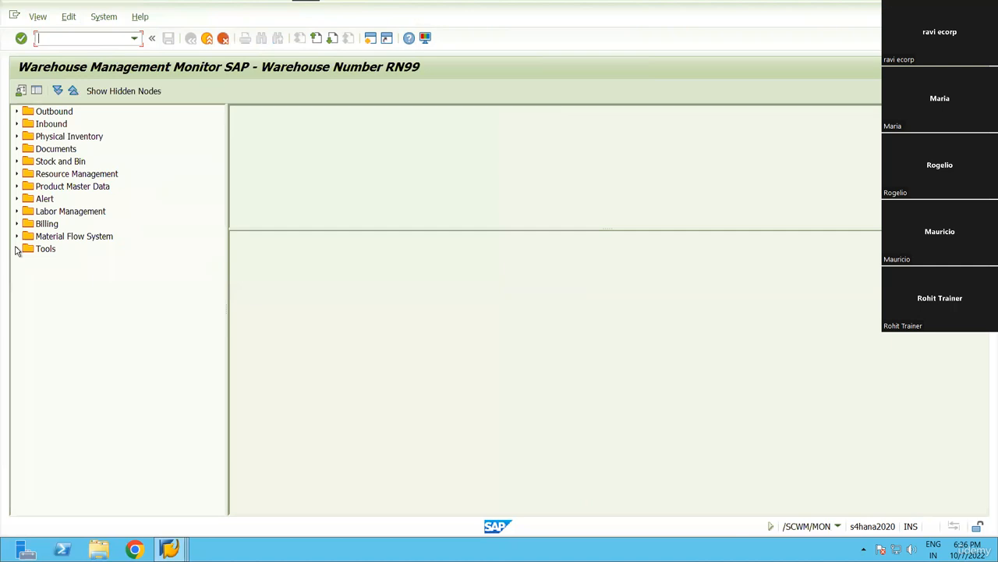
# List Product Master Data warehouse attributes for MAT01 to MAT03 and select all rows.
pyautogui.click(16, 186)
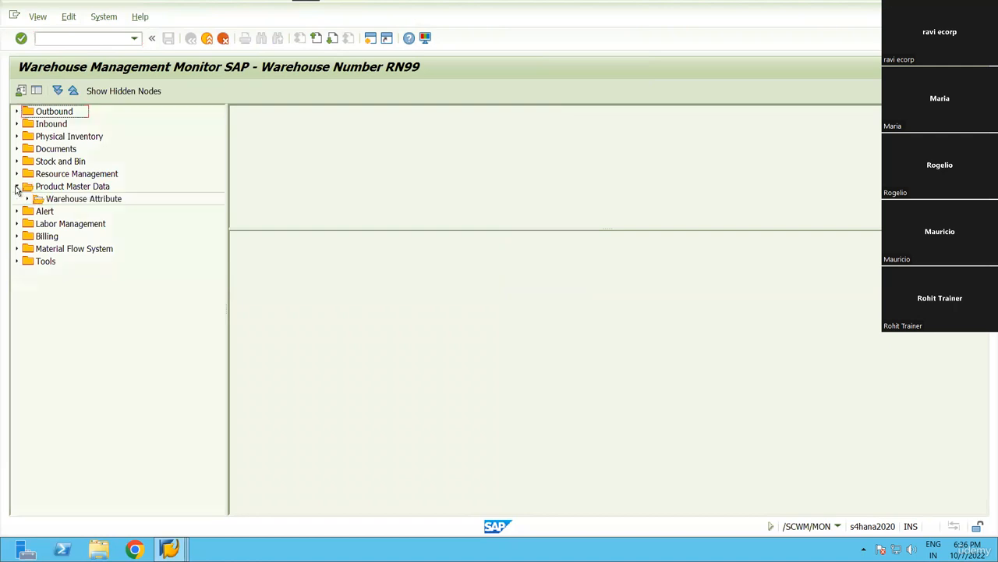
pyautogui.doubleClick(91, 201)
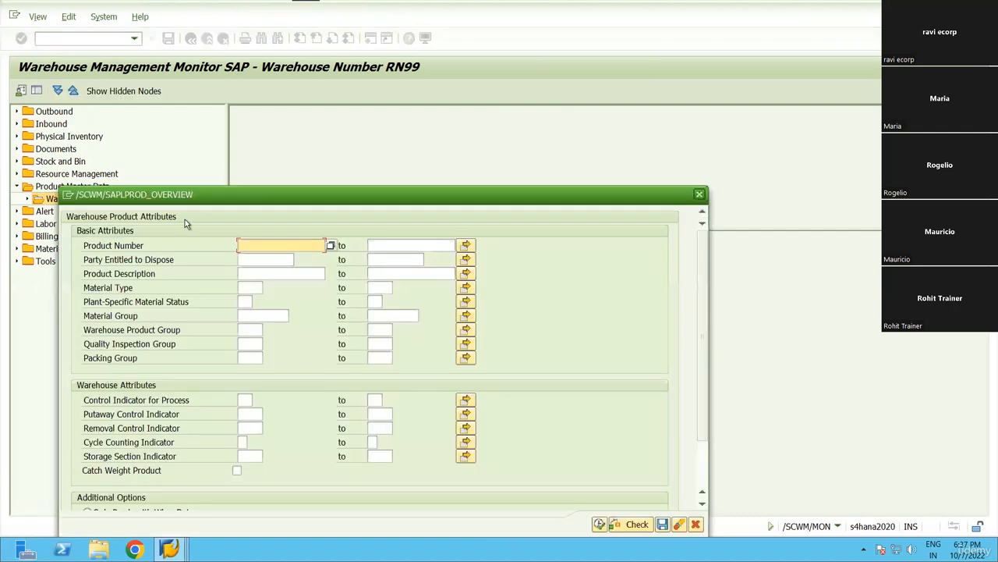
pyautogui.write('mat01')
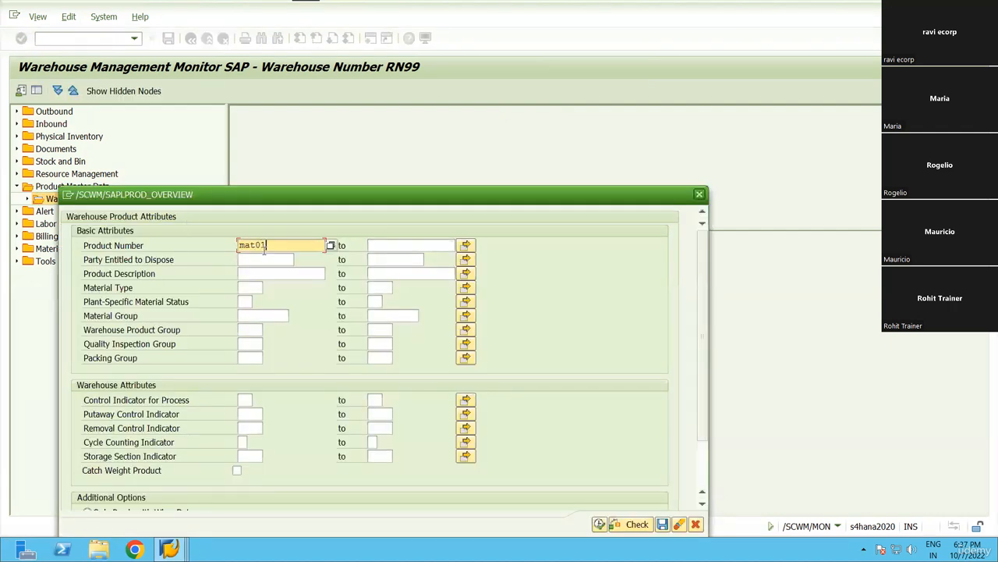
pyautogui.press('Tab')
pyautogui.write('mat03')
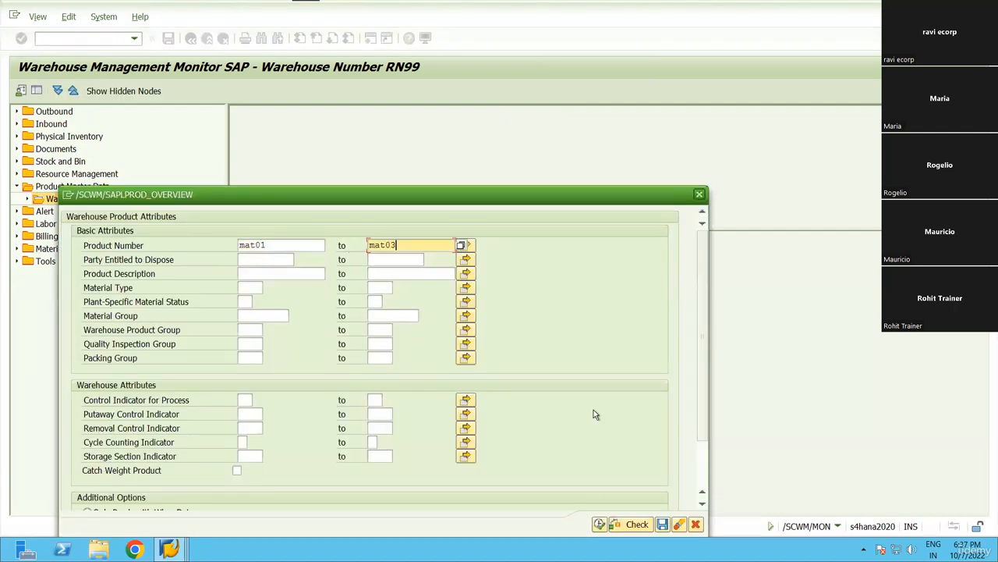
pyautogui.click(599, 524)
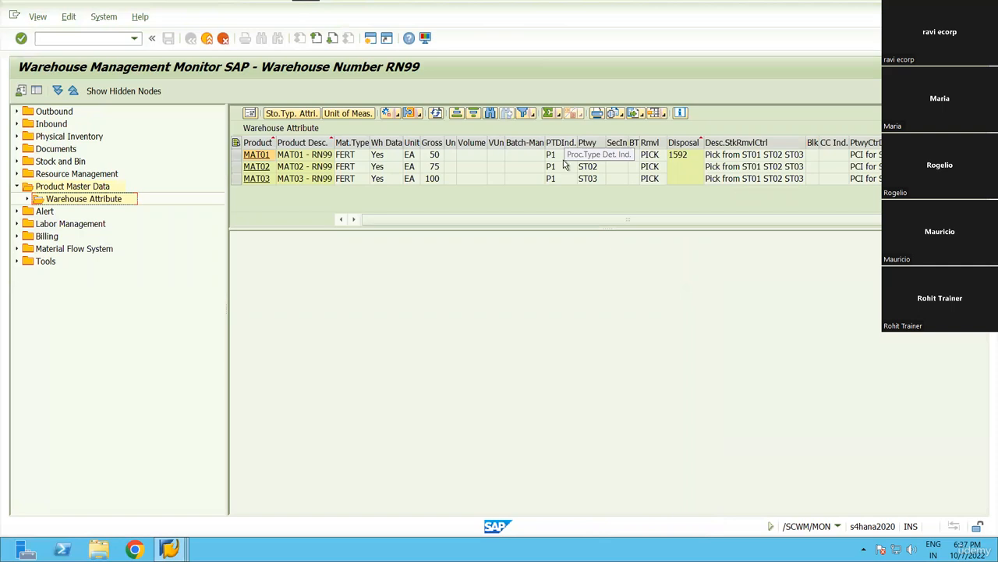
pyautogui.click(237, 144)
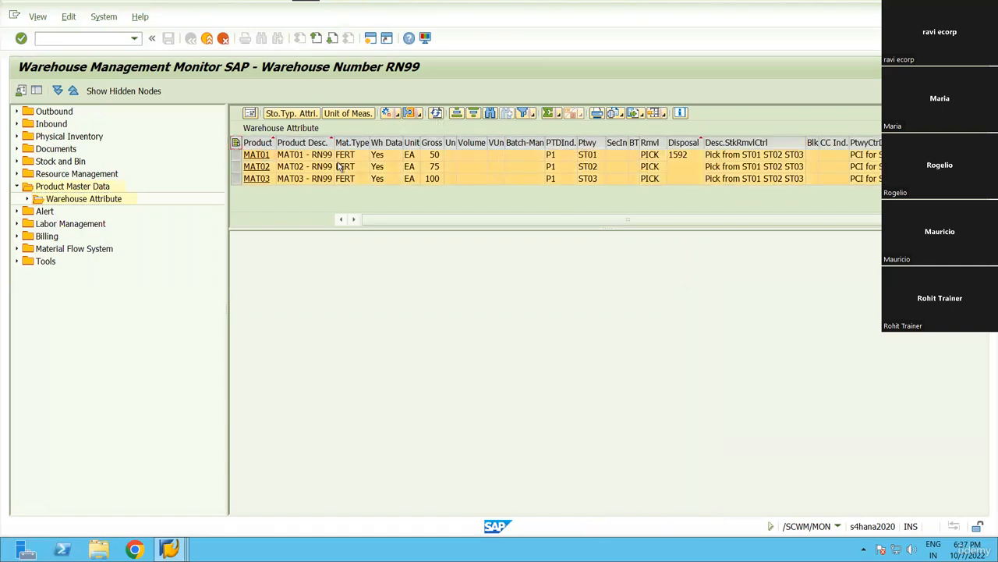
pyautogui.click(395, 115)
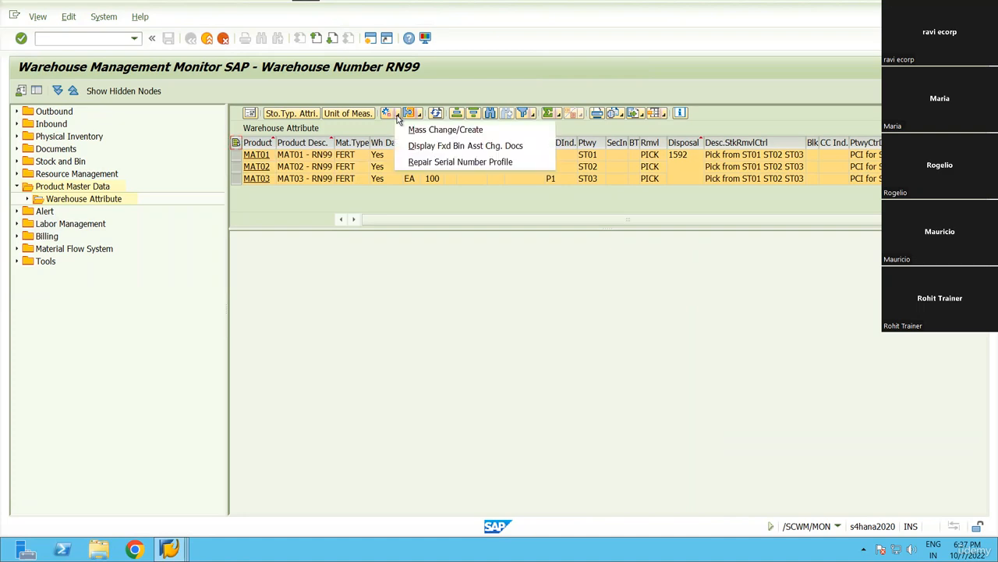
pyautogui.click(456, 131)
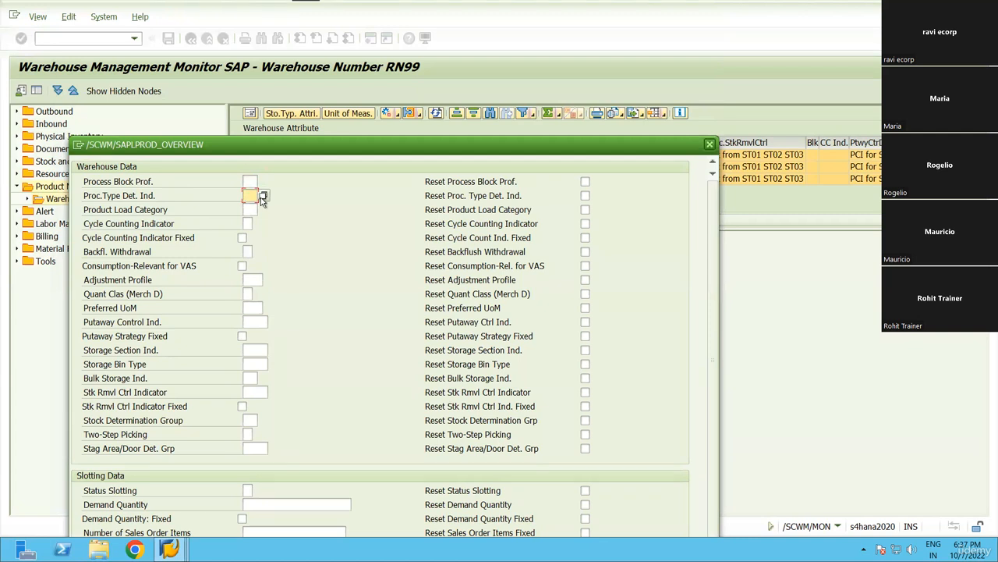
pyautogui.click(263, 196)
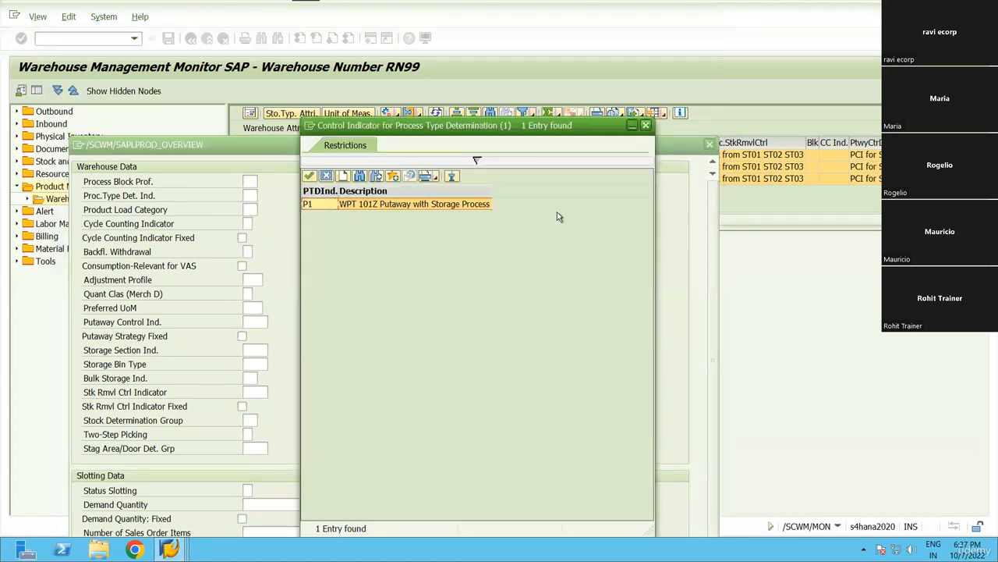
pyautogui.press('Escape')
pyautogui.click(585, 196)
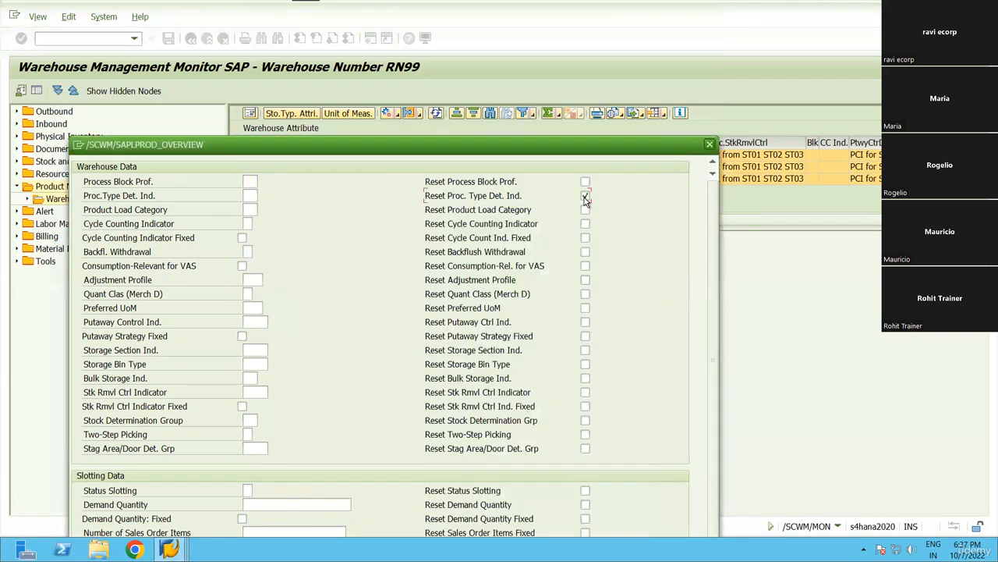
pyautogui.click(585, 198)
pyautogui.moveTo(440, 148); pyautogui.dragTo(549, 248)
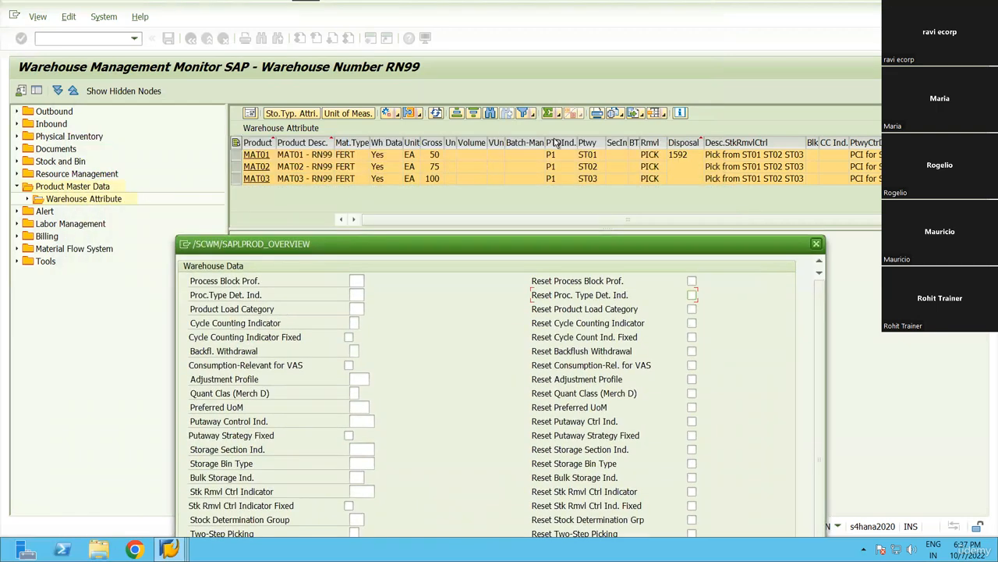
pyautogui.moveTo(477, 243); pyautogui.dragTo(407, 138)
pyautogui.click(746, 138)
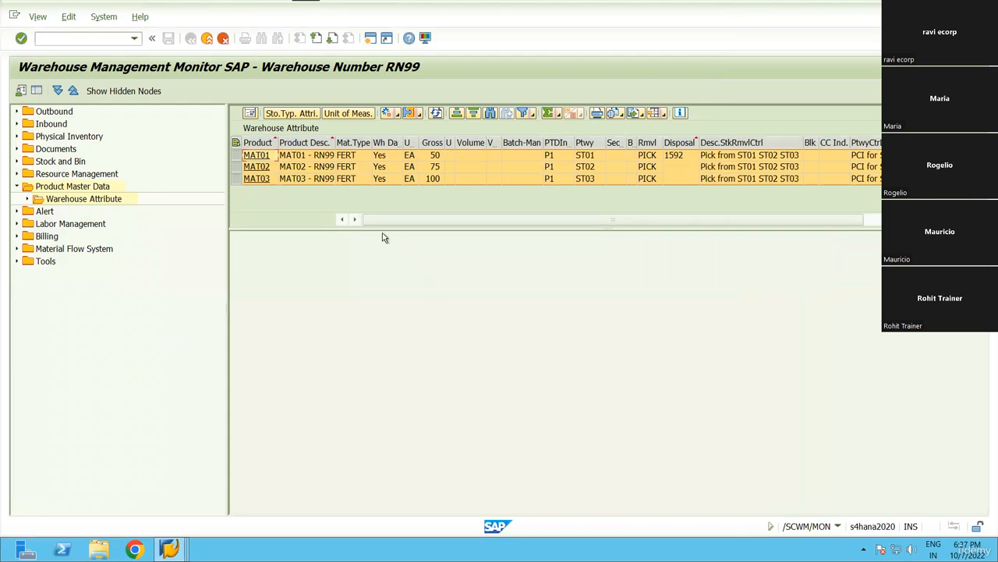
pyautogui.click(170, 555)
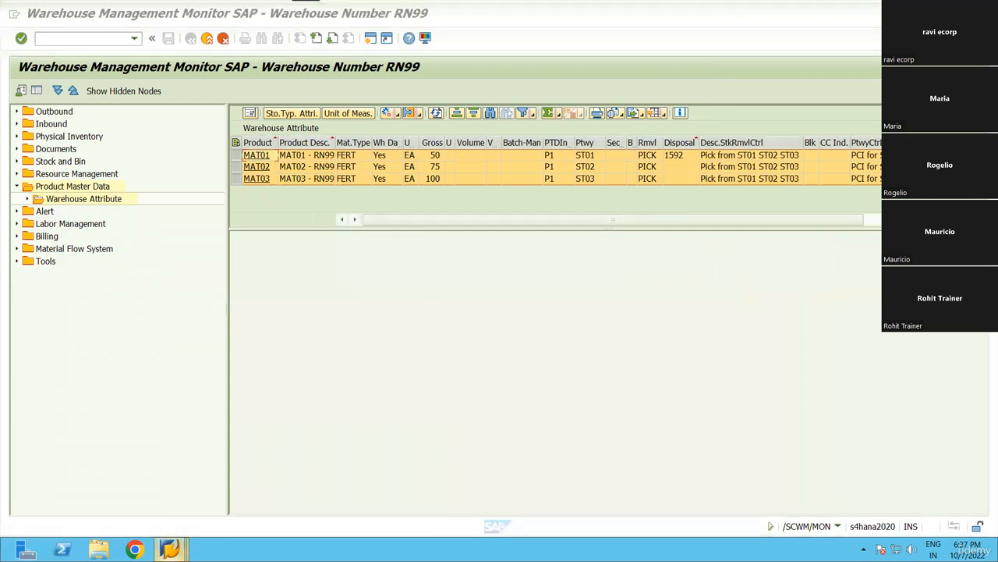
pyautogui.click(219, 472)
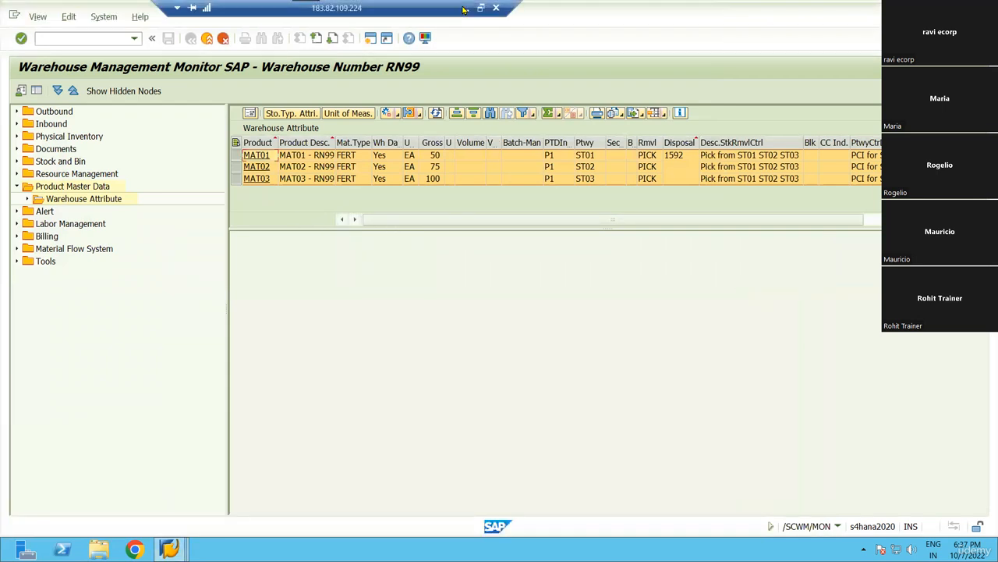
pyautogui.click(466, 8)
# Enter MAT02 in B10 with storage type ST02 in C10.
pyautogui.click(81, 280)
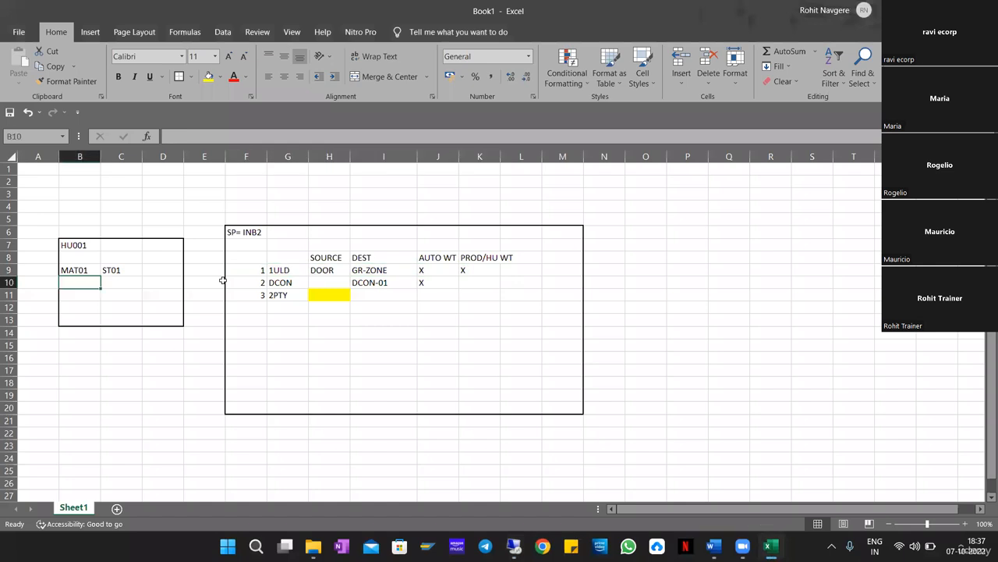
pyautogui.write('mat01')
pyautogui.press('BackSpace')
pyautogui.press('BackSpace')
pyautogui.press('BackSpace')
pyautogui.press('BackSpace')
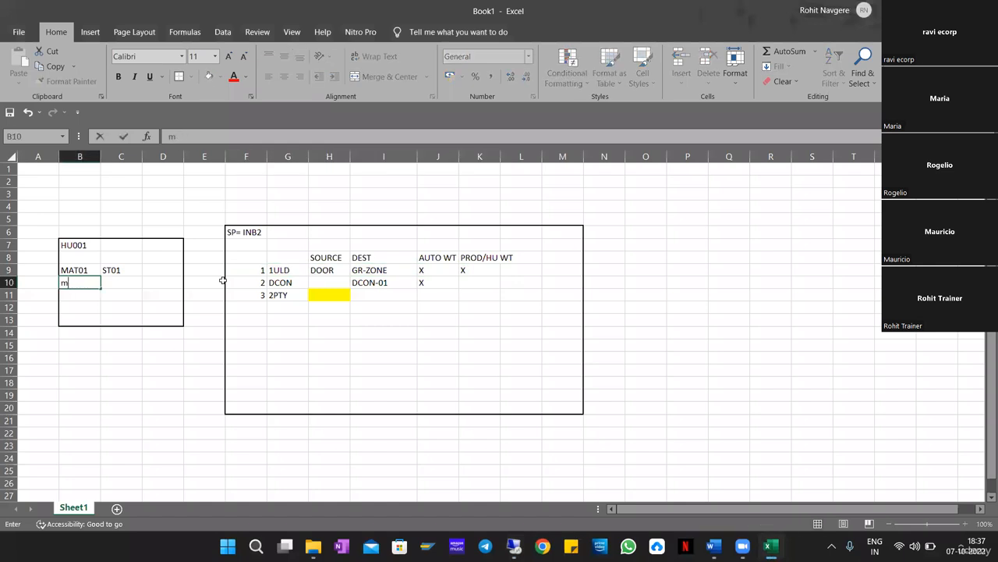
pyautogui.write('MAT02')
pyautogui.press('Return')
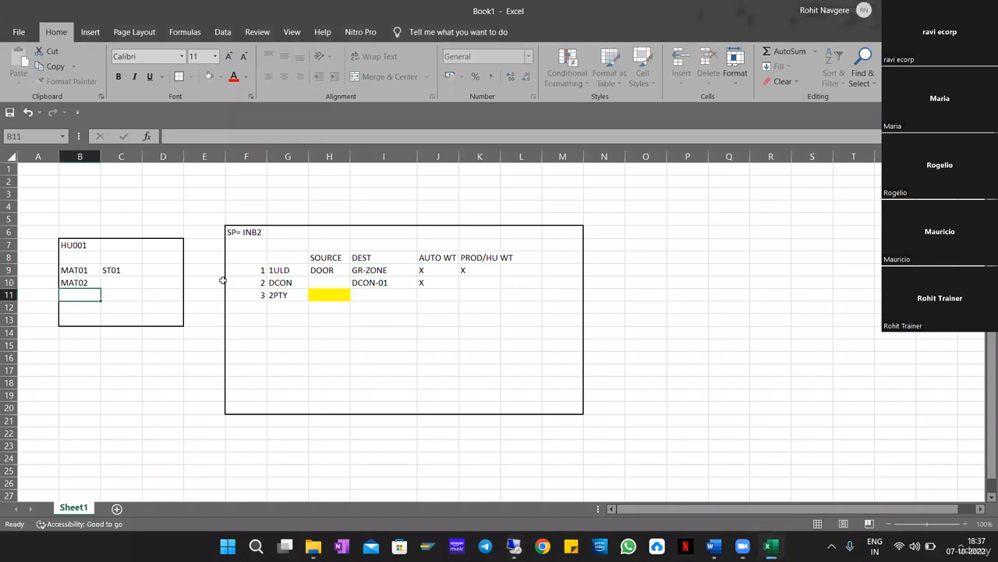
pyautogui.press('Up')
pyautogui.press('Right')
pyautogui.write('S')
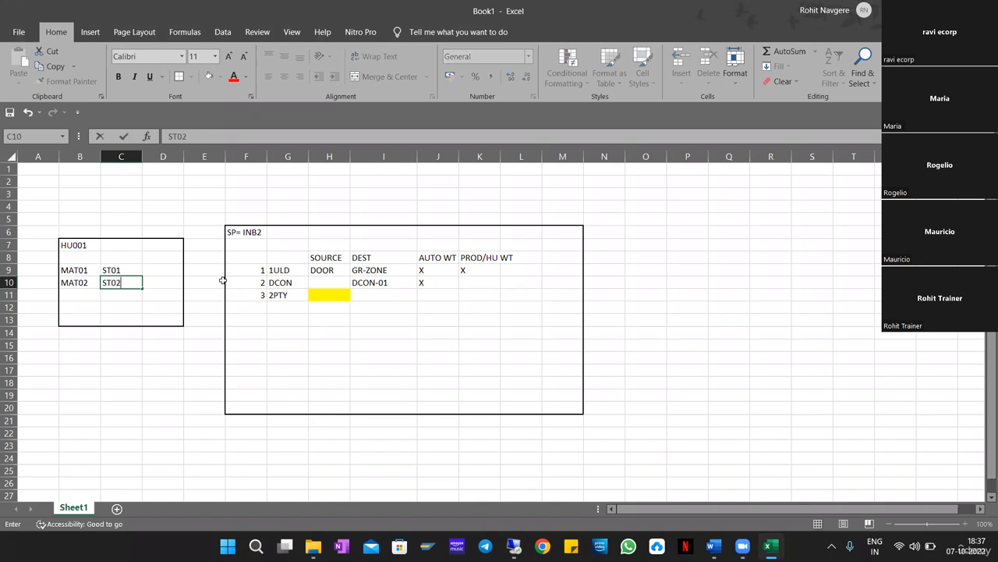
pyautogui.write('T02')
pyautogui.press('Return')
# Review the MAT01/MAT02 storage types, the DCON step row, INB2 heading and HU001 block.
pyautogui.click(119, 270)
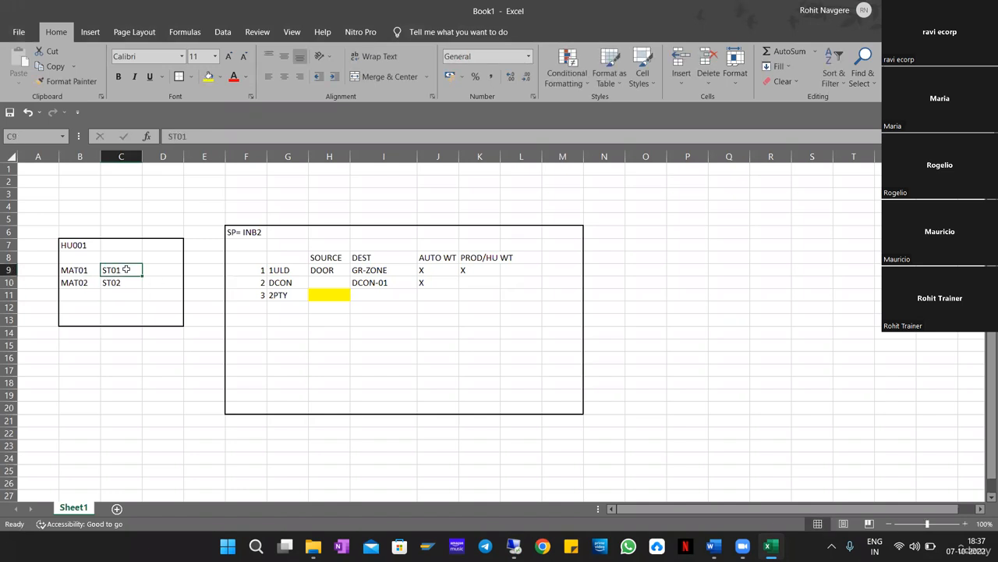
pyautogui.click(74, 285)
pyautogui.click(127, 284)
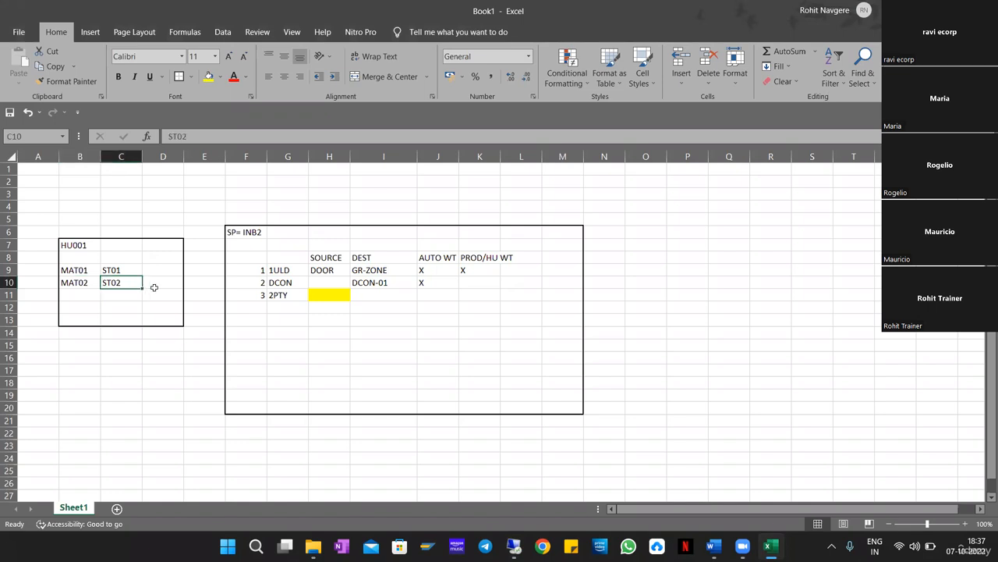
pyautogui.moveTo(304, 283); pyautogui.dragTo(479, 283)
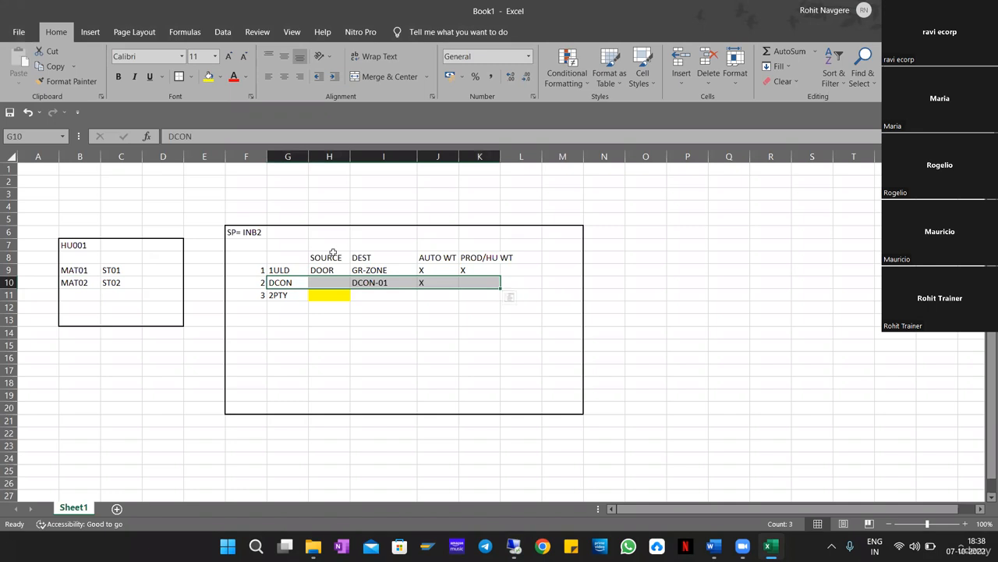
pyautogui.click(245, 231)
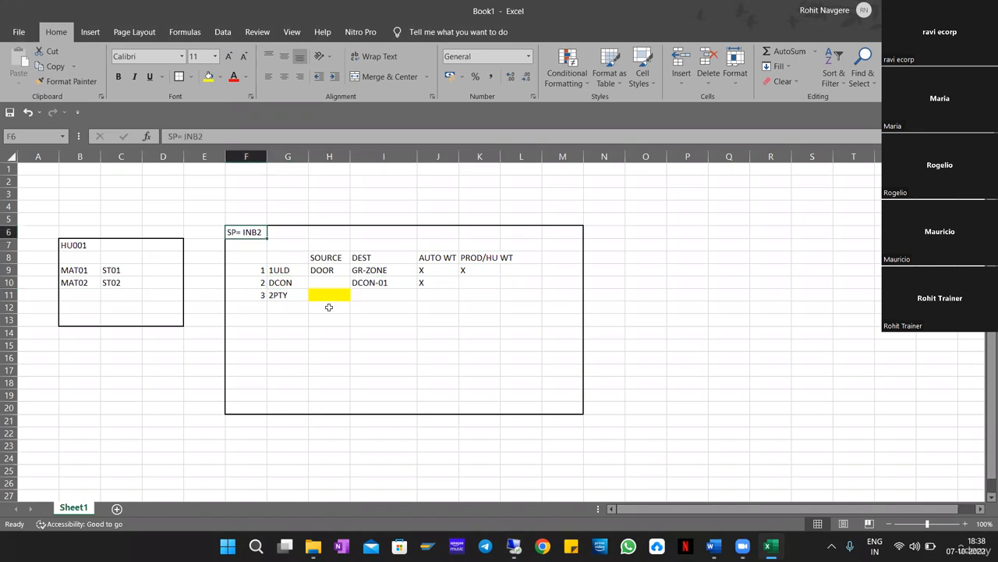
pyautogui.moveTo(158, 306); pyautogui.dragTo(163, 320)
# Start an inbound delivery in VL31N from the recently used purchase order.
pyautogui.click(511, 545)
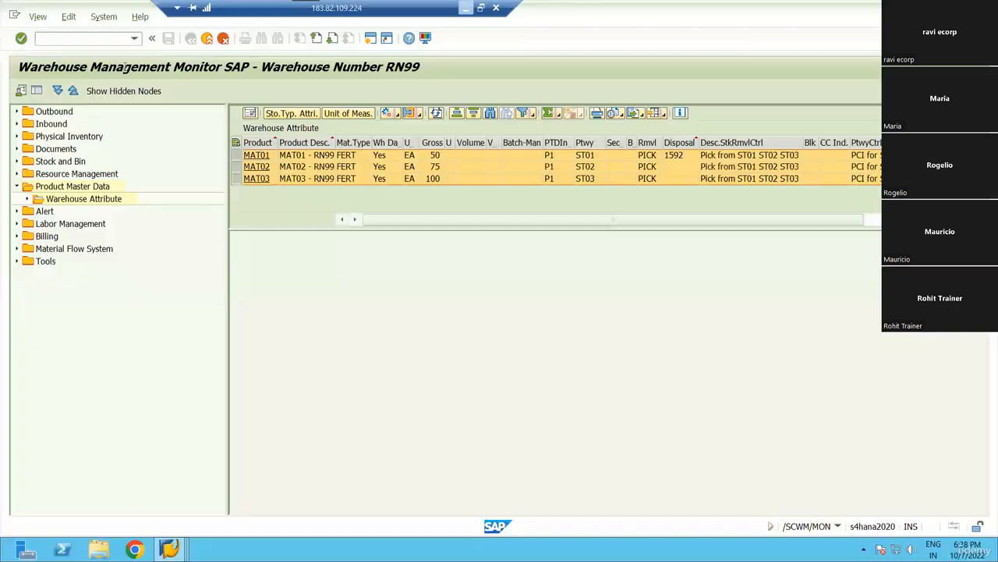
pyautogui.write('/NVL')
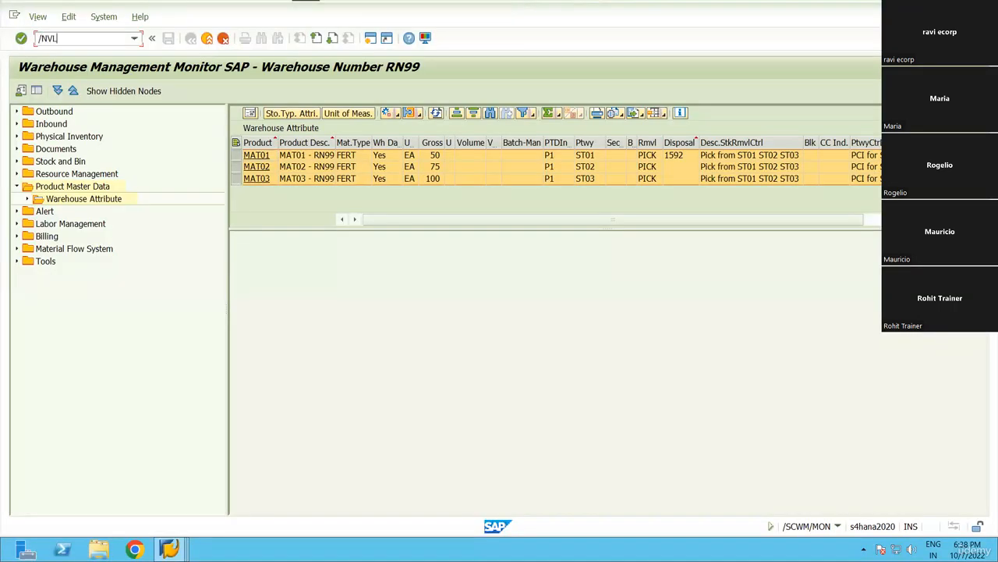
pyautogui.write('31N')
pyautogui.press('Return')
pyautogui.click(162, 158)
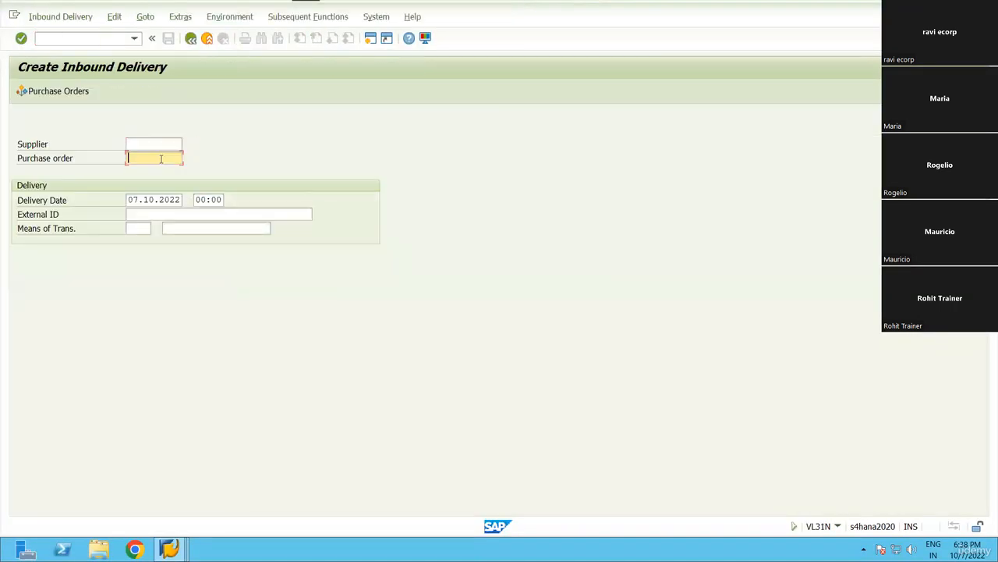
pyautogui.press('space')
pyautogui.press('Down')
pyautogui.press('Return')
pyautogui.press('Return')
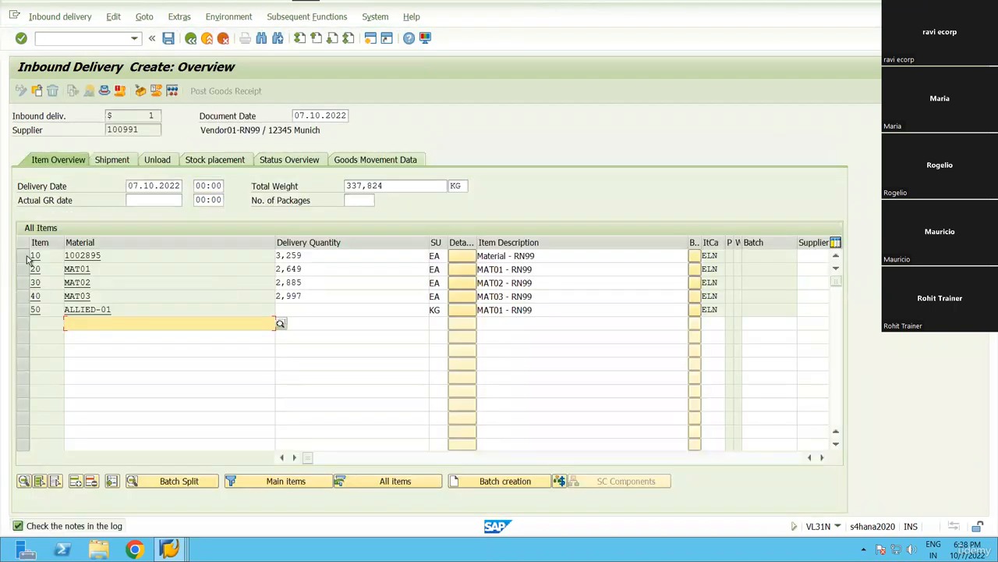
# Delete items 10, 40 and 50 from the delivery.
pyautogui.click(23, 255)
pyautogui.click(23, 310)
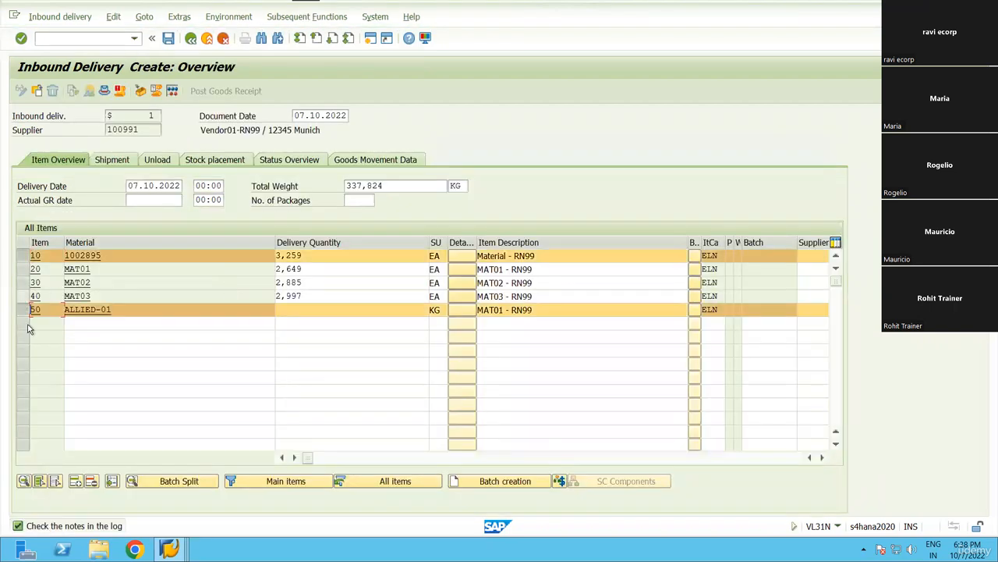
pyautogui.click(23, 297)
pyautogui.hotkey('shift', 'F2')
pyautogui.click(200, 251)
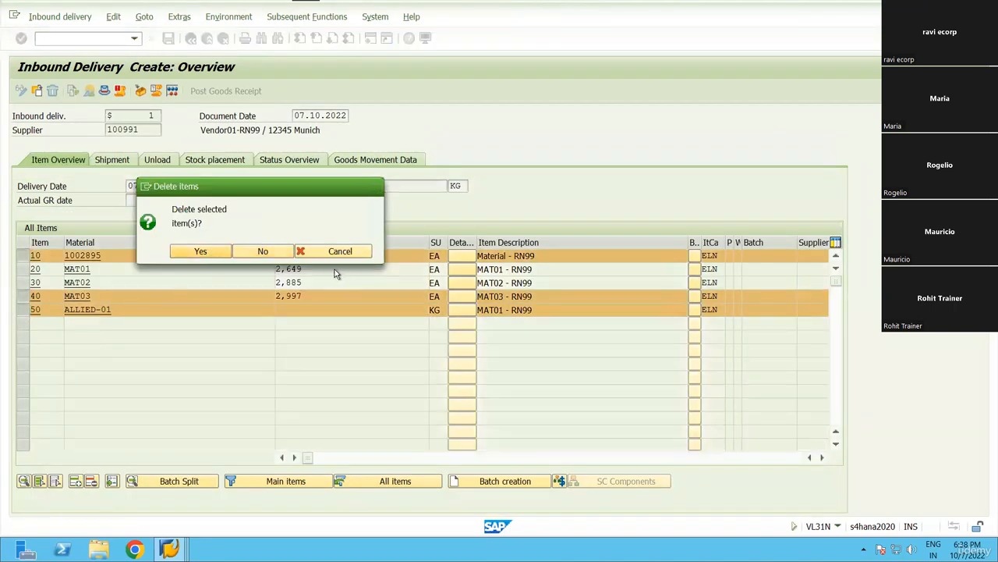
# Set delivery quantity 1 for MAT01 (item 20) and MAT02.
pyautogui.click(333, 251)
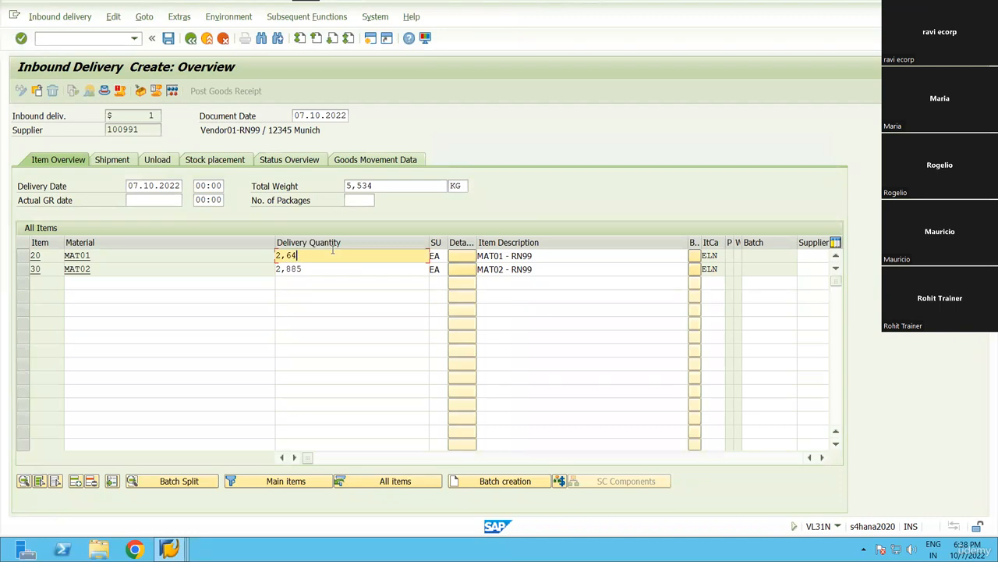
pyautogui.press('BackSpace')
pyautogui.write('1')
pyautogui.click(326, 268)
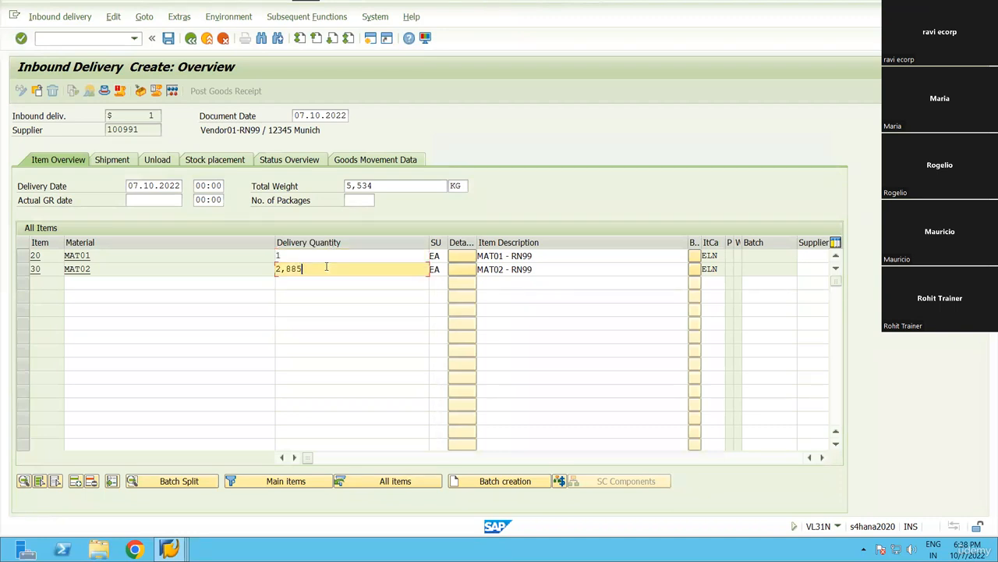
pyautogui.press('BackSpace')
pyautogui.press('BackSpace')
pyautogui.press('BackSpace')
pyautogui.press('BackSpace')
pyautogui.write('1')
pyautogui.press('Return')
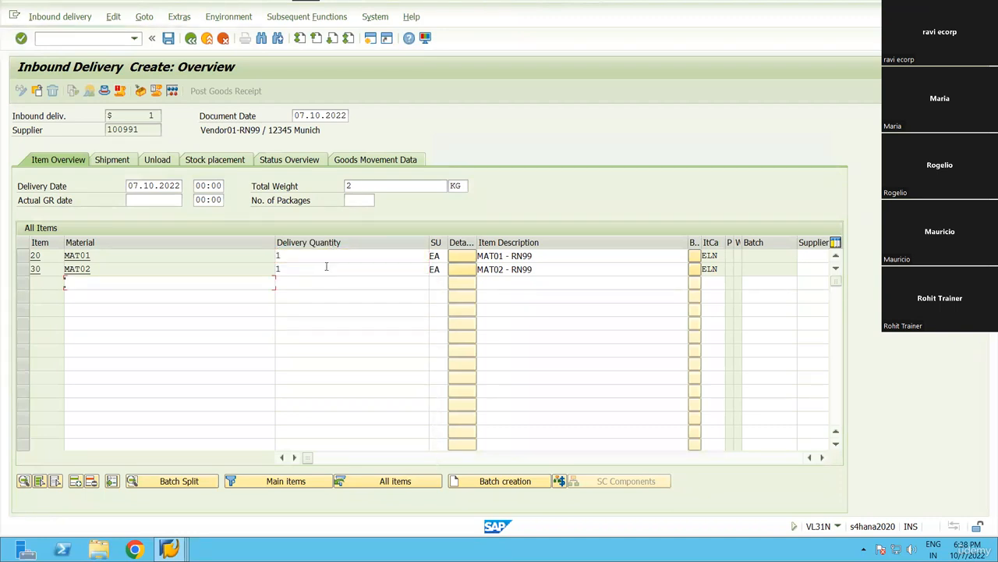
# Create a new handling unit with packaging material CARTON-RN99.
pyautogui.click(141, 91)
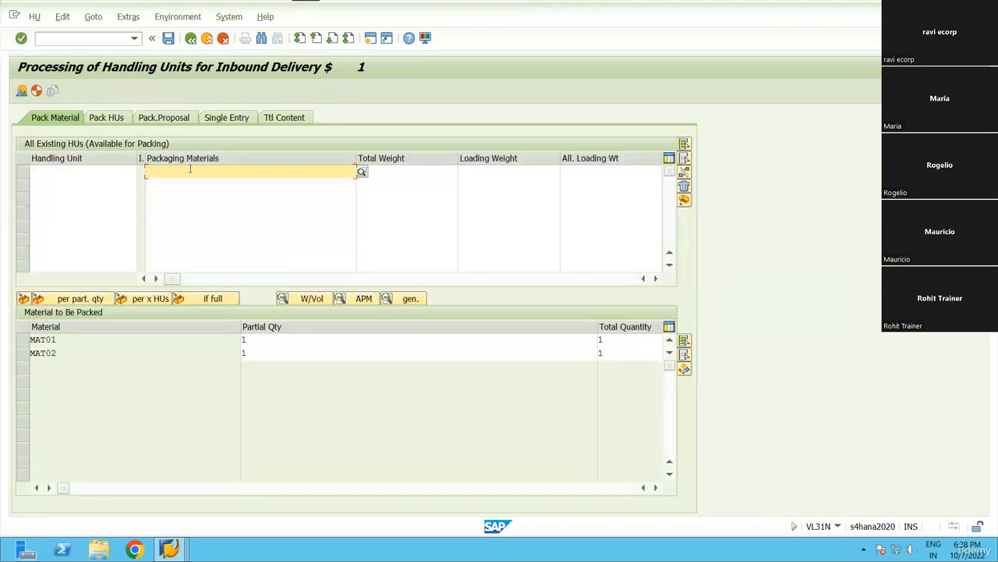
pyautogui.click(190, 168)
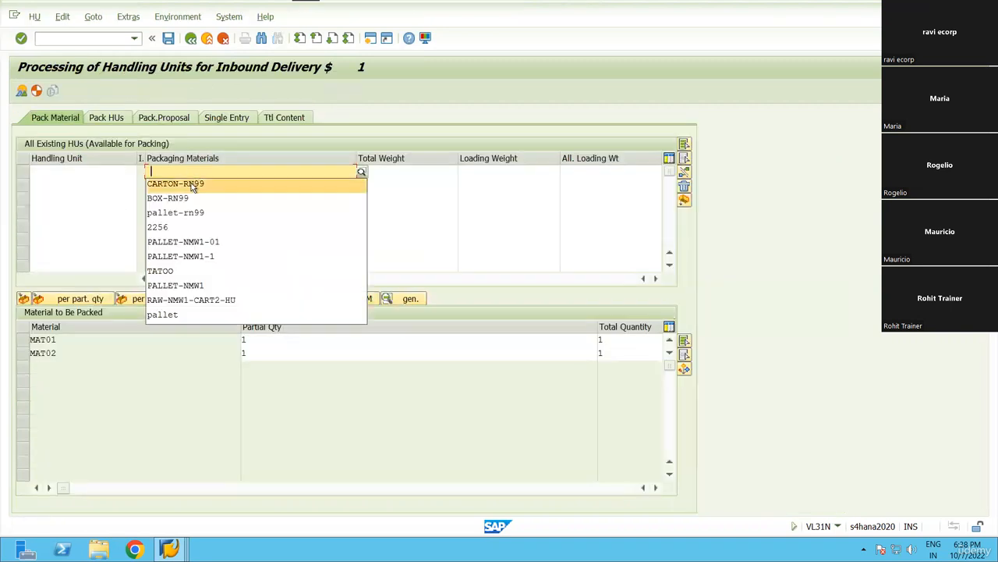
pyautogui.click(193, 183)
pyautogui.press('BackSpace')
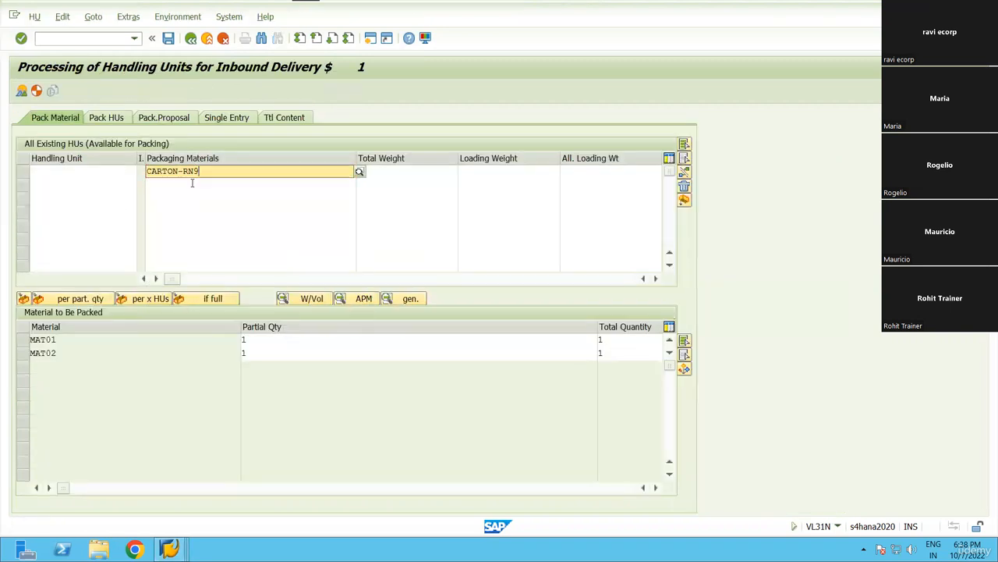
pyautogui.press('BackSpace')
pyautogui.press('BackSpace')
pyautogui.press('BackSpace')
pyautogui.press('BackSpace')
pyautogui.press('BackSpace')
pyautogui.press('BackSpace')
pyautogui.press('BackSpace')
pyautogui.press('BackSpace')
pyautogui.press('BackSpace')
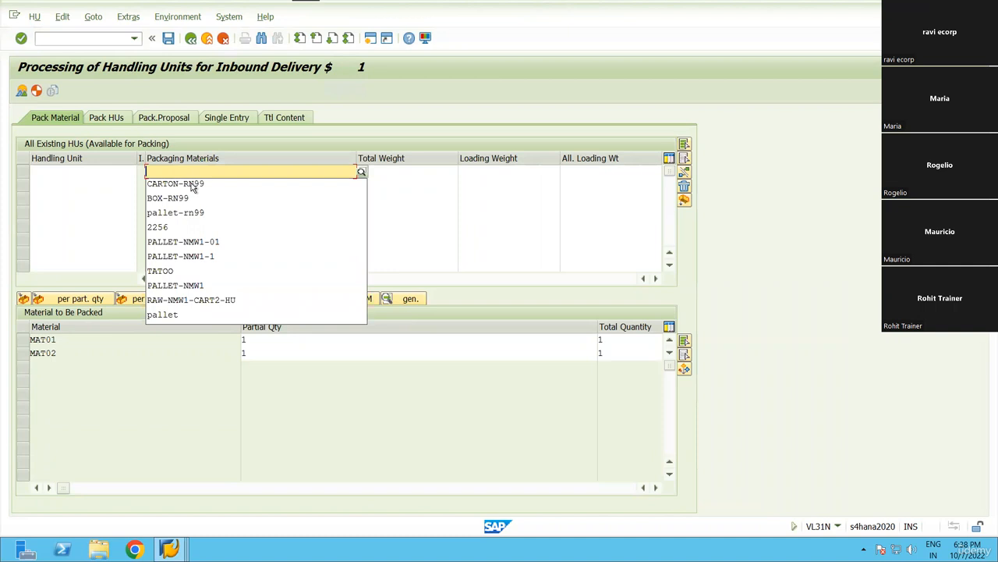
pyautogui.click(193, 184)
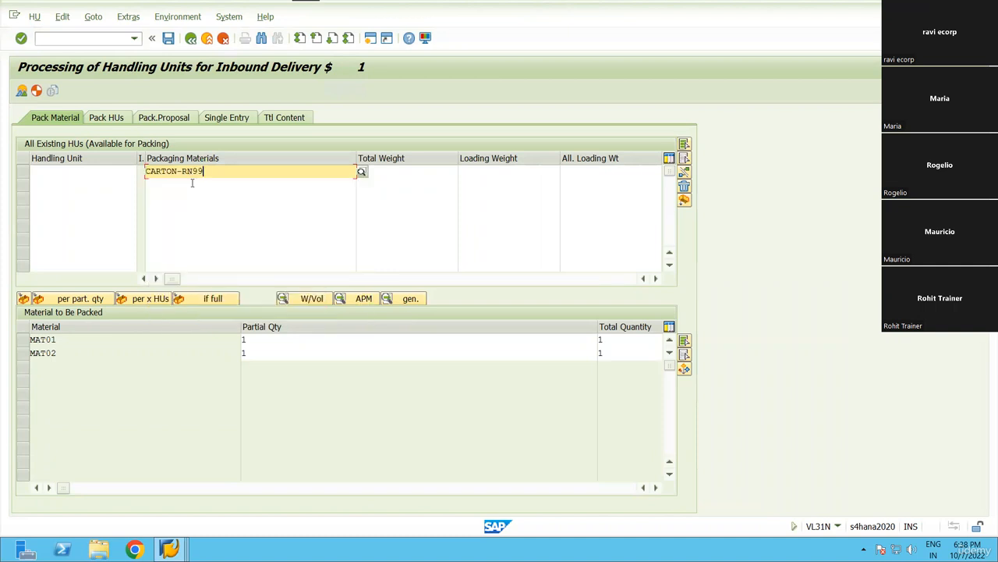
pyautogui.press('Return')
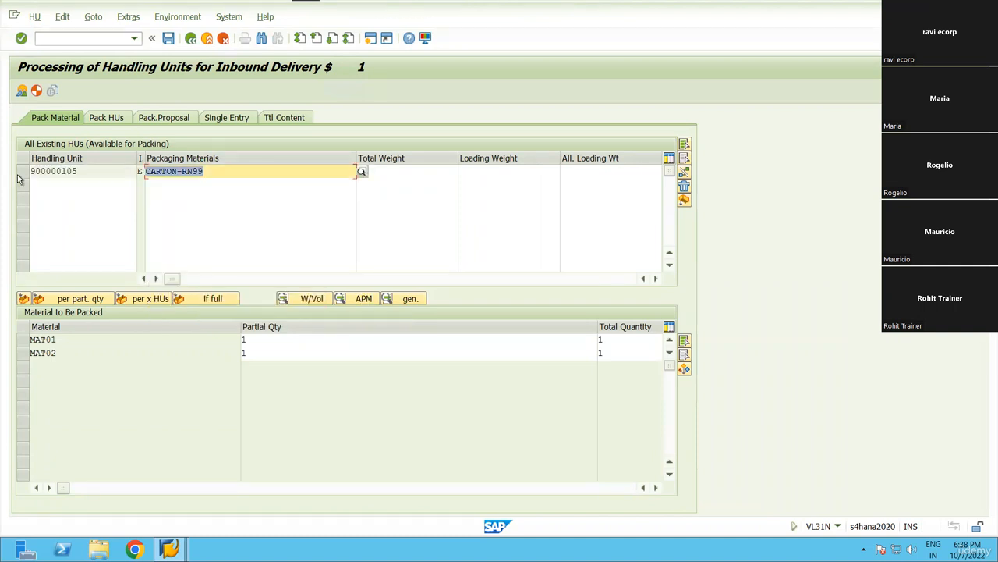
# Pack MAT01 and MAT02 into HU 900000105 and return to the delivery overview.
pyautogui.click(23, 172)
pyautogui.click(24, 329)
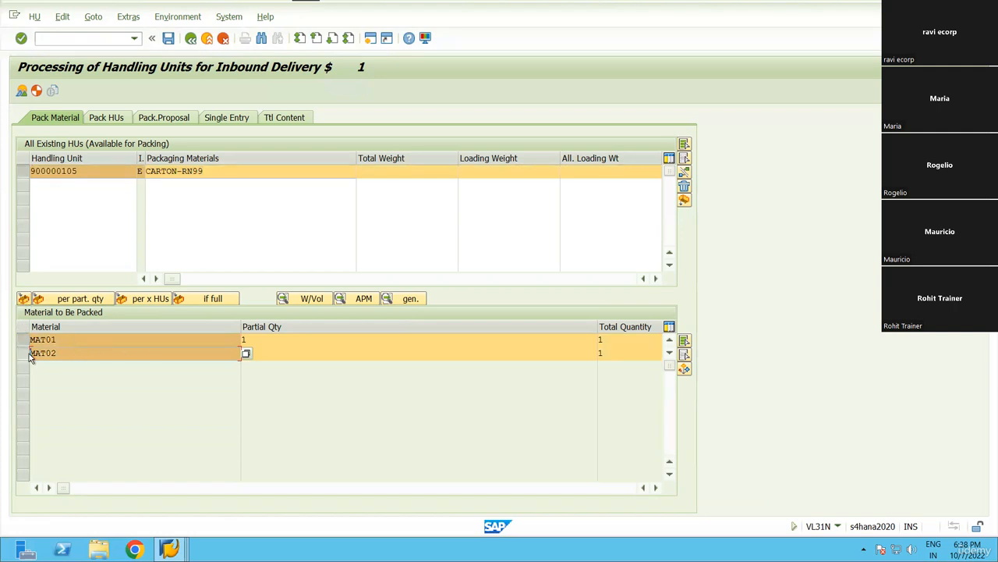
pyautogui.click(24, 299)
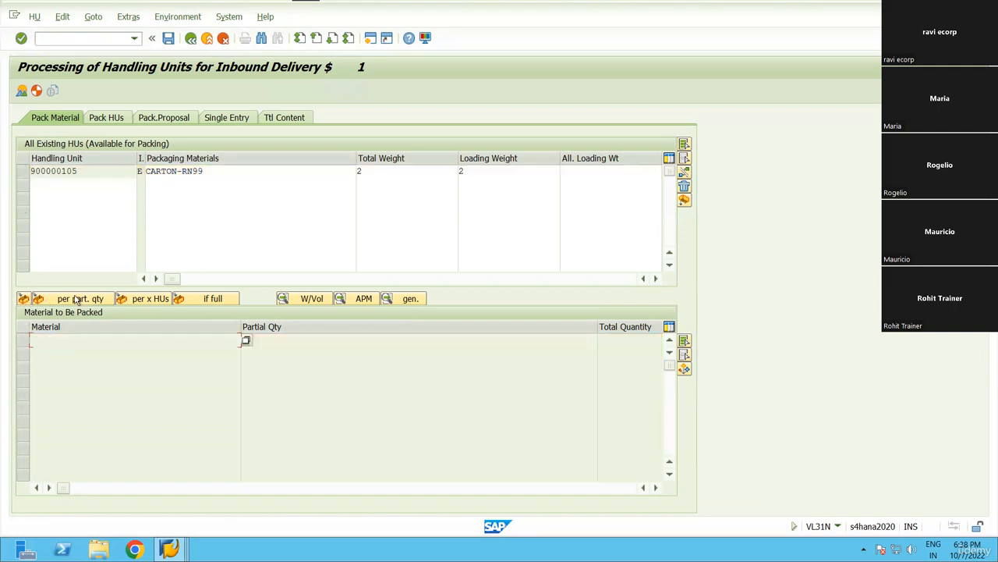
pyautogui.click(190, 37)
# Save the inbound delivery and display delivery 180017262.
pyautogui.click(222, 159)
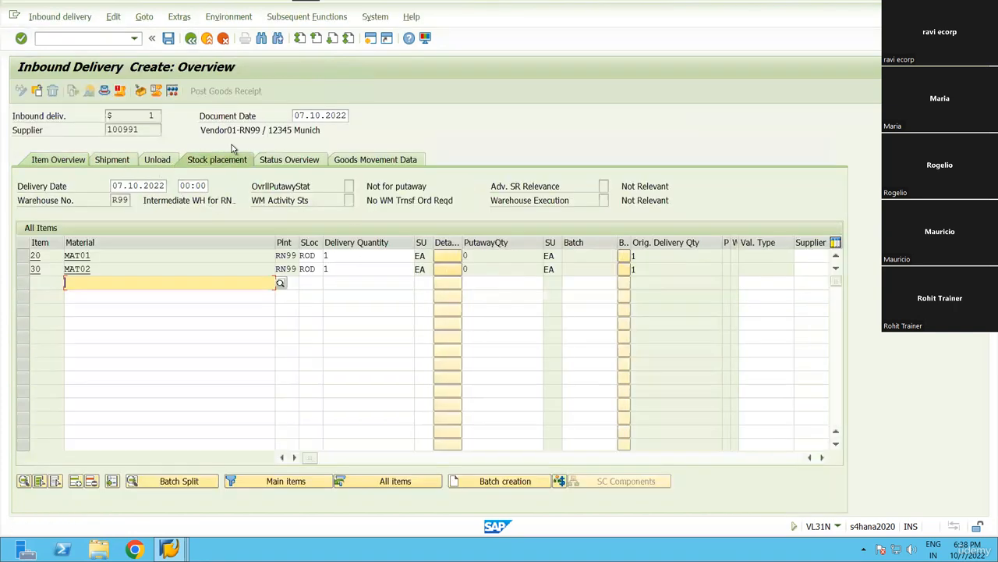
pyautogui.click(168, 37)
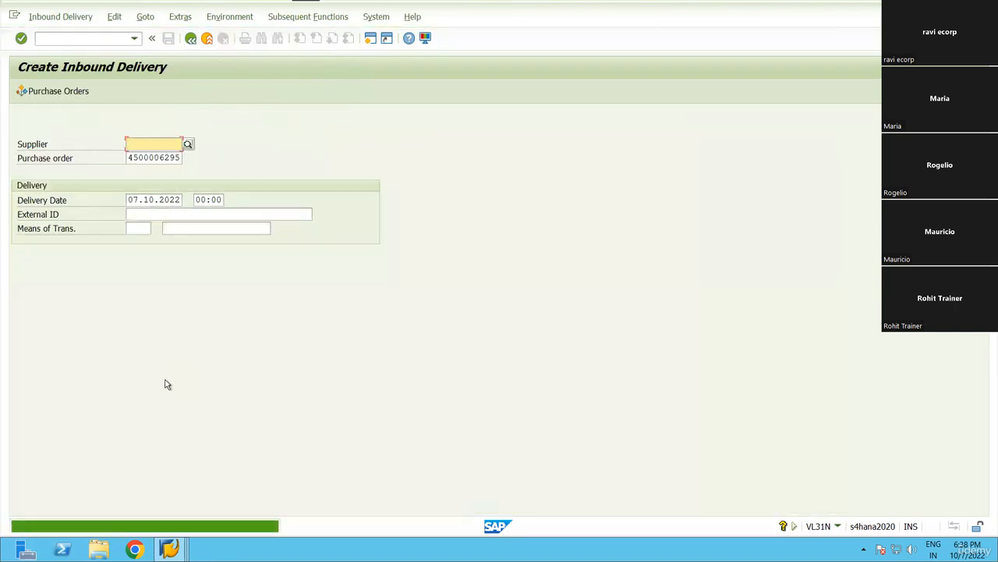
pyautogui.click(60, 16)
pyautogui.click(58, 84)
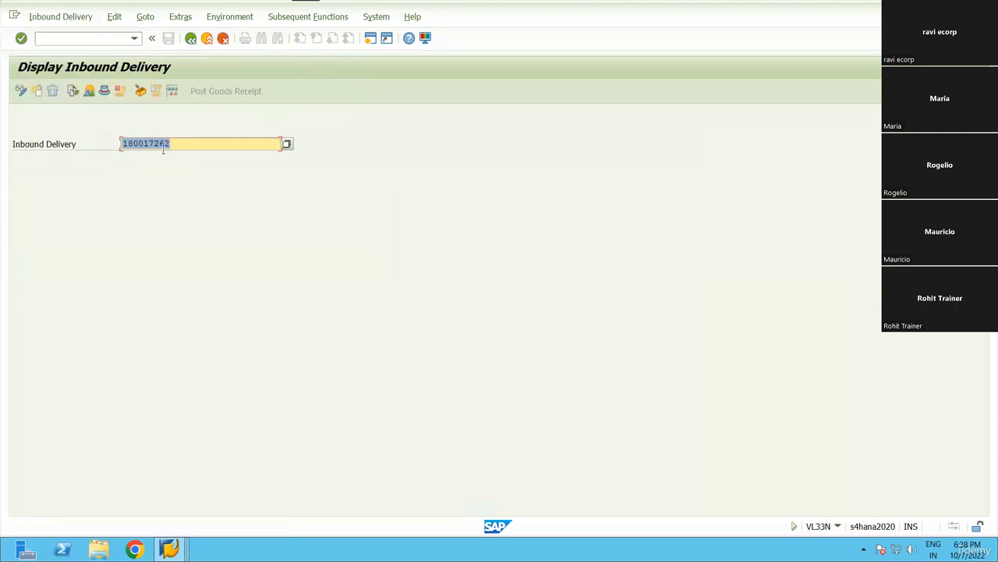
# Run /SCWM/PRDI and find delivery 180017262.
pyautogui.click(134, 39)
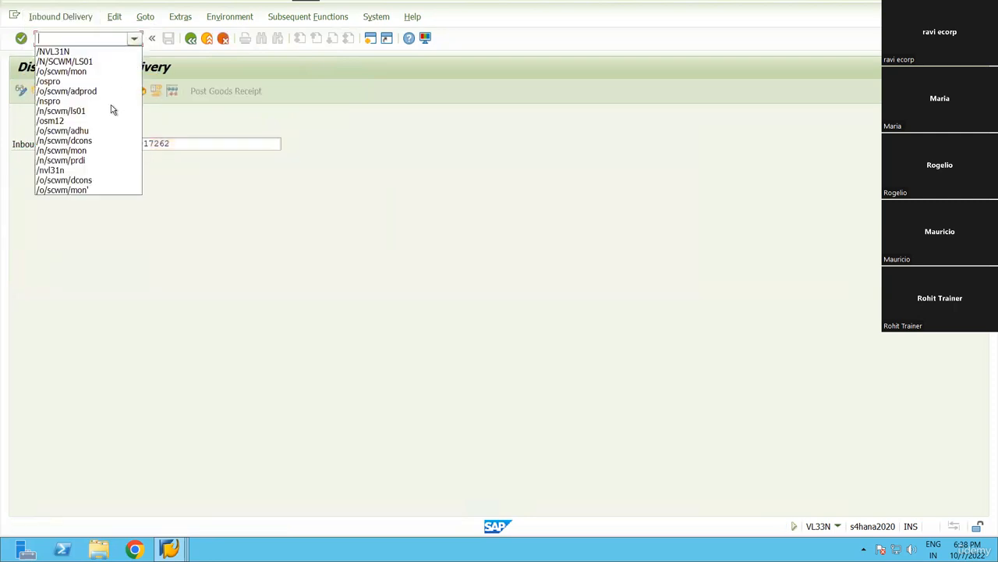
pyautogui.click(91, 160)
pyautogui.press('Return')
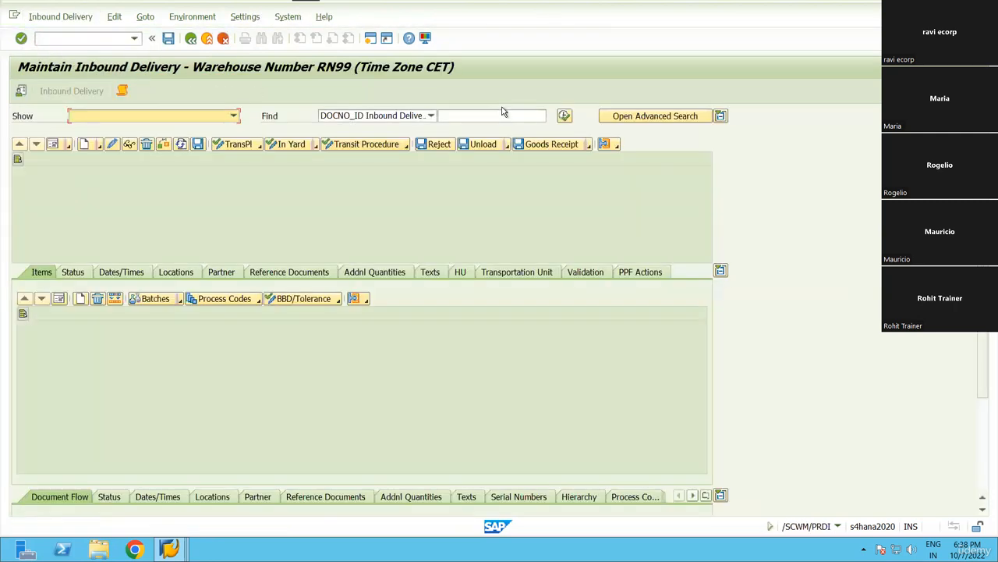
pyautogui.click(518, 115)
pyautogui.write('180017262')
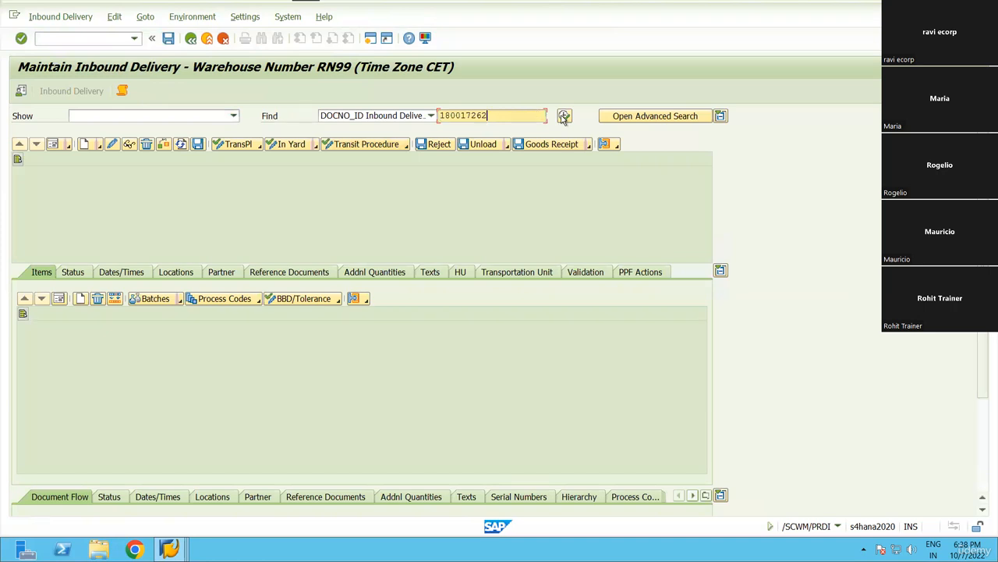
pyautogui.click(564, 117)
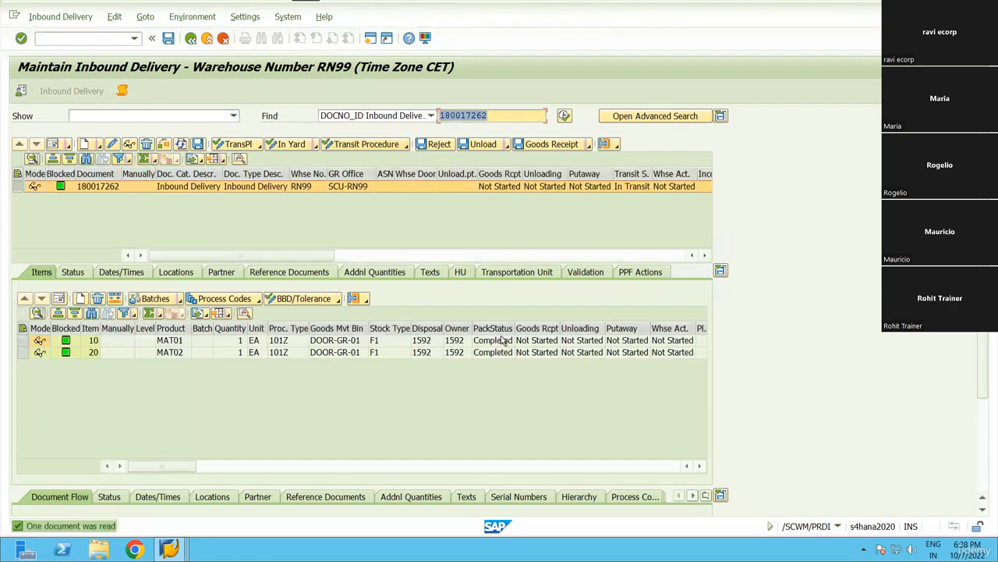
# Check the handling units and process type 101Z, select both items, and open Follow-On Functions.
pyautogui.click(461, 273)
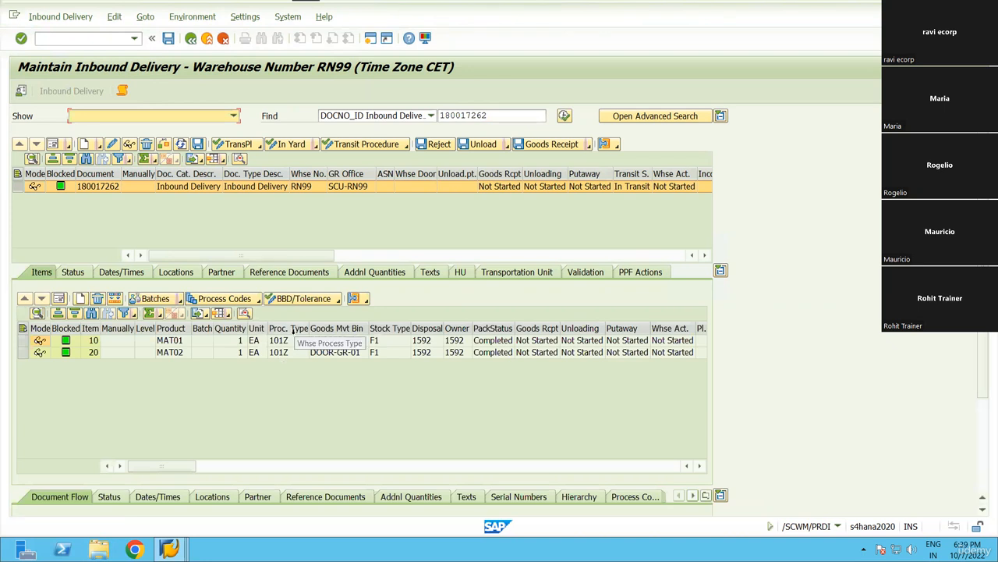
pyautogui.click(289, 328)
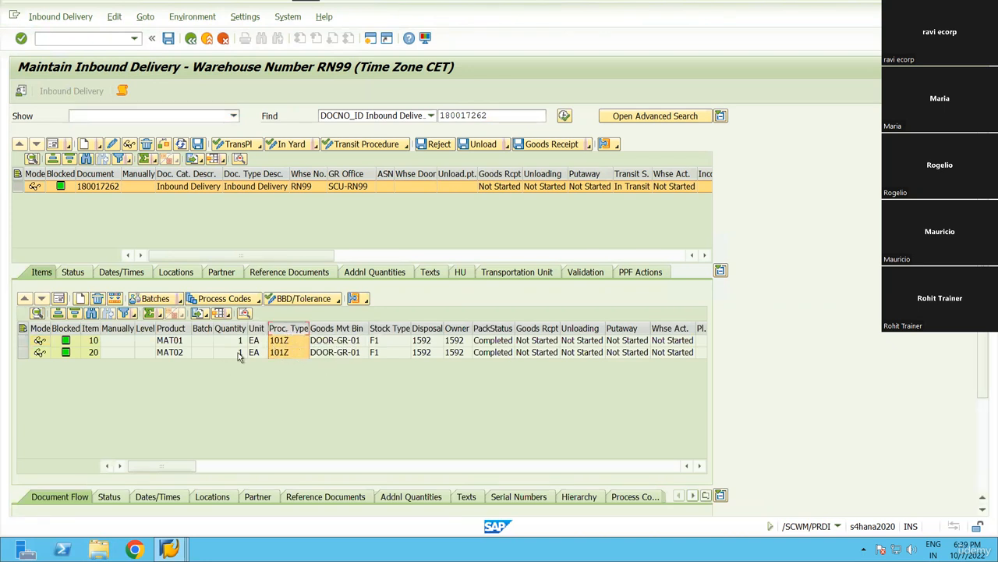
pyautogui.click(23, 328)
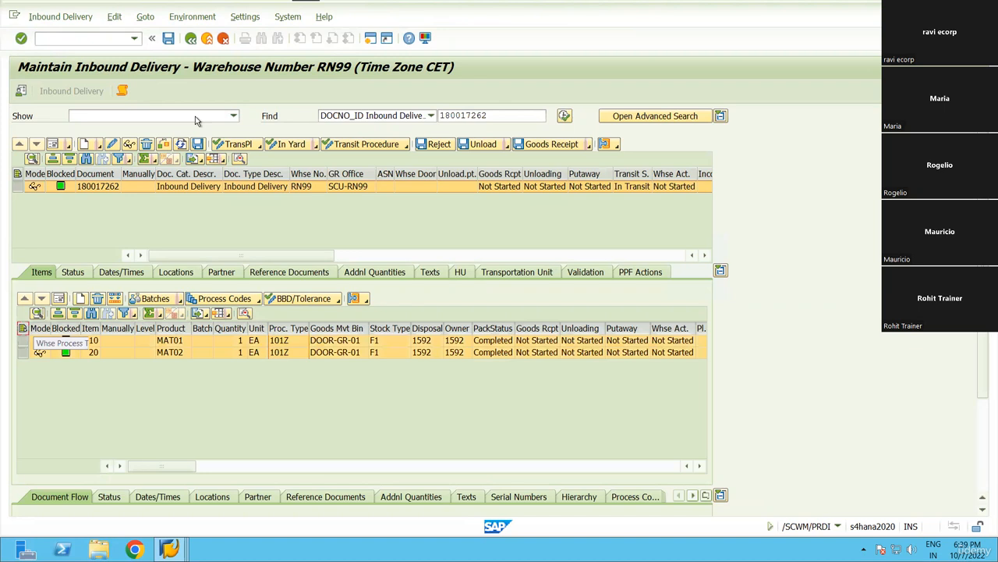
pyautogui.click(60, 17)
pyautogui.moveTo(117, 50)
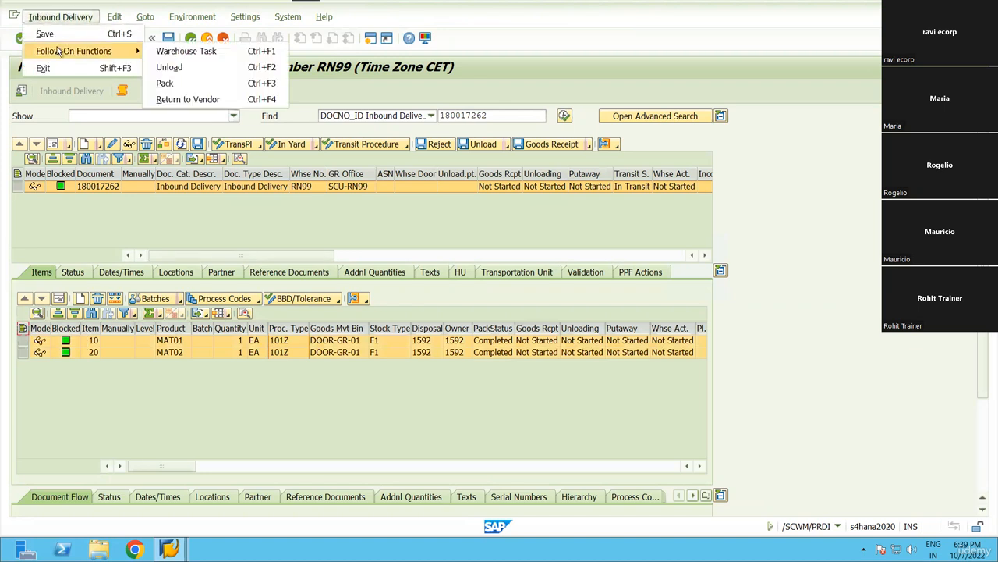
# Unload HU 900000105 with warehouse tasks, save, and switch to the Display IMG window.
pyautogui.click(198, 68)
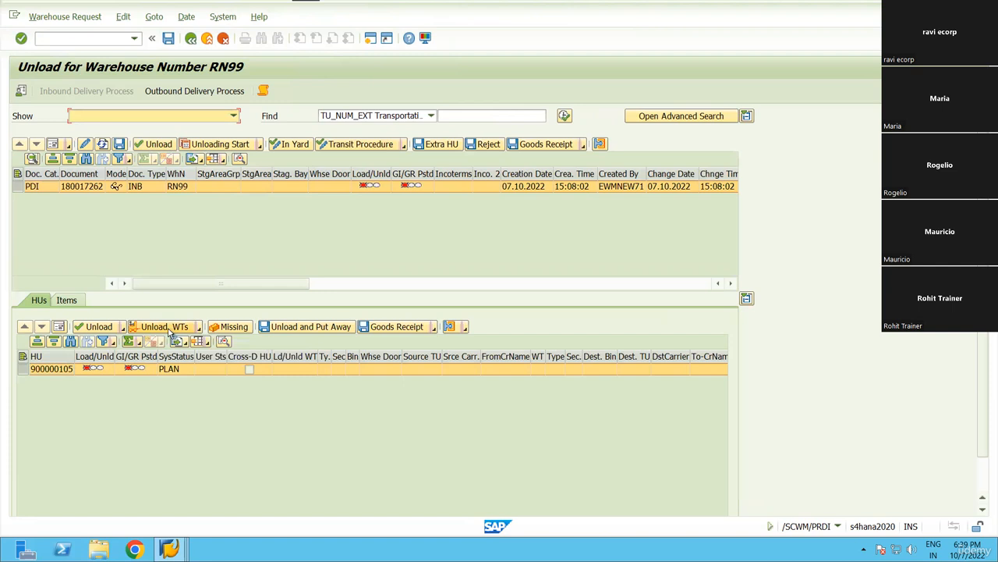
pyautogui.click(173, 332)
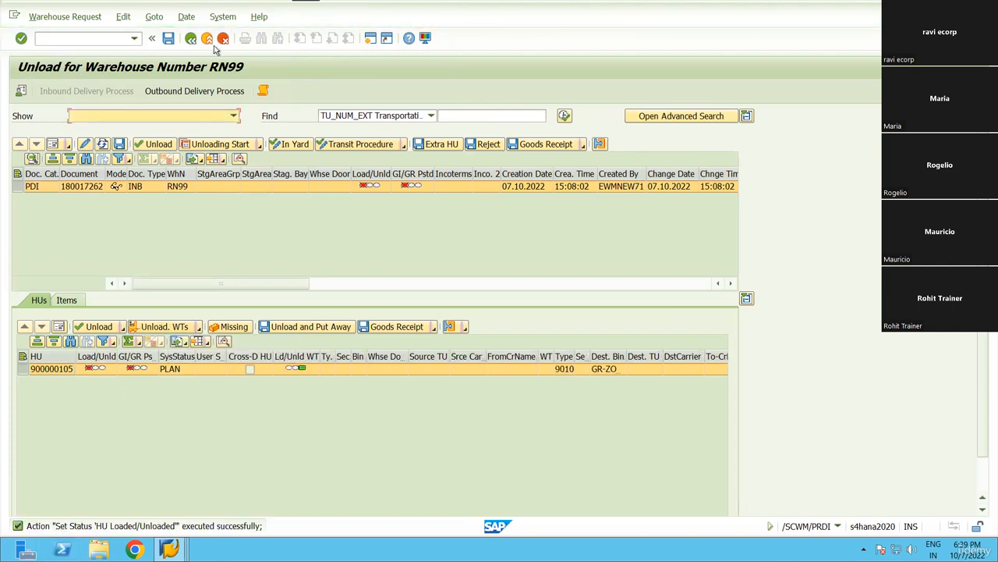
pyautogui.click(170, 43)
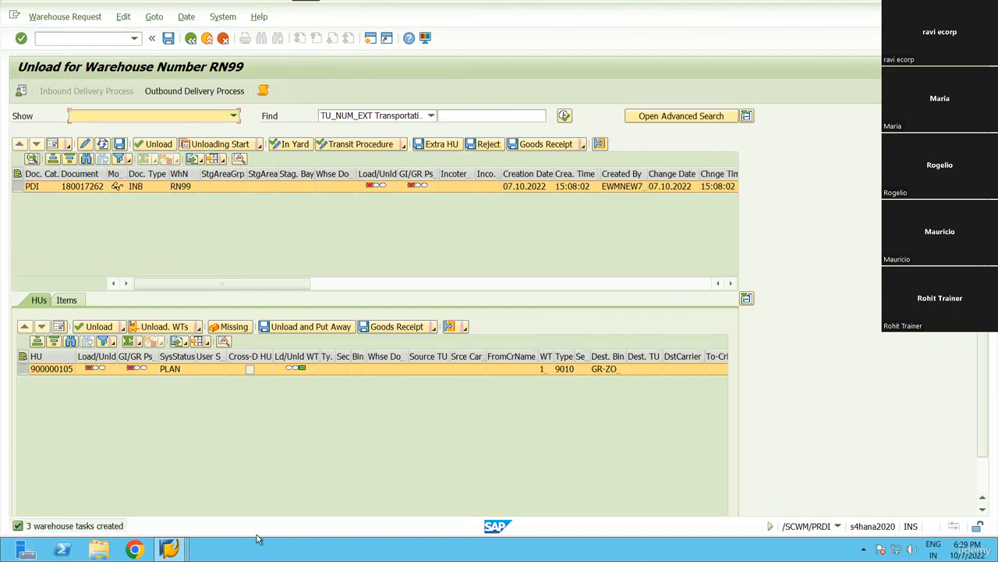
pyautogui.click(171, 547)
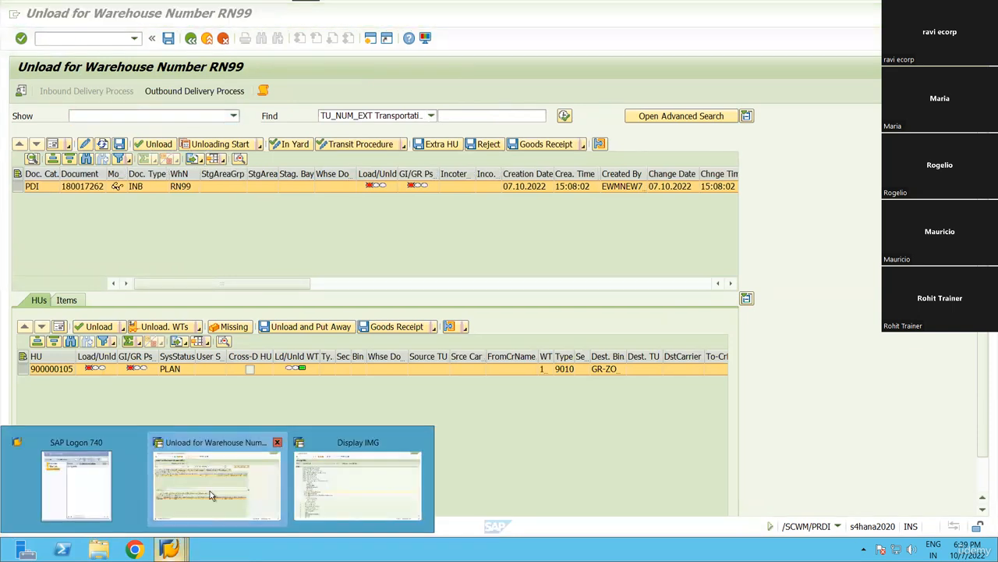
pyautogui.click(321, 476)
# Open /SCWM/MON and list inbound deliveries under Inbound > Documents.
pyautogui.click(86, 38)
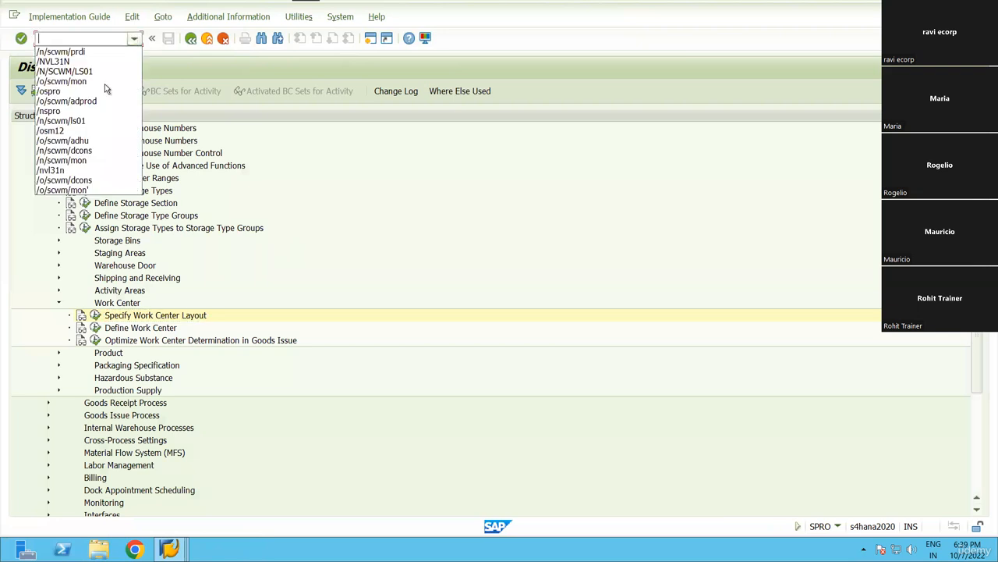
pyautogui.click(61, 81)
pyautogui.click(42, 39)
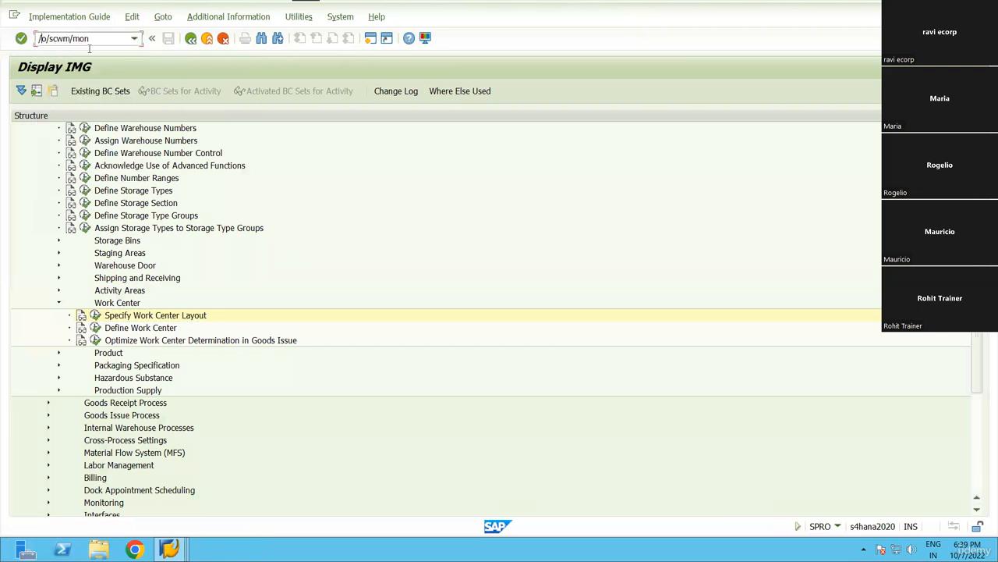
pyautogui.press('Return')
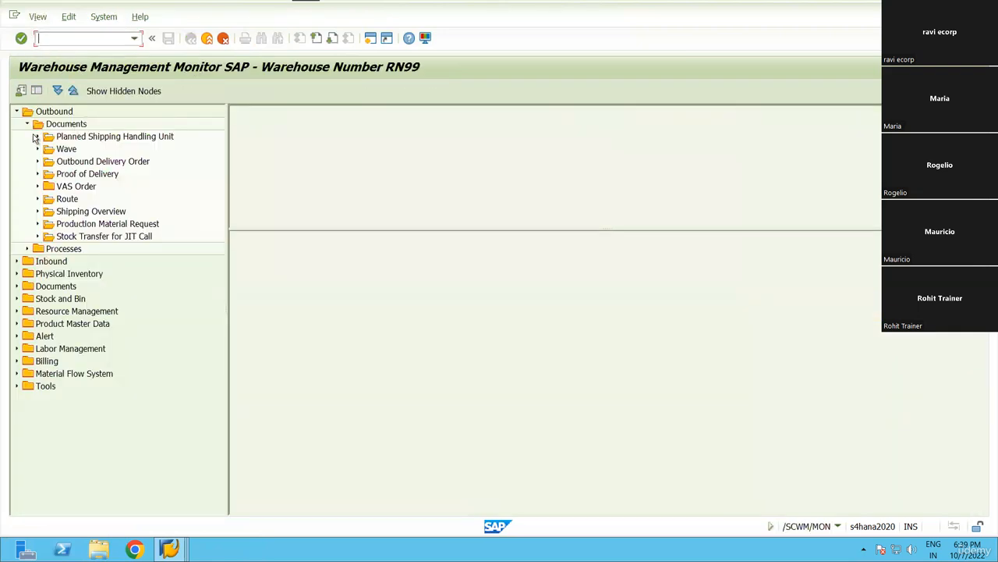
pyautogui.click(16, 111)
pyautogui.click(16, 123)
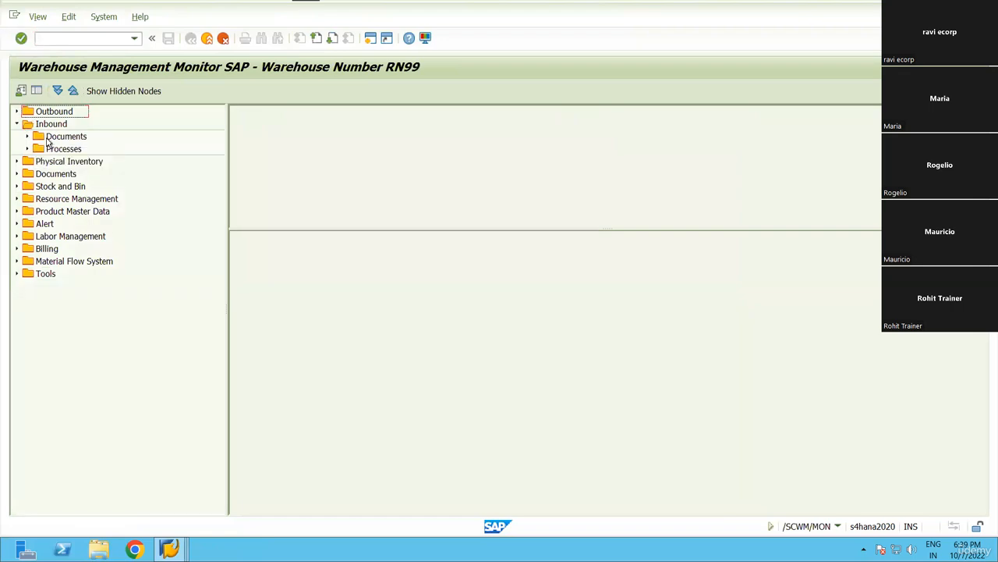
pyautogui.click(39, 137)
pyautogui.click(28, 136)
pyautogui.doubleClick(88, 148)
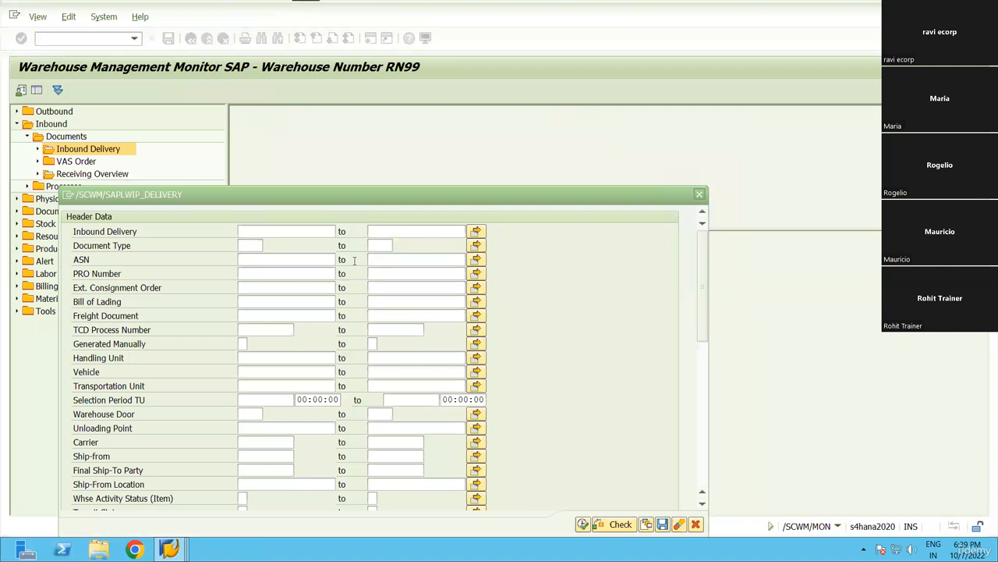
pyautogui.click(583, 524)
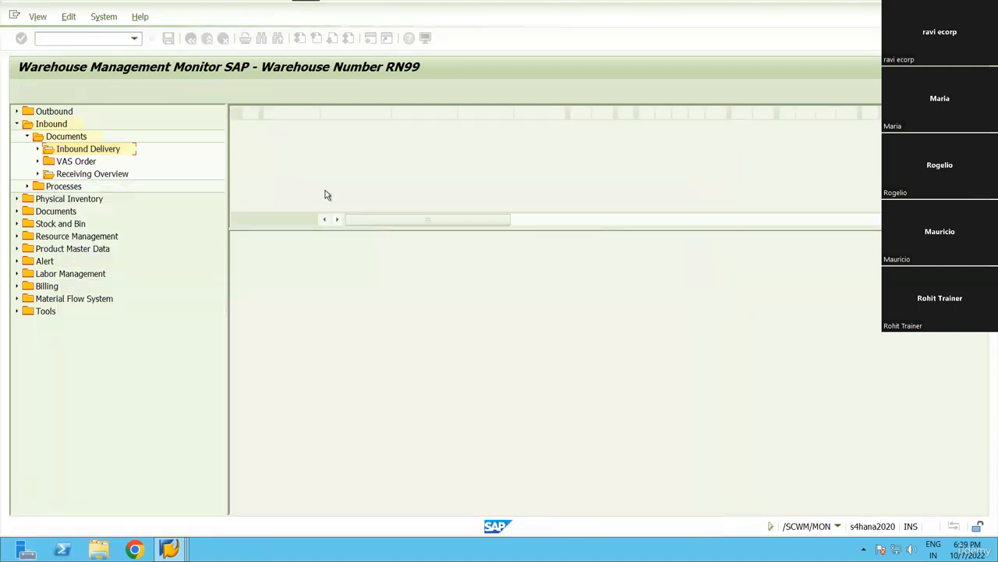
# Show the delivery's warehouse tasks and check tasks 10679–10680 have status B Waiting.
pyautogui.click(443, 116)
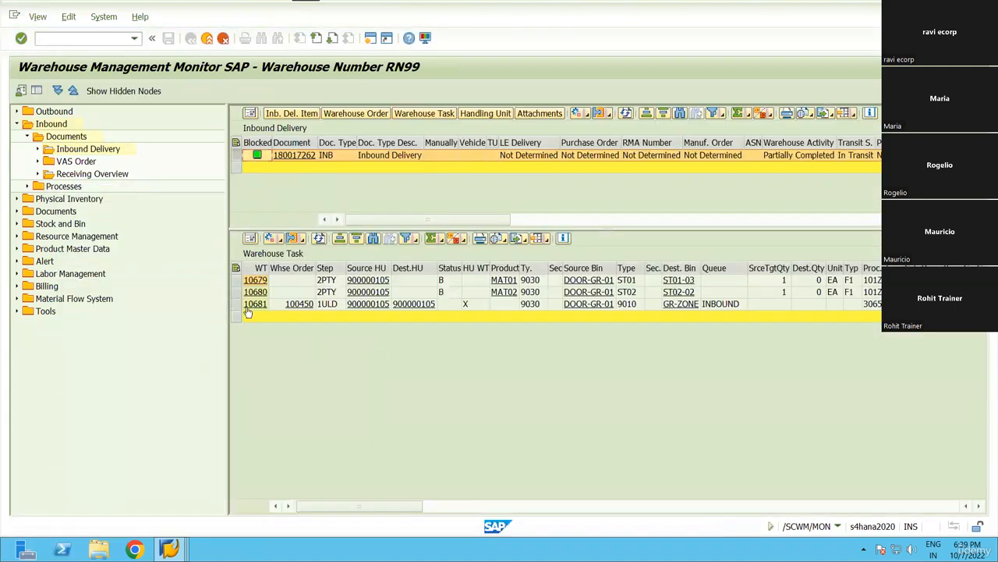
pyautogui.moveTo(236, 279); pyautogui.dragTo(236, 304)
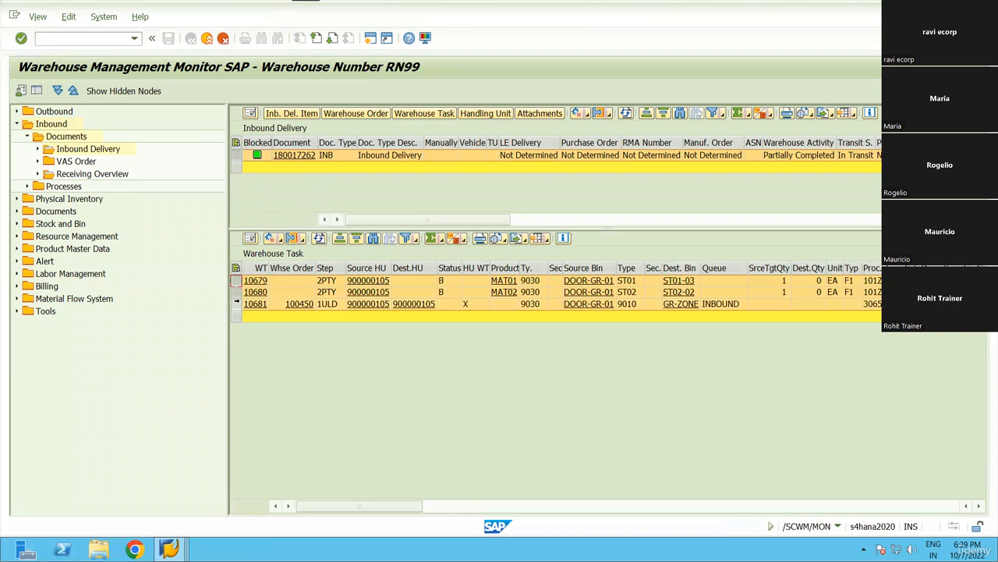
pyautogui.click(236, 282)
pyautogui.keyDown('ctrl'); pyautogui.click(237, 292); pyautogui.keyUp('ctrl')
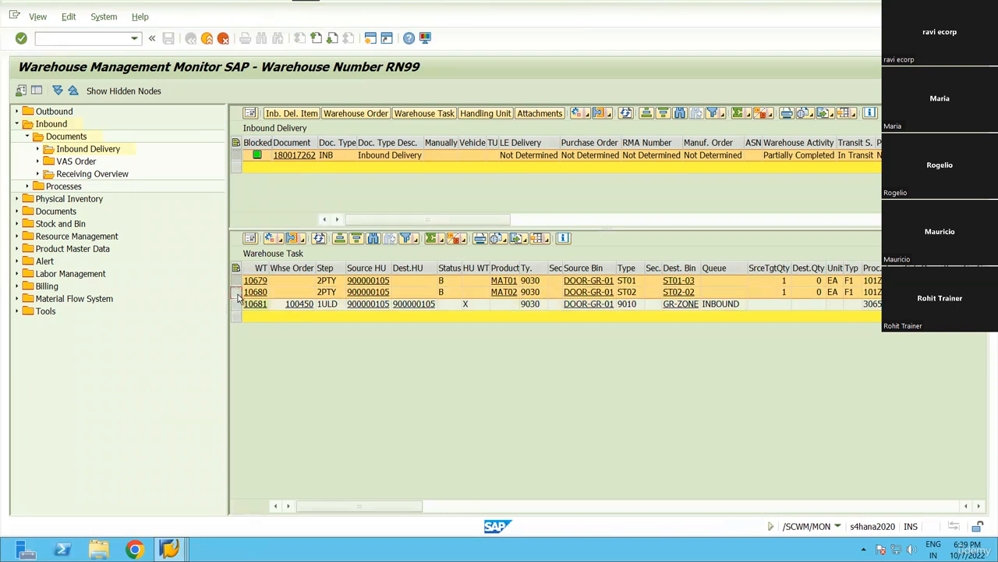
pyautogui.click(448, 282)
pyautogui.click(458, 280)
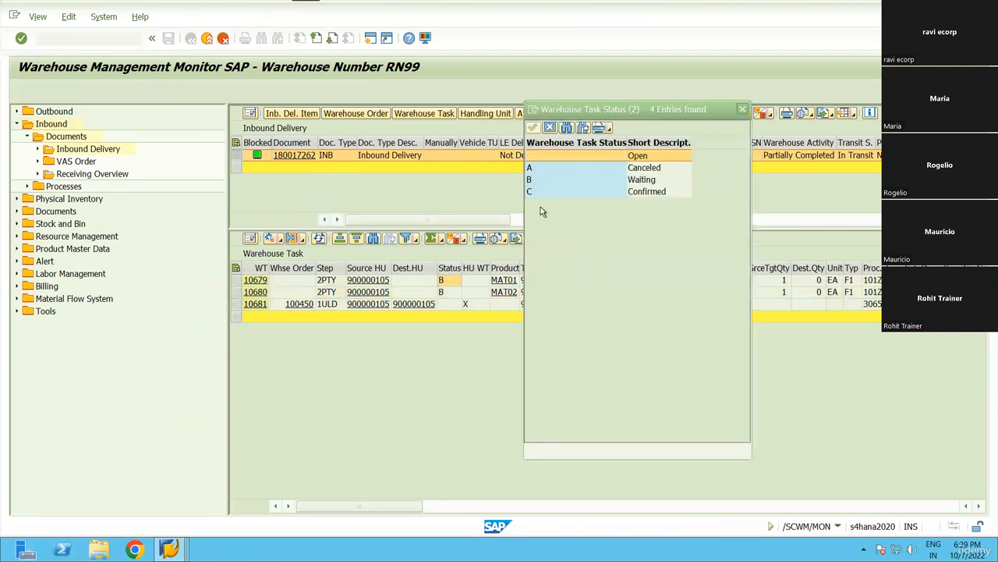
pyautogui.doubleClick(536, 185)
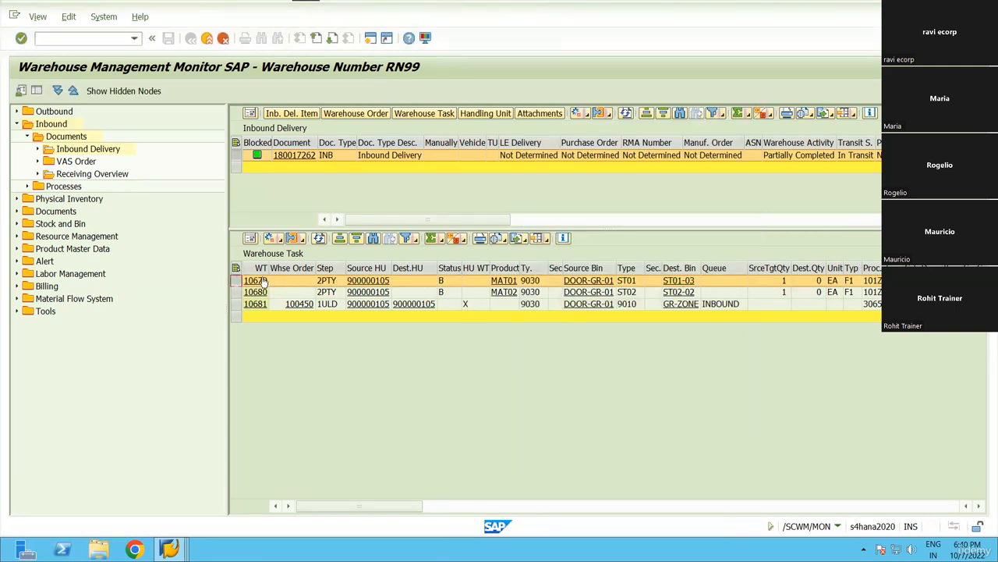
pyautogui.keyDown('ctrl'); pyautogui.click(235, 292); pyautogui.keyUp('ctrl')
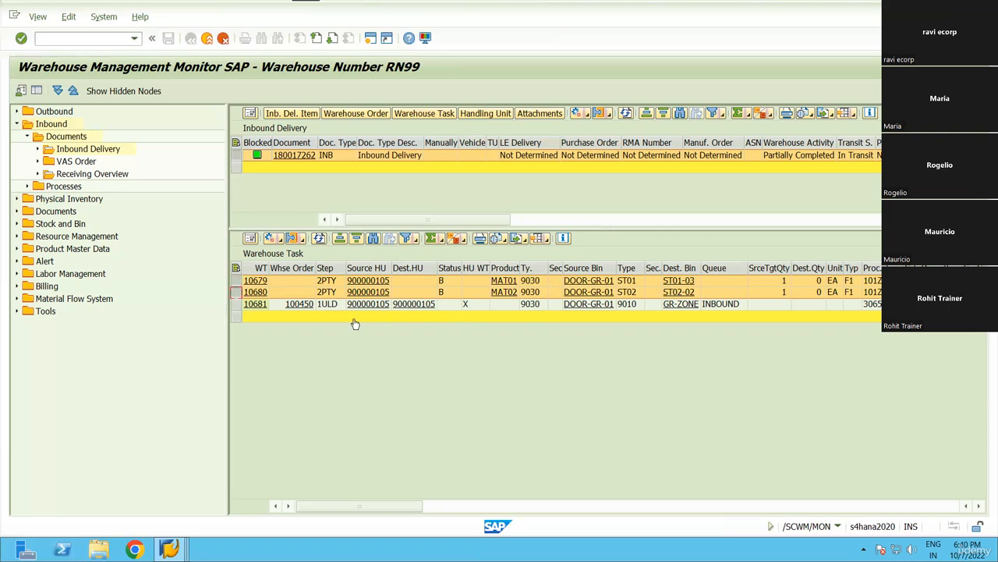
# Select unloading task 10681 and open the More Methods action list.
pyautogui.click(332, 305)
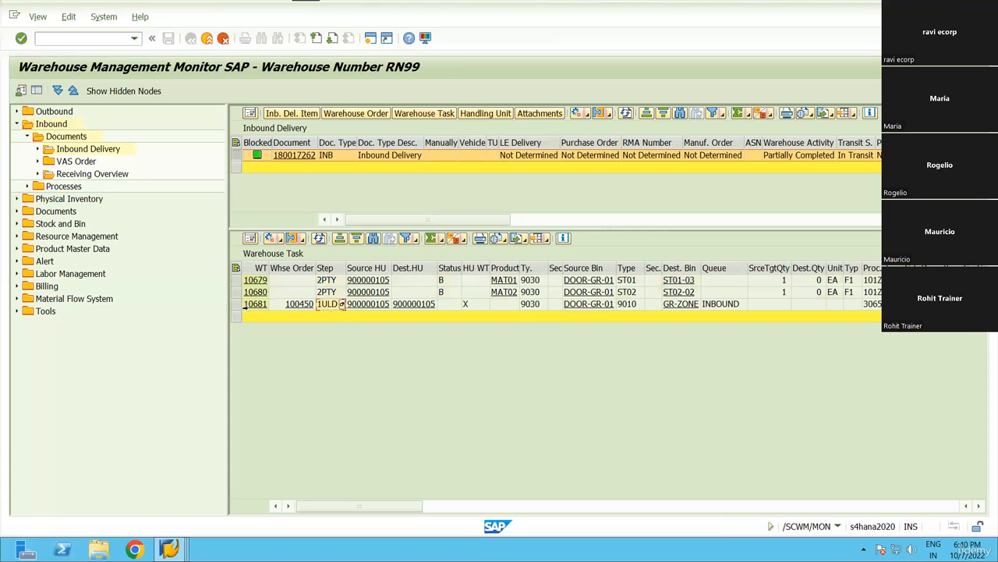
pyautogui.click(236, 304)
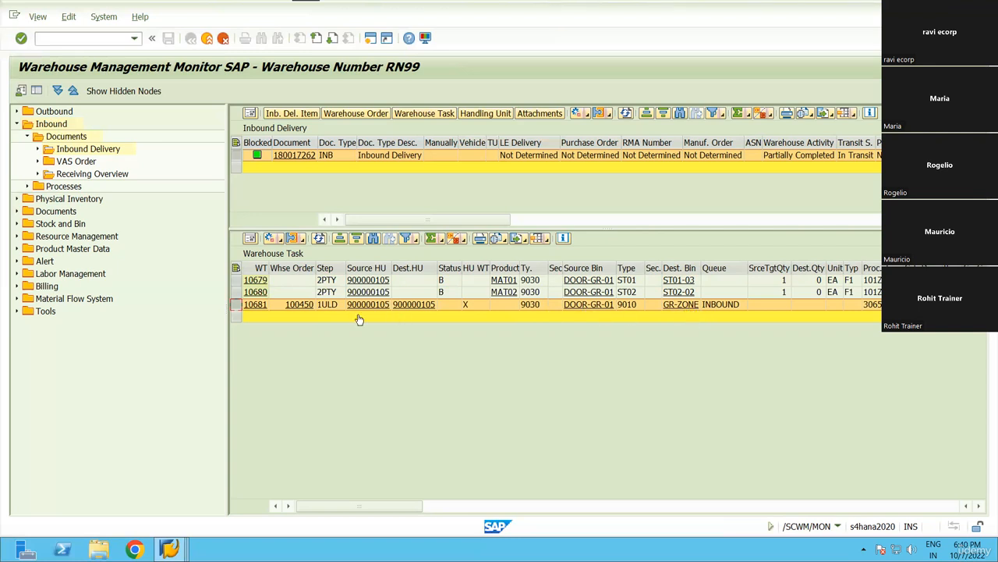
pyautogui.click(282, 240)
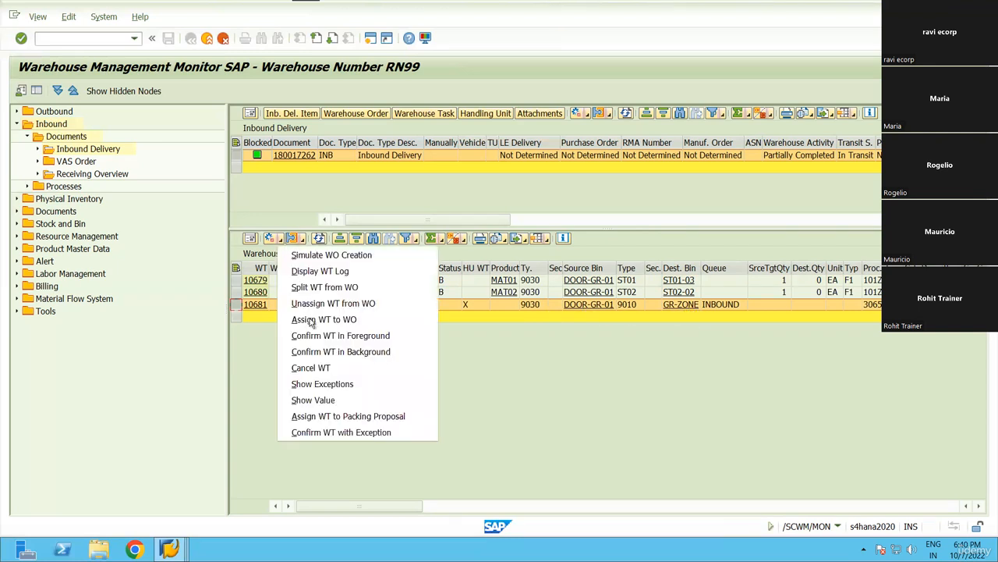
# Confirm unloading task 10681 and then DCON task 100451 in the background, closing each log.
pyautogui.click(340, 351)
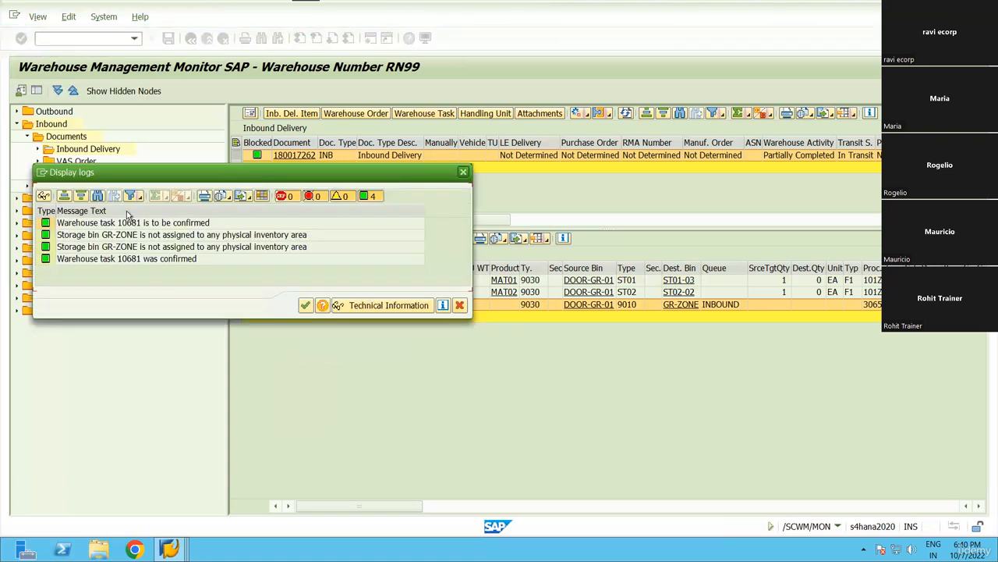
pyautogui.click(305, 305)
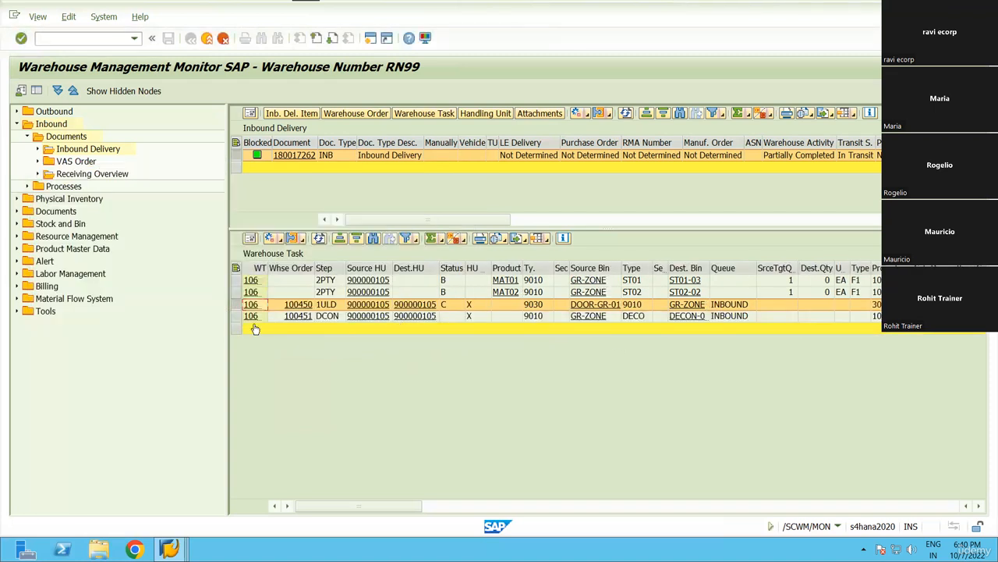
pyautogui.click(237, 315)
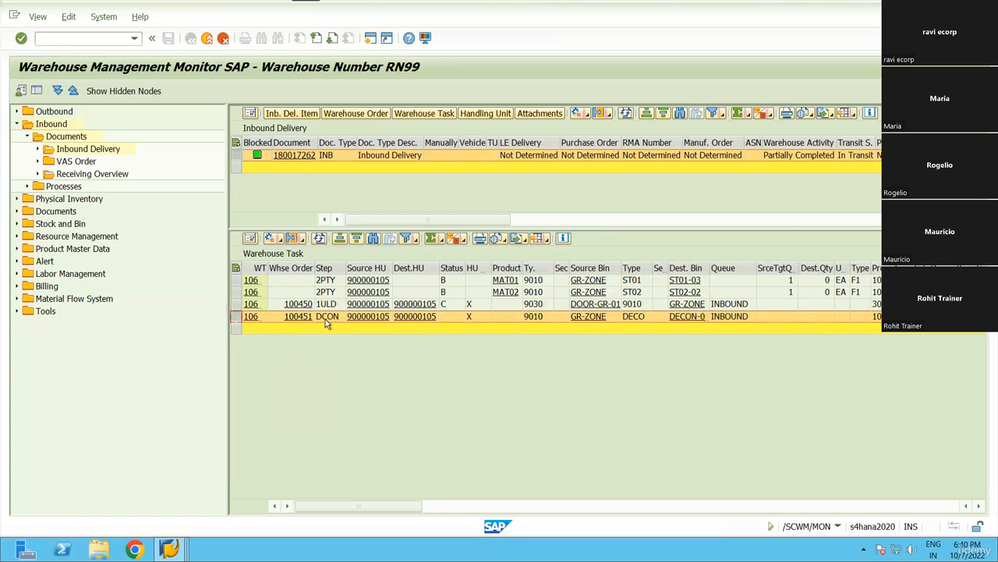
pyautogui.click(290, 239)
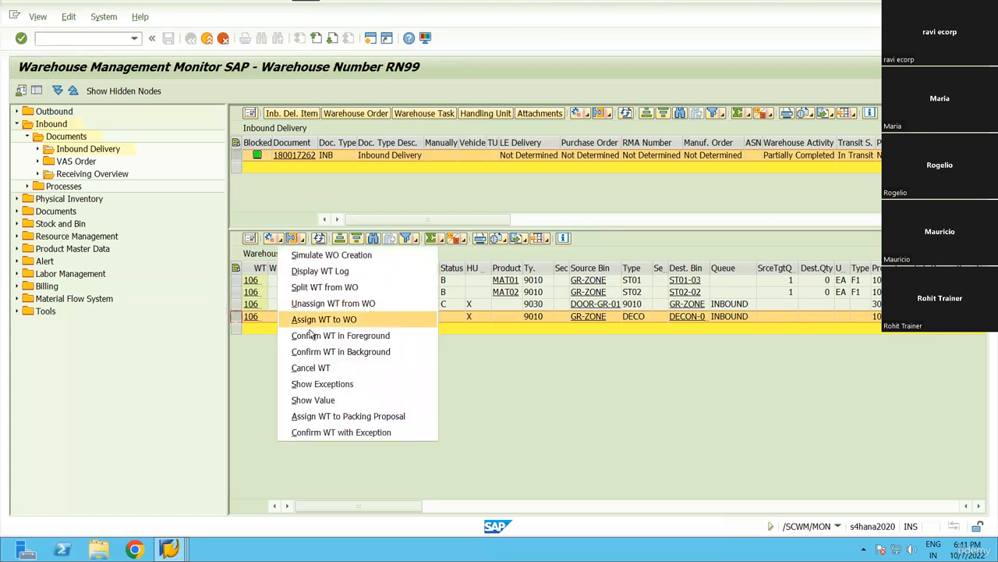
pyautogui.click(316, 352)
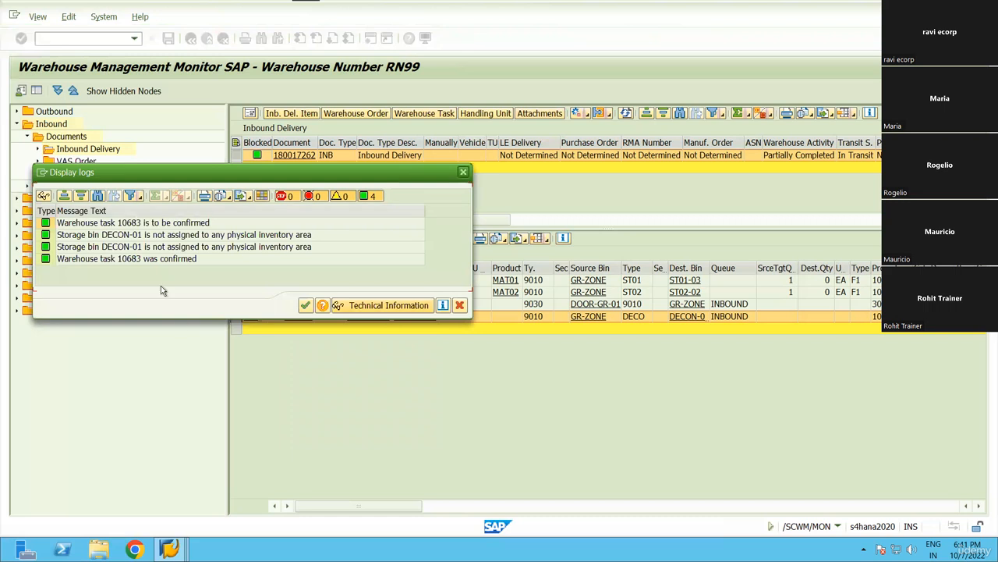
pyautogui.press('Return')
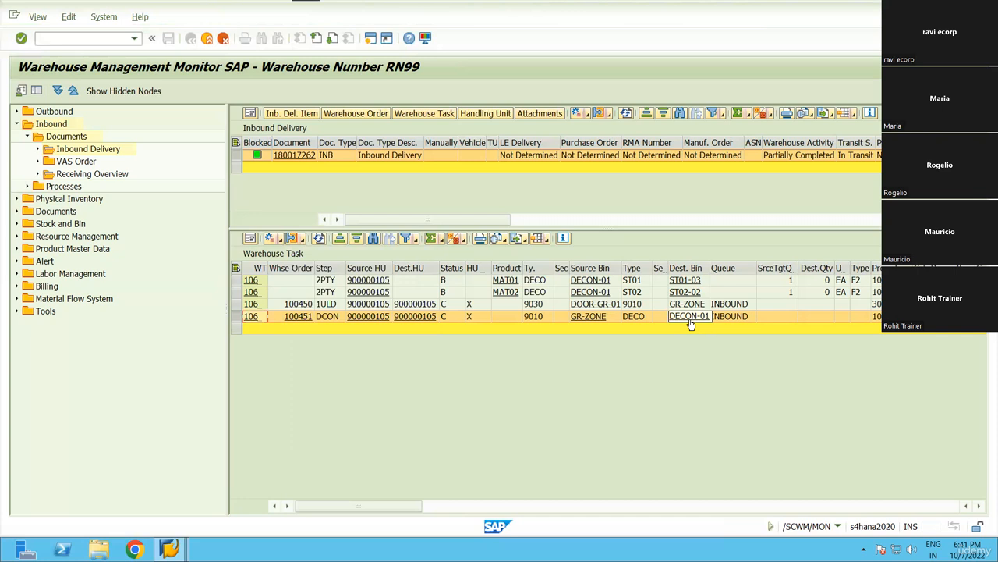
# Start the deconsolidation work center transaction /SCWM/DCONS with work center DEKO.
pyautogui.click(63, 38)
pyautogui.write('/O/SCWM/D')
pyautogui.write('CONS')
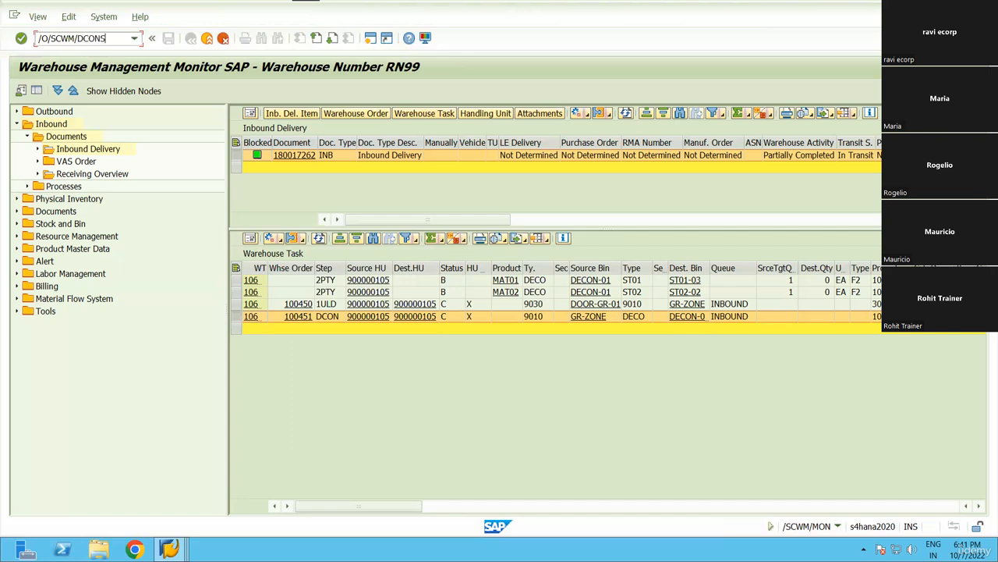
pyautogui.press('Return')
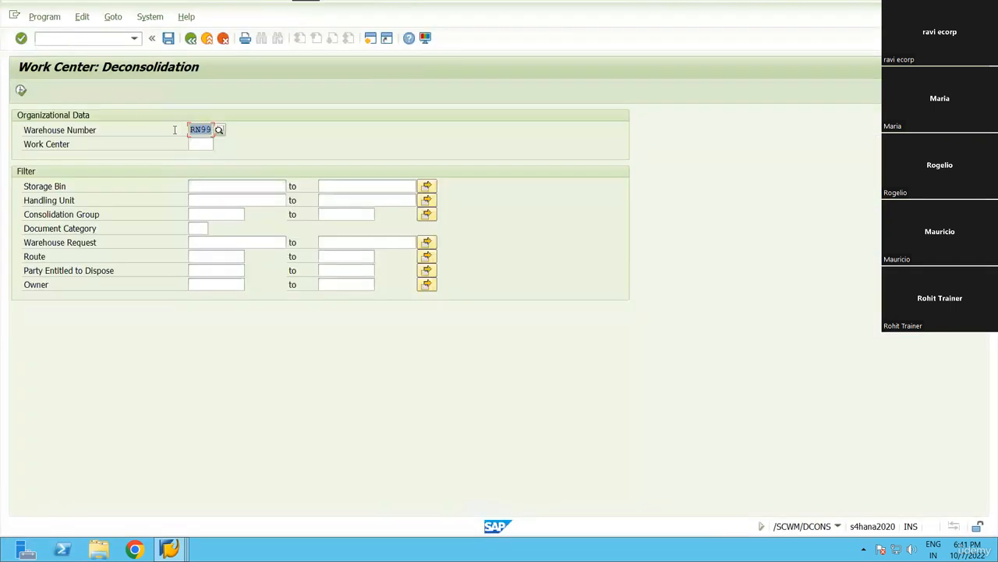
pyautogui.click(205, 145)
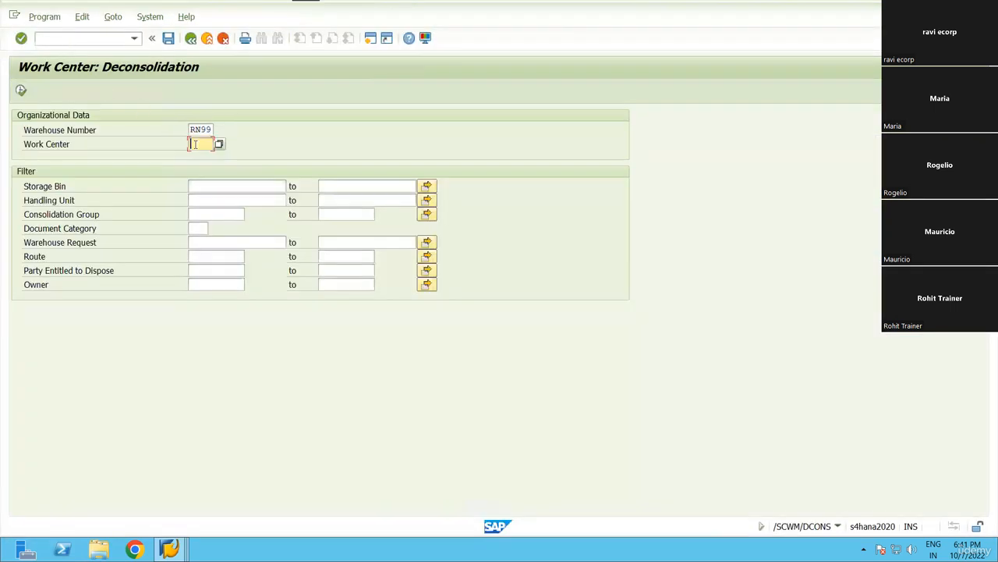
pyautogui.click(220, 146)
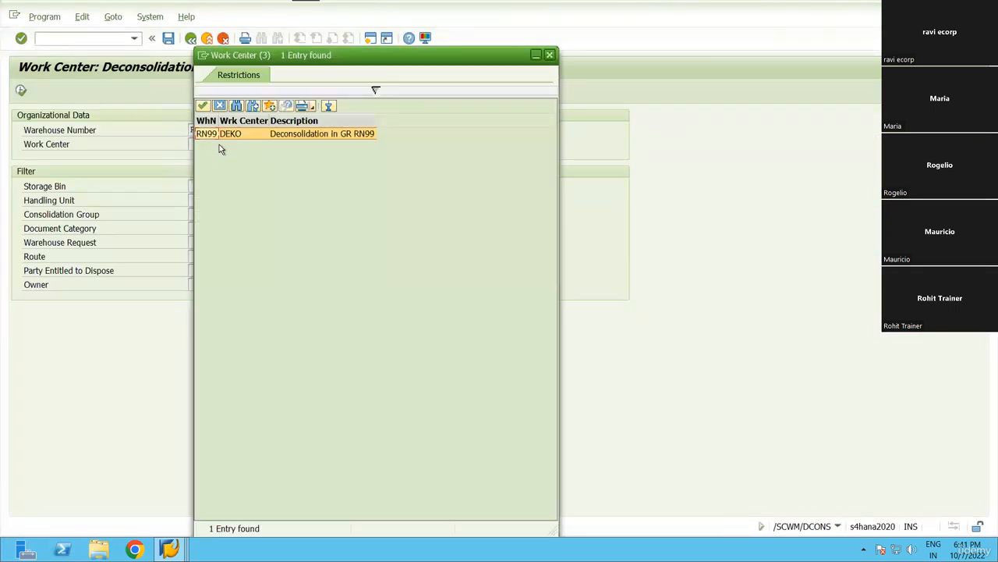
pyautogui.doubleClick(322, 141)
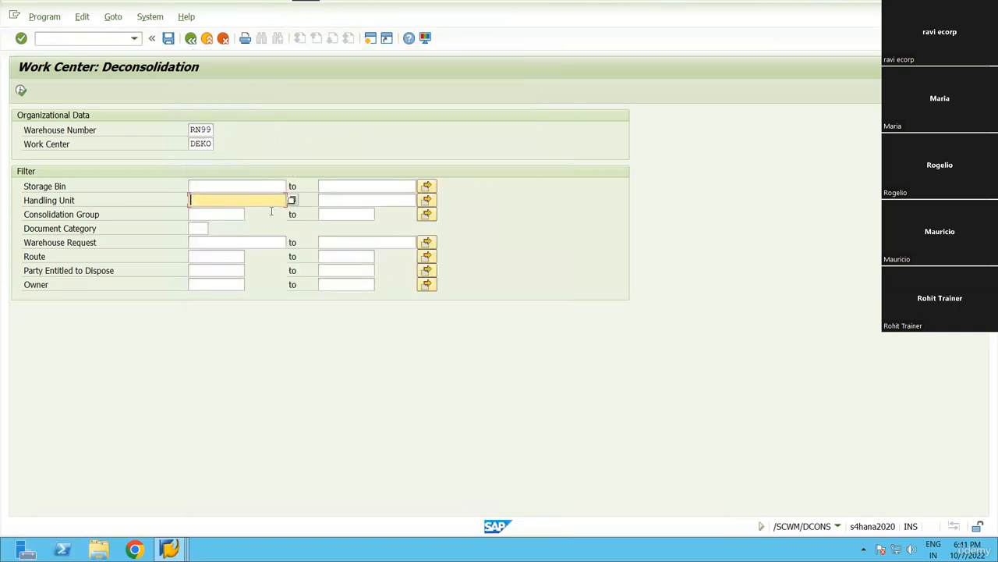
# Filter by warehouse request 180017262 and execute the work center.
pyautogui.hotkey('alt', 'Tab')
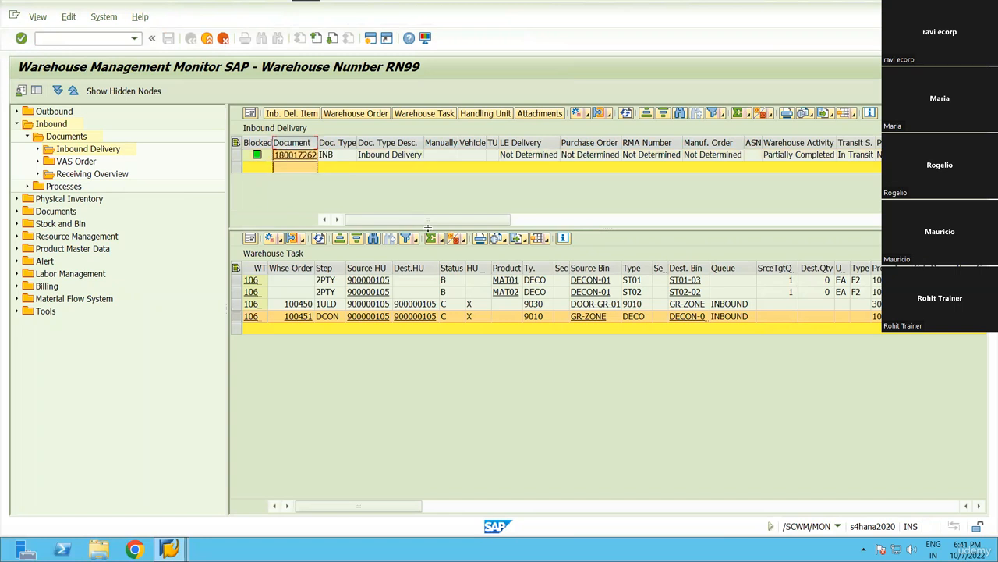
pyautogui.hotkey('alt', 'Tab')
pyautogui.click(201, 242)
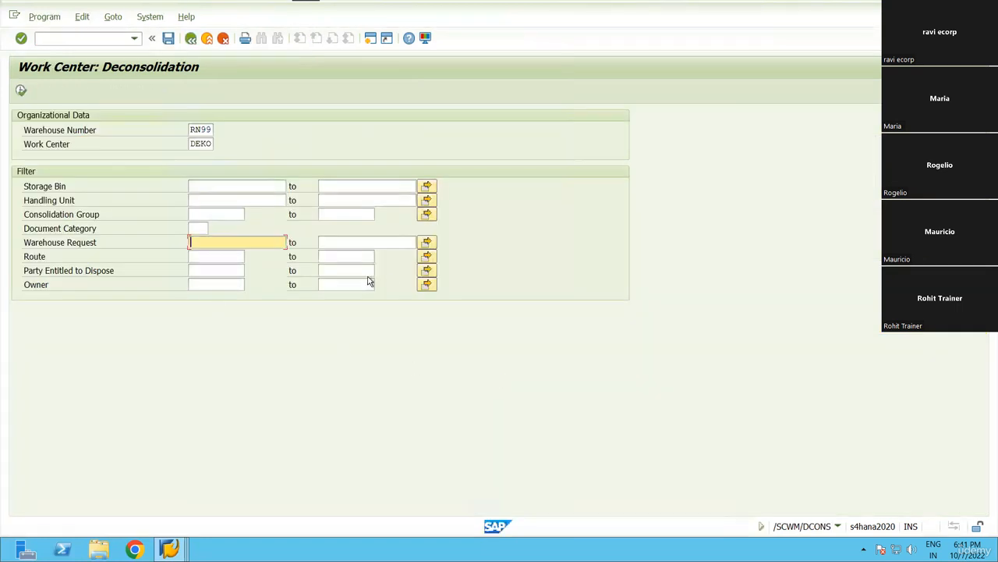
pyautogui.write('180017262')
pyautogui.click(21, 91)
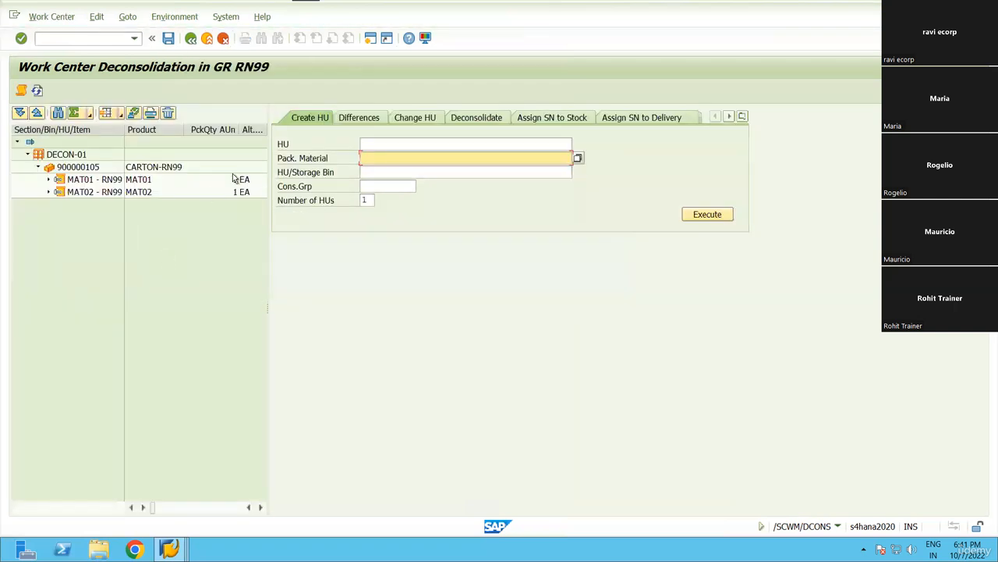
# Widen the HU tree, select HU 900000105 at DECON-01, and return to the monitor.
pyautogui.moveTo(269, 211); pyautogui.dragTo(360, 204)
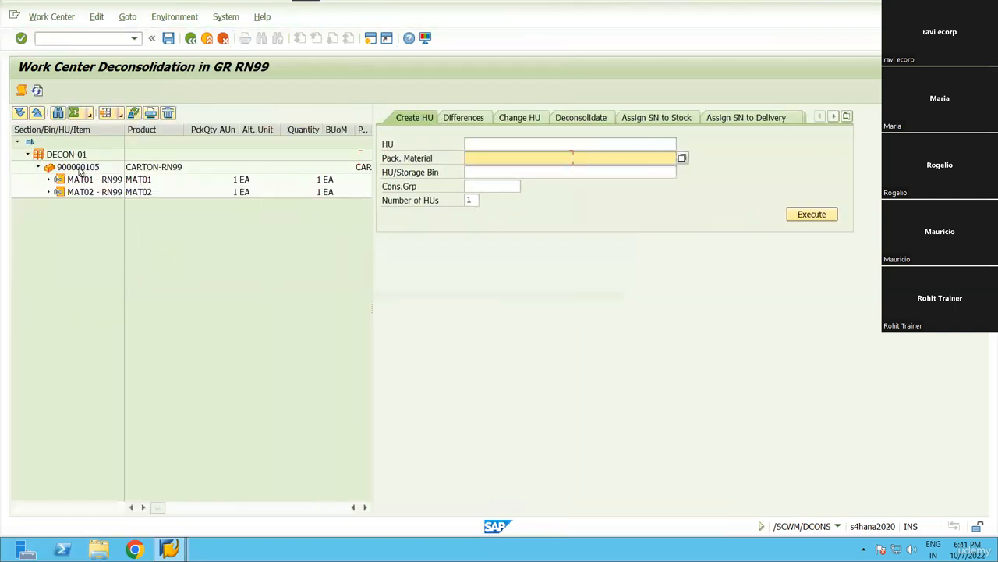
pyautogui.click(78, 167)
pyautogui.hotkey('alt', 'Tab')
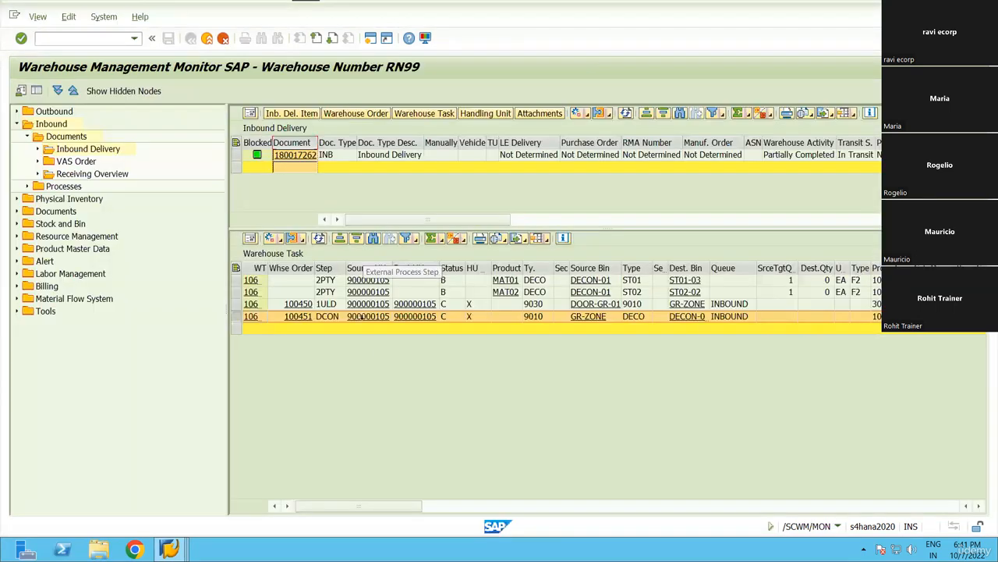
pyautogui.hotkey('alt', 'Tab')
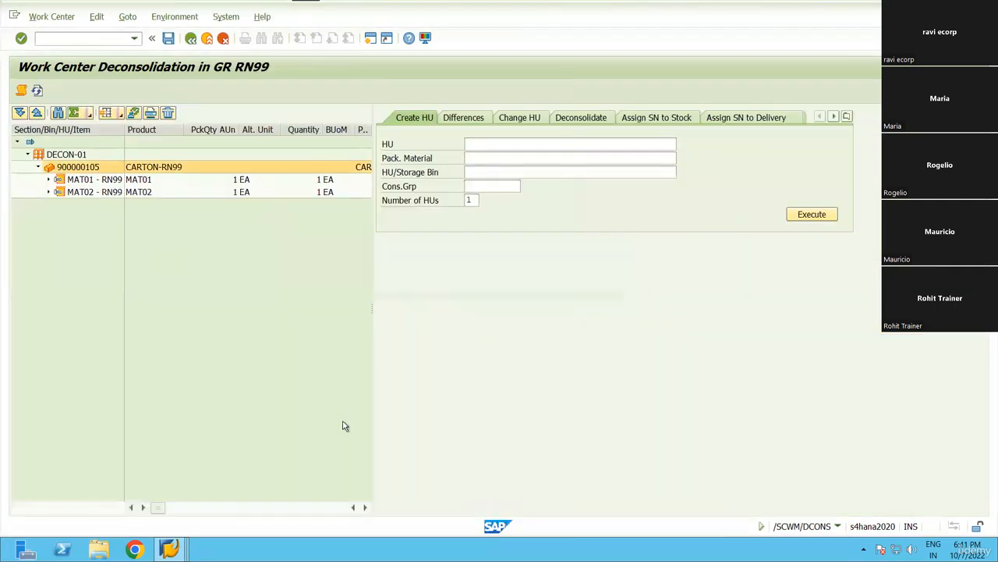
pyautogui.hotkey('alt', 'Tab')
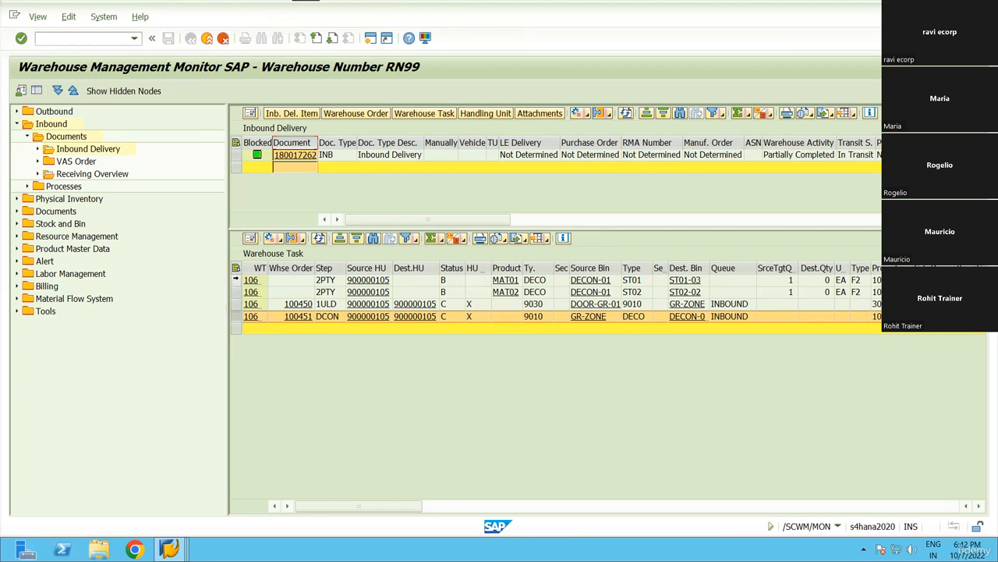
# Select the putaway, unloading and deconsolidation tasks, widen the task and DECON-01 bin columns, and return to DCONS.
pyautogui.moveTo(236, 280); pyautogui.dragTo(235, 290)
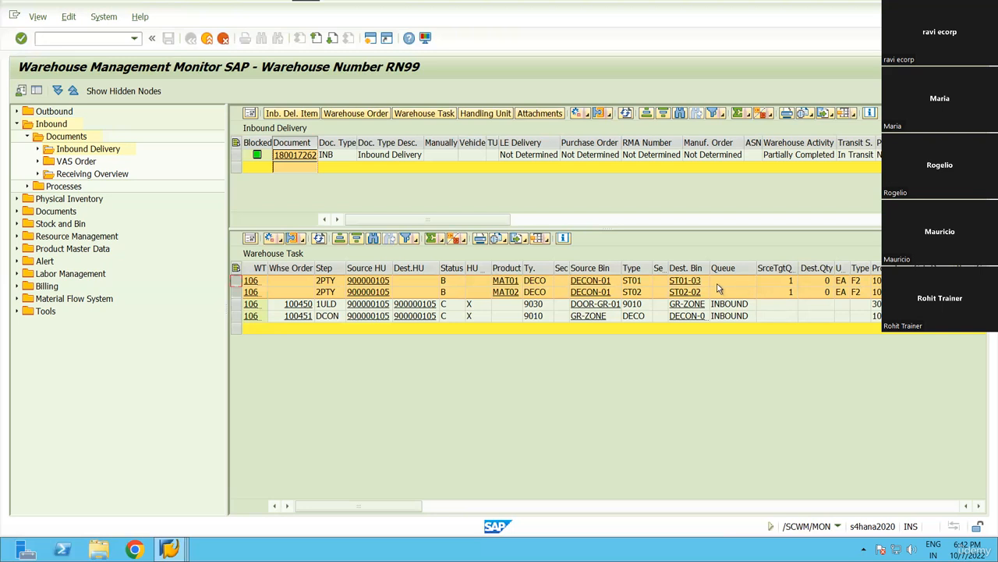
pyautogui.click(234, 304)
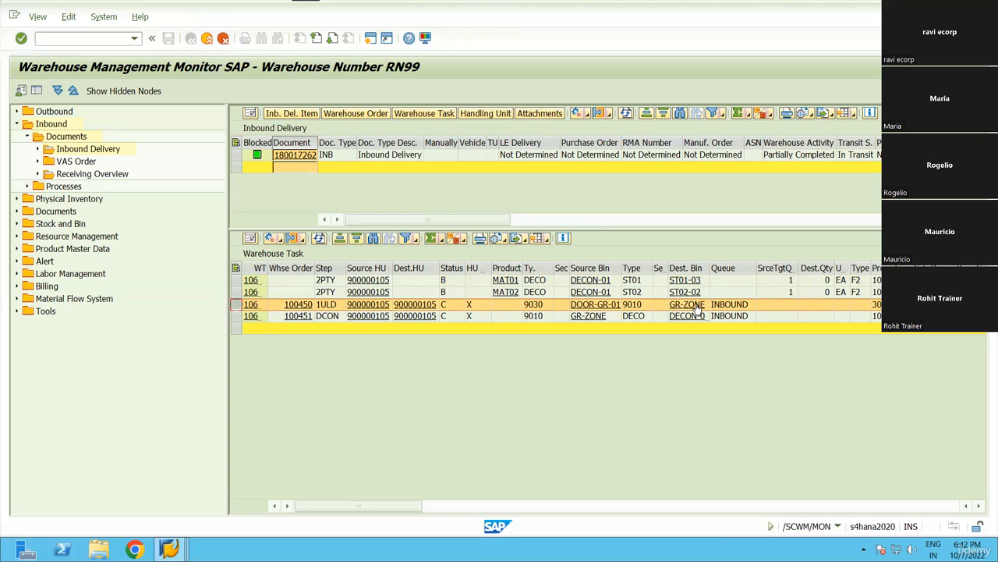
pyautogui.click(237, 316)
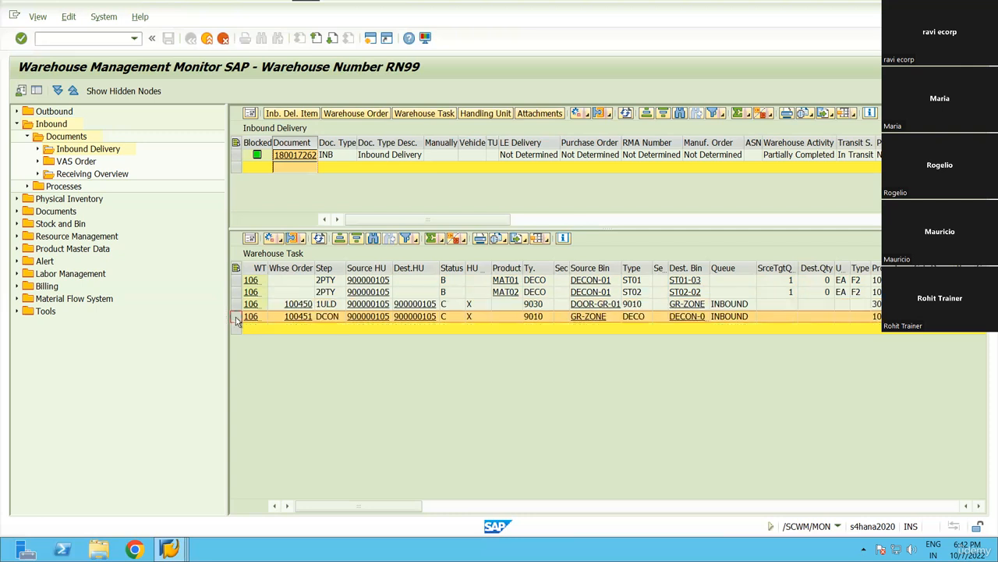
pyautogui.doubleClick(271, 267)
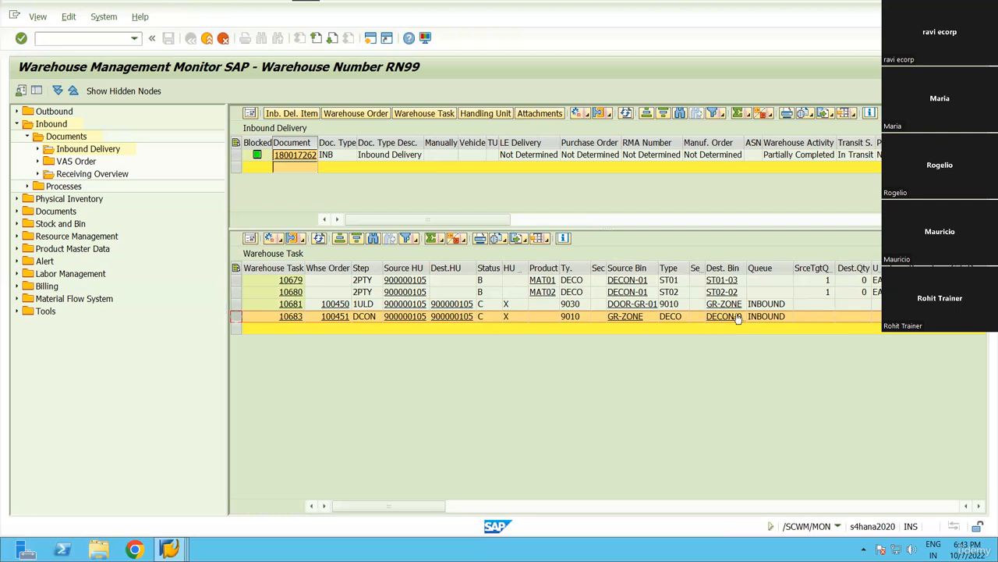
pyautogui.moveTo(746, 268); pyautogui.dragTo(780, 268)
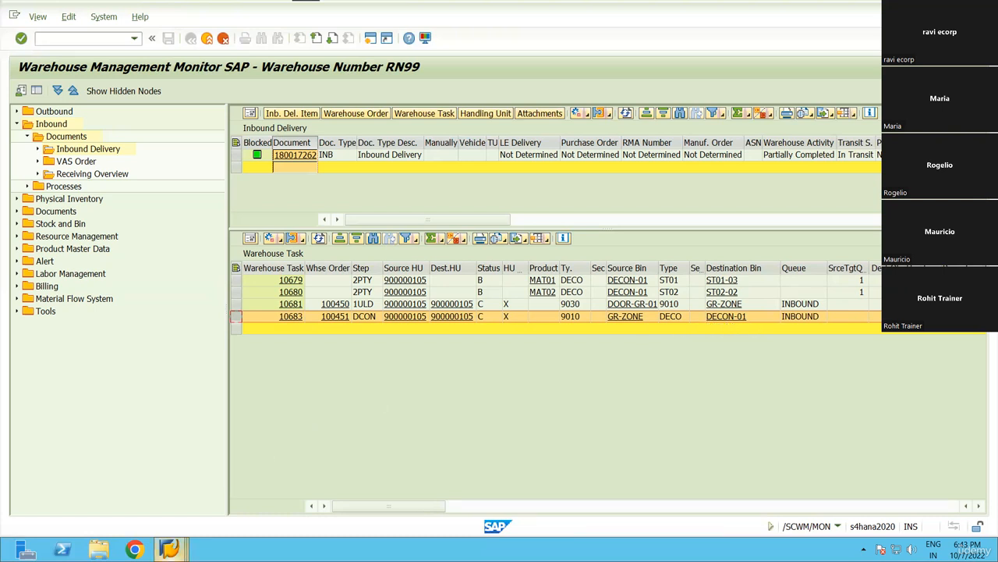
pyautogui.moveTo(170, 549)
pyautogui.click(499, 476)
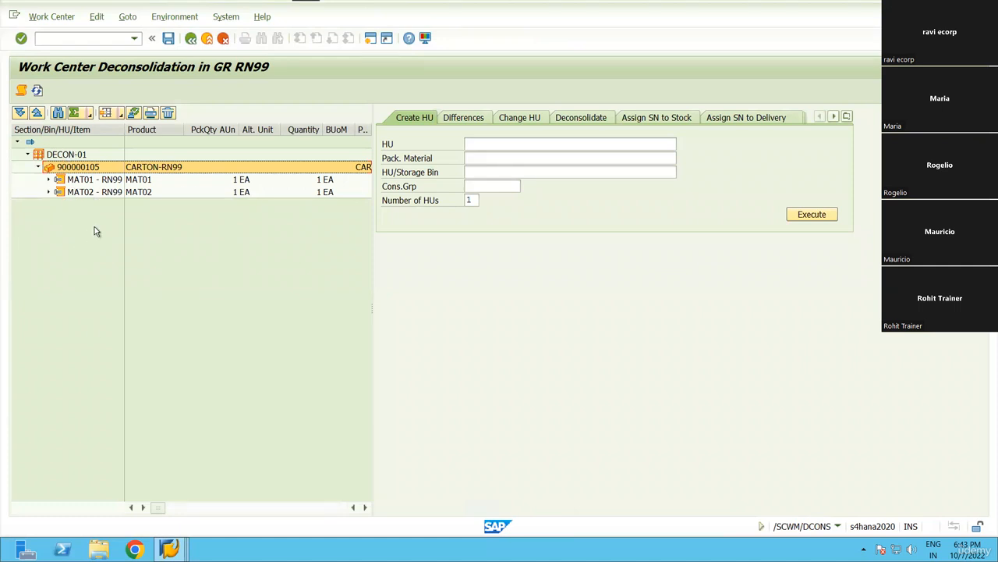
# Select handling unit 900000105 and switch to the Deconsolidate view.
pyautogui.click(170, 553)
pyautogui.click(238, 276)
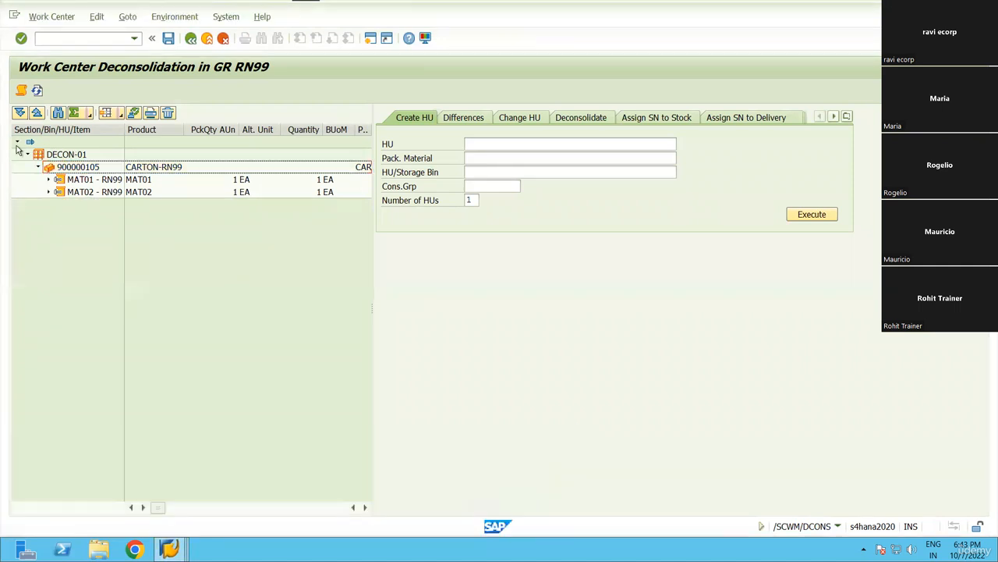
pyautogui.click(76, 167)
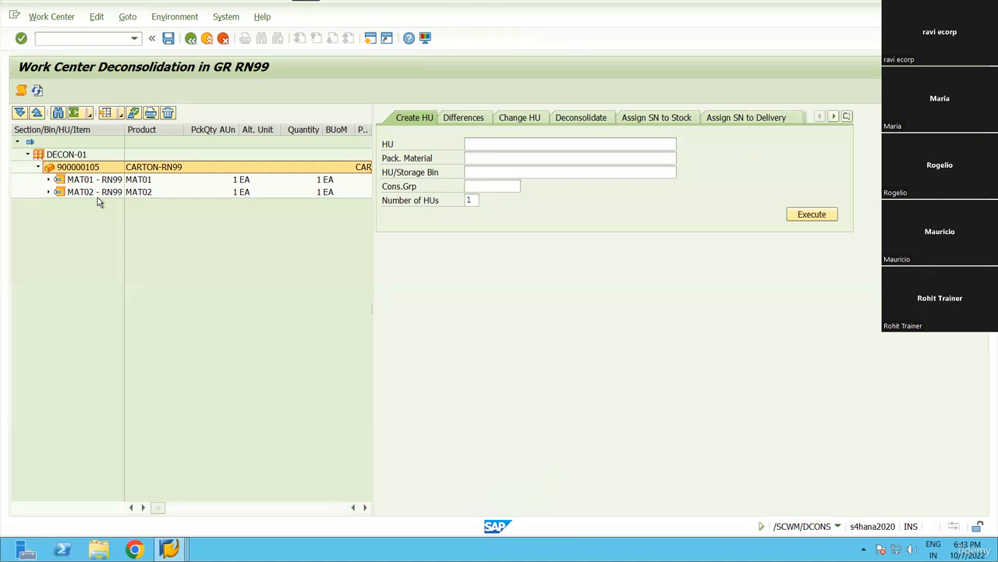
pyautogui.click(587, 122)
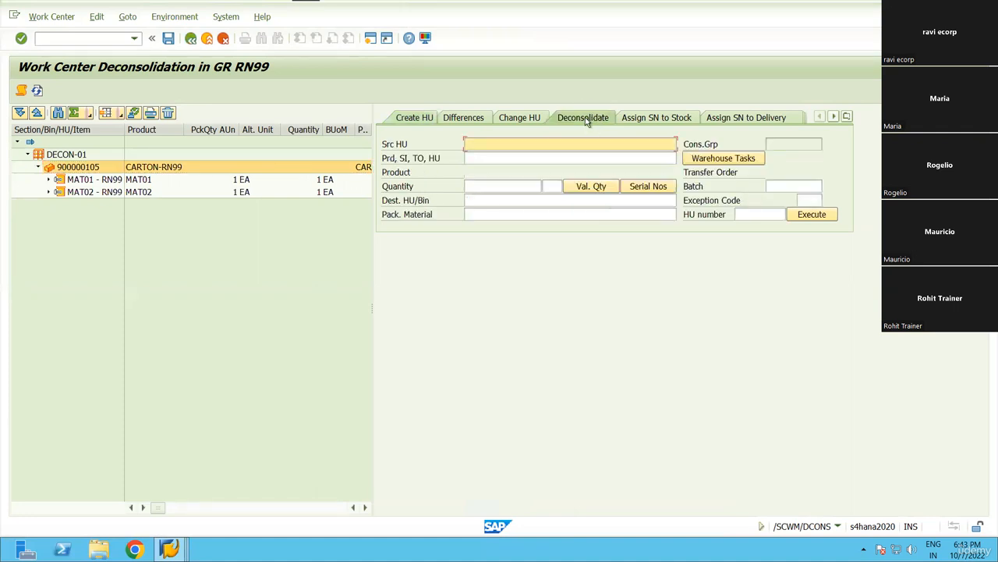
# Expand MAT01 and MAT02 to show tasks 10679 and 10680.
pyautogui.click(48, 179)
pyautogui.click(49, 204)
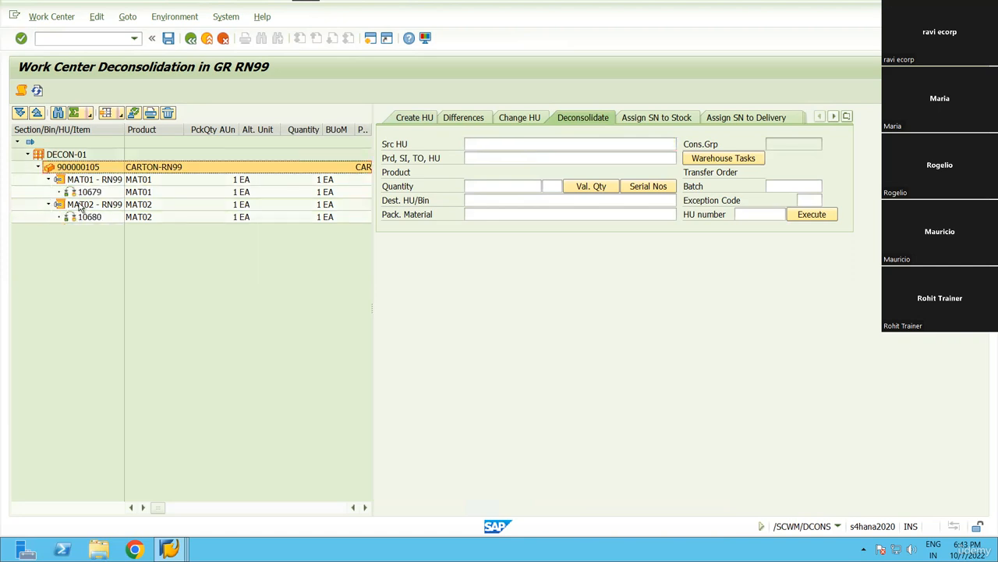
pyautogui.click(87, 194)
pyautogui.click(90, 219)
pyautogui.click(97, 197)
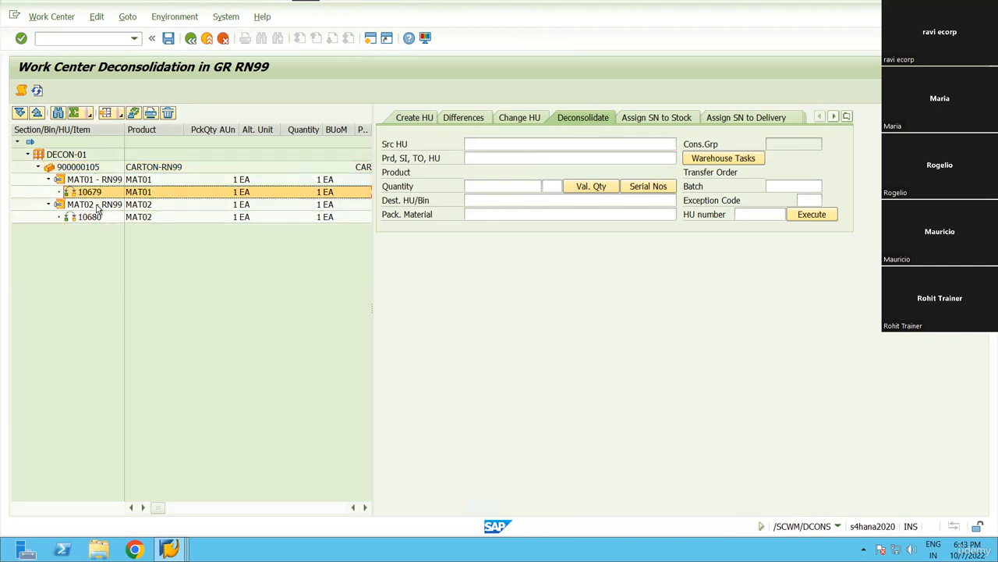
pyautogui.click(97, 217)
pyautogui.click(95, 197)
pyautogui.click(97, 217)
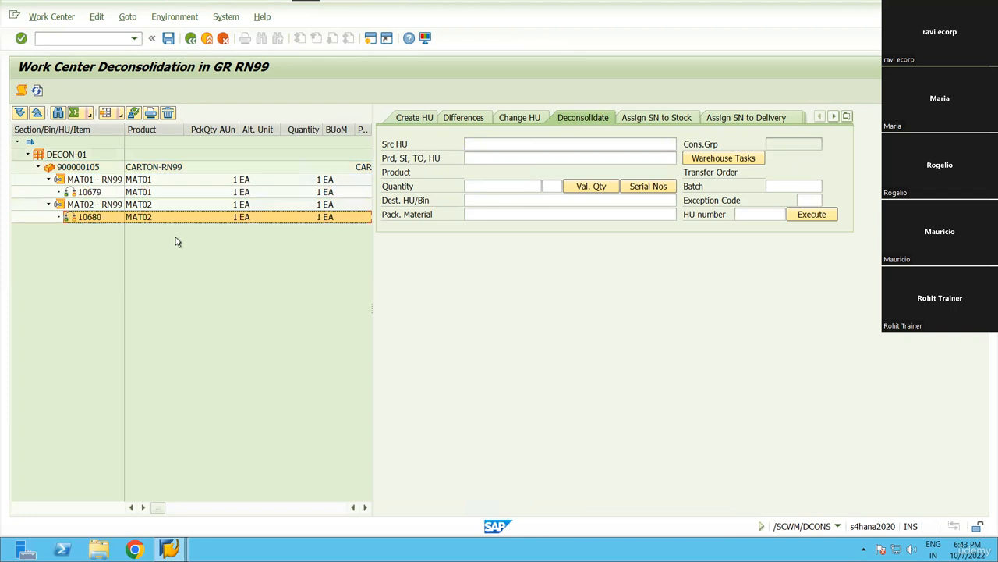
# Match tasks 10679 and 10680 against the warehouse monitor.
pyautogui.hotkey('alt', 'Tab')
pyautogui.moveTo(236, 280); pyautogui.dragTo(233, 292)
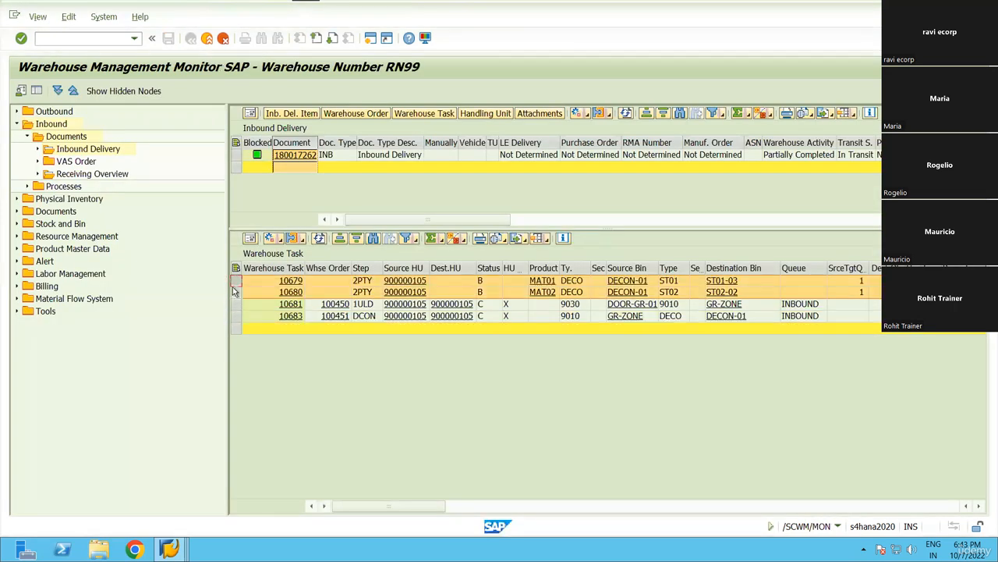
pyautogui.click(236, 280)
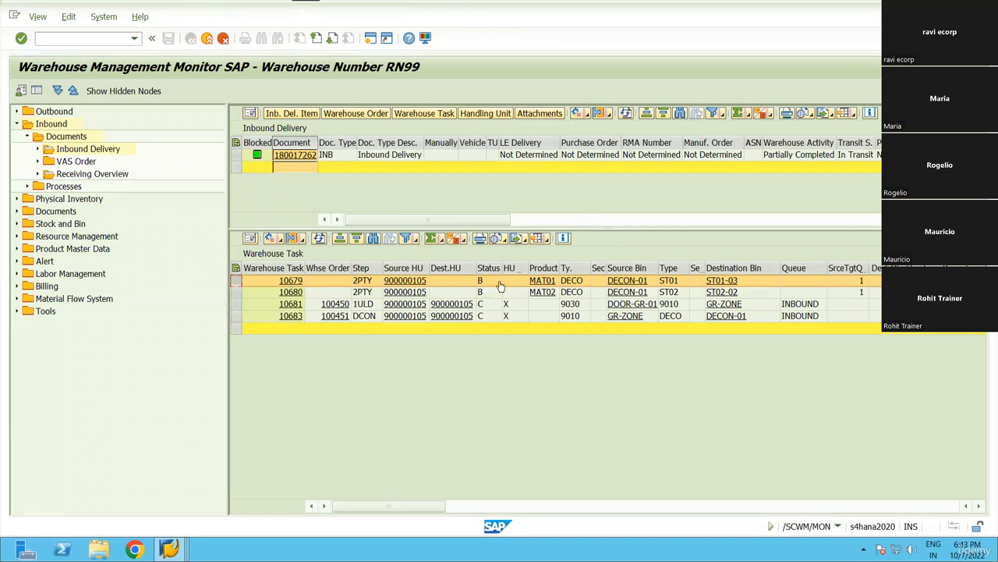
pyautogui.hotkey('alt', 'Tab')
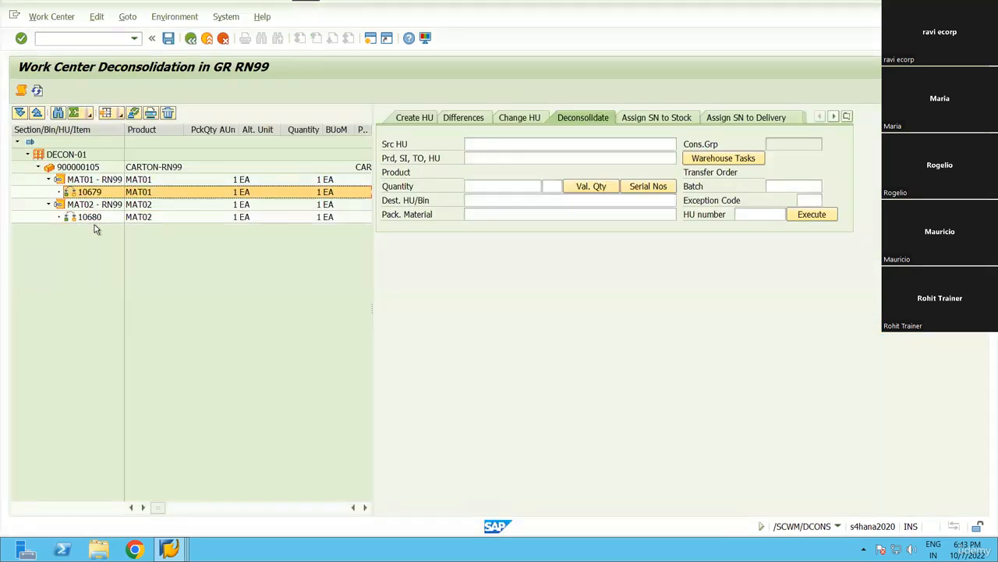
pyautogui.hotkey('alt', 'Tab')
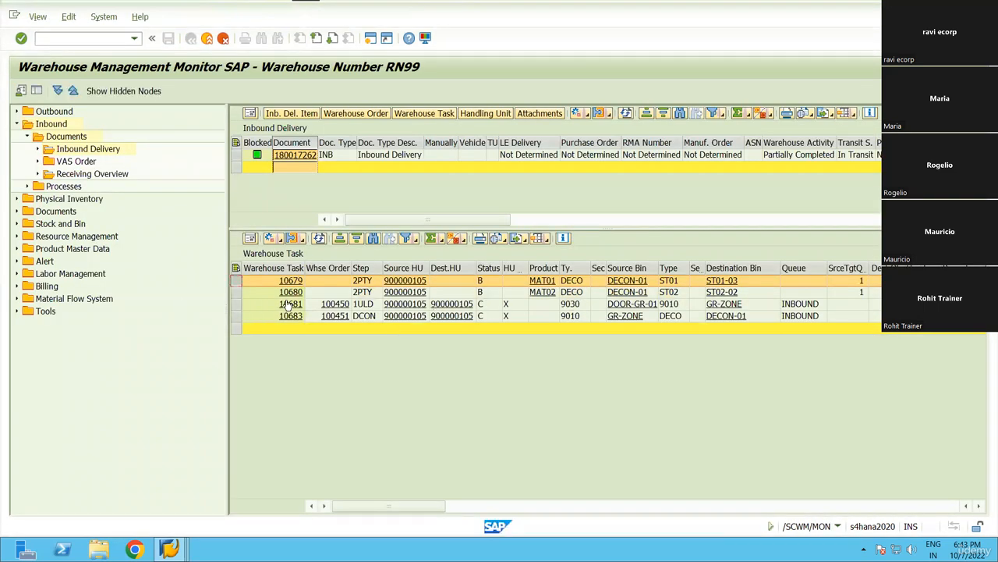
pyautogui.click(237, 293)
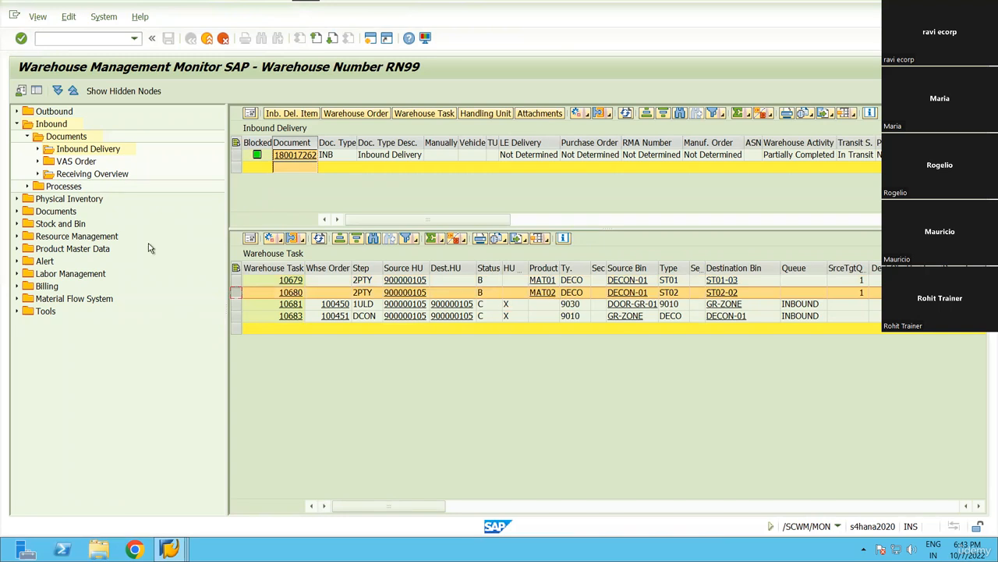
pyautogui.hotkey('alt', 'Tab')
pyautogui.click(90, 217)
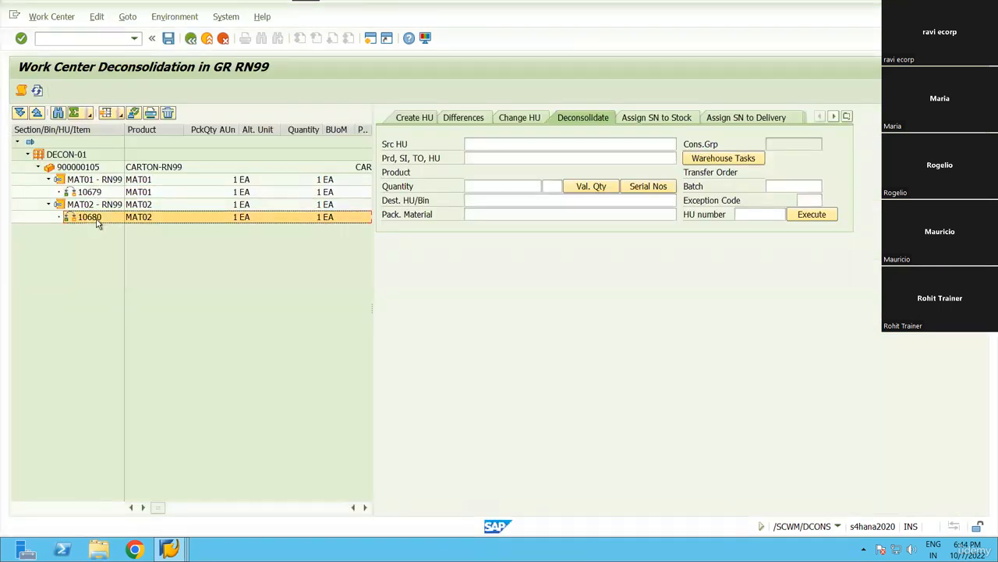
# Reset the HU tree and open the capacity details of HU 900000105.
pyautogui.click(38, 170)
pyautogui.click(38, 168)
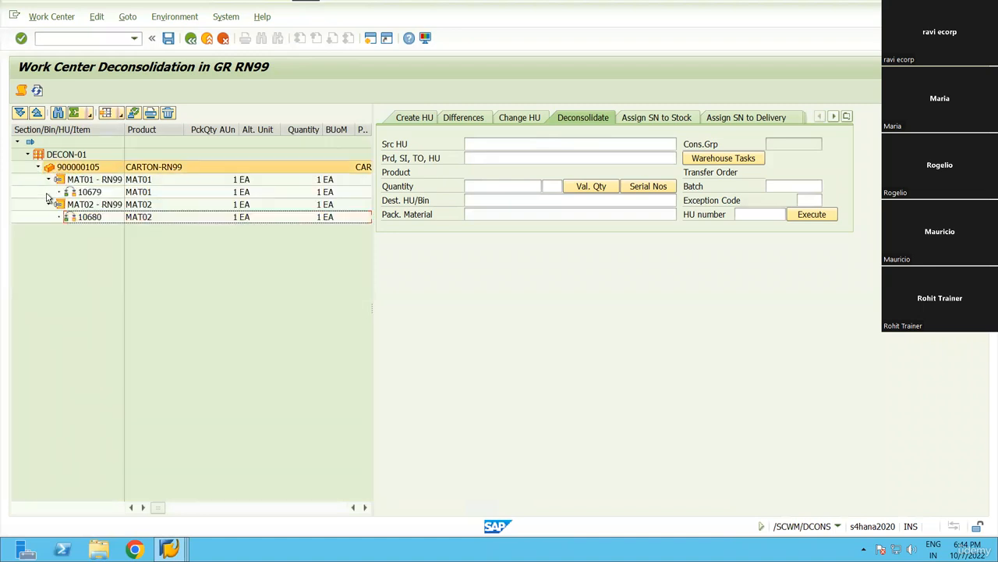
pyautogui.click(48, 179)
pyautogui.click(48, 192)
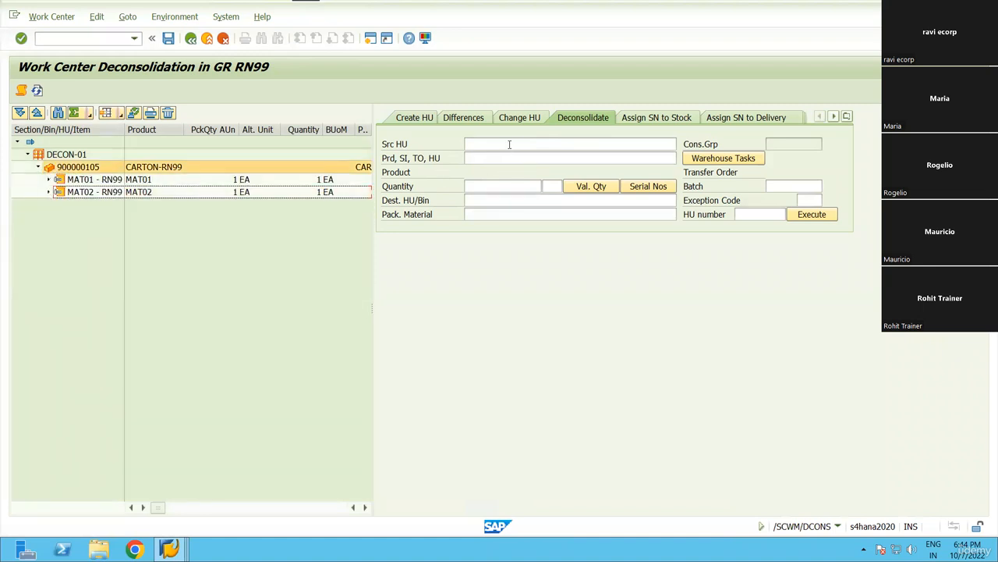
pyautogui.click(509, 145)
pyautogui.click(75, 168)
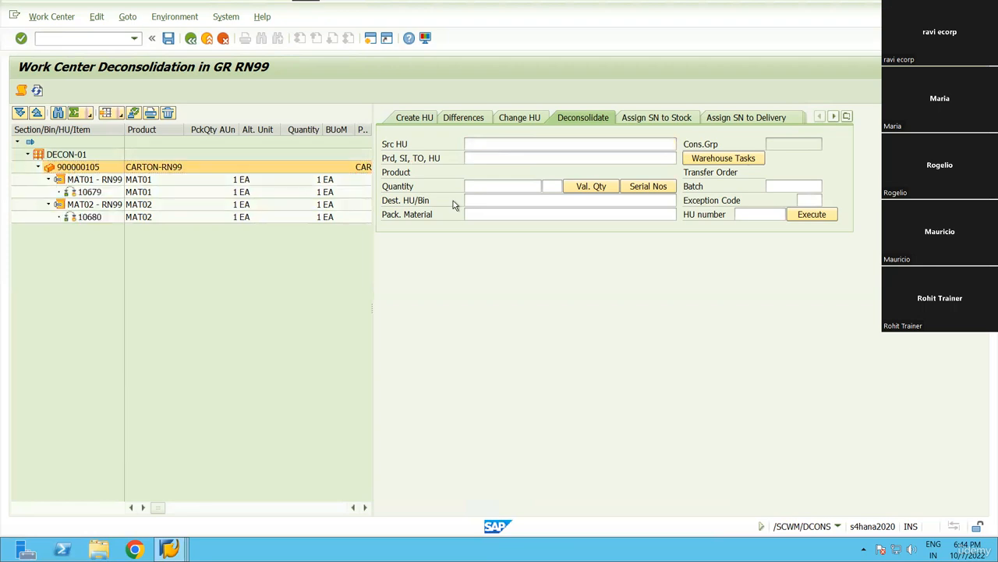
pyautogui.doubleClick(92, 168)
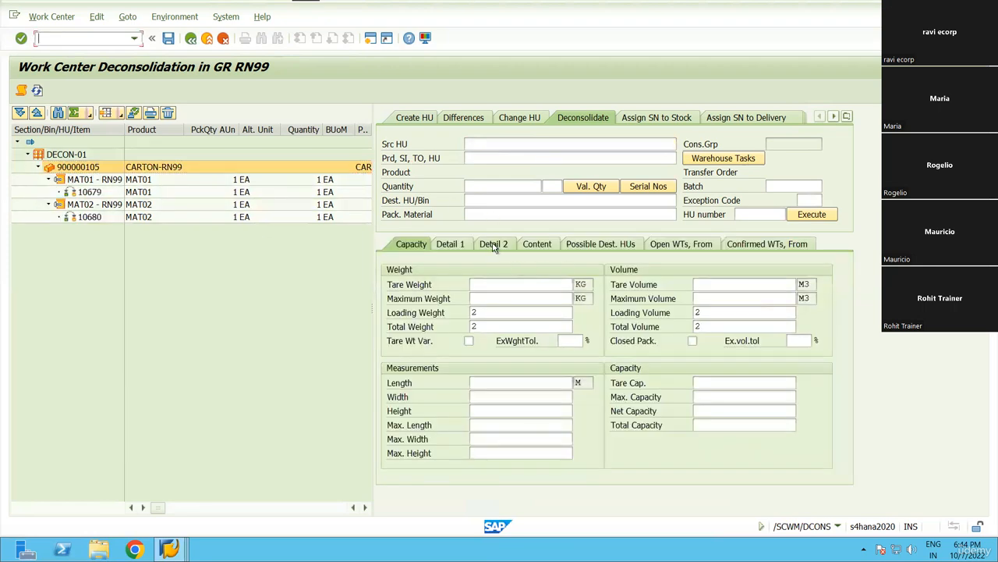
# Enter 900000105 as the source HU and list its warehouse tasks.
pyautogui.click(492, 244)
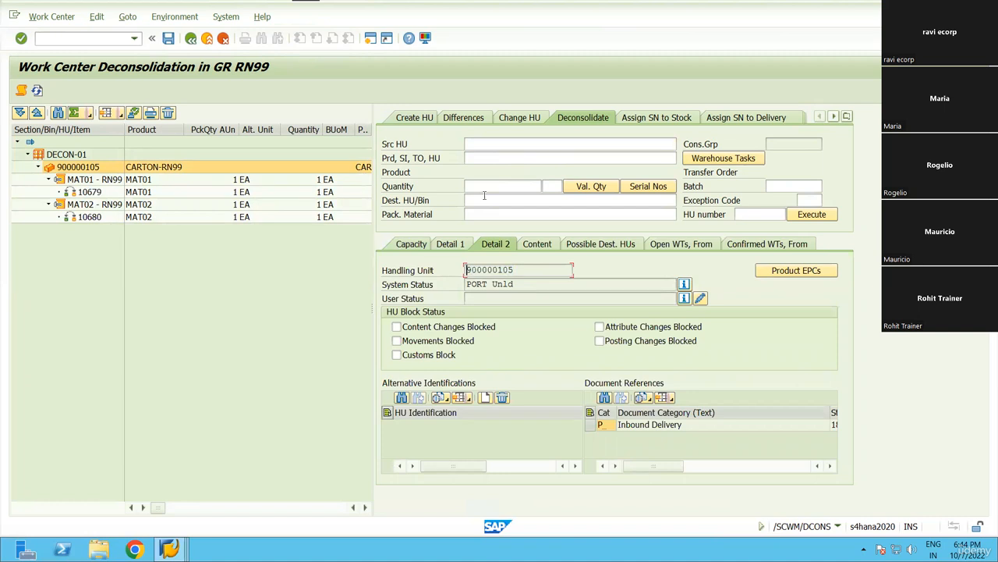
pyautogui.click(489, 145)
pyautogui.write('900000105')
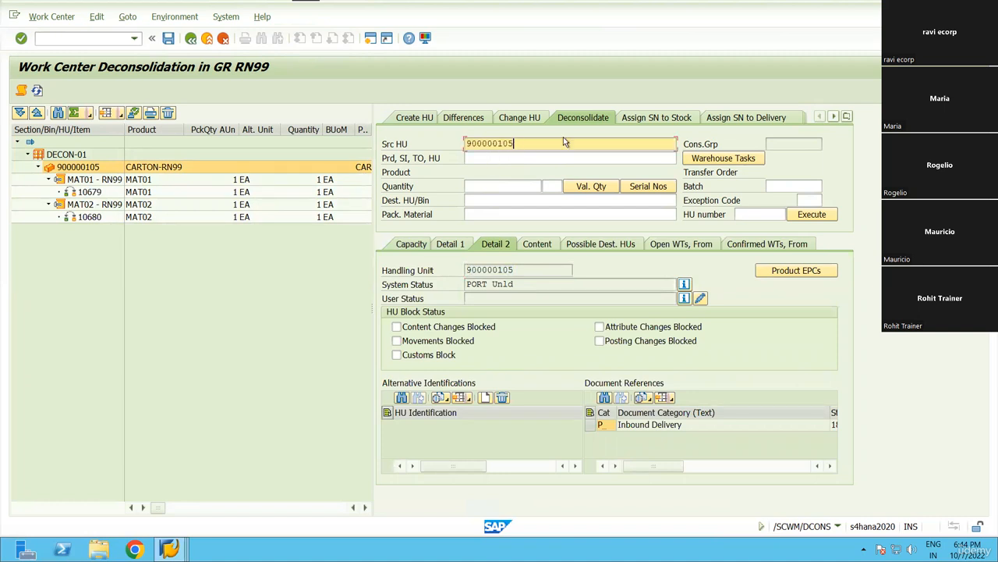
pyautogui.click(728, 159)
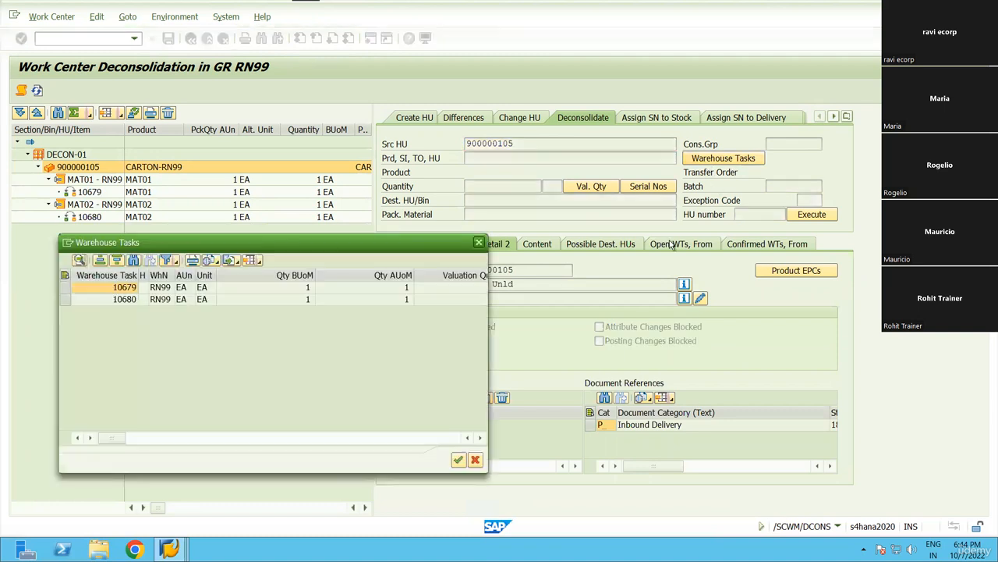
# Choose MAT01 putaway task 10679 to ST01-03 and confirm it.
pyautogui.moveTo(335, 252); pyautogui.dragTo(607, 252)
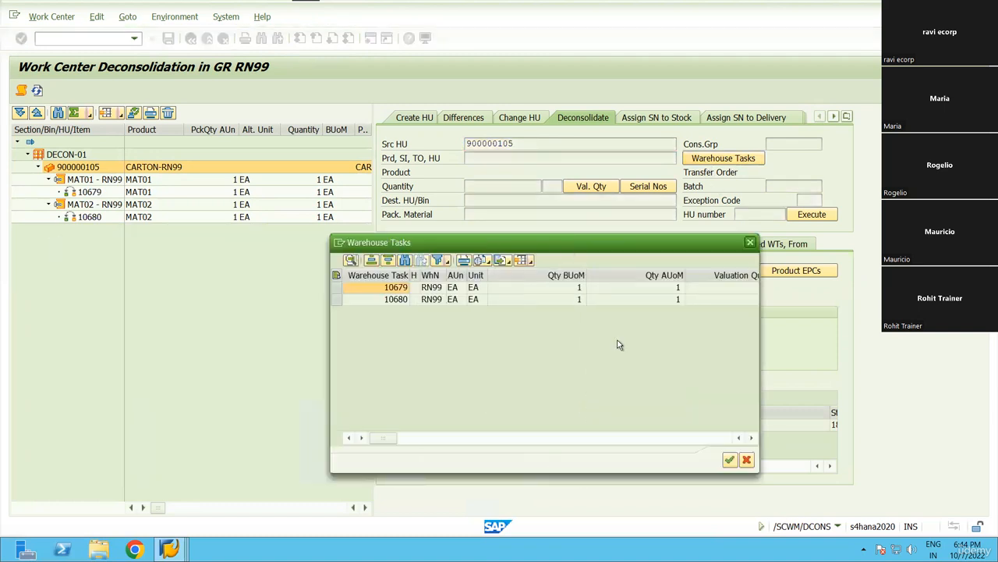
pyautogui.click(750, 438)
pyautogui.click(750, 437)
pyautogui.click(750, 438)
pyautogui.click(750, 438)
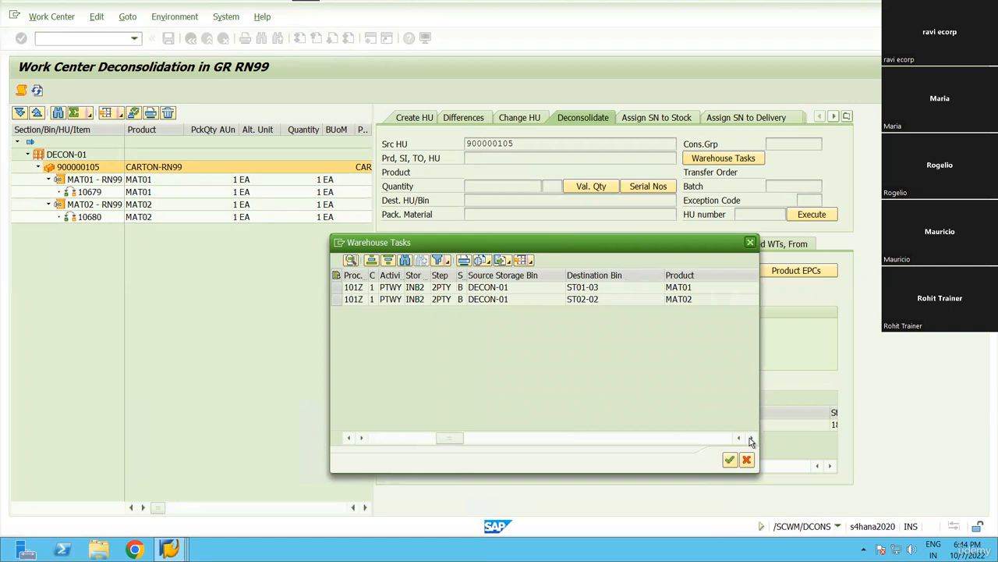
pyautogui.click(749, 438)
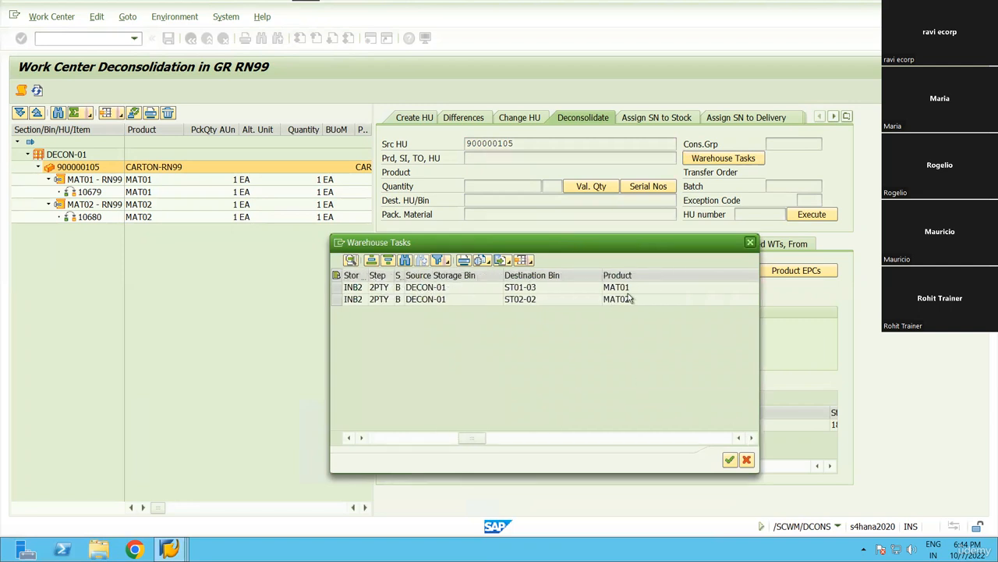
pyautogui.click(337, 287)
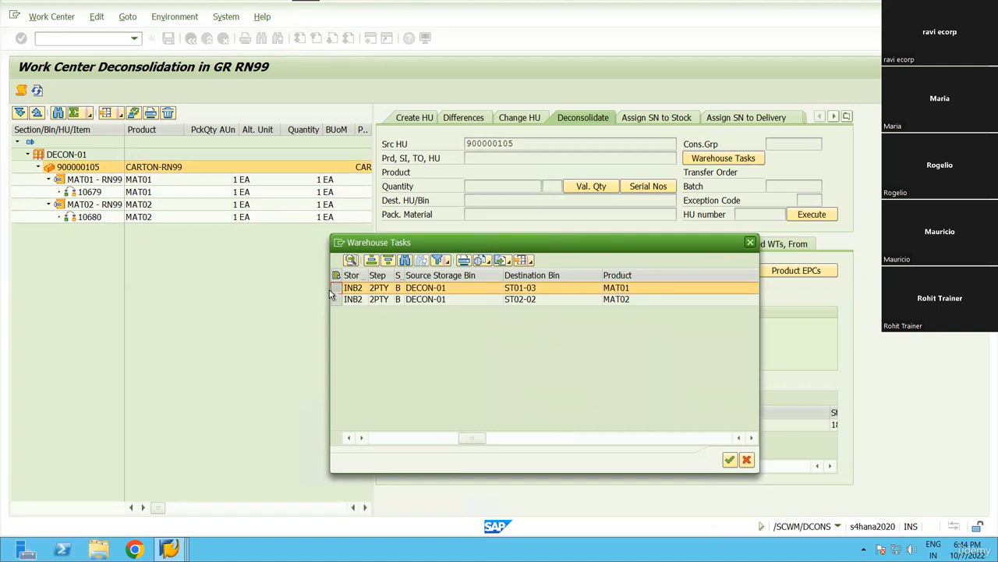
pyautogui.click(730, 460)
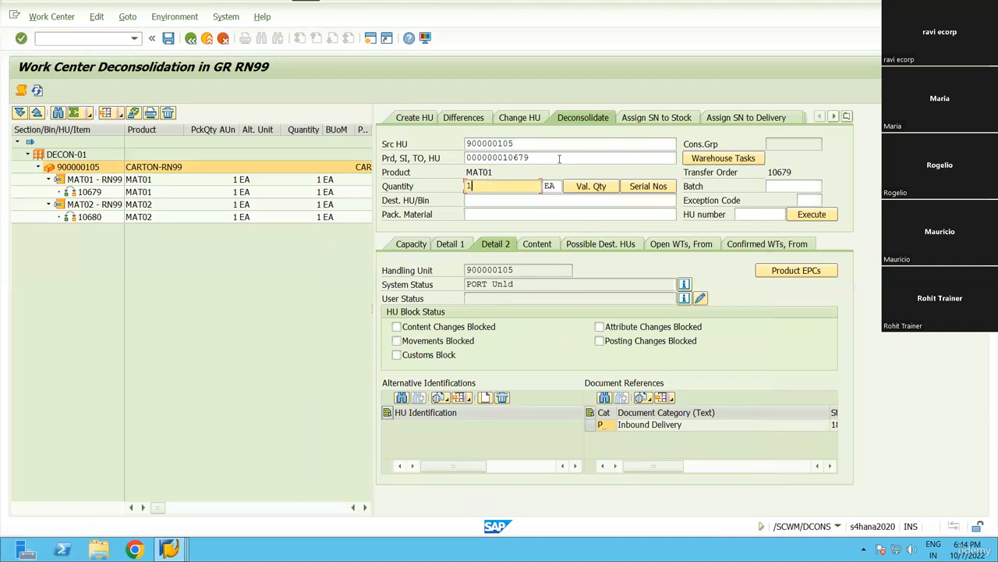
# Keep quantity 1 for task 10679 and enter packaging material box-rn99 from history.
pyautogui.moveTo(546, 158); pyautogui.dragTo(466, 157)
pyautogui.click(475, 186)
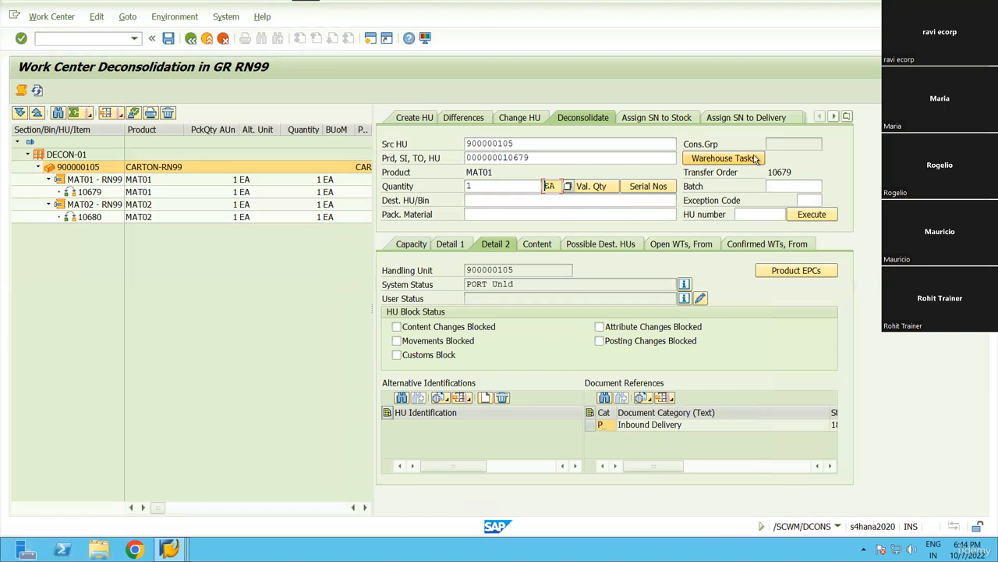
pyautogui.click(469, 186)
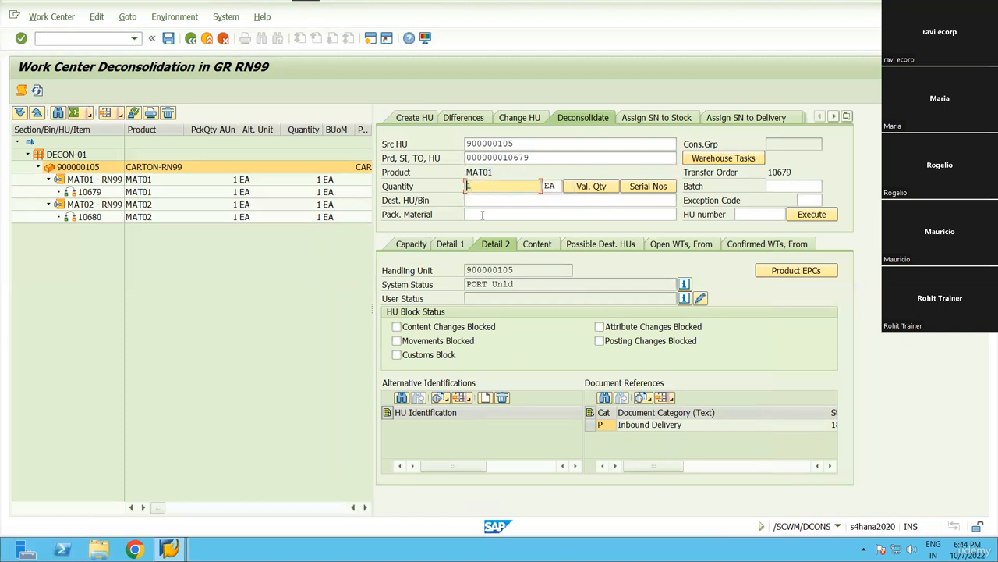
pyautogui.click(512, 203)
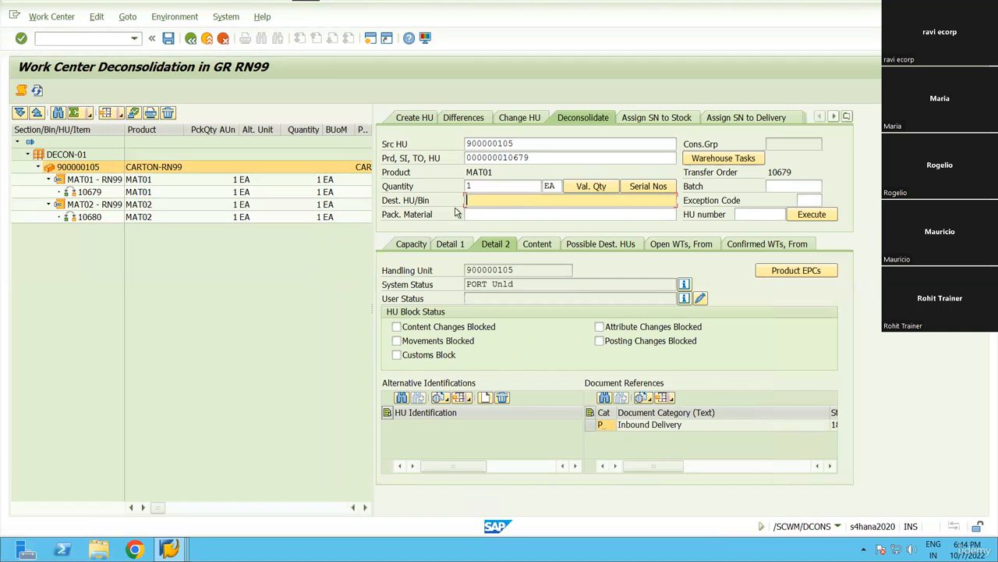
pyautogui.click(485, 212)
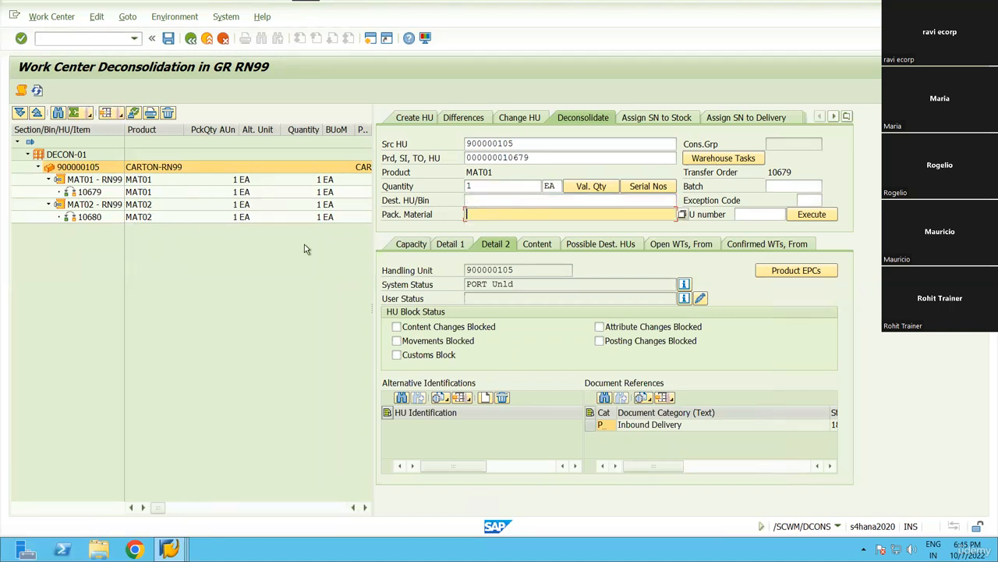
pyautogui.press('BackSpace')
pyautogui.press('Down')
pyautogui.press('Return')
# Set the destination to decoN-01 by editing deco-01 from history.
pyautogui.click(497, 200)
pyautogui.press('BackSpace')
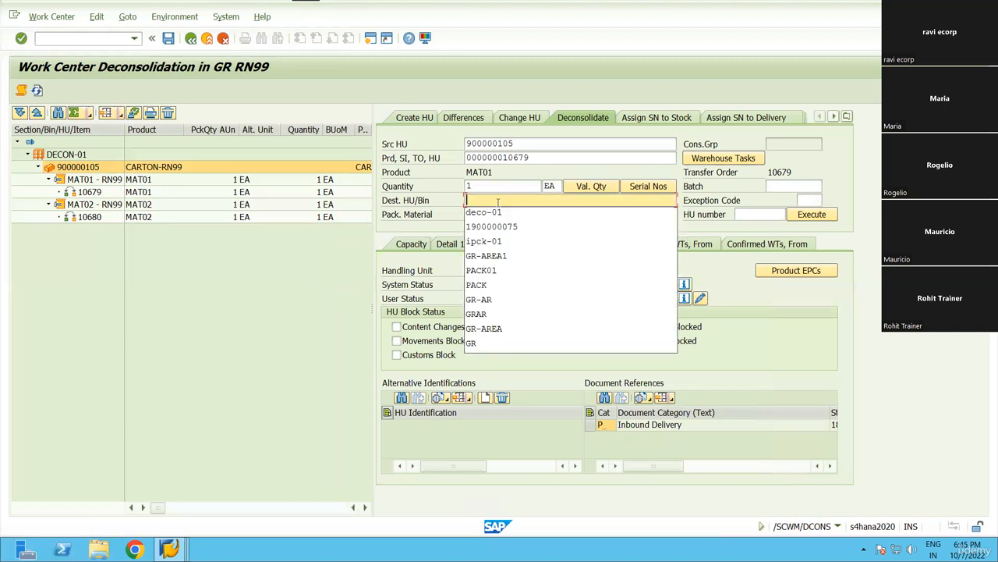
pyautogui.press('Down')
pyautogui.press('Down')
pyautogui.press('Down')
pyautogui.press('Down')
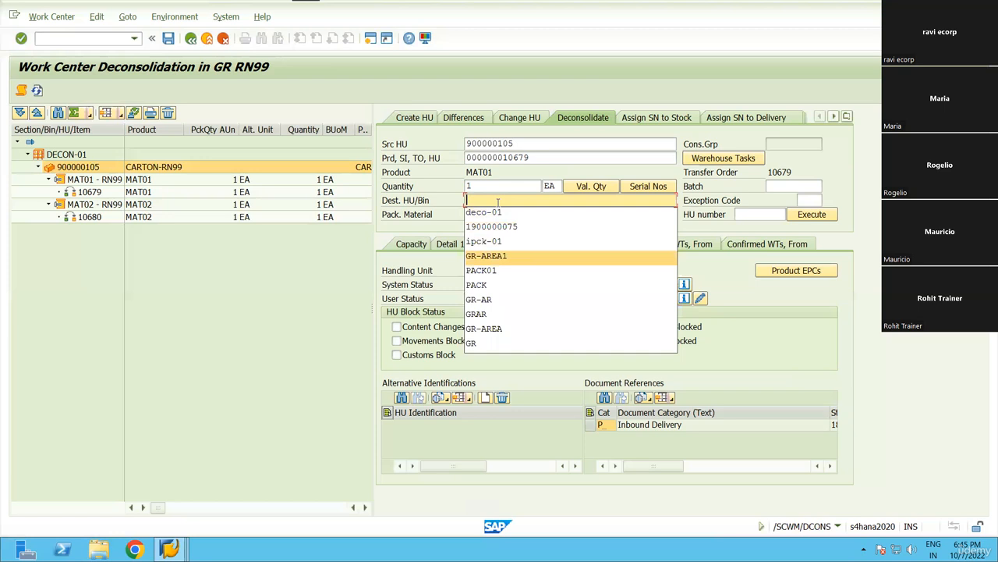
pyautogui.press('Down')
pyautogui.press('Down')
pyautogui.press('Down')
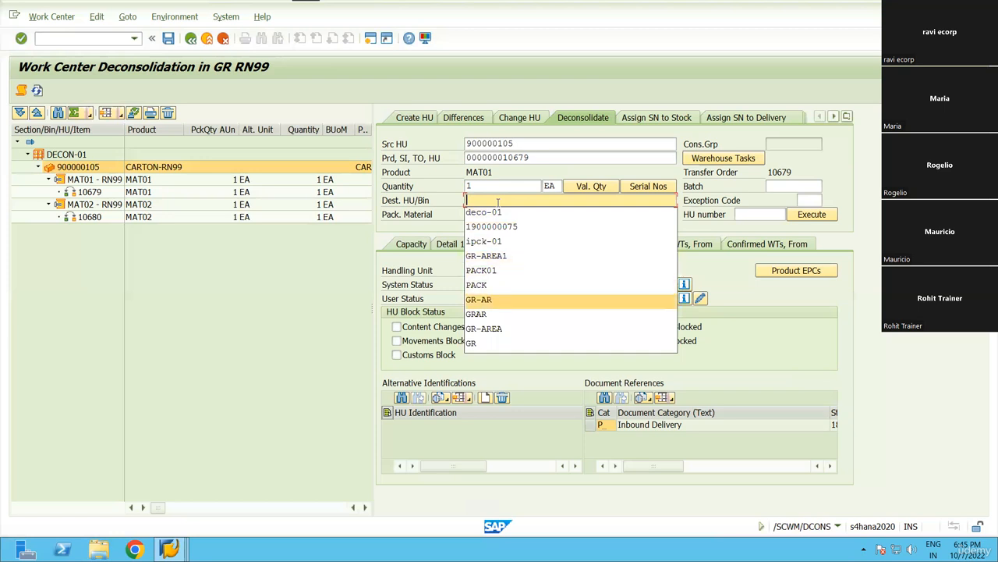
pyautogui.press('Up')
pyautogui.press('Up')
pyautogui.press('Up')
pyautogui.press('Up')
pyautogui.press('Up')
pyautogui.press('Up')
pyautogui.press('Return')
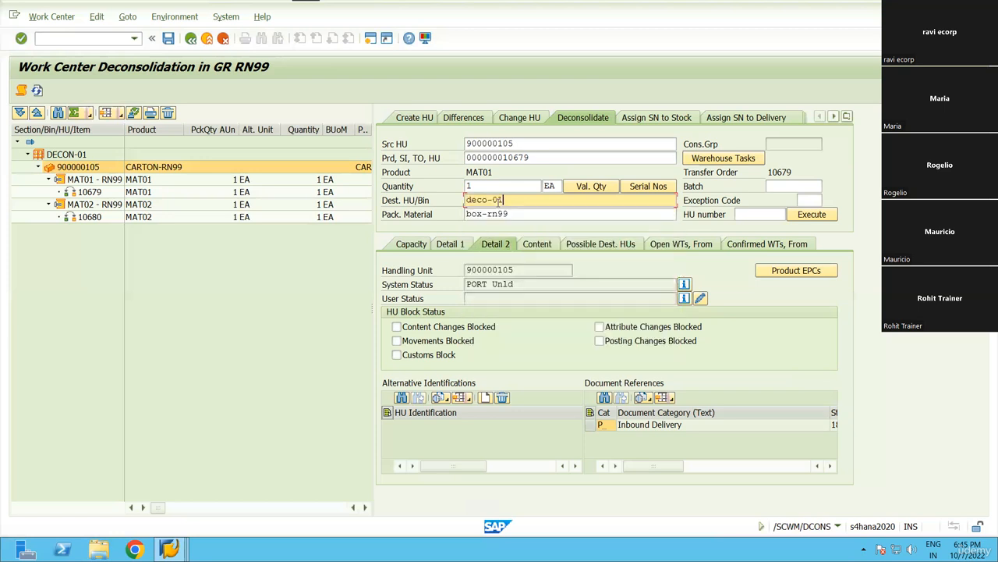
pyautogui.press('Left')
pyautogui.press('Left')
pyautogui.press('Left')
pyautogui.write('N')
pyautogui.press('Tab')
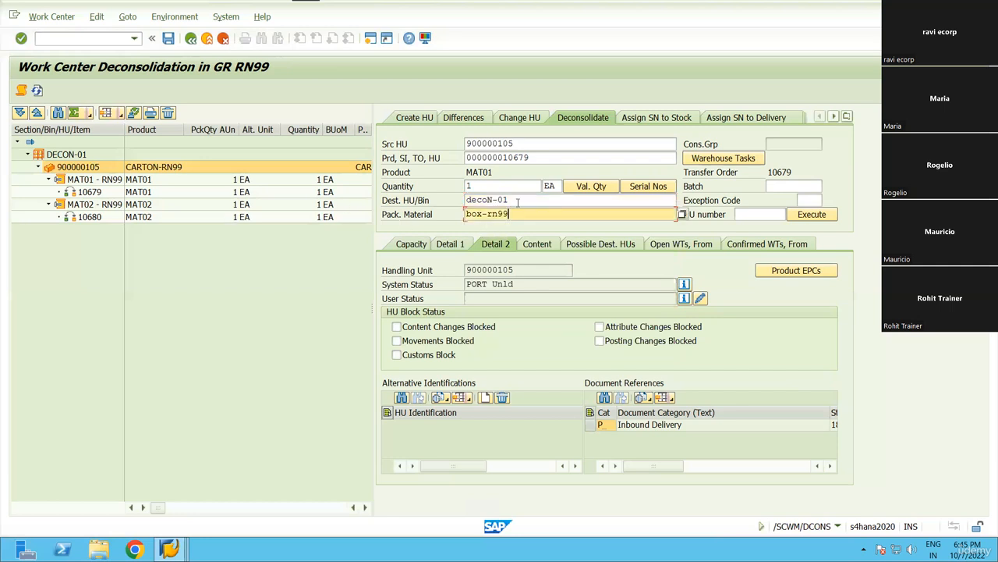
pyautogui.click(518, 201)
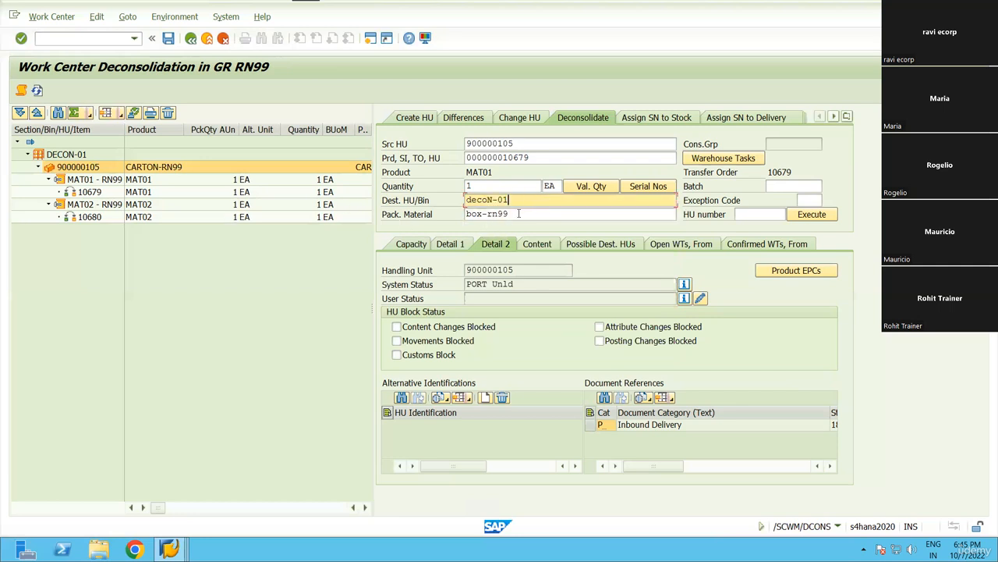
pyautogui.click(518, 214)
pyautogui.moveTo(510, 215); pyautogui.dragTo(465, 216)
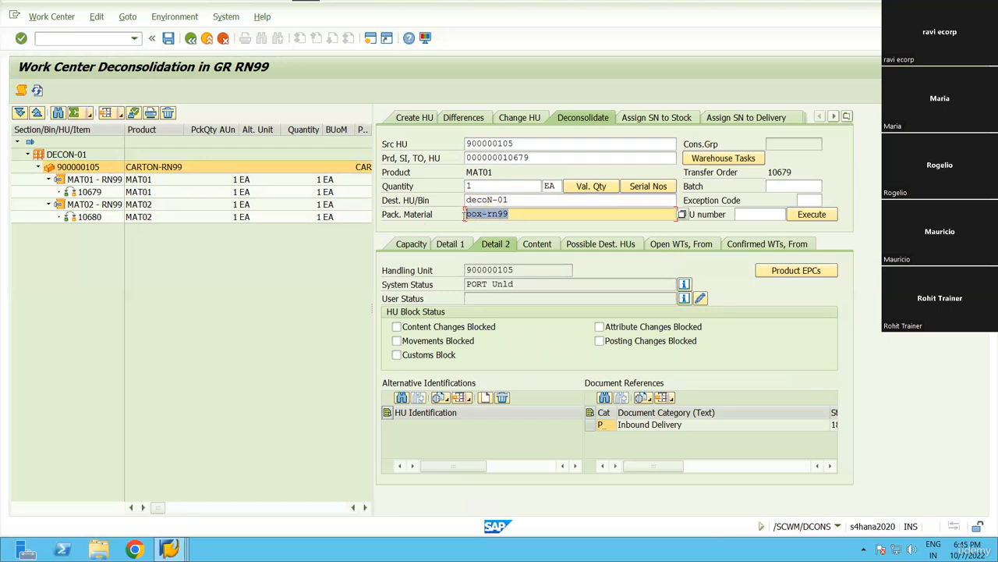
pyautogui.click(88, 180)
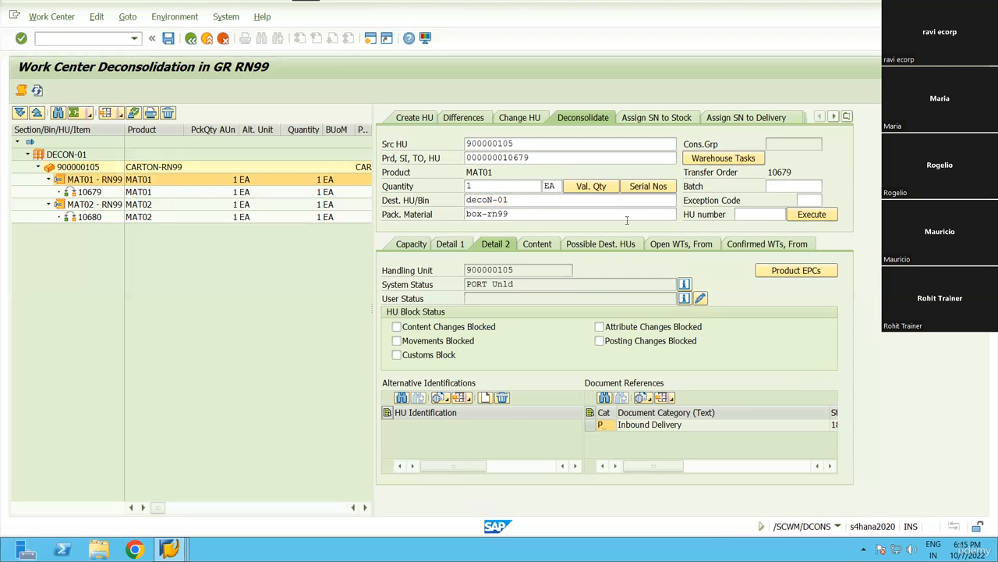
pyautogui.click(826, 214)
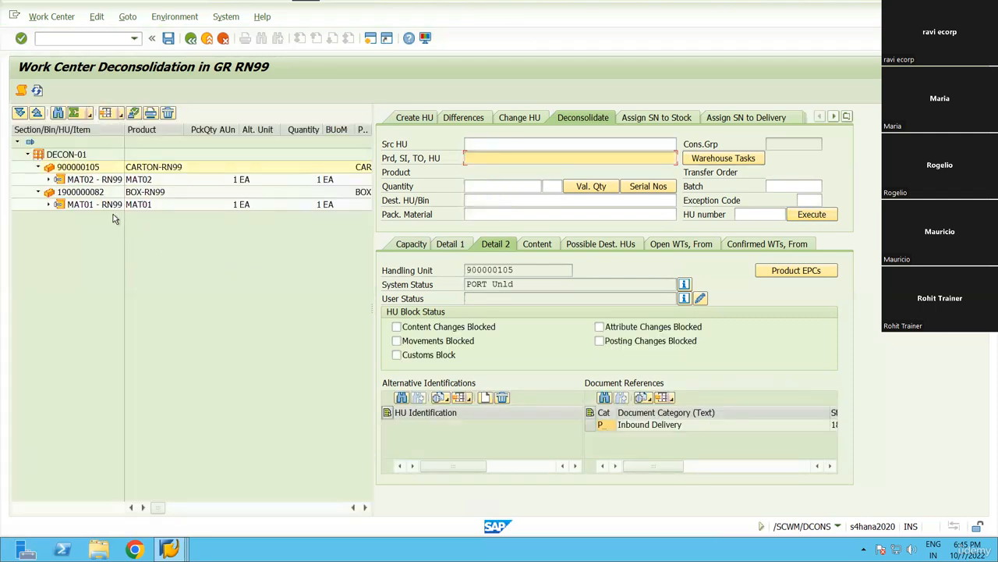
pyautogui.click(86, 196)
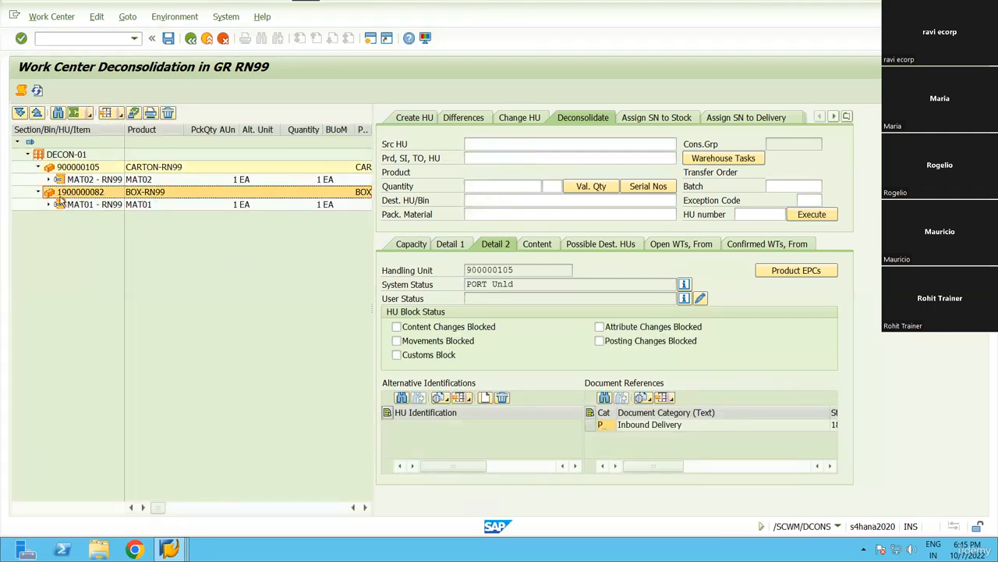
pyautogui.click(97, 205)
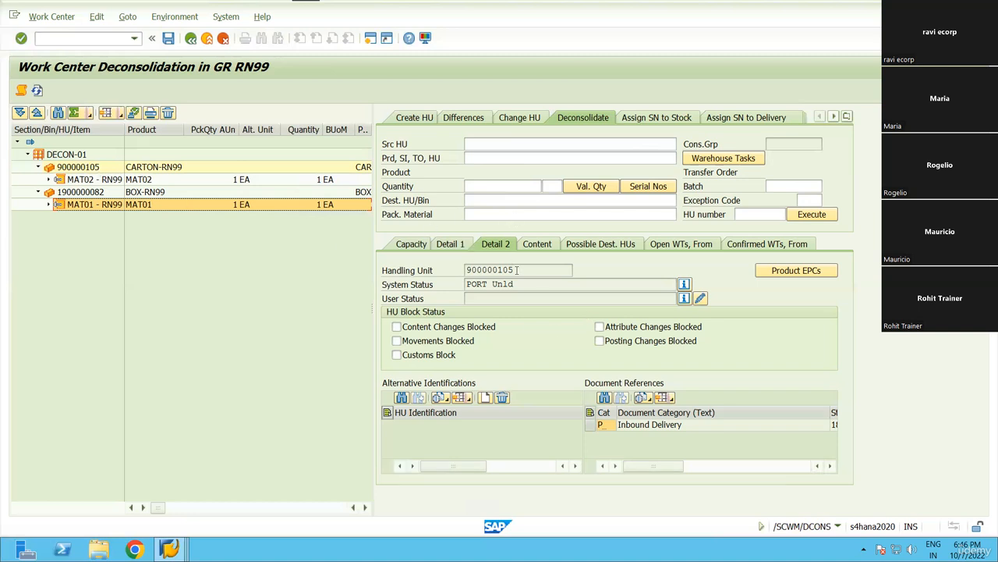
pyautogui.moveTo(516, 270); pyautogui.dragTo(463, 270)
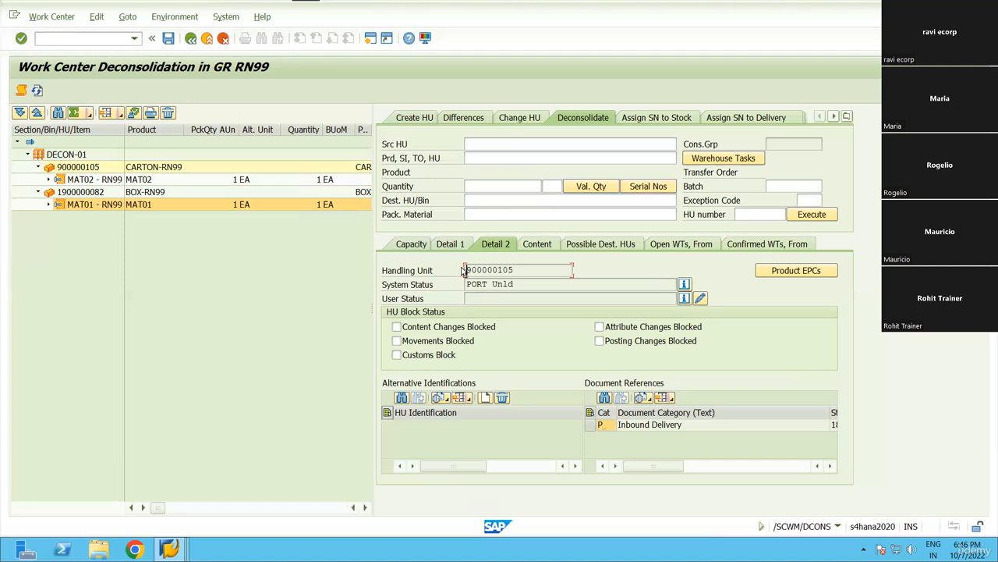
pyautogui.click(529, 142)
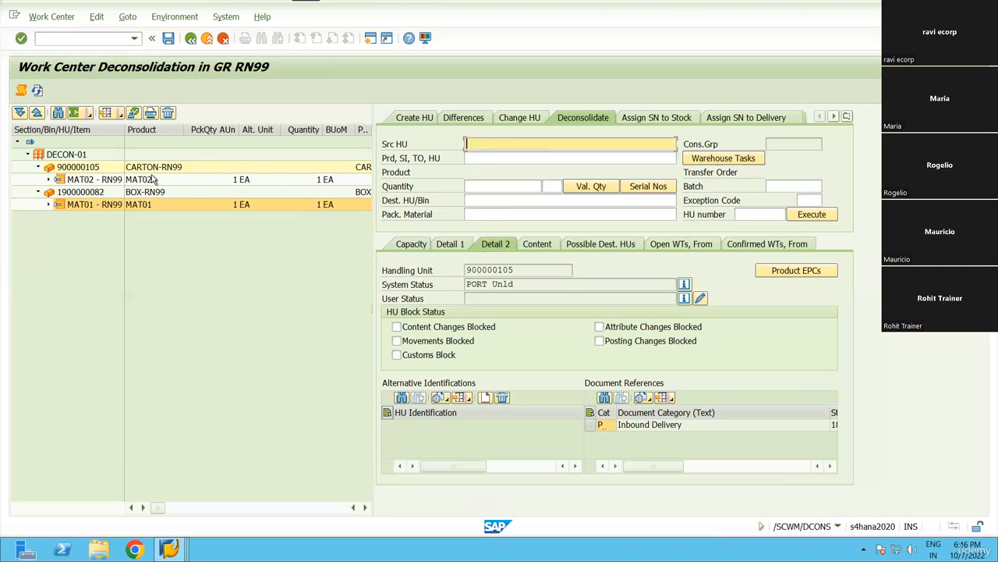
pyautogui.click(89, 181)
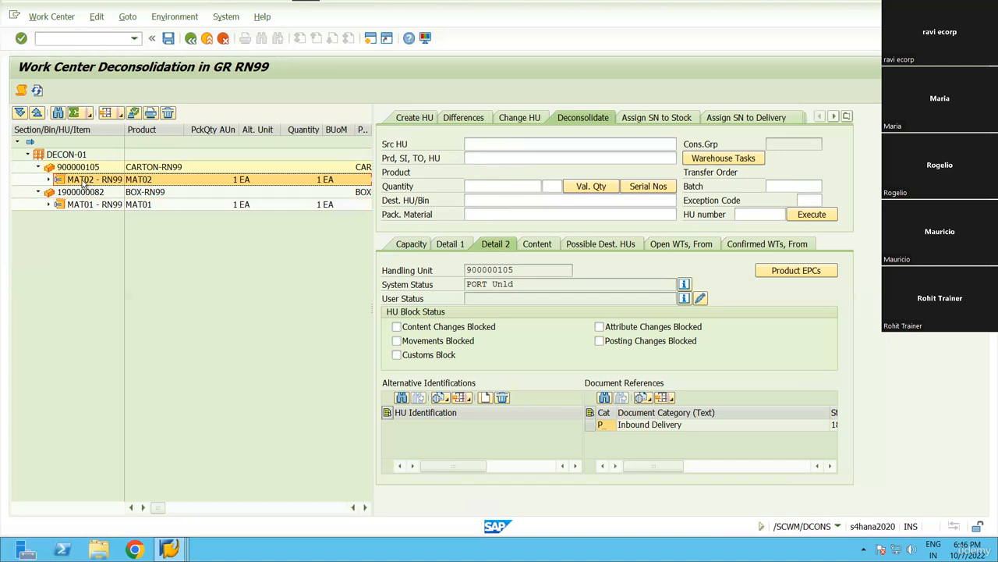
pyautogui.click(145, 168)
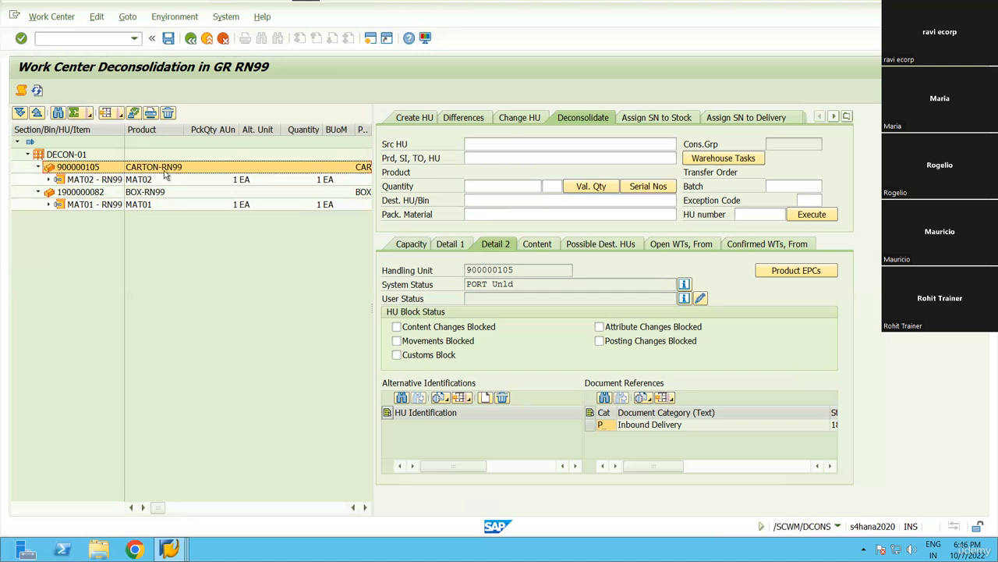
pyautogui.click(100, 181)
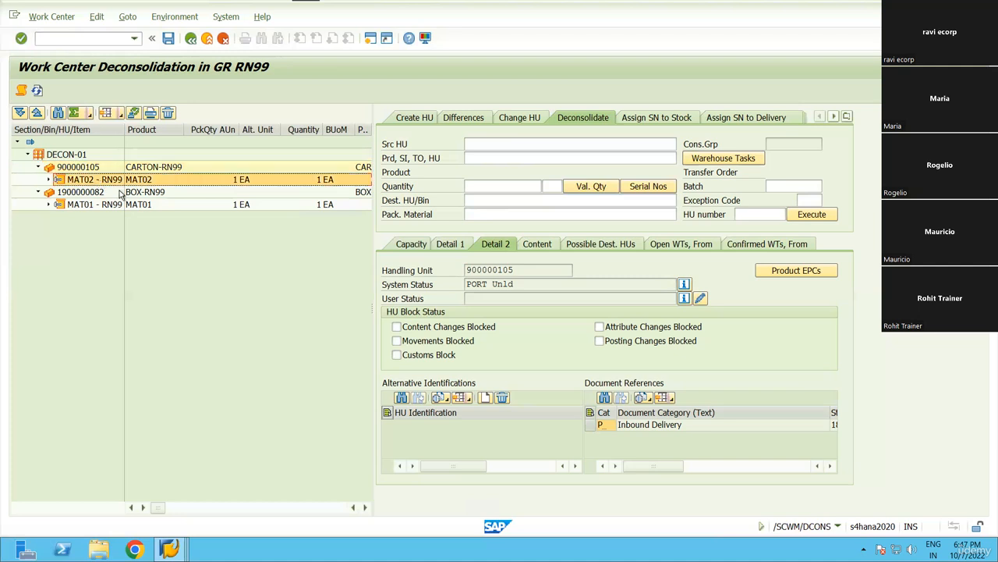
pyautogui.click(148, 195)
pyautogui.click(495, 144)
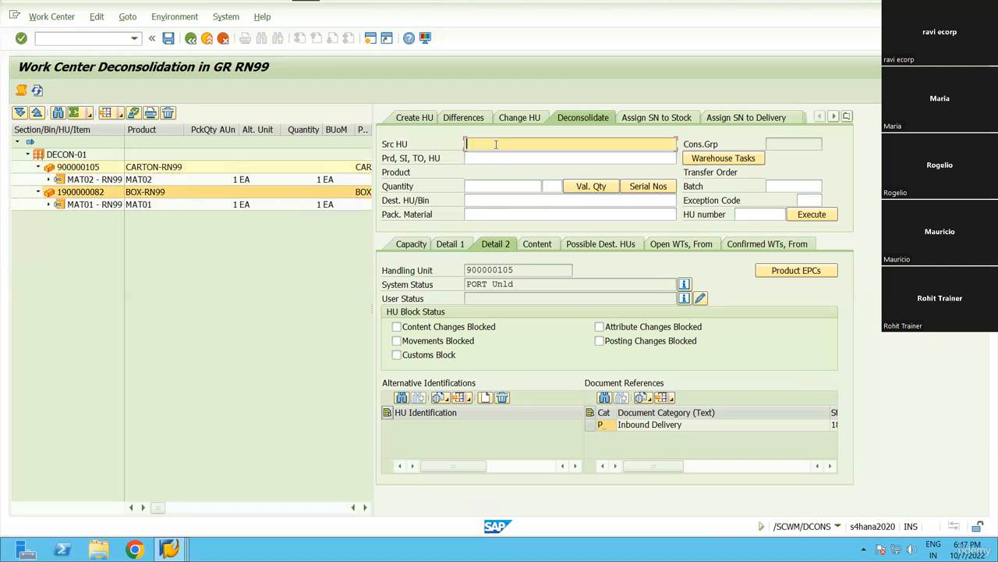
pyautogui.click(67, 169)
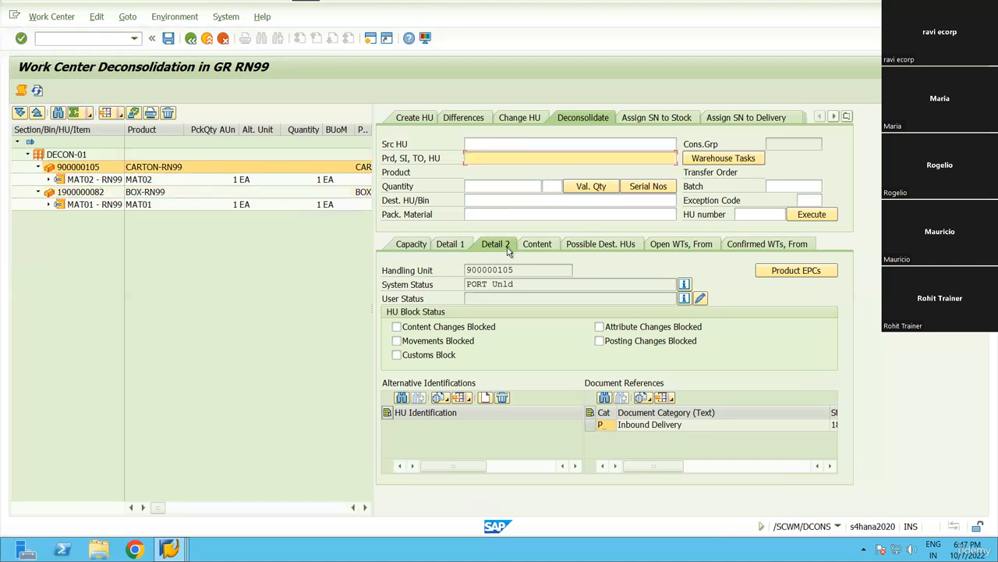
# Copy 900000105 into the source HU field and list its open warehouse tasks.
pyautogui.moveTo(525, 268); pyautogui.dragTo(467, 270)
pyautogui.hotkey('ctrl', 'c')
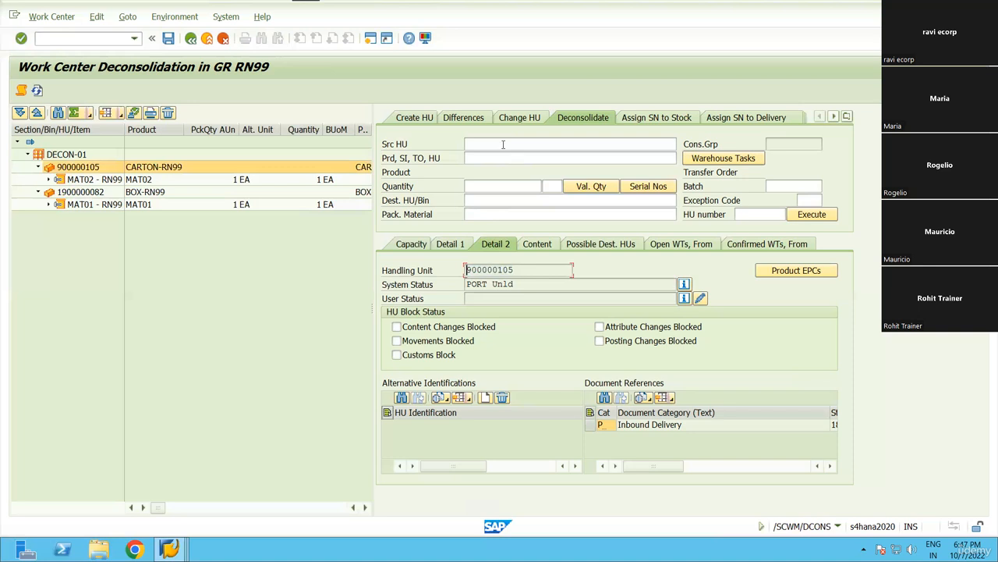
pyautogui.click(503, 144)
pyautogui.hotkey('ctrl', 'v')
pyautogui.press('Return')
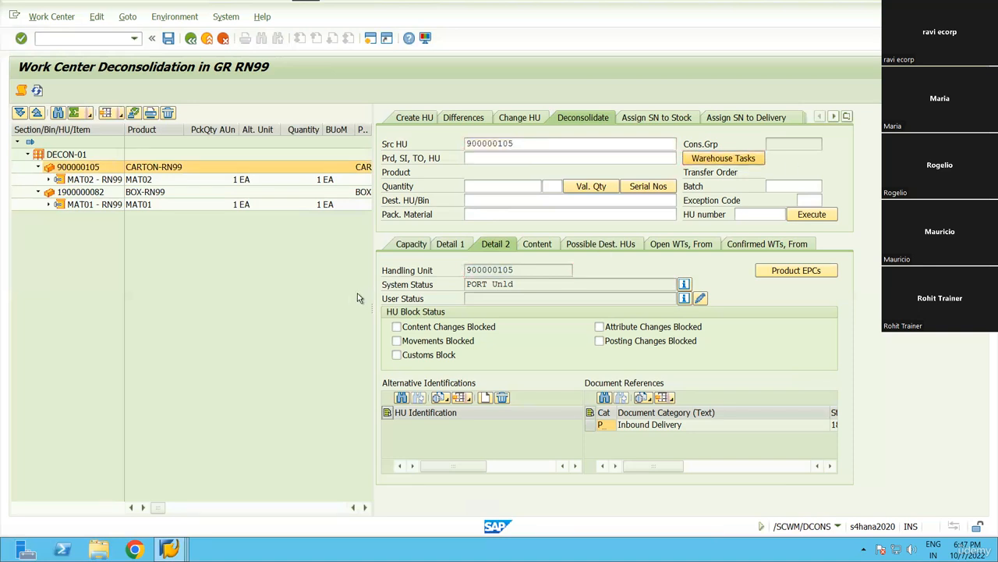
pyautogui.click(67, 289)
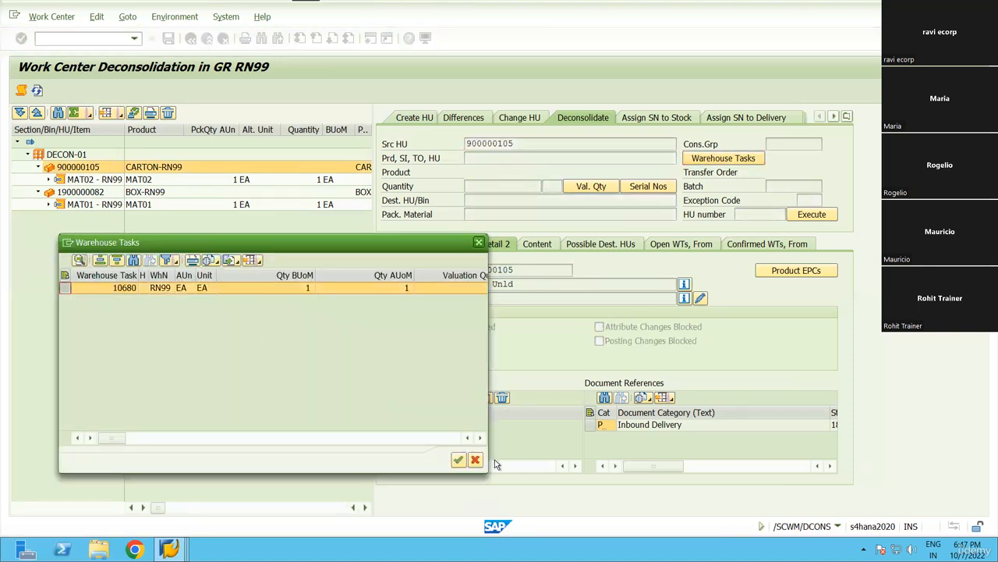
# Choose and confirm warehouse task 10680 for MAT02.
pyautogui.click(481, 438)
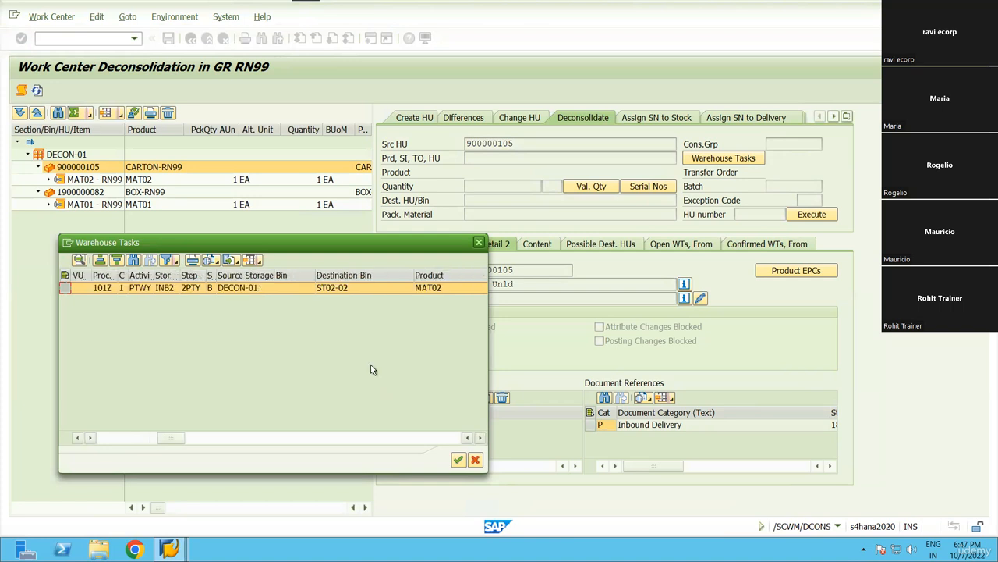
pyautogui.click(433, 275)
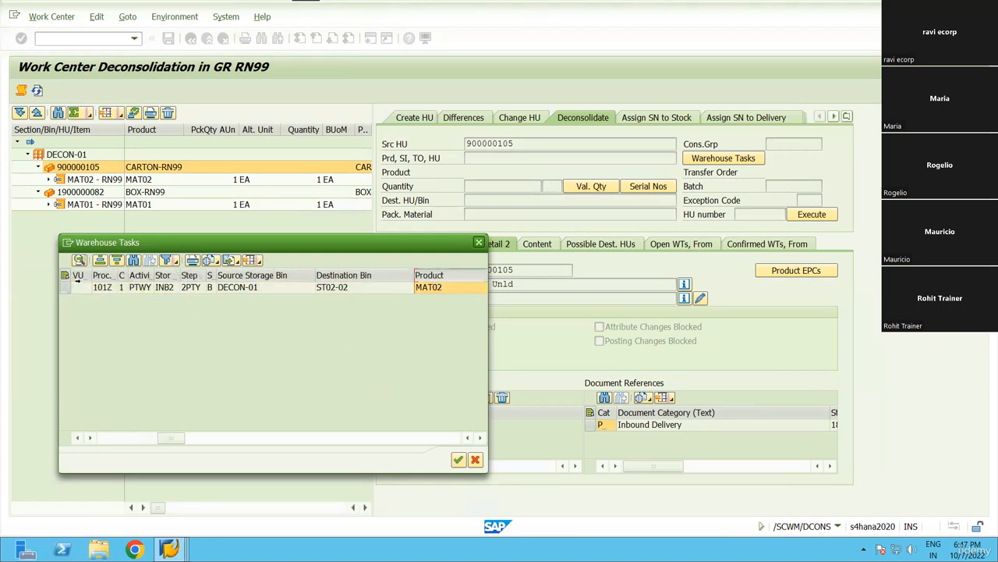
pyautogui.click(67, 287)
pyautogui.click(458, 460)
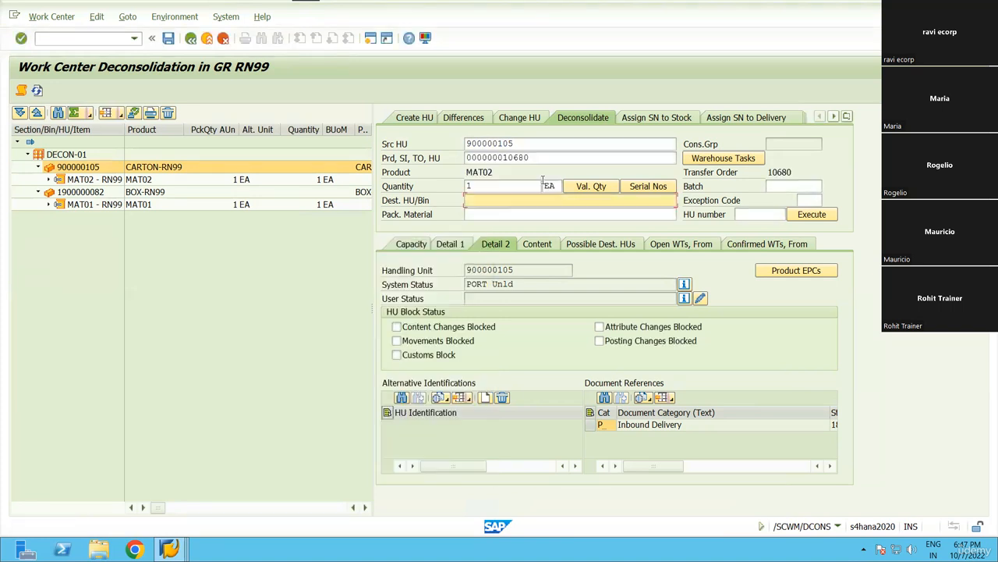
pyautogui.click(543, 157)
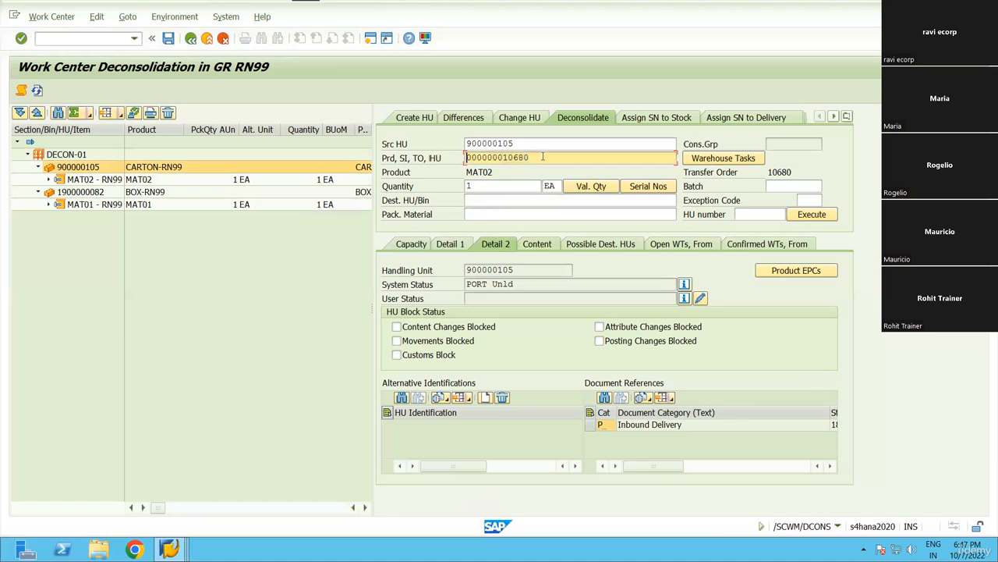
pyautogui.moveTo(532, 157); pyautogui.dragTo(504, 158)
pyautogui.click(514, 160)
pyautogui.click(504, 159)
# Deconsolidate 1 EA of MAT02 to decoN-01 in packaging material box-rn99.
pyautogui.click(484, 187)
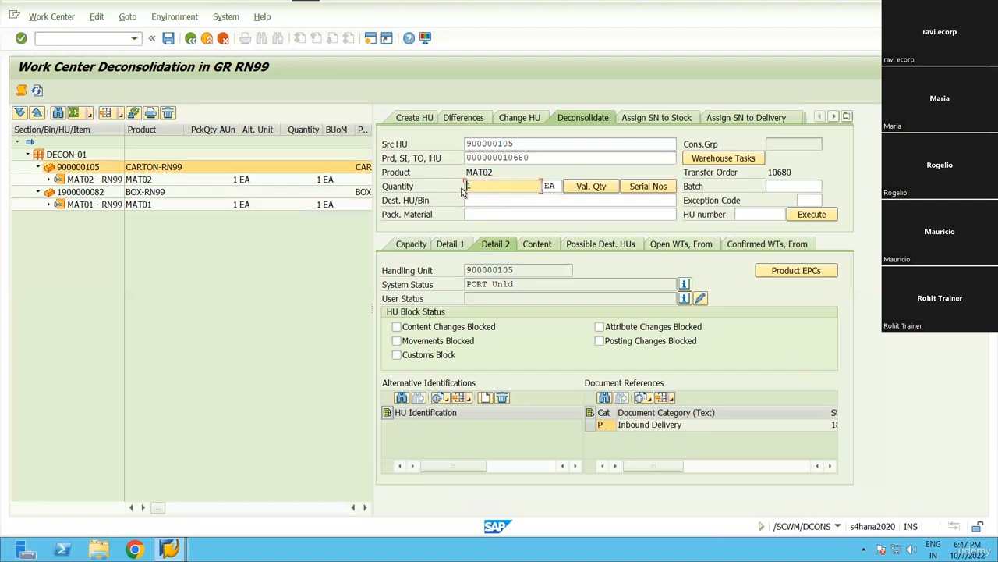
pyautogui.click(491, 201)
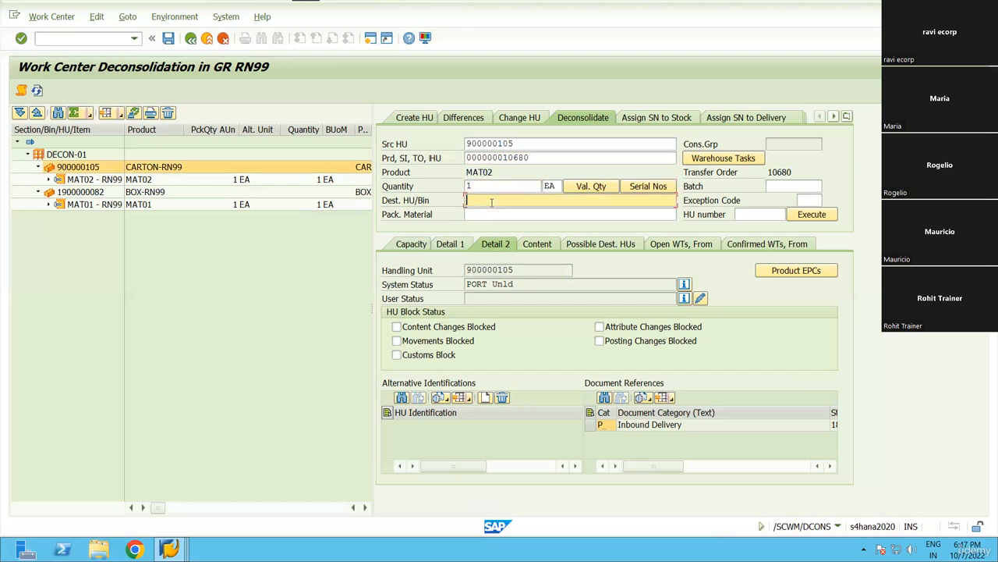
pyautogui.click(492, 201)
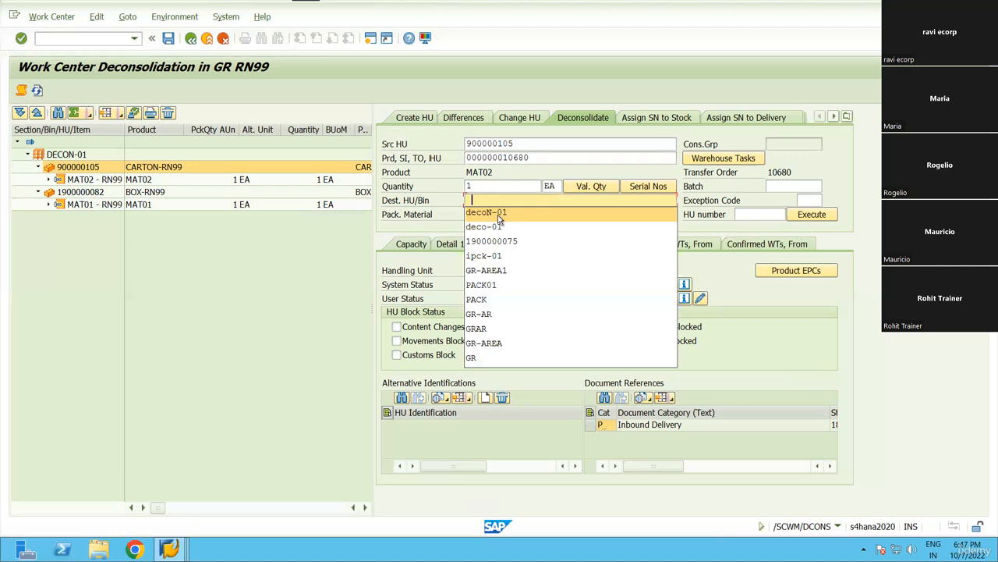
pyautogui.click(498, 215)
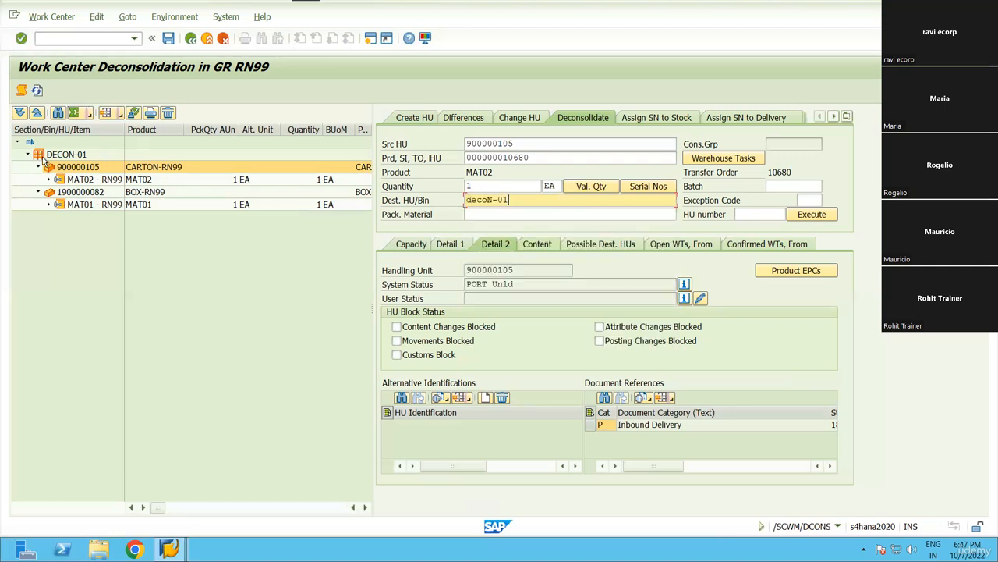
pyautogui.click(517, 211)
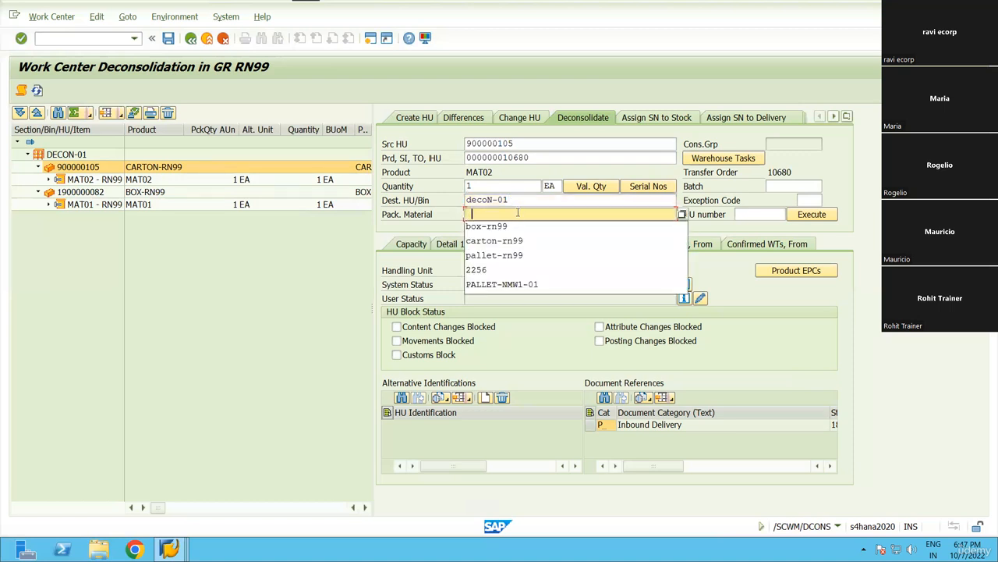
pyautogui.click(516, 225)
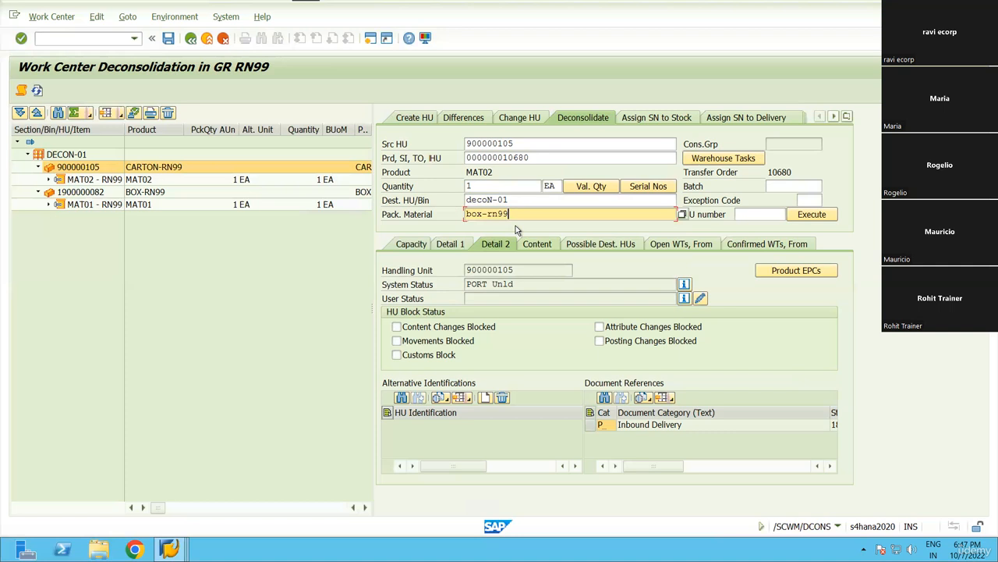
pyautogui.click(810, 216)
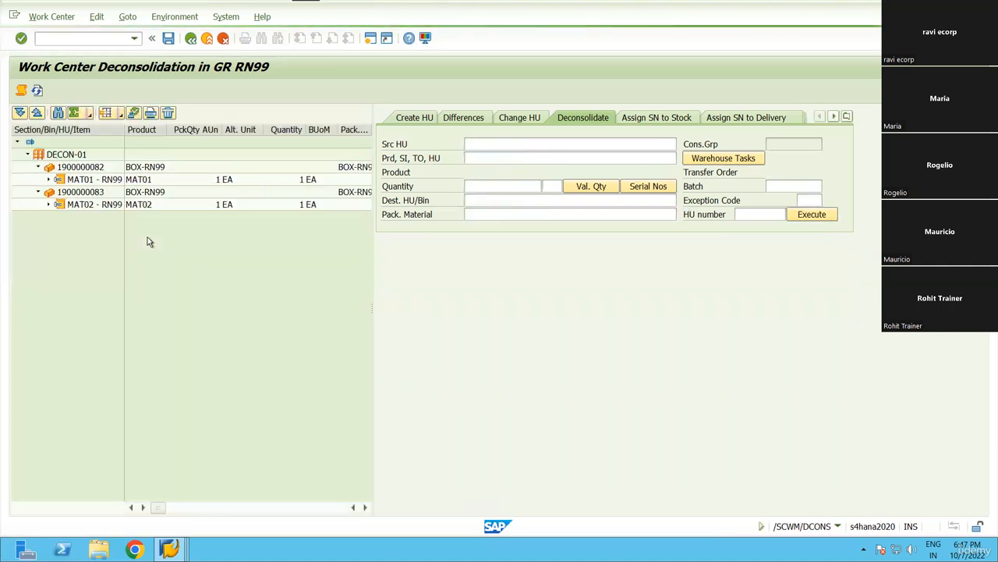
pyautogui.click(80, 167)
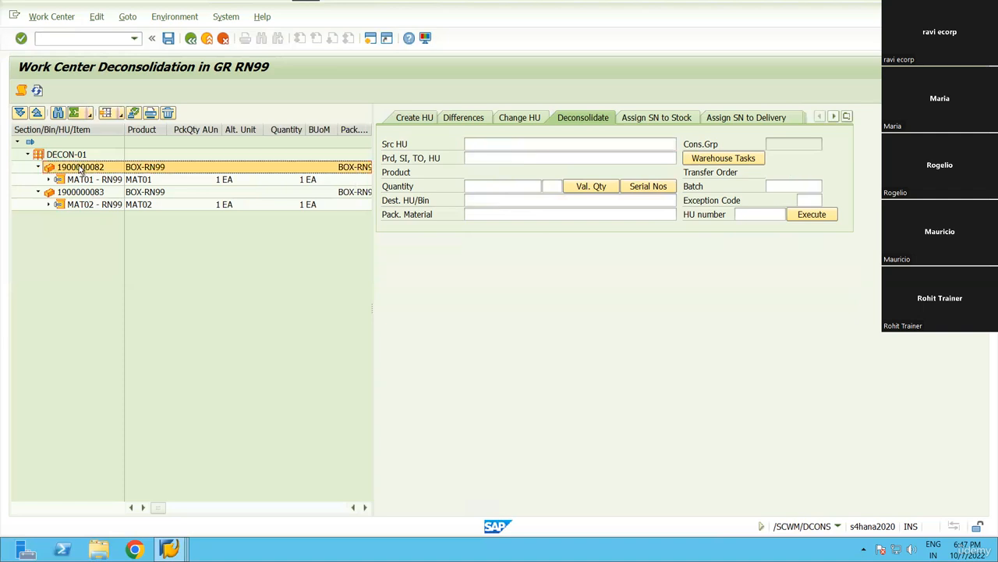
pyautogui.click(89, 191)
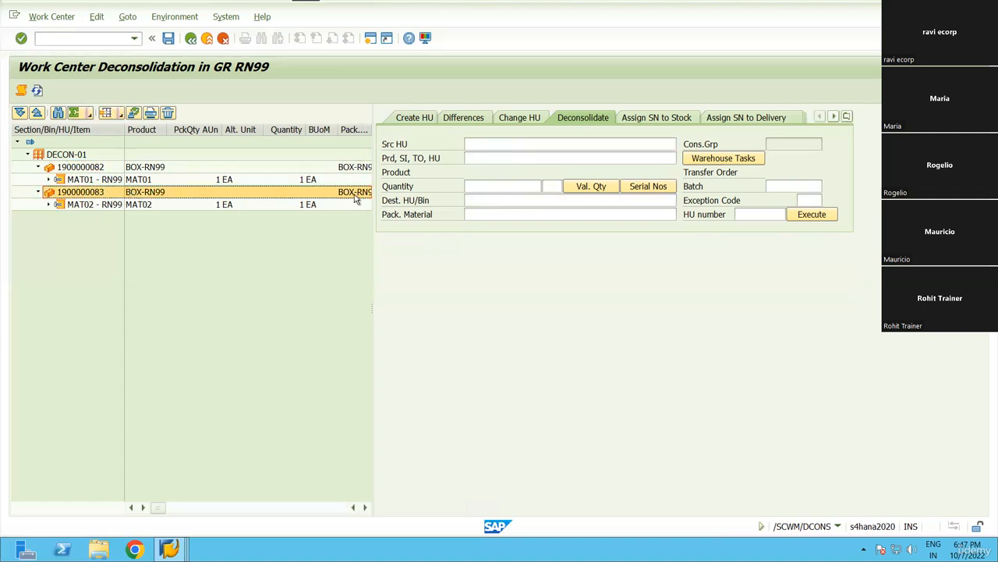
pyautogui.click(86, 169)
pyautogui.click(91, 194)
pyautogui.click(79, 167)
pyautogui.click(79, 192)
pyautogui.click(80, 168)
pyautogui.click(81, 192)
pyautogui.click(83, 169)
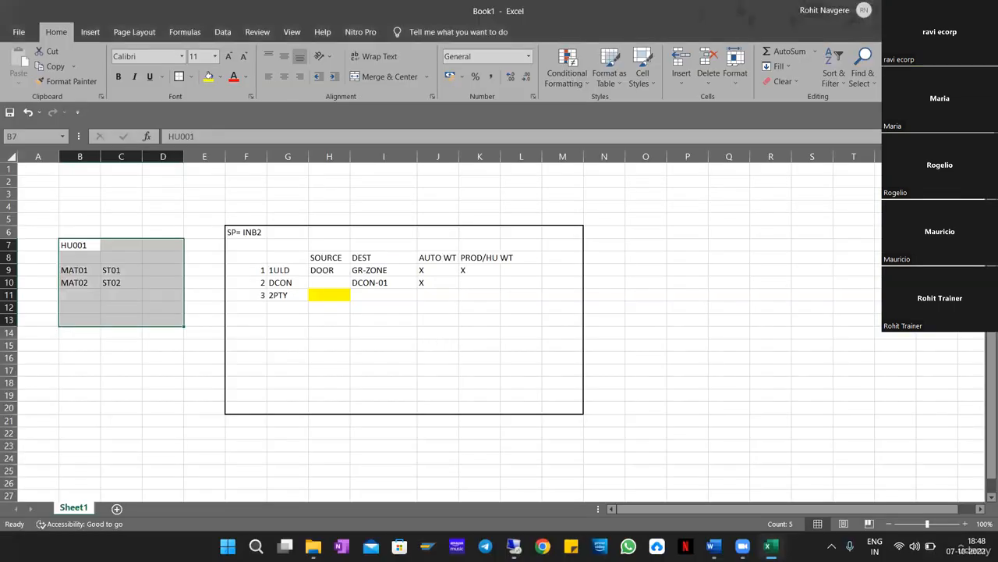
# Check the AUTO WT mark for DCON and the pending 2PTY step, then return to SAP.
pyautogui.click(439, 282)
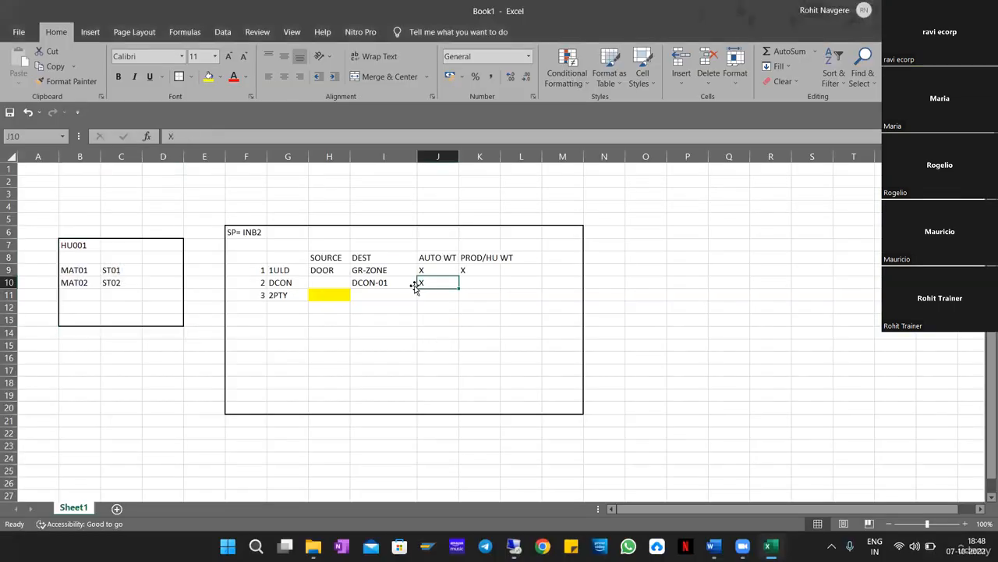
pyautogui.moveTo(279, 295); pyautogui.dragTo(330, 295)
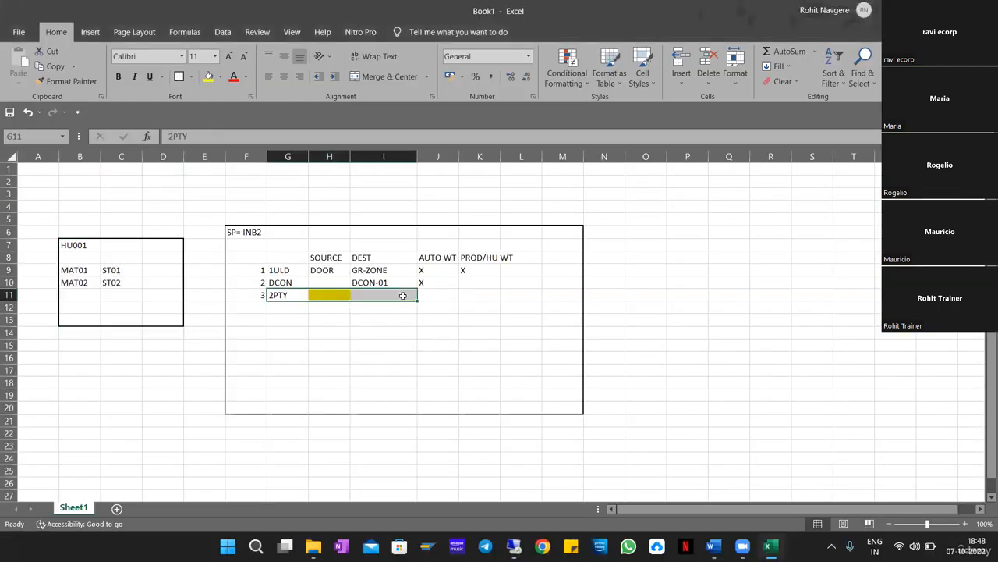
pyautogui.hotkey('alt', 'Tab')
pyautogui.hotkey('alt', 'Tab')
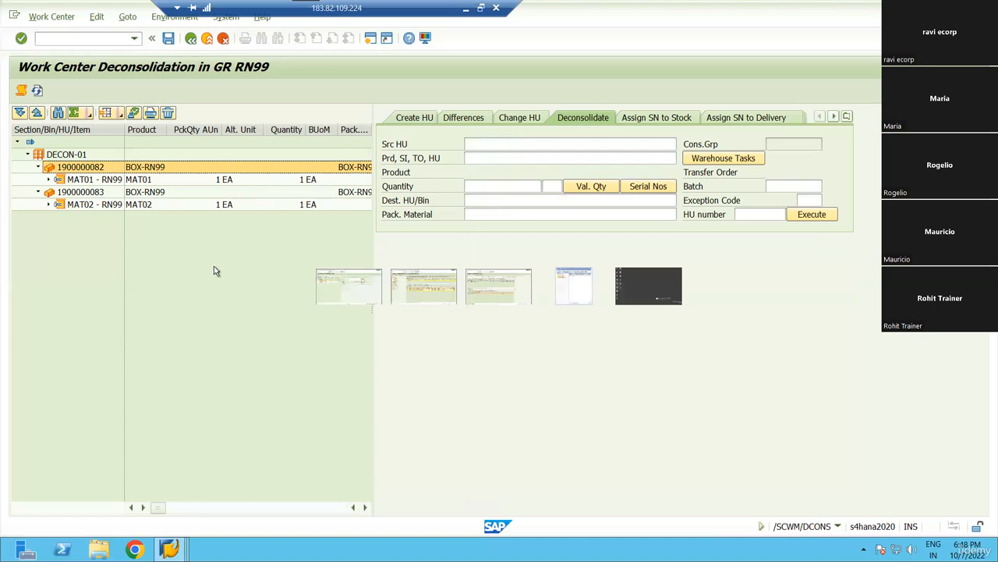
pyautogui.hotkey('alt', 'Tab')
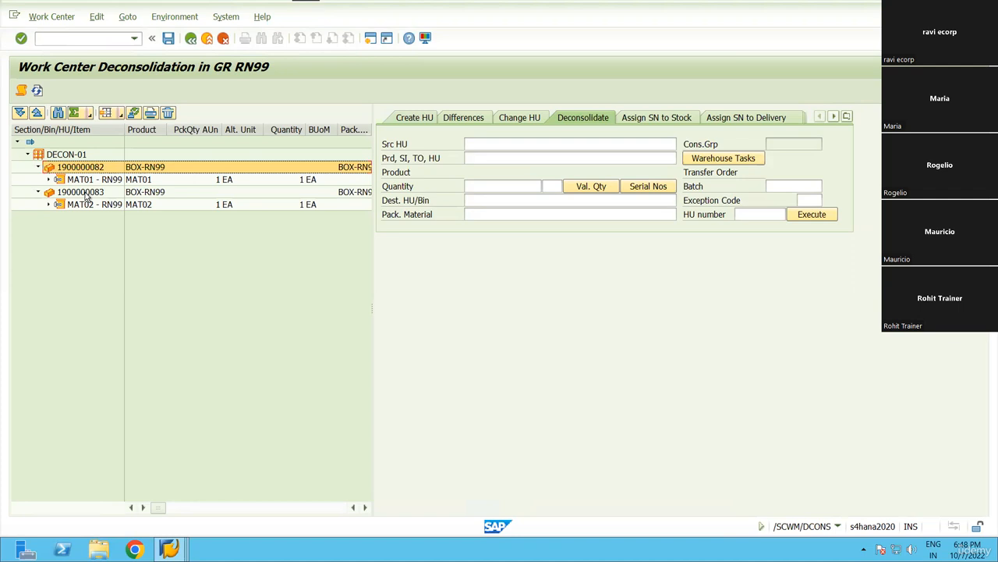
pyautogui.keyDown('ctrl'); pyautogui.click(86, 195); pyautogui.keyUp('ctrl')
pyautogui.click(92, 169)
pyautogui.click(88, 183)
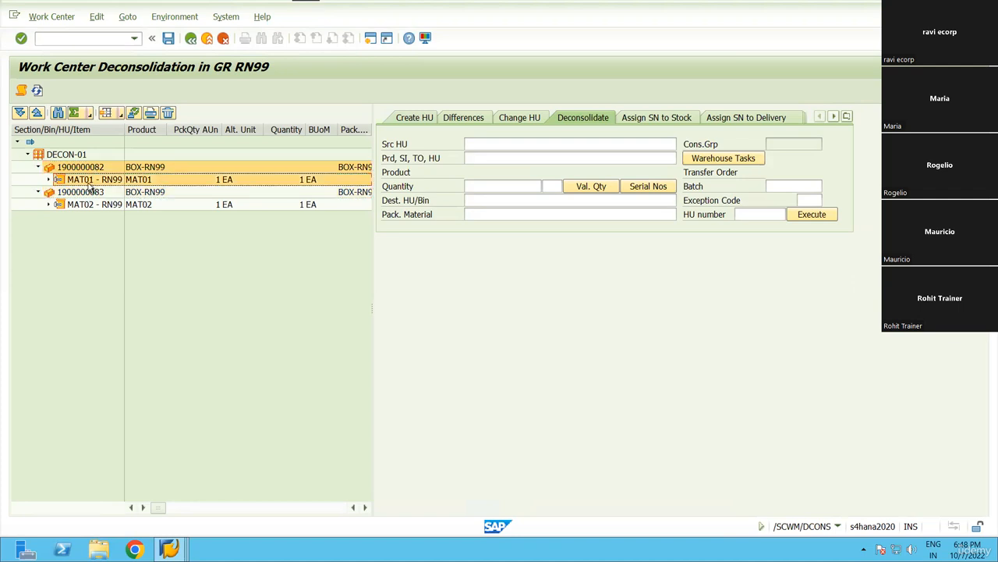
pyautogui.click(84, 195)
pyautogui.keyDown('ctrl'); pyautogui.click(86, 169); pyautogui.keyUp('ctrl')
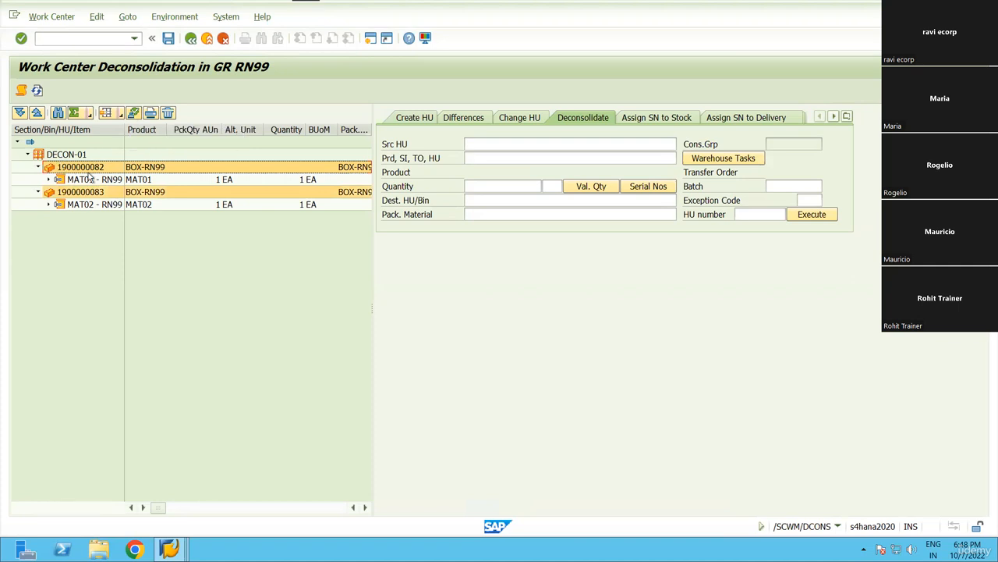
pyautogui.click(84, 170)
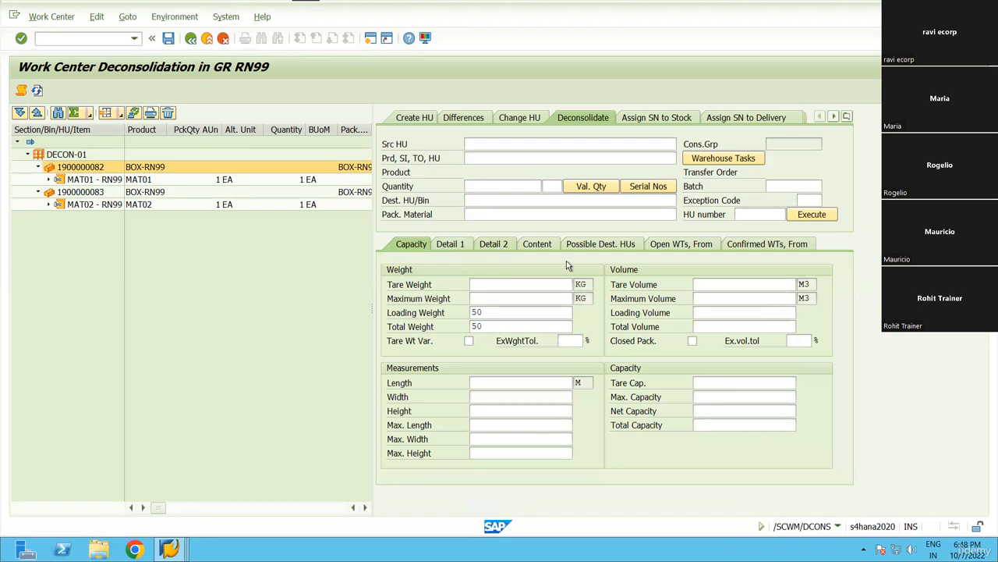
pyautogui.click(493, 244)
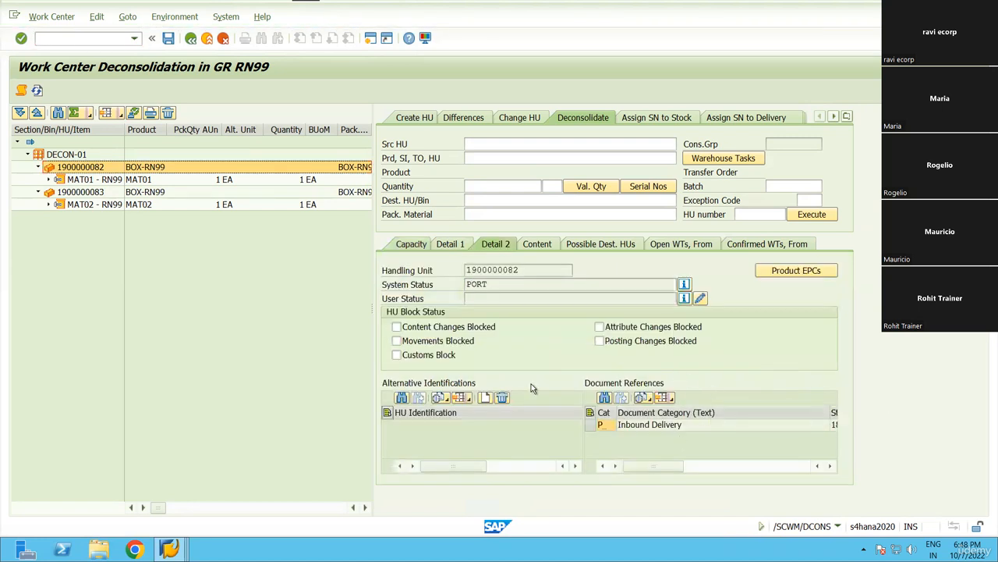
pyautogui.click(450, 244)
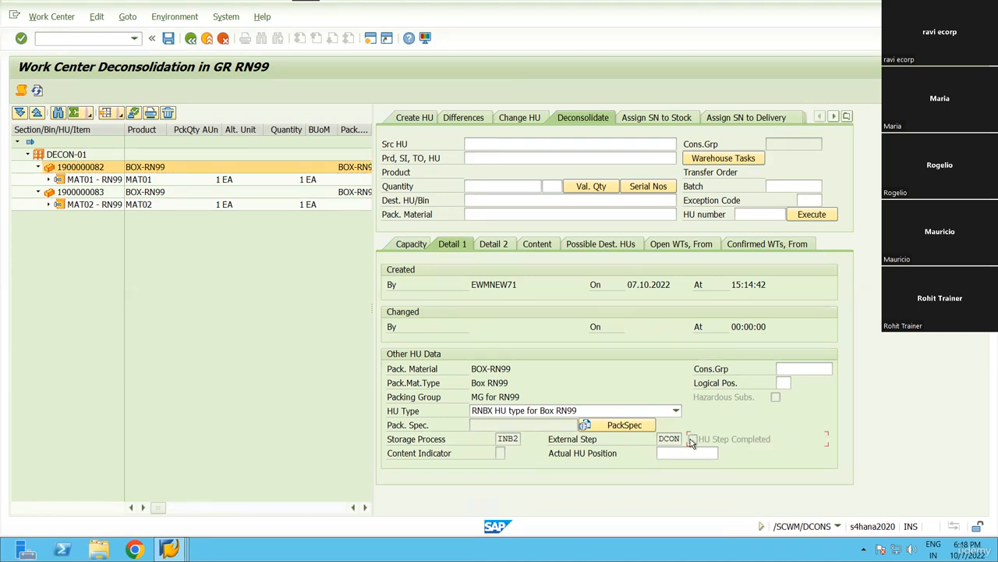
pyautogui.click(81, 170)
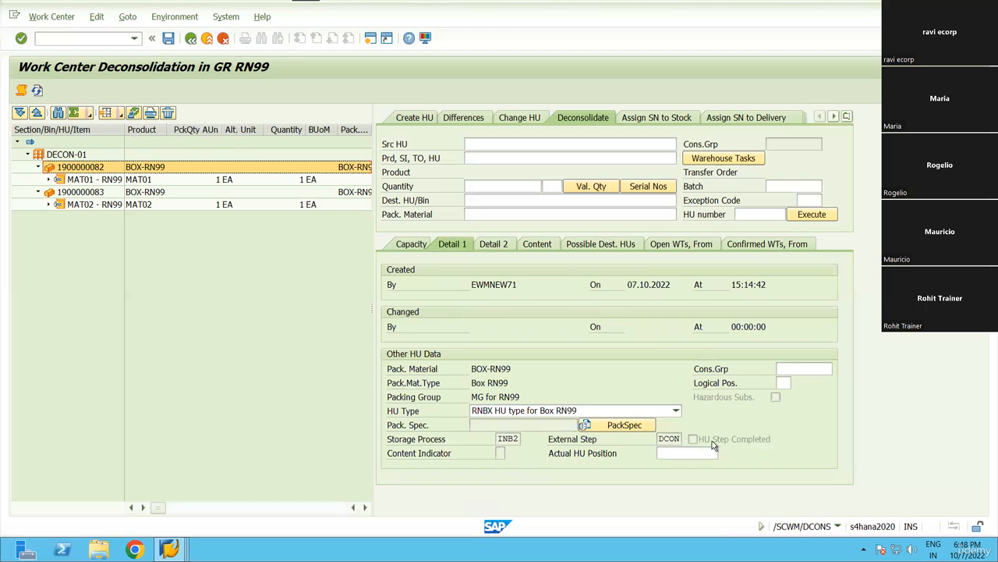
pyautogui.click(133, 113)
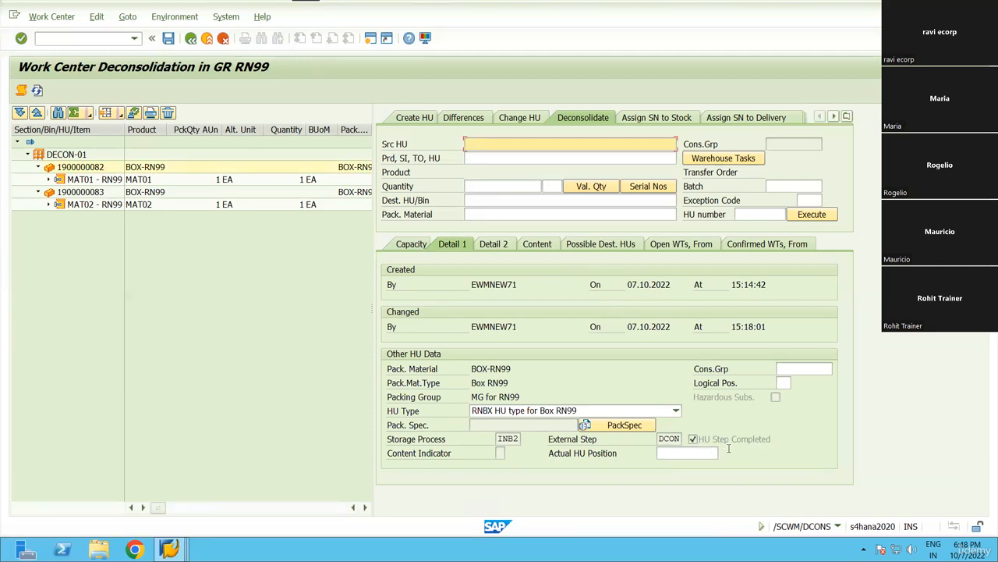
pyautogui.click(89, 196)
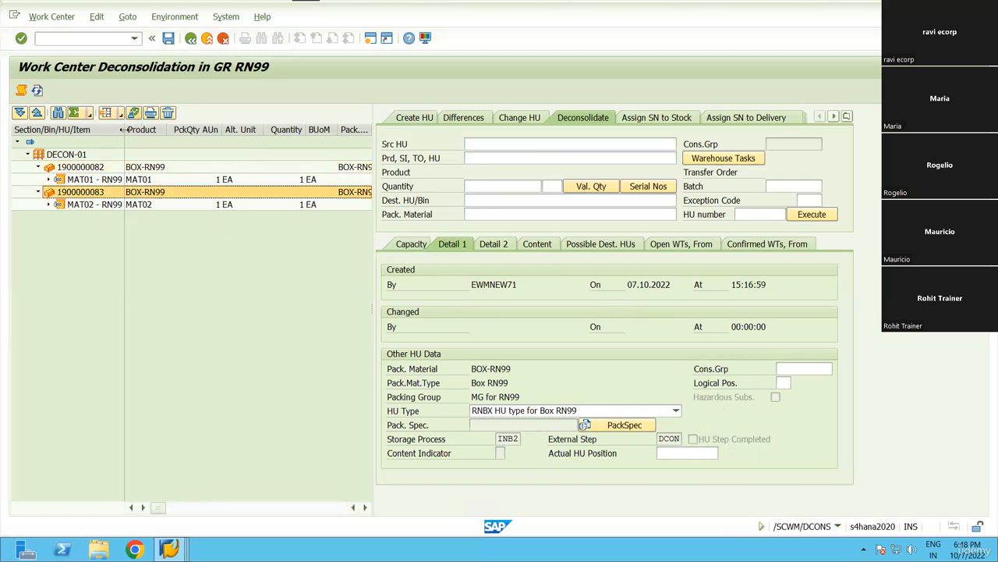
pyautogui.click(134, 114)
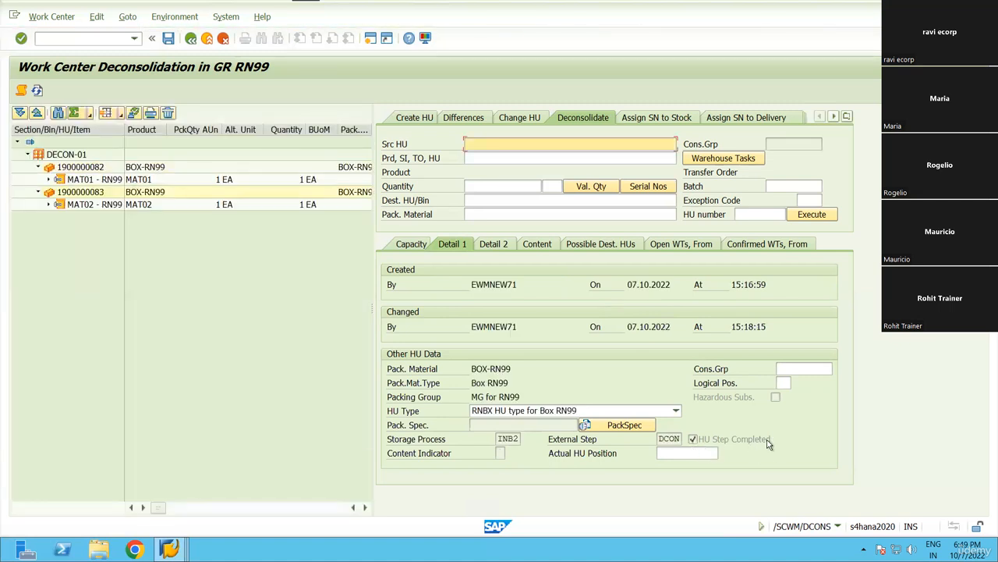
pyautogui.click(499, 439)
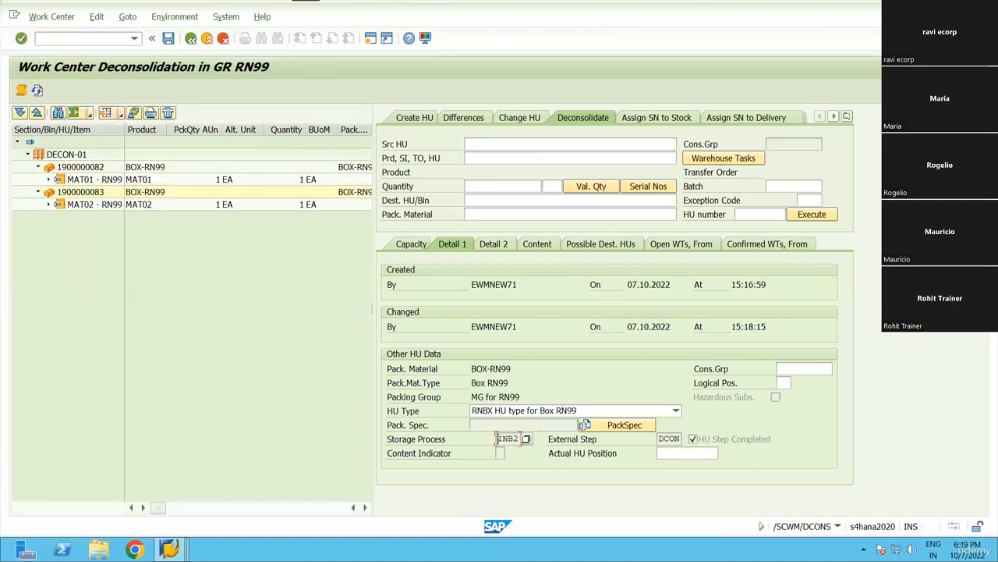
pyautogui.click(662, 438)
pyautogui.click(81, 169)
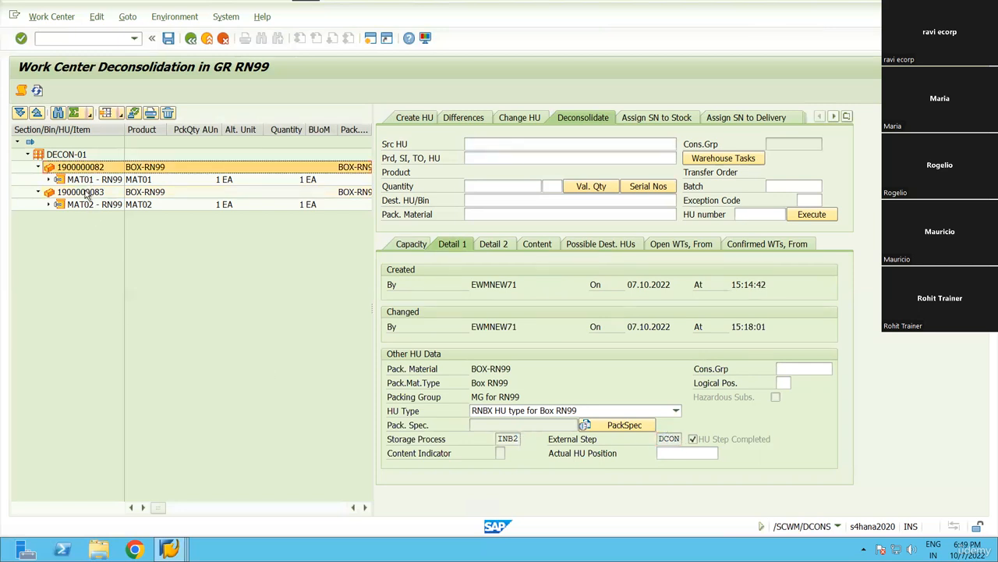
pyautogui.click(168, 37)
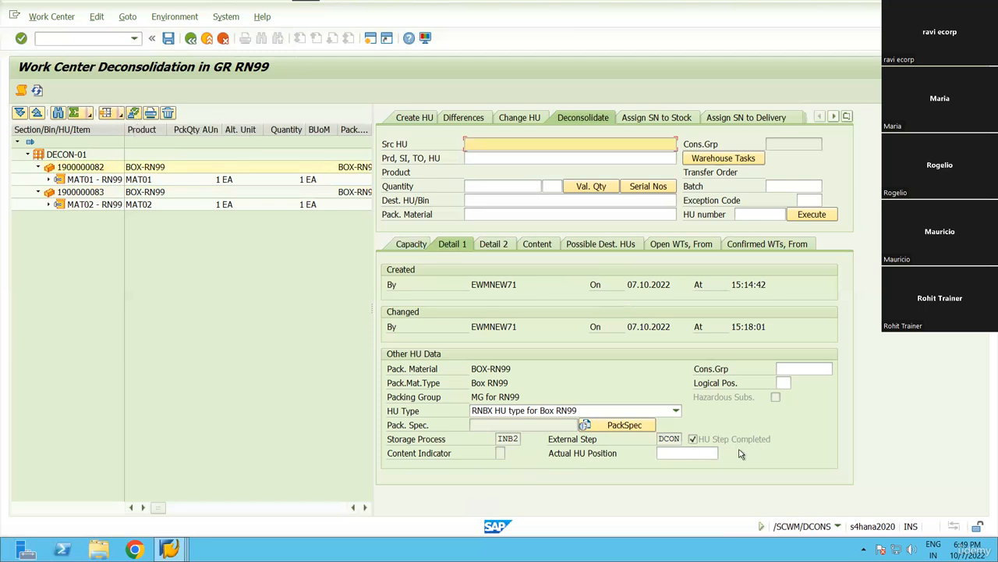
pyautogui.moveTo(306, 2)
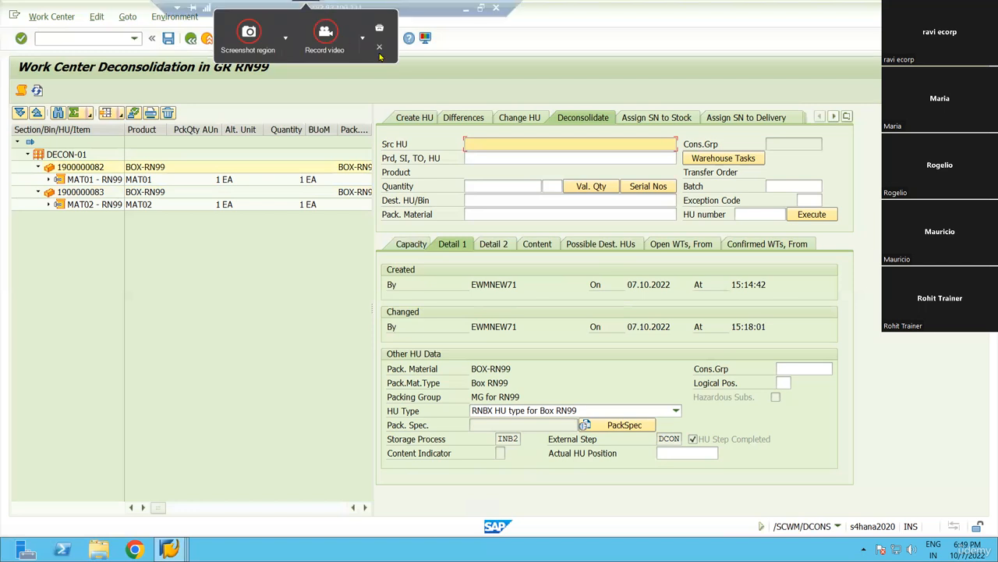
pyautogui.click(379, 49)
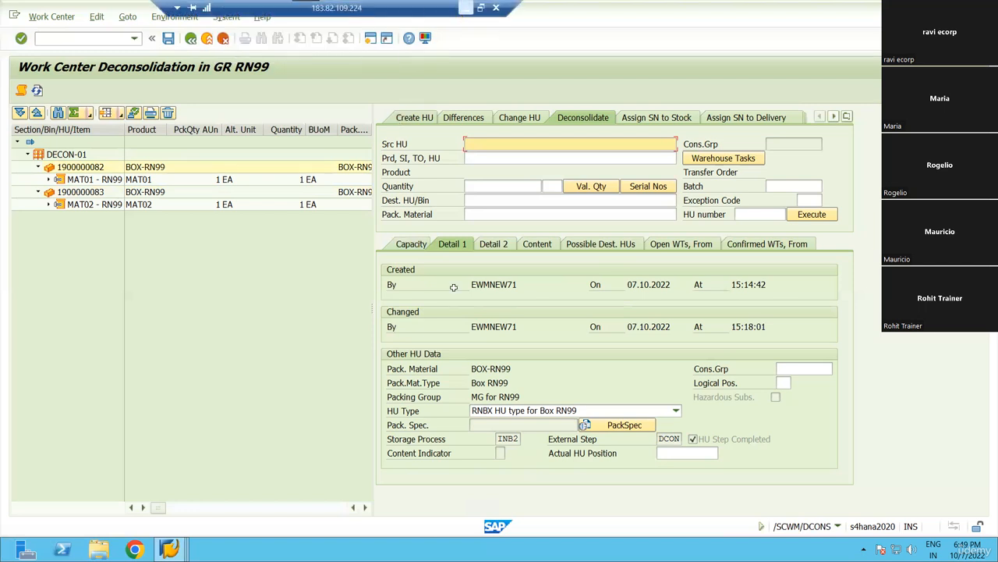
# Mark the finished 1ULD and DCON steps and the remaining 2PTY step in the Excel plan.
pyautogui.click(466, 8)
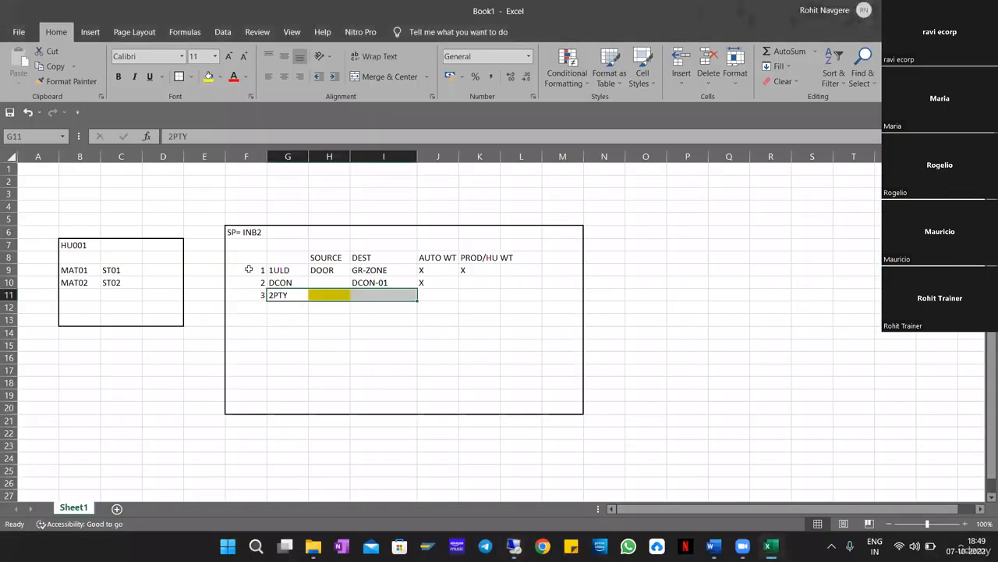
pyautogui.moveTo(248, 269); pyautogui.dragTo(528, 285)
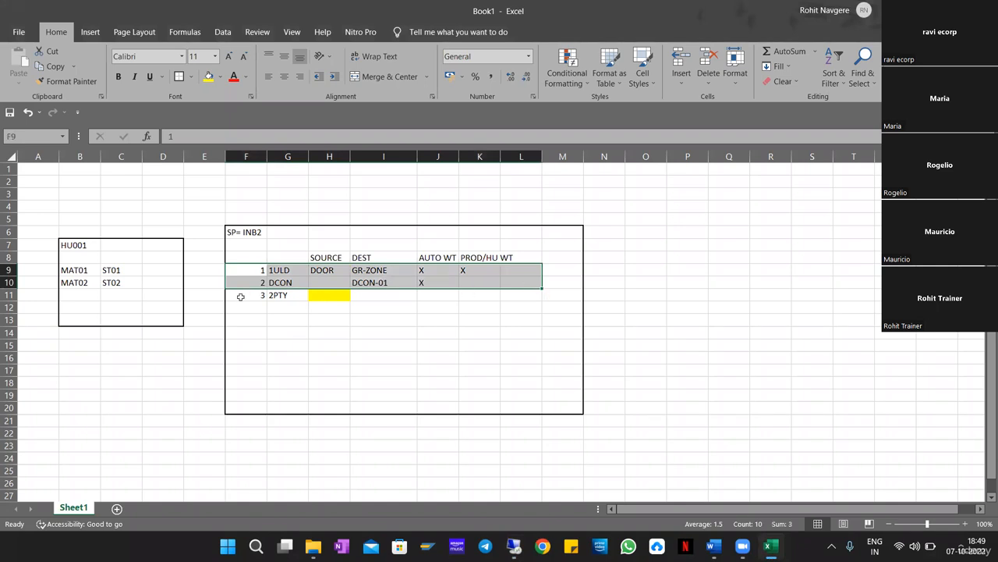
pyautogui.moveTo(243, 294); pyautogui.dragTo(506, 294)
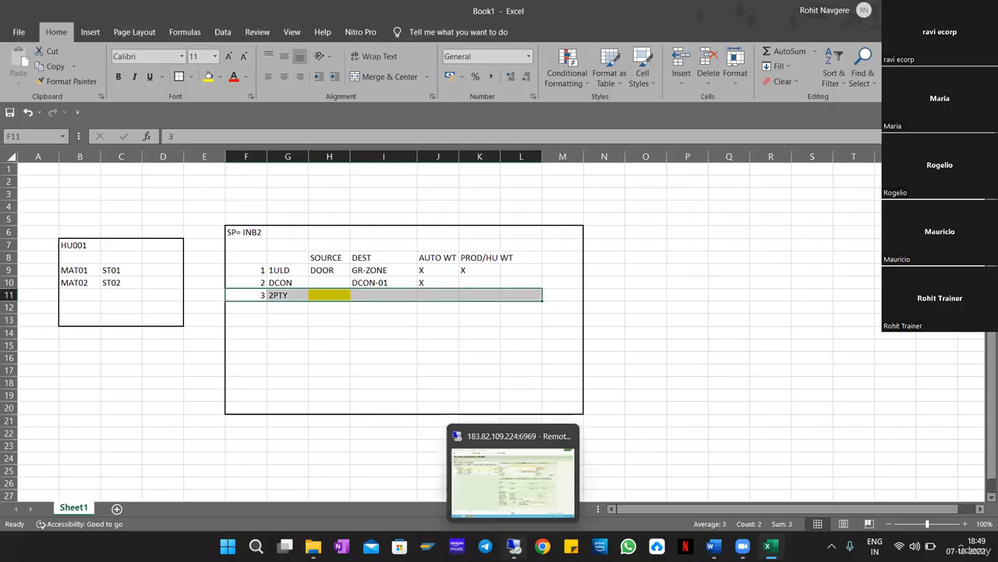
pyautogui.click(513, 546)
# In the warehouse monitor, select inbound delivery 180017262 and refresh its warehouse task list.
pyautogui.click(184, 546)
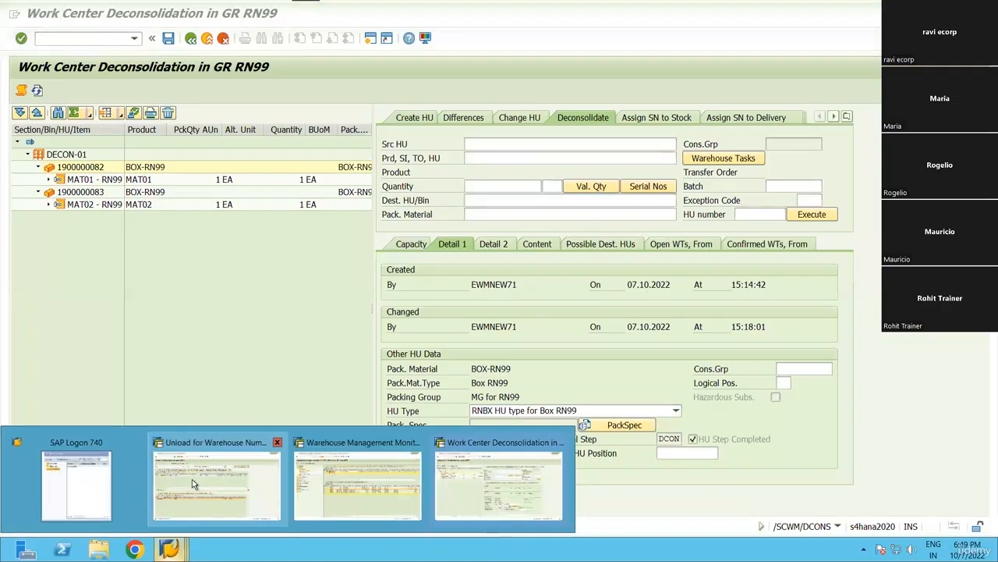
pyautogui.click(357, 479)
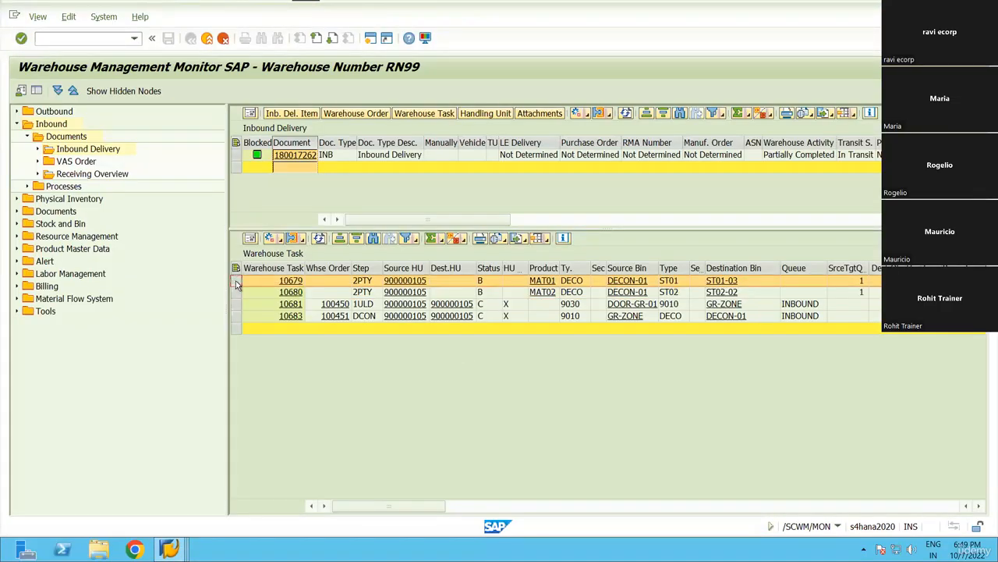
pyautogui.keyDown('ctrl'); pyautogui.click(237, 292); pyautogui.keyUp('ctrl')
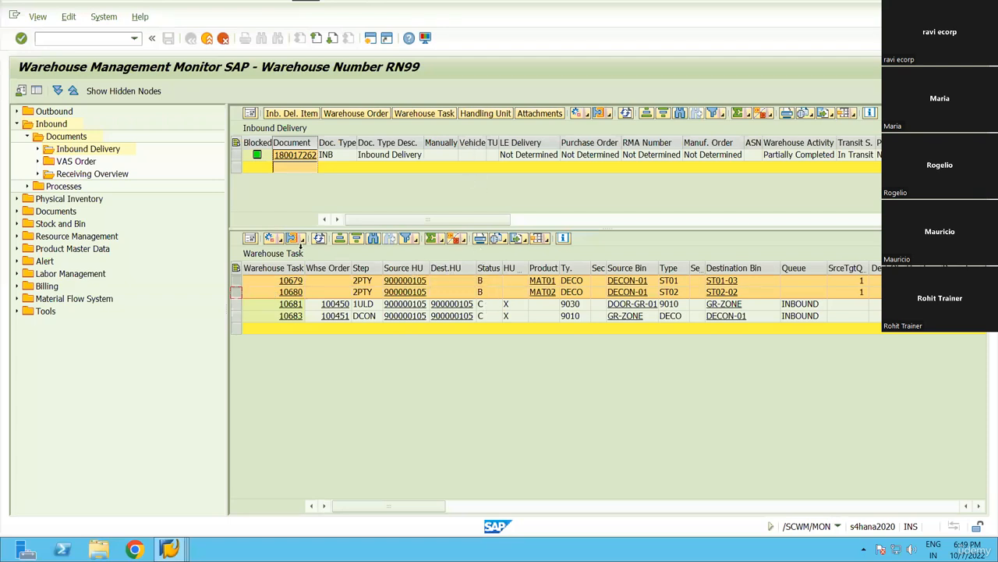
pyautogui.click(234, 156)
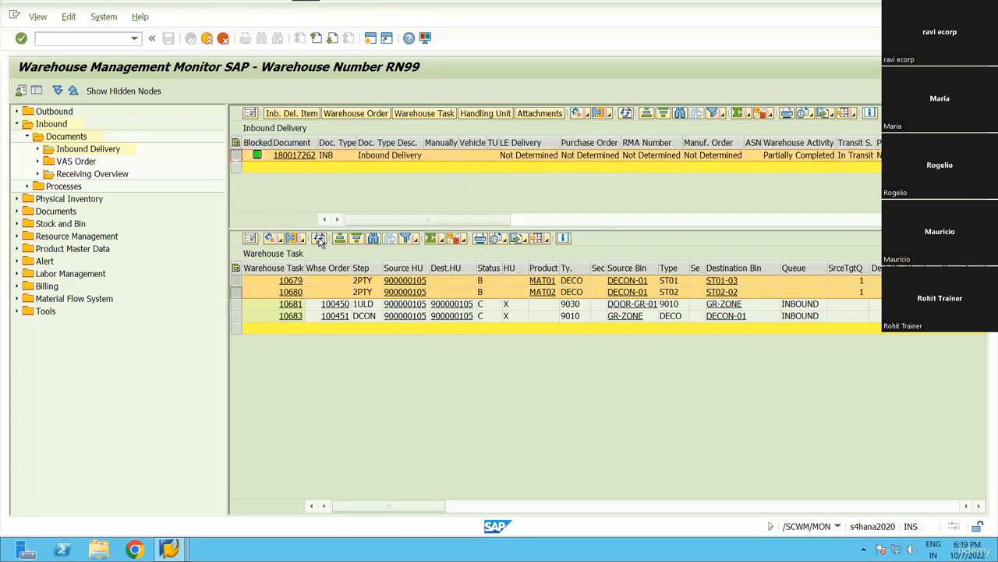
pyautogui.click(319, 238)
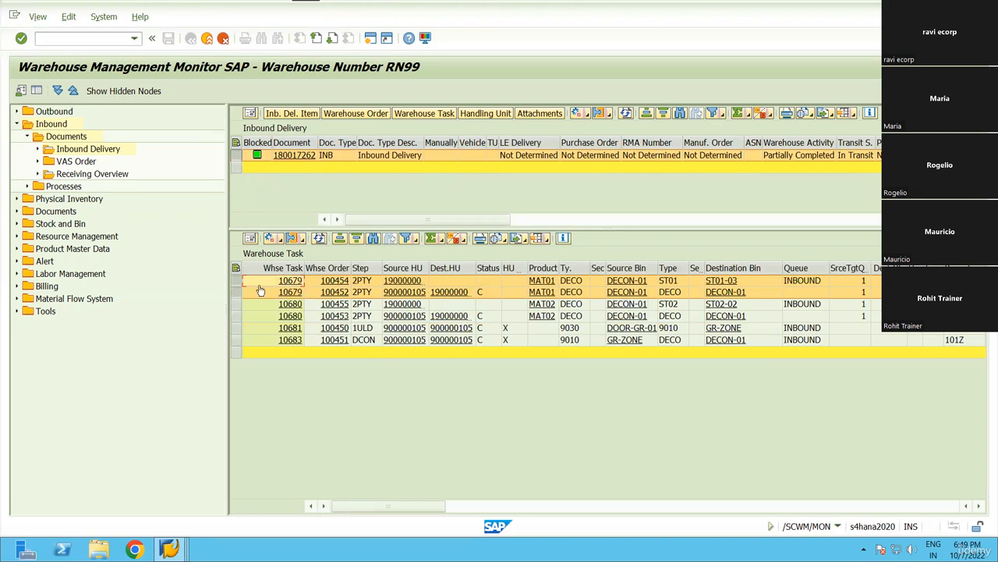
# Select the open tasks for 10679 and 10680 and widen the Source HU column.
pyautogui.moveTo(234, 281); pyautogui.dragTo(237, 304)
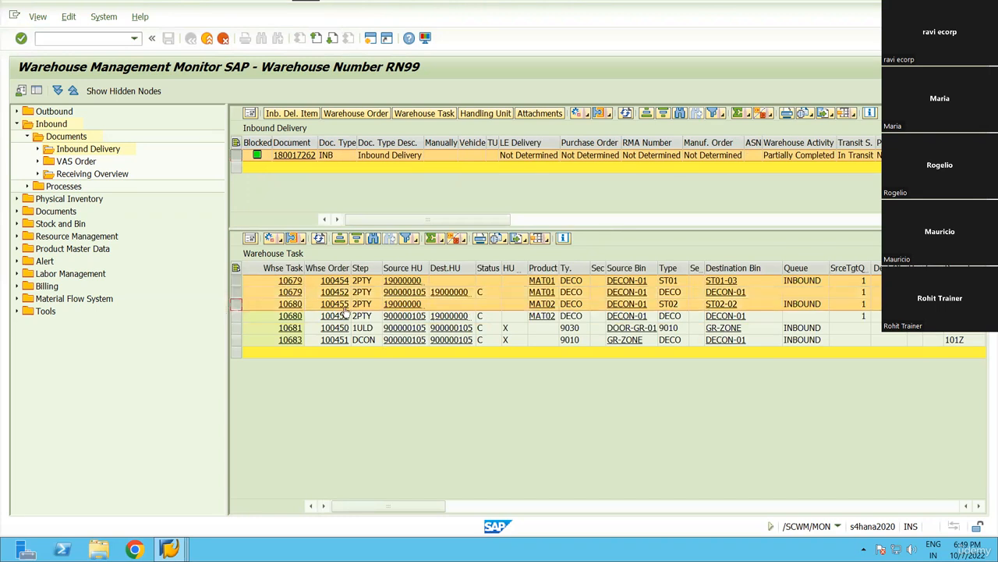
pyautogui.click(236, 280)
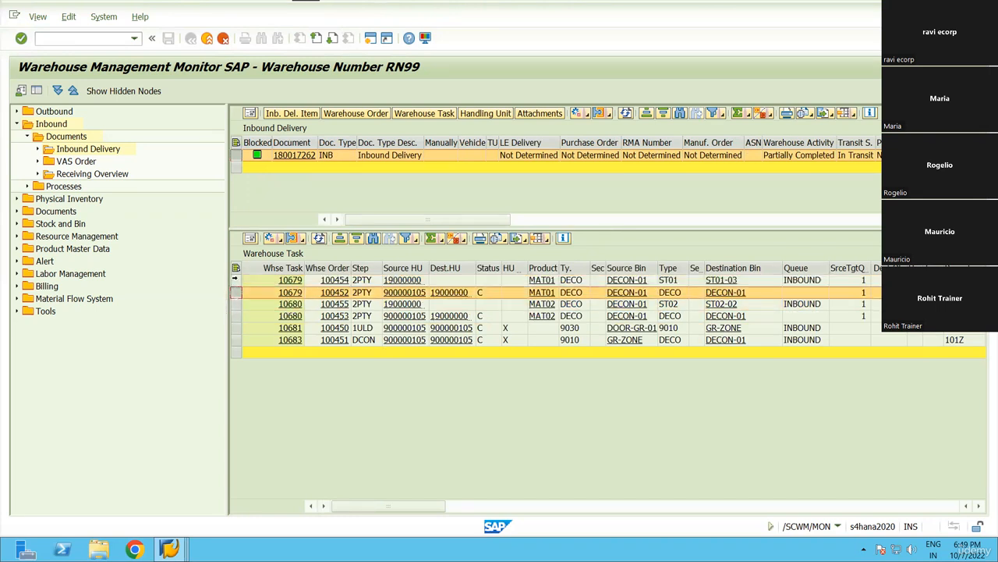
pyautogui.keyDown('ctrl'); pyautogui.click(235, 303); pyautogui.keyUp('ctrl')
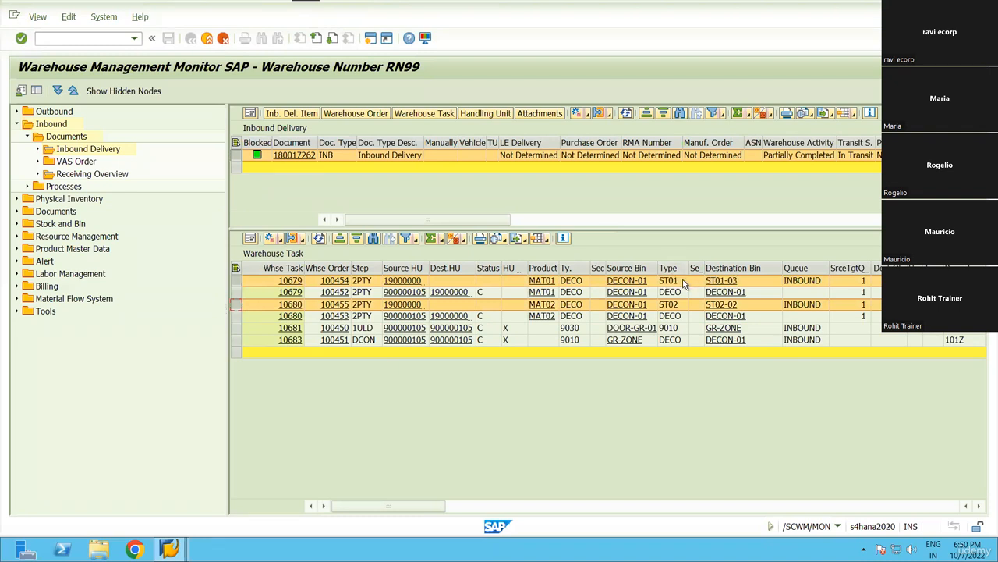
pyautogui.moveTo(428, 267); pyautogui.dragTo(451, 267)
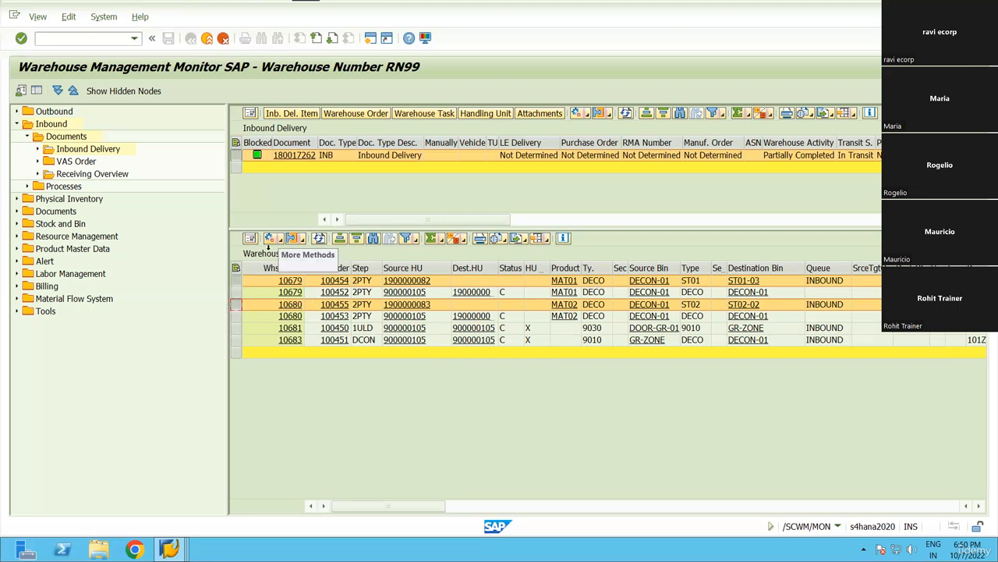
# Confirm the selected 10679 and 10680 tasks in the background and close the log.
pyautogui.click(270, 240)
pyautogui.click(316, 351)
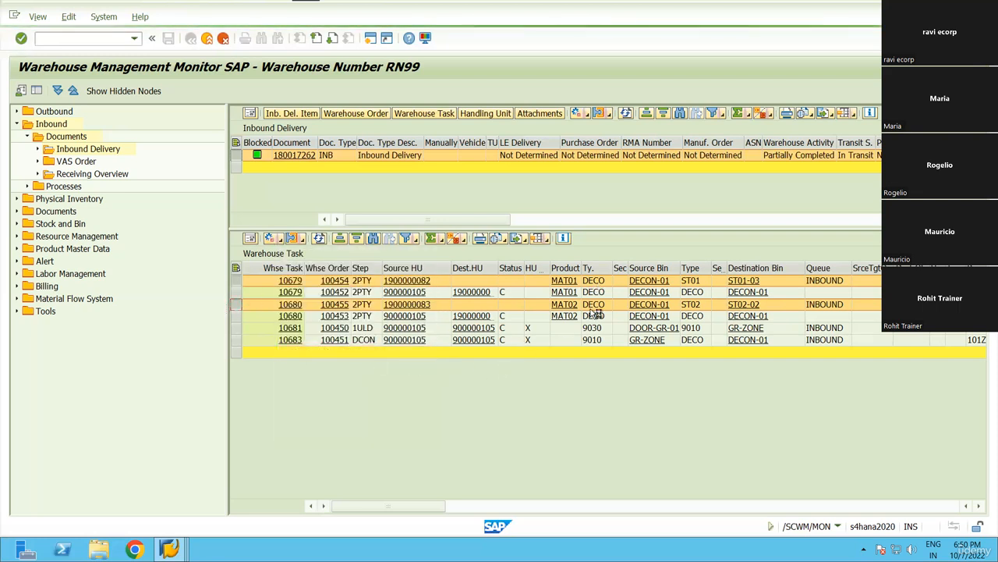
pyautogui.click(305, 305)
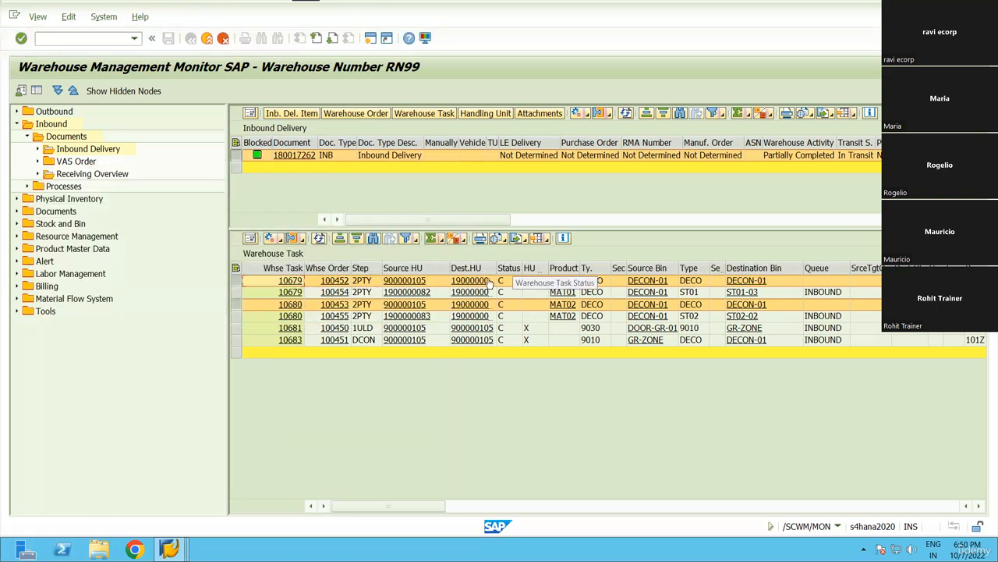
# Widen the Destination HU column to show full values, then enter /N.
pyautogui.click(536, 270)
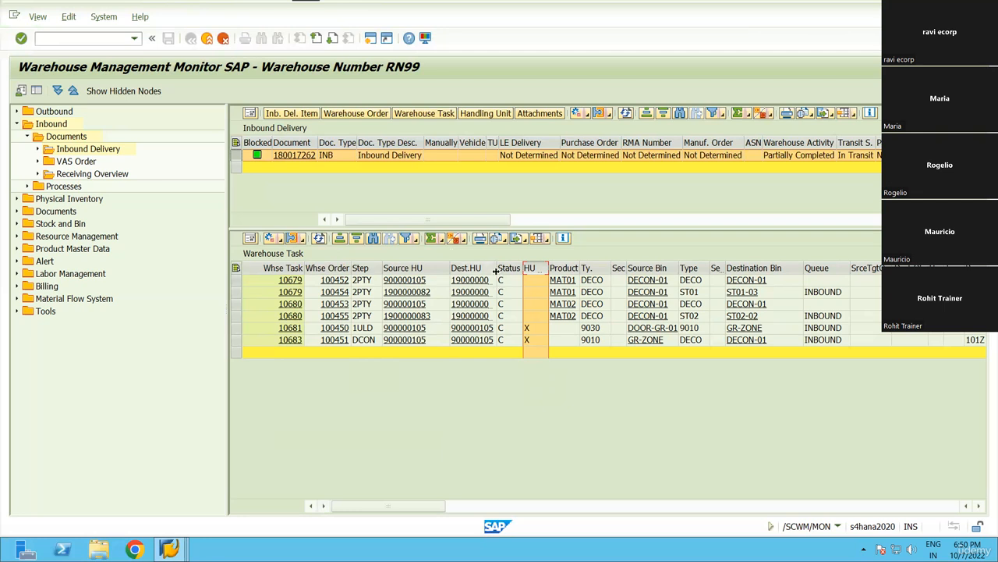
pyautogui.doubleClick(519, 273)
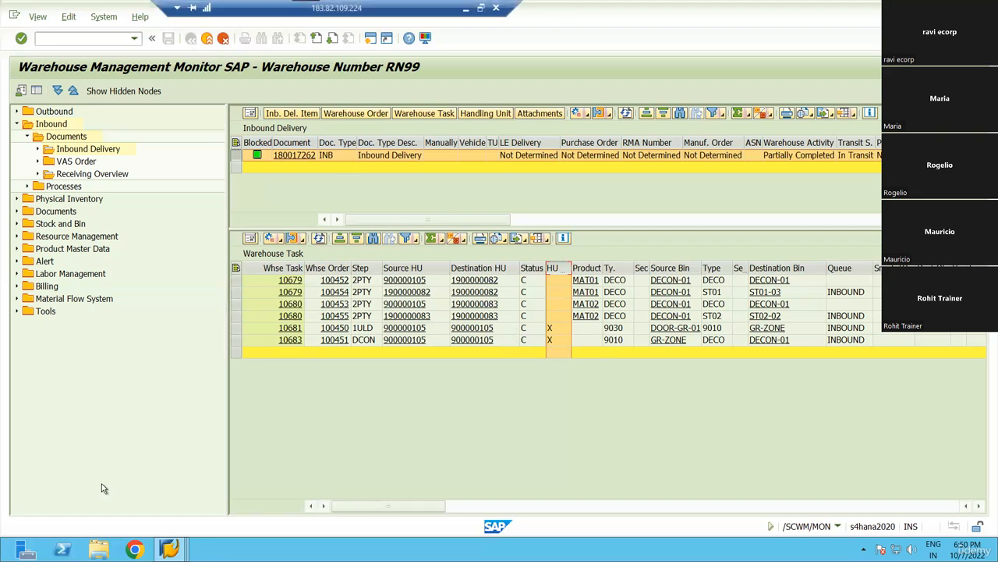
pyautogui.click(435, 443)
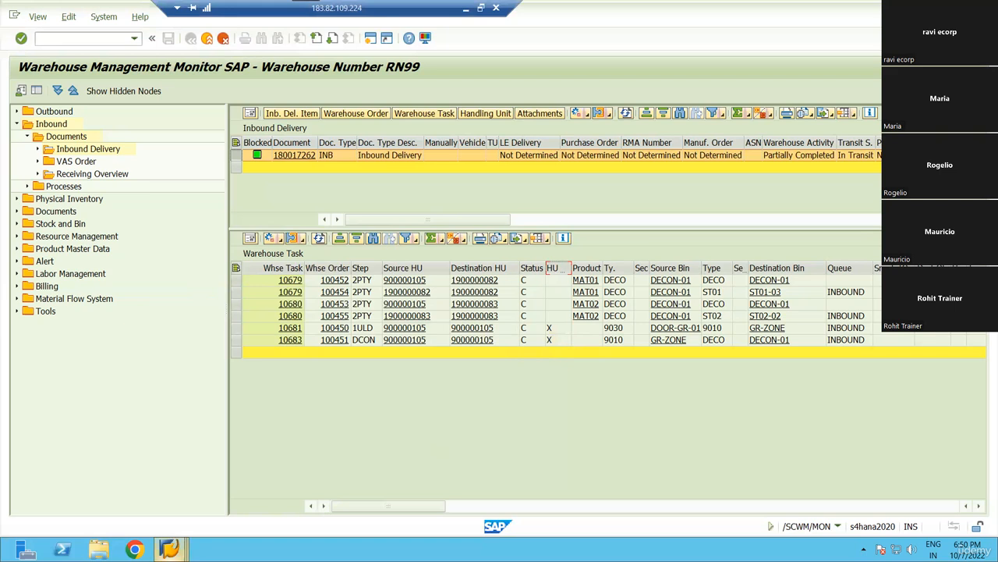
pyautogui.click(54, 39)
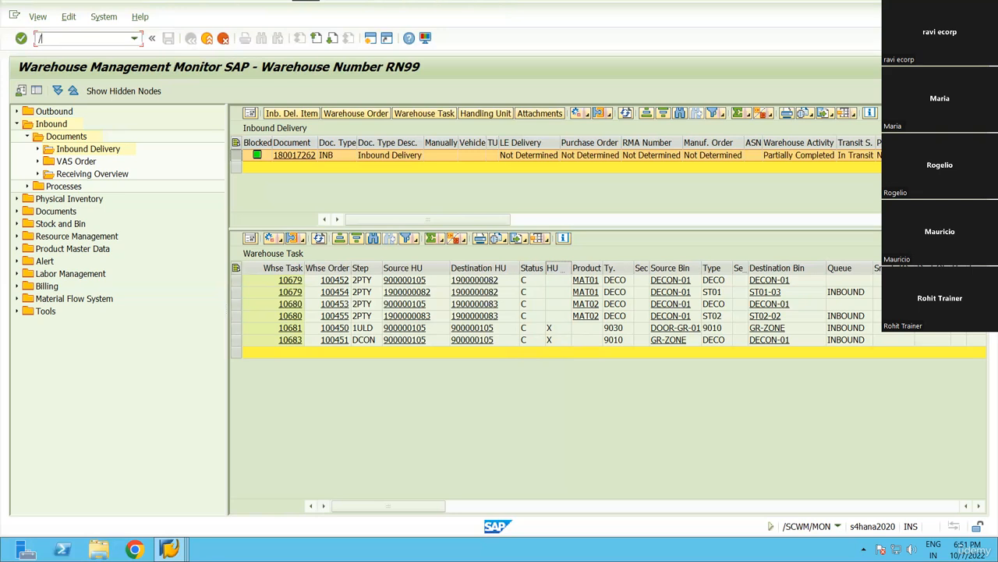
pyautogui.write('N')
# Leave the deconsolidation work center for SAP Easy Access and open the SPRO reference IMG.
pyautogui.click(169, 549)
pyautogui.click(522, 487)
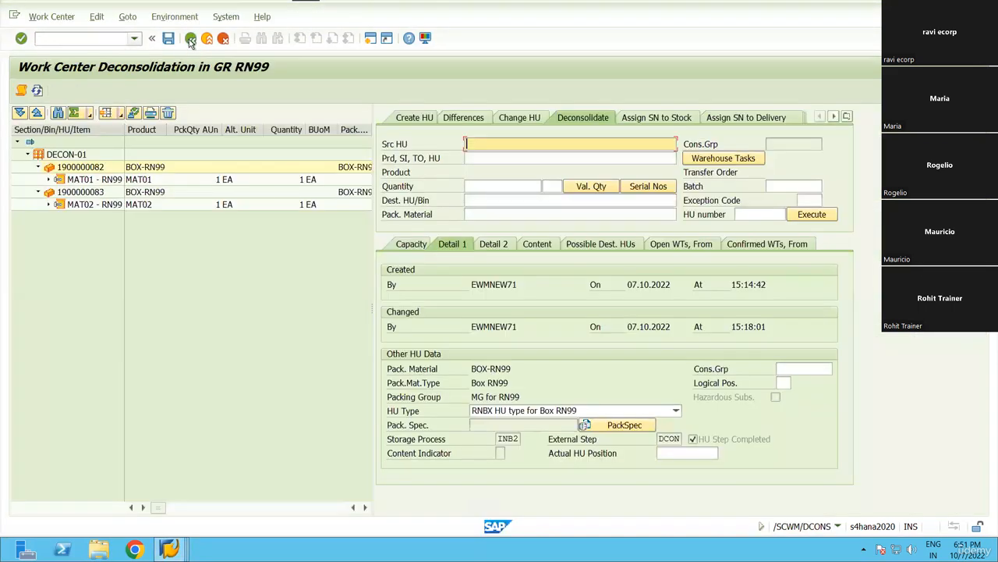
pyautogui.click(191, 39)
pyautogui.click(191, 40)
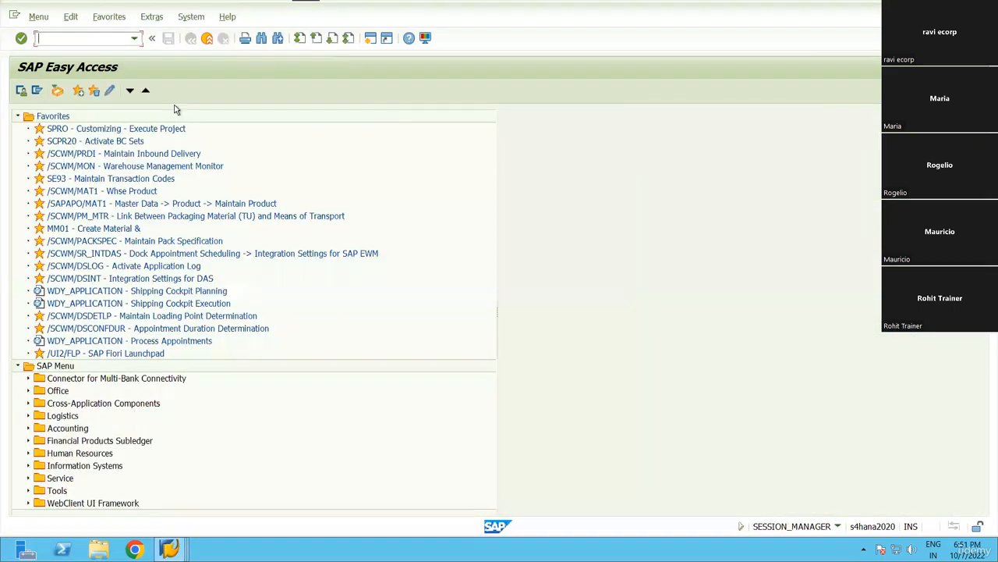
pyautogui.doubleClick(51, 129)
pyautogui.click(59, 90)
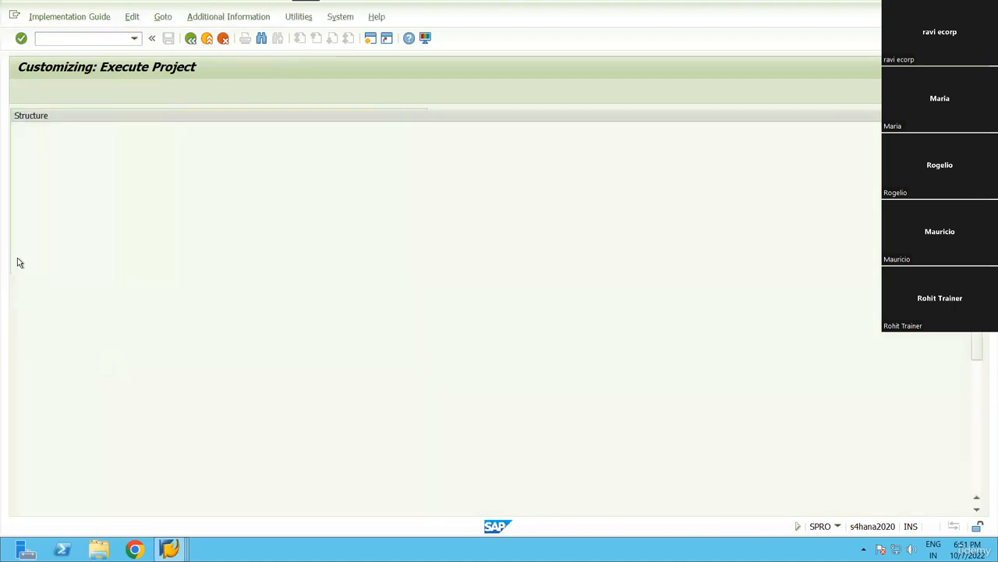
# Run SCM EWM > Cross-Process Settings > Warehouse Task > Define Process-Oriented Storage Control.
pyautogui.scroll(-3, 165, 384)
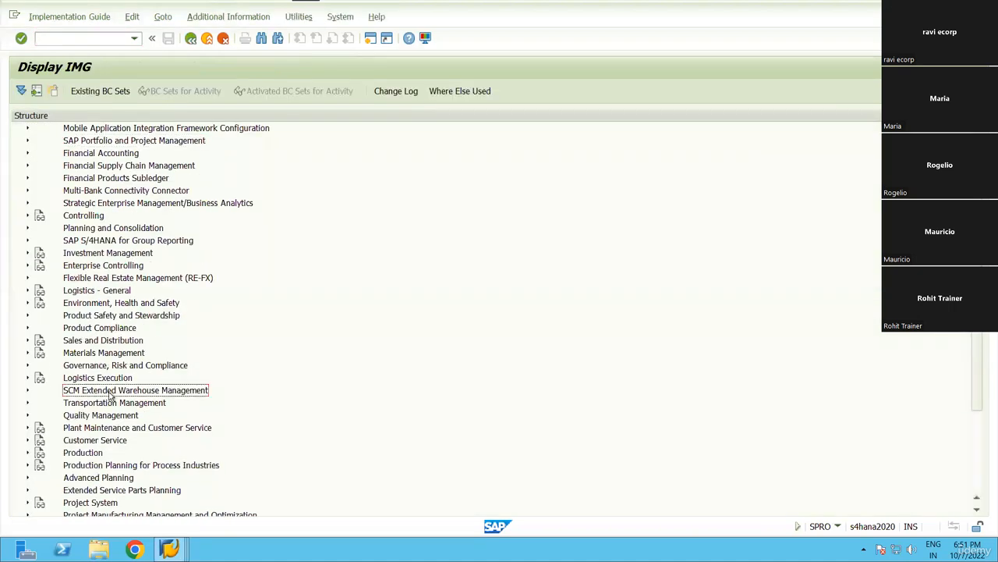
pyautogui.click(110, 392)
pyautogui.doubleClick(110, 392)
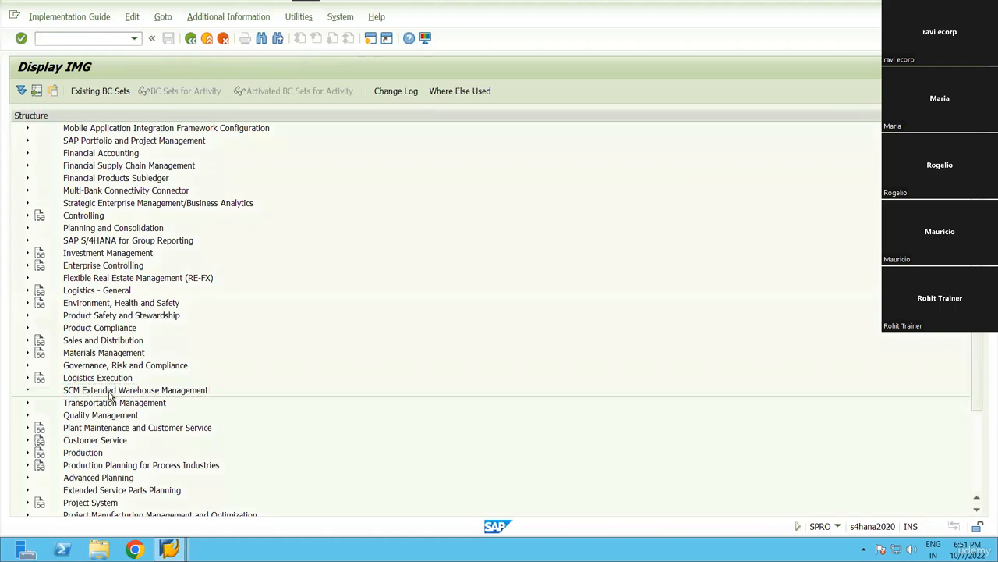
pyautogui.doubleClick(110, 399)
pyautogui.press('Down')
pyautogui.press('Down')
pyautogui.press('Down')
pyautogui.press('Down')
pyautogui.press('Down')
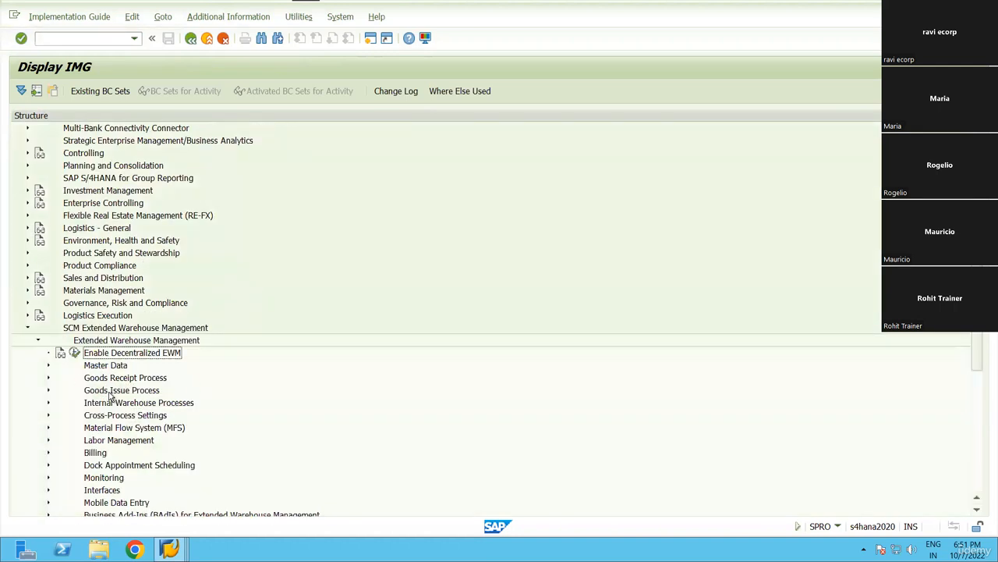
pyautogui.press('Down')
pyautogui.press('Down')
pyautogui.press('Down')
pyautogui.press('Down')
pyautogui.press('Down')
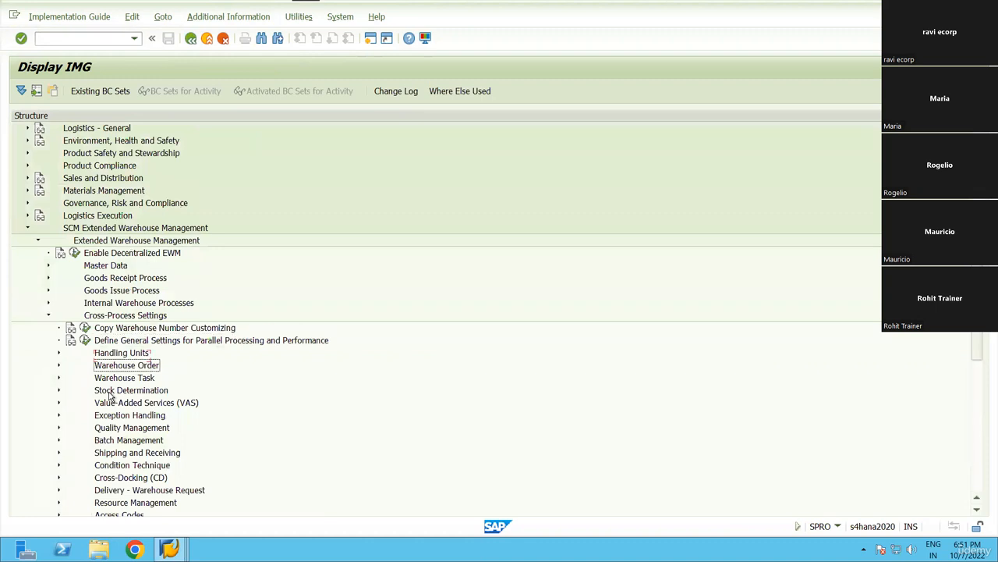
pyautogui.press('Right')
pyautogui.press('Down')
pyautogui.press('Down')
pyautogui.press('Down')
pyautogui.press('Left')
pyautogui.press('Return')
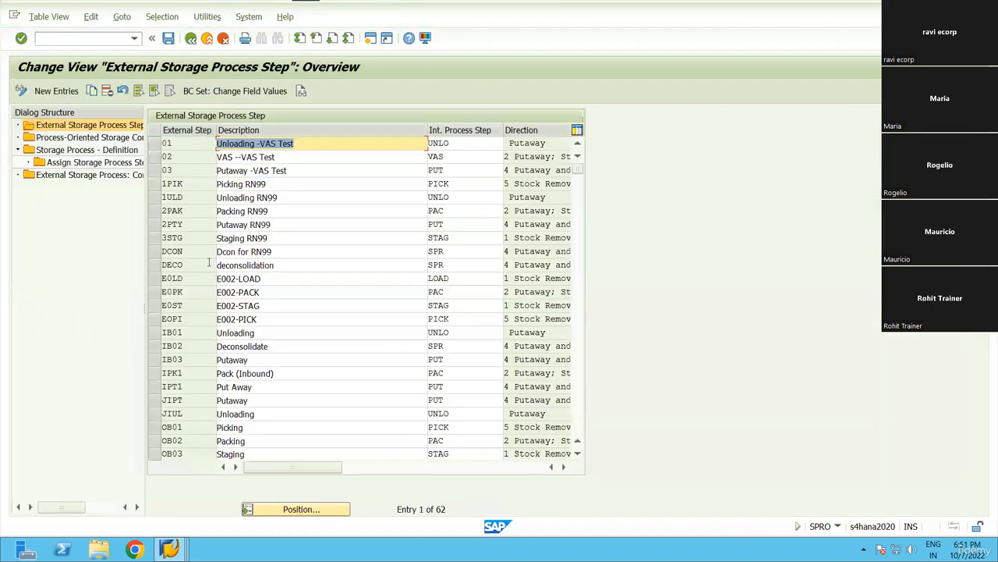
# Select external steps 1PIK, 2PAK and 3STG for RN99 and open the Process-Oriented Storage Control table.
pyautogui.click(157, 184)
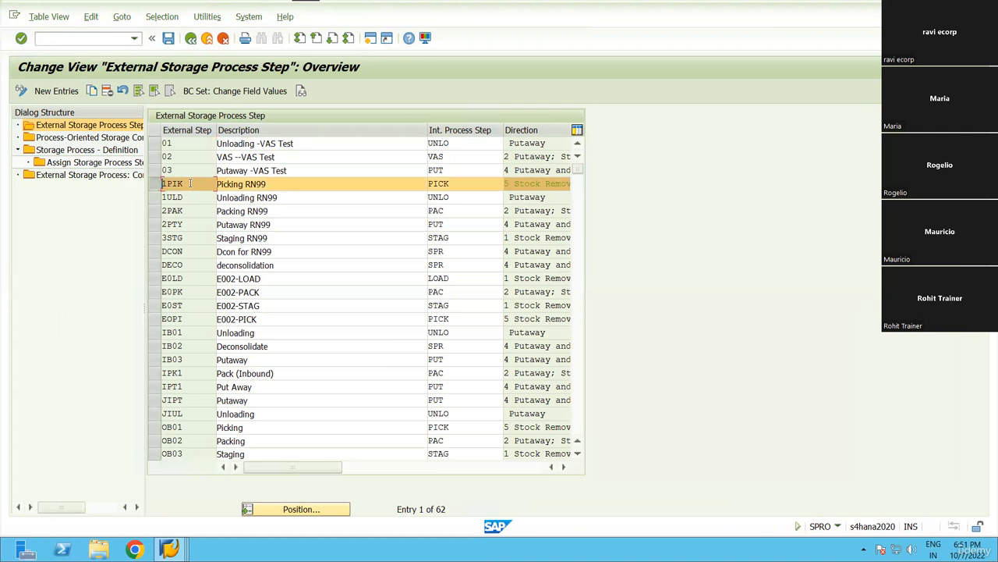
pyautogui.click(154, 211)
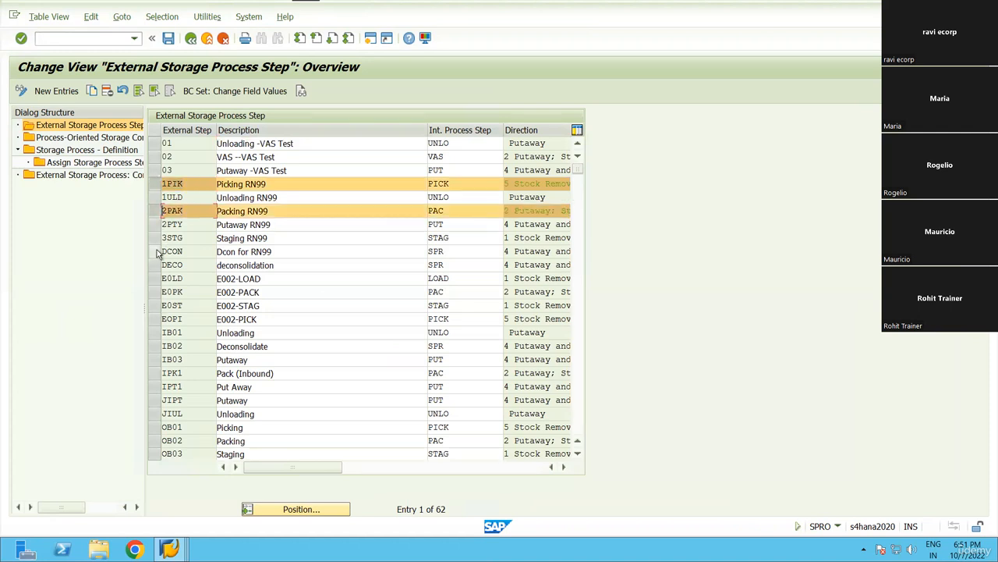
pyautogui.click(154, 239)
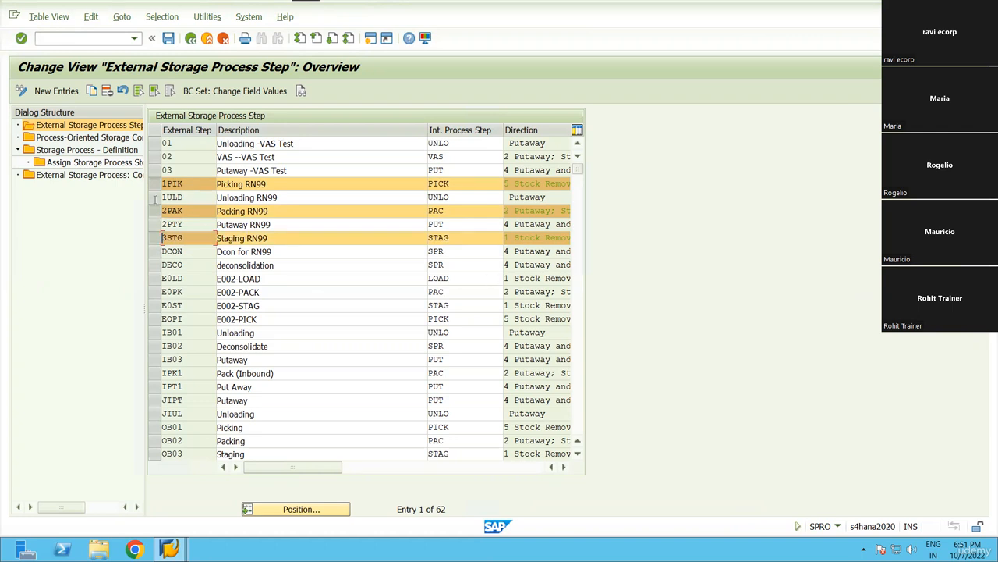
pyautogui.doubleClick(83, 139)
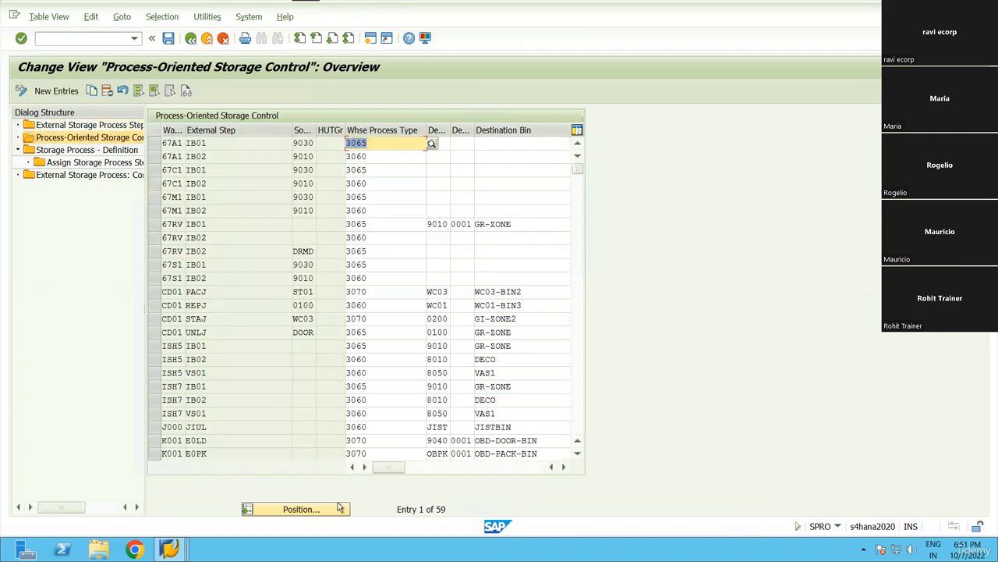
pyautogui.click(339, 508)
pyautogui.write('RN99')
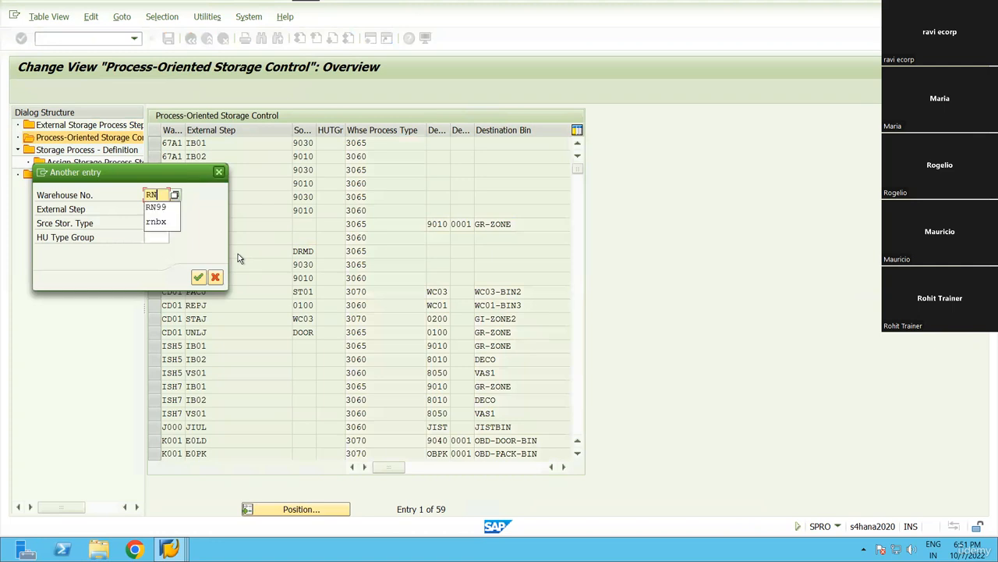
pyautogui.press('Tab')
pyautogui.press('Tab')
pyautogui.press('Tab')
pyautogui.press('Tab')
pyautogui.press('Tab')
pyautogui.press('Return')
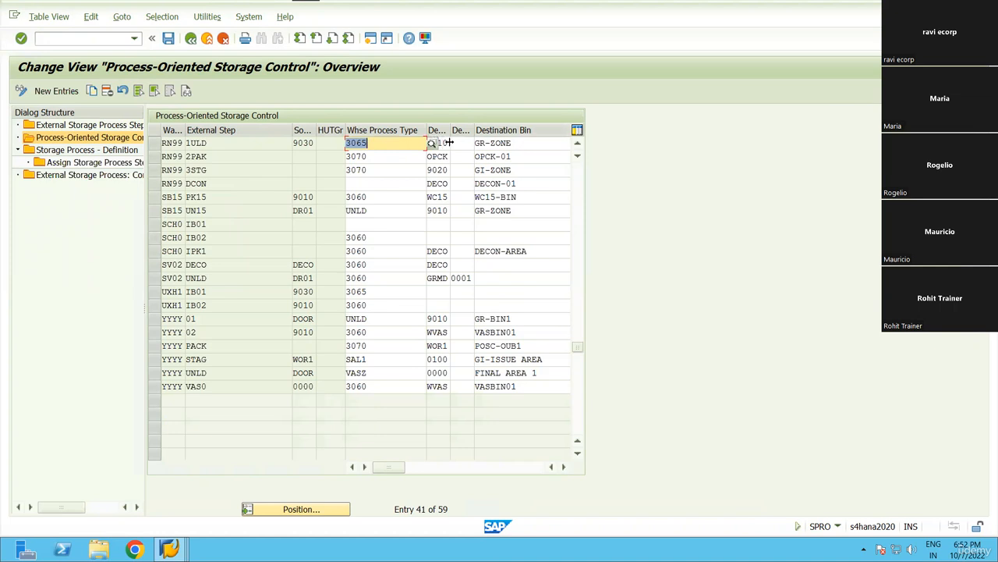
pyautogui.click(155, 159)
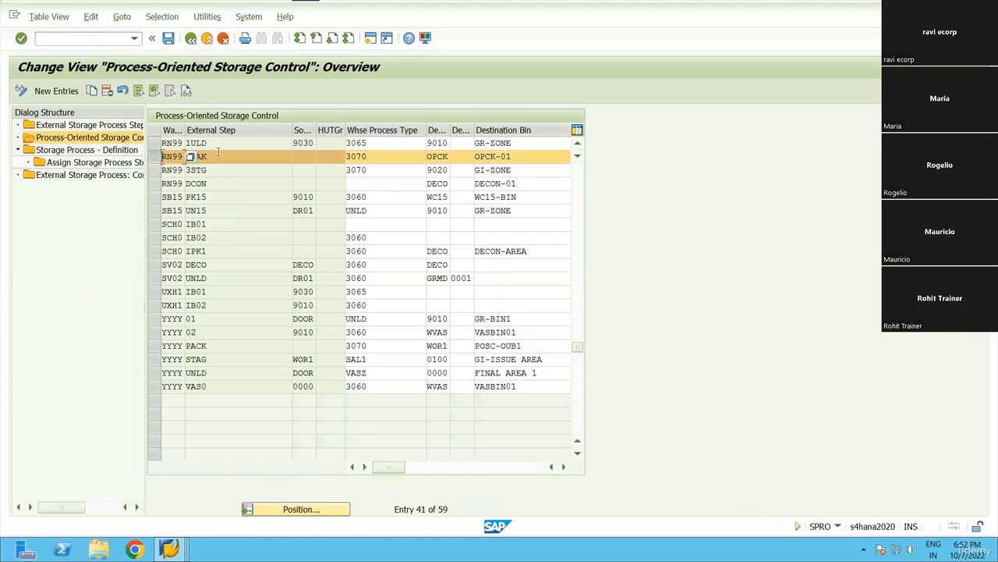
pyautogui.moveTo(219, 153); pyautogui.dragTo(175, 161)
pyautogui.click(521, 154)
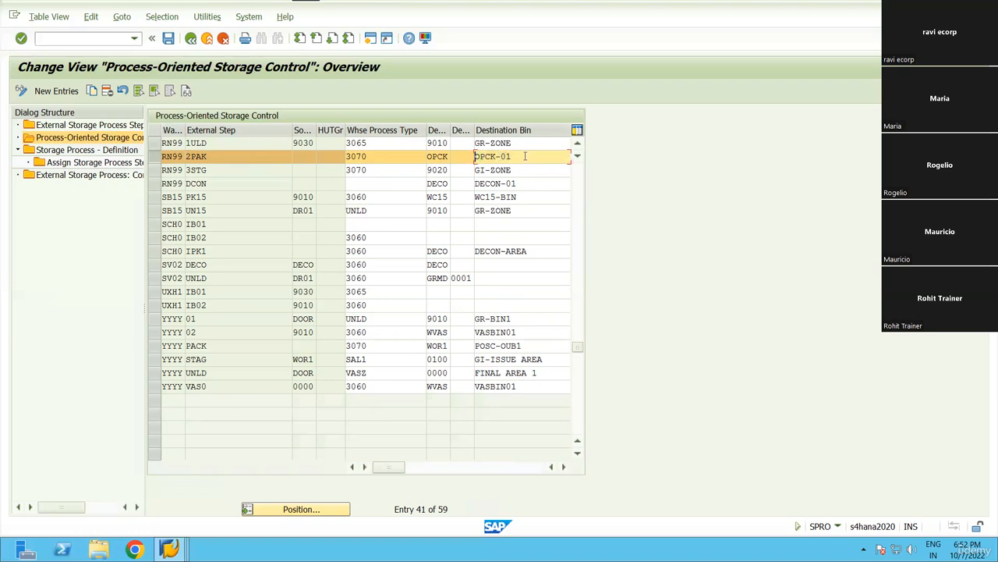
pyautogui.click(378, 158)
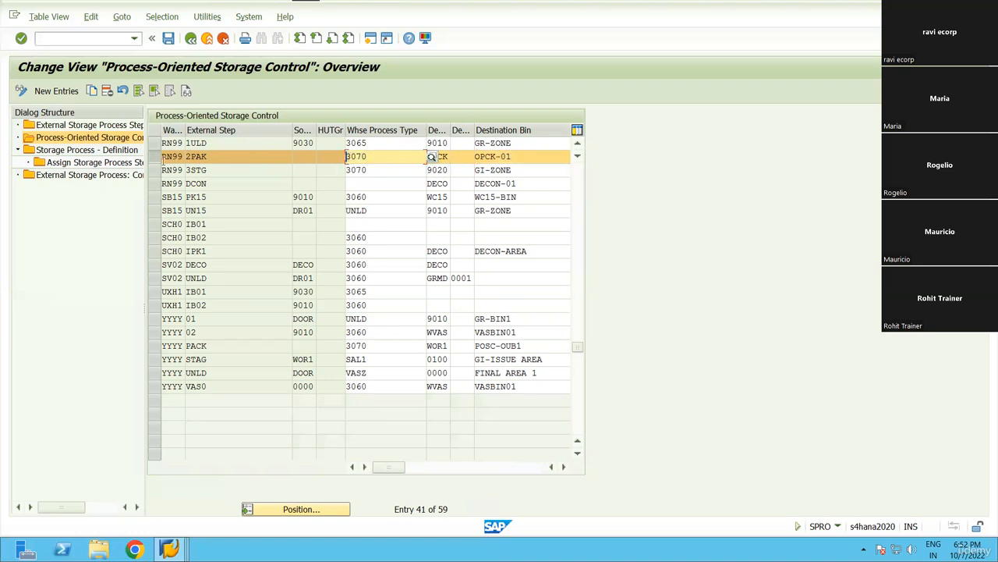
pyautogui.click(155, 173)
pyautogui.moveTo(546, 168); pyautogui.dragTo(473, 172)
pyautogui.click(524, 172)
pyautogui.moveTo(384, 173); pyautogui.dragTo(341, 174)
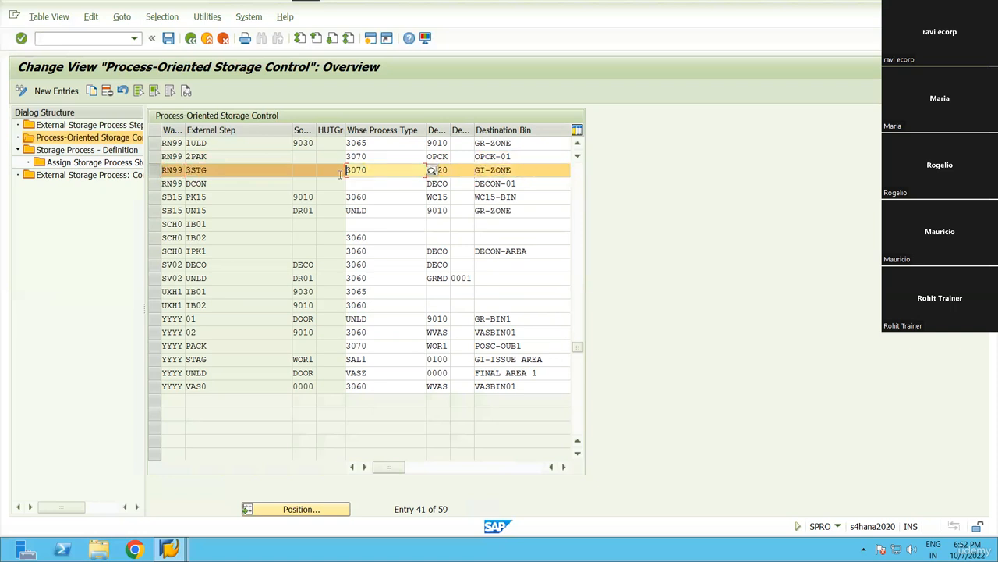
# Open Storage Process - Definition and position to warehouse RN99, process OUT.
pyautogui.doubleClick(81, 151)
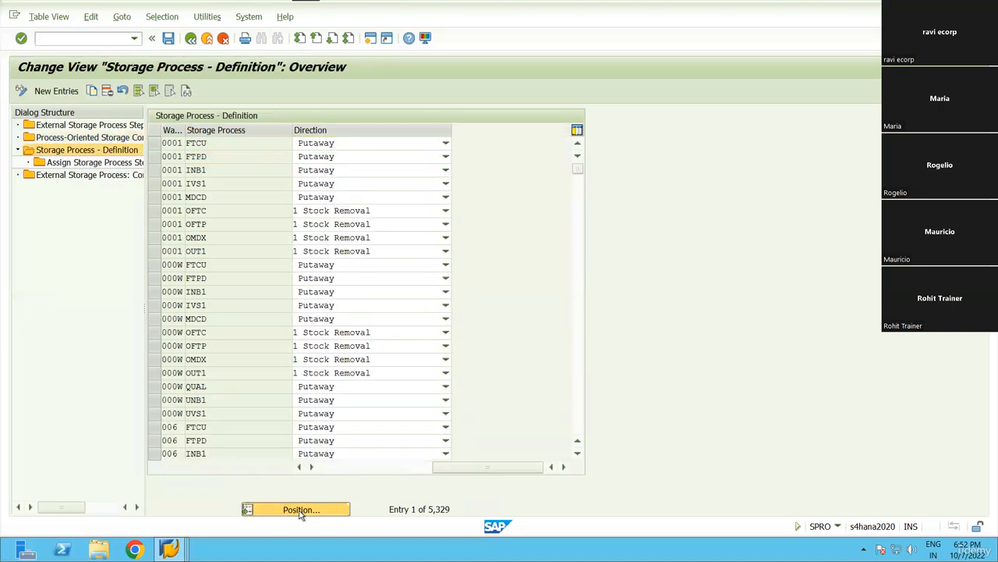
pyautogui.click(301, 510)
pyautogui.write('RN99')
pyautogui.press('Tab')
pyautogui.write('S')
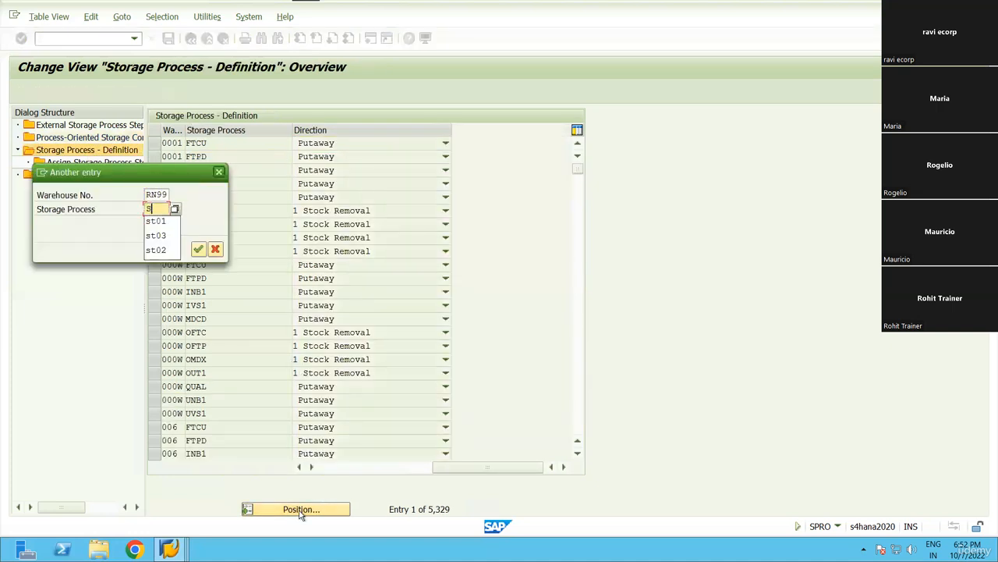
pyautogui.press('BackSpace')
pyautogui.write('OUT1')
pyautogui.press('Return')
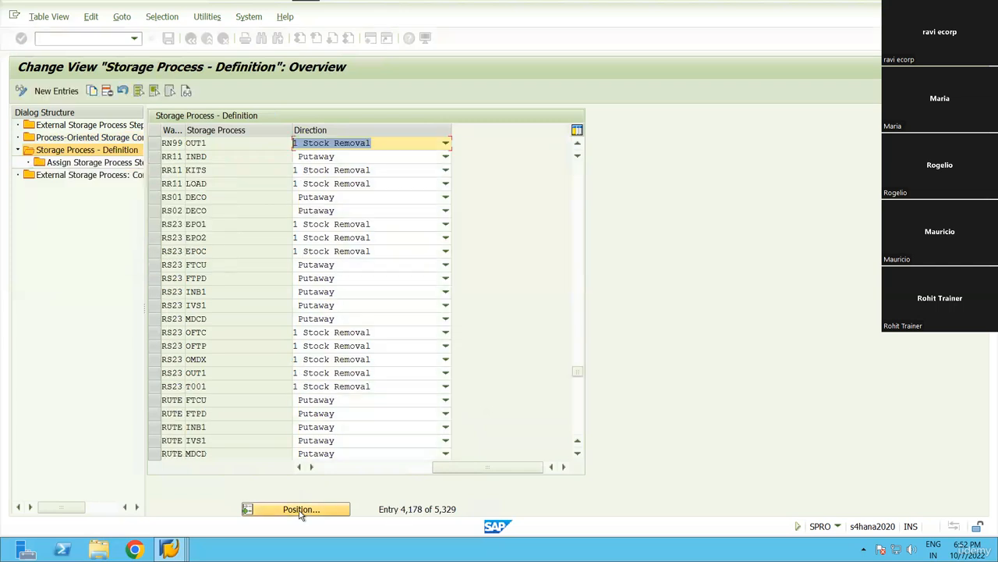
# Open the steps assigned to RN99 OUT1 and review 1PIK, 2PAK and 3STG.
pyautogui.click(165, 145)
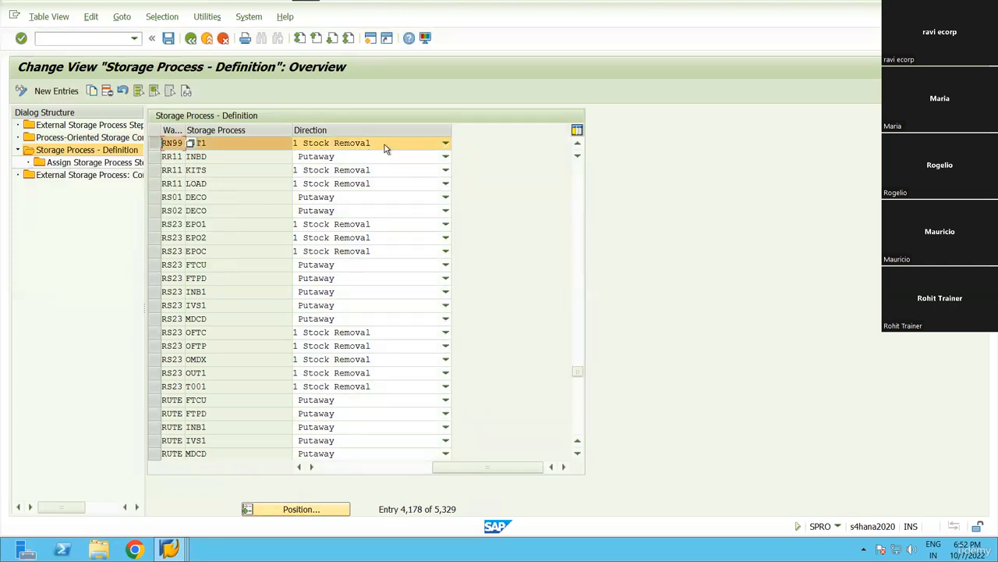
pyautogui.doubleClick(93, 162)
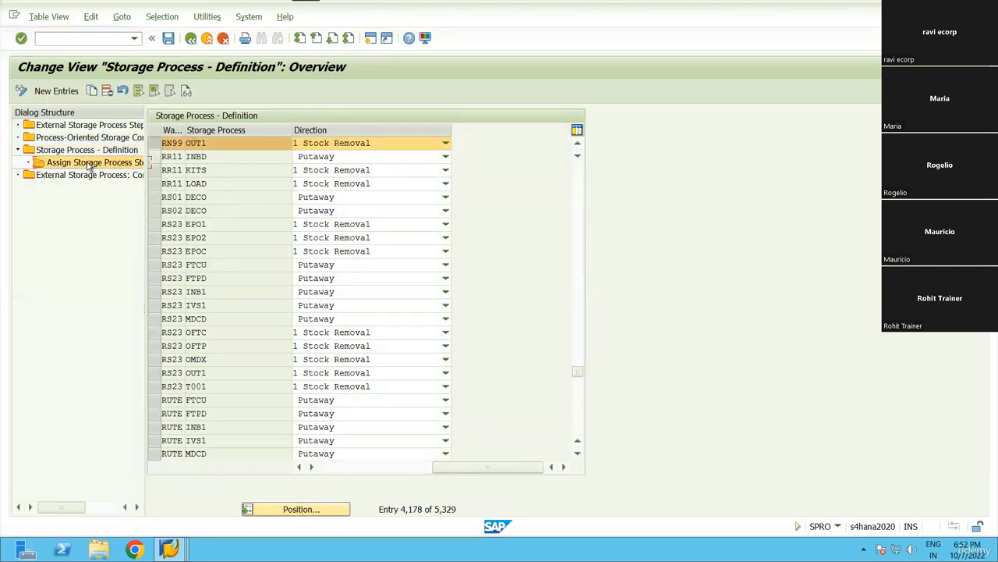
pyautogui.click(164, 187)
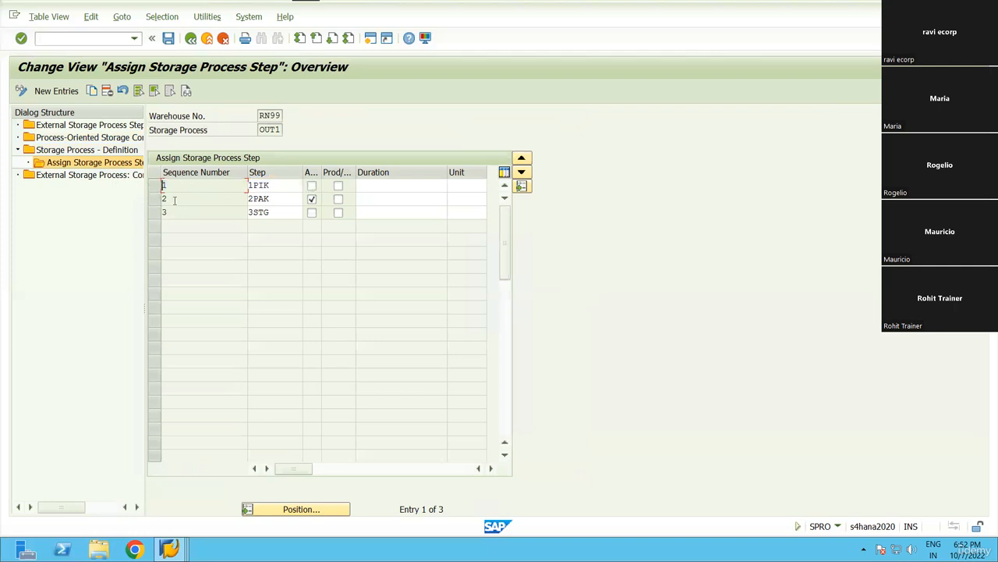
pyautogui.click(172, 200)
pyautogui.click(259, 186)
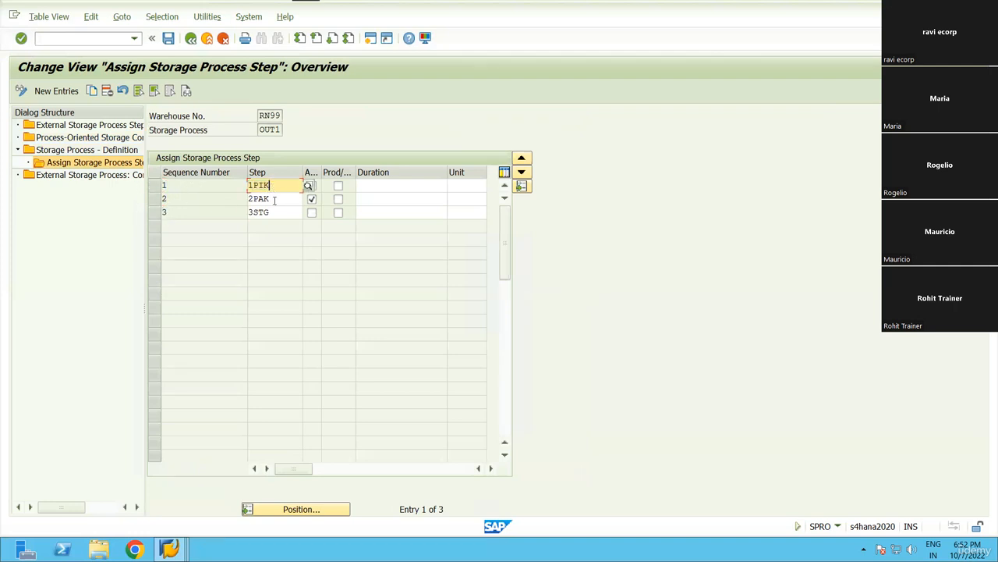
pyautogui.click(273, 200)
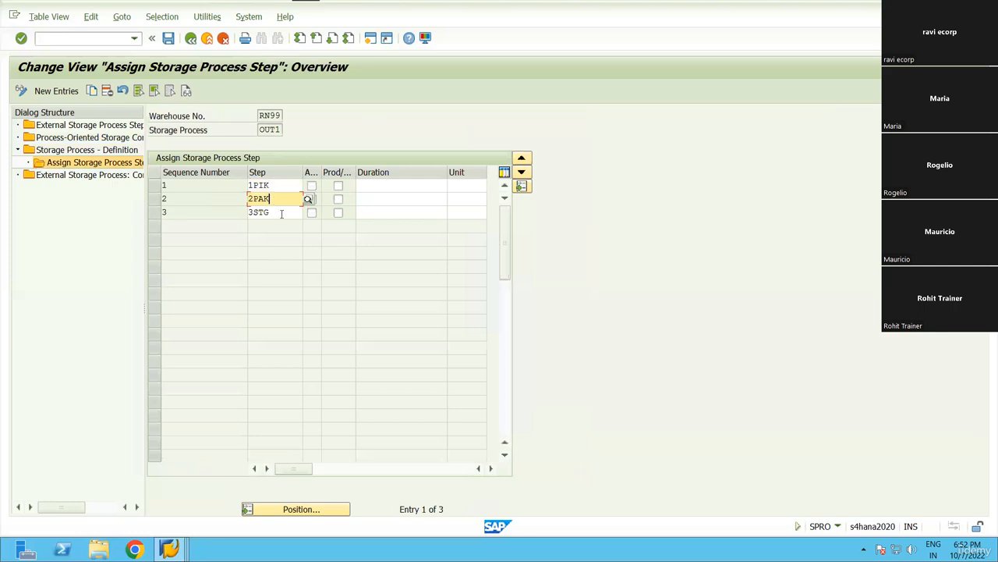
pyautogui.click(282, 213)
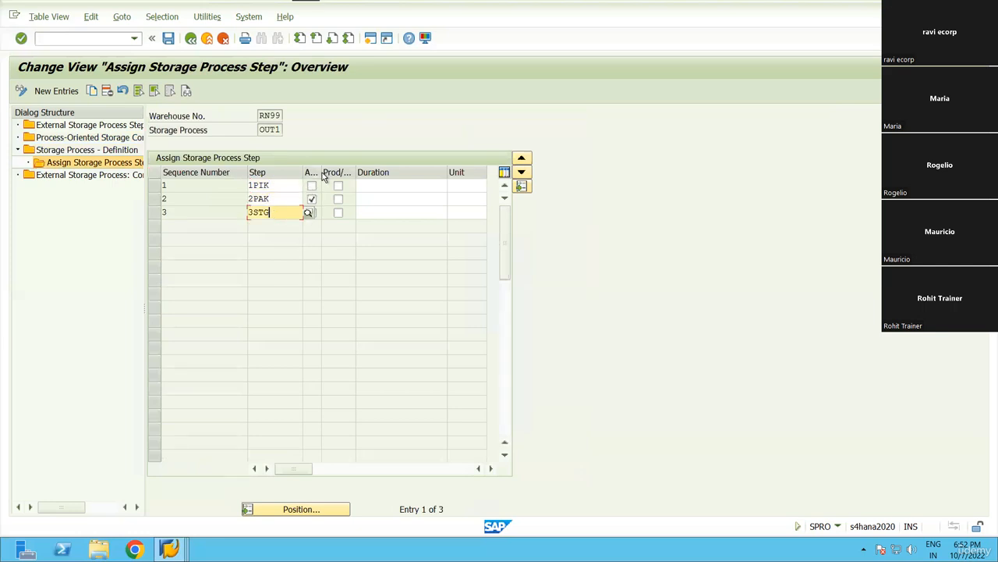
pyautogui.moveTo(320, 173); pyautogui.dragTo(348, 173)
# Highlight the 2PAK step name, then go back to the storage process definitions.
pyautogui.click(249, 199)
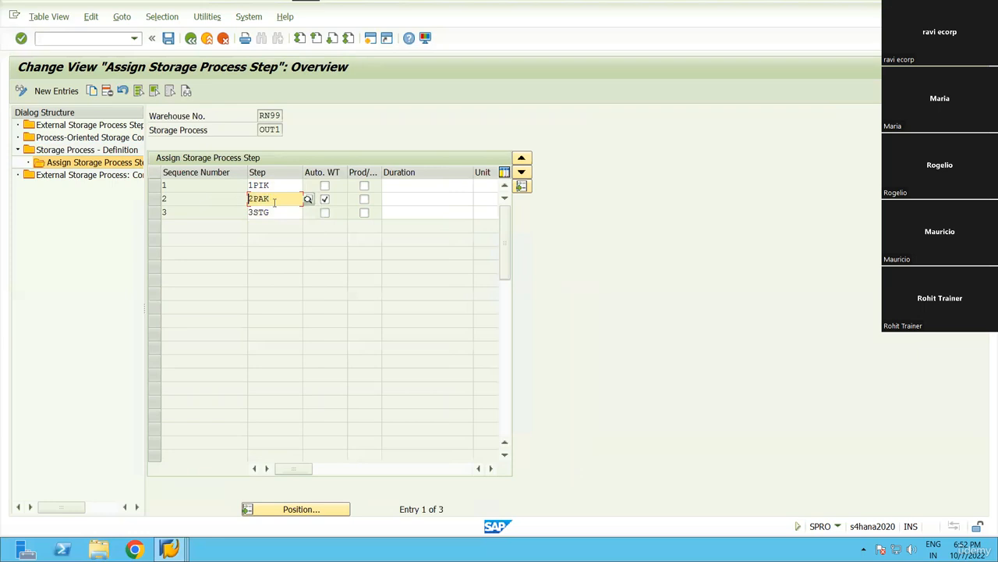
pyautogui.moveTo(271, 204); pyautogui.dragTo(236, 205)
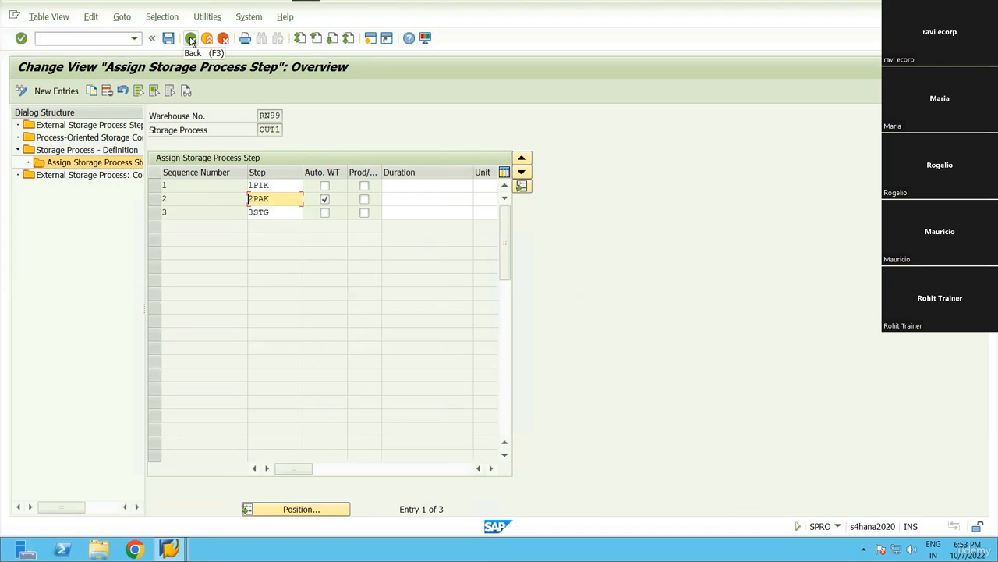
pyautogui.click(262, 129)
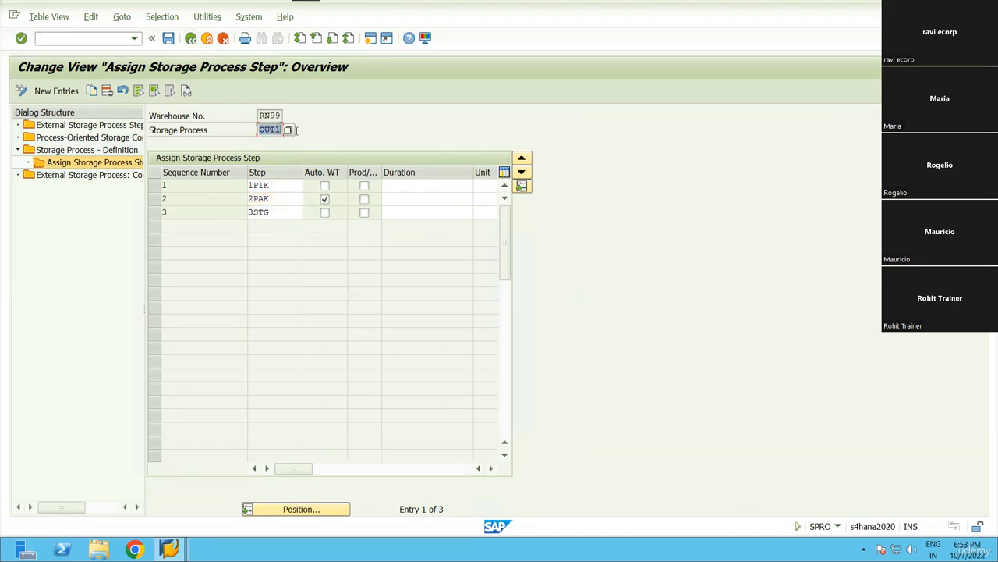
pyautogui.click(189, 41)
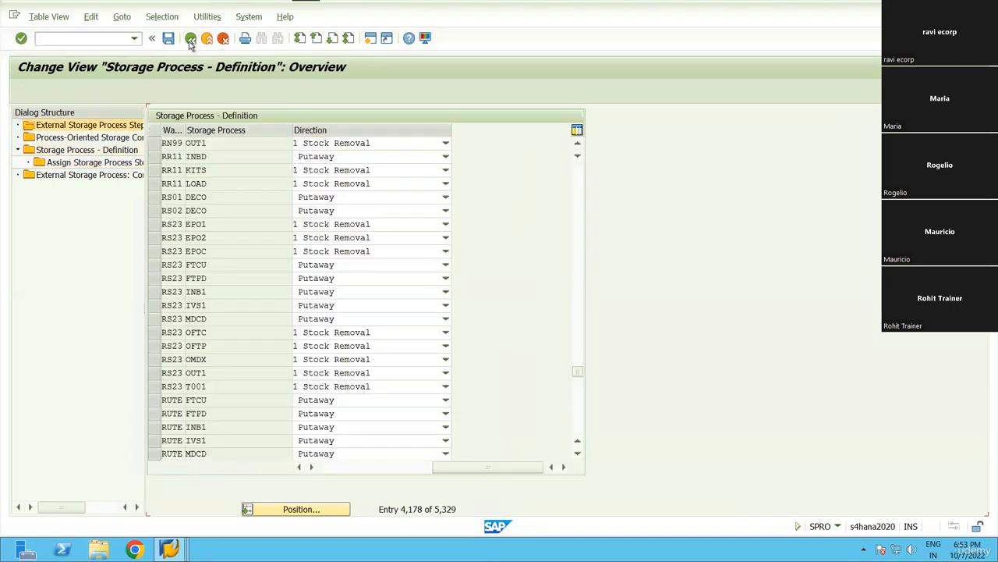
# Back in the IMG tree, collapse Warehouse Task and expand the Warehouse Order activities.
pyautogui.click(190, 40)
pyautogui.click(189, 41)
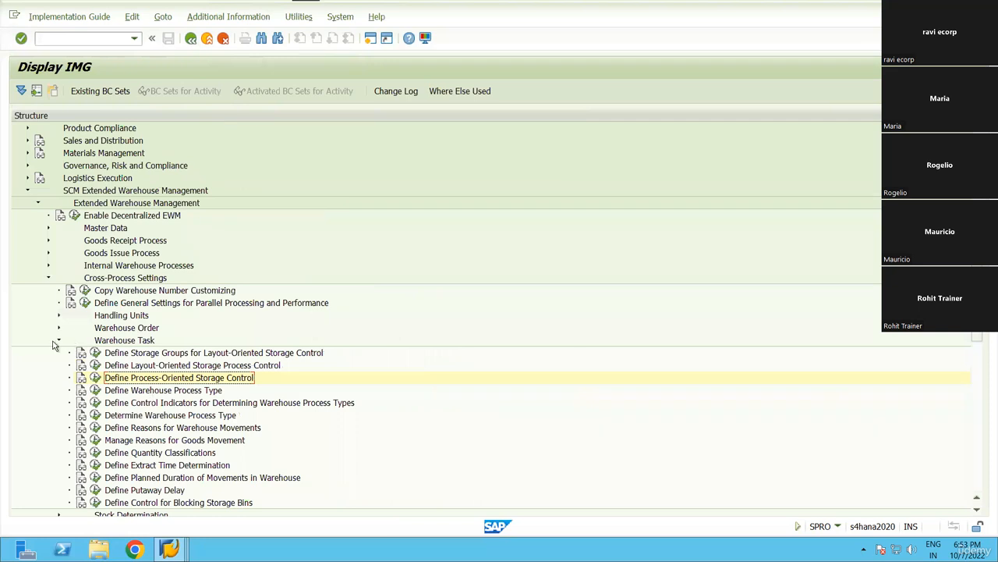
pyautogui.click(58, 340)
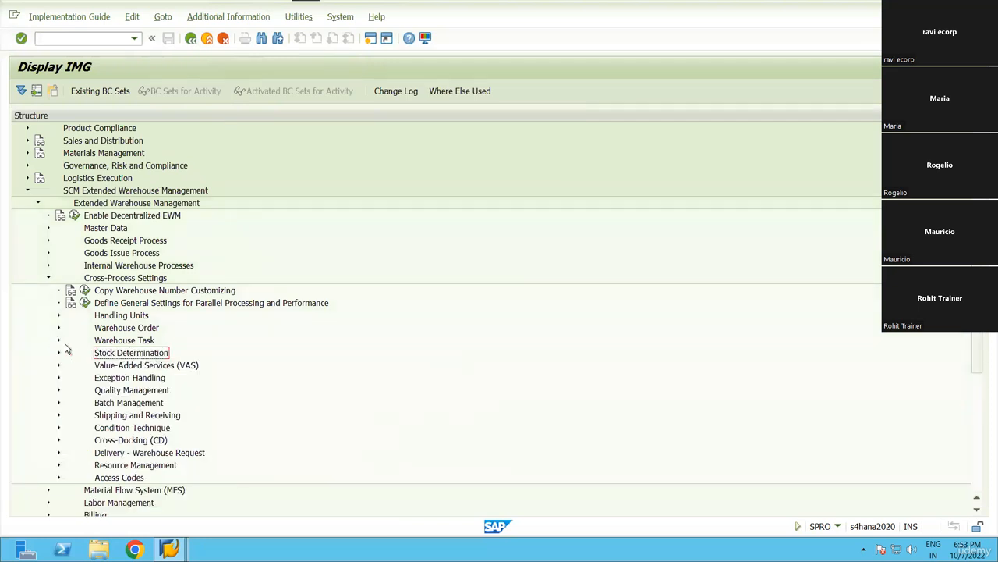
pyautogui.click(59, 328)
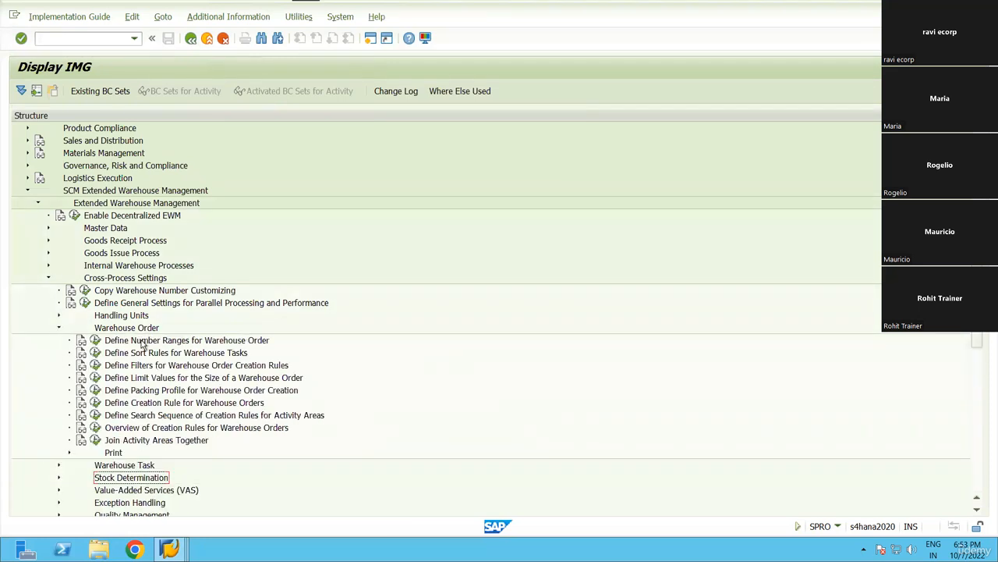
pyautogui.click(158, 344)
pyautogui.press('Down')
pyautogui.press('Down')
pyautogui.press('Down')
pyautogui.press('Down')
pyautogui.press('Down')
pyautogui.press('Down')
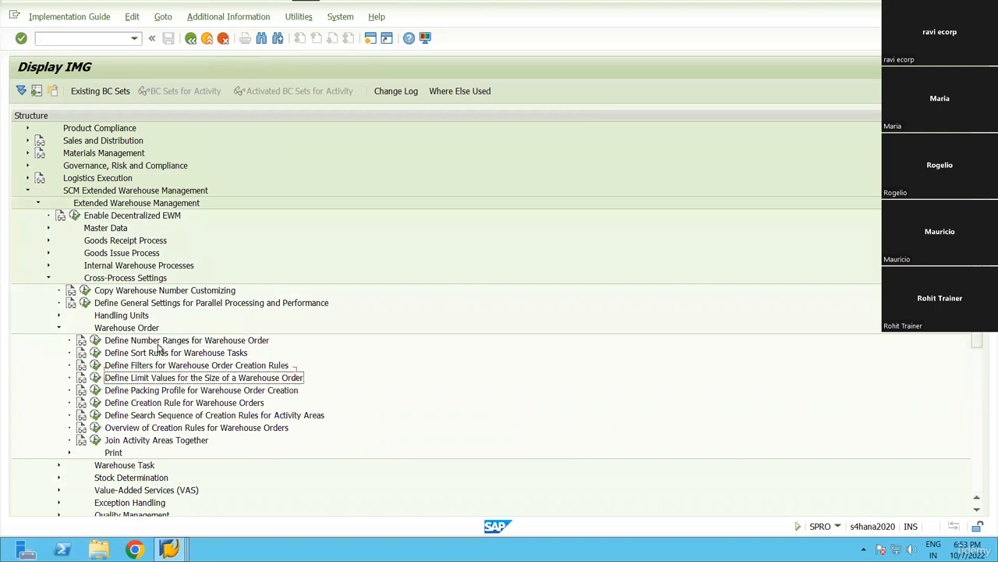
# Open Define Creation Rule for Warehouse Orders and filter Warehouse Number to RN99.
pyautogui.press('Up')
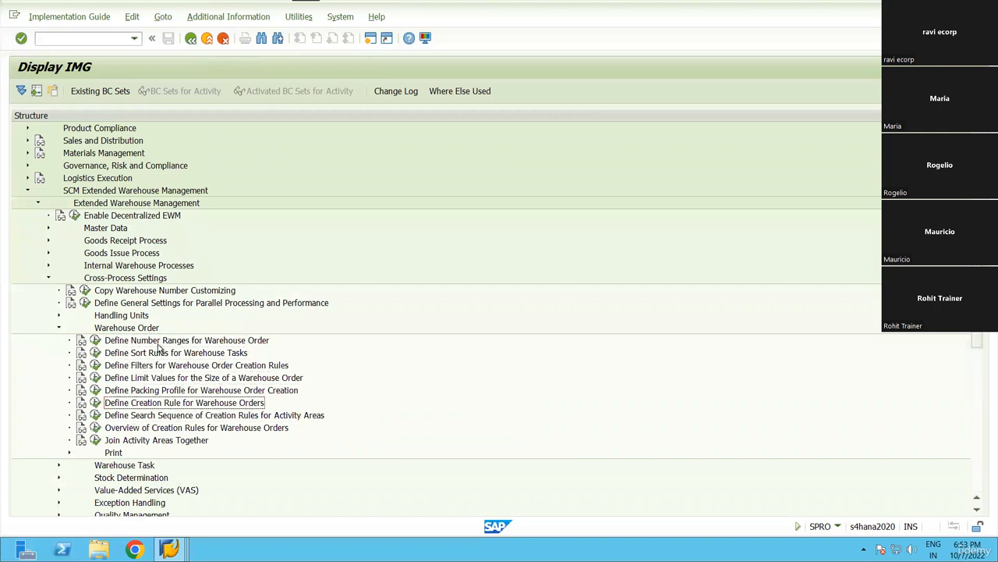
pyautogui.press('Return')
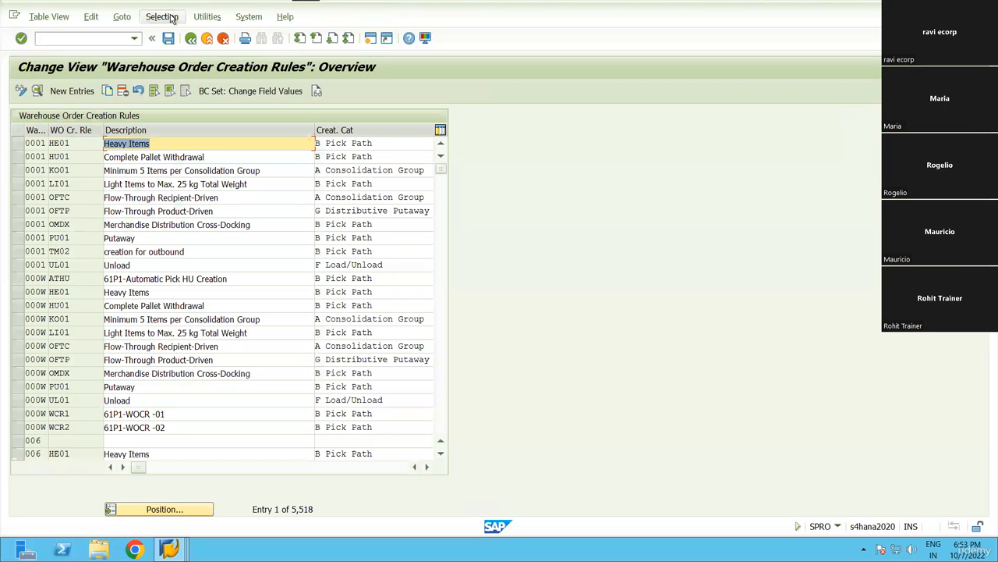
pyautogui.click(171, 19)
pyautogui.click(170, 32)
pyautogui.scroll(-5, 85, 259)
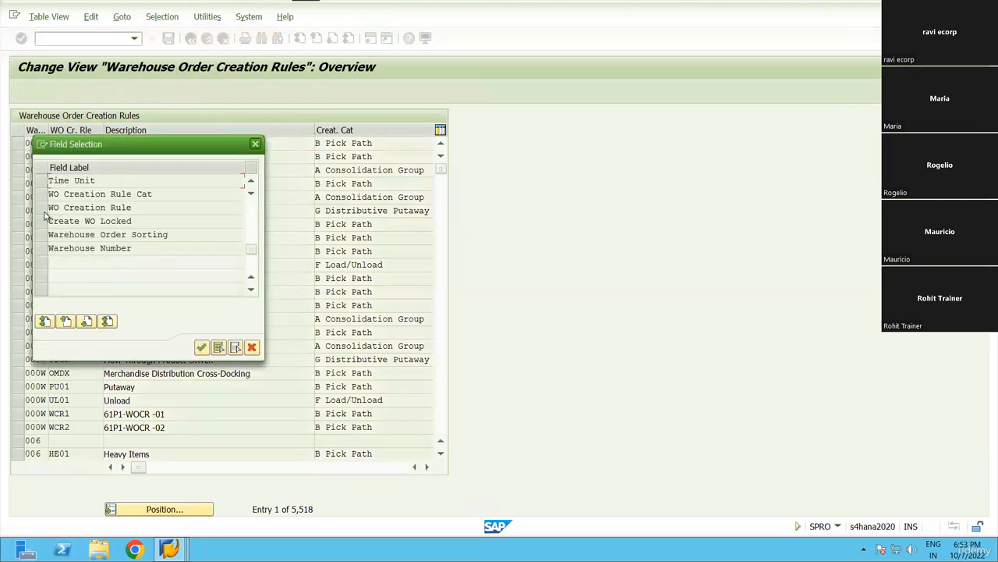
pyautogui.click(42, 248)
pyautogui.click(201, 346)
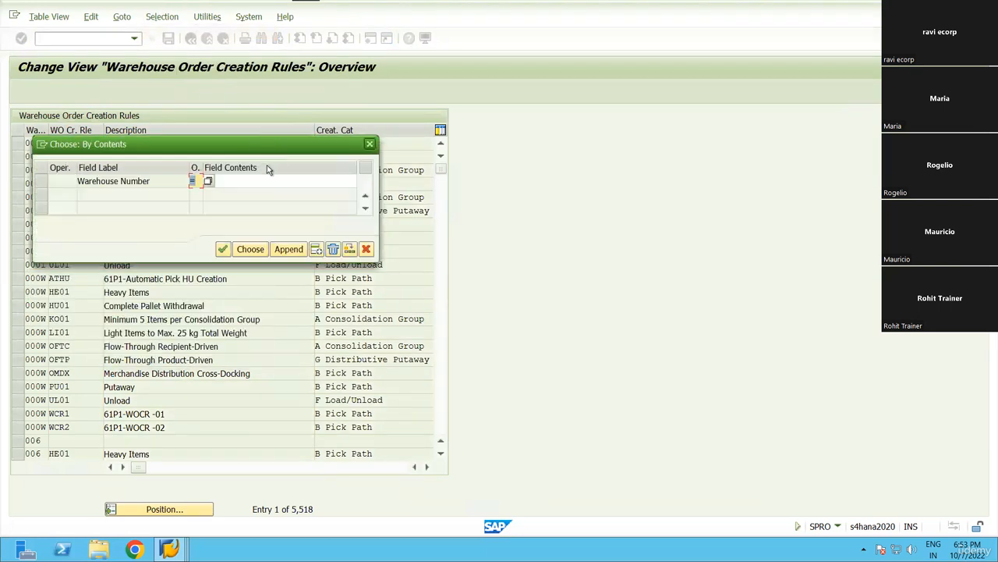
pyautogui.click(250, 180)
pyautogui.write('RN99')
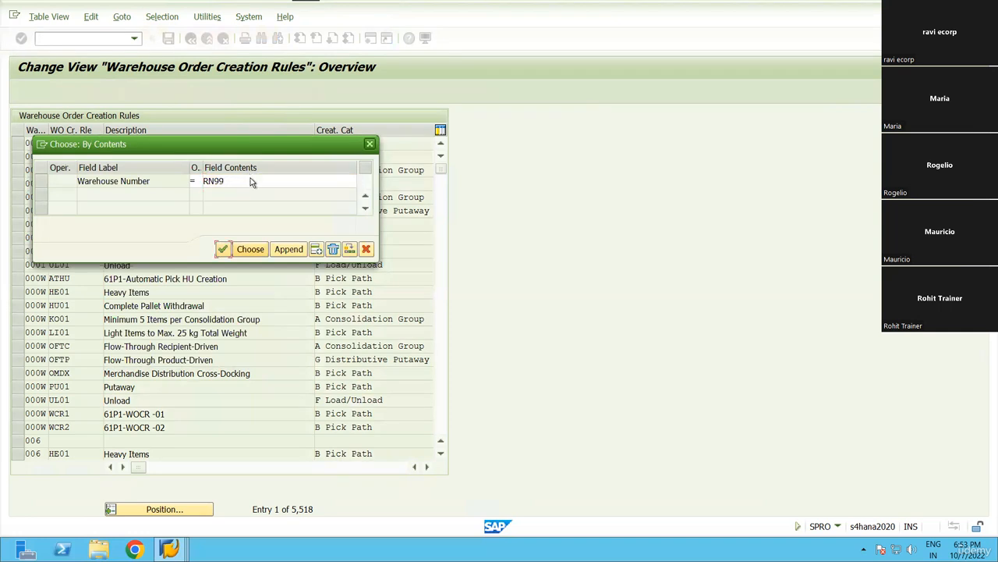
pyautogui.press('Return')
# Review details of rules WCR1–WCR3 with storage process OUT1, save, and return to the IMG tree.
pyautogui.moveTo(18, 144); pyautogui.dragTo(19, 171)
pyautogui.click(36, 92)
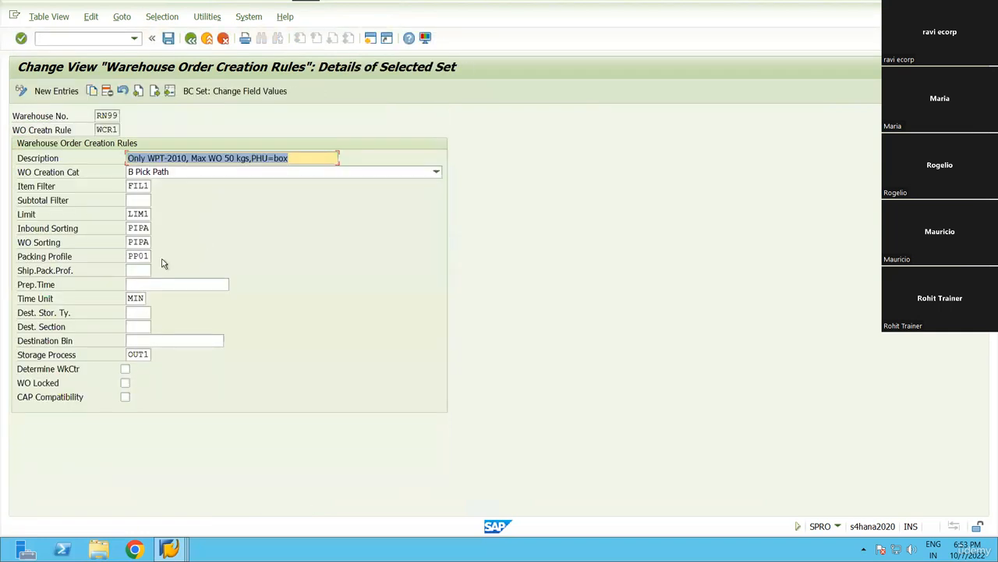
pyautogui.click(128, 354)
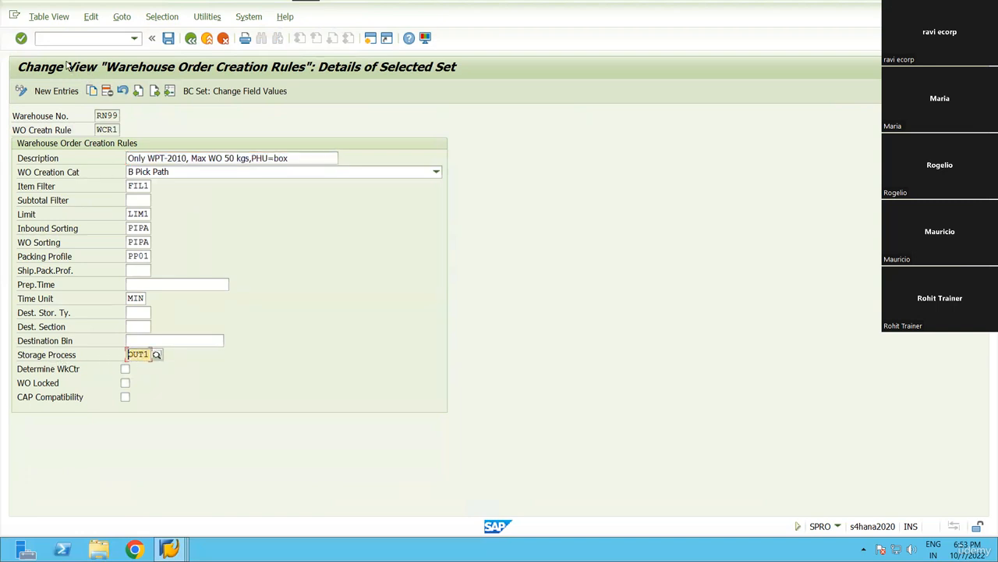
pyautogui.click(154, 90)
pyautogui.click(154, 91)
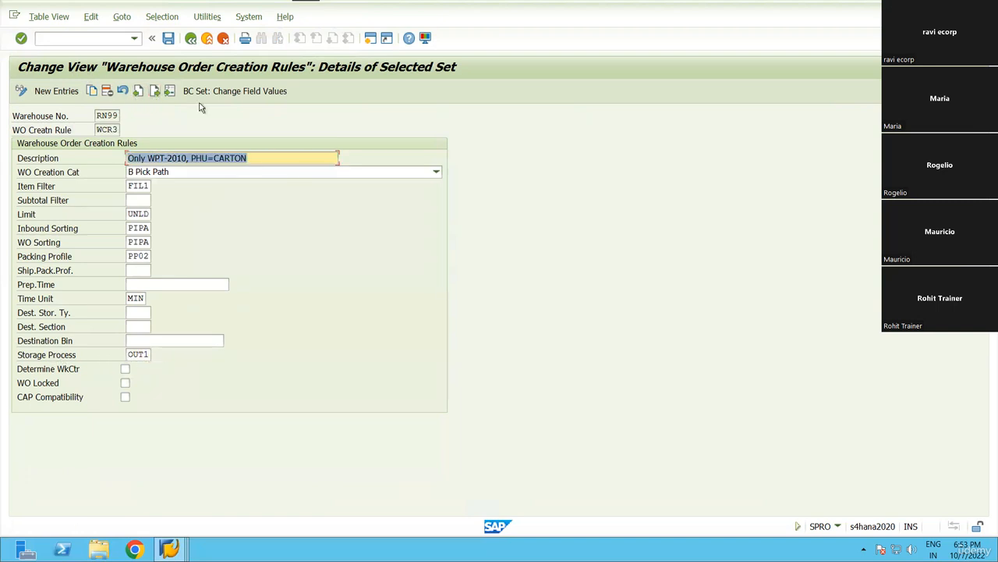
pyautogui.click(168, 38)
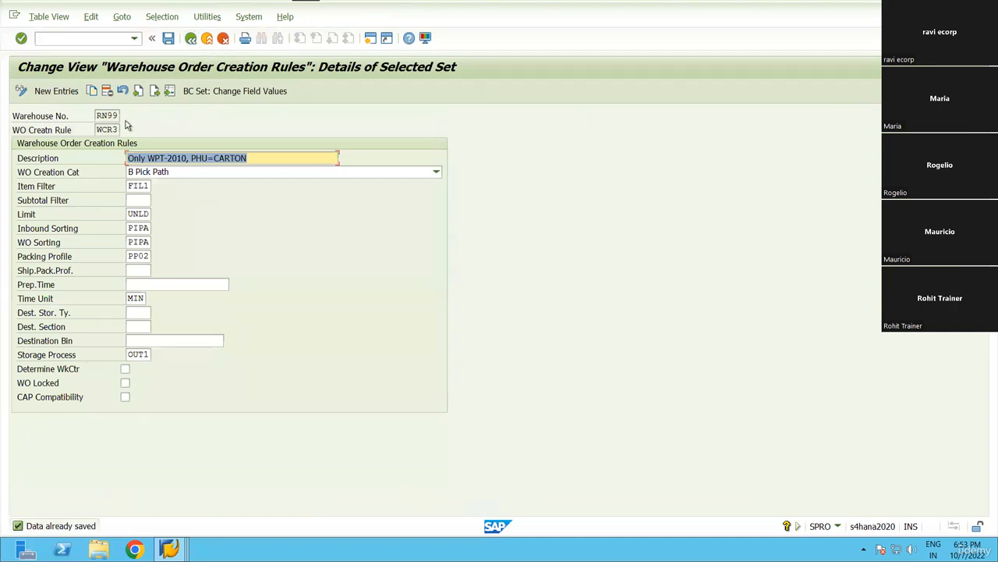
pyautogui.click(191, 38)
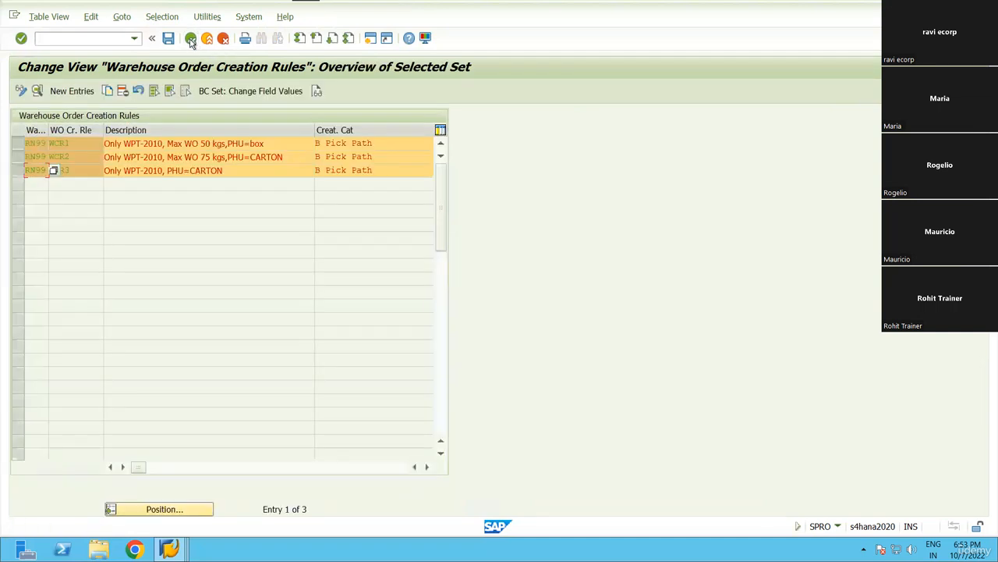
pyautogui.click(191, 37)
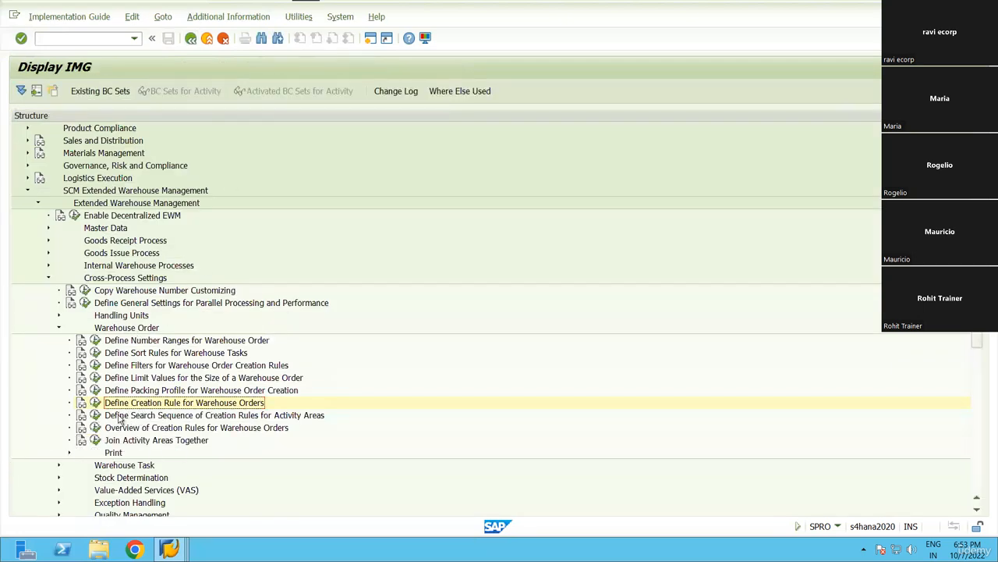
pyautogui.click(95, 415)
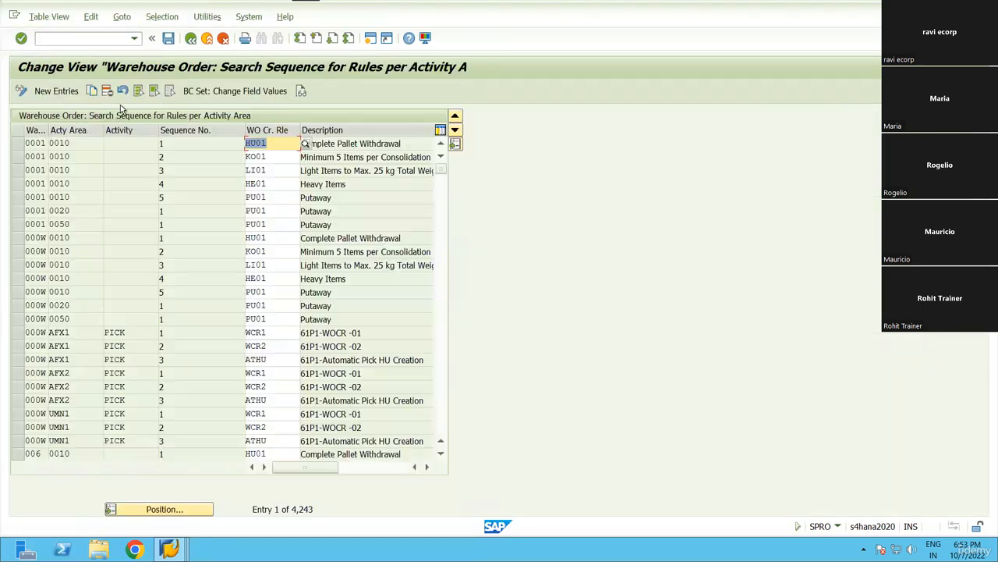
pyautogui.click(161, 16)
pyautogui.click(180, 31)
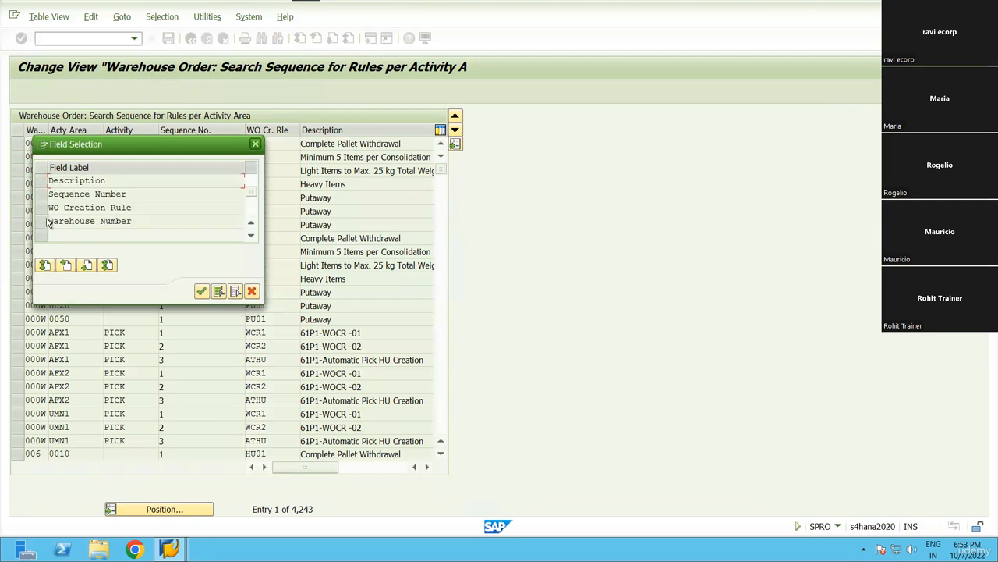
pyautogui.click(200, 291)
pyautogui.click(246, 178)
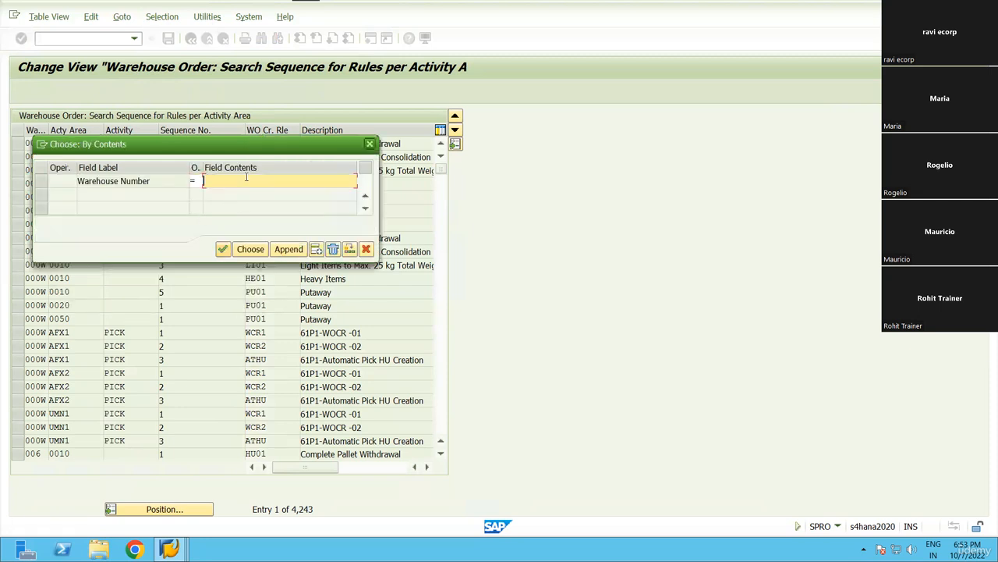
pyautogui.write('RN99')
pyautogui.click(248, 249)
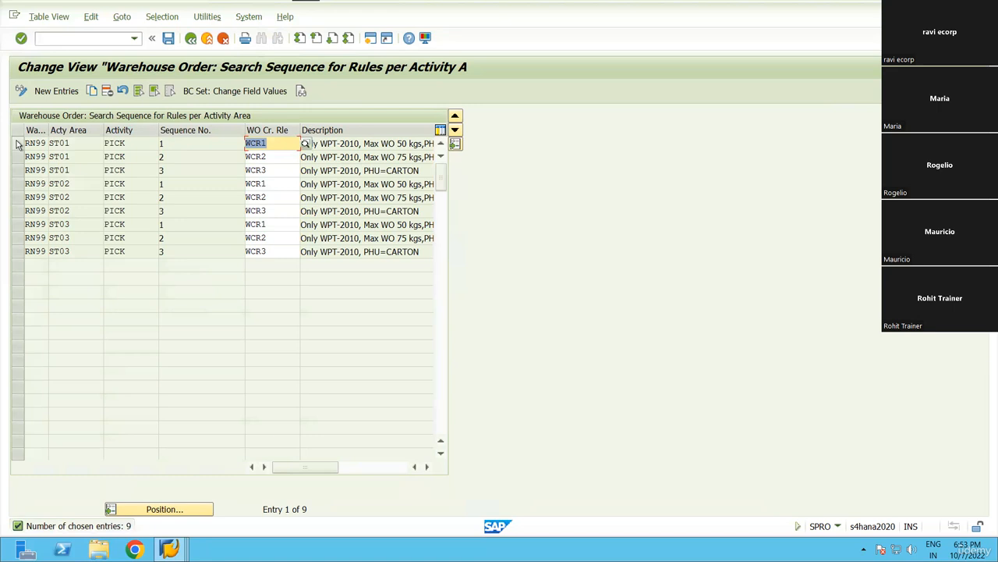
pyautogui.moveTo(72, 144); pyautogui.dragTo(50, 144)
pyautogui.click(50, 145)
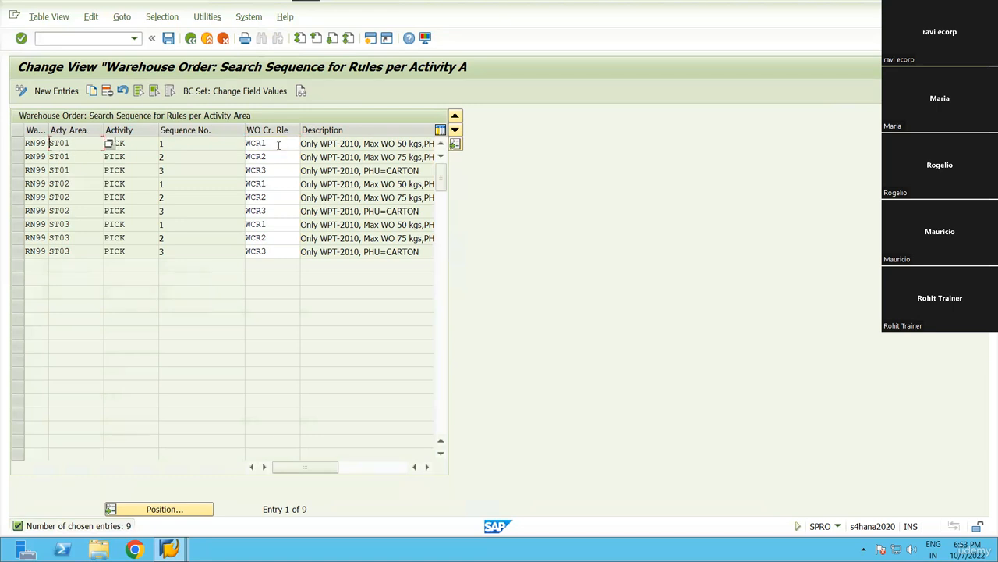
pyautogui.click(278, 145)
pyautogui.click(264, 170)
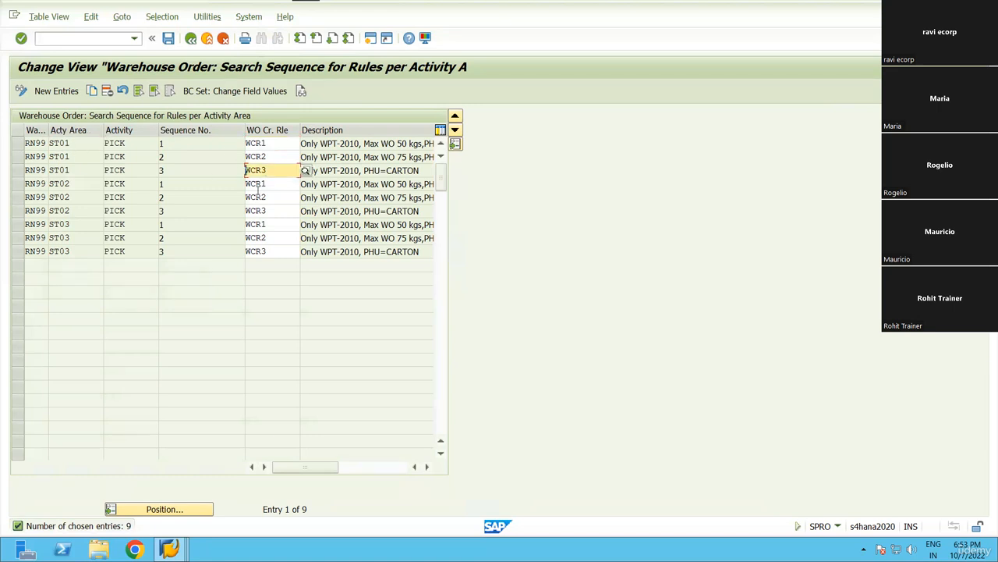
pyautogui.click(51, 183)
pyautogui.click(282, 183)
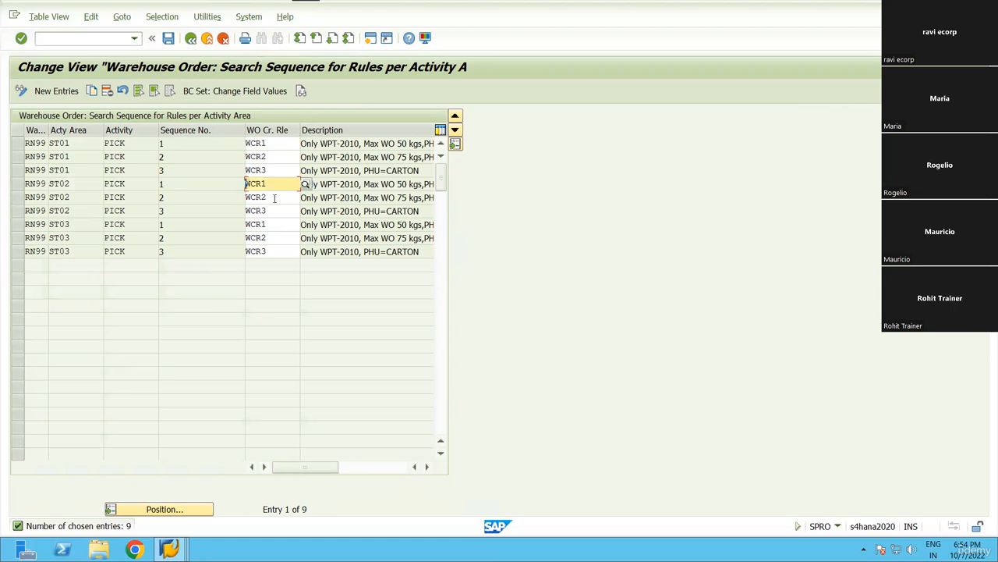
pyautogui.click(263, 197)
pyautogui.click(263, 211)
pyautogui.click(246, 210)
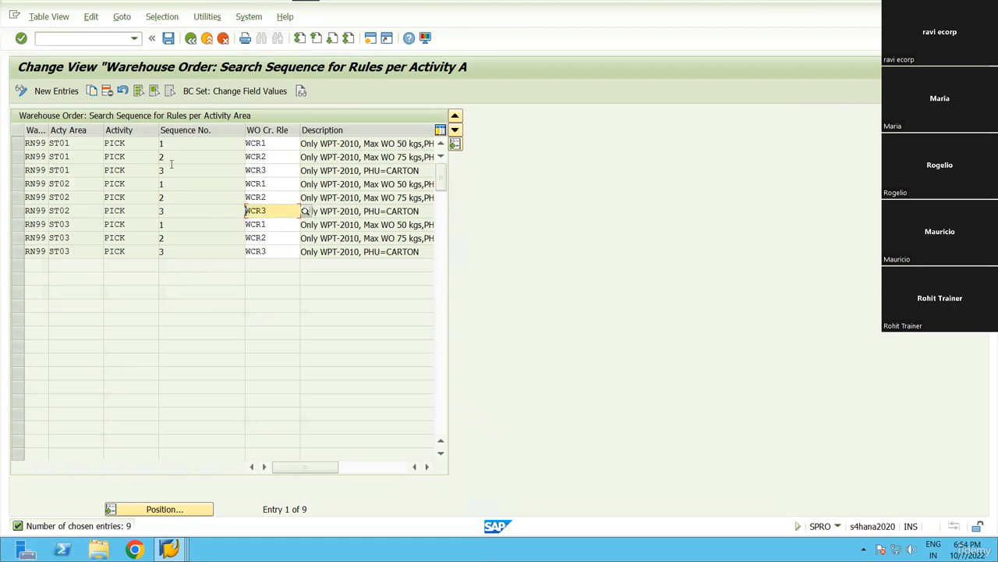
pyautogui.click(171, 143)
pyautogui.click(51, 226)
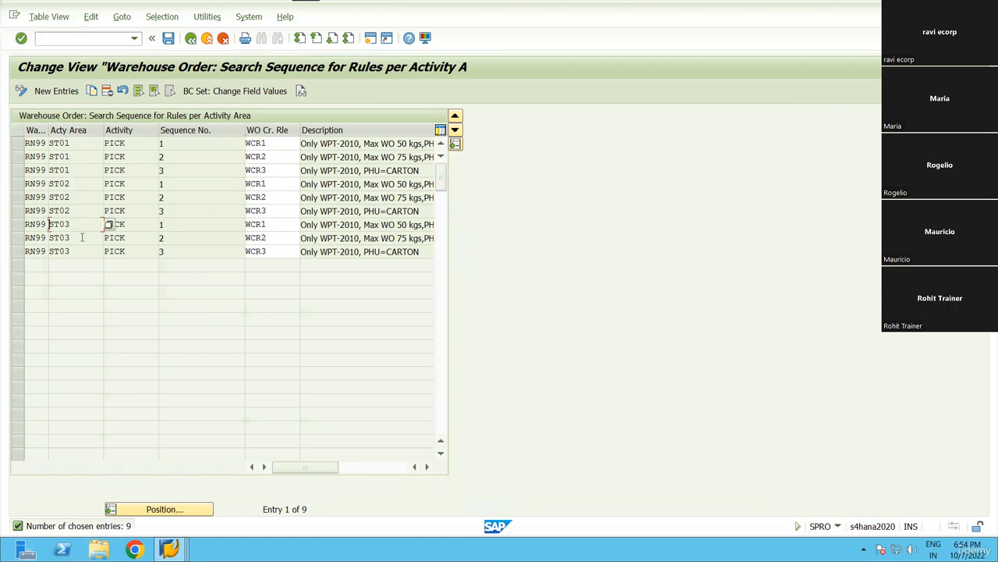
pyautogui.click(71, 238)
pyautogui.click(286, 226)
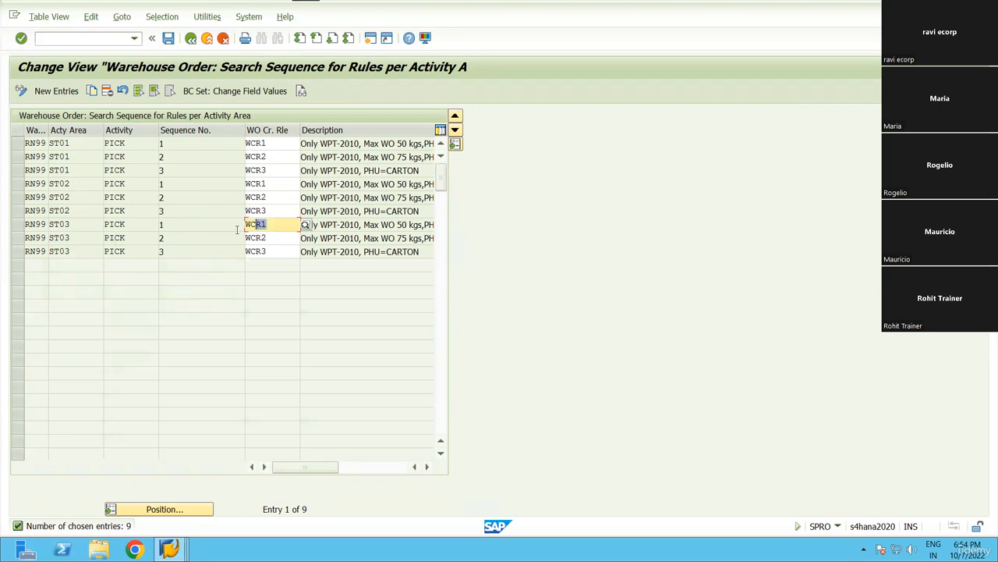
pyautogui.click(273, 238)
pyautogui.click(272, 251)
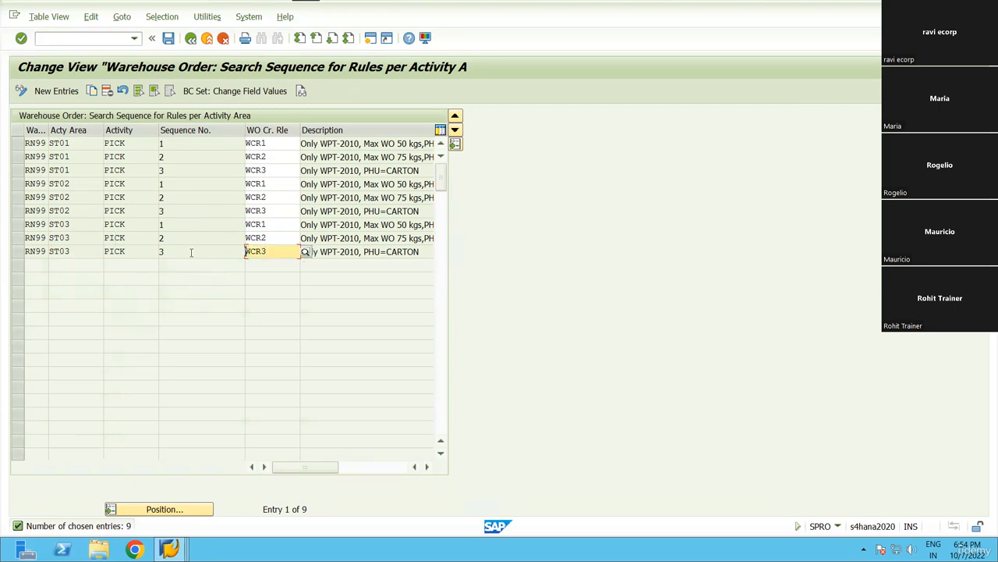
pyautogui.click(191, 38)
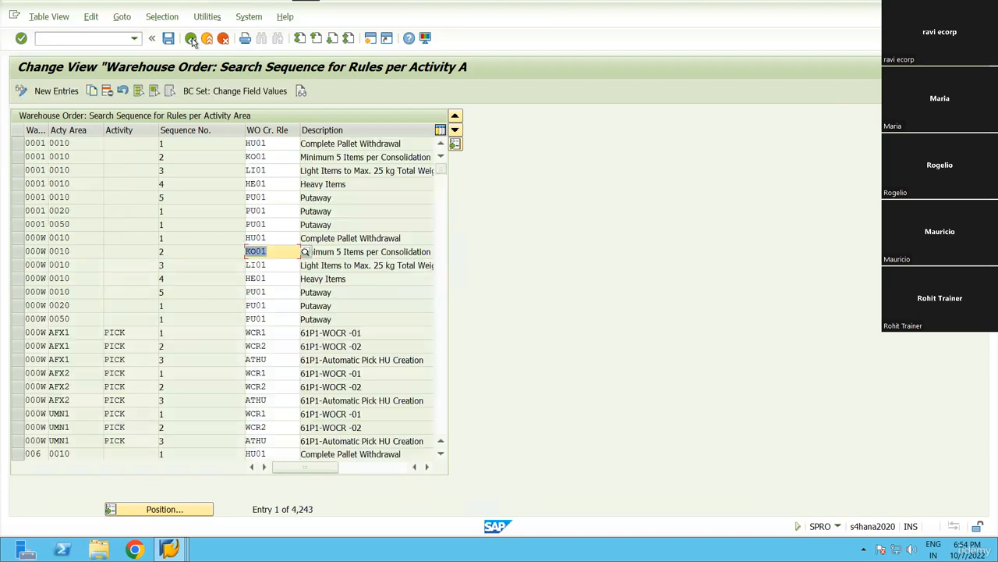
pyautogui.click(191, 39)
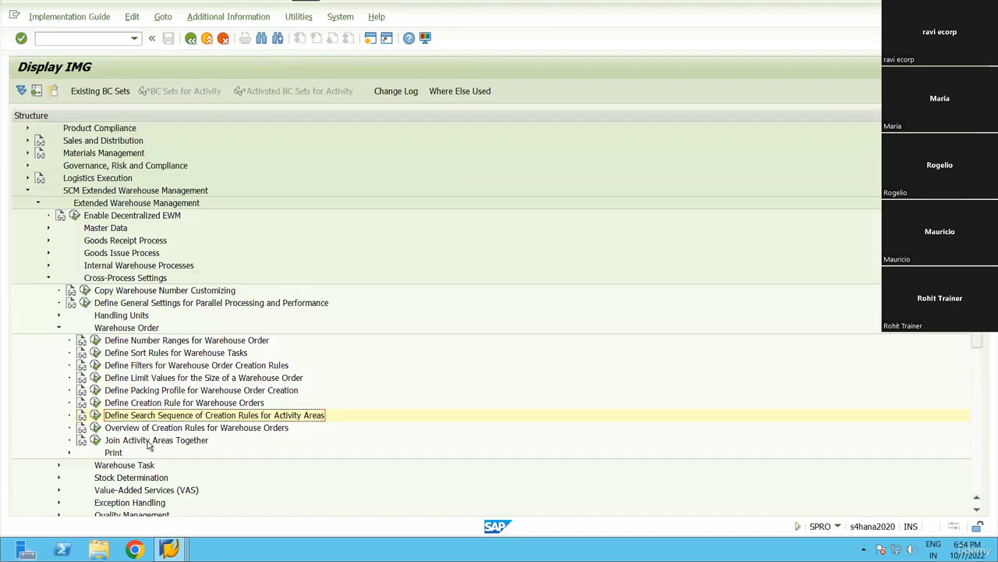
# Collapse Warehouse Order, expand Warehouse Task and open Define Warehouse Process Type.
pyautogui.click(59, 328)
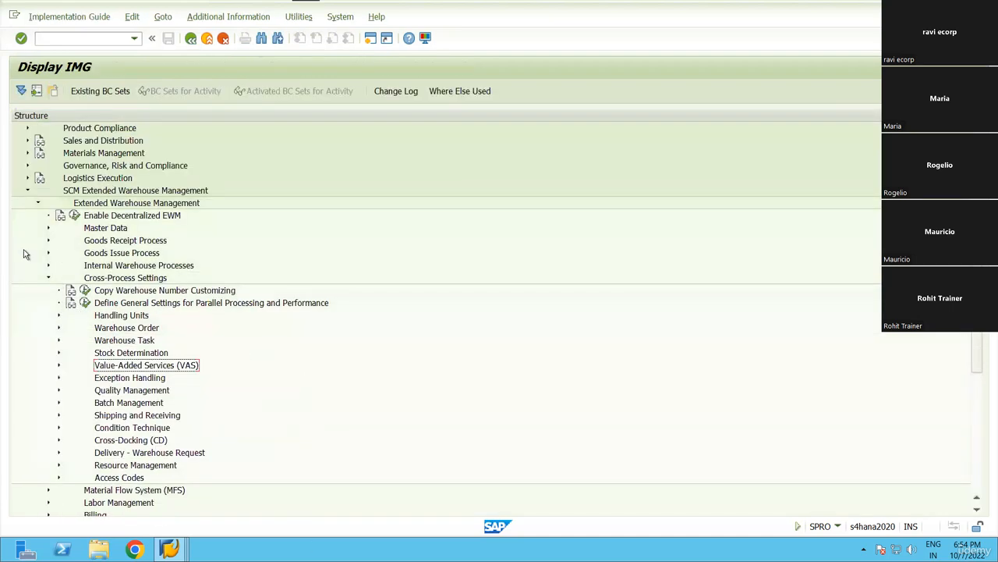
pyautogui.click(83, 344)
pyautogui.click(58, 340)
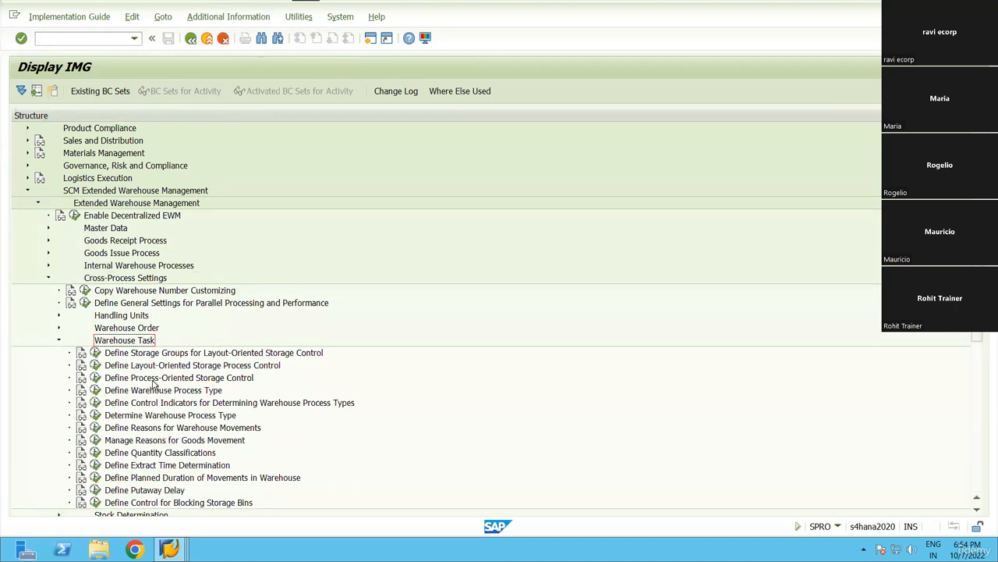
pyautogui.click(153, 381)
pyautogui.click(94, 390)
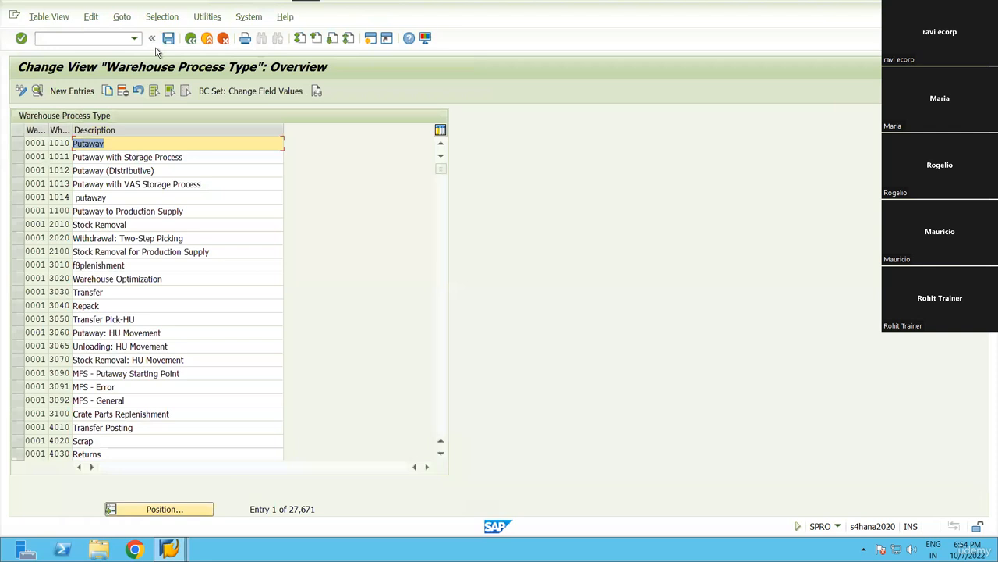
# Position the process type list to warehouse RN99, process type 2010.
pyautogui.click(162, 17)
pyautogui.click(179, 85)
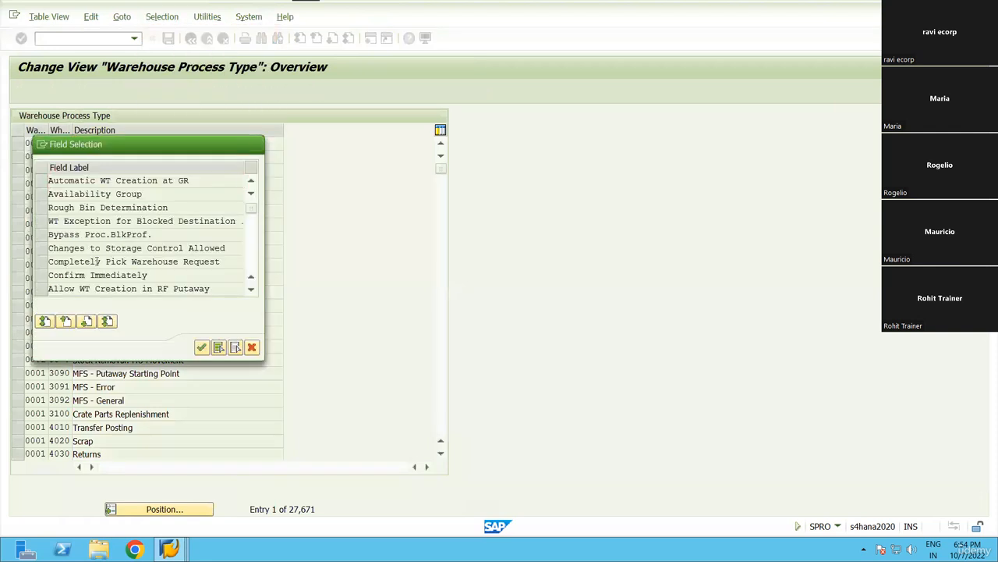
pyautogui.scroll(-2, 96, 260)
pyautogui.click(252, 347)
pyautogui.click(161, 508)
pyautogui.write('RN99')
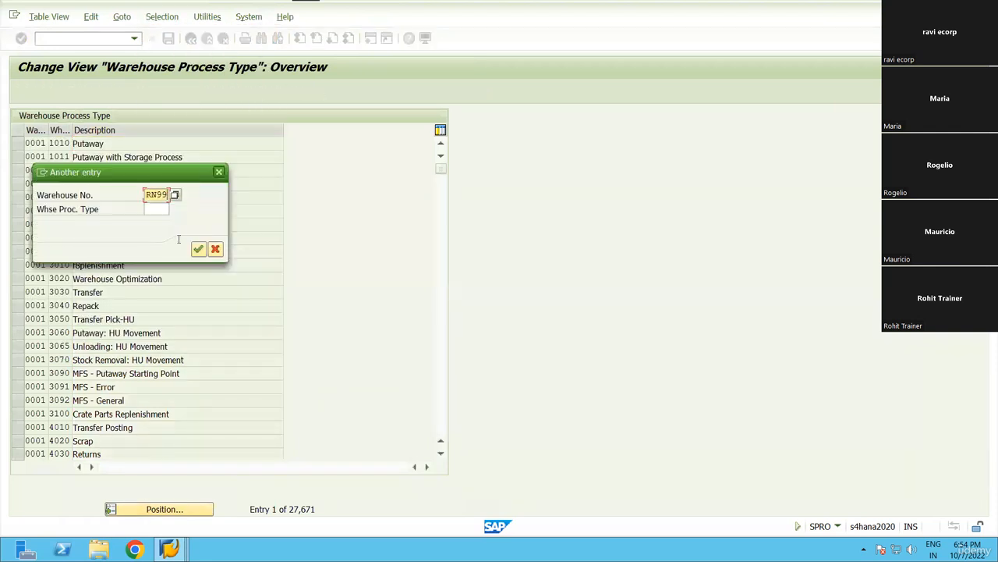
pyautogui.press('Tab')
pyautogui.write('201')
pyautogui.click(198, 248)
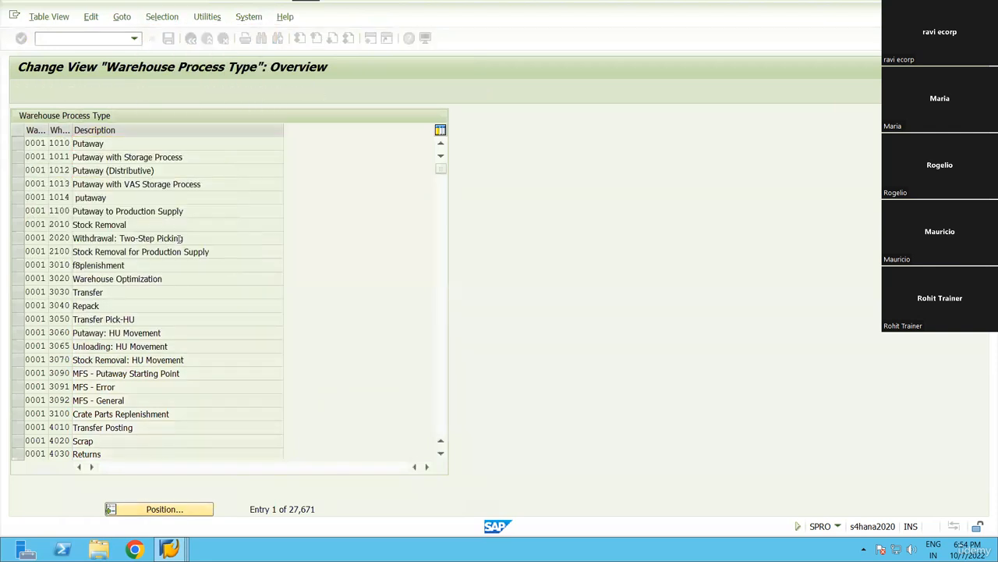
# Check 2010 Stock Removal details: destination storage type 9020, bin GI-ZONE, then go back.
pyautogui.click(37, 92)
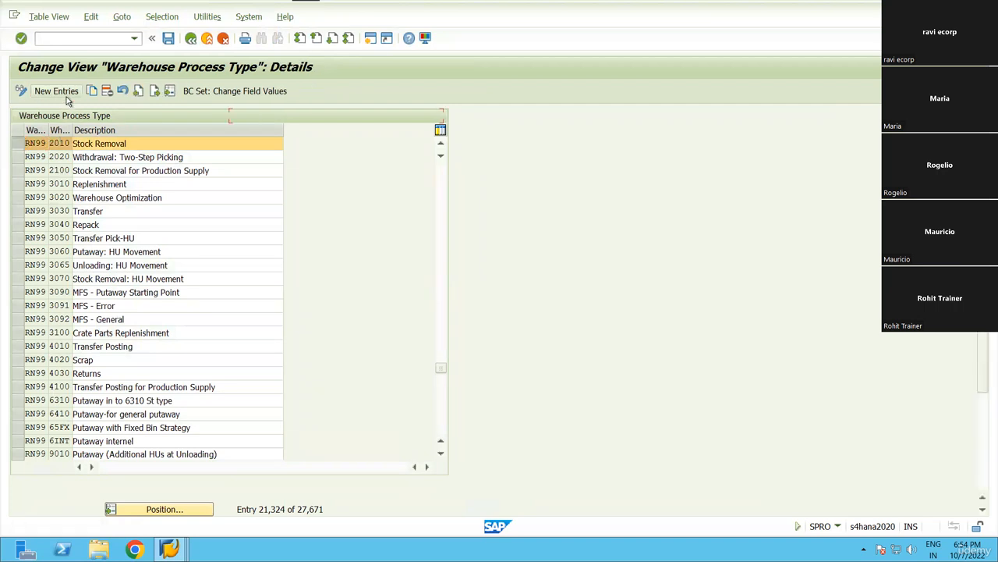
pyautogui.scroll(-1, 537, 376)
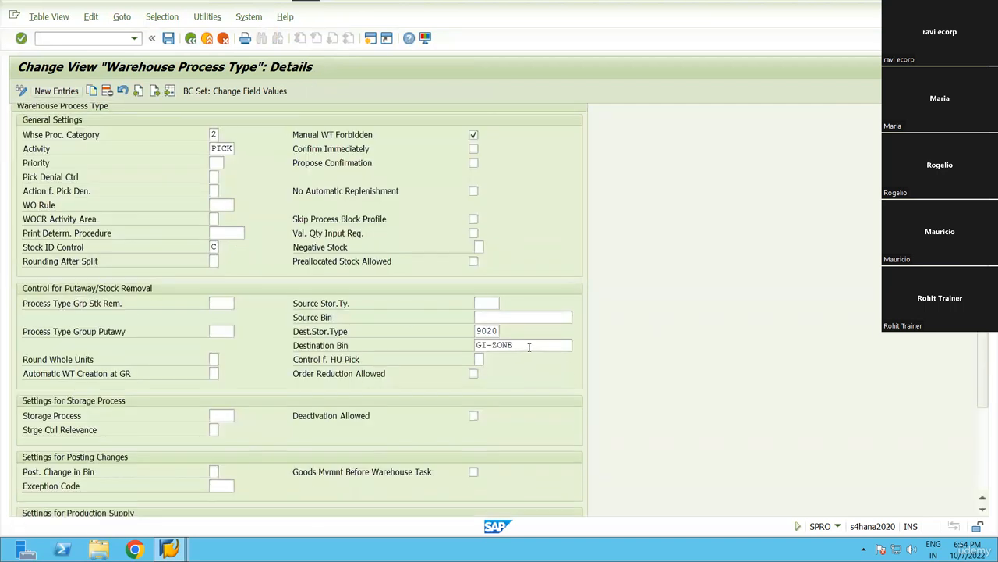
pyautogui.click(479, 345)
pyautogui.moveTo(476, 331); pyautogui.dragTo(537, 350)
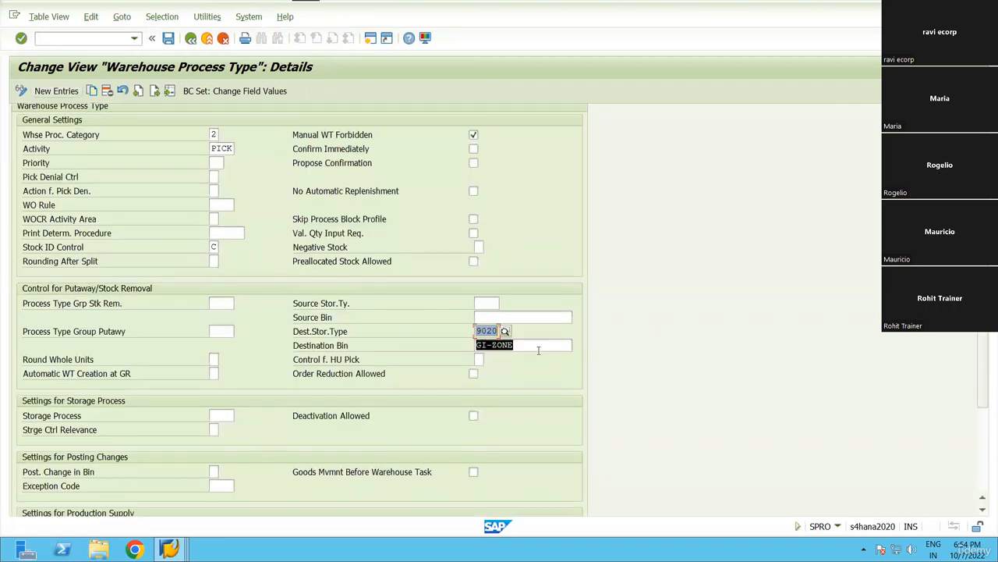
pyautogui.scroll(-2, 240, 392)
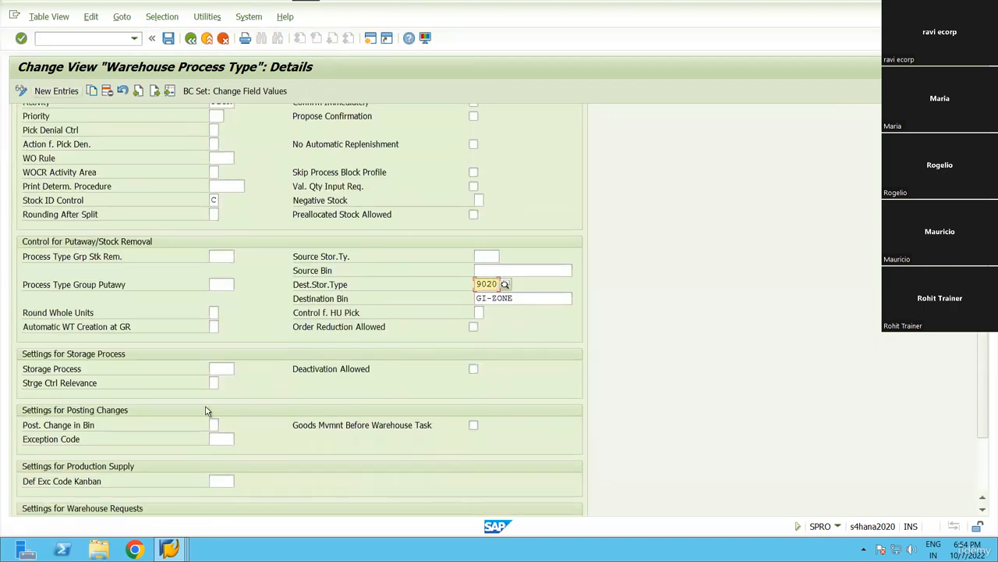
pyautogui.click(191, 39)
# Collapse Warehouse Task and Cross-Process Settings, then run Master Data > Work Center > Define Work Center.
pyautogui.click(191, 38)
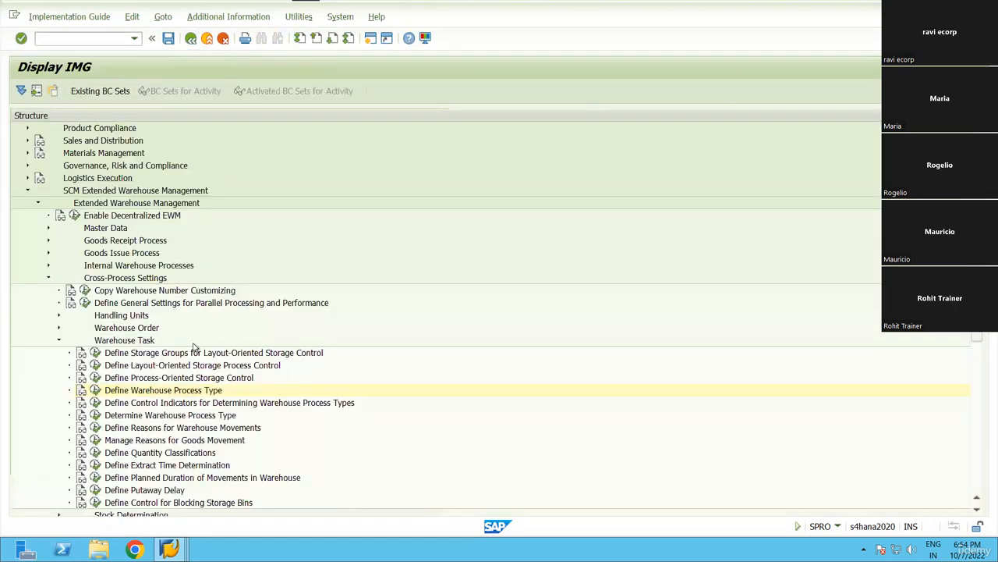
pyautogui.click(57, 340)
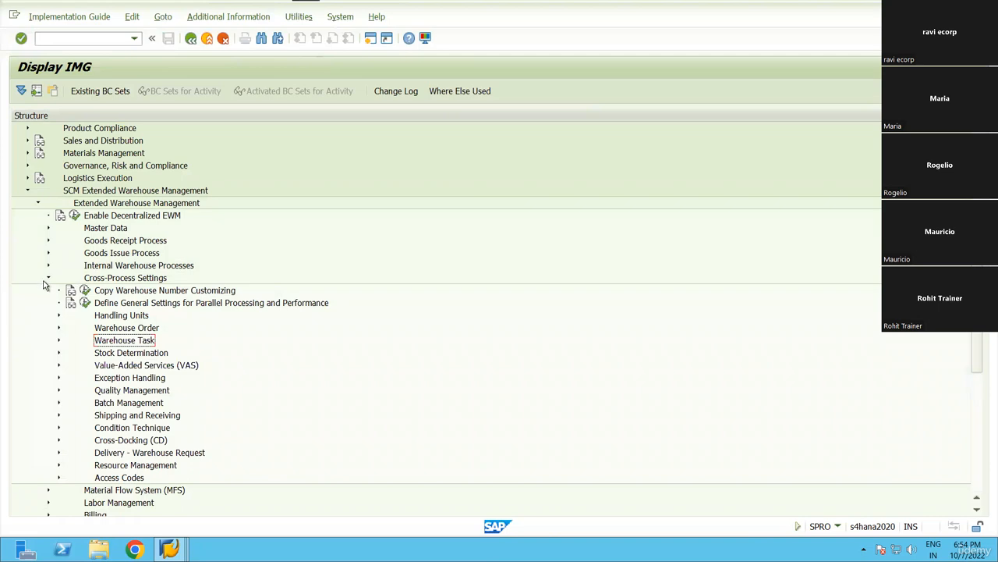
pyautogui.click(48, 279)
pyautogui.click(48, 228)
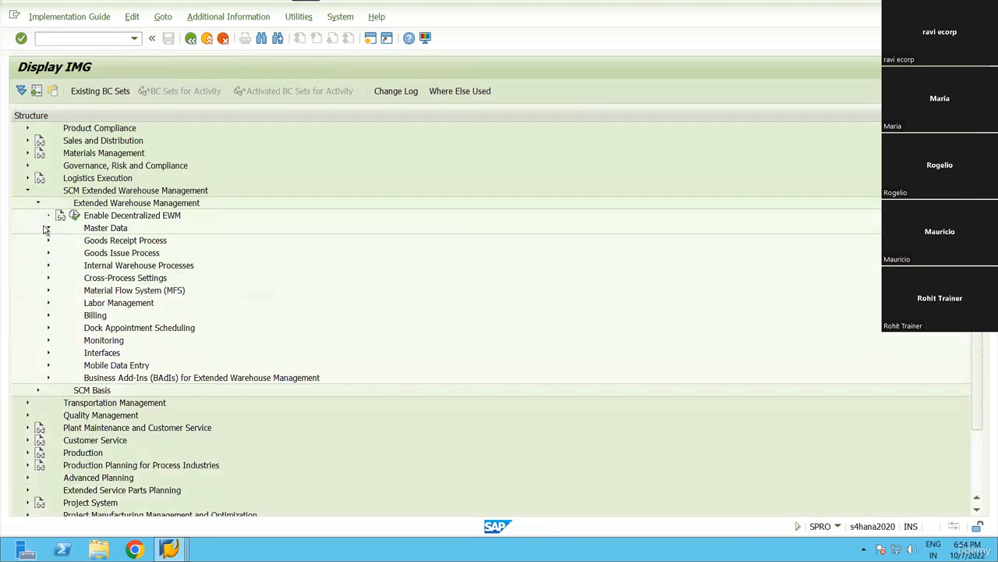
pyautogui.scroll(-6, 44, 230)
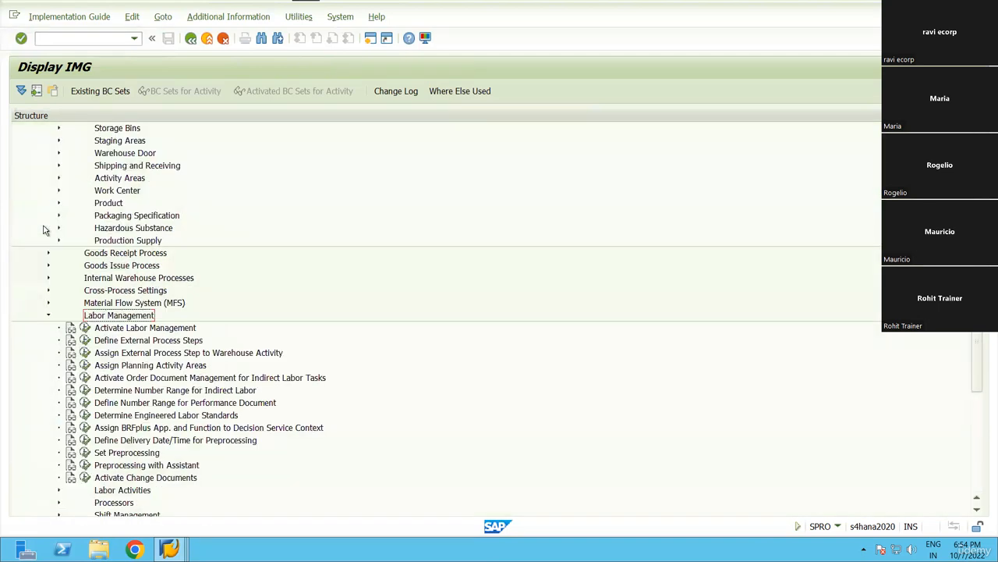
pyautogui.scroll(6, 45, 230)
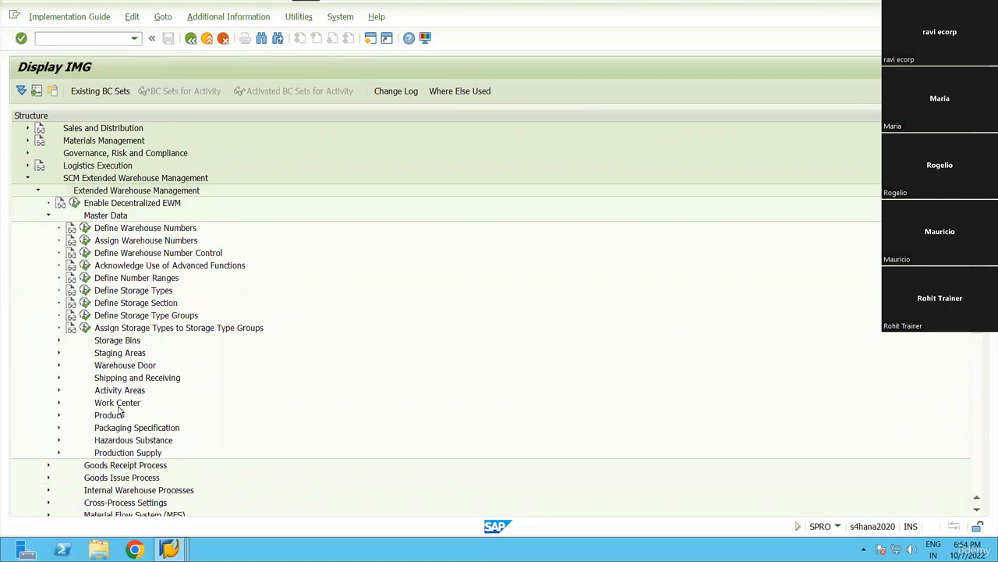
pyautogui.doubleClick(118, 406)
pyautogui.press('Down')
pyautogui.press('Down')
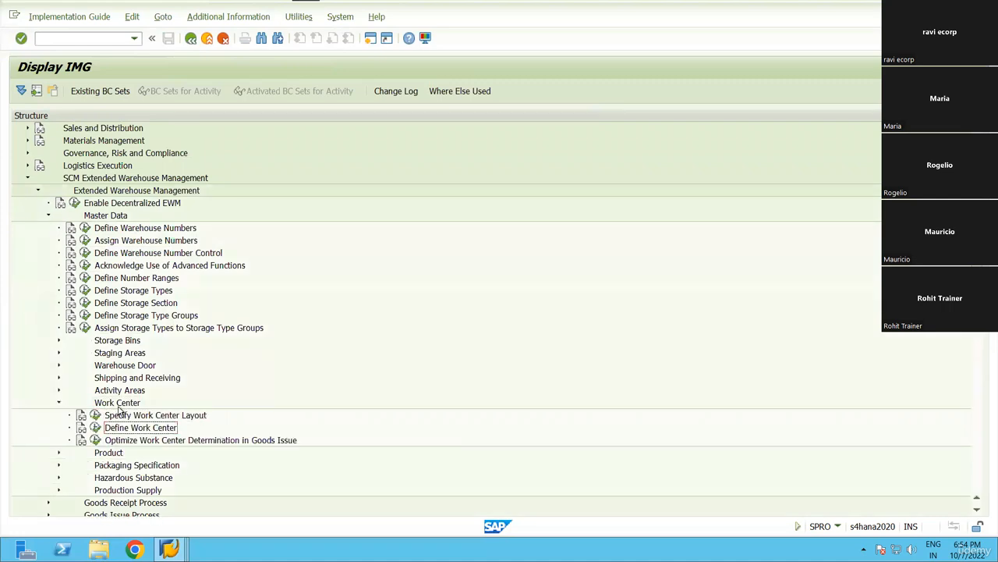
pyautogui.press('Left')
pyautogui.press('Return')
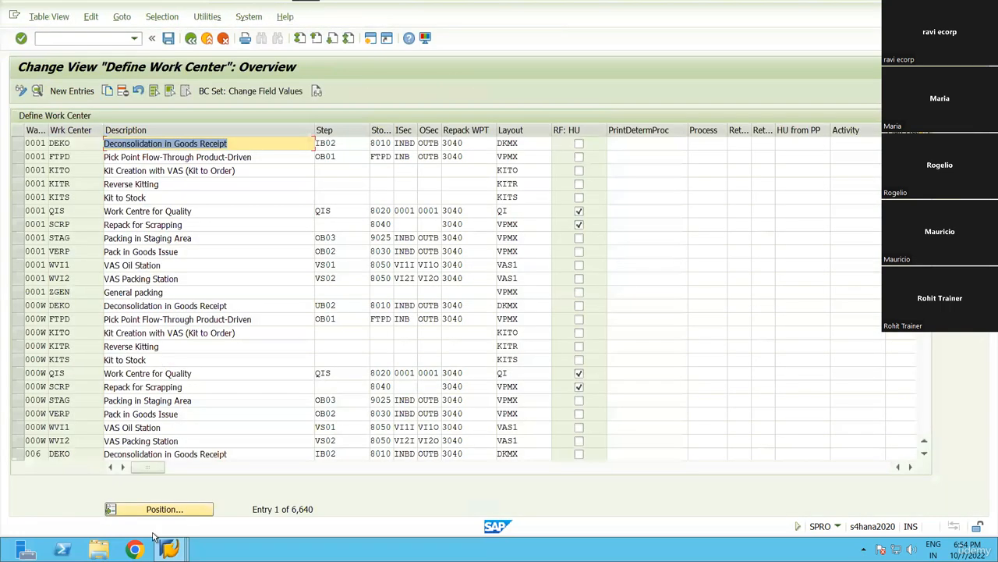
# Position the work center list to RN99 and open details of work center OPCK.
pyautogui.click(167, 512)
pyautogui.write('RN99')
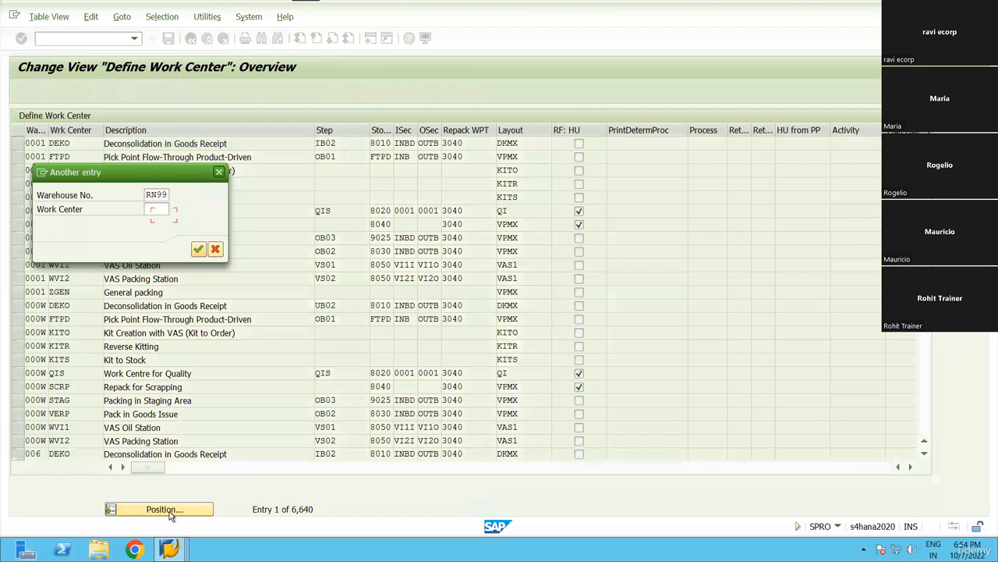
pyautogui.press('Return')
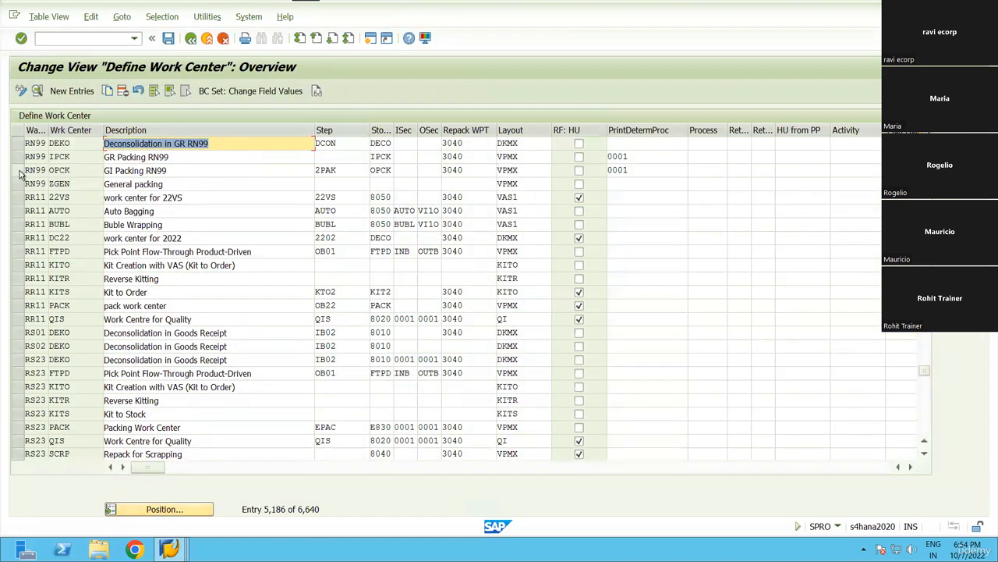
pyautogui.click(19, 170)
pyautogui.click(76, 172)
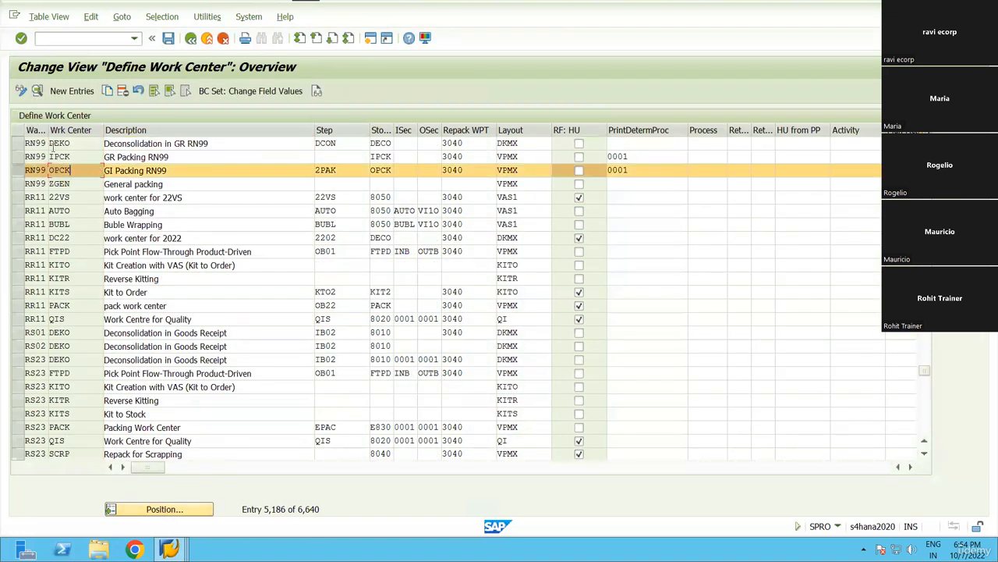
pyautogui.click(36, 91)
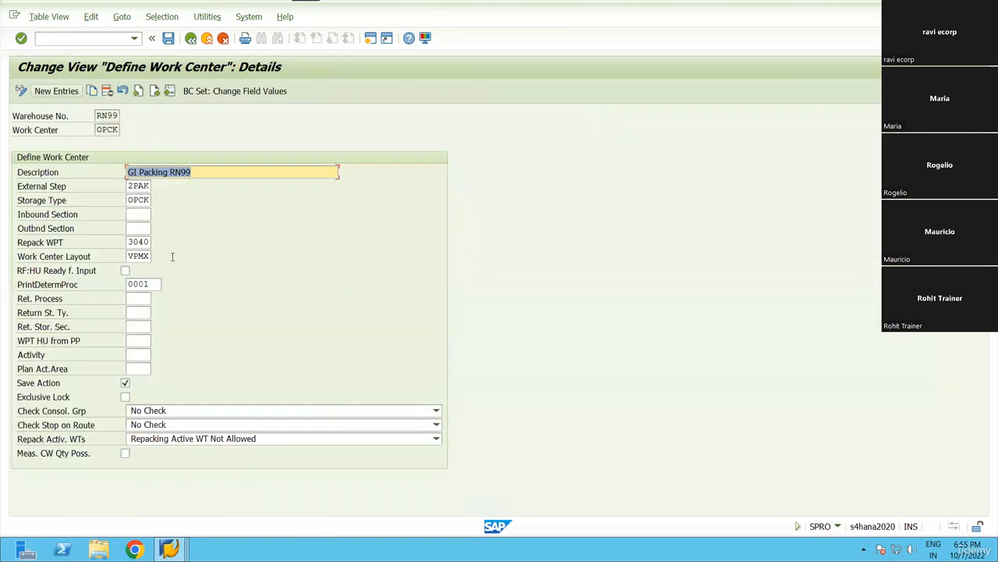
# Check OPCK's external step 2PAK against the step list, then back out to Customizing: Execute Project.
pyautogui.click(131, 187)
pyautogui.click(156, 187)
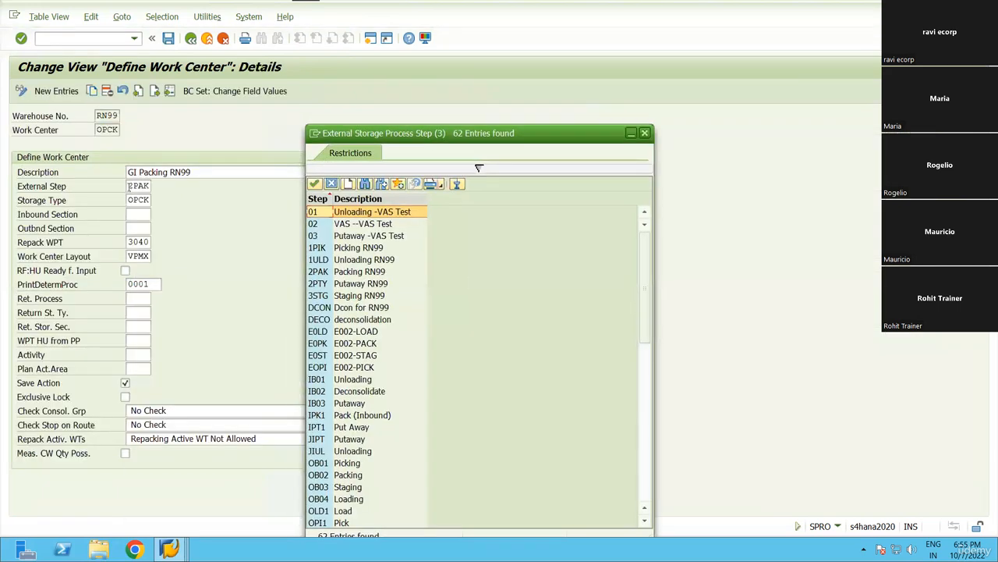
pyautogui.moveTo(128, 187); pyautogui.dragTo(170, 186)
pyautogui.click(148, 188)
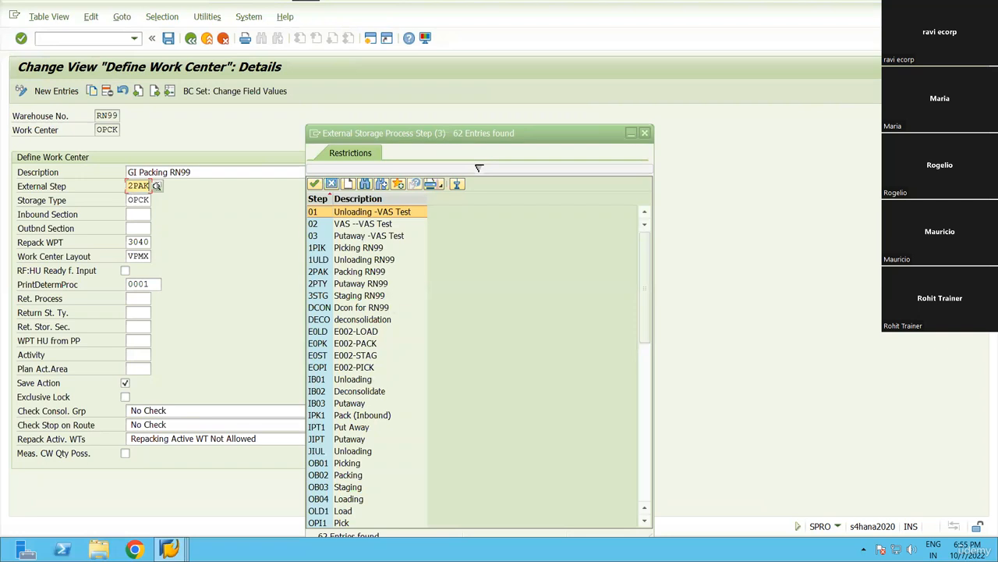
pyautogui.click(126, 187)
pyautogui.press('F3')
pyautogui.click(645, 133)
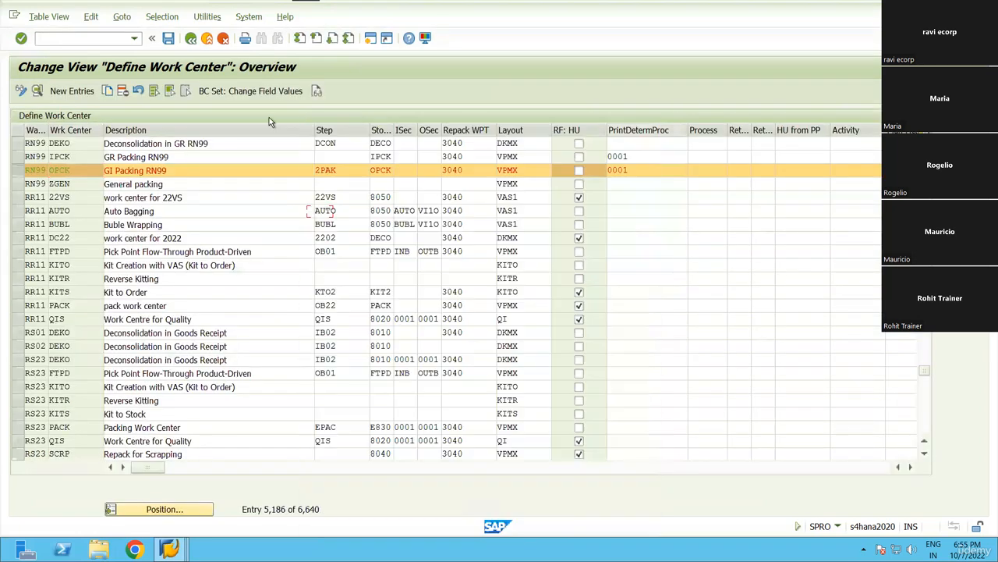
pyautogui.click(190, 39)
# Return to SAP Easy Access and start outbound delivery creation with /NVL01N.
pyautogui.click(190, 39)
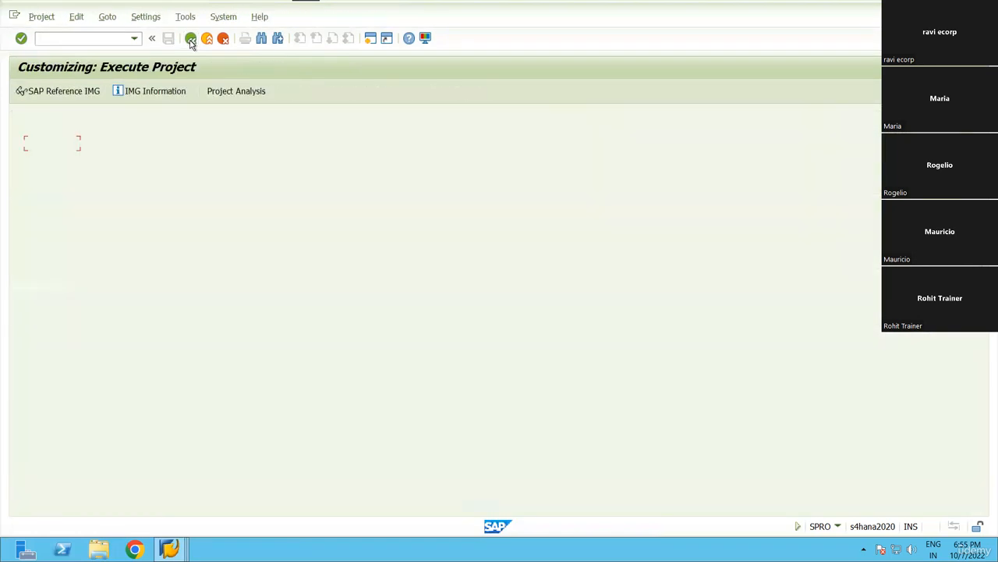
pyautogui.click(191, 39)
pyautogui.click(65, 37)
pyautogui.write('/NVL01N')
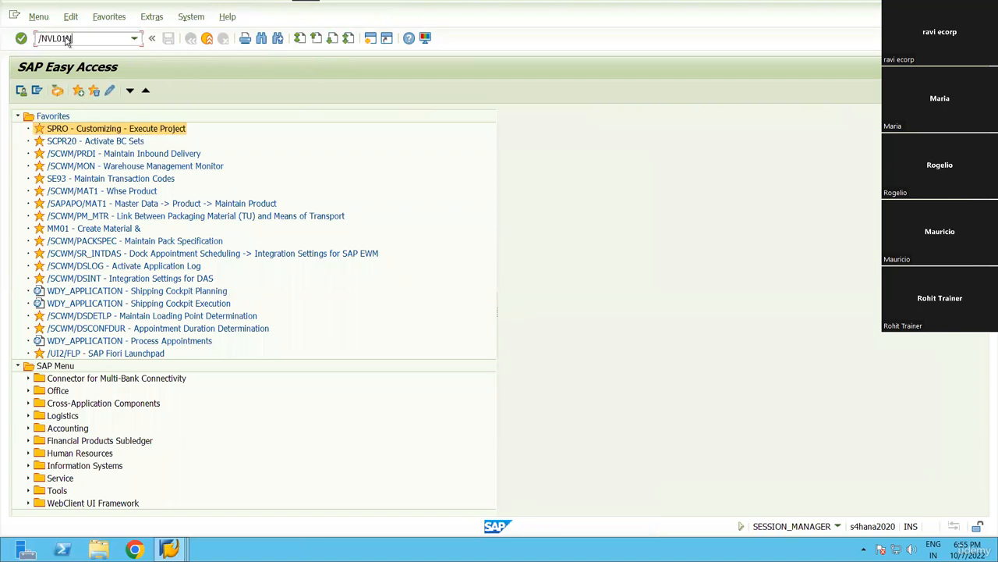
pyautogui.press('Return')
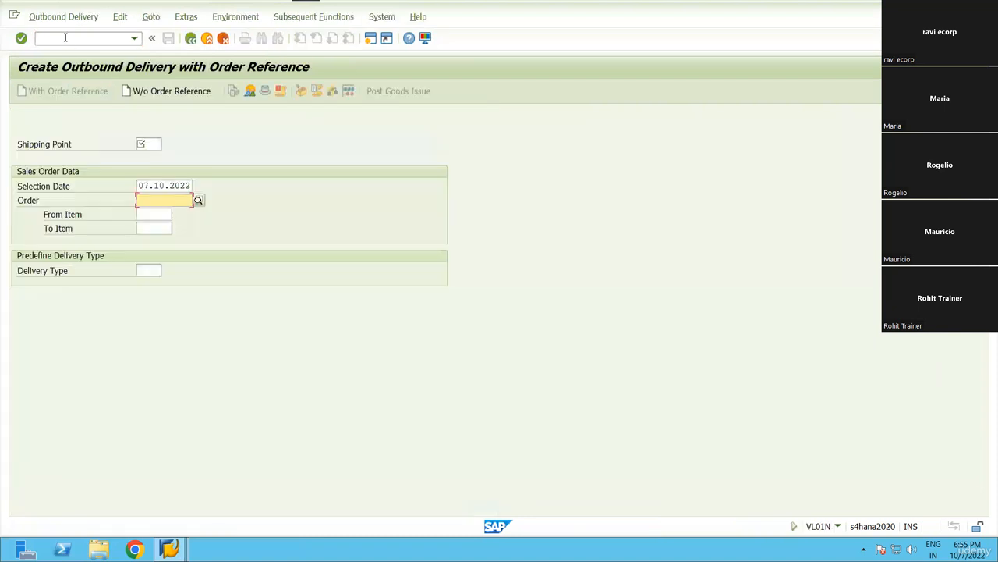
# Create the delivery from shipping point RN99, referencing the recent sales order.
pyautogui.click(147, 147)
pyautogui.press('Down')
pyautogui.press('Down')
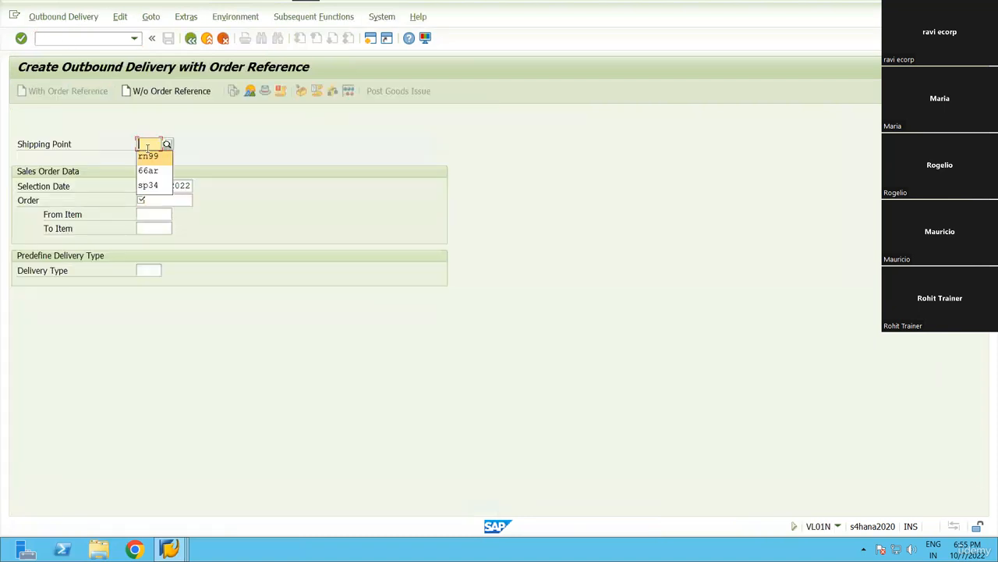
pyautogui.press('Return')
pyautogui.press('Tab')
pyautogui.press('Tab')
pyautogui.press('Down')
pyautogui.press('Down')
pyautogui.press('Return')
pyautogui.press('Return')
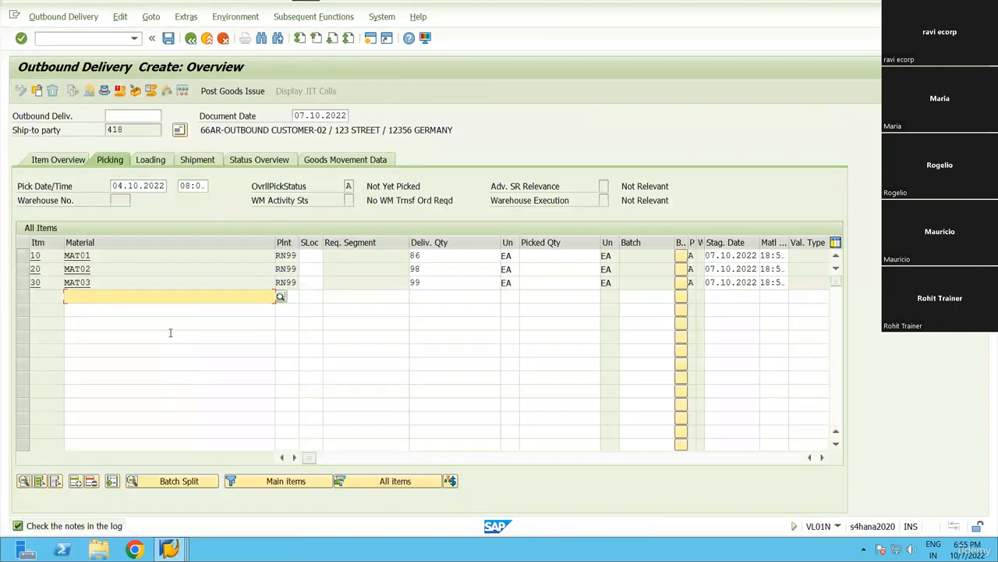
# Delete item 30 (MAT03) and set storage location AFS on items 10 and 20.
pyautogui.click(17, 281)
pyautogui.click(91, 481)
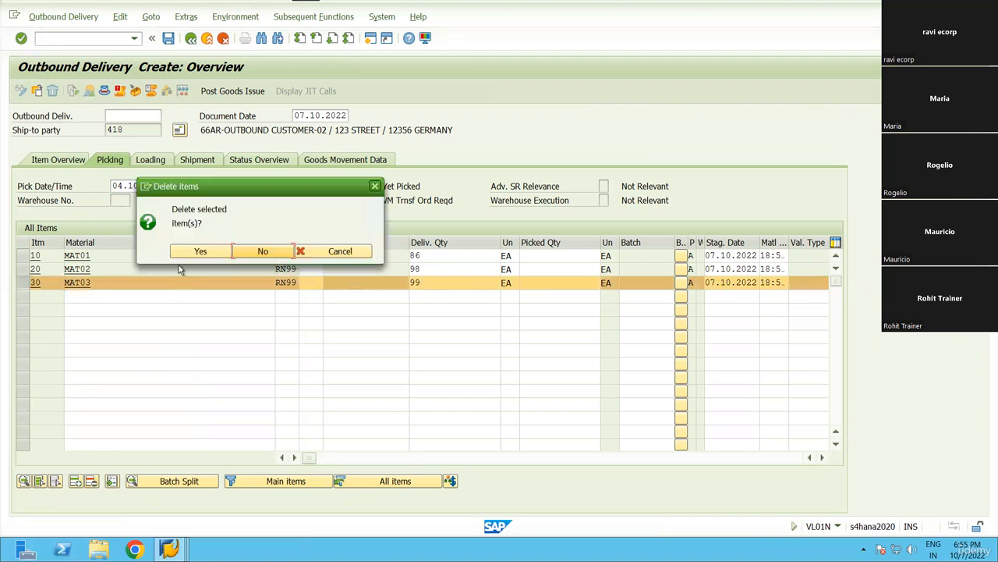
pyautogui.click(198, 251)
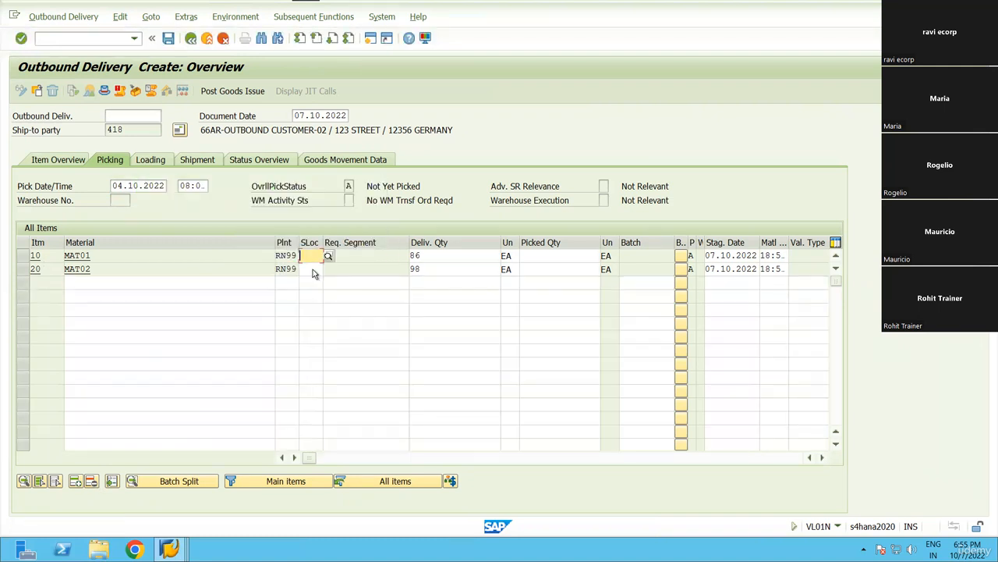
pyautogui.write('afs')
pyautogui.click(312, 270)
pyautogui.write('afs')
# Set delivery quantity 1 on items 10 and 20, then save the delivery.
pyautogui.click(433, 259)
pyautogui.press('BackSpace')
pyautogui.press('BackSpace')
pyautogui.write('1')
pyautogui.press('Down')
pyautogui.press('Return')
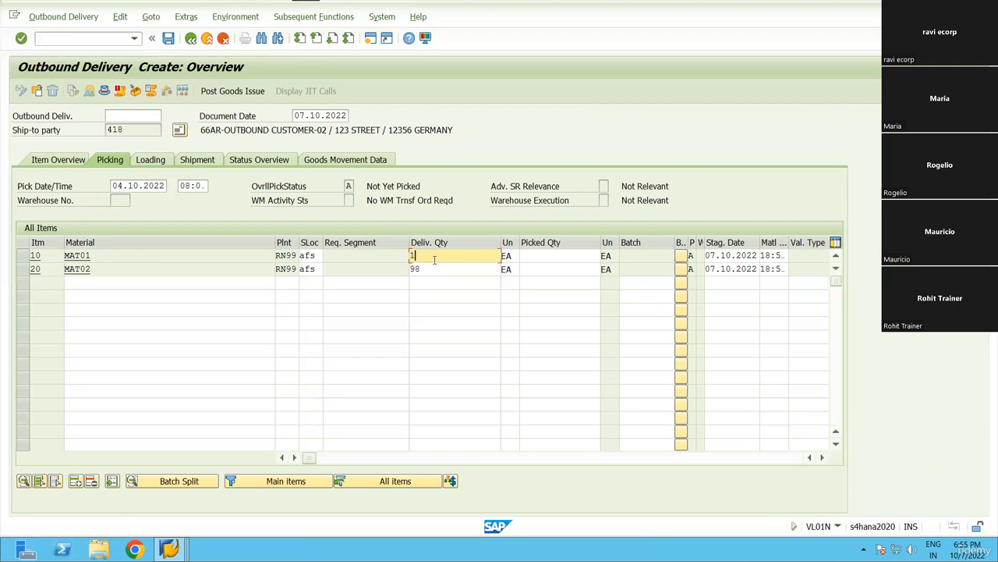
pyautogui.press('Down')
pyautogui.press('Delete')
pyautogui.write('1')
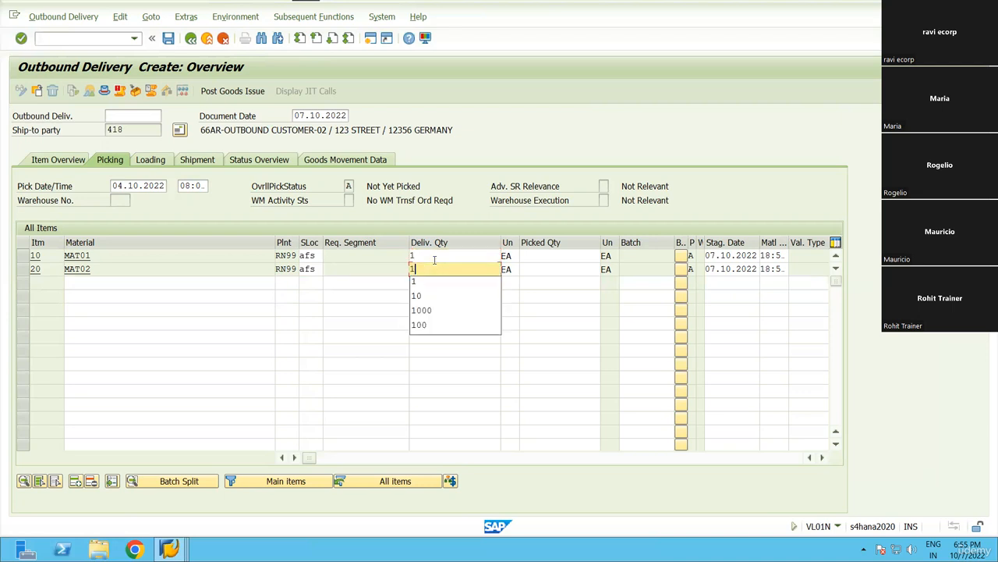
pyautogui.press('Return')
pyautogui.press('Return')
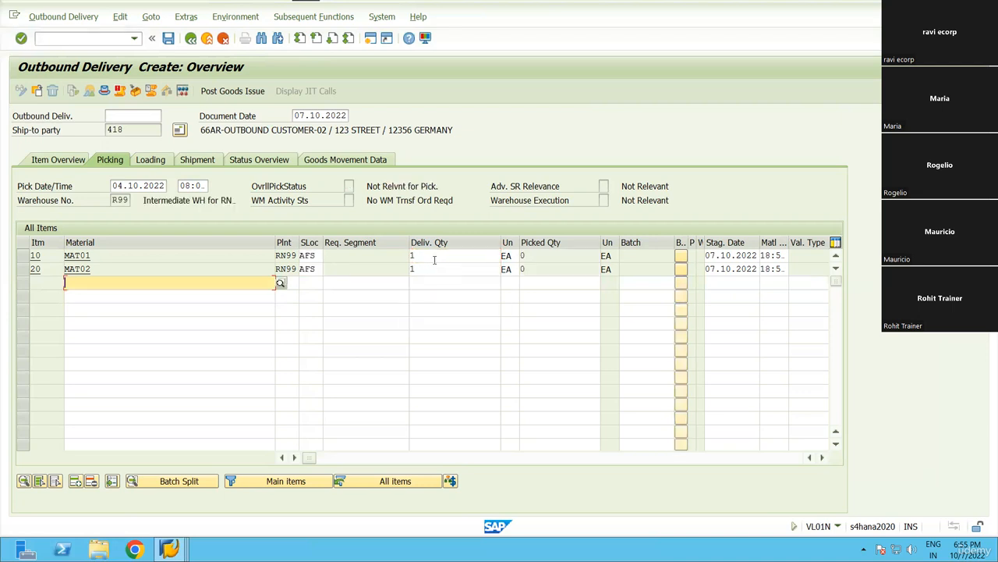
pyautogui.hotkey('ctrl', 's')
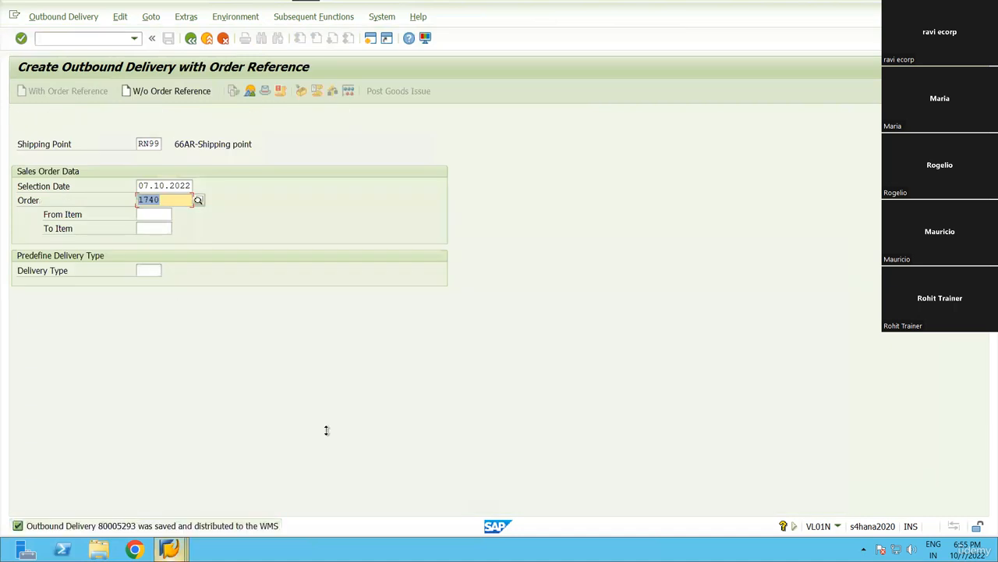
# Display the saved delivery, then open outbound delivery order maintenance via a recalled command.
pyautogui.click(62, 16)
pyautogui.click(93, 83)
pyautogui.hotkey('ctrl', 'c')
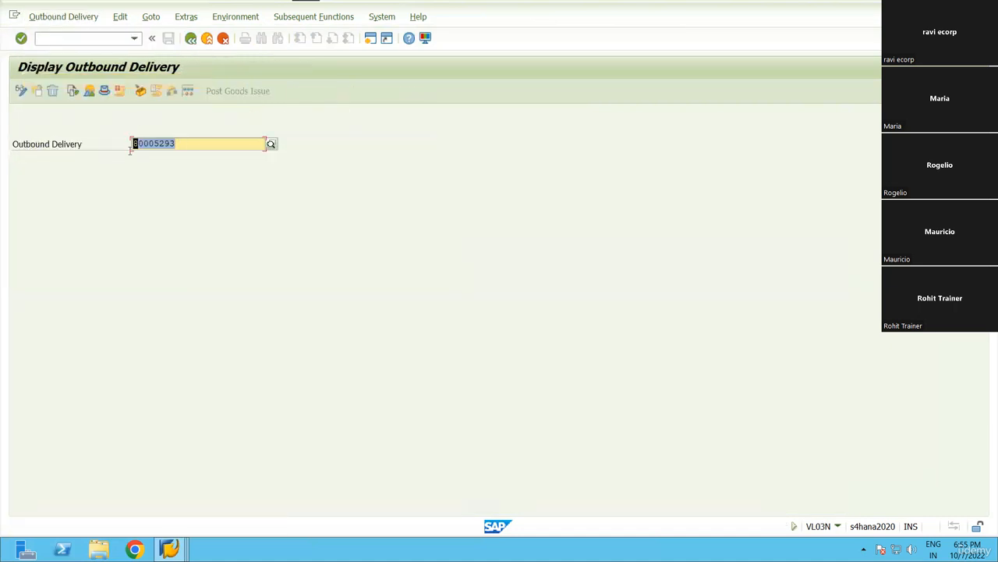
pyautogui.click(134, 38)
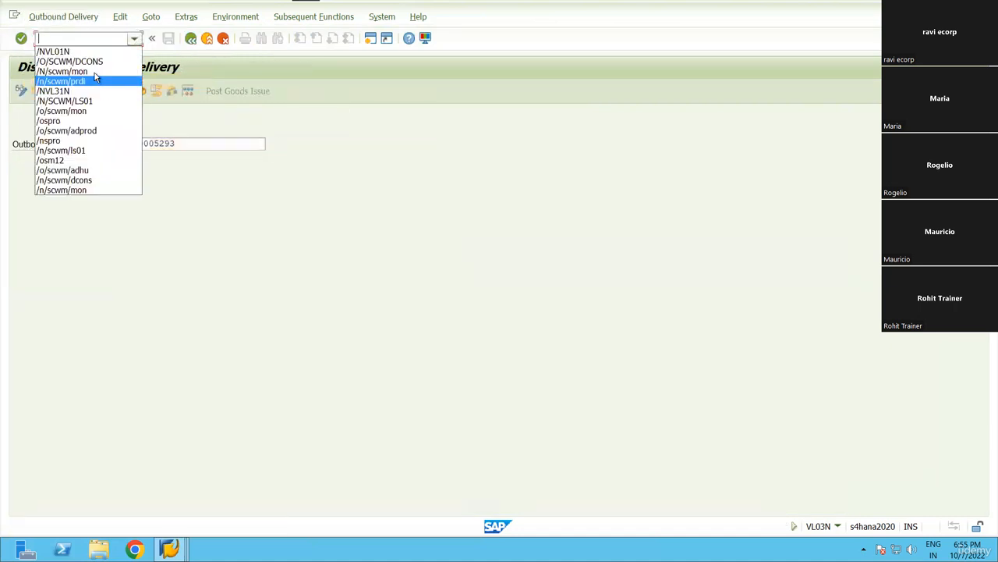
pyautogui.click(94, 78)
pyautogui.click(102, 42)
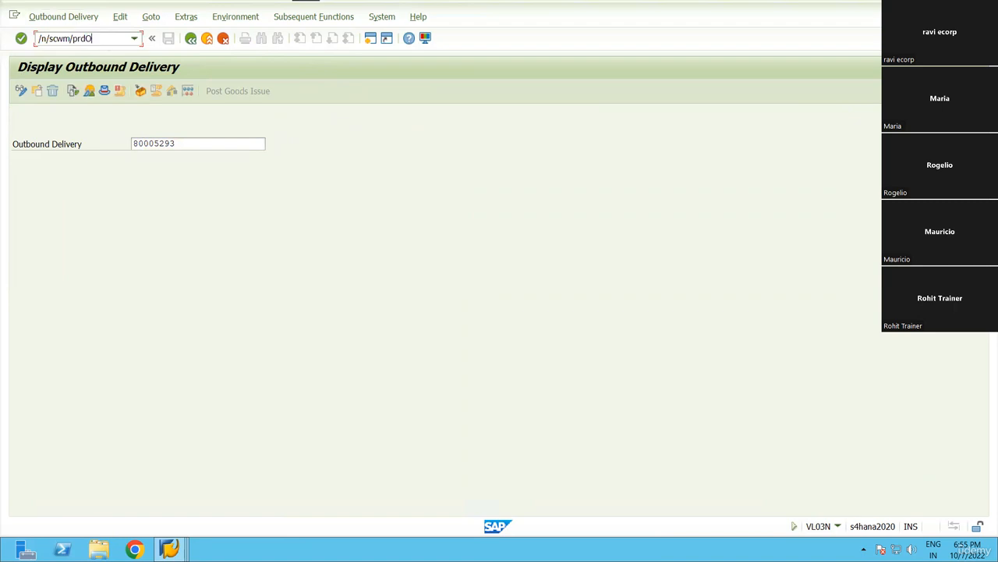
pyautogui.press('Return')
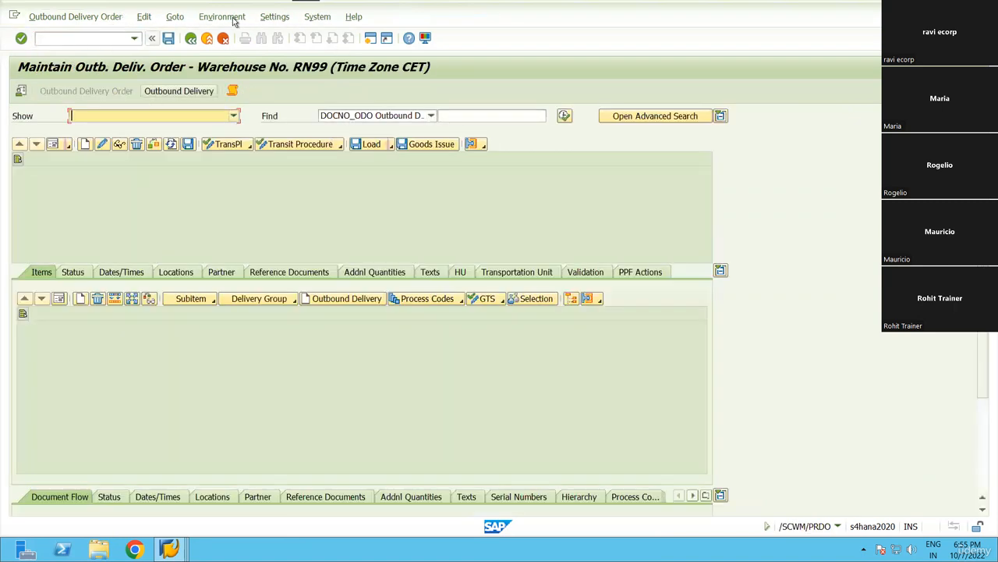
# In the warehouse monitor, search outbound delivery orders by the new delivery's number.
pyautogui.click(233, 19)
pyautogui.click(223, 100)
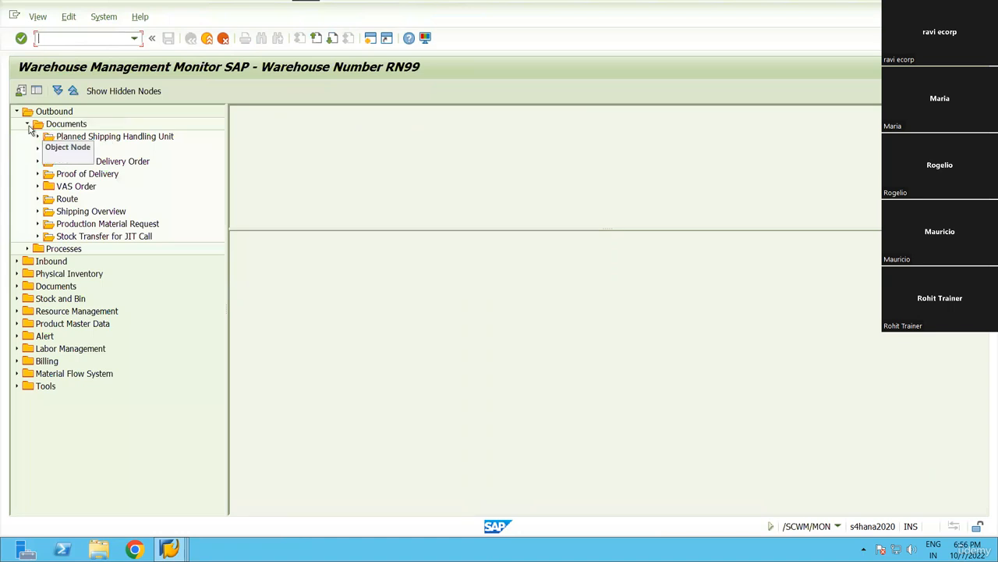
pyautogui.click(28, 124)
pyautogui.click(27, 124)
pyautogui.click(103, 161)
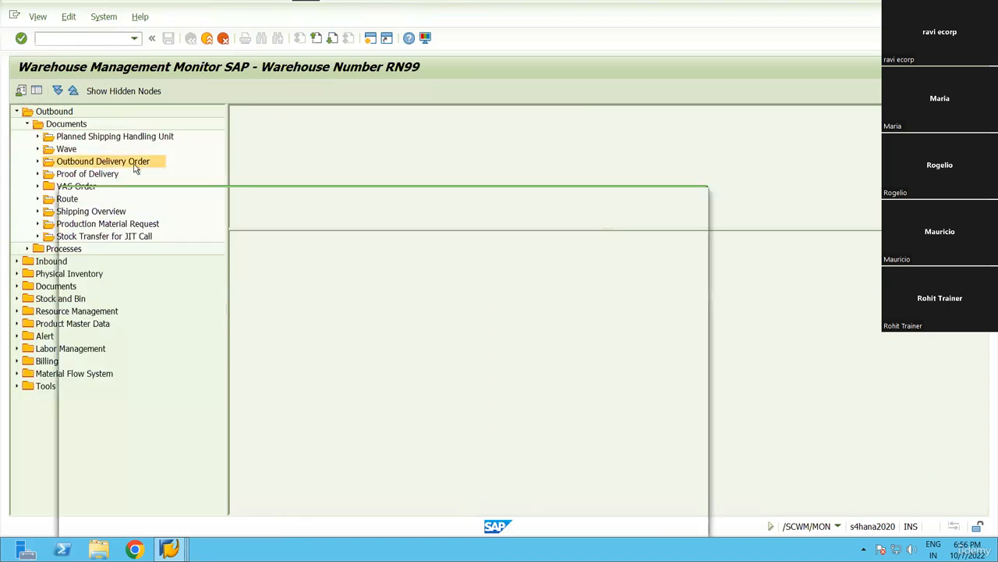
pyautogui.hotkey('ctrl', 'v')
pyautogui.click(583, 524)
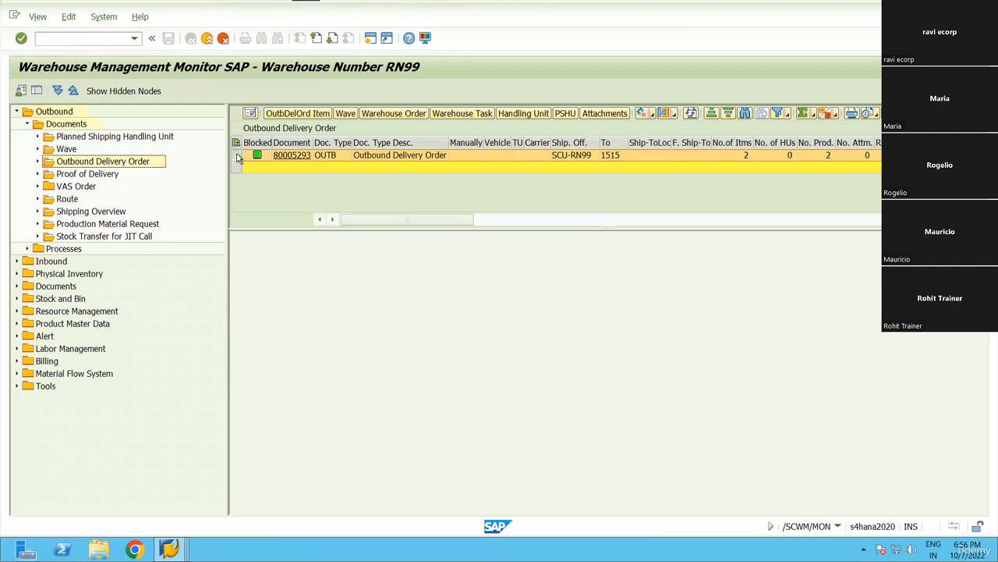
# Create warehouse tasks for the delivery order in background and list them.
pyautogui.click(238, 159)
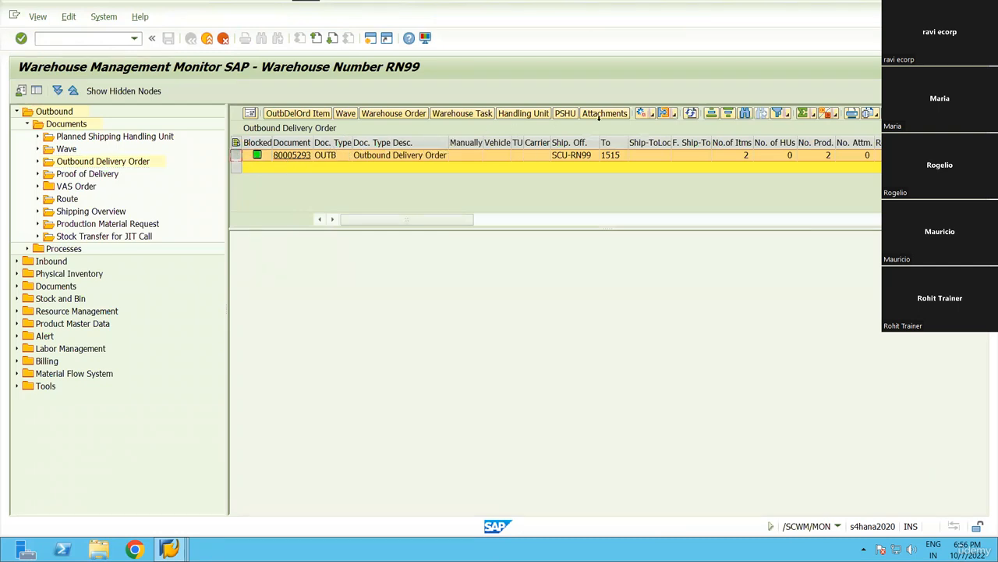
pyautogui.click(656, 115)
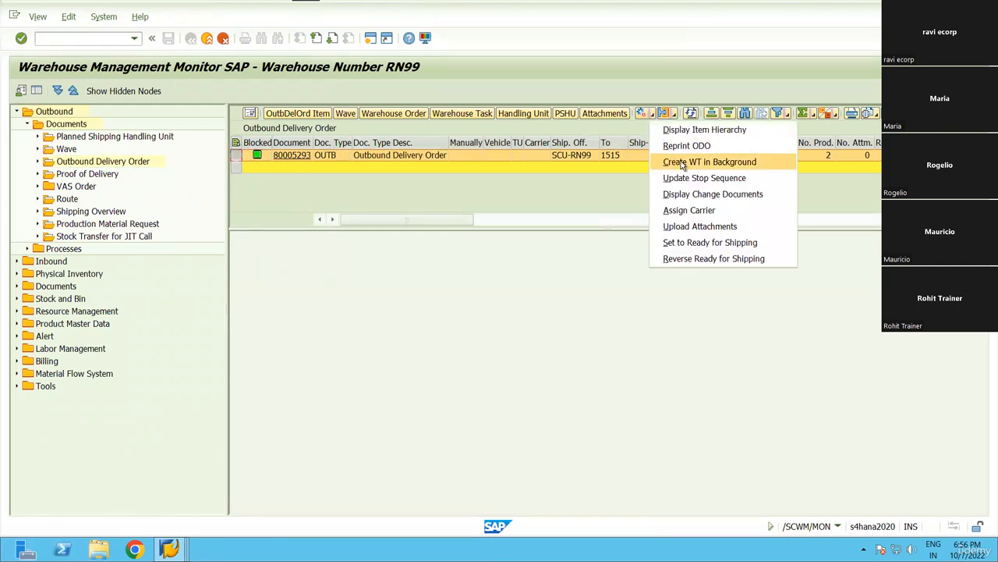
pyautogui.click(727, 169)
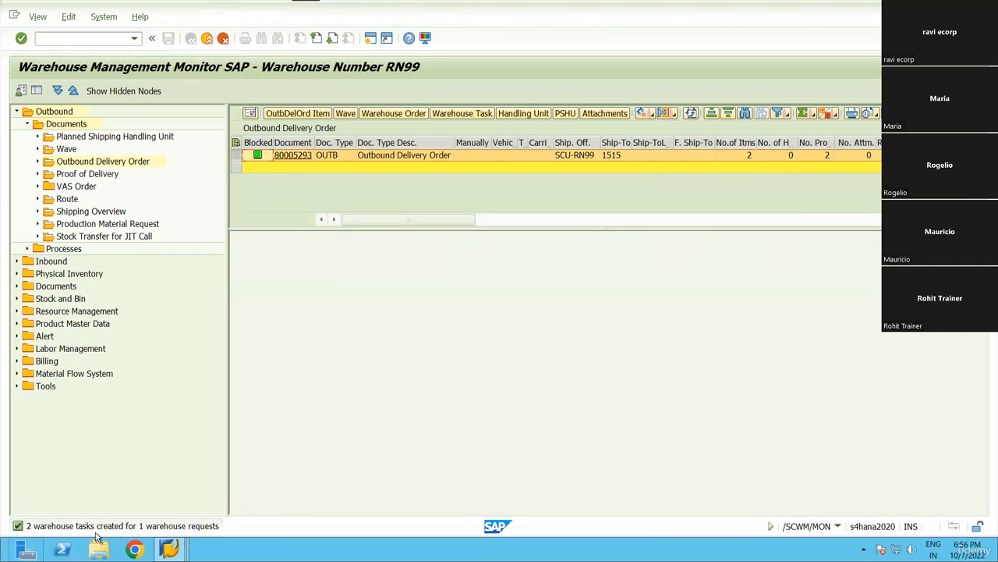
pyautogui.click(466, 114)
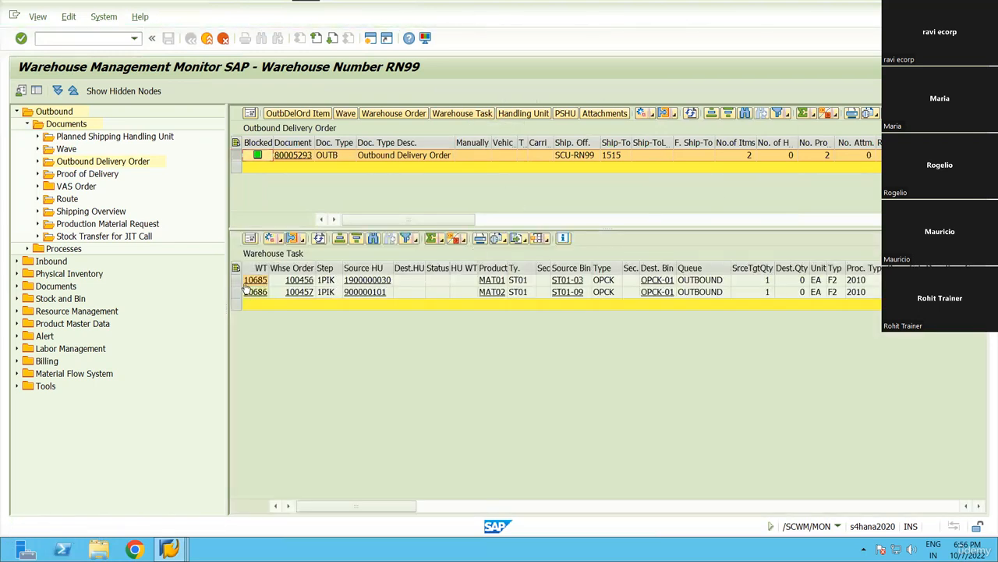
pyautogui.click(236, 293)
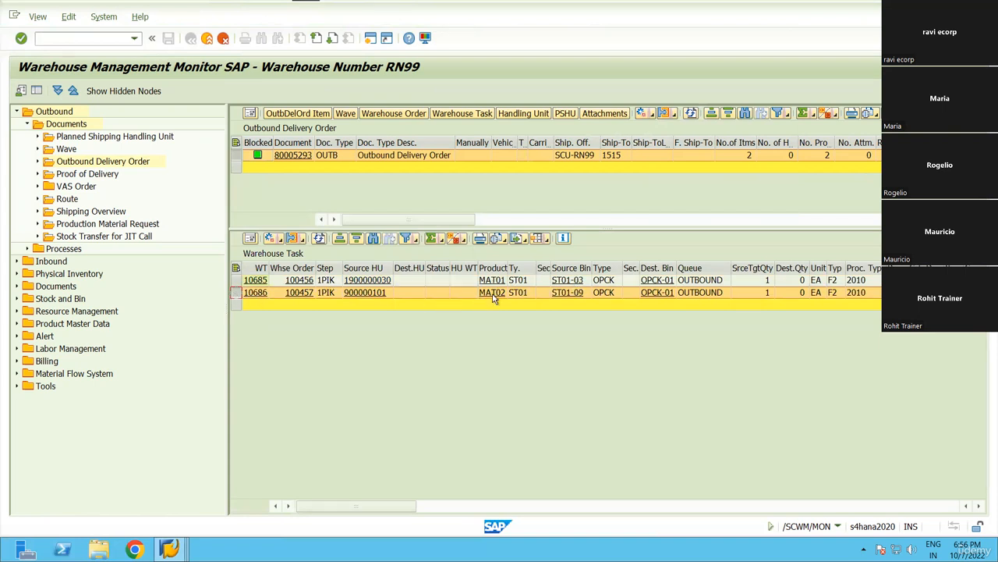
# Compare the Source Bin and Dest. Bin columns, then open delivery order 80005293.
pyautogui.click(570, 269)
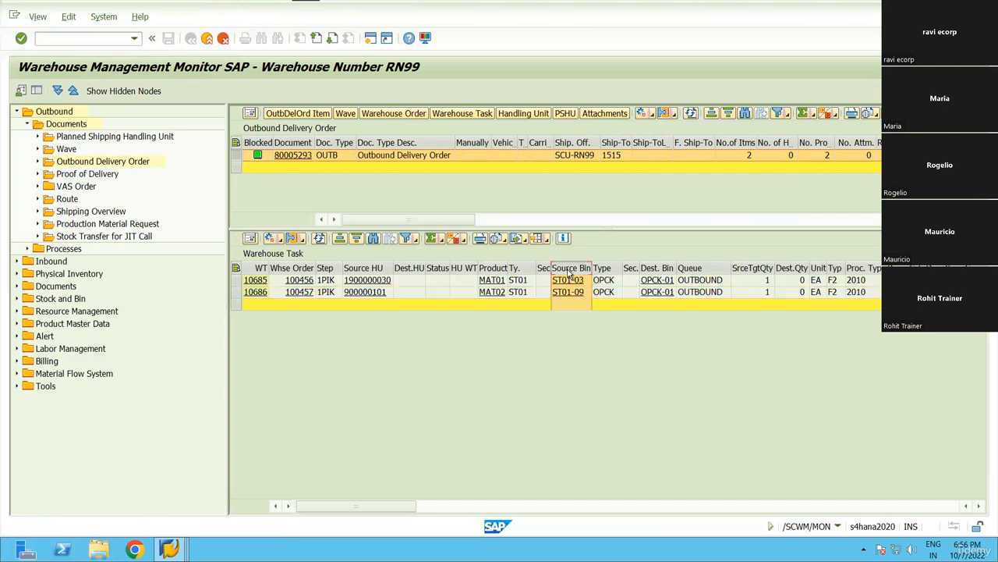
pyautogui.click(658, 268)
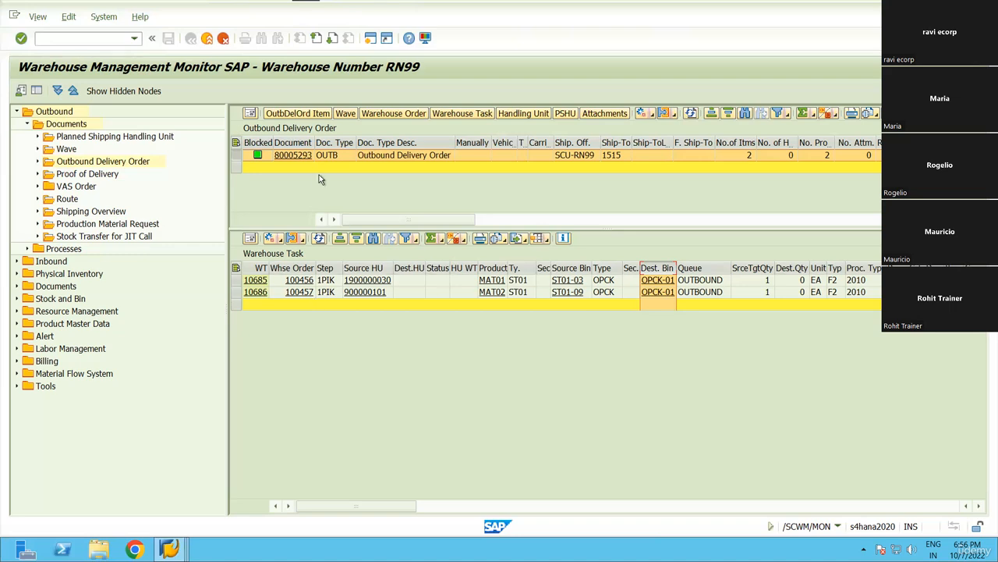
pyautogui.click(292, 154)
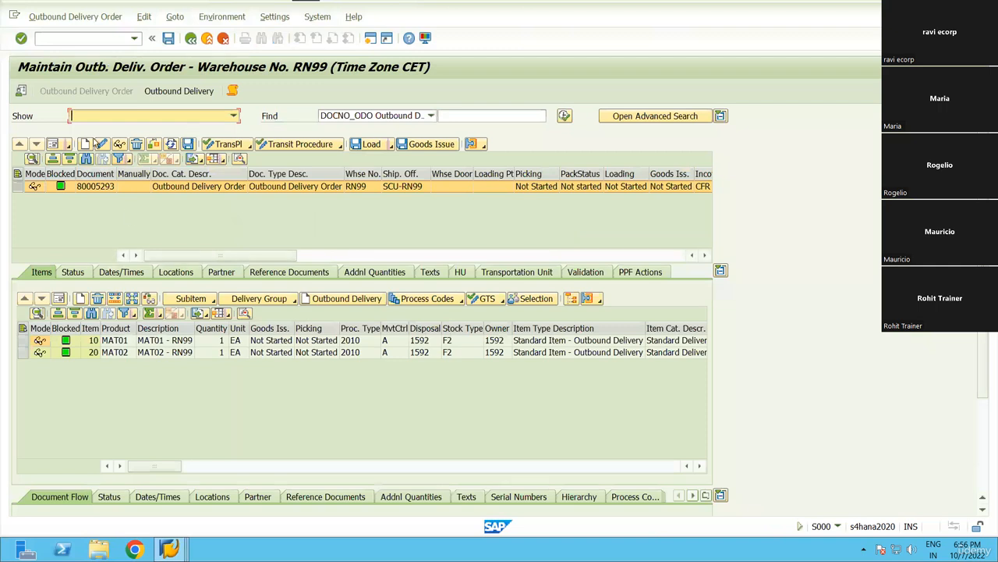
# Display the delivery's warehouse tasks and select tasks 10685 and 10686.
pyautogui.click(75, 16)
pyautogui.moveTo(74, 50)
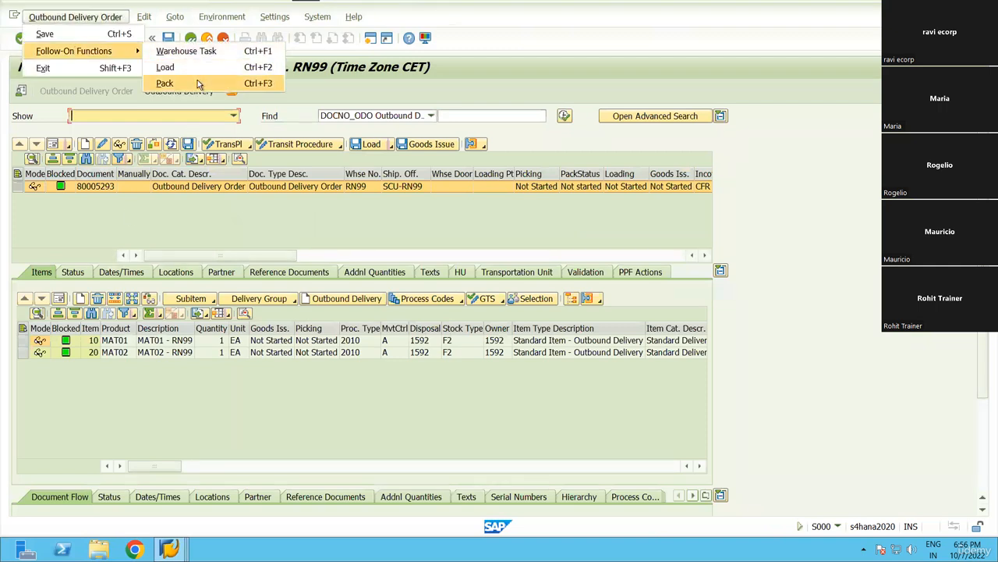
pyautogui.click(868, 247)
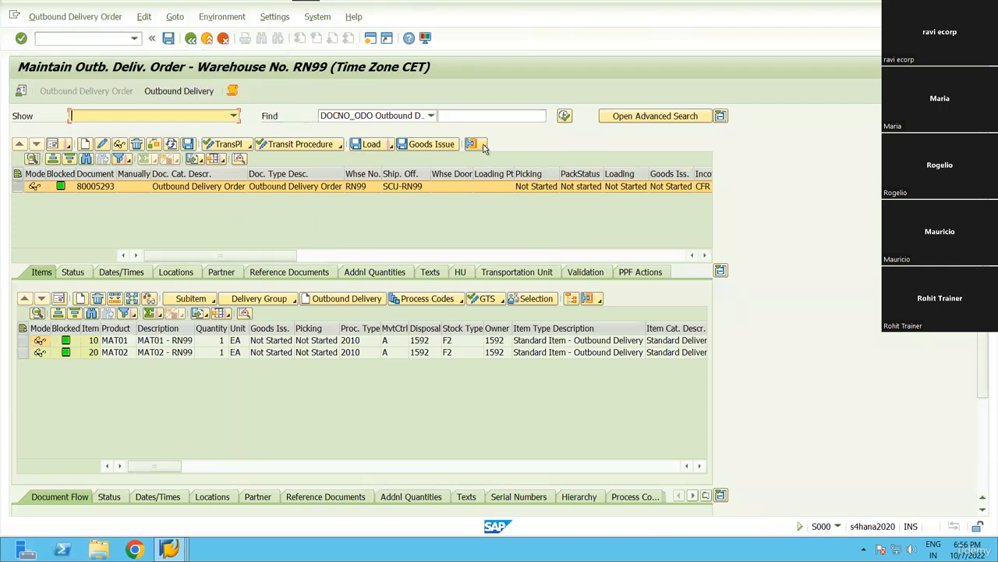
pyautogui.click(472, 143)
pyautogui.click(510, 164)
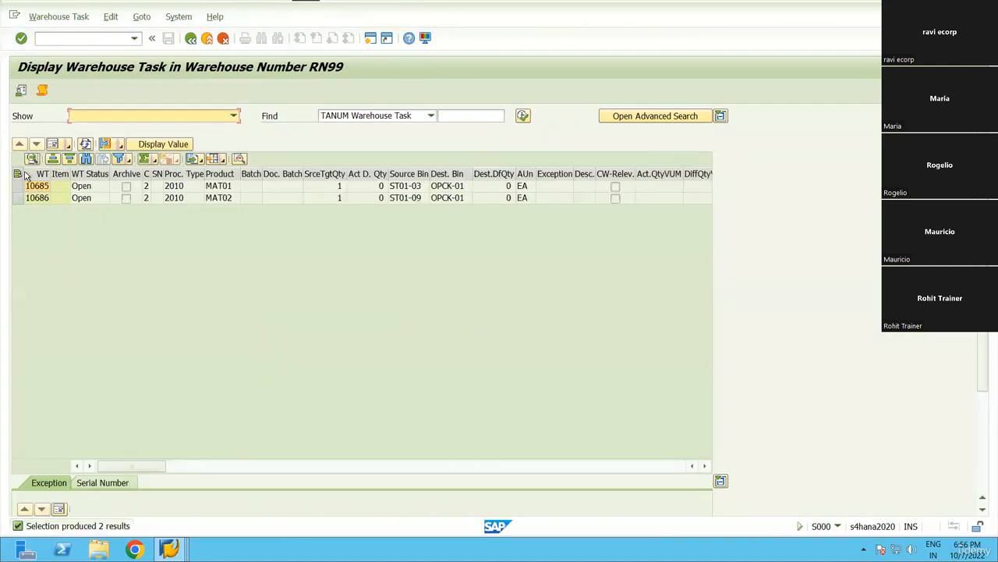
pyautogui.click(17, 173)
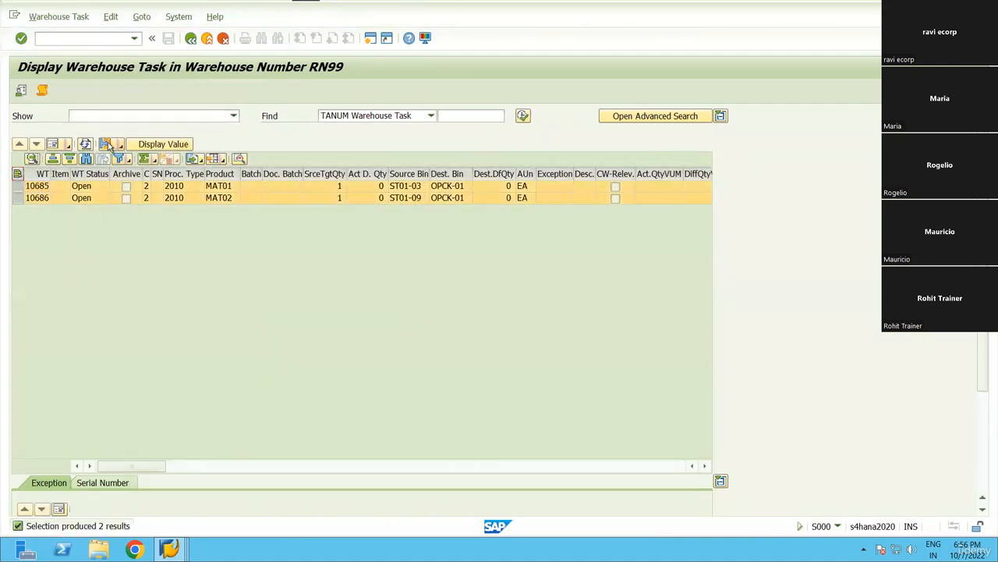
# In Confirm Warehouse Task, open order 100456's pick HU showing packaging material BOX-RN99.
pyautogui.click(109, 144)
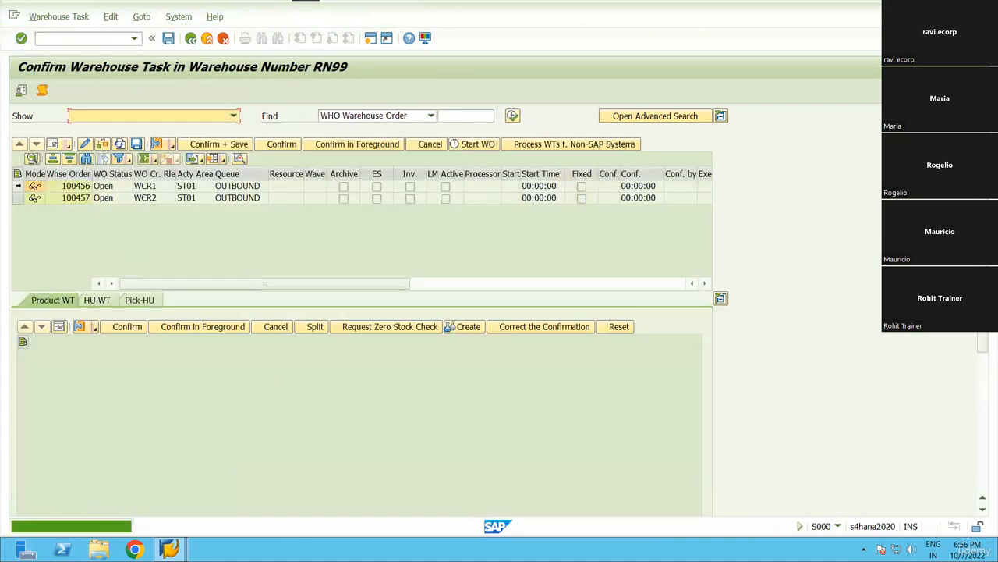
pyautogui.click(17, 186)
pyautogui.click(141, 302)
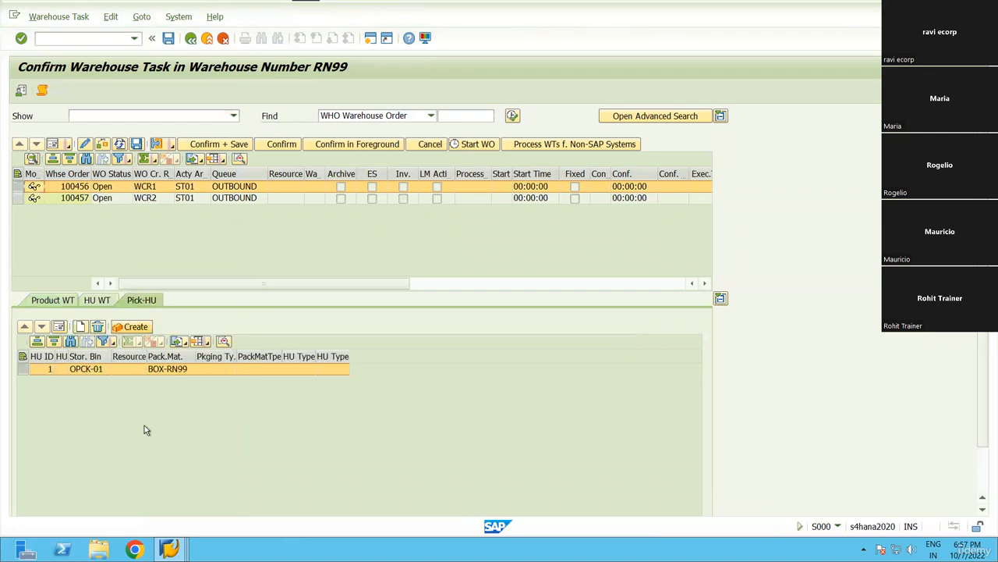
pyautogui.doubleClick(67, 356)
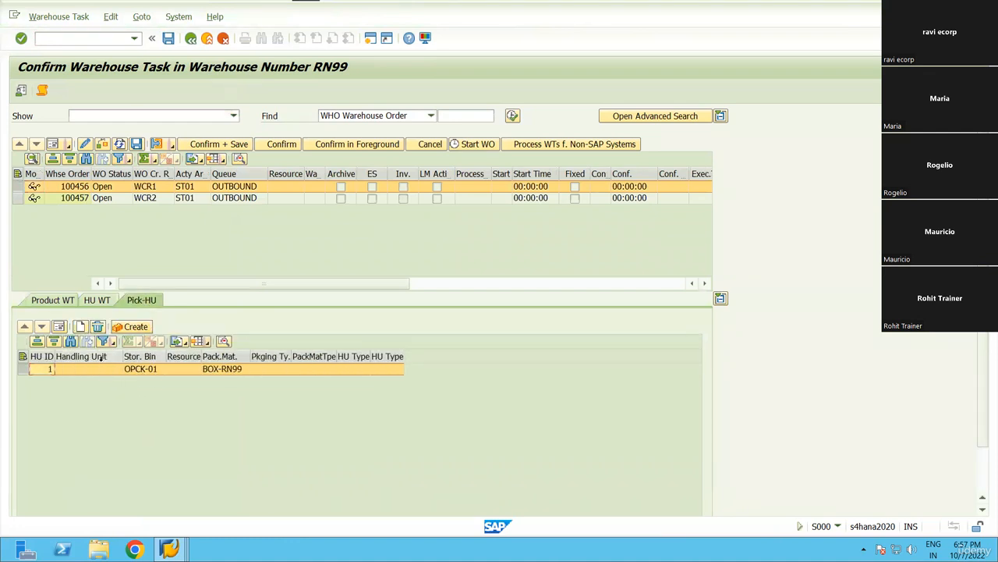
pyautogui.click(107, 370)
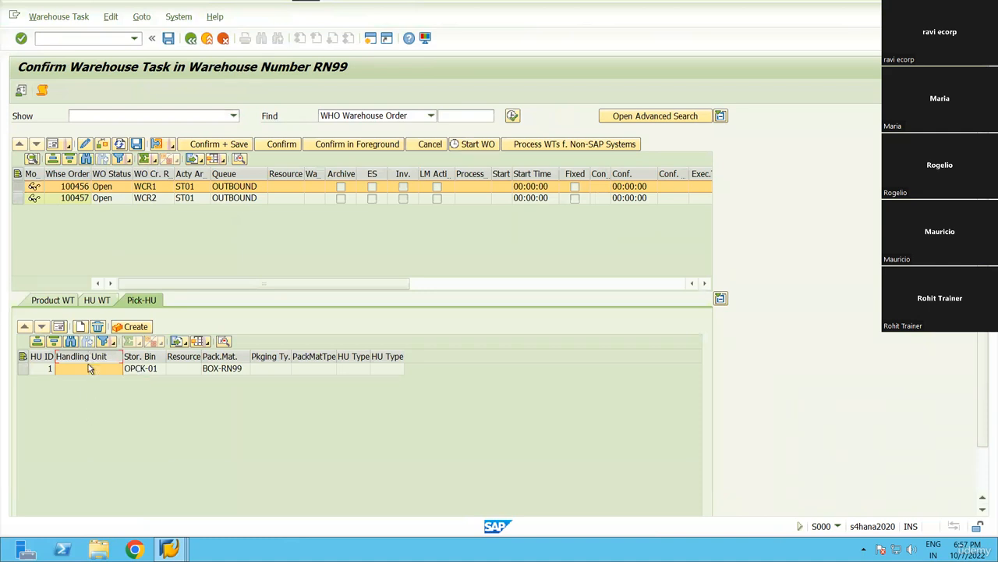
pyautogui.click(222, 368)
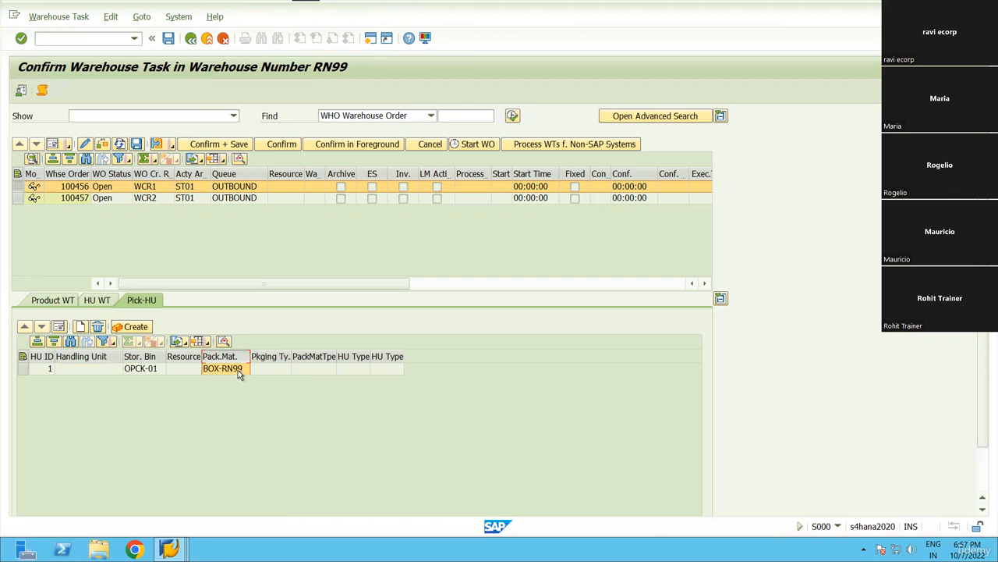
pyautogui.click(109, 369)
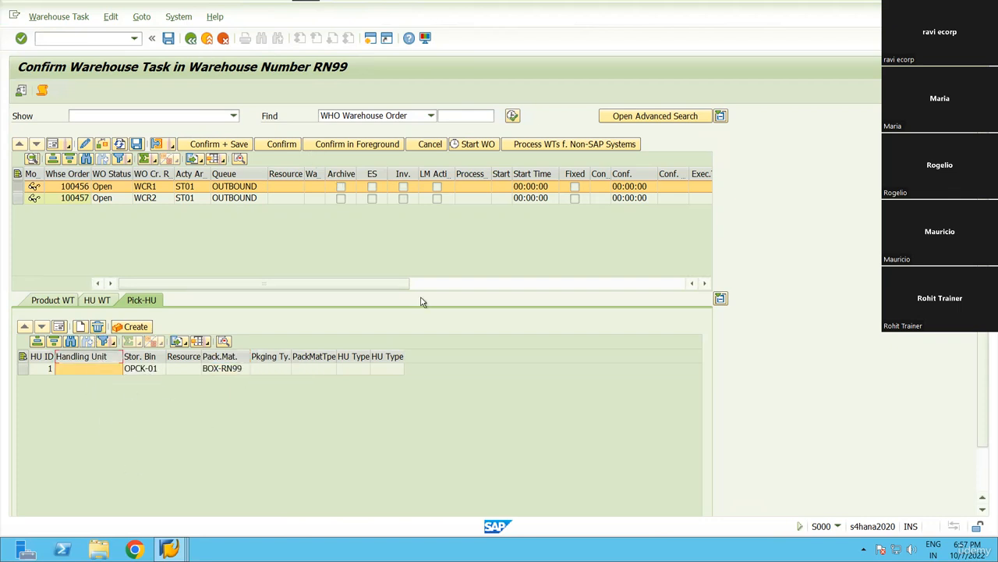
# Open a second session and expand Logistics > SCM Extended Warehouse Management in the menu.
pyautogui.press('F3')
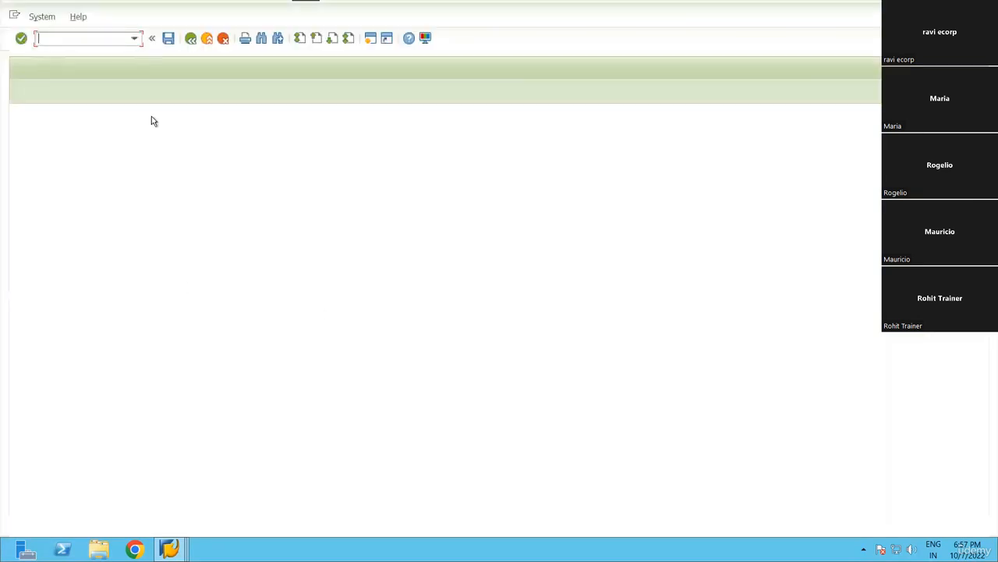
pyautogui.click(75, 158)
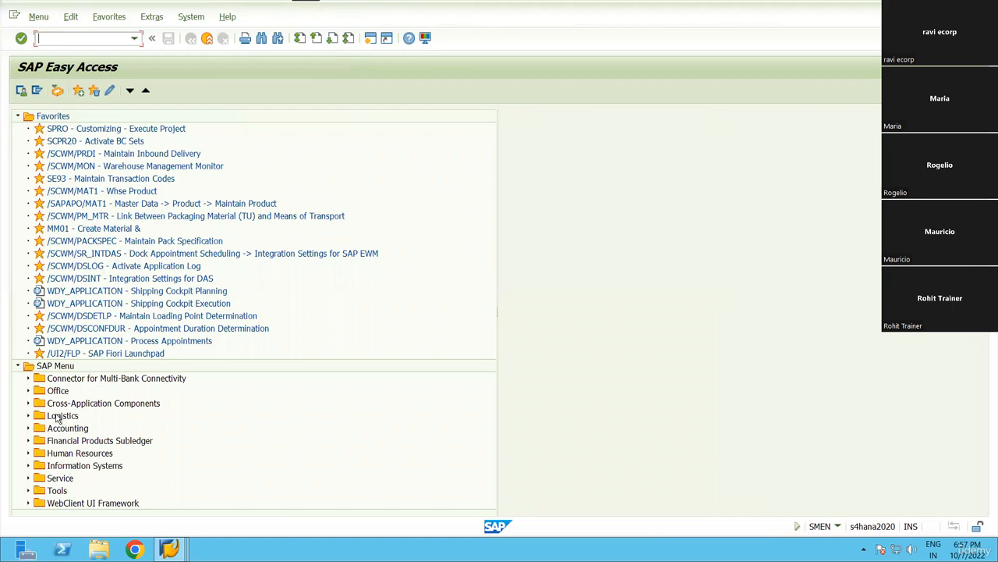
pyautogui.doubleClick(56, 418)
pyautogui.press('Down')
pyautogui.press('Down')
pyautogui.press('Down')
pyautogui.press('Down')
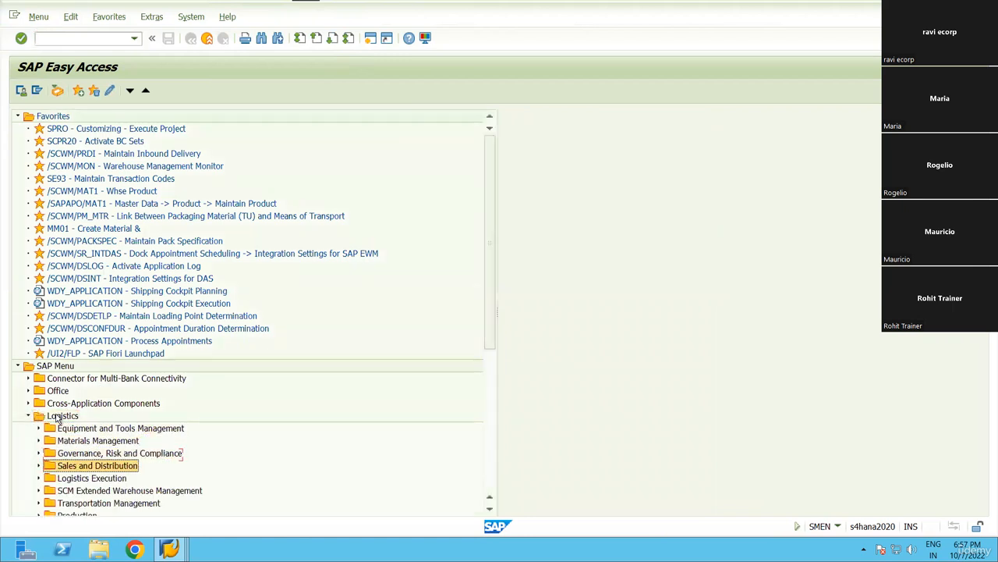
pyautogui.press('Down')
pyautogui.press('Down')
pyautogui.press('Right')
pyautogui.press('Down')
# Expand Extended Warehouse Management > Master Data and browse its transactions.
pyautogui.press('Down')
pyautogui.press('Down')
pyautogui.press('Down')
pyautogui.press('Down')
pyautogui.press('Up')
pyautogui.press('Up')
pyautogui.press('Up')
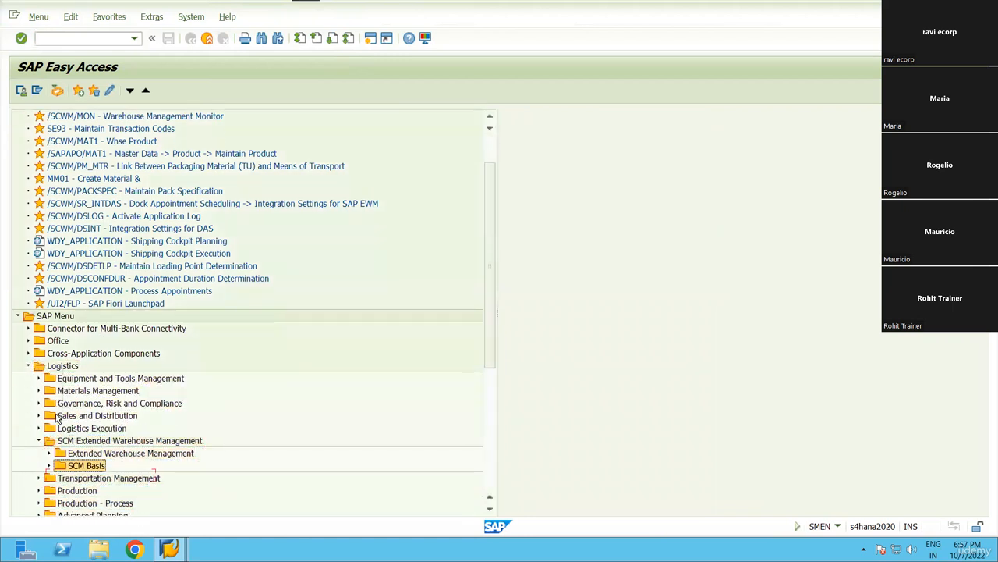
pyautogui.press('Up')
pyautogui.press('Right')
pyautogui.press('Down')
pyautogui.press('Down')
pyautogui.press('Down')
pyautogui.press('Down')
pyautogui.press('Down')
pyautogui.press('Down')
pyautogui.press('Down')
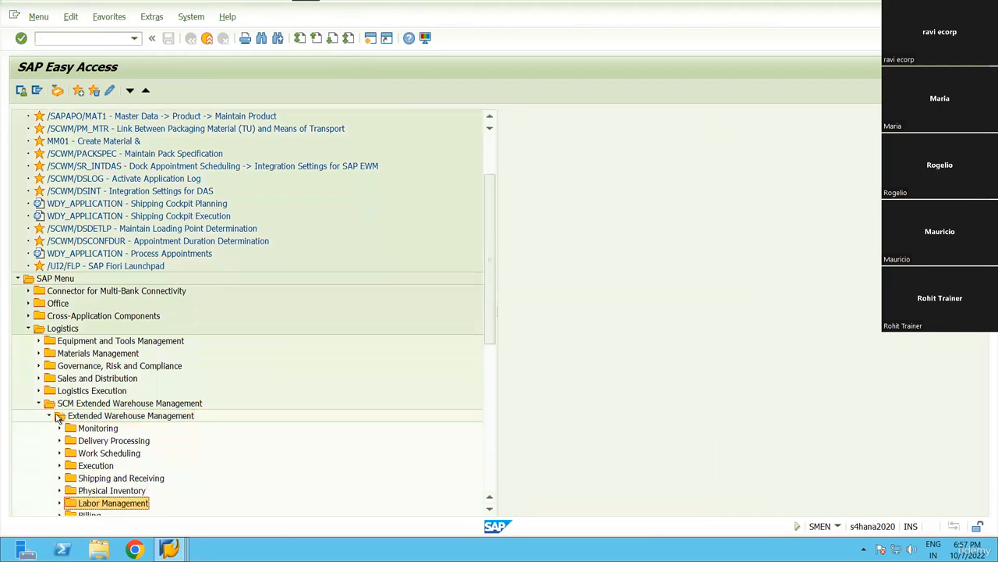
pyautogui.press('Down')
pyautogui.press('Down')
pyautogui.press('Down')
pyautogui.press('Up')
pyautogui.press('Right')
pyautogui.press('Down')
pyautogui.press('Down')
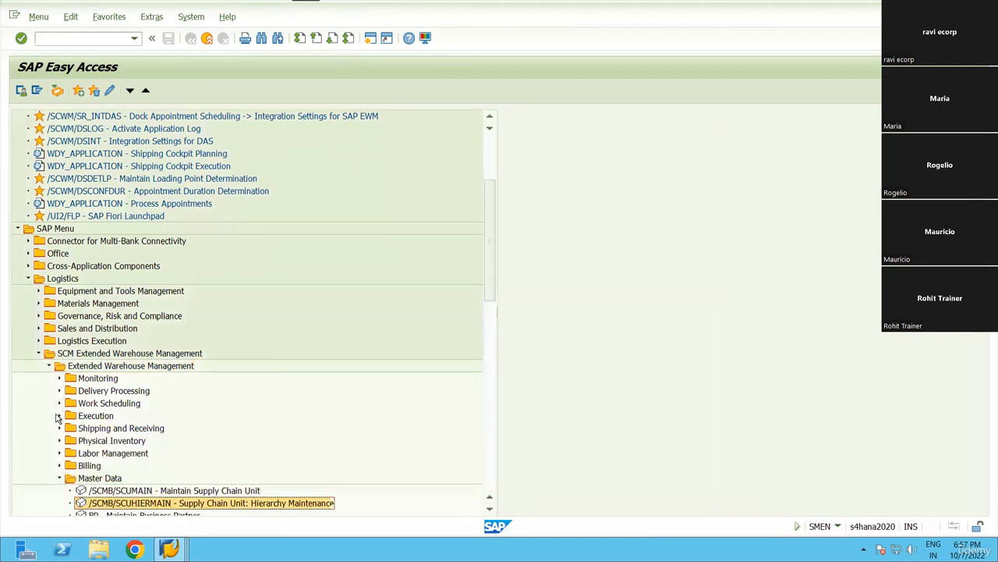
pyautogui.press('Down')
pyautogui.press('Down')
pyautogui.press('Down')
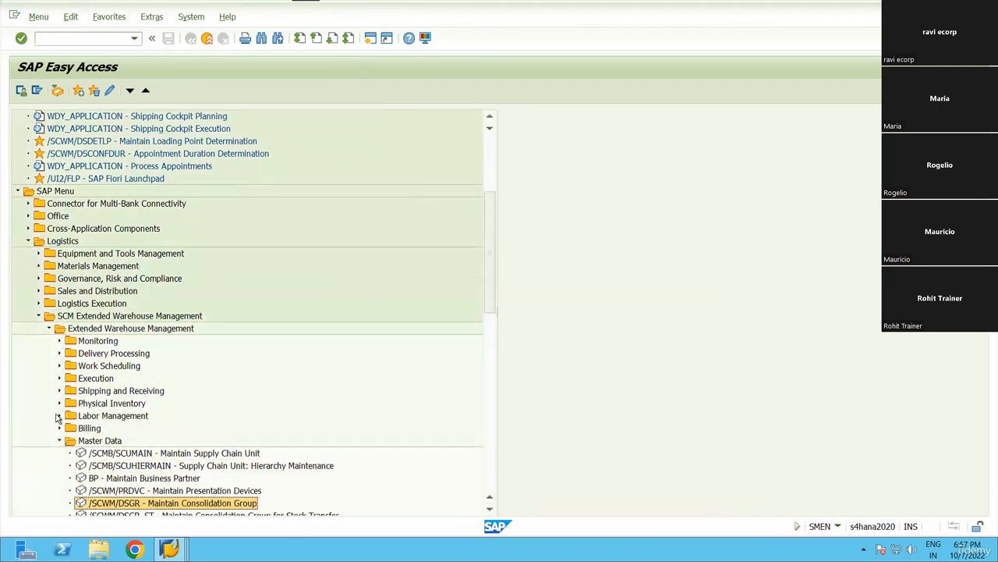
pyautogui.press('Down')
pyautogui.press('Down')
pyautogui.press('Down')
pyautogui.press('Down')
pyautogui.press('Down')
pyautogui.press('Up')
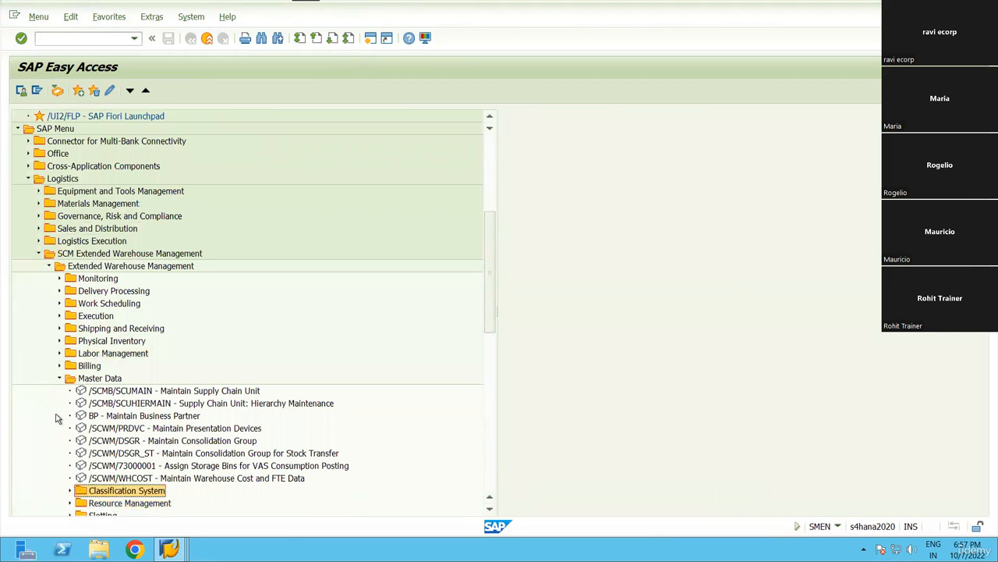
# Back in Confirm Warehouse Task, check pick-HU bin OPCK-01, BOX-RN99, and order 100456's rule WCR1.
pyautogui.hotkey('alt', 'Tab')
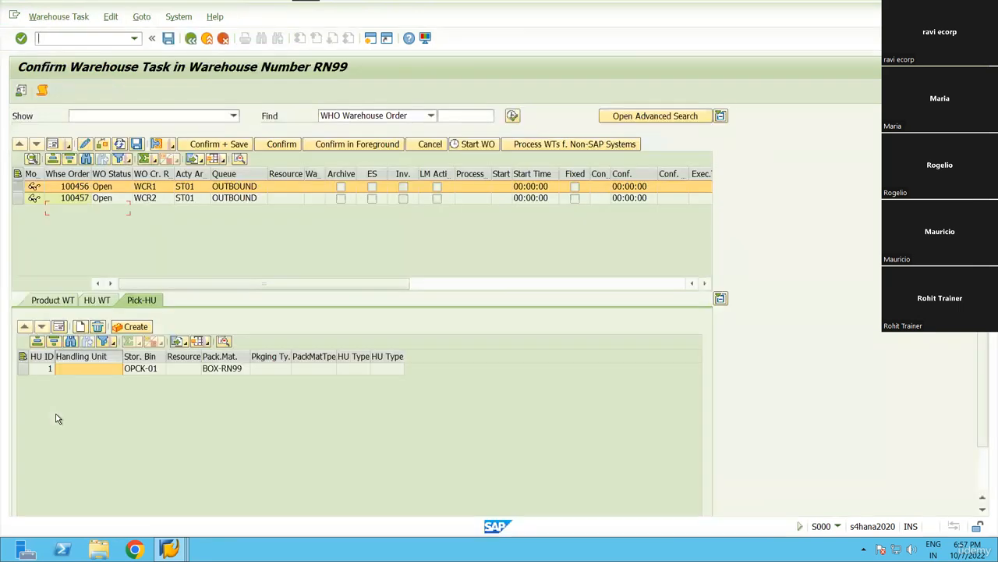
pyautogui.click(146, 357)
pyautogui.click(237, 356)
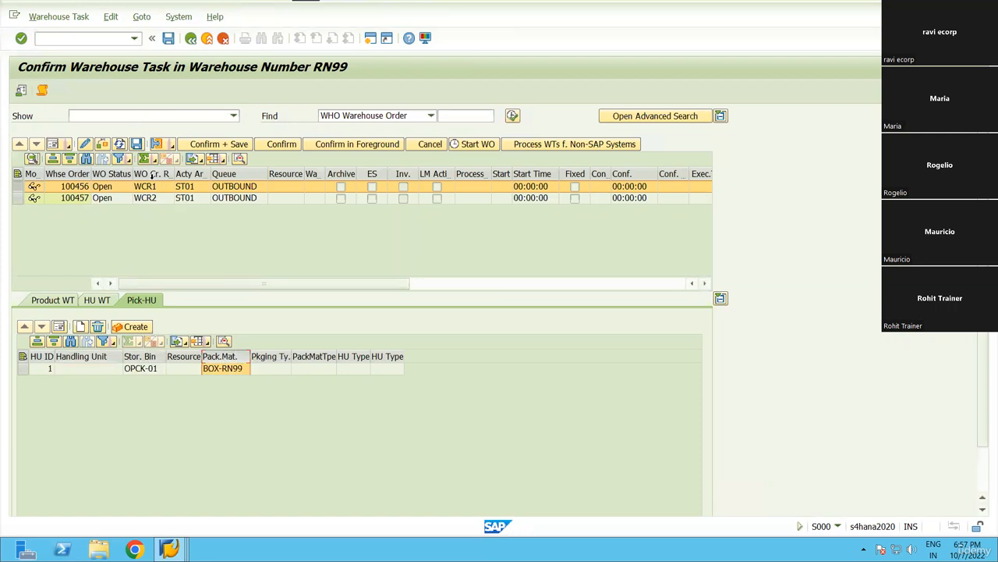
pyautogui.click(158, 190)
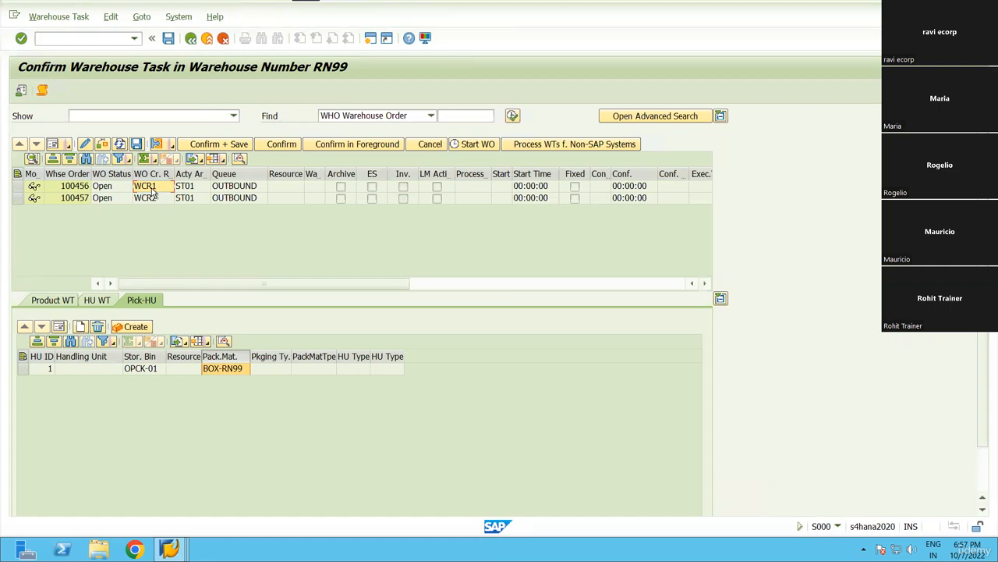
# Select warehouse order 100457 and widen the Pack.Mat. column so CARTON-RN99 reads in full.
pyautogui.click(17, 186)
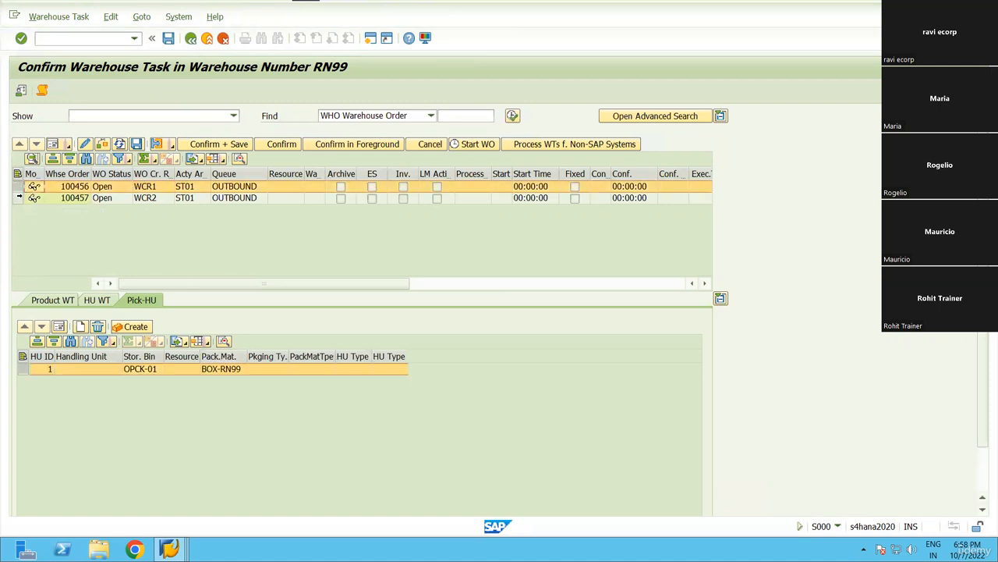
pyautogui.click(19, 199)
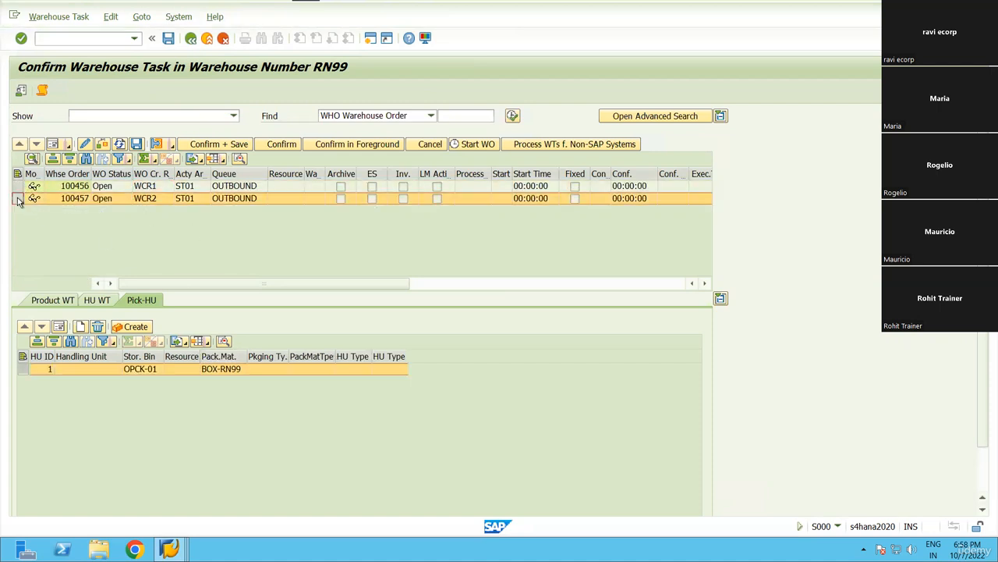
pyautogui.moveTo(246, 356); pyautogui.dragTo(327, 356)
pyautogui.click(258, 355)
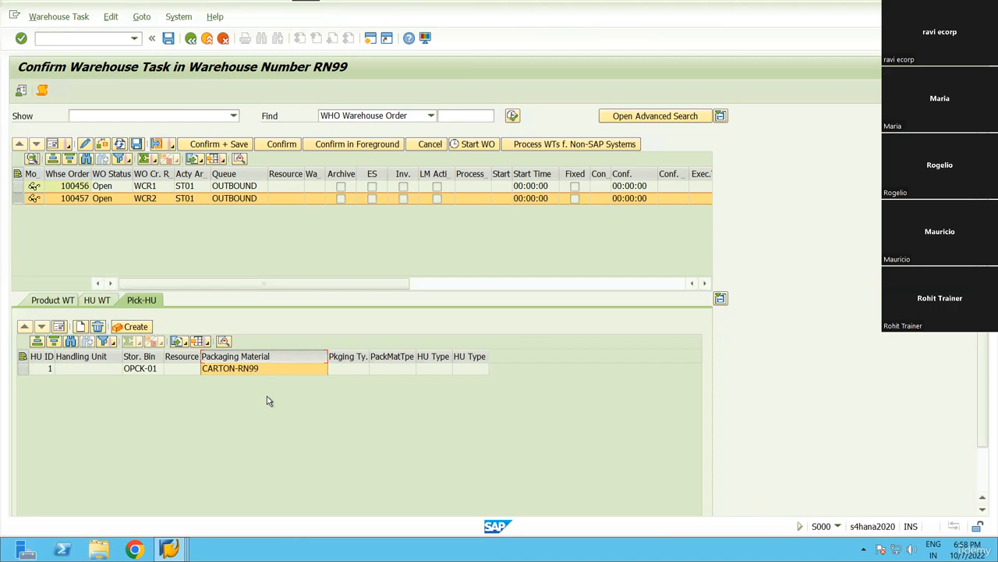
# Check the empty Handling Unit cell of row 1, then switch back to SAP Easy Access.
pyautogui.press('Return')
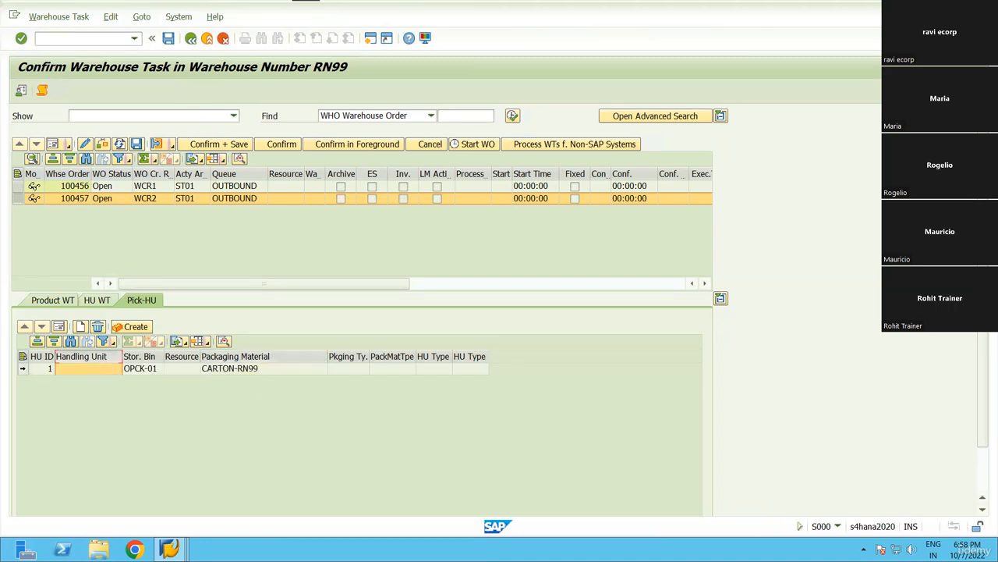
pyautogui.click(134, 372)
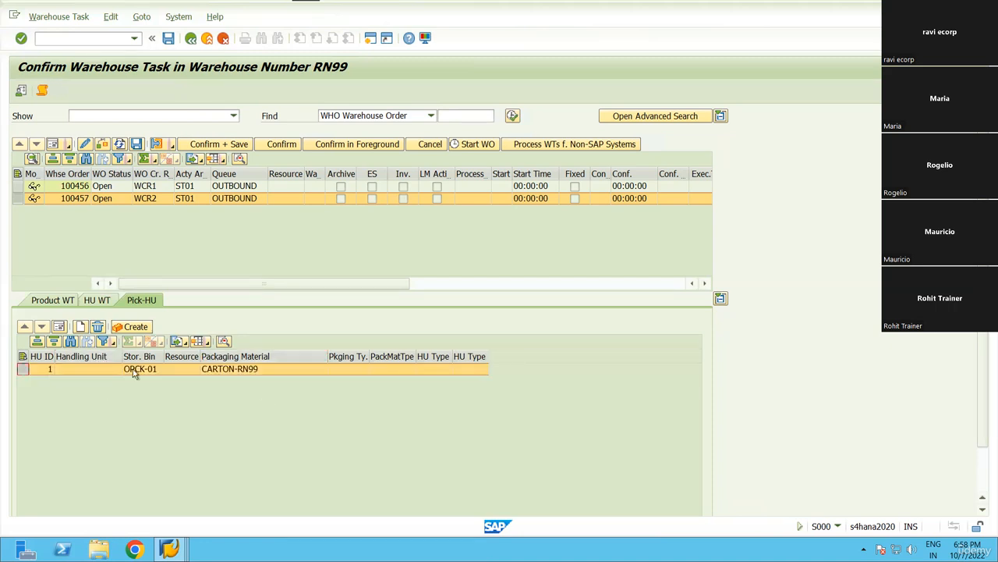
pyautogui.click(79, 371)
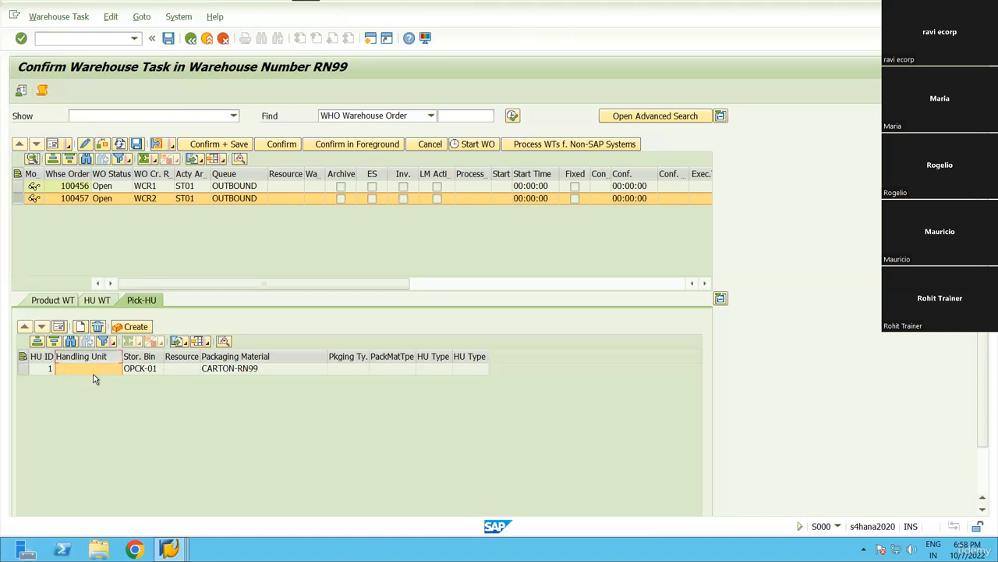
pyautogui.hotkey('alt', 'Tab')
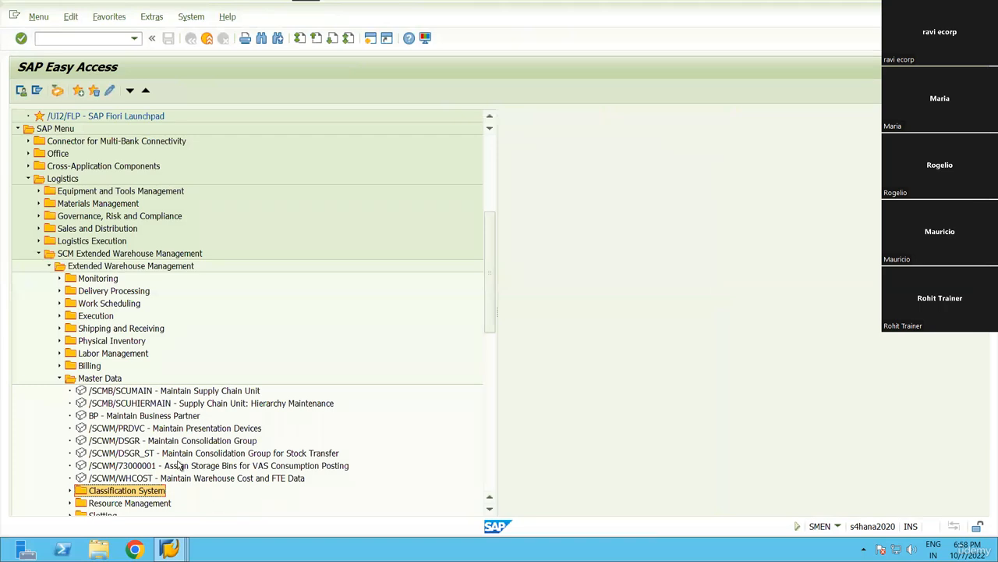
# Launch the Start and End Bin for Activity Area transaction with /N/SCWM/SEBA.
pyautogui.scroll(-3, 195, 459)
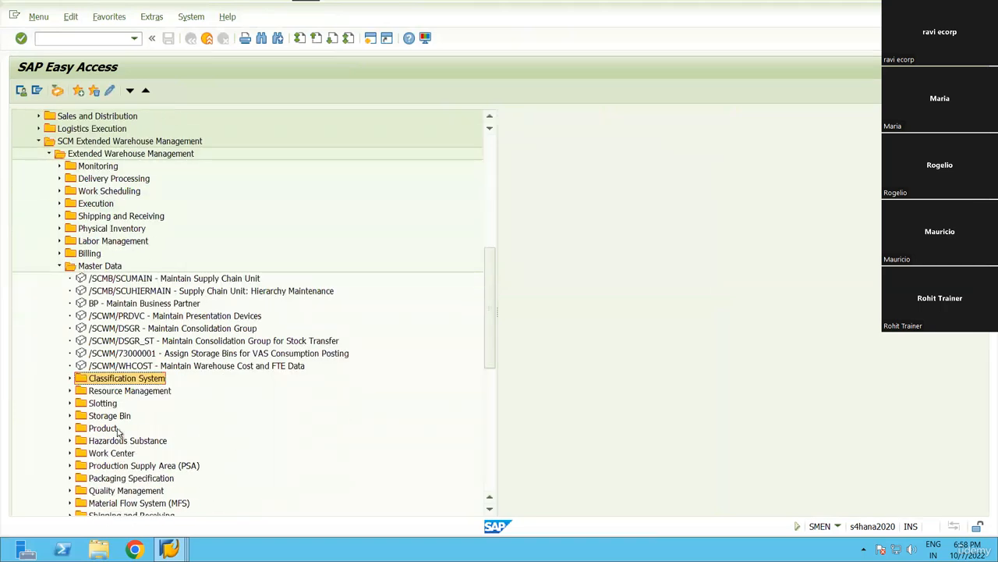
pyautogui.hotkey('alt', 'Tab')
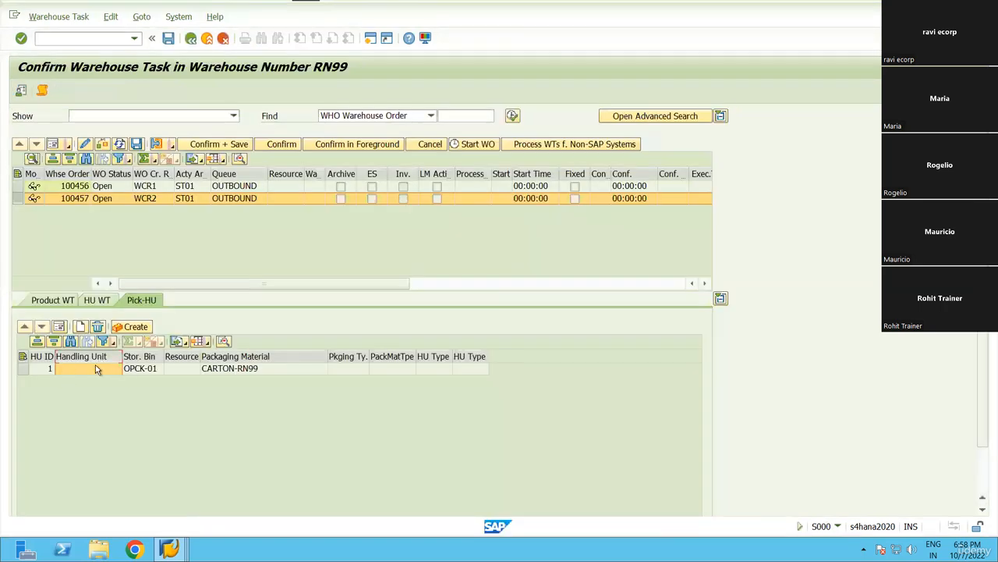
pyautogui.hotkey('alt', 'Tab')
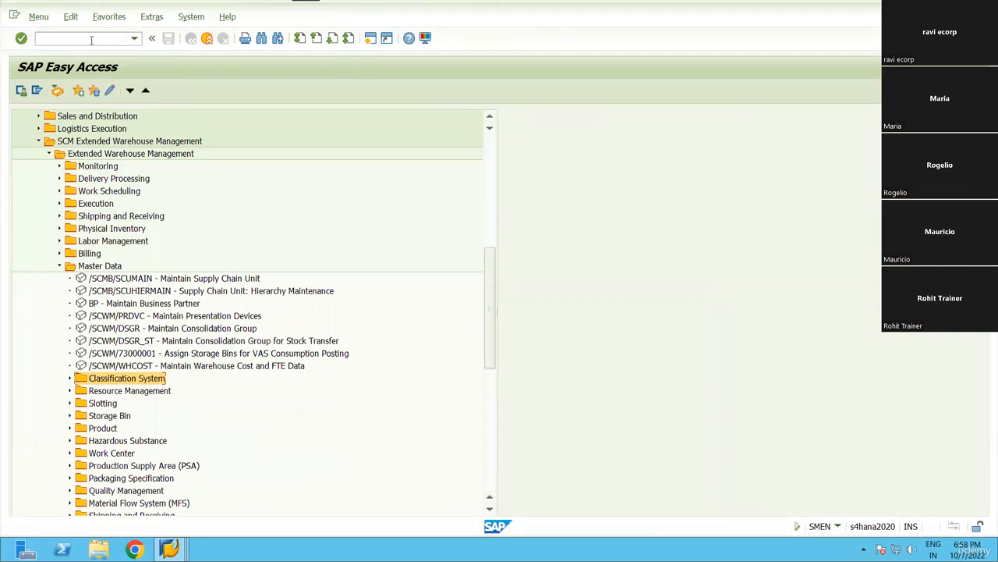
pyautogui.click(87, 37)
pyautogui.write('/N/SCWM/SEBA')
pyautogui.press('Return')
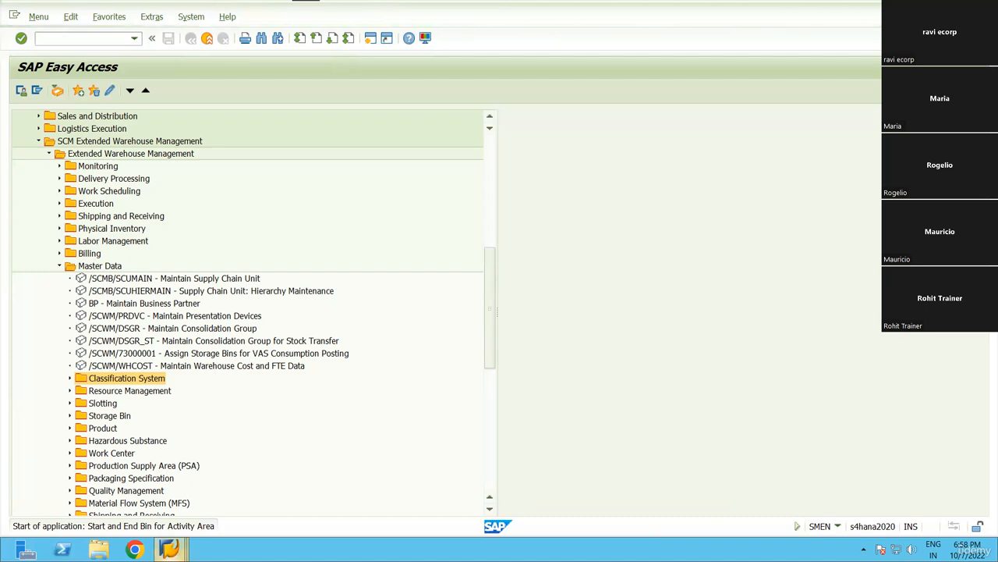
# Close the outbound delivery order and Unload for Warehouse windows from the taskbar previews.
pyautogui.click(169, 549)
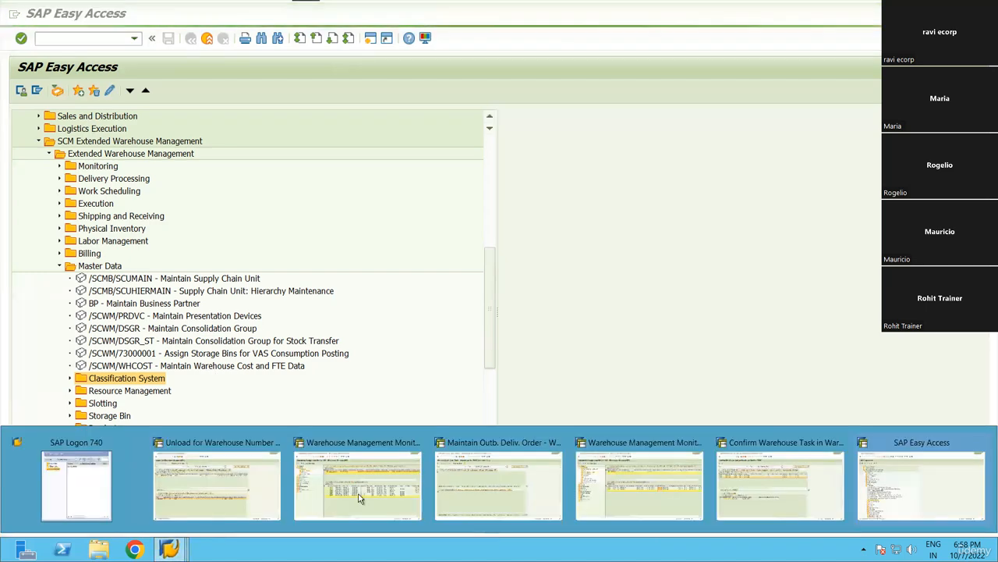
pyautogui.click(559, 443)
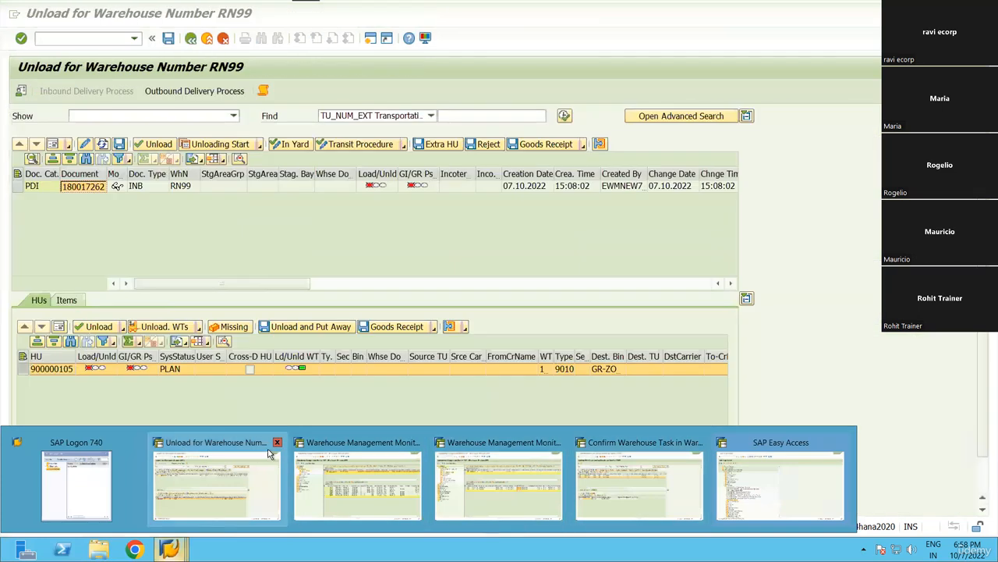
pyautogui.click(277, 443)
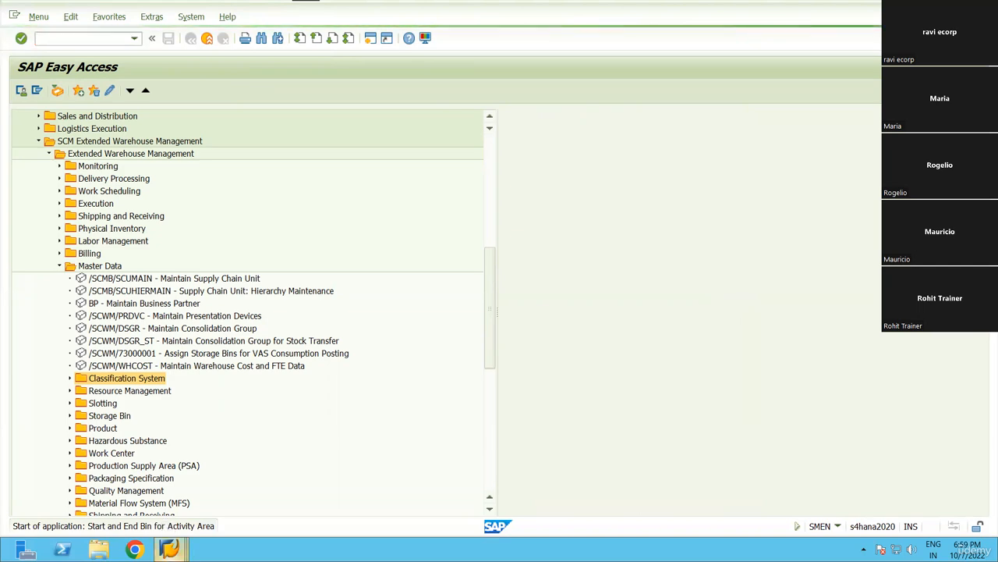
pyautogui.moveTo(169, 549)
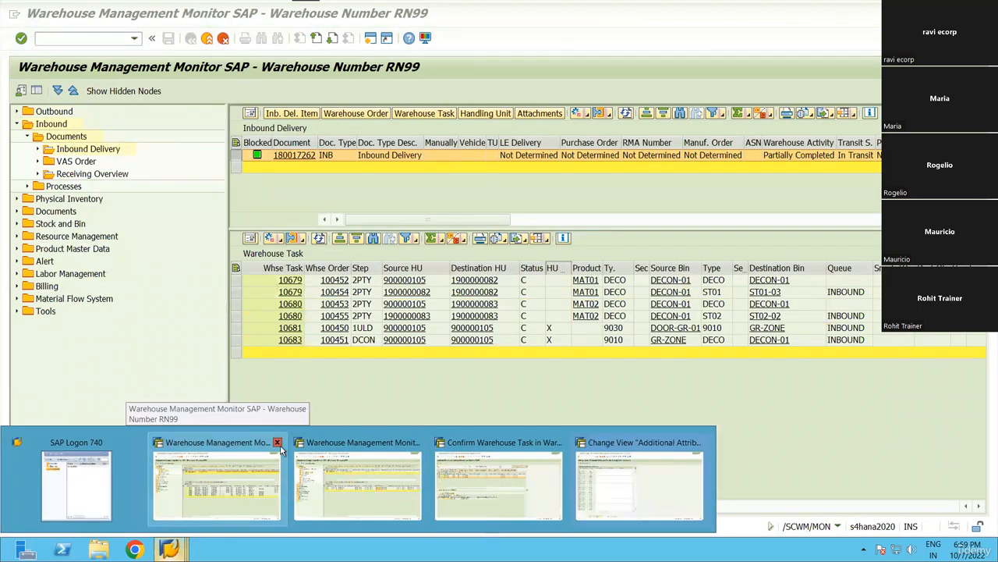
# Close the monitor window and filter the activity area attributes by Warehouse Number RN99.
pyautogui.click(277, 442)
pyautogui.click(481, 477)
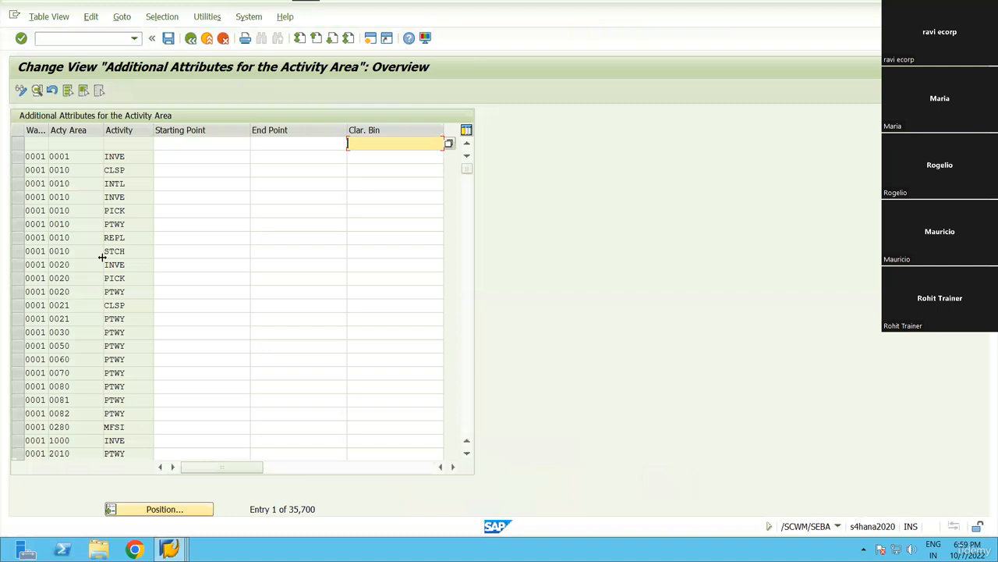
pyautogui.click(161, 16)
pyautogui.click(179, 31)
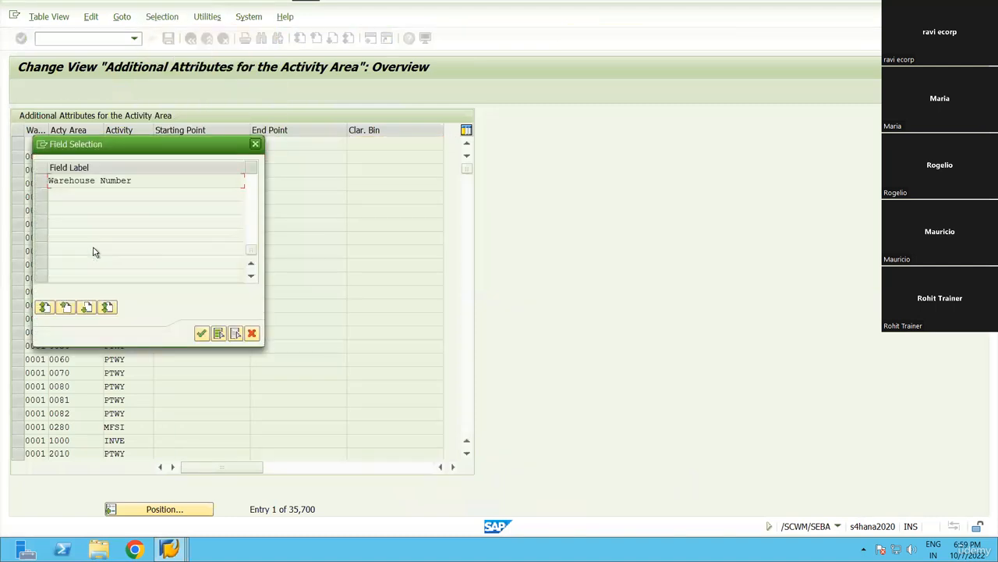
pyautogui.click(40, 184)
pyautogui.click(201, 333)
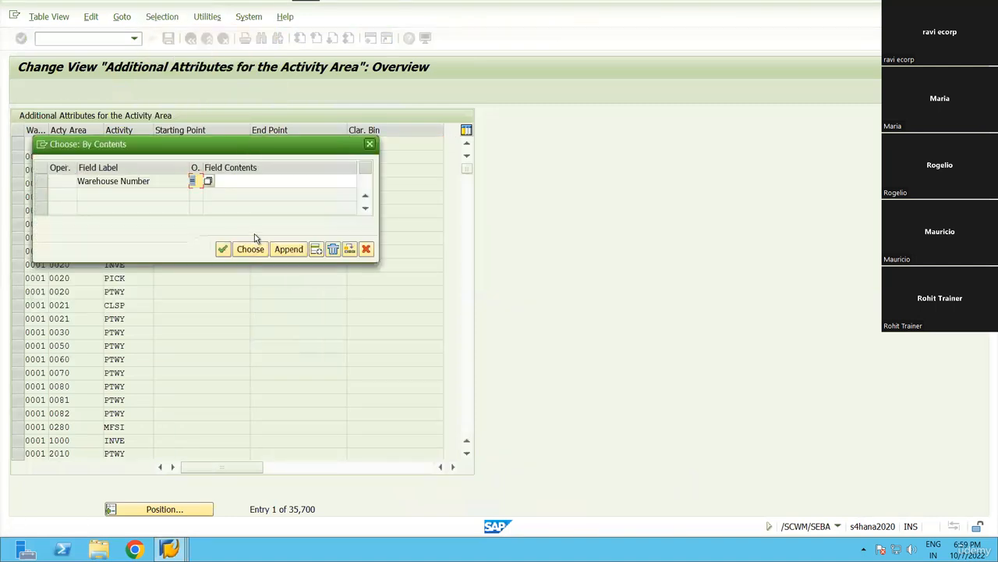
pyautogui.click(269, 185)
pyautogui.write('R')
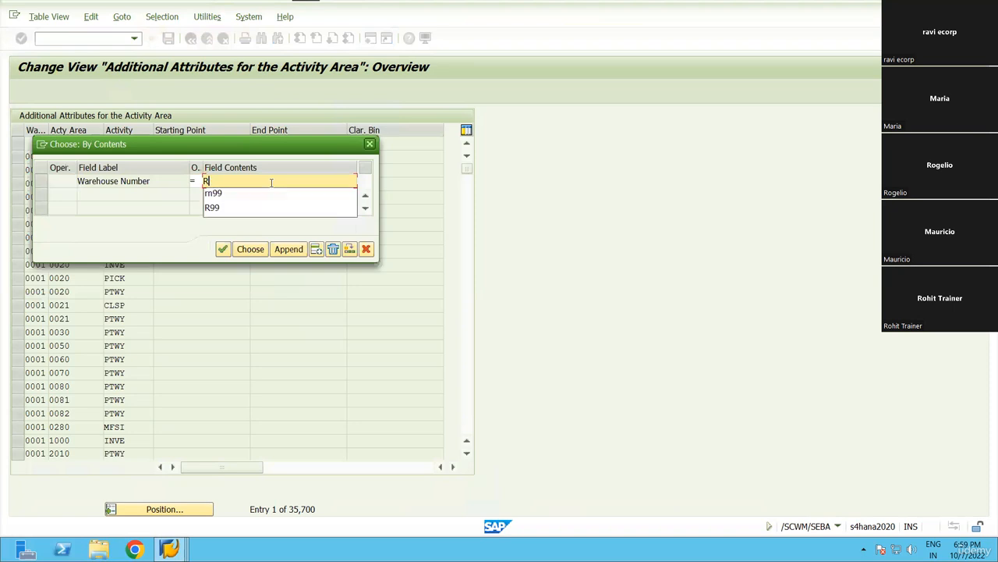
pyautogui.write('N99')
pyautogui.press('Return')
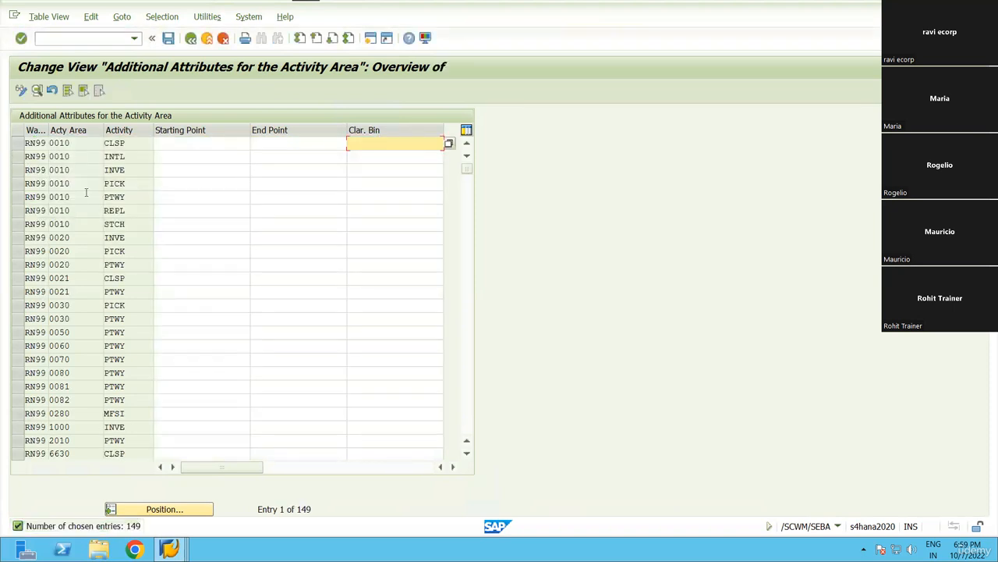
# Scroll through the 149 filtered RN99 activity area entries.
pyautogui.scroll(-8, 191, 329)
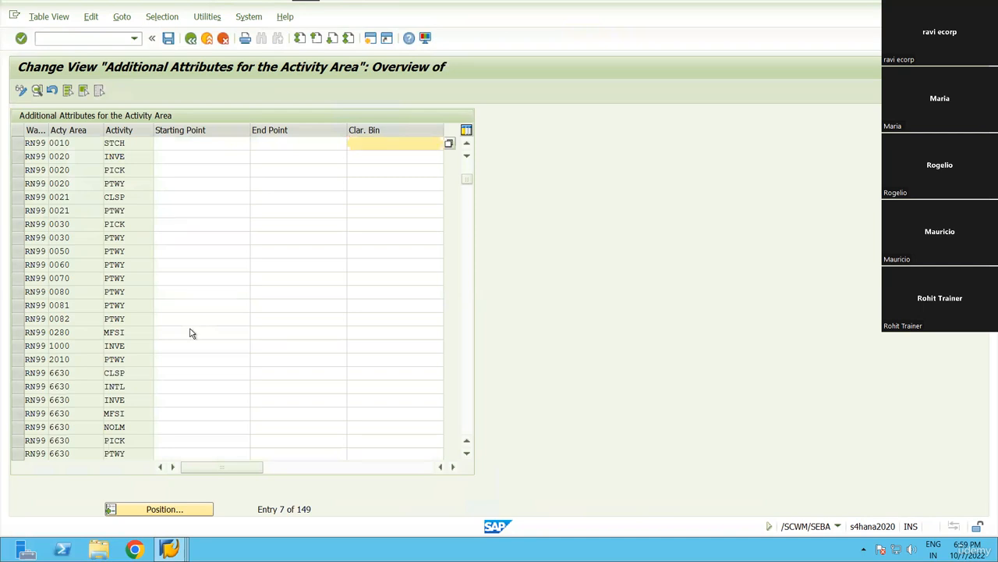
pyautogui.scroll(-1, 65, 321)
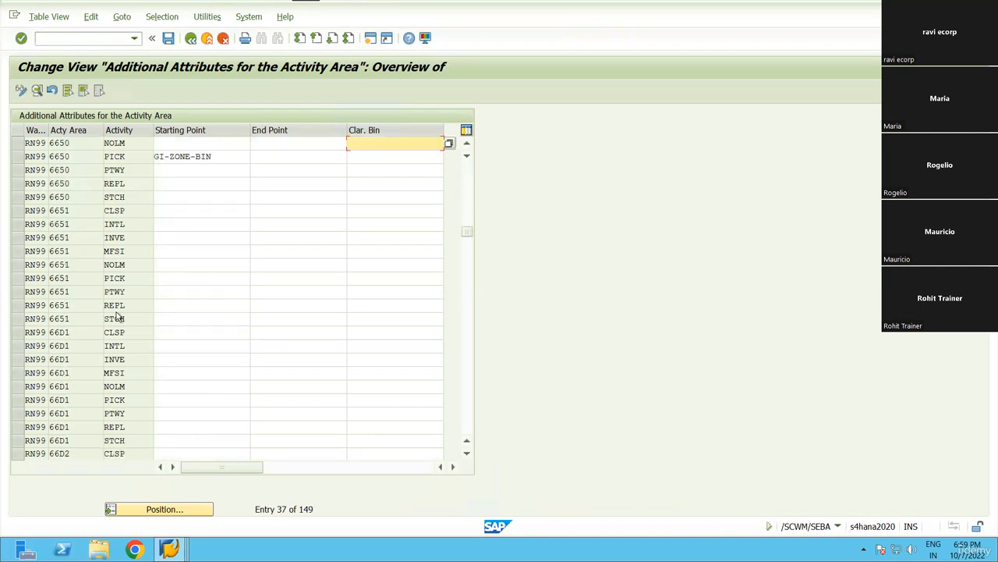
pyautogui.scroll(-8, 117, 323)
pyautogui.scroll(-8, 112, 329)
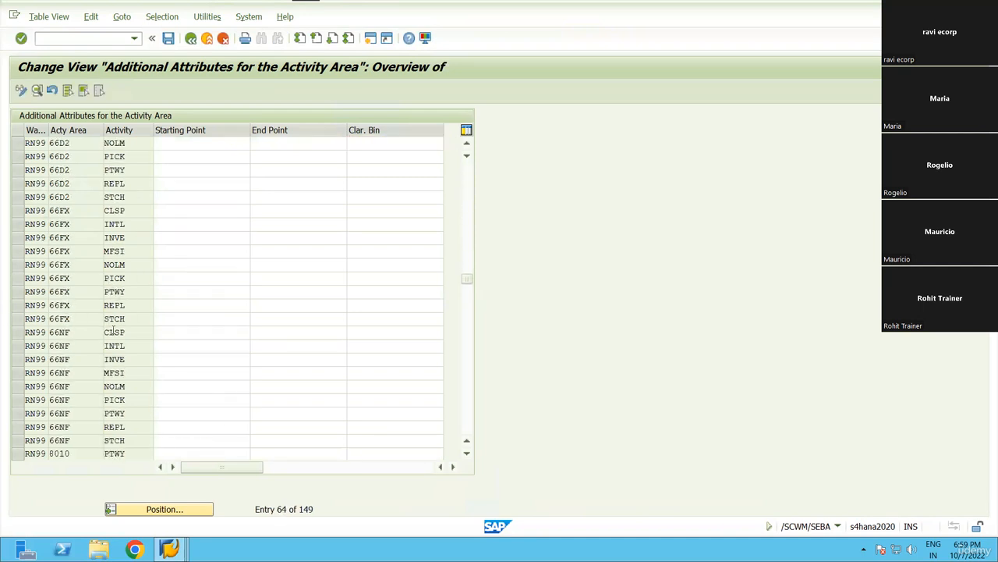
pyautogui.scroll(10, 113, 331)
pyautogui.scroll(8, 113, 330)
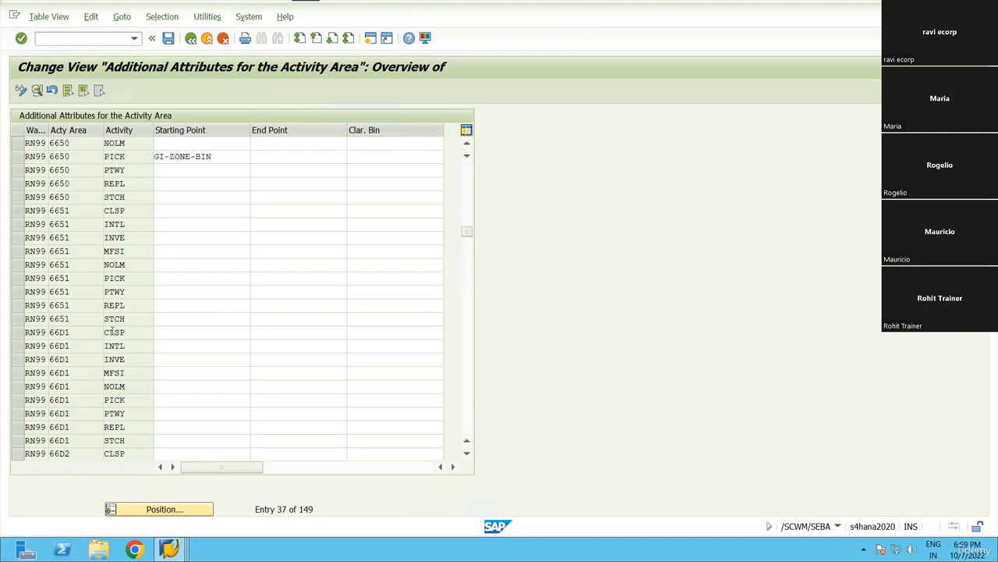
# Enter warehouse RN99 in the Position prompt, browse the activity area list, then cancel.
pyautogui.click(162, 514)
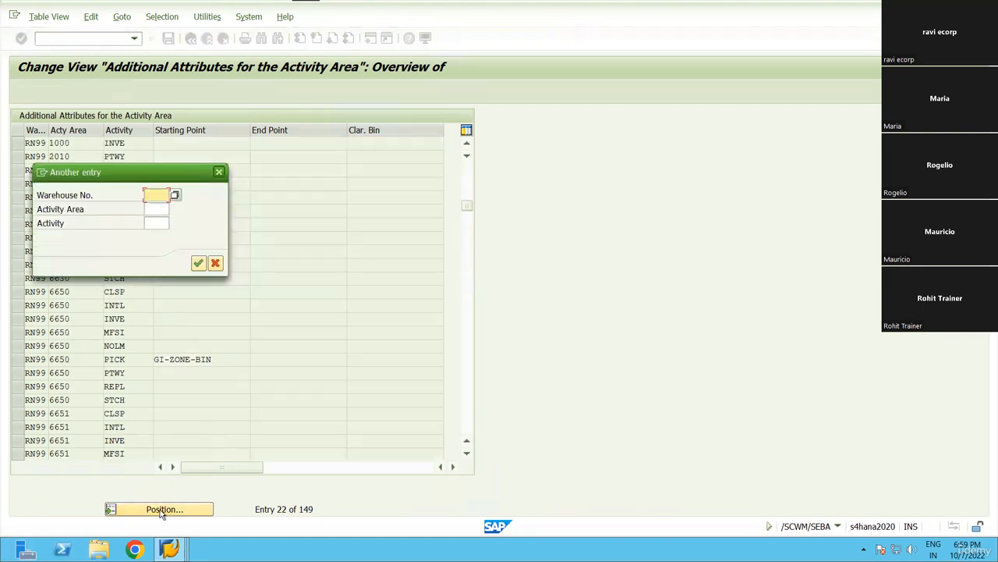
pyautogui.write('RN99')
pyautogui.press('Tab')
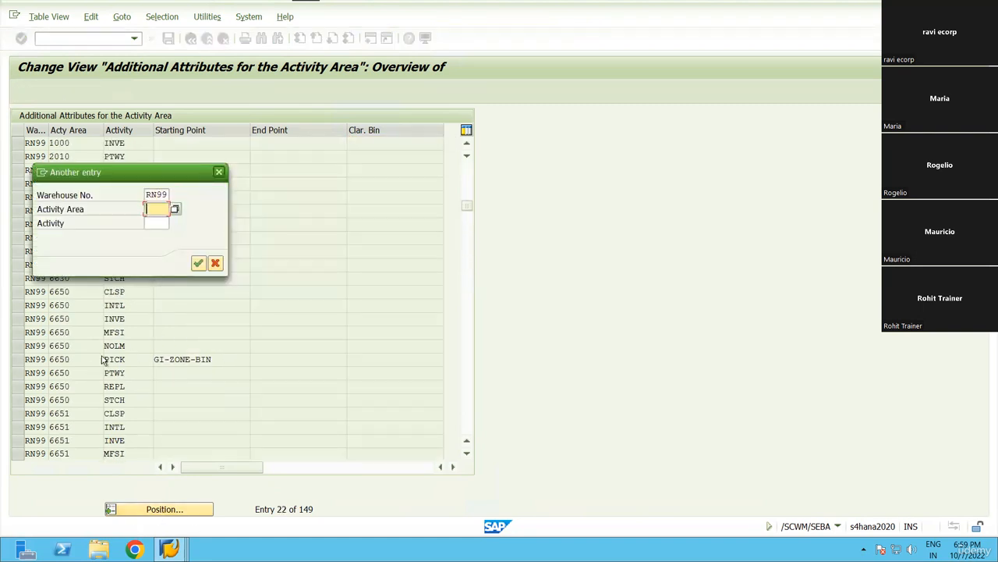
pyautogui.click(176, 209)
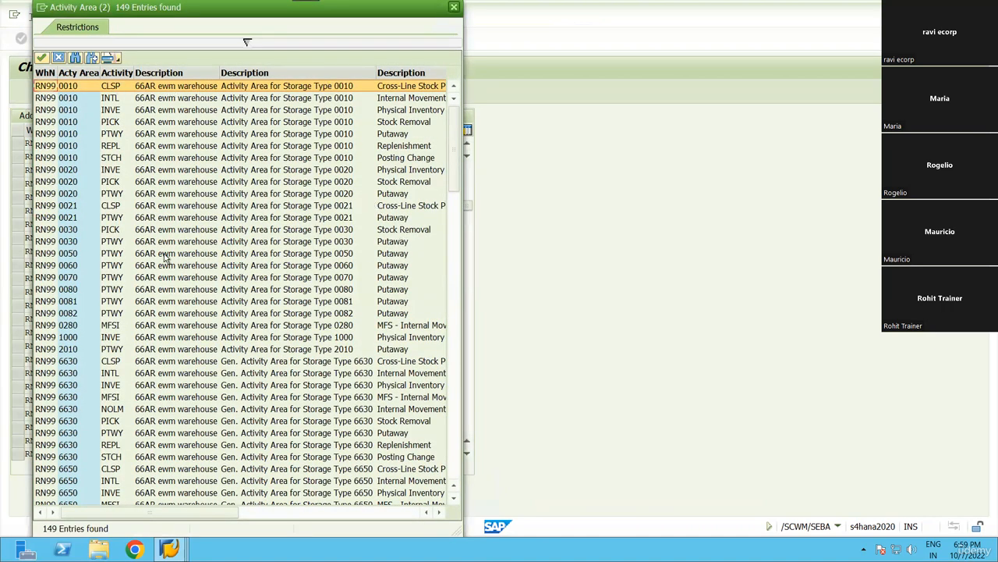
pyautogui.scroll(-15, 156, 365)
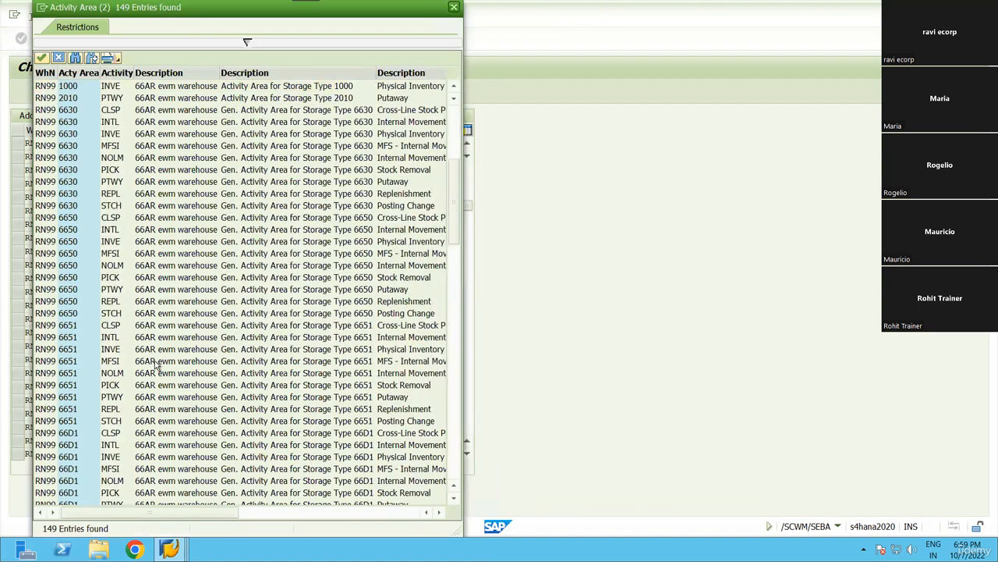
pyautogui.scroll(-14, 156, 365)
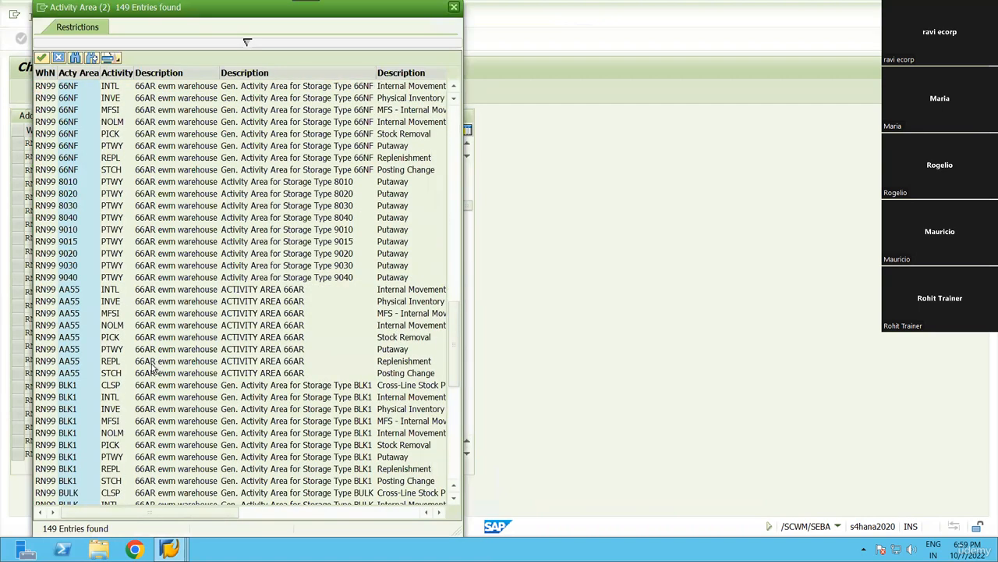
pyautogui.scroll(-9, 151, 382)
pyautogui.scroll(-4, 150, 384)
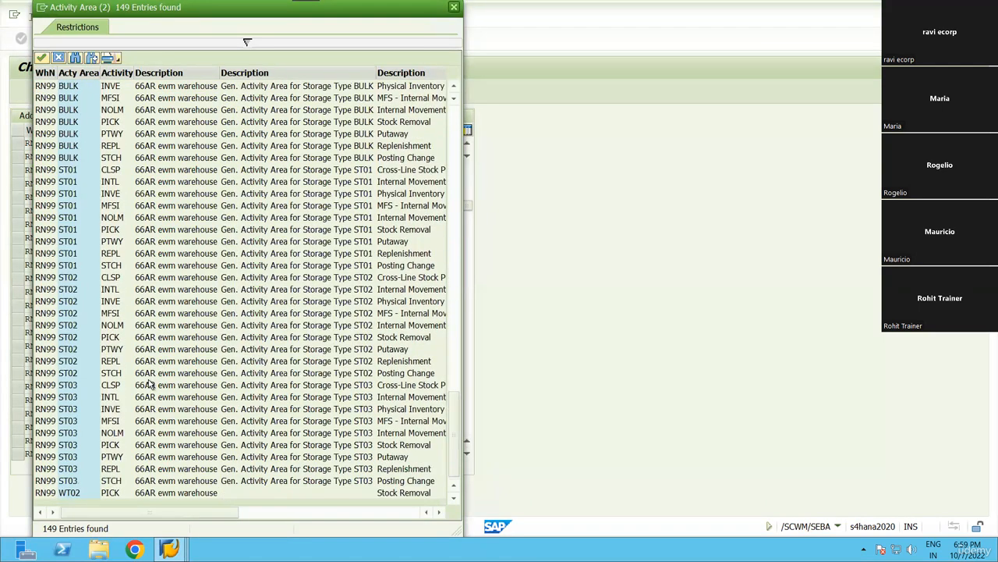
pyautogui.scroll(6, 151, 384)
pyautogui.scroll(5, 151, 384)
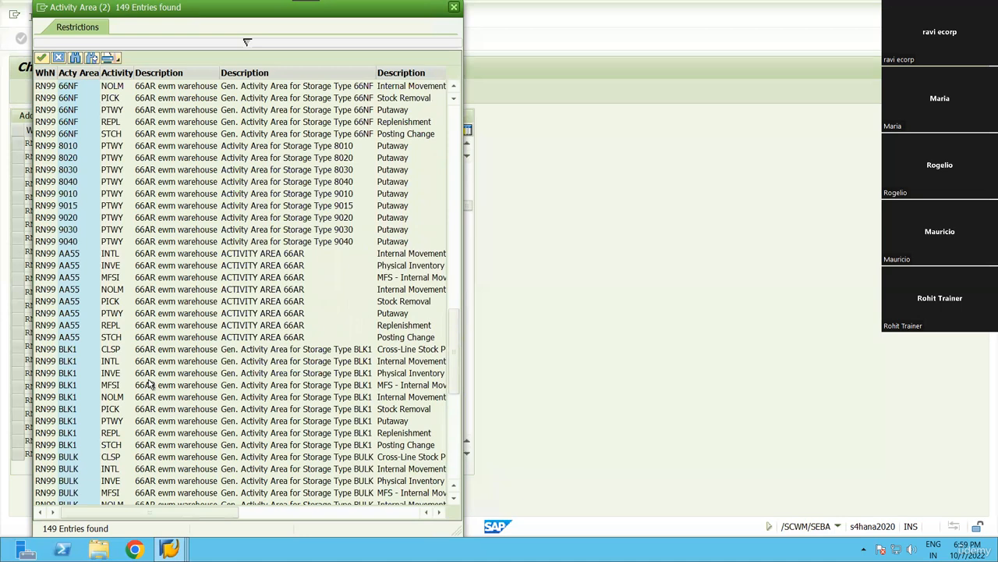
pyautogui.scroll(5, 151, 384)
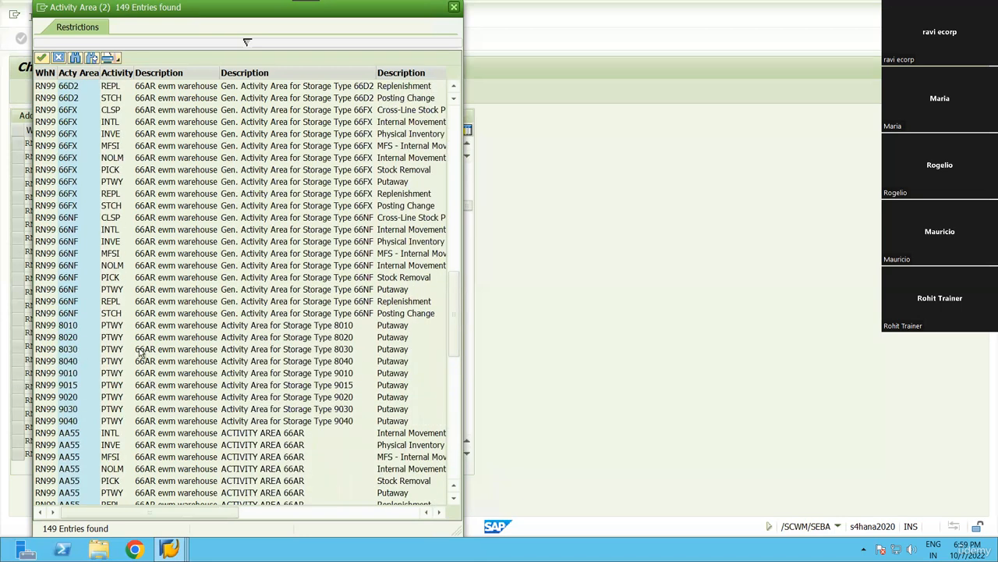
pyautogui.click(141, 351)
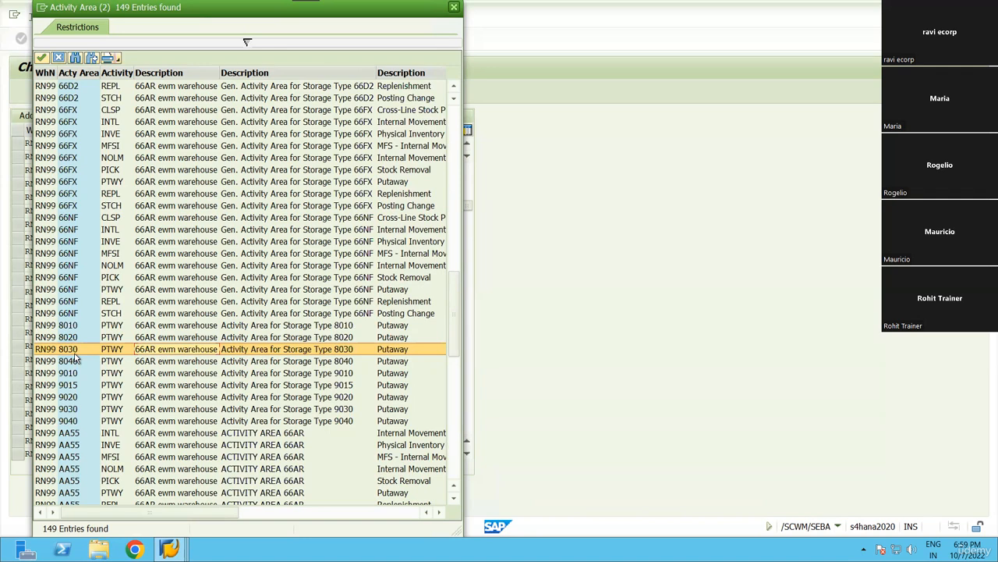
pyautogui.click(454, 7)
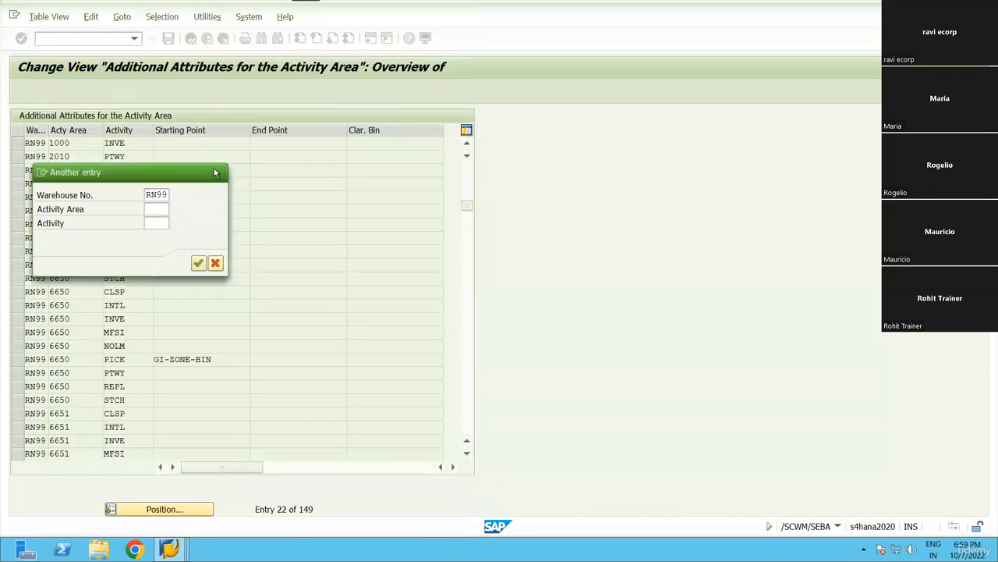
pyautogui.click(215, 172)
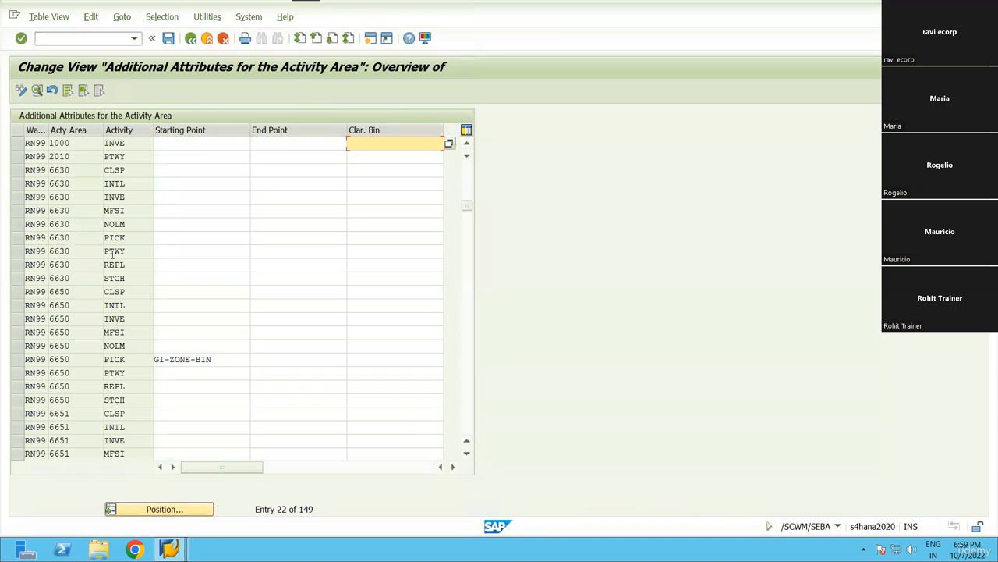
# Choose activity area 6650 for the table row and scroll down the list.
pyautogui.click(83, 360)
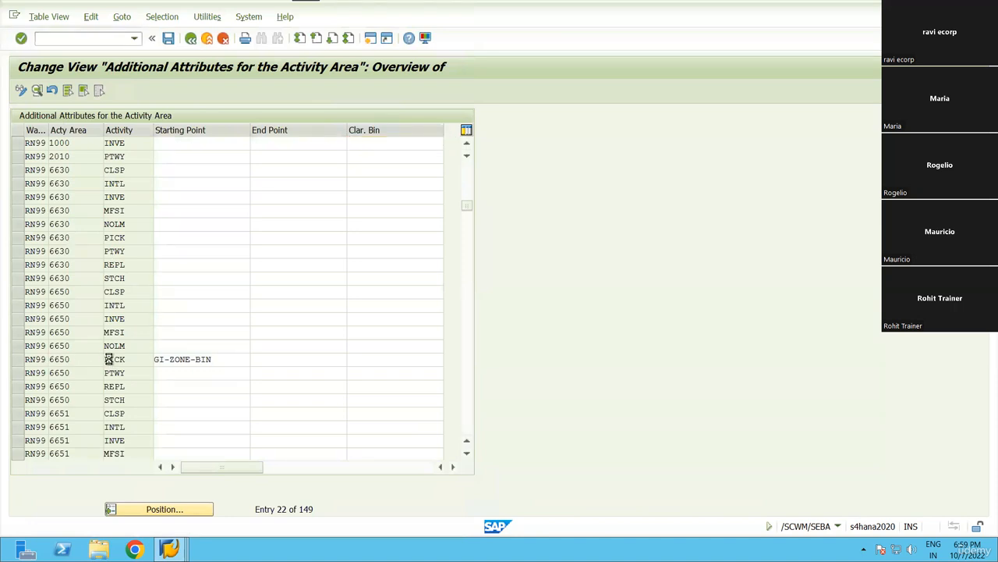
pyautogui.click(110, 360)
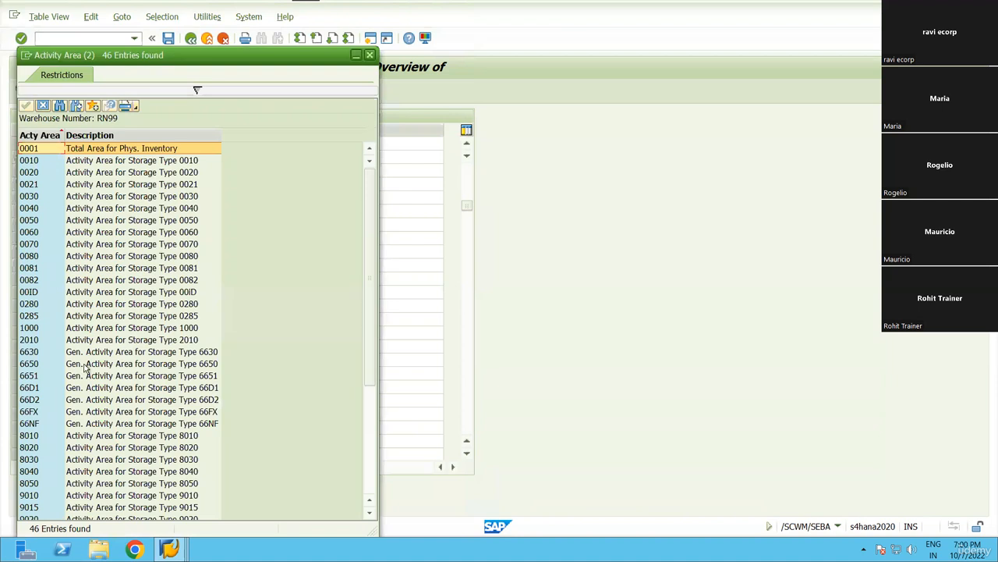
pyautogui.click(84, 364)
pyautogui.press('Return')
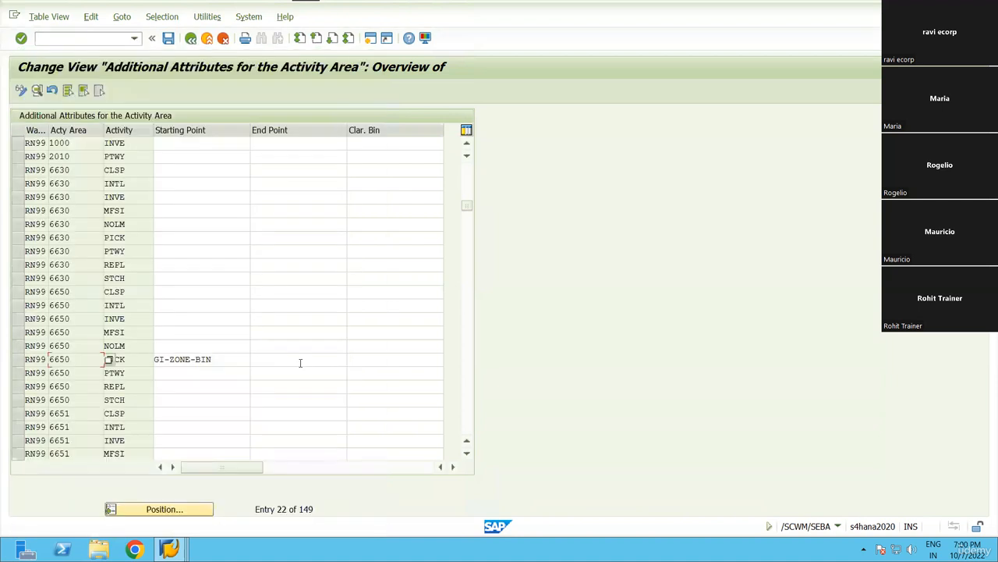
pyautogui.scroll(-3, 64, 337)
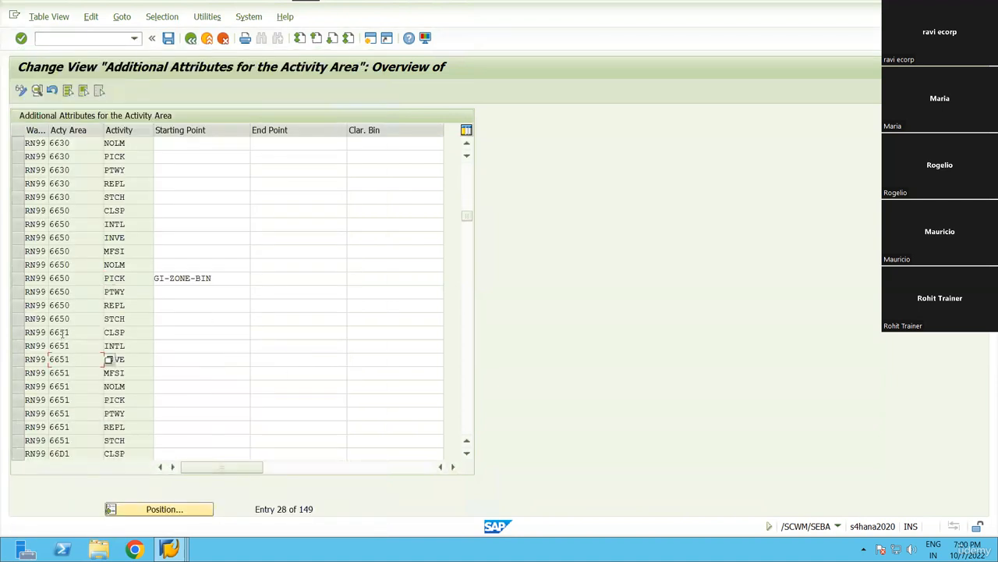
pyautogui.scroll(-3, 88, 341)
pyautogui.click(89, 38)
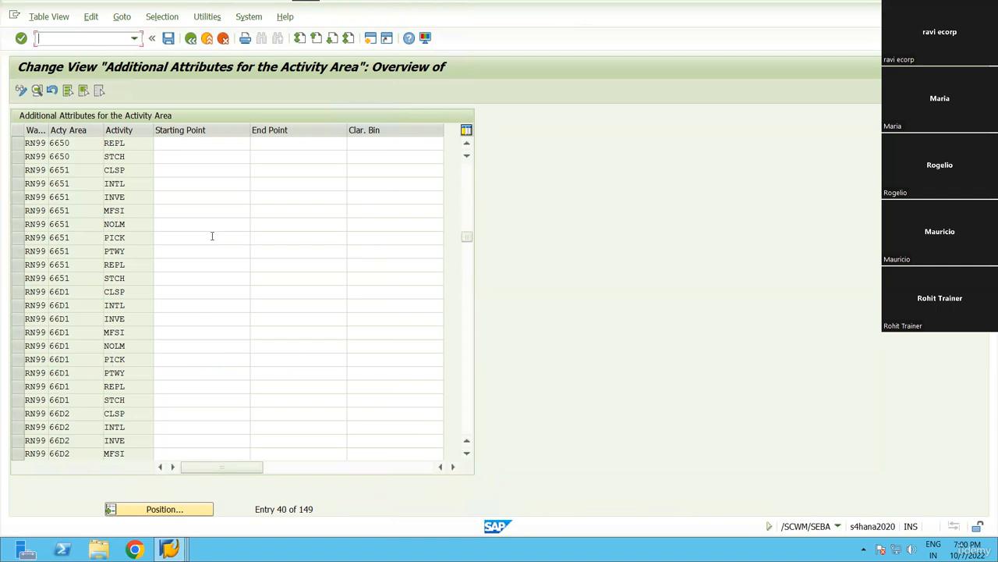
# Position the table at warehouse RN99, activity area ST01, activity PICK.
pyautogui.click(151, 510)
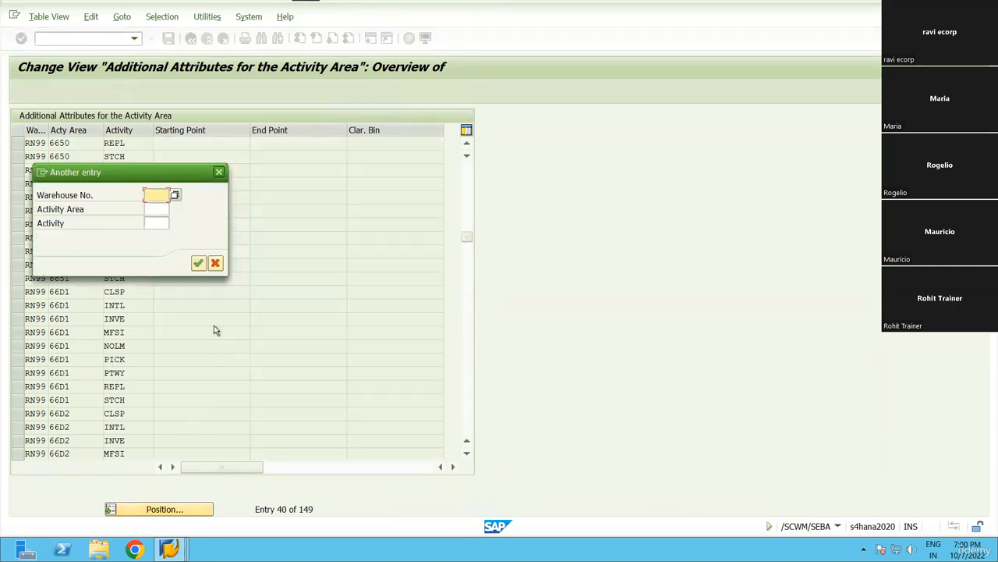
pyautogui.write('rn')
pyautogui.press('BackSpace')
pyautogui.press('BackSpace')
pyautogui.write('RN')
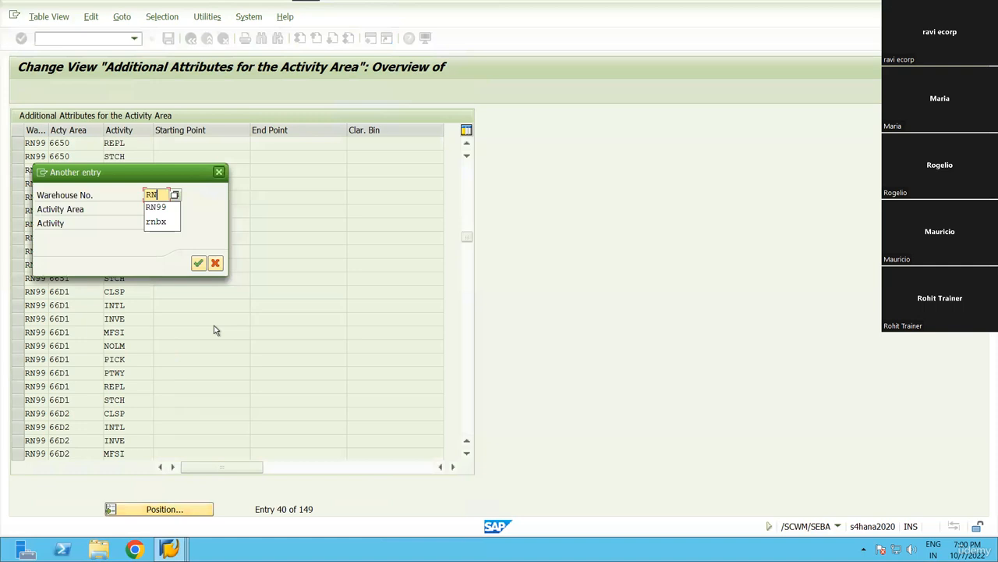
pyautogui.write('99')
pyautogui.press('Tab')
pyautogui.write('ST01')
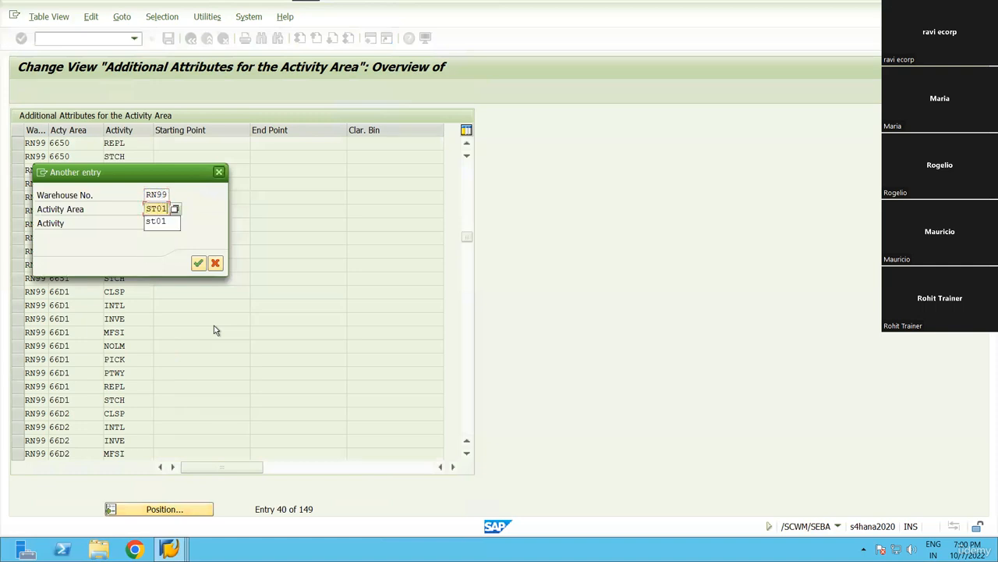
pyautogui.press('Tab')
pyautogui.write('PICK')
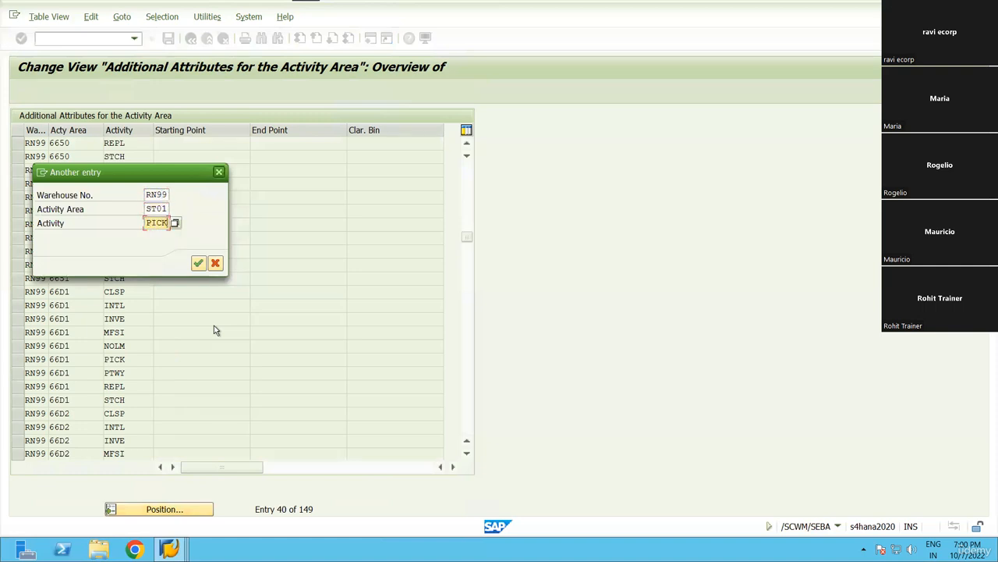
pyautogui.press('Return')
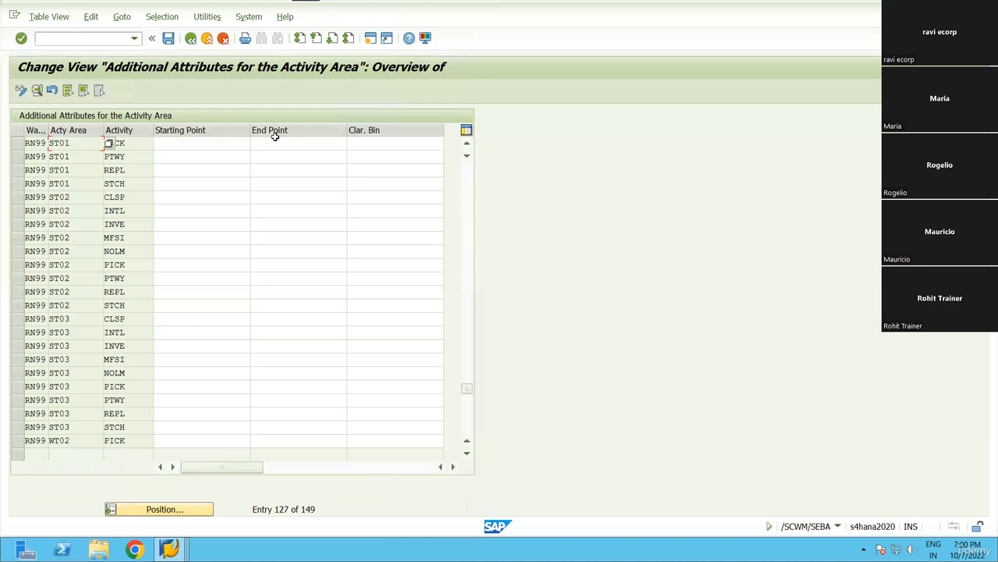
pyautogui.click(247, 143)
# Pick OPCK-01 as ST01's PICK starting point and paste it into ST02 and ST03.
pyautogui.click(256, 143)
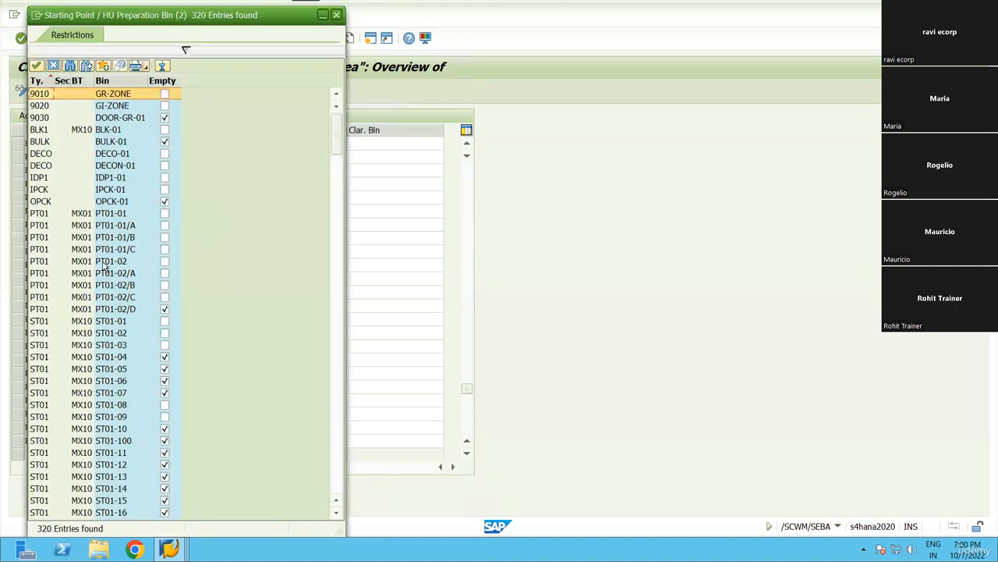
pyautogui.doubleClick(90, 201)
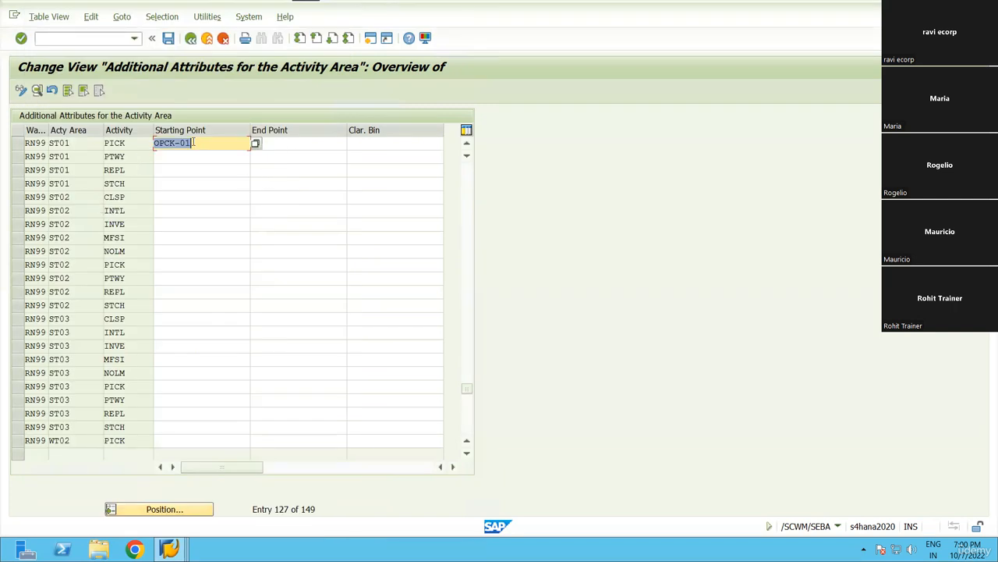
pyautogui.click(148, 144)
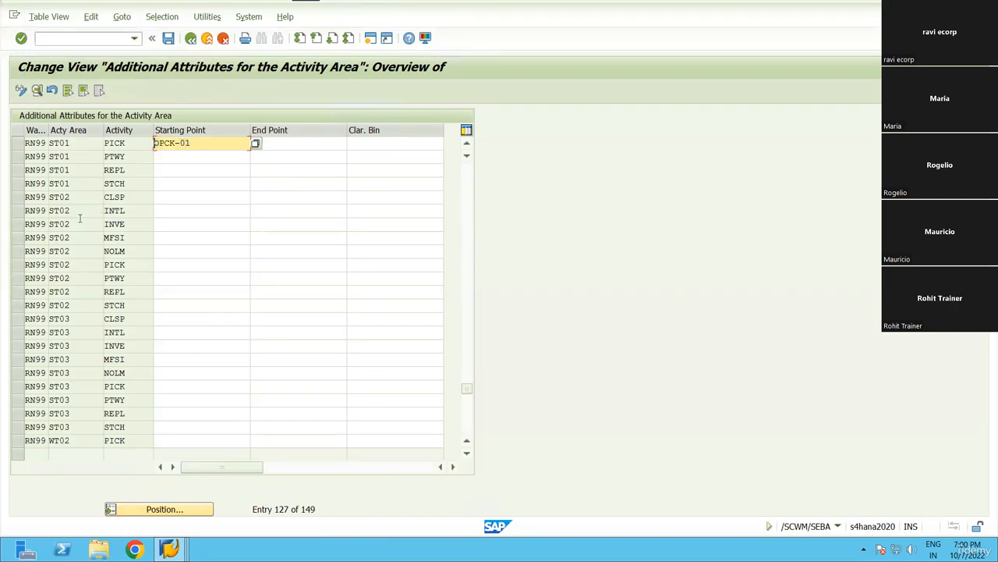
pyautogui.click(156, 267)
pyautogui.write('OPCK-01')
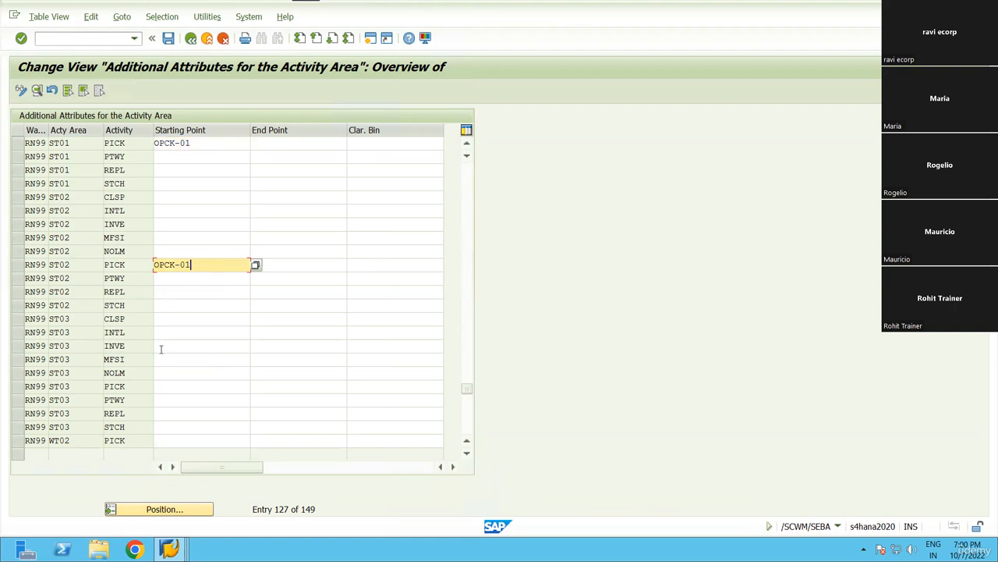
pyautogui.click(156, 392)
pyautogui.write('OPCK-01')
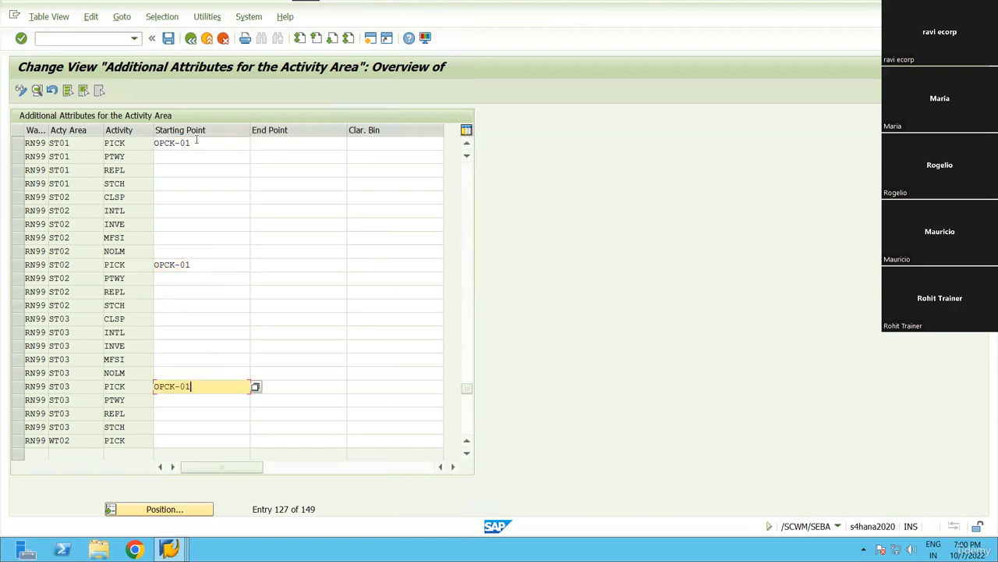
pyautogui.click(216, 144)
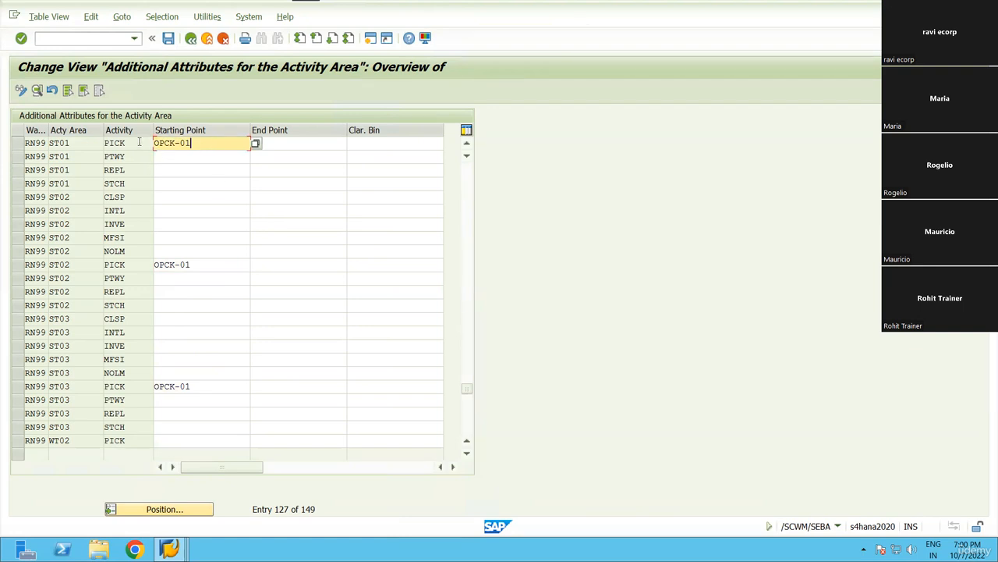
pyautogui.click(84, 142)
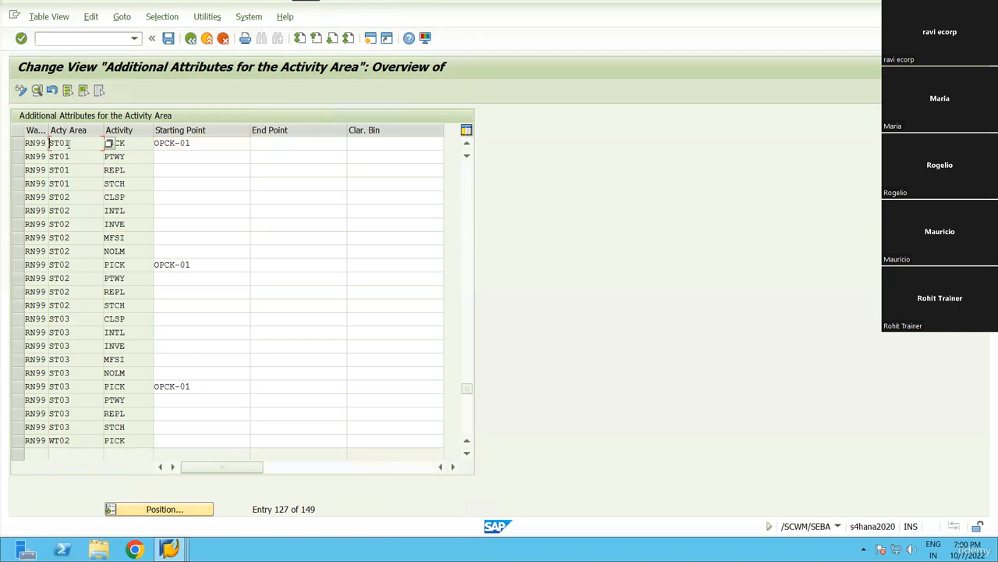
pyautogui.click(196, 142)
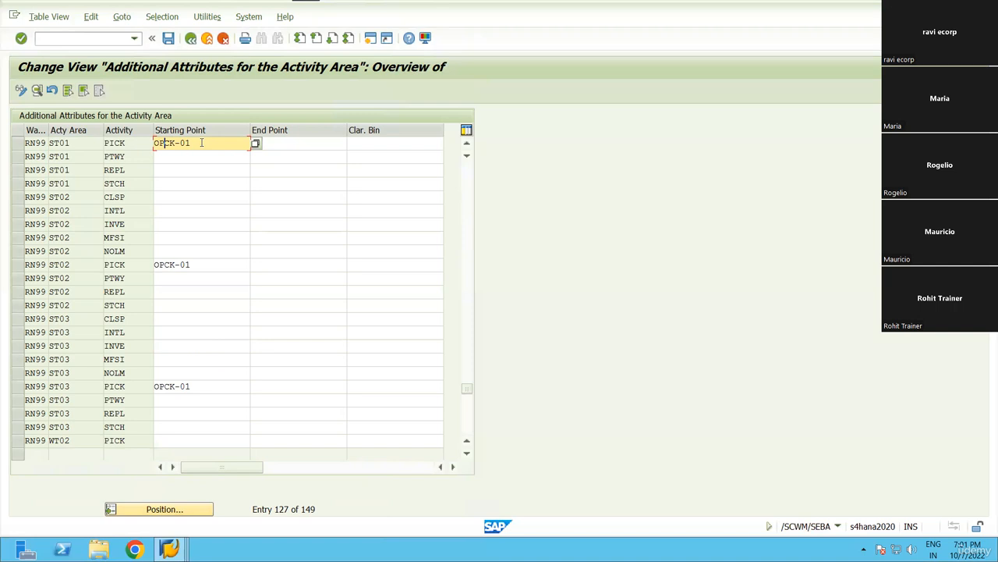
pyautogui.doubleClick(201, 143)
pyautogui.moveTo(173, 146); pyautogui.dragTo(155, 145)
pyautogui.moveTo(79, 144); pyautogui.dragTo(50, 144)
pyautogui.click(49, 145)
pyautogui.click(48, 144)
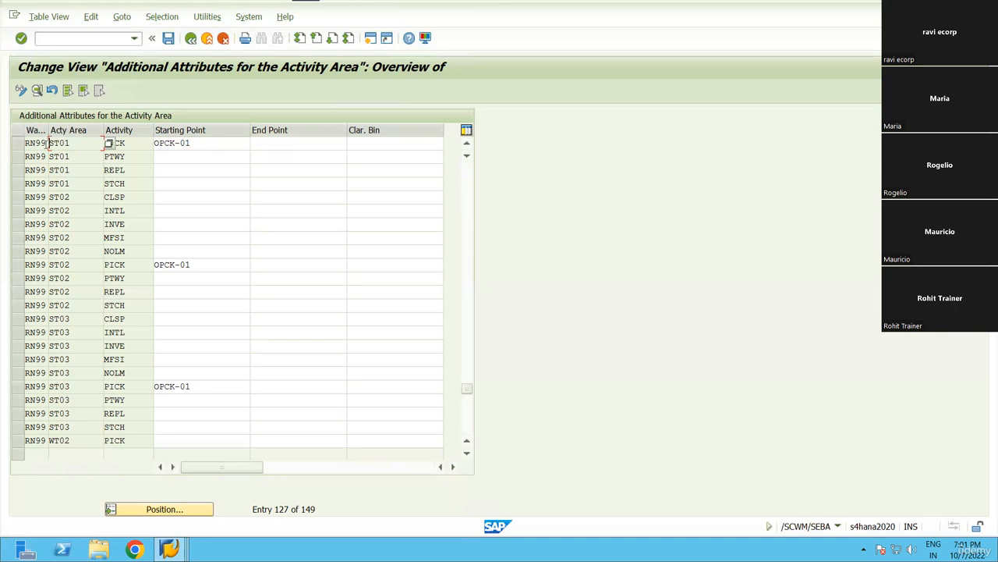
pyautogui.click(195, 144)
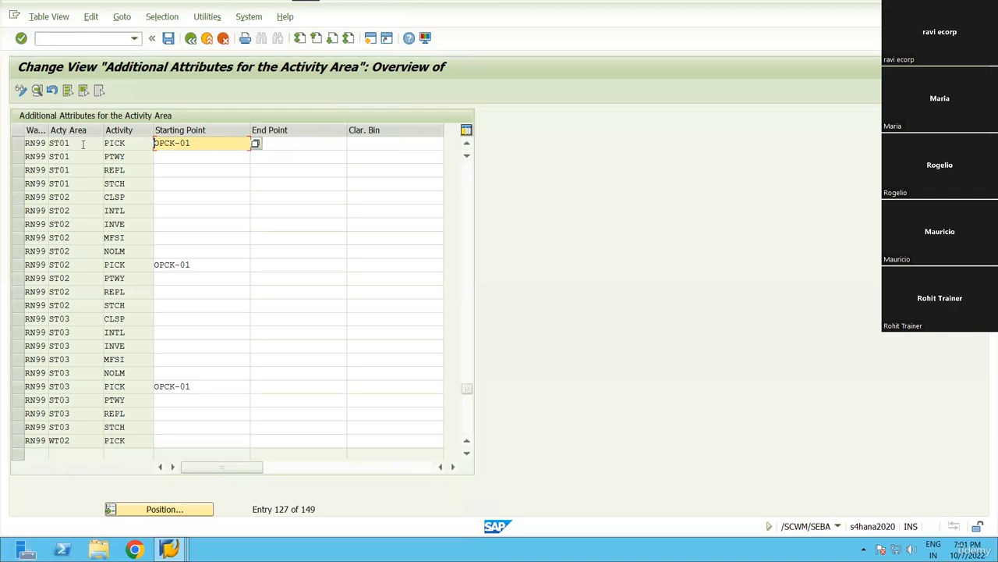
pyautogui.moveTo(82, 144); pyautogui.dragTo(50, 144)
pyautogui.click(102, 142)
pyautogui.moveTo(208, 143); pyautogui.dragTo(150, 144)
pyautogui.click(177, 146)
pyautogui.click(50, 142)
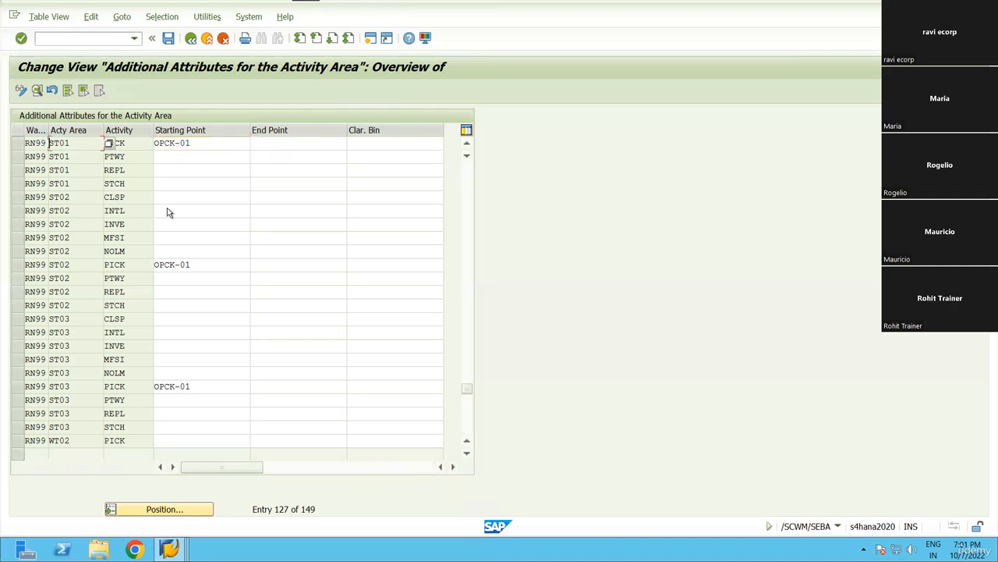
pyautogui.moveTo(192, 266); pyautogui.dragTo(150, 266)
pyautogui.click(154, 266)
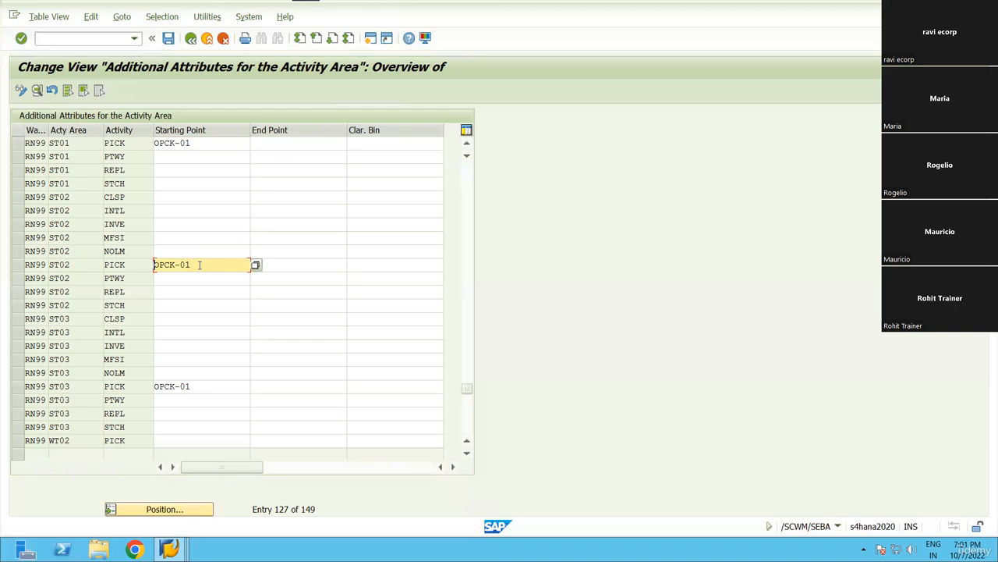
pyautogui.moveTo(193, 265); pyautogui.dragTo(152, 265)
pyautogui.click(155, 263)
pyautogui.click(68, 265)
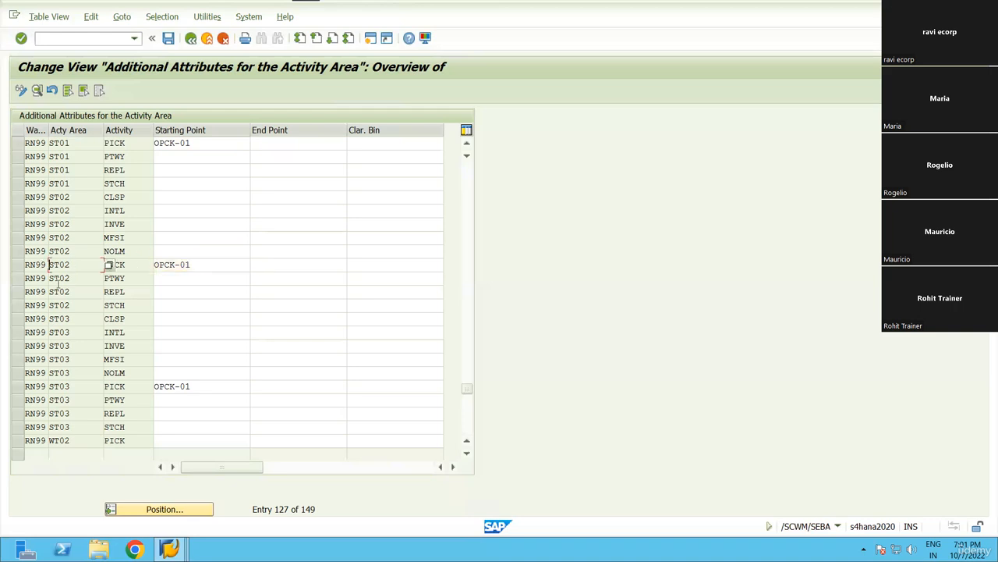
pyautogui.moveTo(71, 387); pyautogui.dragTo(45, 386)
pyautogui.click(51, 386)
pyautogui.click(138, 264)
pyautogui.click(138, 387)
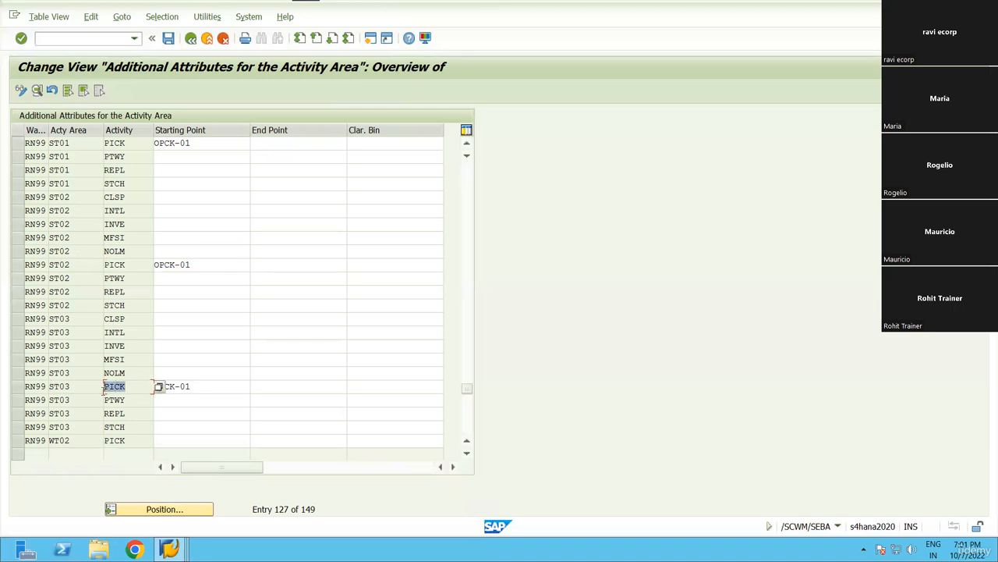
pyautogui.click(139, 264)
pyautogui.click(125, 144)
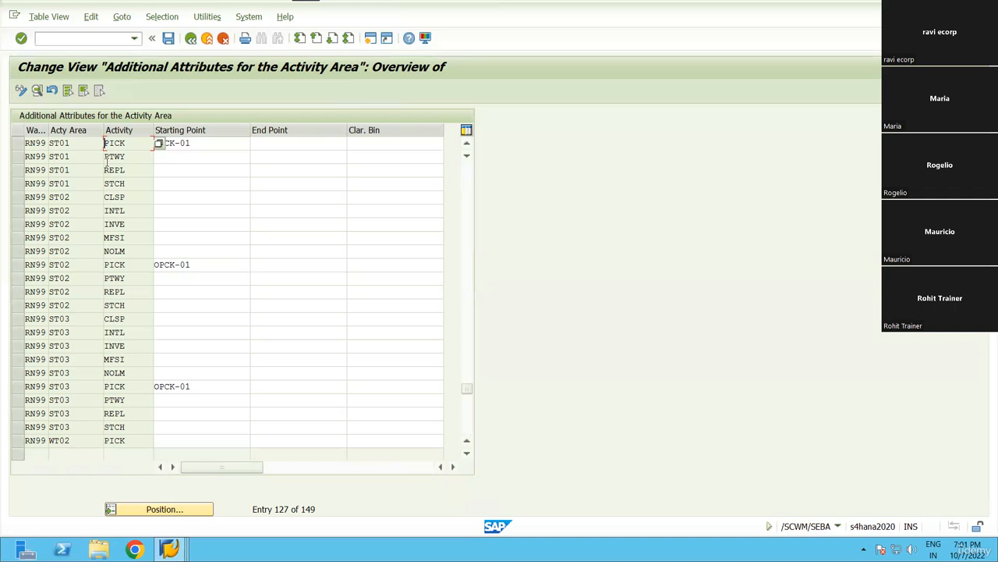
pyautogui.click(193, 264)
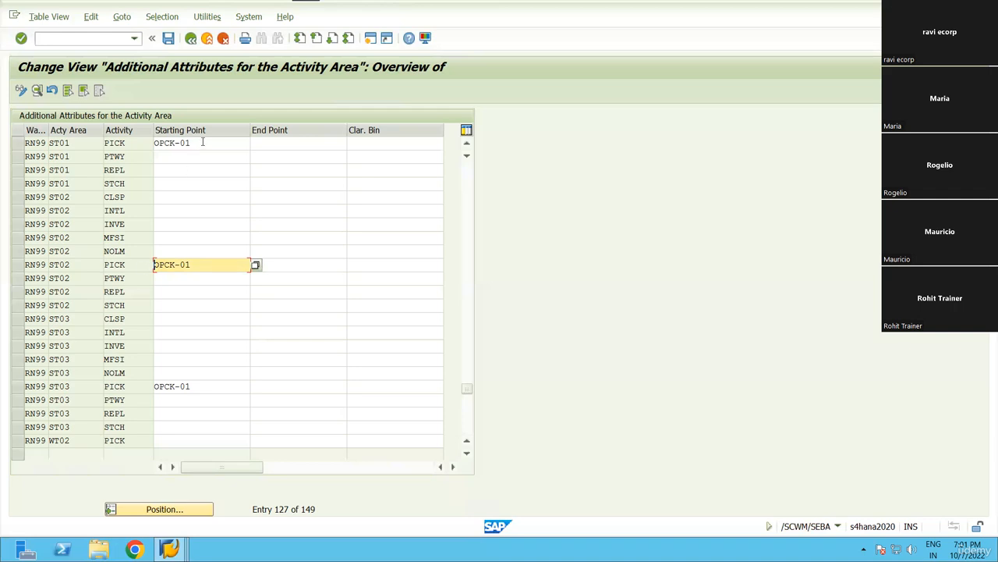
pyautogui.click(167, 143)
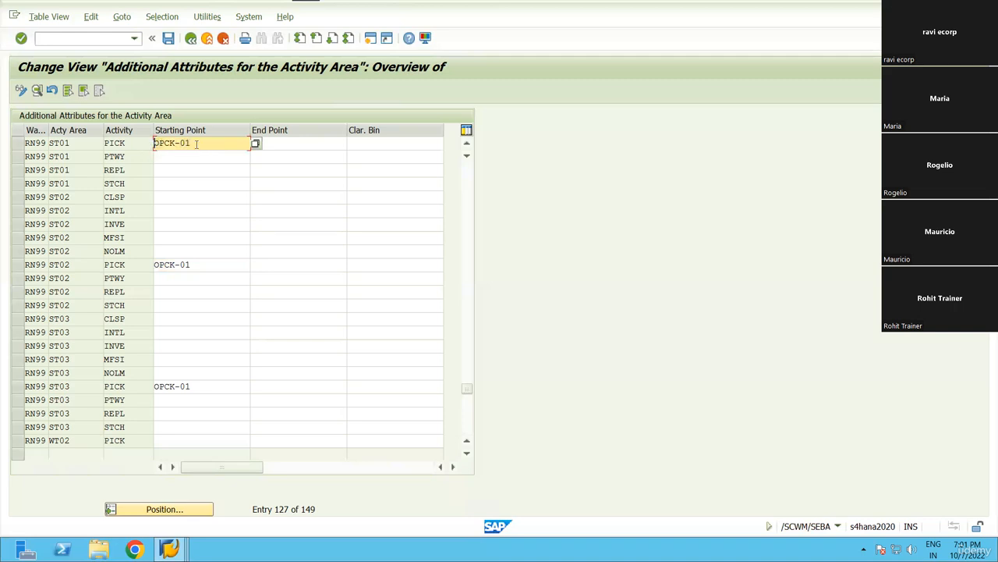
pyautogui.moveTo(198, 144); pyautogui.dragTo(147, 145)
pyautogui.click(196, 264)
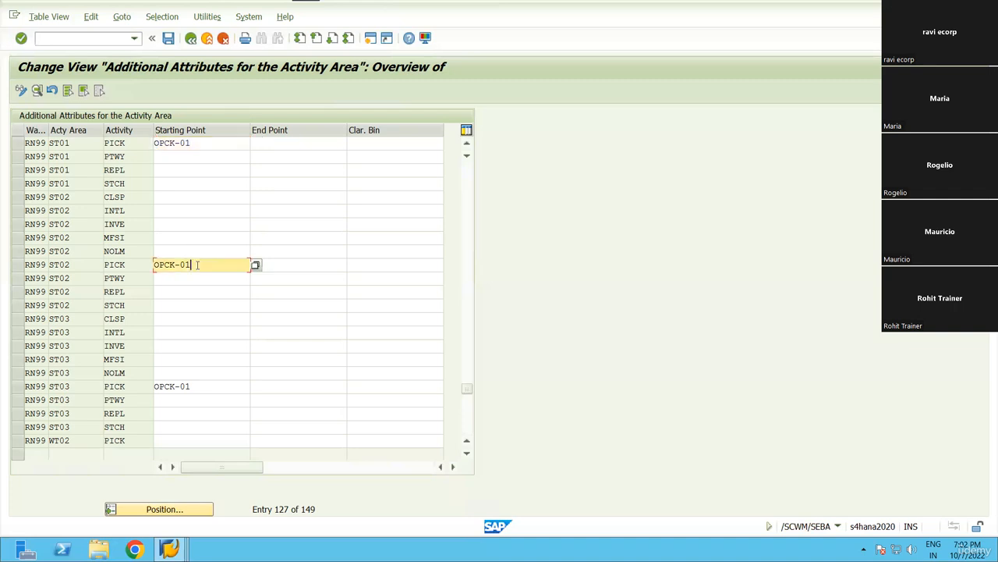
pyautogui.click(195, 386)
pyautogui.moveTo(194, 386); pyautogui.dragTo(153, 386)
pyautogui.click(153, 386)
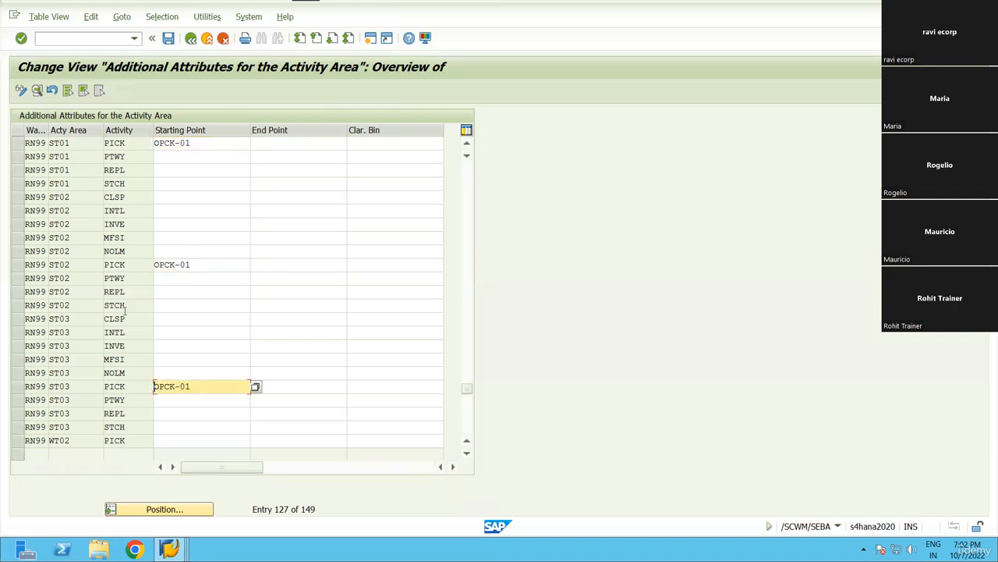
pyautogui.click(57, 144)
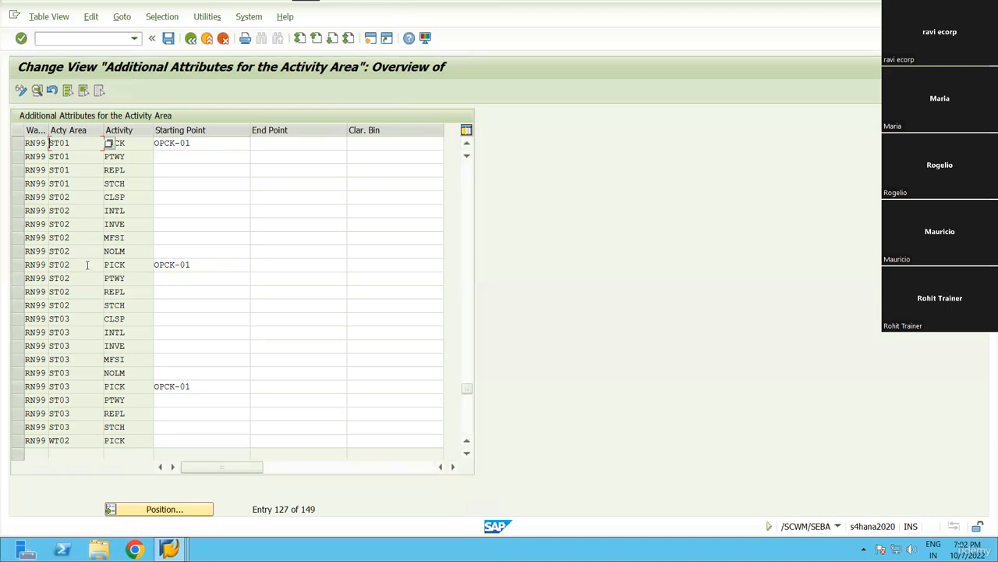
pyautogui.doubleClick(59, 265)
pyautogui.click(48, 386)
# Save the starting points, then cancel warehouse orders 100456 and 100457 in Confirm Warehouse Task.
pyautogui.click(169, 39)
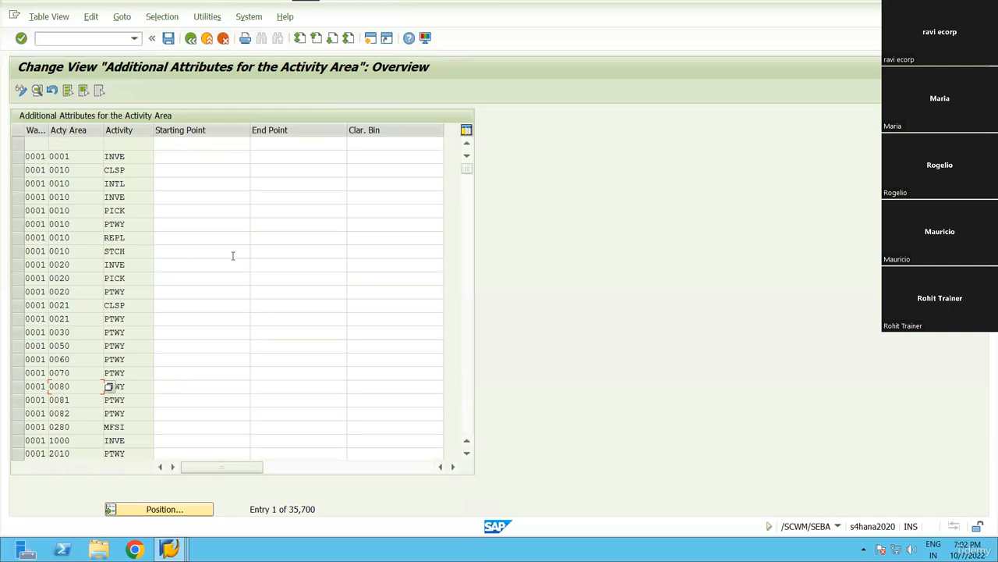
pyautogui.hotkey('alt', 'Tab')
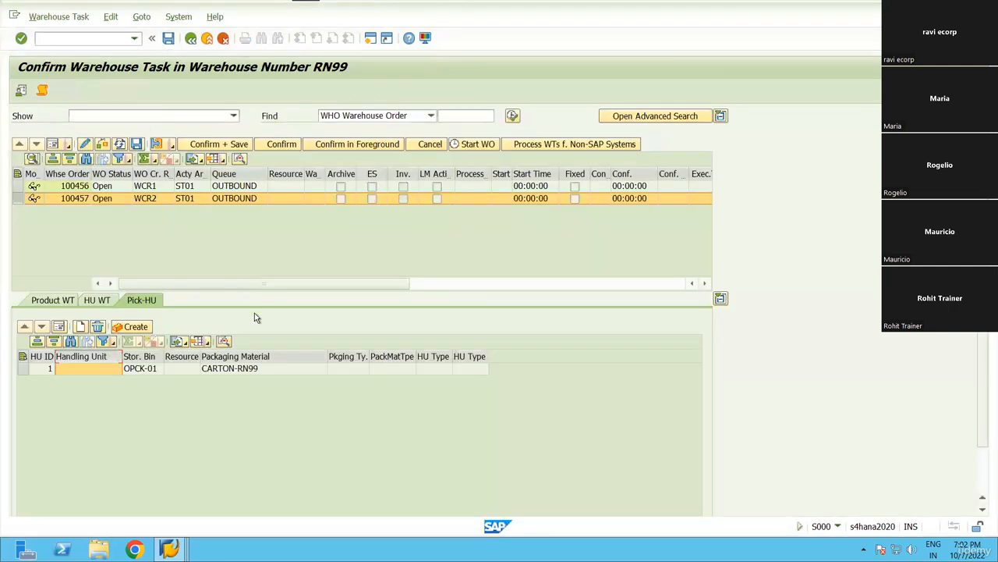
pyautogui.click(17, 174)
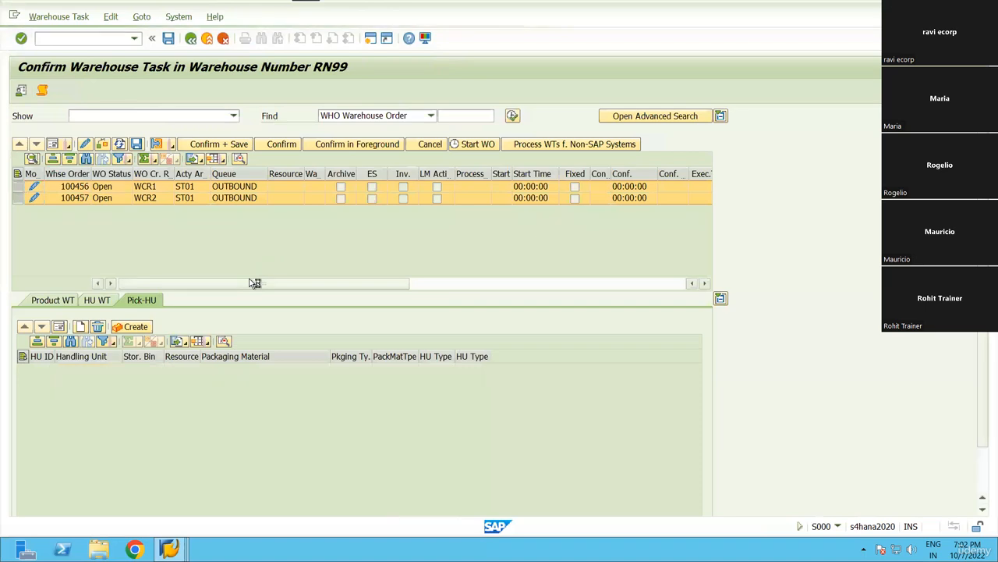
pyautogui.click(191, 38)
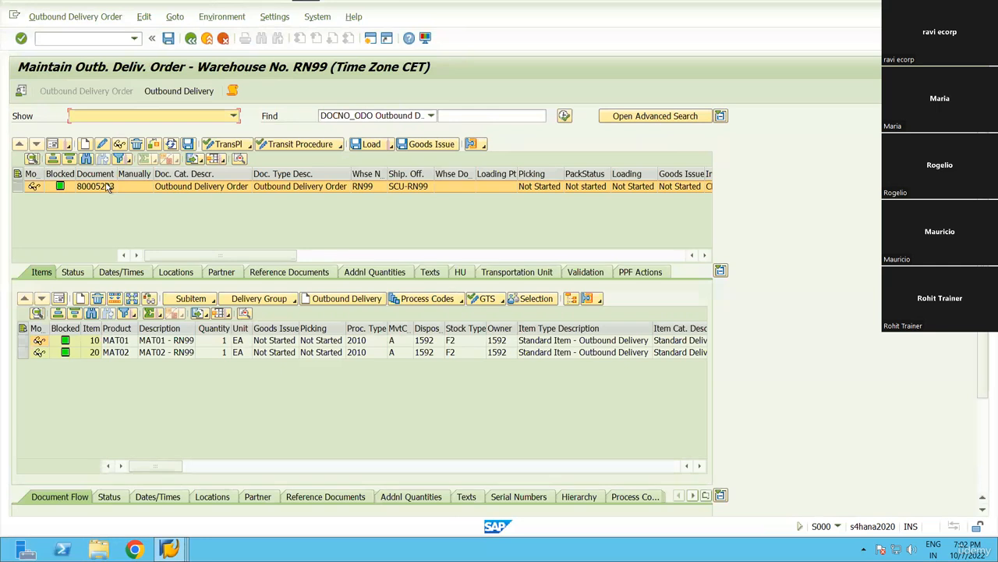
# Search for outbound delivery order 80005293 by pasting its document number.
pyautogui.click(108, 186)
pyautogui.hotkey('ctrl', 'c')
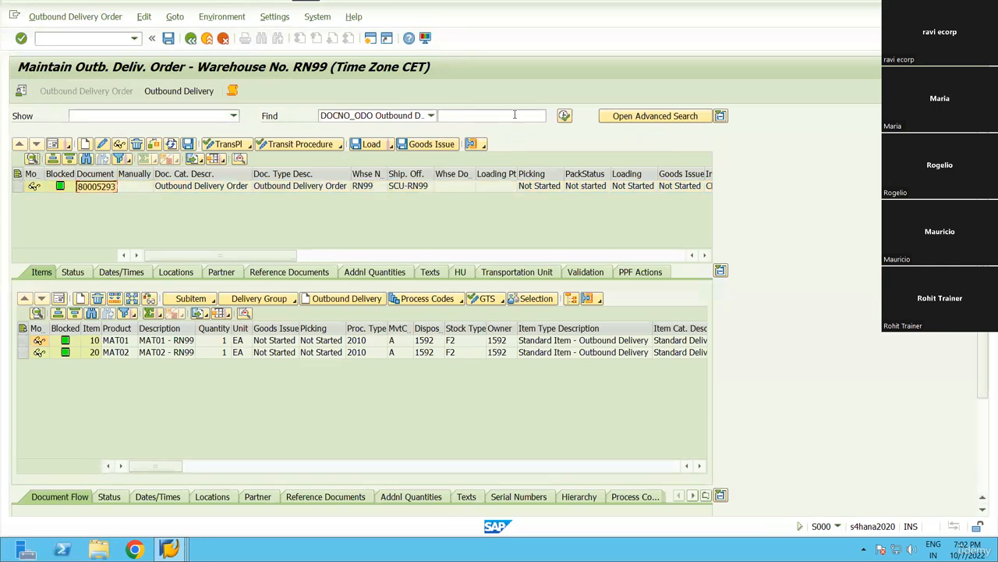
pyautogui.click(516, 115)
pyautogui.hotkey('ctrl', 'v')
pyautogui.click(565, 116)
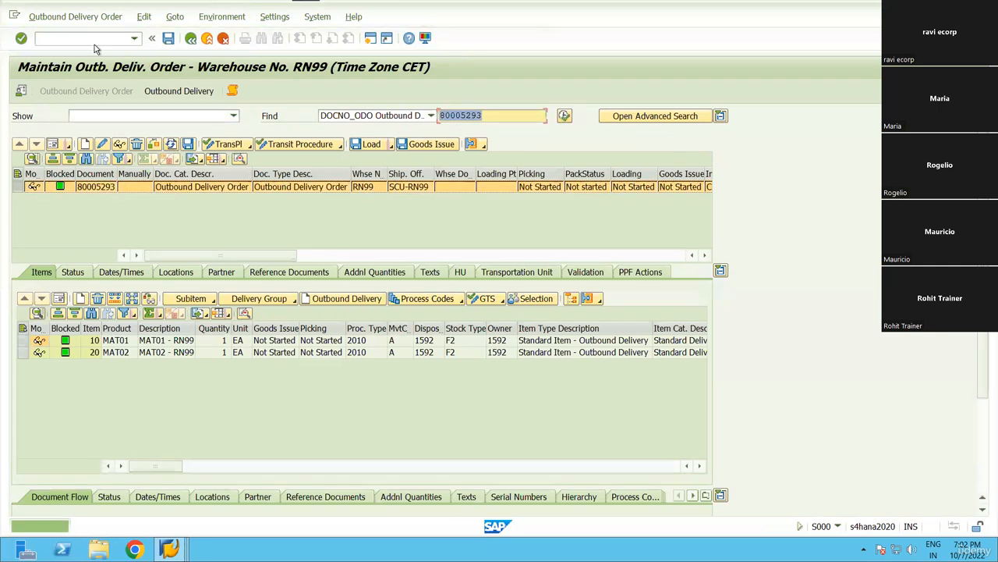
# Create and save warehouse tasks for both delivery items, then open their confirmation.
pyautogui.click(75, 16)
pyautogui.click(73, 51)
pyautogui.click(185, 51)
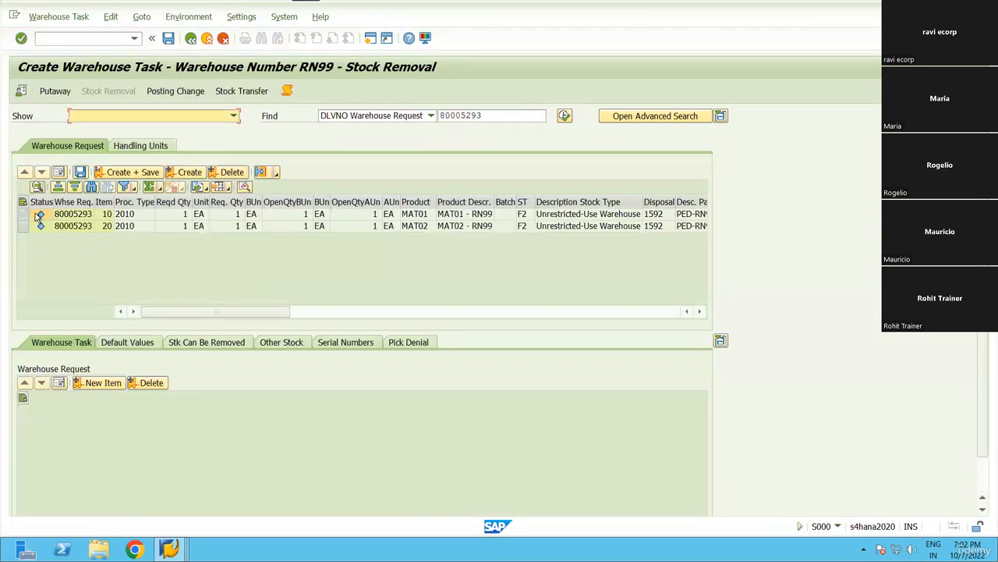
pyautogui.click(23, 202)
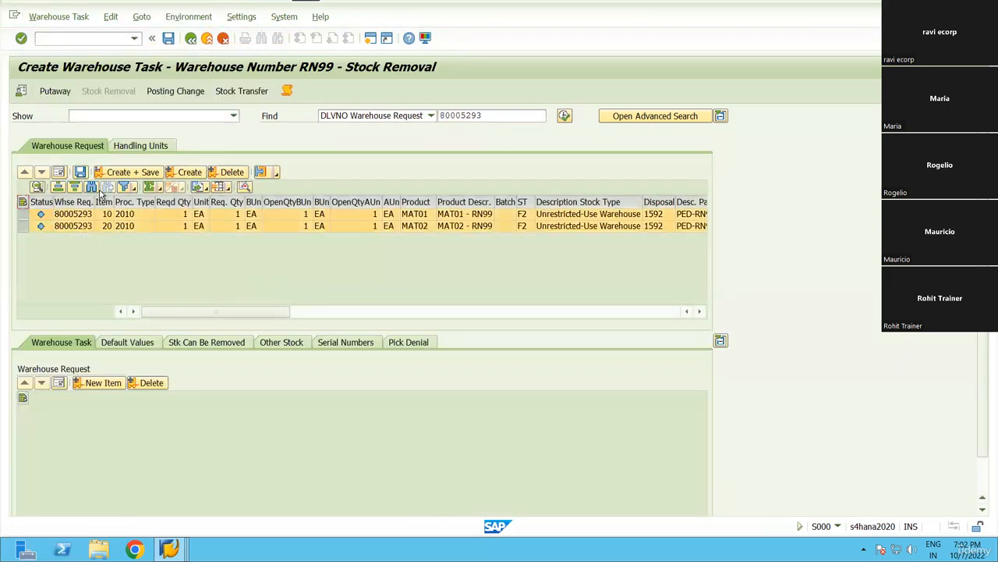
pyautogui.click(131, 173)
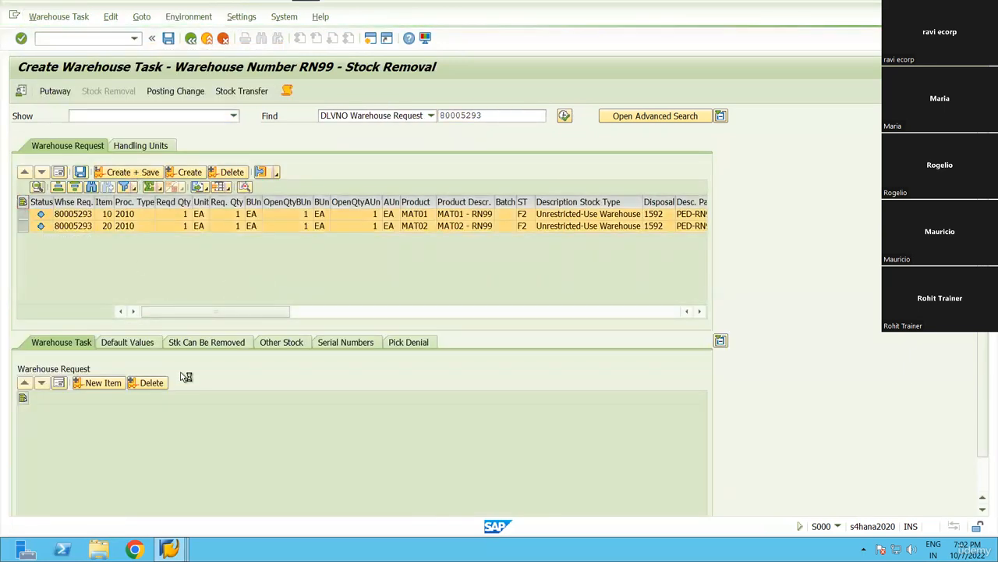
pyautogui.click(56, 17)
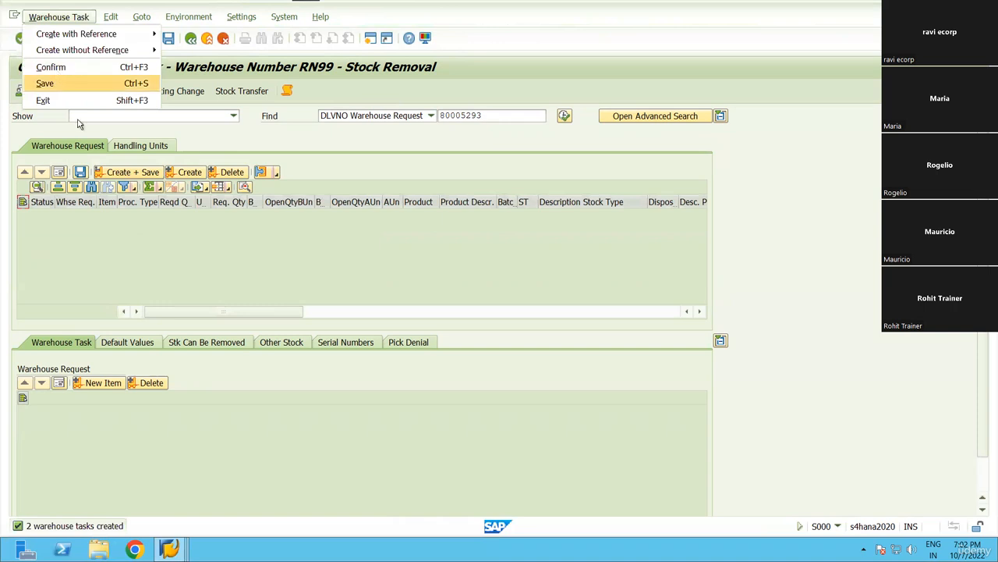
pyautogui.click(53, 67)
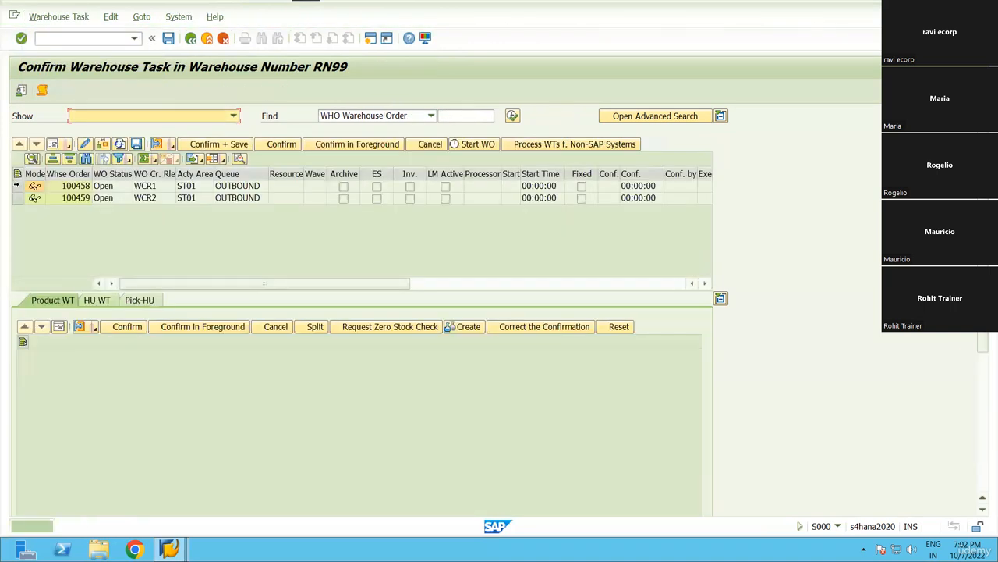
pyautogui.click(144, 300)
pyautogui.click(78, 368)
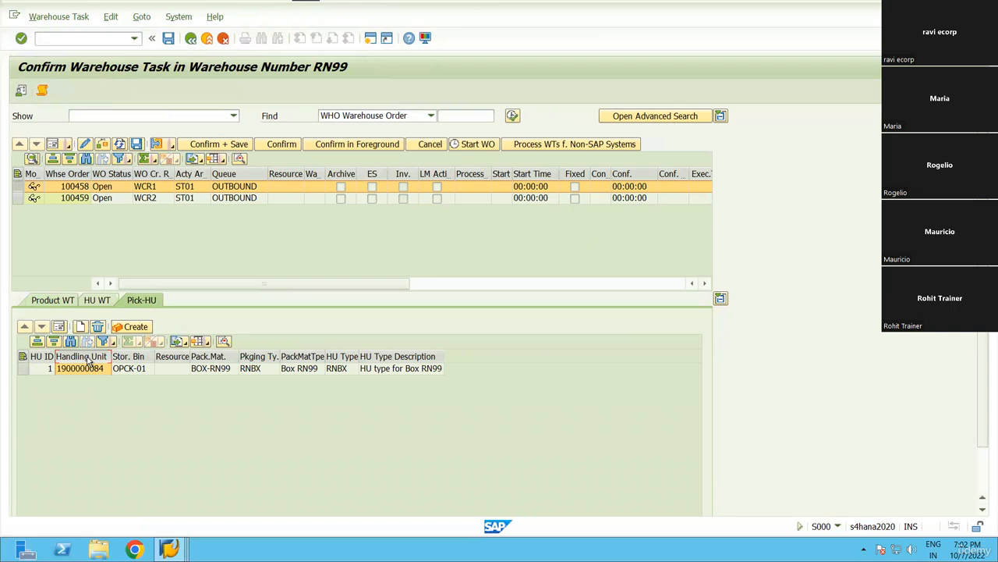
pyautogui.click(17, 198)
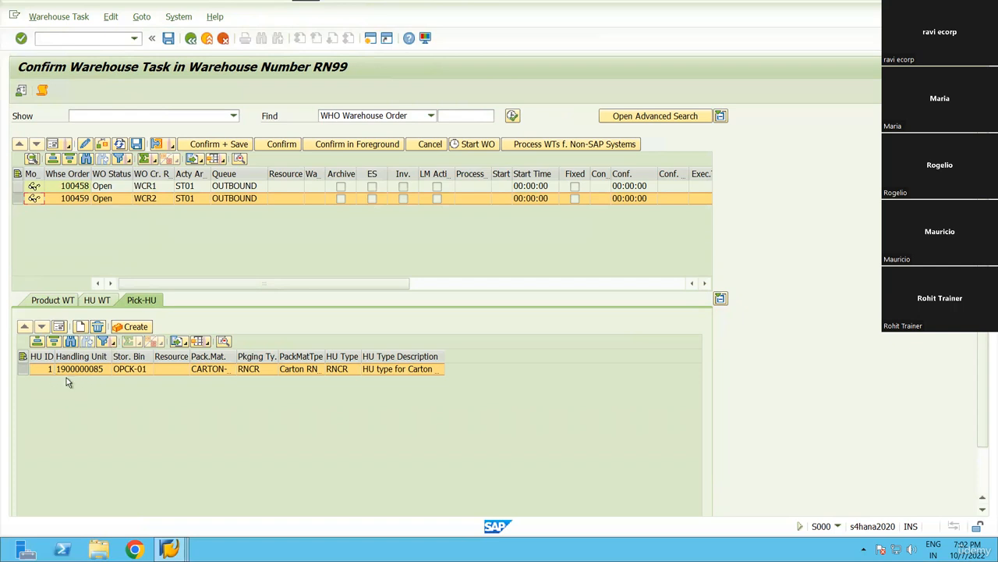
pyautogui.moveTo(236, 356); pyautogui.dragTo(326, 357)
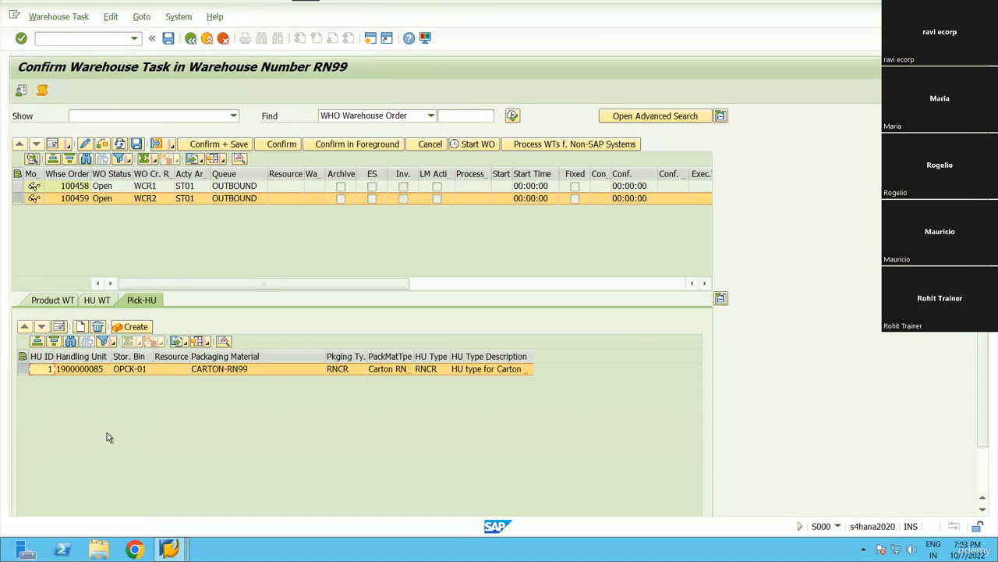
pyautogui.click(17, 174)
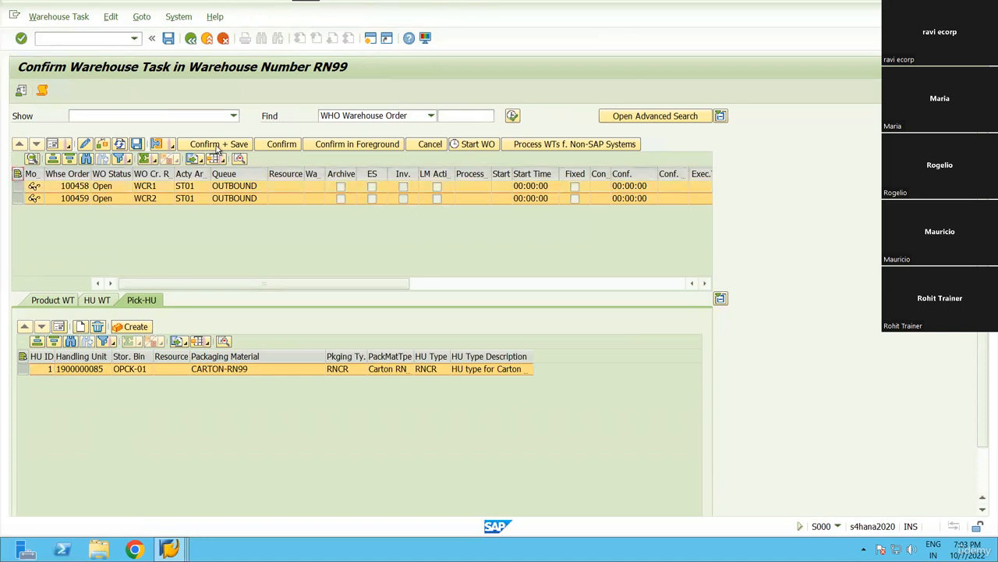
pyautogui.click(218, 146)
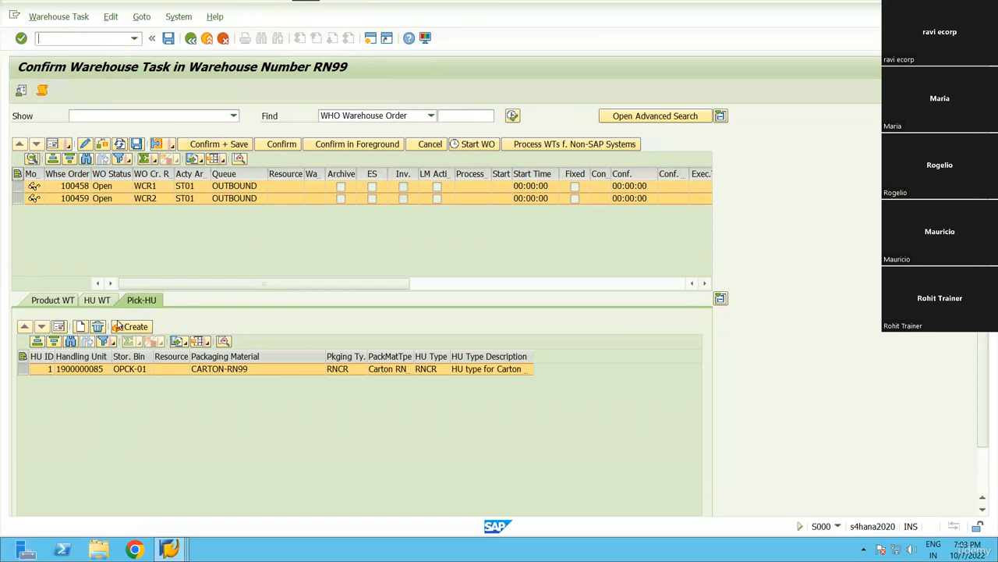
pyautogui.click(60, 327)
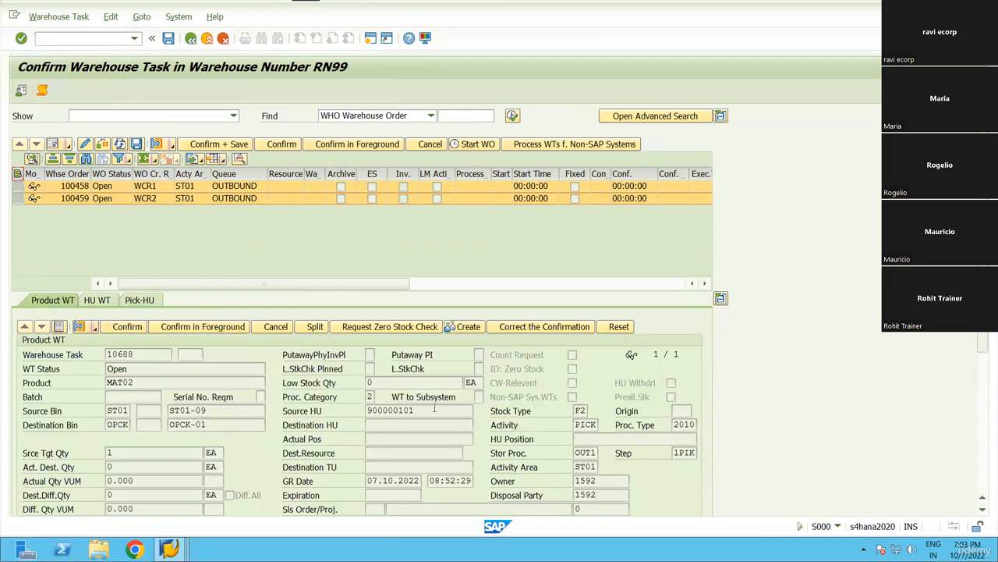
pyautogui.click(434, 408)
pyautogui.doubleClick(433, 410)
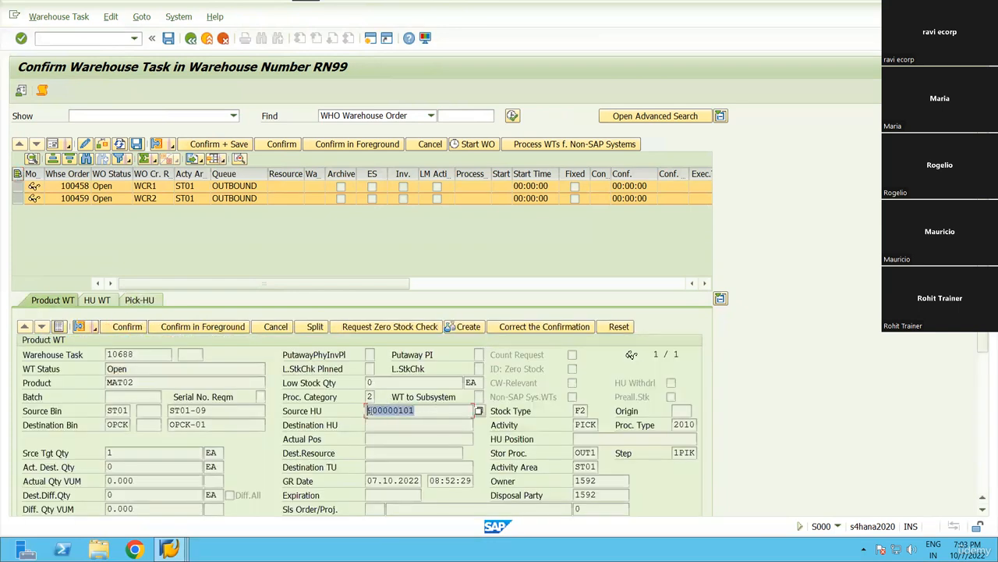
pyautogui.click(444, 425)
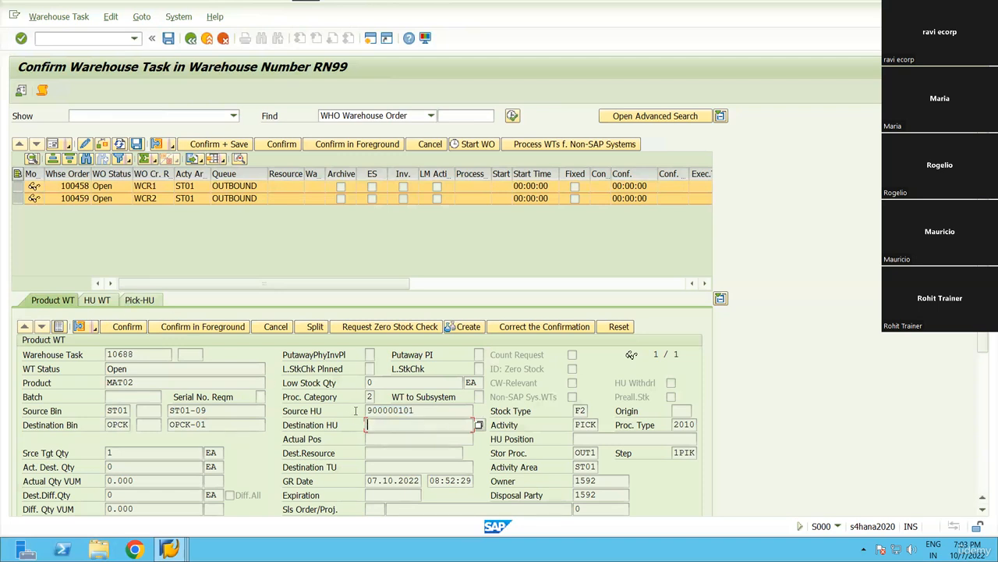
pyautogui.moveTo(416, 411); pyautogui.dragTo(368, 419)
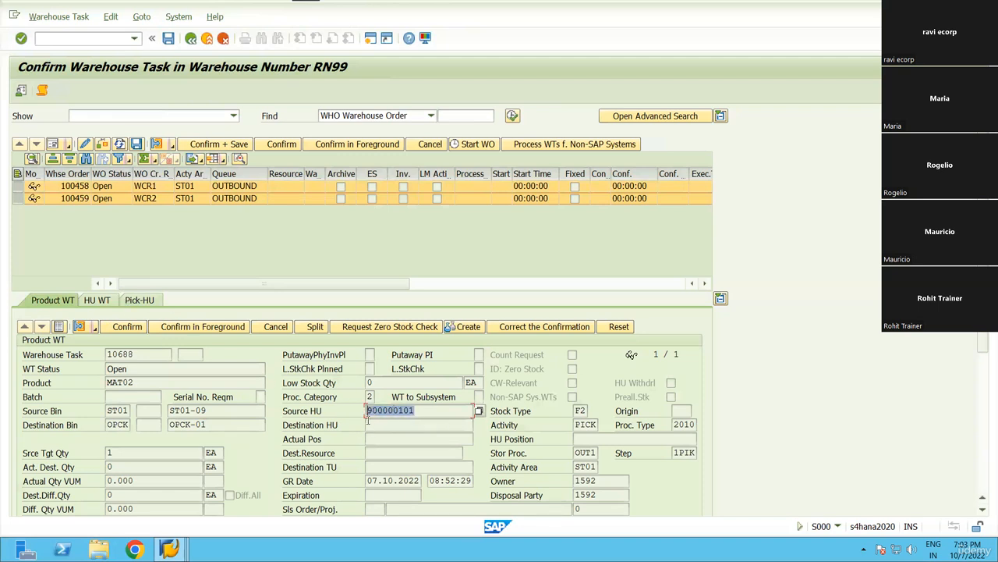
pyautogui.click(368, 420)
pyautogui.click(379, 423)
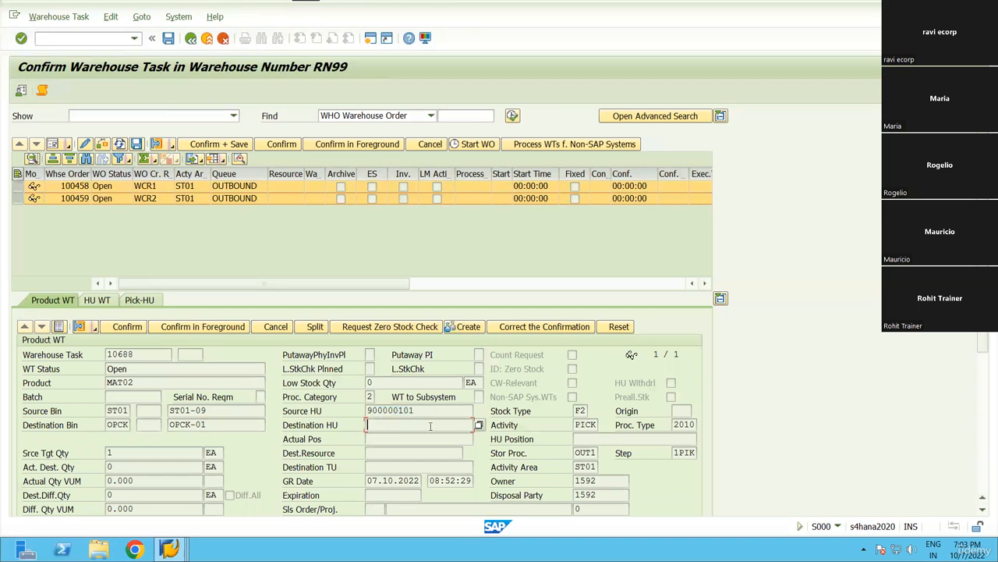
pyautogui.click(145, 301)
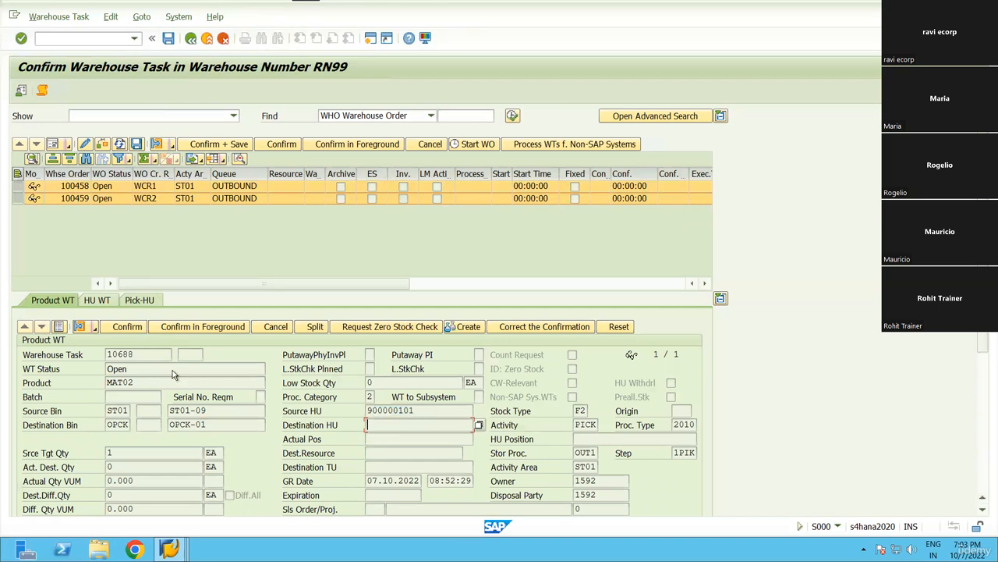
pyautogui.click(88, 368)
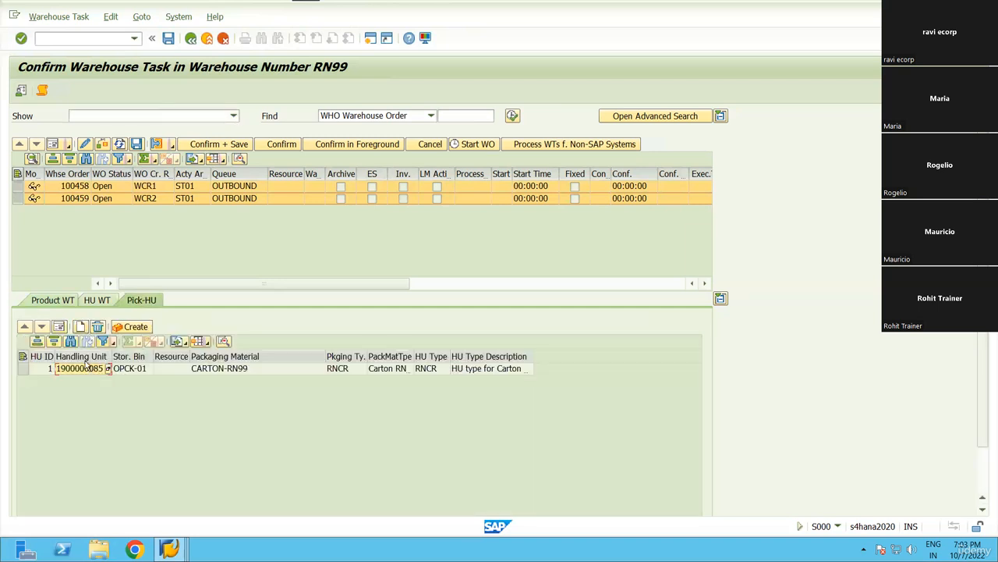
pyautogui.click(45, 303)
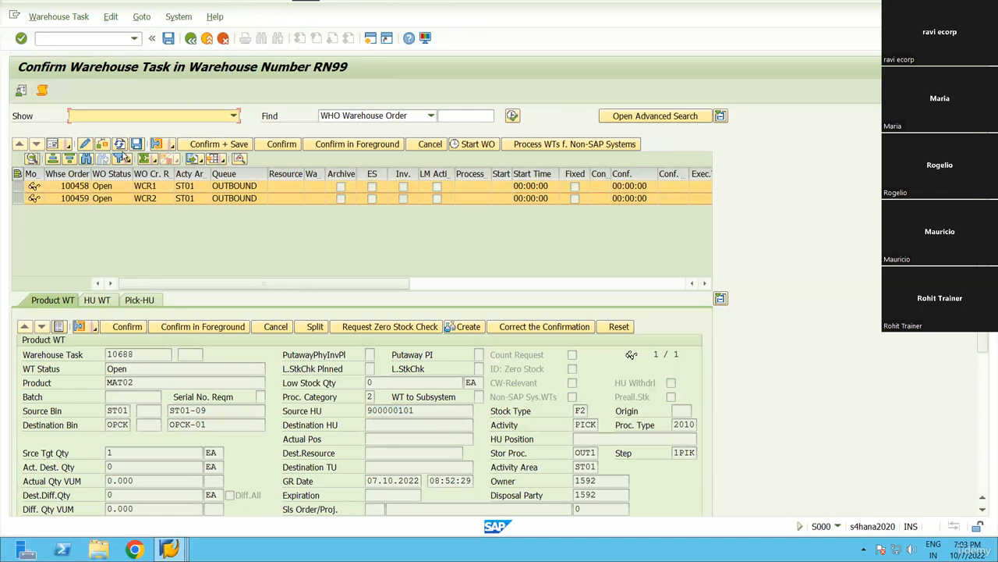
# Review order 100458's task 10687 pick handling unit and Destination HU.
pyautogui.click(17, 187)
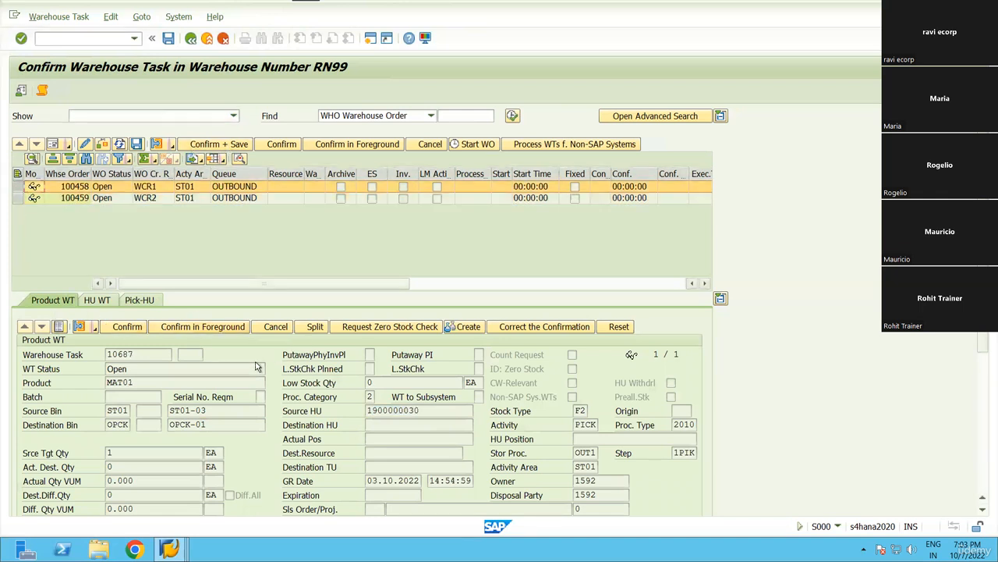
pyautogui.click(202, 326)
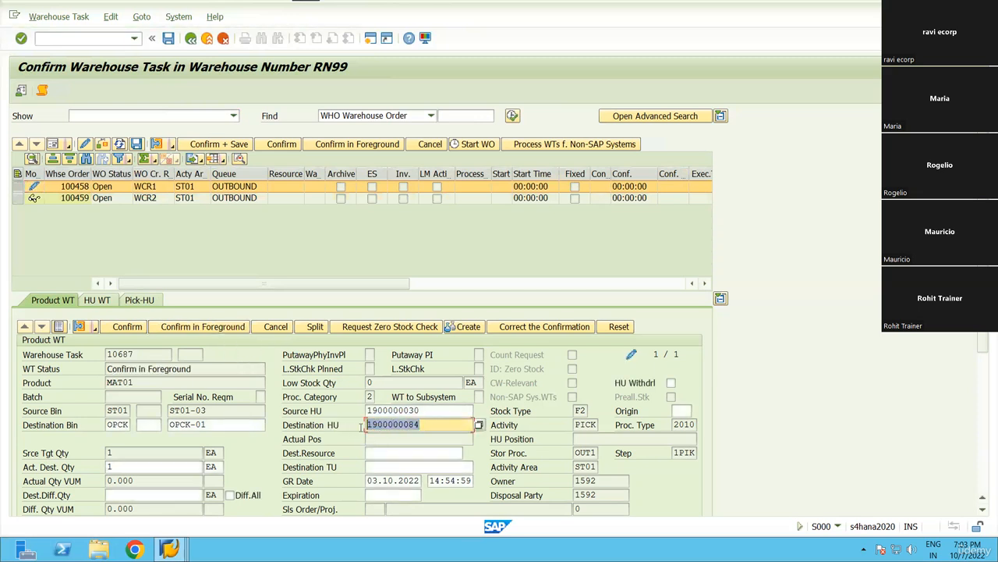
pyautogui.click(366, 427)
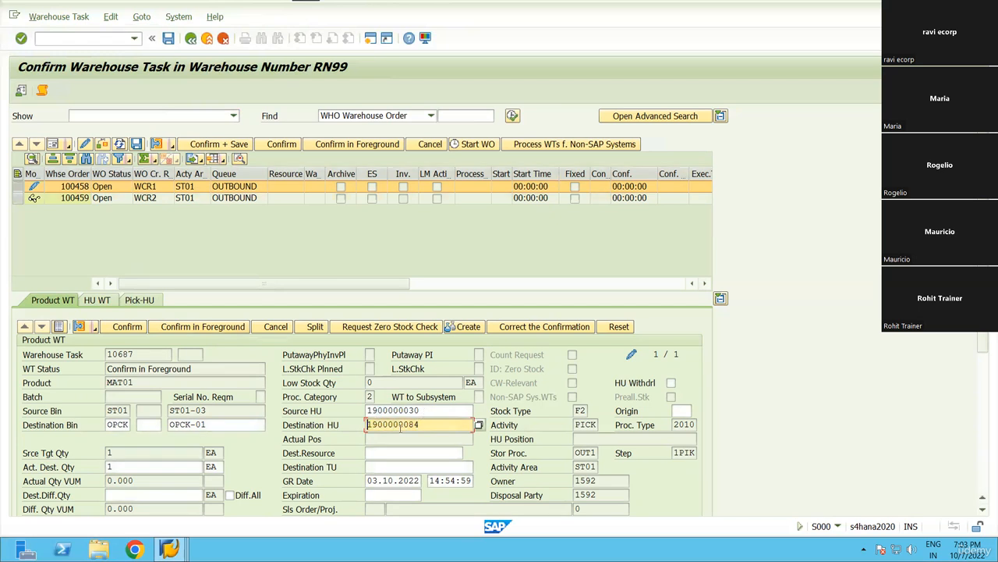
pyautogui.click(144, 302)
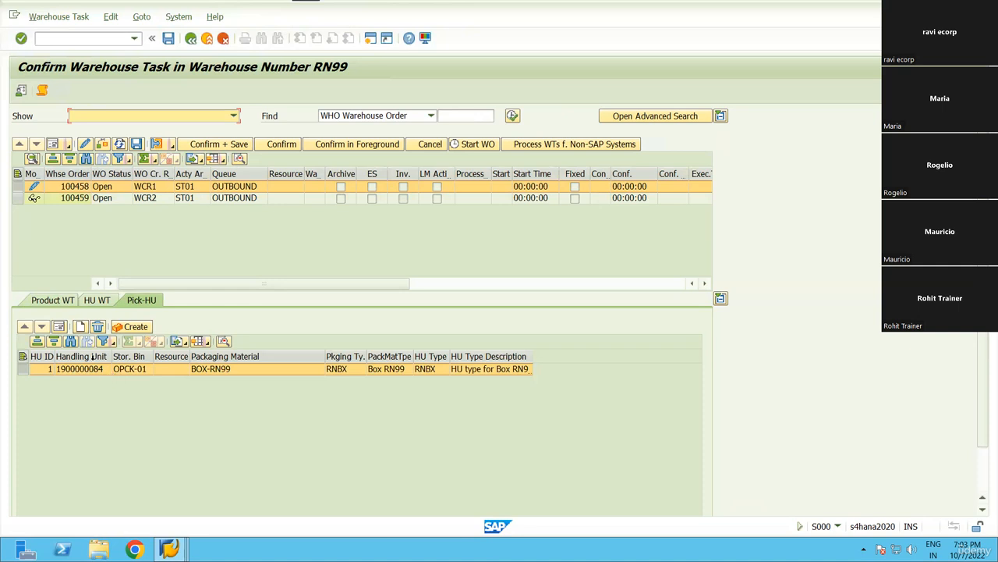
pyautogui.click(59, 301)
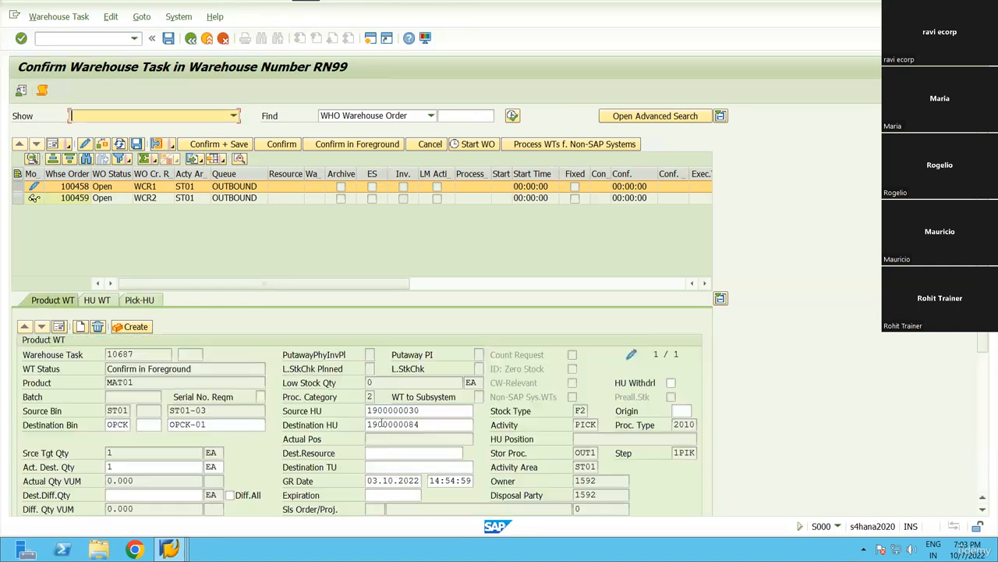
pyautogui.click(404, 423)
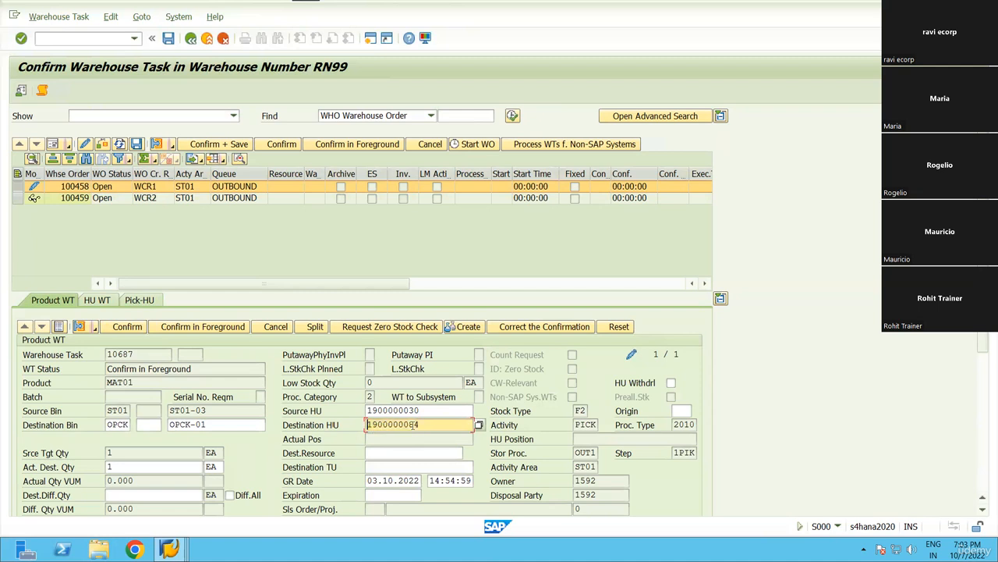
pyautogui.moveTo(425, 424); pyautogui.dragTo(373, 424)
pyautogui.click(374, 424)
pyautogui.click(54, 200)
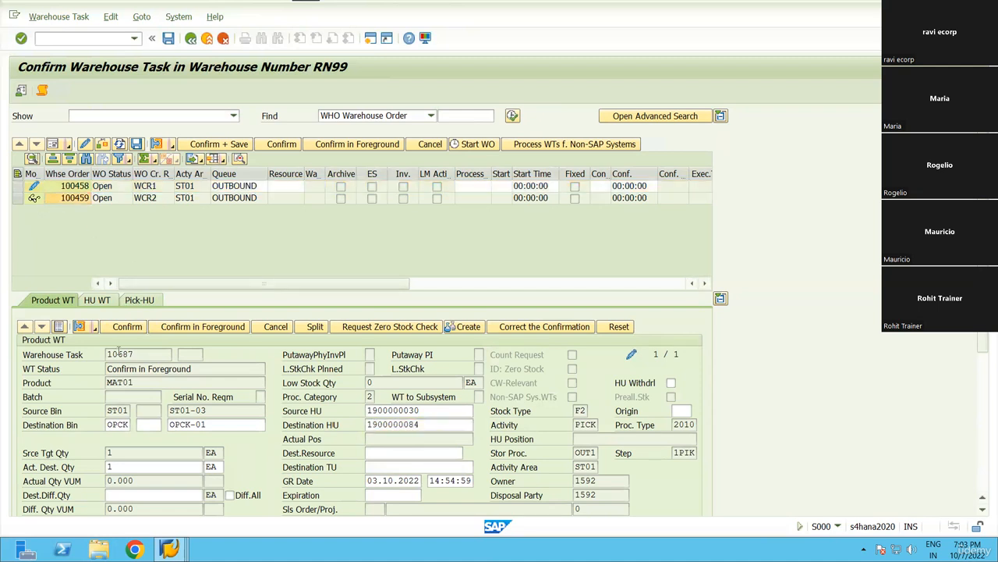
pyautogui.click(142, 301)
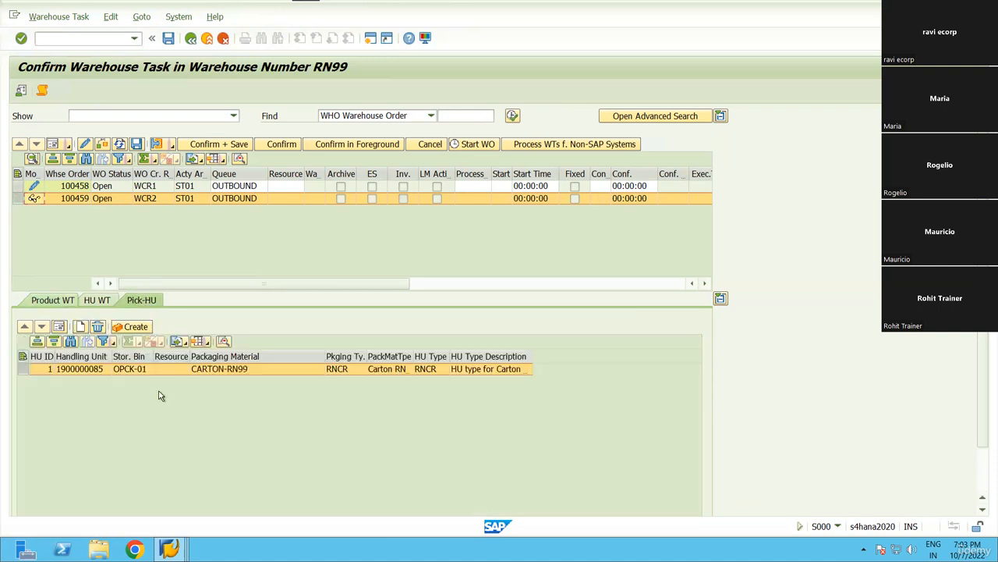
pyautogui.click(53, 301)
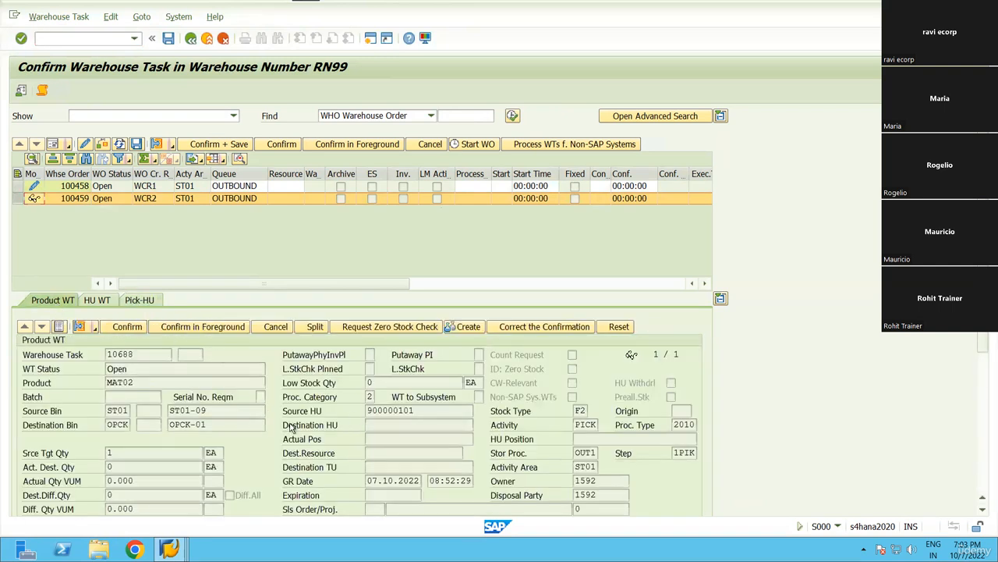
pyautogui.click(419, 425)
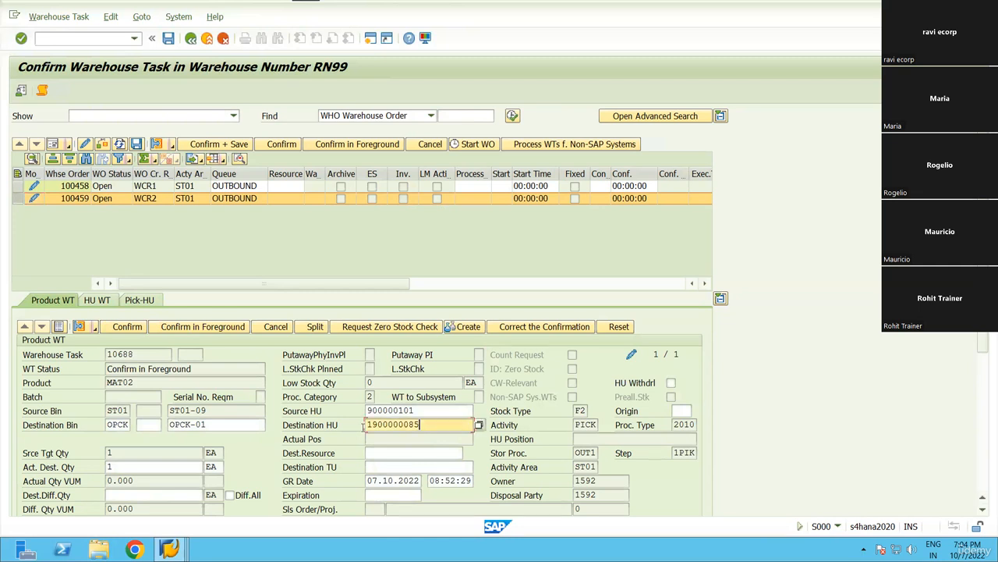
pyautogui.moveTo(418, 425); pyautogui.dragTo(365, 427)
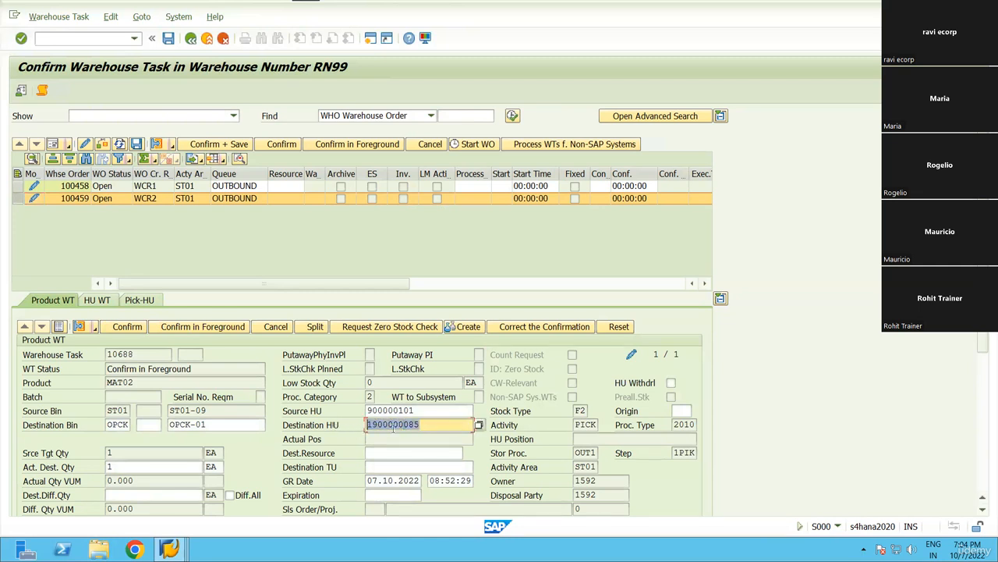
pyautogui.moveTo(420, 427); pyautogui.dragTo(372, 427)
pyautogui.click(17, 174)
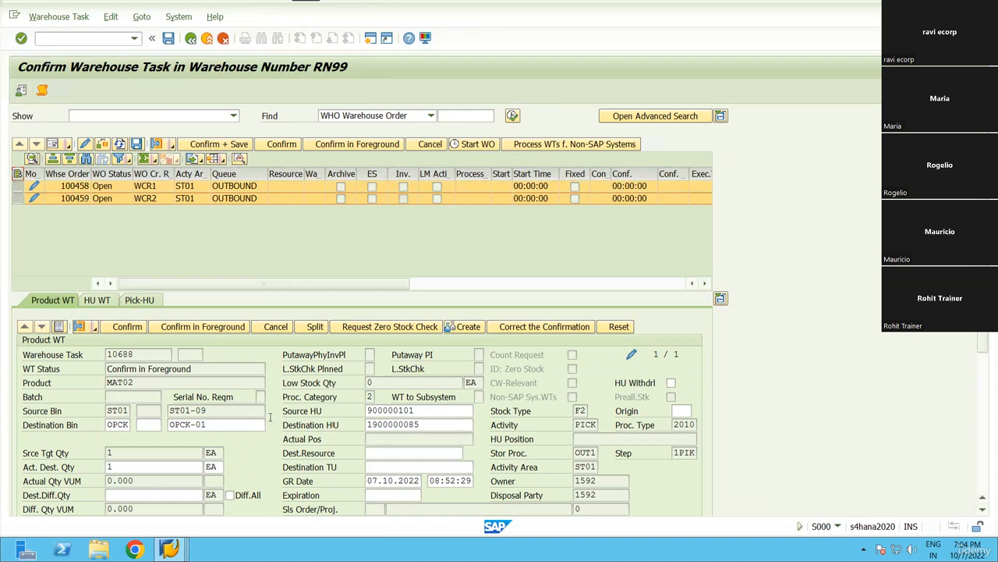
pyautogui.moveTo(415, 410); pyautogui.dragTo(362, 416)
pyautogui.click(362, 416)
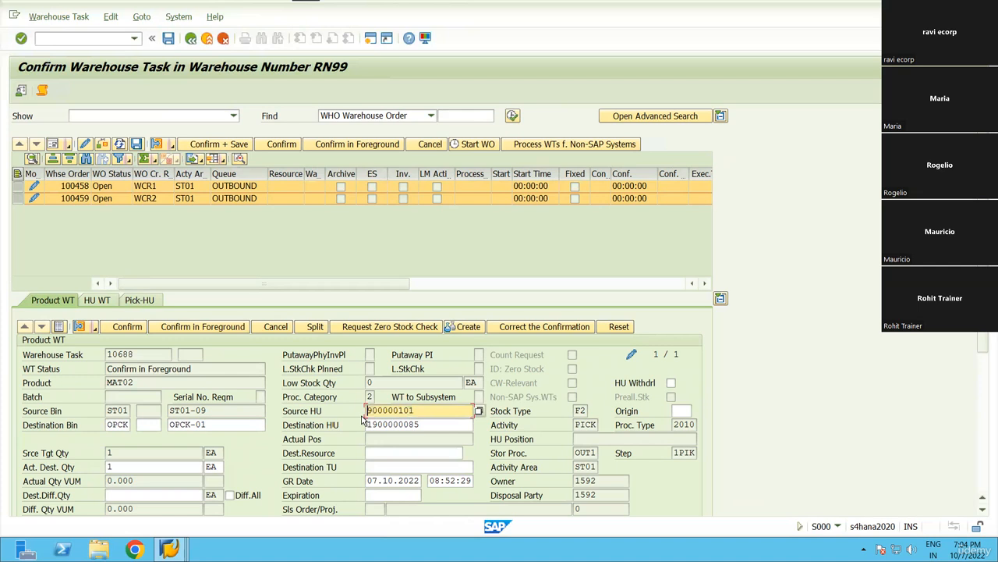
pyautogui.moveTo(211, 410); pyautogui.dragTo(168, 411)
pyautogui.click(168, 411)
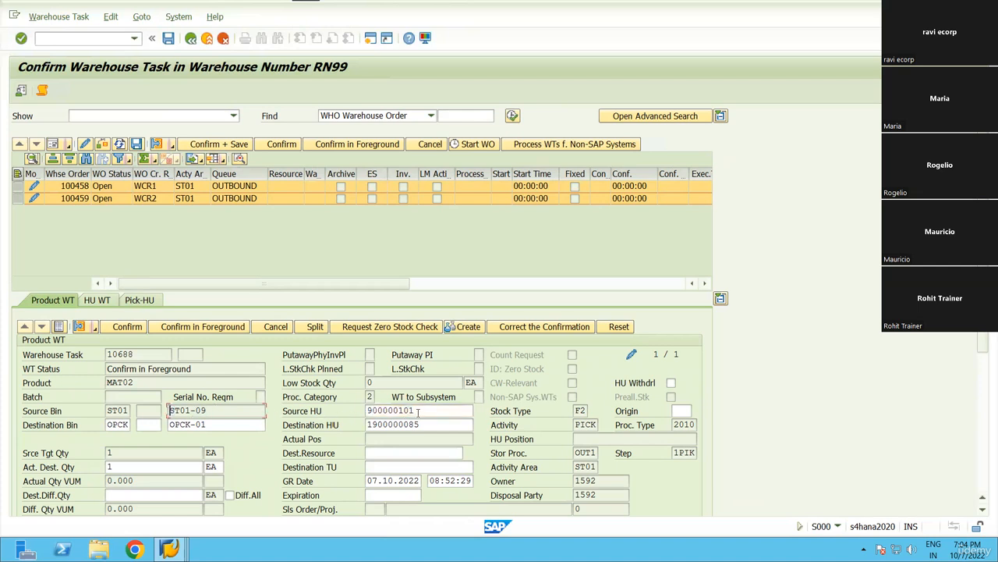
pyautogui.moveTo(432, 418); pyautogui.dragTo(361, 425)
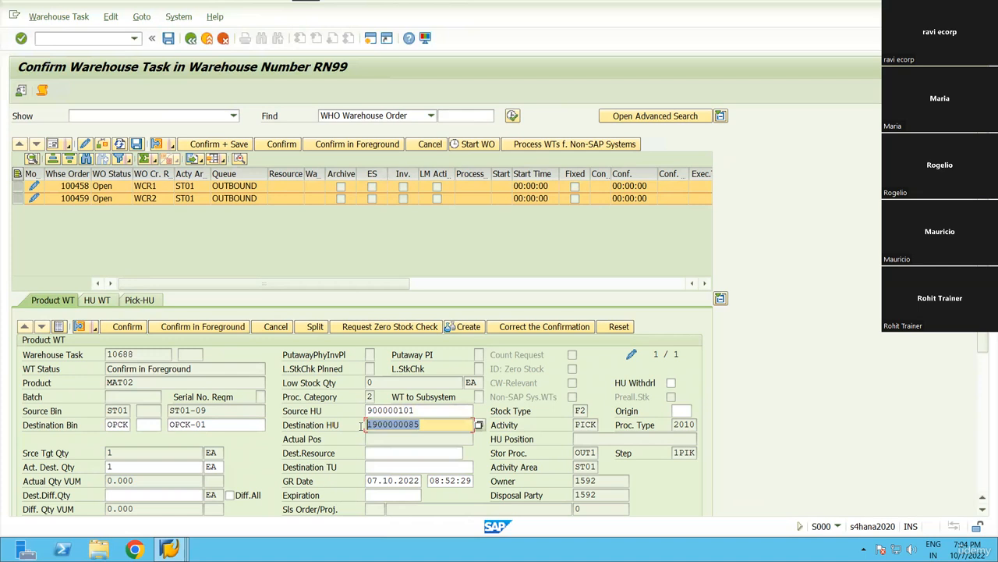
pyautogui.click(362, 425)
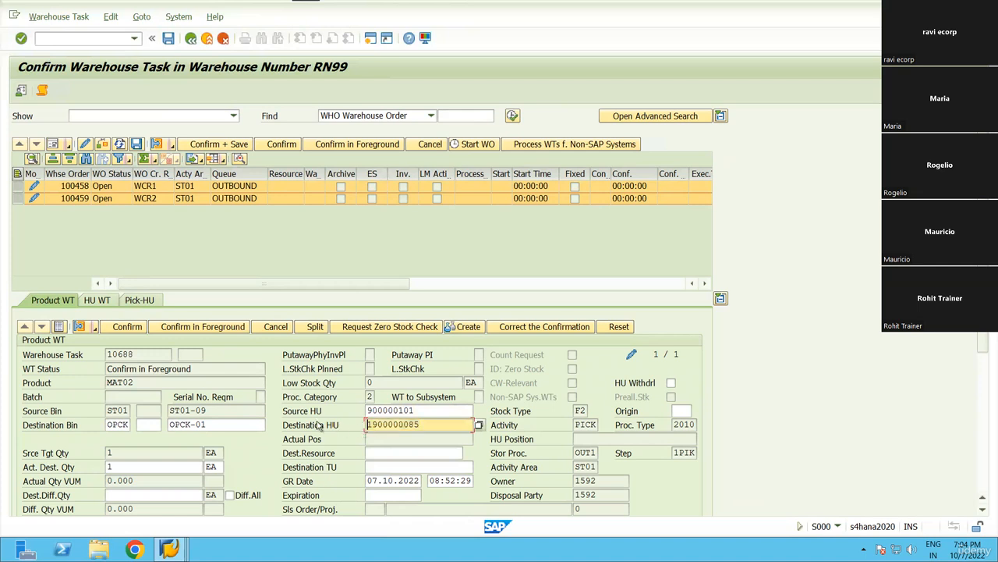
pyautogui.press('Return')
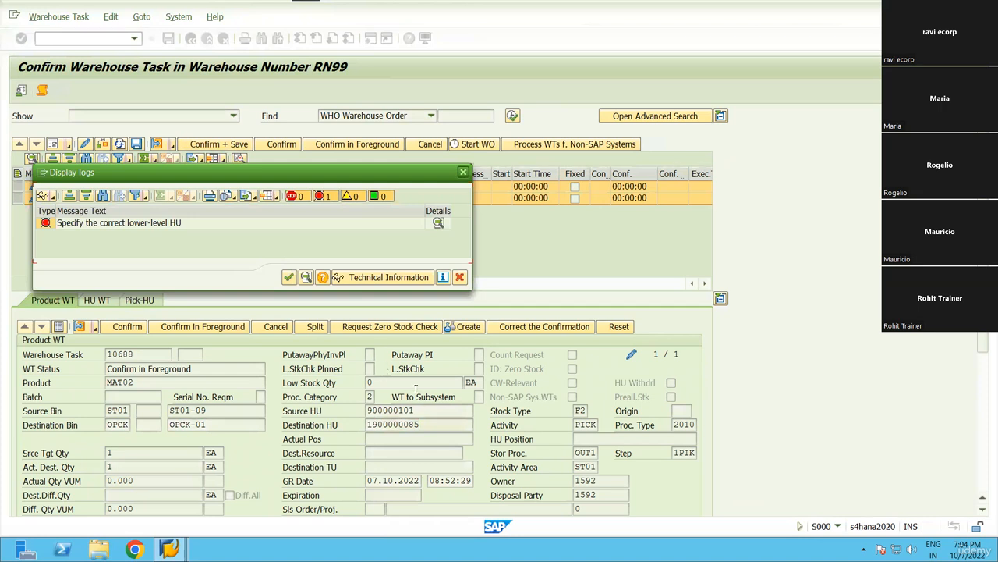
pyautogui.click(289, 277)
pyautogui.doubleClick(93, 188)
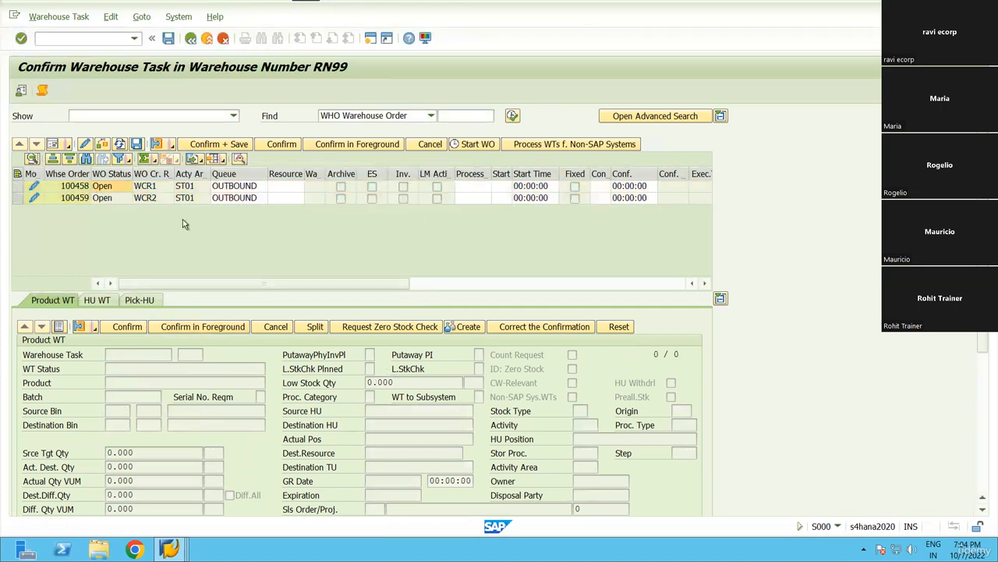
pyautogui.click(428, 413)
pyautogui.click(481, 411)
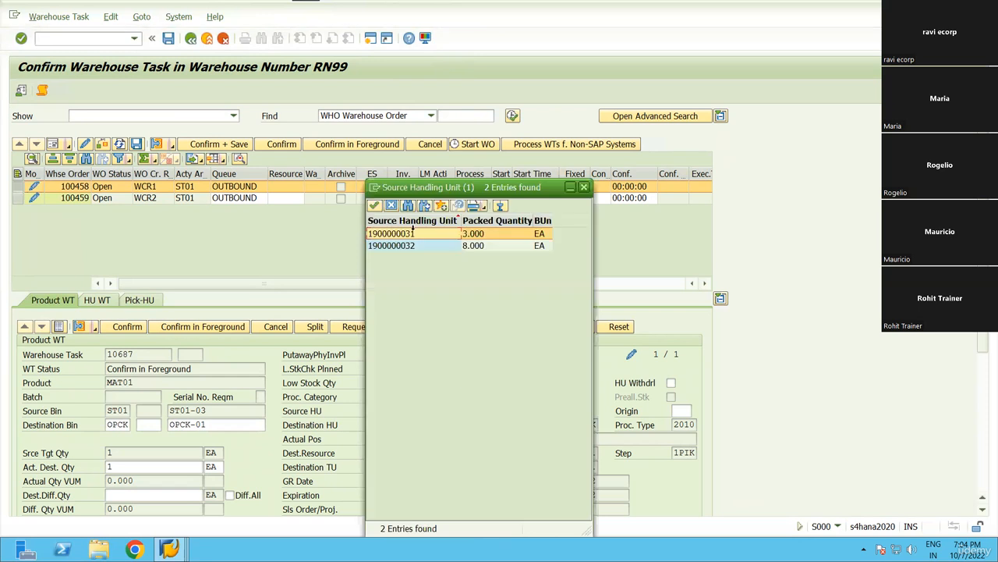
pyautogui.moveTo(496, 188); pyautogui.dragTo(708, 217)
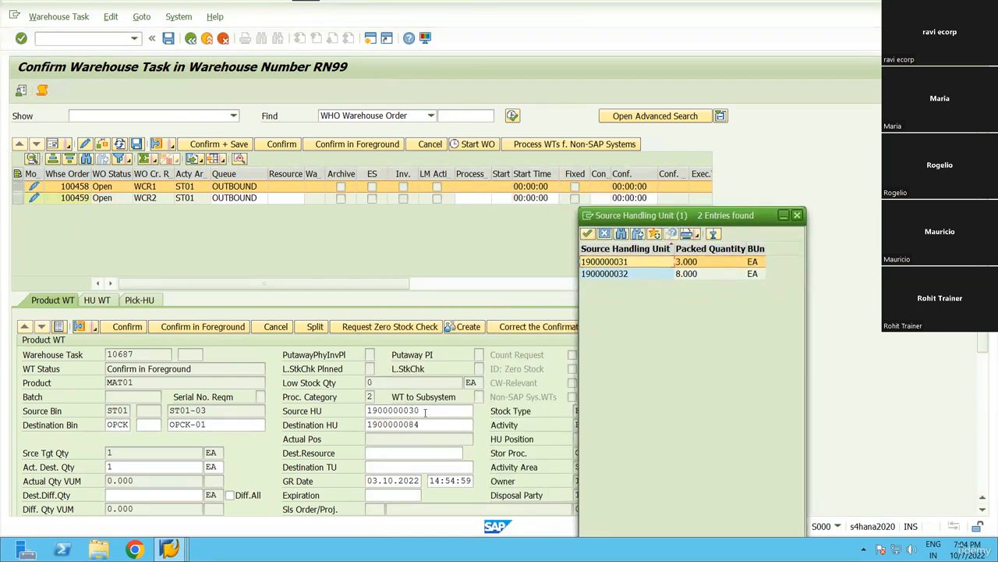
pyautogui.doubleClick(612, 262)
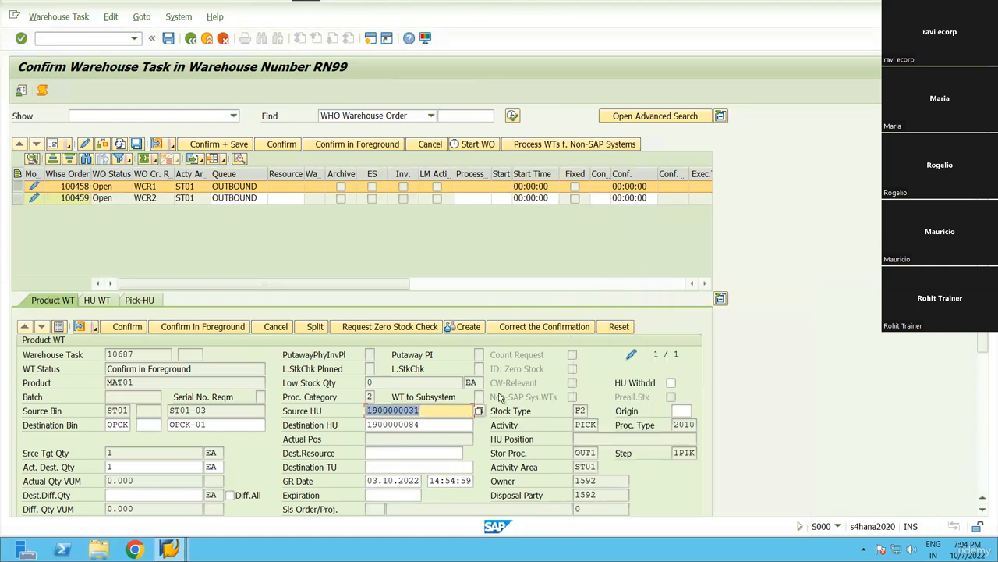
# Select both warehouse orders 100458 and 100459 and confirm them in the foreground.
pyautogui.keyDown('ctrl'); pyautogui.click(130, 200); pyautogui.keyUp('ctrl')
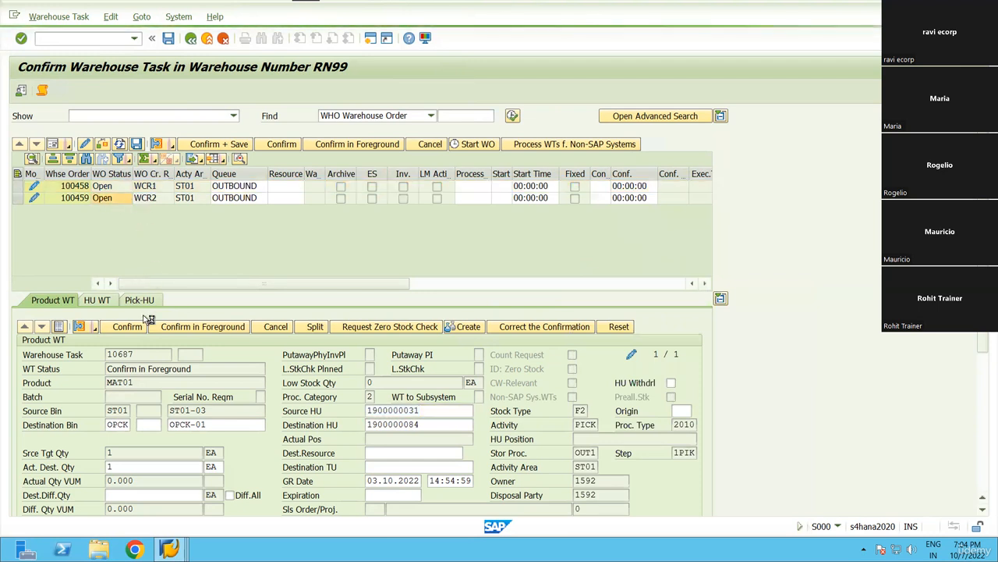
pyautogui.click(195, 328)
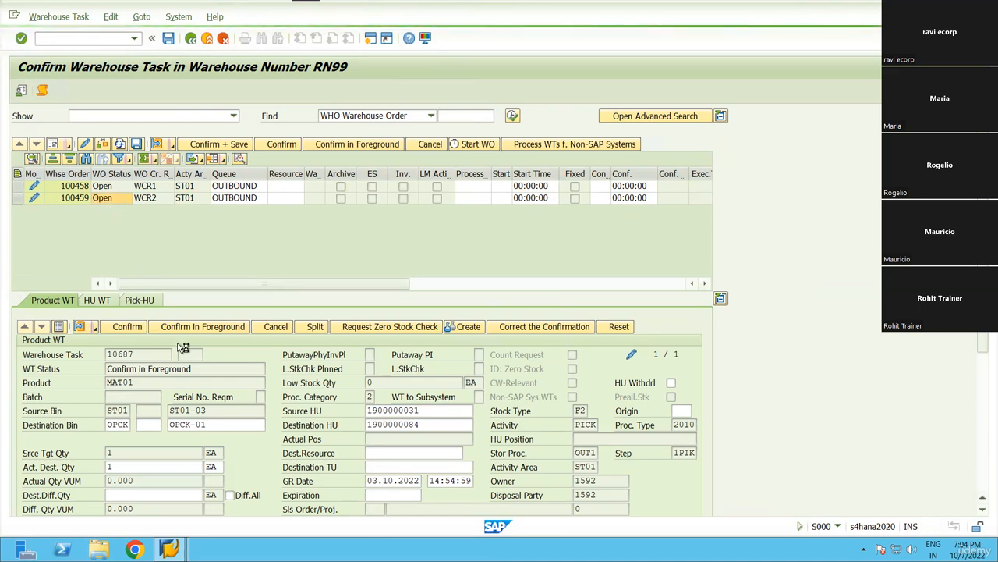
pyautogui.moveTo(169, 549)
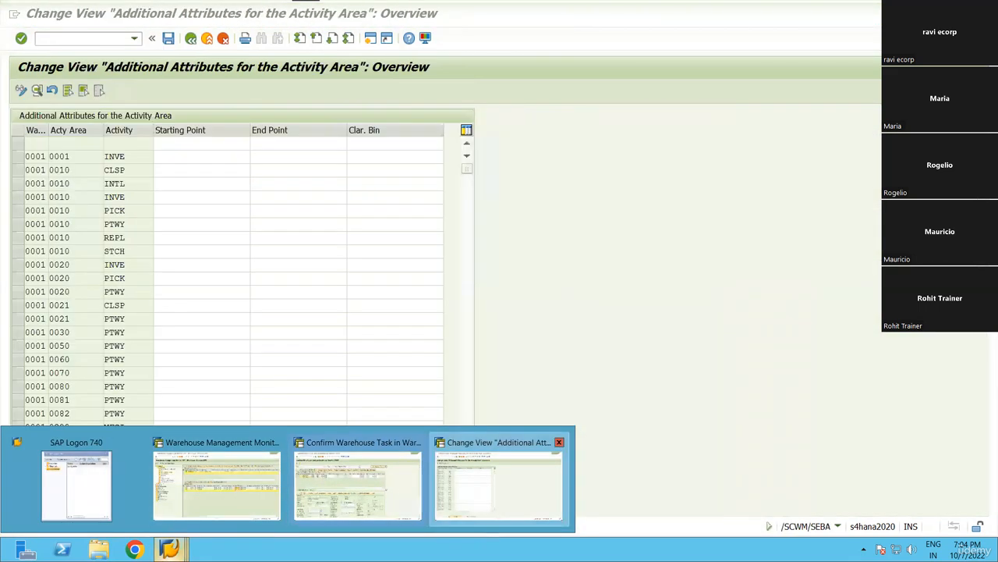
# Open an additional SAP session from the monitor window's system menu.
pyautogui.click(486, 489)
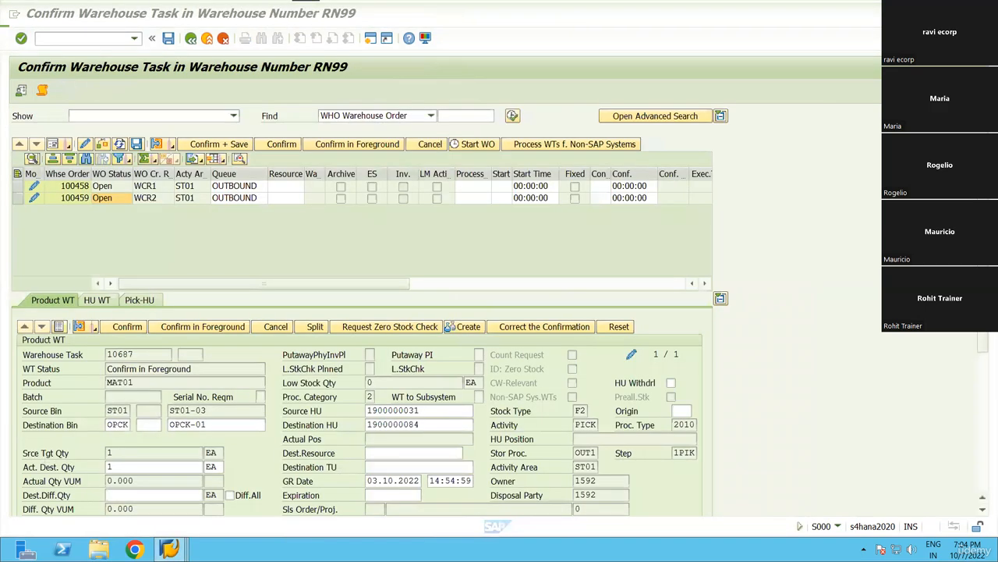
pyautogui.moveTo(169, 549)
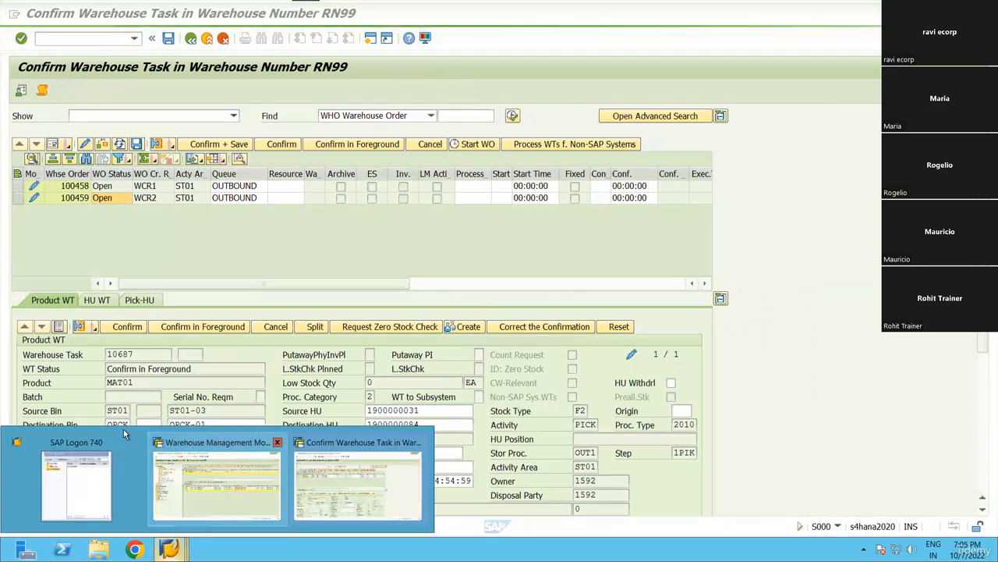
pyautogui.click(192, 494)
pyautogui.click(363, 484)
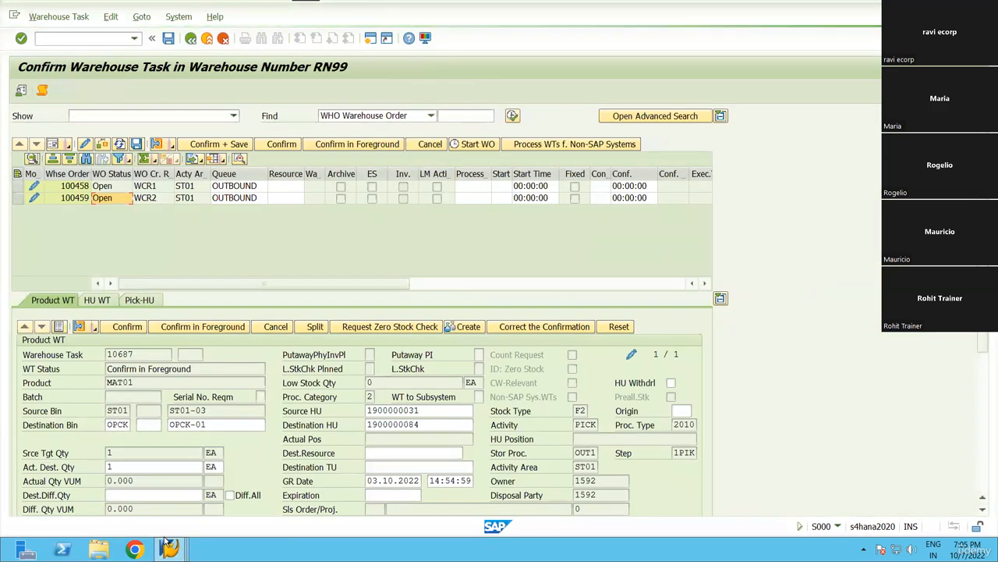
pyautogui.click(228, 460)
pyautogui.click(14, 15)
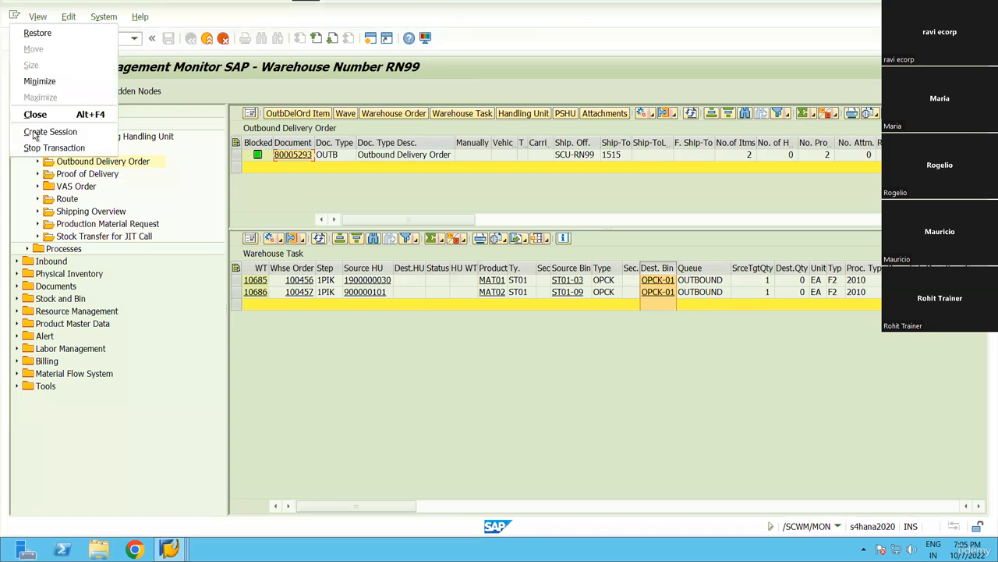
pyautogui.click(34, 132)
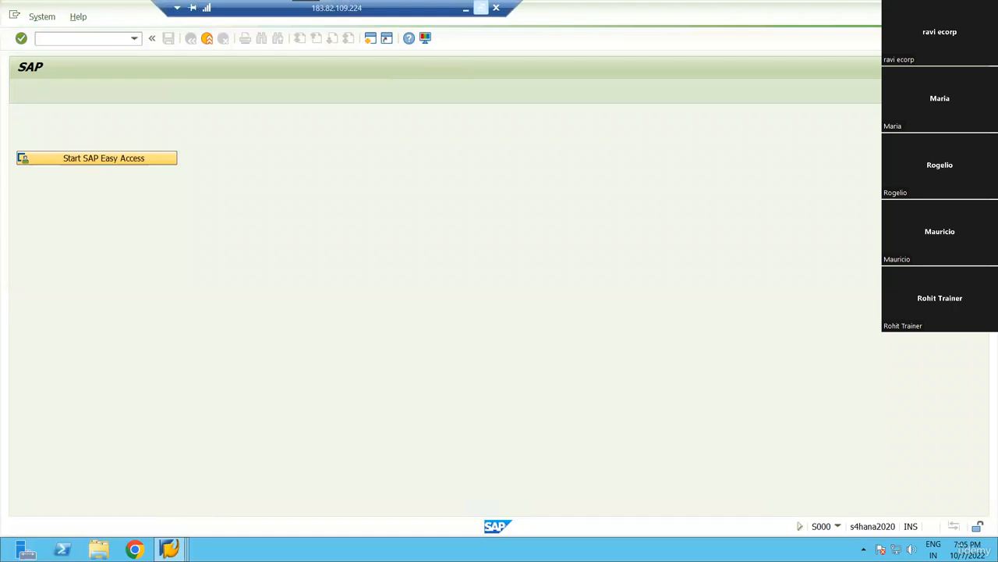
# Back in Confirm Warehouse Task, choose source HU 900000101 for task 10688 from the F4 list.
pyautogui.click(481, 8)
pyautogui.doubleClick(427, 20)
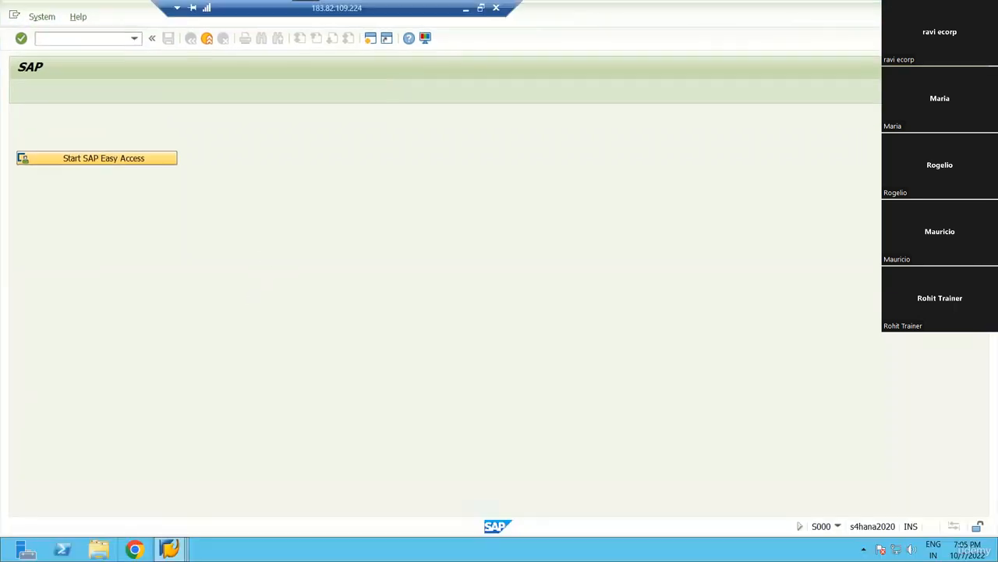
pyautogui.click(173, 549)
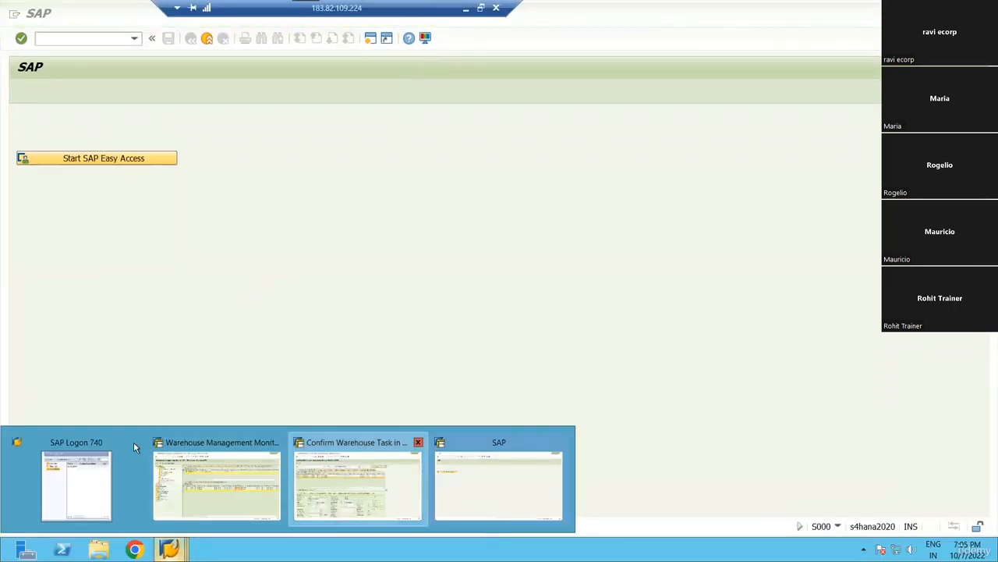
pyautogui.click(367, 441)
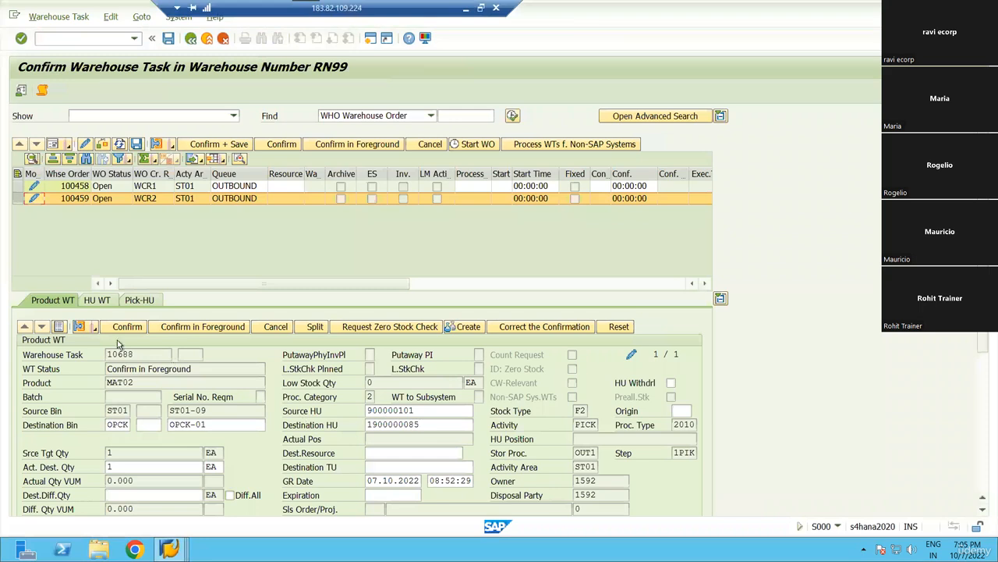
pyautogui.click(422, 423)
pyautogui.click(459, 412)
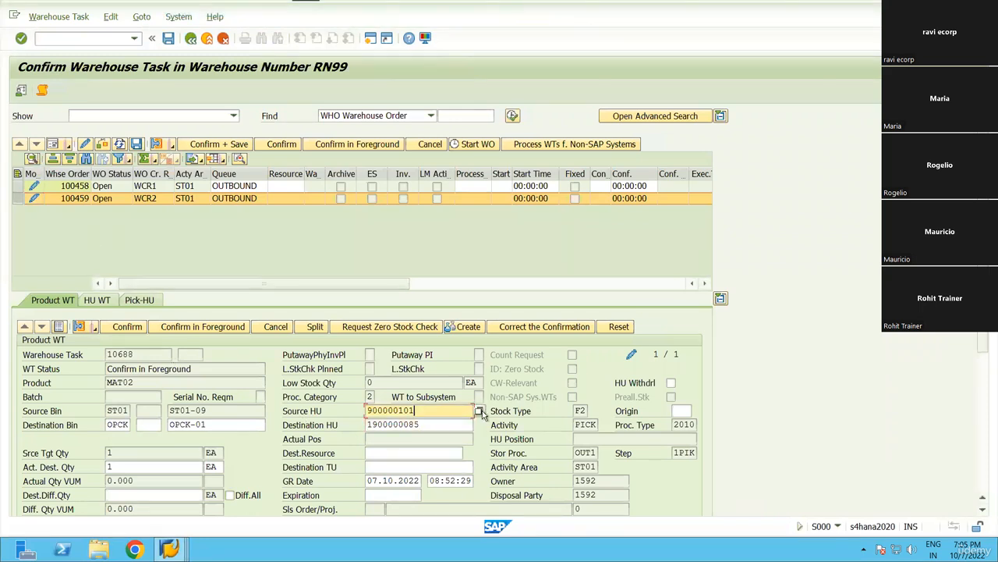
pyautogui.click(479, 411)
pyautogui.doubleClick(411, 236)
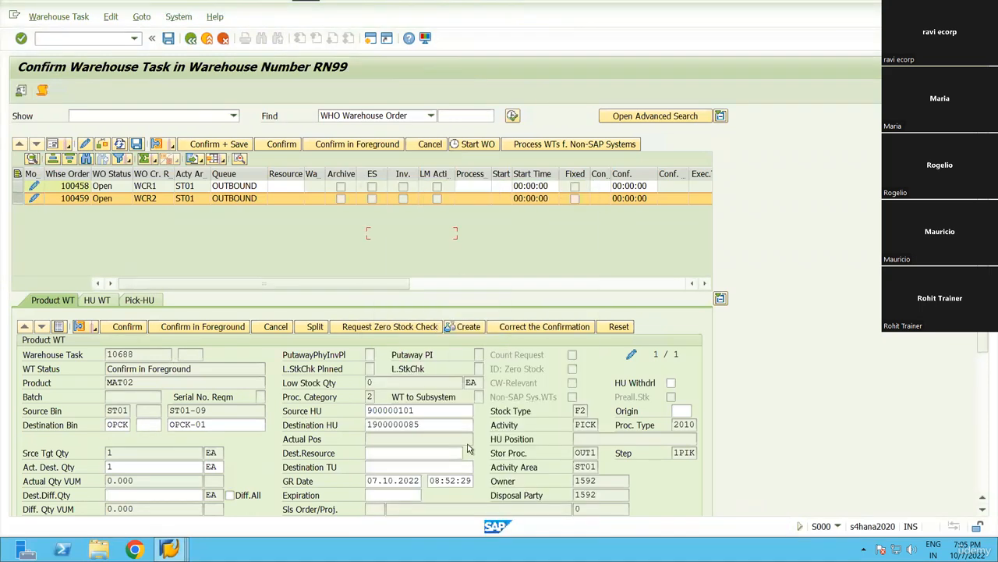
# Confirm and save both warehouse orders, then exit the outbound delivery order screens.
pyautogui.click(17, 173)
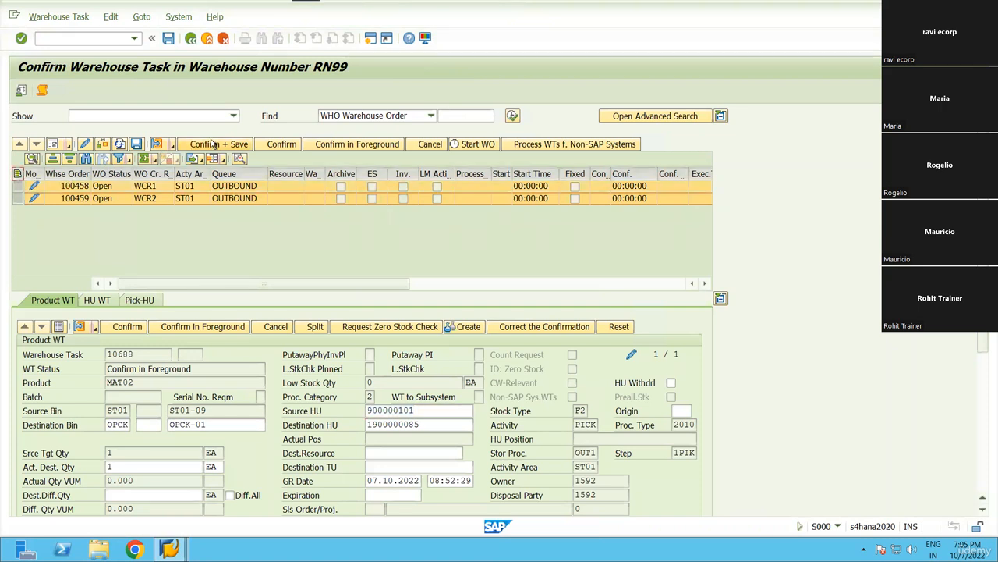
pyautogui.click(218, 145)
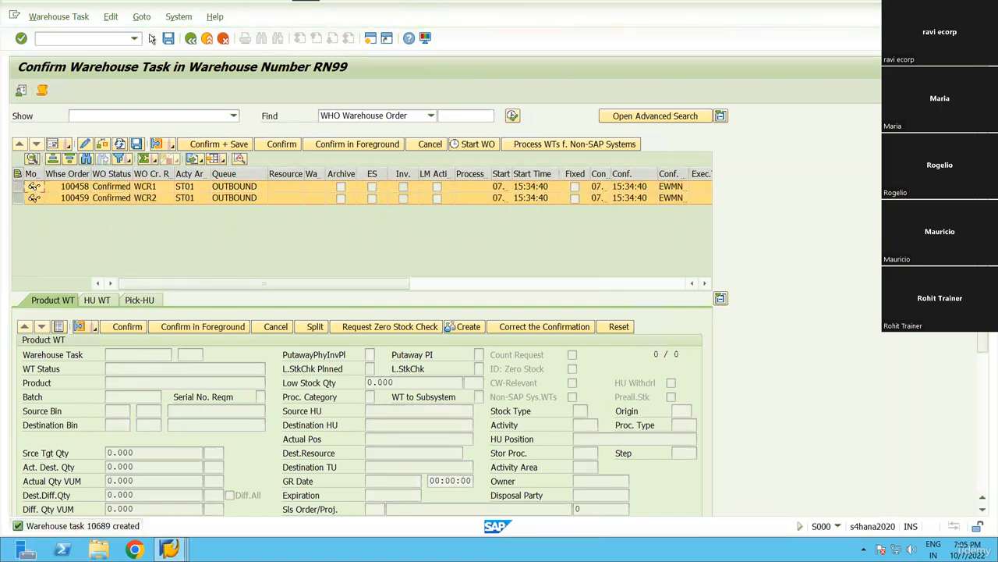
pyautogui.click(190, 38)
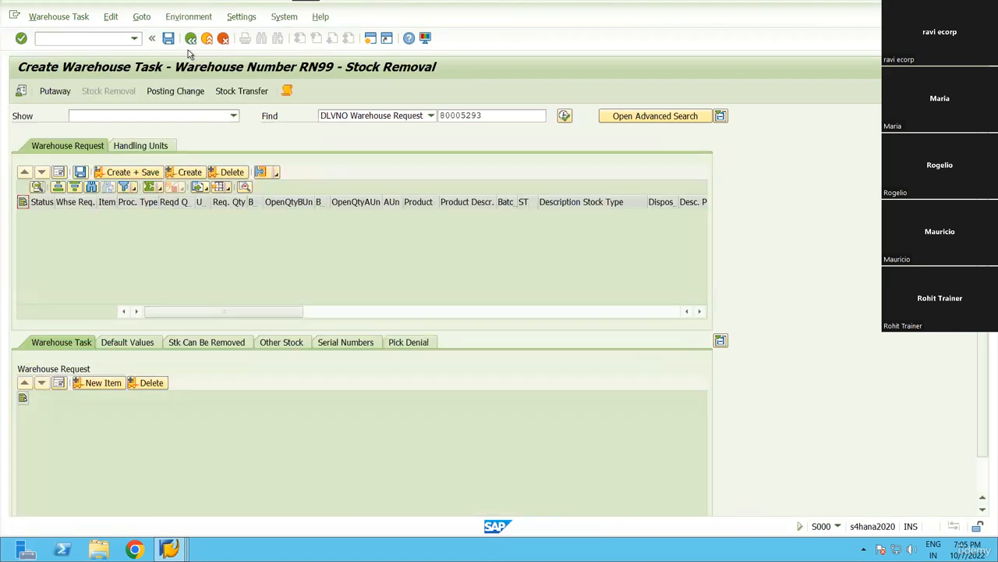
pyautogui.click(190, 40)
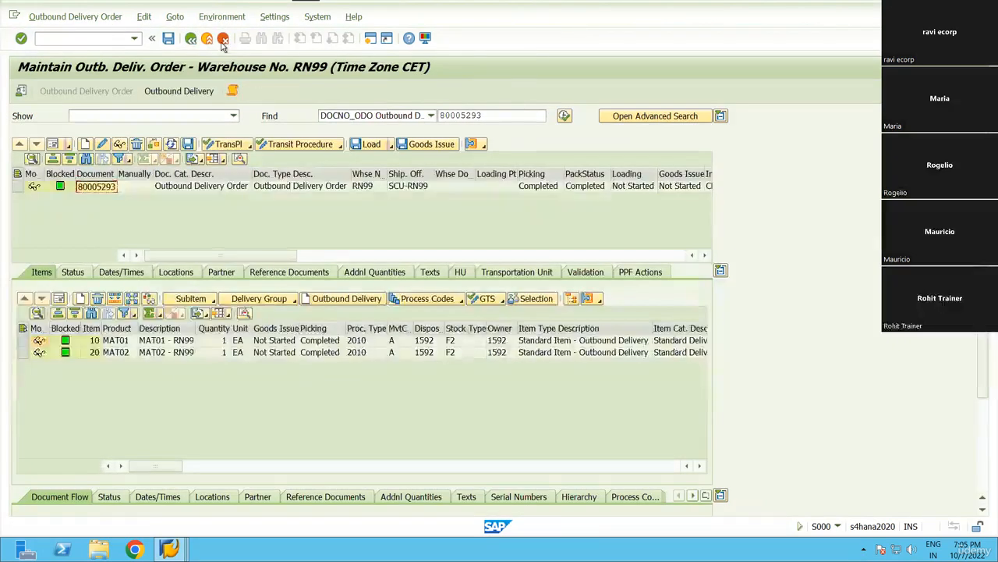
pyautogui.click(222, 16)
# In the warehouse monitor, select delivery 80005293 and its tasks 10687 and 10688.
pyautogui.click(169, 549)
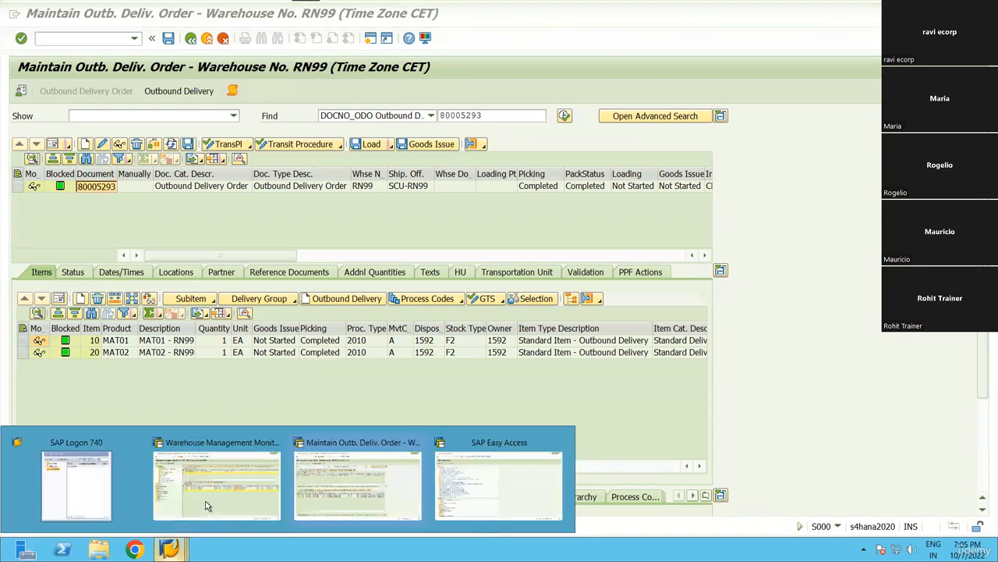
pyautogui.click(216, 483)
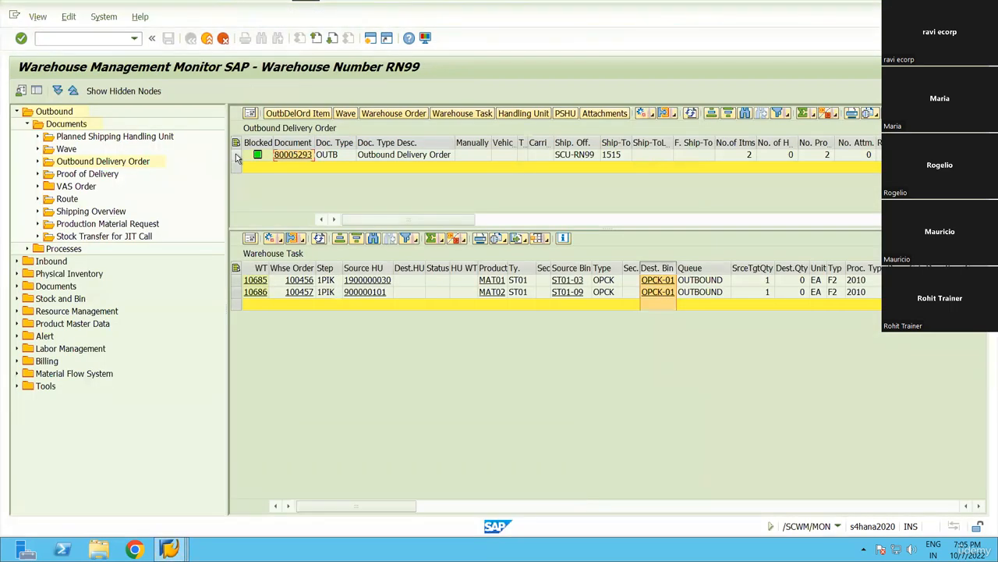
pyautogui.click(237, 156)
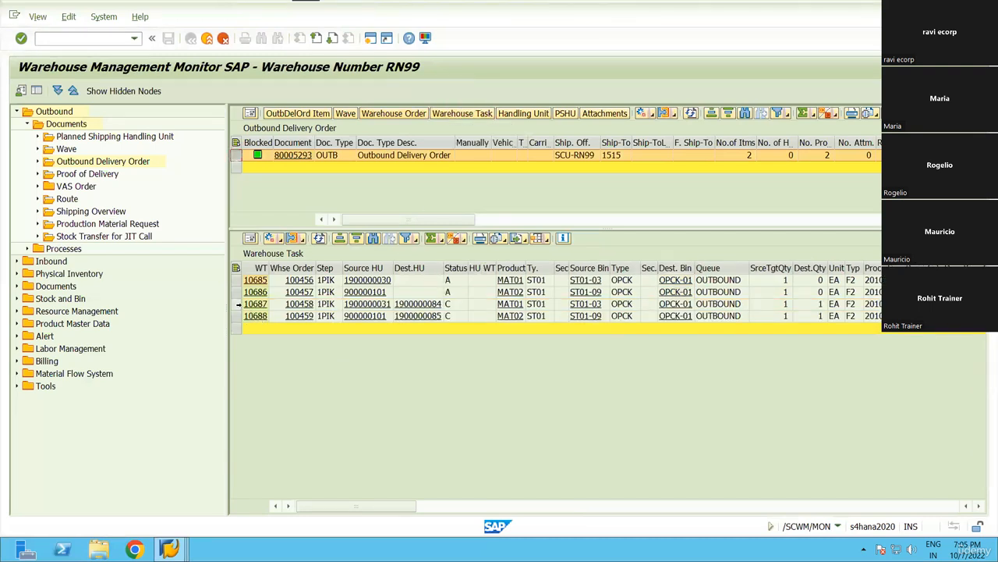
pyautogui.moveTo(237, 305); pyautogui.dragTo(237, 316)
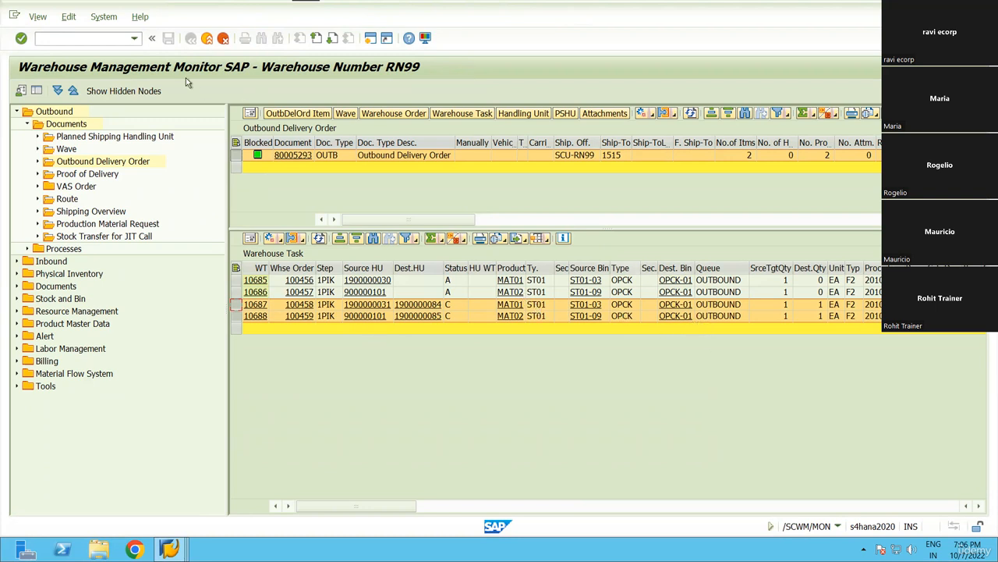
# Start /O/SCWM/PACK and paste delivery 80005293 as the Warehouse Request.
pyautogui.click(47, 38)
pyautogui.write('/O/SCWM/PACK')
pyautogui.press('Return')
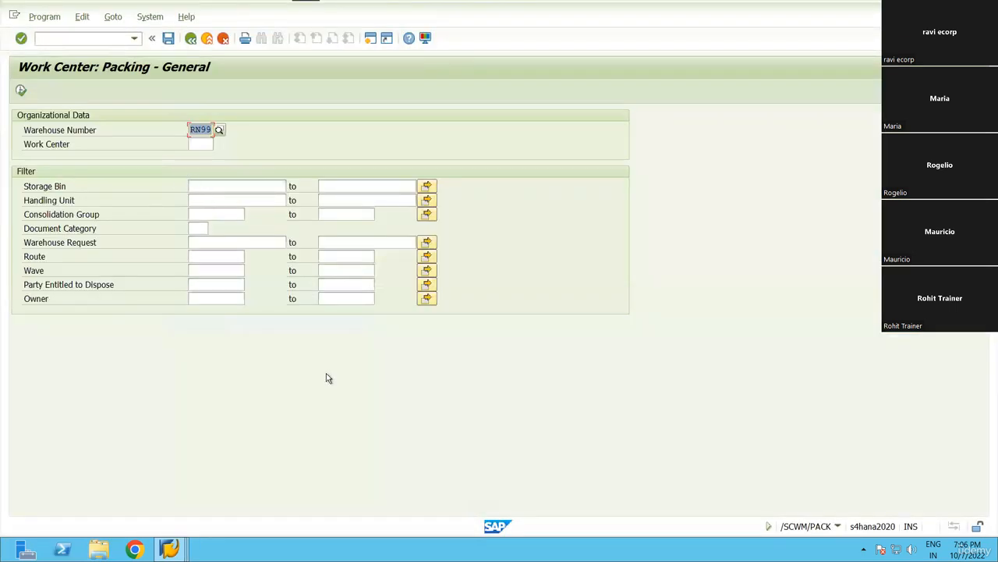
pyautogui.hotkey('alt', 'Tab')
pyautogui.click(295, 157)
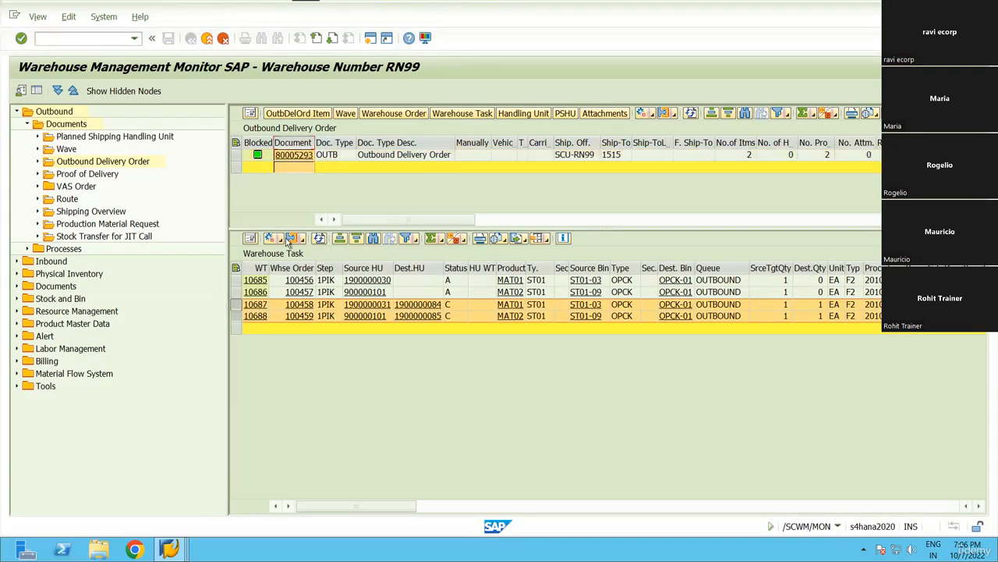
pyautogui.hotkey('alt', 'Tab')
pyautogui.click(195, 243)
pyautogui.write('80005293')
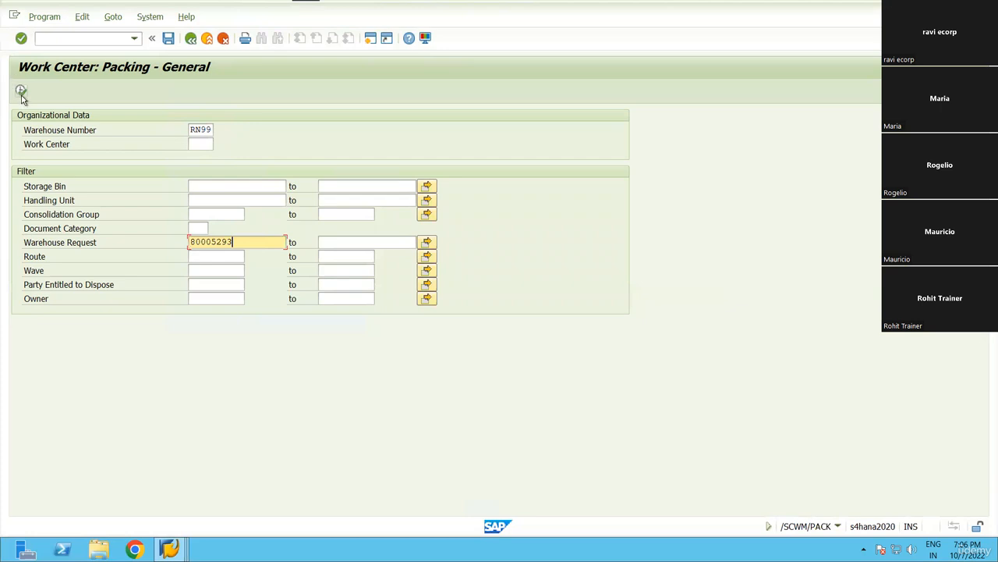
pyautogui.click(21, 90)
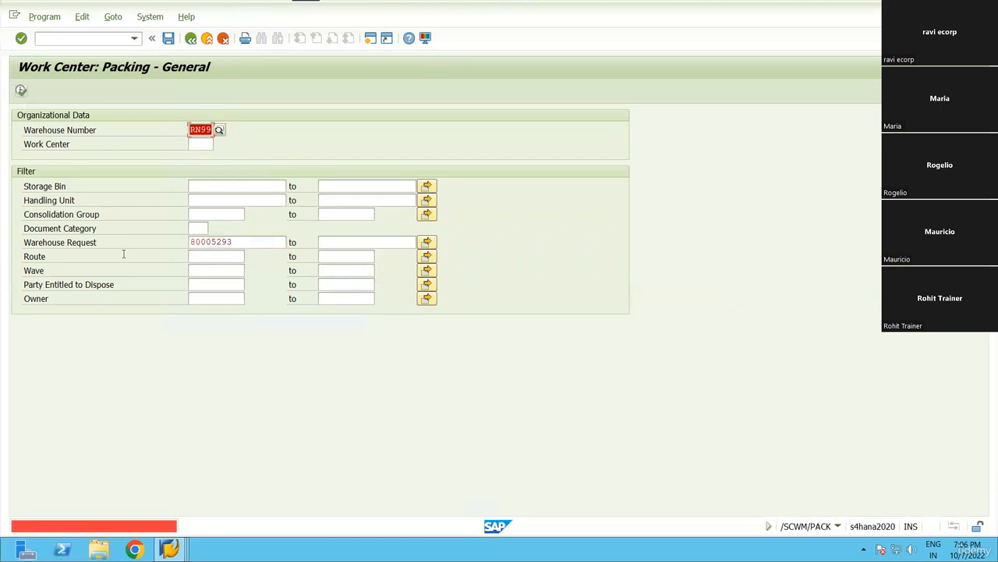
pyautogui.click(209, 145)
pyautogui.click(219, 145)
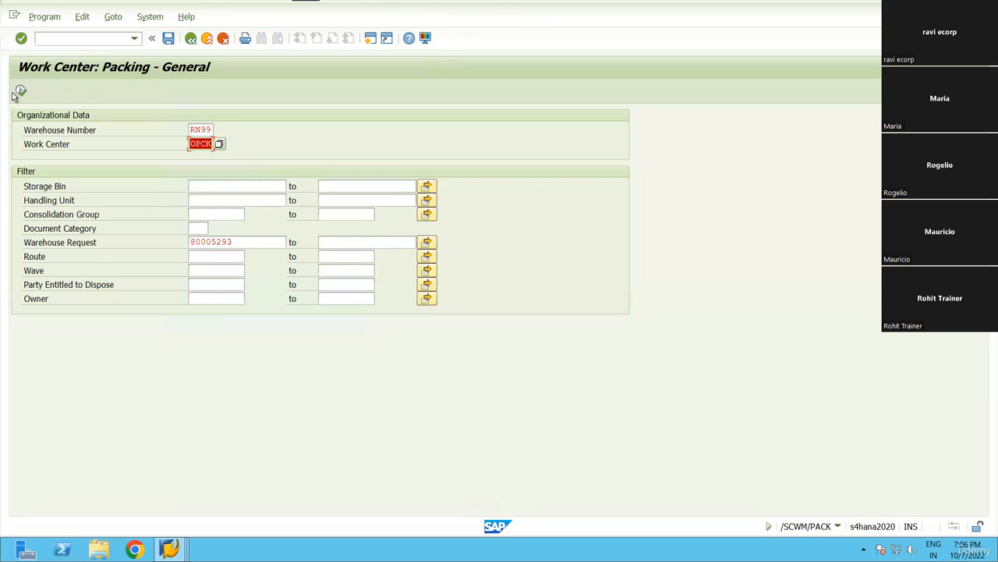
pyautogui.press('F8')
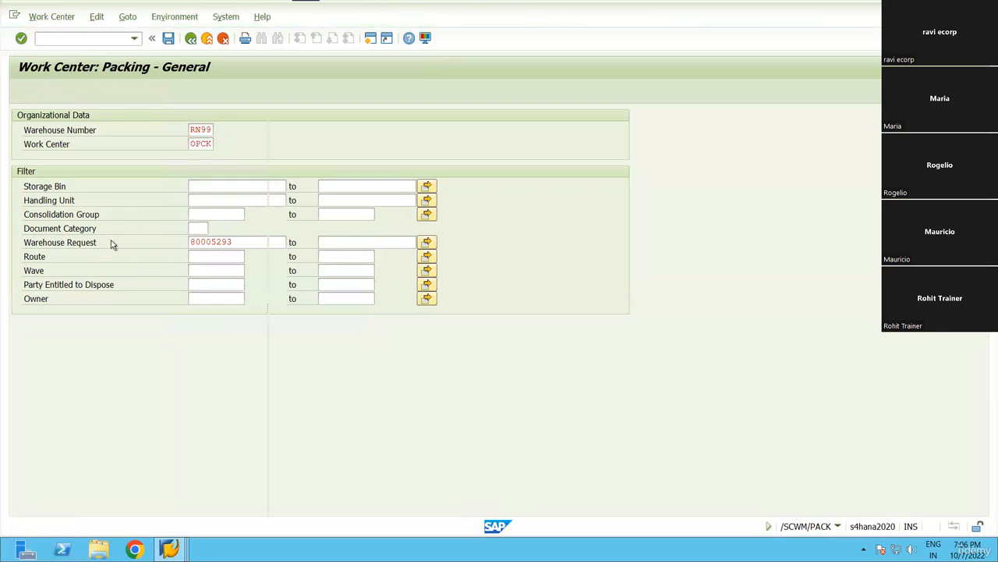
pyautogui.click(80, 166)
pyautogui.click(84, 190)
pyautogui.click(99, 167)
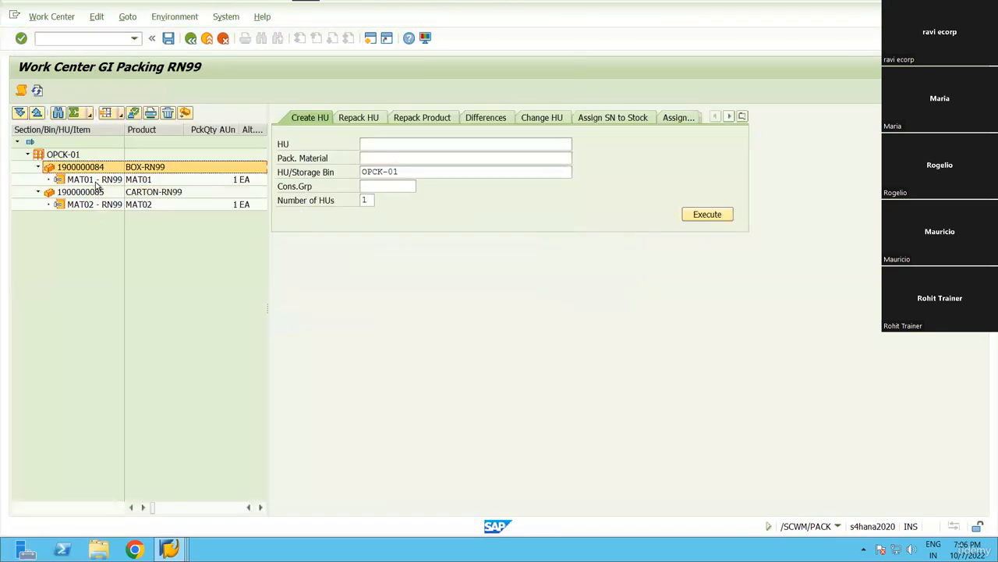
pyautogui.click(95, 182)
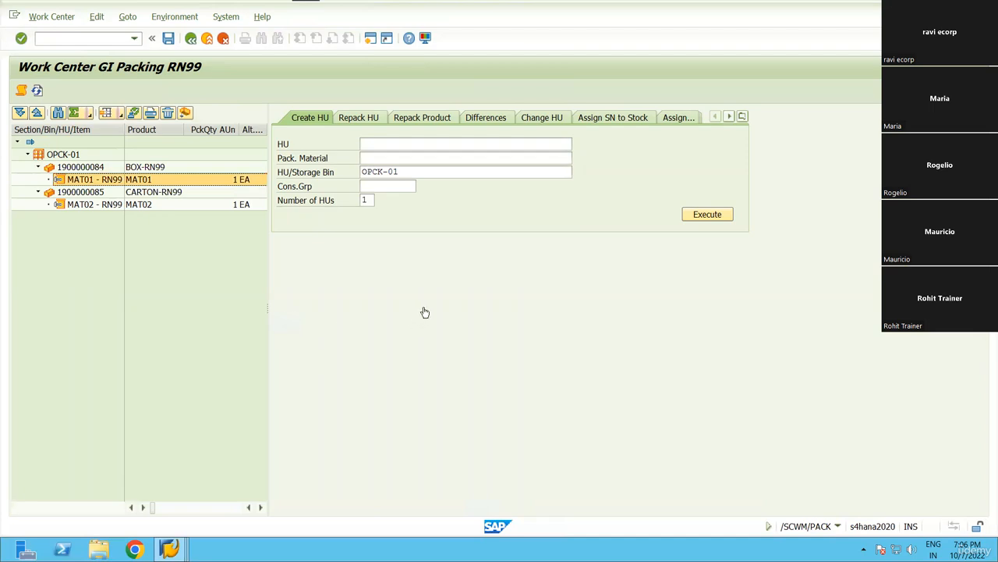
pyautogui.hotkey('alt', 'Tab')
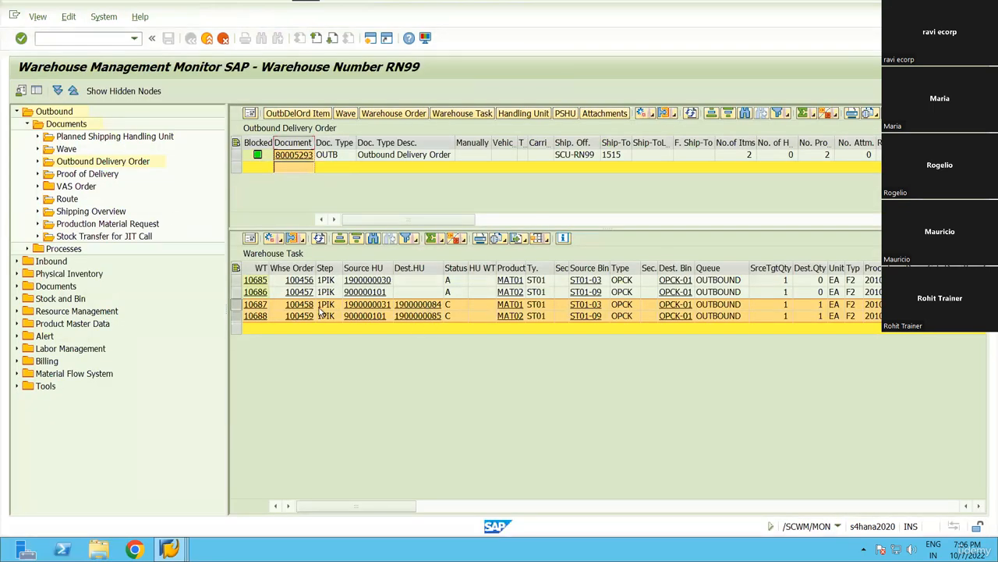
pyautogui.hotkey('alt', 'Tab')
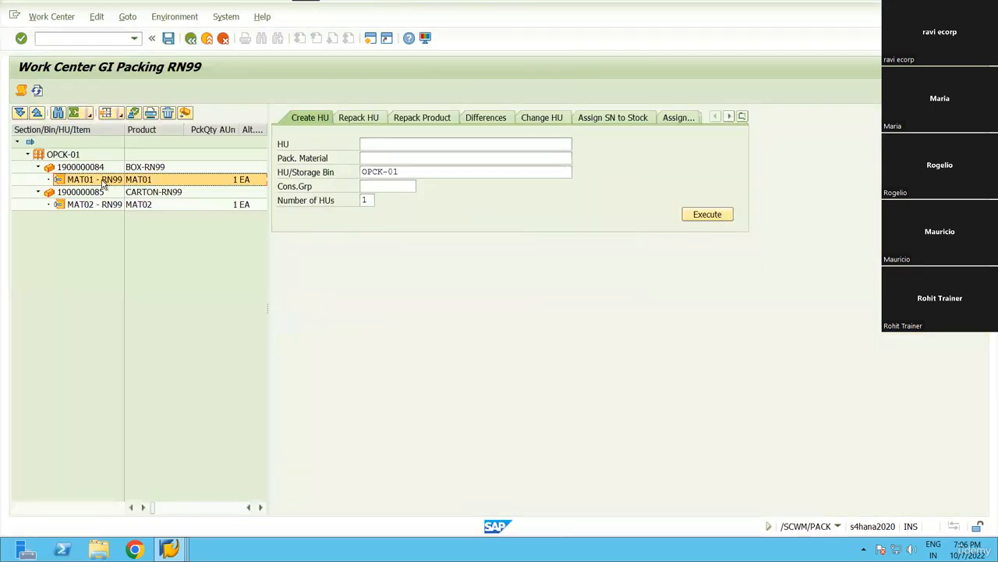
# Create HUs with packaging material carton-rn99 and Number of HUs 2.
pyautogui.click(393, 158)
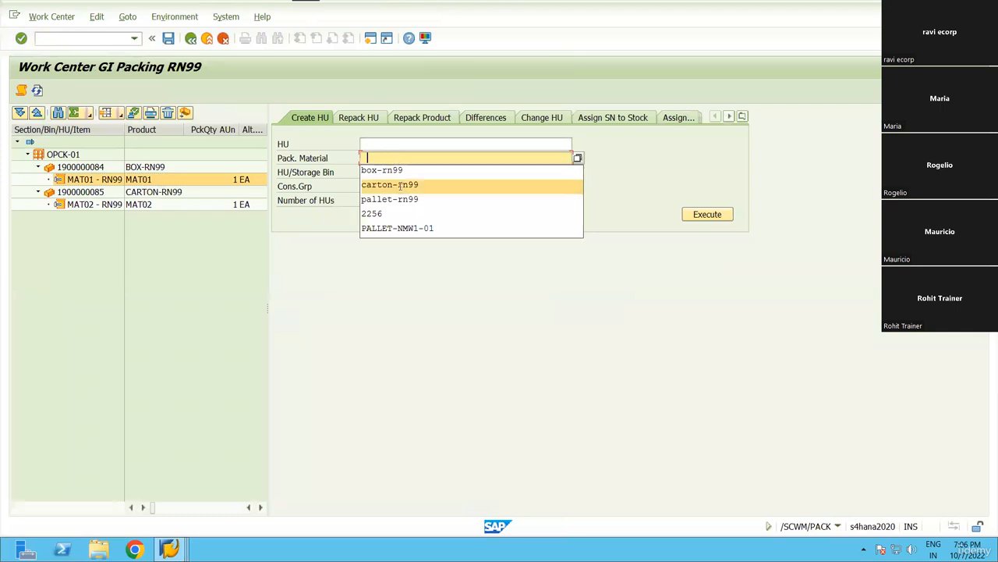
pyautogui.click(400, 186)
pyautogui.click(403, 181)
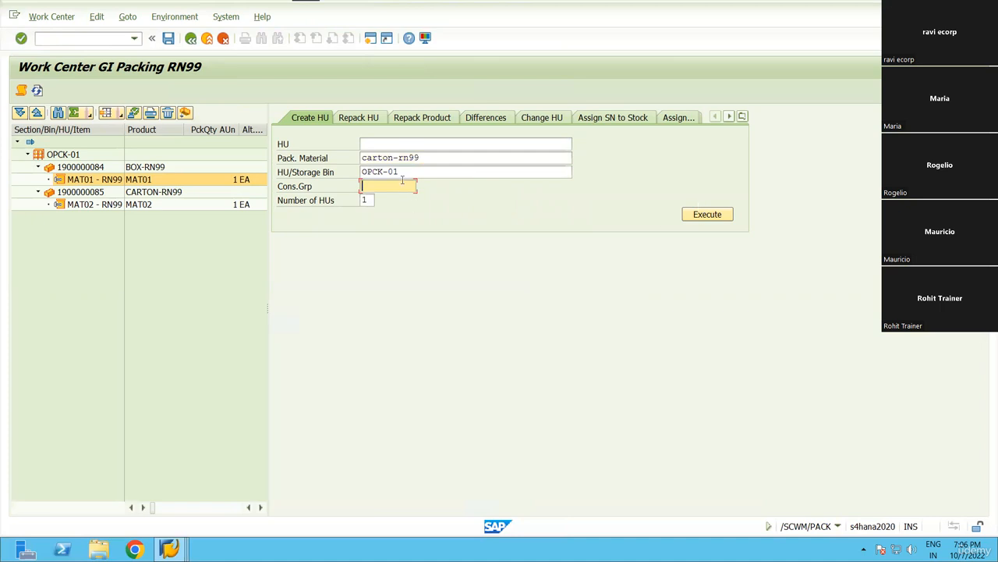
pyautogui.press('Tab')
pyautogui.write('2')
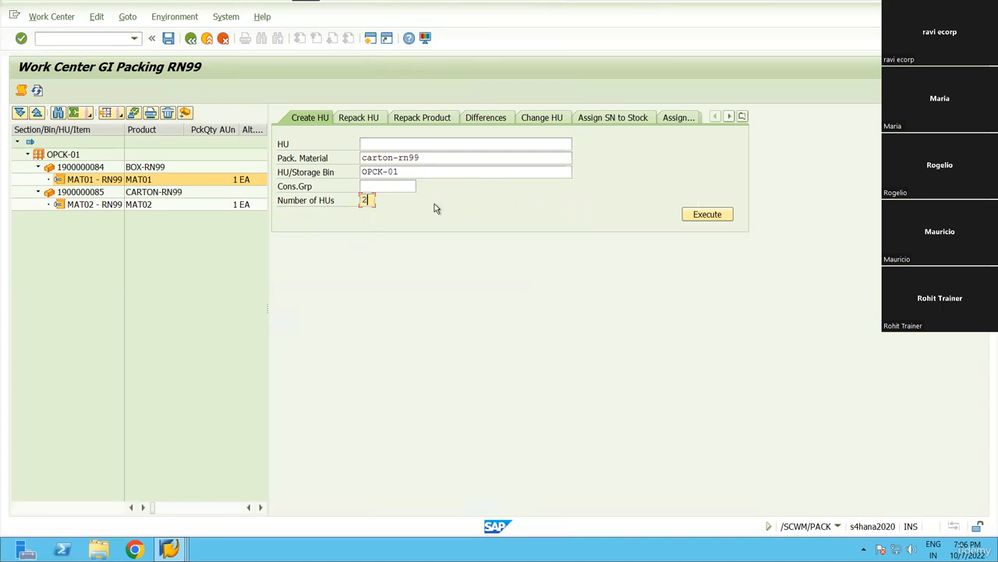
pyautogui.click(708, 213)
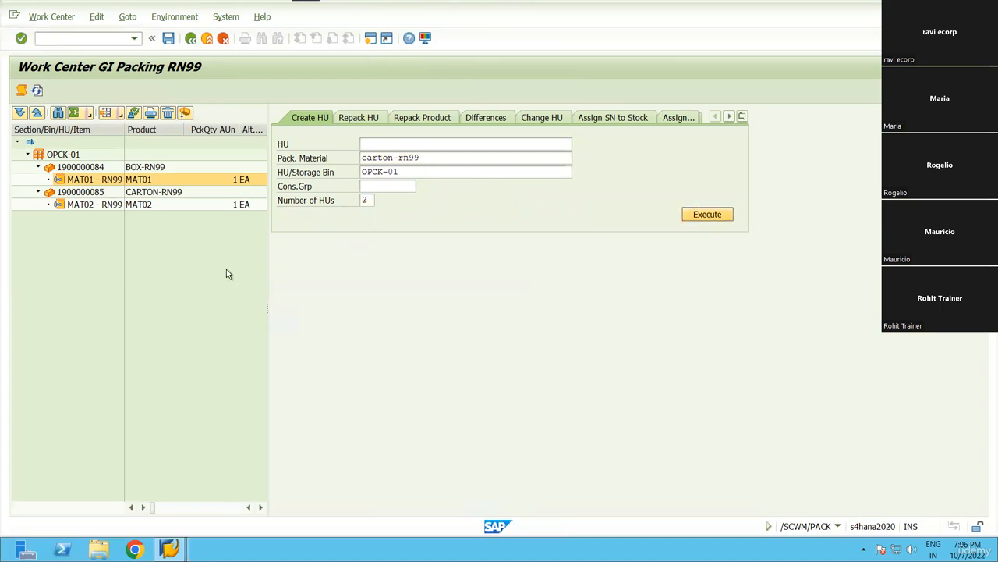
pyautogui.click(81, 220)
pyautogui.click(83, 229)
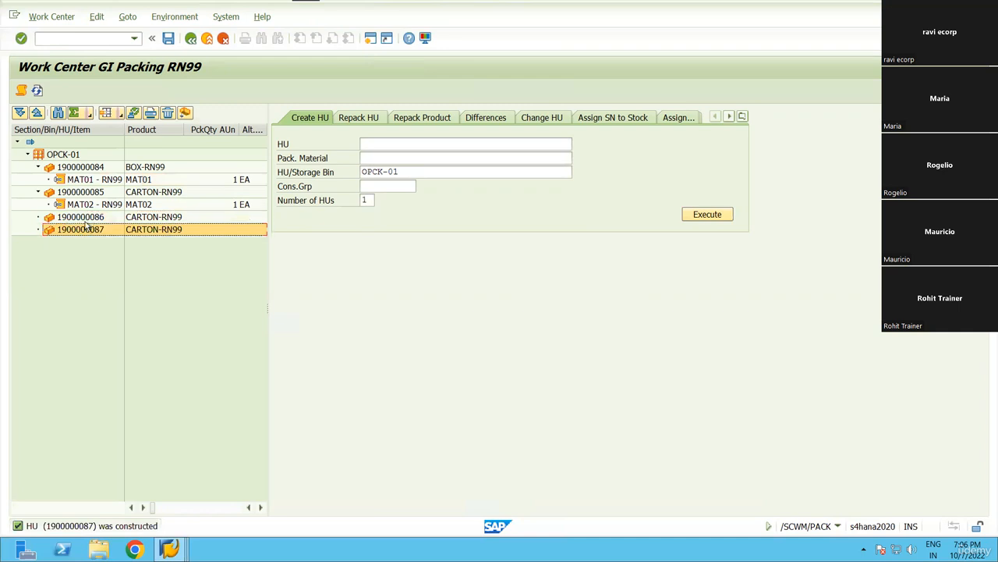
pyautogui.click(87, 218)
pyautogui.click(92, 229)
pyautogui.click(93, 180)
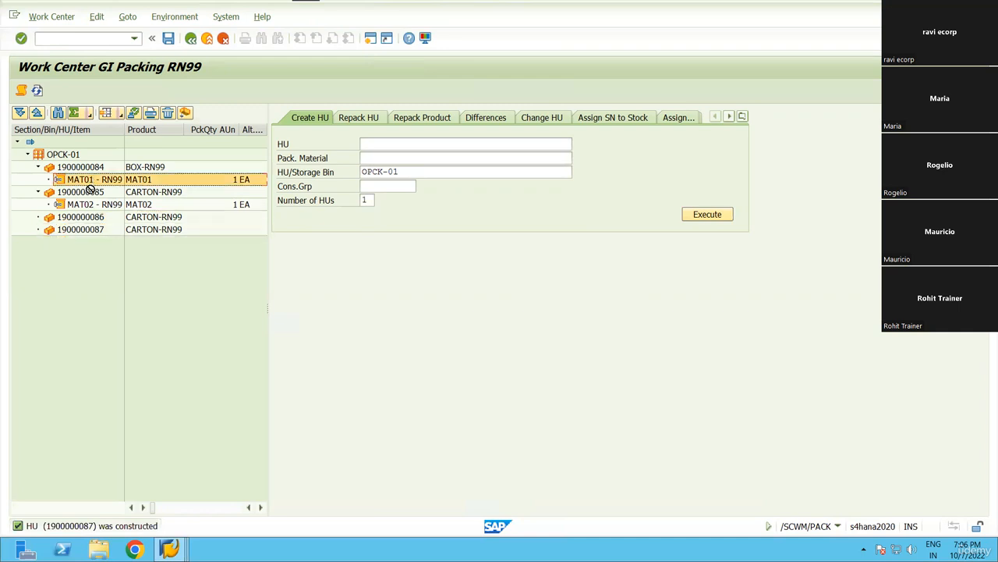
pyautogui.moveTo(96, 184); pyautogui.dragTo(101, 213)
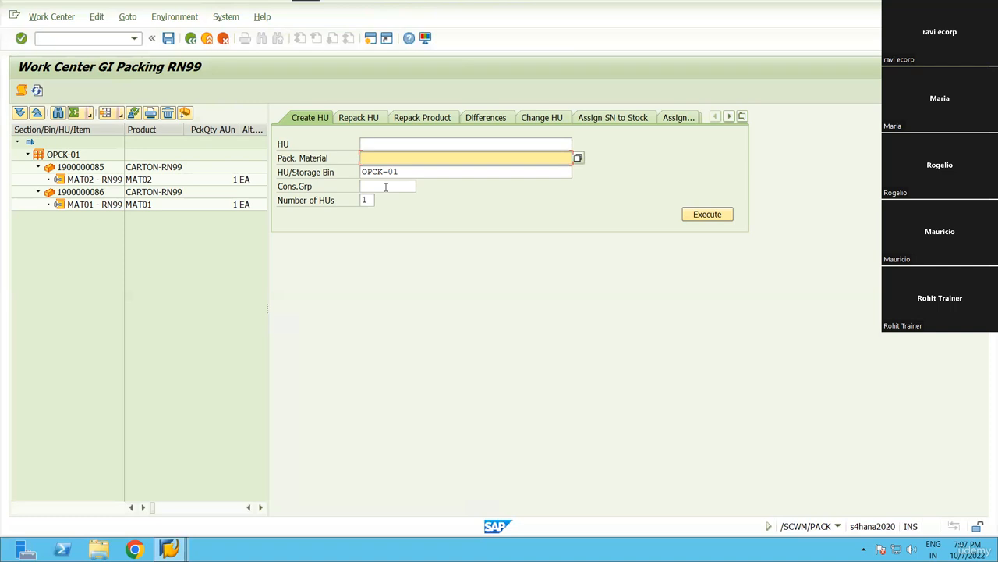
pyautogui.click(70, 170)
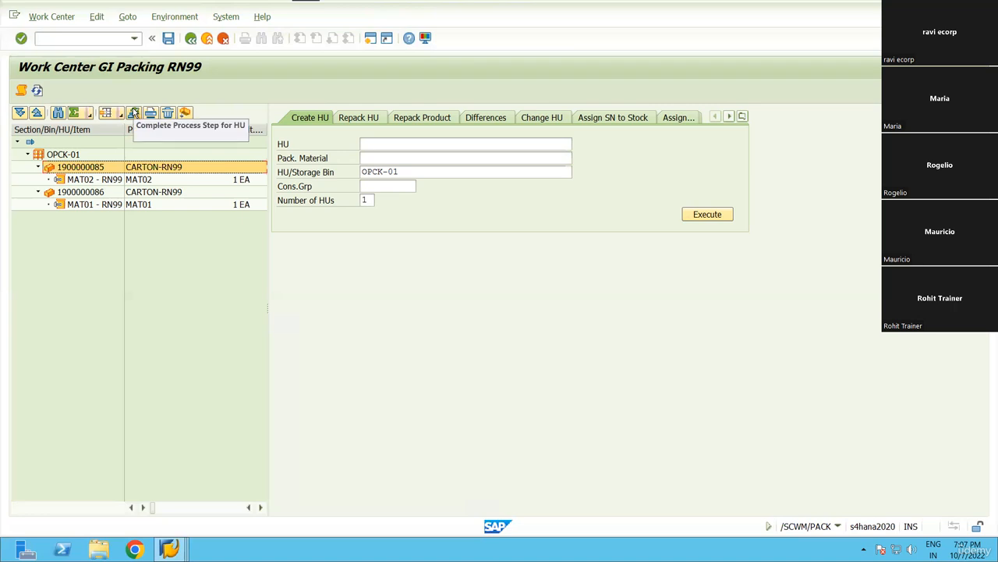
pyautogui.click(91, 198)
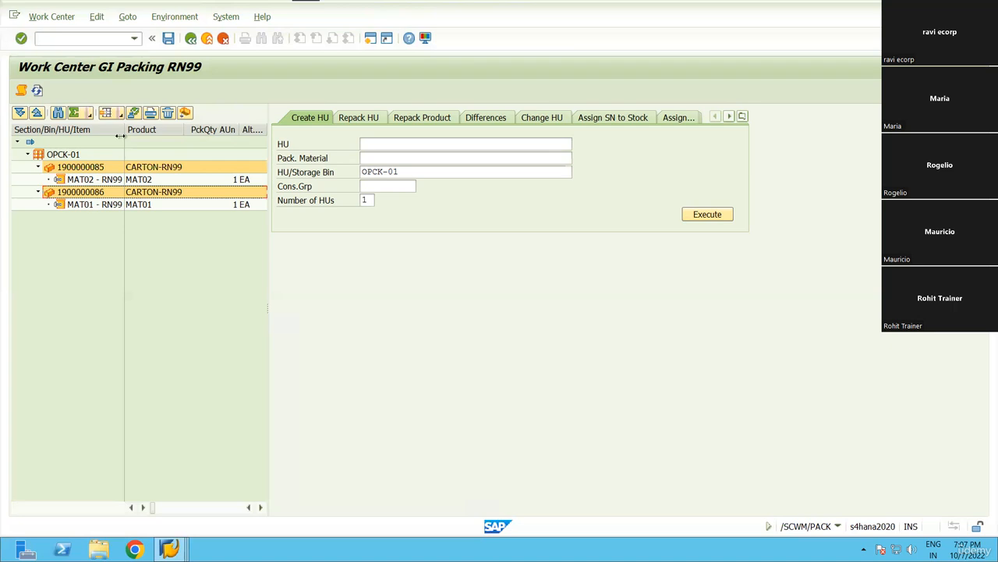
pyautogui.click(134, 114)
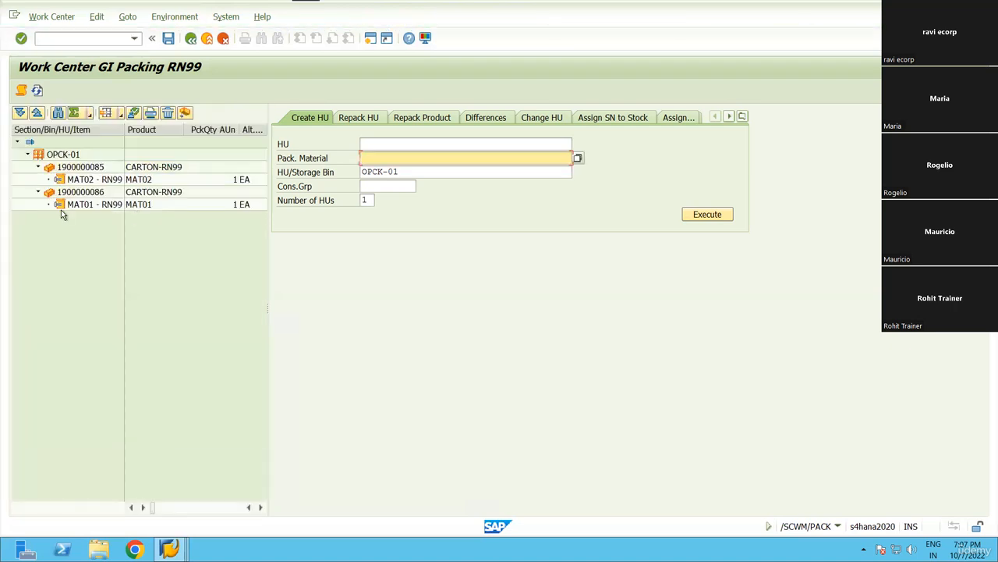
pyautogui.click(95, 166)
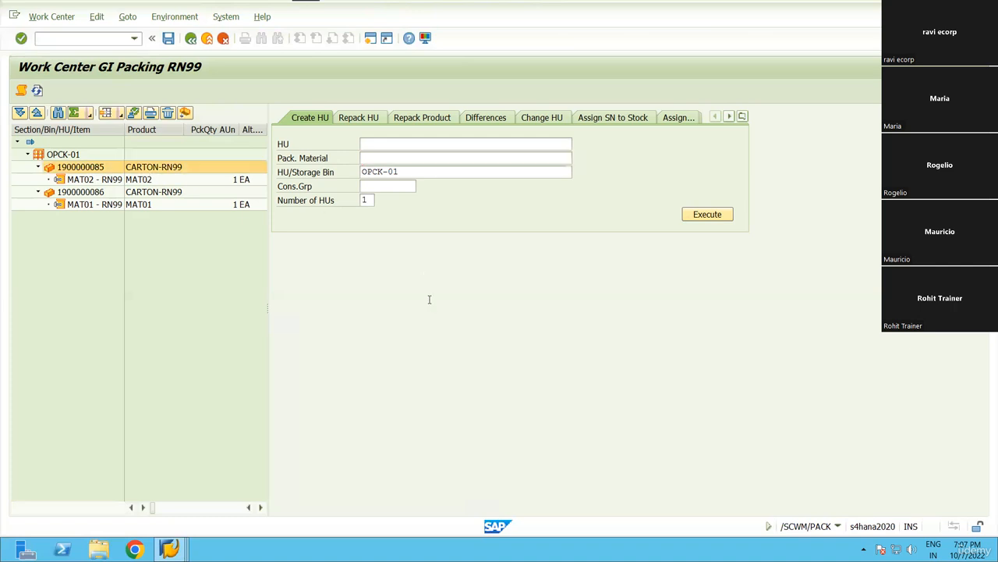
pyautogui.click(343, 244)
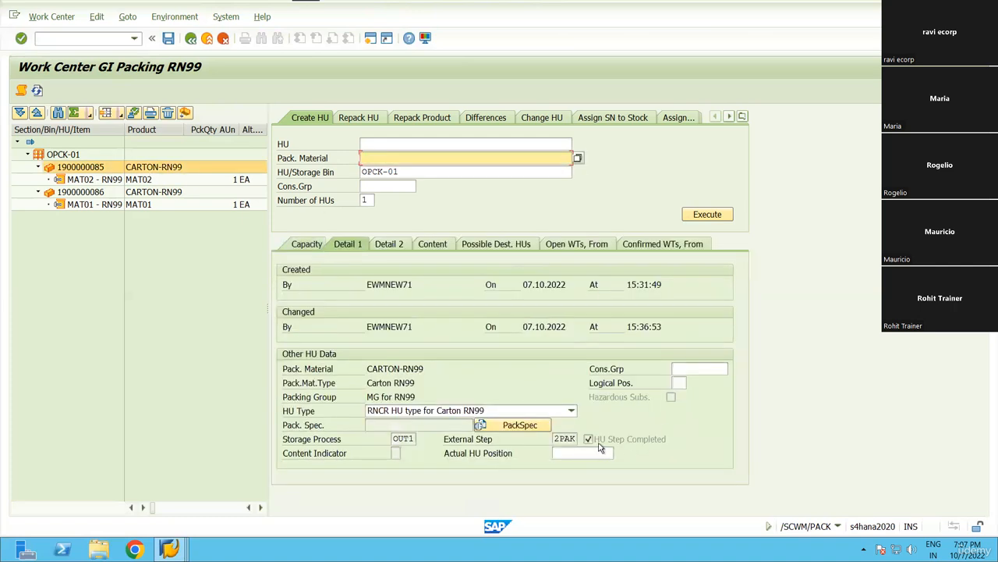
pyautogui.click(80, 192)
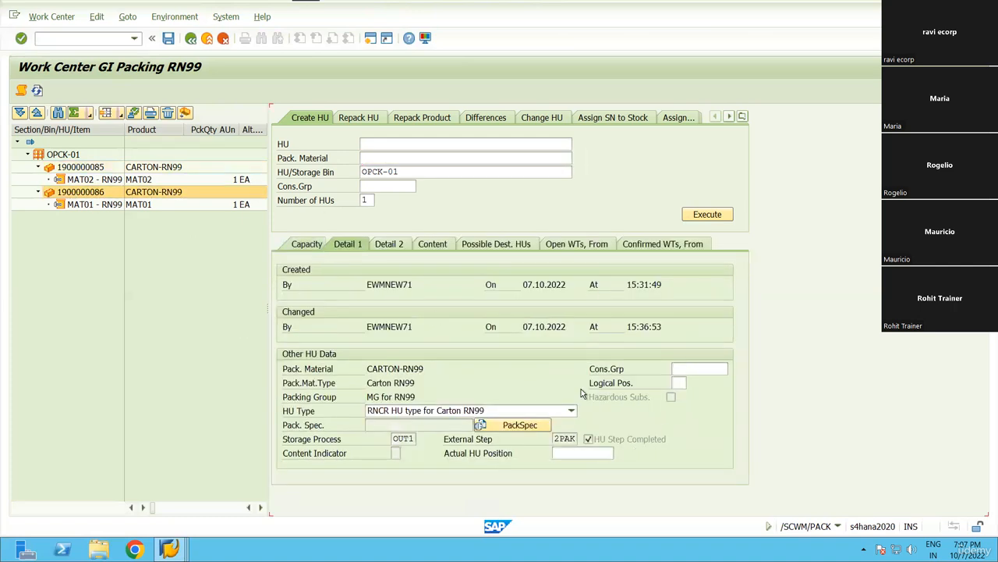
pyautogui.click(37, 91)
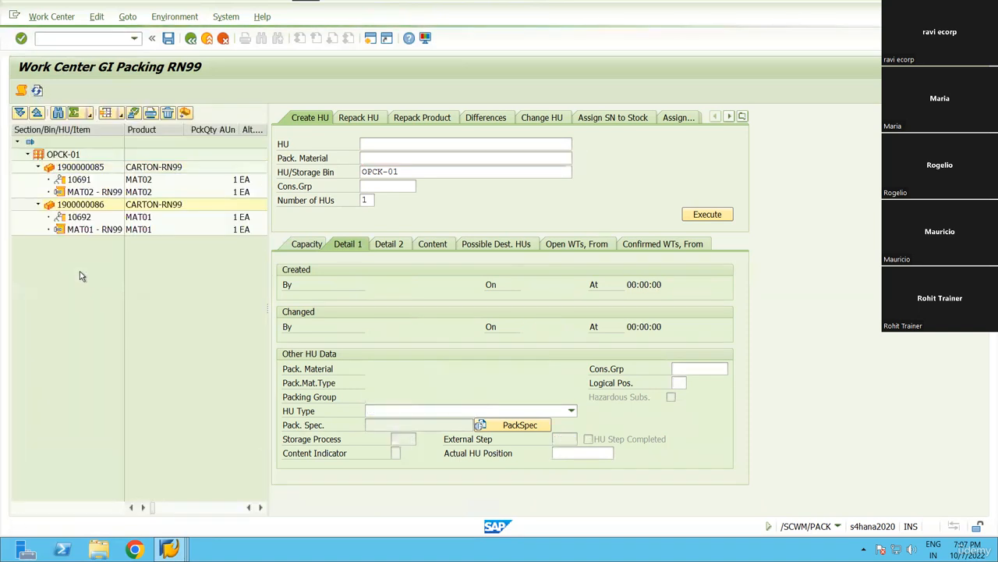
# Inspect the new tasks 10691 and 10692 in the packing tree.
pyautogui.click(78, 181)
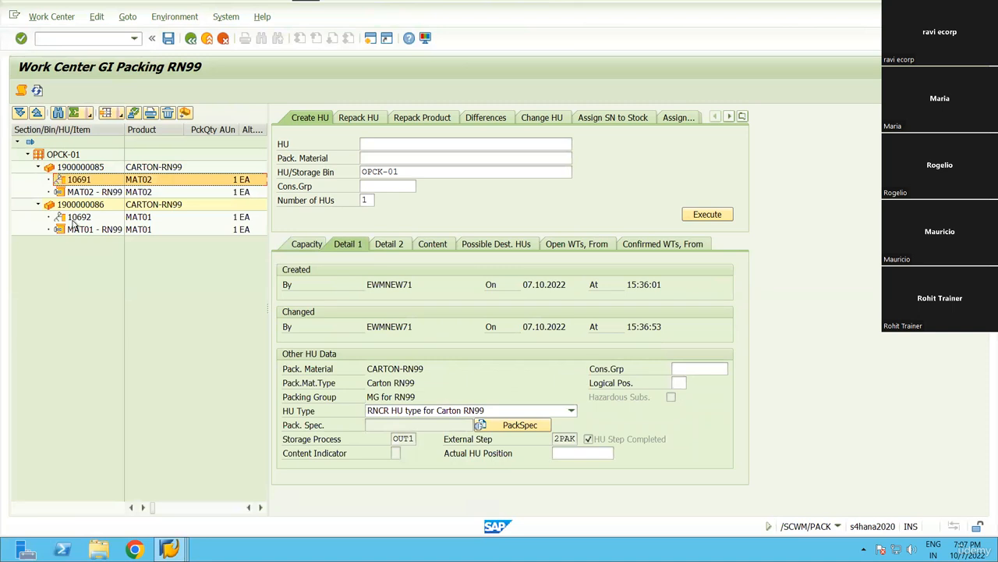
pyautogui.click(74, 218)
pyautogui.click(79, 182)
pyautogui.click(79, 216)
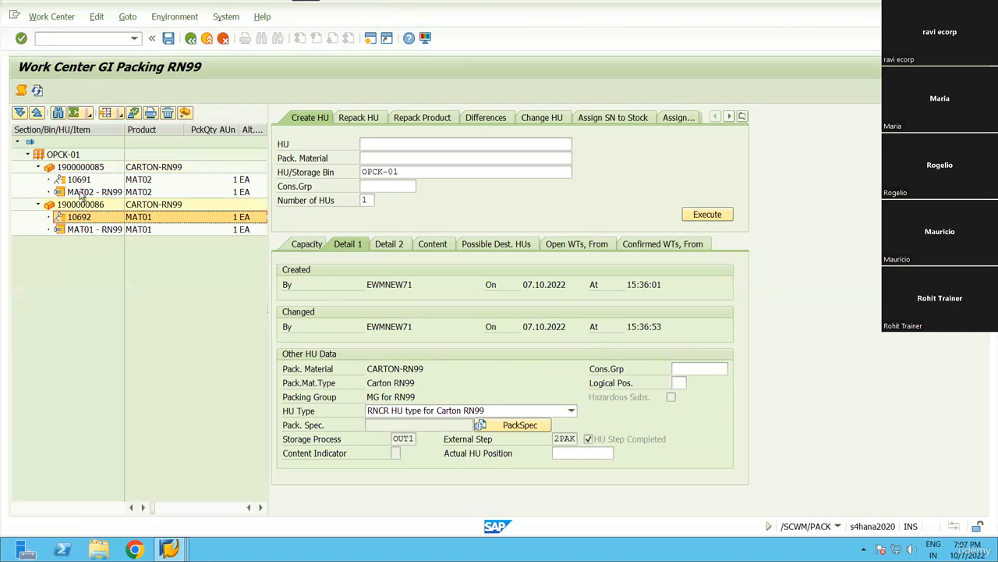
pyautogui.click(82, 181)
pyautogui.click(83, 219)
pyautogui.click(83, 179)
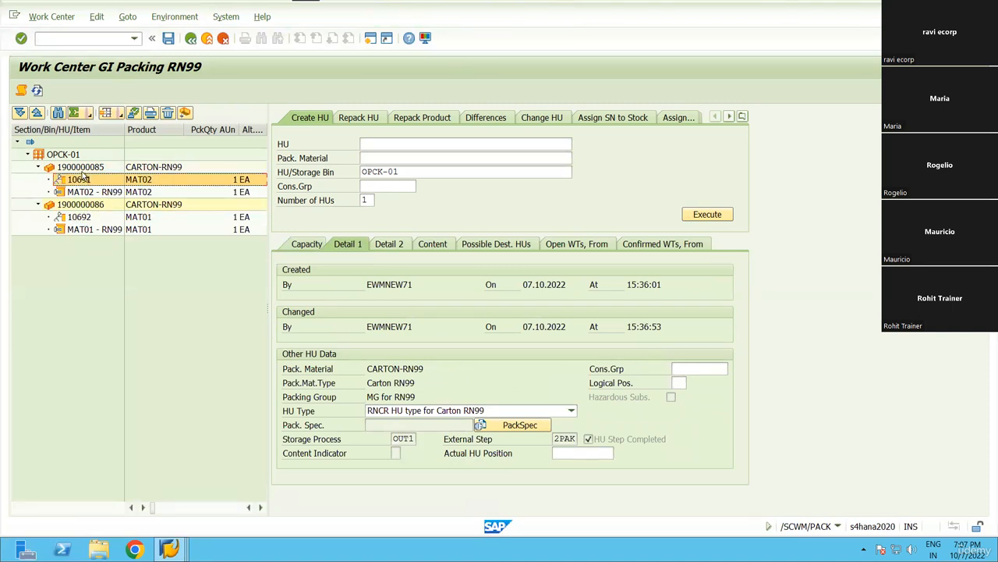
pyautogui.click(85, 168)
pyautogui.click(84, 182)
pyautogui.click(82, 219)
pyautogui.click(81, 186)
# Refresh the delivery in the monitor and select staging tasks 10691 and 10692 in its task list.
pyautogui.hotkey('alt', 'Tab')
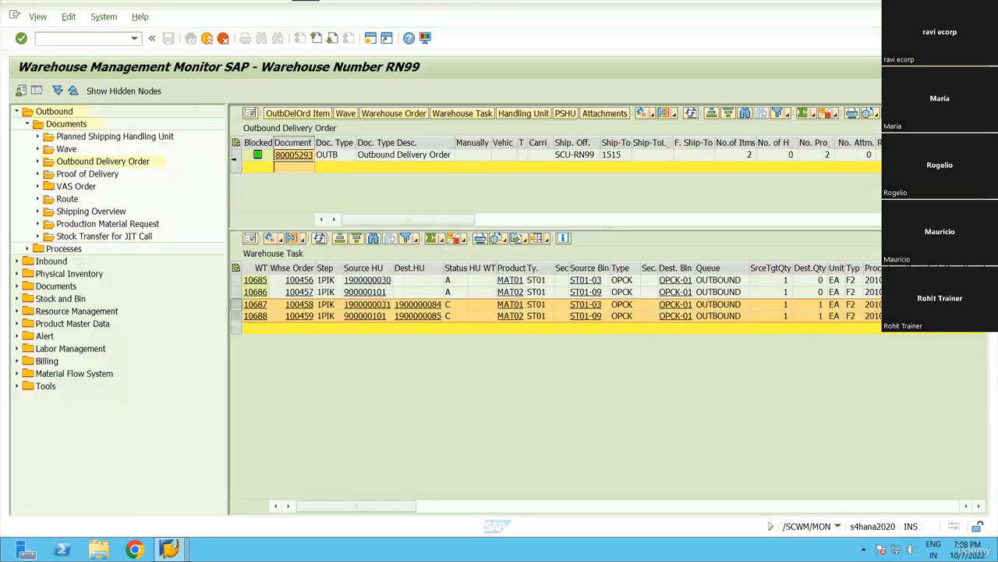
pyautogui.click(690, 114)
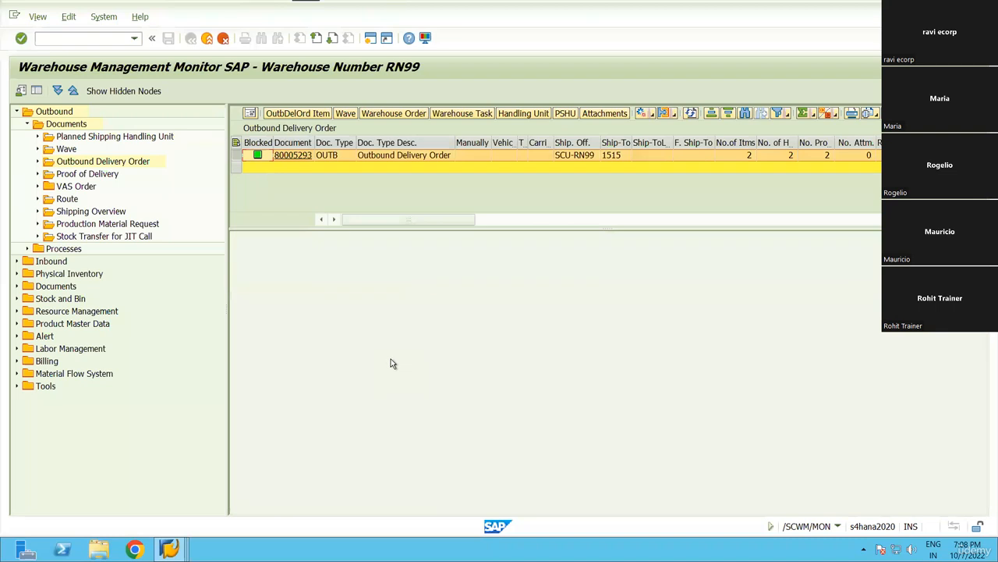
pyautogui.click(461, 114)
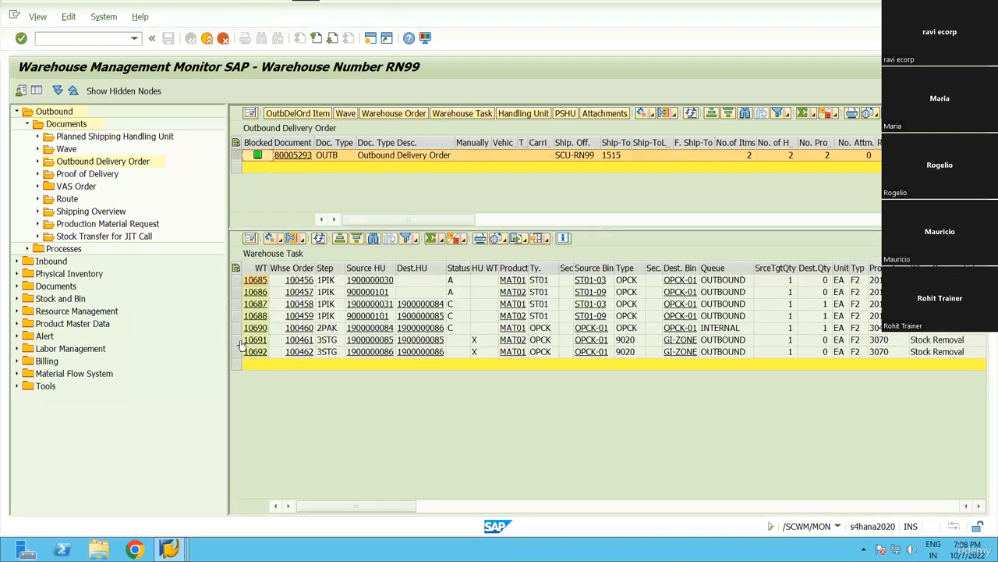
pyautogui.moveTo(236, 341); pyautogui.dragTo(238, 351)
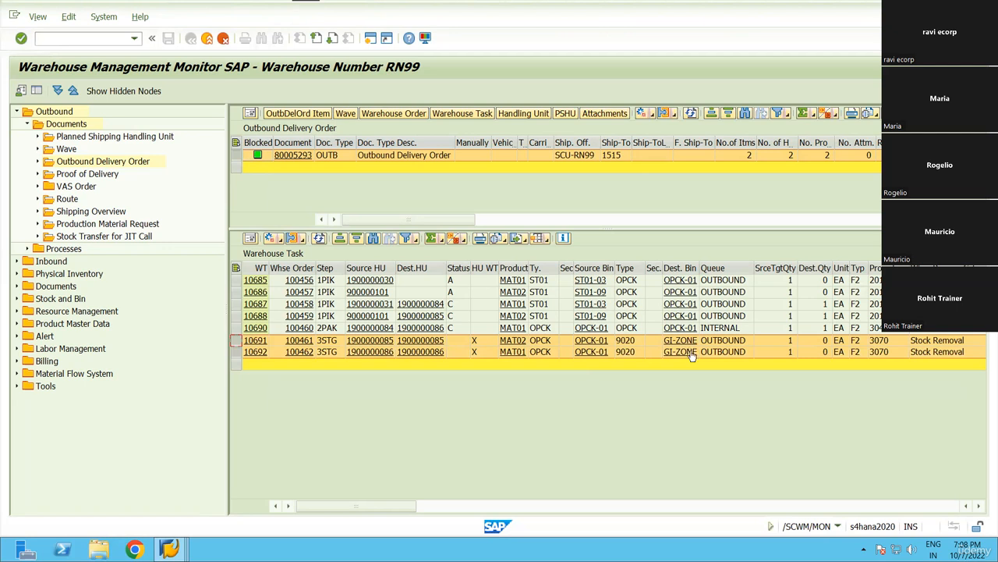
# Check task 10691's status options, then confirm tasks 10691 and 10692 in the background.
pyautogui.click(462, 341)
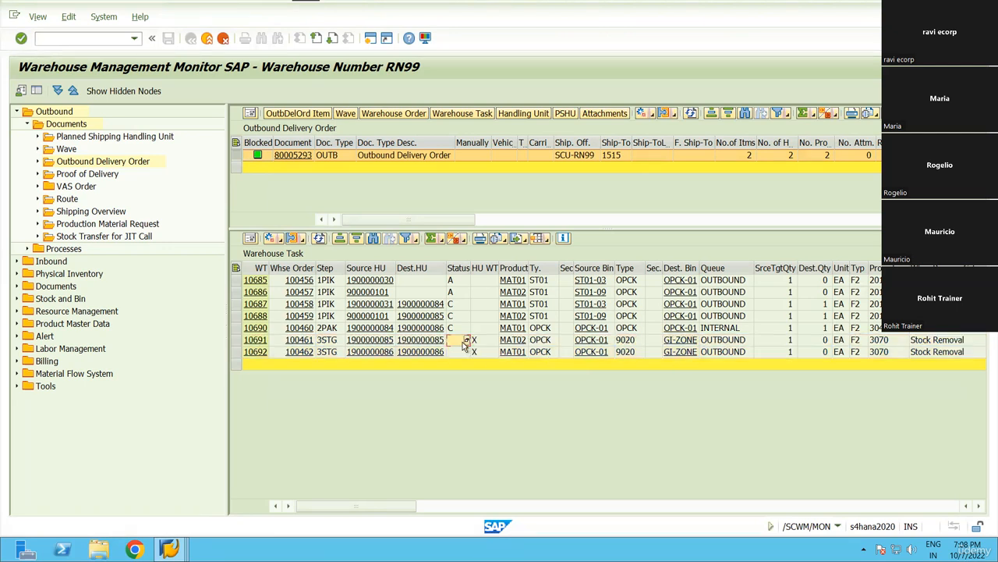
pyautogui.click(466, 340)
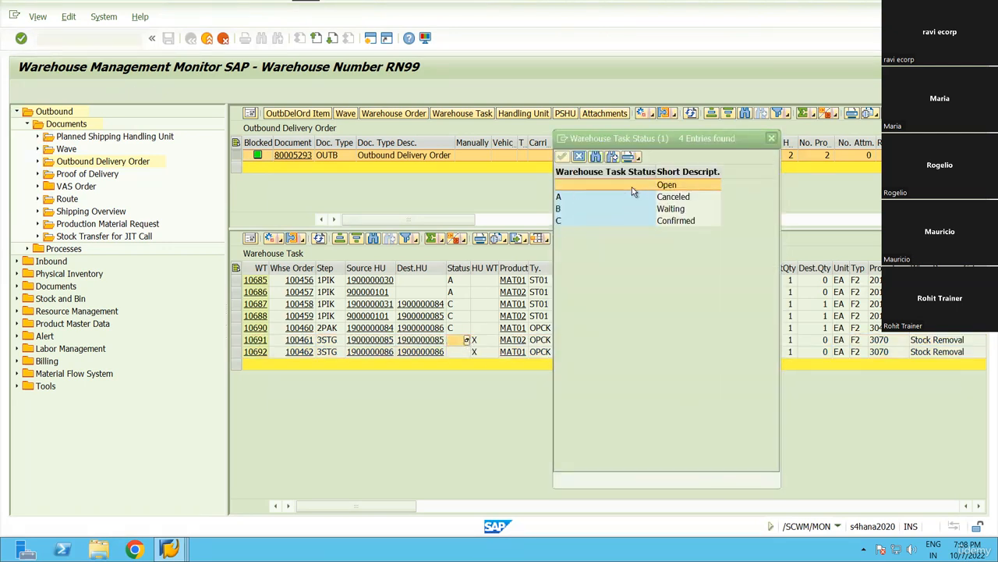
pyautogui.click(770, 138)
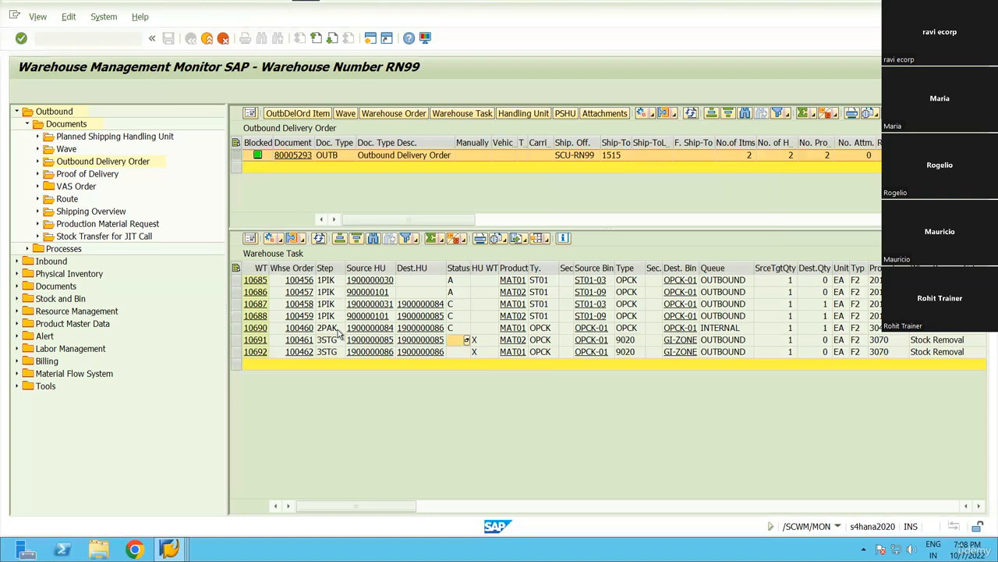
pyautogui.click(236, 341)
pyautogui.keyDown('ctrl'); pyautogui.click(236, 353); pyautogui.keyUp('ctrl')
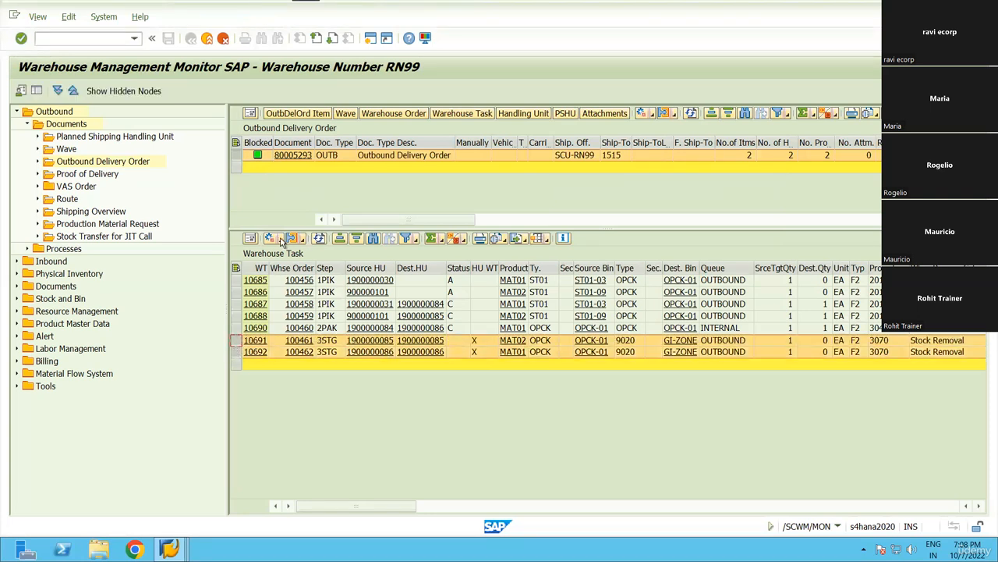
pyautogui.click(281, 241)
pyautogui.click(335, 350)
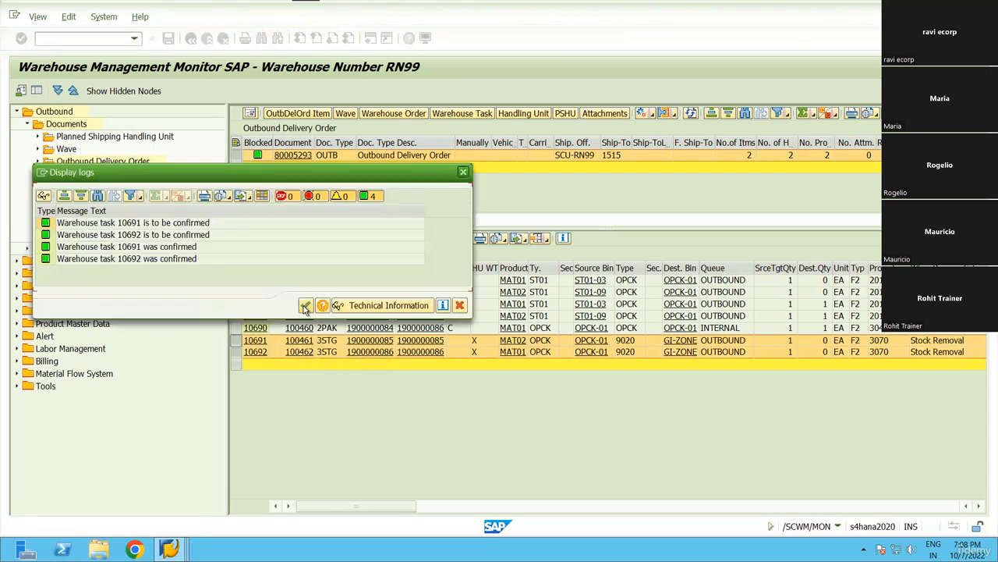
pyautogui.press('Return')
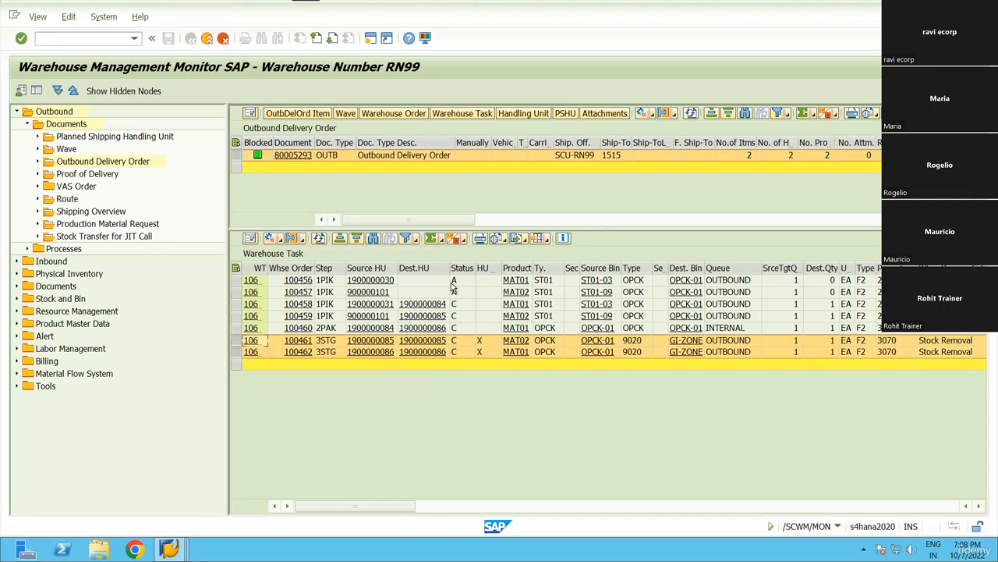
# Review the 1PIK, 2PAK and 3STG steps of task 100456, then minimize Remote Desktop.
pyautogui.click(334, 282)
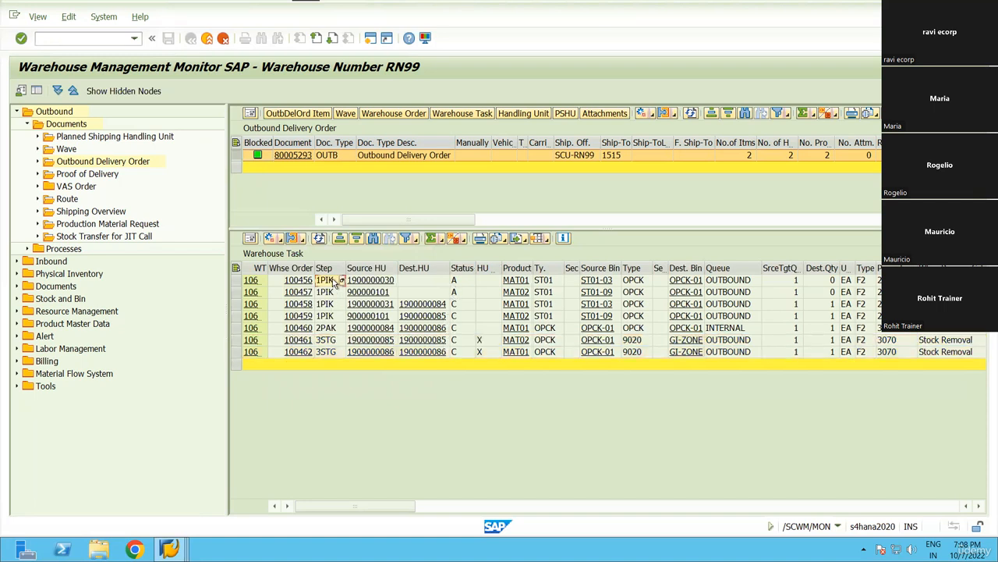
pyautogui.click(334, 328)
pyautogui.click(330, 341)
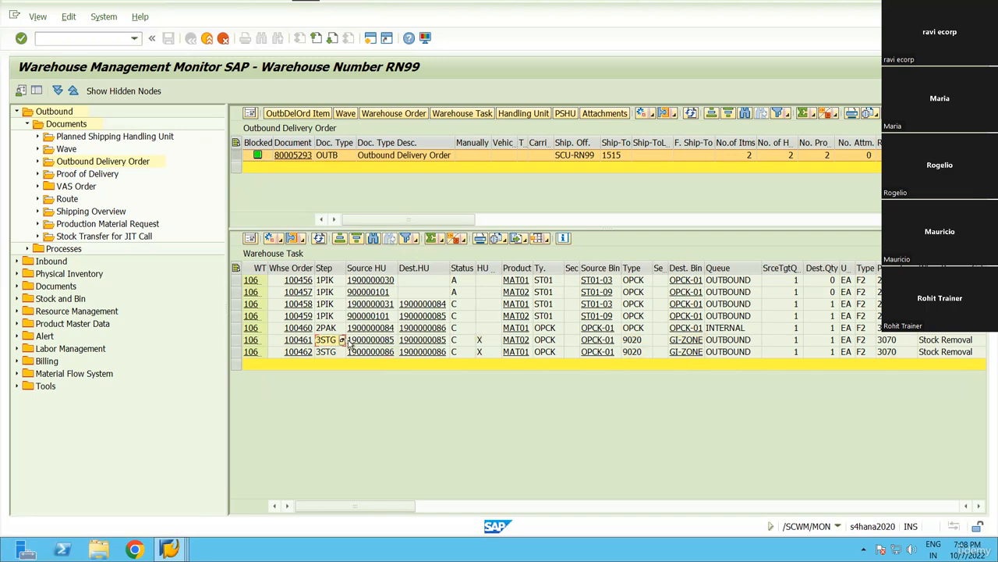
pyautogui.hscroll(5, 985, 334)
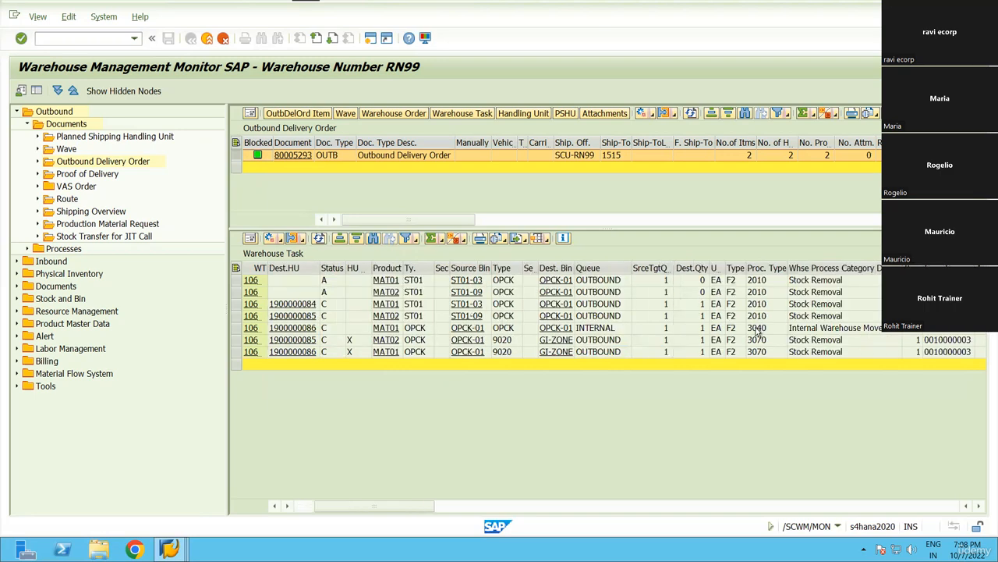
pyautogui.hscroll(5, 704, 318)
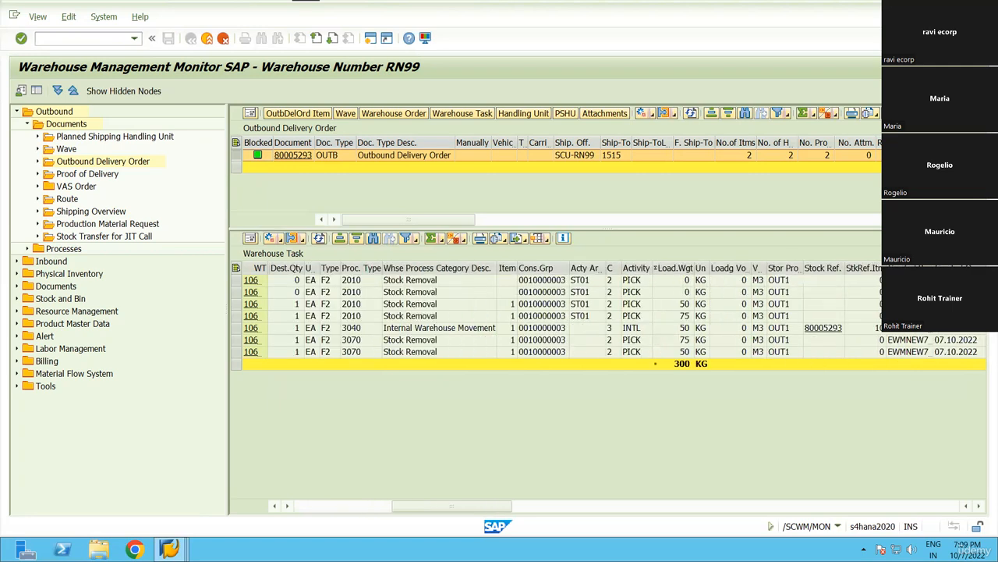
pyautogui.hscroll(10, 678, 326)
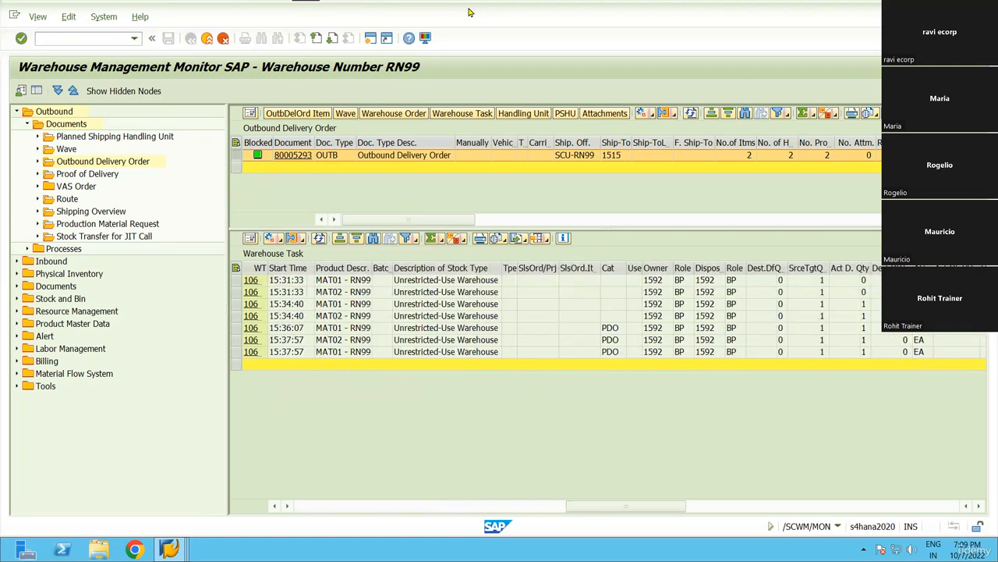
pyautogui.click(465, 8)
# Apply yellow highlight to the Run Inbound and Run Outbound POSC bullets, then return to Remote Desktop.
pyautogui.click(714, 546)
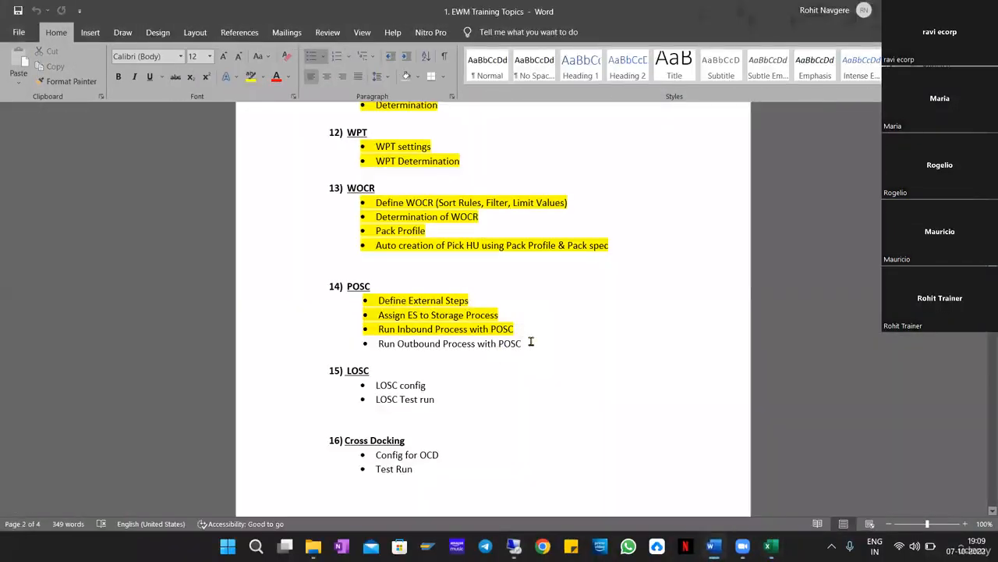
pyautogui.moveTo(521, 343); pyautogui.dragTo(379, 328)
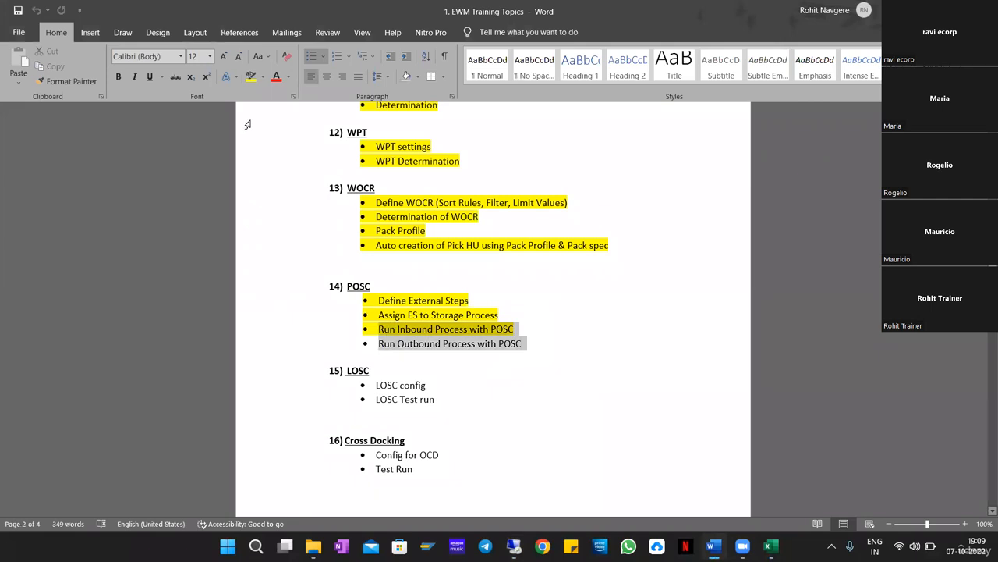
pyautogui.click(251, 76)
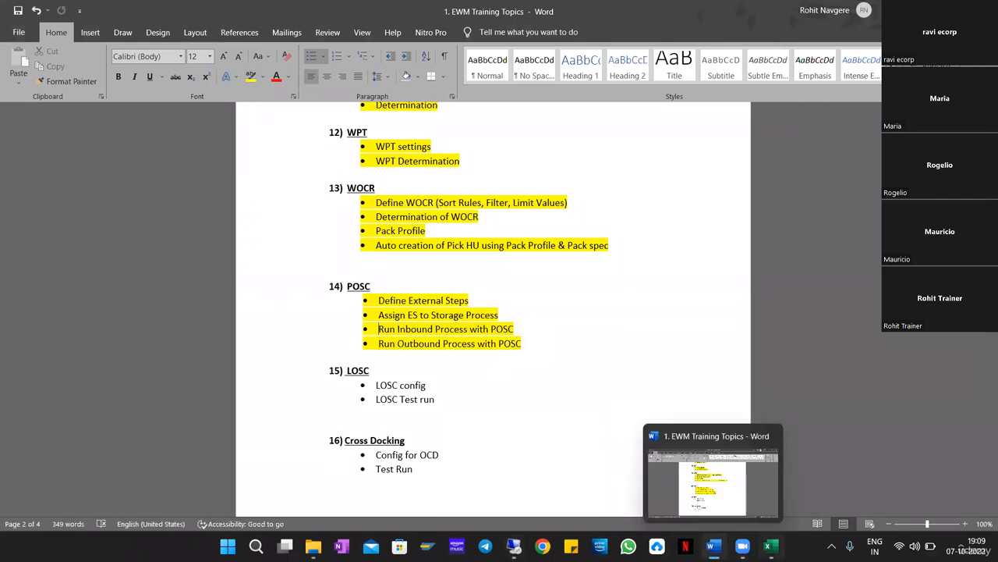
pyautogui.moveTo(771, 546)
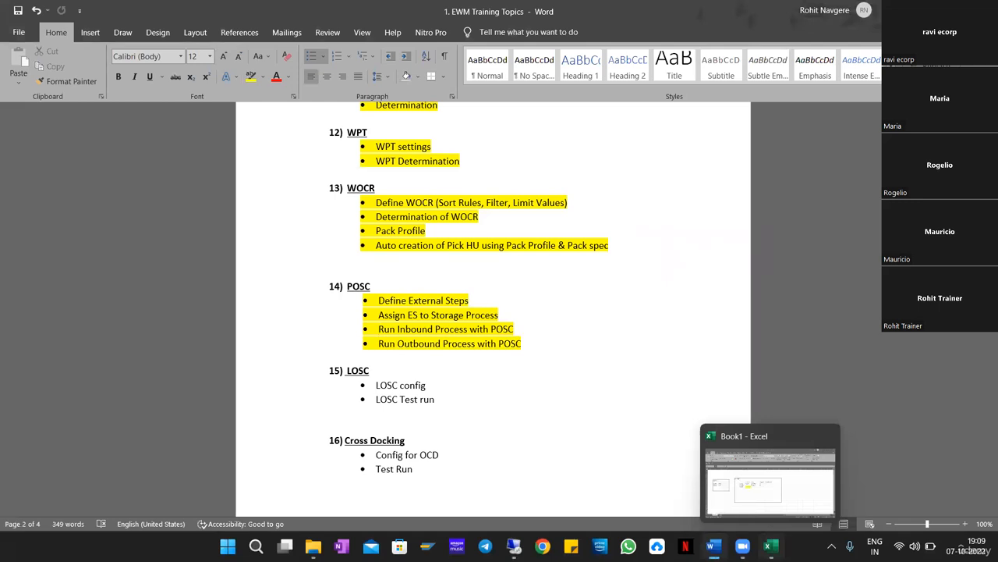
pyautogui.click(514, 546)
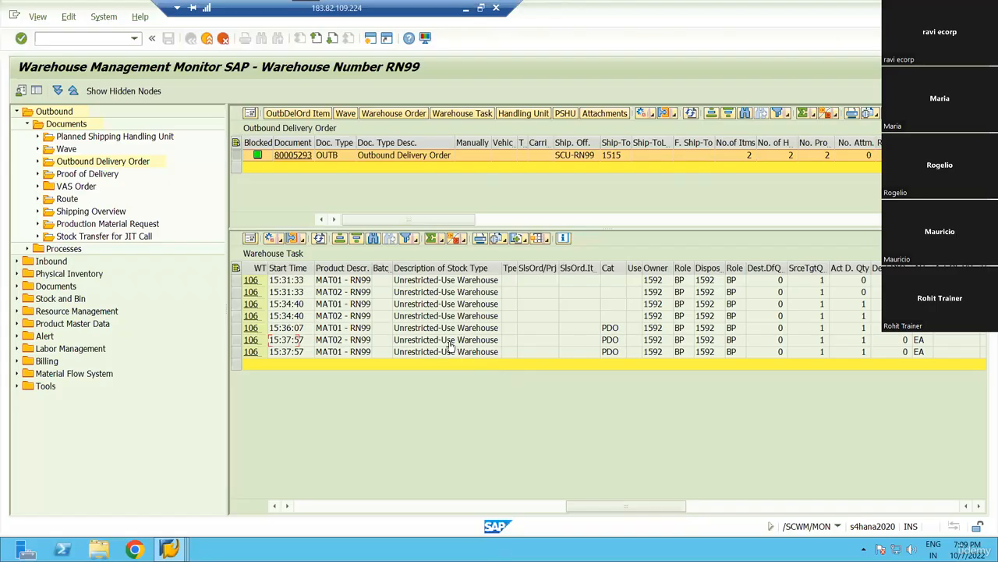
# Scroll the task grid left, mark canceled tasks 100456 and 100457, and minimize Remote Desktop.
pyautogui.press('Left')
pyautogui.press('Left')
pyautogui.press('Left')
pyautogui.press('Left')
pyautogui.press('Left')
pyautogui.press('Left')
pyautogui.press('Left')
pyautogui.press('Left')
pyautogui.press('Left')
pyautogui.press('Left')
pyautogui.press('Left')
pyautogui.press('Left')
pyautogui.press('Left')
pyautogui.press('Left')
pyautogui.press('Left')
pyautogui.press('Left')
pyautogui.press('Left')
pyautogui.press('Left')
pyautogui.press('Left')
pyautogui.press('Left')
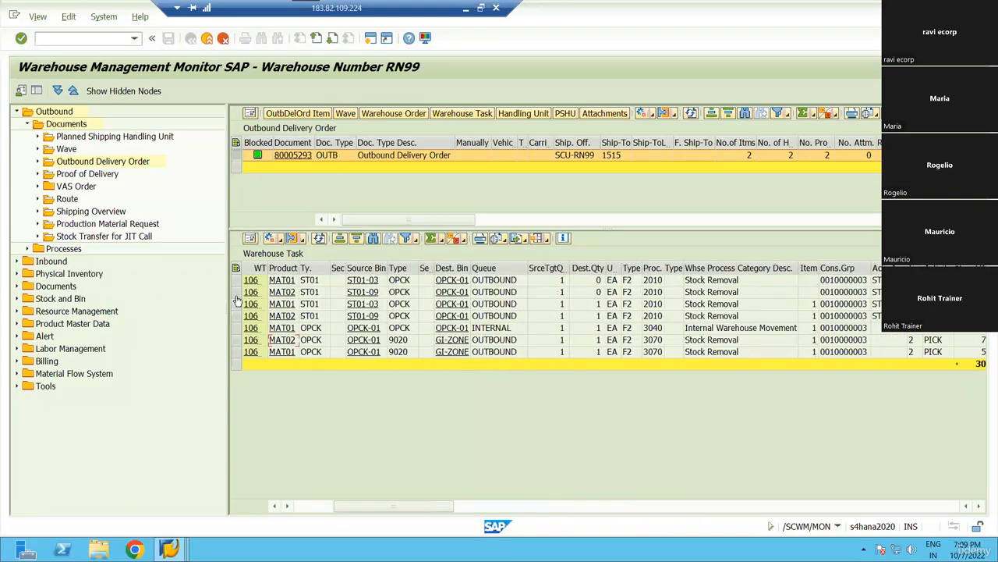
pyautogui.moveTo(236, 280); pyautogui.dragTo(236, 291)
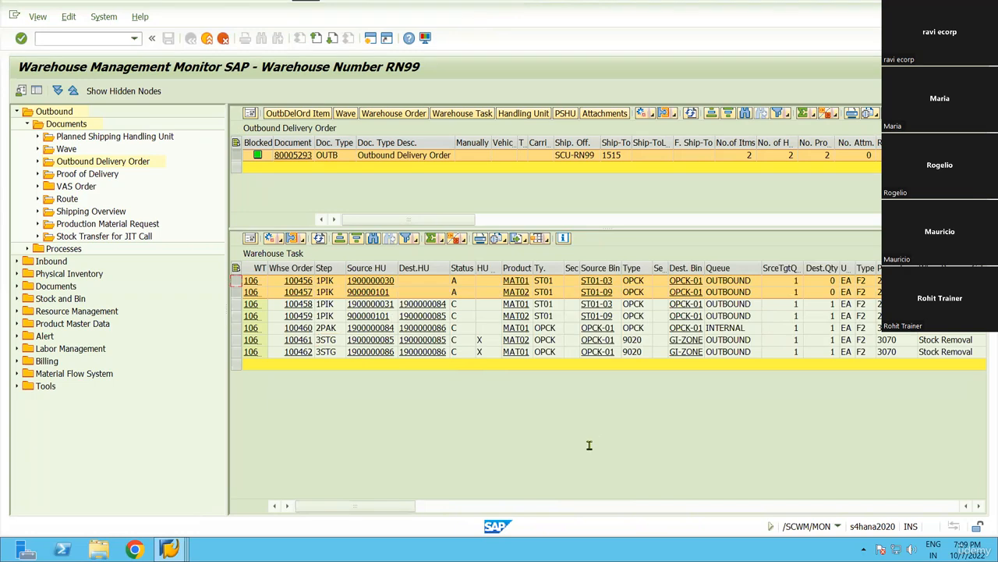
pyautogui.click(465, 7)
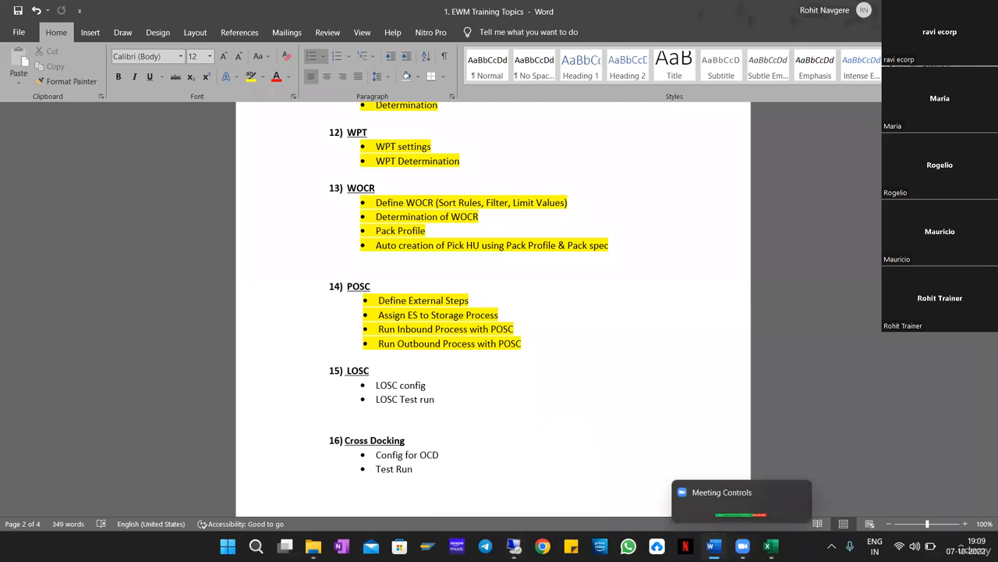
pyautogui.click(737, 512)
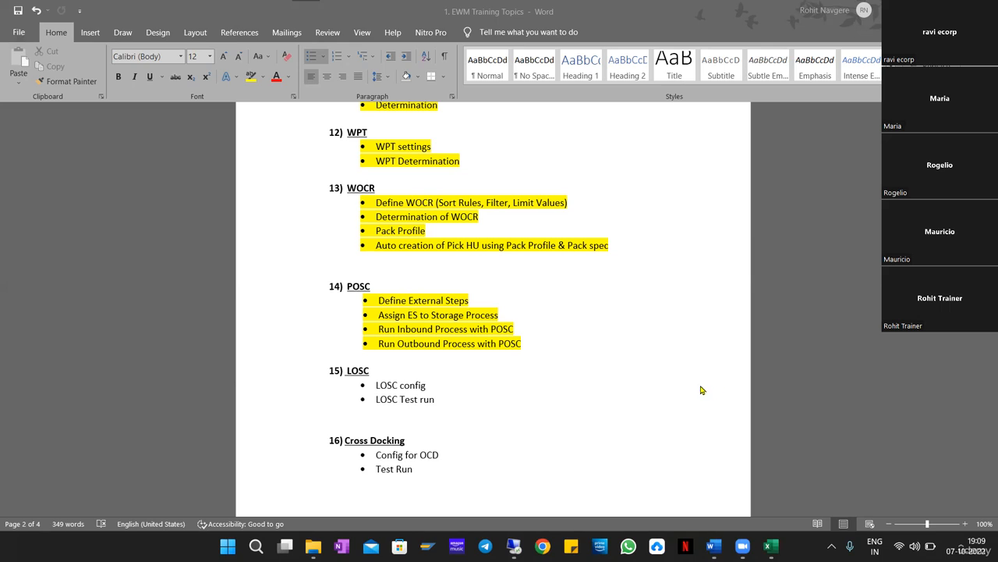
pyautogui.click(561, 350)
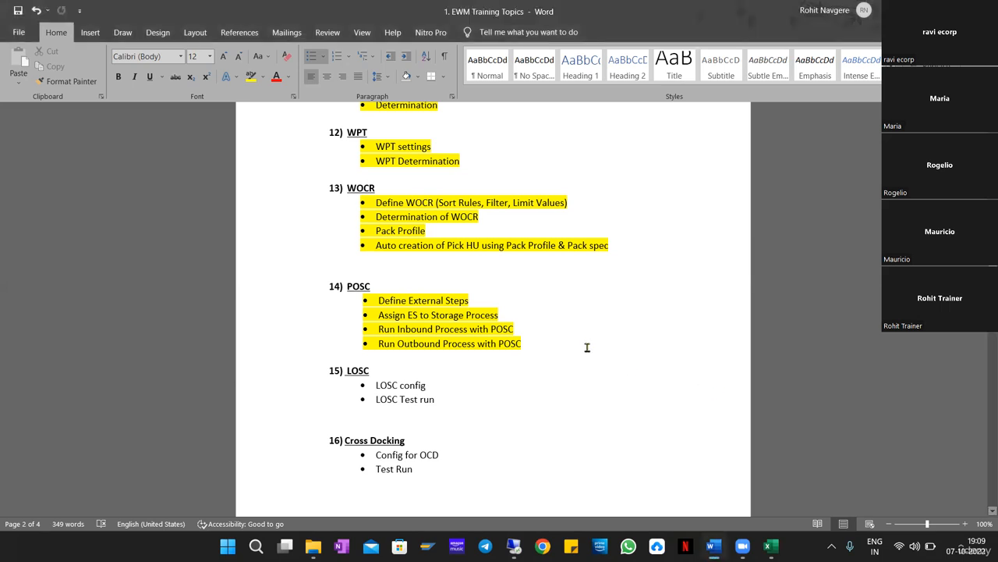
pyautogui.moveTo(555, 349); pyautogui.dragTo(389, 300)
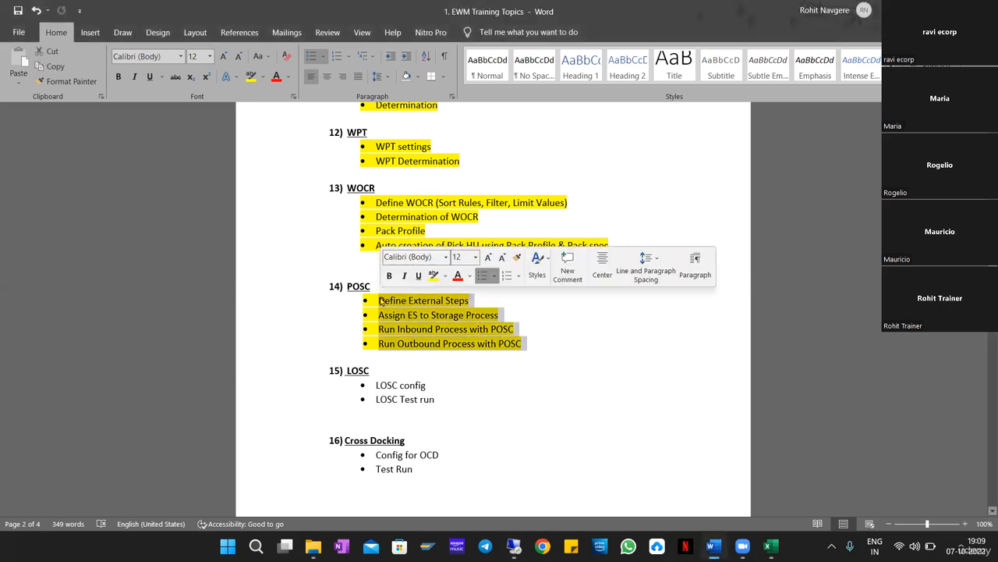
pyautogui.click(597, 351)
pyautogui.moveTo(597, 352); pyautogui.dragTo(378, 301)
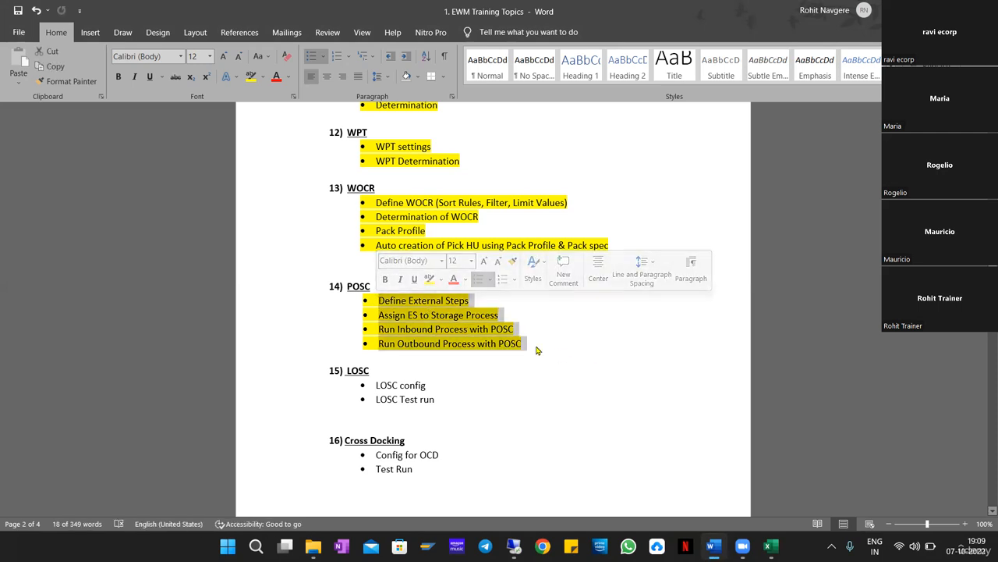
pyautogui.click(611, 355)
pyautogui.moveTo(610, 355); pyautogui.dragTo(381, 272)
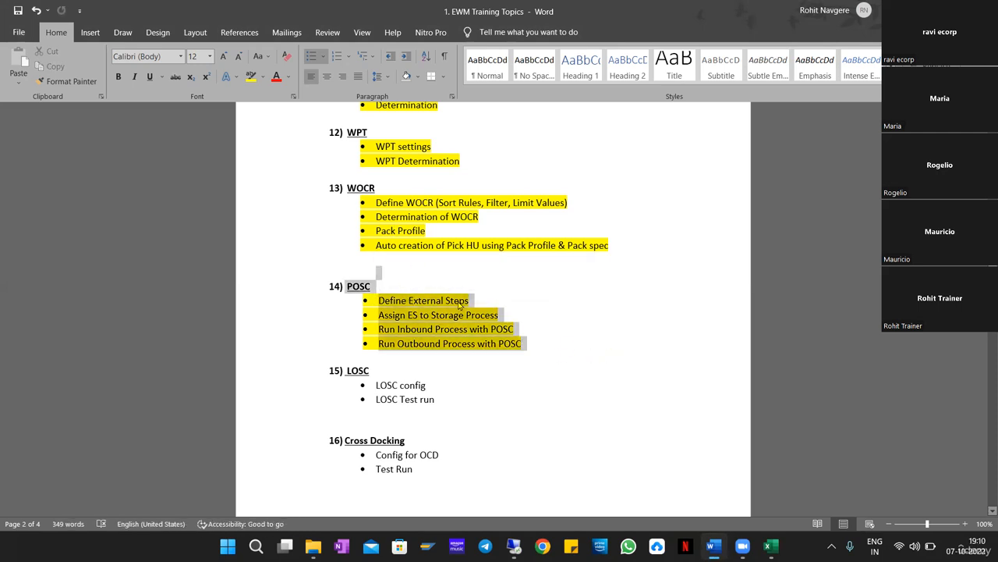
pyautogui.click(629, 242)
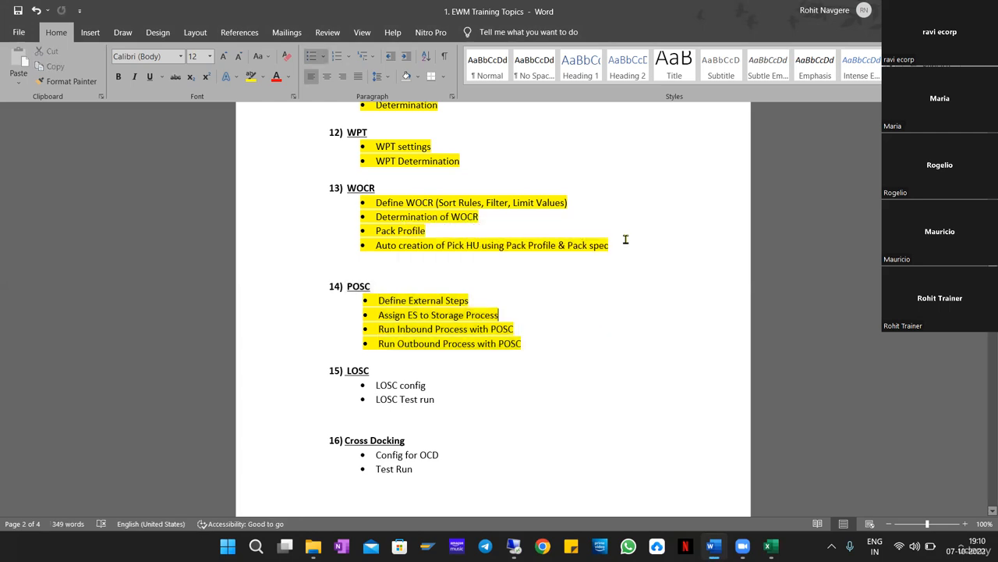
pyautogui.moveTo(635, 250); pyautogui.dragTo(378, 206)
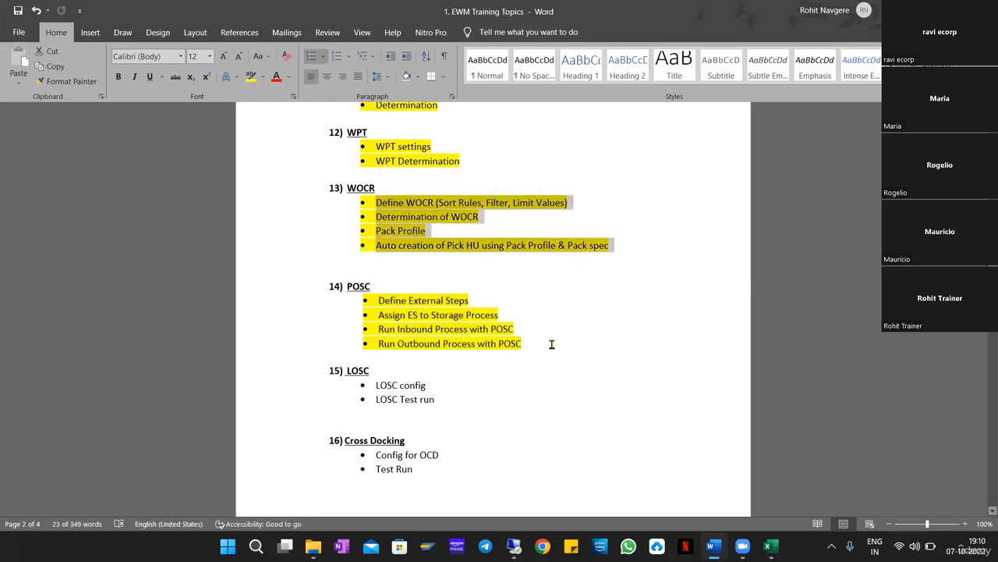
pyautogui.moveTo(542, 349); pyautogui.dragTo(363, 202)
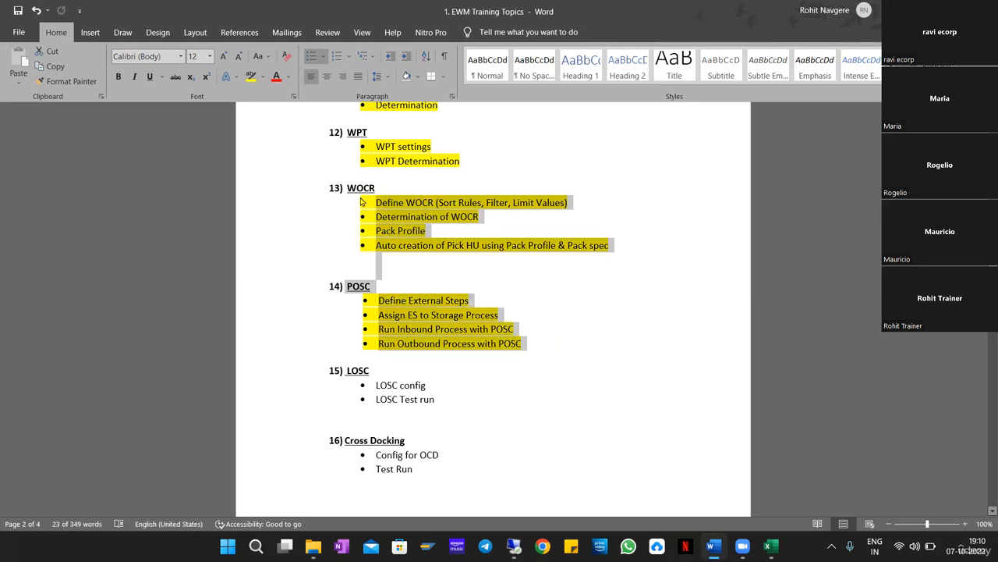
pyautogui.click(581, 350)
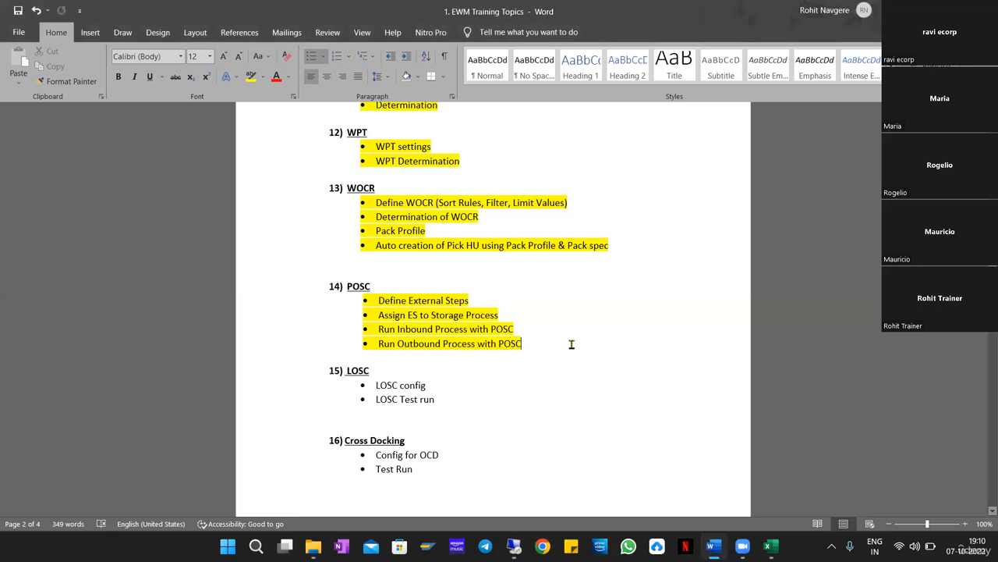
pyautogui.moveTo(572, 344); pyautogui.dragTo(348, 187)
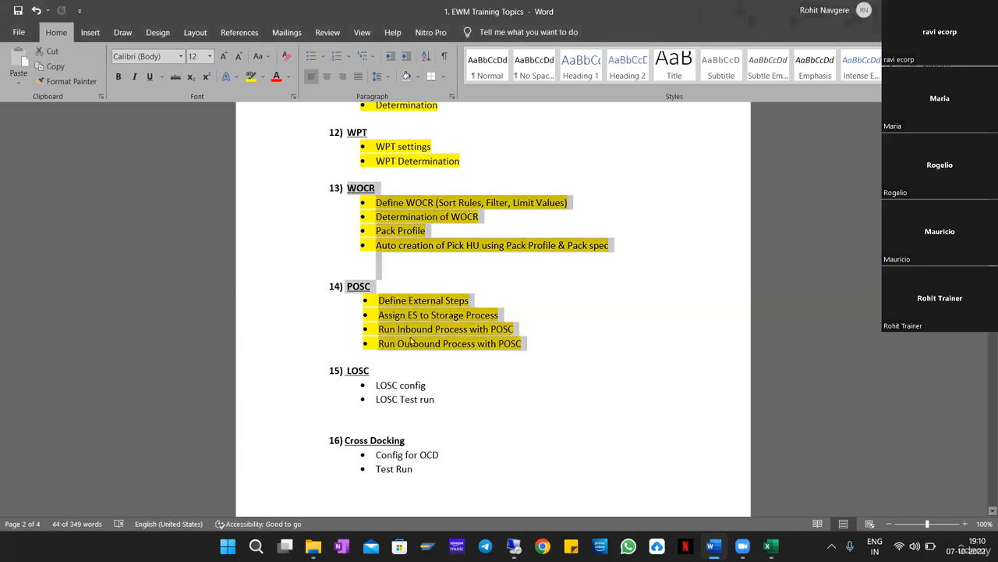
pyautogui.moveTo(452, 402); pyautogui.dragTo(351, 371)
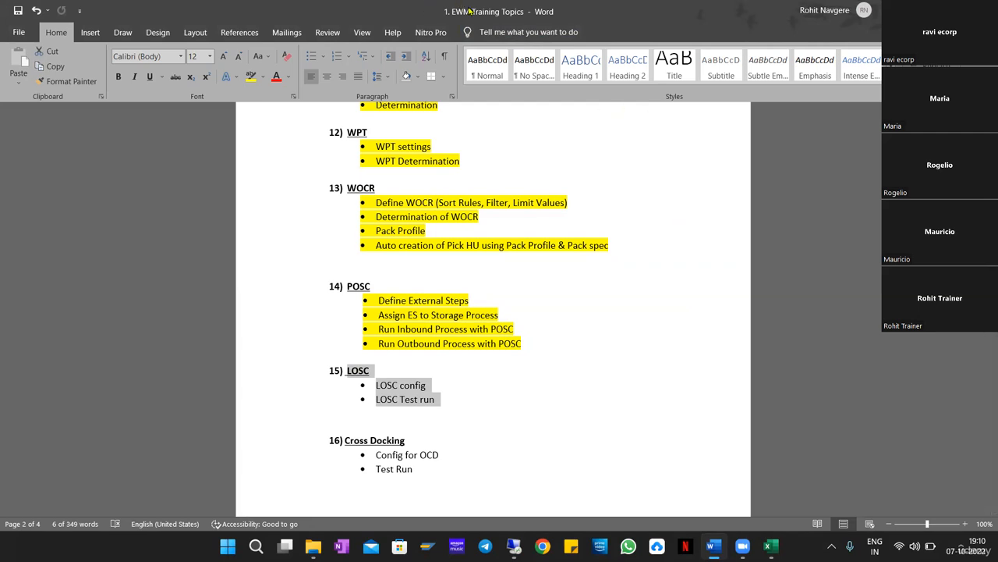
# Return from the meeting window to Word, then select and deselect the LOSC heading and bullets.
pyautogui.click(560, 13)
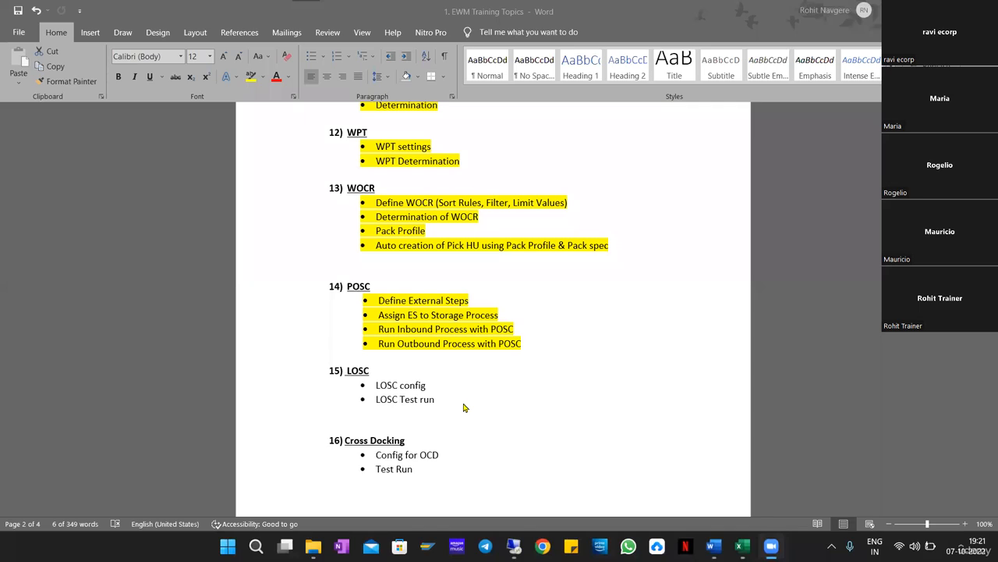
pyautogui.click(465, 407)
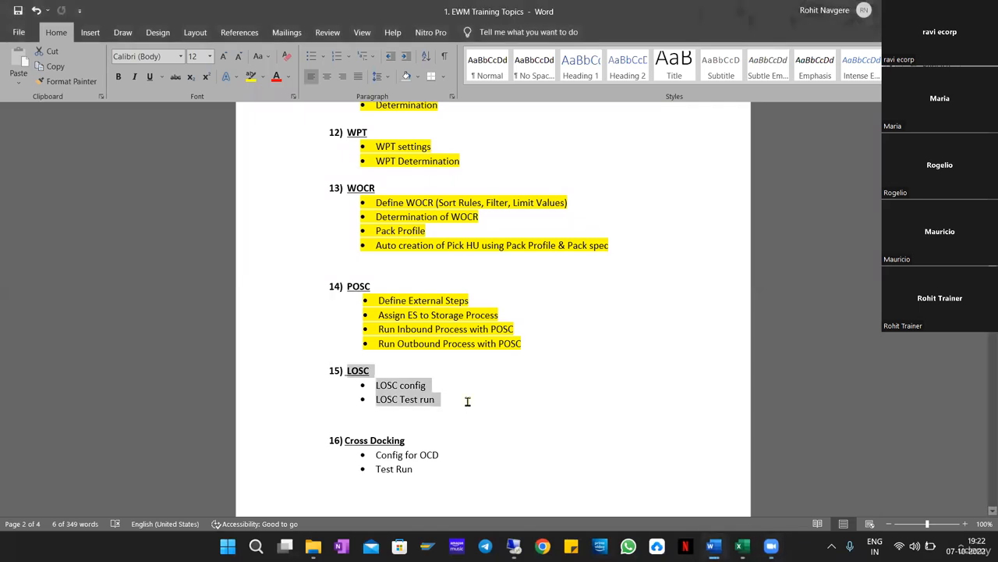
pyautogui.click(467, 401)
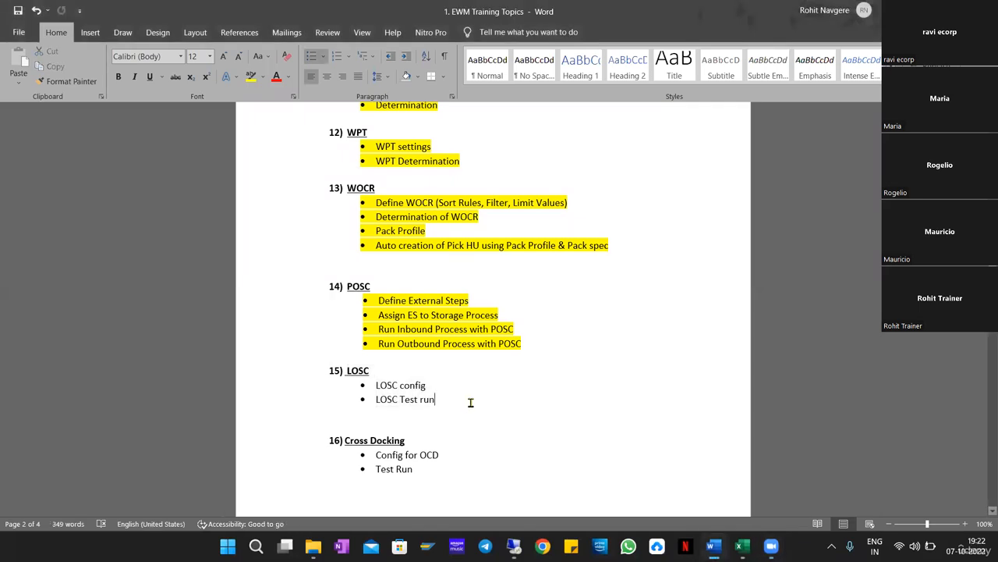
pyautogui.moveTo(471, 402); pyautogui.dragTo(343, 368)
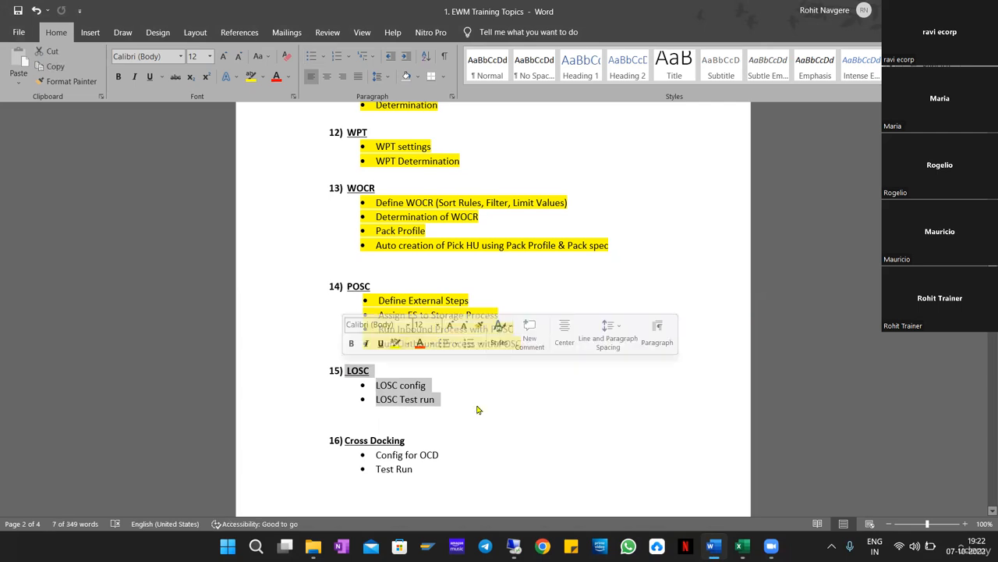
pyautogui.click(478, 410)
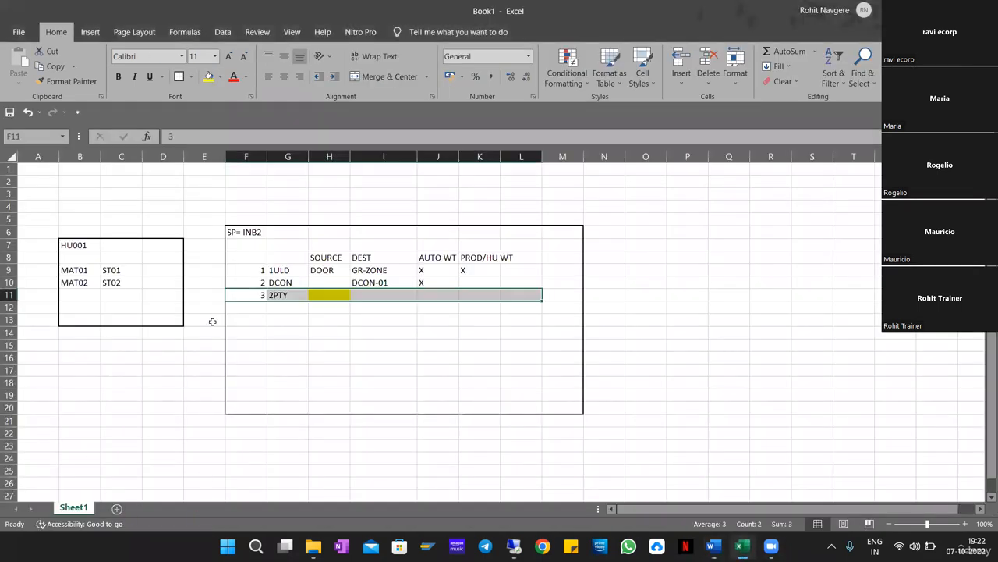
# Add a new sheet and draw an Outside Border around the warehouse outline area.
pyautogui.hotkey('shift', 'F11')
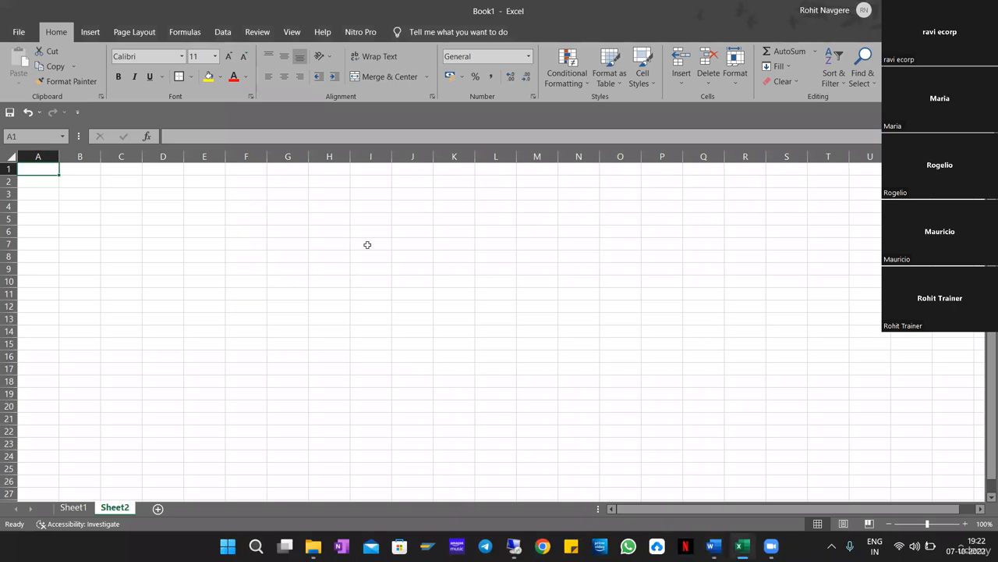
pyautogui.moveTo(261, 219); pyautogui.dragTo(753, 459)
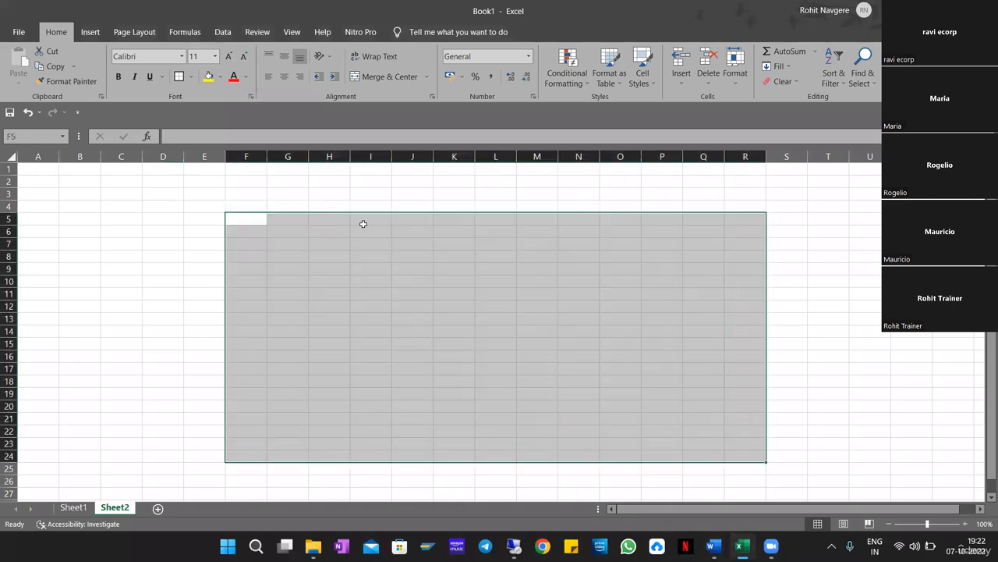
pyautogui.click(179, 76)
pyautogui.click(434, 327)
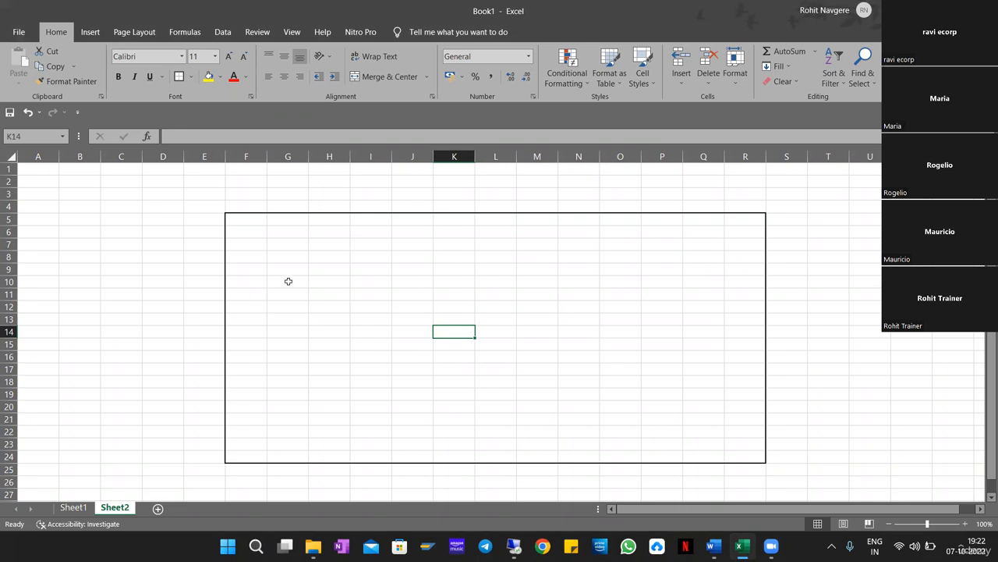
# Border the GR-ZONE box and label it 'GR-ZONE'.
pyautogui.moveTo(288, 280)
pyautogui.mouseDown()
pyautogui.moveTo(398, 350)
pyautogui.moveTo(354, 348)
pyautogui.moveTo(412, 322)
pyautogui.mouseUp()
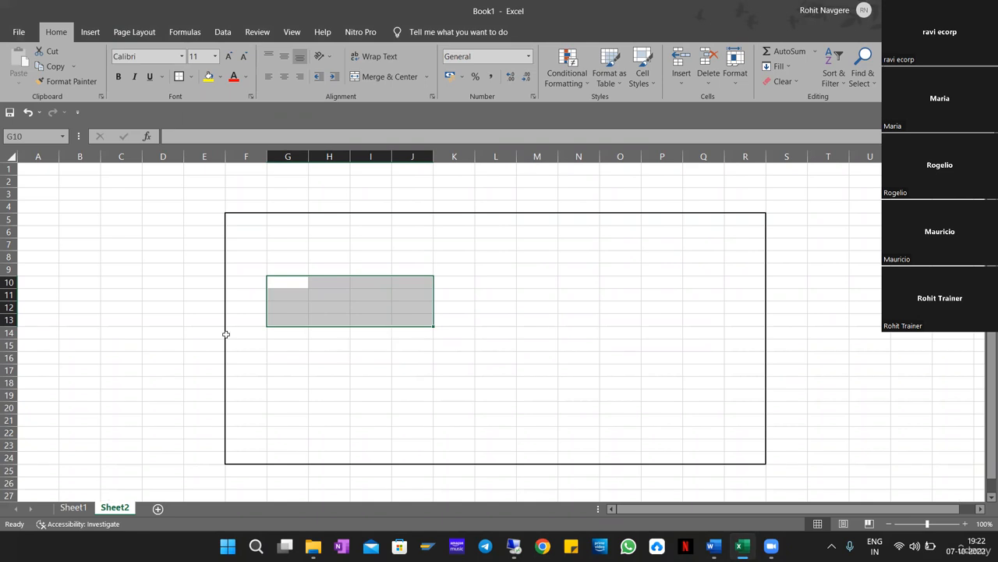
pyautogui.click(522, 328)
pyautogui.click(285, 283)
pyautogui.write('gr')
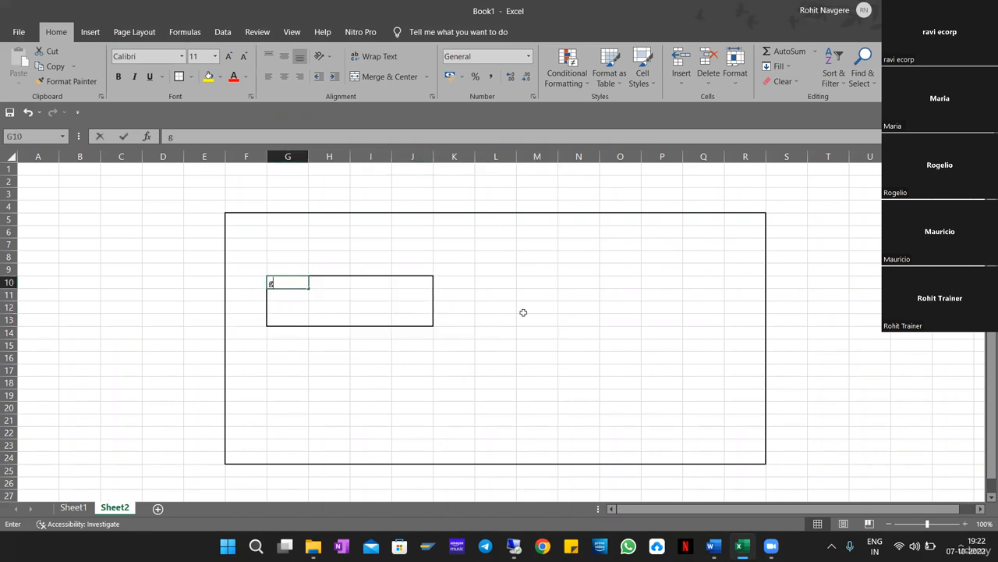
pyautogui.press('BackSpace')
pyautogui.press('BackSpace')
pyautogui.write('GR-')
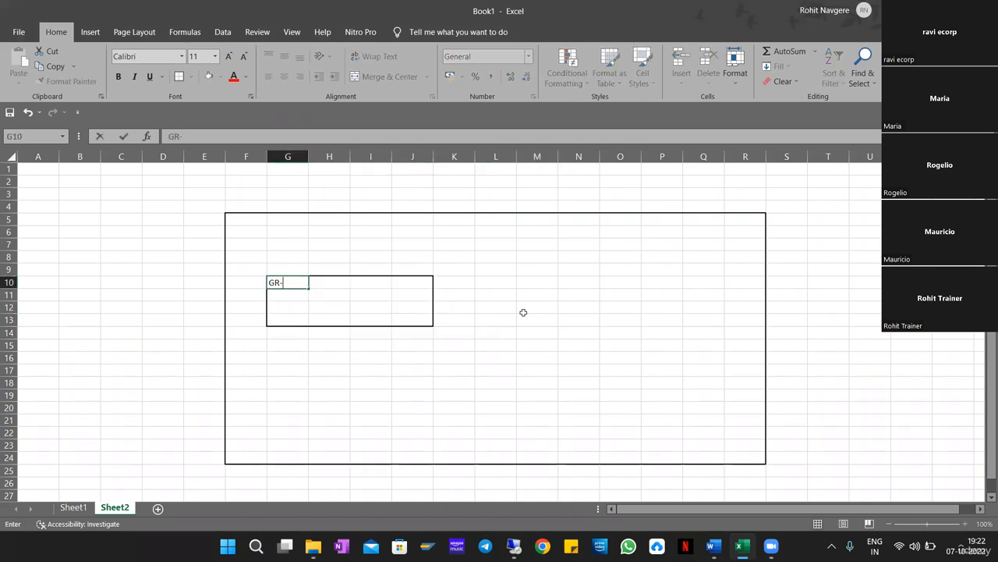
pyautogui.write('ZONE')
pyautogui.press('Return')
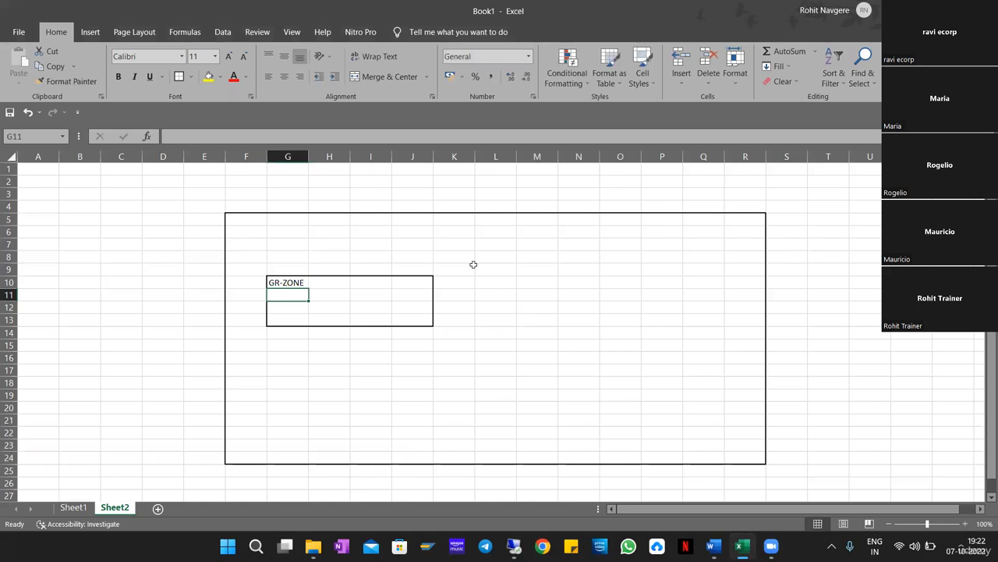
# Draw Outside Borders for the tall IDP1 box and the upper and lower storage boxes.
pyautogui.moveTo(489, 258); pyautogui.dragTo(537, 421)
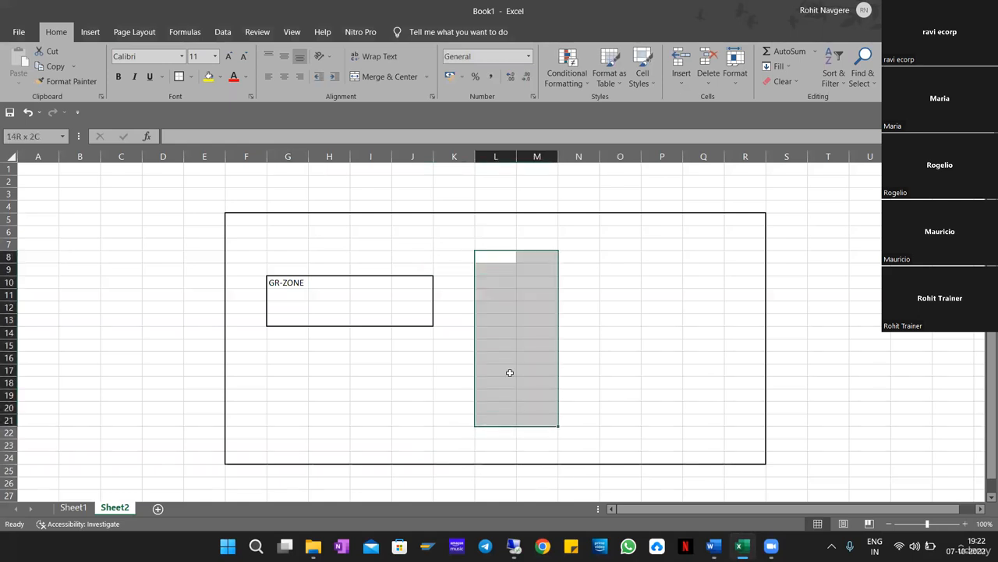
pyautogui.click(180, 77)
pyautogui.click(635, 343)
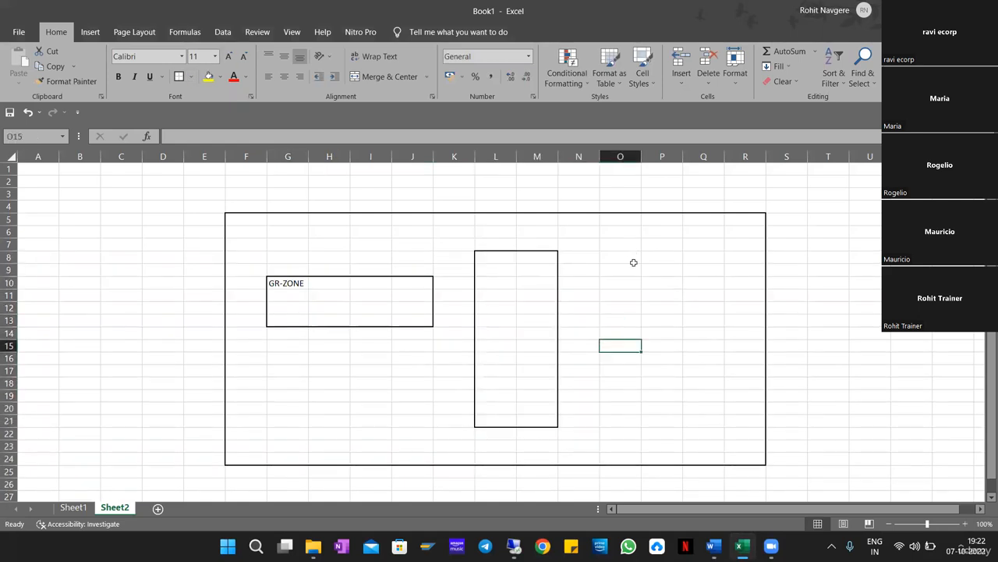
pyautogui.moveTo(633, 262); pyautogui.dragTo(714, 312)
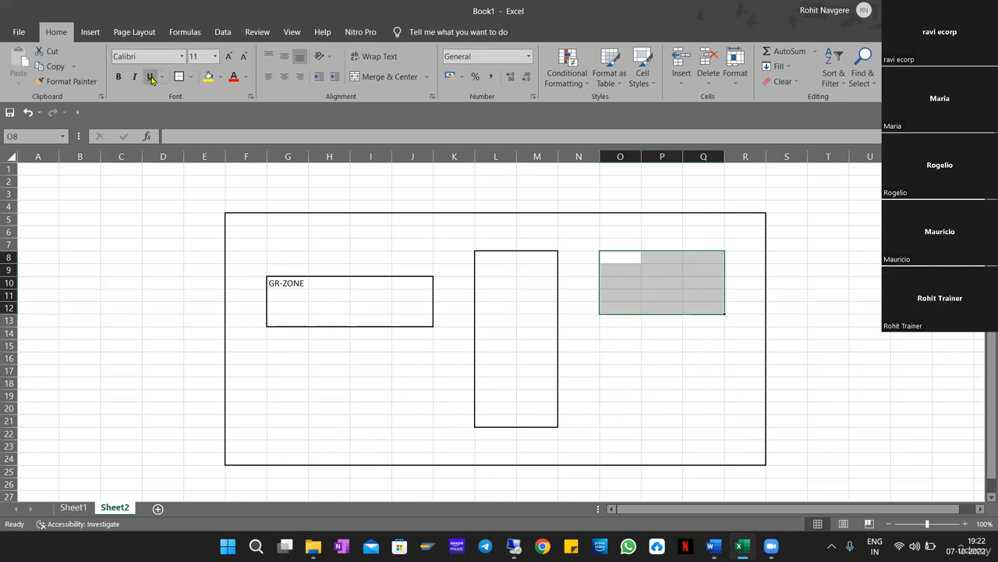
pyautogui.click(175, 78)
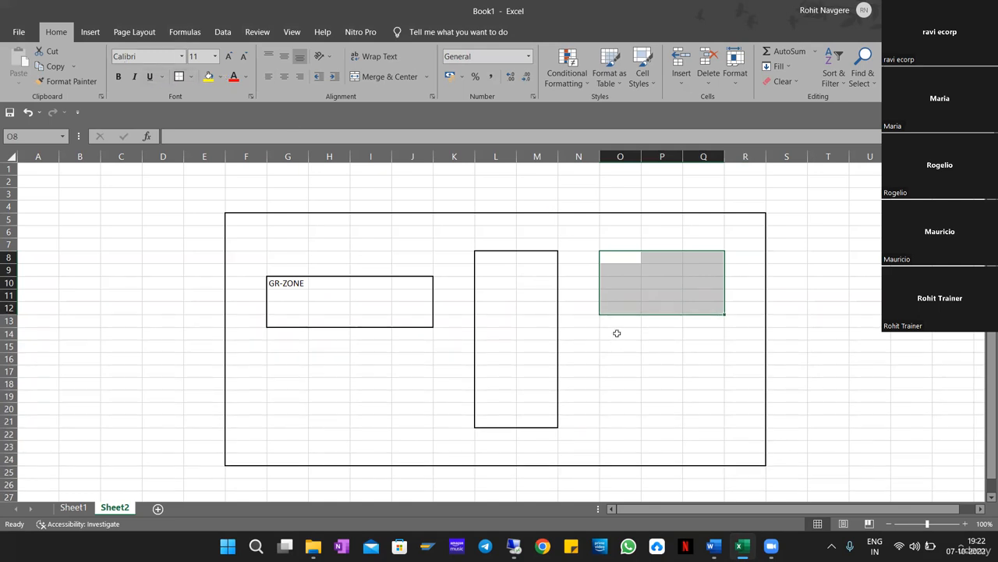
pyautogui.moveTo(616, 333); pyautogui.dragTo(653, 408)
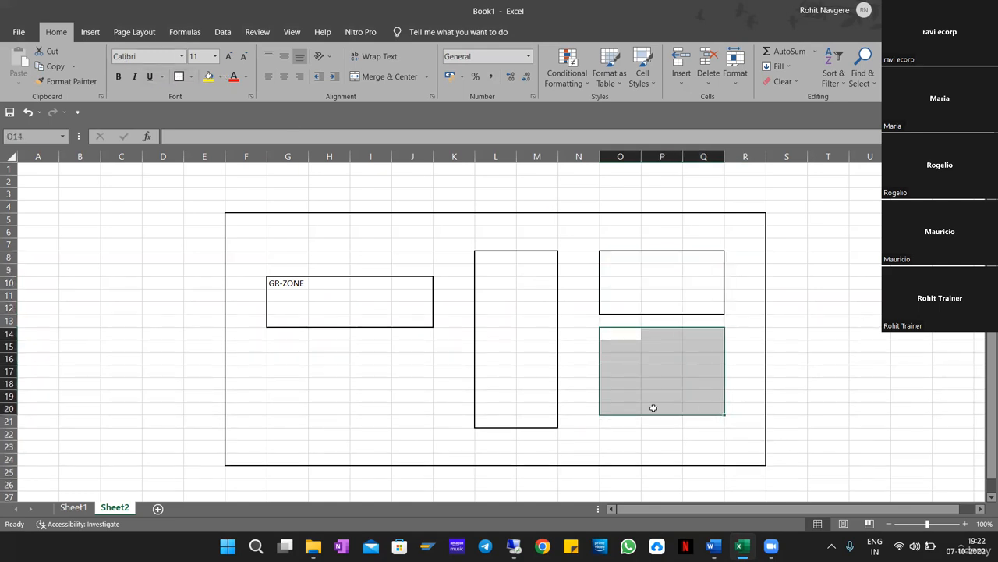
pyautogui.click(179, 77)
pyautogui.click(823, 346)
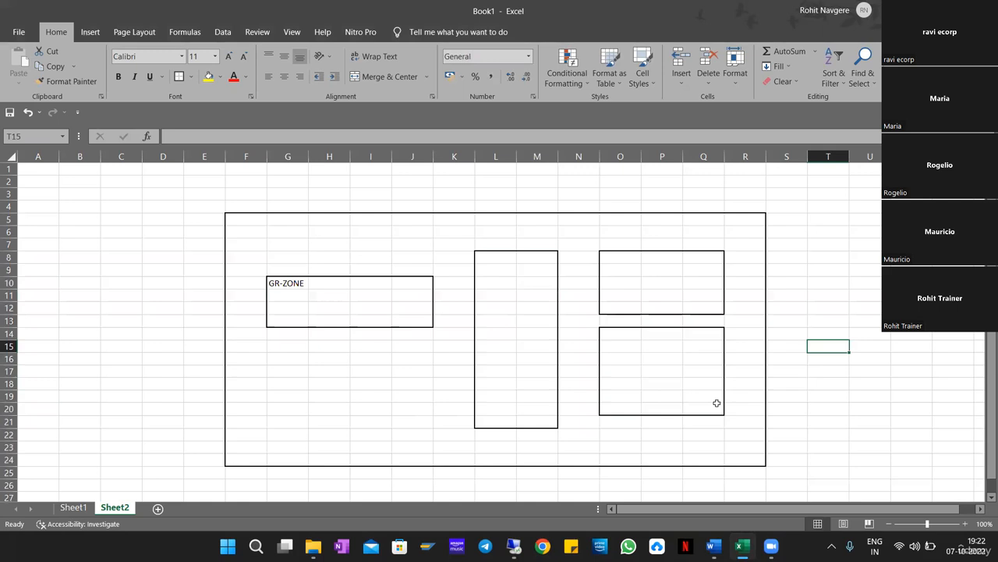
# Label the upper storage box 'ST01' and the lower one 'ST02'.
pyautogui.moveTo(610, 257); pyautogui.dragTo(706, 407)
pyautogui.click(615, 256)
pyautogui.write('S')
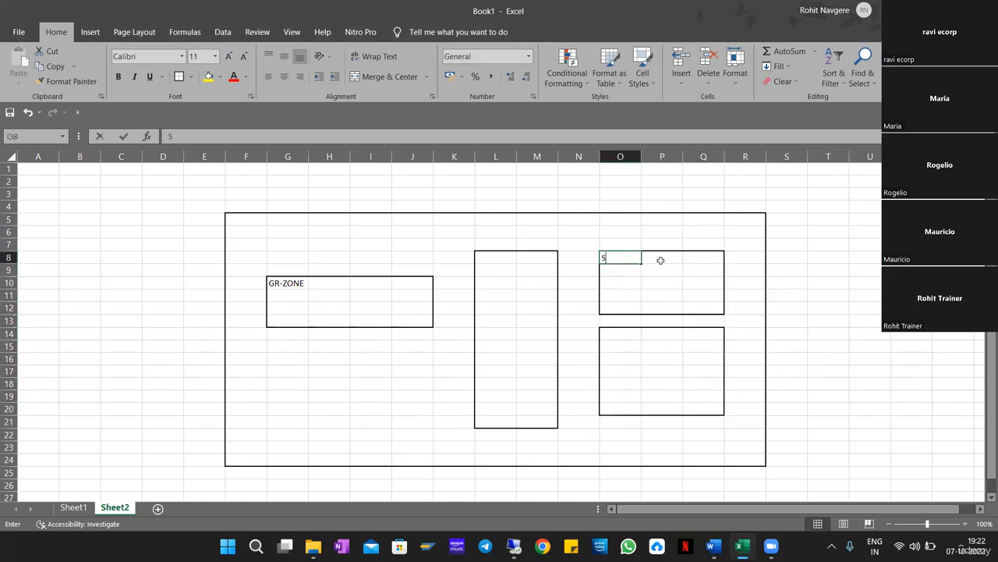
pyautogui.write('T01')
pyautogui.press('Return')
pyautogui.press('Return')
pyautogui.press('Return')
pyautogui.press('Return')
pyautogui.press('Return')
pyautogui.press('Return')
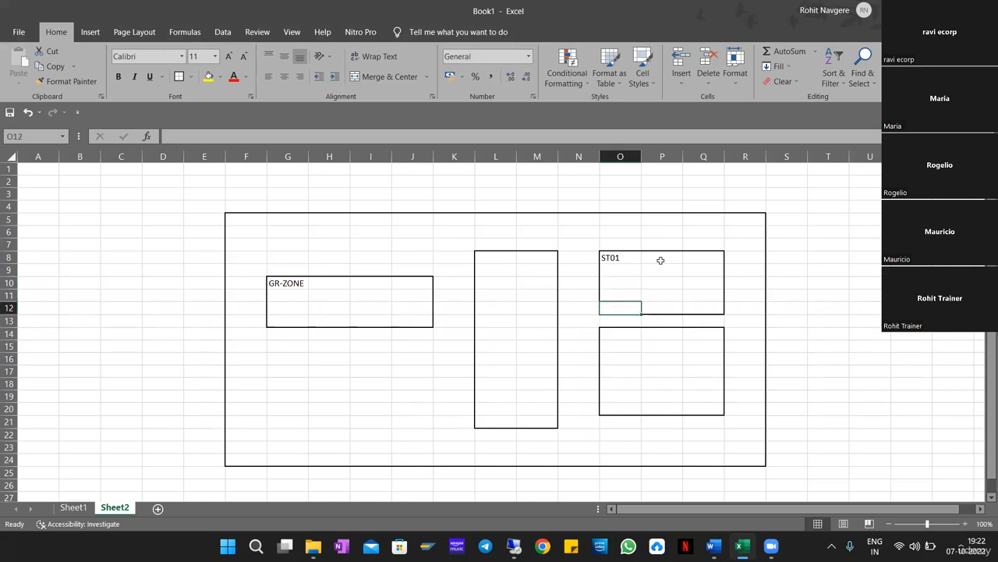
pyautogui.write('ST')
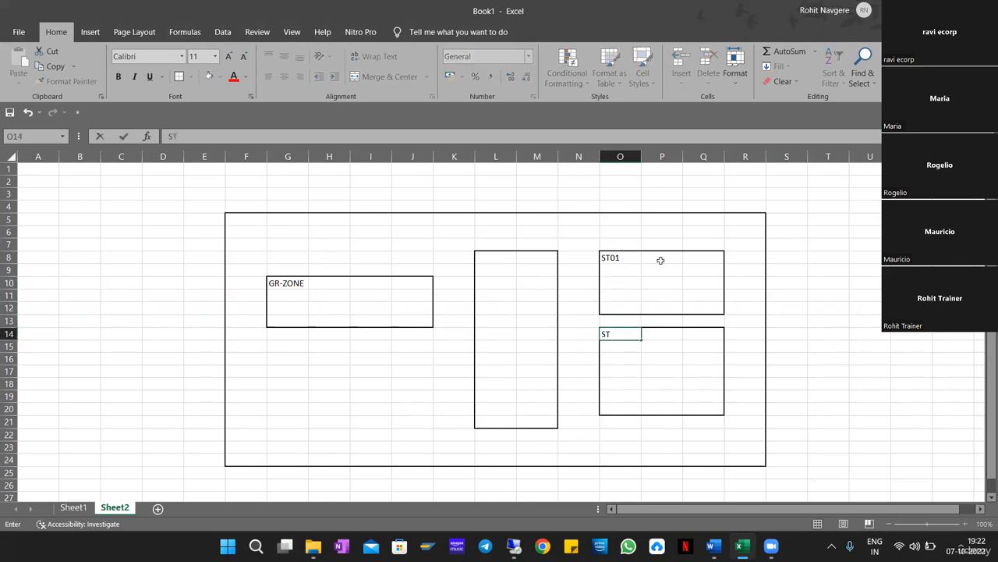
pyautogui.write('02')
pyautogui.press('Return')
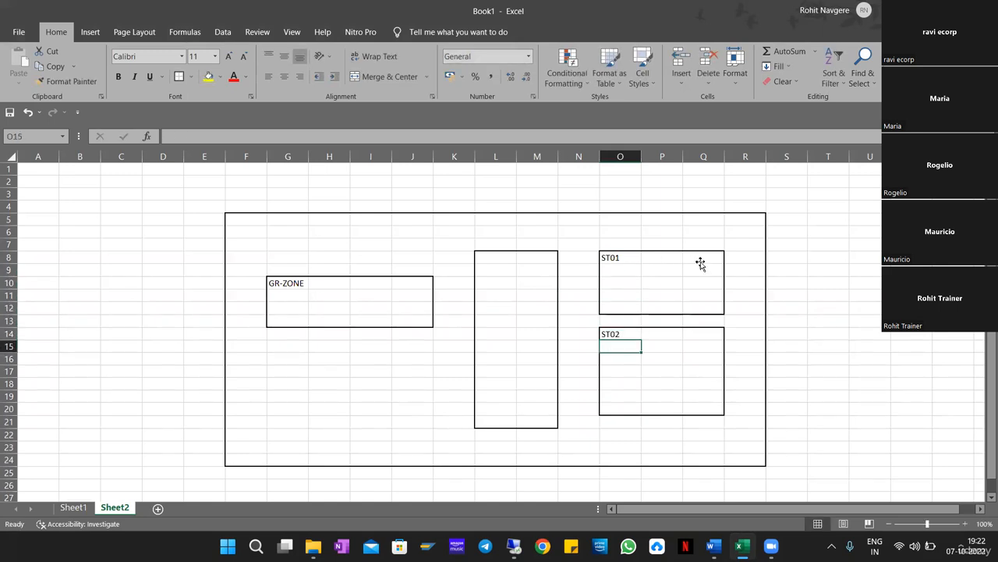
pyautogui.click(702, 259)
# Reselect the ST01, ST02, GR-ZONE and tall box ranges to check their extents.
pyautogui.moveTo(617, 261); pyautogui.dragTo(702, 308)
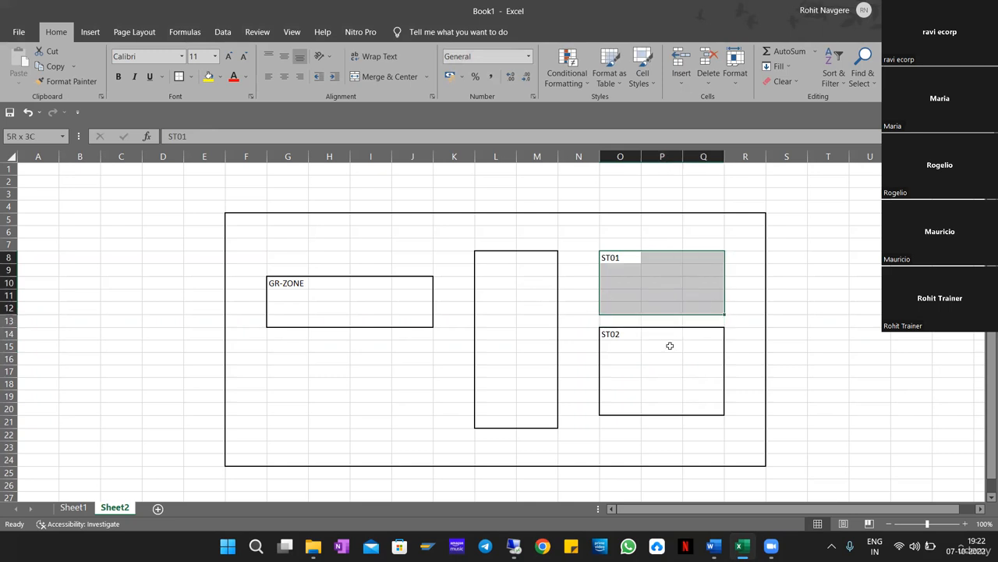
pyautogui.moveTo(618, 337); pyautogui.dragTo(709, 408)
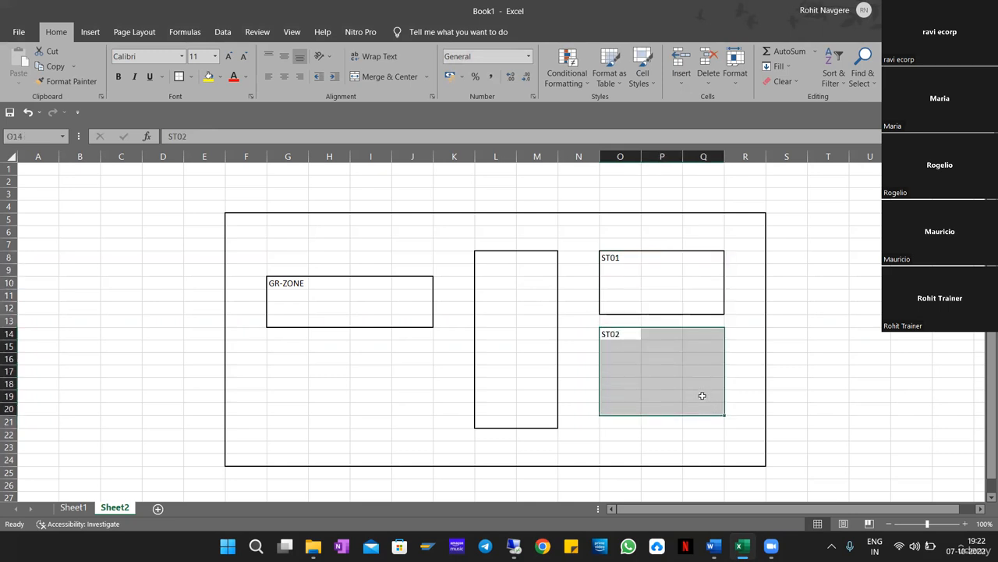
pyautogui.moveTo(282, 281); pyautogui.dragTo(415, 320)
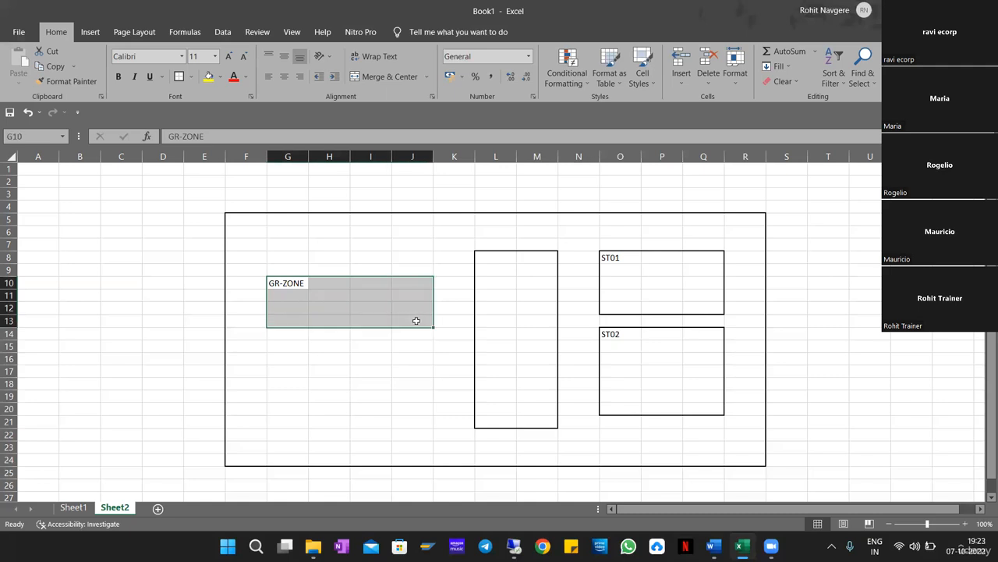
pyautogui.click(493, 260)
pyautogui.press('Down')
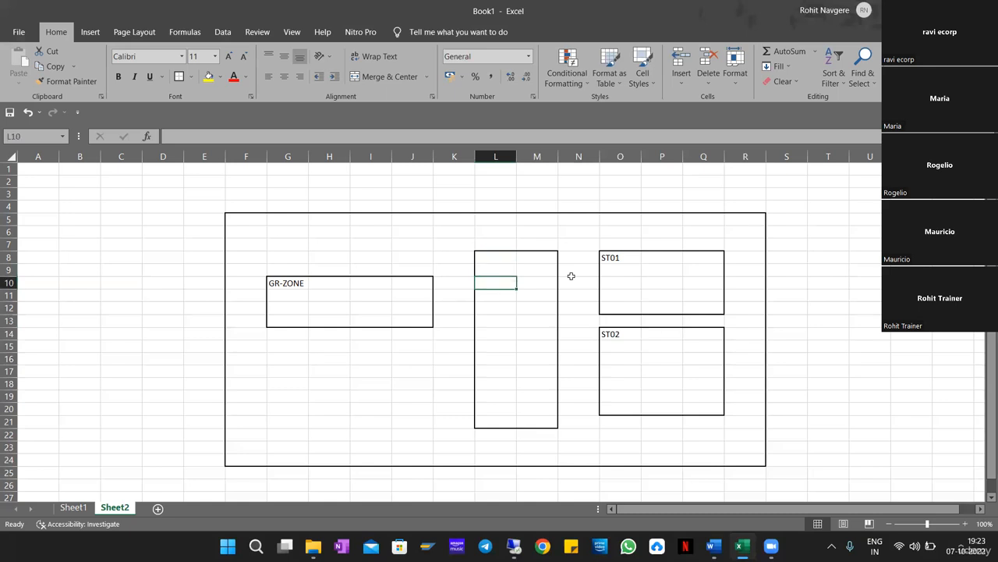
pyautogui.moveTo(285, 286); pyautogui.dragTo(406, 320)
pyautogui.moveTo(285, 283); pyautogui.dragTo(409, 320)
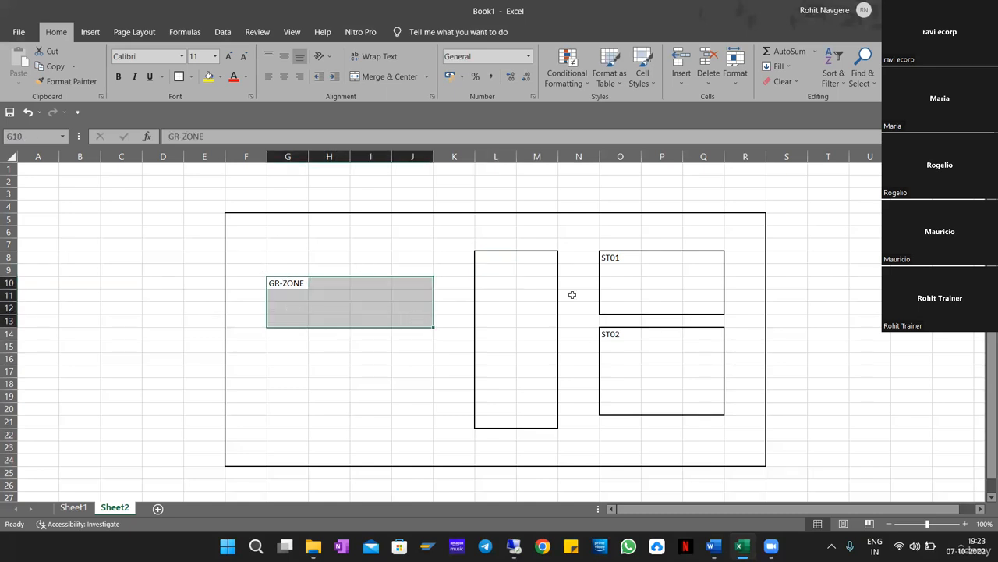
pyautogui.moveTo(613, 273); pyautogui.dragTo(698, 308)
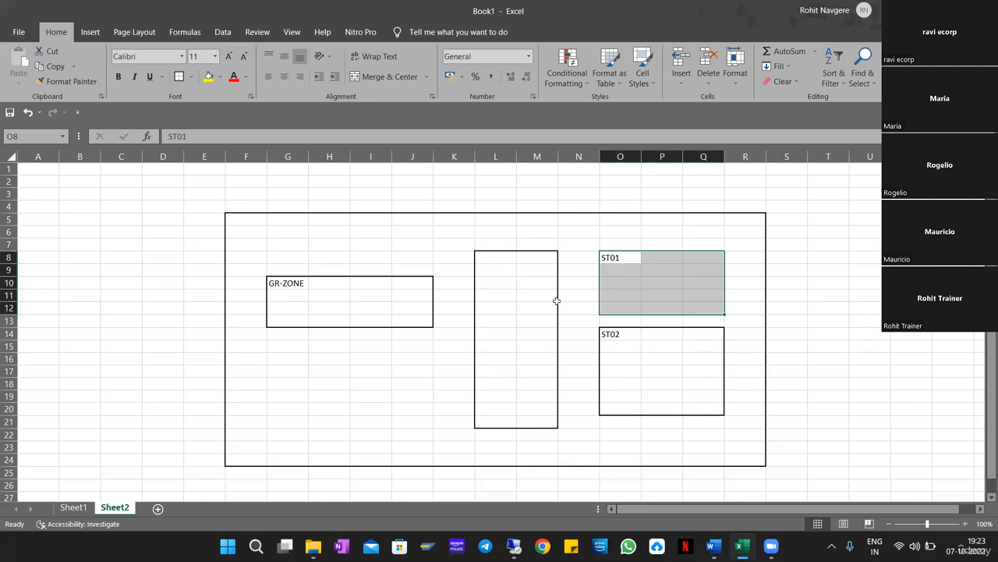
pyautogui.click(289, 301)
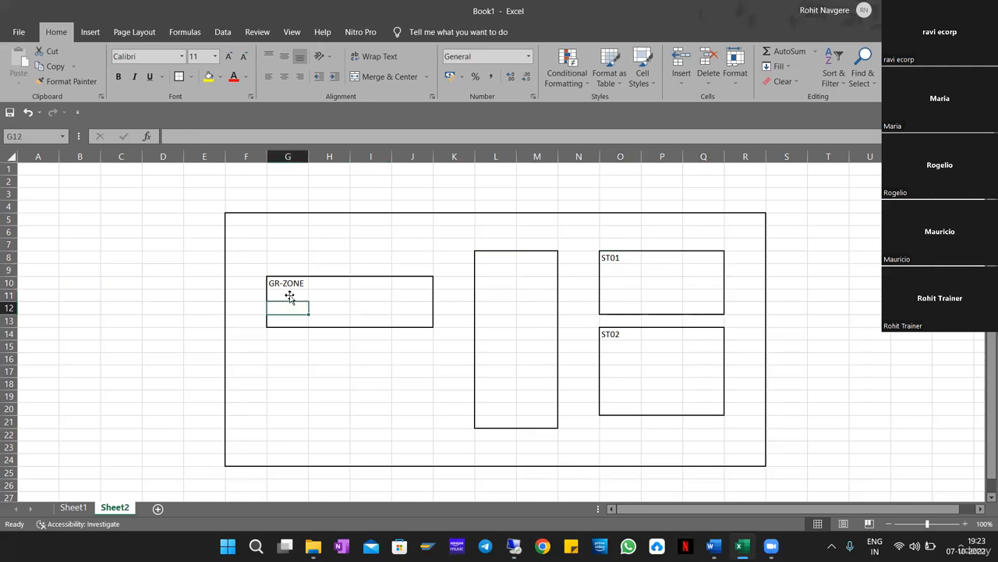
# Label the tall box 'IDP1' and select cell I12 inside GR-ZONE.
pyautogui.click(489, 259)
pyautogui.write('S')
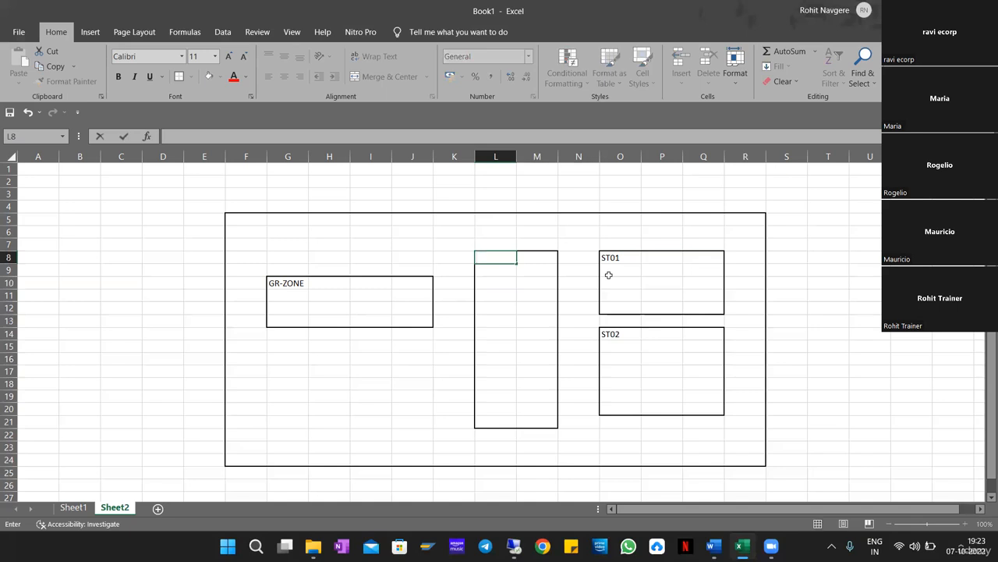
pyautogui.write('IDP1')
pyautogui.press('Return')
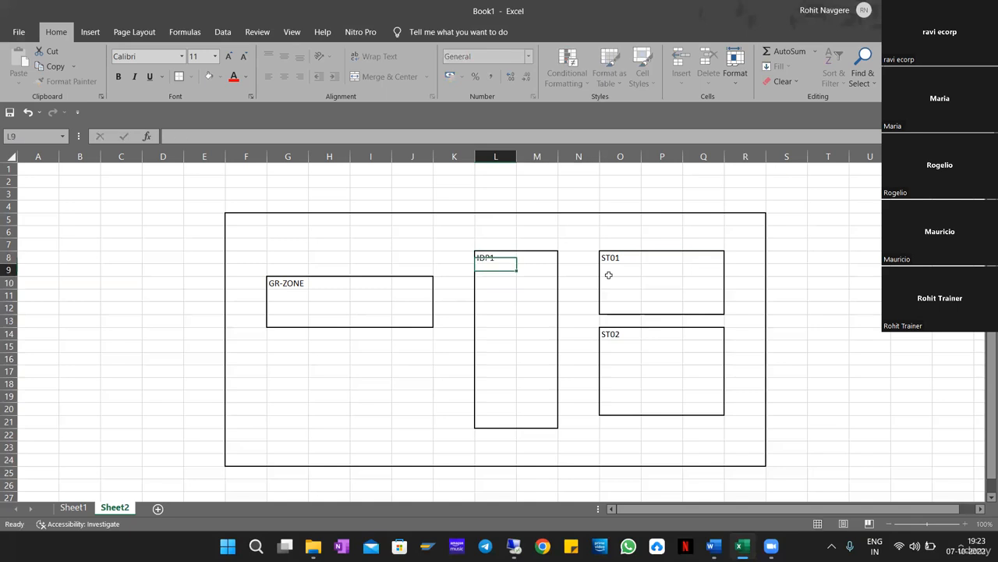
pyautogui.click(349, 311)
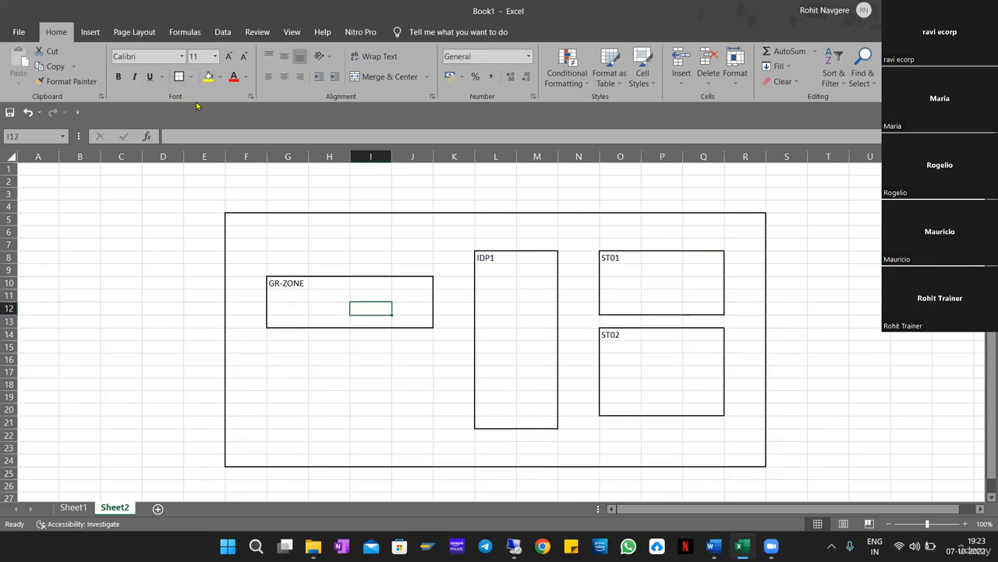
# Copy the small bordered cell I12 into the IDP1 box.
pyautogui.hotkey('ctrl', 'c')
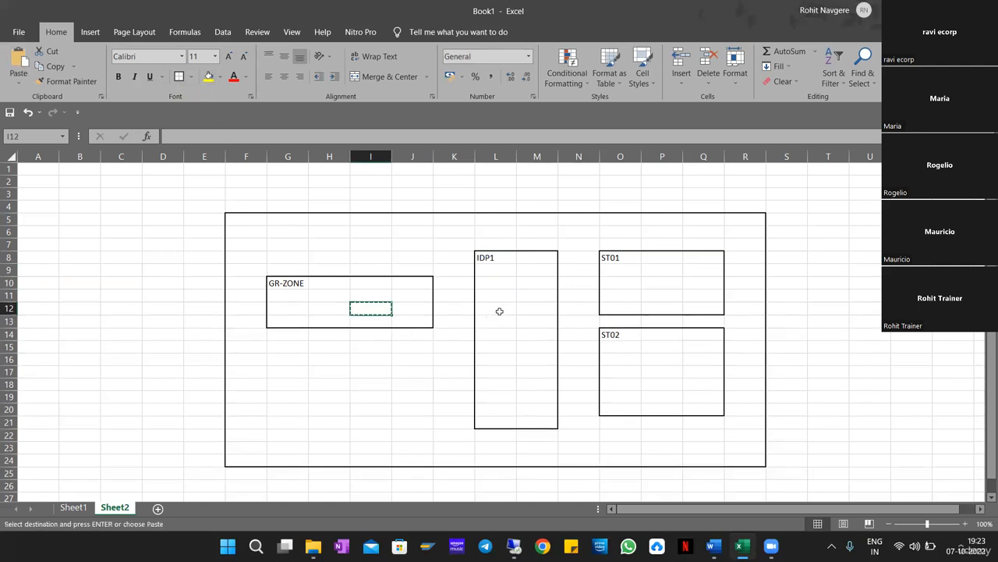
pyautogui.click(495, 309)
pyautogui.hotkey('ctrl', 'v')
pyautogui.click(413, 473)
pyautogui.click(501, 307)
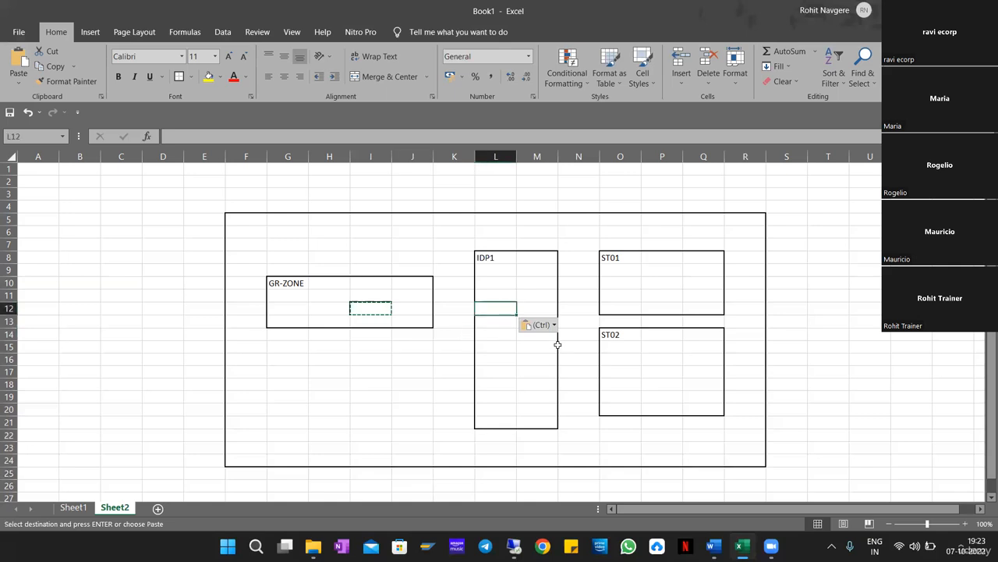
pyautogui.hotkey('ctrl', 'c')
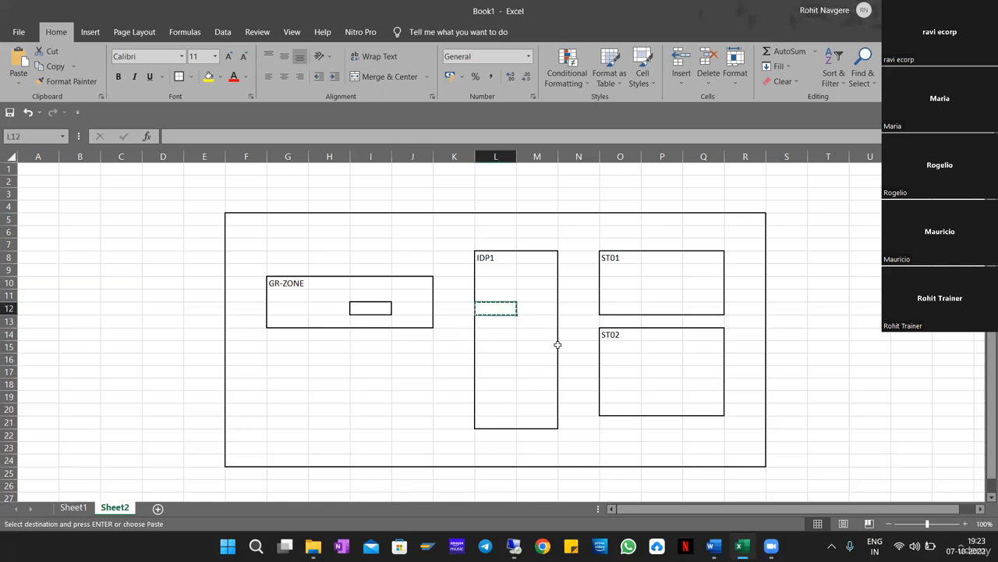
# Paste the small bordered box into cell O9 at the top of ST01.
pyautogui.click(619, 270)
pyautogui.hotkey('ctrl', 'v')
pyautogui.click(632, 384)
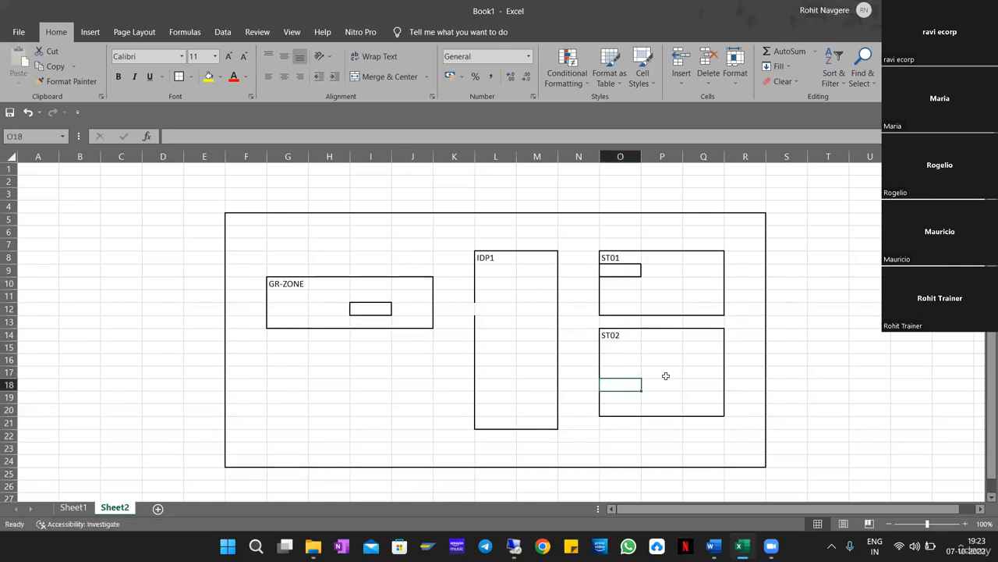
pyautogui.click(617, 276)
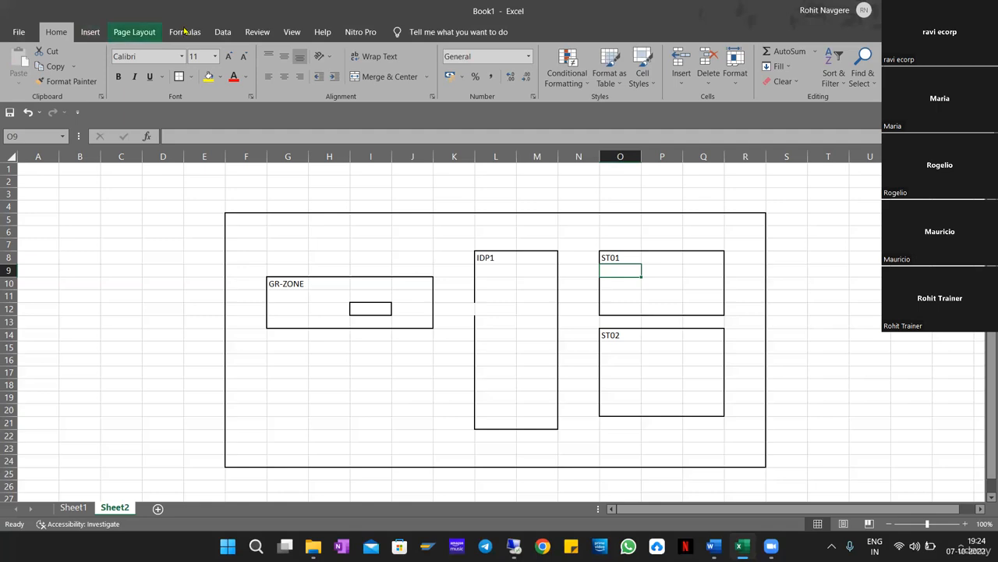
# Draw a Block Arrows Curved Arrow sweeping from under GR-ZONE into ST02.
pyautogui.click(90, 32)
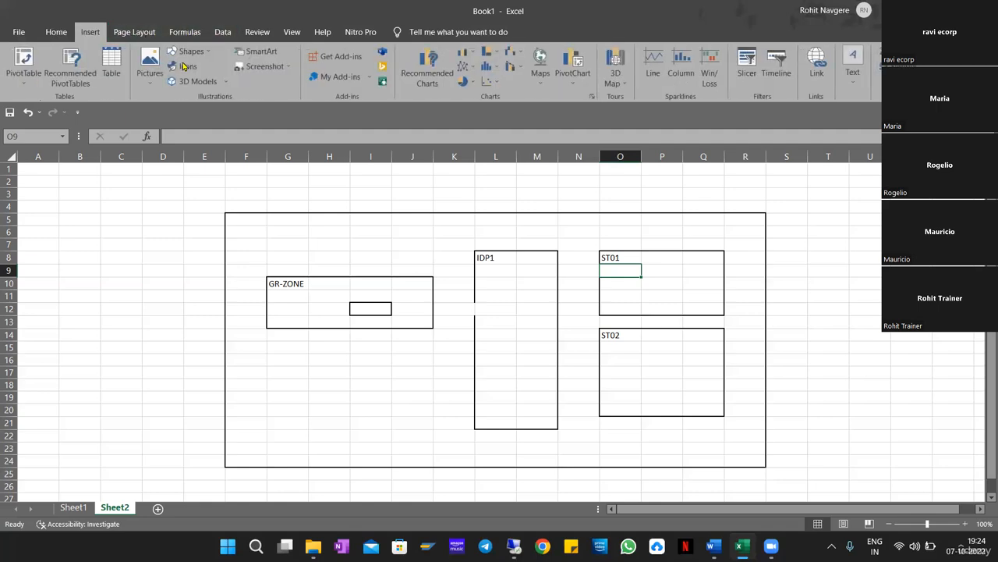
pyautogui.click(191, 51)
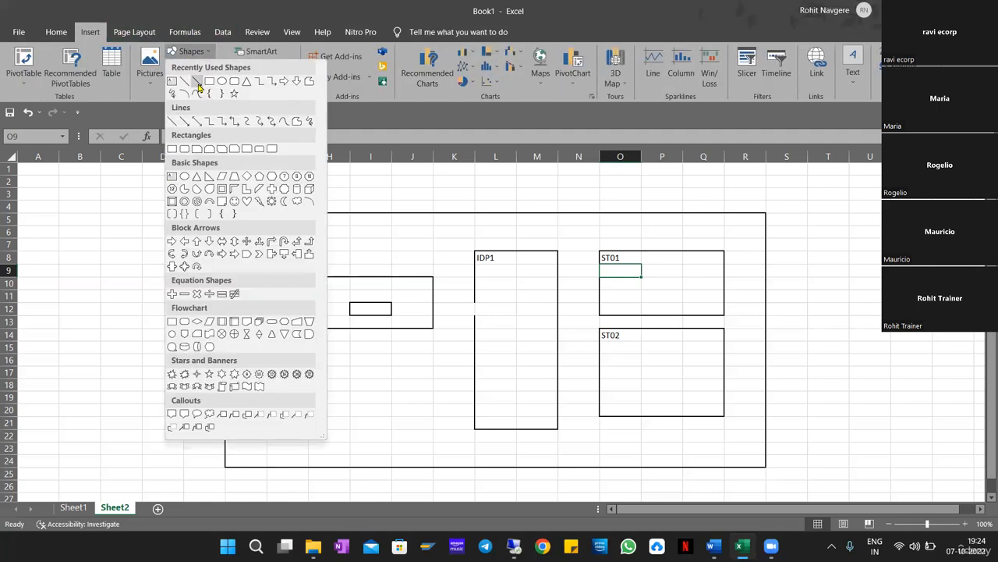
pyautogui.click(198, 83)
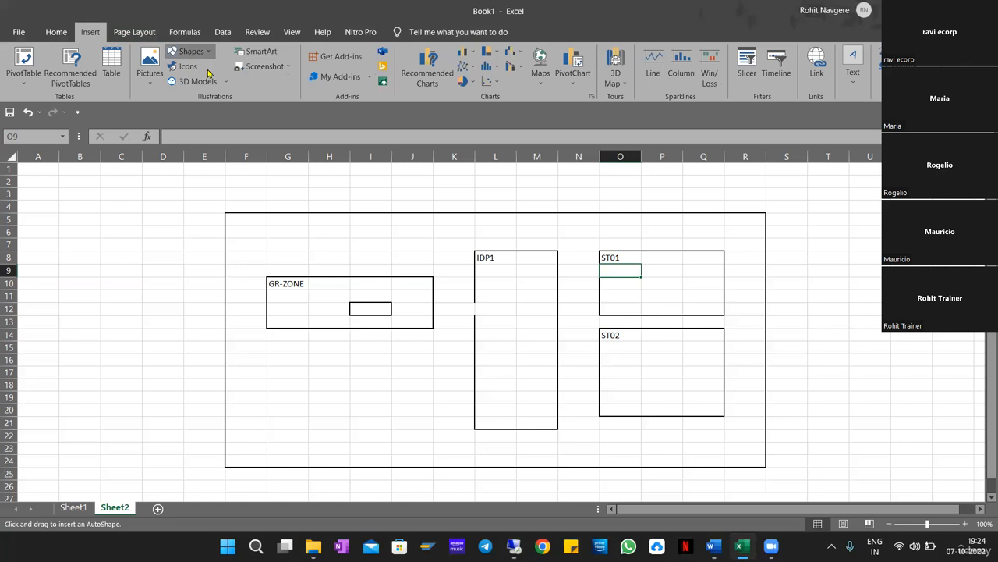
pyautogui.click(191, 50)
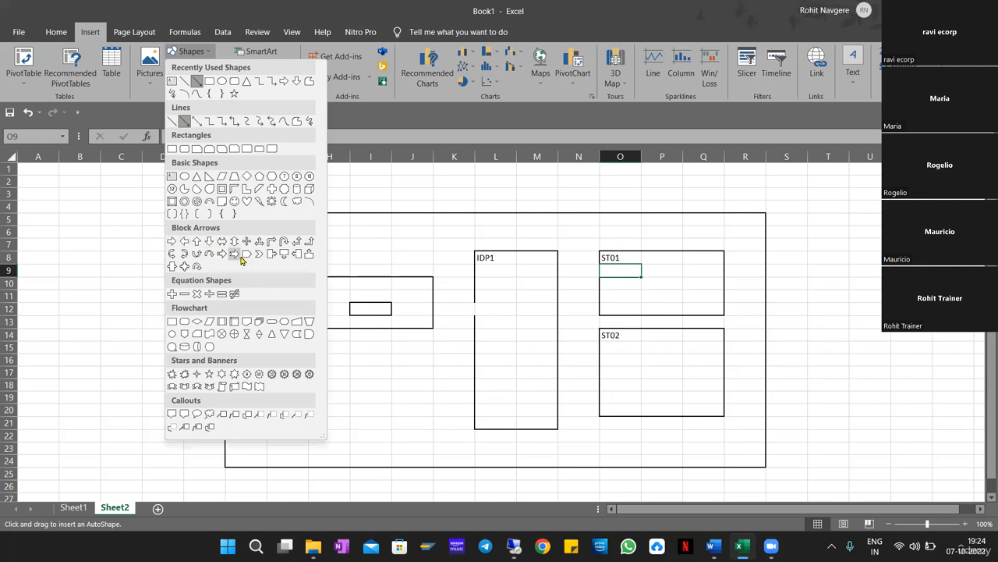
pyautogui.click(197, 254)
pyautogui.moveTo(355, 327); pyautogui.dragTo(624, 425)
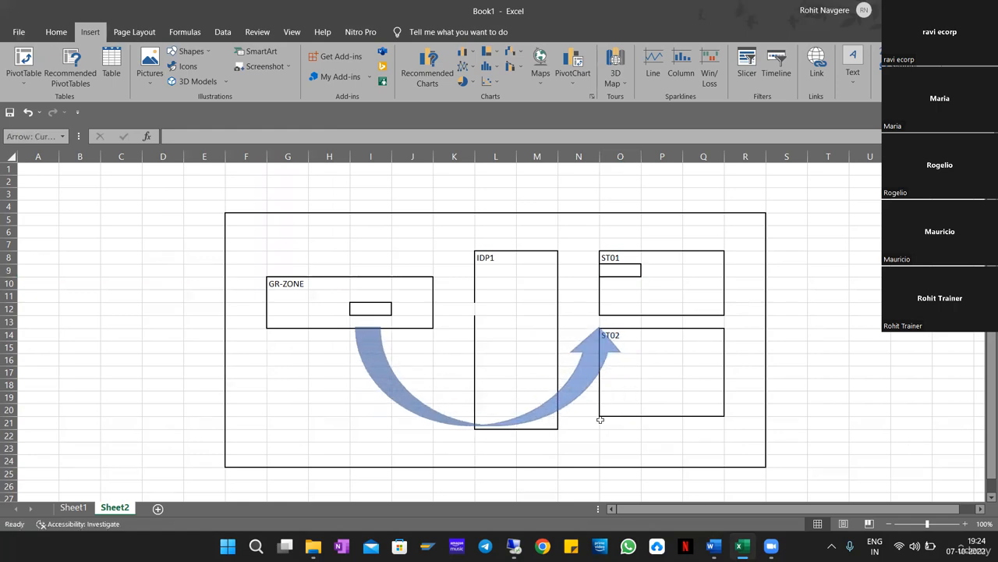
pyautogui.click(367, 301)
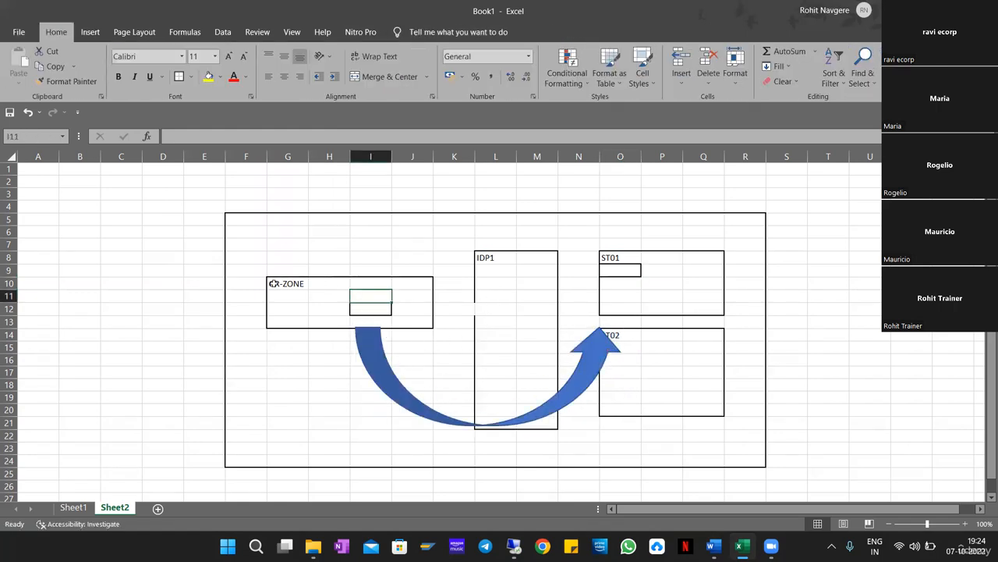
pyautogui.moveTo(273, 283); pyautogui.dragTo(424, 319)
# Draw a straight Line Arrow from GR-ZONE into the IDP1 box.
pyautogui.click(609, 357)
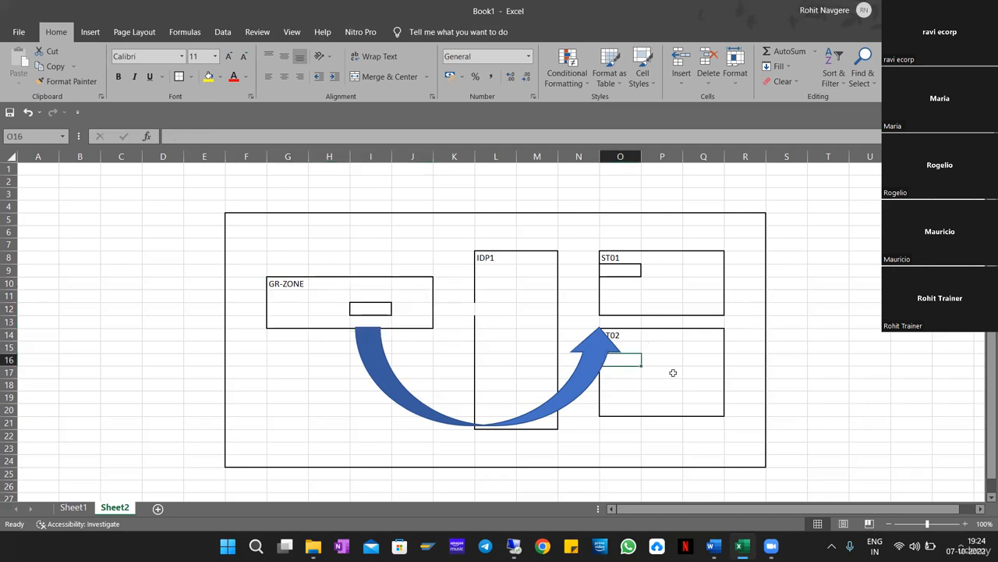
pyautogui.moveTo(624, 335); pyautogui.dragTo(704, 405)
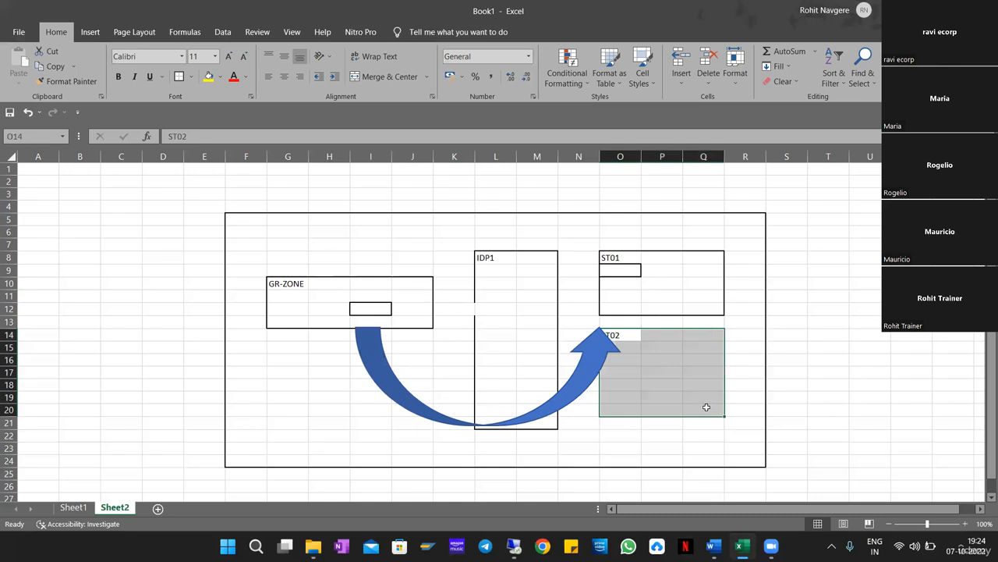
pyautogui.moveTo(485, 257); pyautogui.dragTo(530, 421)
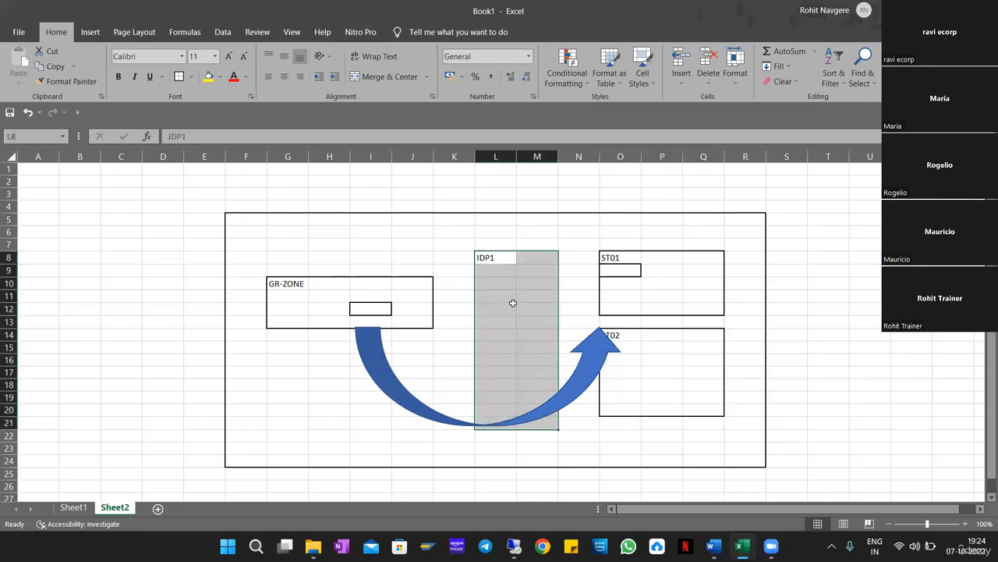
pyautogui.click(91, 32)
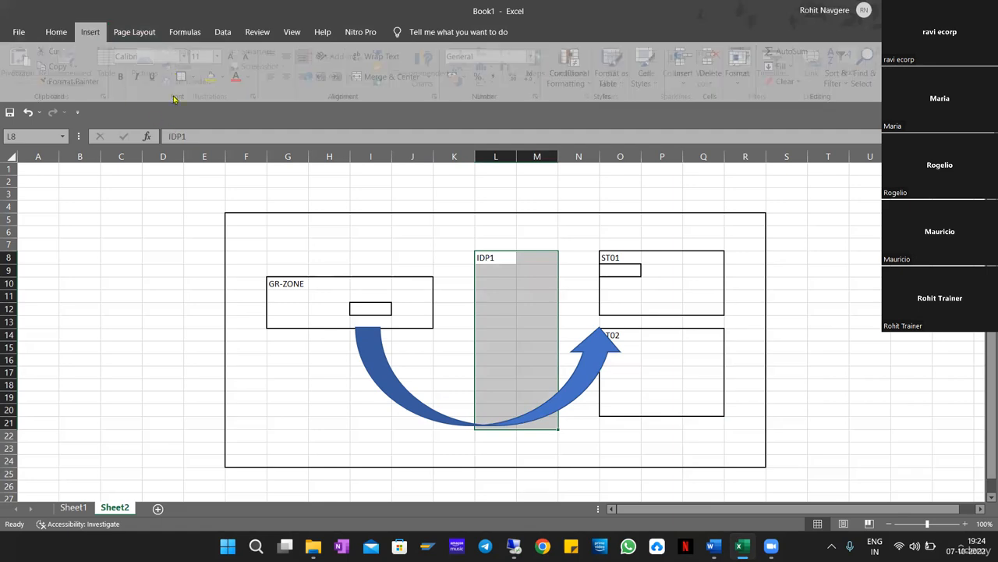
pyautogui.click(191, 51)
pyautogui.click(196, 84)
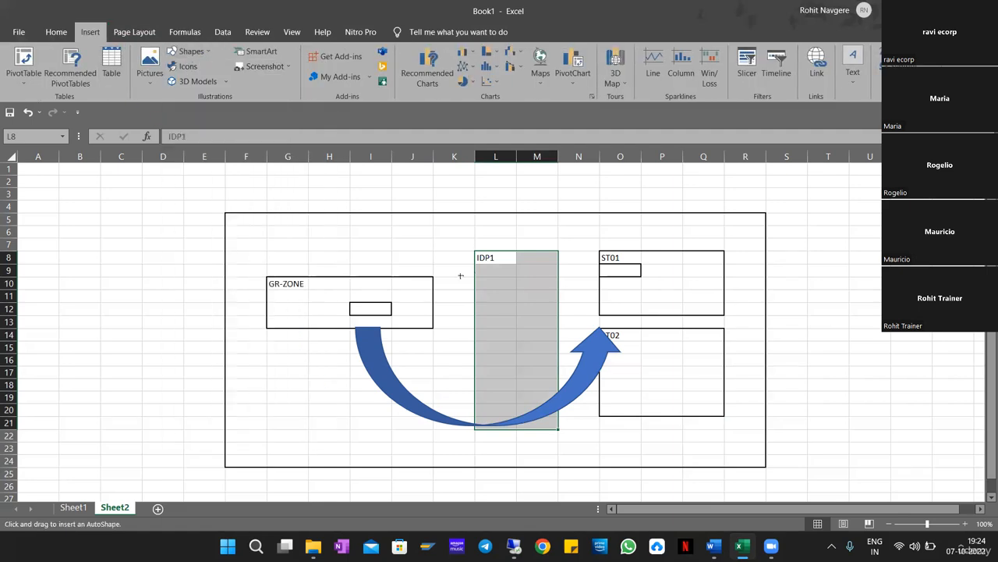
pyautogui.moveTo(415, 300); pyautogui.dragTo(500, 299)
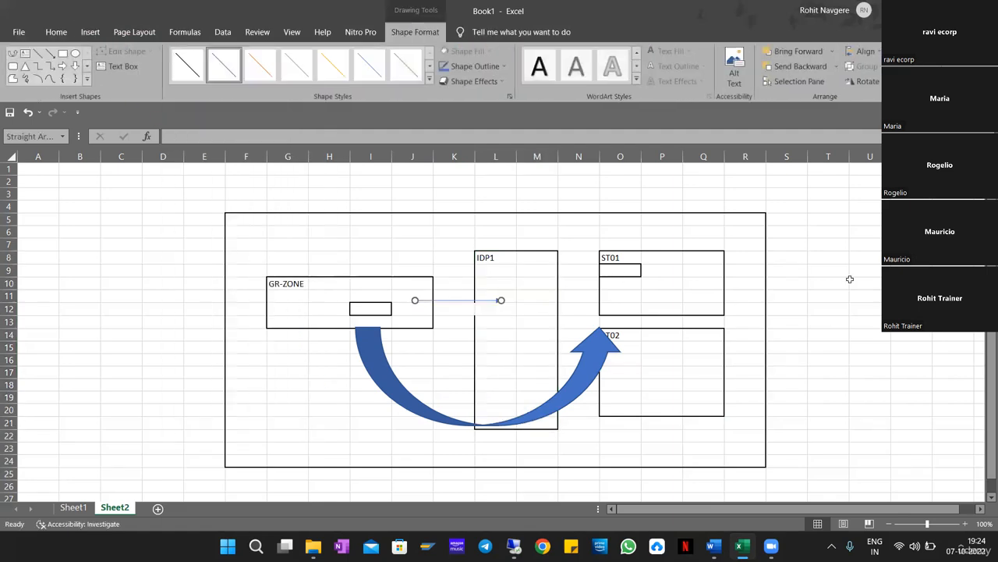
pyautogui.click(850, 279)
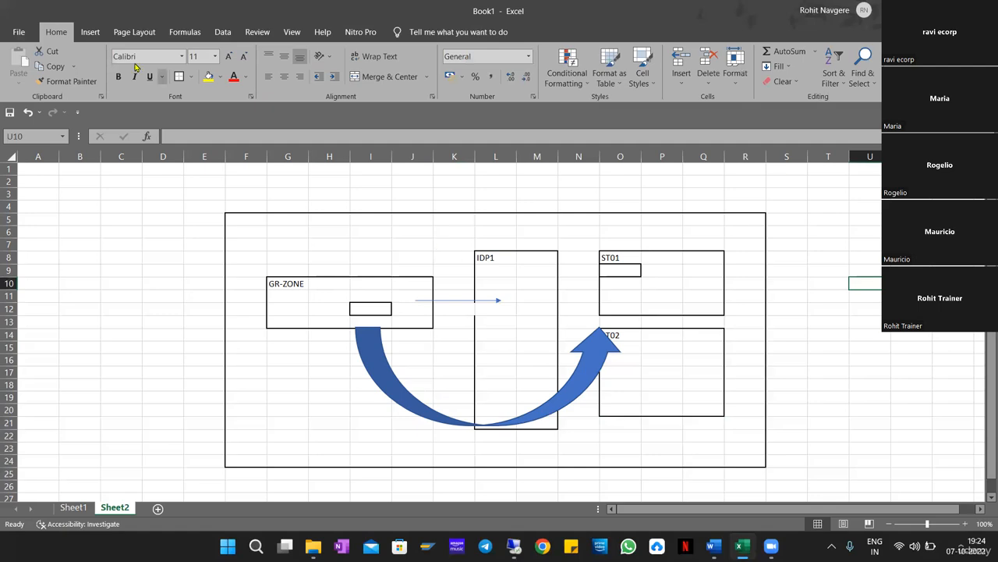
# Draw a second Line Arrow from IDP1 down to ST02's top-left corner.
pyautogui.click(89, 32)
pyautogui.click(204, 53)
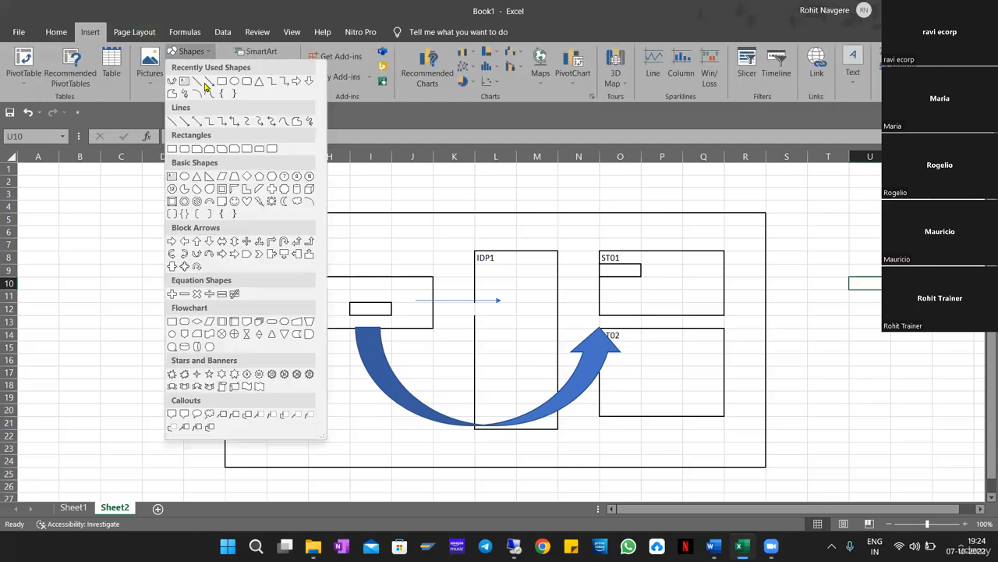
pyautogui.click(207, 83)
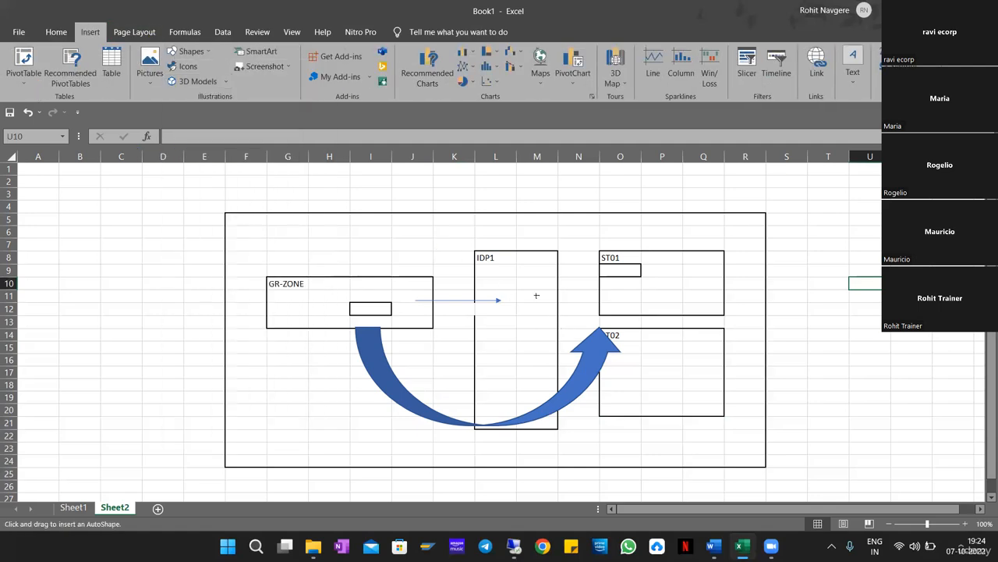
pyautogui.moveTo(537, 296); pyautogui.dragTo(601, 326)
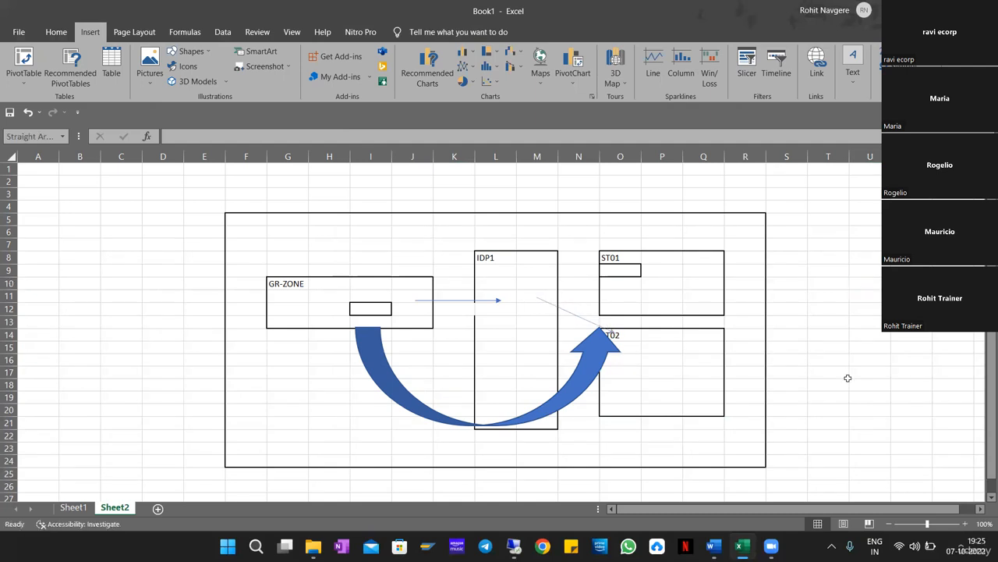
pyautogui.click(850, 381)
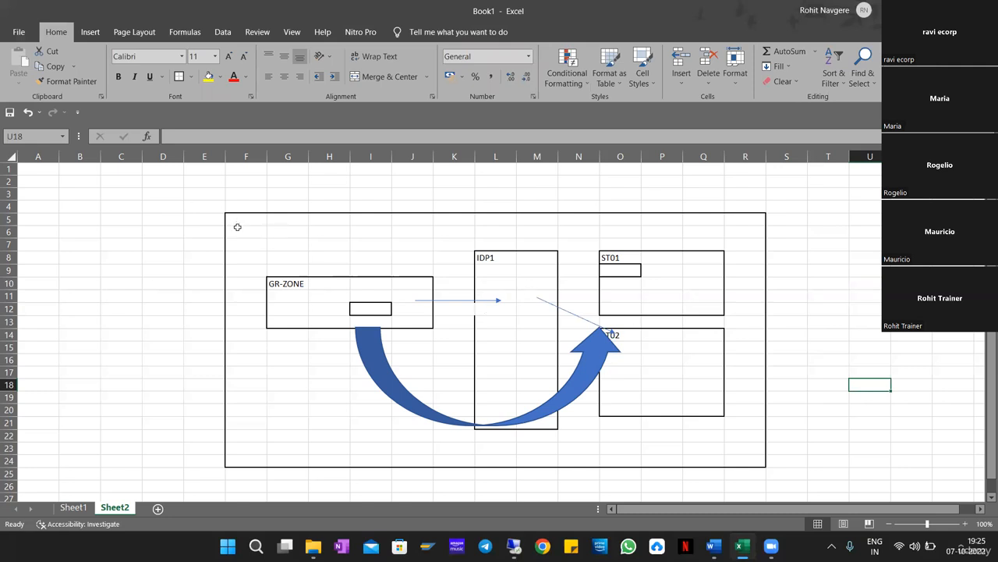
pyautogui.moveTo(237, 227); pyautogui.dragTo(761, 461)
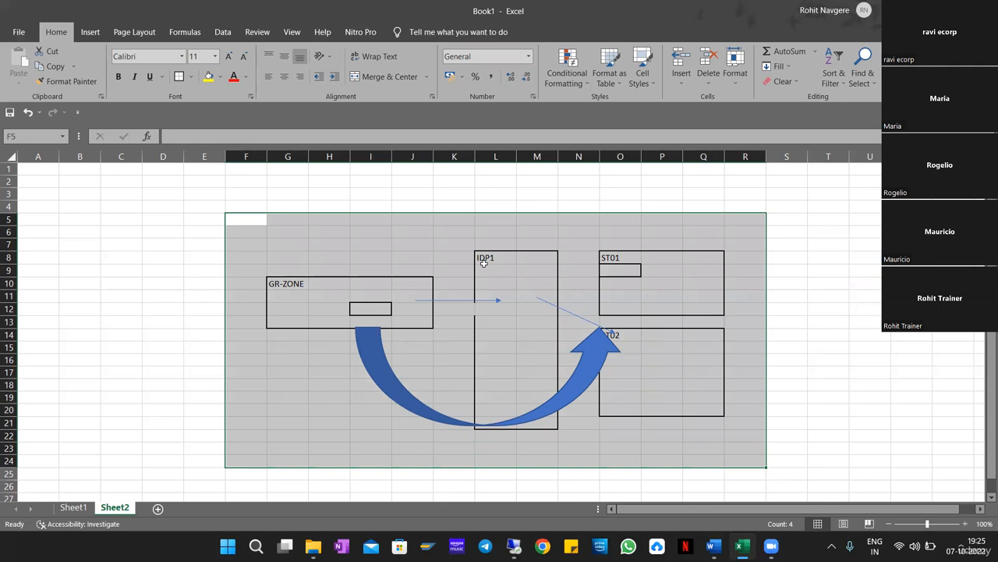
pyautogui.moveTo(485, 265); pyautogui.dragTo(542, 423)
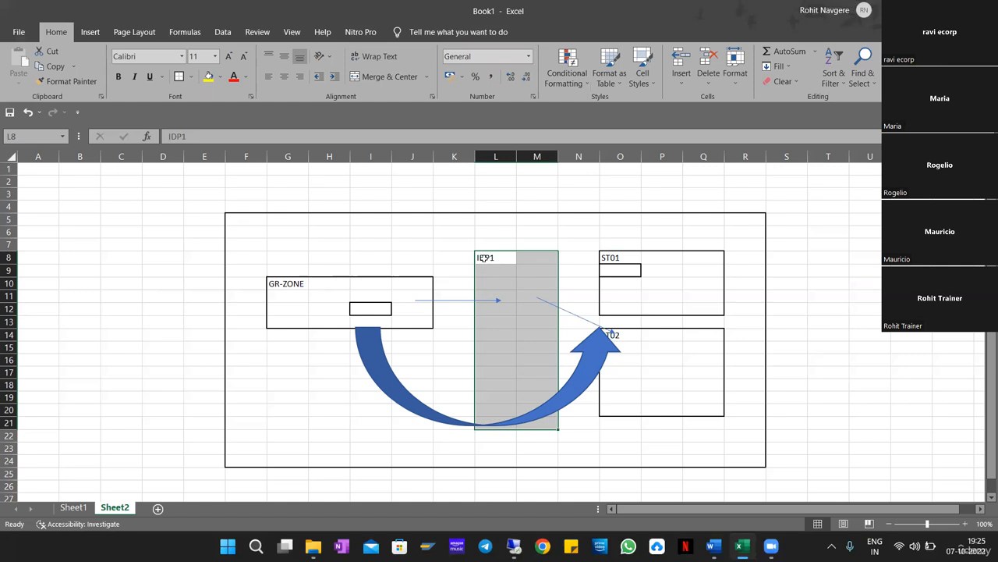
pyautogui.moveTo(482, 257); pyautogui.dragTo(535, 419)
pyautogui.click(615, 286)
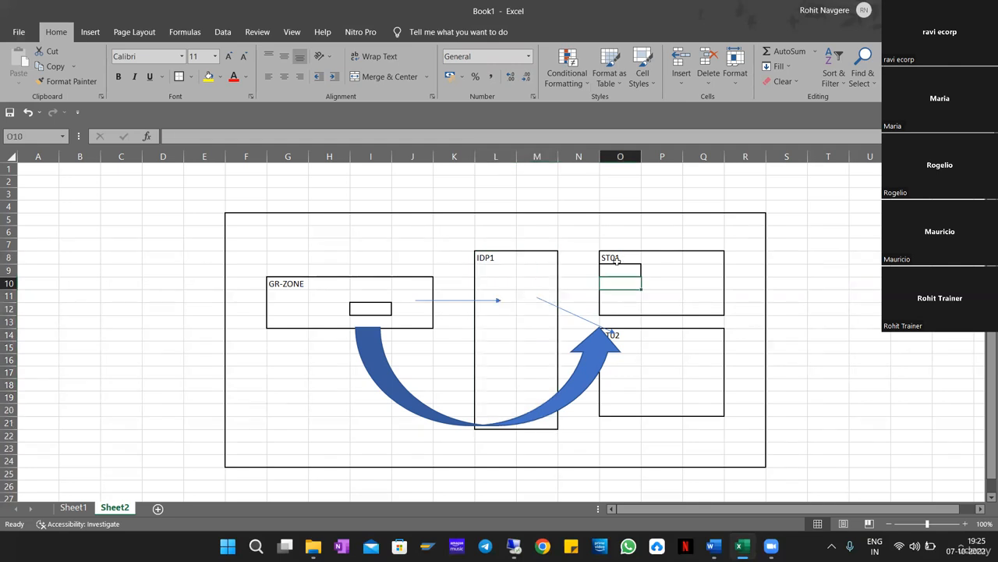
pyautogui.moveTo(615, 258)
pyautogui.mouseDown()
pyautogui.moveTo(618, 271)
pyautogui.moveTo(705, 312)
pyautogui.mouseUp()
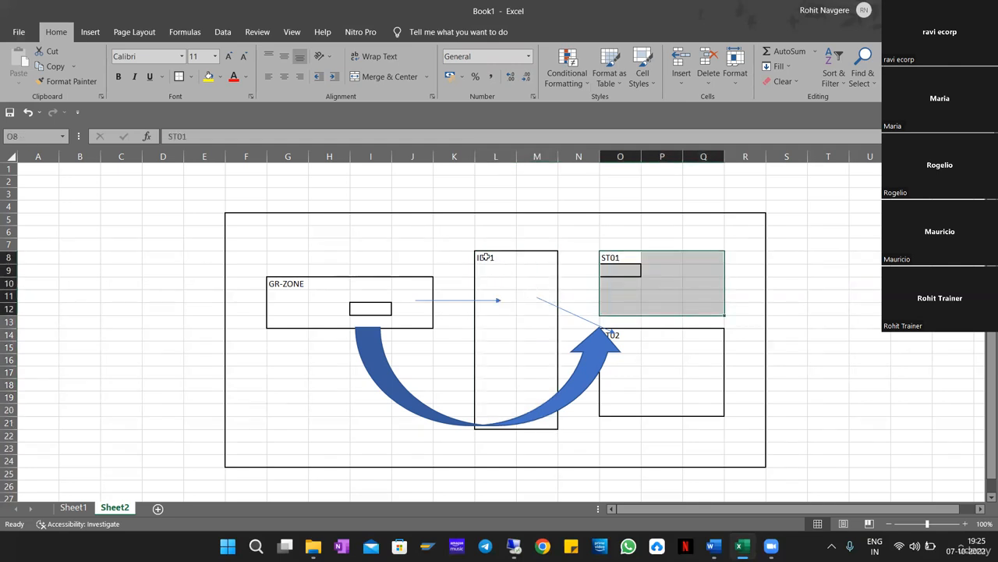
pyautogui.moveTo(486, 257); pyautogui.dragTo(525, 414)
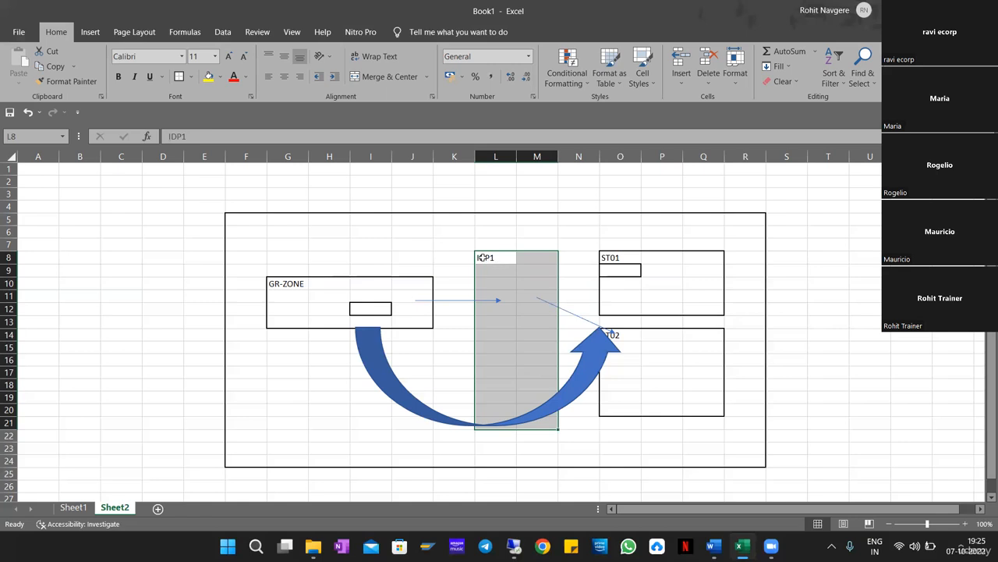
pyautogui.moveTo(490, 260); pyautogui.dragTo(538, 423)
pyautogui.moveTo(622, 257); pyautogui.dragTo(699, 308)
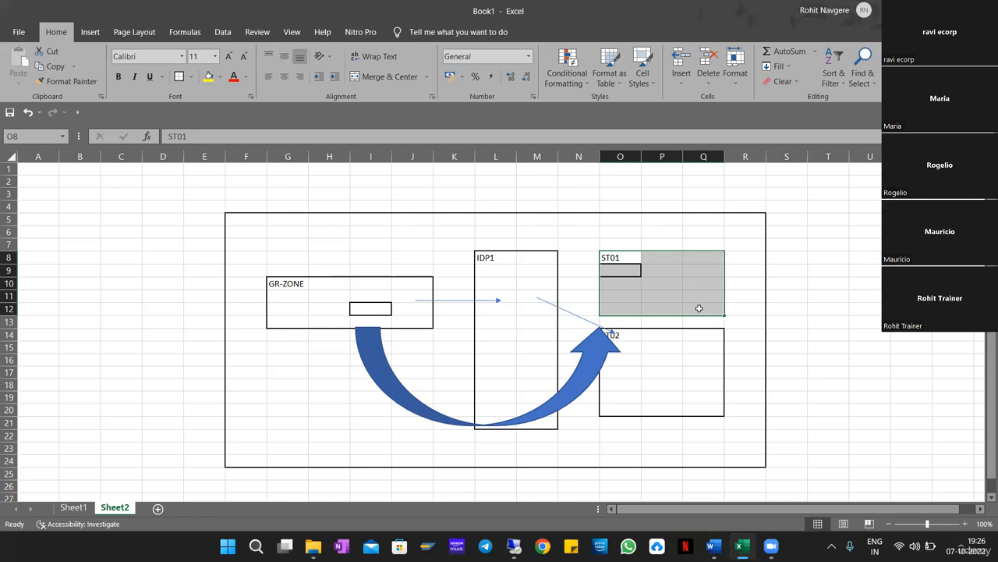
pyautogui.moveTo(491, 254); pyautogui.dragTo(548, 417)
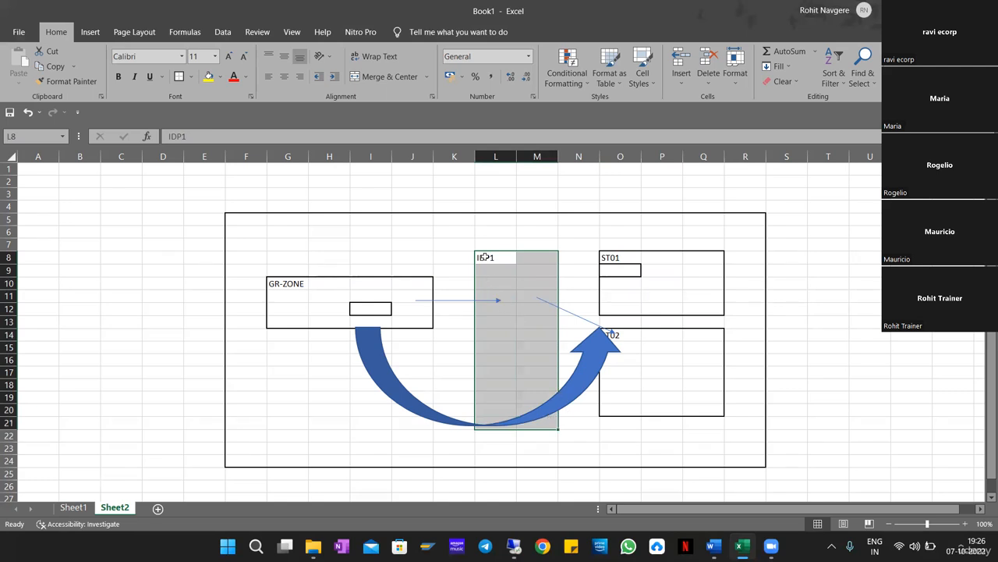
pyautogui.moveTo(485, 258); pyautogui.dragTo(538, 423)
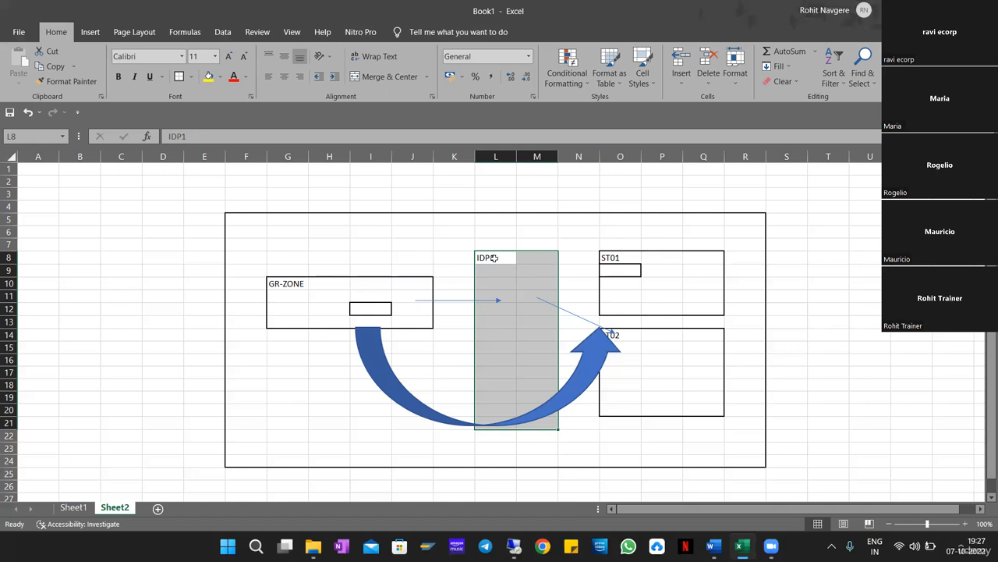
# Select part of the IDP1 column in the diagram, then switch to the SAP Remote Desktop session.
pyautogui.moveTo(496, 258); pyautogui.dragTo(546, 422)
pyautogui.click(515, 545)
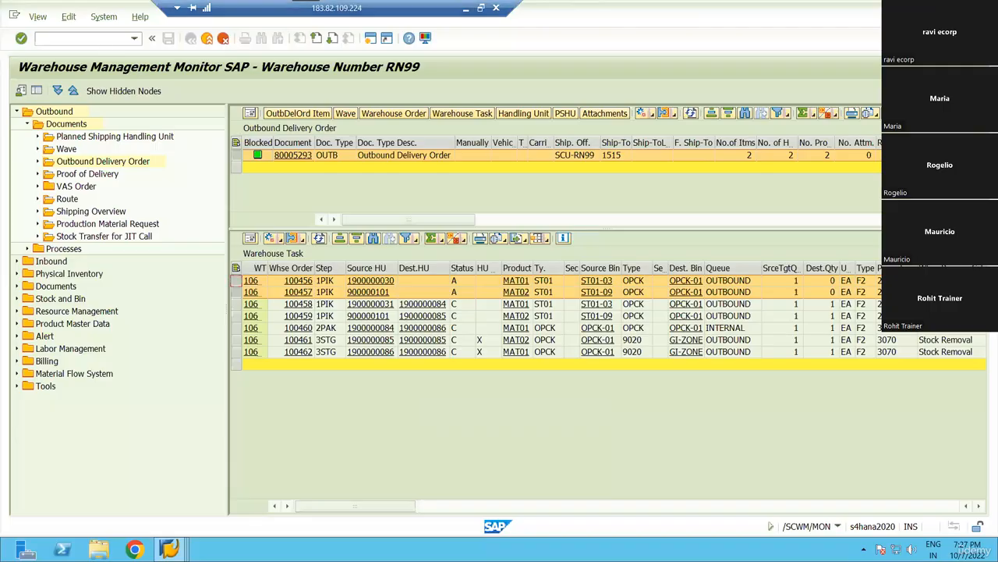
# Run /nSPRO and open the SAP Reference IMG.
pyautogui.write('/nspro')
pyautogui.press('Return')
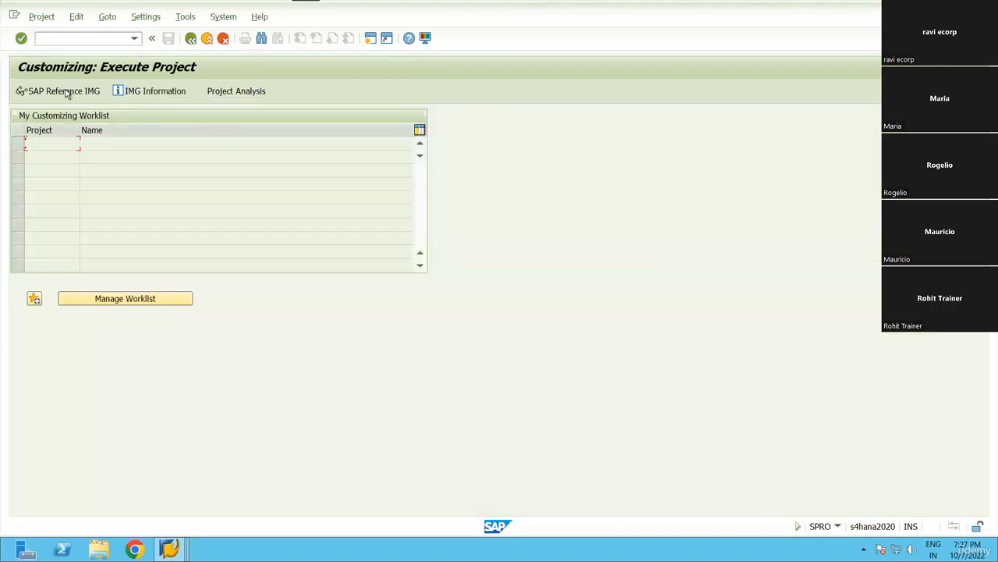
pyautogui.click(67, 93)
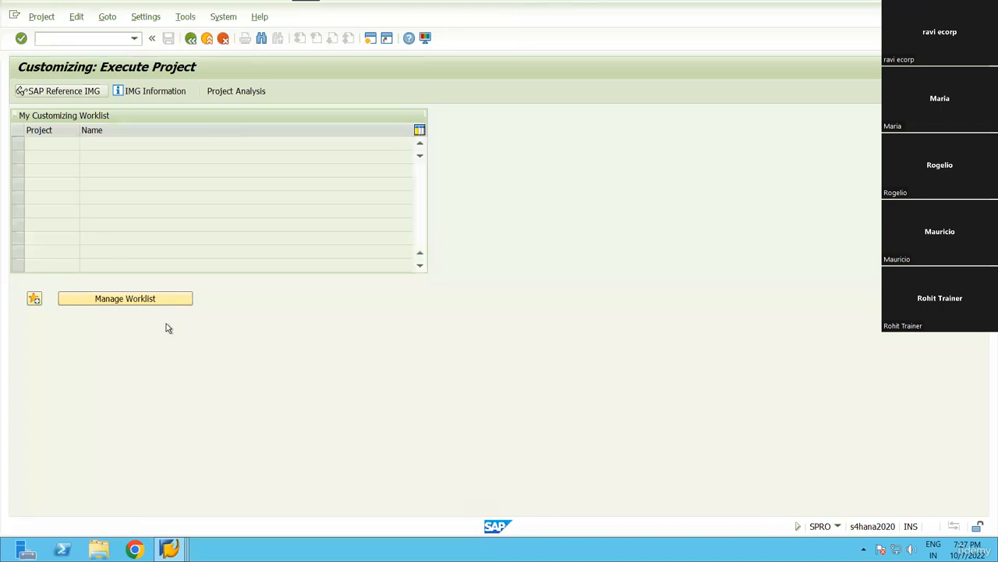
# Expand SCM EWM > Cross-Process Settings > Warehouse Task and run Define Layout-Oriented Storage Process Control.
pyautogui.scroll(-1, 111, 394)
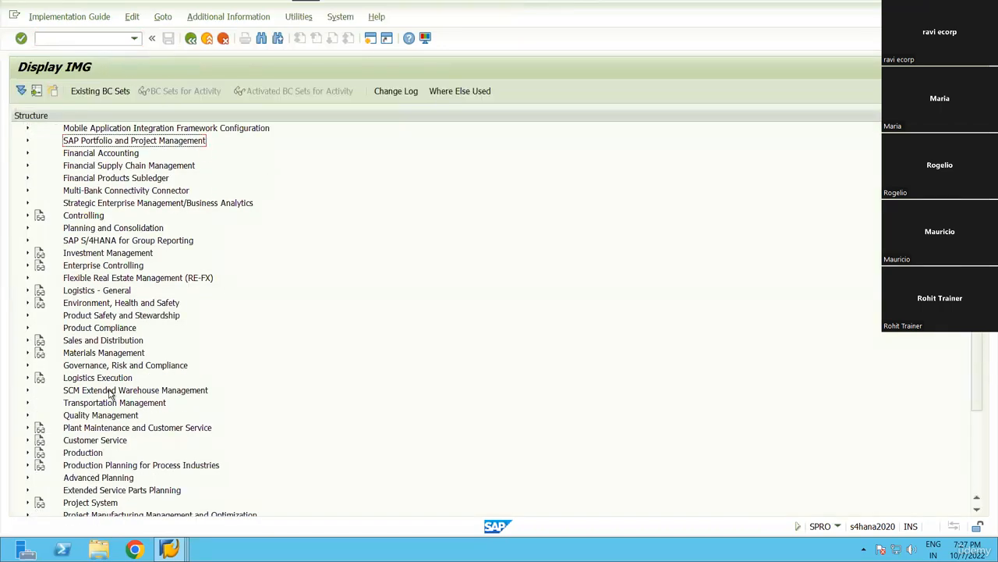
pyautogui.click(110, 394)
pyautogui.press('Right')
pyautogui.press('Down')
pyautogui.press('Right')
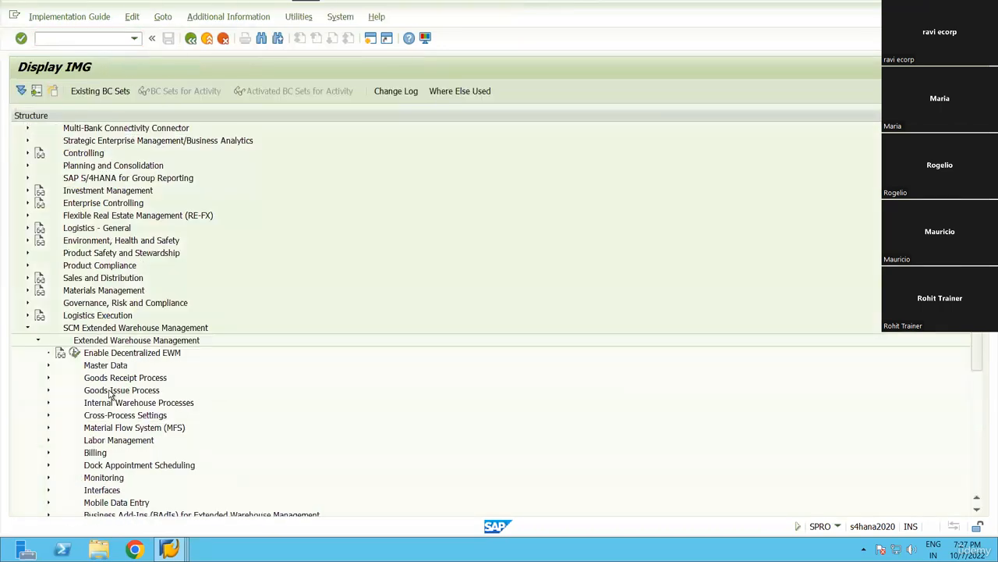
pyautogui.press('Down')
pyautogui.press('Down')
pyautogui.press('Down')
pyautogui.press('Down')
pyautogui.press('Down')
pyautogui.press('Down')
pyautogui.press('Right')
pyautogui.press('Down')
pyautogui.press('Down')
pyautogui.press('Down')
pyautogui.press('Down')
pyautogui.press('Down')
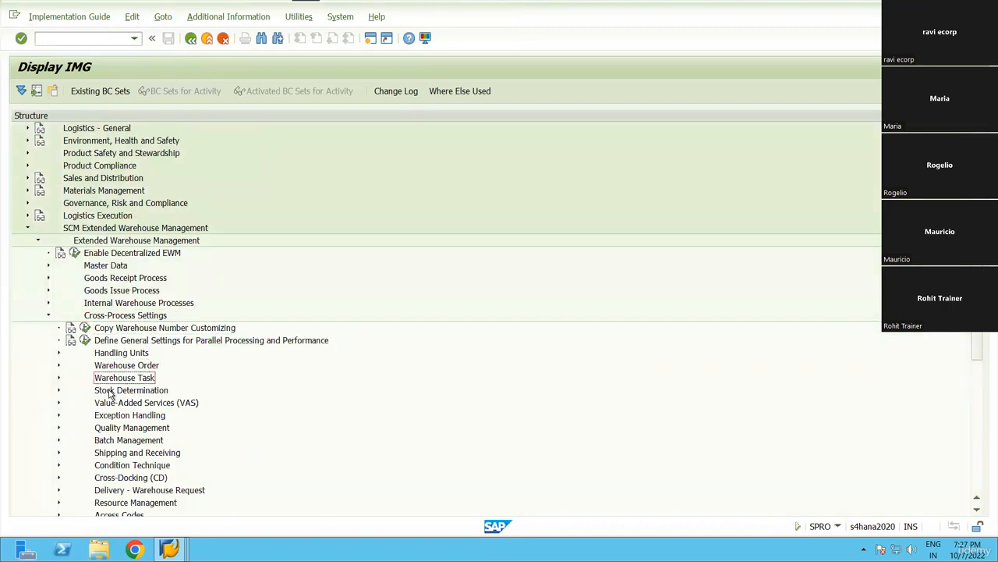
pyautogui.press('Right')
pyautogui.press('Down')
pyautogui.press('Down')
pyautogui.press('Down')
pyautogui.press('Up')
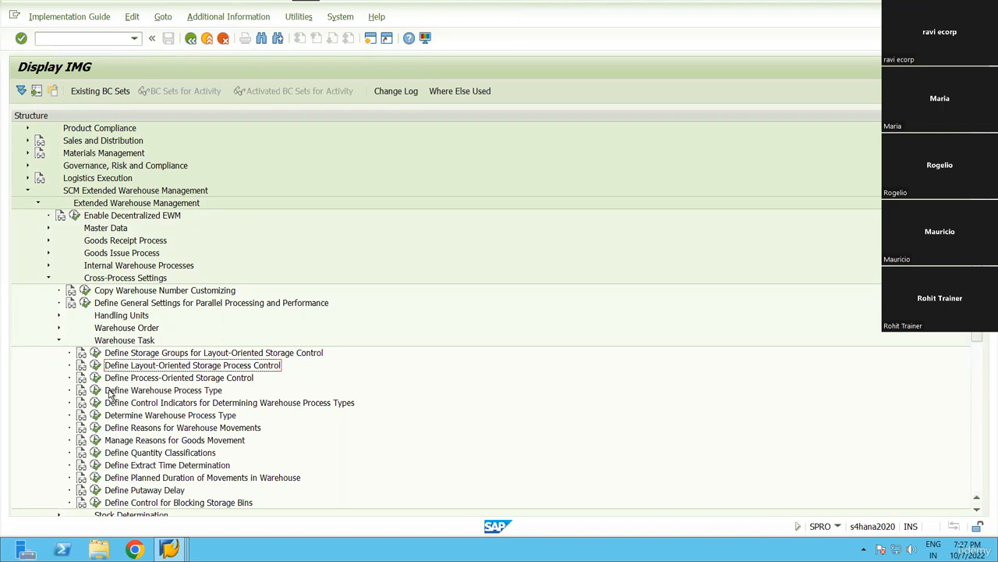
pyautogui.press('Left')
pyautogui.press('Return')
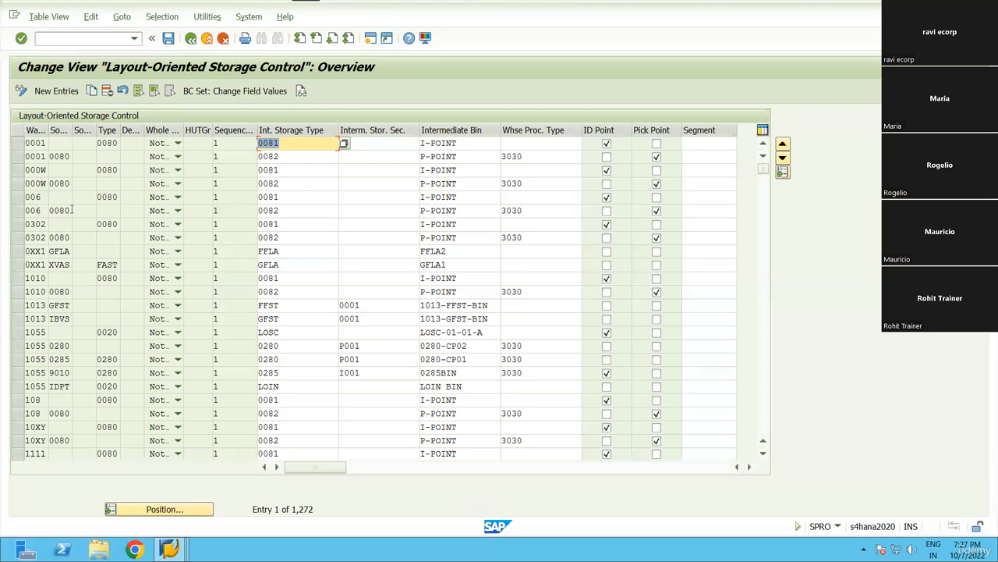
# Filter the storage control entries by Warehouse Number INHM.
pyautogui.click(161, 17)
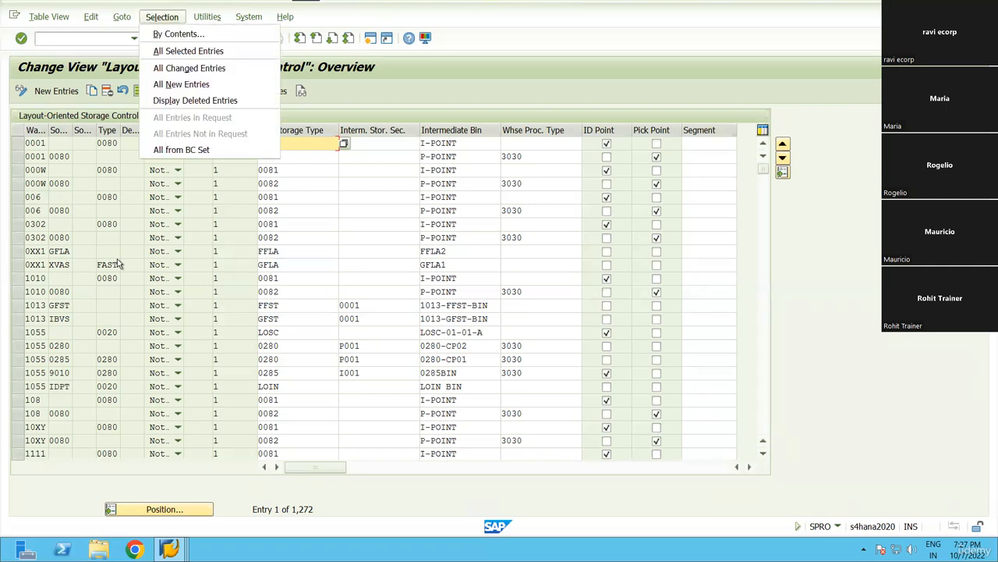
pyautogui.click(178, 33)
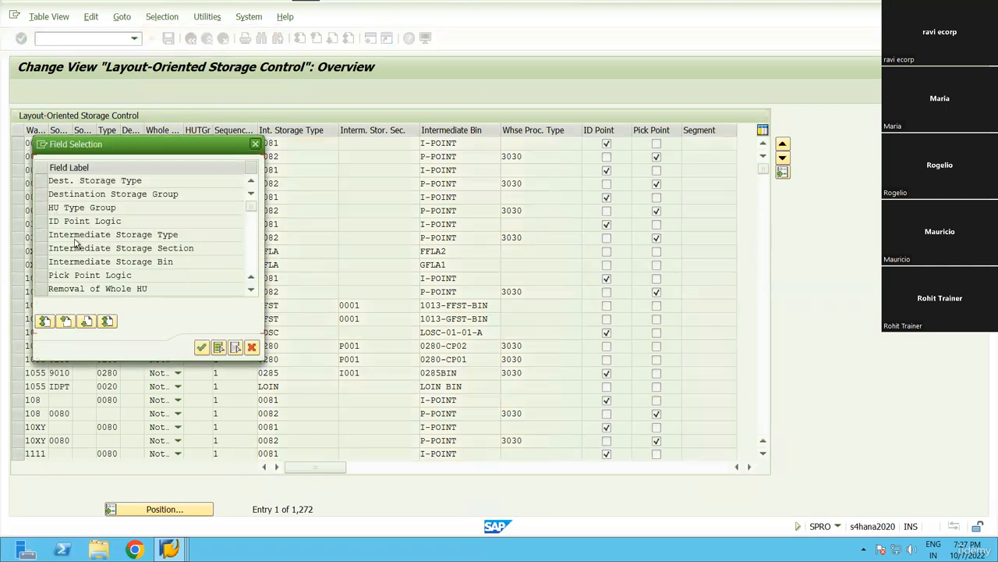
pyautogui.scroll(-5, 76, 241)
pyautogui.scroll(1, 199, 335)
pyautogui.click(195, 208)
pyautogui.press('Return')
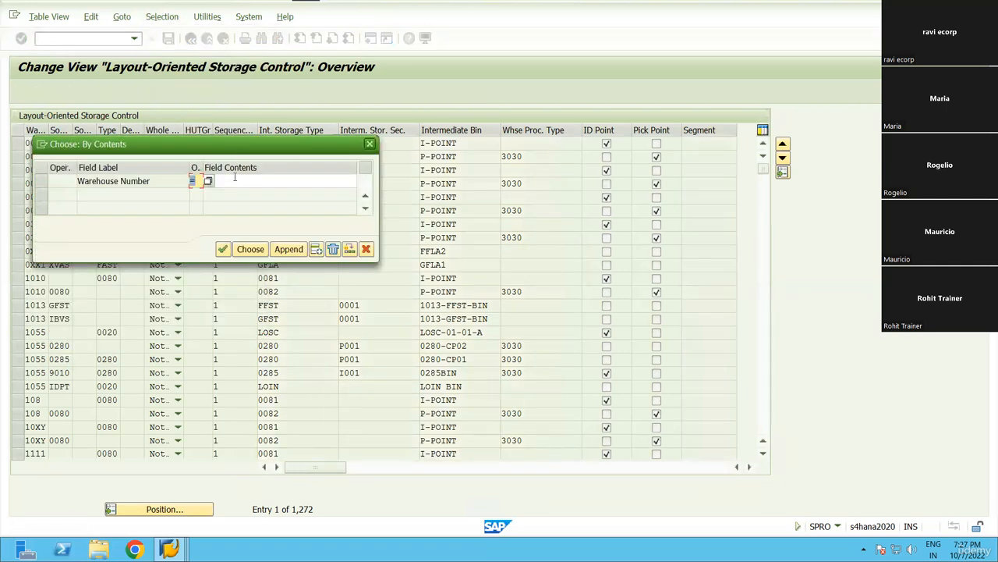
pyautogui.click(235, 176)
pyautogui.write('inhm')
pyautogui.press('Return')
pyautogui.press('F8')
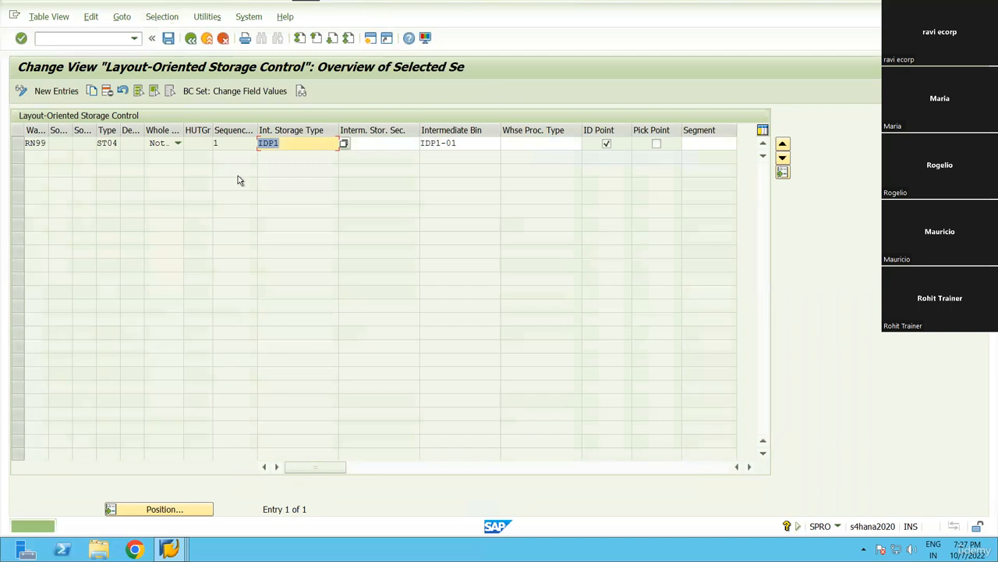
# Delete the RN99 entry routing ST04 via IDP1 and save it to the customizing request.
pyautogui.click(18, 144)
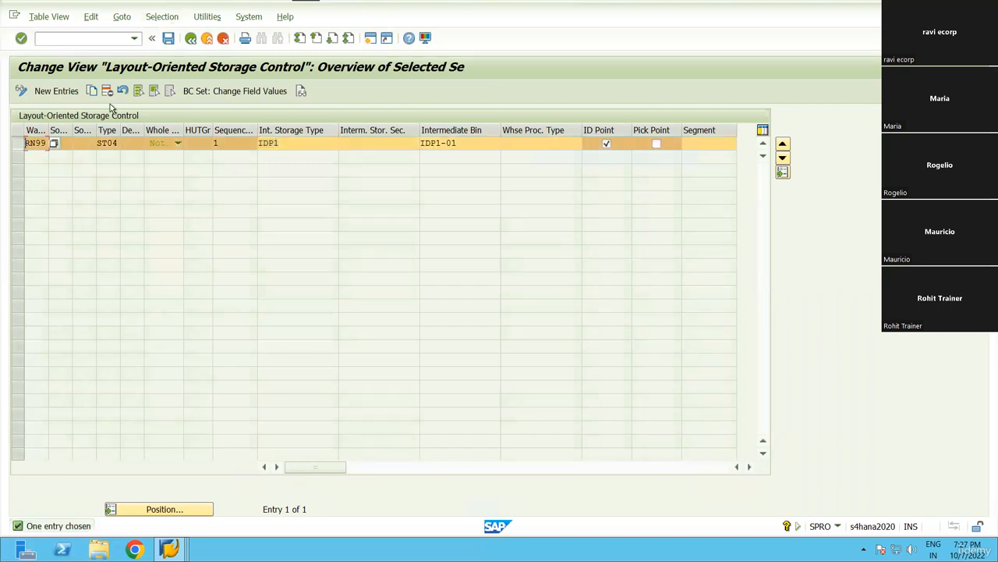
pyautogui.click(108, 91)
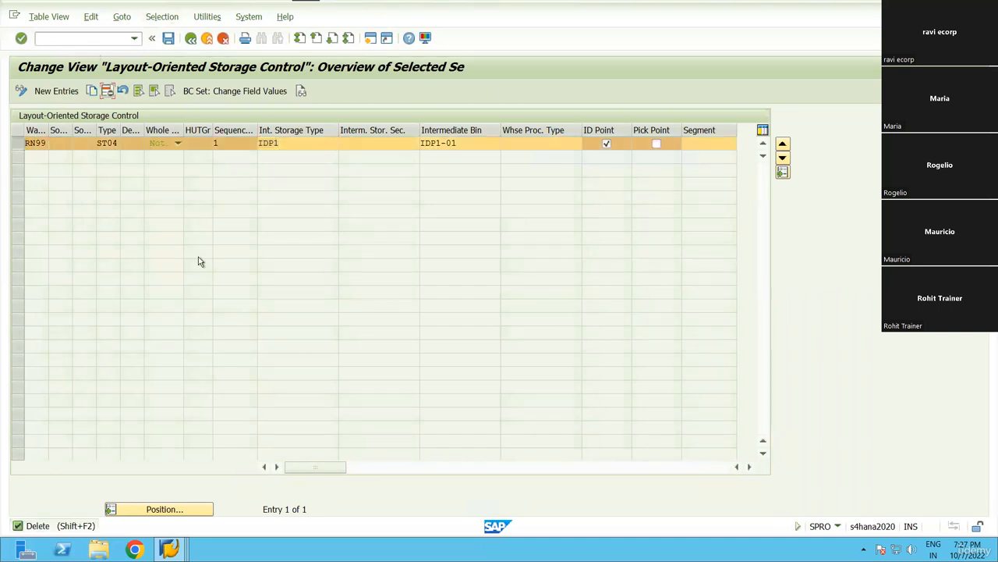
pyautogui.click(356, 375)
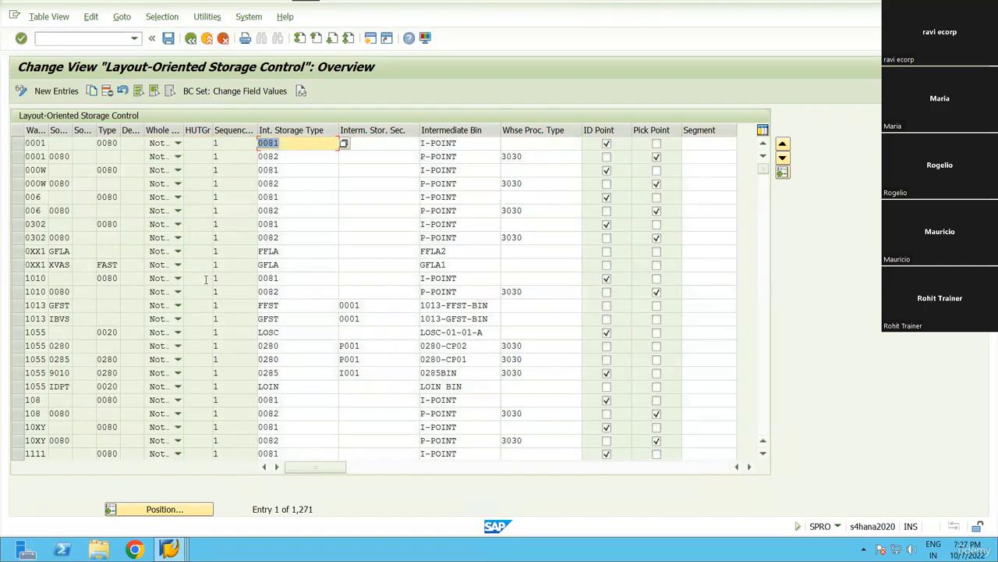
pyautogui.press('F3')
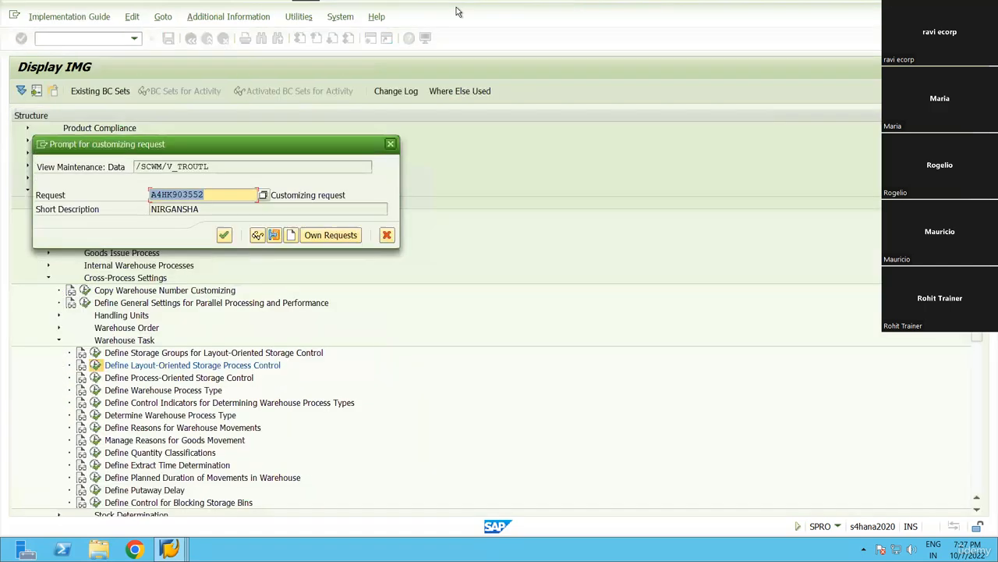
pyautogui.press('Return')
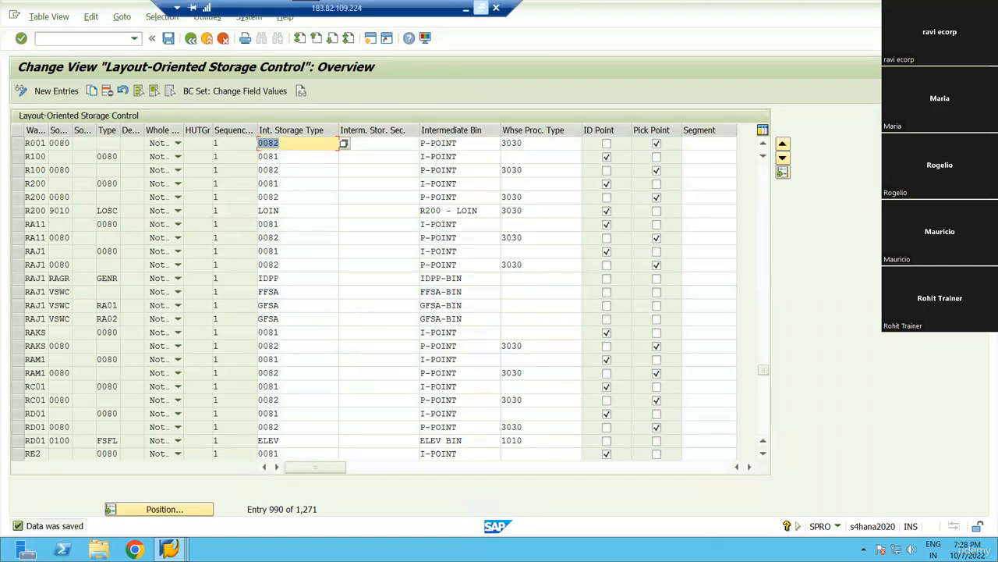
# Return to the Excel workbook's putaway diagram sheet.
pyautogui.click(482, 8)
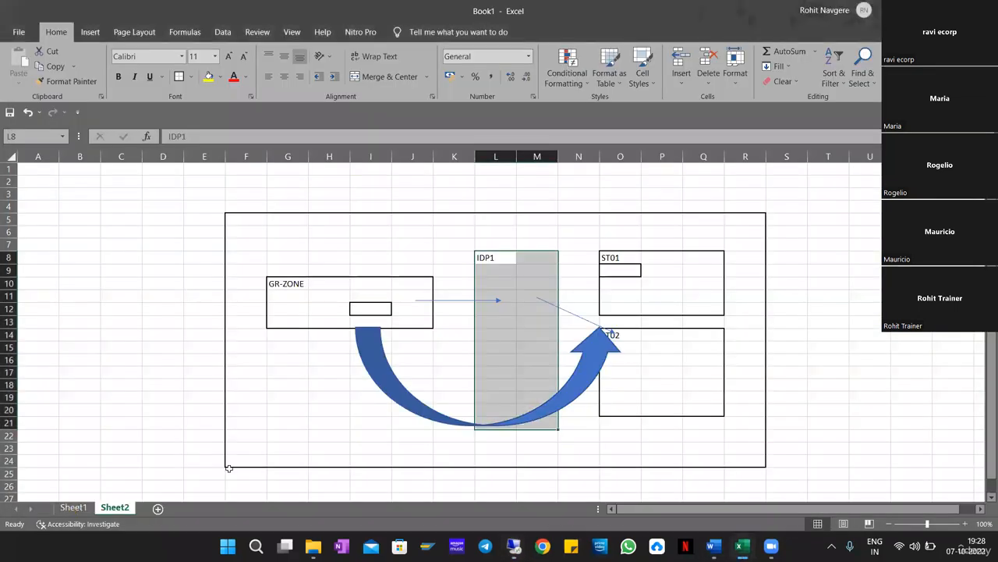
pyautogui.click(74, 507)
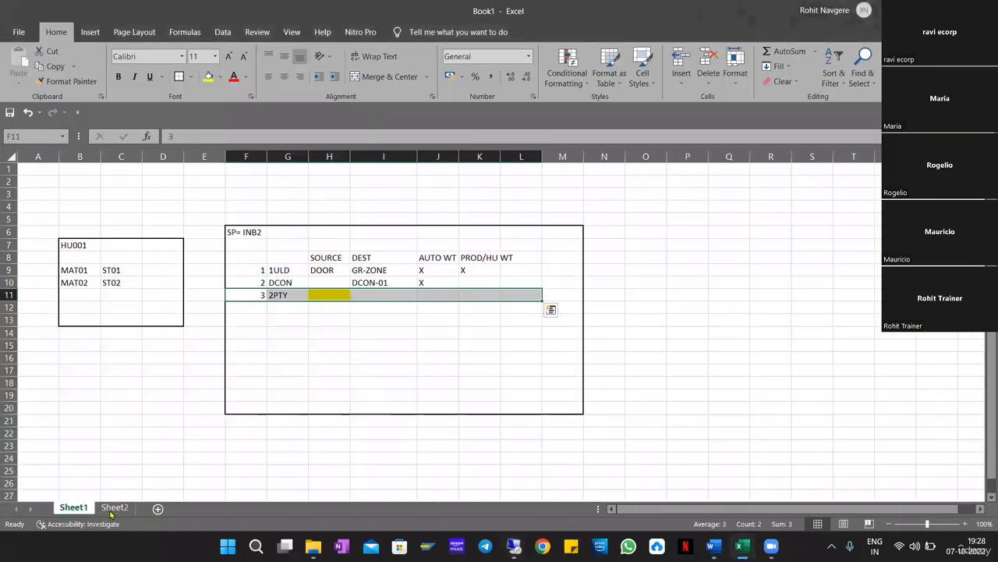
pyautogui.hotkey('ctrl', 'pagedown')
pyautogui.click(761, 338)
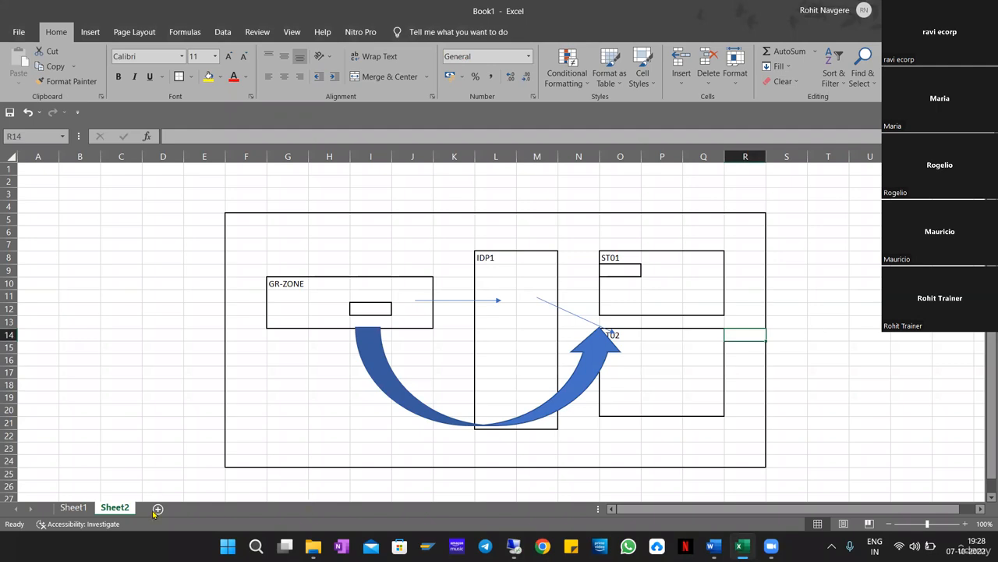
# Add a new Sheet3 and give F5:Q23 a thick outside border.
pyautogui.click(186, 508)
pyautogui.moveTo(248, 219); pyautogui.dragTo(685, 438)
pyautogui.hotkey('ctrl', 'shift', '7')
pyautogui.click(297, 331)
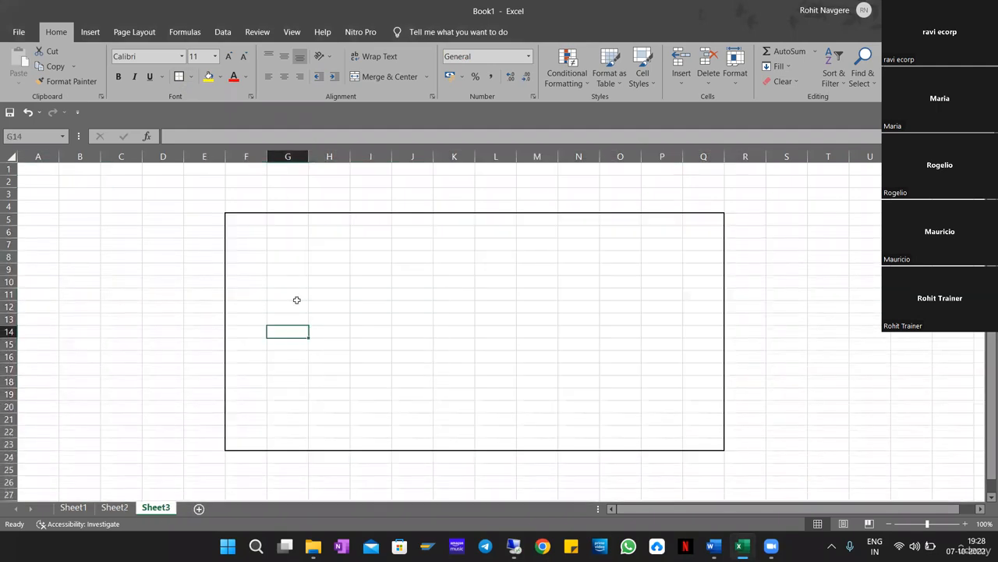
# Outline boxes G10:I17, N7:P9, N13:P17 and the narrow K7:K20 column with thin borders.
pyautogui.moveTo(287, 280); pyautogui.dragTo(390, 371)
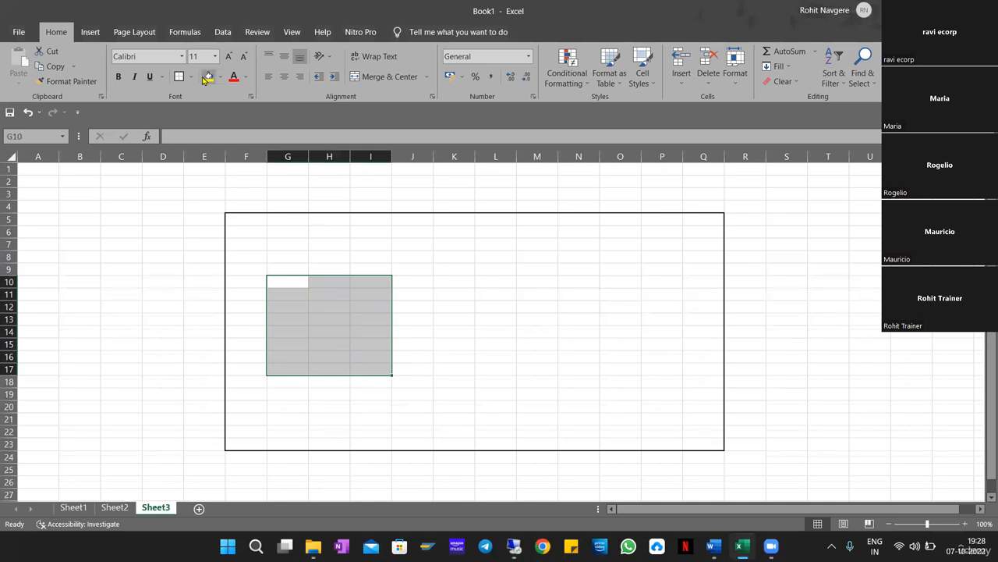
pyautogui.click(178, 76)
pyautogui.moveTo(575, 243); pyautogui.dragTo(673, 285)
pyautogui.click(178, 75)
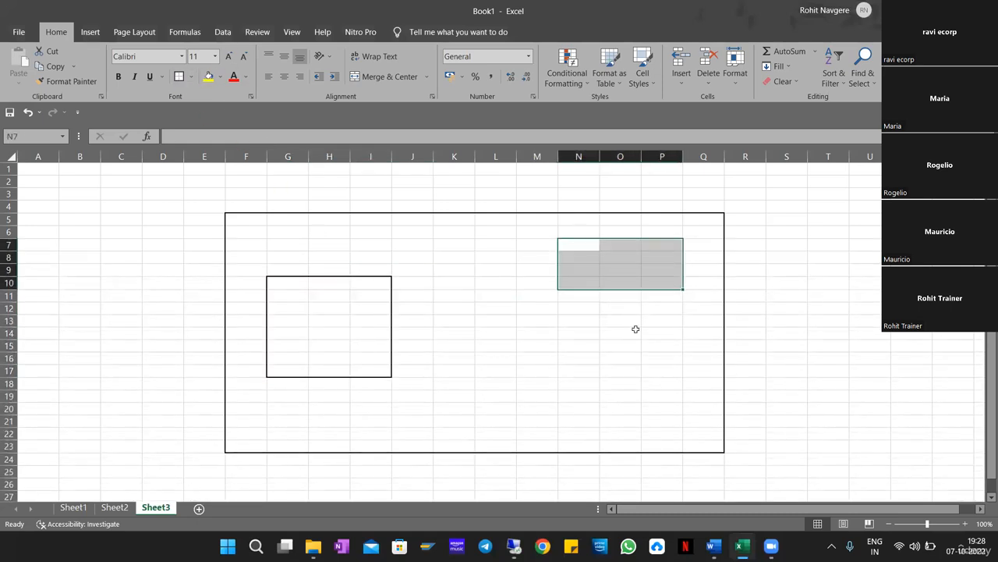
pyautogui.moveTo(582, 312); pyautogui.dragTo(661, 396)
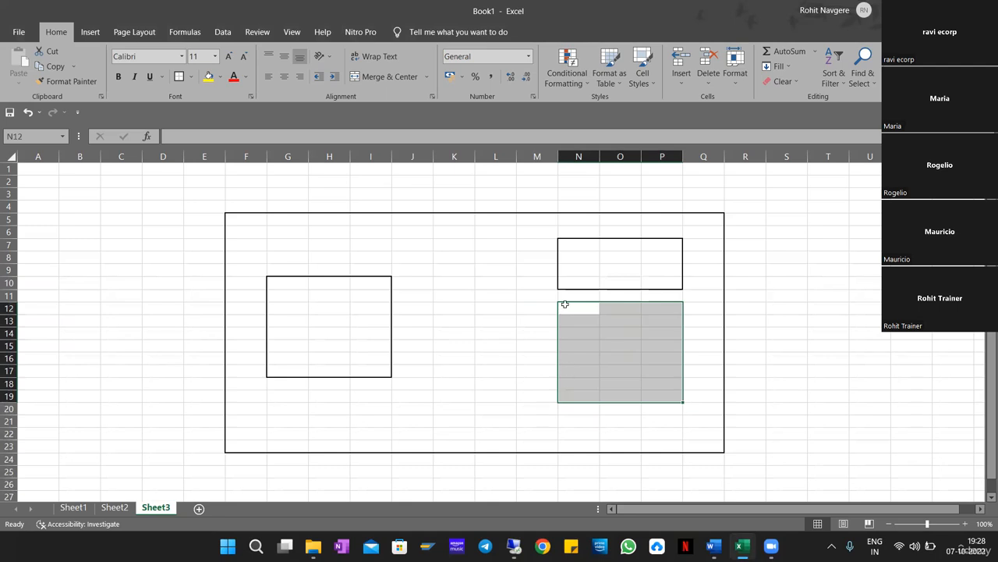
pyautogui.moveTo(573, 321); pyautogui.dragTo(660, 368)
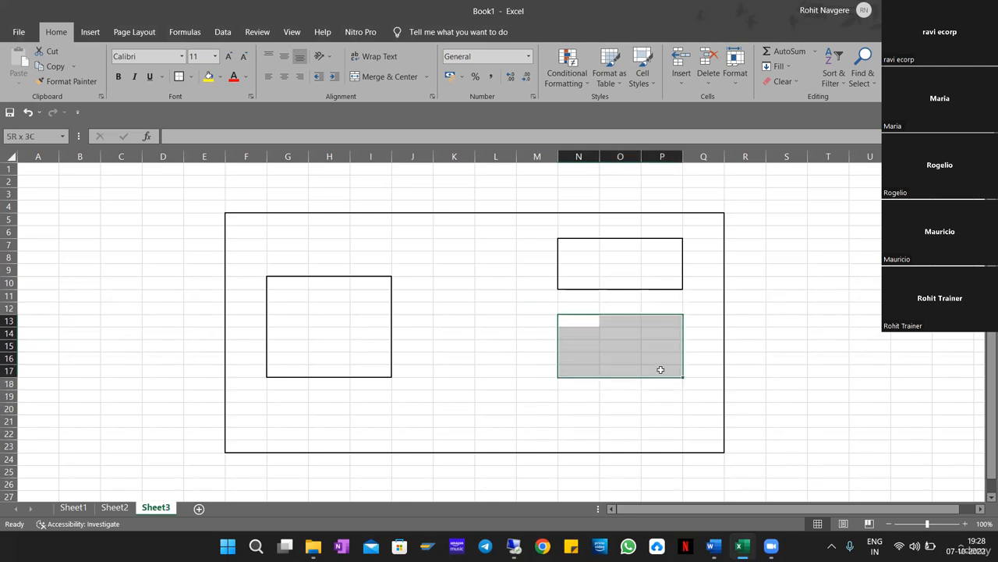
pyautogui.click(178, 76)
pyautogui.moveTo(448, 246); pyautogui.dragTo(452, 401)
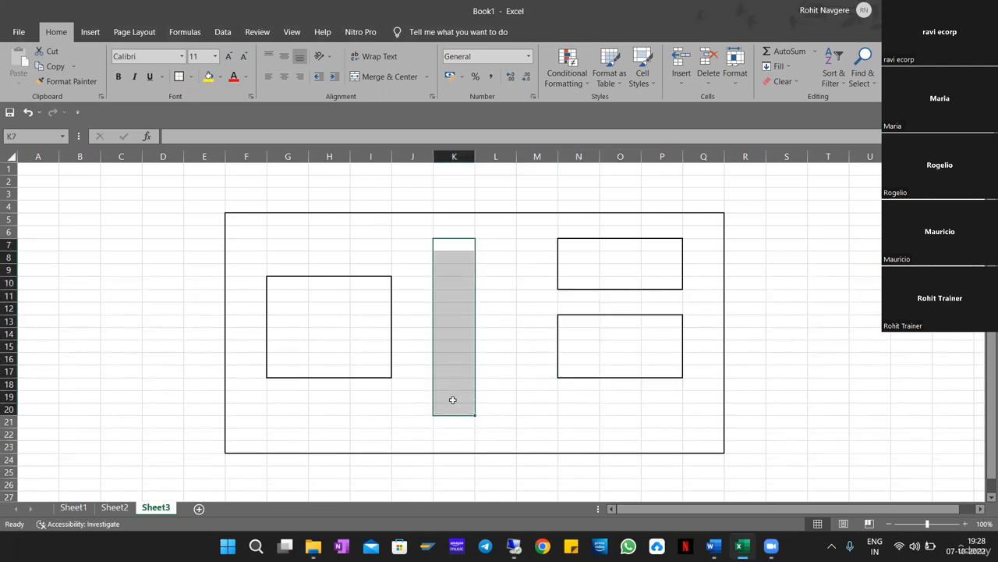
pyautogui.click(448, 247)
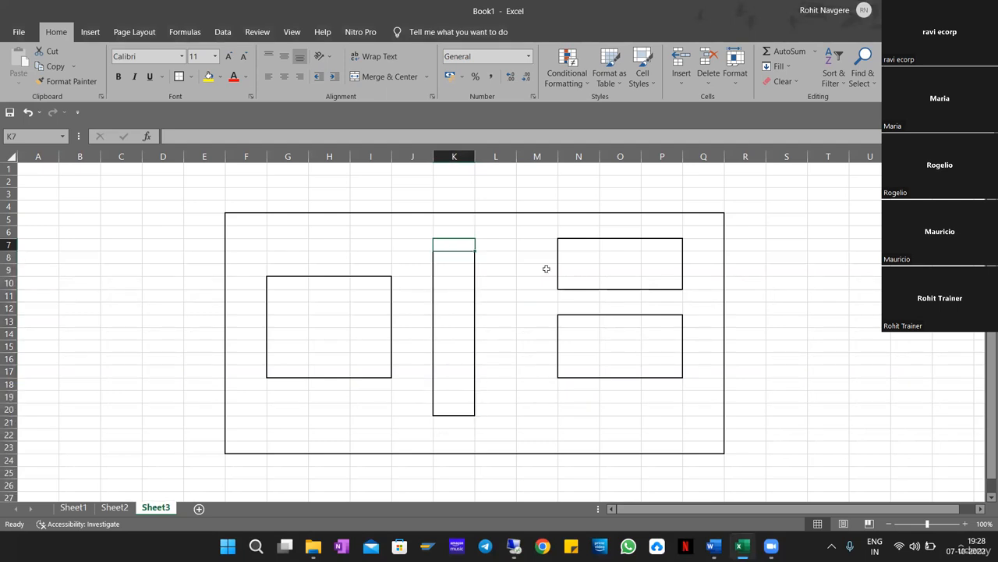
# Label the K7 column STR1 and the left box at G10 GR-ZONE.
pyautogui.write('STR1')
pyautogui.press('Return')
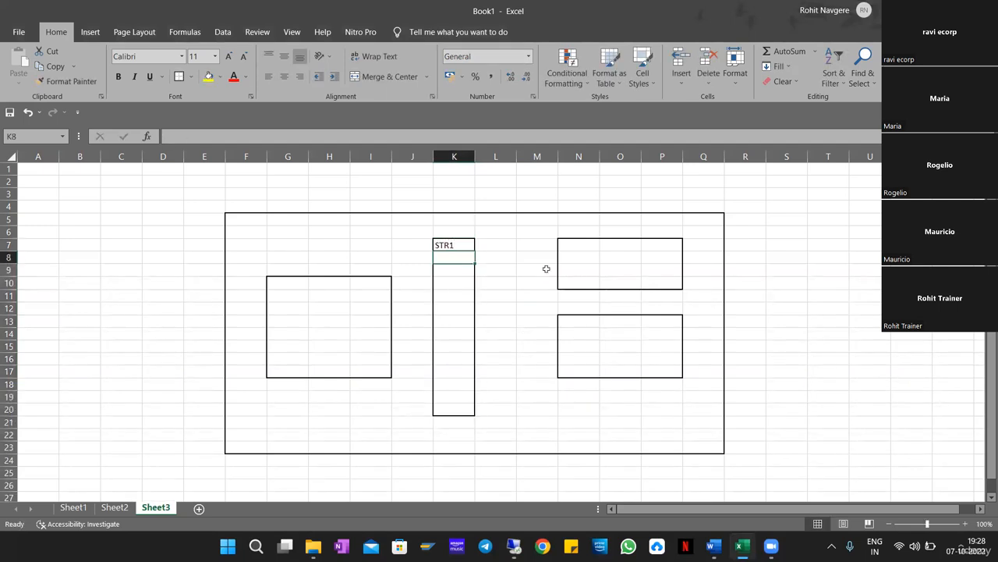
pyautogui.press('Up')
pyautogui.press('Left')
pyautogui.press('Left')
pyautogui.press('Left')
pyautogui.press('Down')
pyautogui.press('Left')
pyautogui.press('Down')
pyautogui.press('Down')
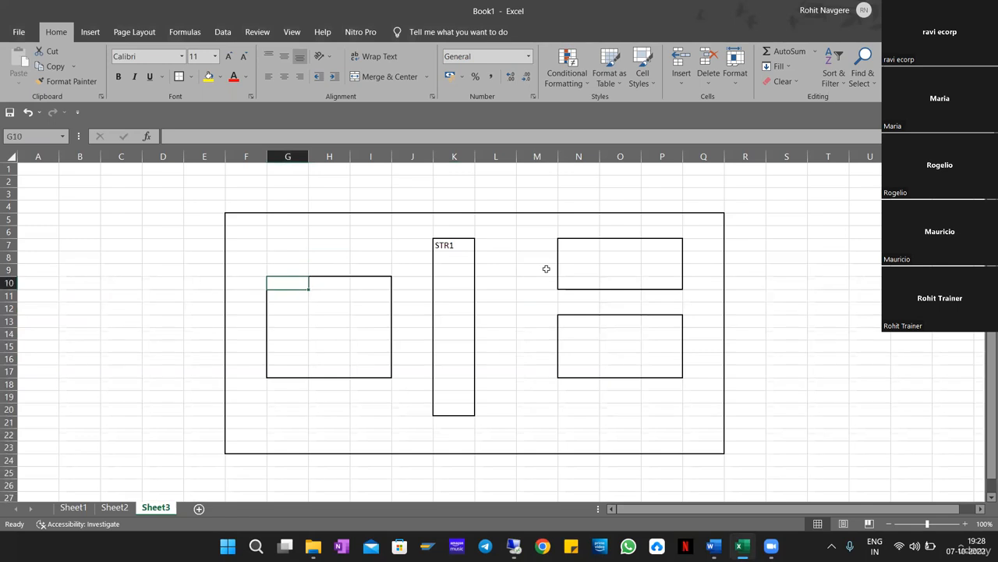
pyautogui.write('F')
pyautogui.press('BackSpace')
pyautogui.write('GR-ZONE')
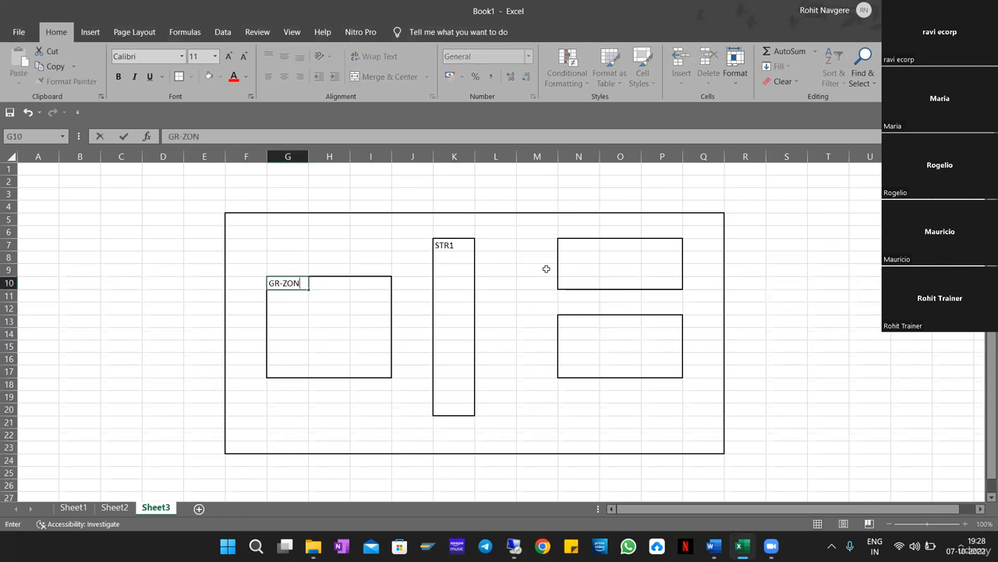
pyautogui.press('Return')
# Label the upper right box ST01 and the lower right box ST02.
pyautogui.press('Up')
pyautogui.press('Right')
pyautogui.press('Right')
pyautogui.press('Right')
pyautogui.press('Right')
pyautogui.press('Right')
pyautogui.press('Right')
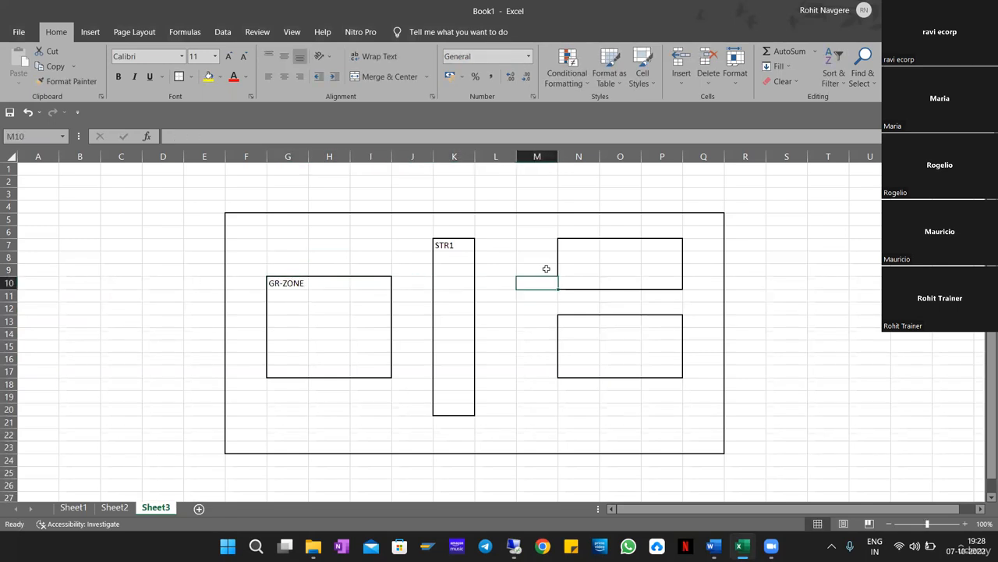
pyautogui.press('Up')
pyautogui.press('Right')
pyautogui.press('Up')
pyautogui.press('Up')
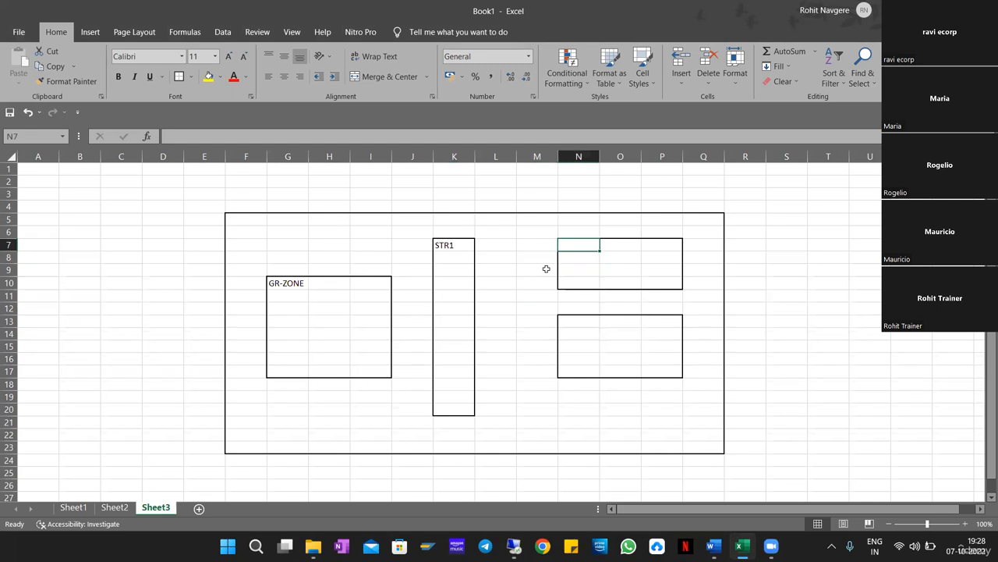
pyautogui.write('ST01')
pyautogui.press('Return')
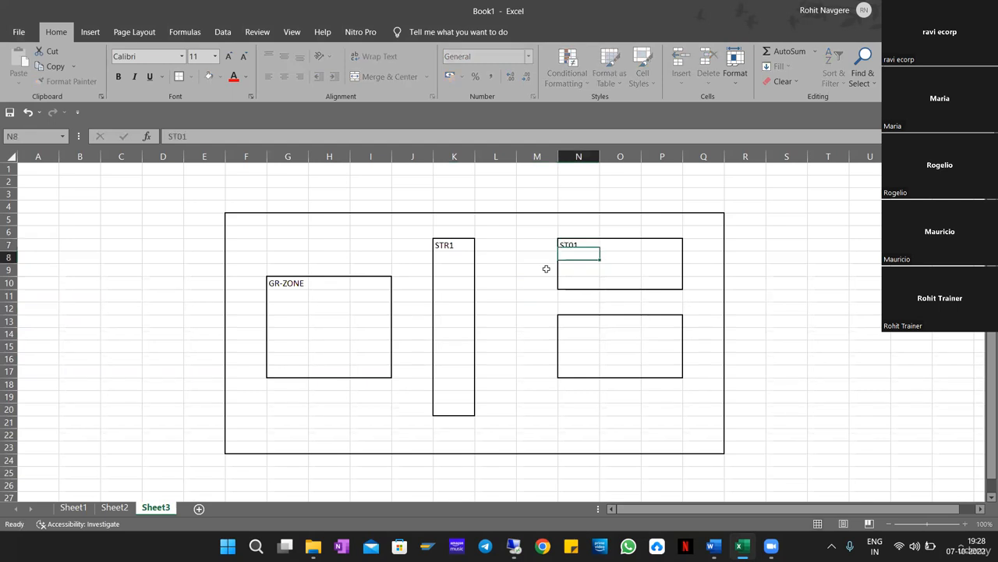
pyautogui.press('Down')
pyautogui.press('Down')
pyautogui.press('Down')
pyautogui.press('Down')
pyautogui.press('Down')
pyautogui.write('ST02')
pyautogui.press('Return')
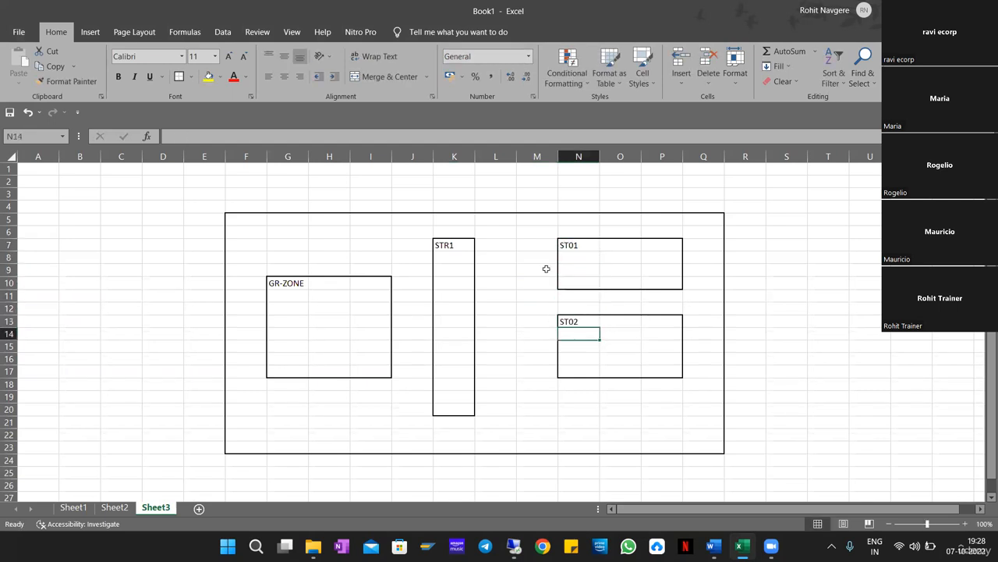
pyautogui.click(503, 364)
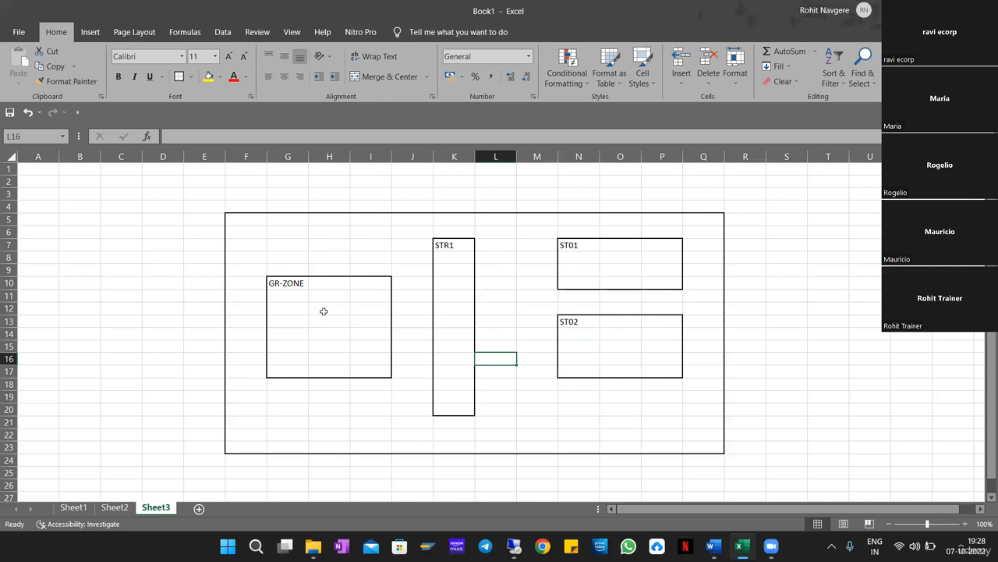
pyautogui.click(287, 285)
pyautogui.click(603, 243)
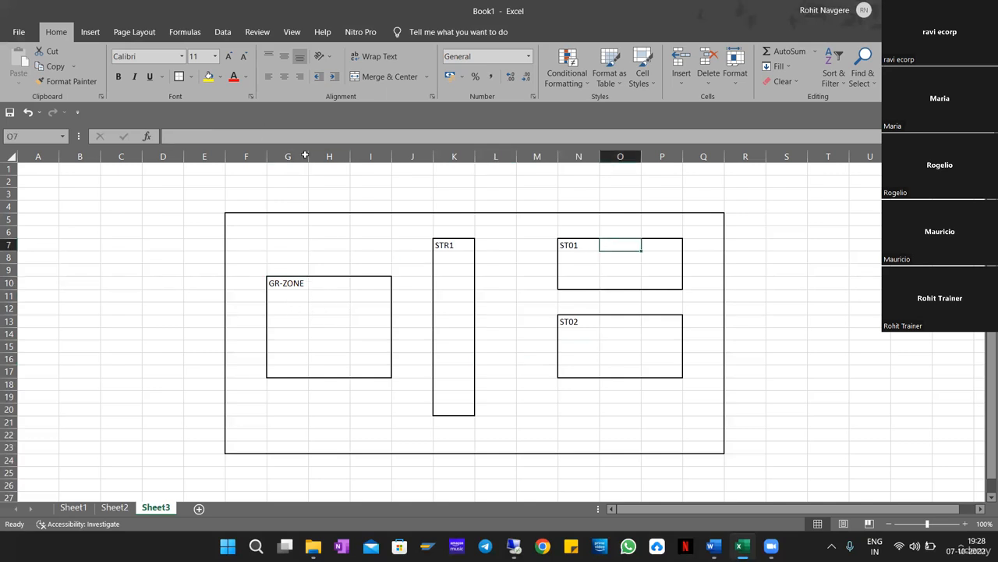
pyautogui.moveTo(445, 245); pyautogui.dragTo(457, 404)
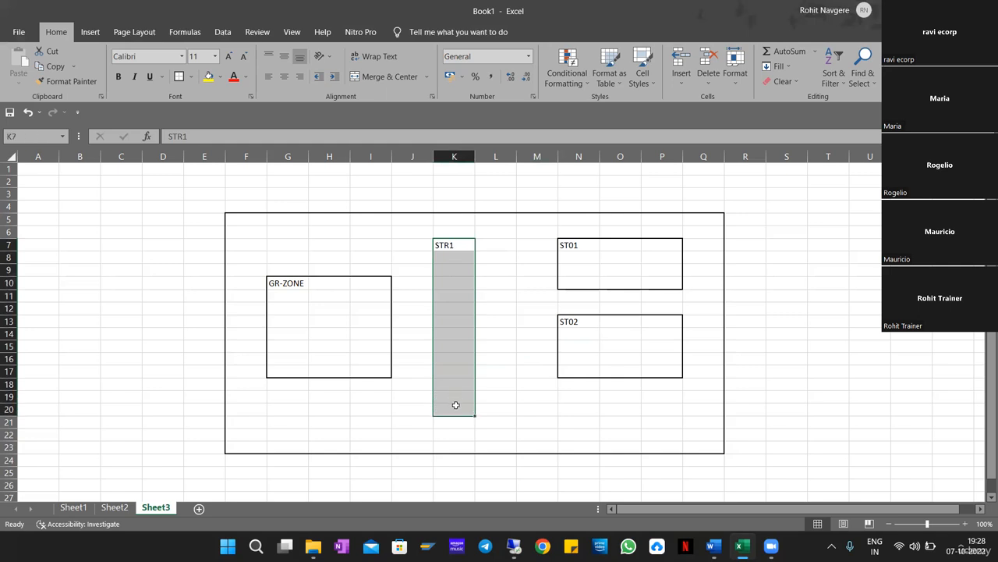
pyautogui.click(282, 286)
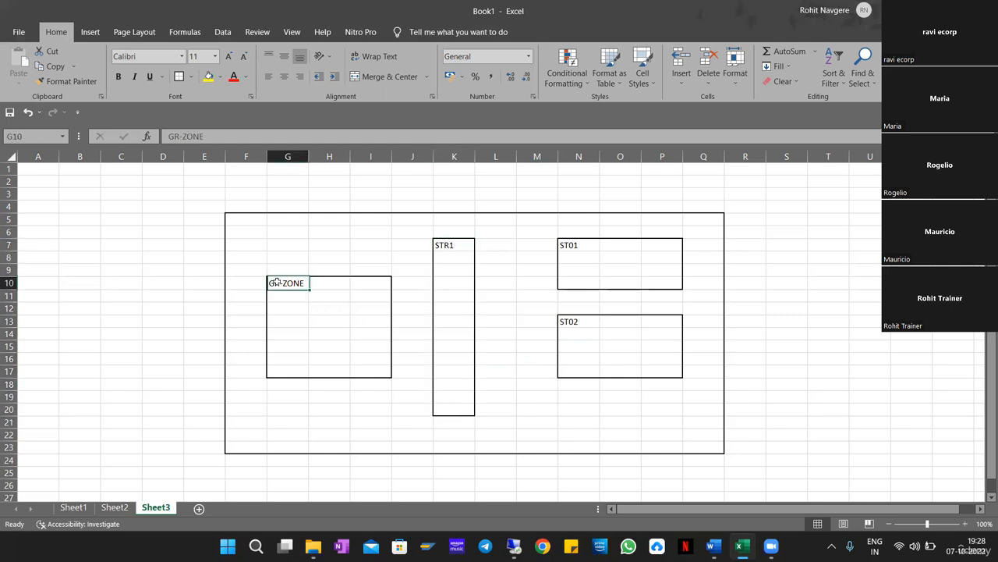
pyautogui.click(468, 267)
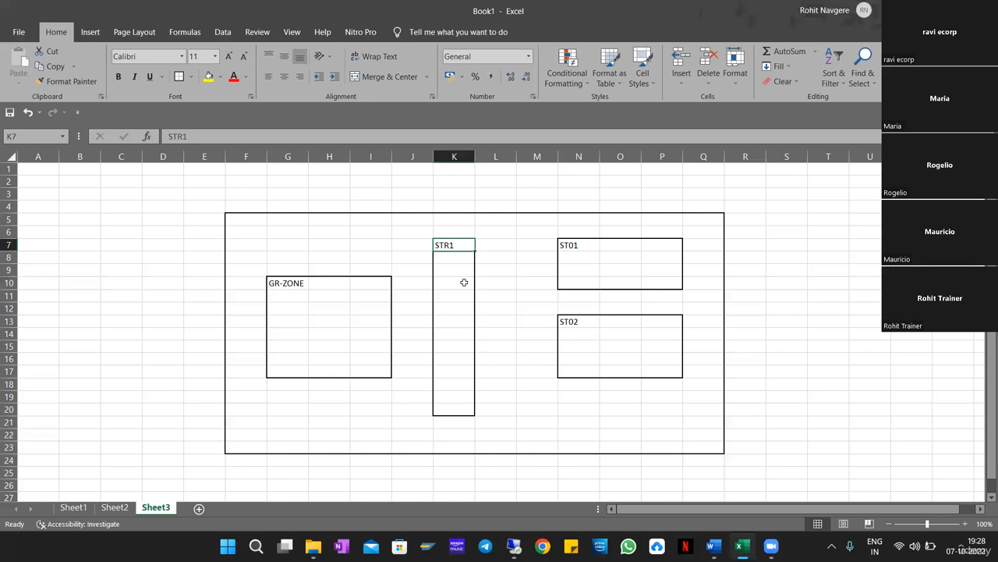
pyautogui.moveTo(459, 245); pyautogui.dragTo(457, 410)
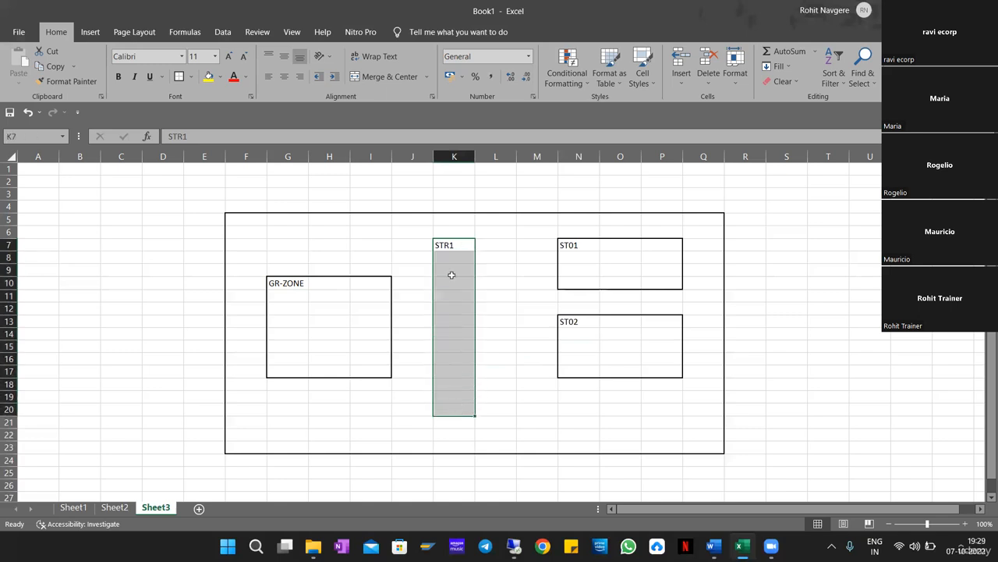
pyautogui.moveTo(450, 241); pyautogui.dragTo(449, 406)
pyautogui.moveTo(575, 322); pyautogui.dragTo(627, 363)
pyautogui.click(332, 319)
pyautogui.moveTo(299, 290); pyautogui.dragTo(343, 360)
pyautogui.moveTo(559, 330); pyautogui.dragTo(663, 368)
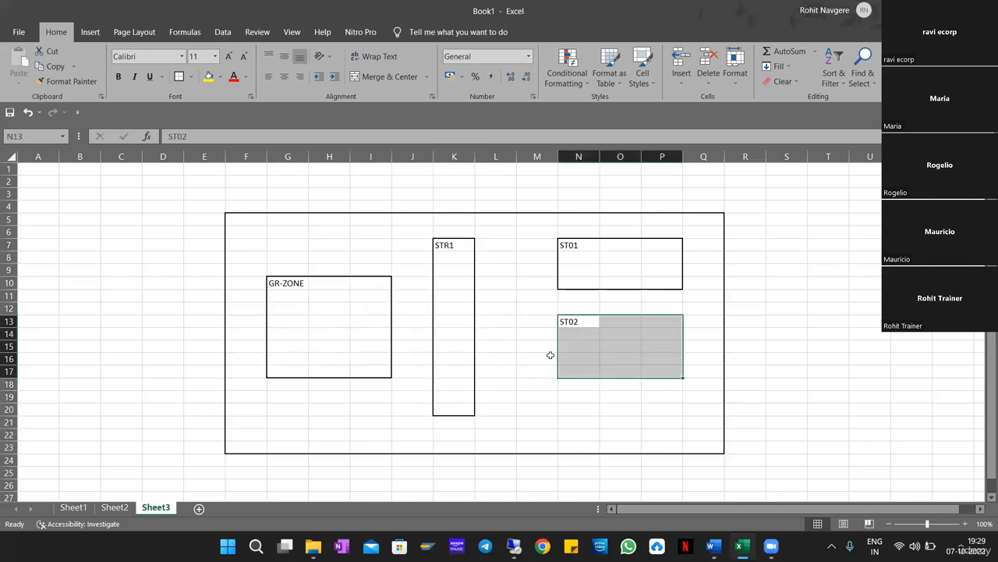
pyautogui.click(286, 283)
pyautogui.click(441, 246)
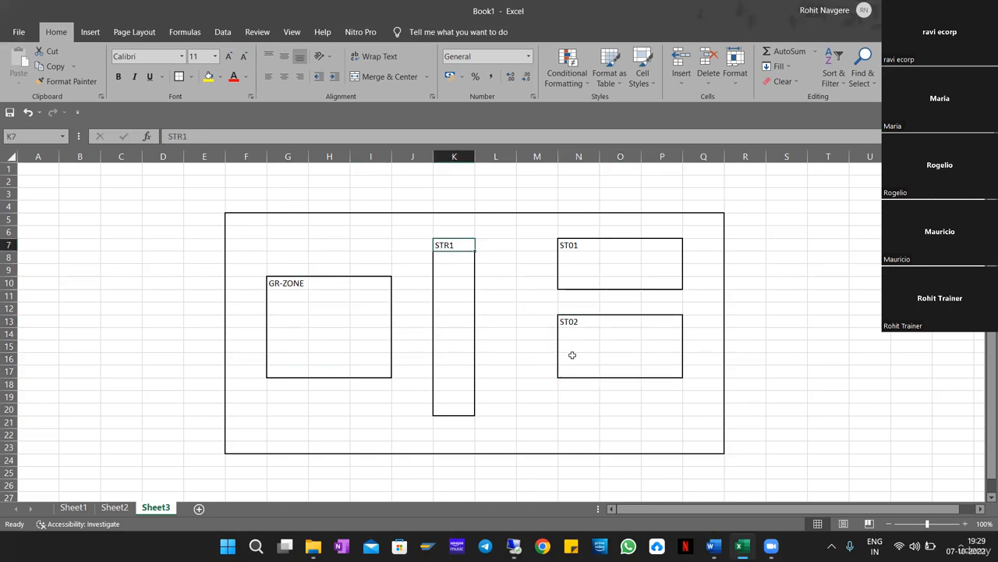
pyautogui.click(581, 322)
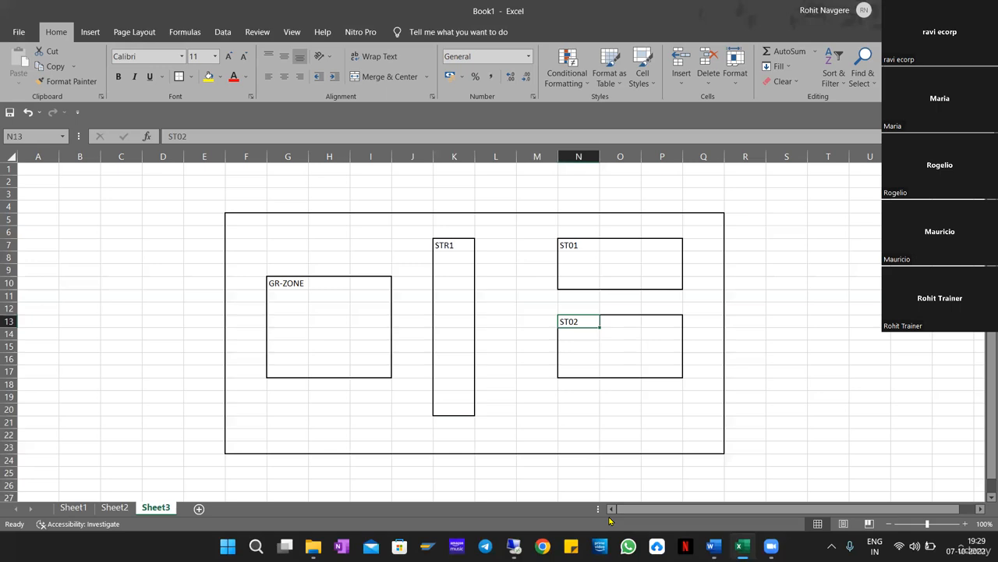
pyautogui.moveTo(515, 545)
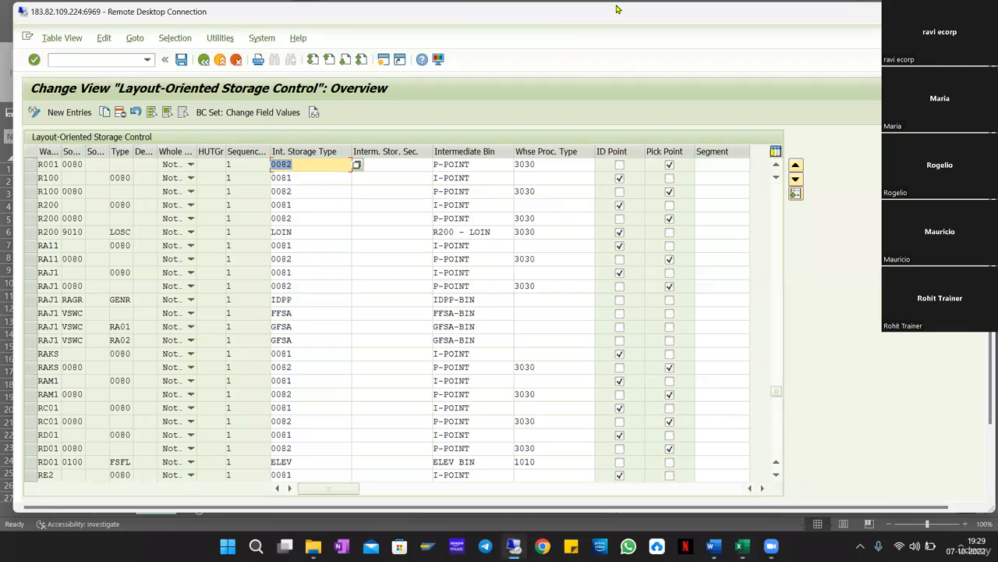
# Bring the SAP session back full-screen and exit the storage control table to the IMG tree.
pyautogui.hotkey('alt', 'Tab')
pyautogui.hotkey('alt', 'Tab')
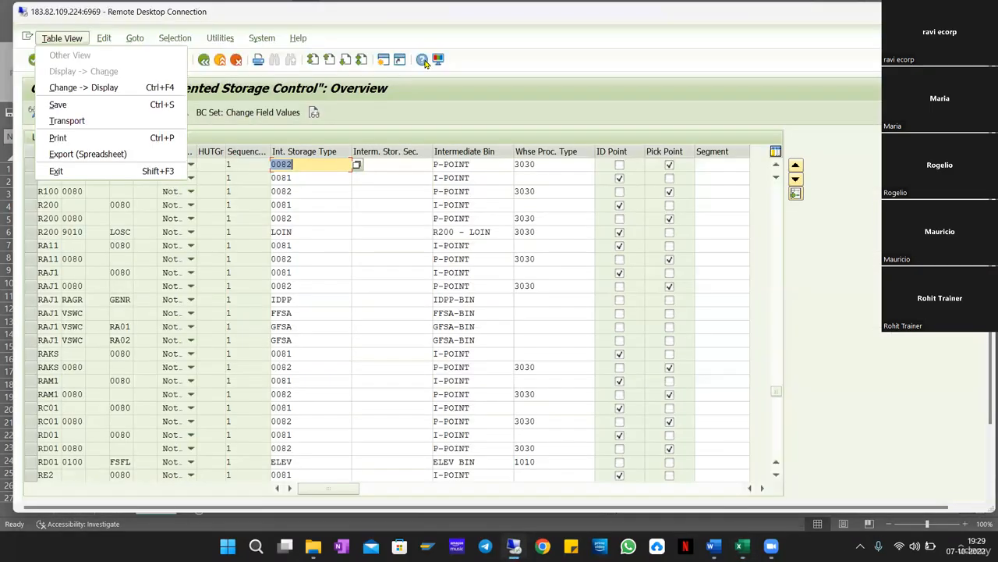
pyautogui.doubleClick(328, 12)
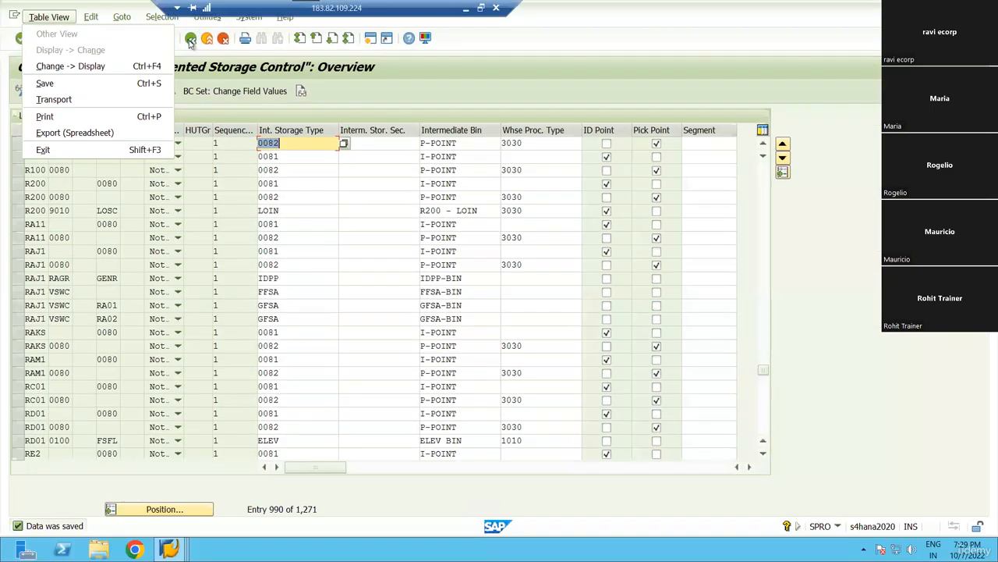
pyautogui.click(189, 41)
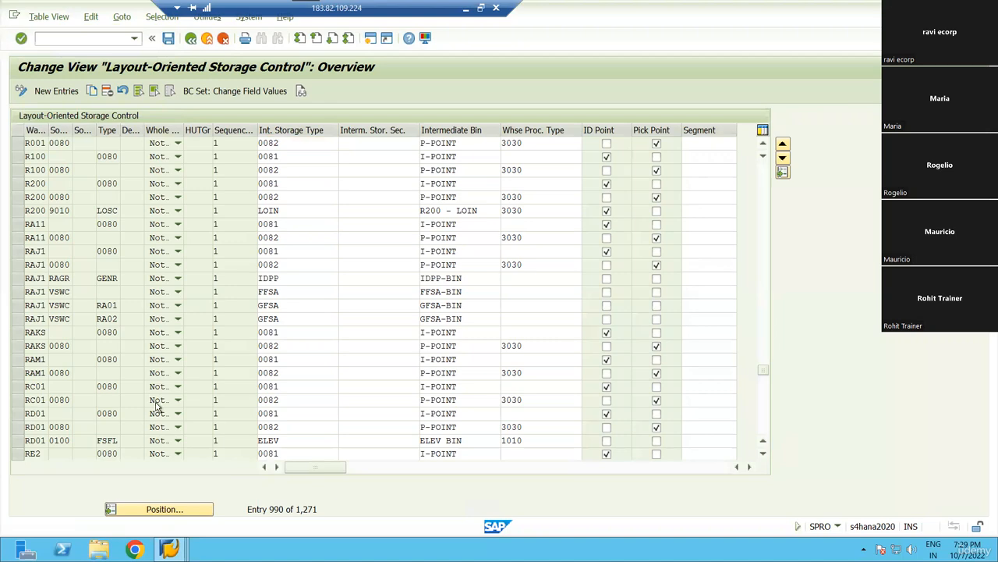
pyautogui.press('F3')
# Collapse Warehouse Task, expand Master Data and execute Define Storage Types.
pyautogui.click(58, 340)
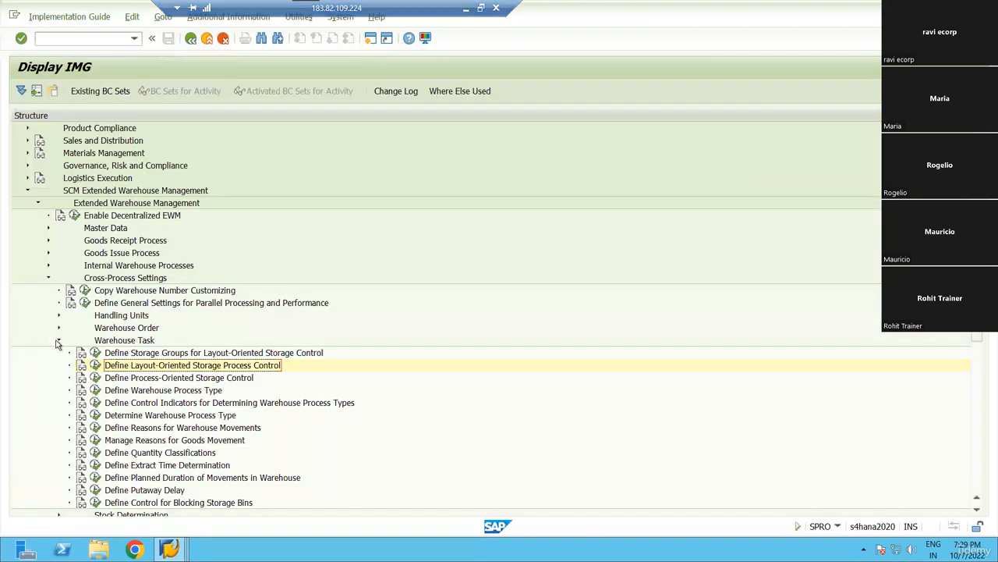
pyautogui.click(48, 228)
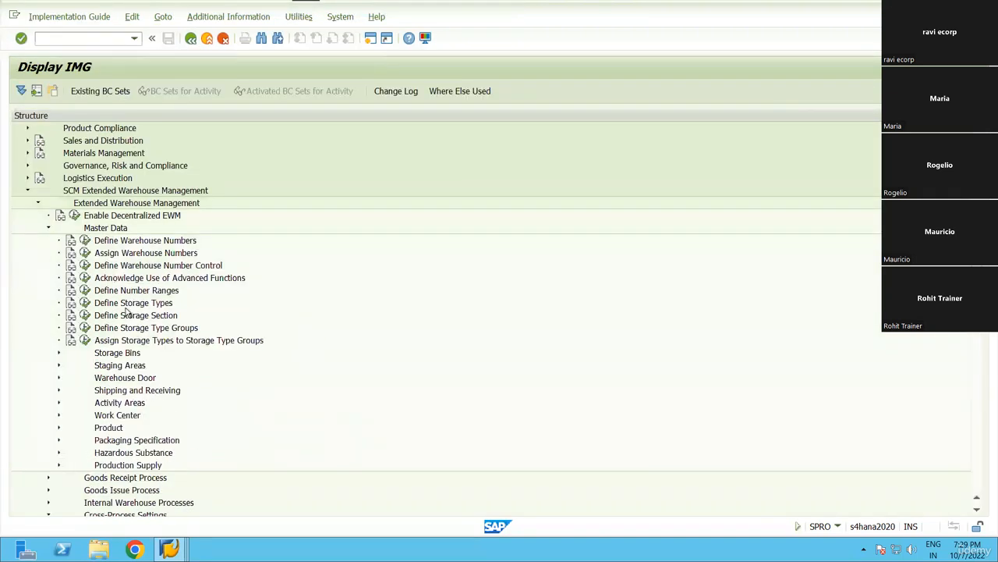
pyautogui.click(85, 303)
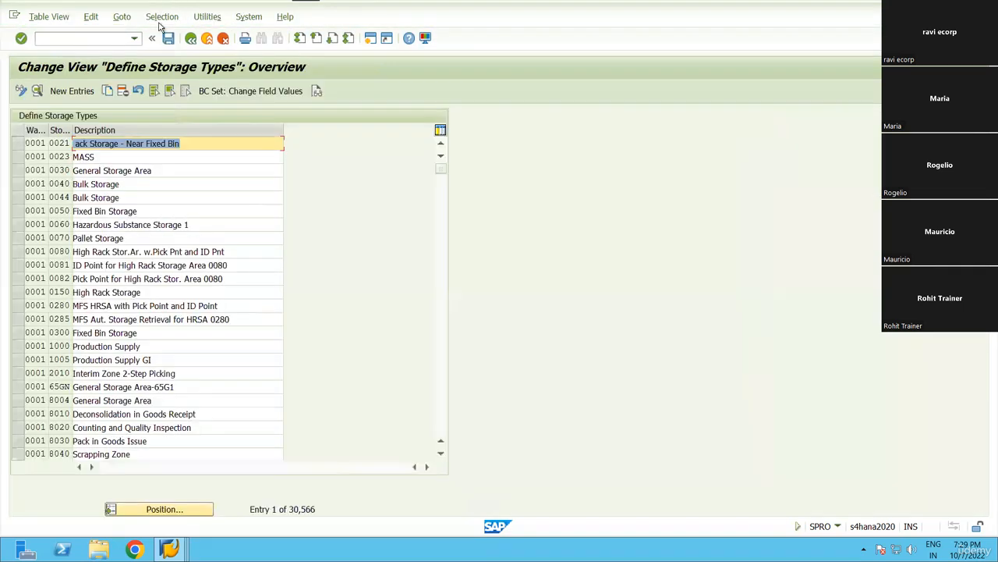
# Position the storage type list on warehouse RN99, storage type ST01.
pyautogui.click(161, 16)
pyautogui.click(162, 34)
pyautogui.scroll(-12, 70, 242)
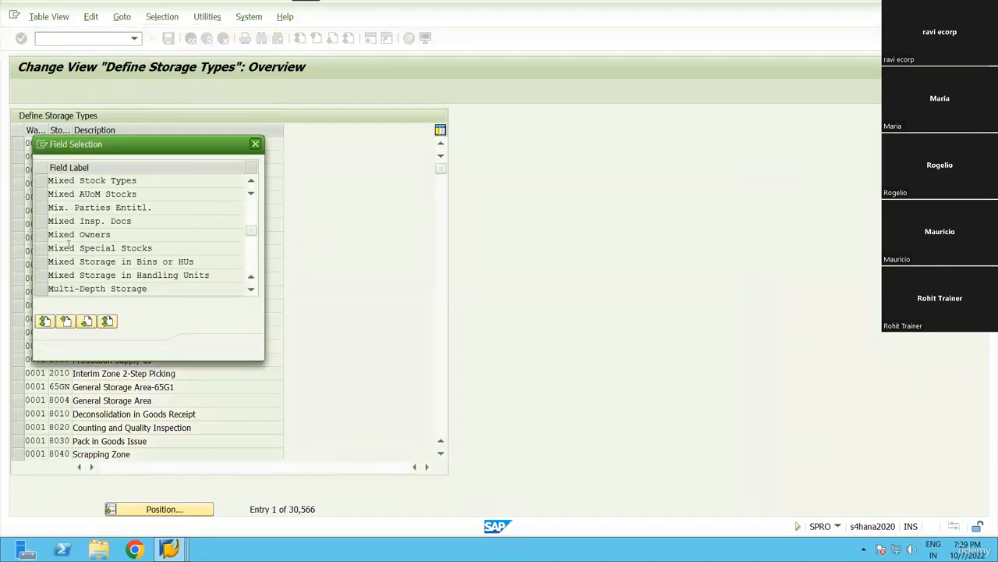
pyautogui.press('Escape')
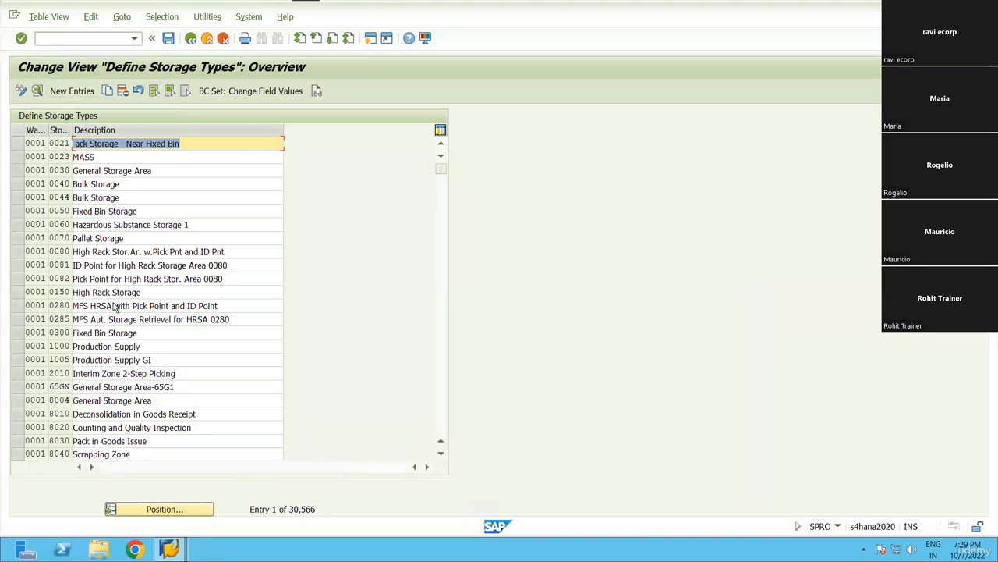
pyautogui.scroll(-3, 117, 312)
pyautogui.click(164, 509)
pyautogui.write('RN')
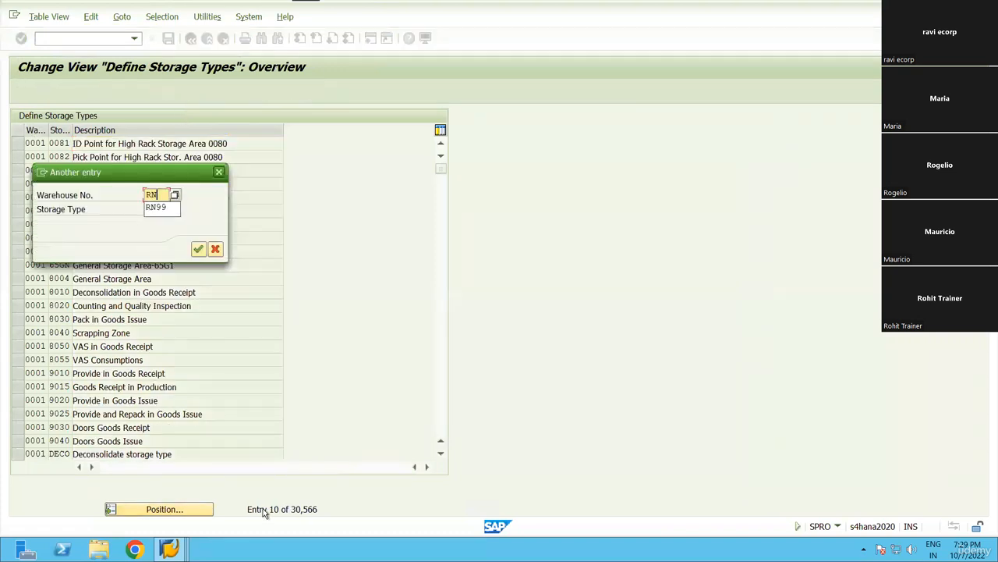
pyautogui.write('99')
pyautogui.press('Tab')
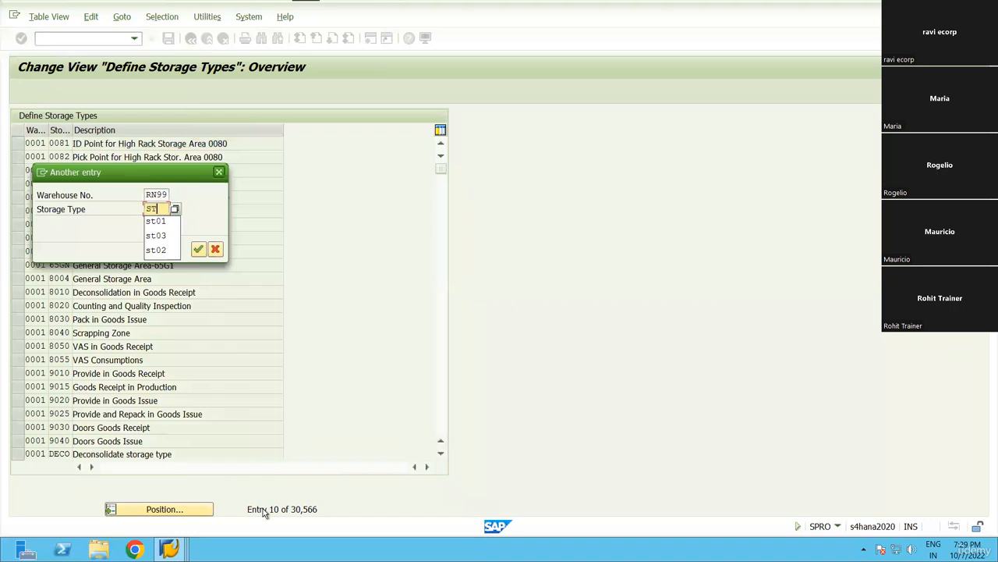
pyautogui.write('ST01')
pyautogui.press('Return')
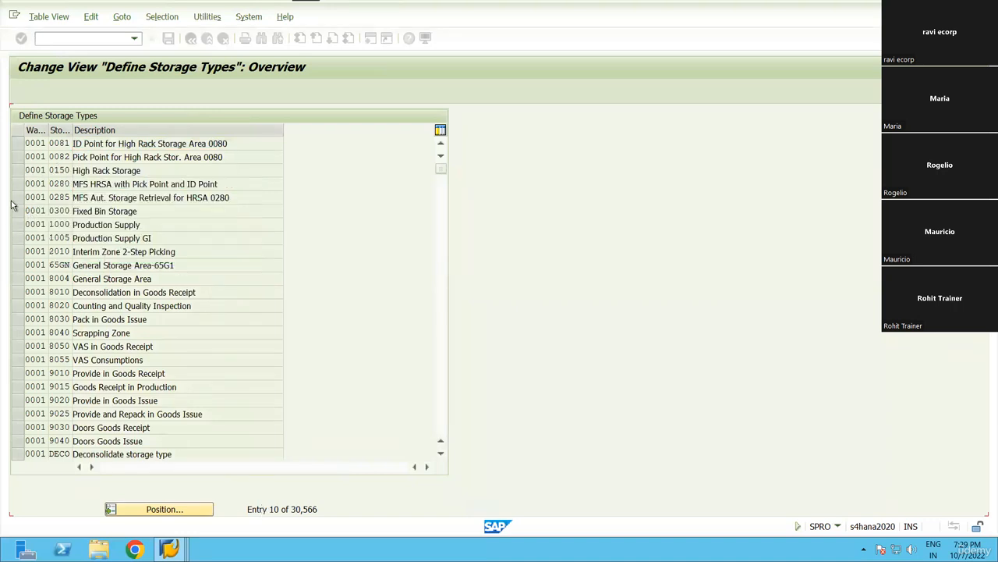
# Open ST01's details, type the description 'Stairs for RN', then discard the change.
pyautogui.click(37, 91)
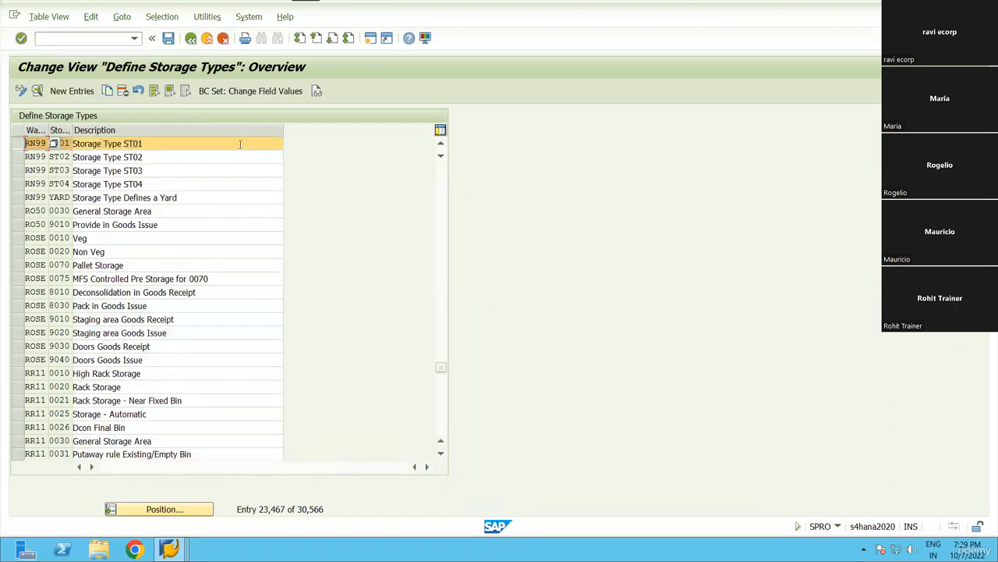
pyautogui.write('stA')
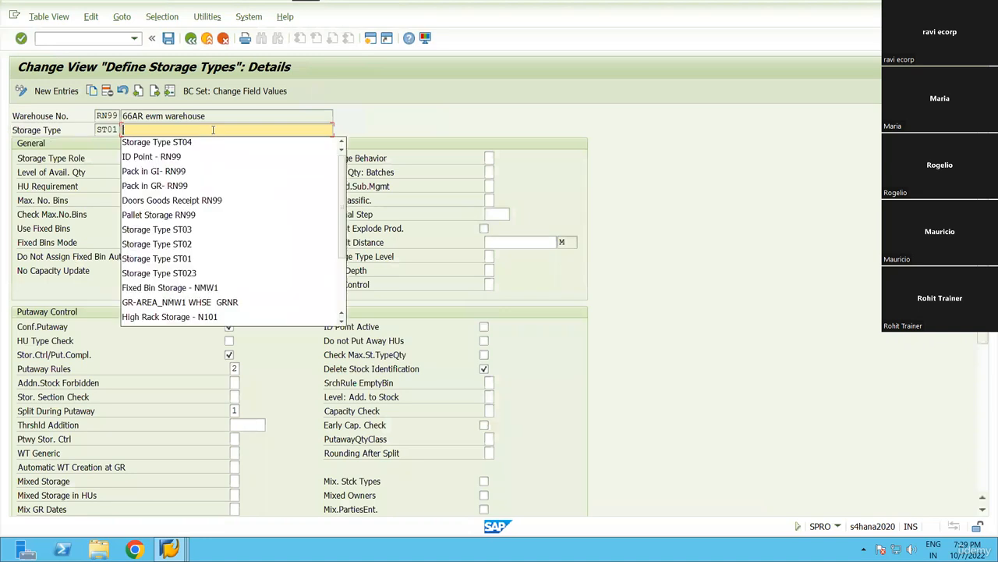
pyautogui.press('BackSpace')
pyautogui.press('BackSpace')
pyautogui.press('BackSpace')
pyautogui.write('Stairs')
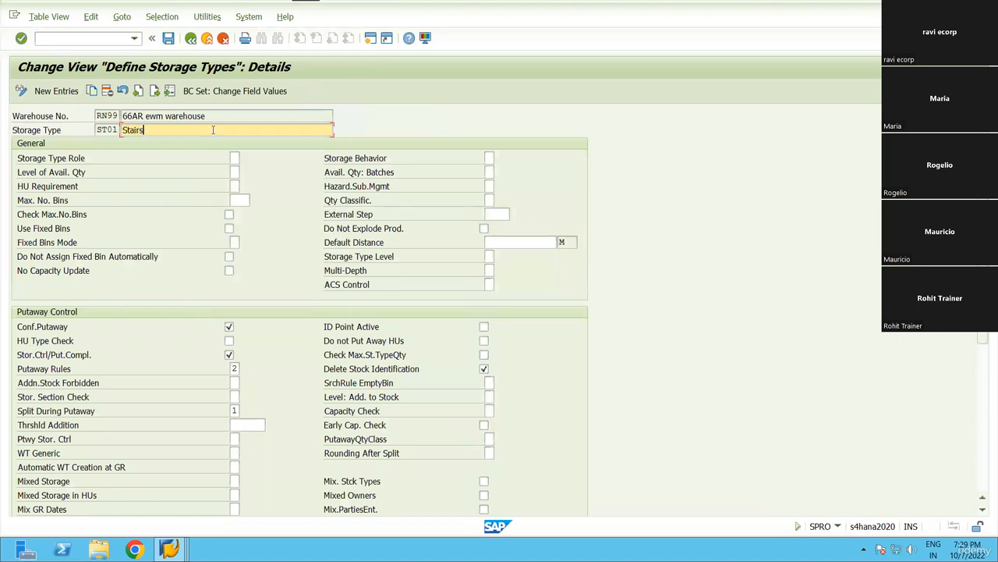
pyautogui.write(' for RN99')
pyautogui.hotkey('ctrl', 's')
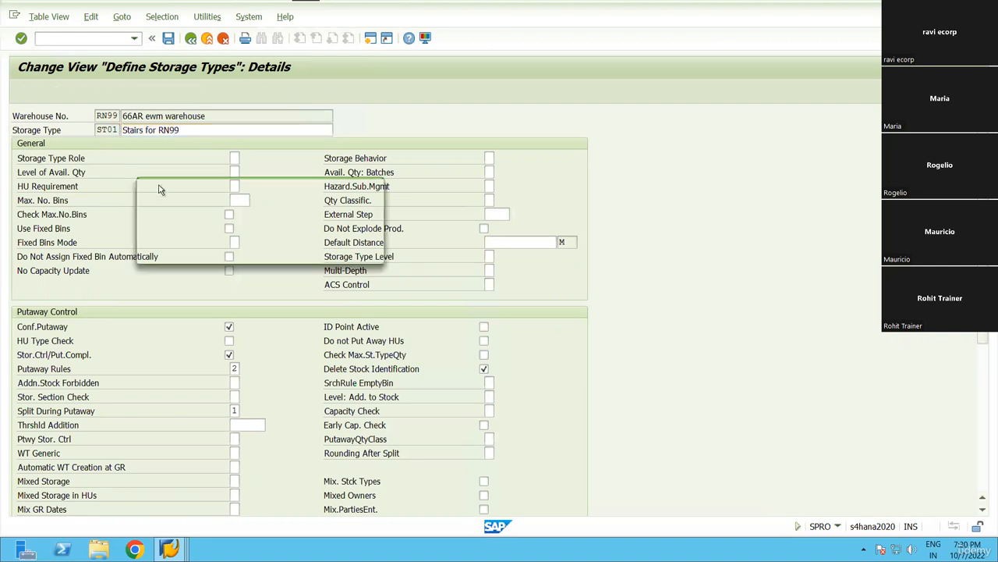
pyautogui.click(260, 252)
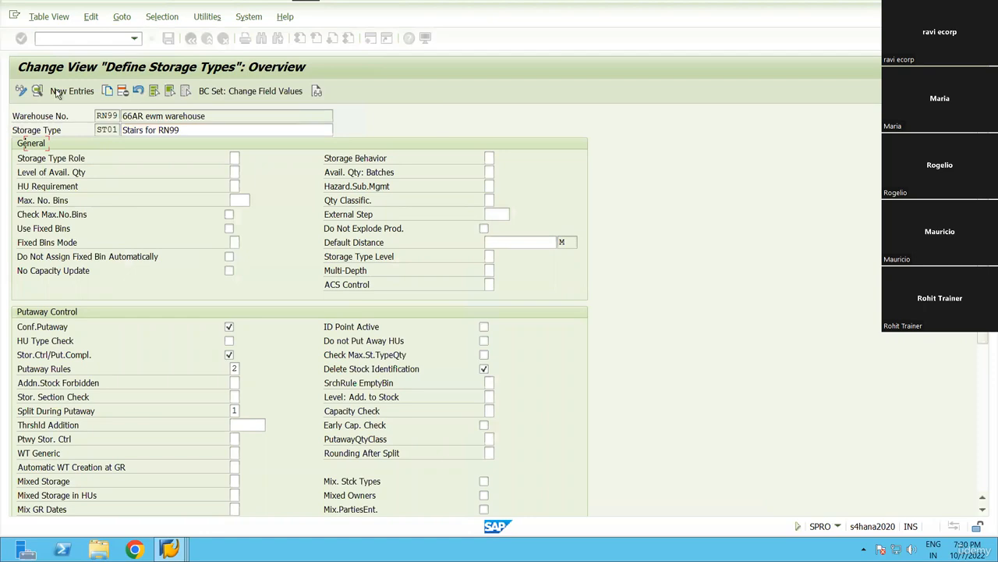
# Copy ST01 as new storage type STR1 with description 'Stairs for RN99'.
pyautogui.press('F6')
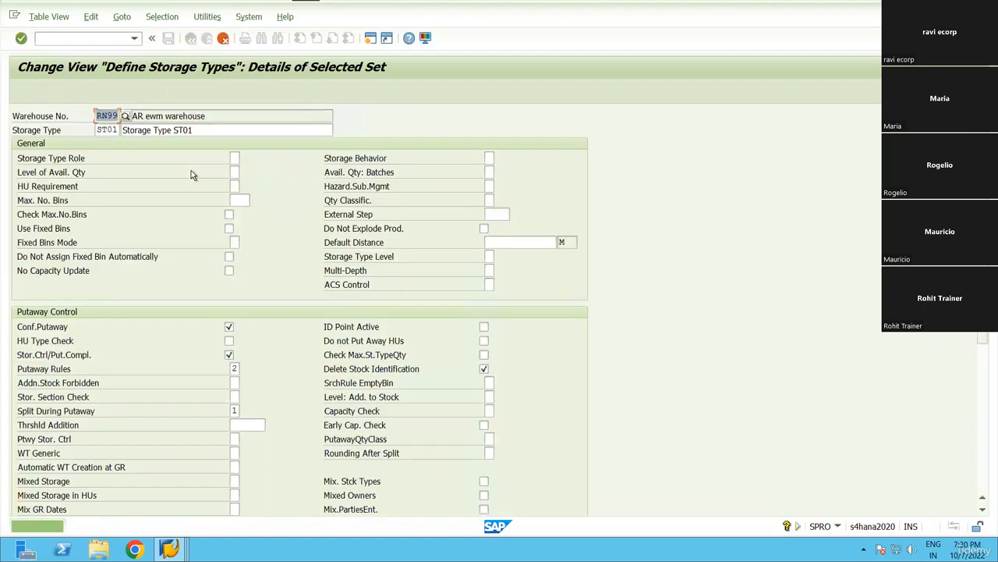
pyautogui.write('str1')
pyautogui.press('Tab')
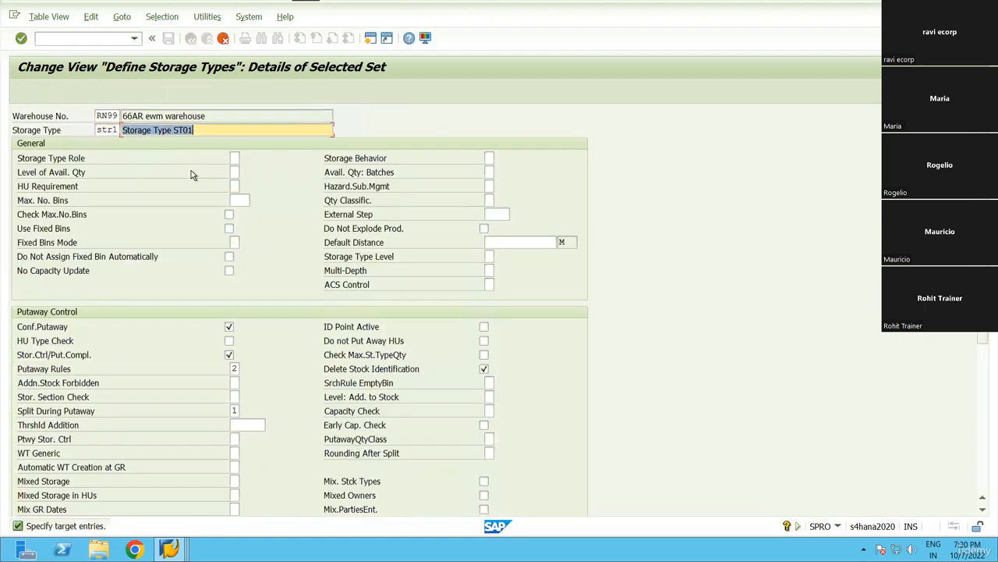
pyautogui.press('BackSpace')
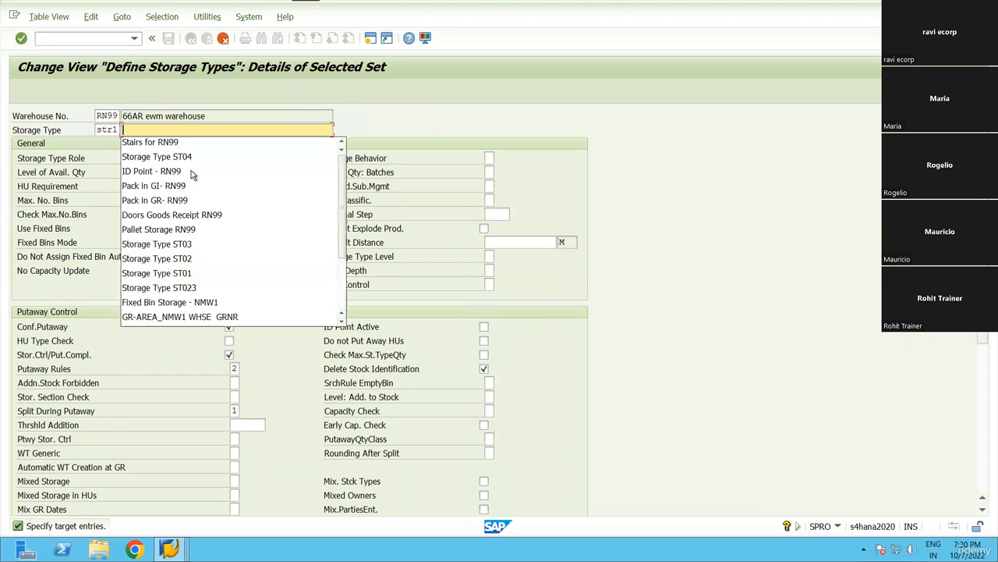
pyautogui.press('Down')
pyautogui.press('Return')
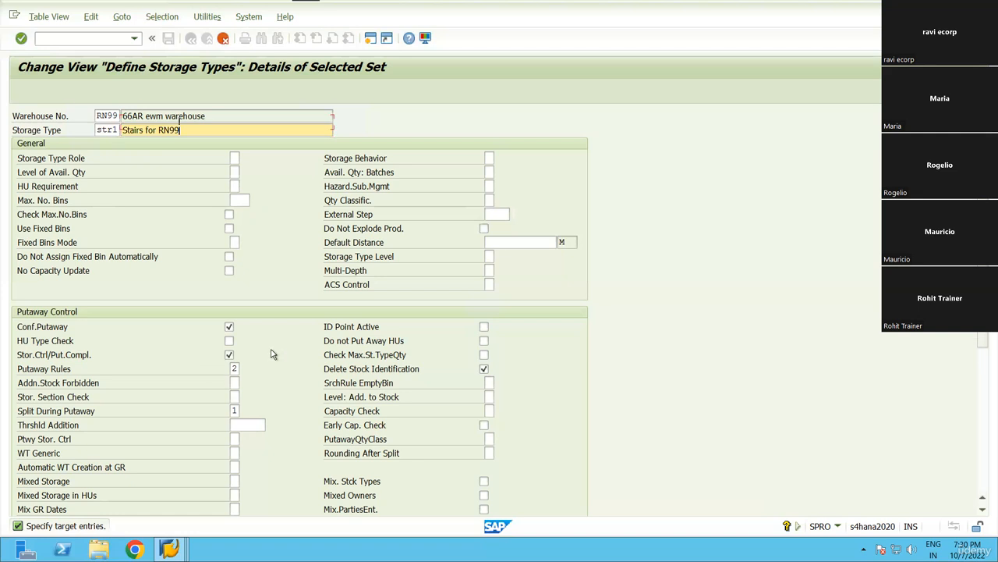
# Turn off putaway completion control, set putaway rule 4 (General Storage Area) and leave split blank.
pyautogui.scroll(-1, 273, 353)
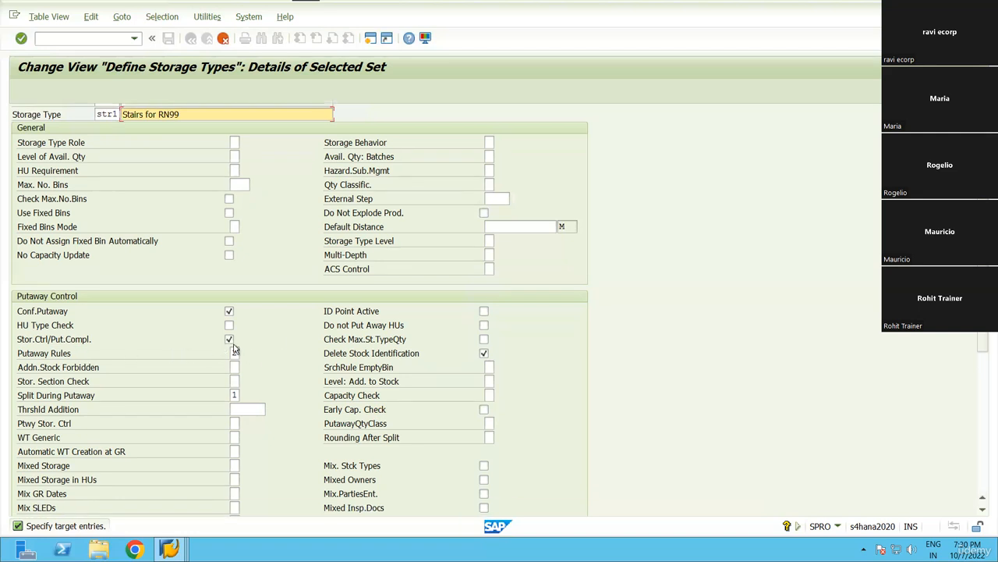
pyautogui.click(228, 339)
pyautogui.click(236, 353)
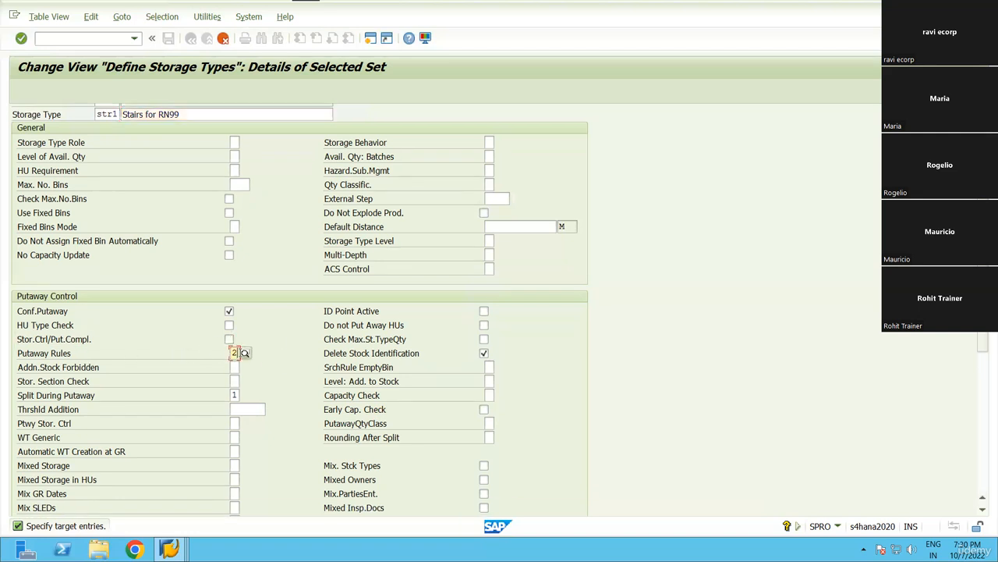
pyautogui.click(245, 352)
pyautogui.doubleClick(108, 182)
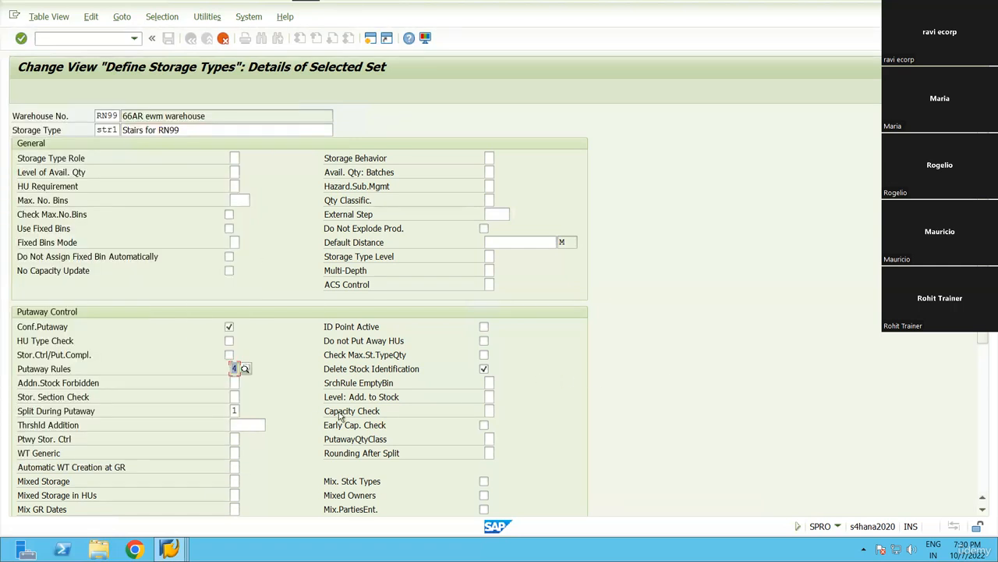
pyautogui.scroll(-1, 335, 411)
pyautogui.click(234, 396)
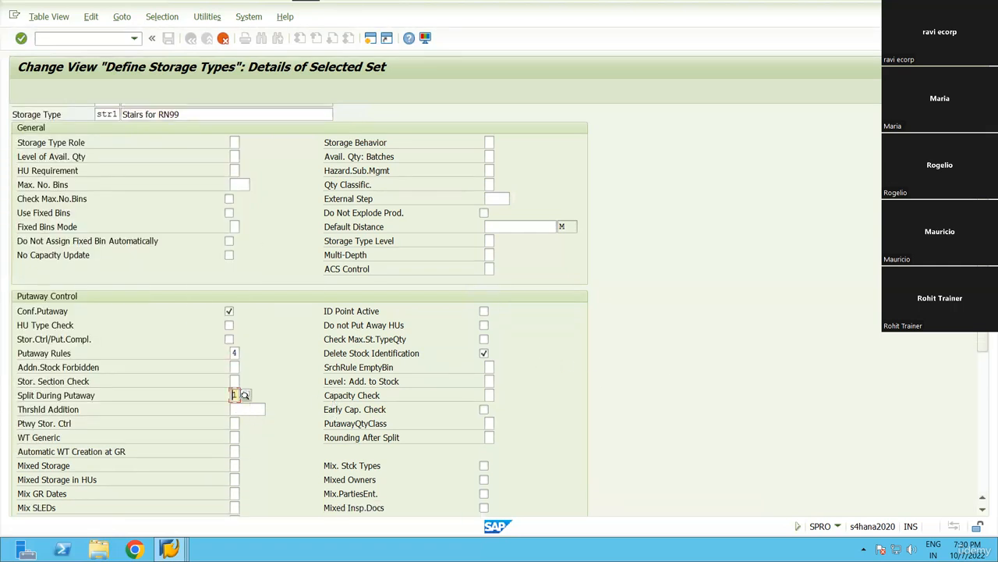
pyautogui.click(245, 396)
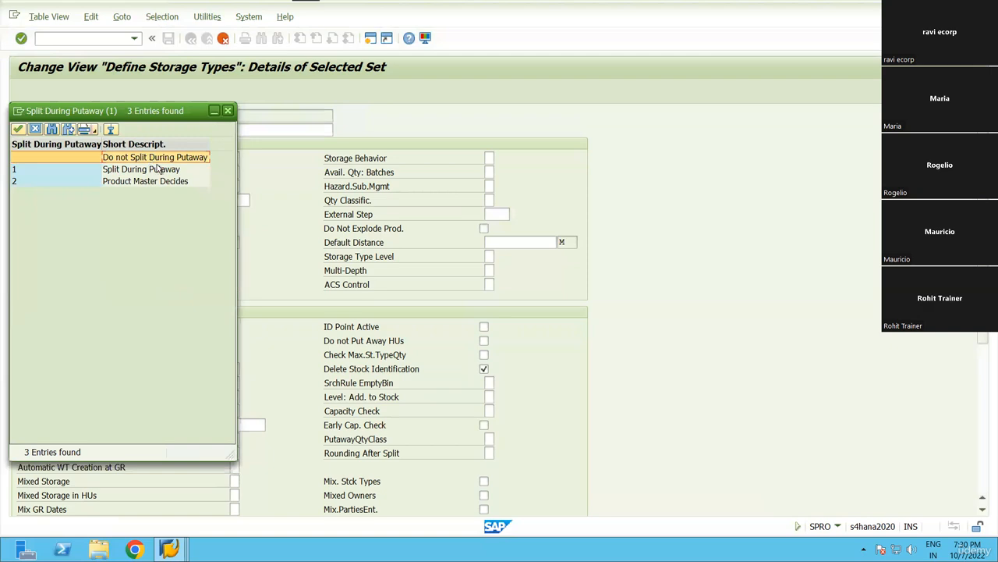
pyautogui.press('Escape')
# Save storage type STR1 under the customizing request.
pyautogui.scroll(-5, 276, 433)
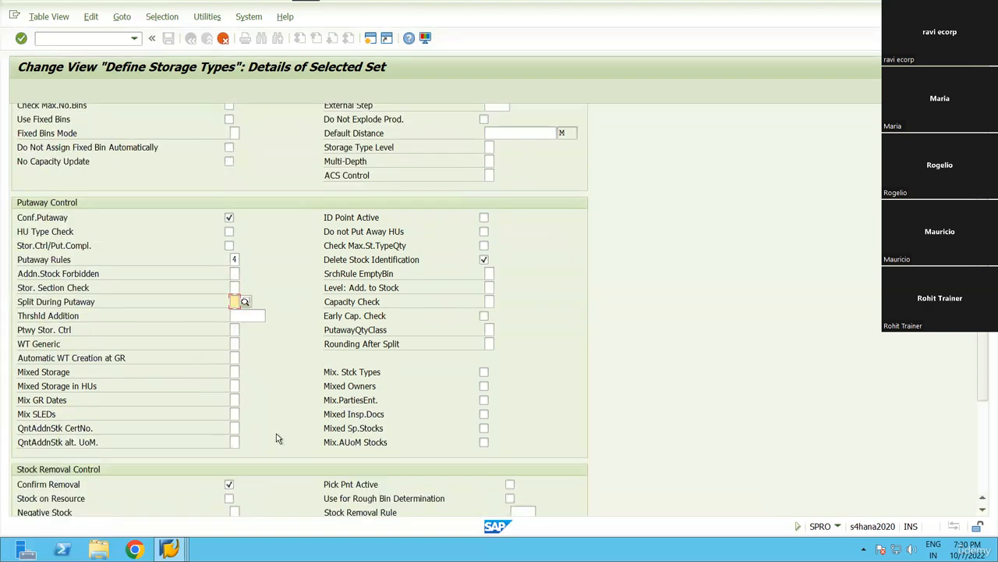
pyautogui.scroll(-2, 315, 412)
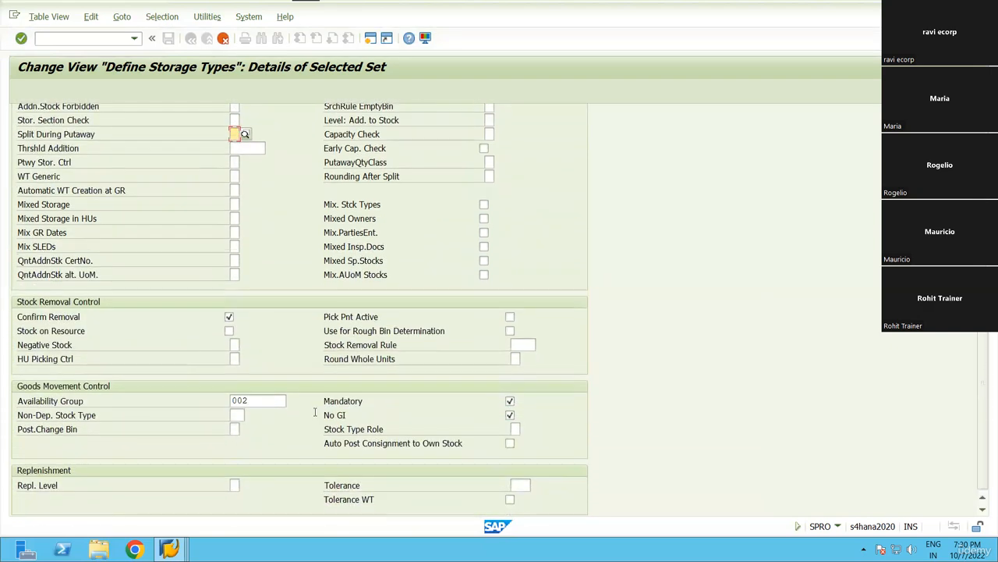
pyautogui.scroll(9, 251, 388)
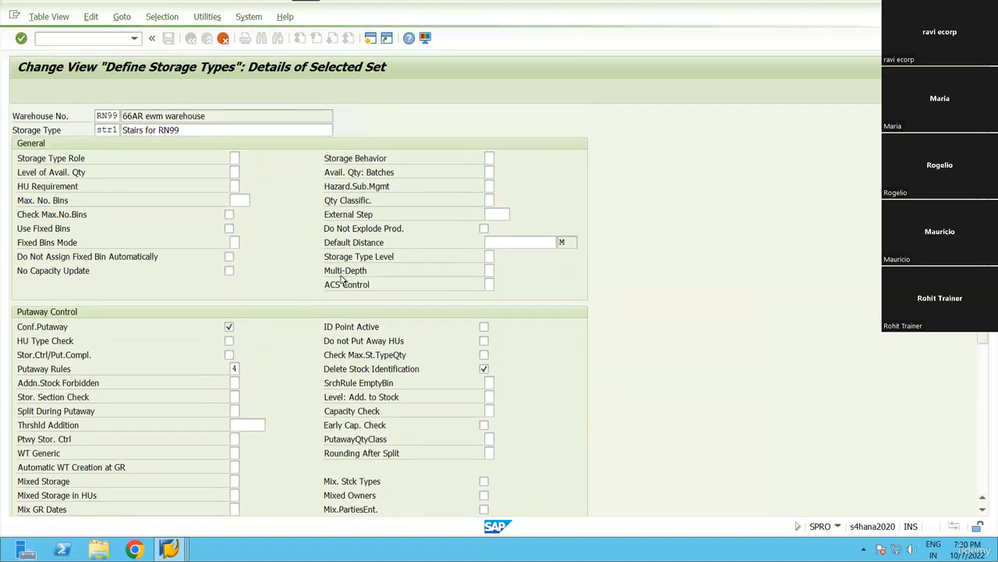
pyautogui.hotkey('ctrl', 's')
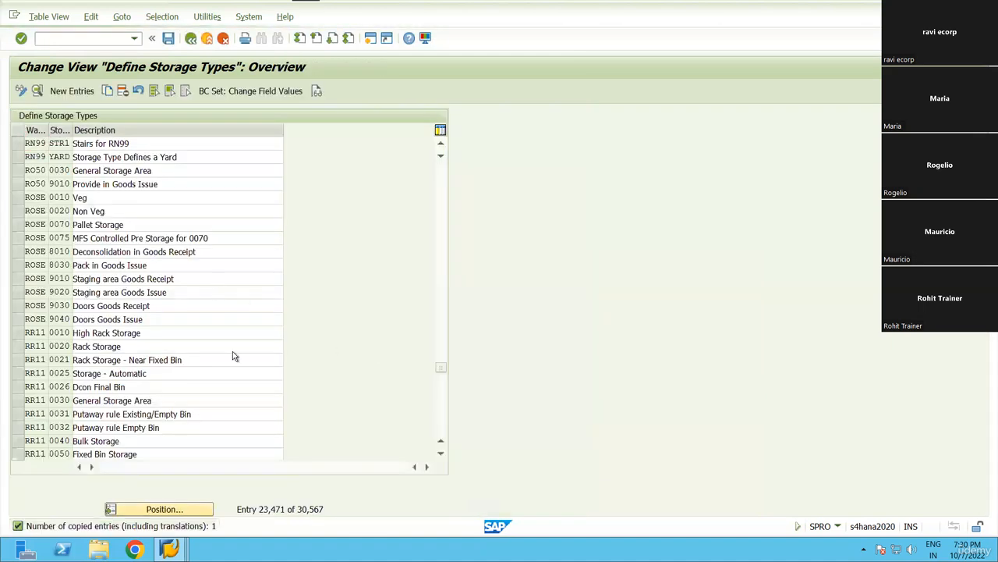
pyautogui.press('Return')
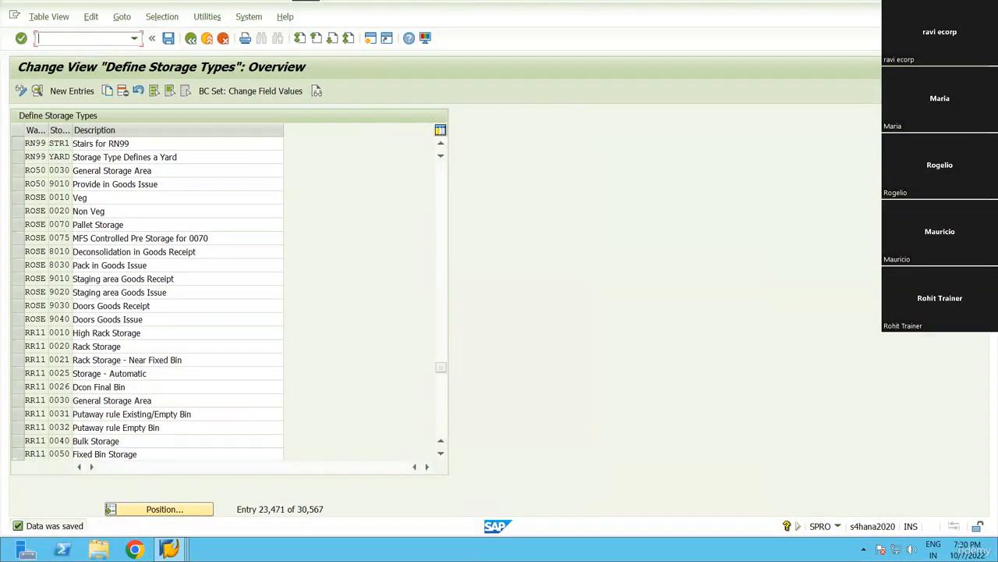
pyautogui.write('/n/scwm/ls01')
# Create bin STR-01 with storage type STR1 from the F4 list, save it, and go back.
pyautogui.press('Return')
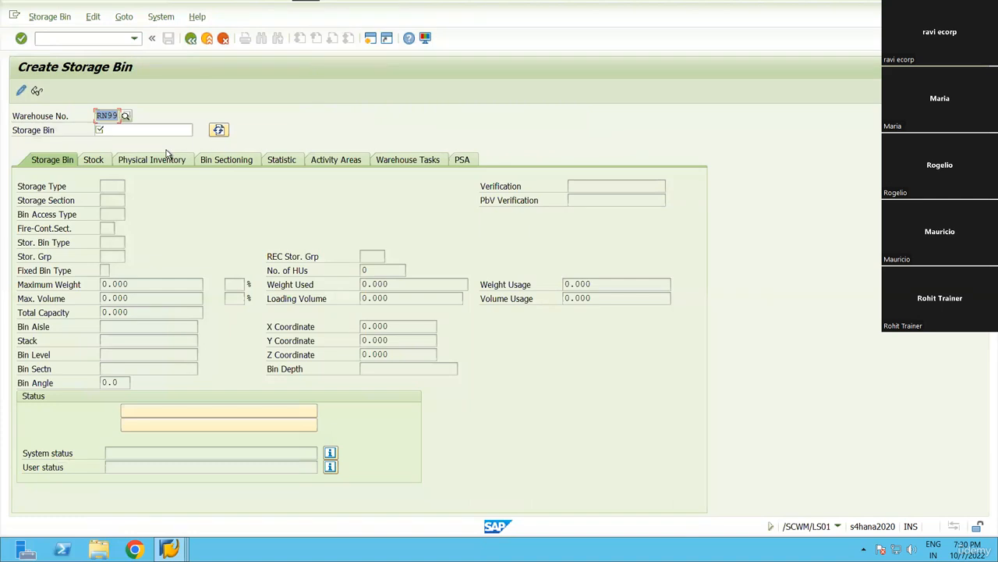
pyautogui.press('Tab')
pyautogui.write('str-')
pyautogui.press('Return')
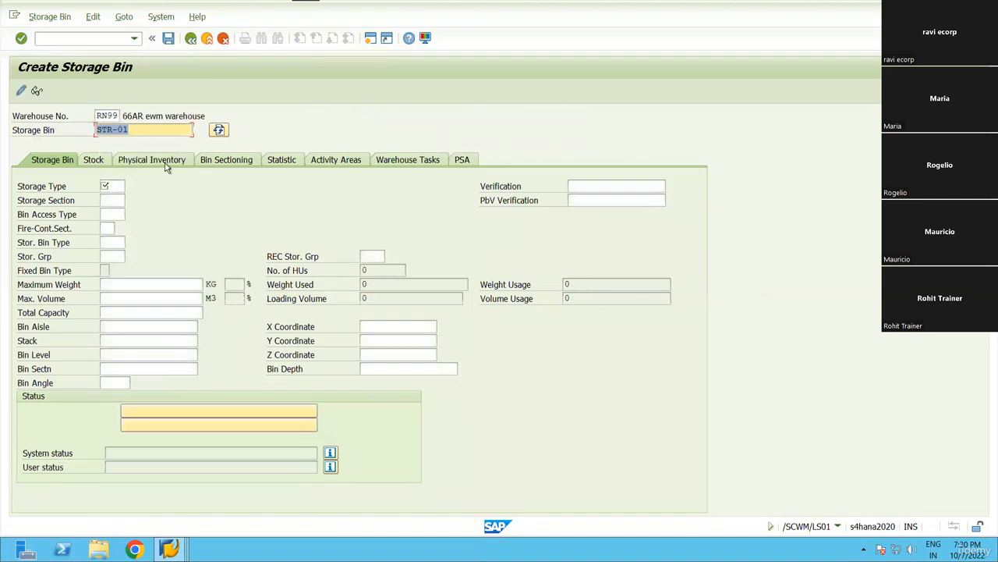
pyautogui.click(113, 183)
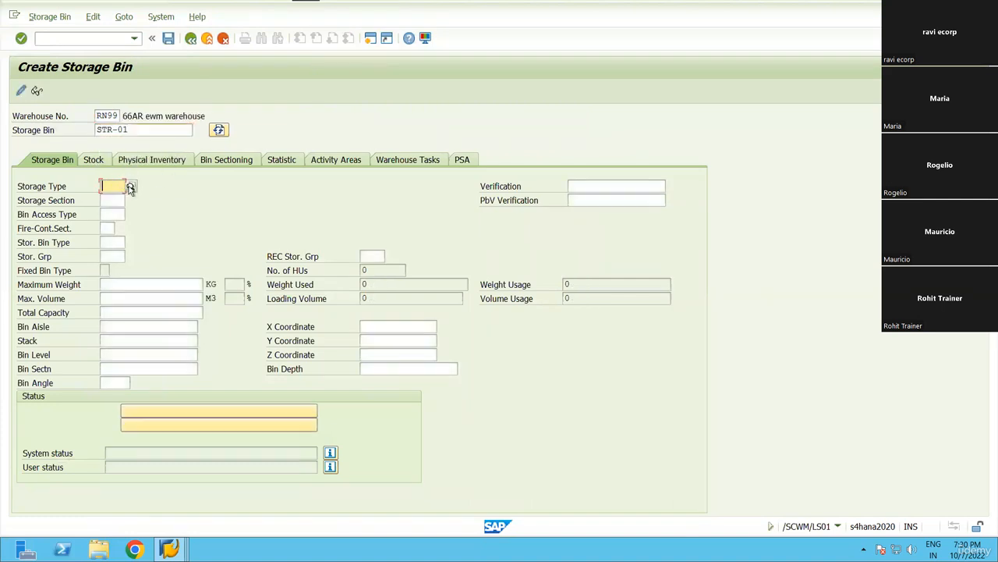
pyautogui.click(130, 188)
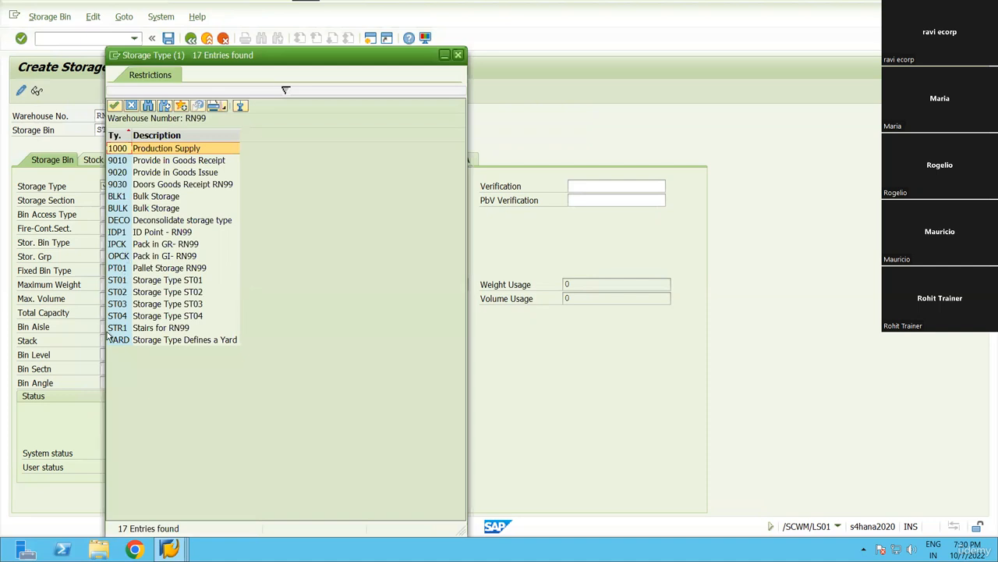
pyautogui.doubleClick(117, 328)
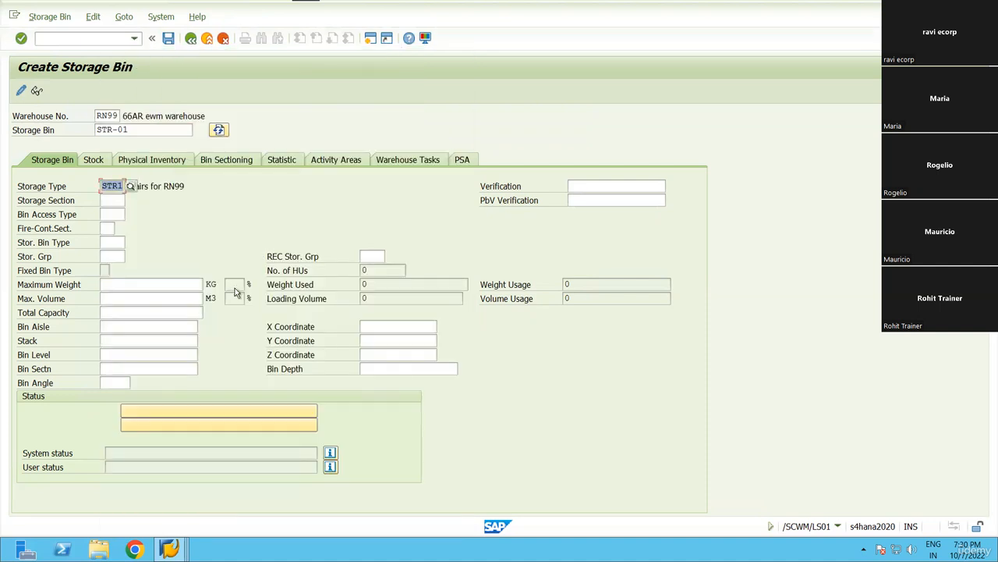
pyautogui.click(167, 37)
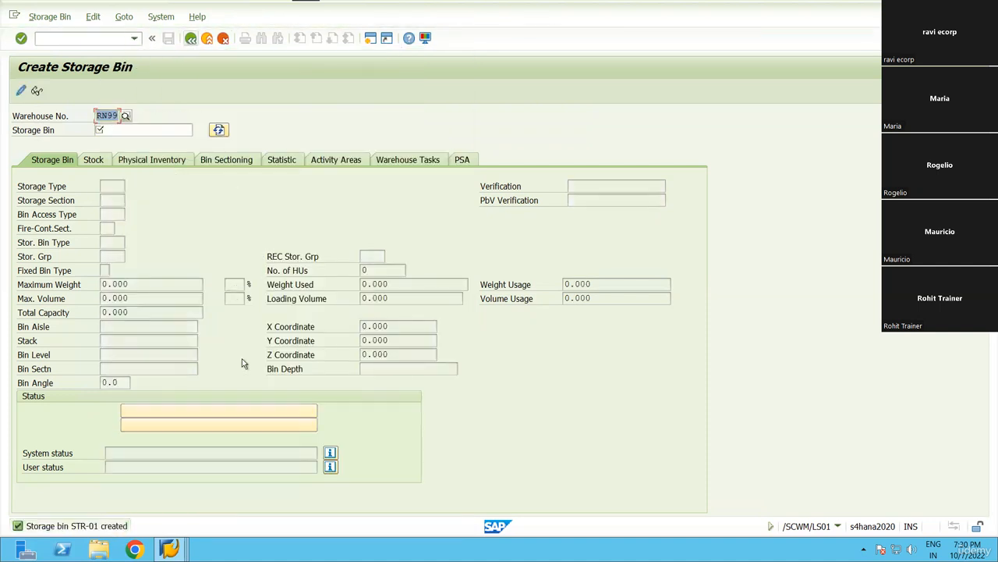
pyautogui.click(191, 38)
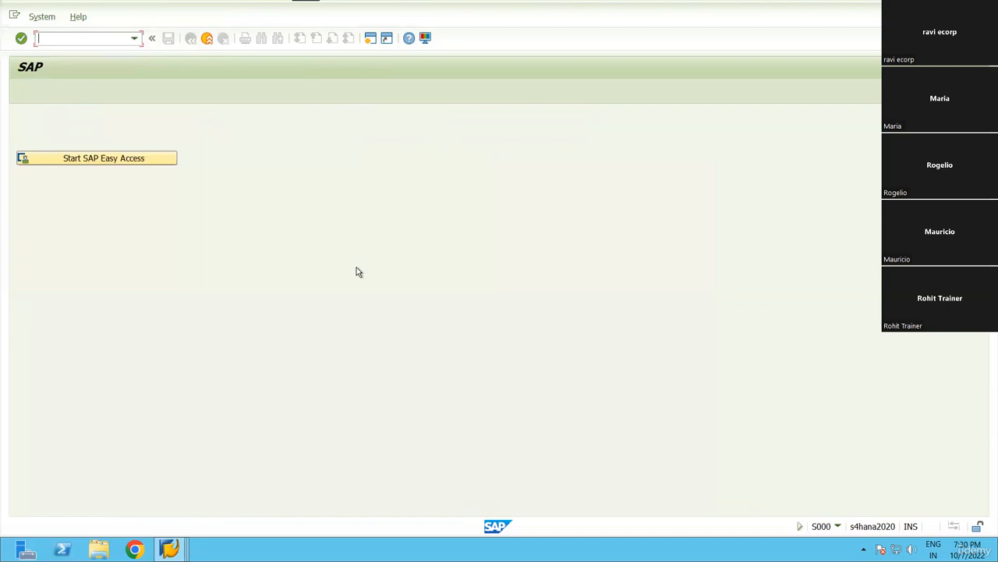
pyautogui.hotkey('alt', 'Tab')
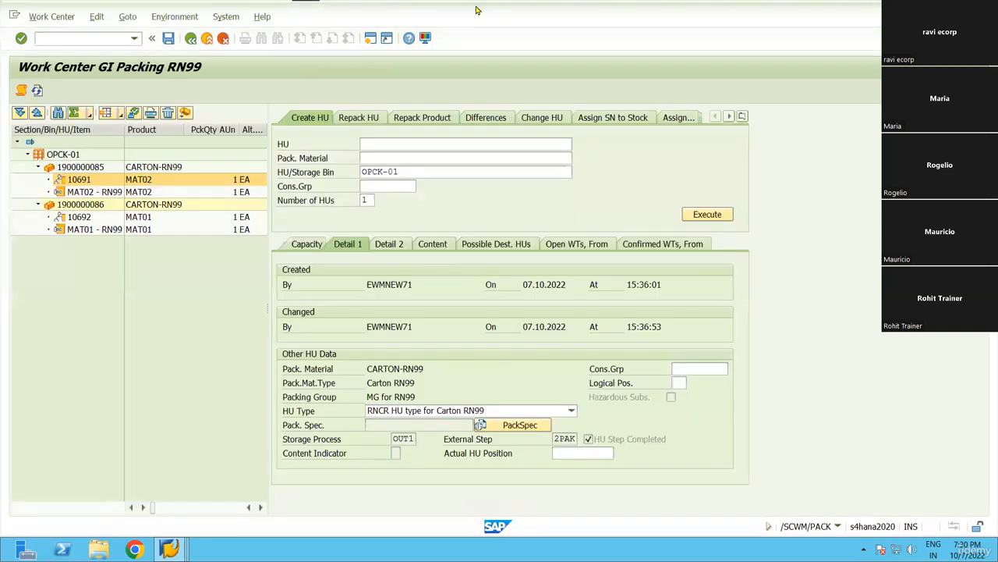
pyautogui.hotkey('alt', 'Tab')
pyautogui.click(495, 7)
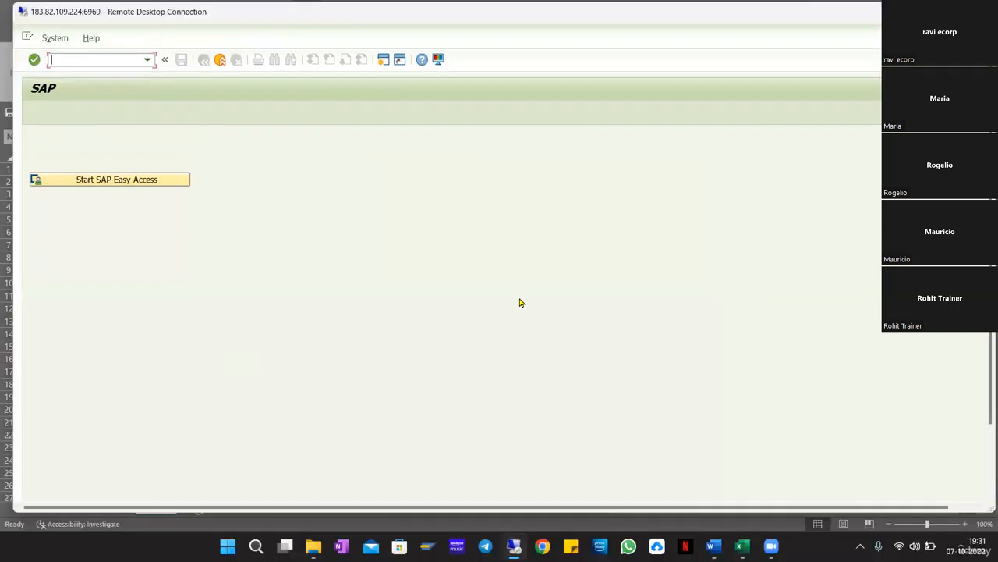
pyautogui.hotkey('alt', 'Tab')
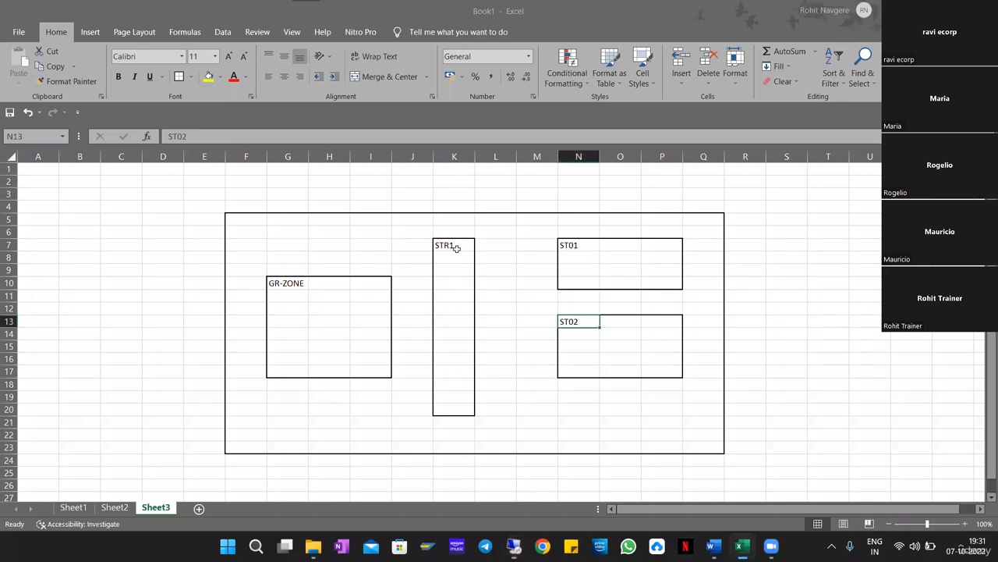
pyautogui.moveTo(457, 248); pyautogui.dragTo(457, 413)
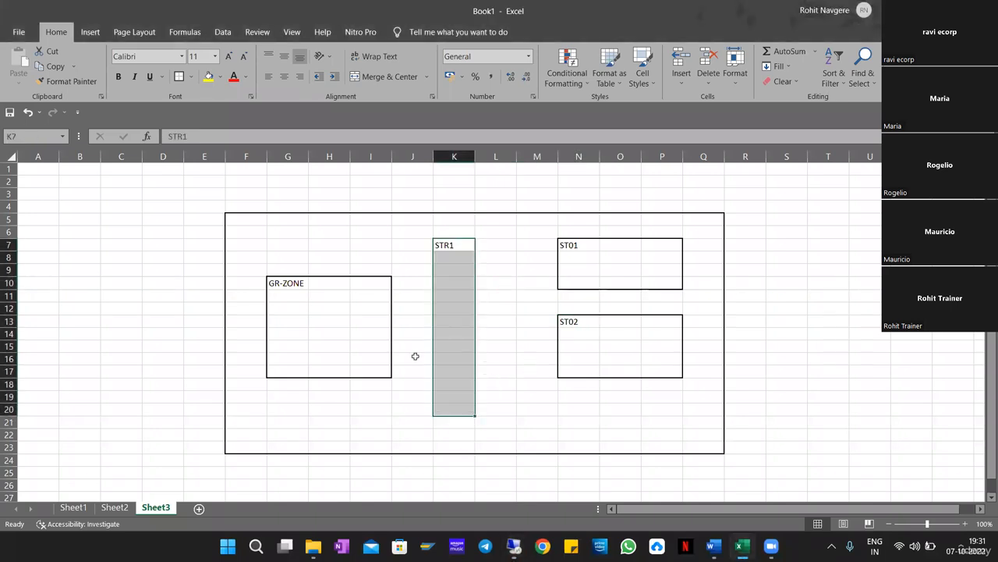
pyautogui.click(537, 359)
pyautogui.click(289, 296)
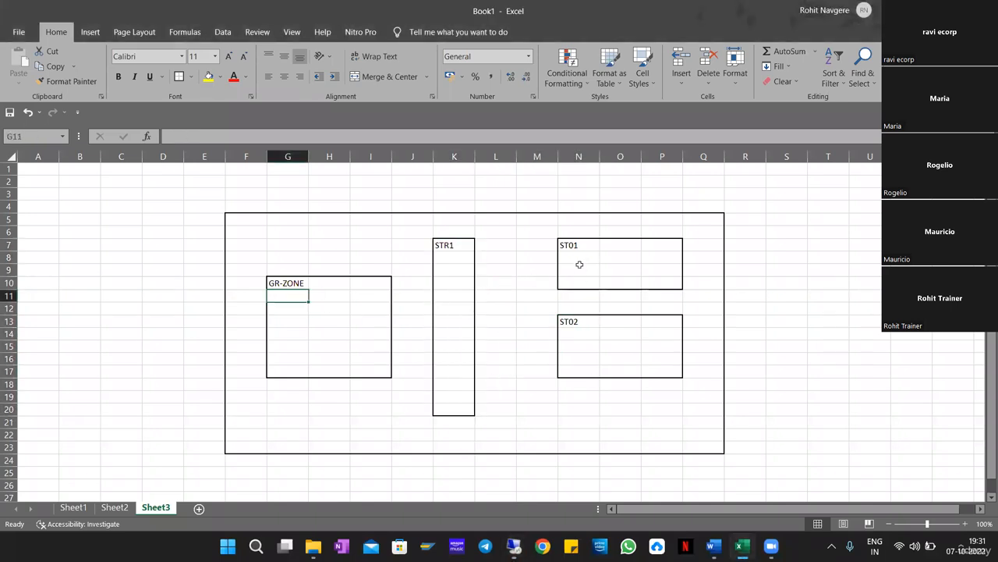
pyautogui.hotkey('alt', 'Tab')
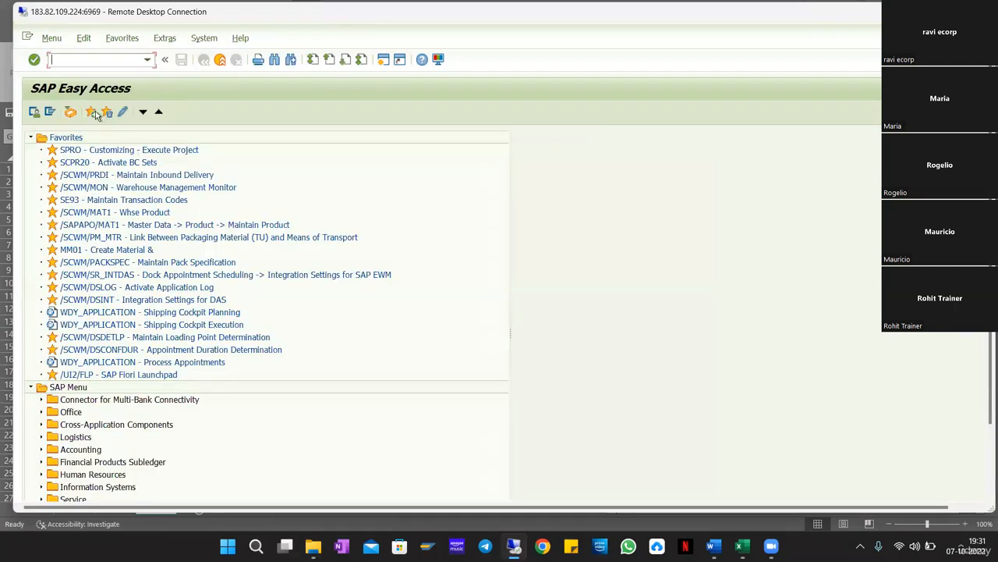
# Open the SAP Reference IMG and expand SCM EWM down to Cross-Process Settings.
pyautogui.click(92, 115)
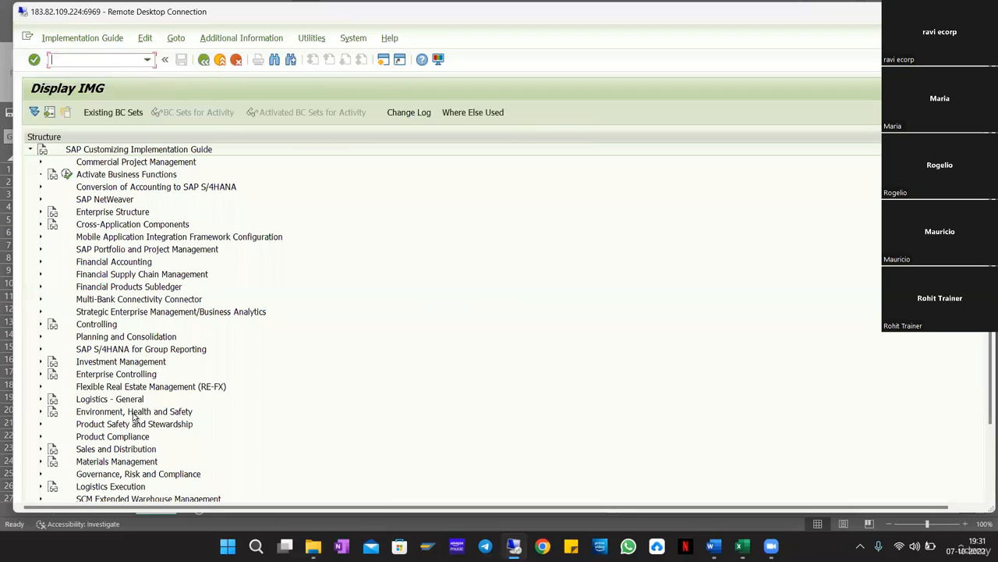
pyautogui.scroll(-3, 135, 417)
pyautogui.doubleClick(134, 411)
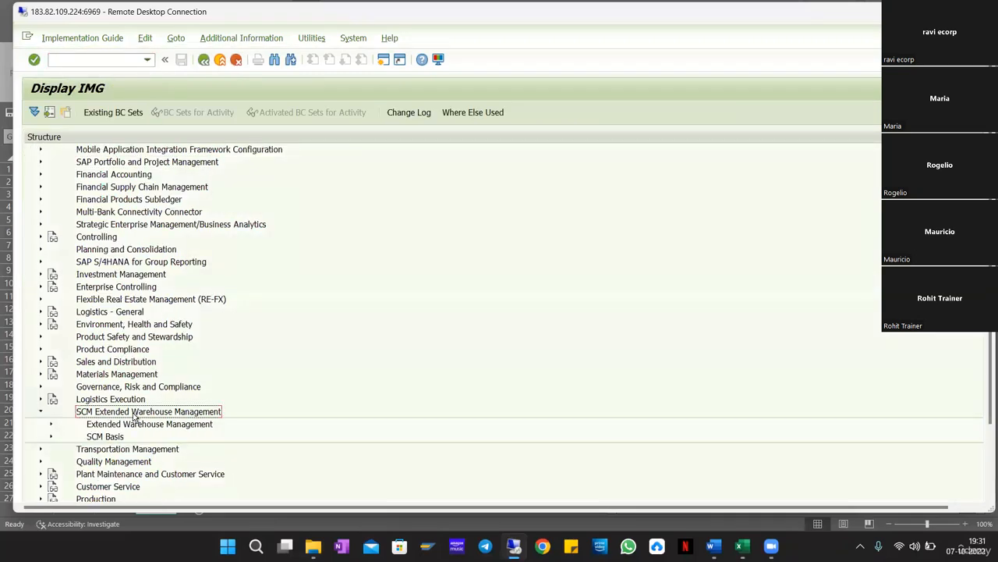
pyautogui.doubleClick(134, 422)
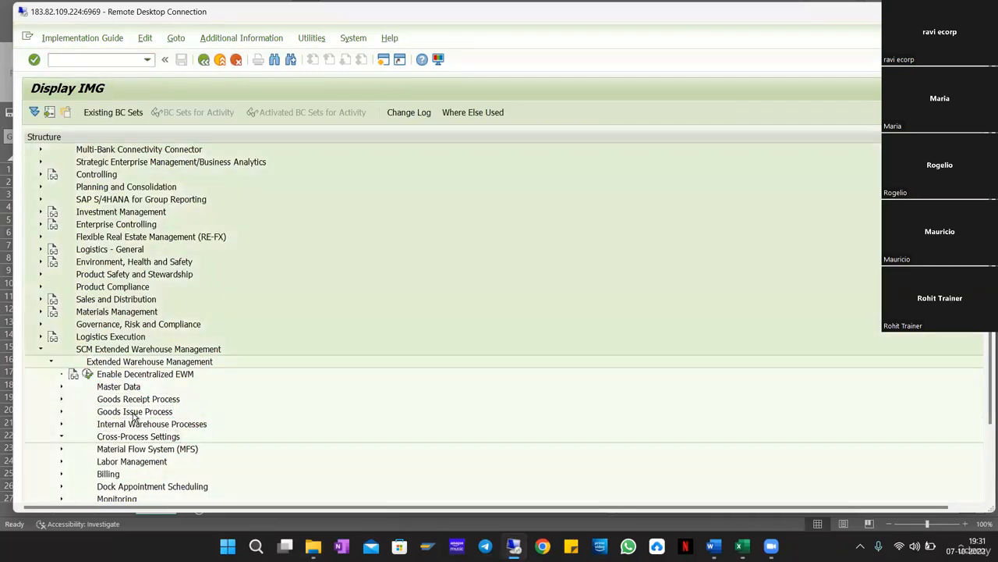
pyautogui.press('Down')
pyautogui.press('Down')
pyautogui.press('Down')
pyautogui.press('Down')
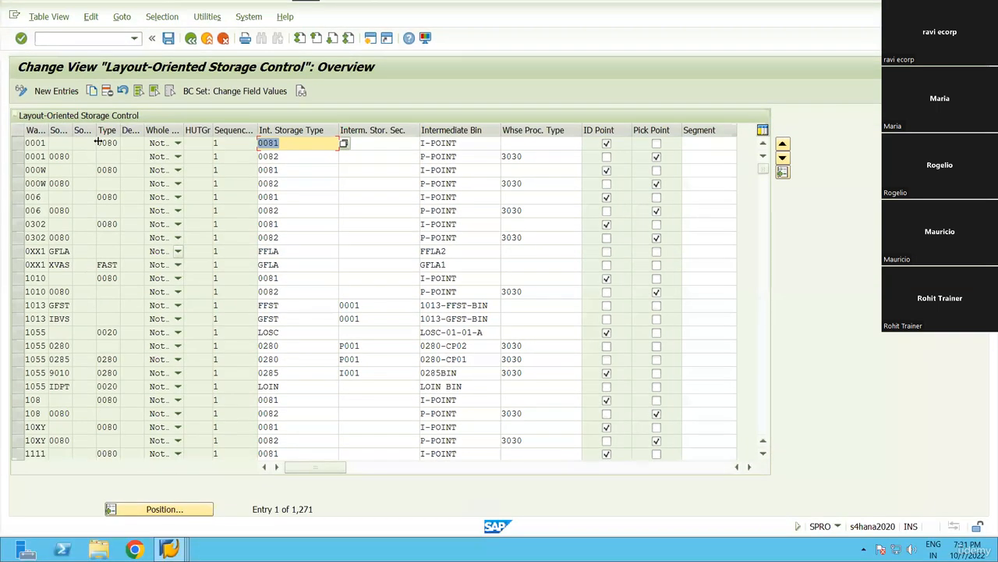
# Start a new RN99 storage control entry with destination storage type ST01.
pyautogui.press('F5')
pyautogui.write('rn99')
pyautogui.press('Tab')
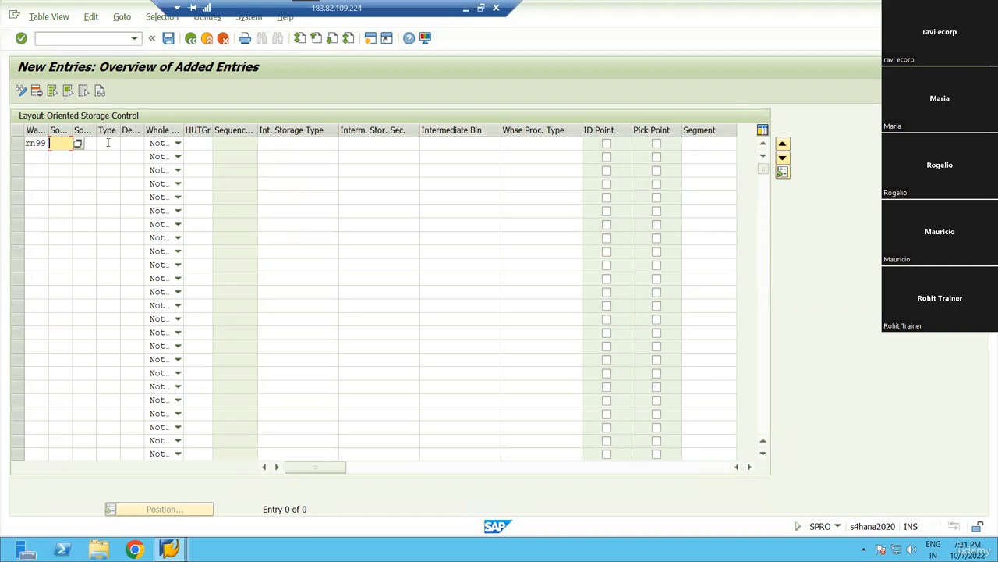
pyautogui.click(78, 144)
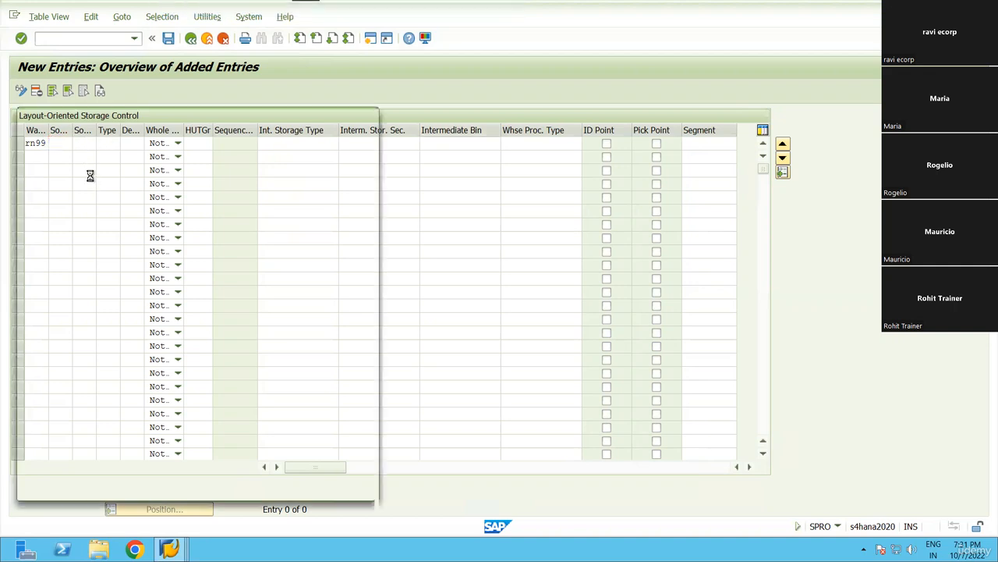
pyautogui.press('Escape')
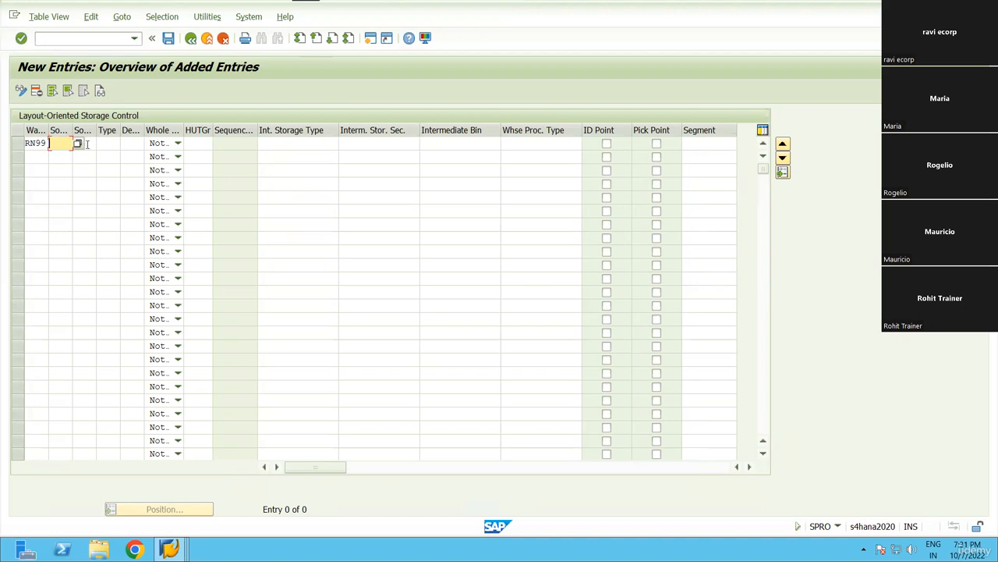
pyautogui.click(102, 143)
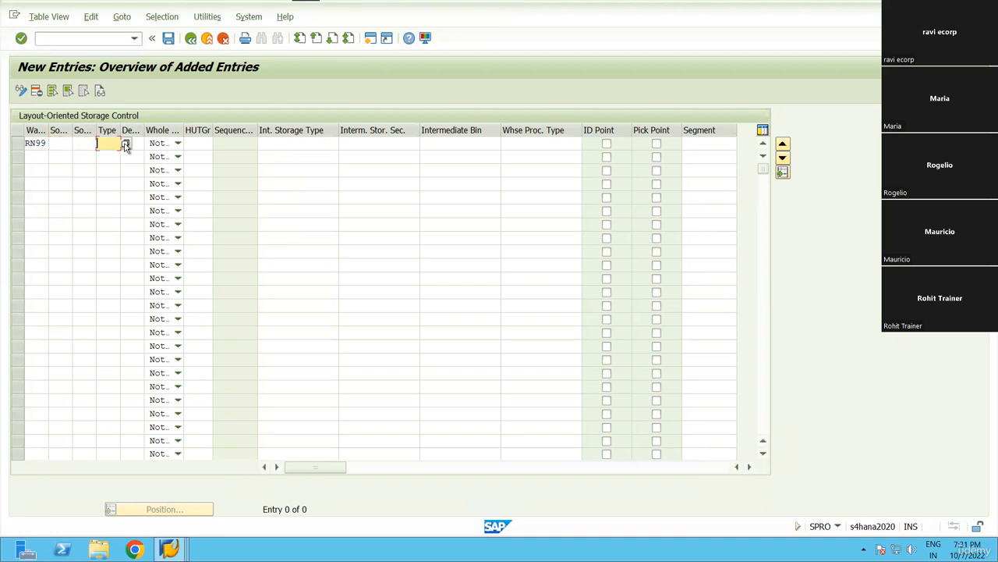
pyautogui.click(125, 145)
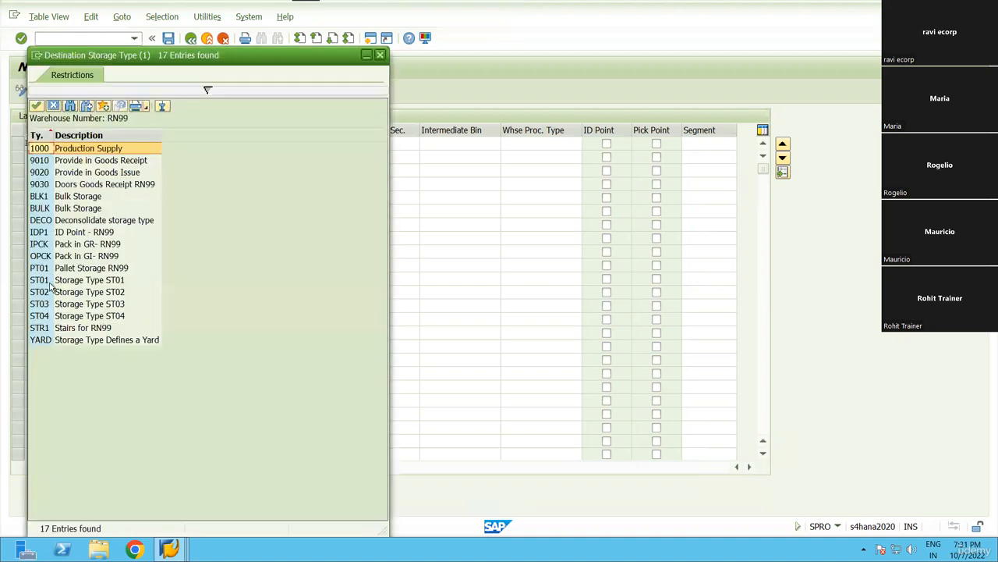
pyautogui.doubleClick(49, 280)
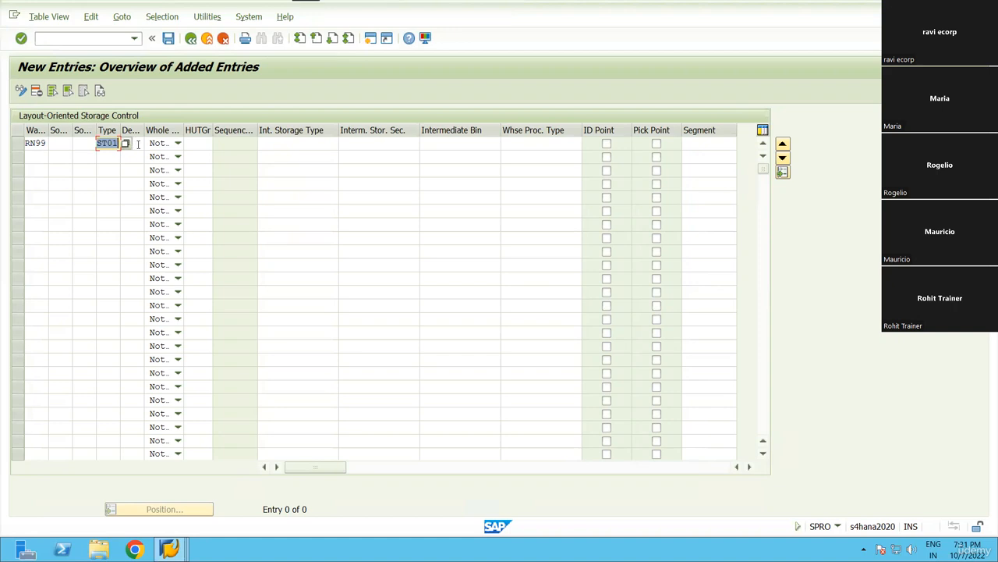
# Set the intermediate storage type to STR1 and the intermediate bin to STR-01.
pyautogui.click(337, 144)
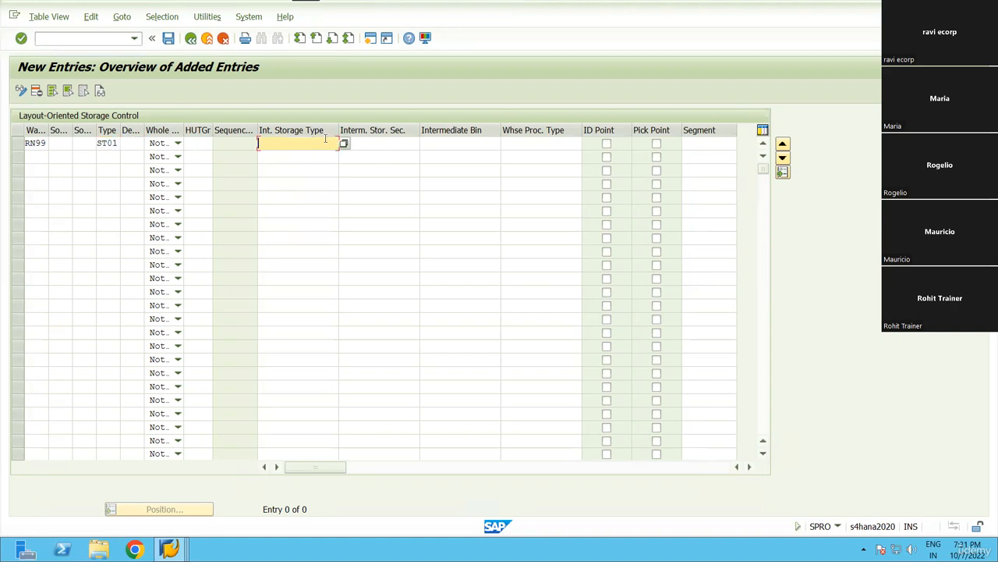
pyautogui.click(344, 145)
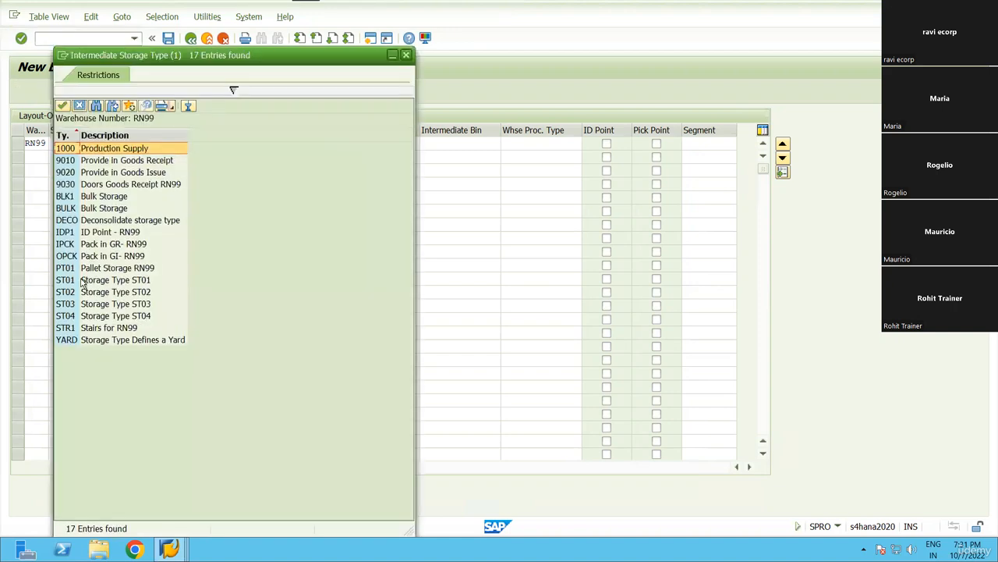
pyautogui.doubleClick(76, 329)
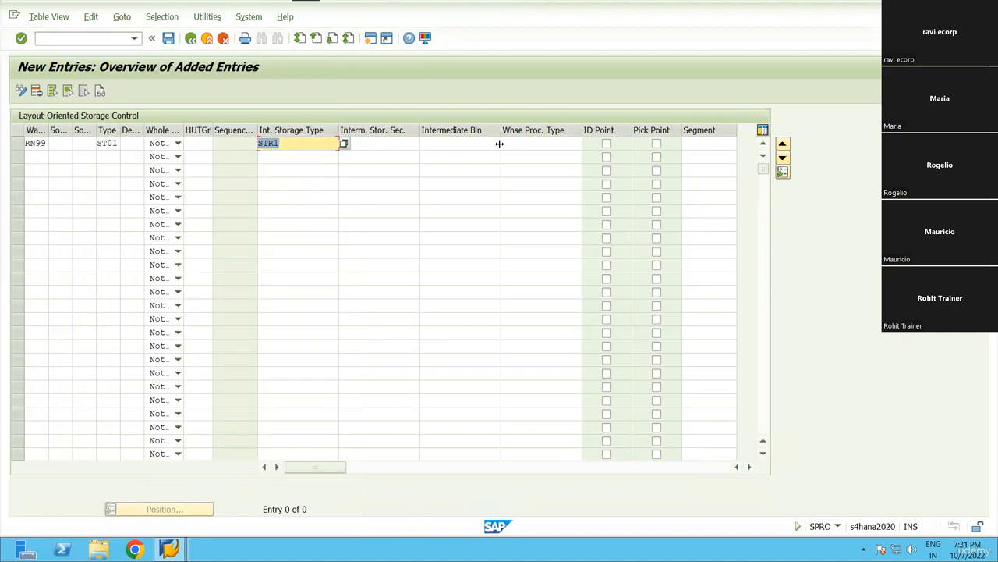
pyautogui.click(499, 144)
pyautogui.click(506, 143)
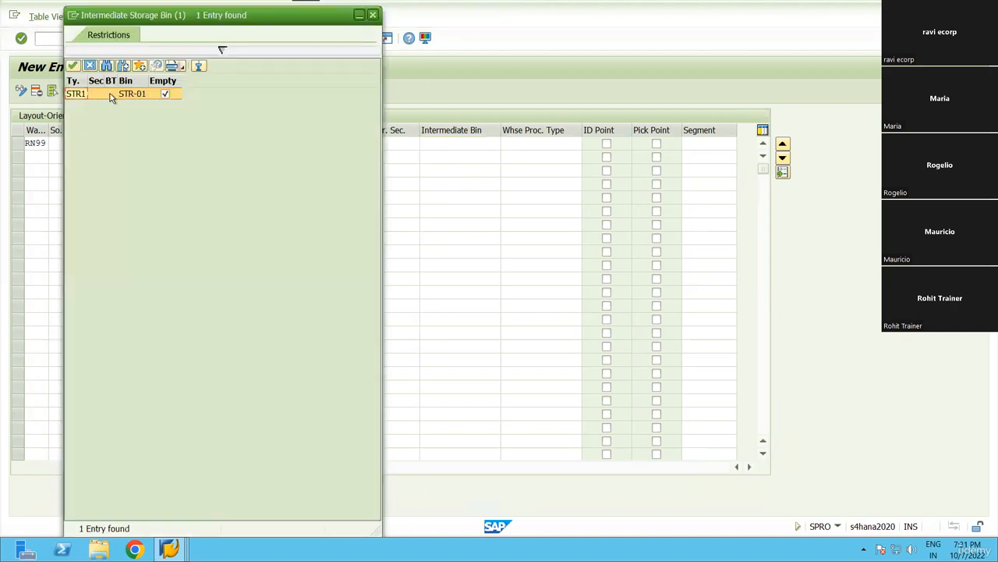
pyautogui.doubleClick(111, 92)
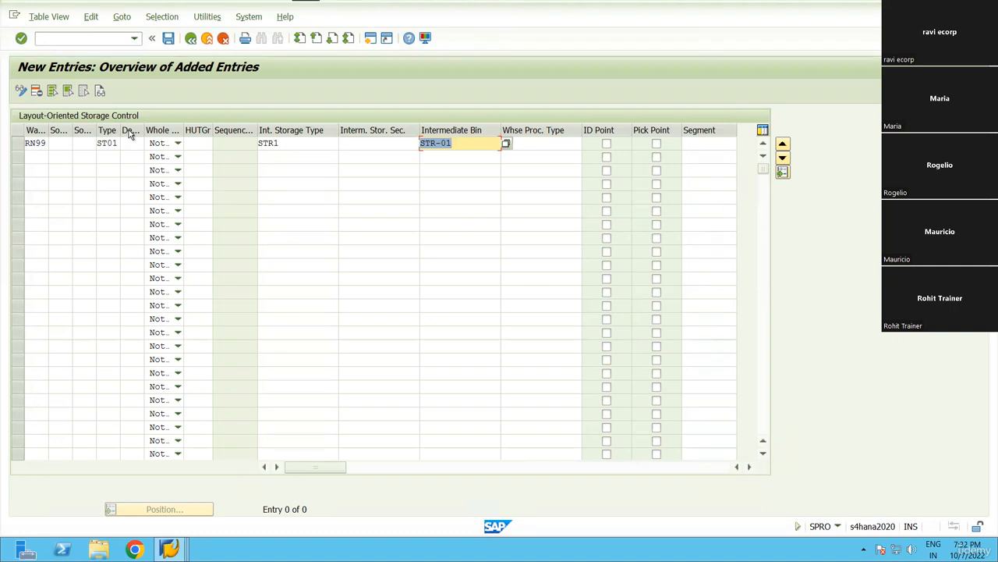
# Widen the Type column, copy the ST01 value, and bring up the Whole HU task options.
pyautogui.click(44, 142)
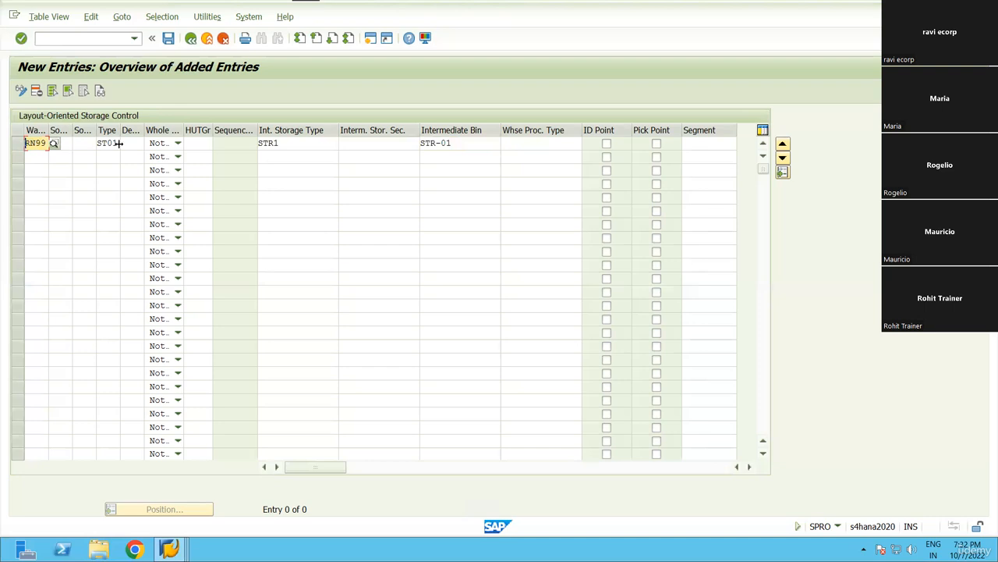
pyautogui.click(120, 142)
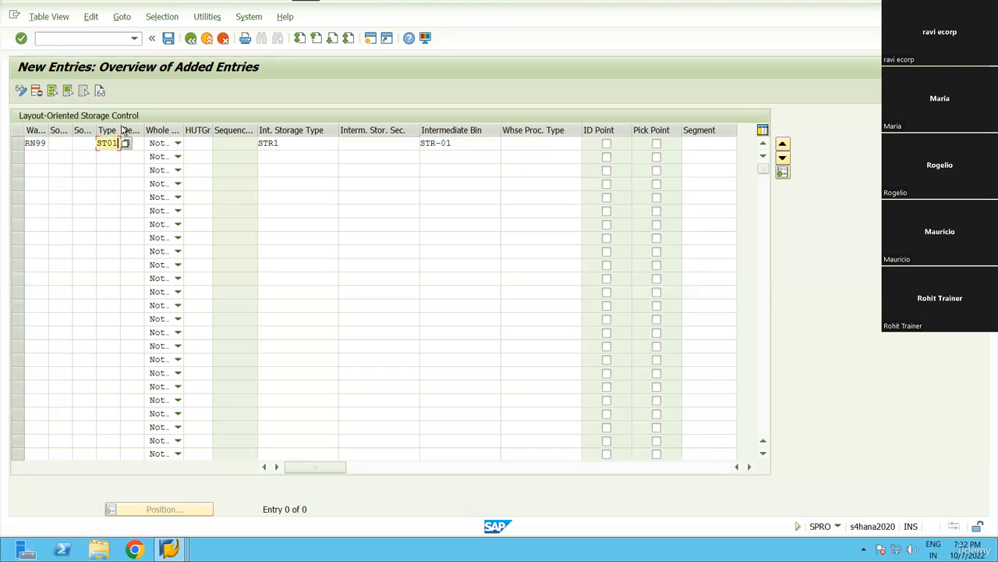
pyautogui.moveTo(119, 133); pyautogui.dragTo(161, 134)
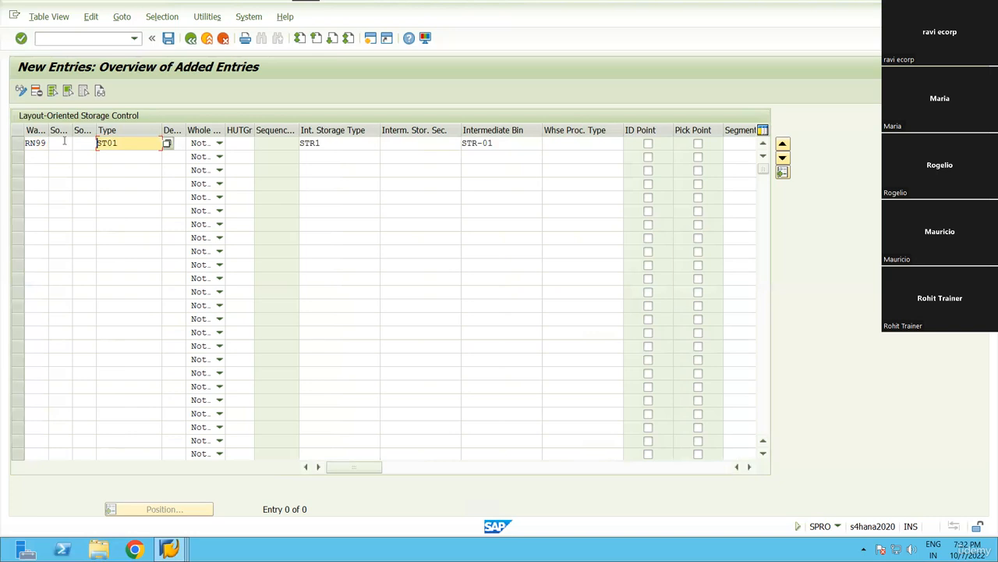
pyautogui.click(64, 141)
pyautogui.moveTo(129, 145); pyautogui.dragTo(92, 149)
pyautogui.click(93, 148)
pyautogui.moveTo(120, 145); pyautogui.dragTo(88, 148)
pyautogui.hotkey('ctrl', 'c')
pyautogui.moveTo(510, 142); pyautogui.dragTo(452, 145)
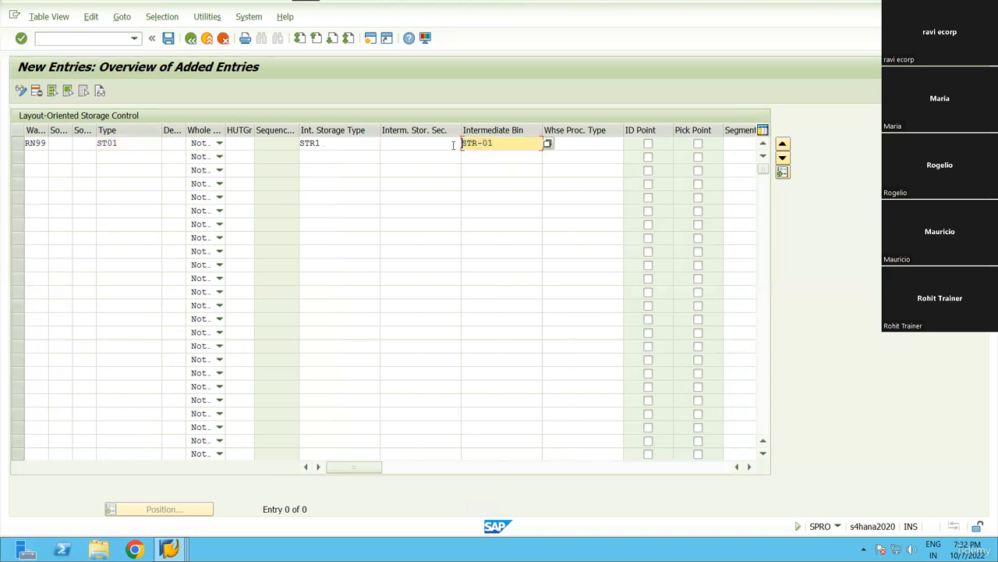
pyautogui.moveTo(120, 144); pyautogui.dragTo(89, 149)
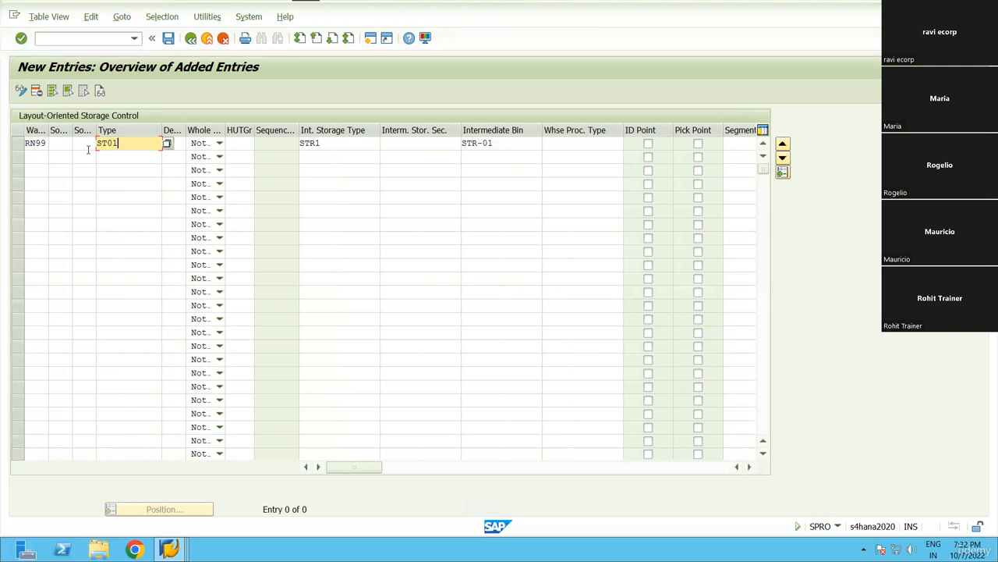
pyautogui.click(218, 144)
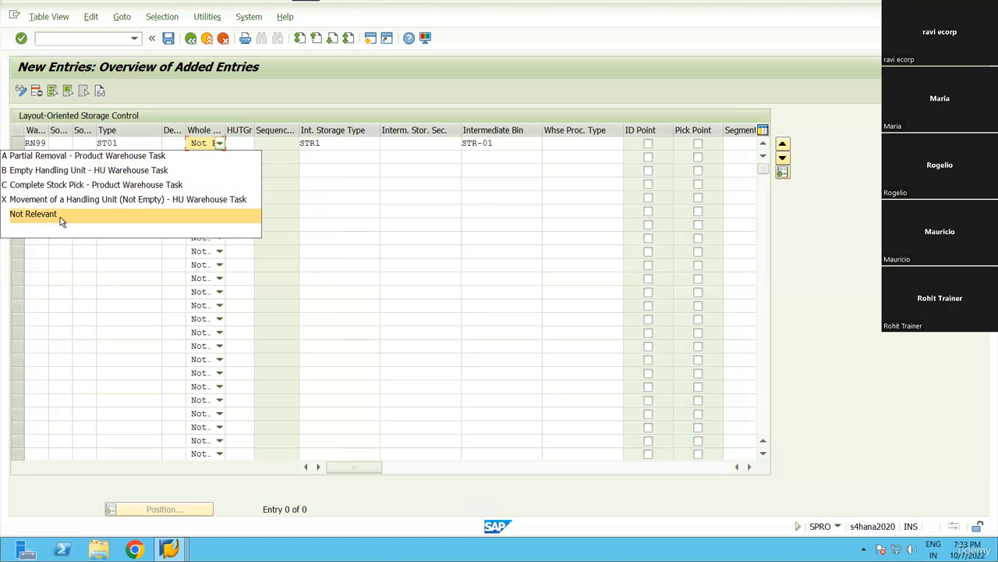
# Keep whole-HU at Not Relevant and check HUTGr values without choosing a group.
pyautogui.click(240, 216)
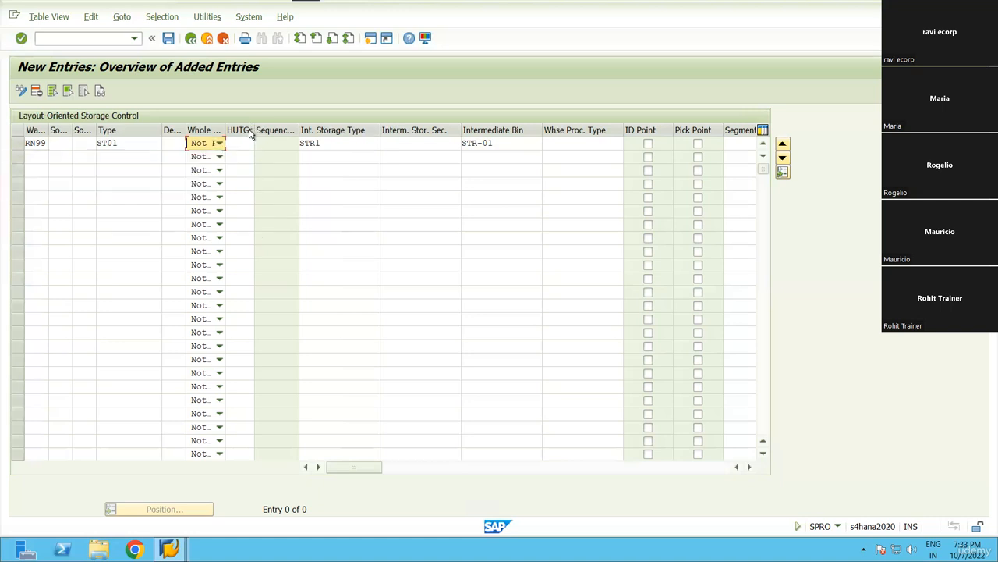
pyautogui.moveTo(254, 131); pyautogui.dragTo(311, 132)
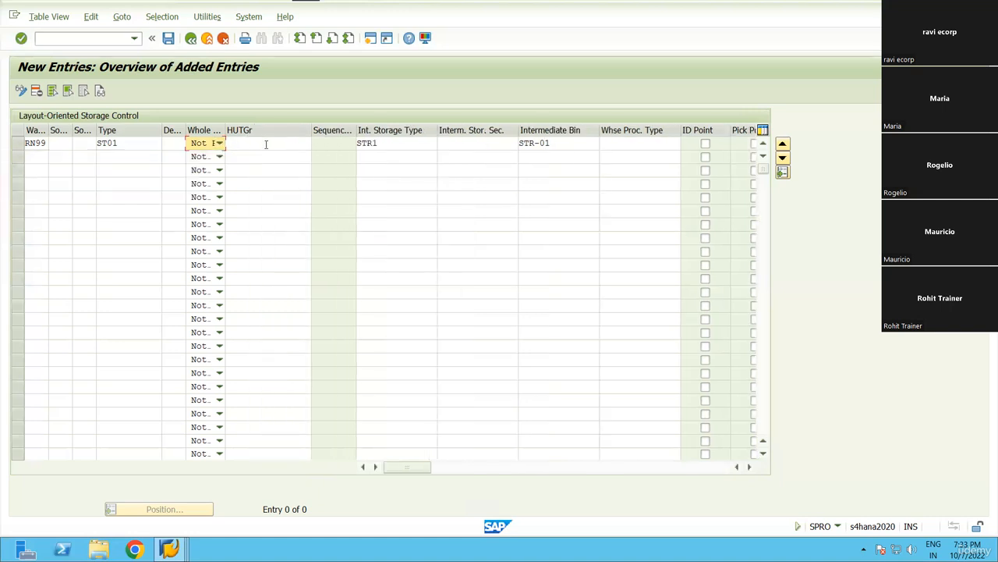
pyautogui.click(266, 144)
pyautogui.click(316, 143)
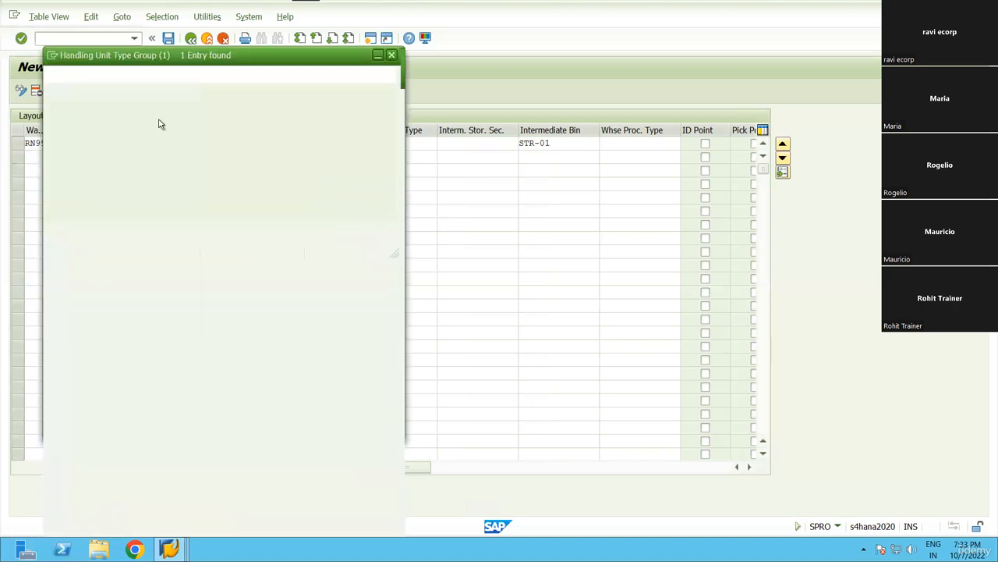
pyautogui.moveTo(308, 55); pyautogui.dragTo(363, 149)
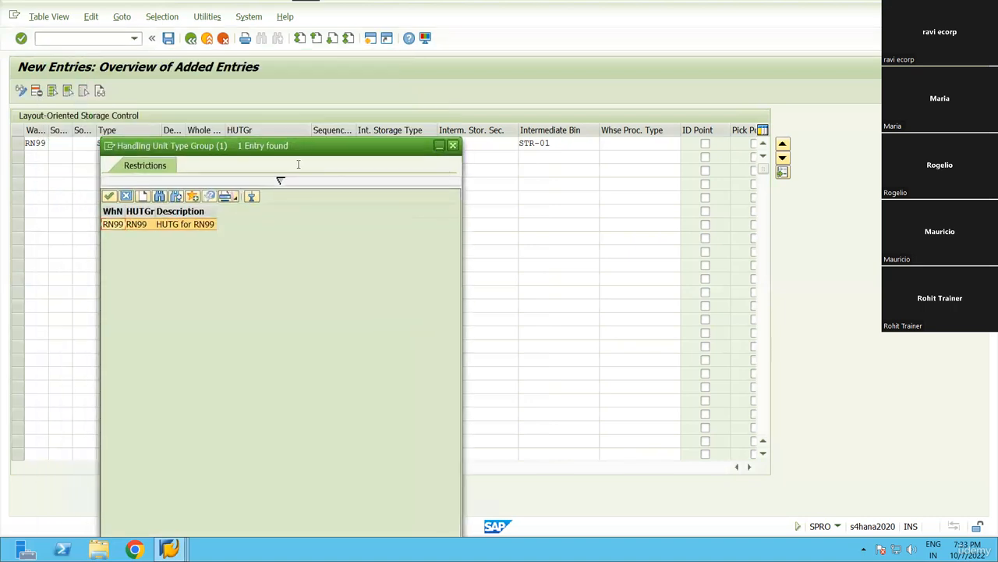
pyautogui.click(456, 149)
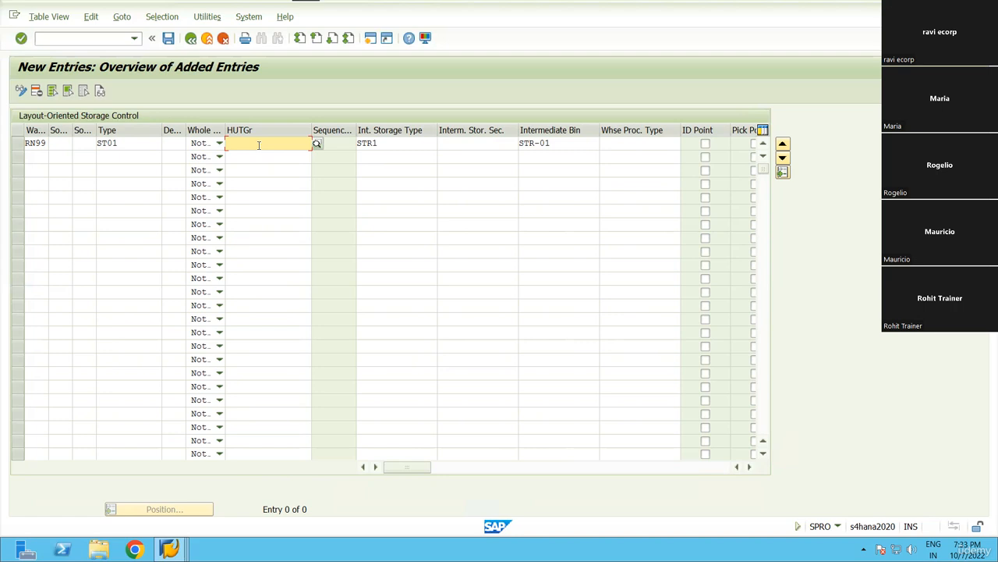
# Validate and save the ST01 entry into the customizing request.
pyautogui.press('Return')
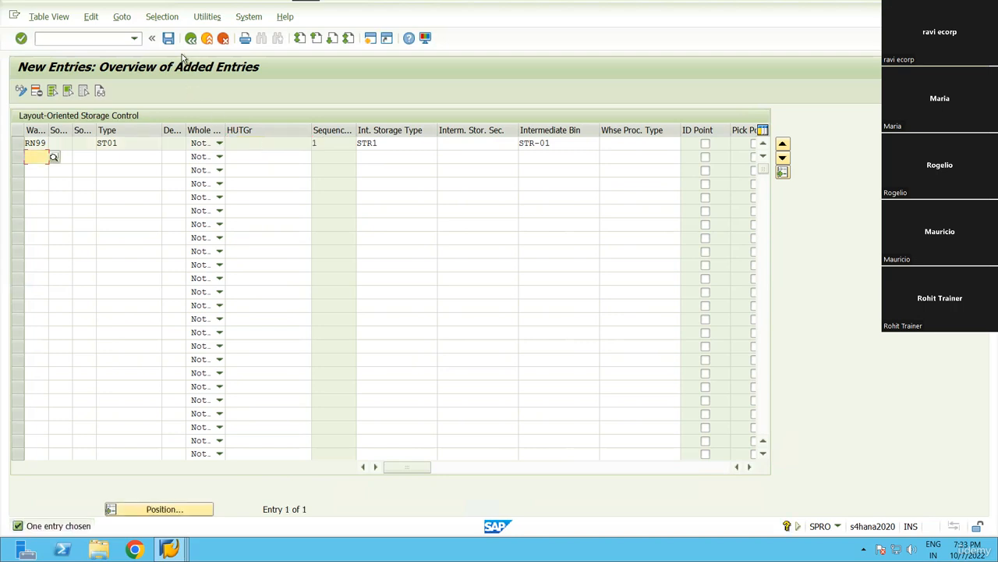
pyautogui.click(169, 40)
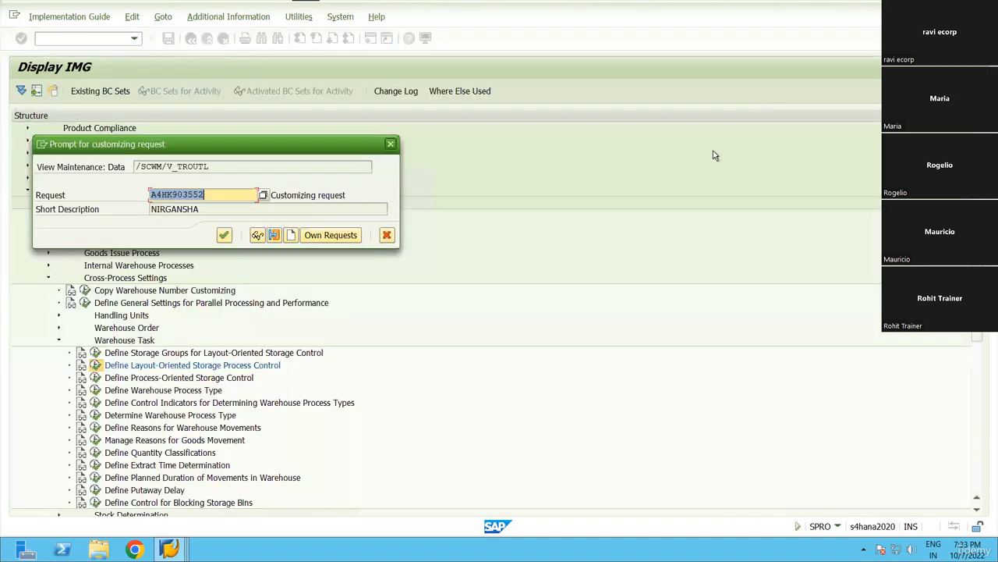
pyautogui.press('Return')
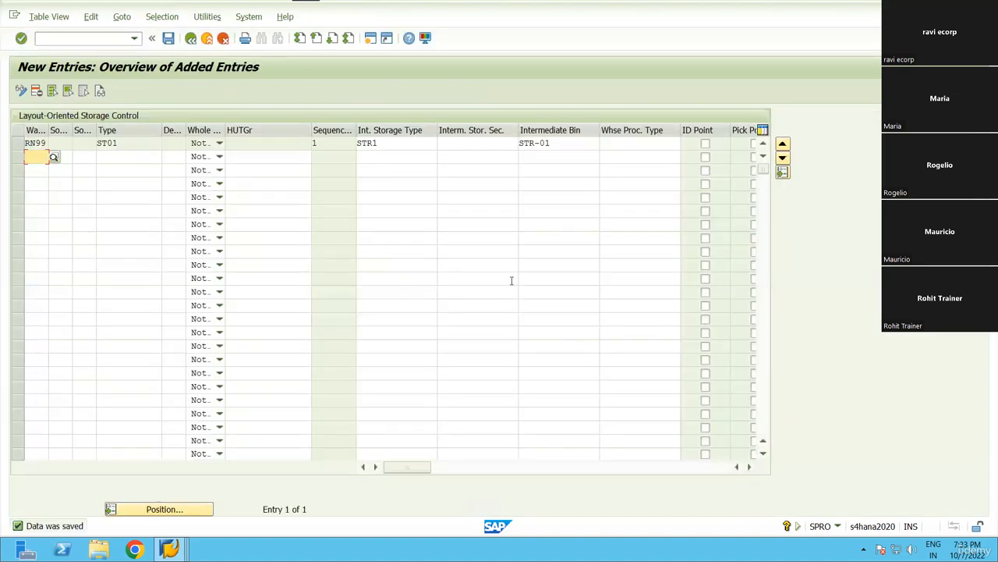
pyautogui.click(746, 467)
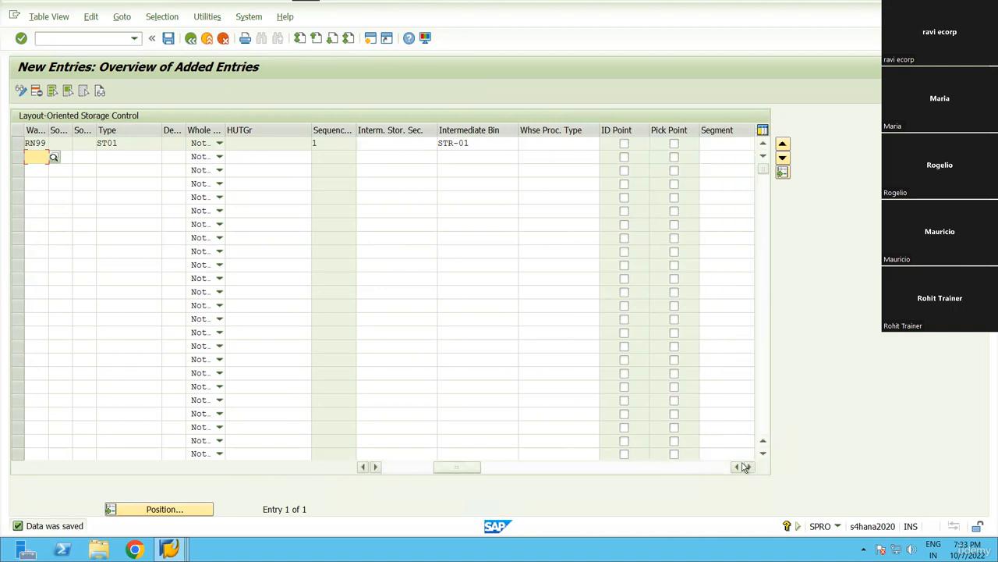
pyautogui.click(363, 466)
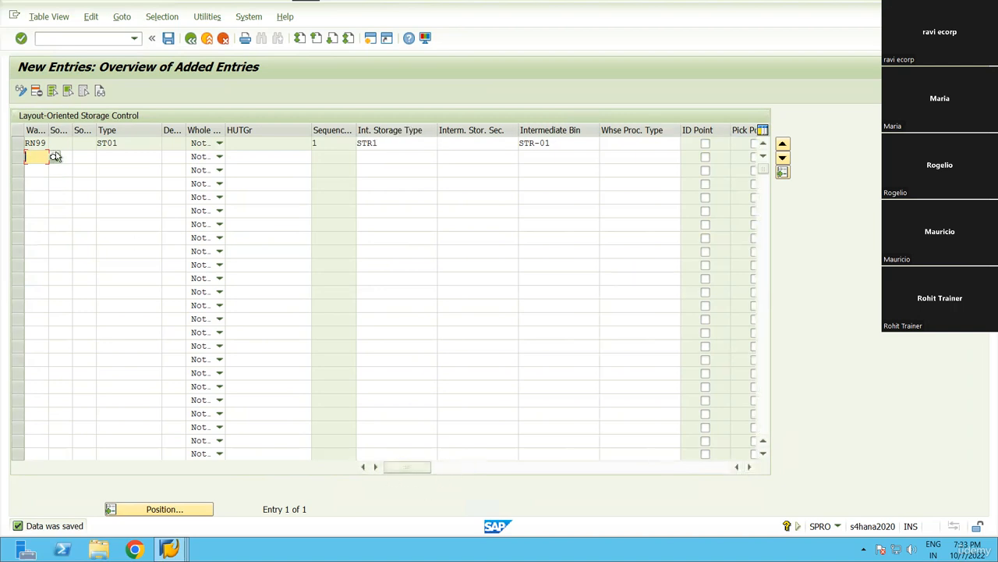
# Review the saved row's ST01 storage type and STR-01 intermediate bin.
pyautogui.doubleClick(98, 145)
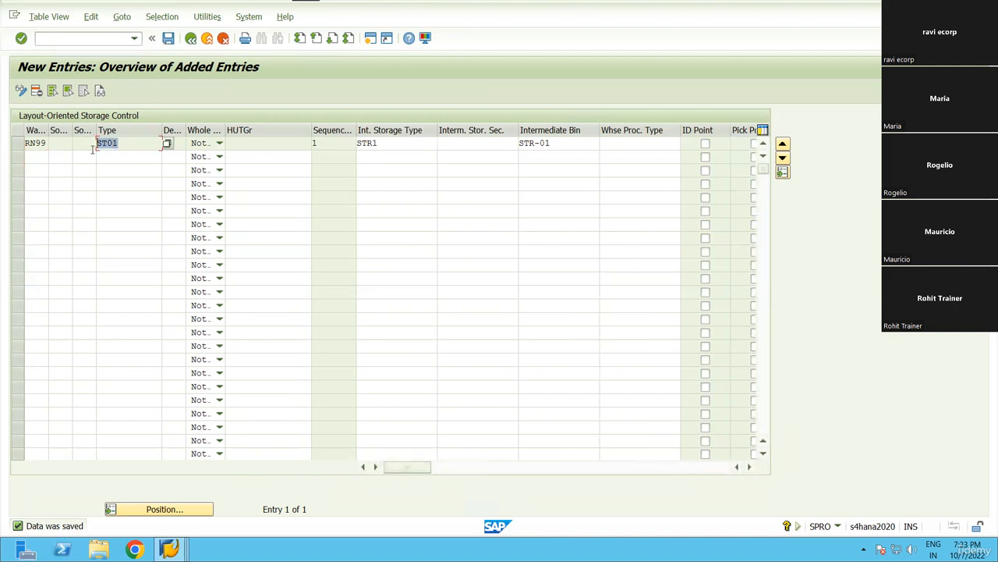
pyautogui.click(100, 145)
pyautogui.doubleClick(98, 146)
pyautogui.click(98, 146)
pyautogui.doubleClick(556, 143)
pyautogui.click(556, 143)
pyautogui.doubleClick(555, 143)
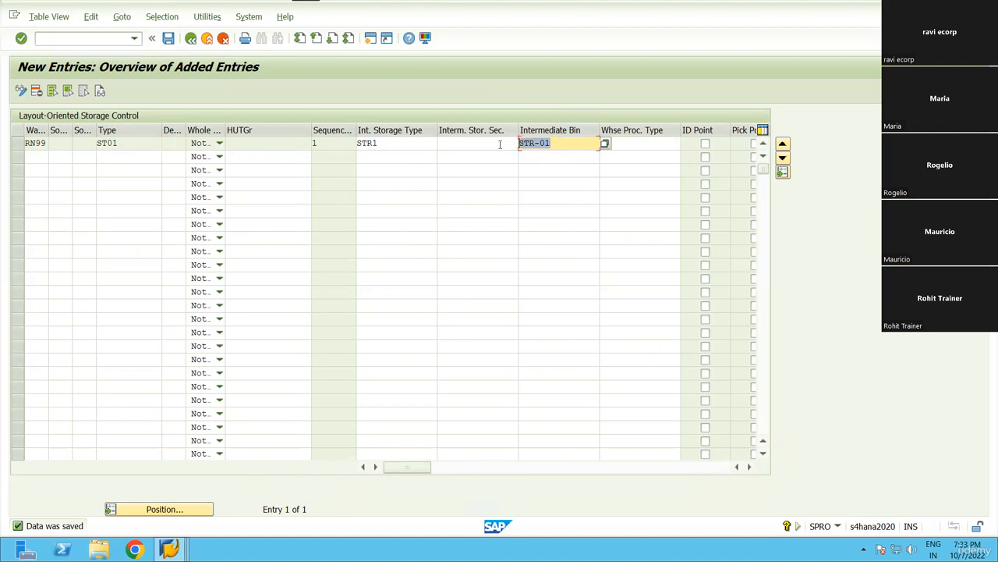
pyautogui.click(553, 143)
pyautogui.doubleClick(553, 144)
pyautogui.click(553, 144)
pyautogui.click(167, 38)
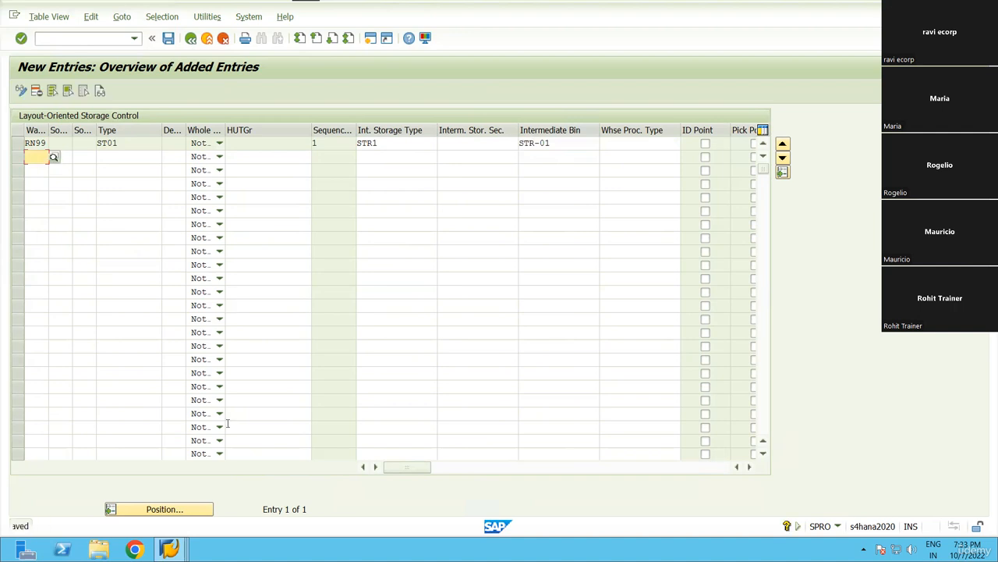
pyautogui.click(169, 549)
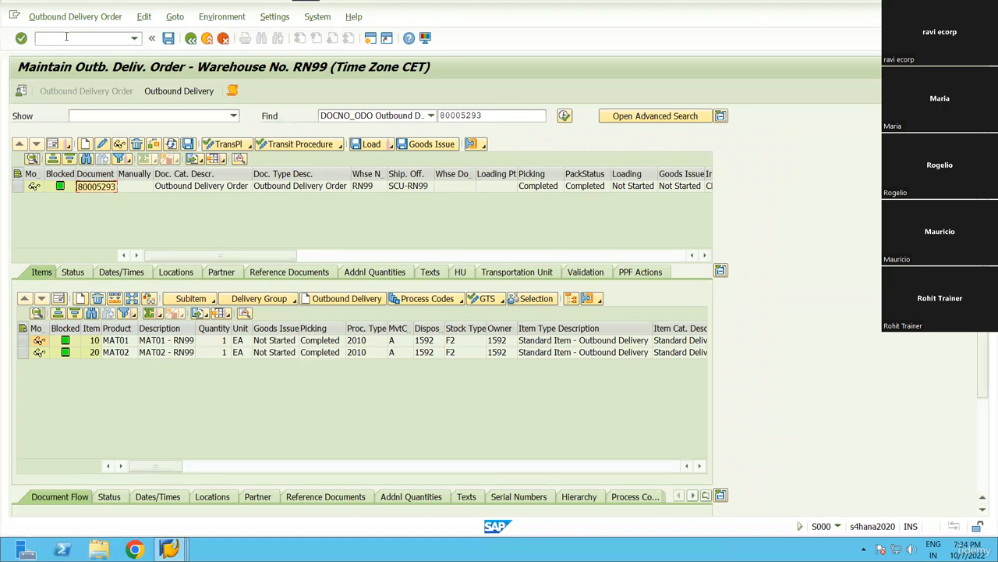
# Try /n/vl31 in the command field, clear it, and switch to the other SAP window.
pyautogui.click(66, 37)
pyautogui.write('/n/vl31')
pyautogui.press('BackSpace')
pyautogui.press('BackSpace')
pyautogui.press('BackSpace')
pyautogui.press('BackSpace')
pyautogui.press('BackSpace')
pyautogui.press('BackSpace')
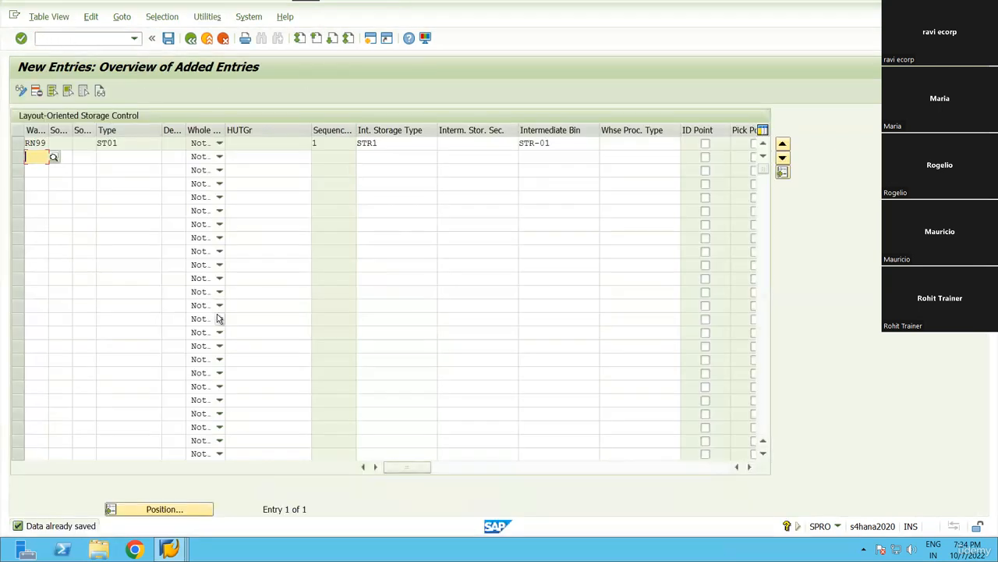
pyautogui.click(220, 319)
pyautogui.click(220, 318)
pyautogui.click(60, 43)
pyautogui.hotkey('alt', 'Tab')
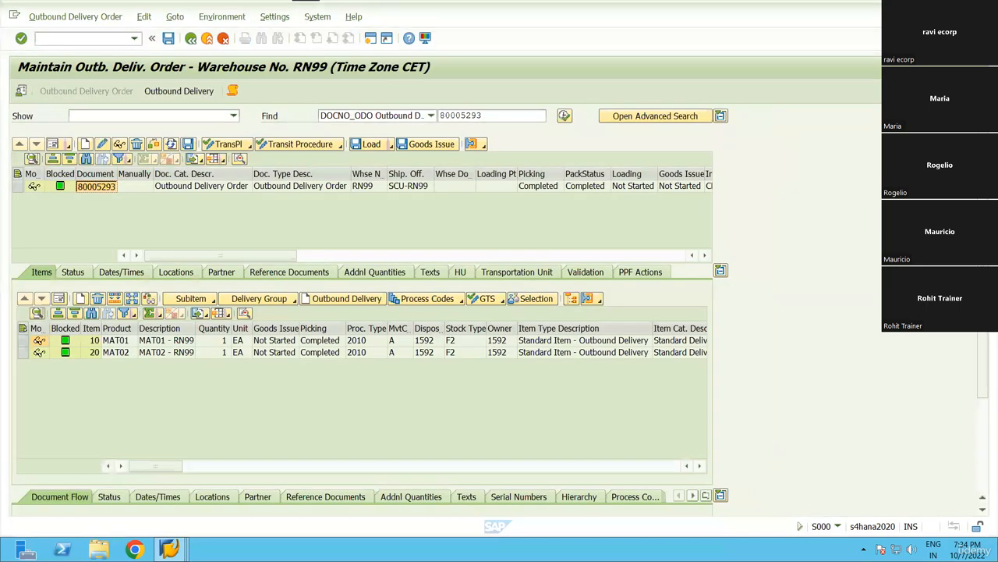
# Run /nvl31n and create an inbound delivery from the pasted purchase order number.
pyautogui.click(63, 42)
pyautogui.write('/nvl31n')
pyautogui.press('Return')
pyautogui.click(156, 153)
pyautogui.hotkey('ctrl', 'v')
pyautogui.press('Return')
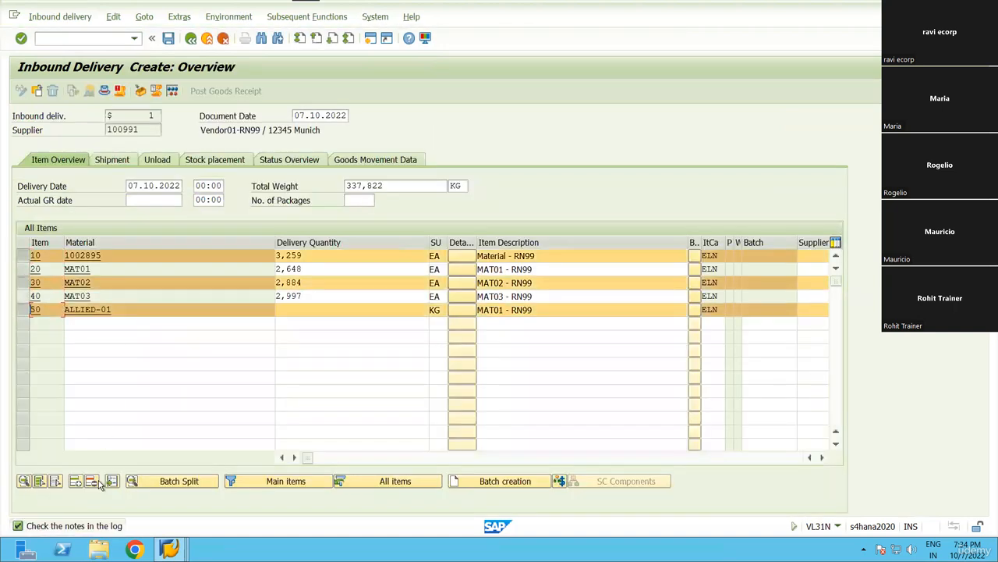
# Delete delivery items 10, 30, 40 and 50, keeping item 20.
pyautogui.click(96, 480)
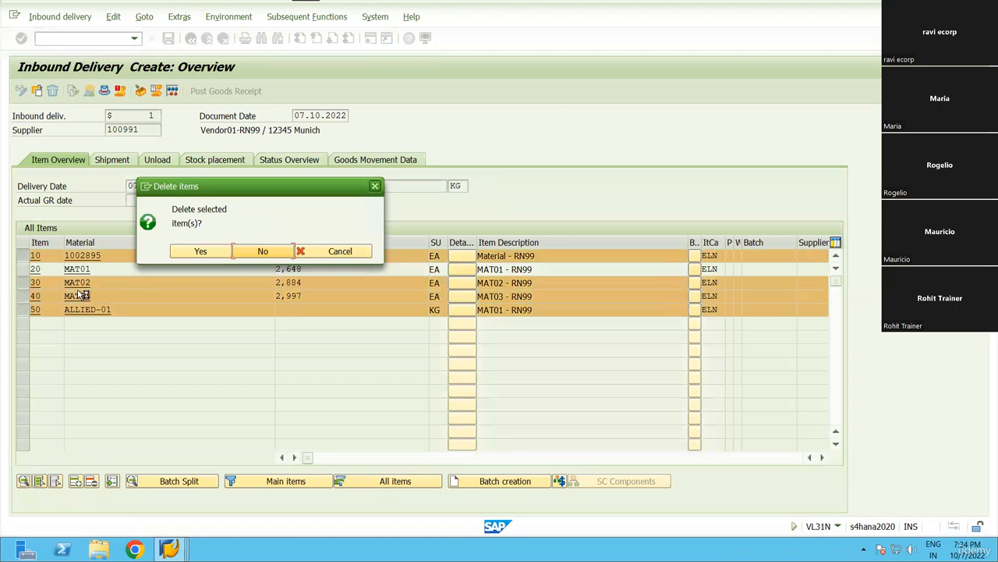
pyautogui.click(201, 251)
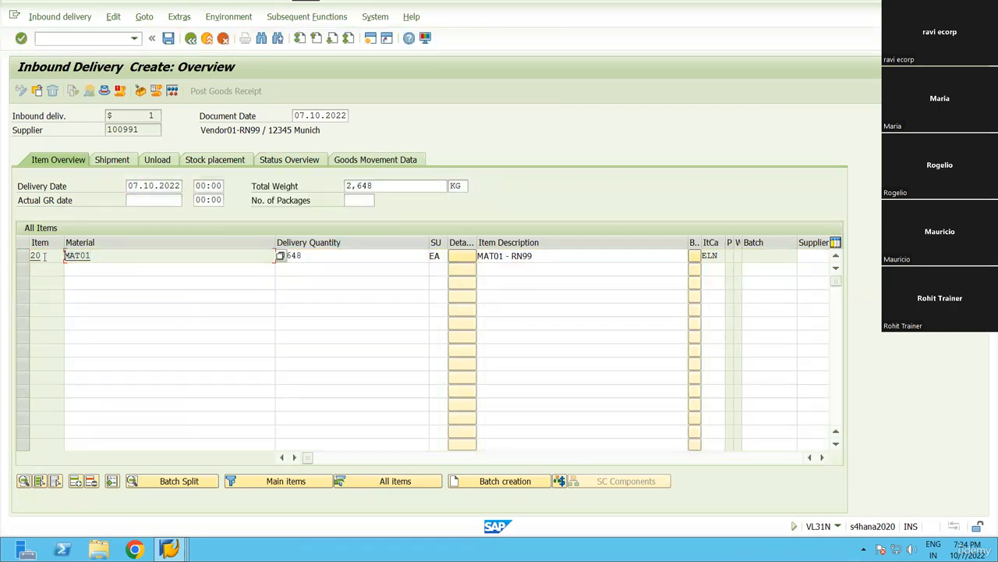
pyautogui.hotkey('alt', 'Tab')
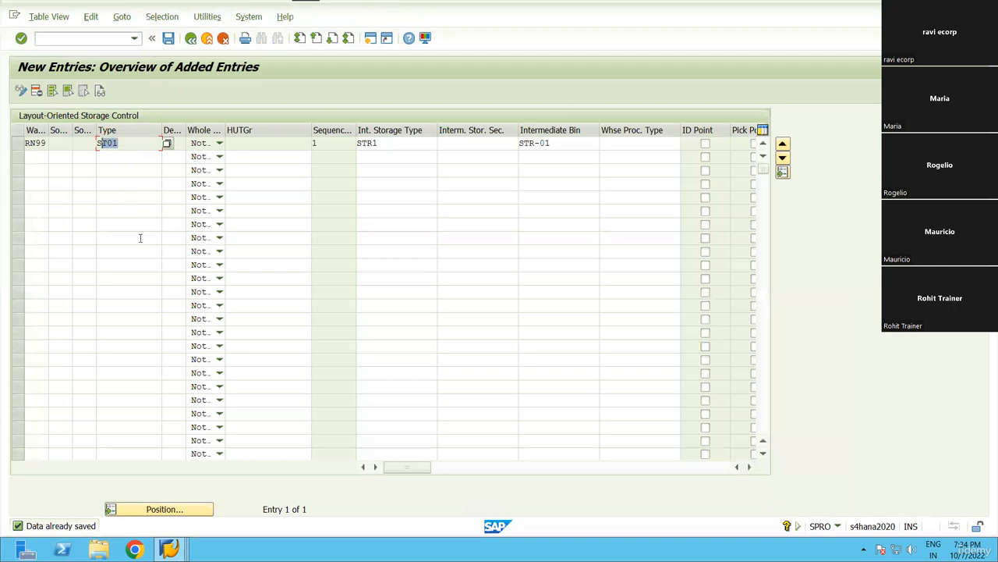
pyautogui.moveTo(140, 238); pyautogui.dragTo(45, 292)
pyautogui.hotkey('alt', 'Tab')
# Set item 20's delivery quantity to 1 and save the inbound delivery.
pyautogui.click(343, 259)
pyautogui.hotkey('ctrl', 'a')
pyautogui.write('1')
pyautogui.press('Return')
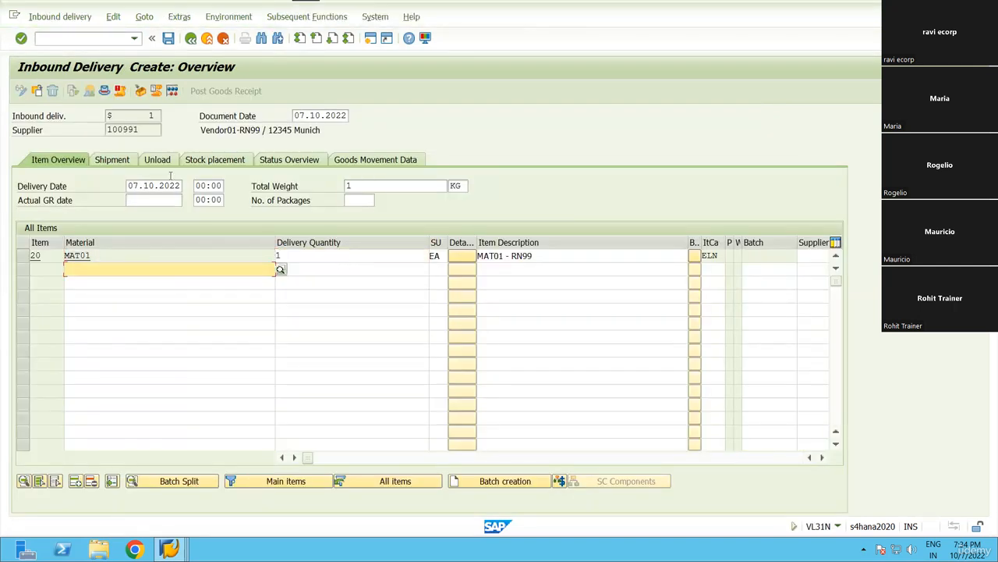
pyautogui.click(168, 39)
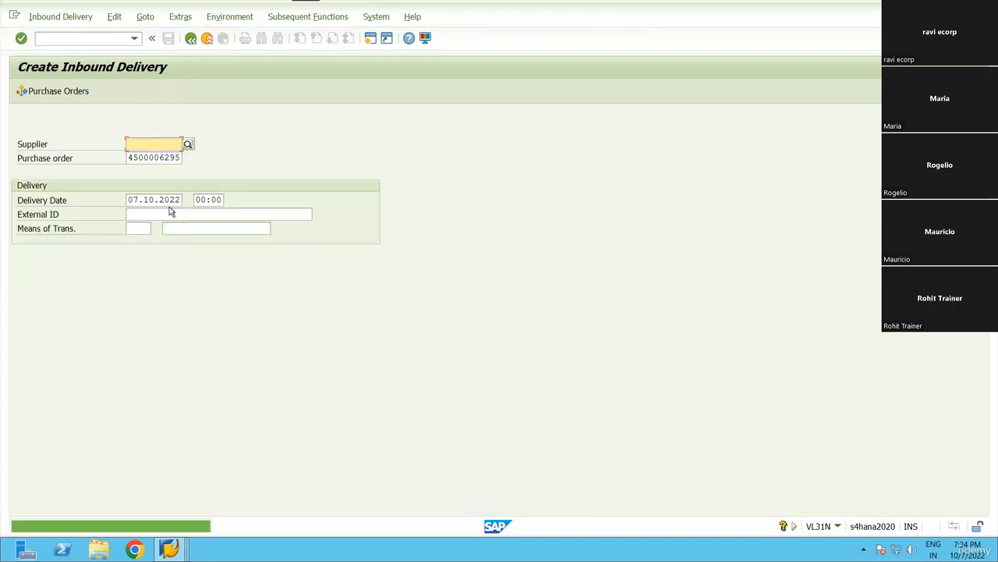
pyautogui.click(60, 16)
# In /n/scwm/prdi, create the unloading warehouse tasks for the delivery's HU and save.
pyautogui.click(44, 80)
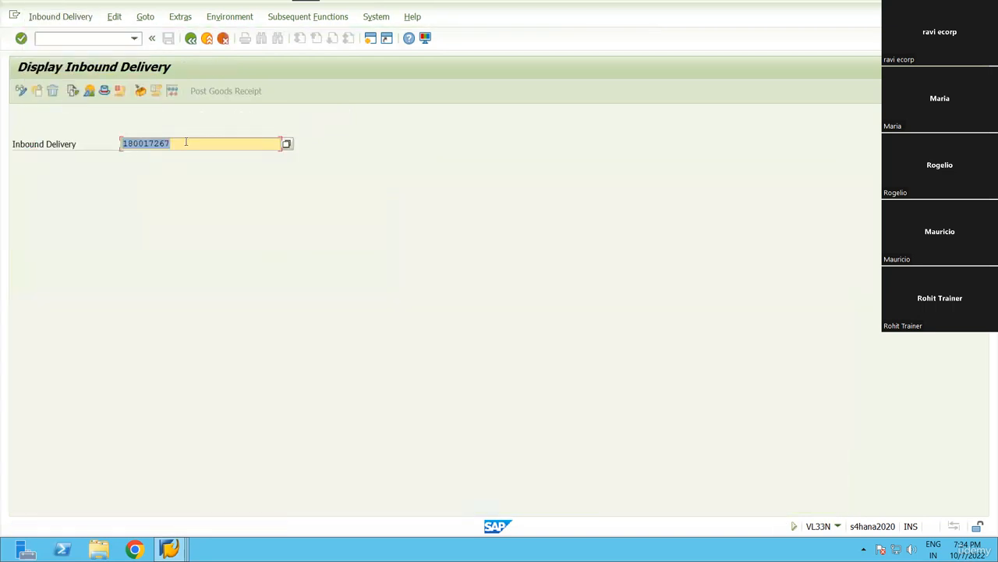
pyautogui.click(78, 38)
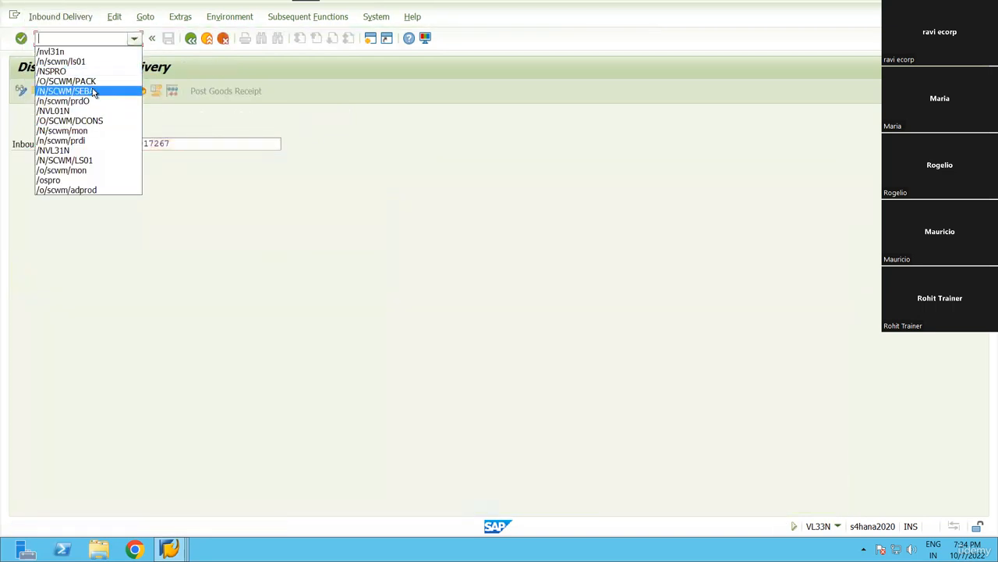
pyautogui.click(95, 103)
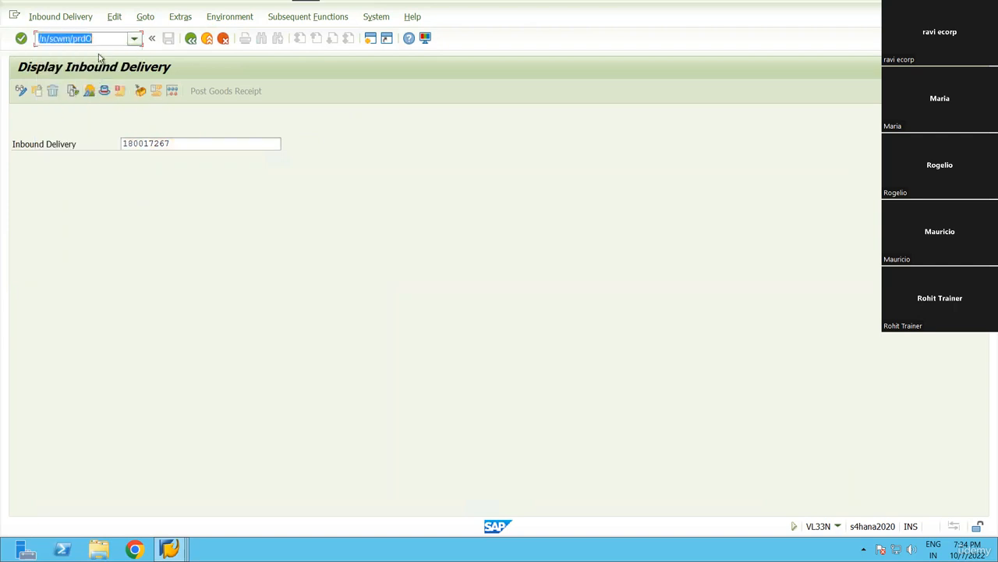
pyautogui.click(97, 38)
pyautogui.press('BackSpace')
pyautogui.write('i')
pyautogui.press('Return')
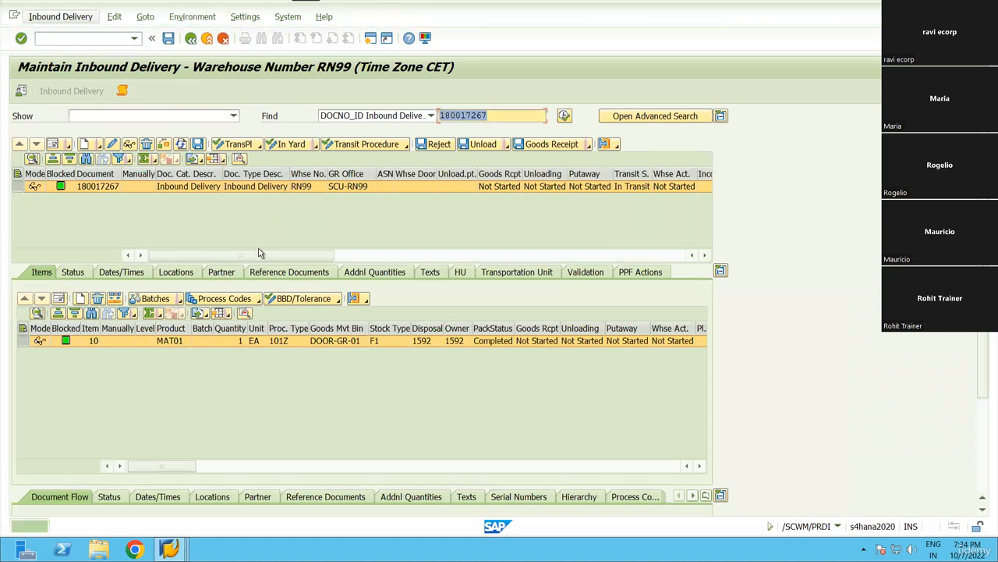
pyautogui.click(173, 67)
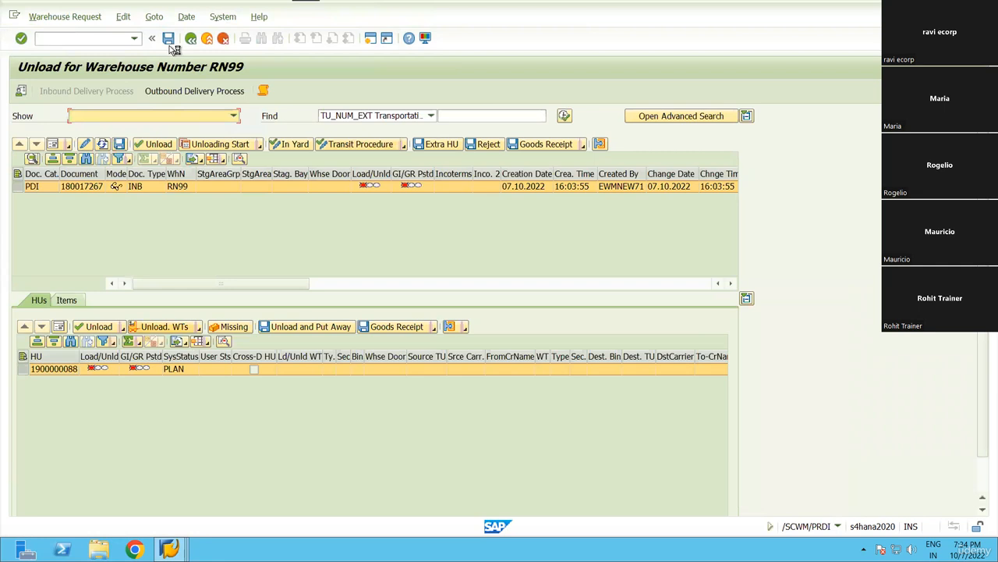
pyautogui.click(165, 326)
pyautogui.click(169, 39)
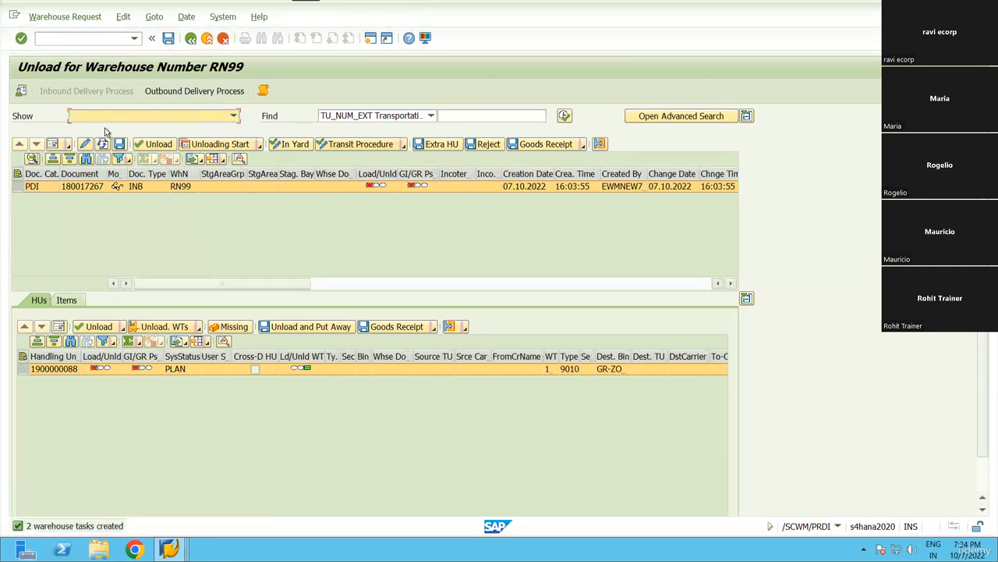
# Select the delivery number and open the warehouse management monitor.
pyautogui.click(81, 187)
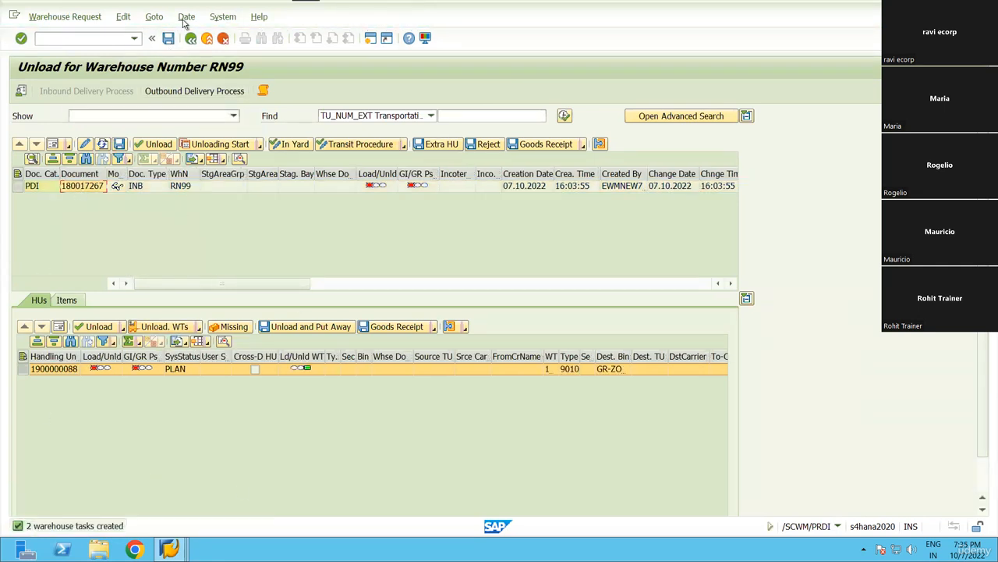
pyautogui.click(136, 39)
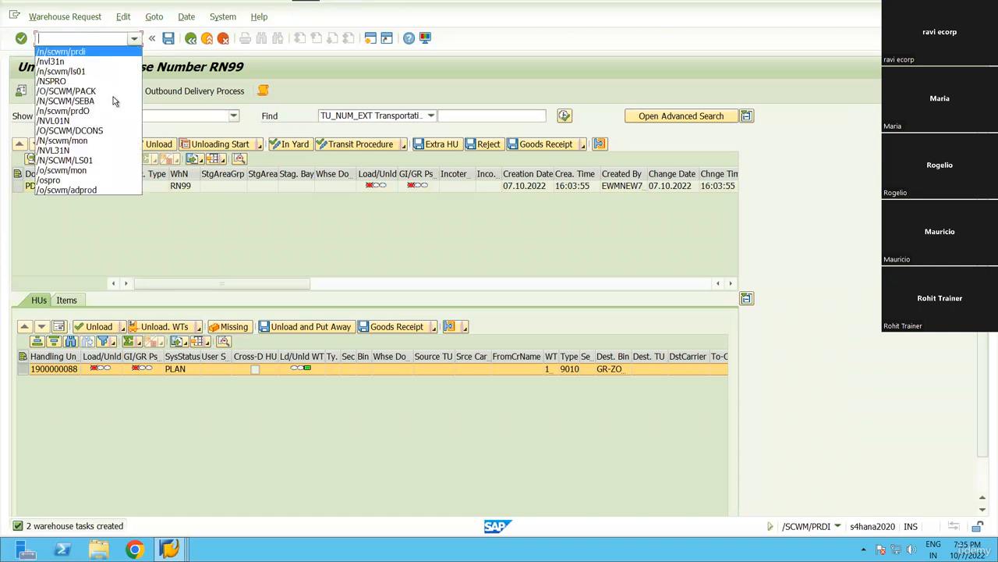
pyautogui.click(96, 150)
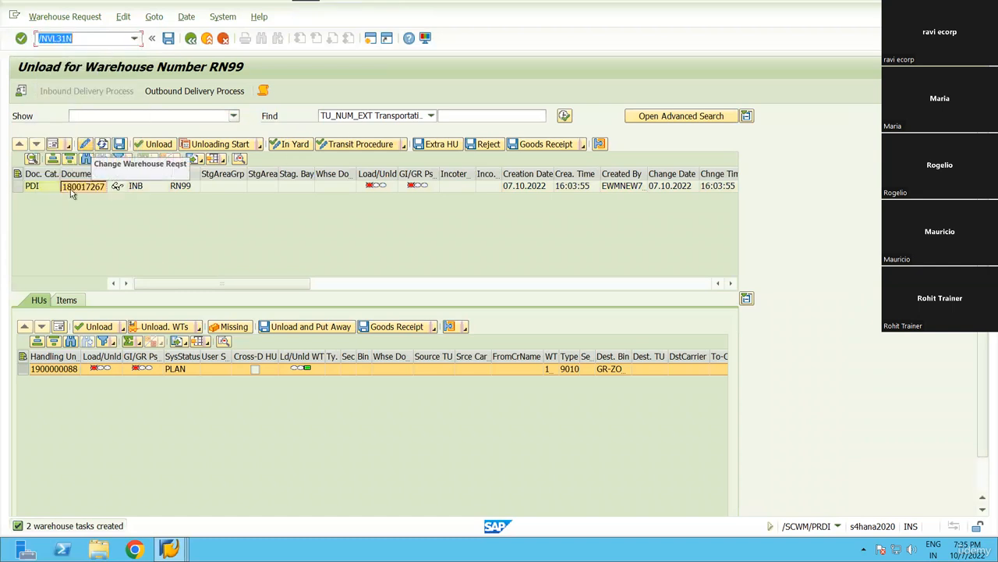
pyautogui.press('Return')
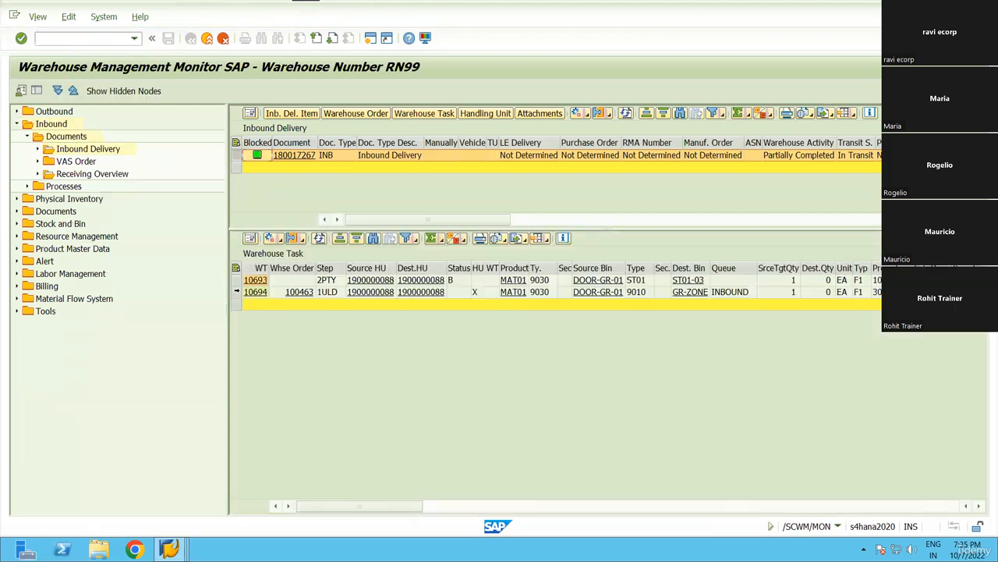
# Confirm unloading task 10694 in the background and widen the destination bin column.
pyautogui.click(237, 284)
pyautogui.click(695, 295)
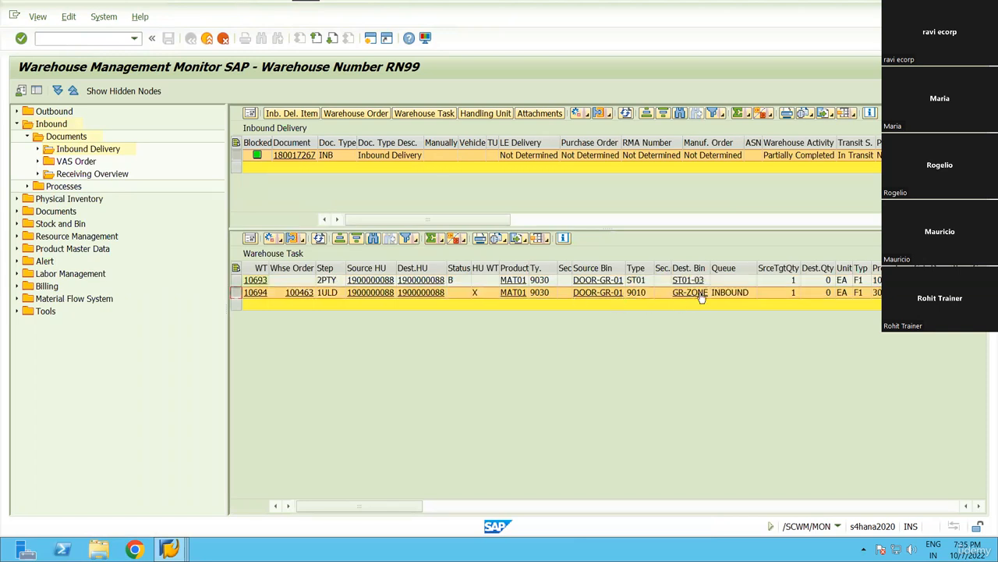
pyautogui.click(280, 242)
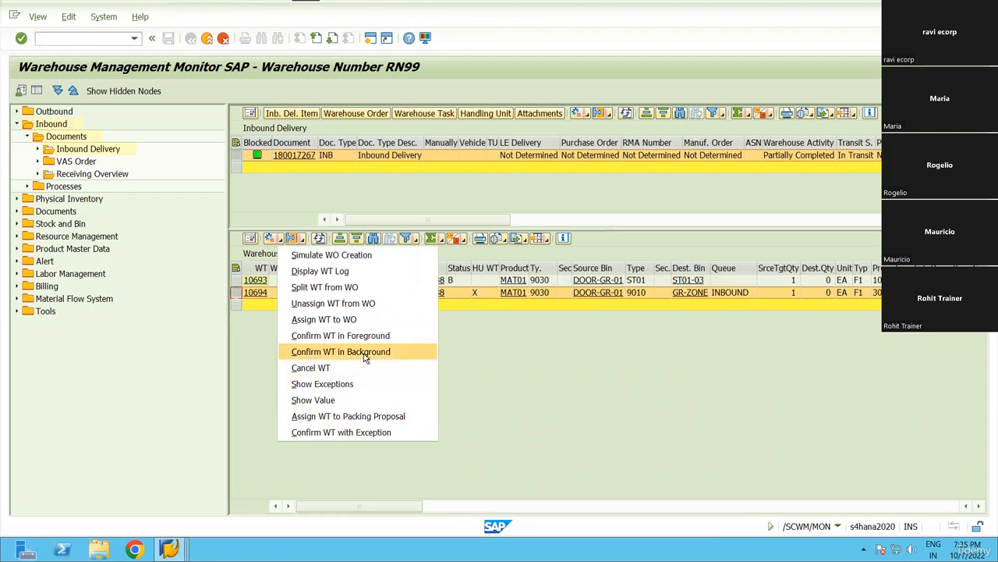
pyautogui.click(551, 355)
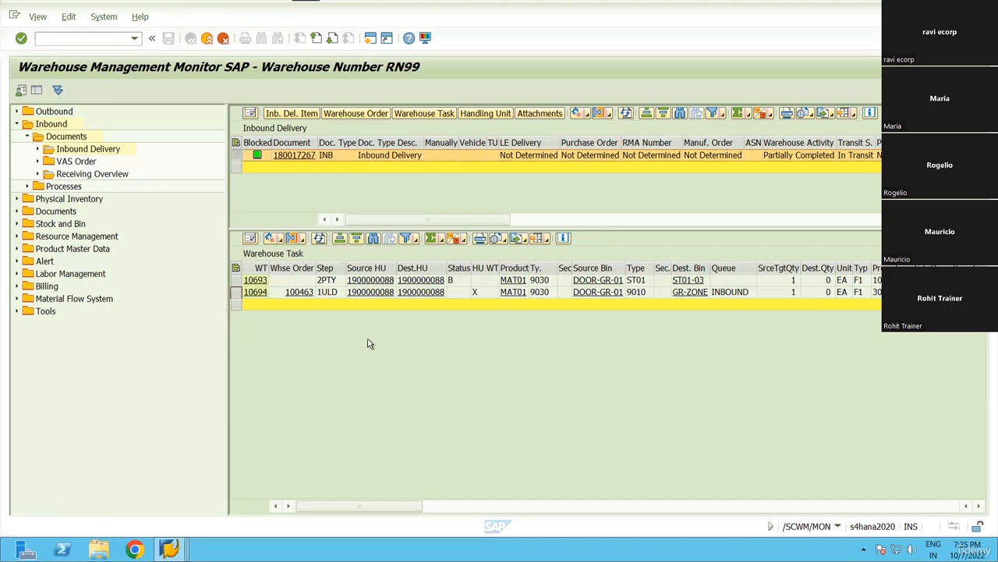
pyautogui.click(294, 238)
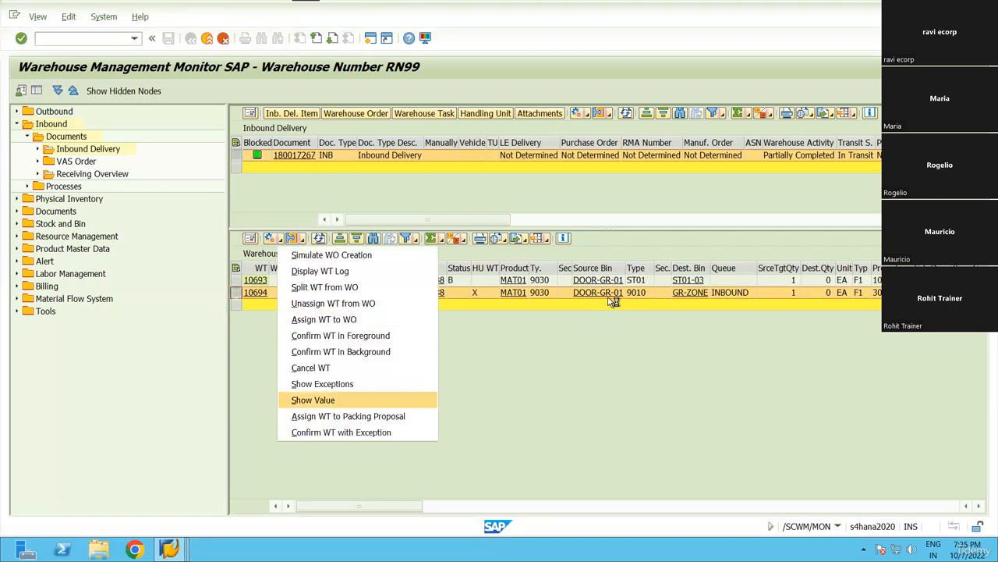
pyautogui.click(359, 351)
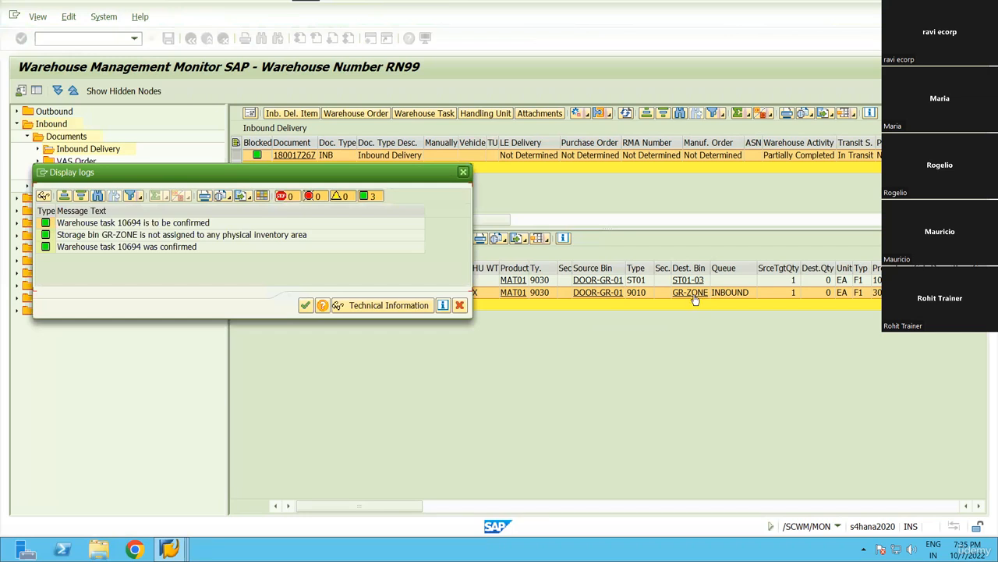
pyautogui.press('Return')
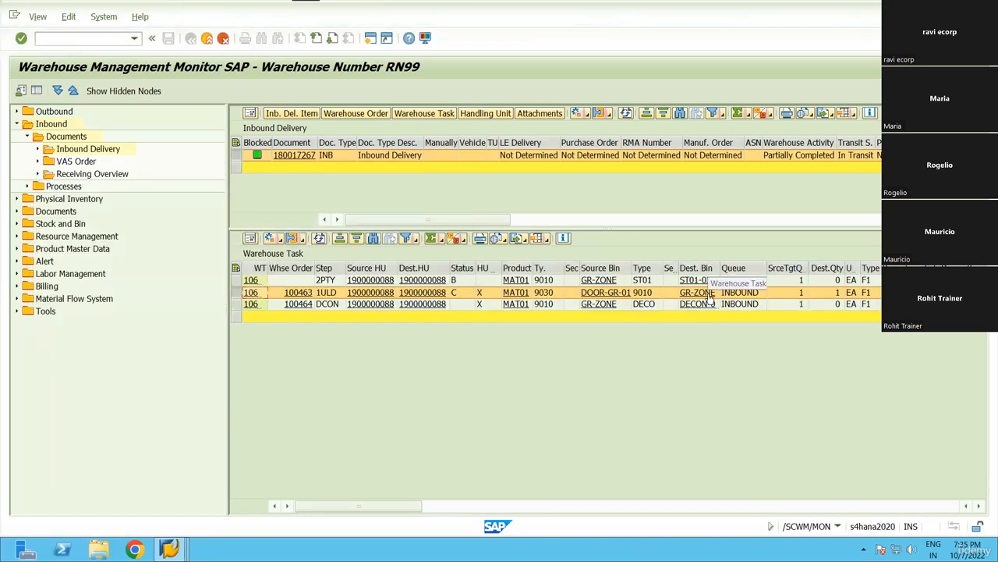
pyautogui.moveTo(720, 268); pyautogui.dragTo(775, 269)
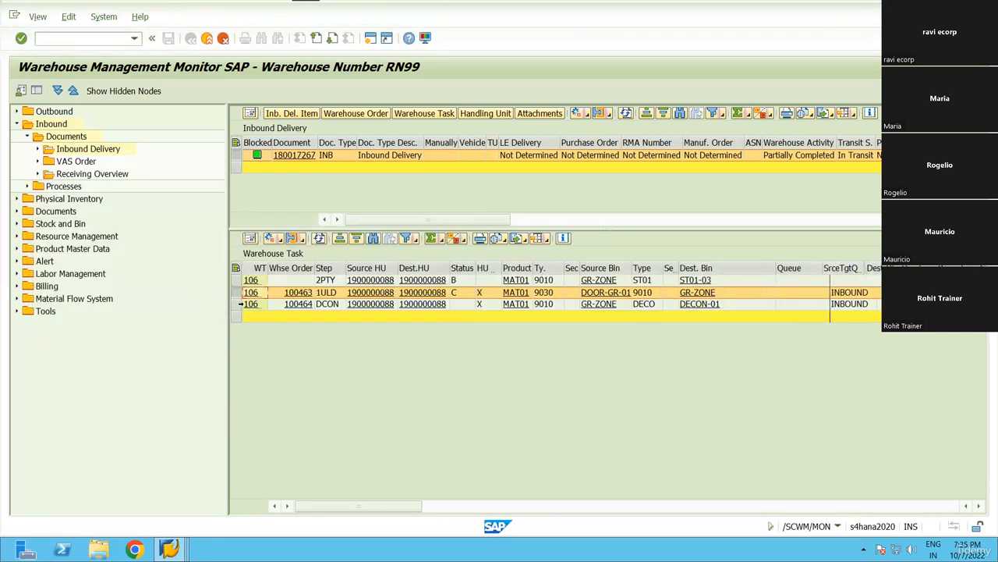
# Confirm DCON task 10696 in the background, then launch /o/scwm/dcons in a new session.
pyautogui.click(234, 306)
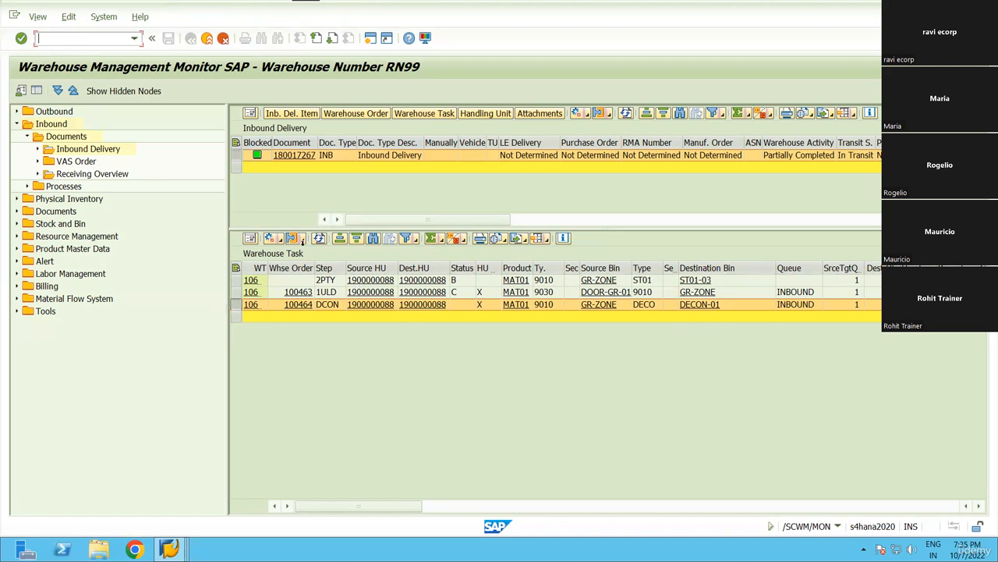
pyautogui.rightClick(282, 243)
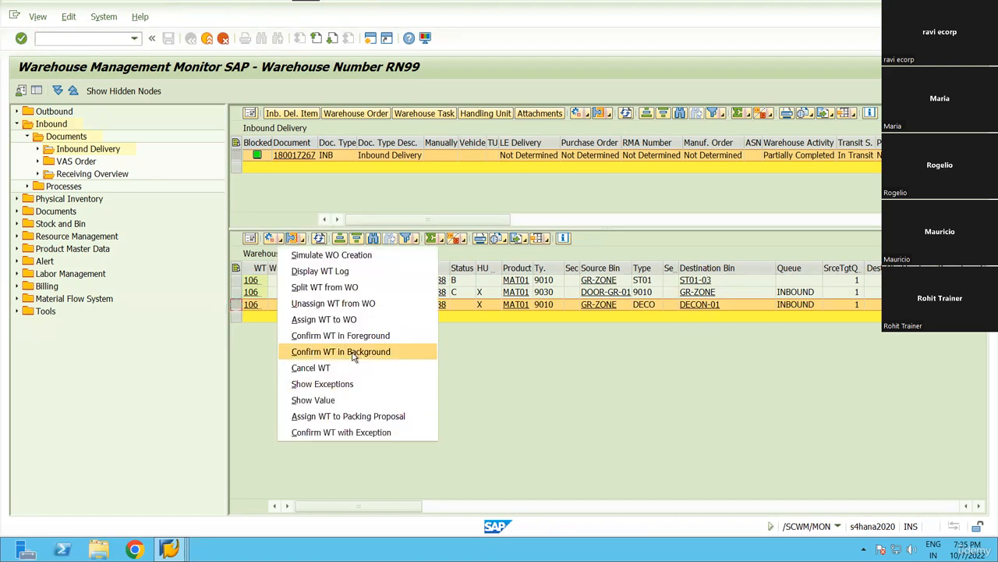
pyautogui.click(355, 351)
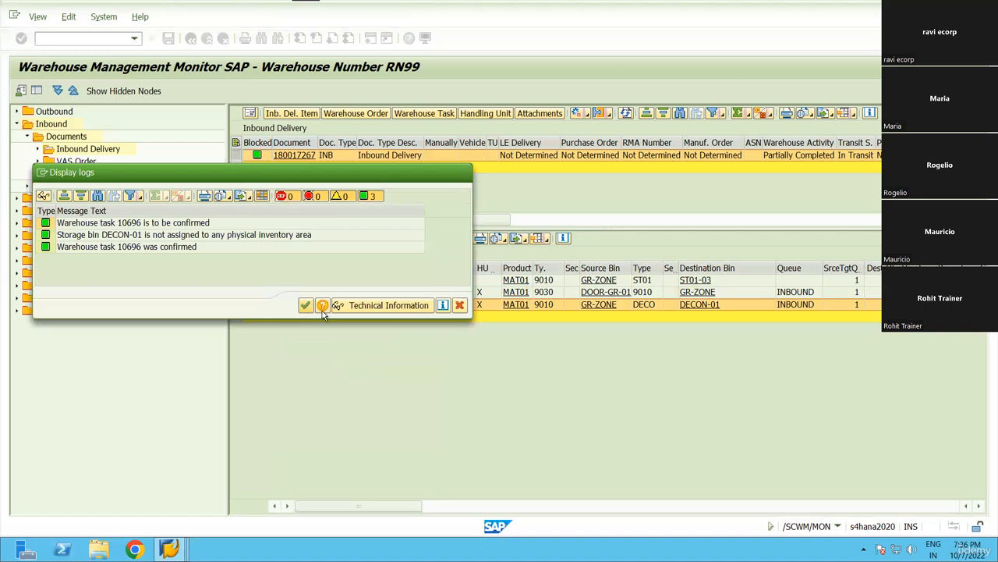
pyautogui.click(305, 305)
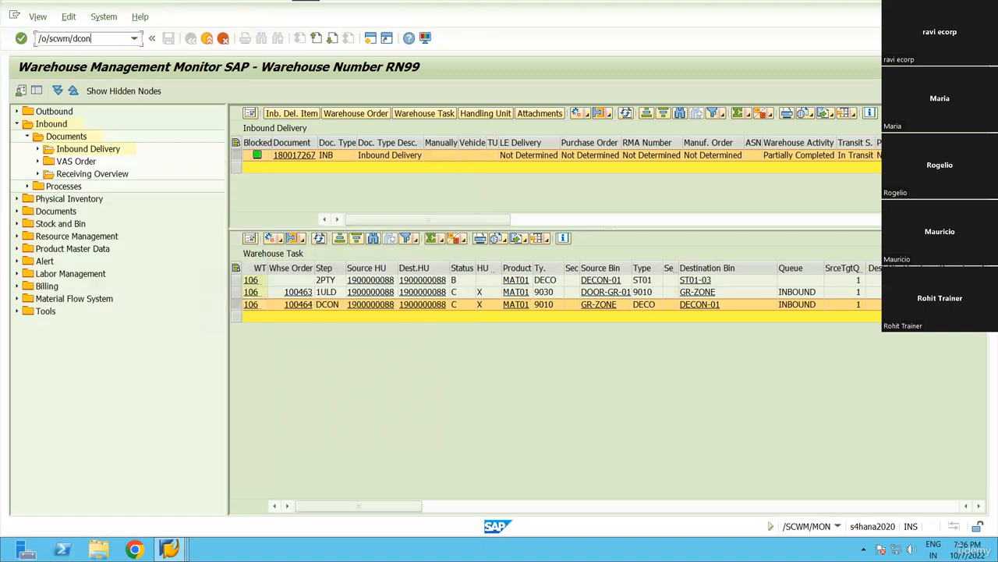
pyautogui.press('Return')
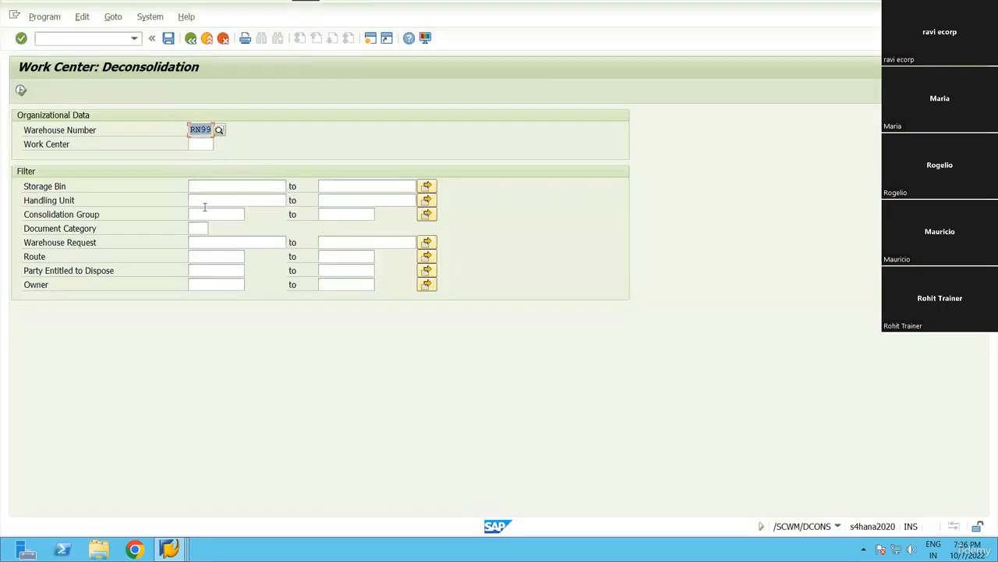
pyautogui.click(198, 145)
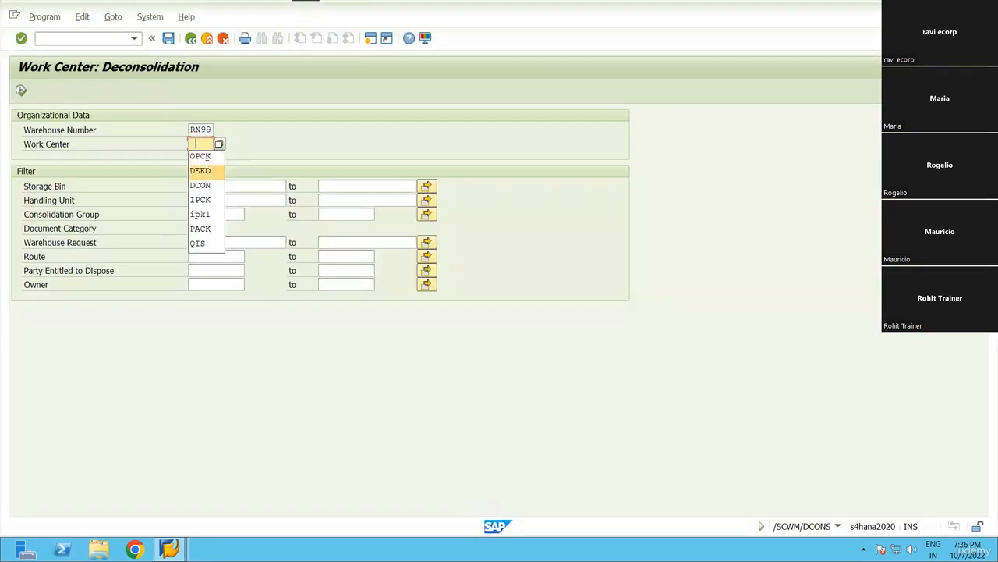
pyautogui.click(203, 170)
pyautogui.hotkey('alt', 'Tab')
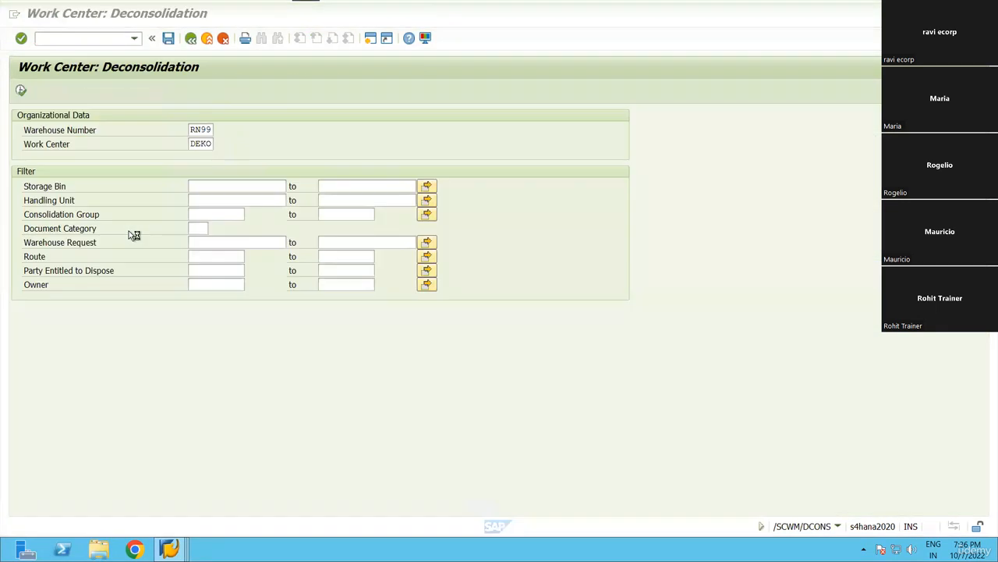
pyautogui.click(227, 242)
pyautogui.write('180017267')
pyautogui.click(21, 90)
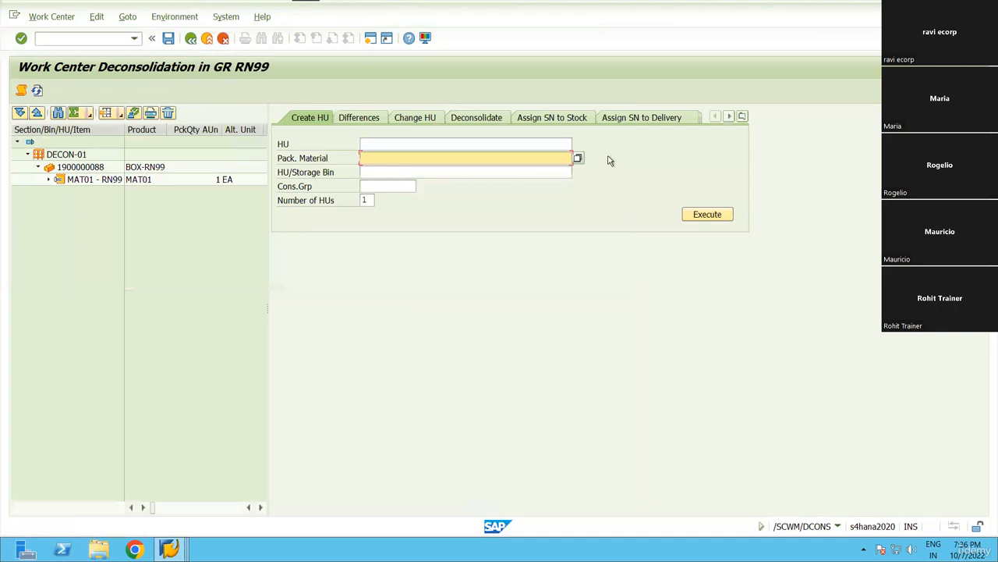
pyautogui.click(95, 168)
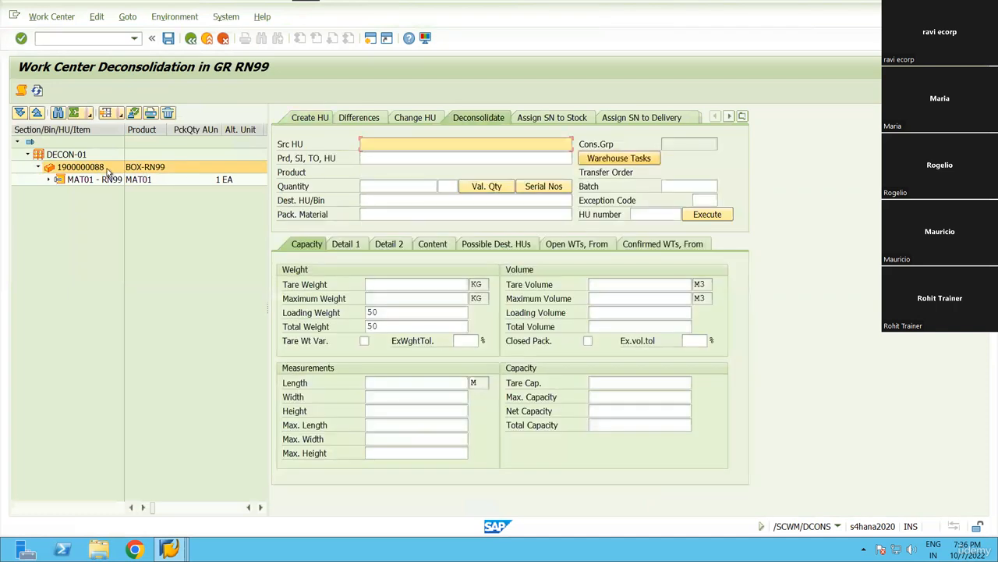
# Pack task 10693 into a new CARTON-RN99 HU destined for DECON-01.
pyautogui.click(396, 250)
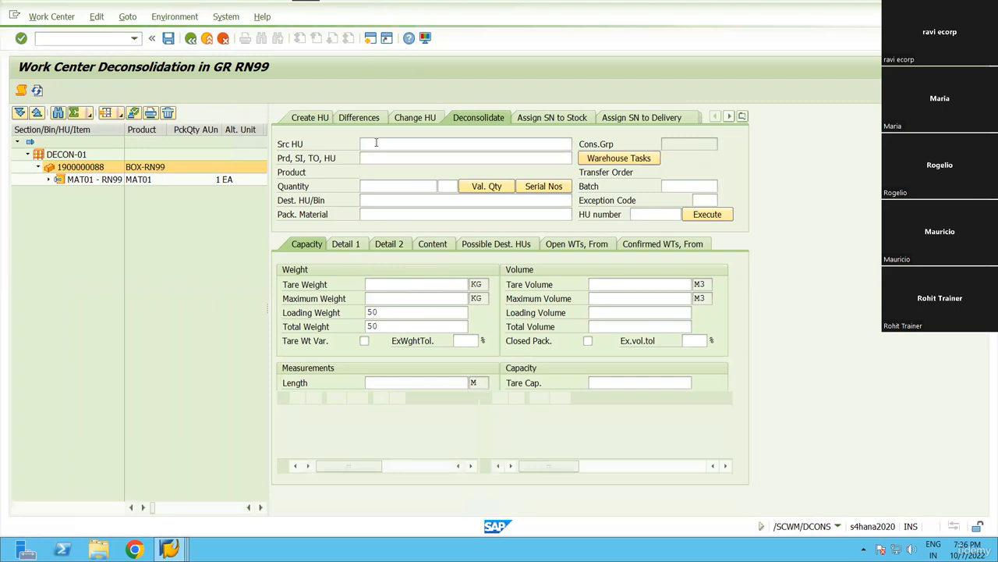
pyautogui.click(596, 159)
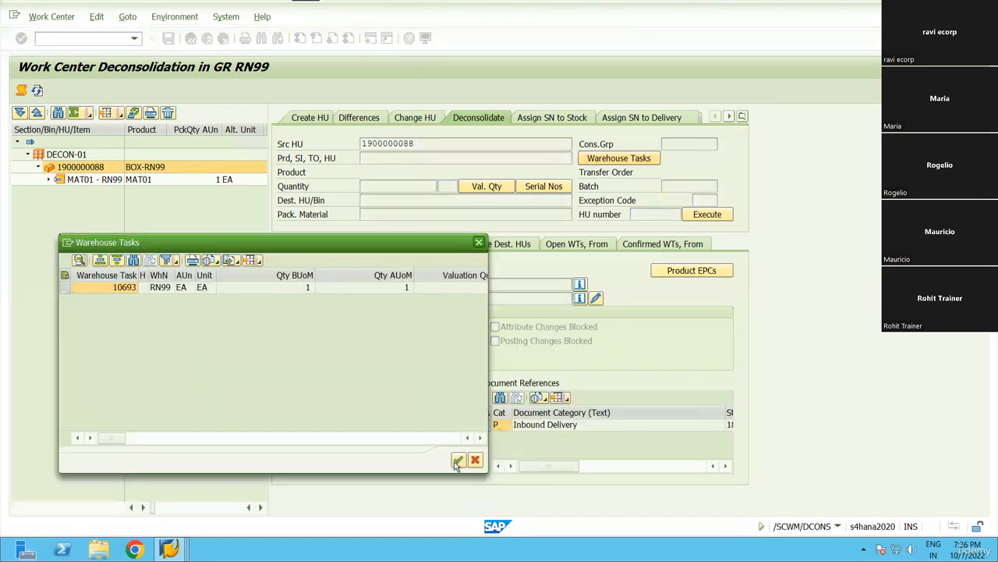
pyautogui.click(66, 288)
pyautogui.click(458, 460)
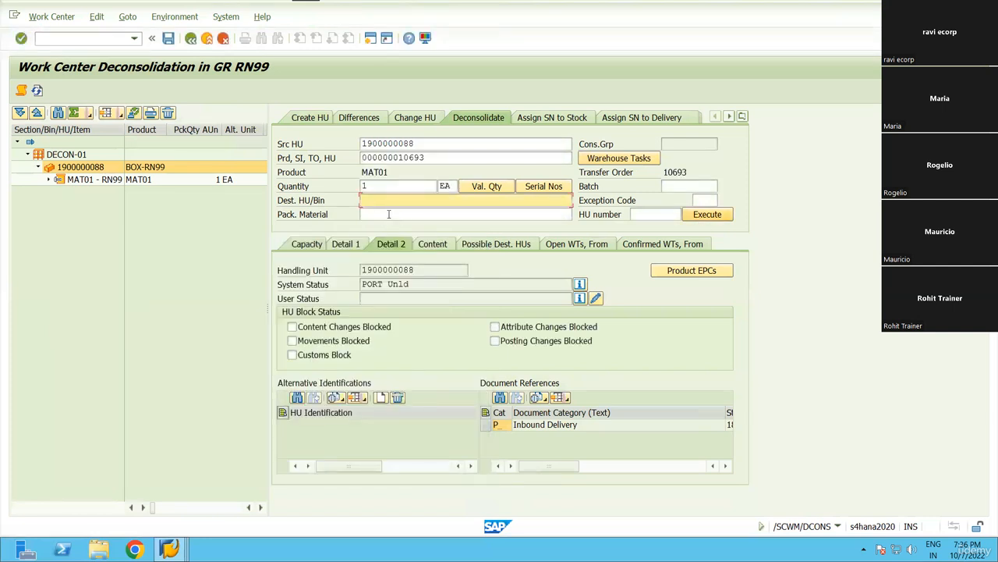
pyautogui.write('decoN-01')
pyautogui.click(407, 214)
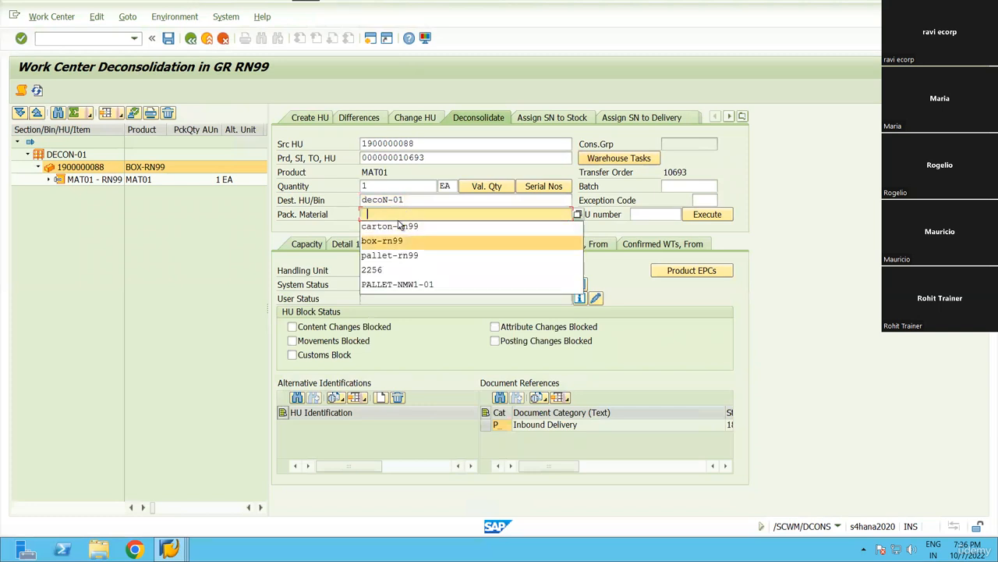
pyautogui.press('Up')
pyautogui.press('Return')
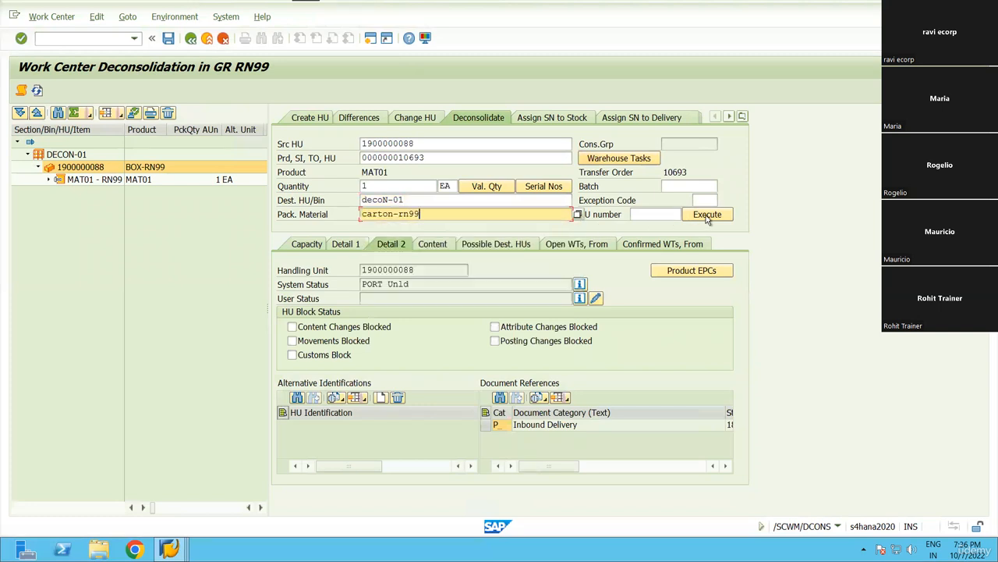
pyautogui.click(707, 215)
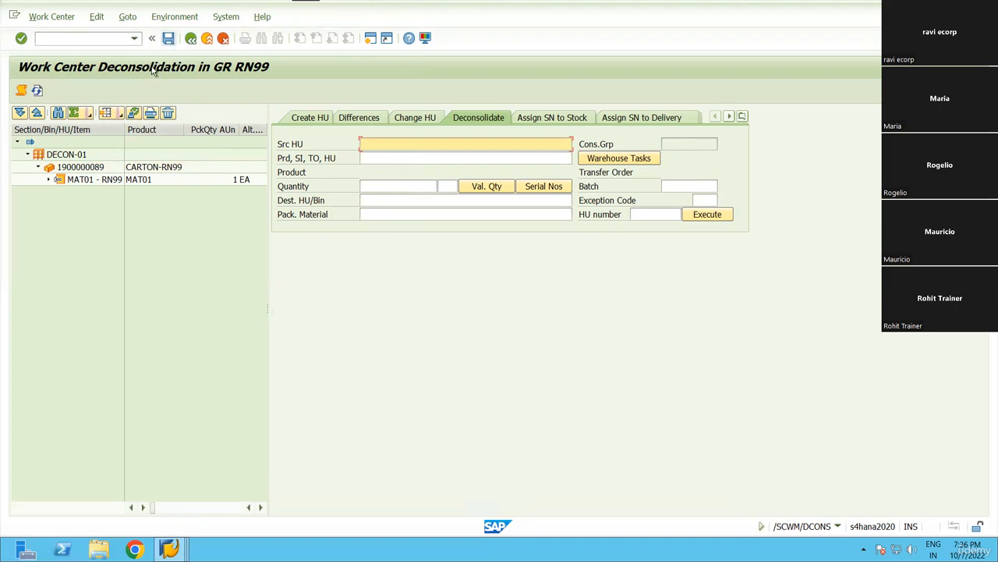
pyautogui.click(78, 167)
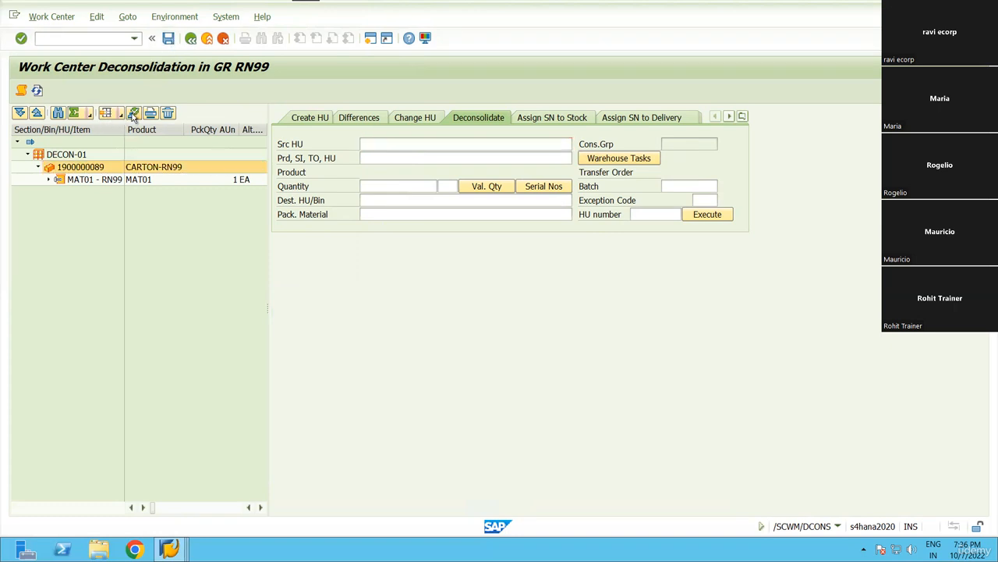
pyautogui.click(134, 115)
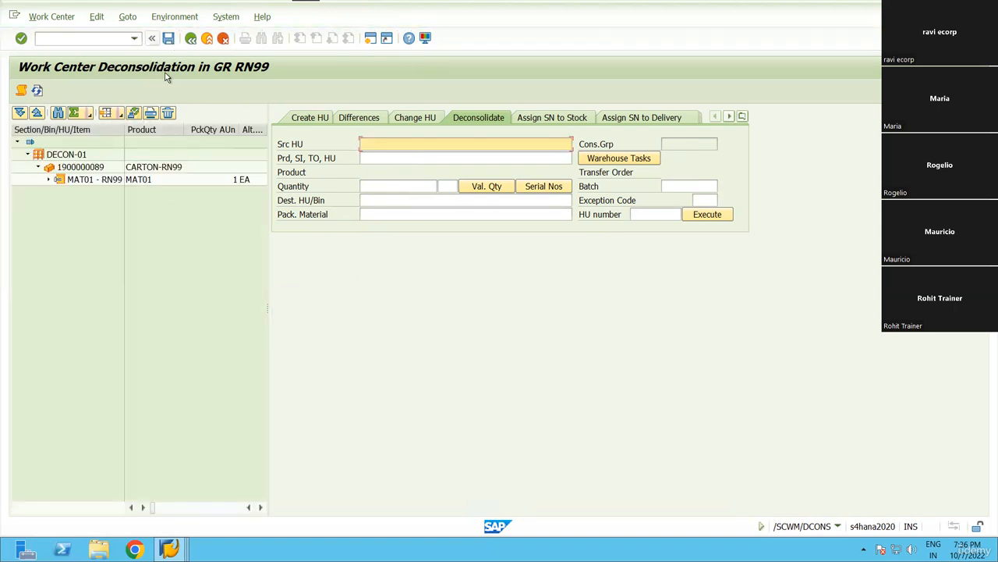
pyautogui.click(78, 168)
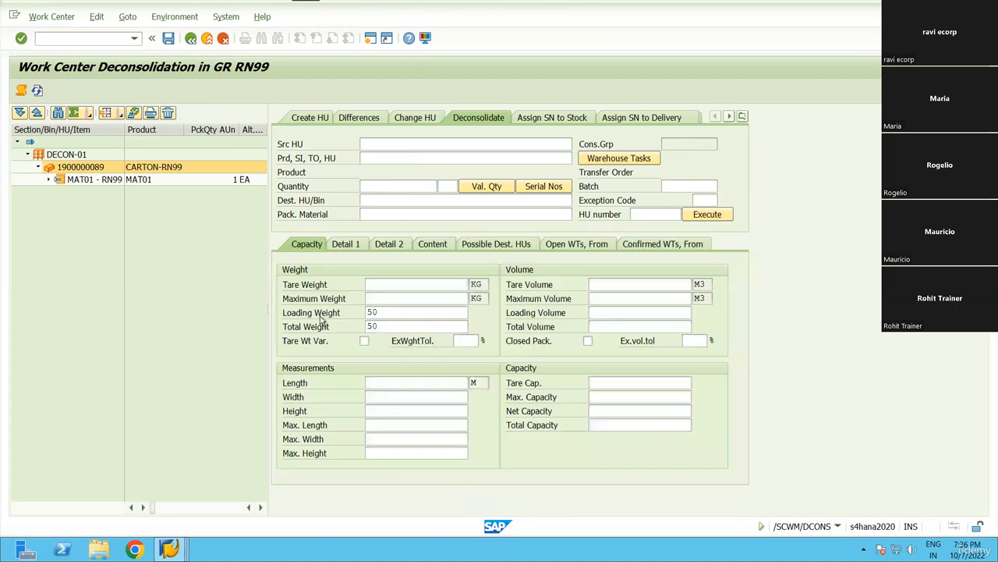
pyautogui.click(50, 181)
pyautogui.click(92, 191)
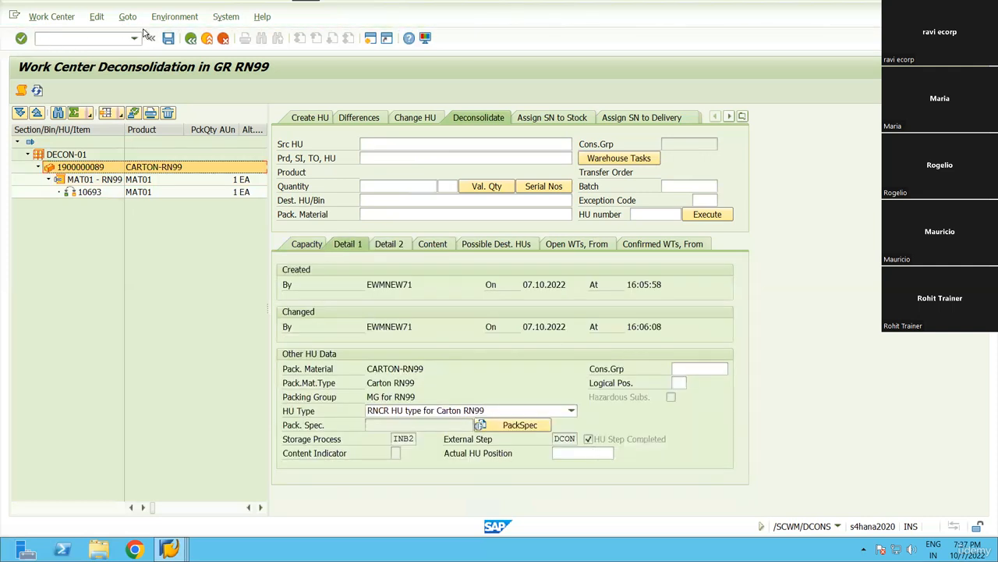
pyautogui.click(190, 39)
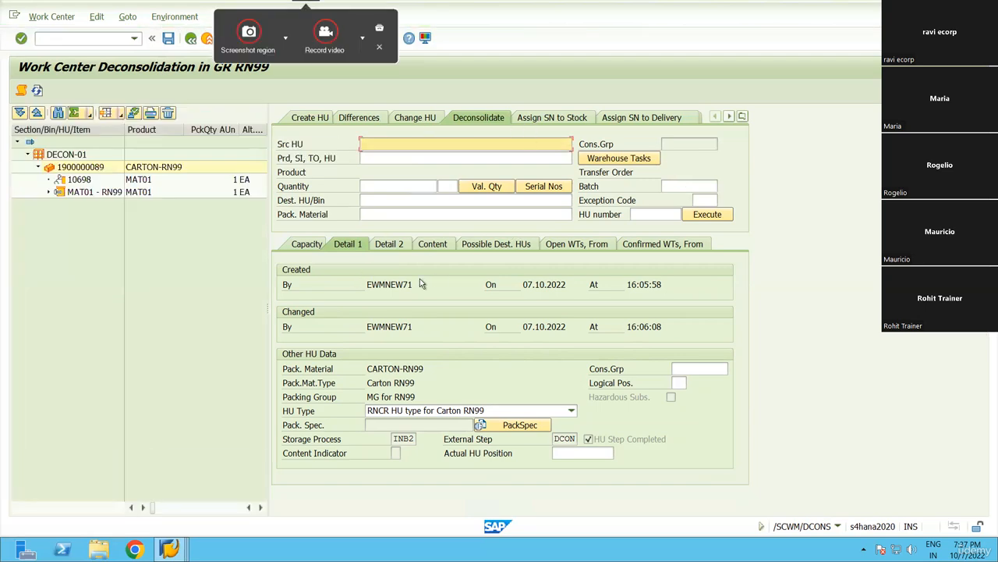
pyautogui.hotkey('alt', 'Tab')
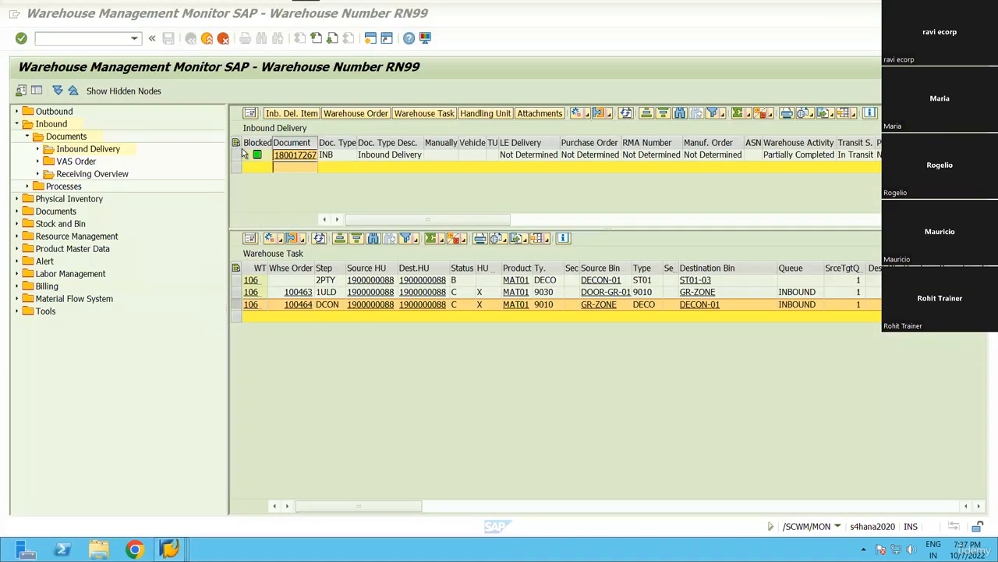
# Refresh delivery 180017267's tasks and confirm putaway task 100466 to STR-01 in the background.
pyautogui.click(319, 240)
pyautogui.click(237, 142)
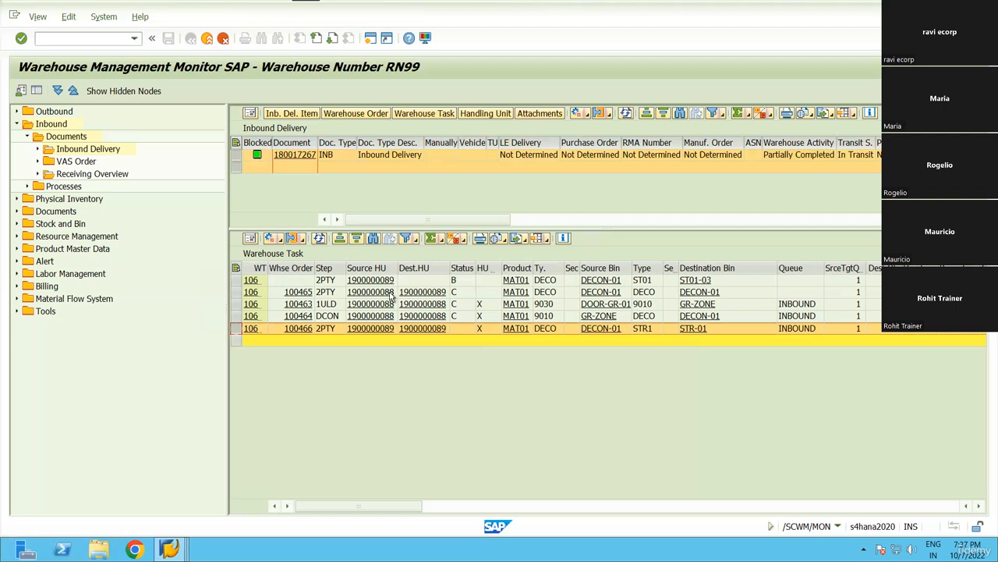
pyautogui.click(237, 280)
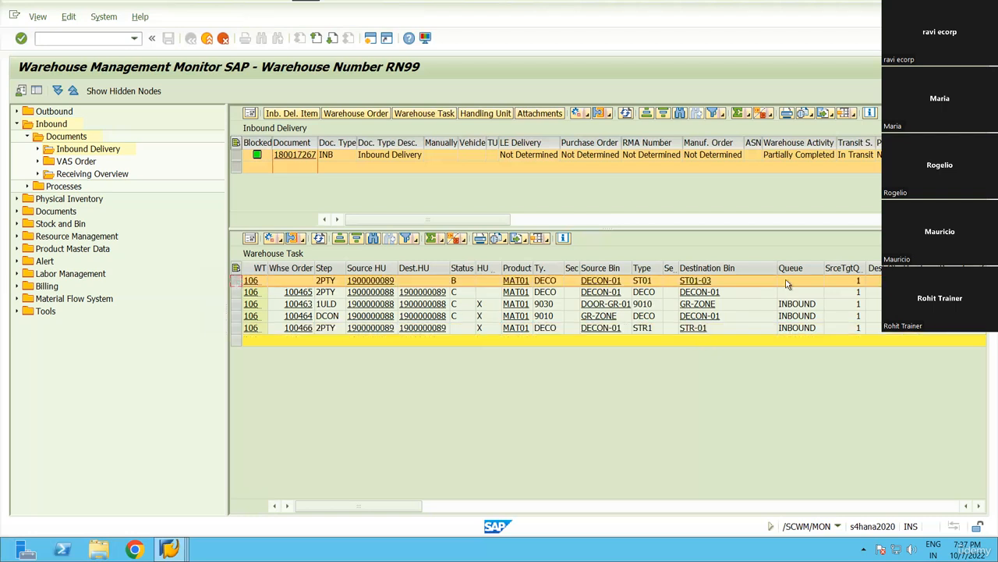
pyautogui.click(240, 329)
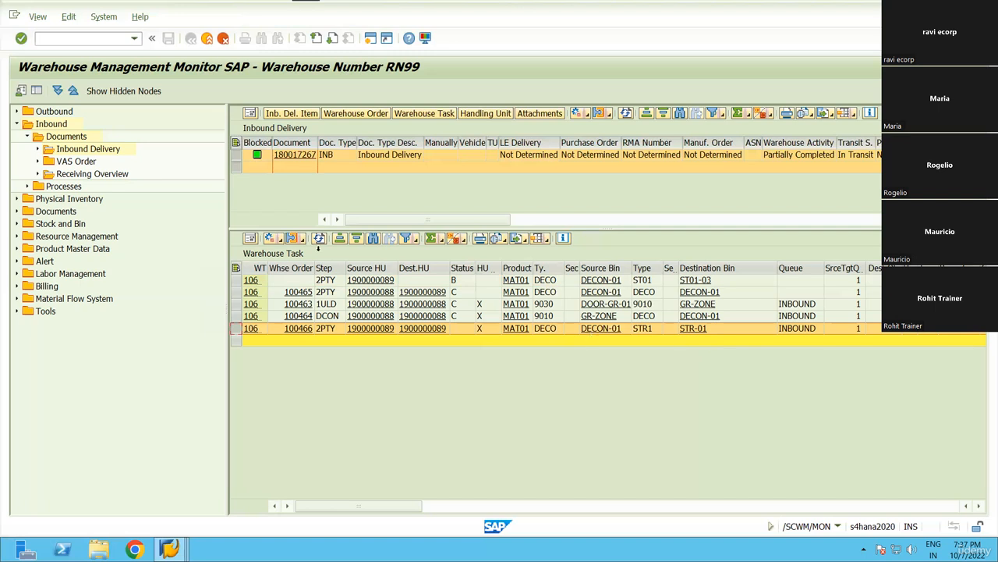
pyautogui.click(278, 241)
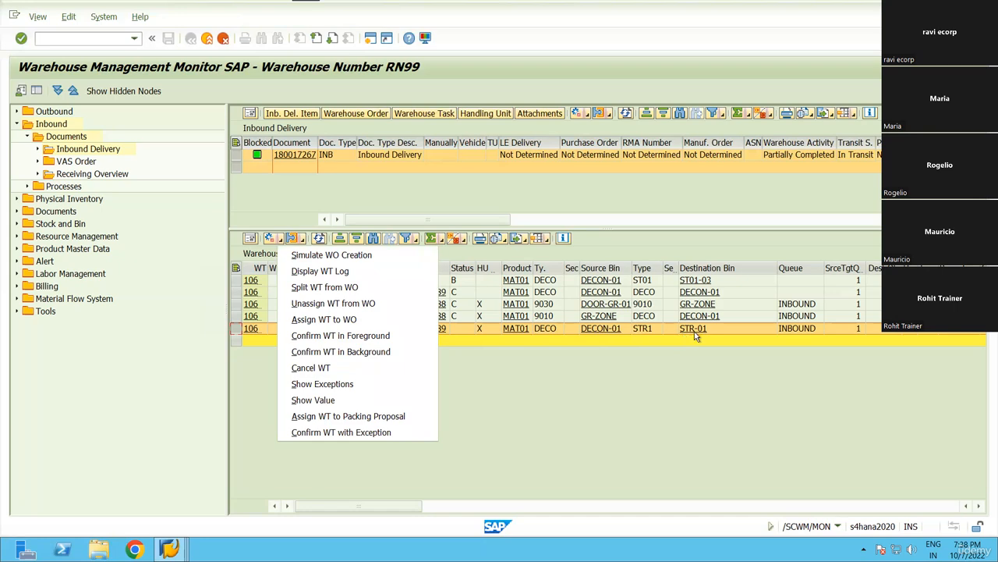
pyautogui.click(332, 352)
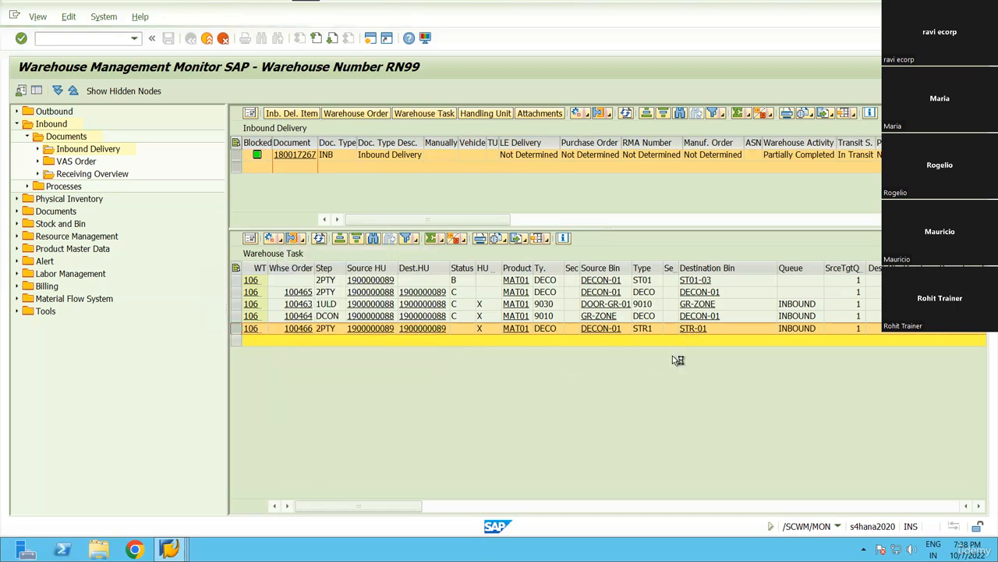
# Confirm putaway task 100467 from STR-01 to ST01-03 in the background.
pyautogui.click(306, 431)
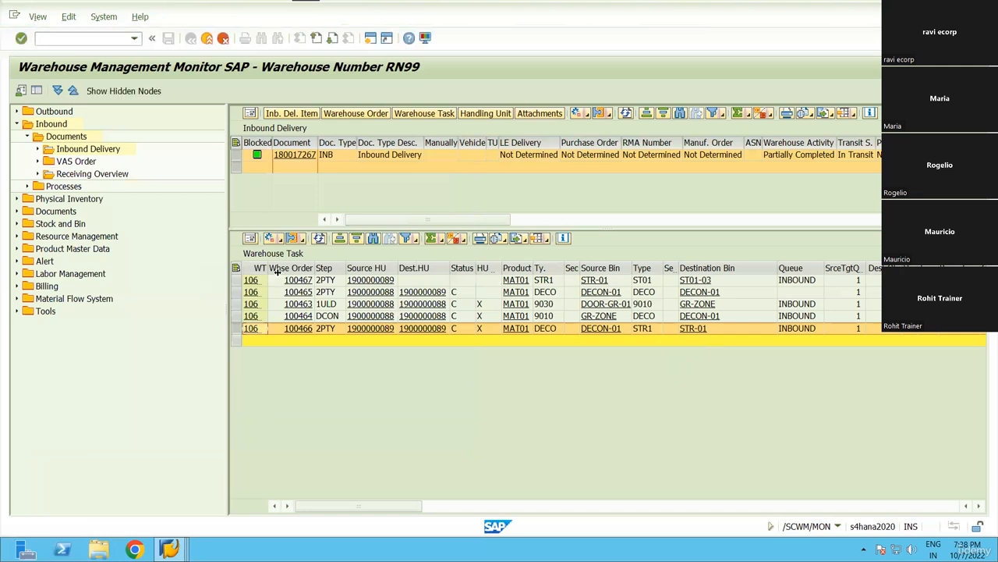
pyautogui.click(421, 282)
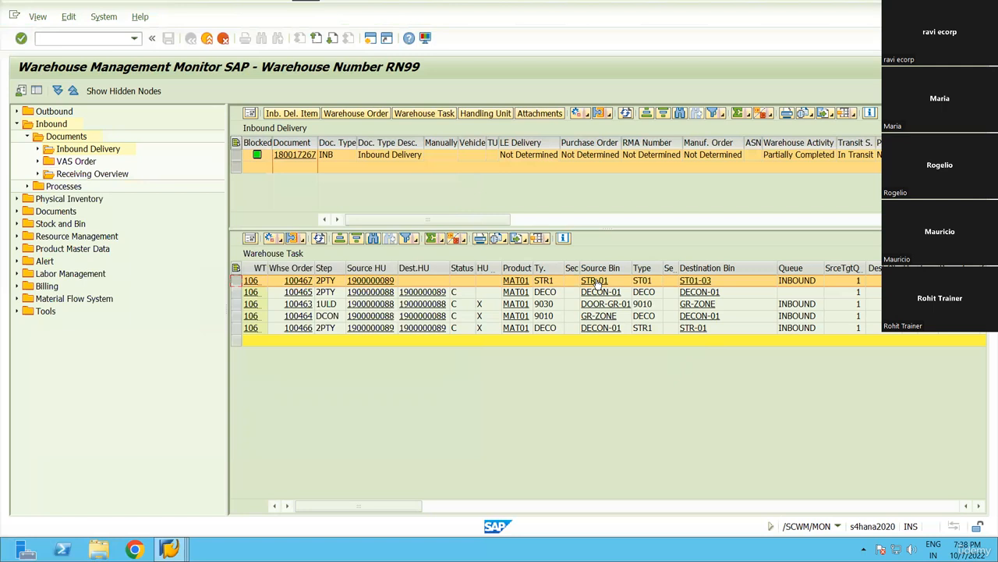
pyautogui.click(279, 242)
pyautogui.click(320, 352)
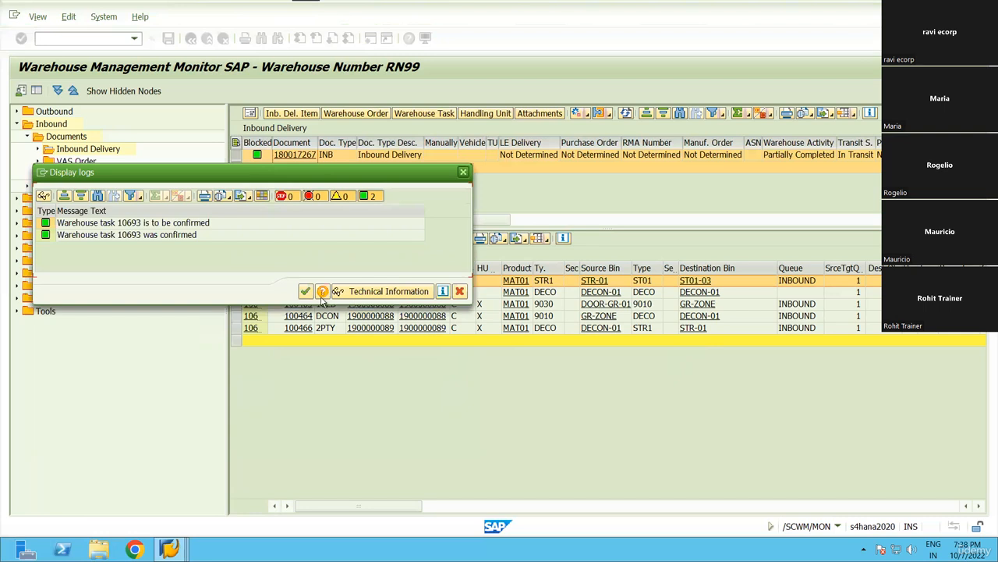
pyautogui.click(460, 291)
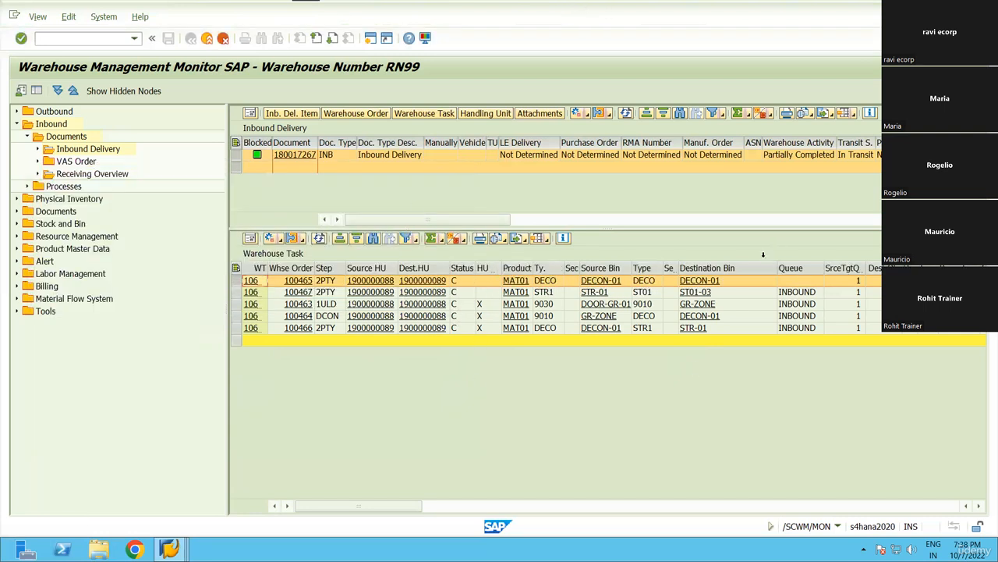
# Check the destination bin, section, storage type and source bin columns of the confirmed tasks.
pyautogui.click(733, 268)
pyautogui.click(669, 268)
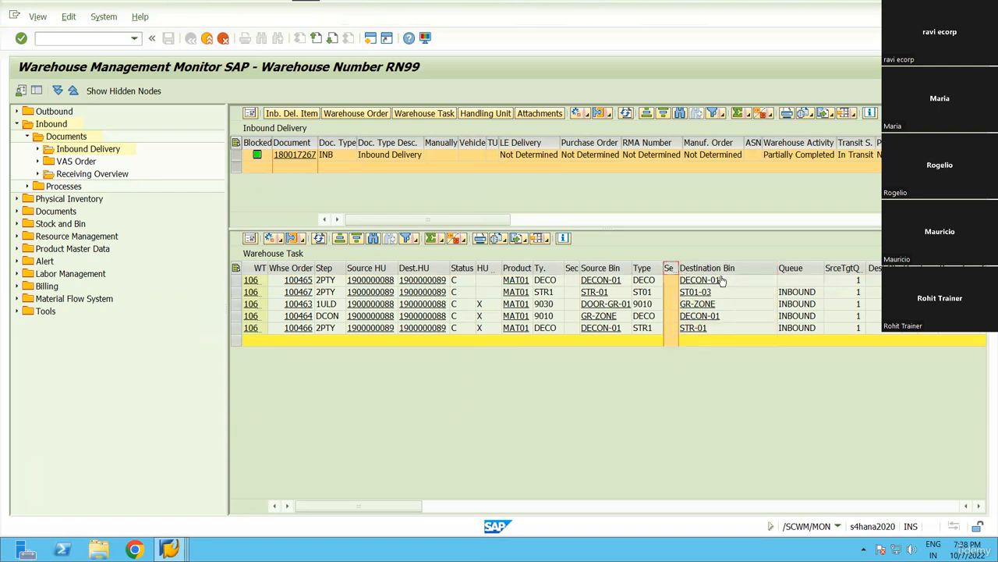
pyautogui.click(641, 268)
pyautogui.click(600, 269)
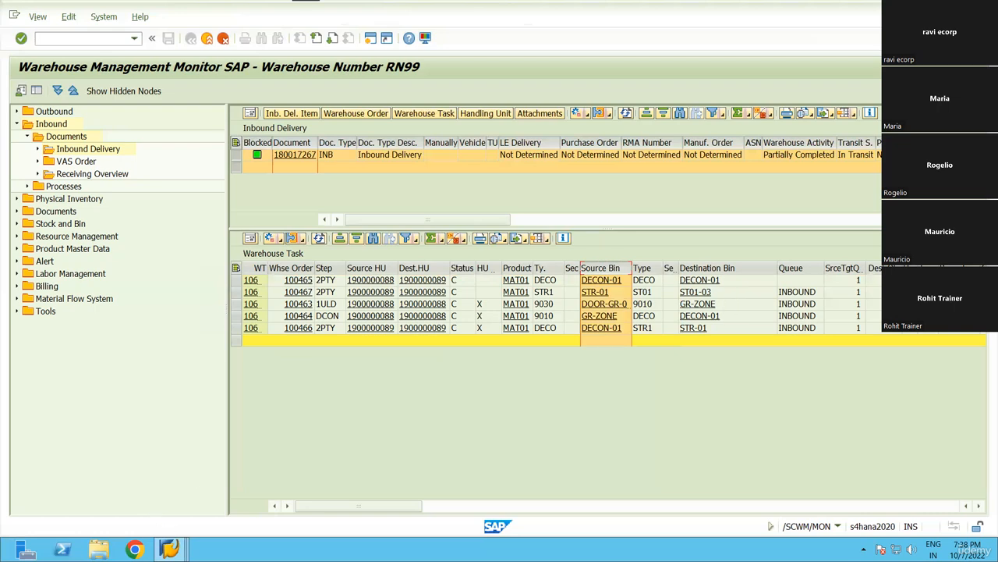
pyautogui.click(168, 549)
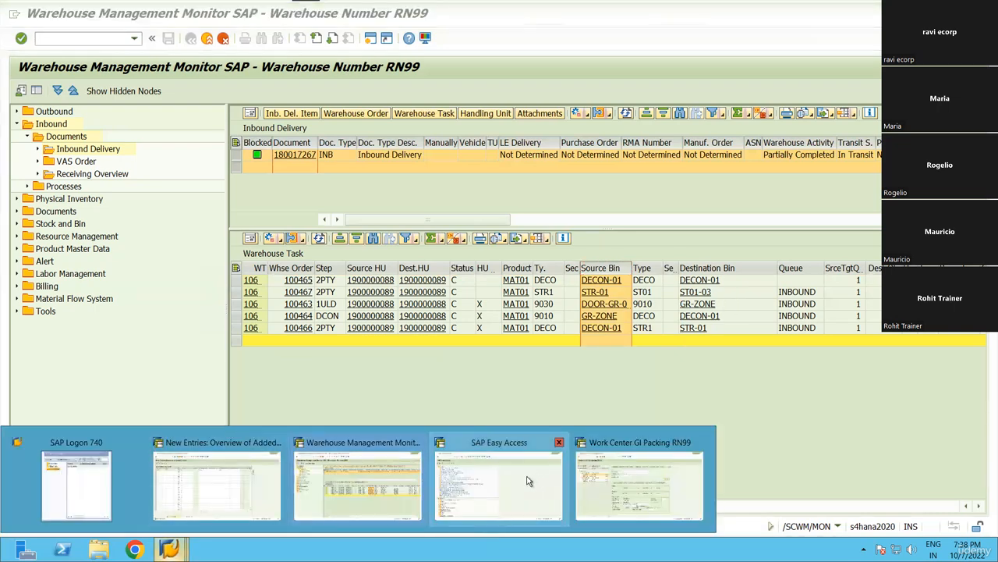
# Close the added storage control entries window and go back to the warehouse monitor.
pyautogui.click(532, 479)
pyautogui.click(172, 541)
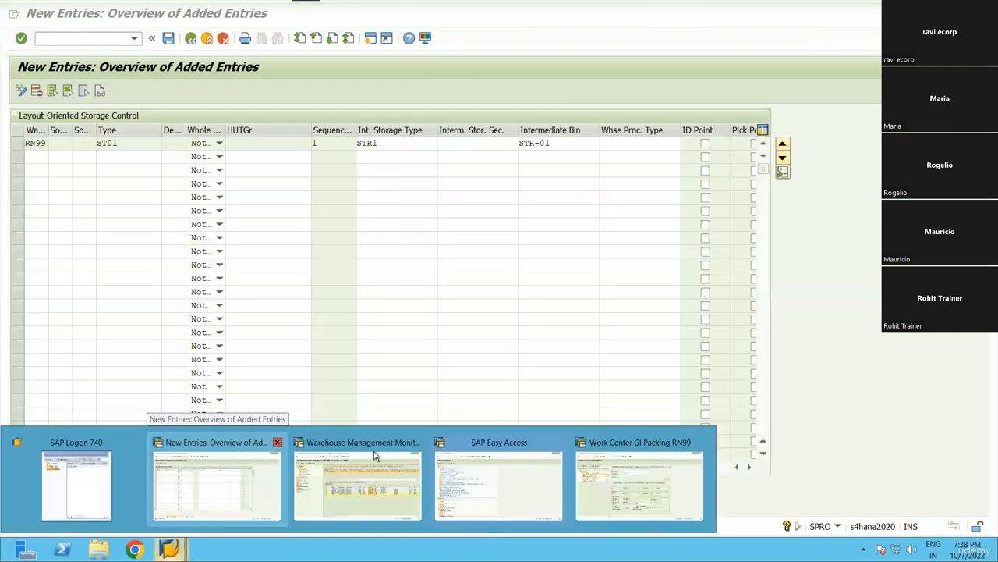
pyautogui.click(277, 442)
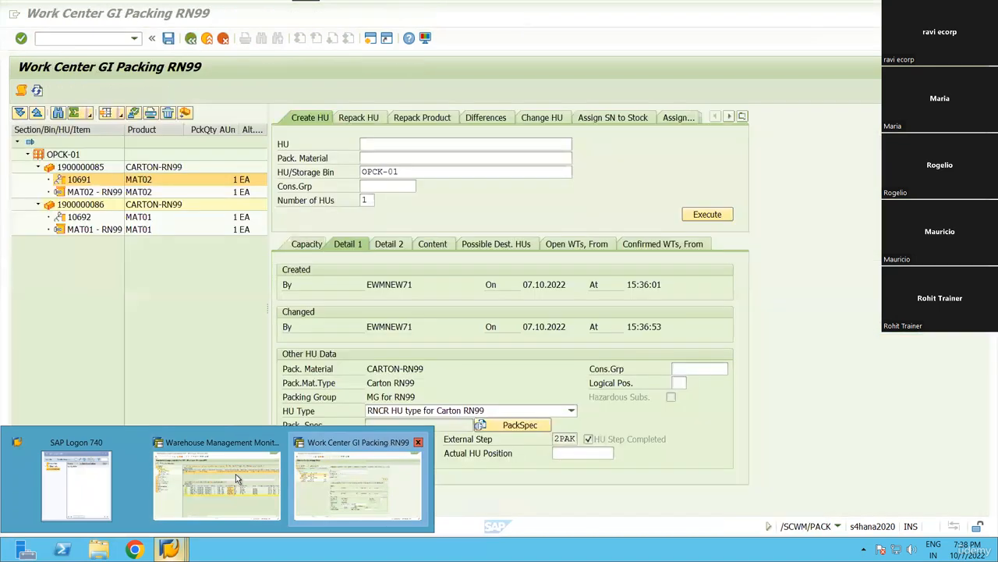
pyautogui.click(235, 474)
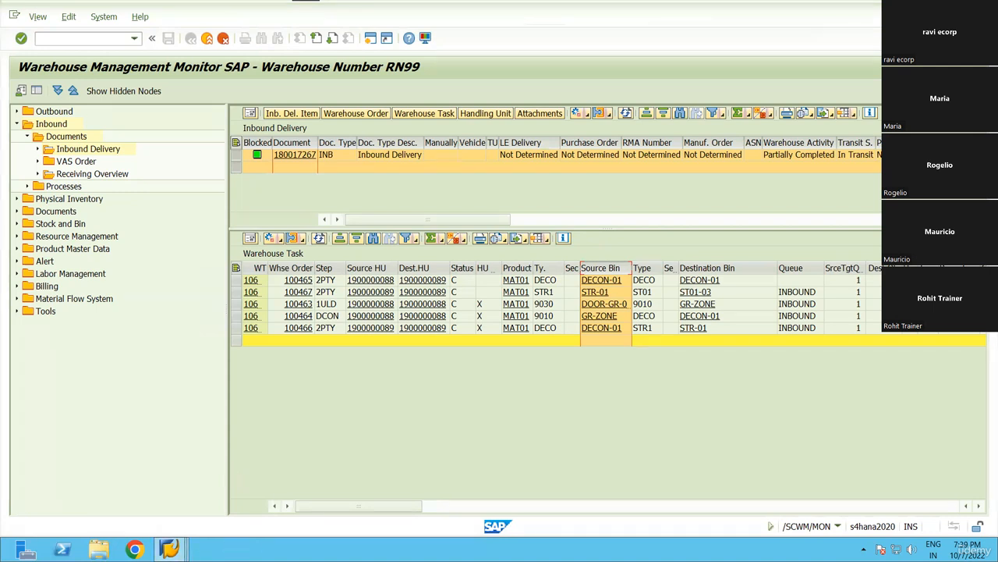
# Switch to the GI packing work center session and exit to SAP Easy Access.
pyautogui.click(170, 549)
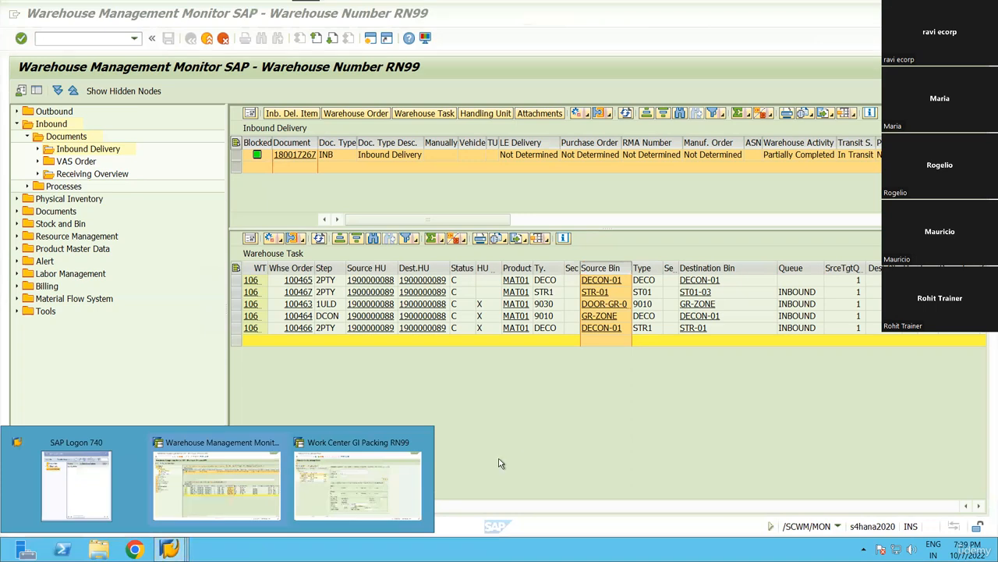
pyautogui.click(499, 461)
pyautogui.click(170, 549)
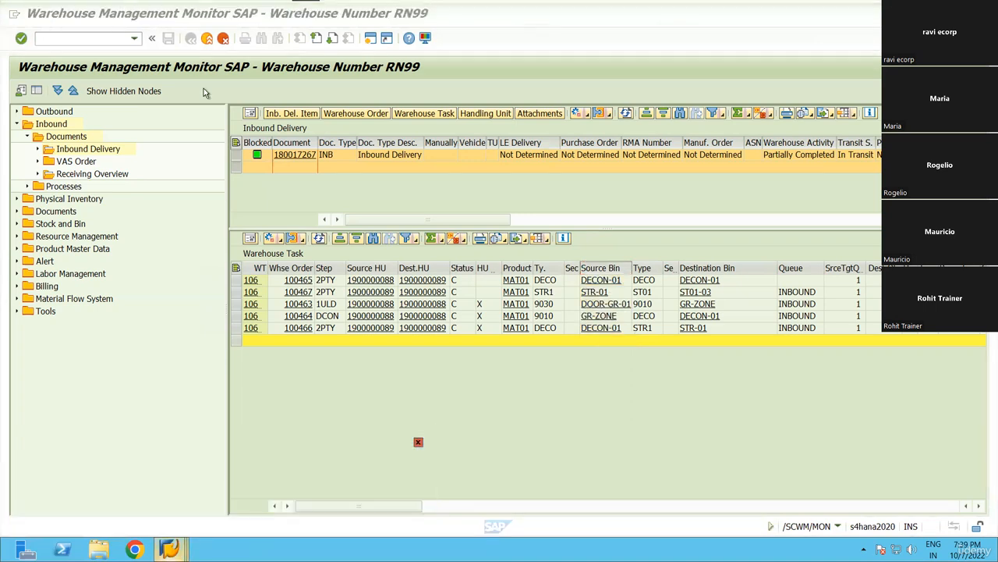
pyautogui.click(191, 39)
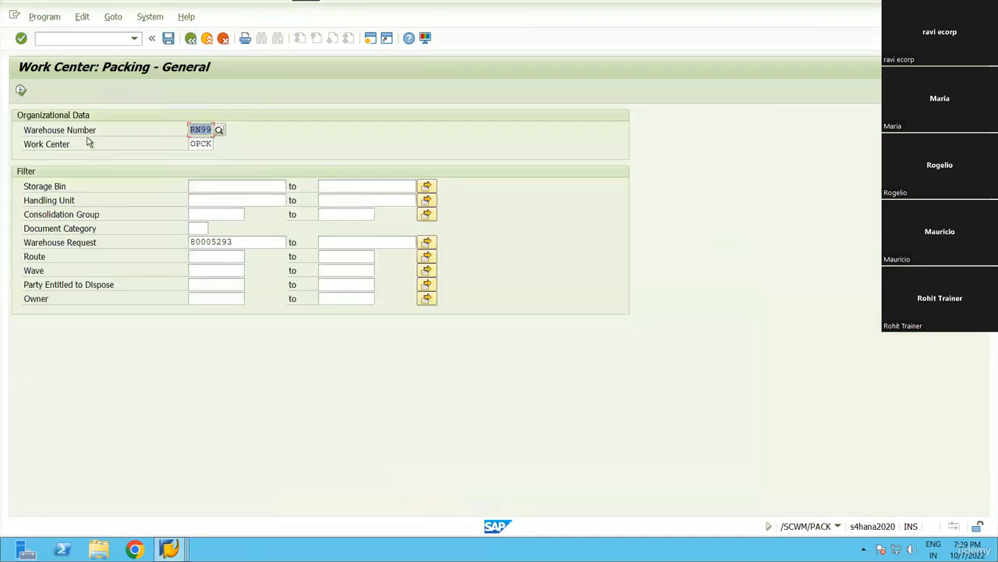
pyautogui.click(110, 159)
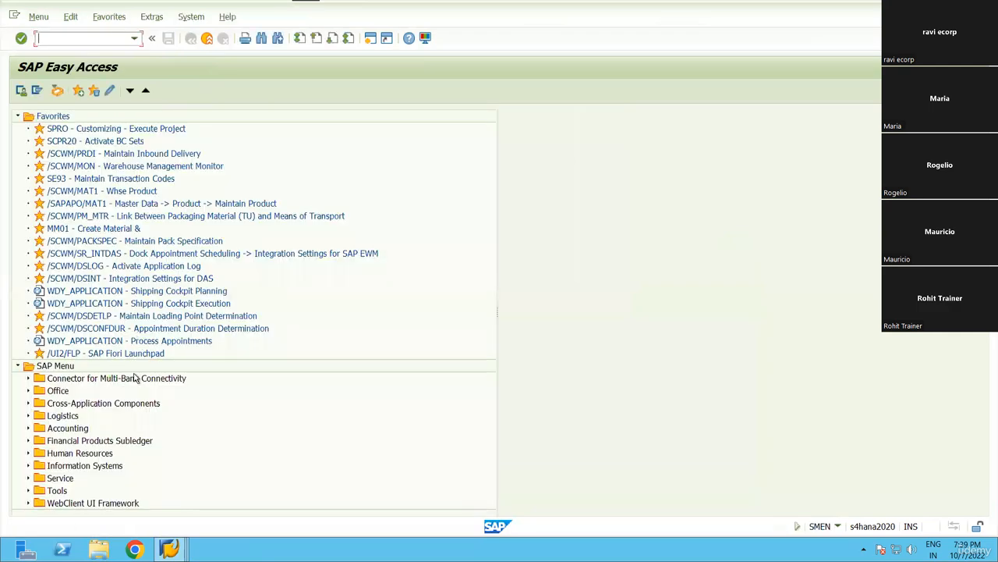
# Open EWM Master Data > Define Storage Types via SPRO's reference IMG.
pyautogui.write('spro')
pyautogui.press('Return')
pyautogui.press('F5')
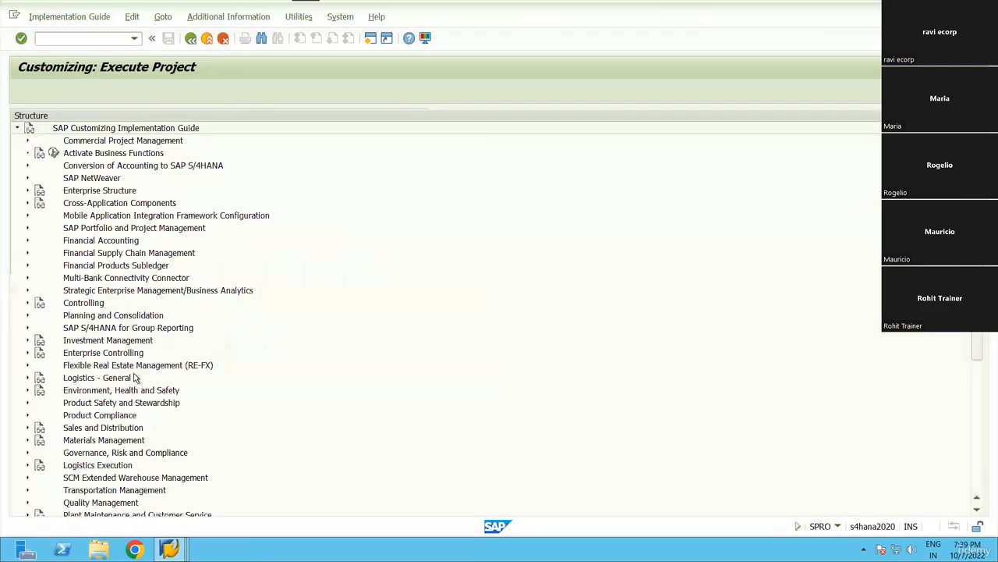
pyautogui.scroll(-3, 134, 378)
pyautogui.doubleClick(135, 377)
pyautogui.press('Down')
pyautogui.press('Right')
pyautogui.press('Down')
pyautogui.press('Down')
pyautogui.press('Down')
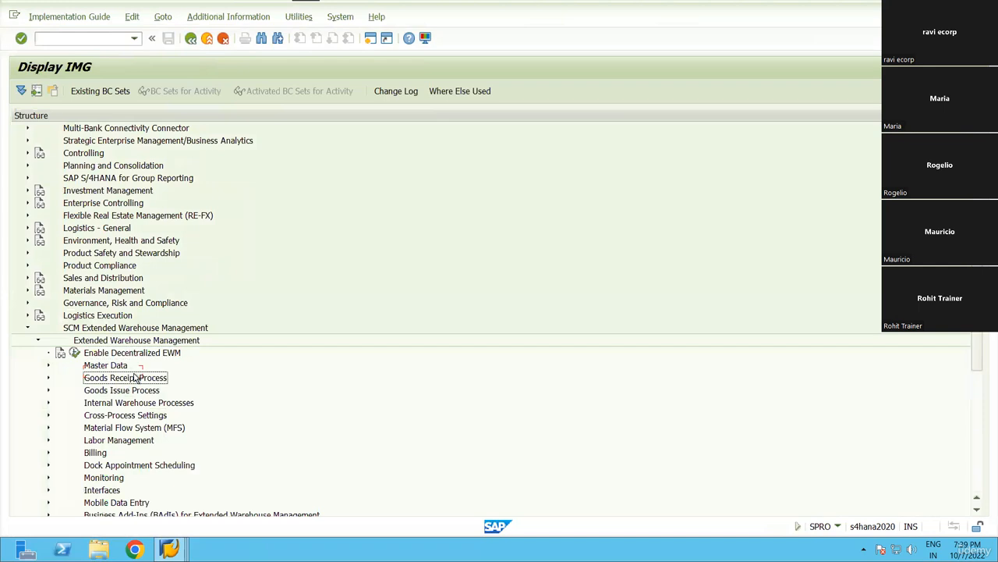
pyautogui.press('Up')
pyautogui.press('Right')
pyautogui.press('Down')
pyautogui.press('Down')
pyautogui.press('Down')
pyautogui.press('Down')
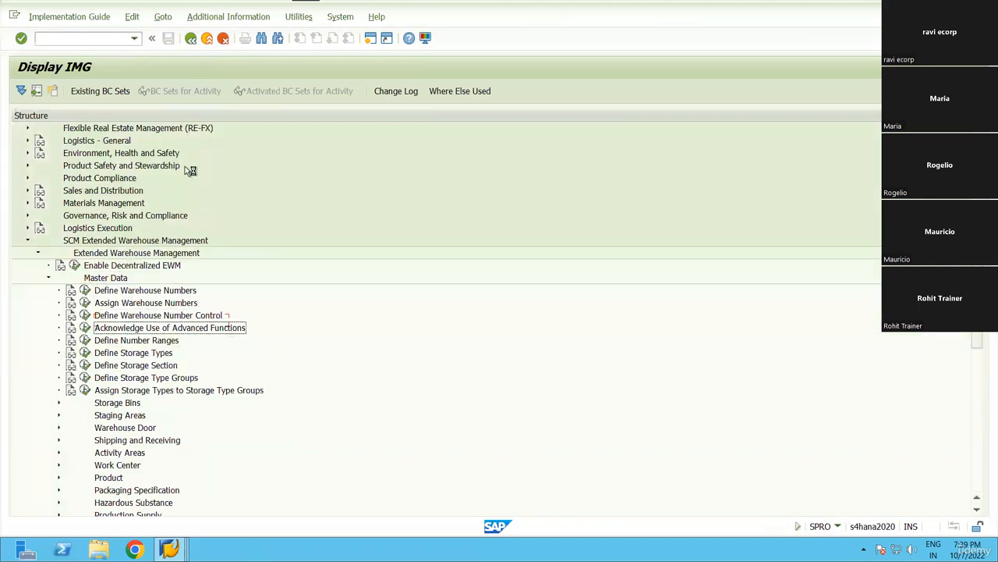
pyautogui.press('Down')
pyautogui.press('Down')
pyautogui.press('Down')
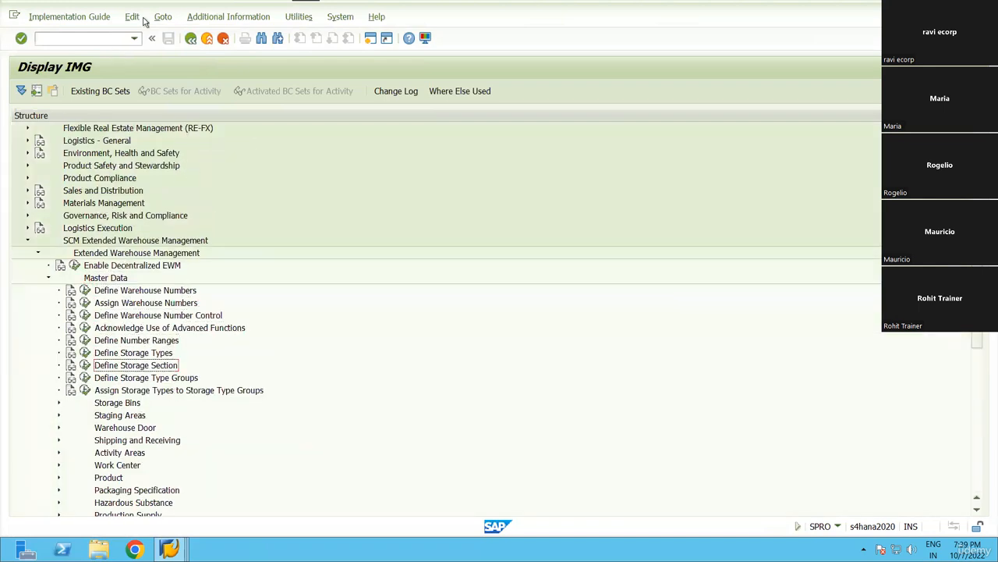
pyautogui.press('Up')
pyautogui.press('Return')
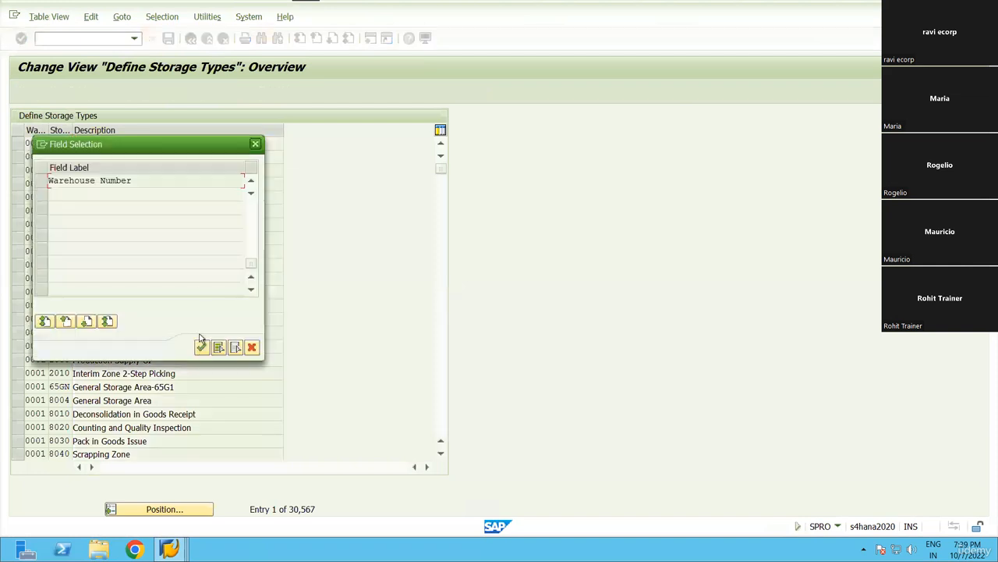
# Restrict the storage types to warehouse RN99 and open the details of ID point type IDP1.
pyautogui.click(217, 182)
pyautogui.click(202, 347)
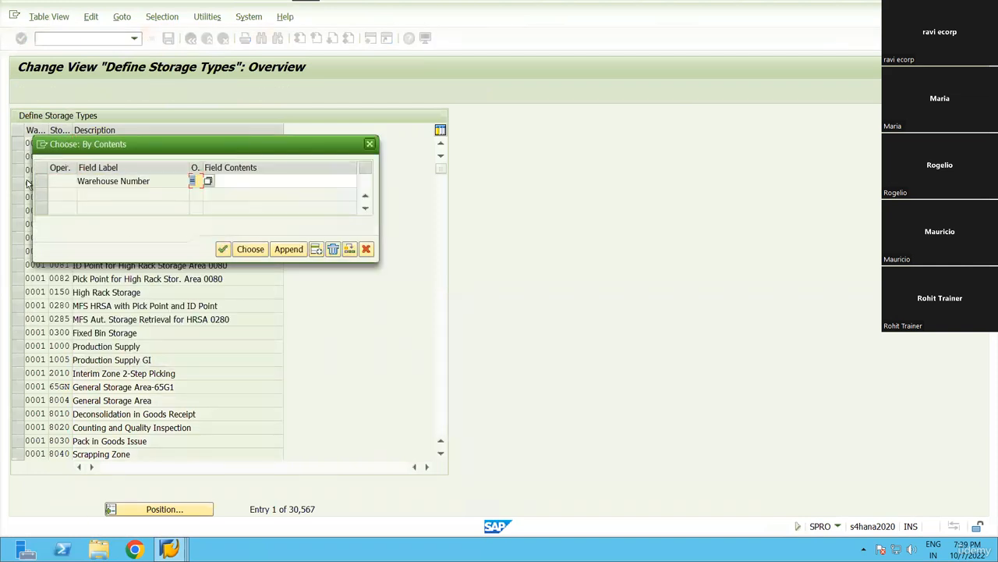
pyautogui.write('rn99')
pyautogui.press('Return')
pyautogui.press('Return')
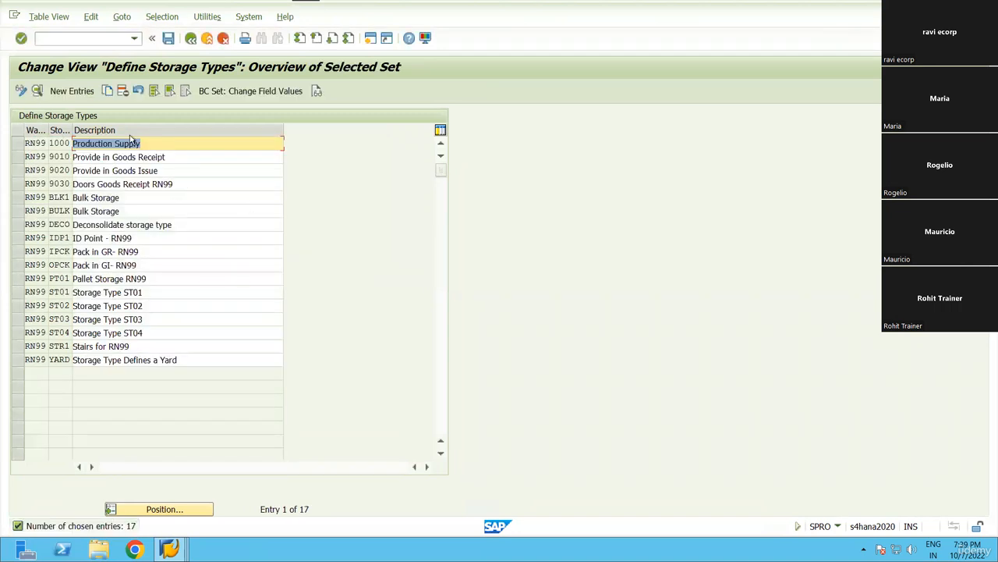
pyautogui.click(18, 238)
pyautogui.click(36, 91)
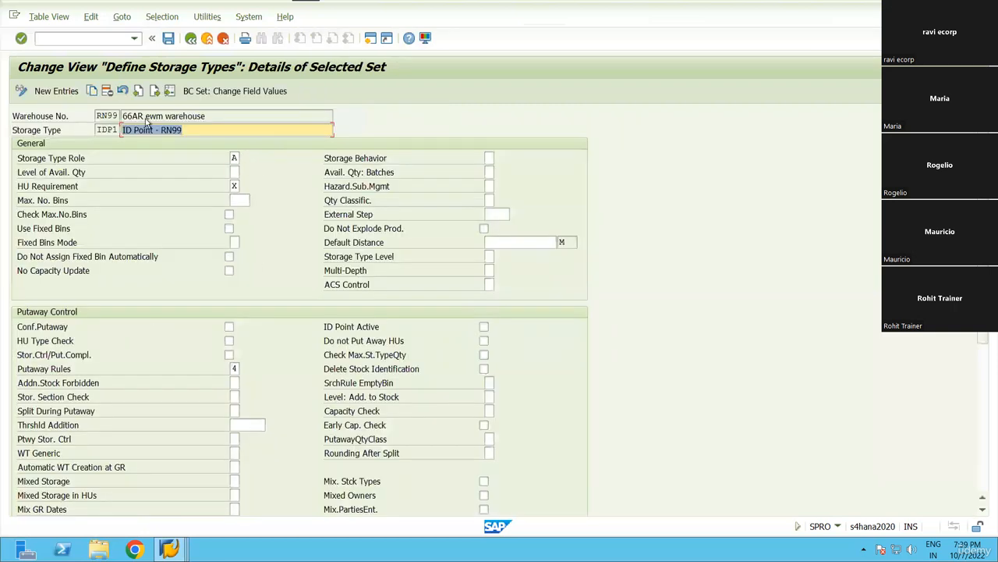
# Review IDP1's storage type role and HU Requirement options, then return to the RN99 list.
pyautogui.press('F4')
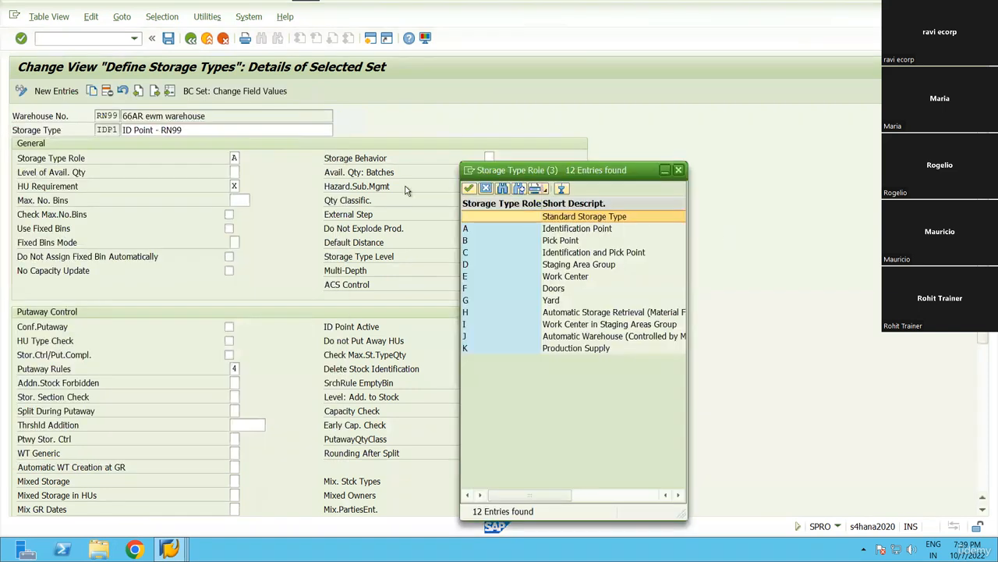
pyautogui.press('Escape')
pyautogui.moveTo(19, 187); pyautogui.dragTo(87, 188)
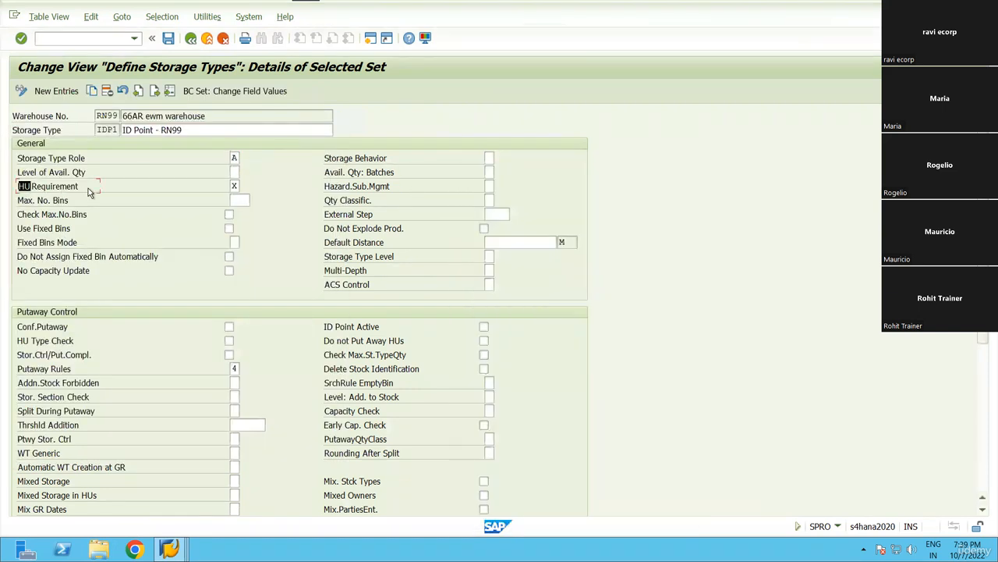
pyautogui.click(238, 188)
pyautogui.click(245, 188)
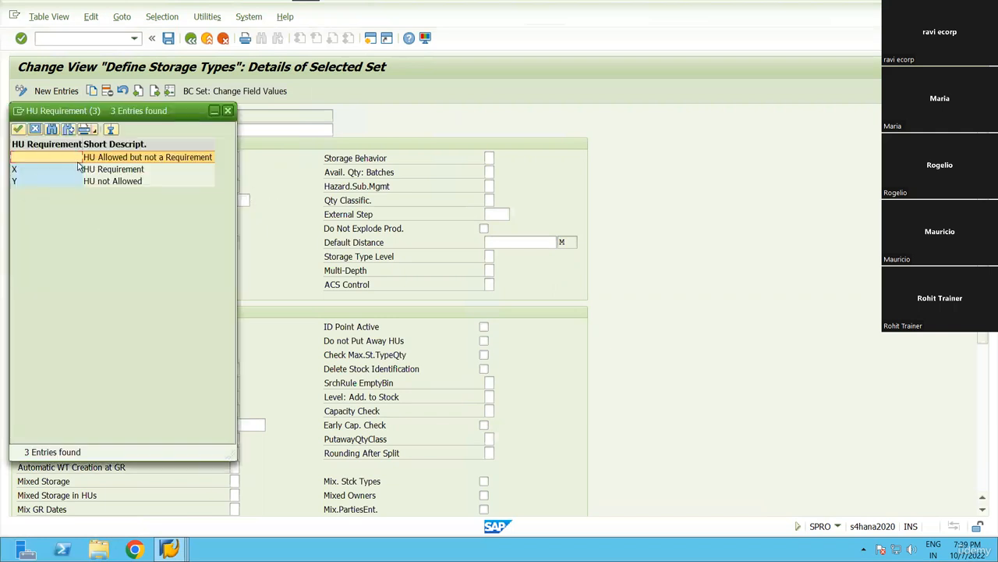
pyautogui.click(228, 111)
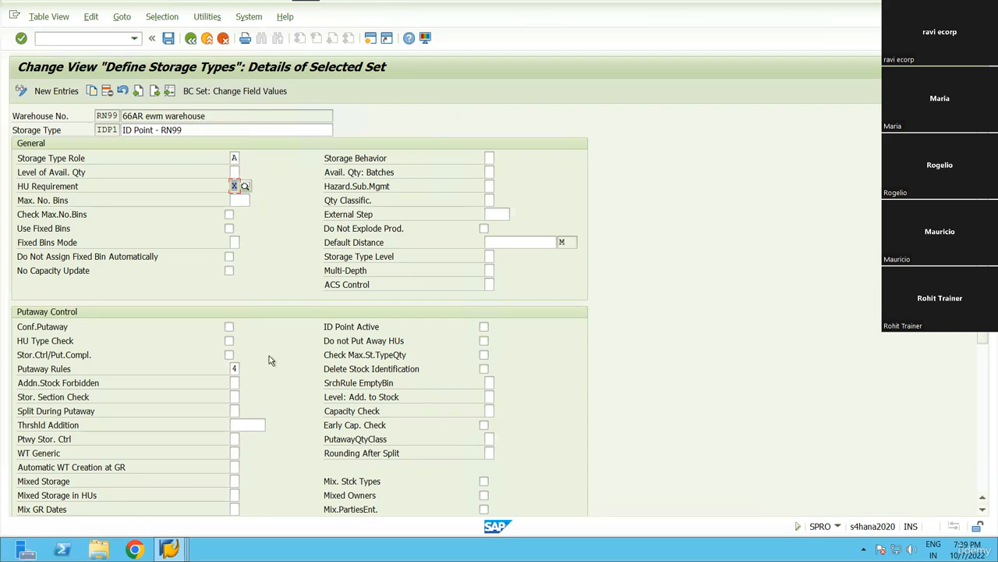
pyautogui.scroll(-5, 269, 359)
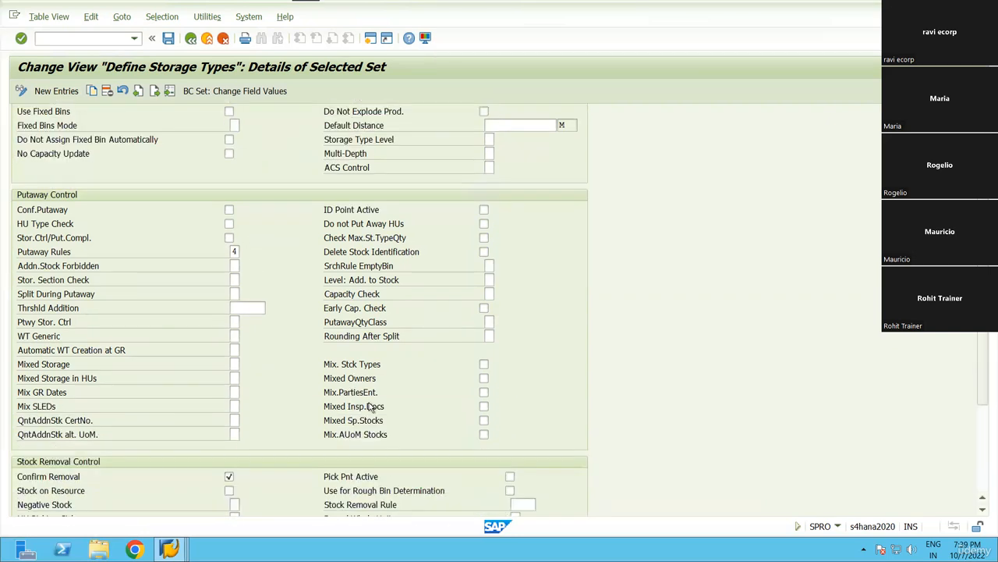
pyautogui.scroll(-5, 437, 401)
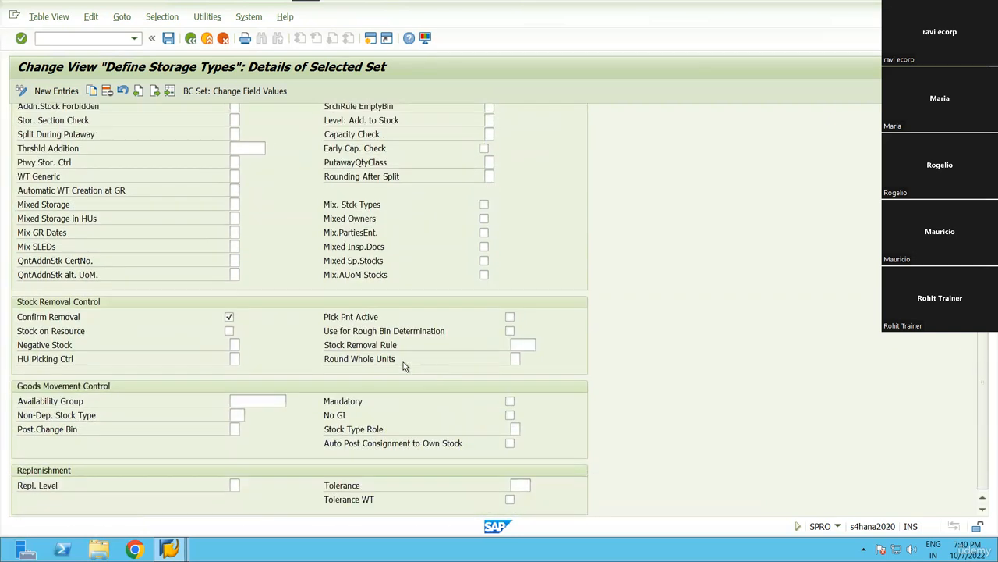
pyautogui.scroll(10, 253, 269)
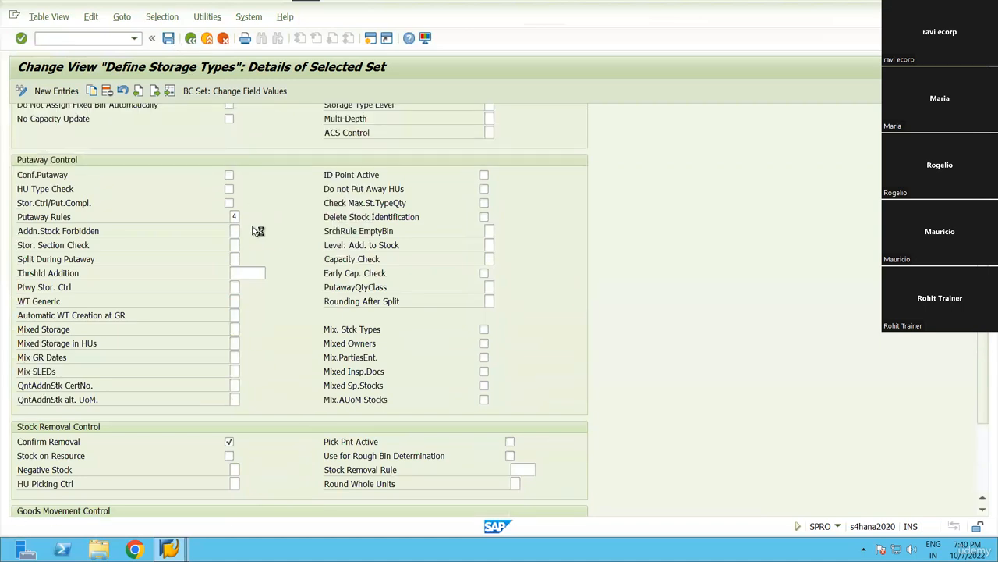
pyautogui.hotkey('ctrl', 's')
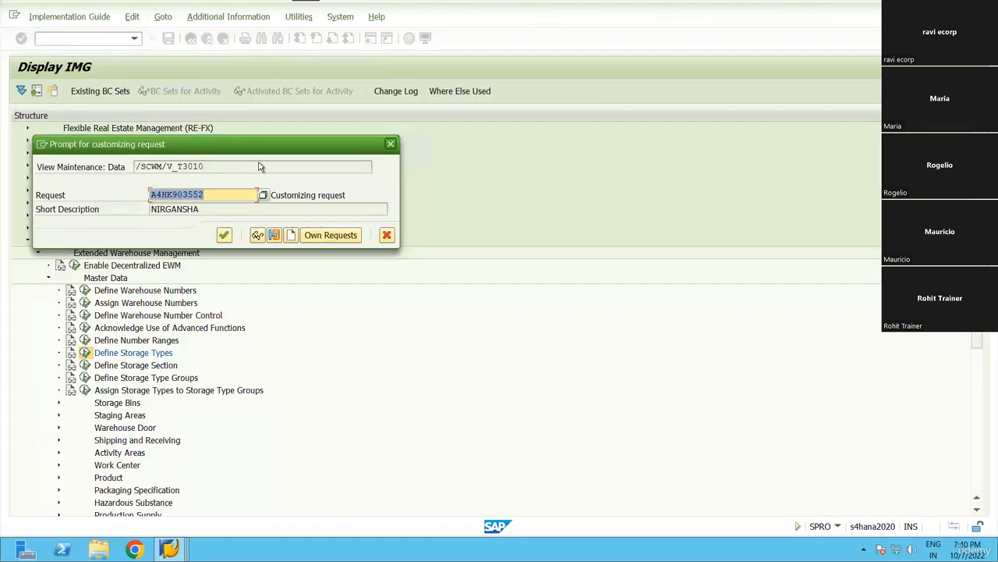
pyautogui.press('Return')
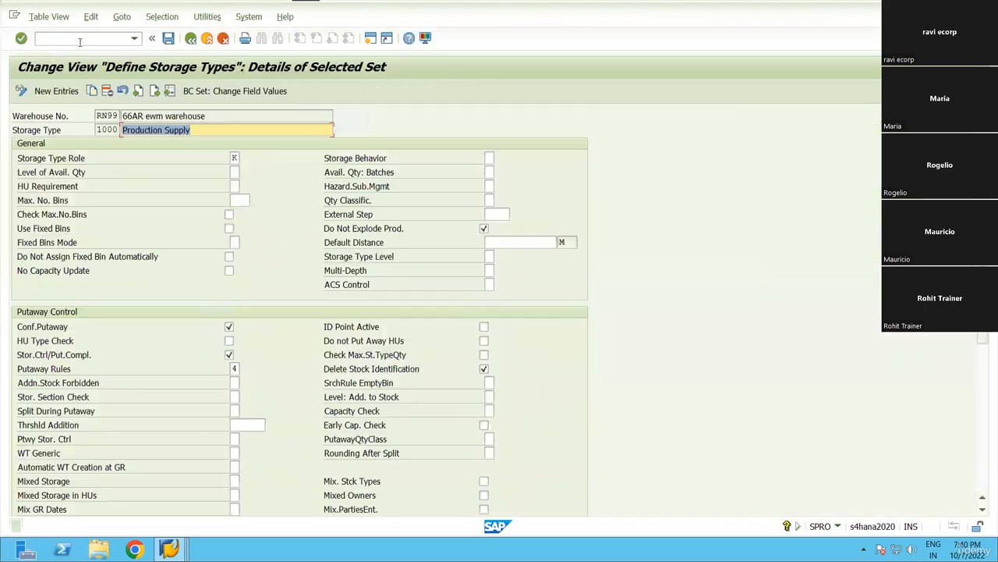
pyautogui.press('F3')
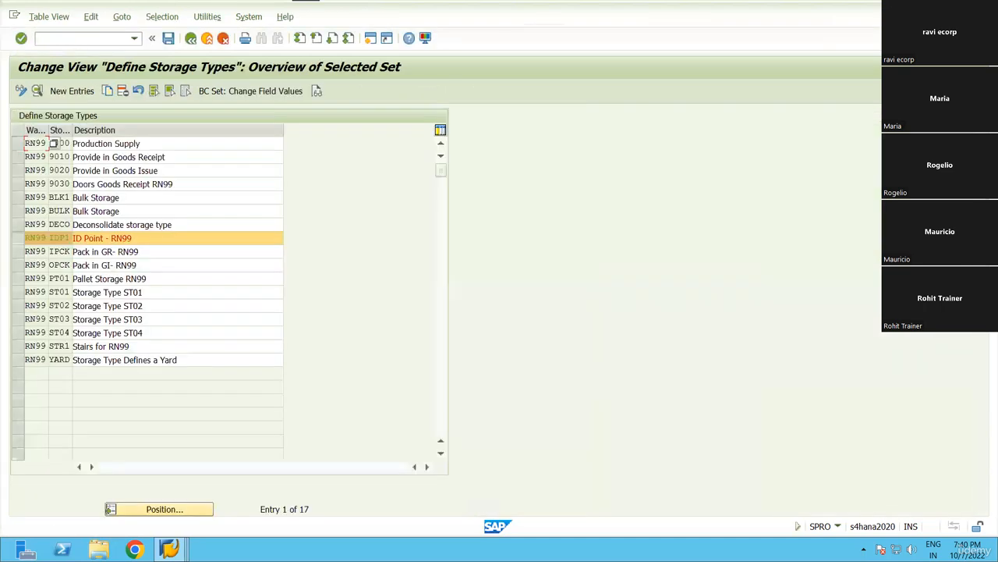
# Start /o/scwm/ls01 and enter new bin IDP1-02, since IDP1-01 already exists.
pyautogui.click(83, 38)
pyautogui.write('/o/scwm/')
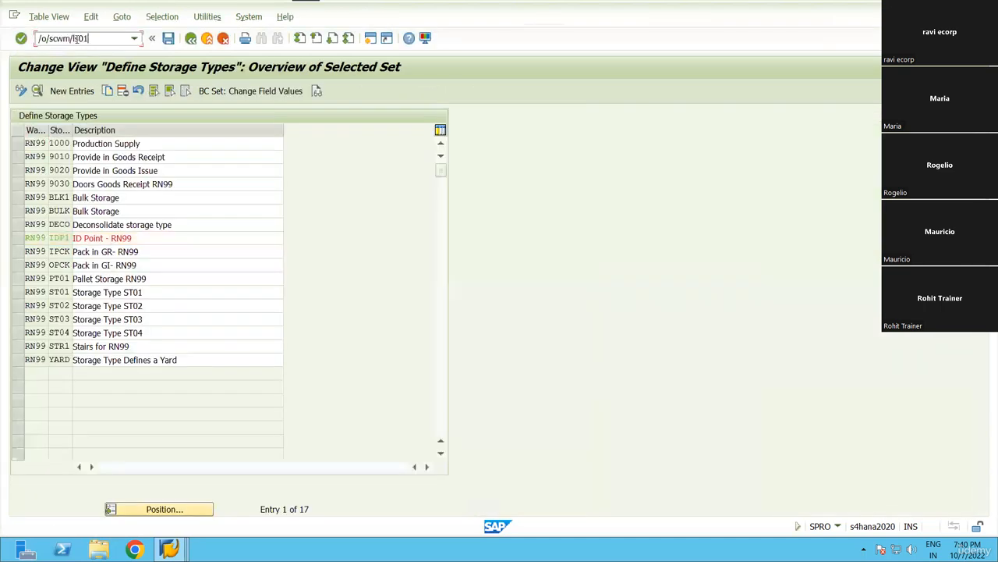
pyautogui.write('ls01')
pyautogui.press('Return')
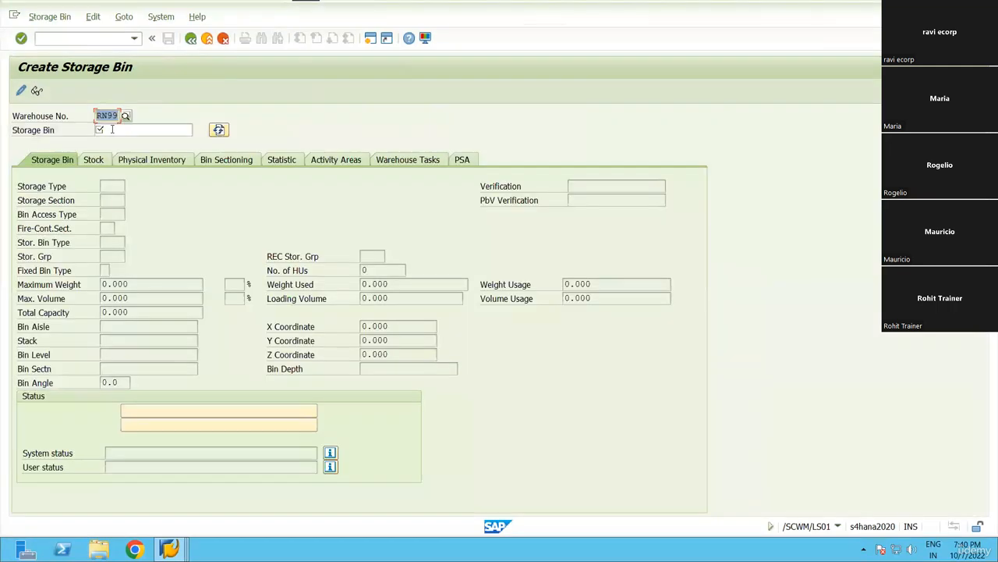
pyautogui.click(111, 130)
pyautogui.write('idp1-')
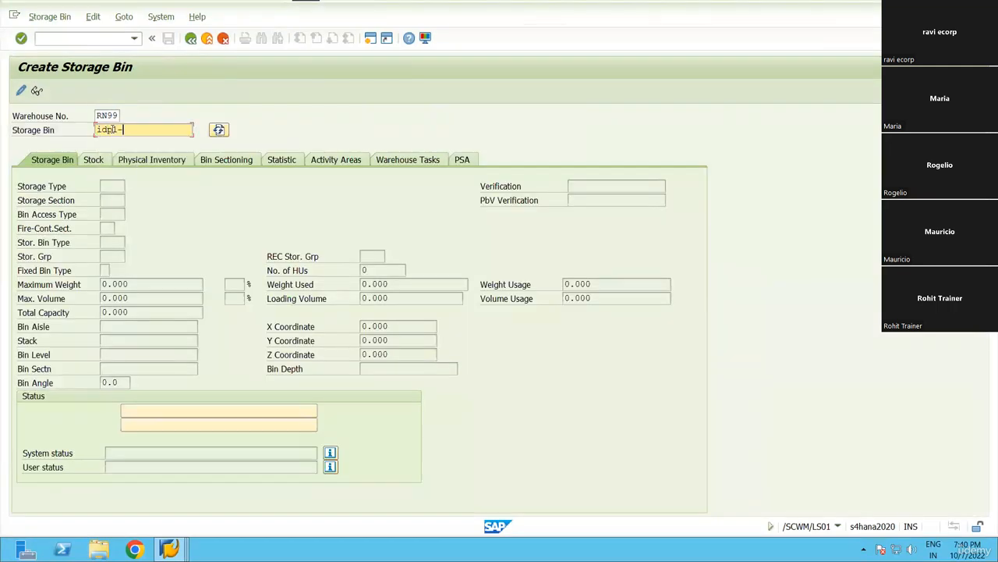
pyautogui.write('01')
pyautogui.press('Return')
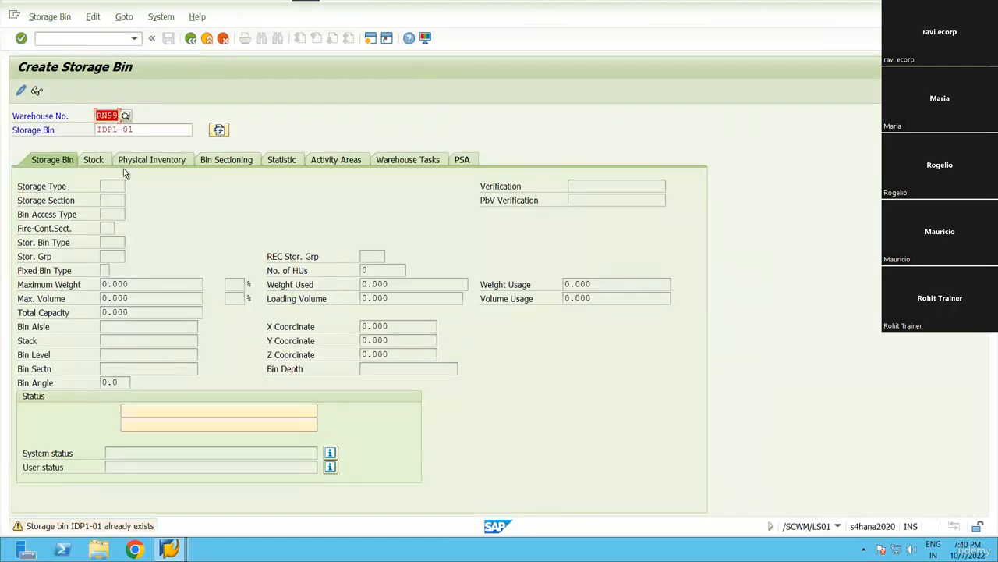
pyautogui.press('Tab')
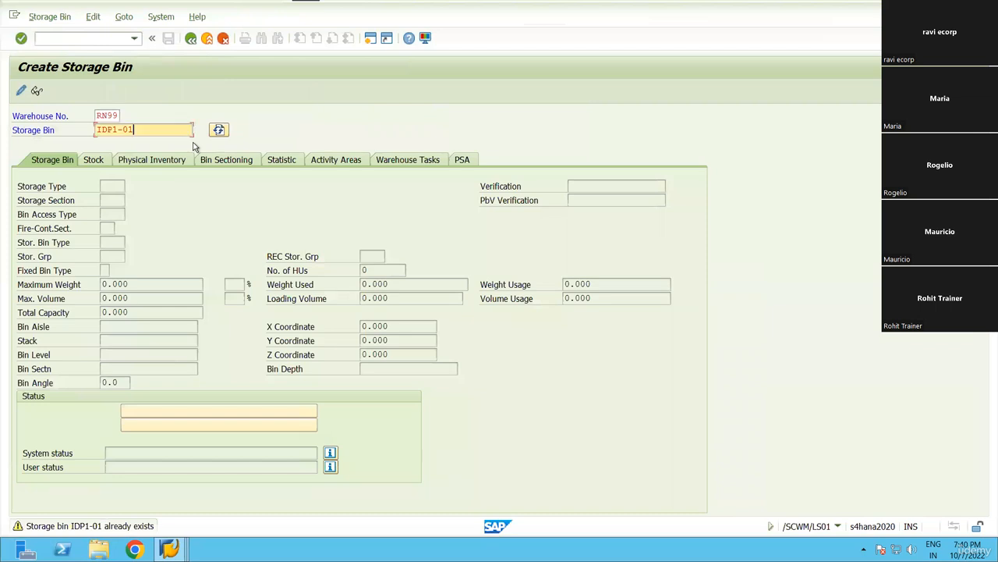
pyautogui.press('Return')
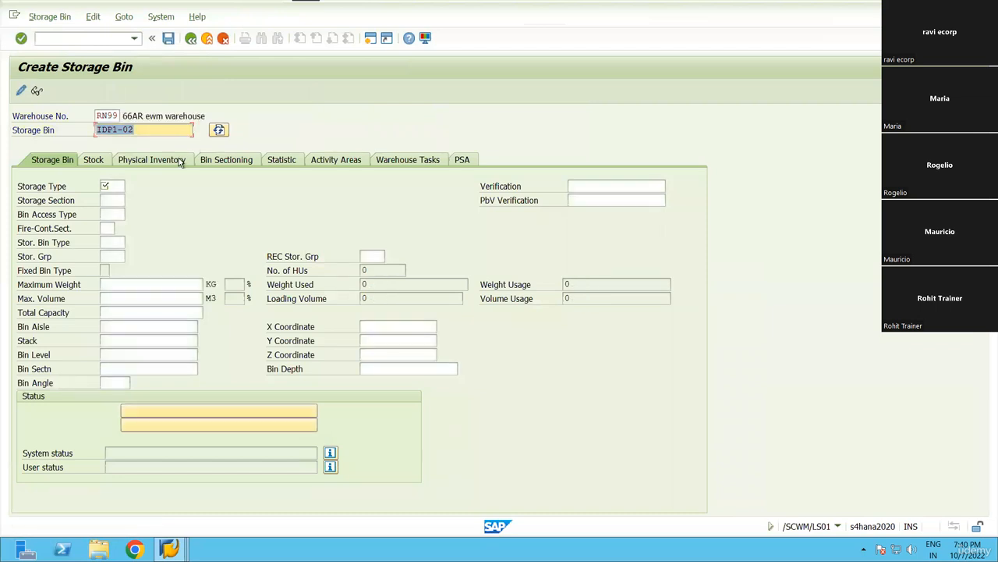
# Assign storage type IDP1 to bin IDP1-02, save it, and leave the screen.
pyautogui.click(117, 186)
pyautogui.click(130, 186)
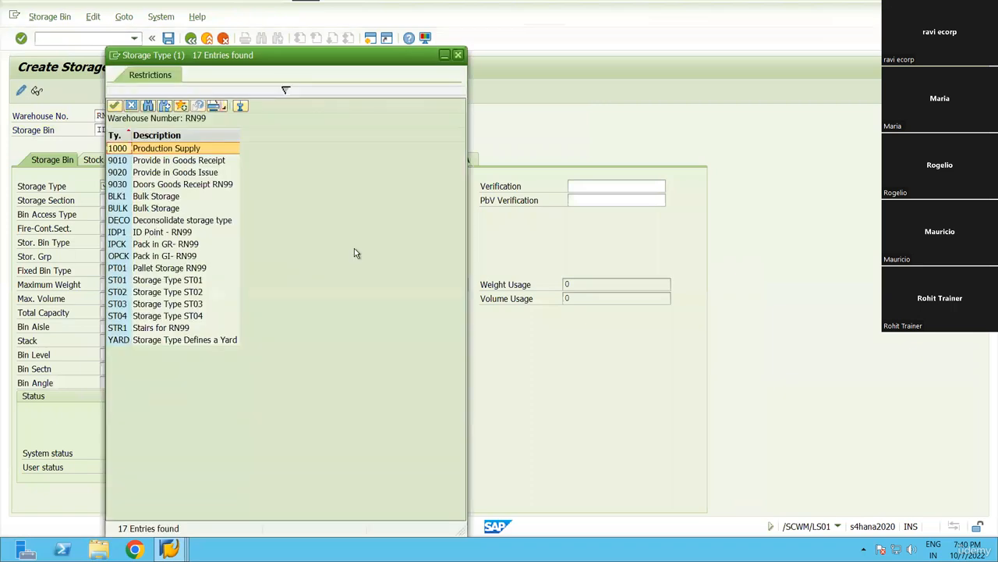
pyautogui.click(168, 39)
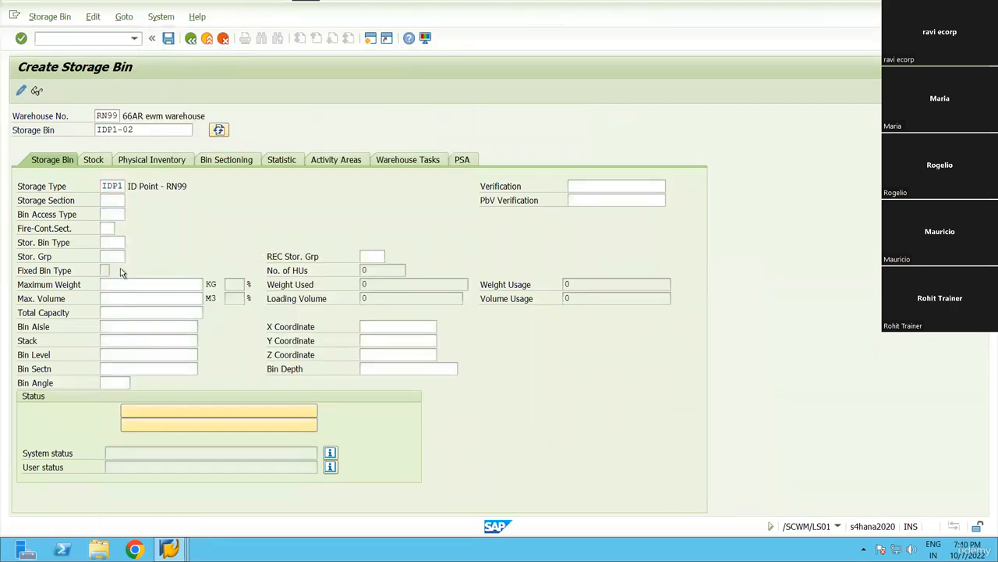
pyautogui.click(190, 39)
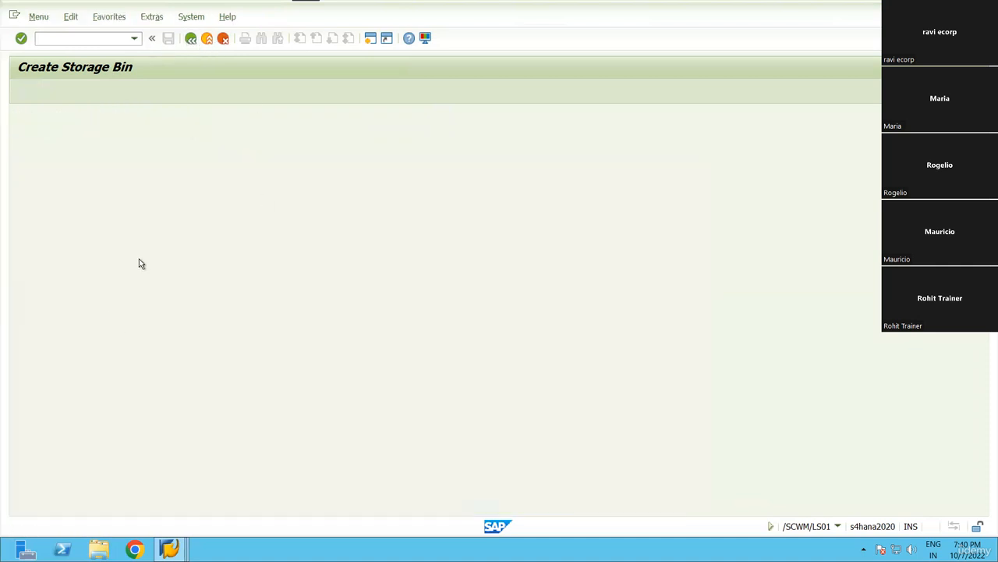
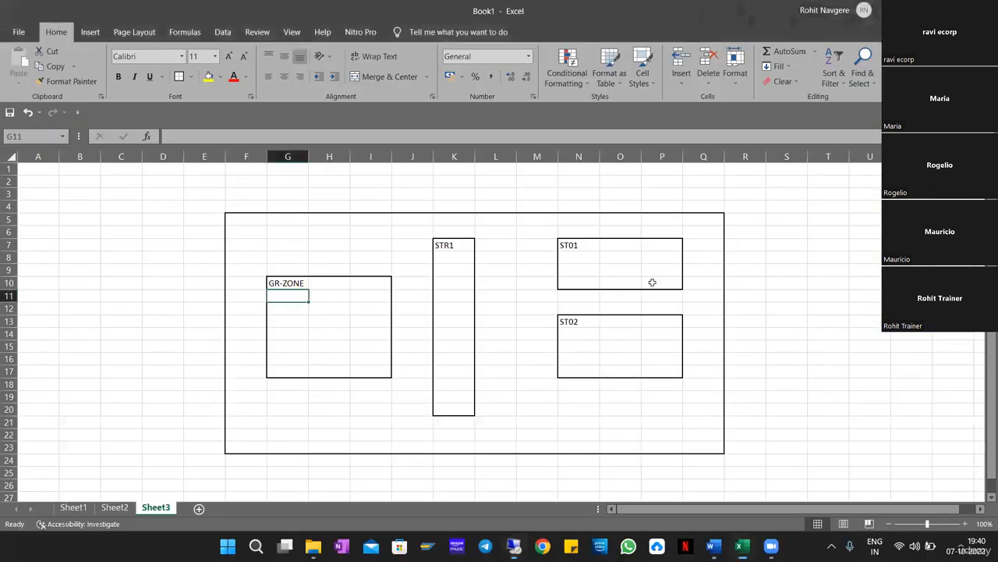
# Highlight the ST01, GR-ZONE, ST02 and IDP1 boxes of the Sheet2 flow diagram, then return to the remote SAP session.
pyautogui.moveTo(574, 248); pyautogui.dragTo(663, 283)
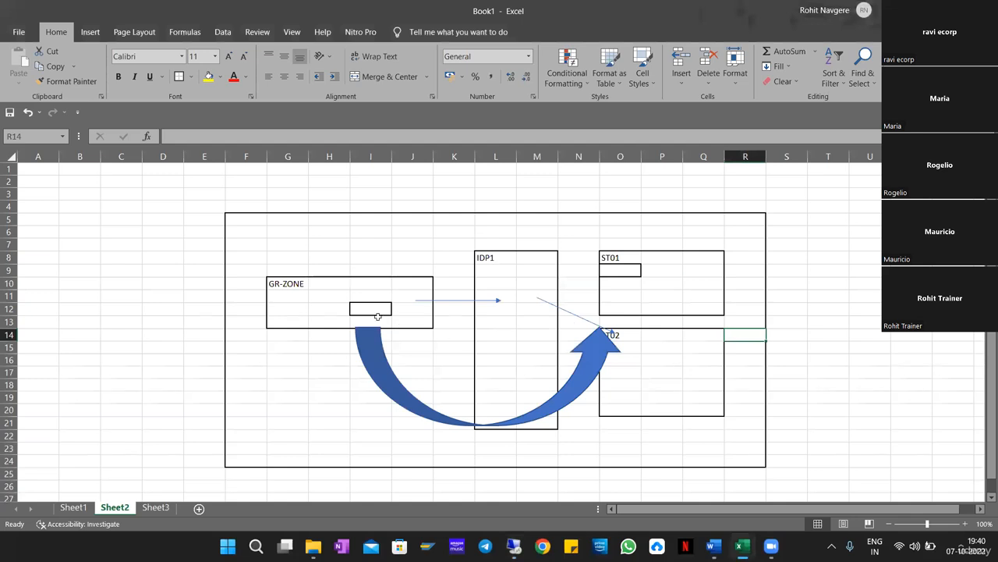
pyautogui.moveTo(283, 277); pyautogui.dragTo(464, 320)
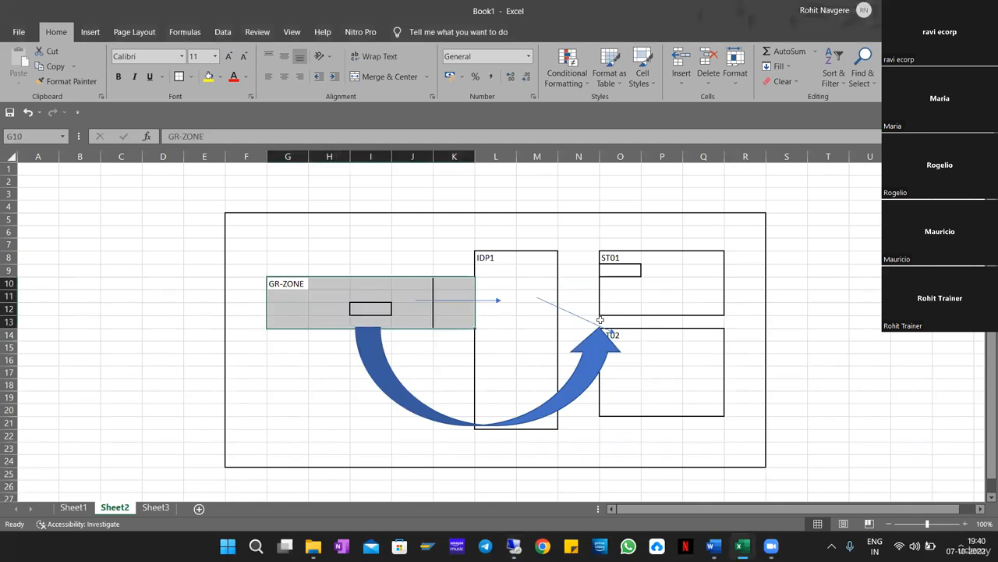
pyautogui.moveTo(620, 293); pyautogui.dragTo(705, 307)
pyautogui.moveTo(623, 336); pyautogui.dragTo(717, 410)
pyautogui.moveTo(491, 257); pyautogui.dragTo(544, 428)
pyautogui.moveTo(629, 257); pyautogui.dragTo(724, 309)
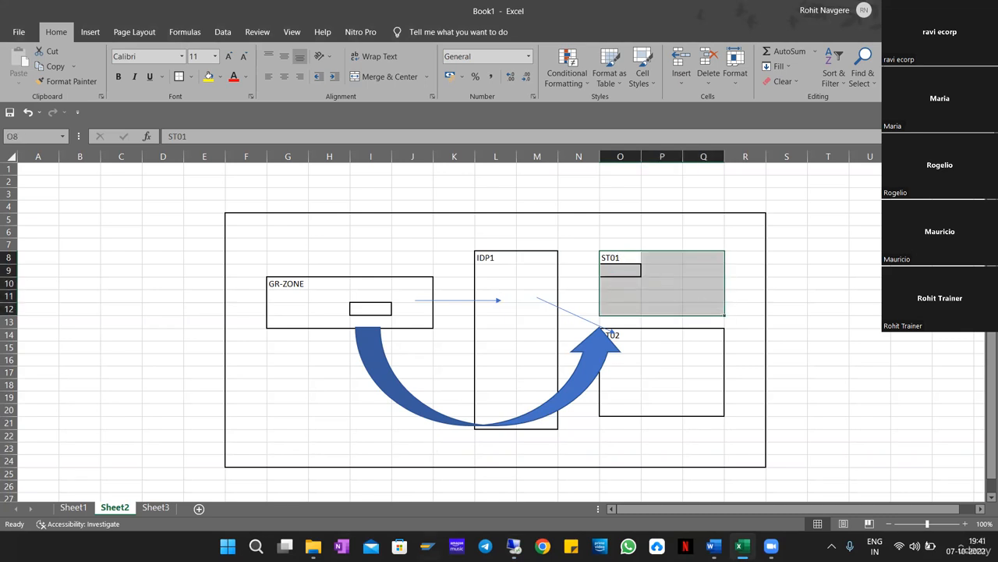
pyautogui.click(514, 546)
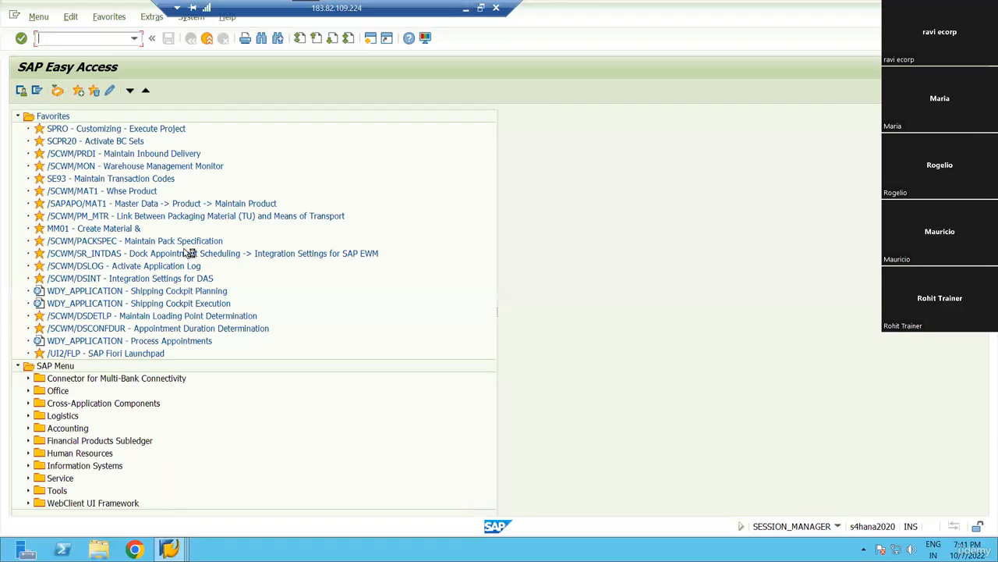
# In the SAP reference IMG, run Define Storage Types under Extended Warehouse Management > Master Data.
pyautogui.doubleClick(113, 128)
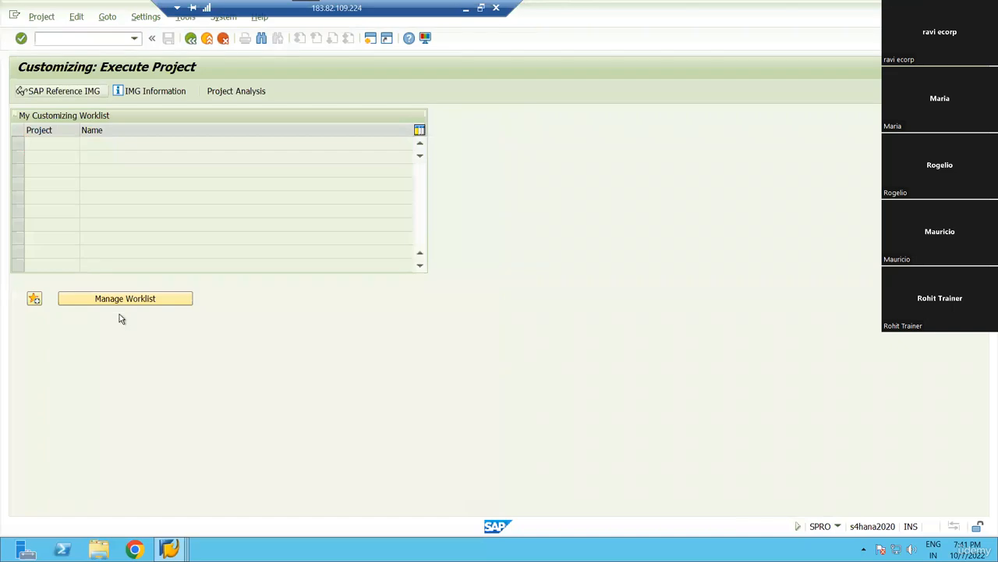
pyautogui.press('F5')
pyautogui.scroll(-3, 133, 376)
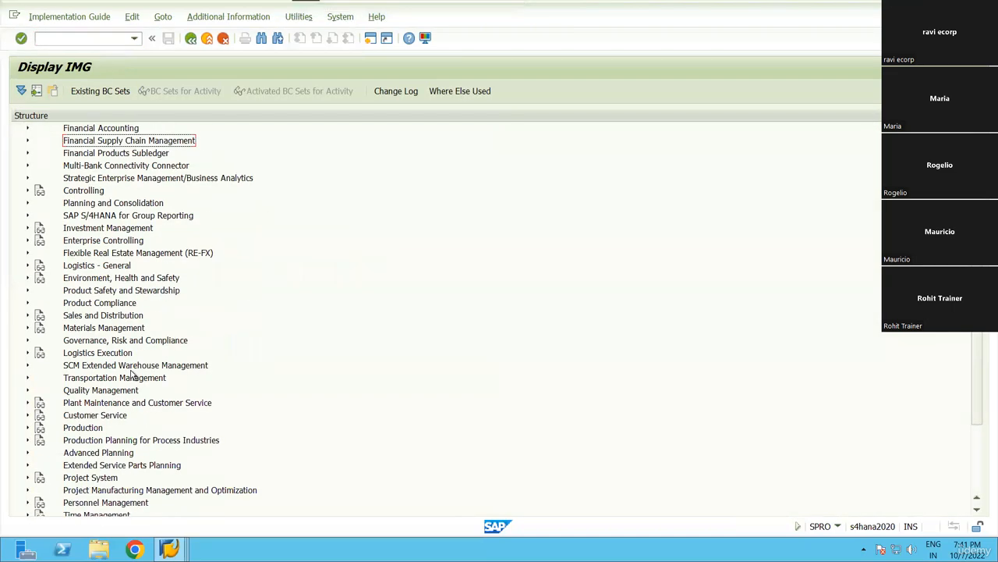
pyautogui.doubleClick(133, 372)
pyautogui.press('Down')
pyautogui.press('Right')
pyautogui.press('Down')
pyautogui.press('Down')
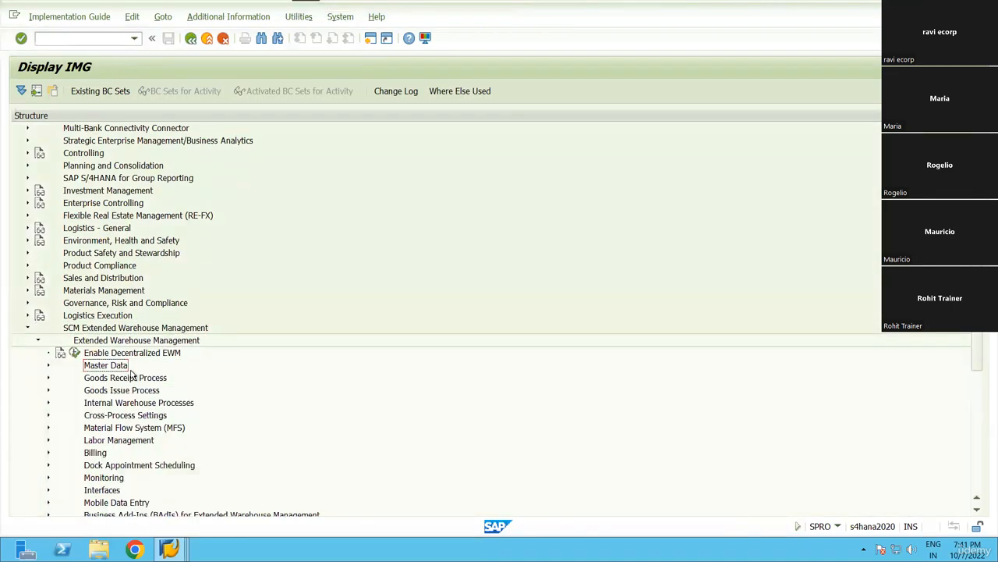
pyautogui.press('Right')
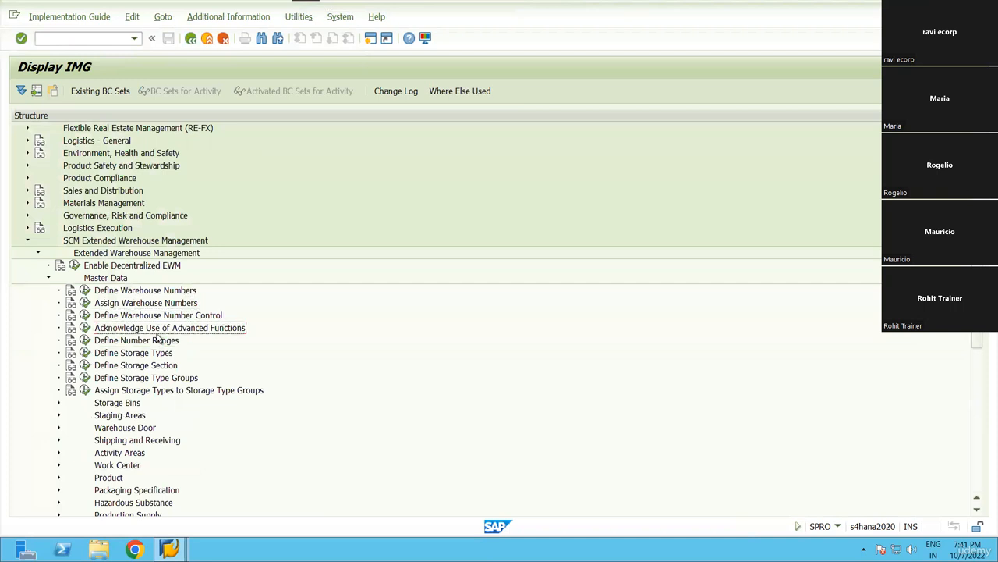
pyautogui.click(85, 352)
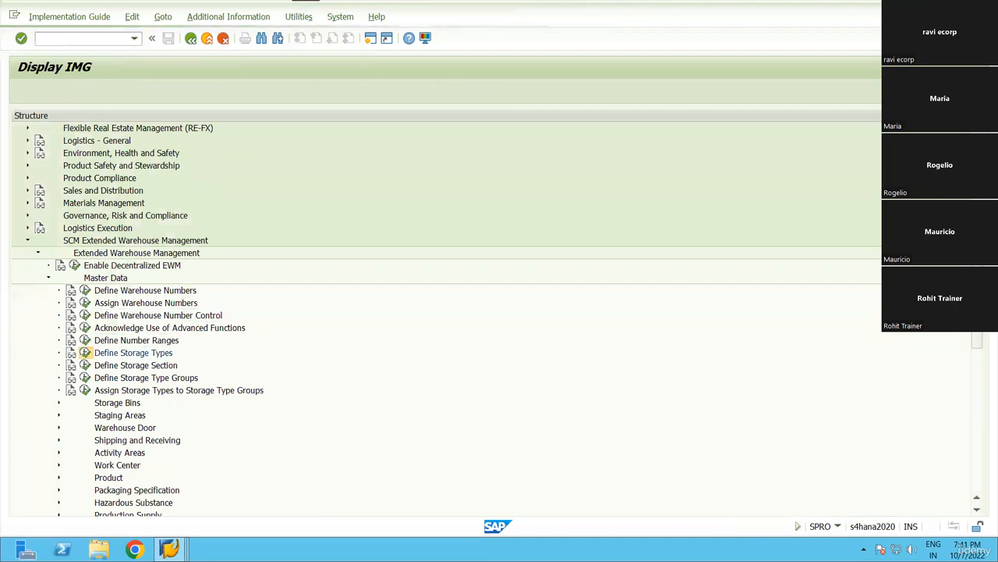
# Open storage type ST01 details, set ID Point Active, and save.
pyautogui.click(128, 348)
pyautogui.click(169, 549)
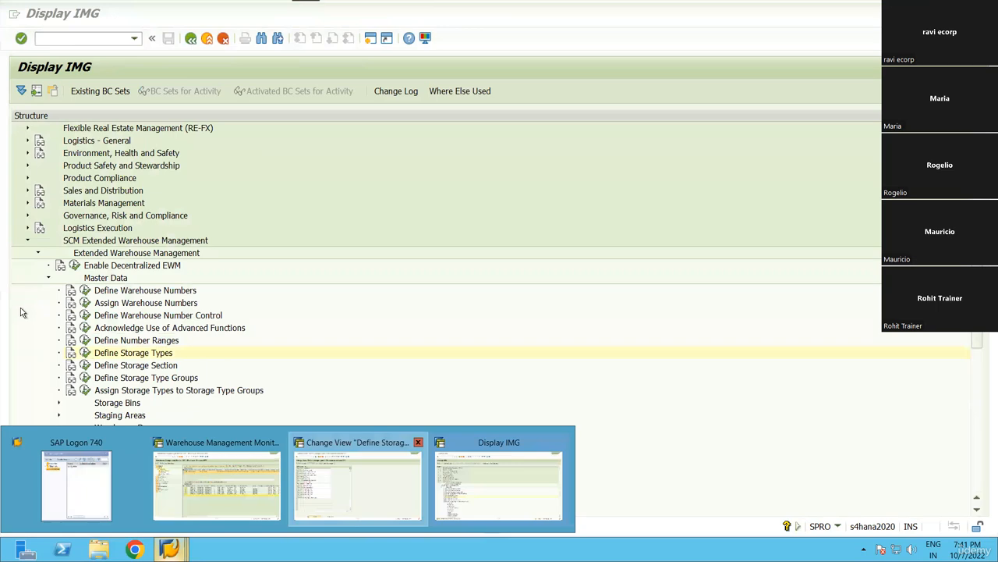
pyautogui.press('Return')
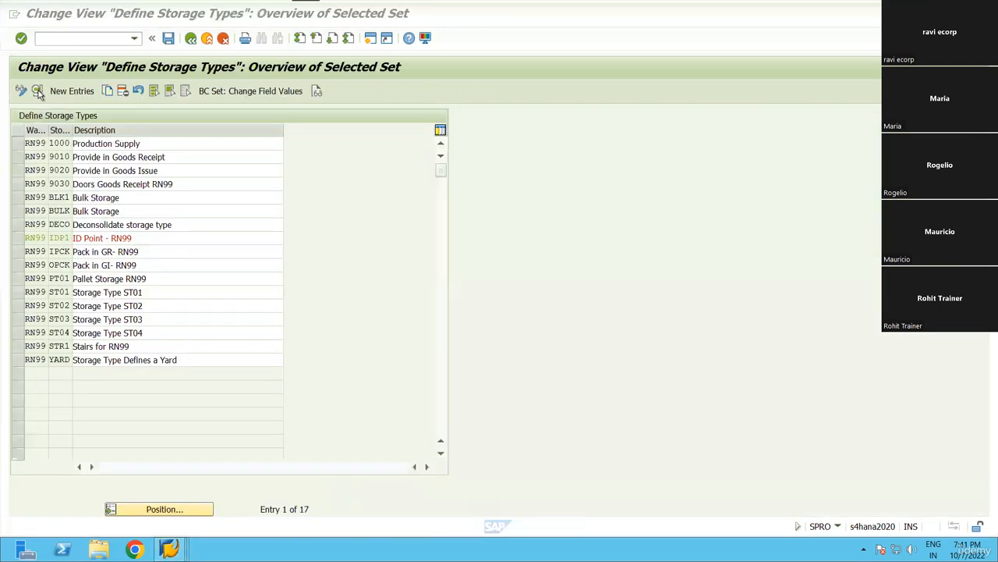
pyautogui.click(448, 248)
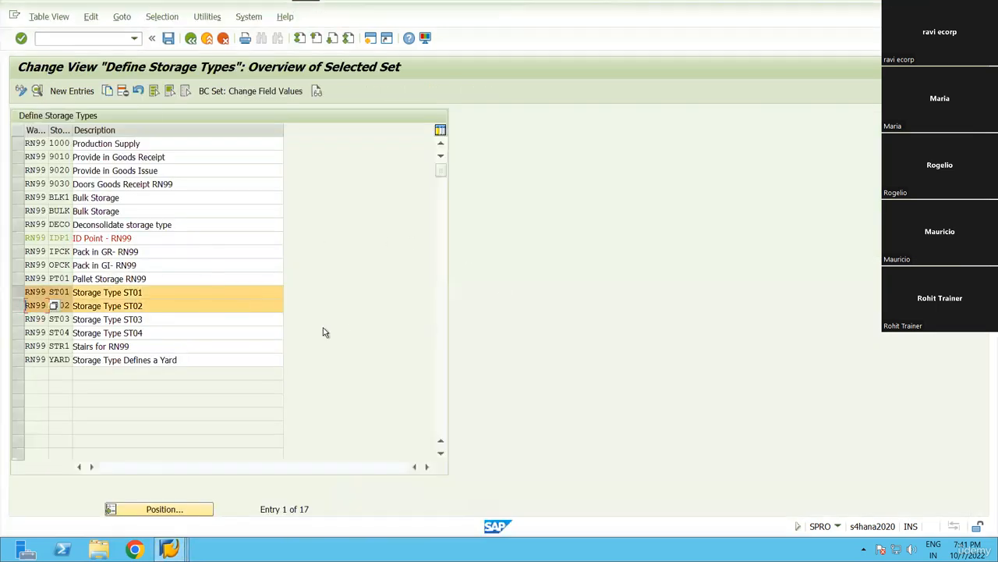
pyautogui.hotkey('ctrl', 'shift', 'F2')
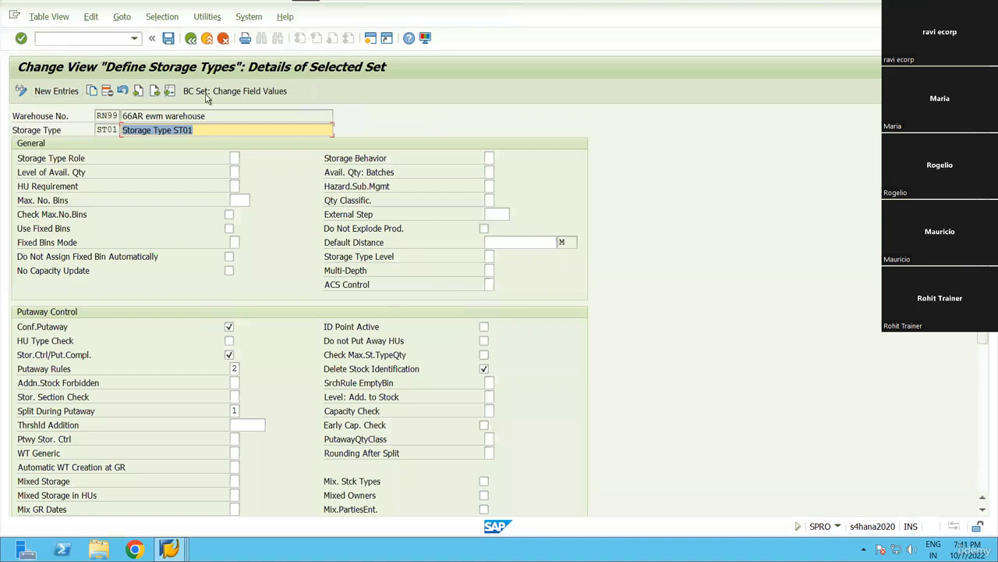
pyautogui.click(168, 39)
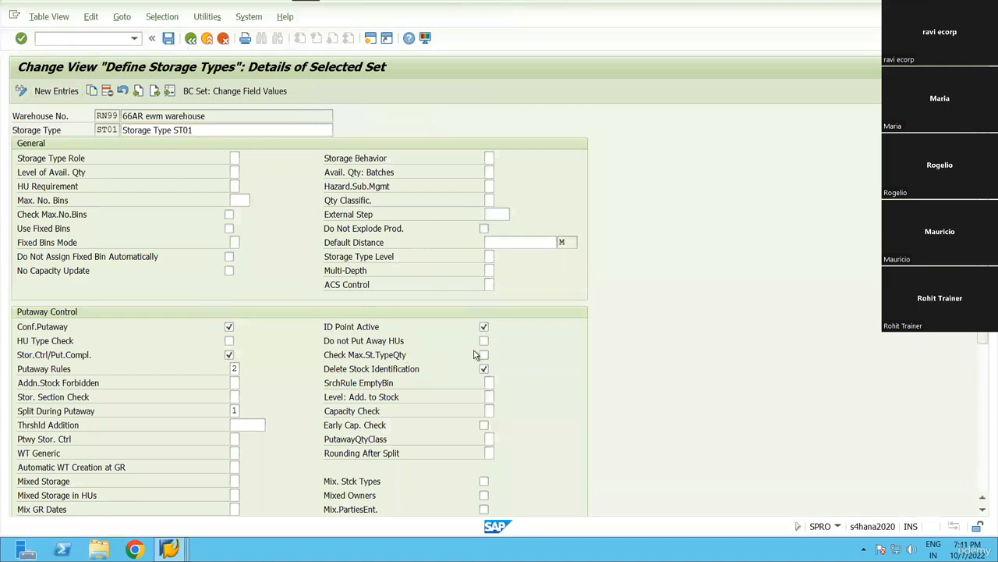
pyautogui.click(191, 39)
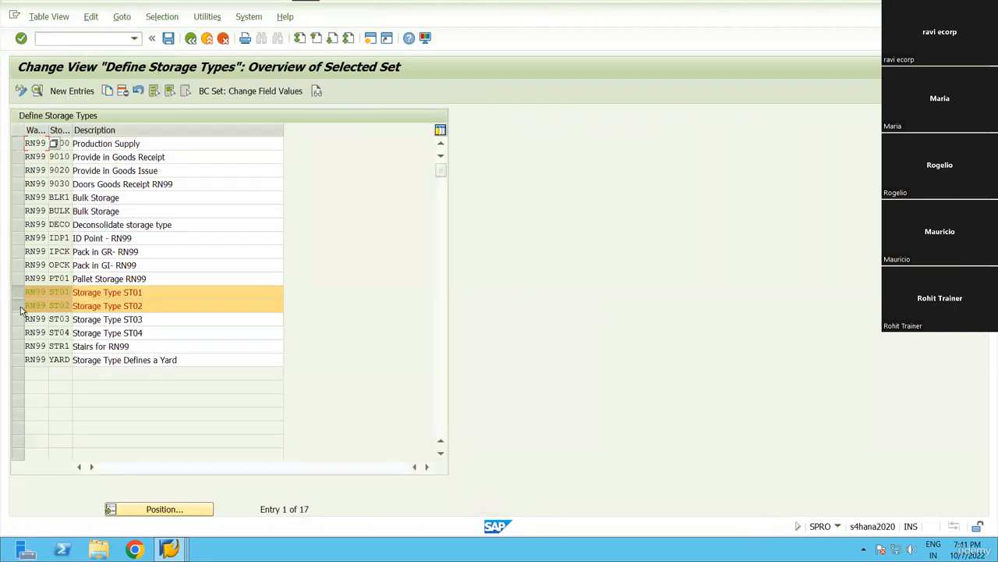
# Review the ST02 storage type details and return to the overview.
pyautogui.click(20, 307)
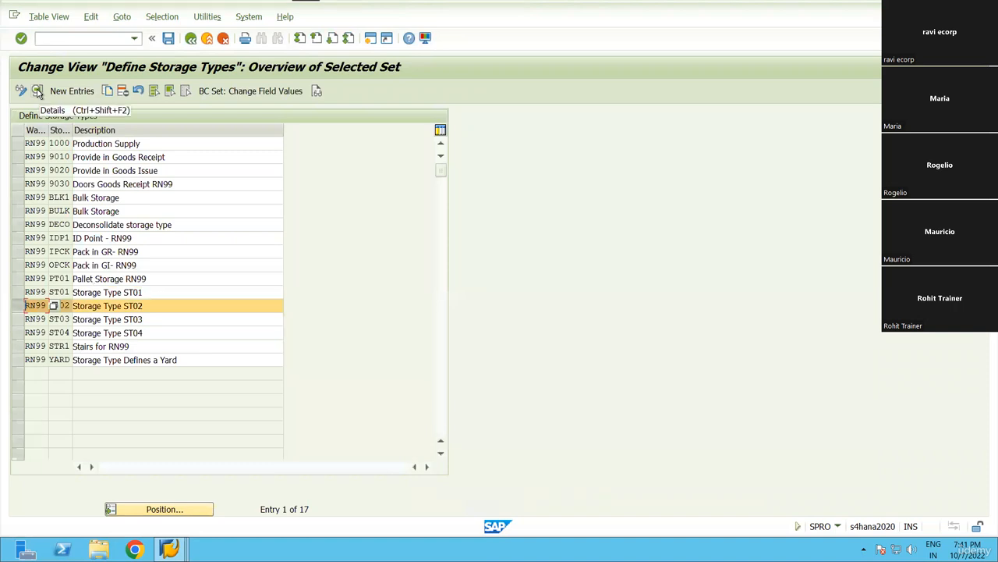
pyautogui.click(37, 92)
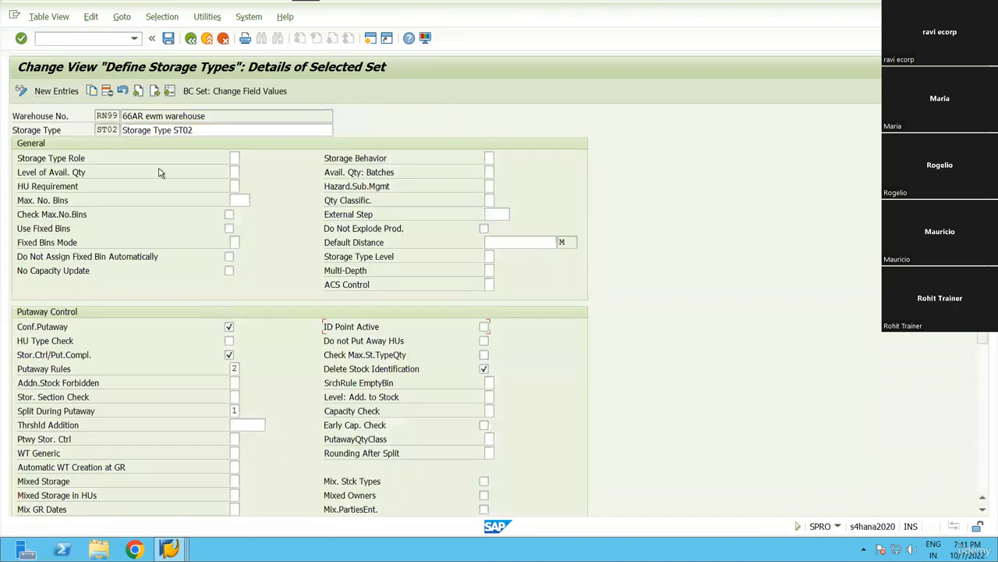
pyautogui.click(191, 38)
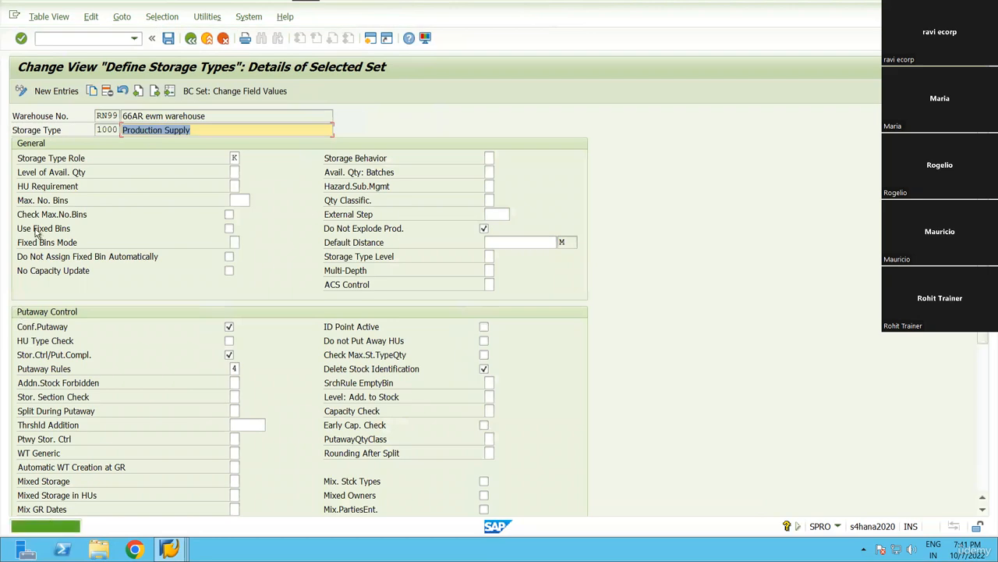
pyautogui.press('F3')
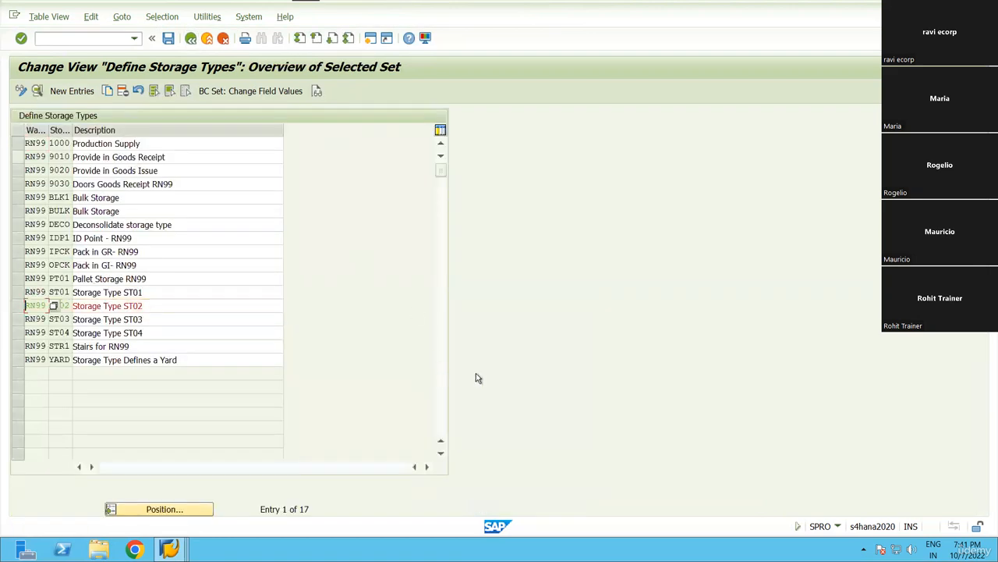
pyautogui.click(194, 42)
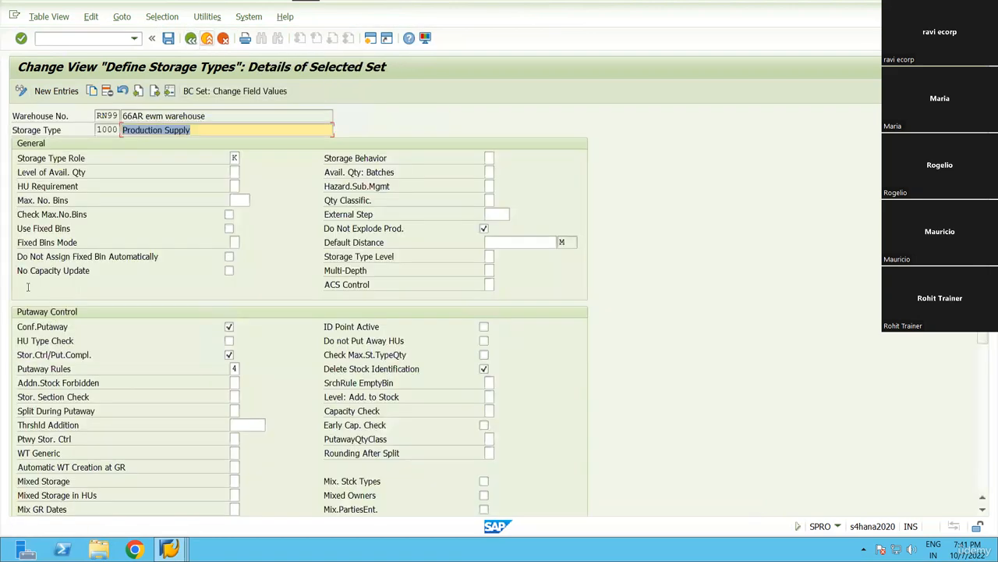
# Check the ST01 and ST02 details together, then exit back to the IMG structure.
pyautogui.click(17, 292)
pyautogui.click(17, 305)
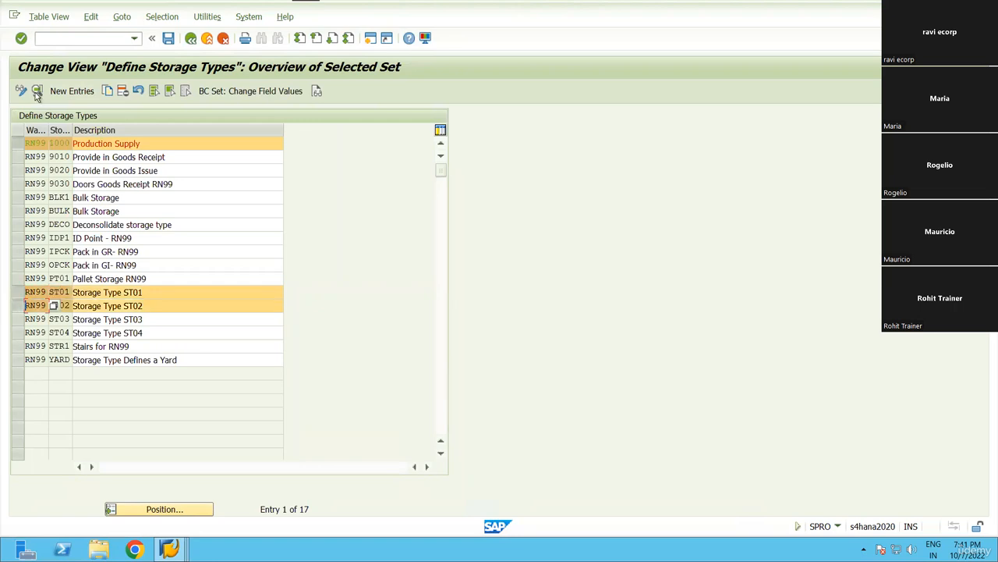
pyautogui.click(19, 145)
pyautogui.click(37, 91)
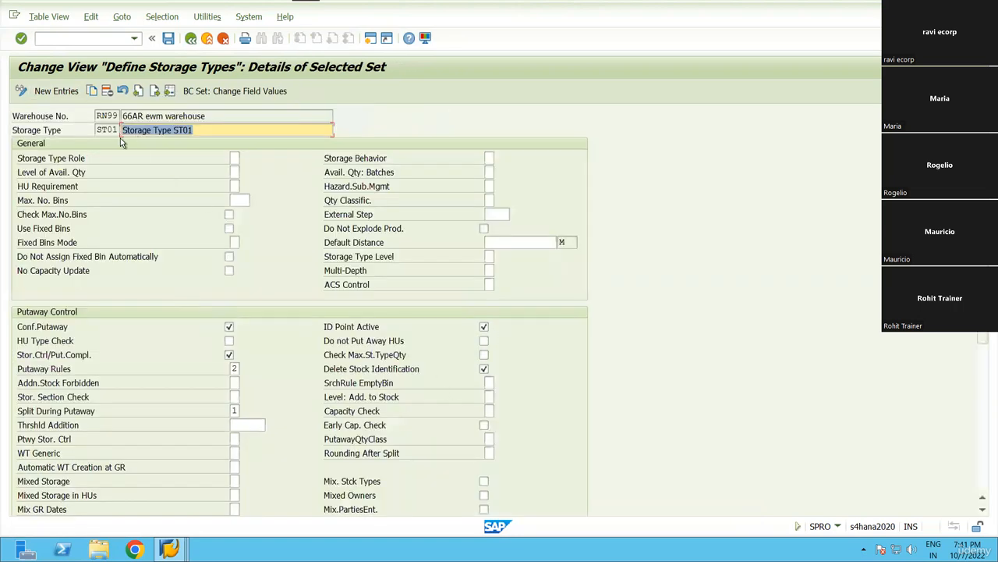
pyautogui.click(154, 90)
pyautogui.click(189, 42)
pyautogui.click(191, 44)
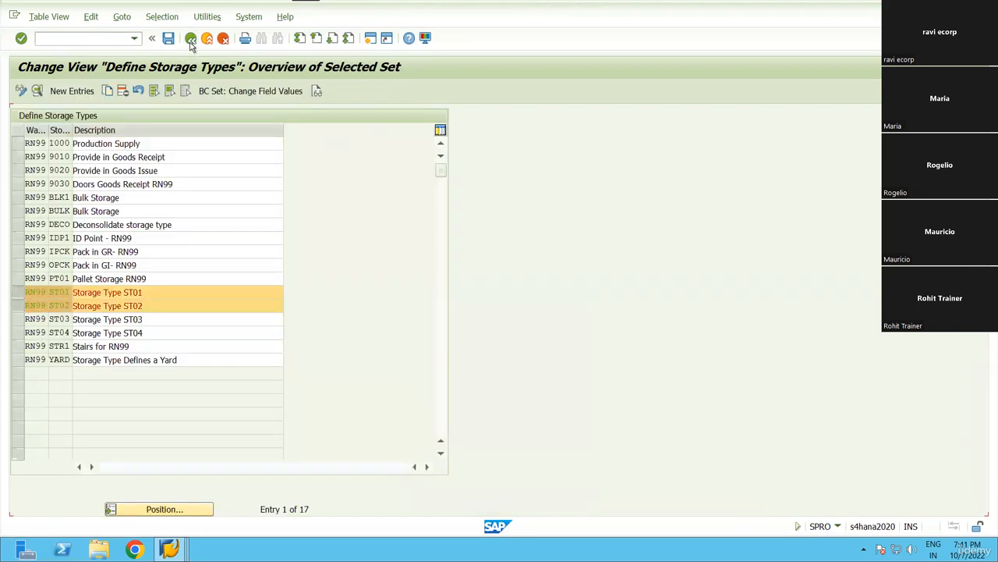
pyautogui.click(191, 44)
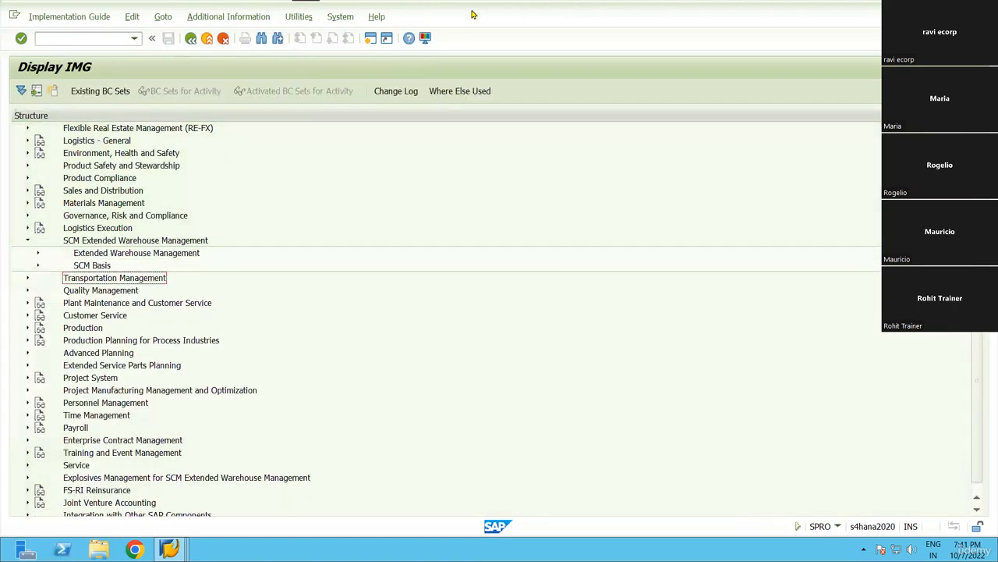
# In Excel, highlight the ST02, ST01 and IDP1 diagram boxes, then return to the remote session.
pyautogui.click(472, 8)
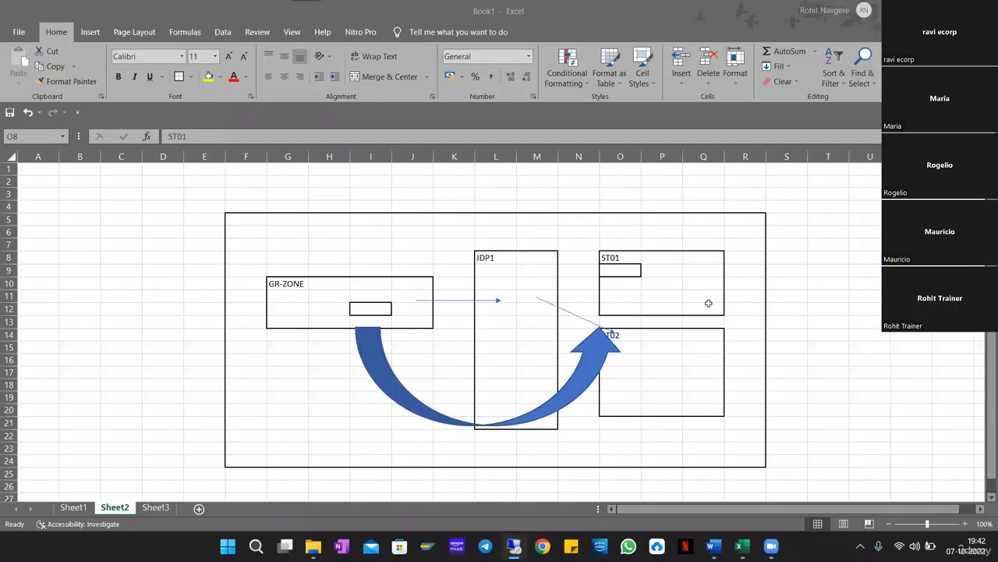
pyautogui.moveTo(623, 334); pyautogui.dragTo(710, 407)
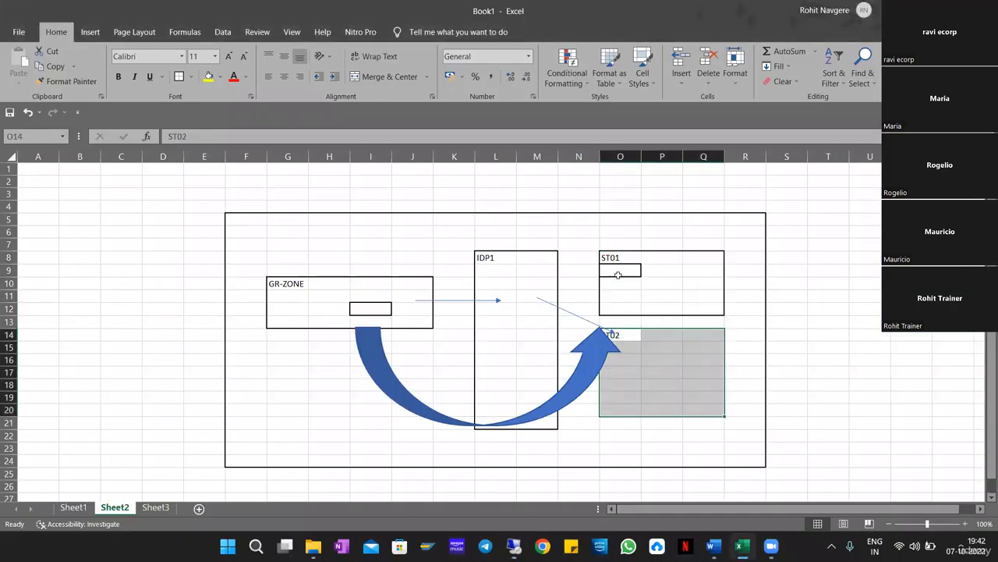
pyautogui.moveTo(618, 260); pyautogui.dragTo(709, 309)
pyautogui.moveTo(633, 335); pyautogui.dragTo(706, 410)
pyautogui.moveTo(485, 258); pyautogui.dragTo(551, 421)
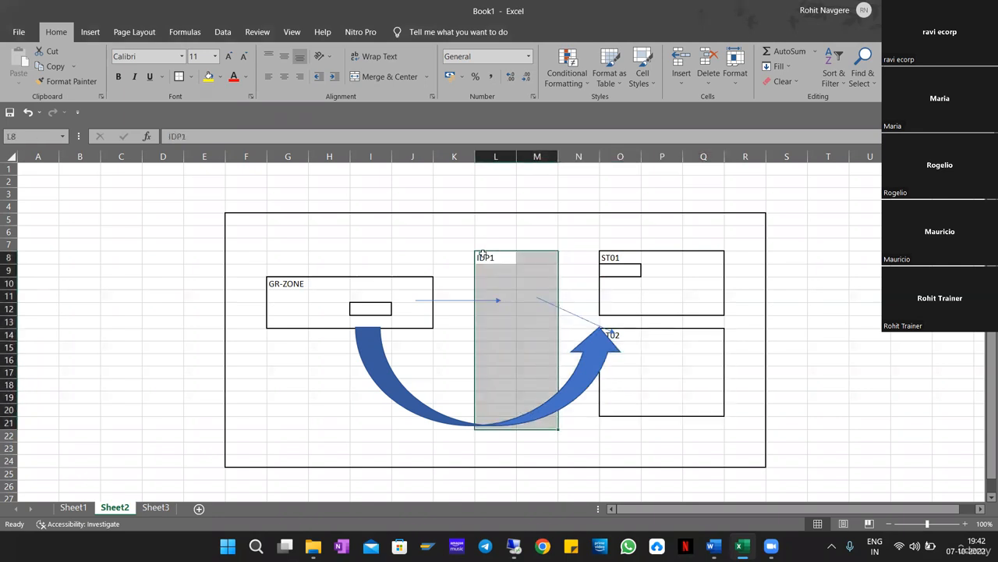
pyautogui.moveTo(485, 257); pyautogui.dragTo(529, 402)
pyautogui.moveTo(535, 417); pyautogui.dragTo(535, 419)
pyautogui.moveTo(492, 253); pyautogui.dragTo(696, 419)
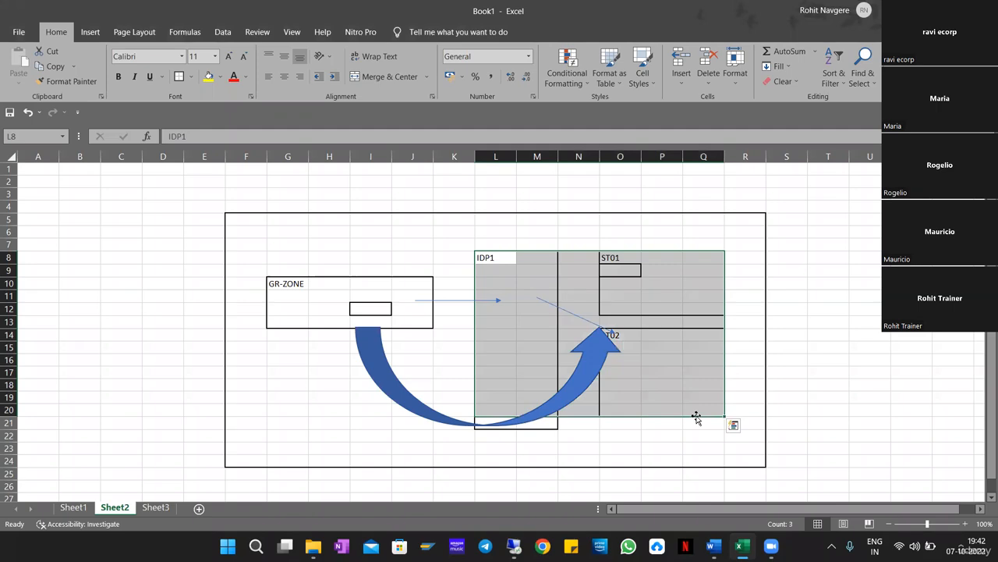
pyautogui.hotkey('alt', 'Tab')
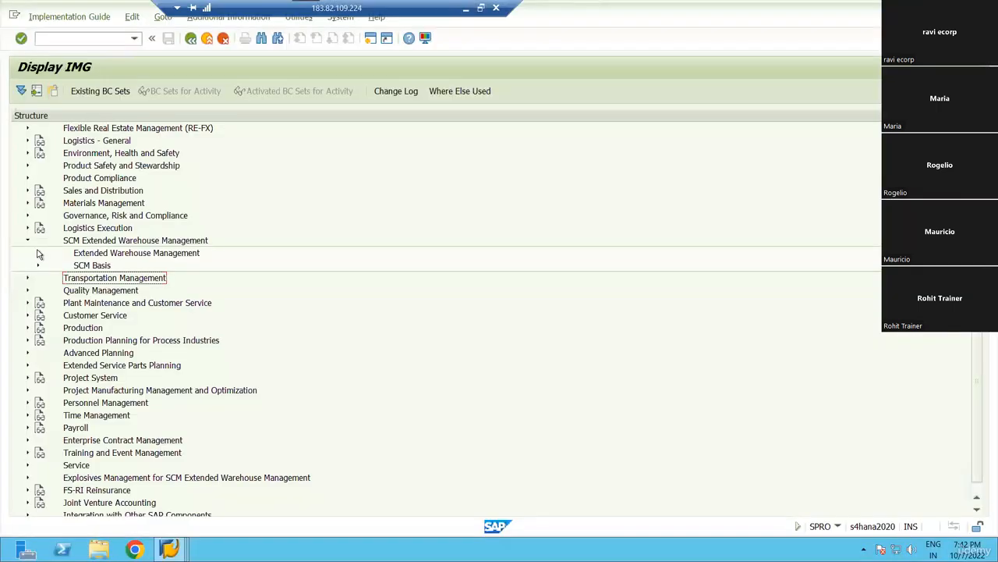
# Run Define Layout-Oriented Storage Process Control under Cross-Process Settings > Warehouse Task.
pyautogui.click(38, 253)
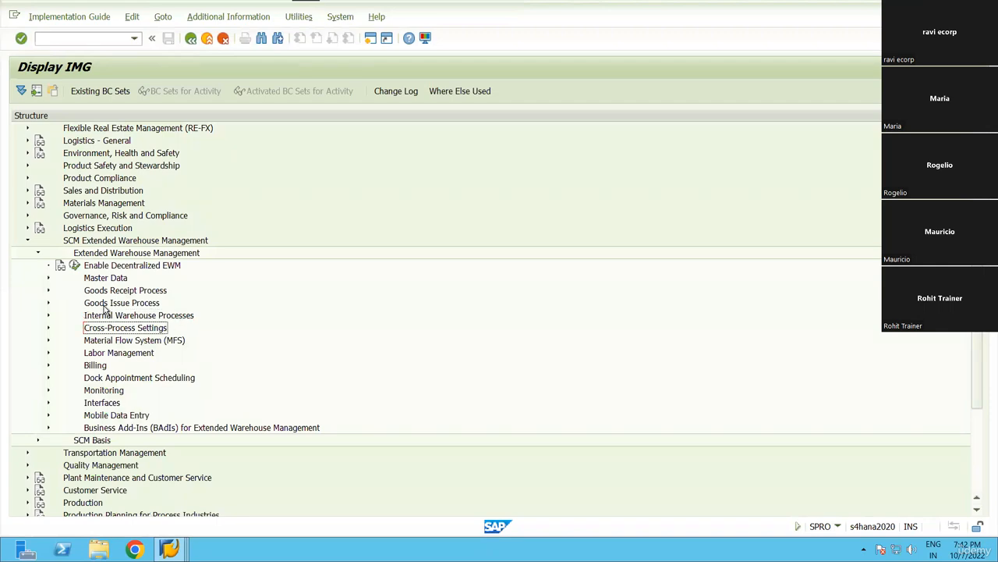
pyautogui.doubleClick(106, 323)
pyautogui.press('Down')
pyautogui.press('Down')
pyautogui.press('Down')
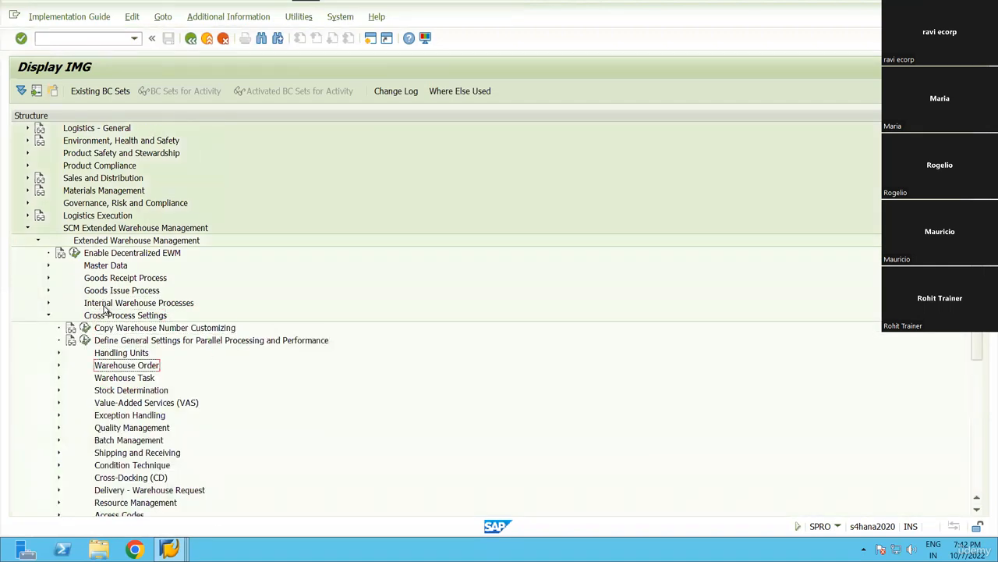
pyautogui.press('Right')
pyautogui.press('Down')
pyautogui.press('Down')
pyautogui.click(95, 365)
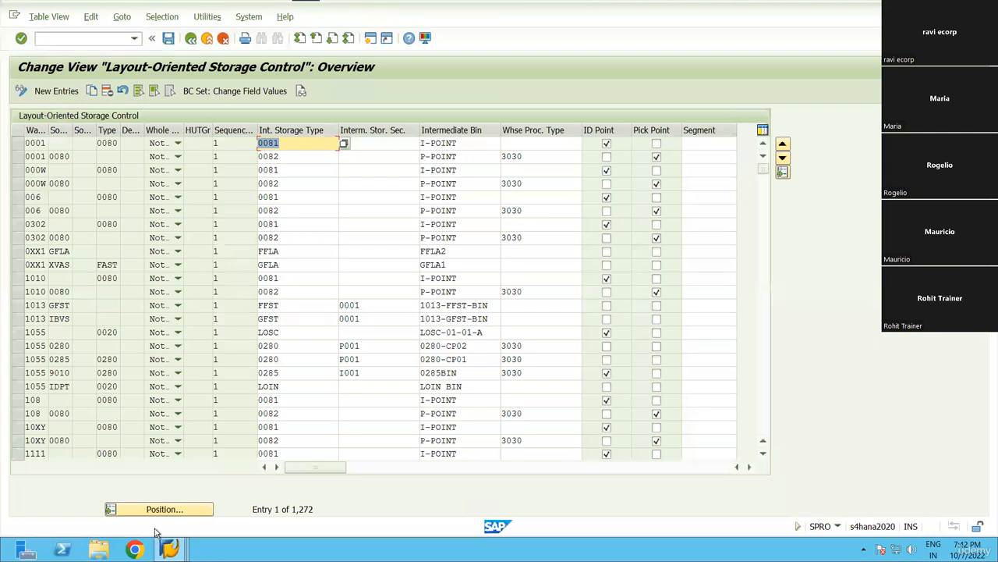
# Restrict the storage control entries to warehouse number RN99.
pyautogui.click(162, 17)
pyautogui.click(169, 32)
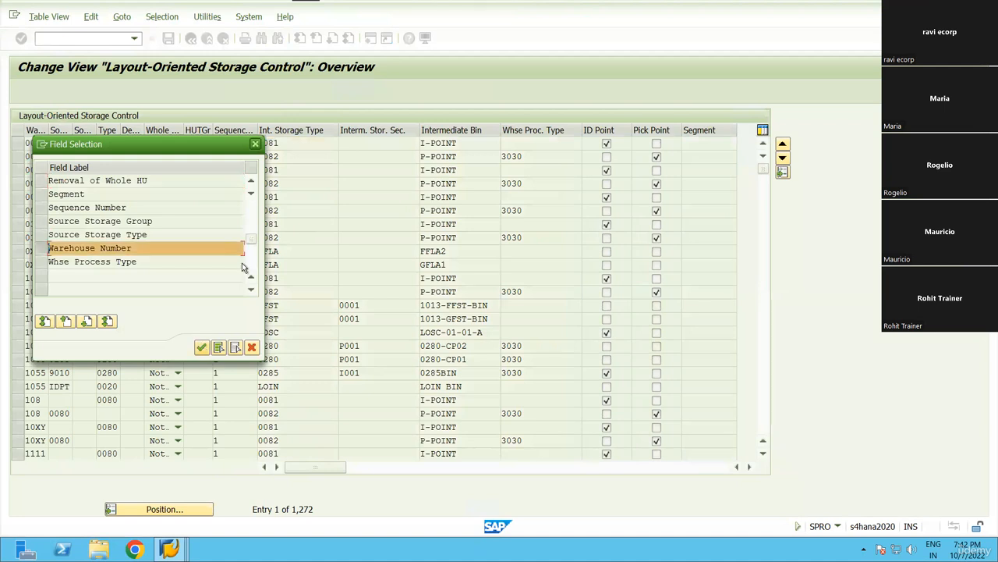
pyautogui.press('Return')
pyautogui.write('RN99')
pyautogui.click(254, 248)
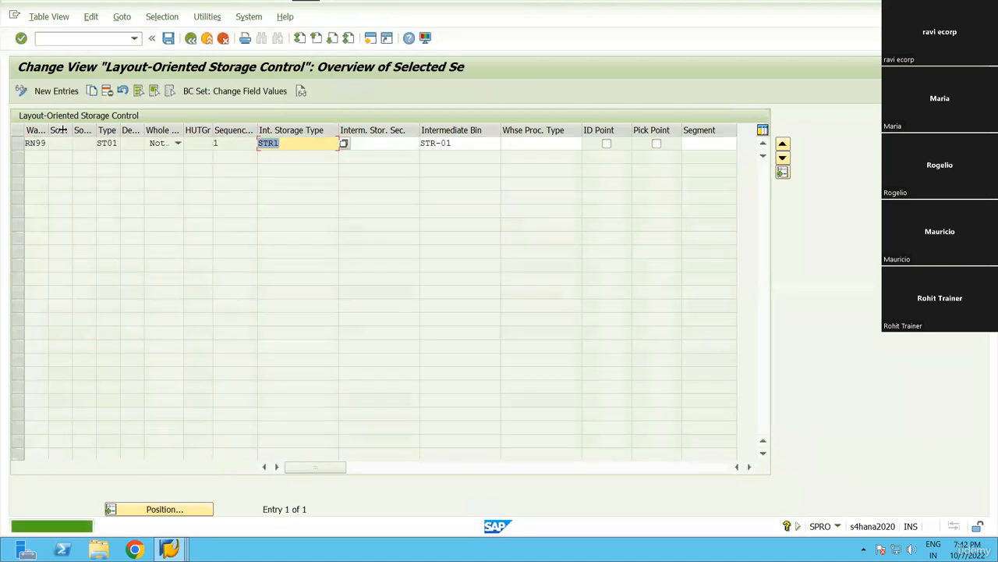
# Add entry RN99 / ST01 with intermediate type IDP1, bin IDP1-02, marked as ID point.
pyautogui.click(58, 91)
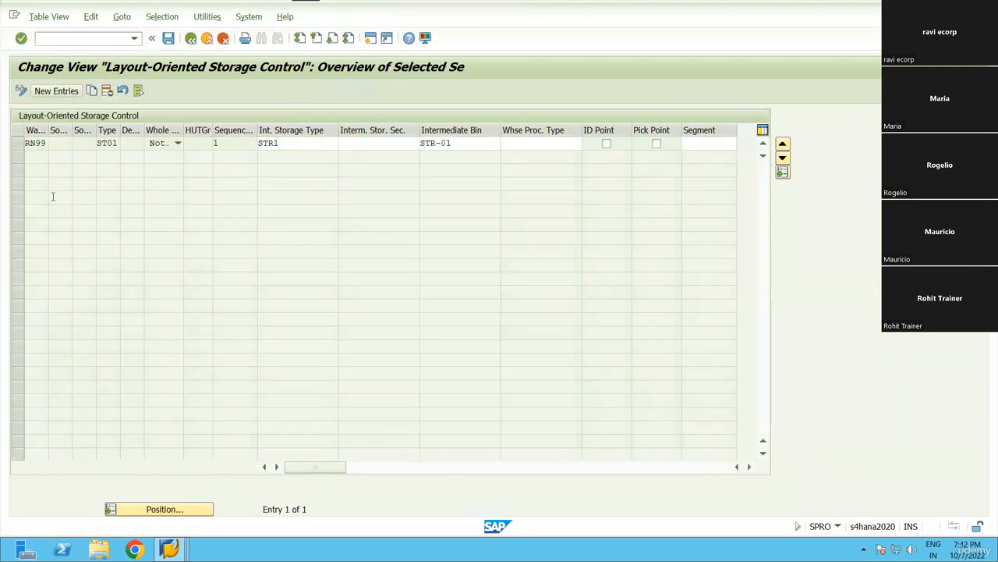
pyautogui.write('rn99')
pyautogui.press('Tab')
pyautogui.press('Tab')
pyautogui.press('Tab')
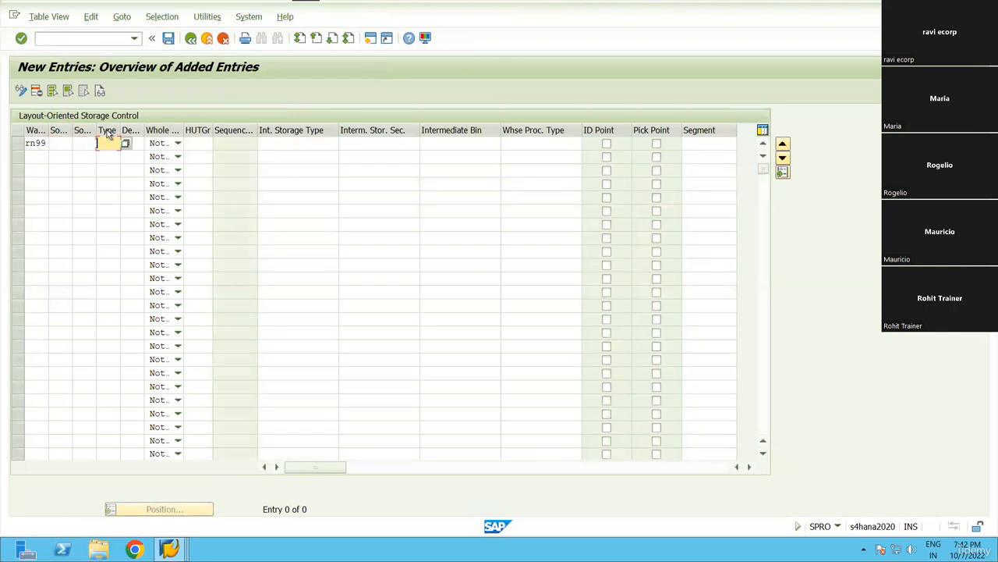
pyautogui.write('st')
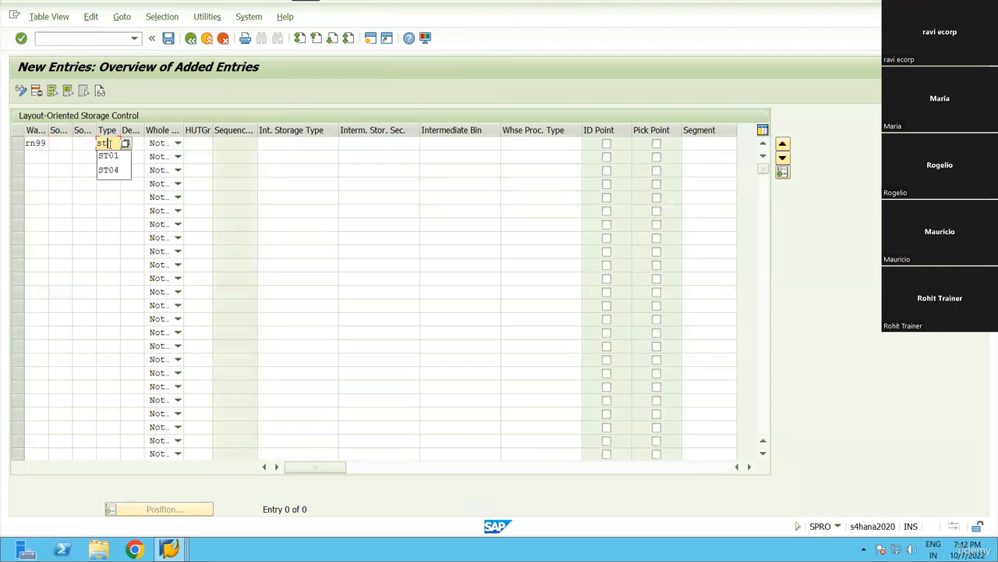
pyautogui.press('Down')
pyautogui.press('Return')
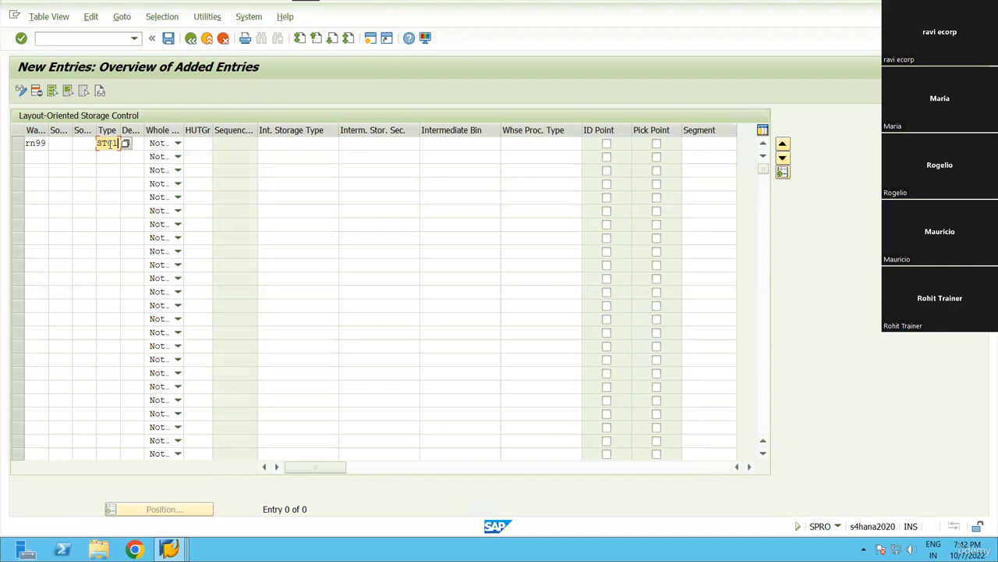
pyautogui.press('Tab')
pyautogui.press('Tab')
pyautogui.press('Tab')
pyautogui.press('Tab')
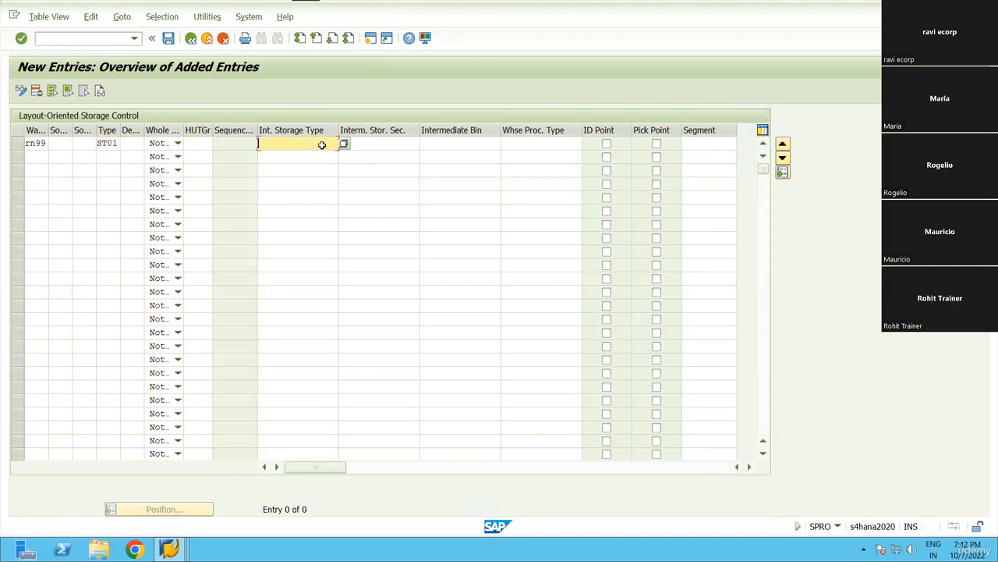
pyautogui.click(344, 144)
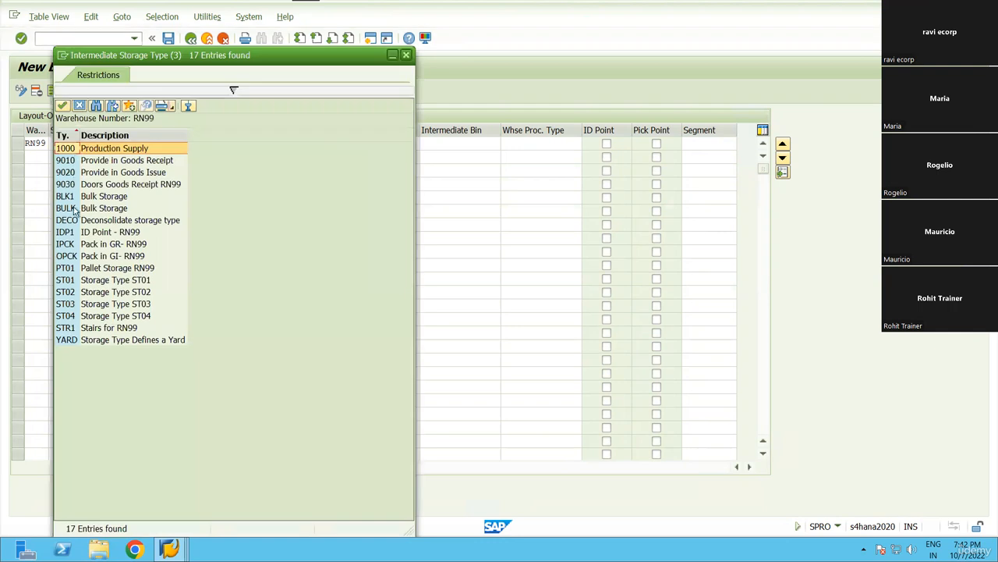
pyautogui.doubleClick(83, 232)
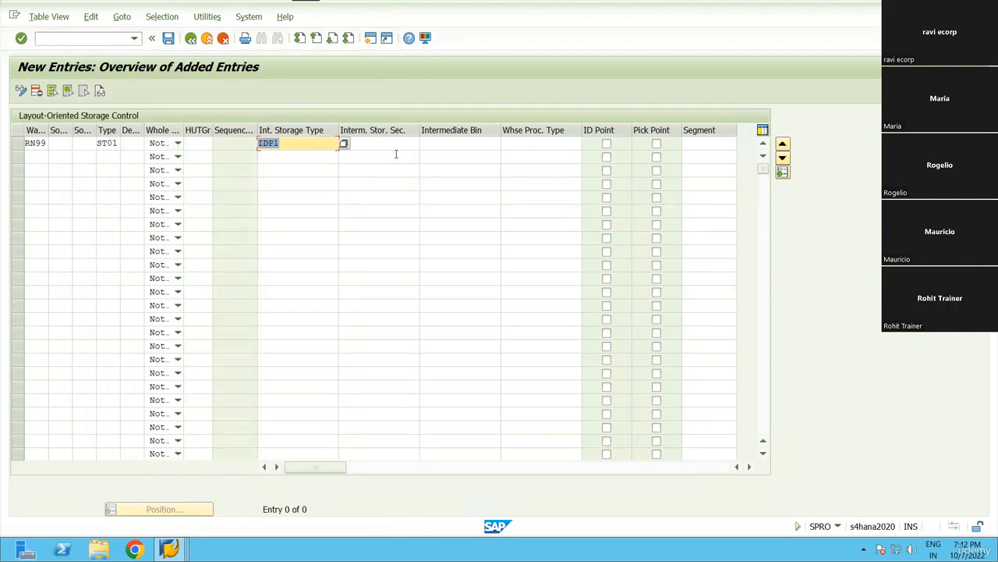
pyautogui.click(465, 144)
pyautogui.click(504, 145)
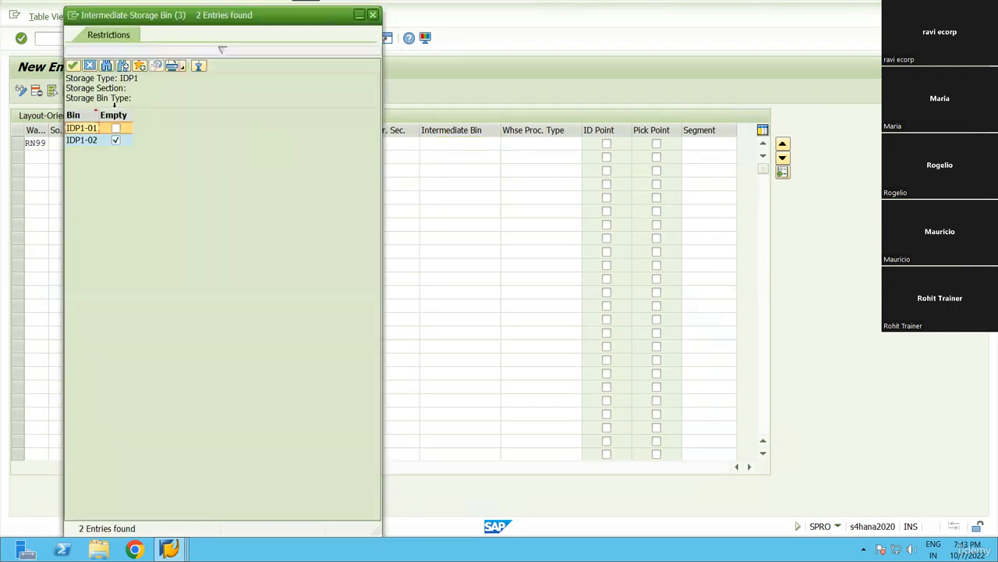
pyautogui.doubleClick(92, 141)
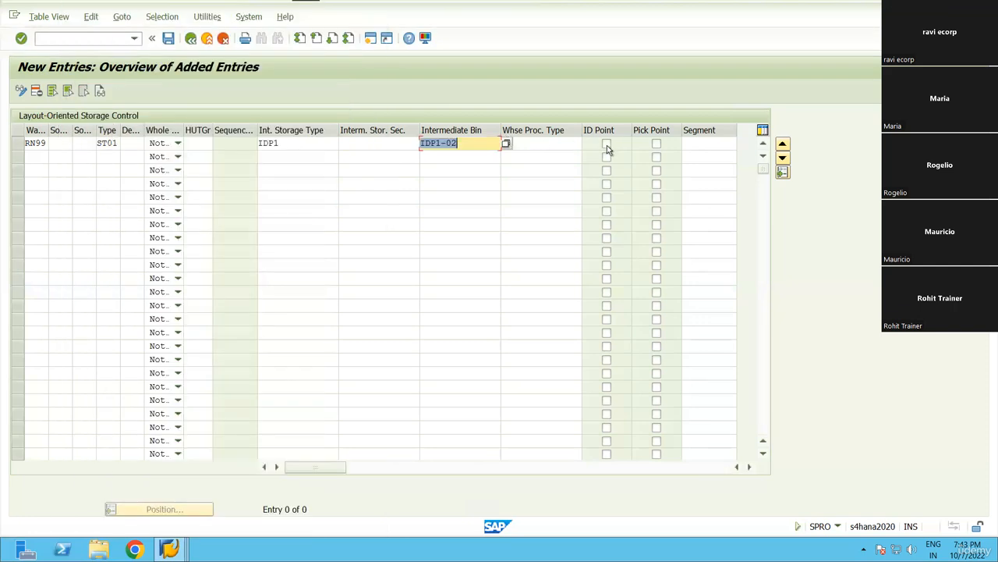
pyautogui.click(607, 144)
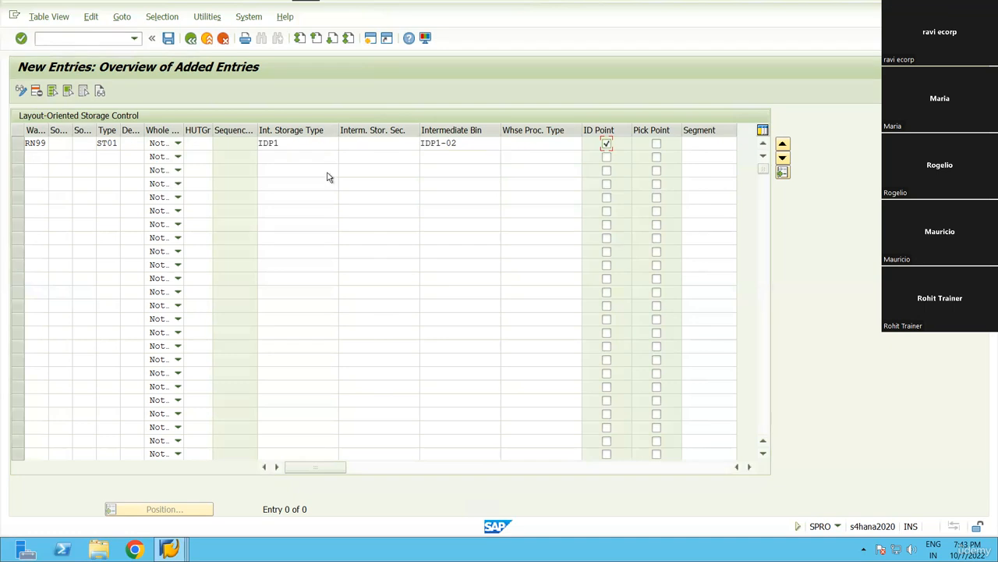
# Add a second entry RN99 / ST02 with intermediate type IDP1 and bin IDP1-02.
pyautogui.click(33, 156)
pyautogui.write('rn99')
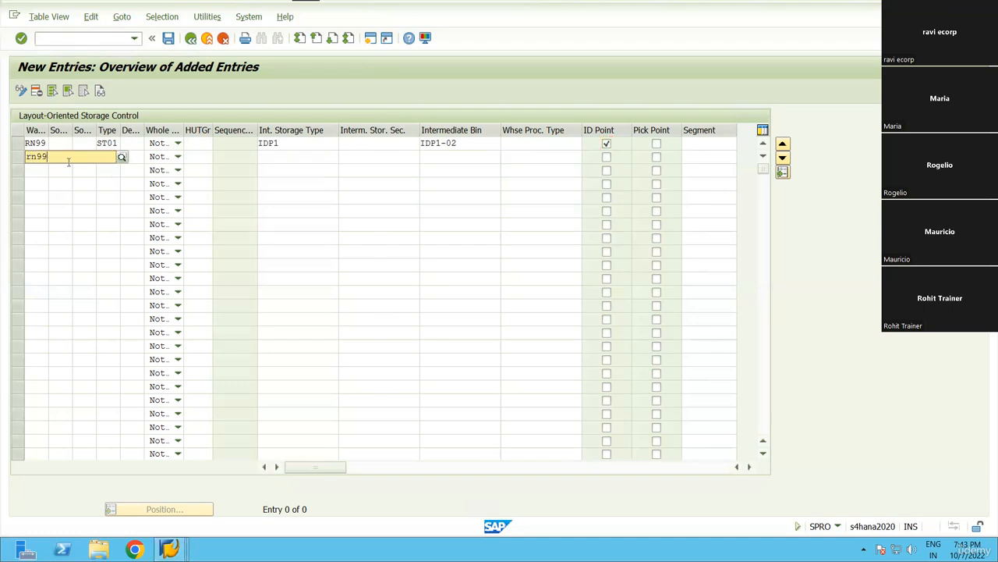
pyautogui.press('Tab')
pyautogui.press('Tab')
pyautogui.press('Tab')
pyautogui.write('st02')
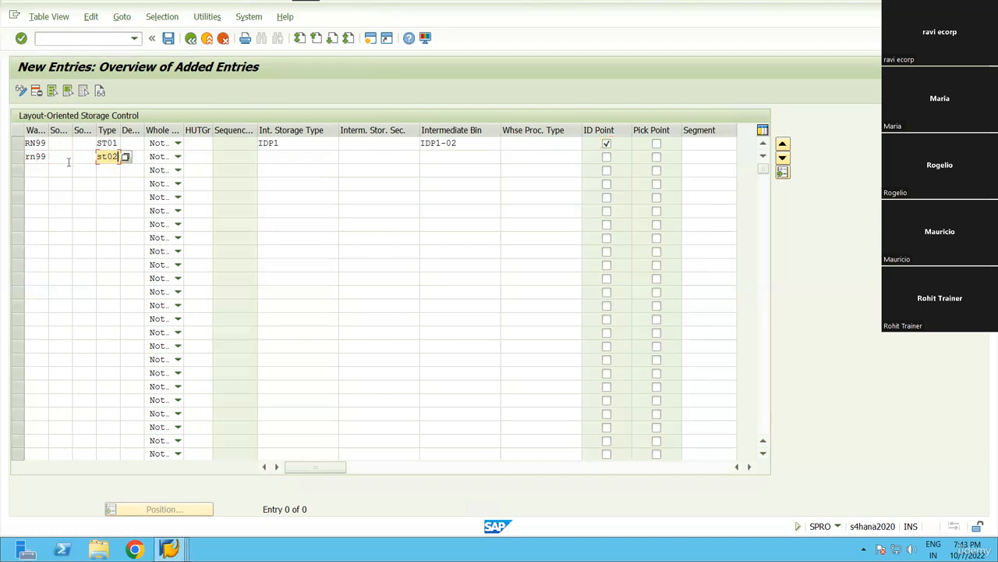
pyautogui.press('Tab')
pyautogui.press('Tab')
pyautogui.press('Tab')
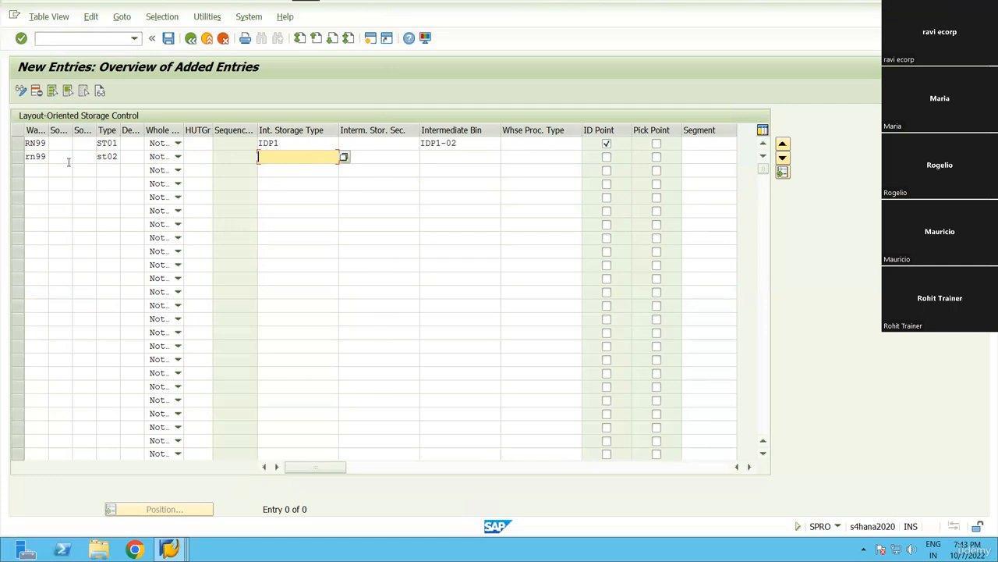
pyautogui.write('idp1')
pyautogui.press('Tab')
pyautogui.press('Tab')
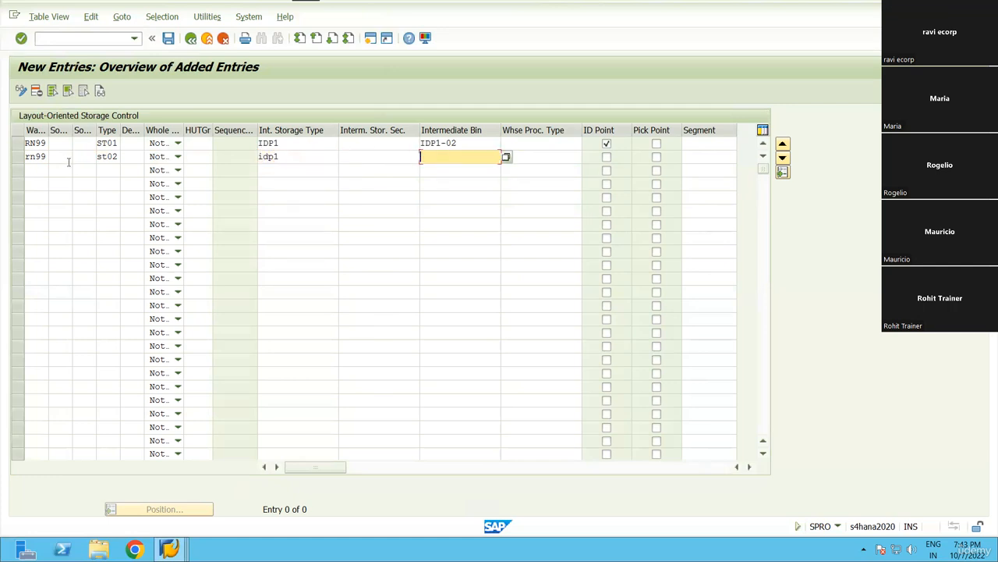
pyautogui.press('Down')
pyautogui.press('Down')
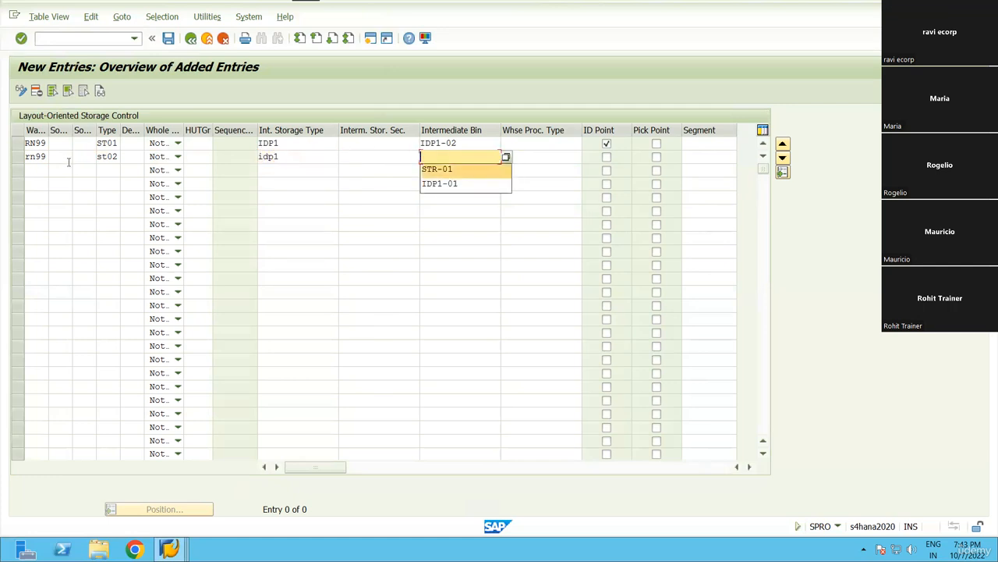
pyautogui.write('i')
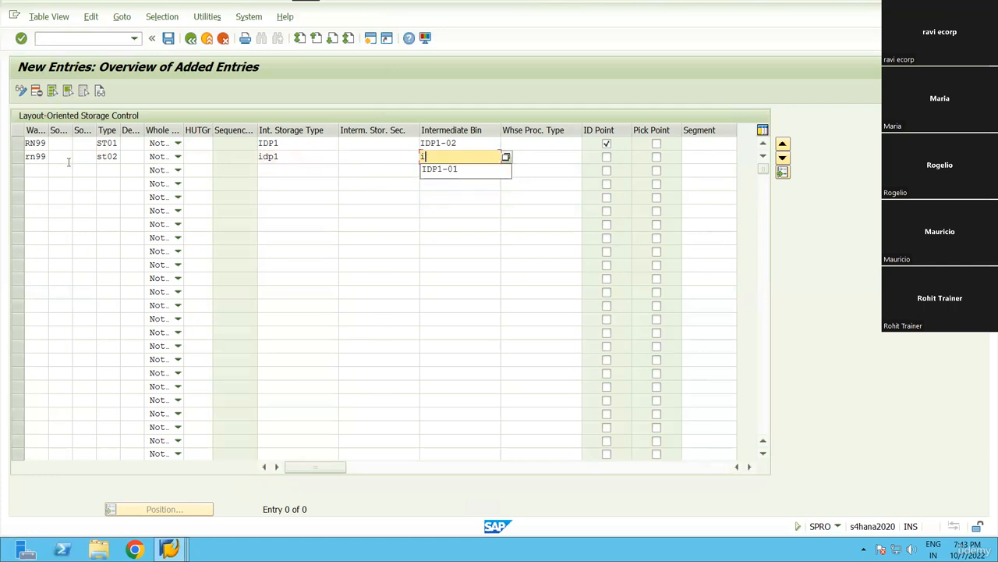
pyautogui.click(451, 170)
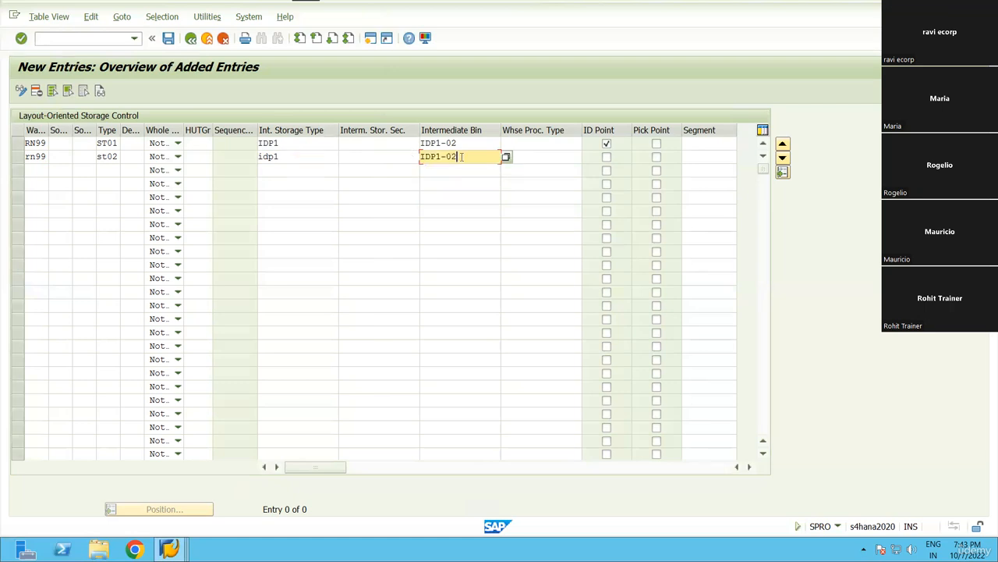
pyautogui.press('Tab')
pyautogui.press('Tab')
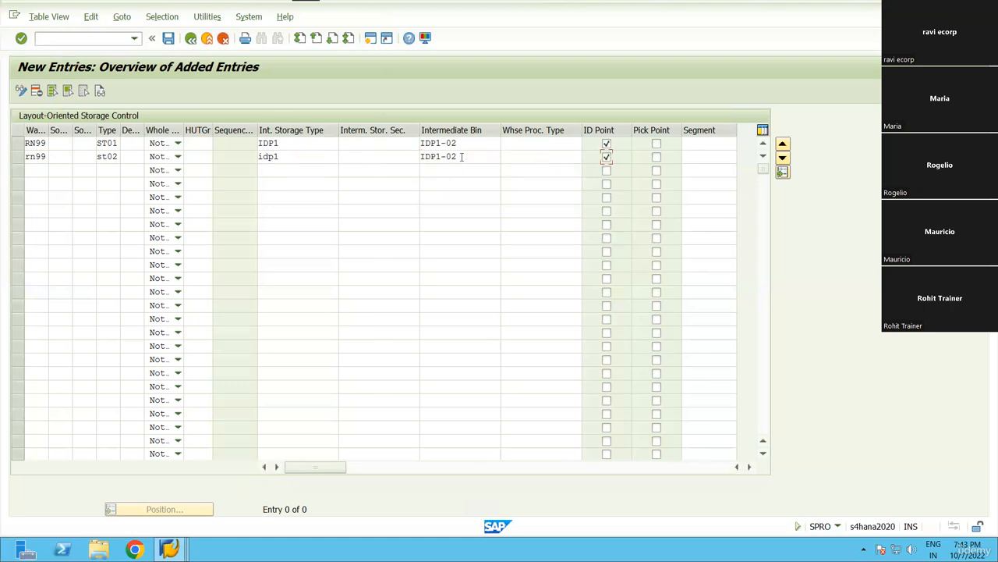
# Validate both entries and save them to a customizing request.
pyautogui.press('Return')
pyautogui.click(168, 38)
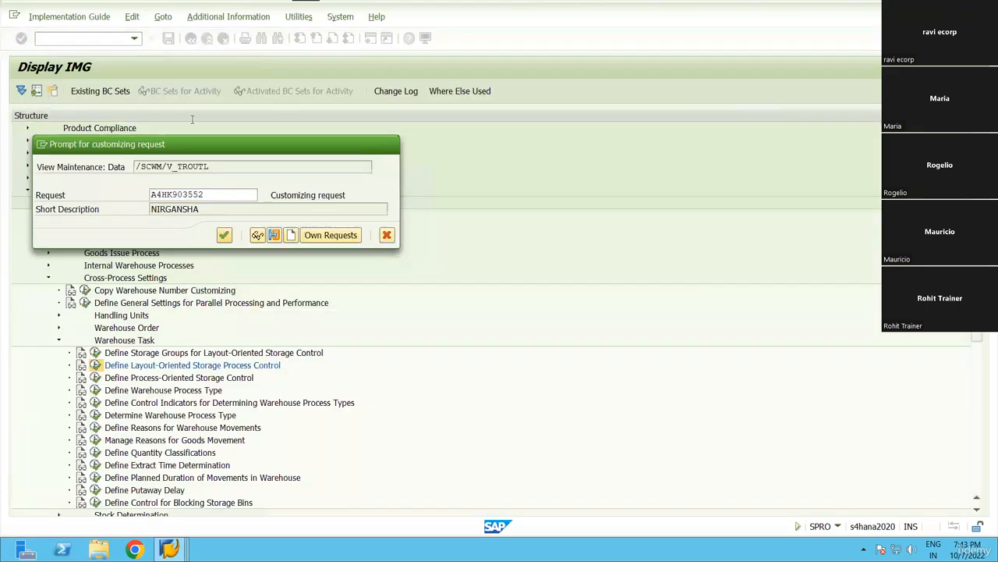
pyautogui.click(224, 232)
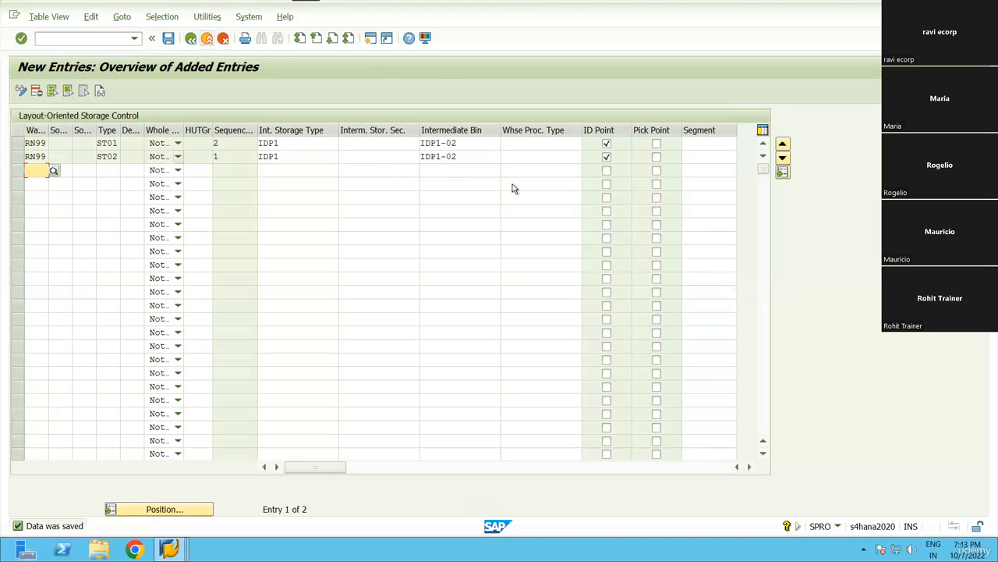
# Filter to warehouse RN99, delete the STR1 / STR-01 entry, and save.
pyautogui.click(190, 37)
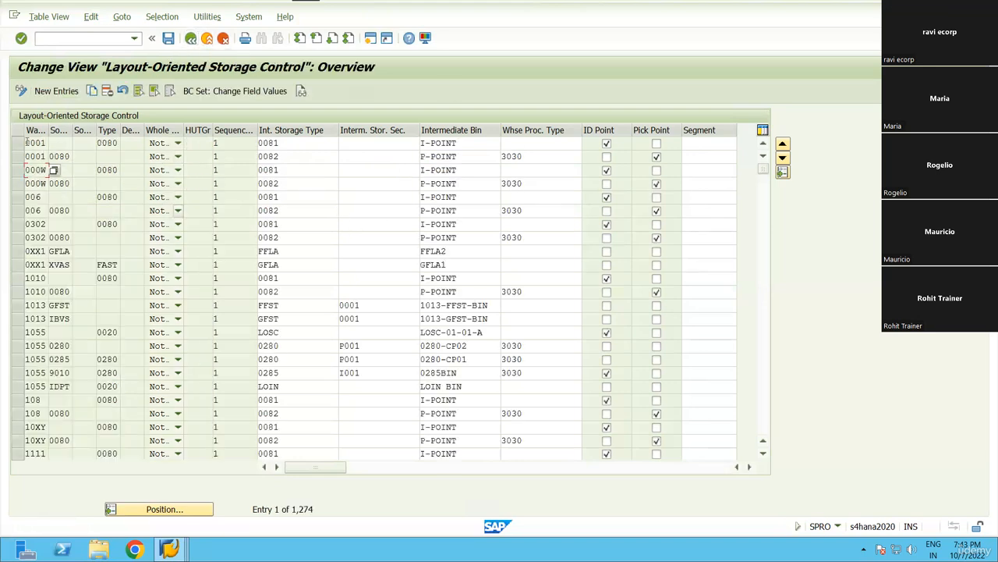
pyautogui.click(162, 17)
pyautogui.click(169, 34)
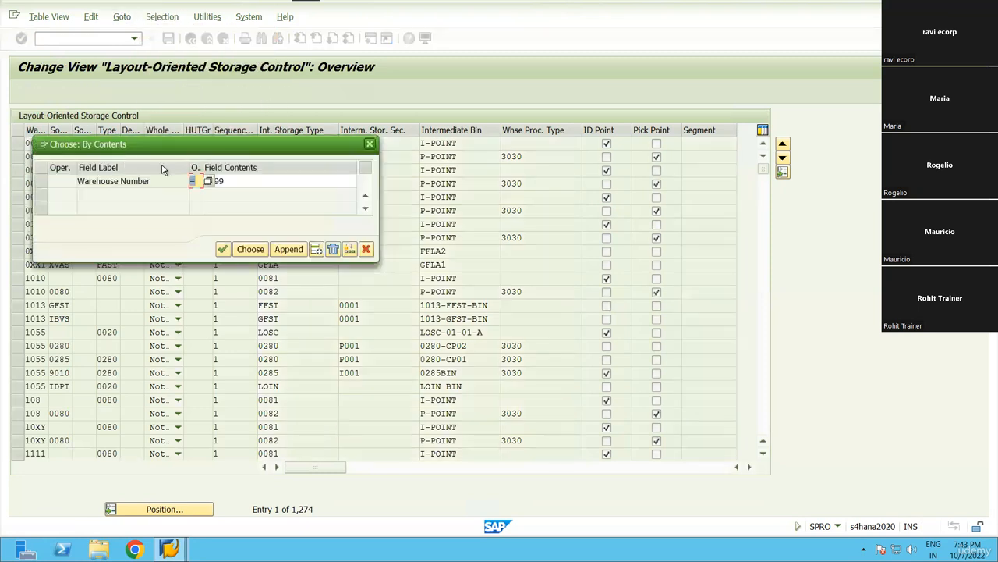
pyautogui.press('Return')
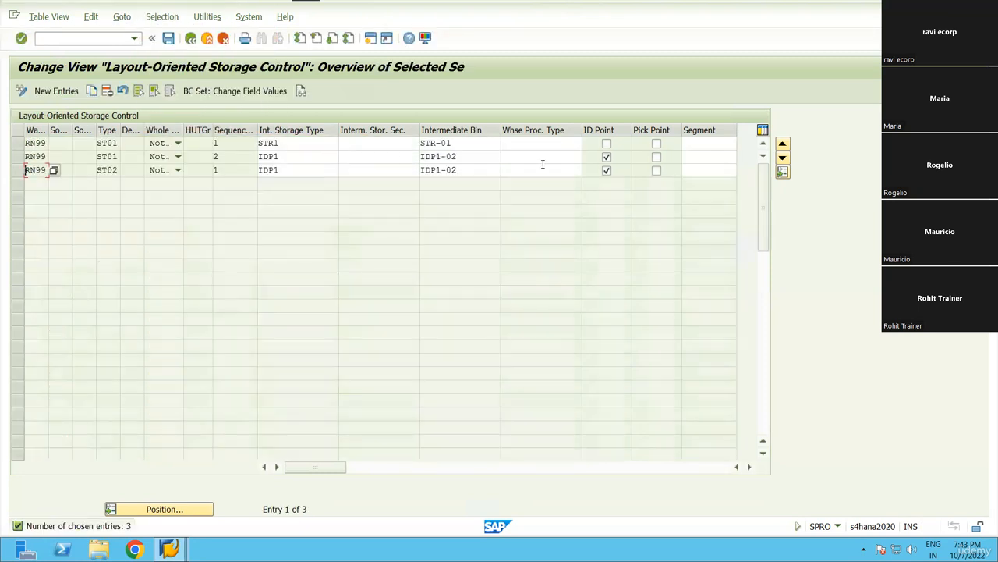
pyautogui.click(17, 143)
pyautogui.click(15, 156)
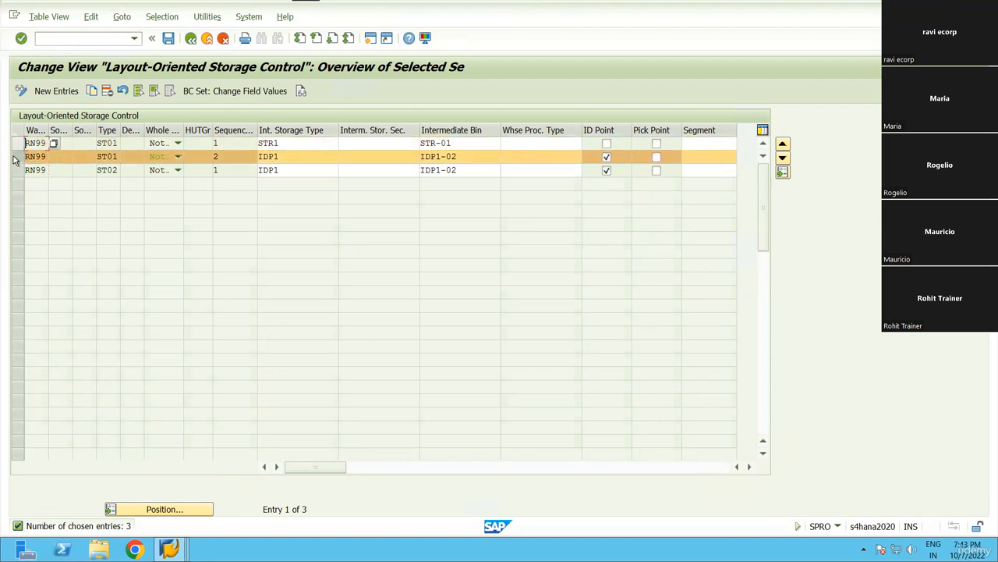
pyautogui.click(16, 157)
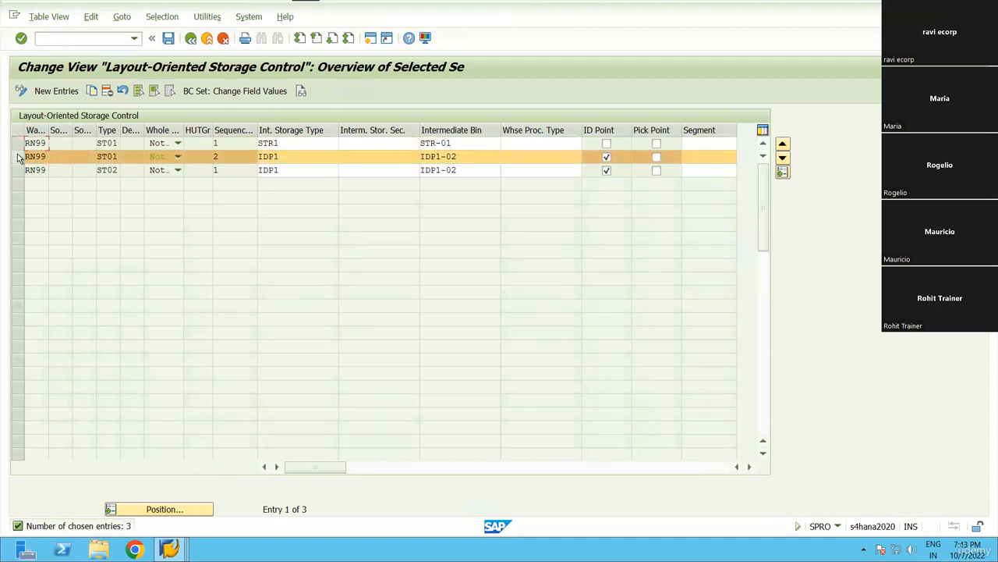
pyautogui.click(17, 144)
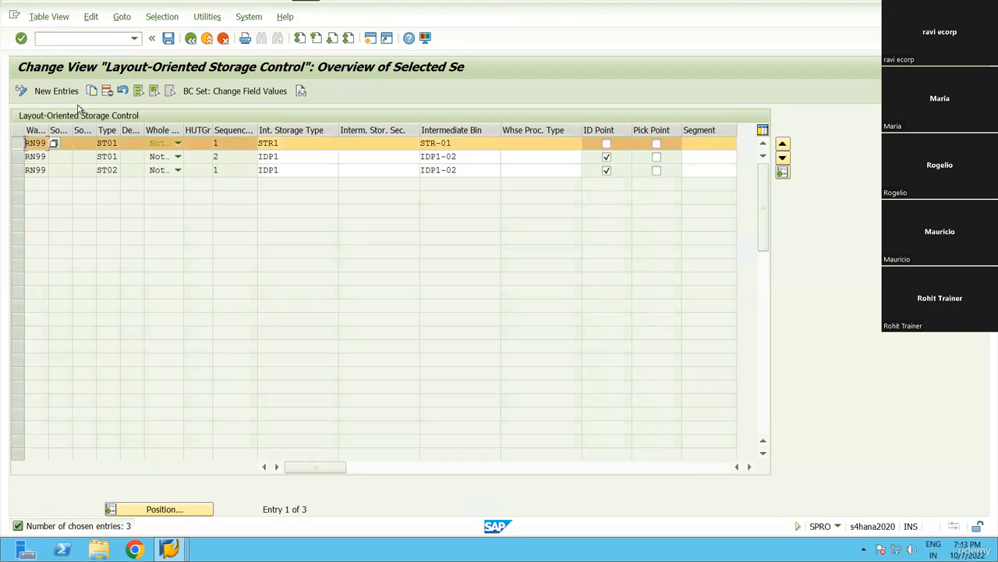
pyautogui.click(107, 91)
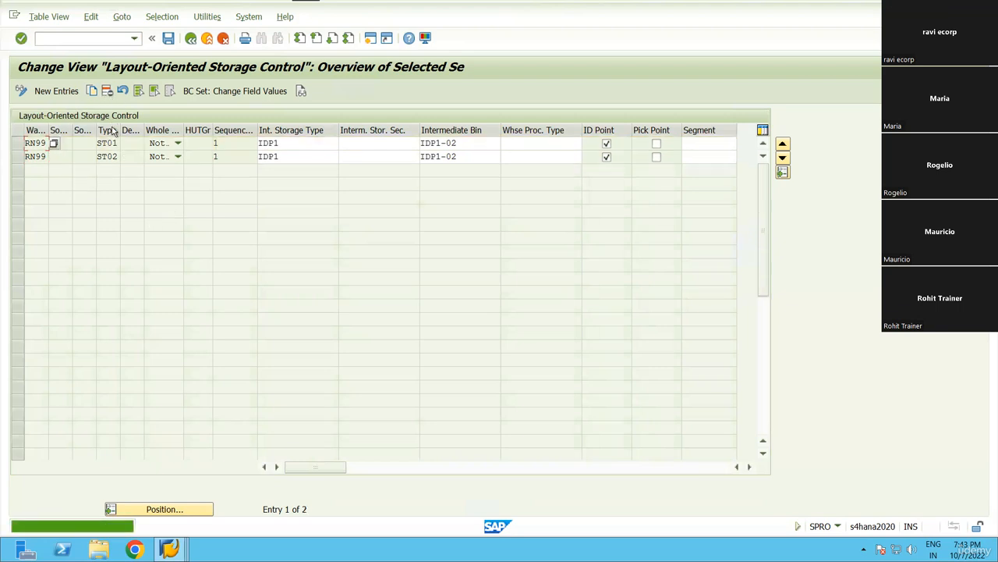
pyautogui.click(168, 38)
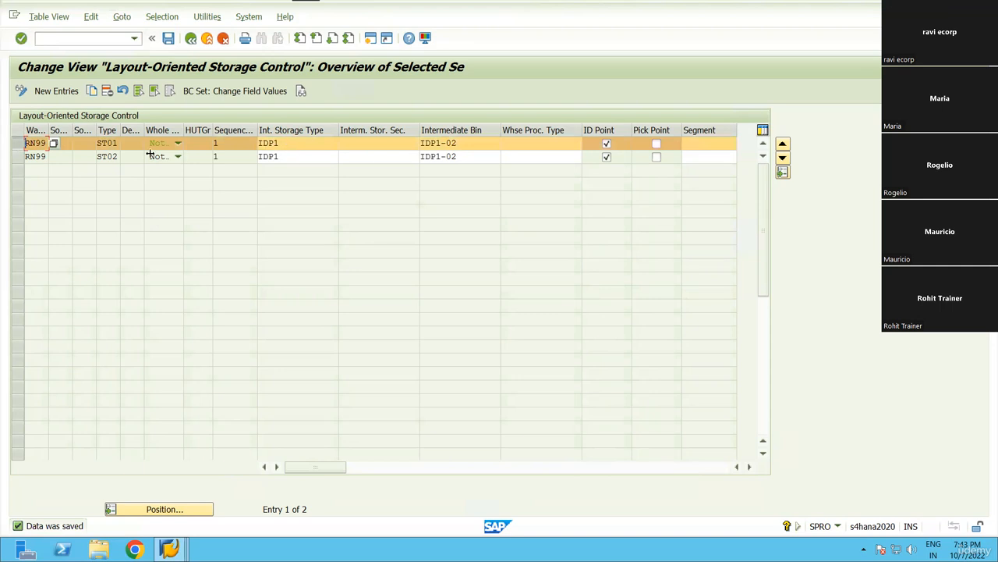
# Review the remaining ST01 and ST02 routes through intermediate bin IDP1-02.
pyautogui.moveTo(120, 130); pyautogui.dragTo(142, 129)
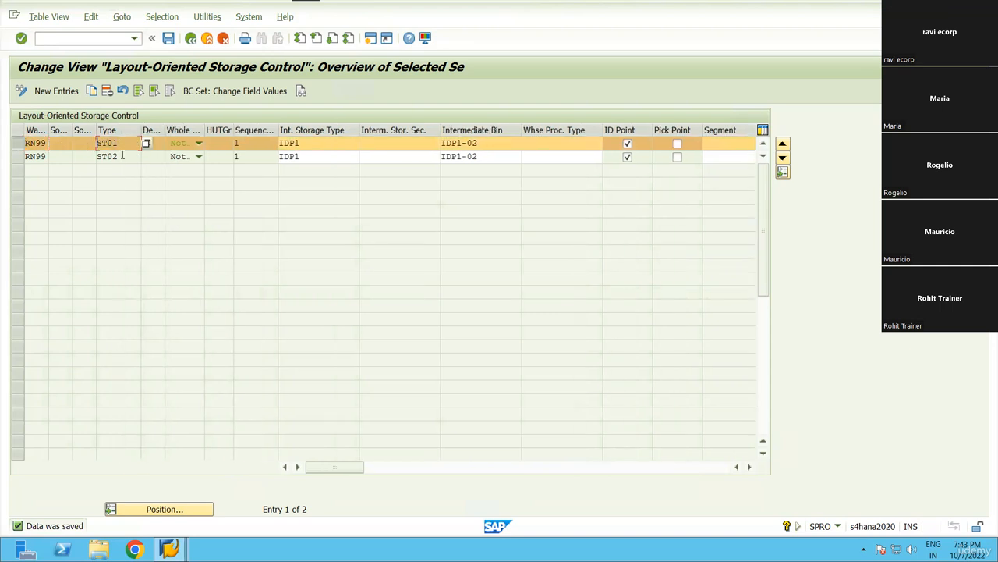
pyautogui.click(99, 156)
pyautogui.click(118, 143)
pyautogui.click(169, 549)
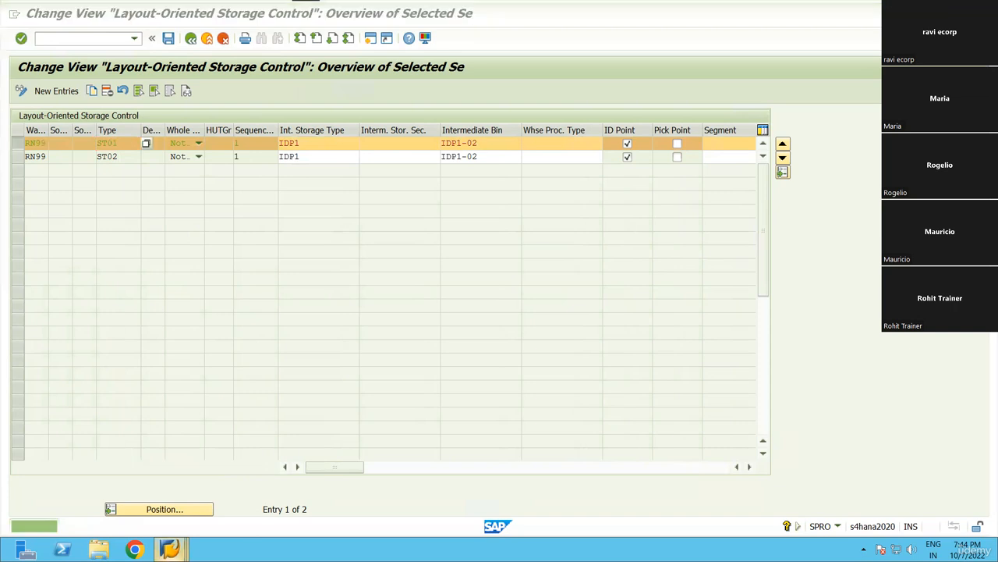
pyautogui.click(480, 143)
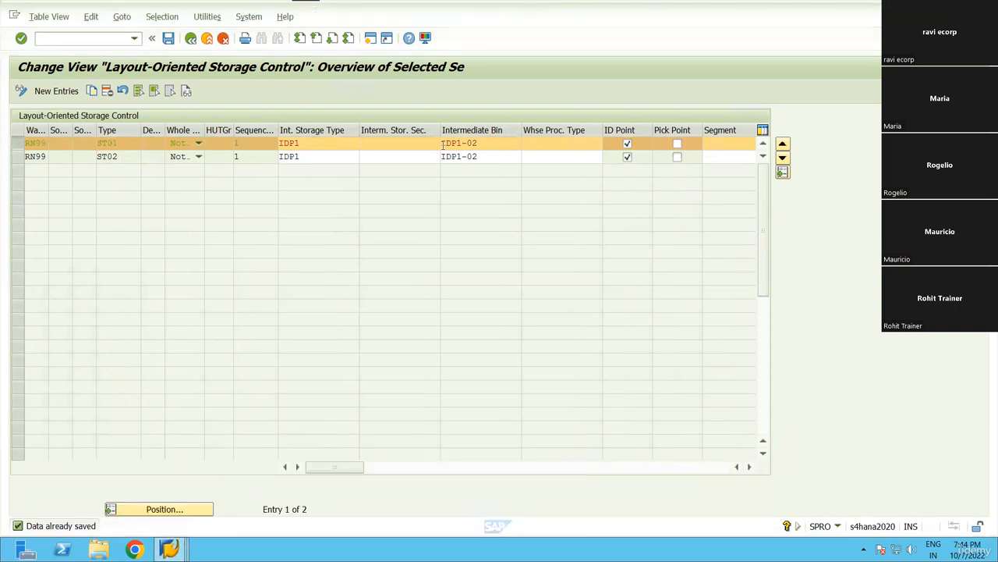
pyautogui.moveTo(487, 142); pyautogui.dragTo(417, 141)
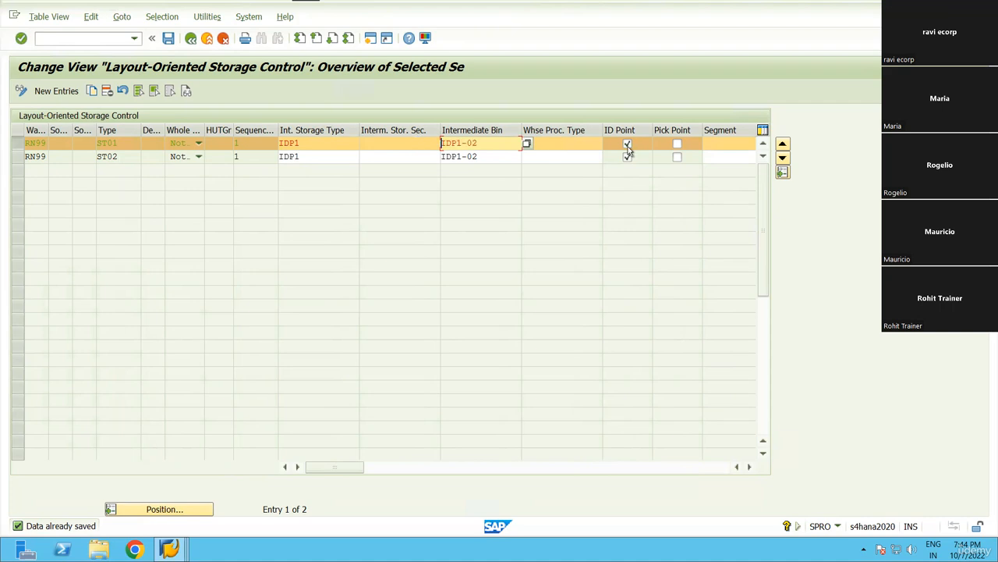
pyautogui.click(98, 144)
pyautogui.click(97, 156)
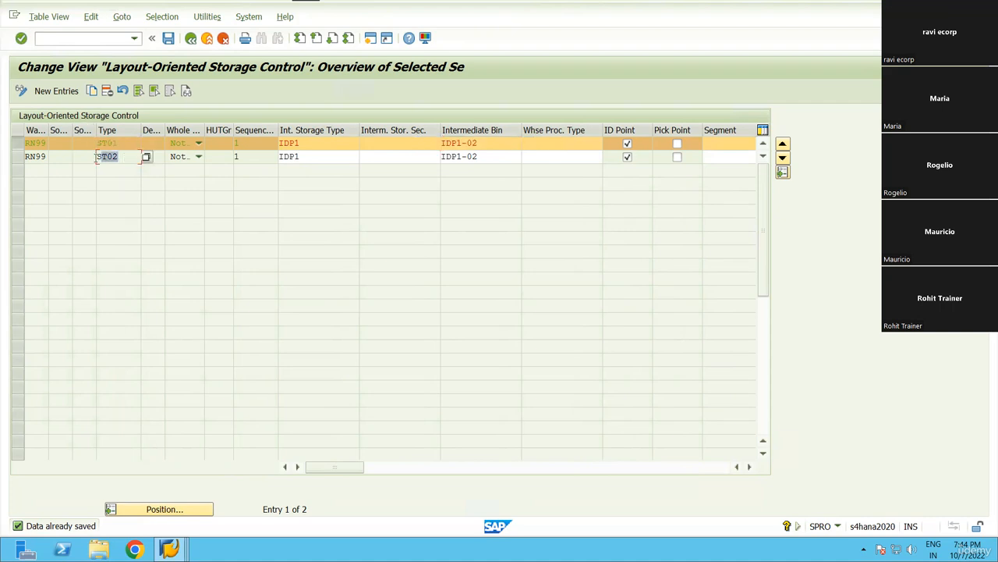
pyautogui.click(169, 549)
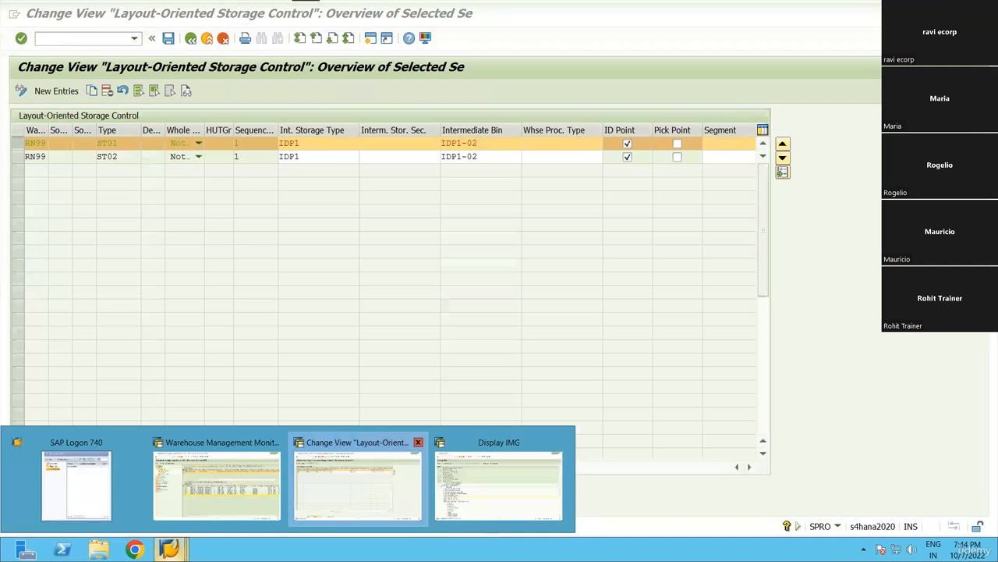
# Open /n/scwm/mon and run Stock and Bin > Physical Stock for product MAT01.
pyautogui.click(79, 40)
pyautogui.write('/n/scwm/mon')
pyautogui.press('Return')
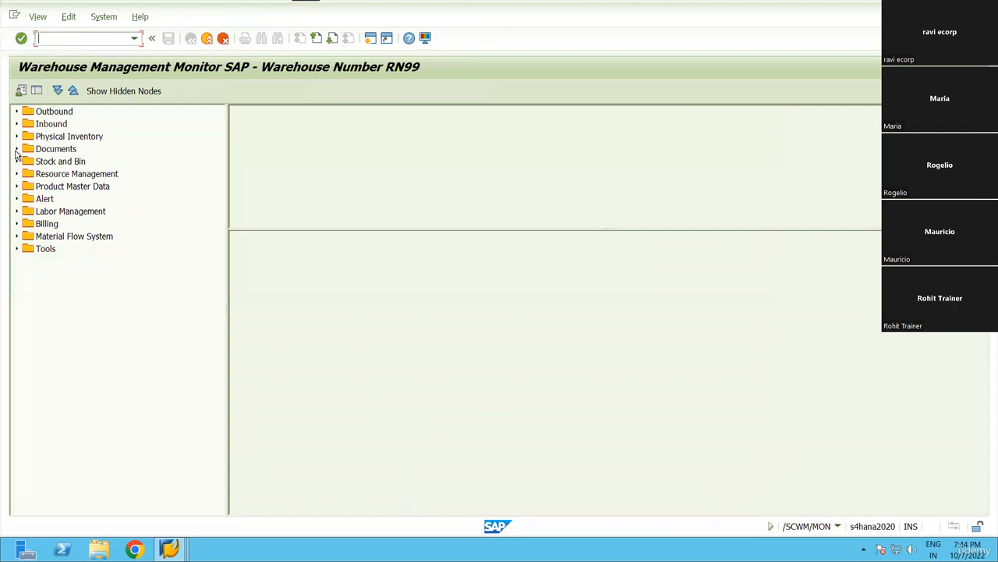
pyautogui.click(16, 149)
pyautogui.click(16, 161)
pyautogui.doubleClick(81, 211)
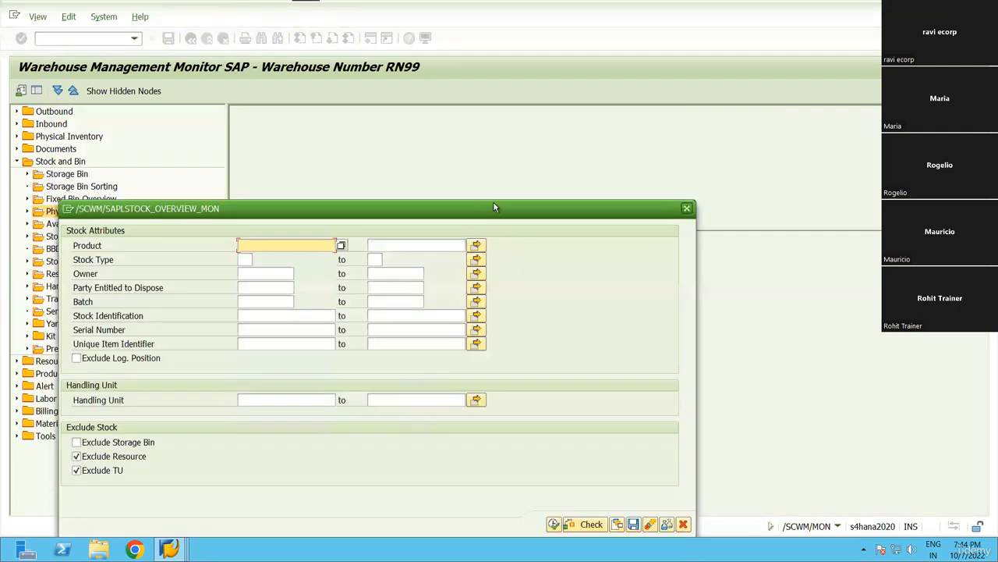
pyautogui.write('mat01')
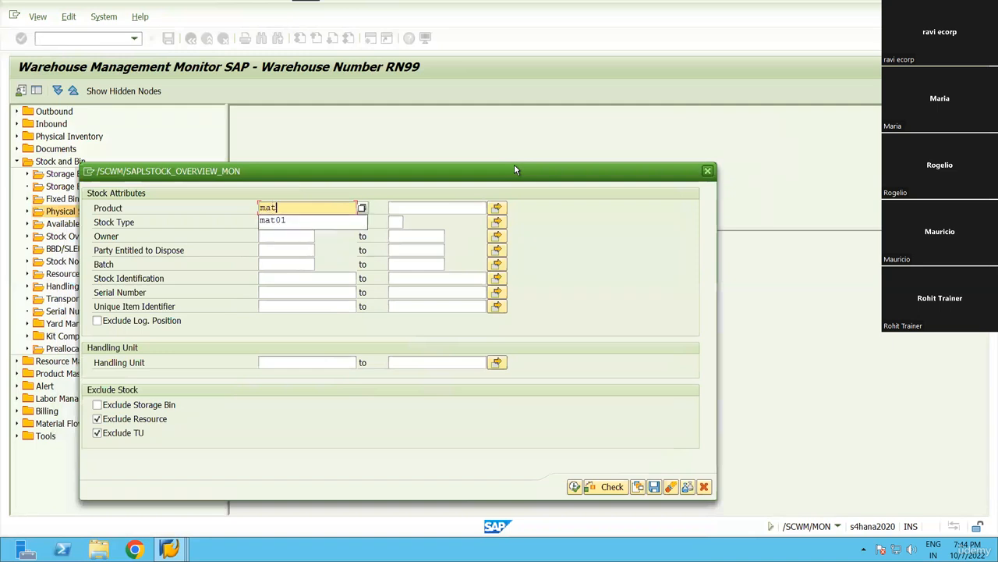
pyautogui.press('Tab')
pyautogui.press('Return')
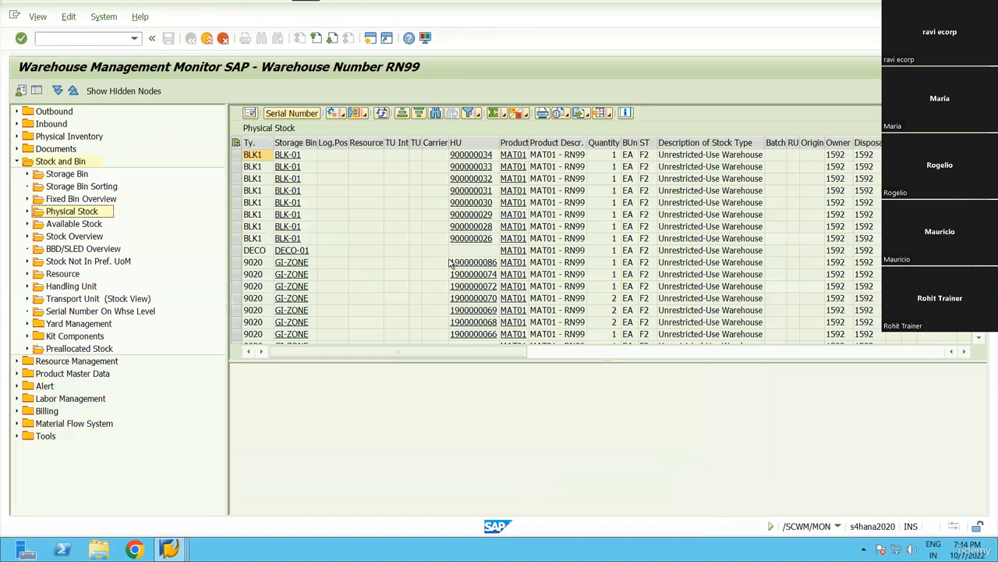
# Find HU 900000034 in bin BLK-01 in the stock list, then enter /o/scwm/adhu.
pyautogui.scroll(-5, 468, 258)
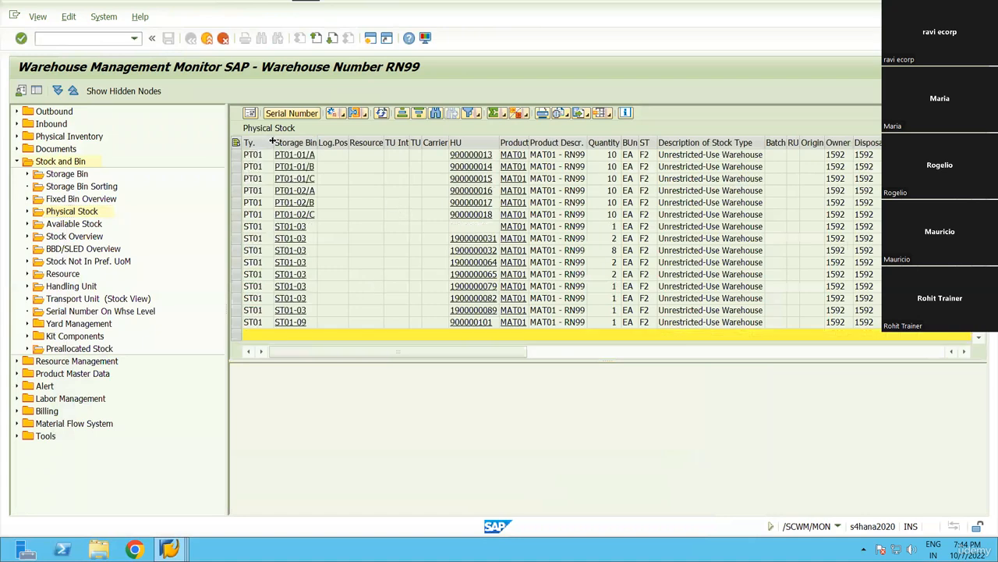
pyautogui.scroll(5, 312, 210)
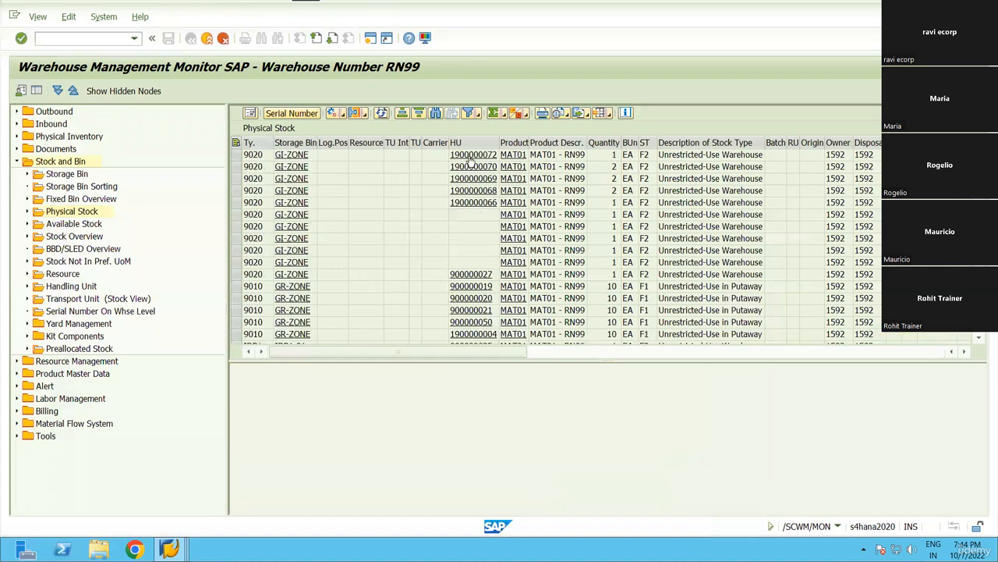
pyautogui.scroll(3, 472, 156)
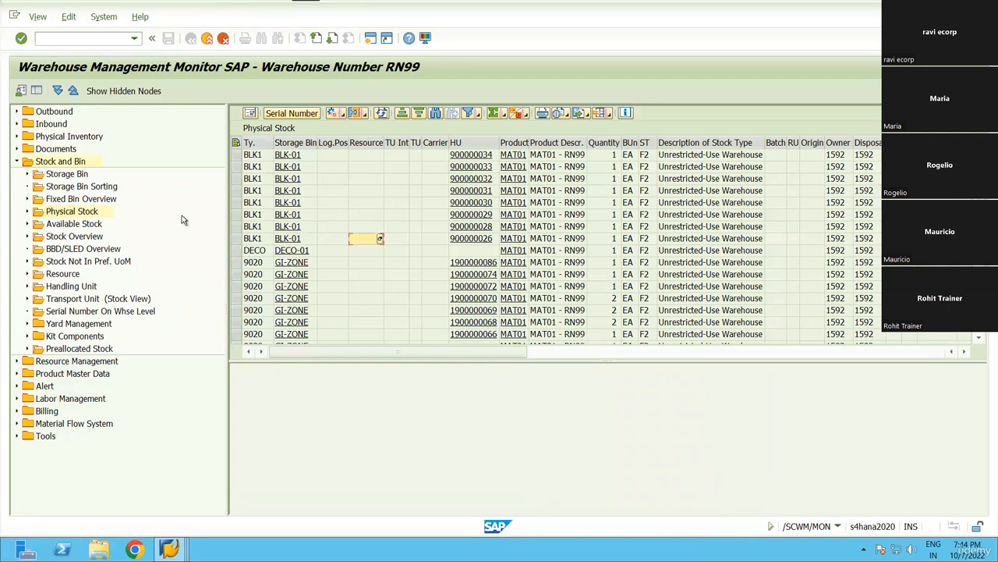
pyautogui.hotkey('alt', 'Tab')
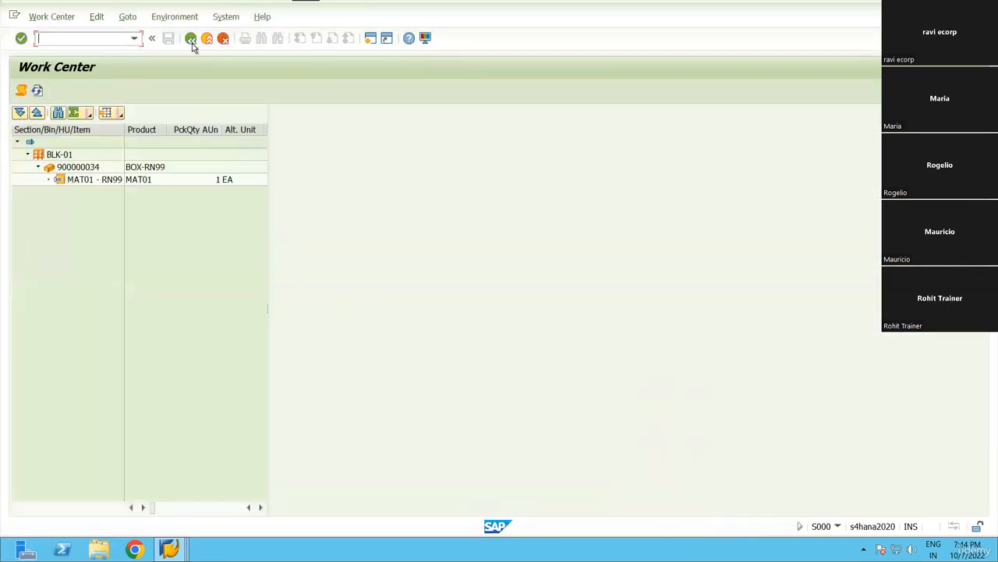
pyautogui.hotkey('alt', 'Tab')
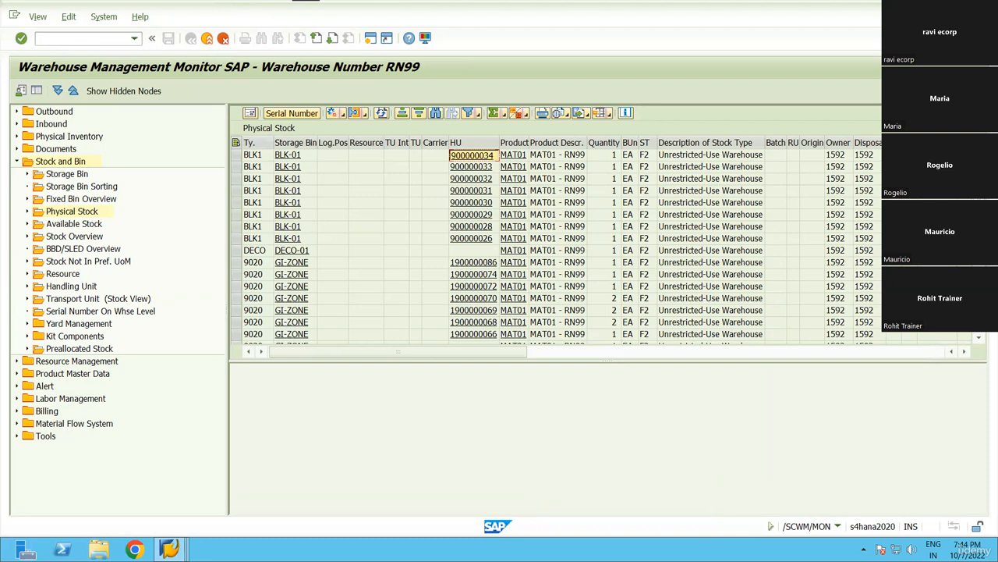
pyautogui.write('/o/scwm/adhu')
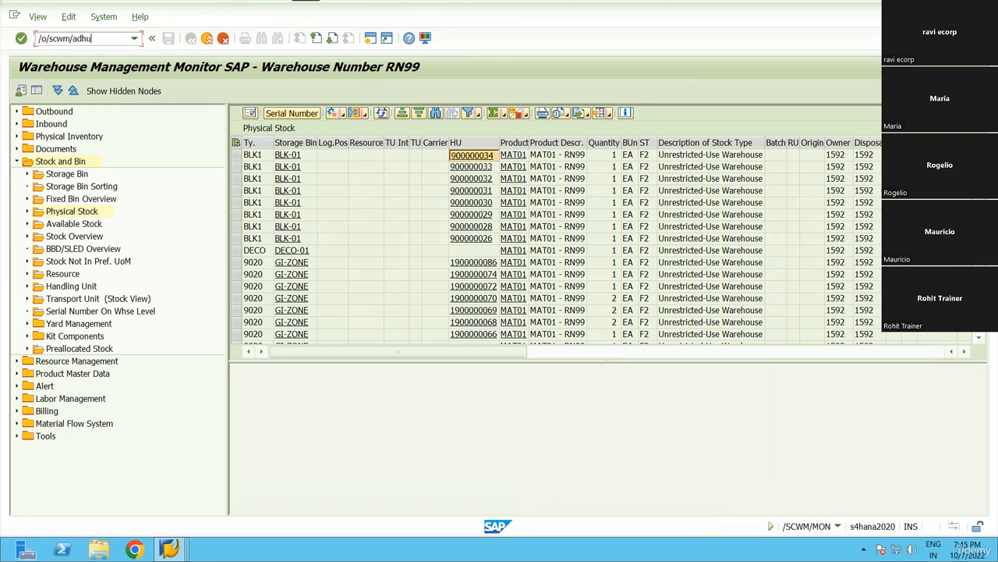
# Find HU 900000034 in the HU warehouse task screen and set destination storage type ST01.
pyautogui.press('Return')
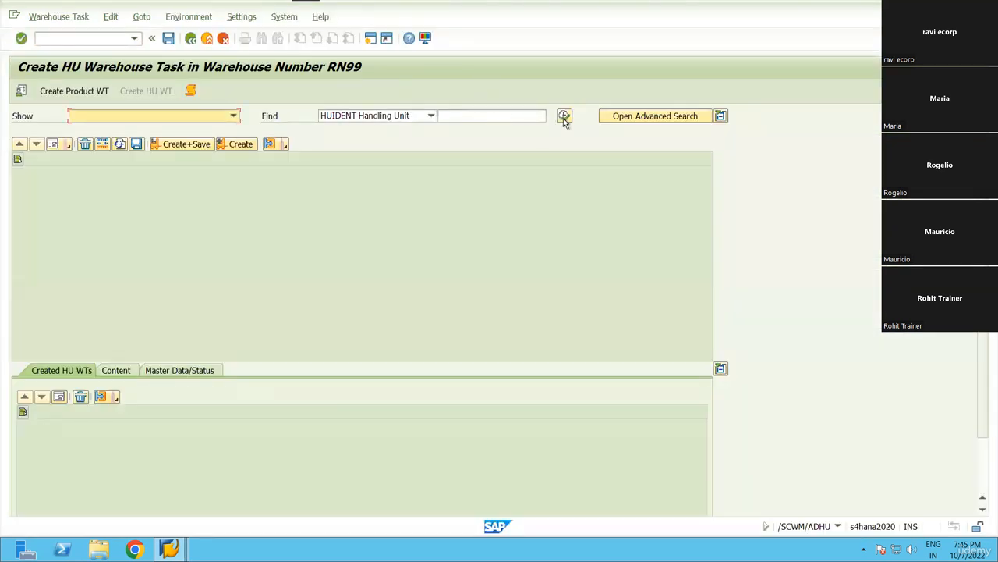
pyautogui.click(500, 116)
pyautogui.write('900000034')
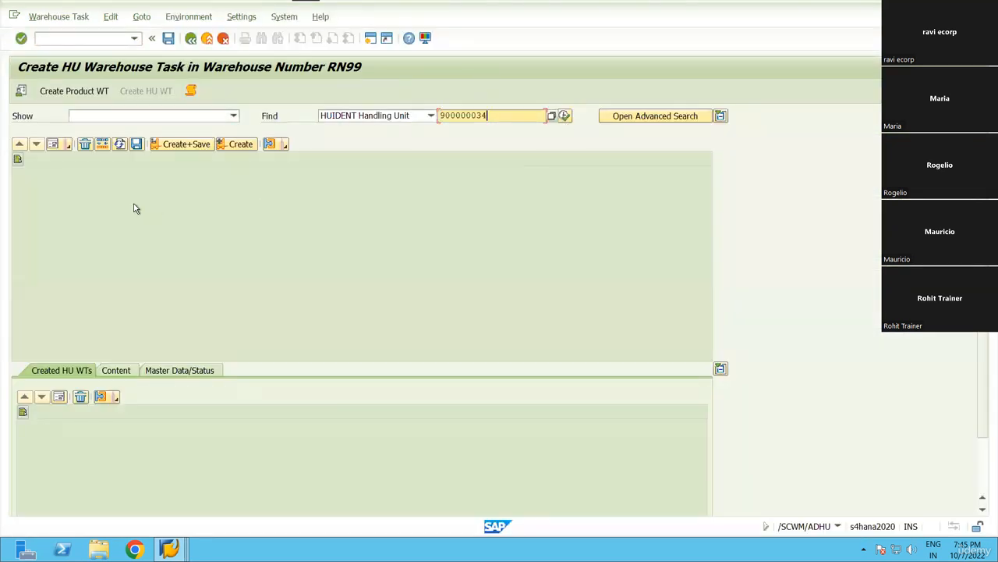
pyautogui.press('Return')
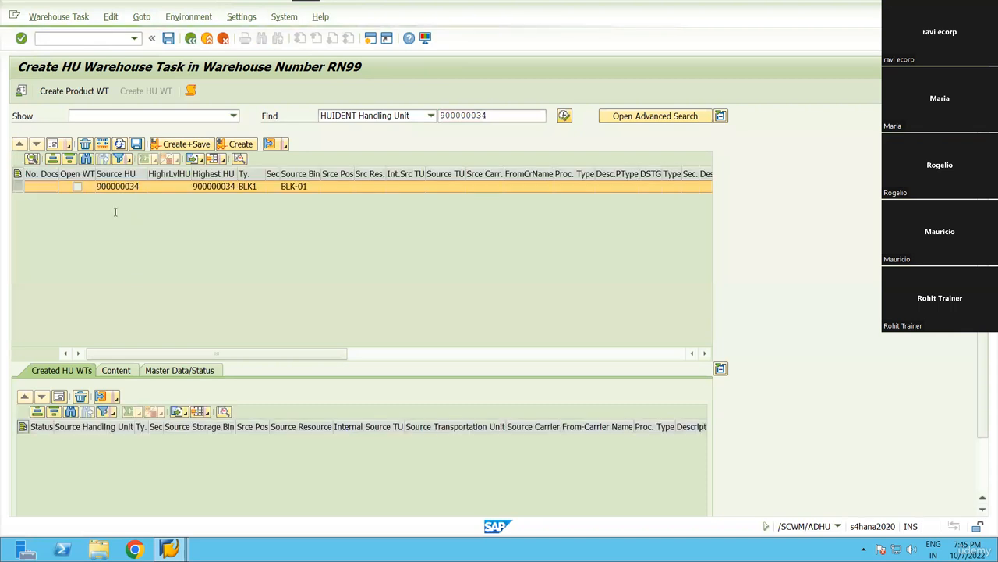
pyautogui.doubleClick(171, 184)
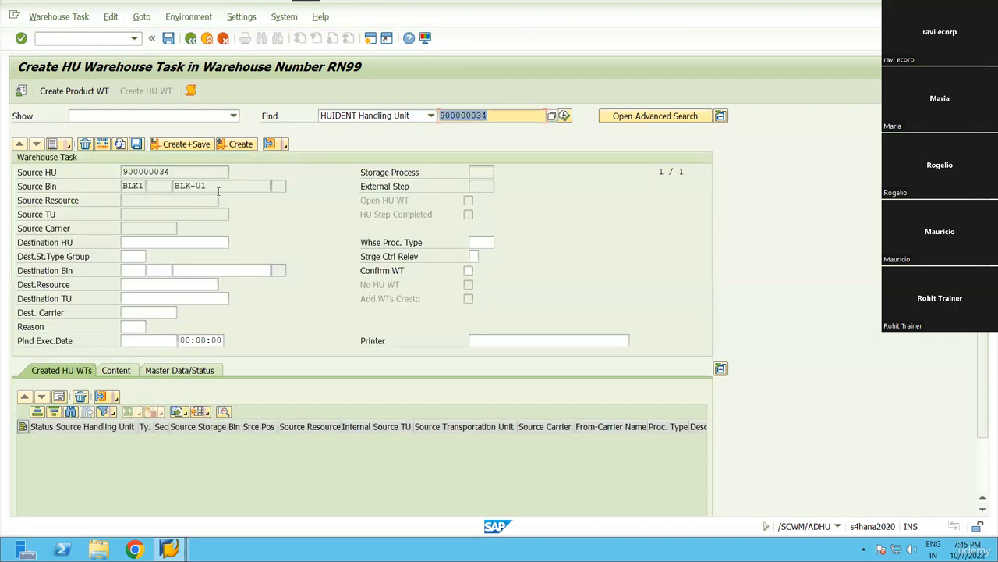
pyautogui.click(213, 271)
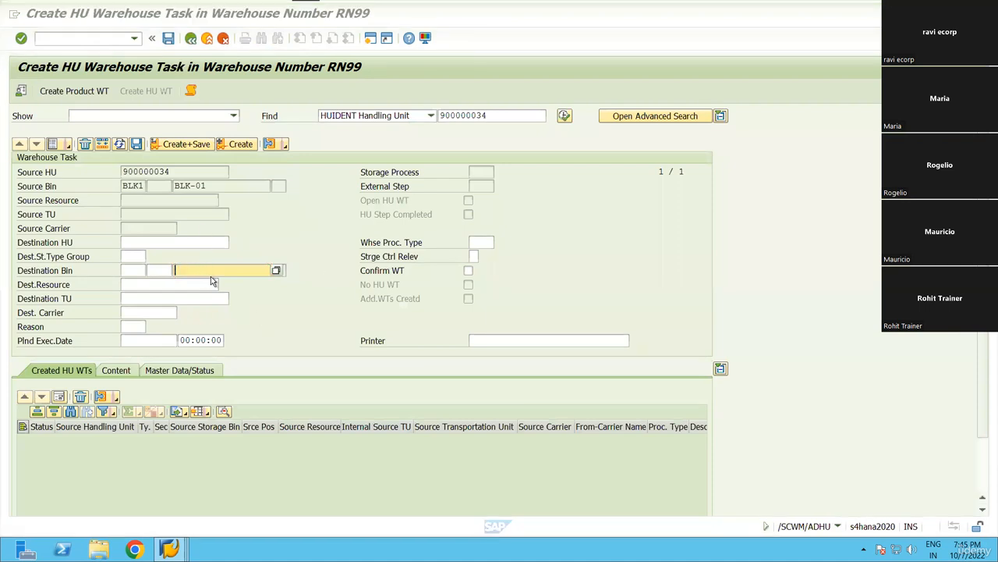
# Browse the warehouse process type list without choosing one, then return to the IMG.
pyautogui.hotkey('alt', 'Tab')
pyautogui.hotkey('alt', 'Tab')
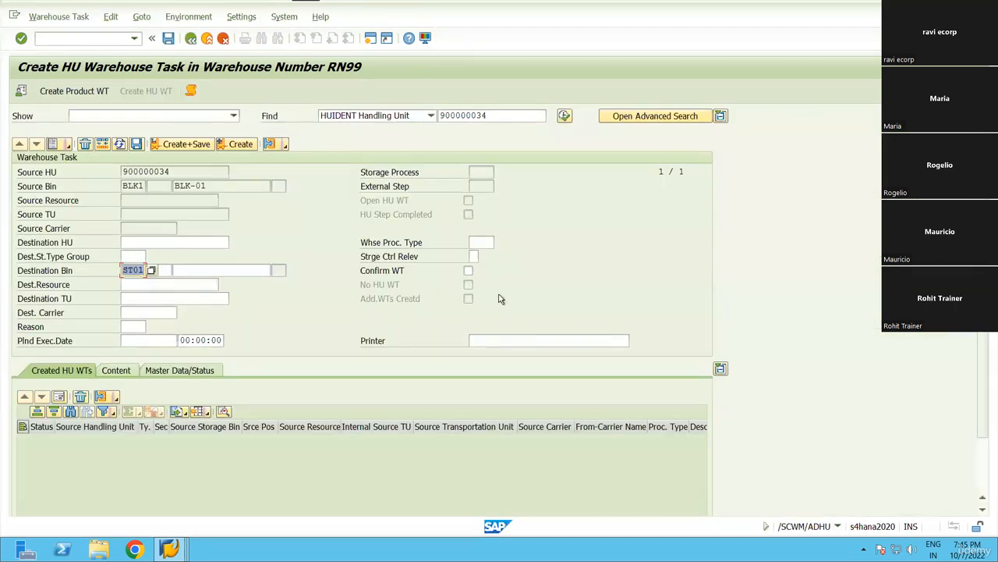
pyautogui.press('Tab')
pyautogui.press('F4')
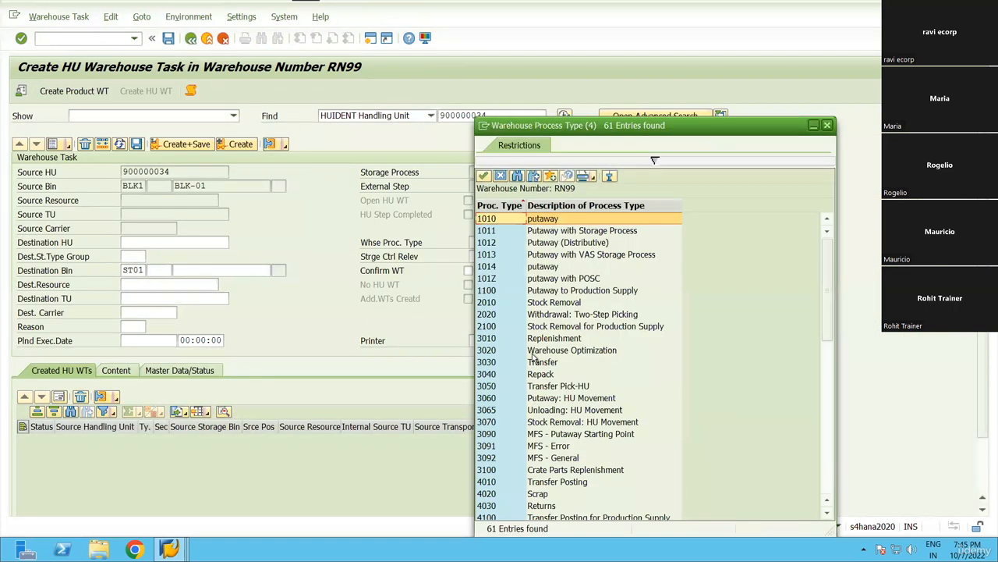
pyautogui.scroll(-8, 534, 316)
pyautogui.scroll(-2, 538, 312)
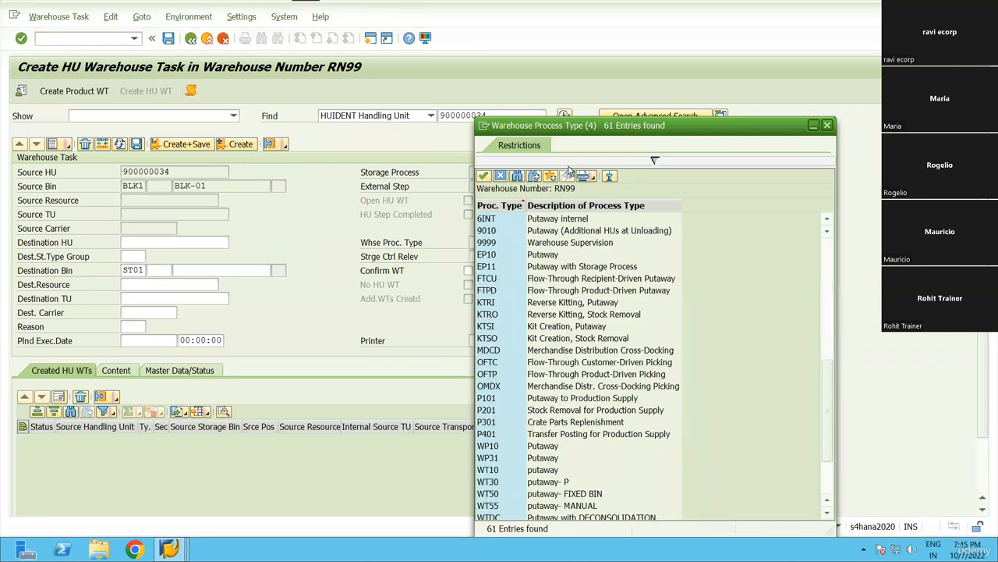
pyautogui.scroll(-3, 572, 173)
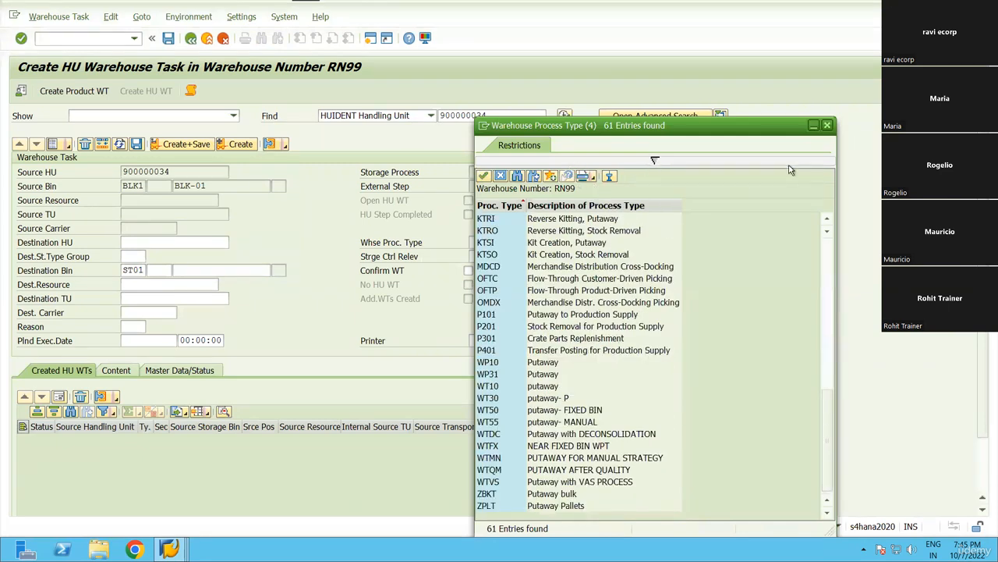
pyautogui.scroll(4, 290, 26)
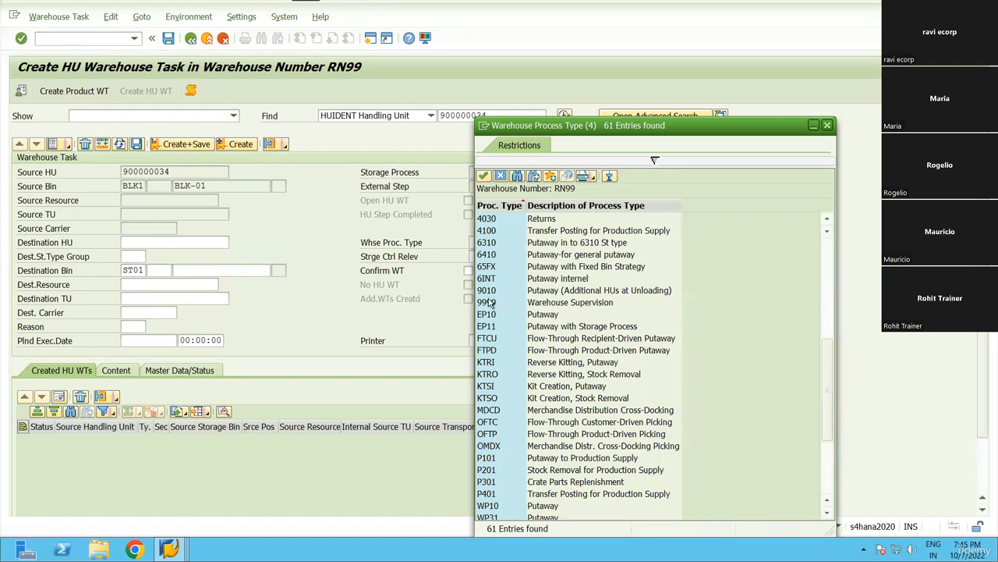
pyautogui.press('Escape')
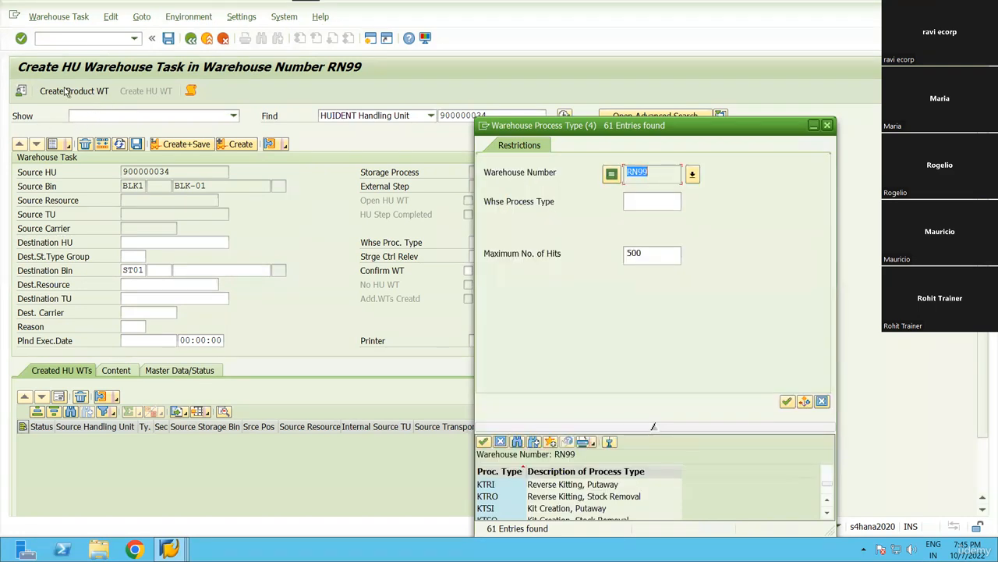
pyautogui.press('Escape')
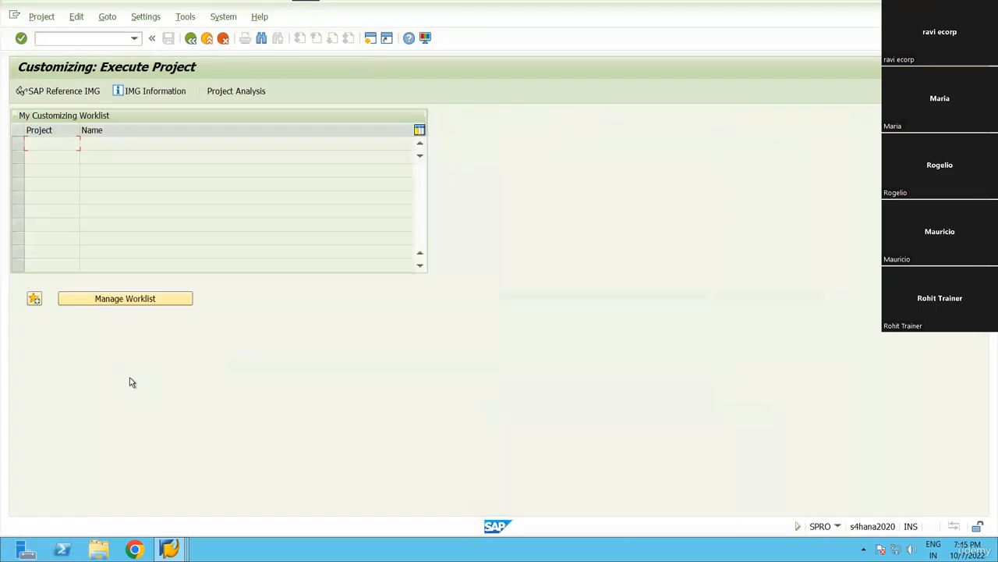
pyautogui.press('F5')
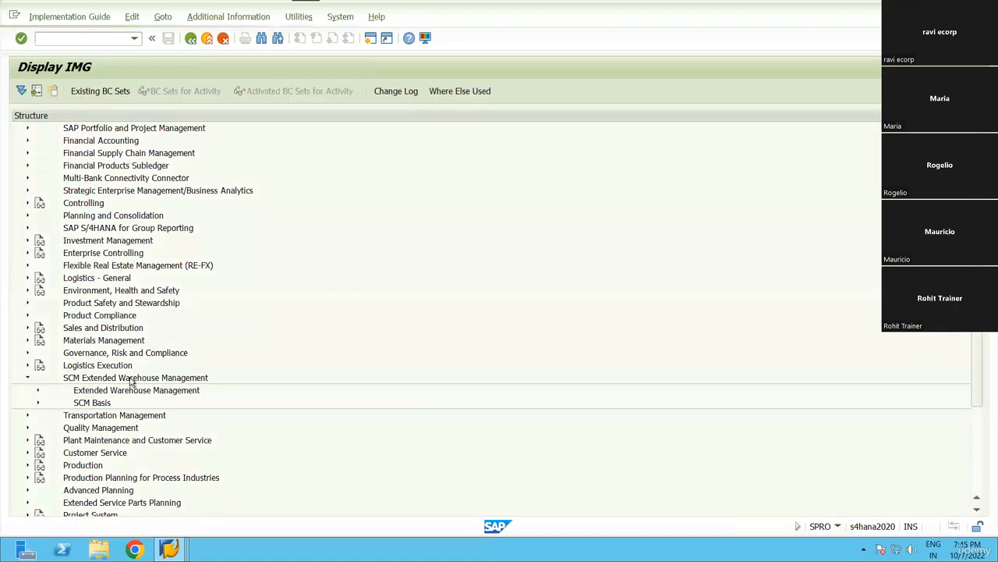
# Expand Cross-Process Settings > Warehouse Task in the SPRO tree to reach Define Warehouse Process Type.
pyautogui.press('Down')
pyautogui.press('Down')
pyautogui.press('Down')
pyautogui.press('Down')
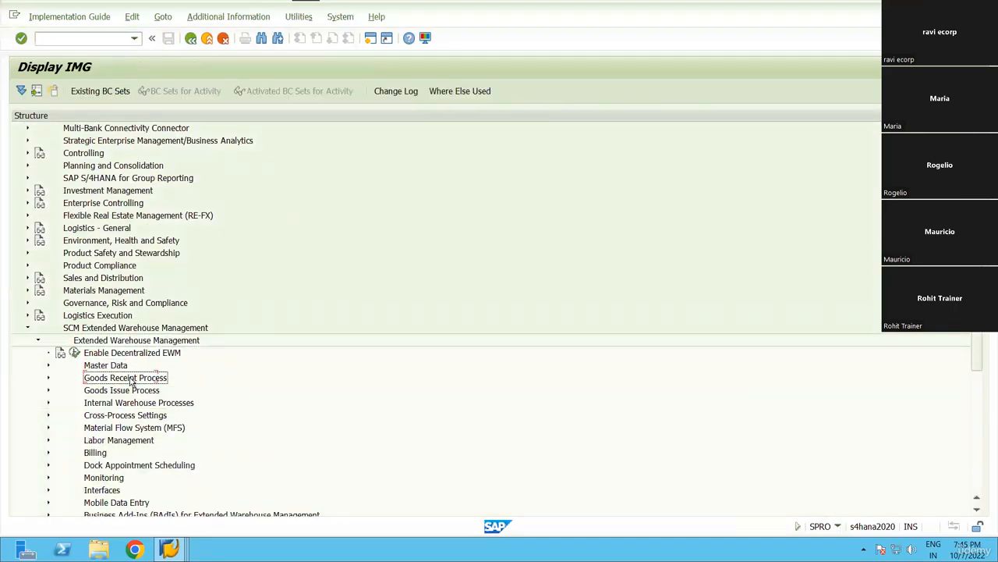
pyautogui.press('Right')
pyautogui.press('Down')
pyautogui.press('Down')
pyautogui.press('Down')
pyautogui.press('Down')
pyautogui.press('Down')
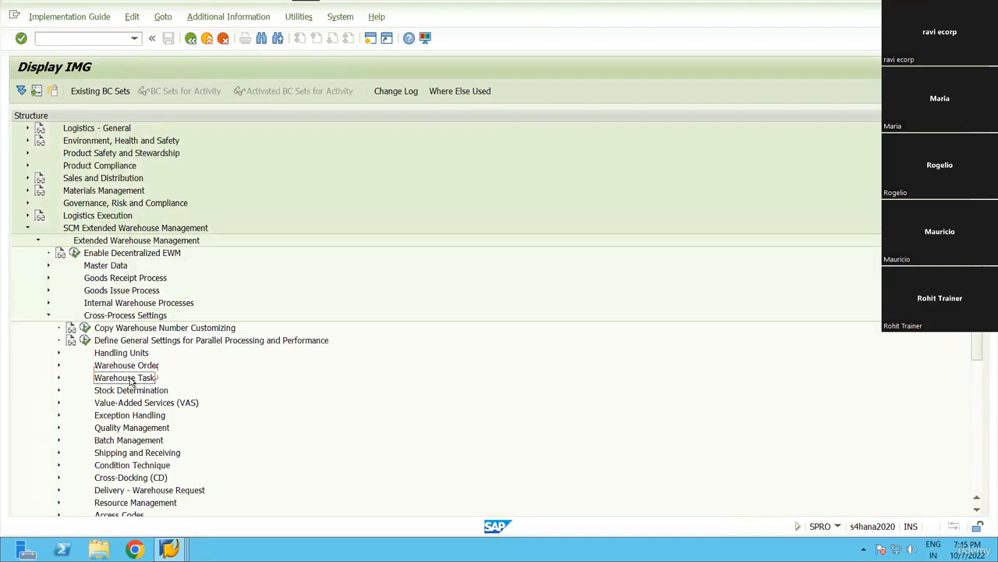
pyautogui.press('Right')
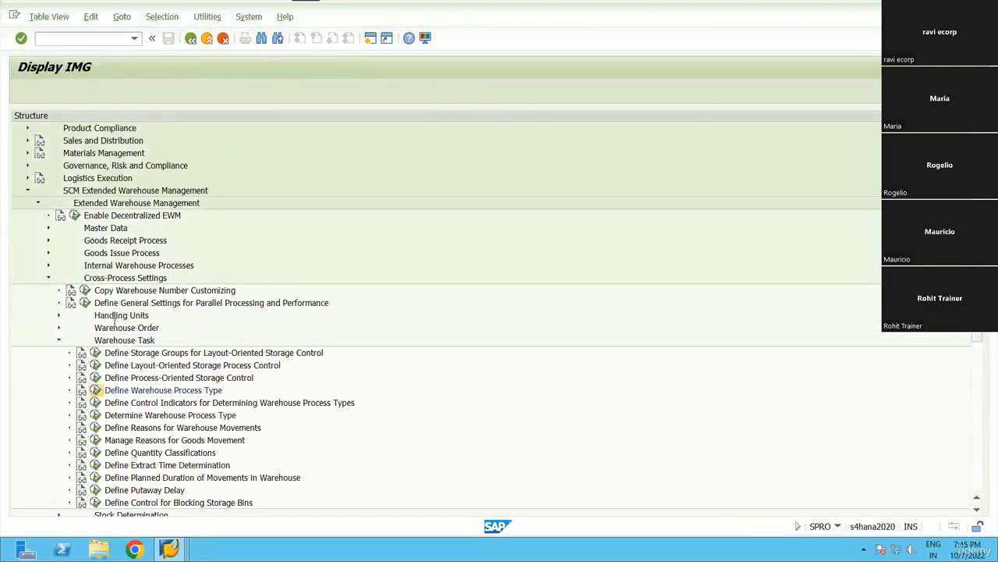
pyautogui.scroll(-4, 11, 402)
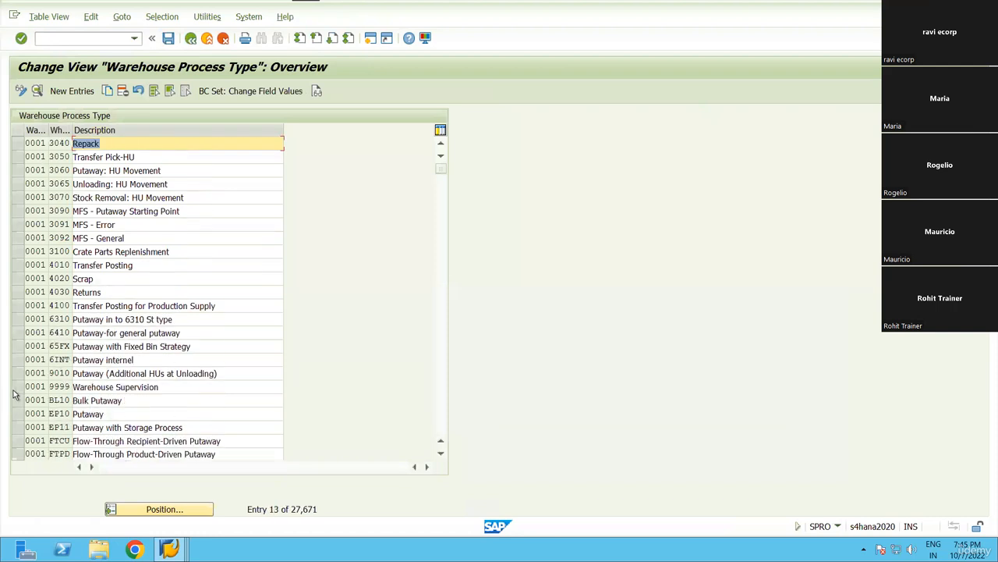
# Open process type 9999 Warehouse Supervision, check it under warehouse RN99, then discard the entry.
pyautogui.click(18, 387)
pyautogui.click(37, 91)
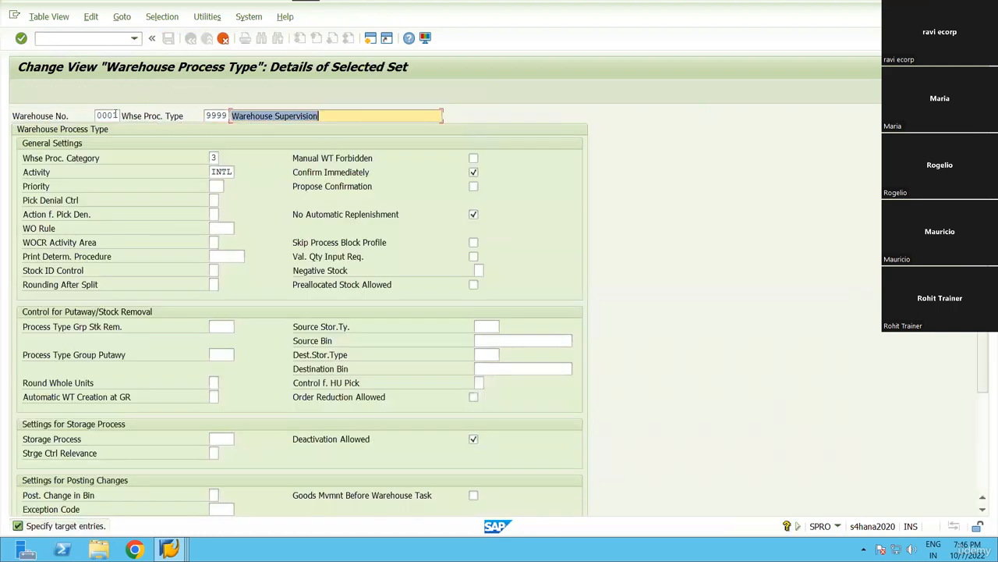
pyautogui.write('rn99')
pyautogui.press('Tab')
pyautogui.press('Tab')
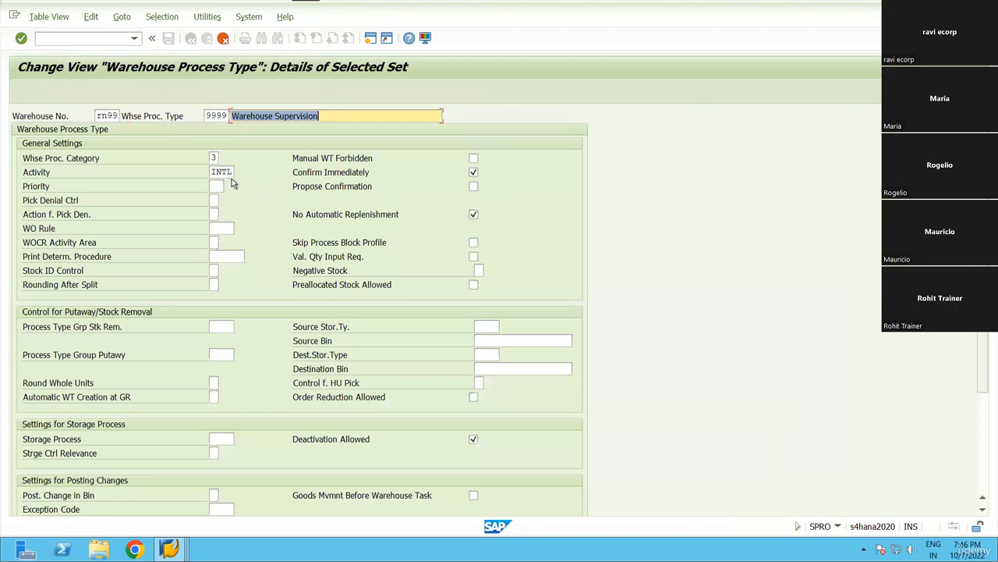
pyautogui.scroll(-5, 274, 383)
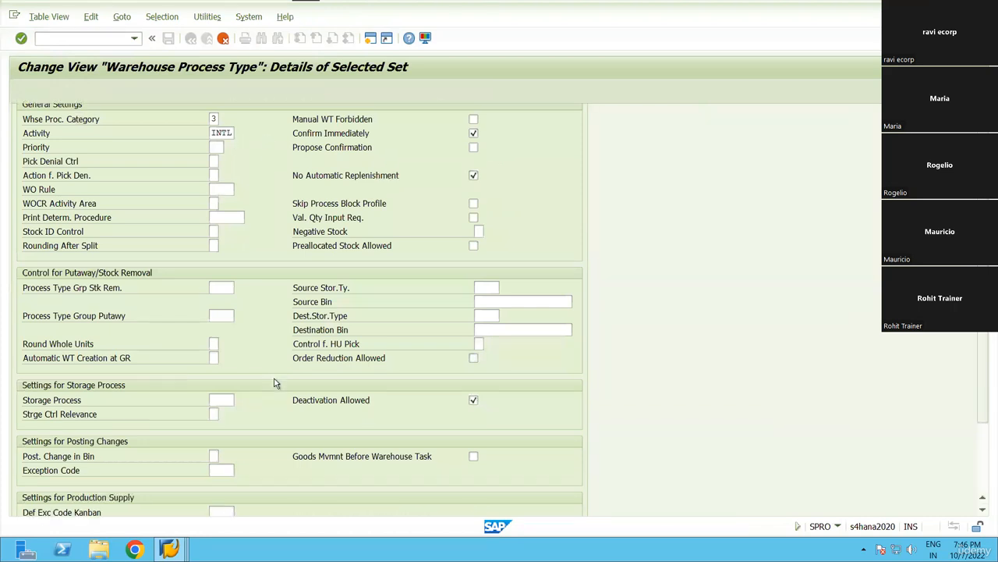
pyautogui.scroll(-3, 270, 371)
pyautogui.scroll(5, 258, 296)
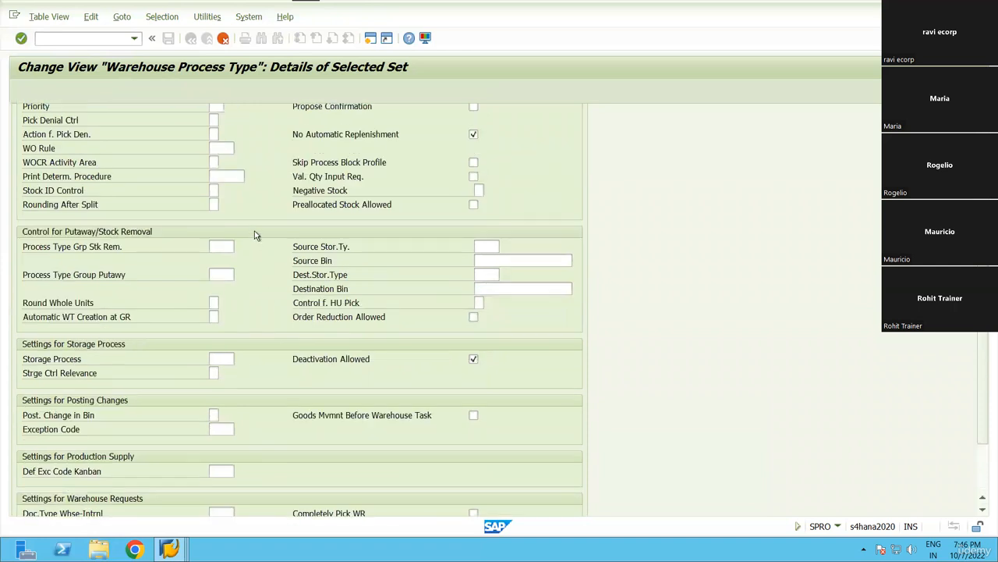
pyautogui.scroll(3, 249, 215)
pyautogui.click(152, 37)
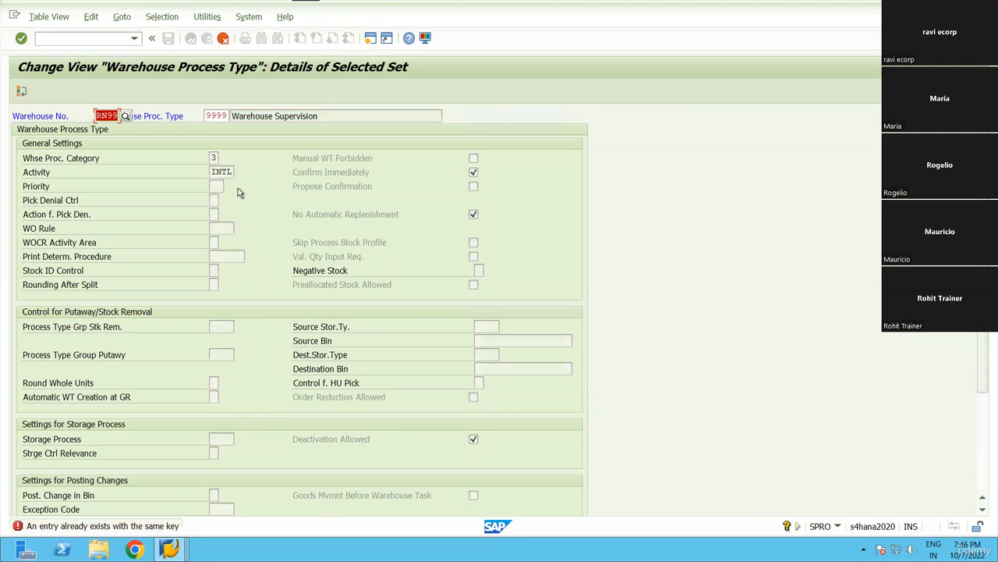
pyautogui.press('F12')
pyautogui.click(220, 249)
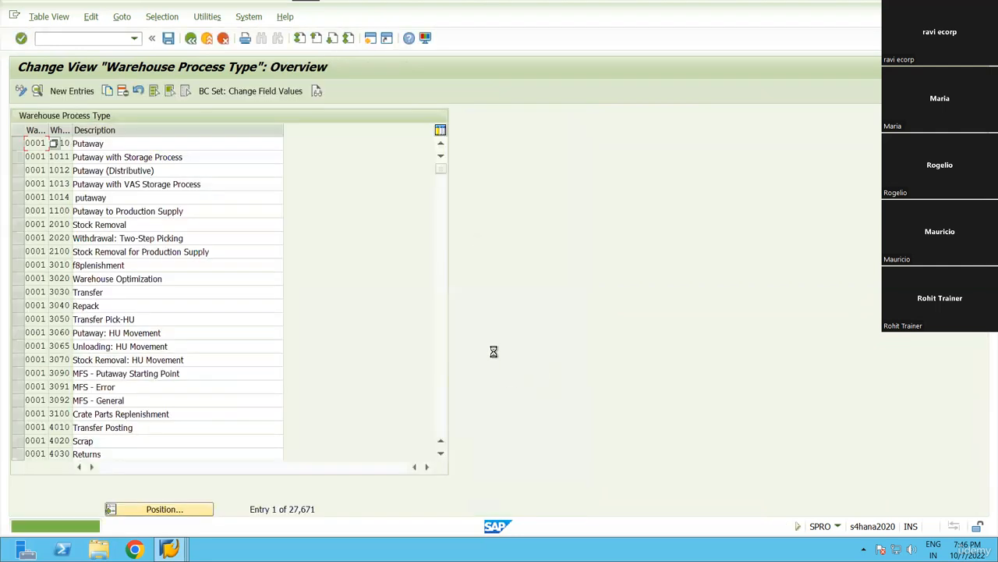
# Create and save order 100468 moving HU 900000034 from BLK-01 to ST01, then open task confirmation.
pyautogui.press('F3')
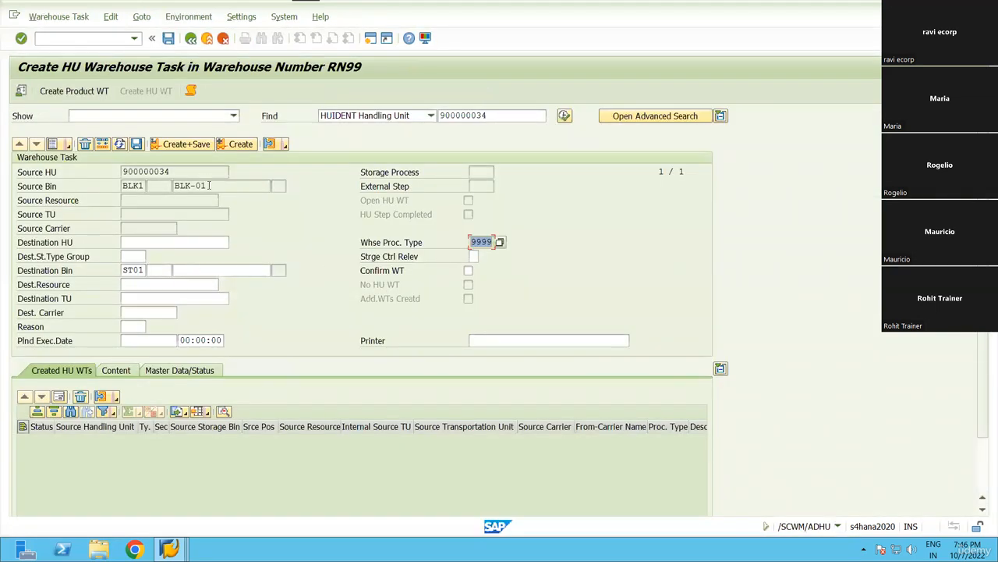
pyautogui.moveTo(209, 186); pyautogui.dragTo(177, 187)
pyautogui.click(174, 186)
pyautogui.doubleClick(141, 272)
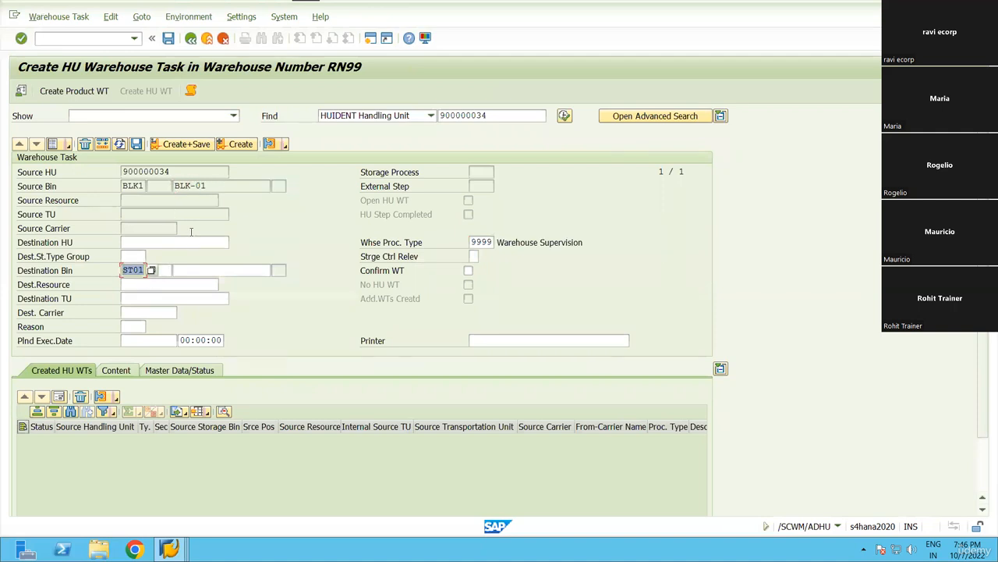
pyautogui.click(182, 145)
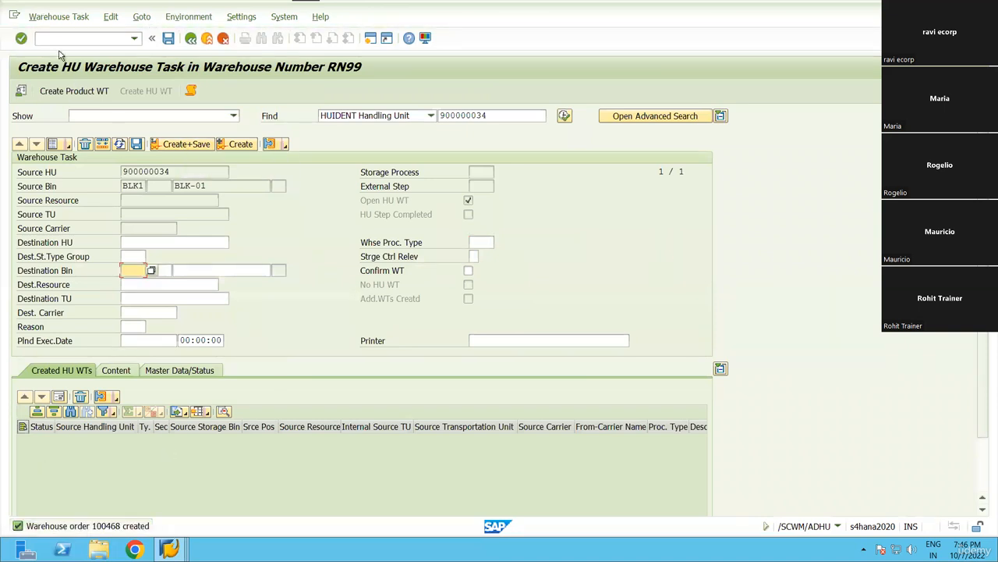
pyautogui.click(59, 17)
pyautogui.click(147, 335)
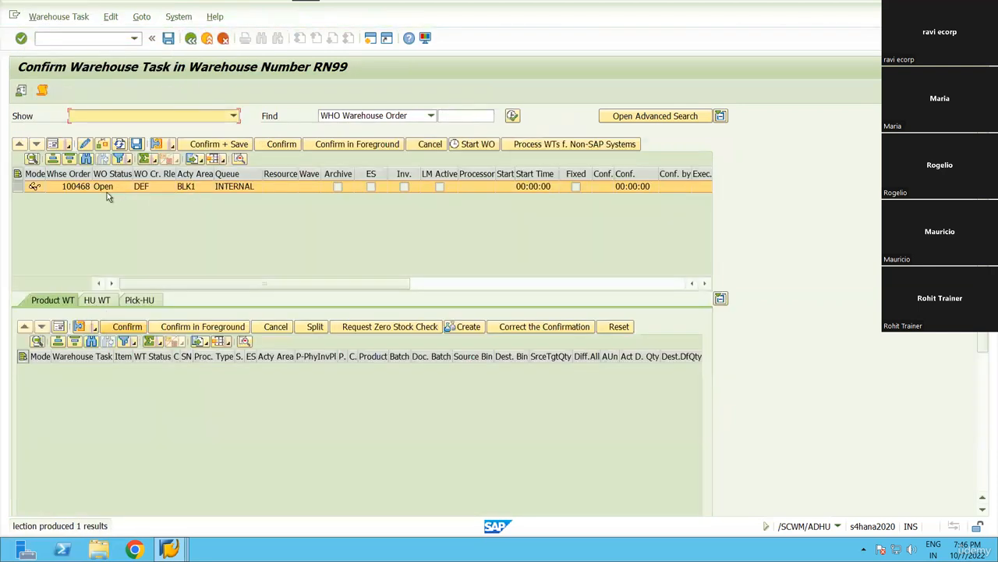
# Show HU task 10699's details for order 100468, checking source bin BLK-01 and destination IDP1-02.
pyautogui.click(108, 300)
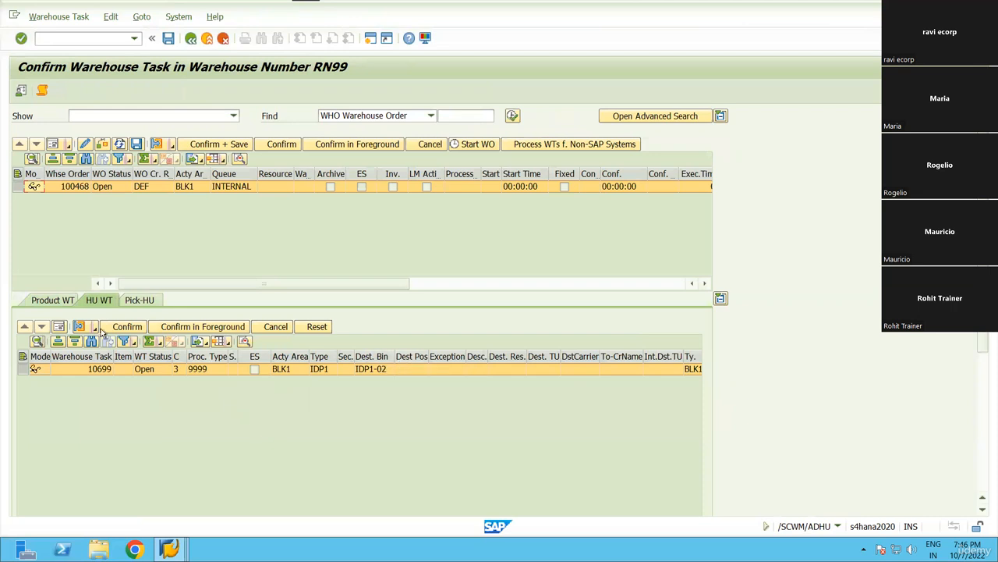
pyautogui.click(60, 326)
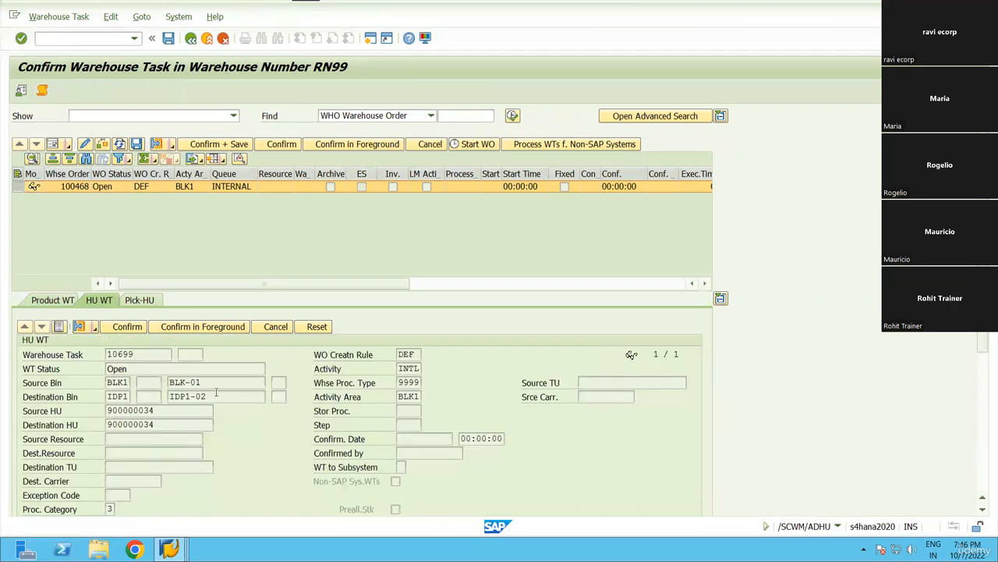
pyautogui.moveTo(202, 383); pyautogui.dragTo(169, 383)
pyautogui.click(171, 383)
pyautogui.click(210, 385)
pyautogui.moveTo(207, 397); pyautogui.dragTo(169, 397)
pyautogui.click(225, 397)
pyautogui.moveTo(208, 397); pyautogui.dragTo(163, 397)
pyautogui.click(248, 391)
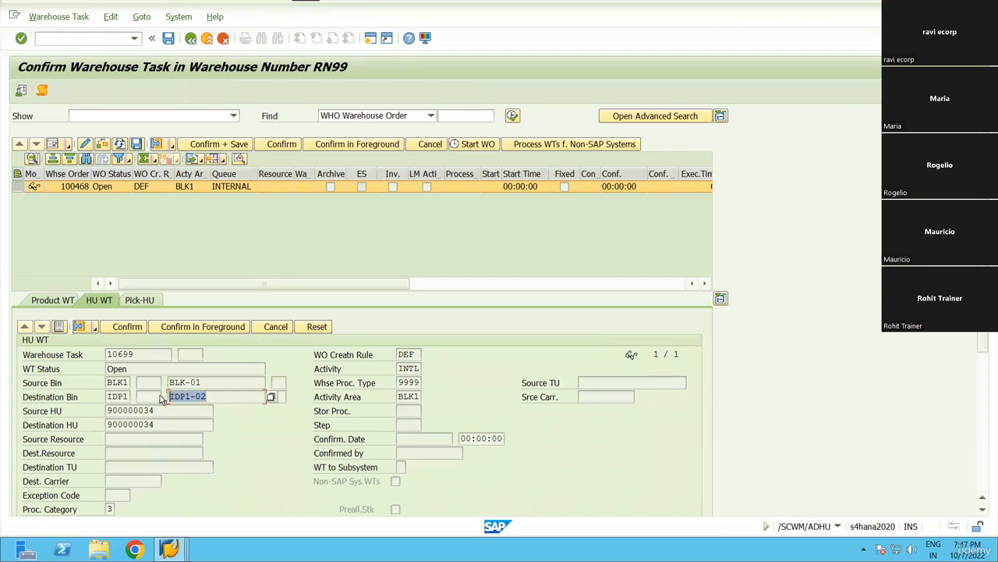
pyautogui.click(188, 397)
pyautogui.moveTo(212, 397); pyautogui.dragTo(156, 399)
pyautogui.click(244, 398)
pyautogui.click(213, 397)
pyautogui.click(170, 396)
pyautogui.click(156, 399)
pyautogui.moveTo(216, 396); pyautogui.dragTo(137, 396)
pyautogui.click(192, 398)
pyautogui.click(218, 397)
pyautogui.click(137, 397)
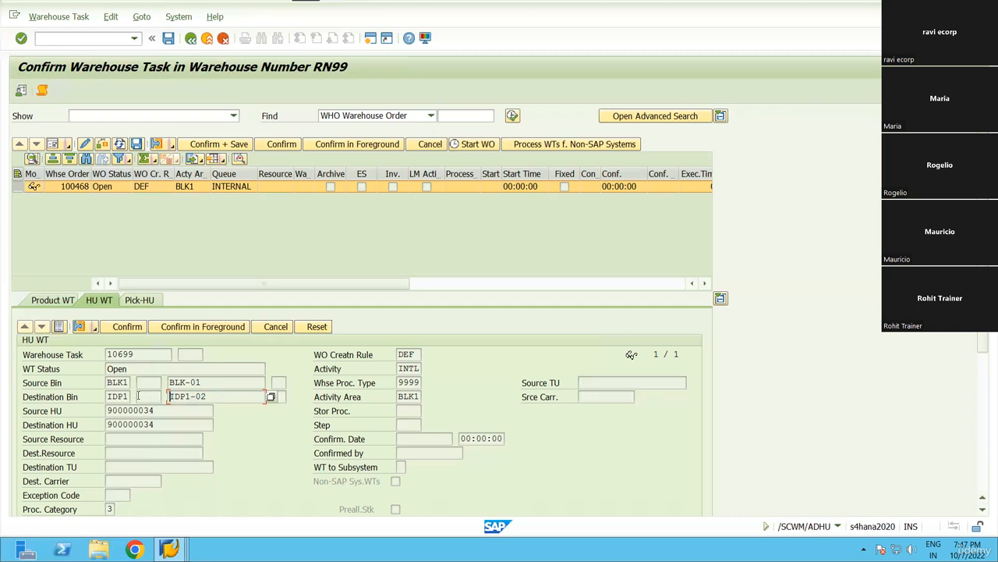
pyautogui.moveTo(215, 396); pyautogui.dragTo(171, 396)
pyautogui.click(230, 396)
pyautogui.click(173, 397)
pyautogui.moveTo(208, 397); pyautogui.dragTo(167, 397)
pyautogui.click(167, 398)
pyautogui.click(170, 550)
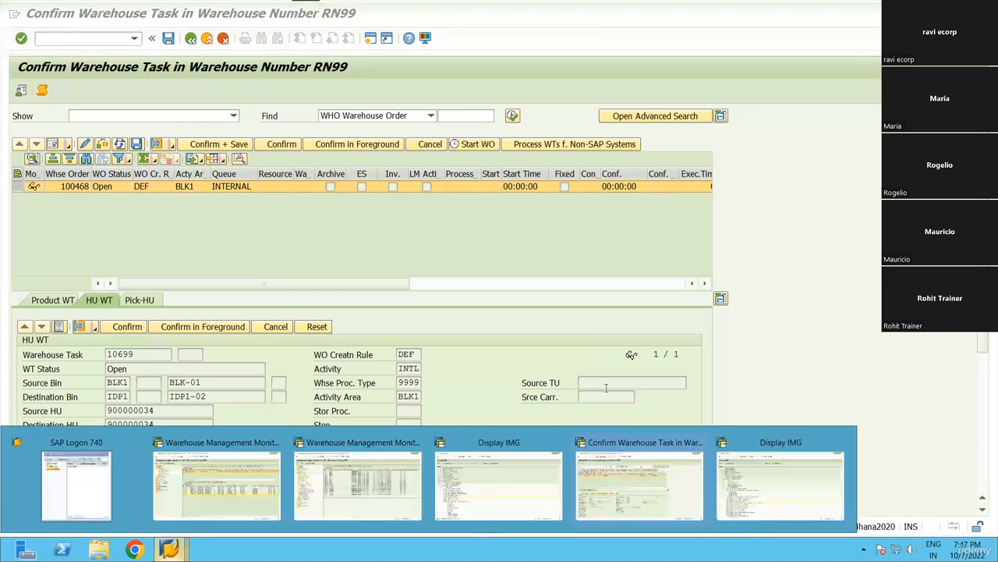
pyautogui.click(639, 483)
pyautogui.moveTo(207, 396); pyautogui.dragTo(173, 396)
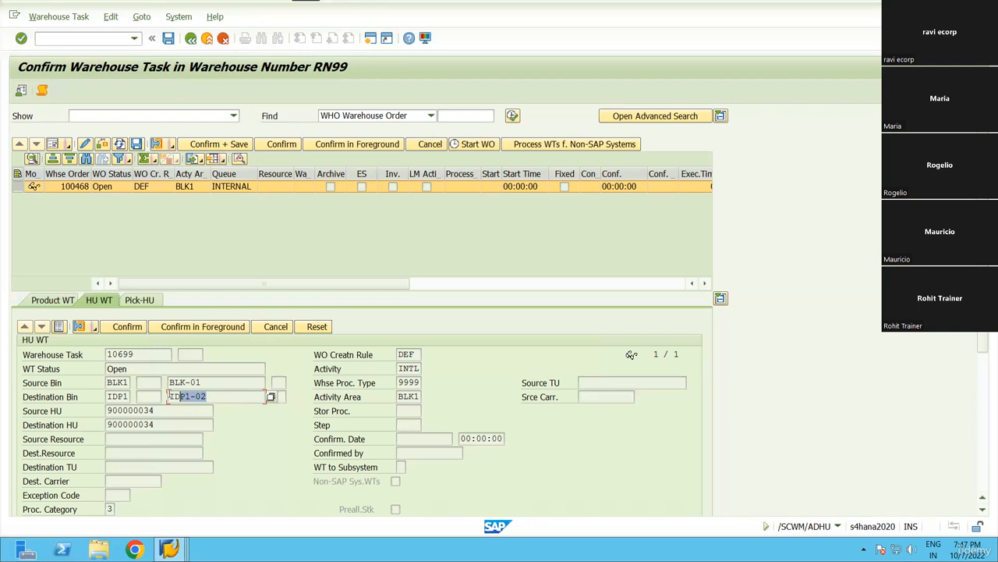
pyautogui.click(170, 396)
# Confirm warehouse task 10699 for HU 900000034 and return to Create HU Warehouse Task.
pyautogui.click(133, 328)
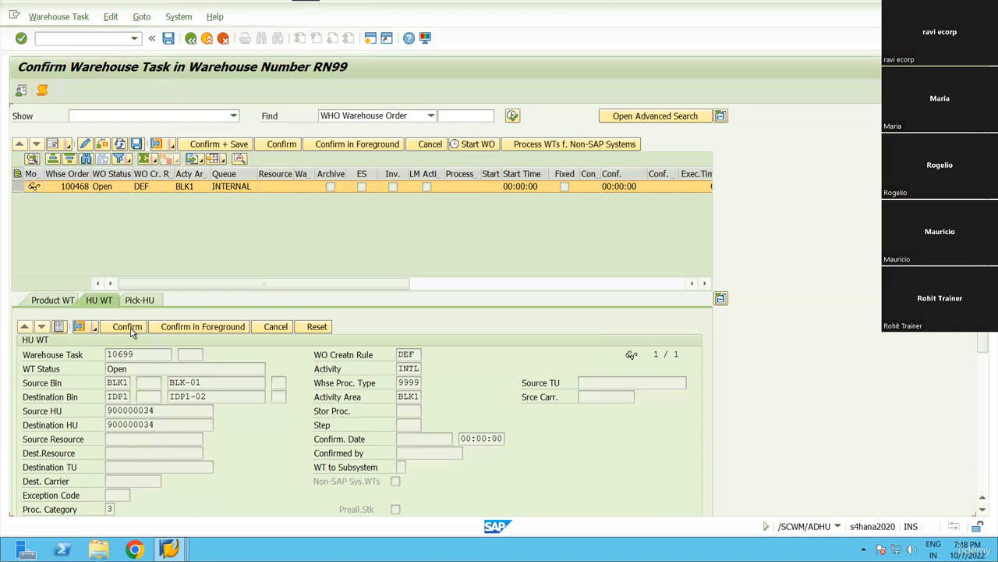
pyautogui.click(202, 148)
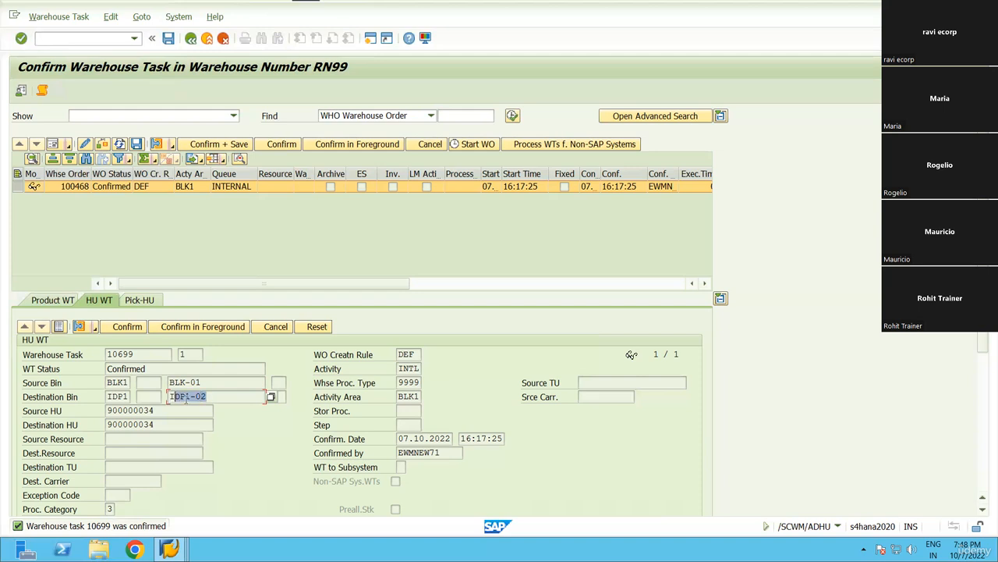
pyautogui.click(156, 410)
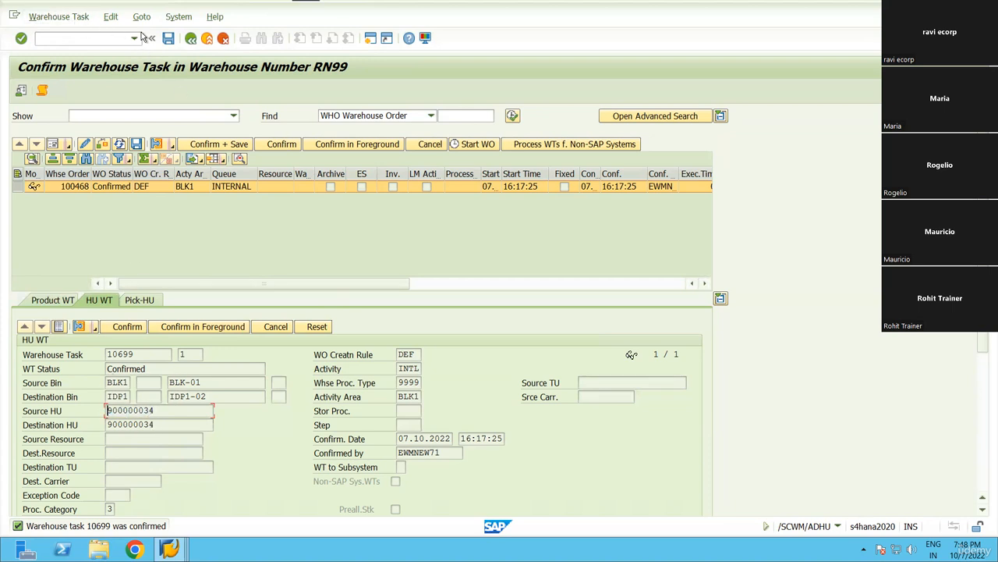
pyautogui.click(191, 38)
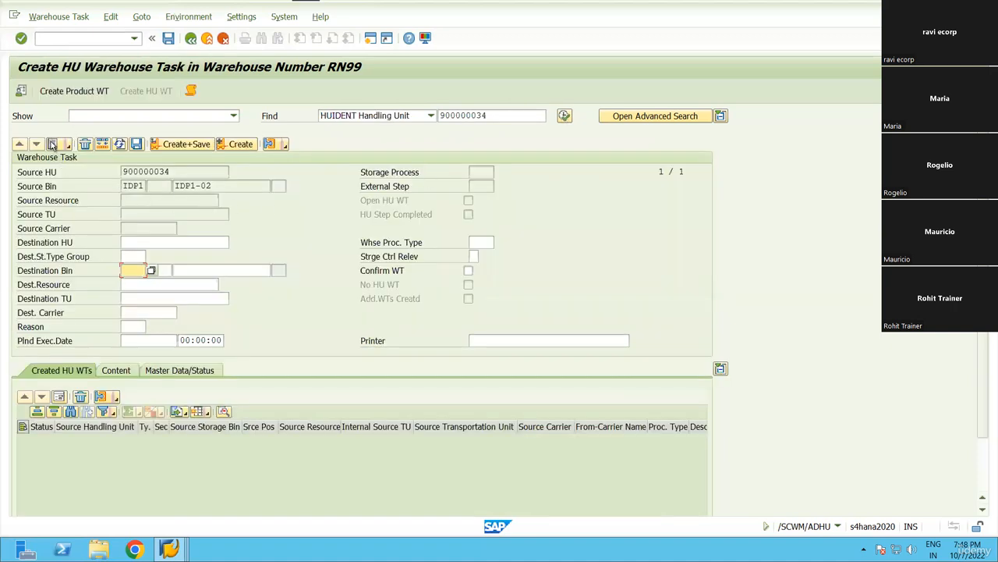
# Find HU 900000034 at IDP1-02 and set its destination storage type to ST01.
pyautogui.click(53, 145)
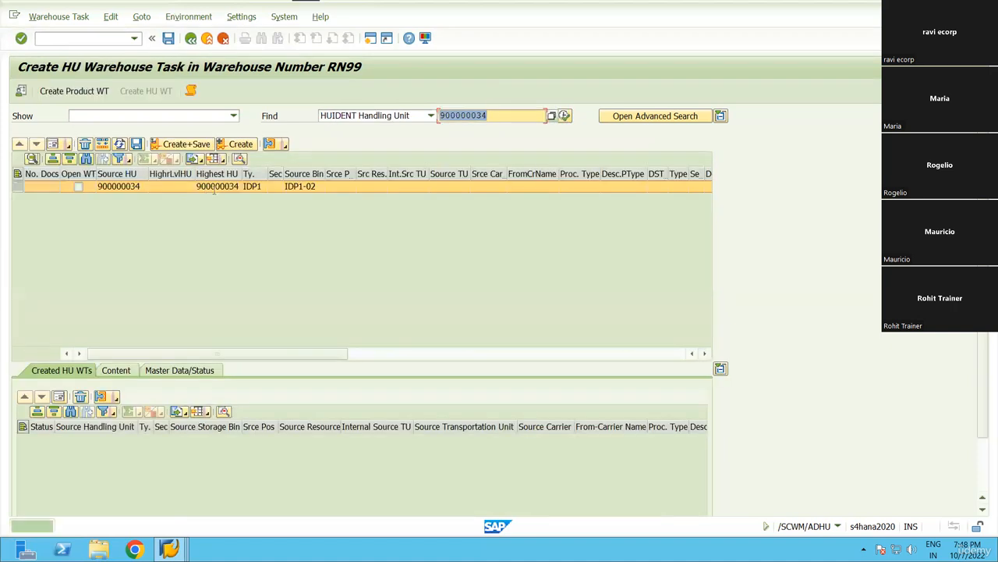
pyautogui.doubleClick(214, 187)
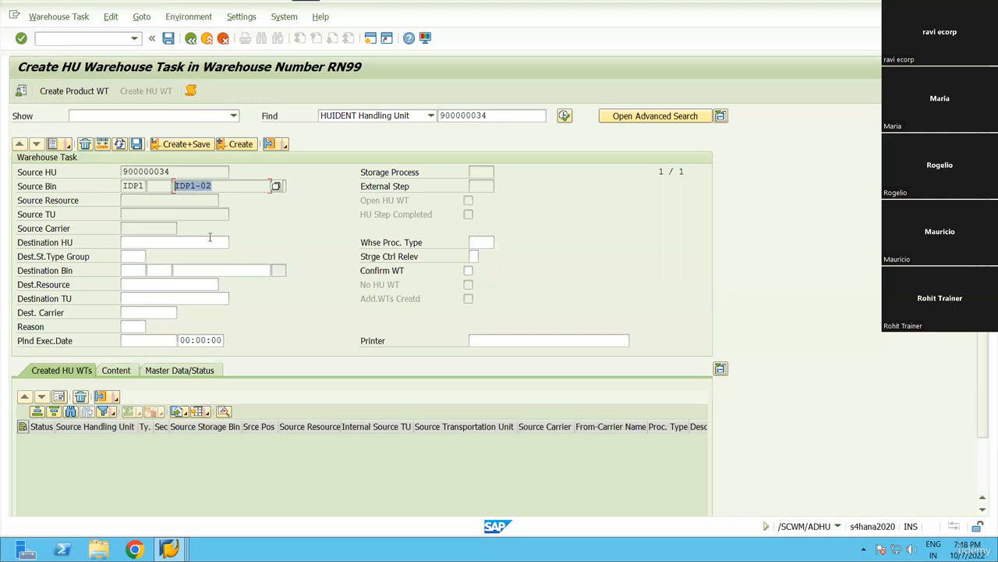
pyautogui.click(194, 273)
pyautogui.click(131, 270)
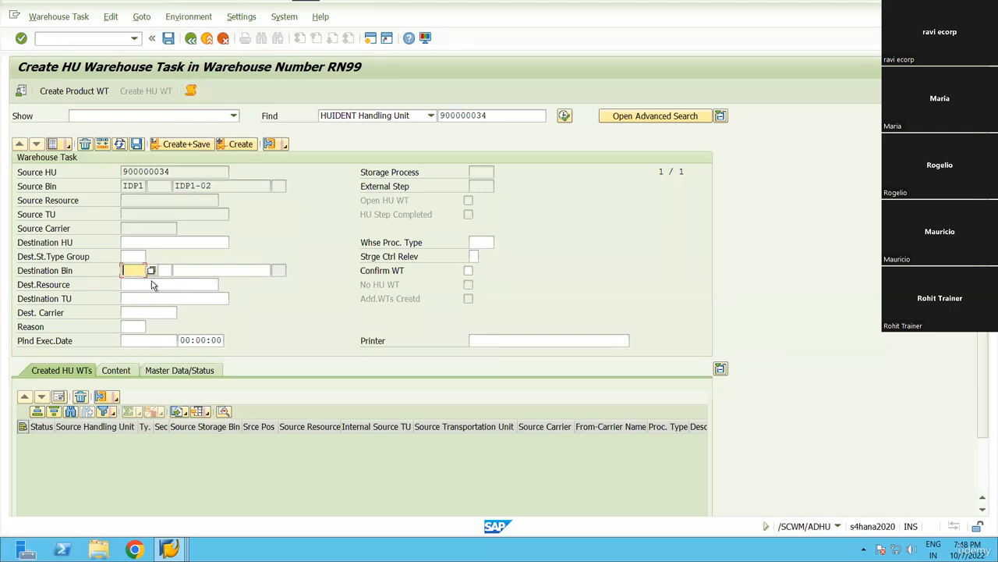
pyautogui.click(145, 284)
# Add warehouse process type 9999, save order 100469, then open task confirmation.
pyautogui.click(184, 147)
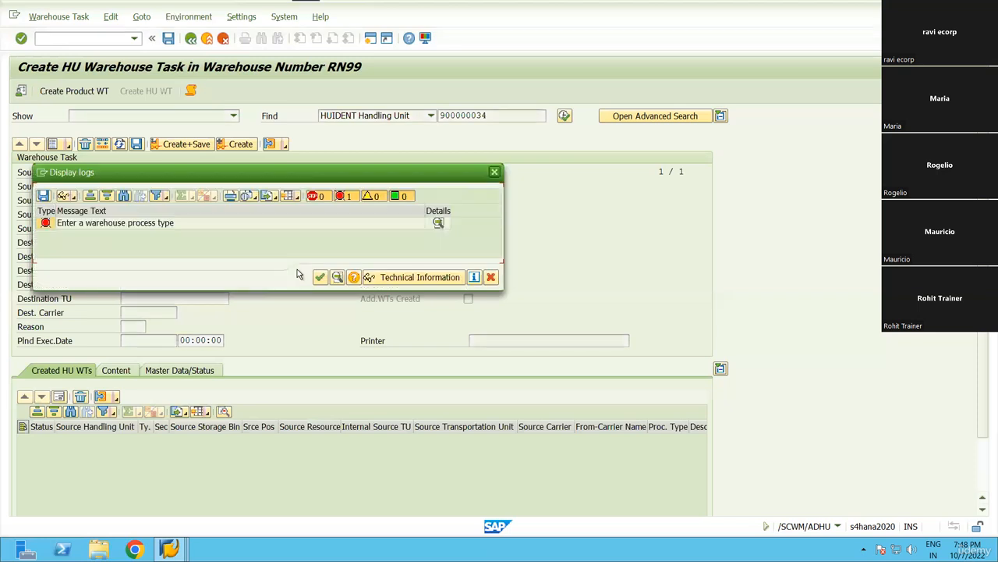
pyautogui.click(318, 279)
pyautogui.click(487, 246)
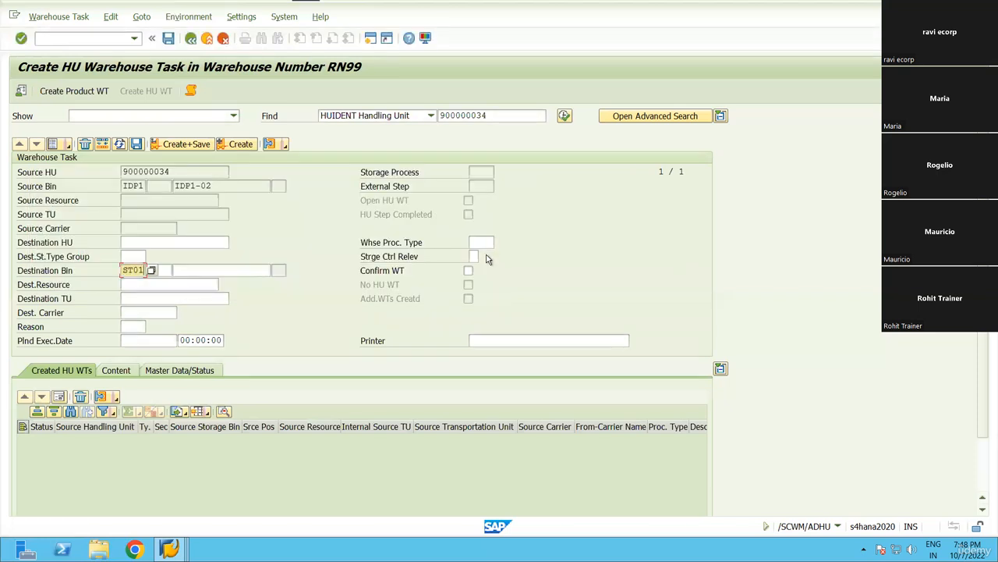
pyautogui.write('9999')
pyautogui.click(180, 143)
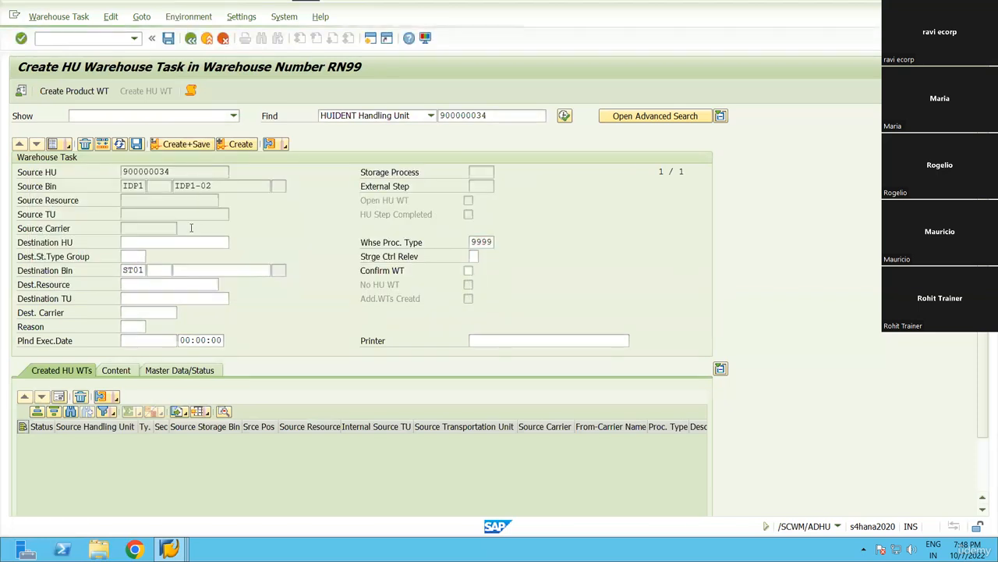
pyautogui.click(50, 19)
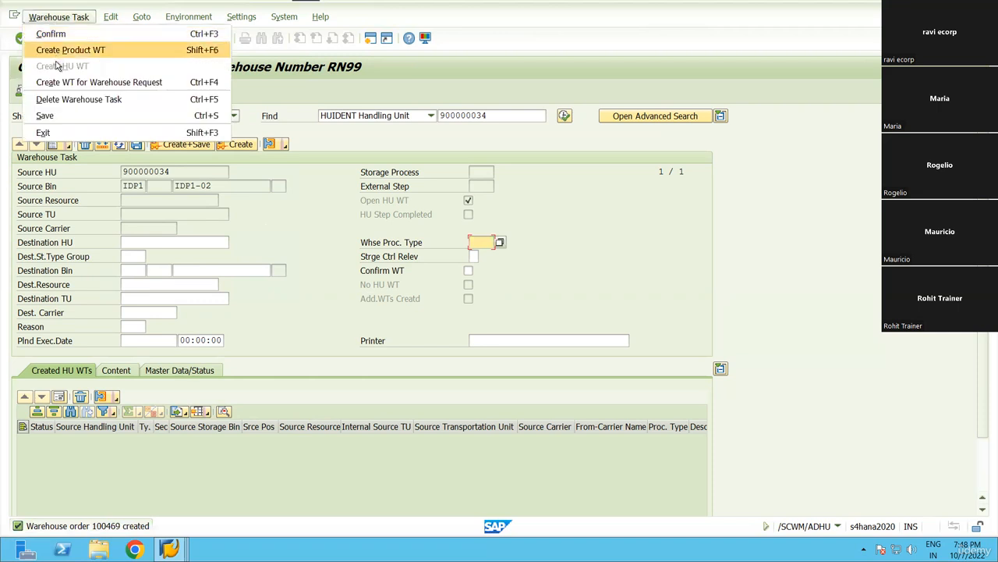
pyautogui.click(55, 35)
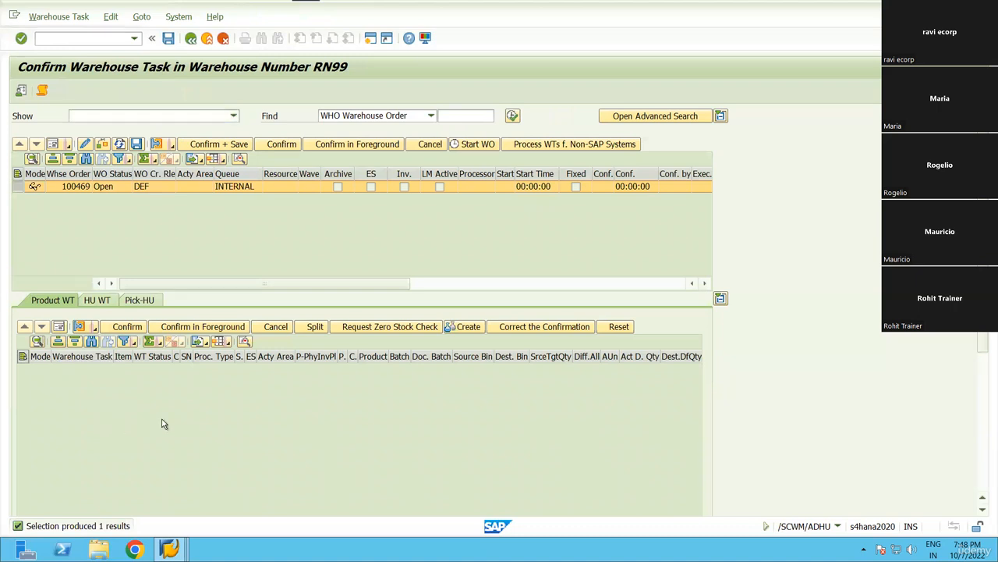
# Confirm and save task 10700 placing HU 900000034 in bin ST01-03, then exit to the main menu.
pyautogui.click(98, 299)
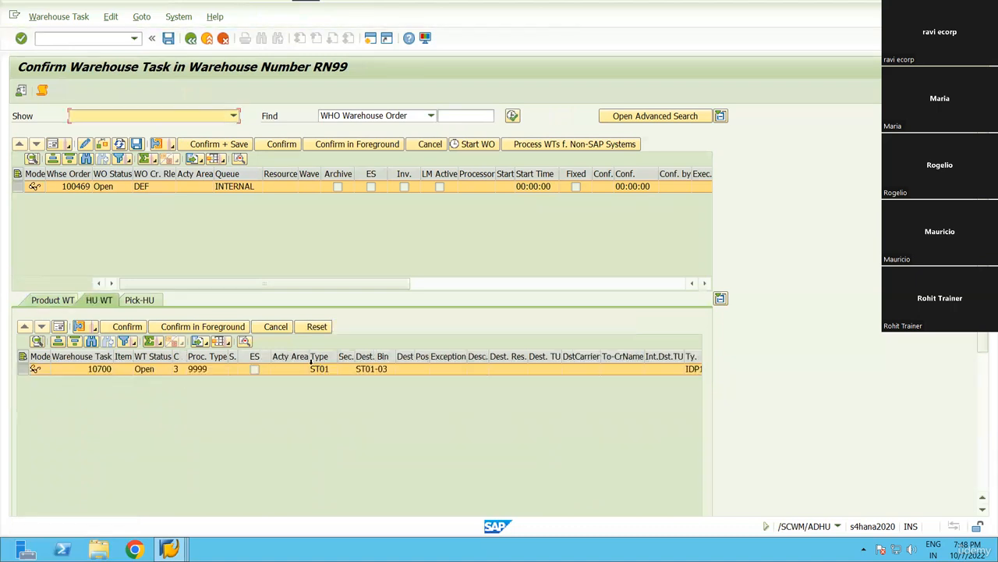
pyautogui.click(373, 369)
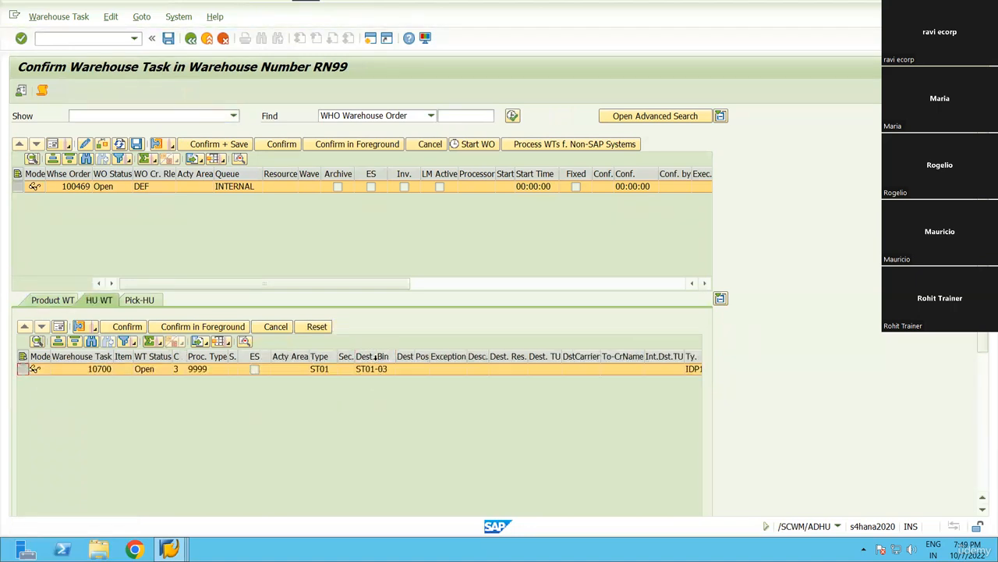
pyautogui.click(213, 145)
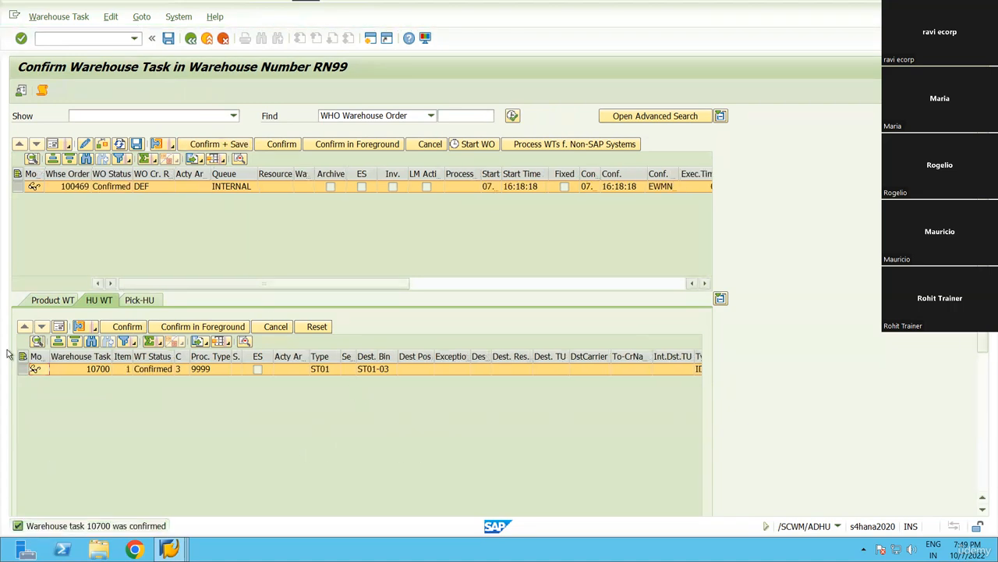
pyautogui.click(191, 39)
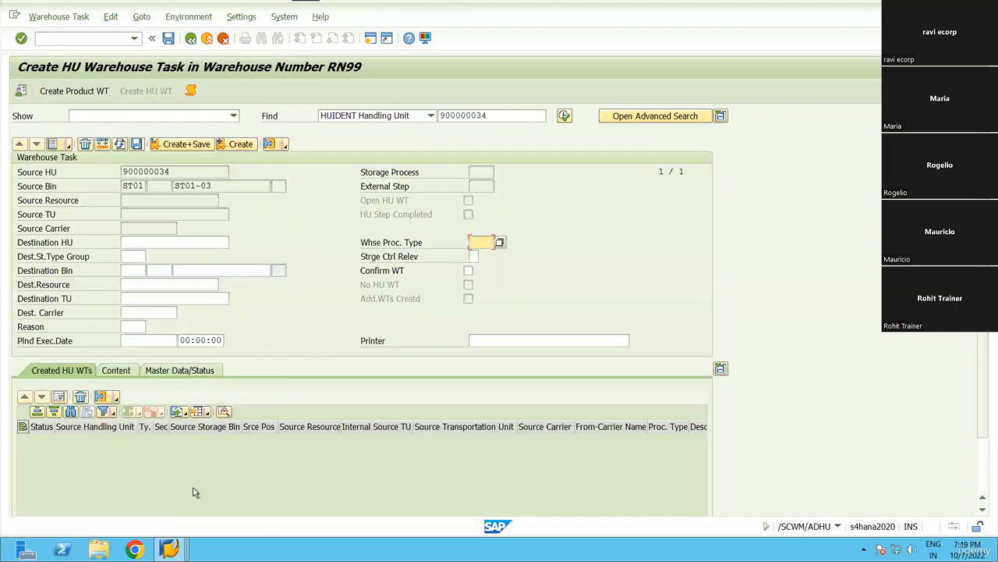
pyautogui.press('F3')
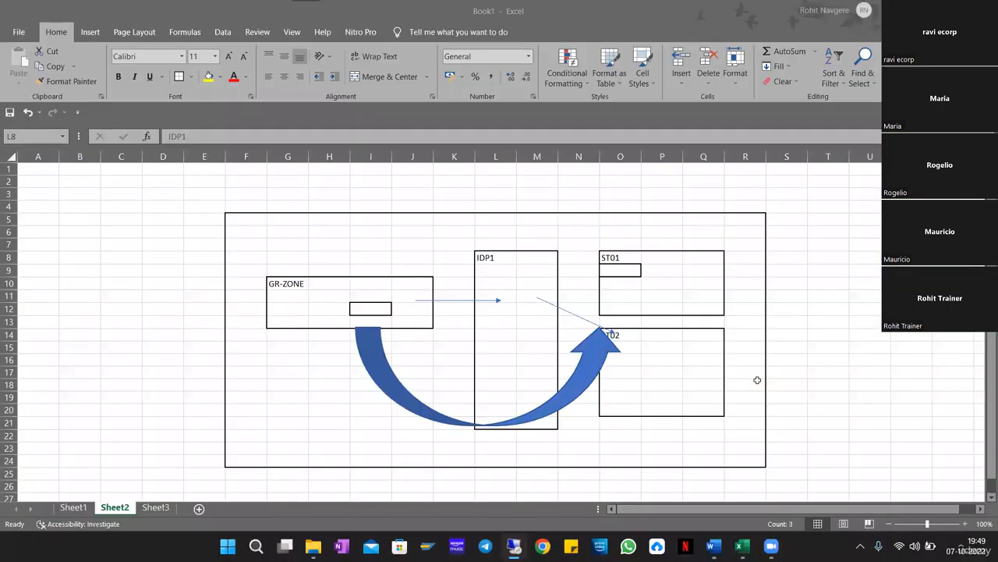
# Bring Excel's Sheet2 warehouse flow diagram of GR-ZONE, IDP1 and ST01 to the front.
pyautogui.click(756, 380)
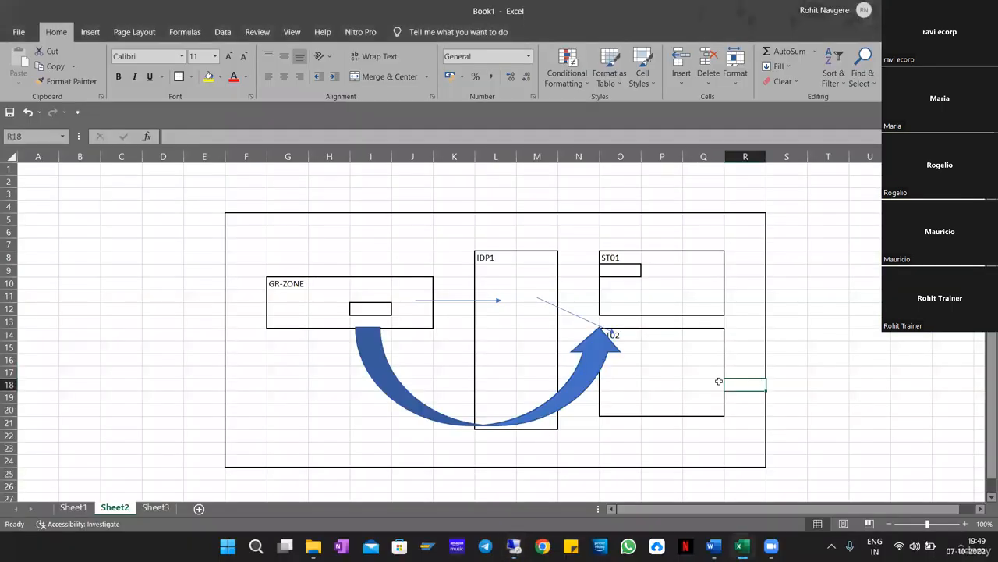